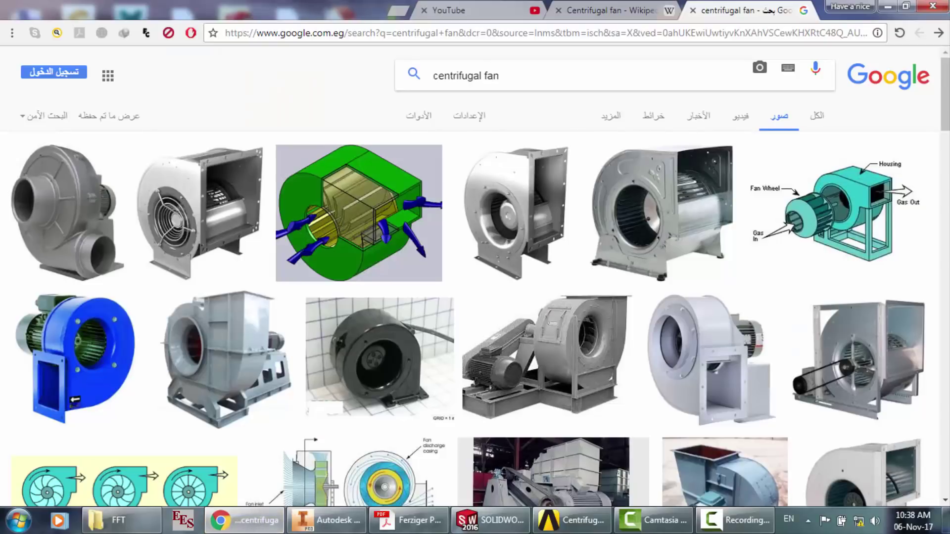
- Open the CFD Tutorials and Mechanical concepts playlist from the full playlist library on YouTube
{"action": "left_click", "coordinate": [466, 10]}
{"action": "left_click_drag", "start_coordinate": [258, 63], "coordinate": [165, 63]}
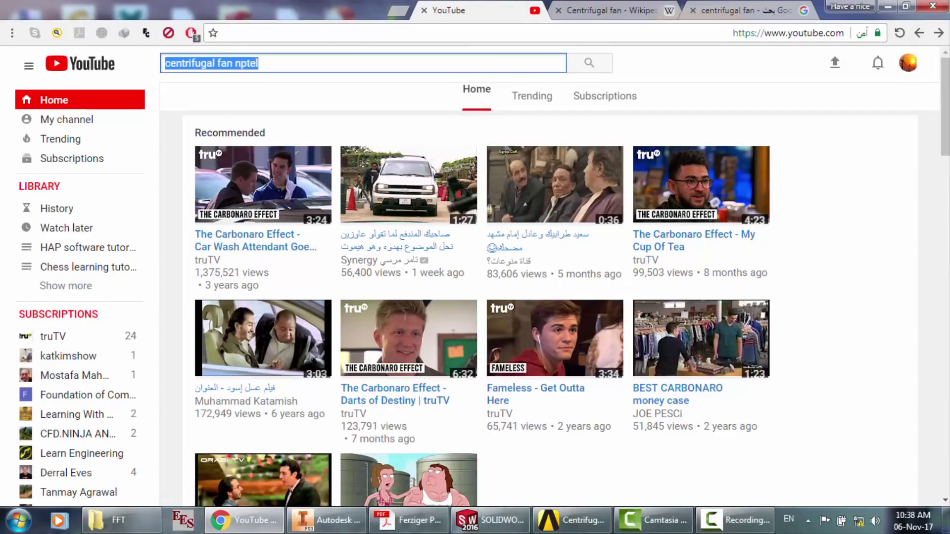
{"action": "left_click", "coordinate": [907, 63]}
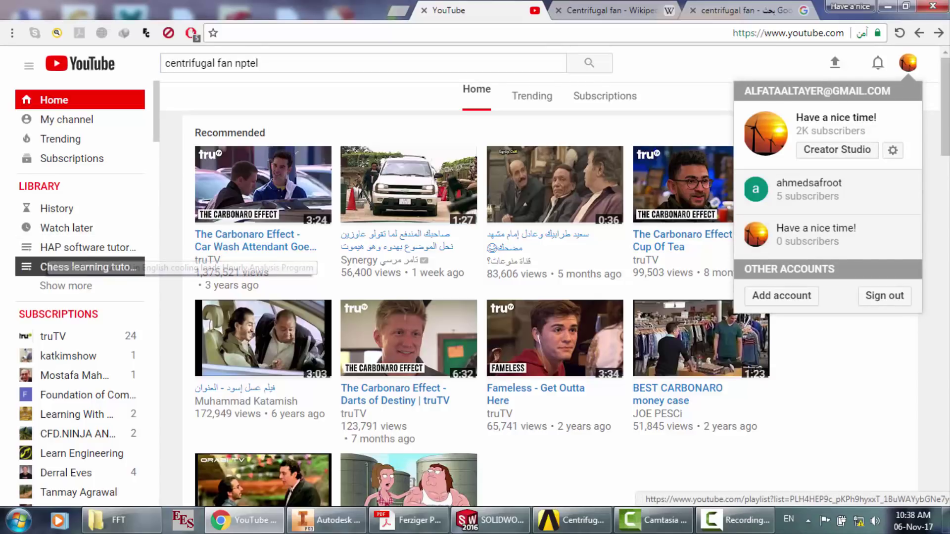
{"action": "left_click", "coordinate": [66, 286]}
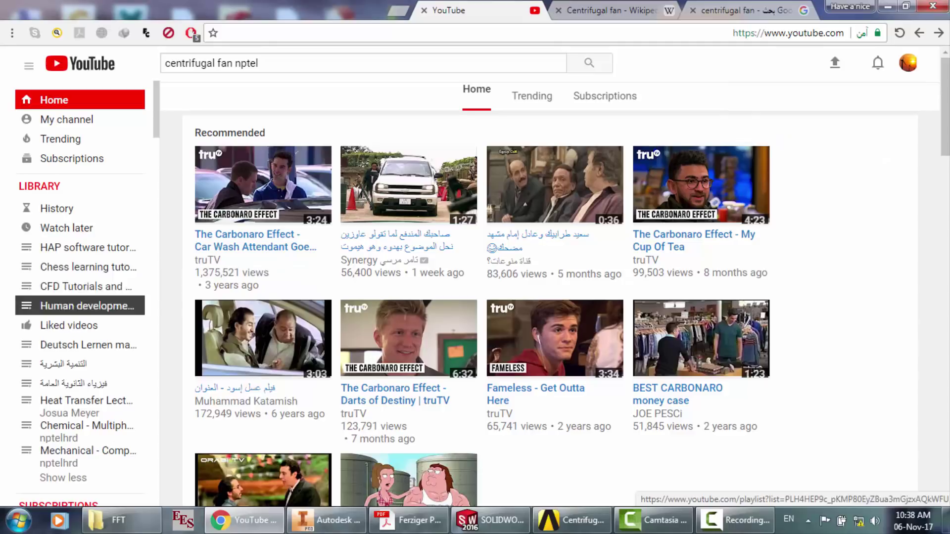
{"action": "left_click", "coordinate": [66, 286]}
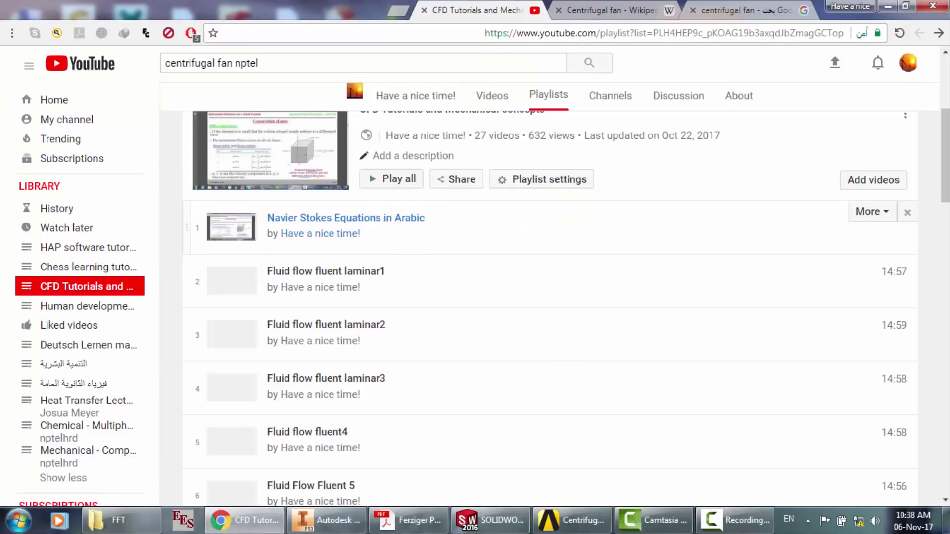
- Look through the playlist's turbomachinery and simulation videos down to the last entry, and return to the playlist header
{"action": "left_click_drag", "start_coordinate": [945, 153], "coordinate": [944, 344]}
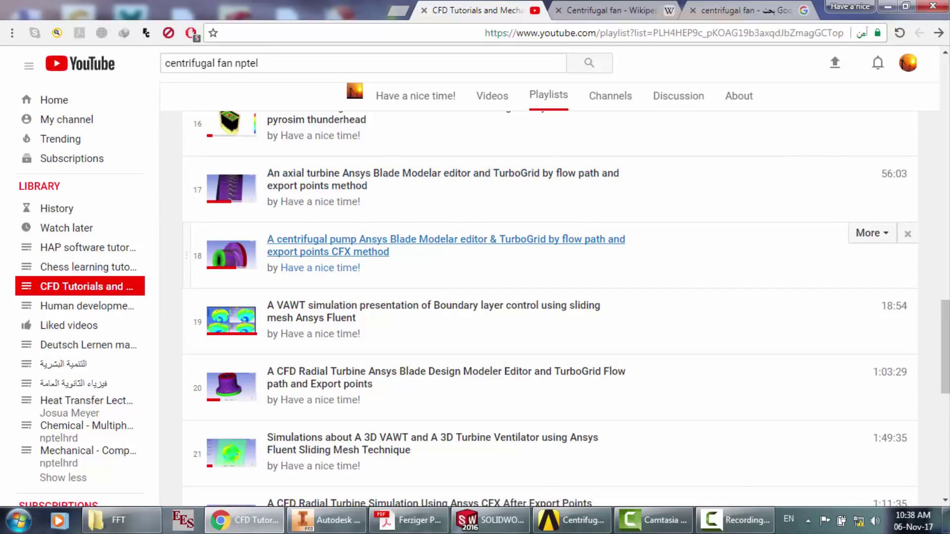
{"action": "scroll", "coordinate": [544, 257], "scroll_direction": "down", "scroll_amount": 1}
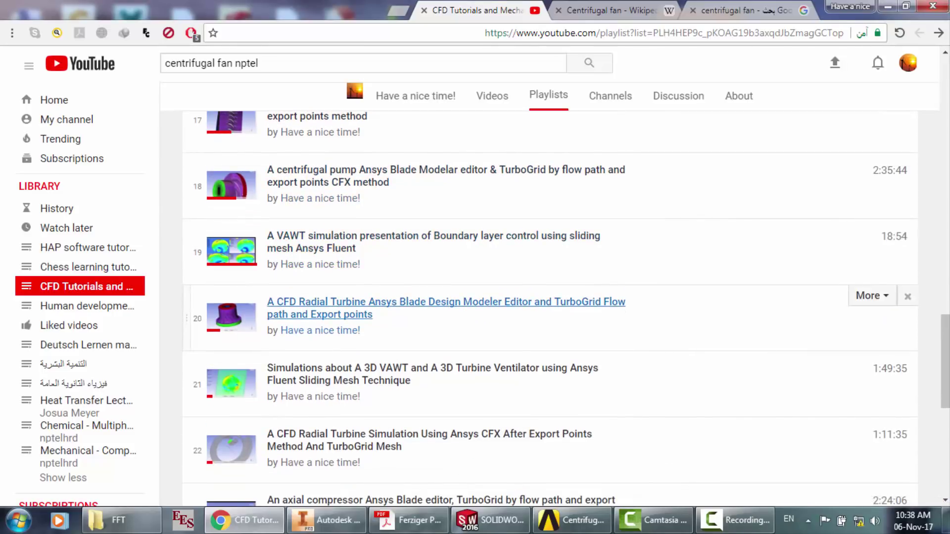
{"action": "scroll", "coordinate": [545, 306], "scroll_direction": "down", "scroll_amount": 2}
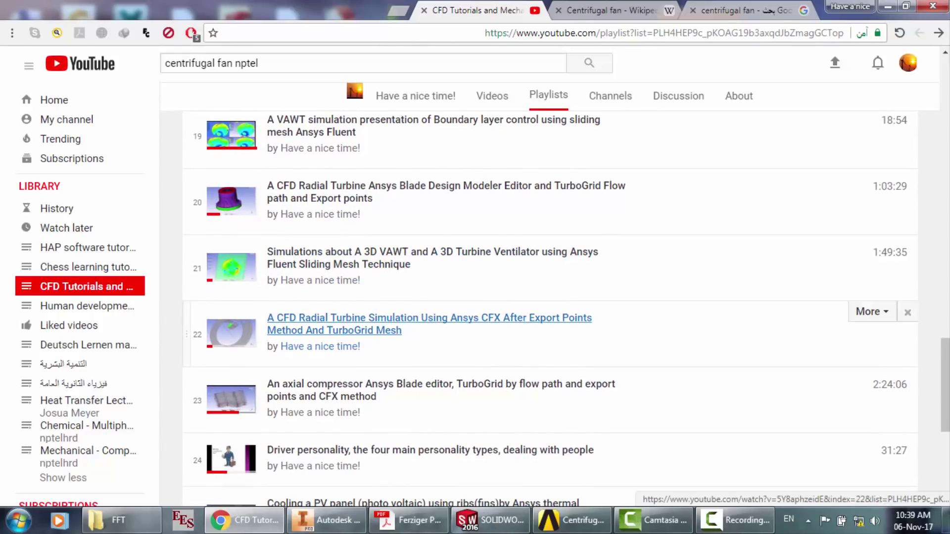
{"action": "scroll", "coordinate": [322, 321], "scroll_direction": "down", "scroll_amount": 2}
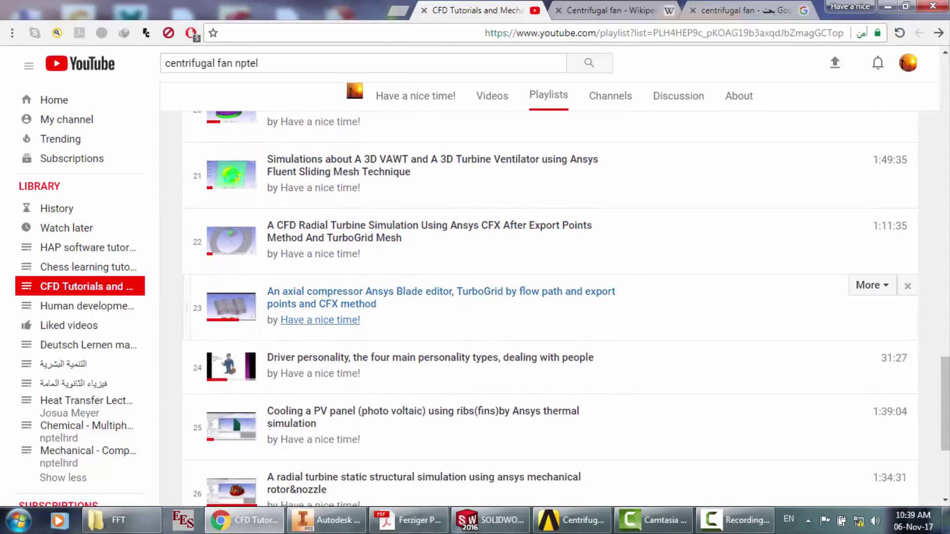
{"action": "scroll", "coordinate": [446, 287], "scroll_direction": "down", "scroll_amount": 3}
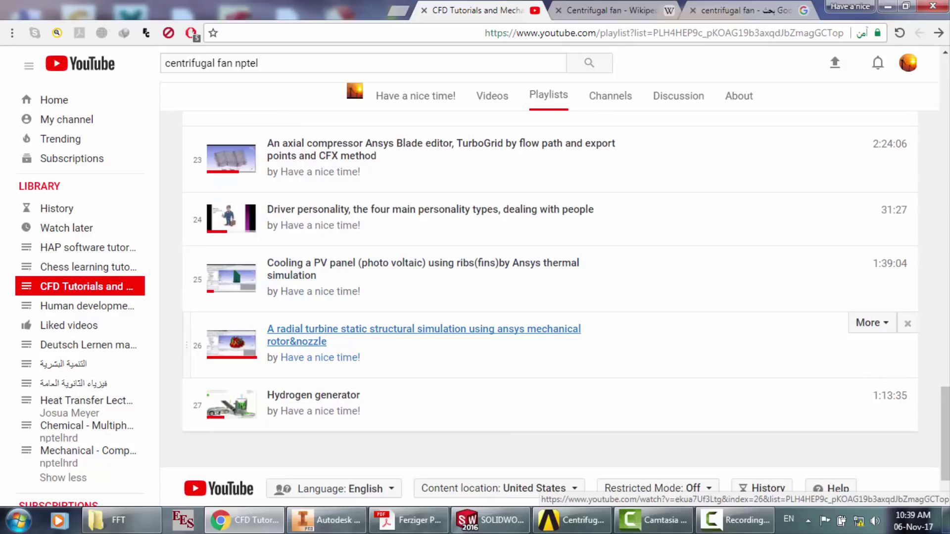
{"action": "scroll", "coordinate": [445, 337], "scroll_direction": "up", "scroll_amount": 20}
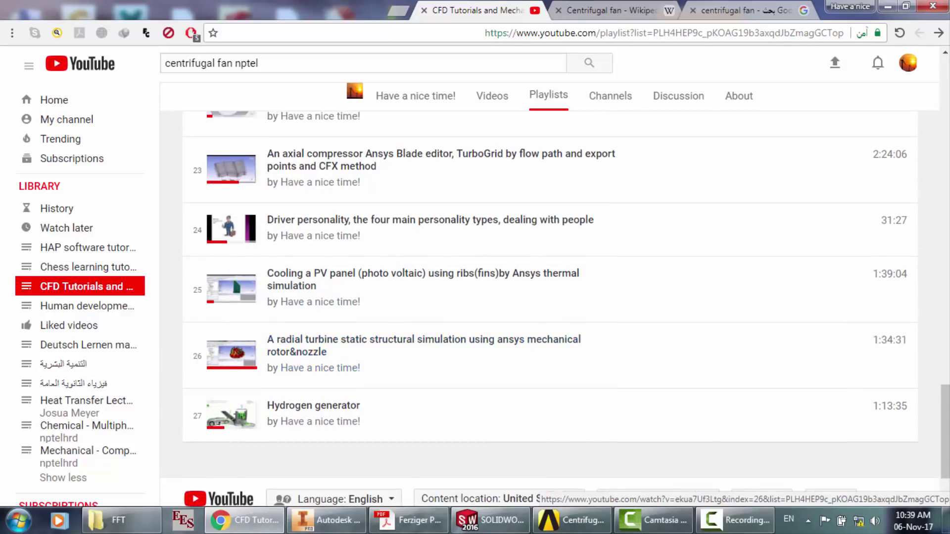
{"action": "scroll", "coordinate": [549, 297], "scroll_direction": "up", "scroll_amount": 9}
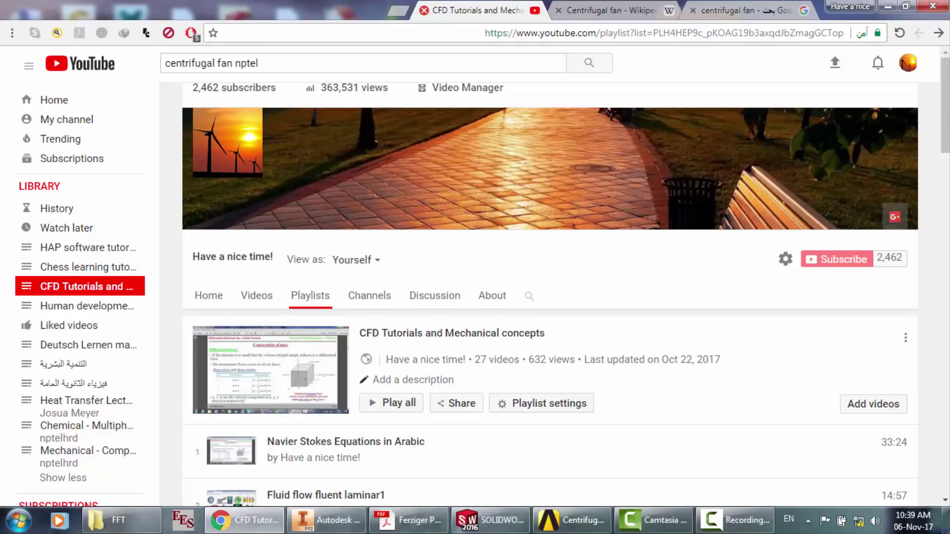
- Close the YouTube page, minimize the browser and switch to the Centrifugal fan project in ANSYS Workbench
{"action": "left_click", "coordinate": [424, 10]}
{"action": "left_click", "coordinate": [888, 6]}
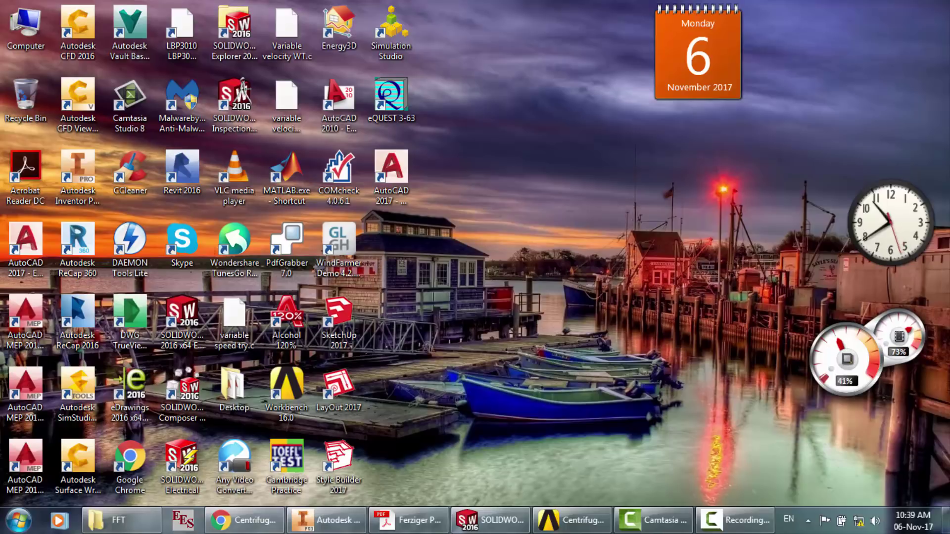
{"action": "left_click", "coordinate": [572, 520]}
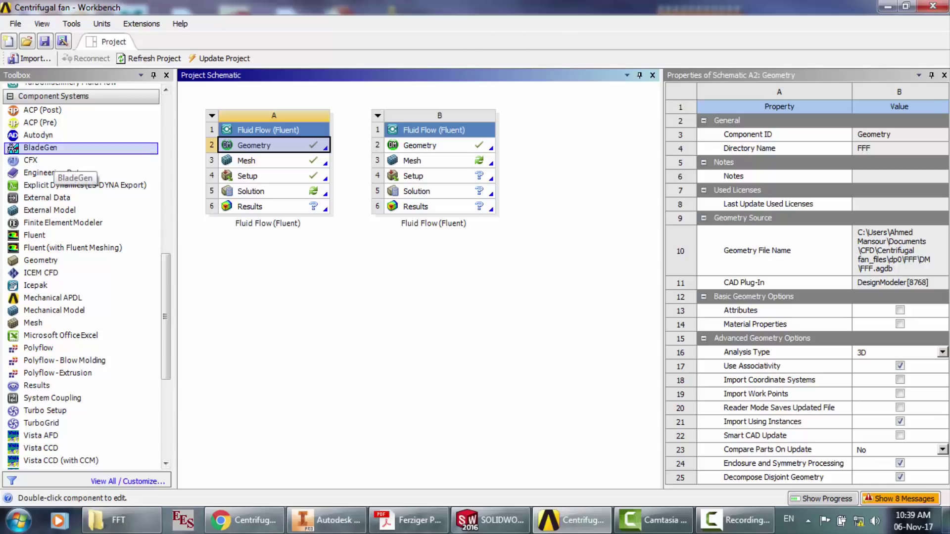
- Examine the available analysis and component systems, including the turbomachinery tools BladeGen, TurboGrid and Vista
{"action": "left_click", "coordinate": [54, 149]}
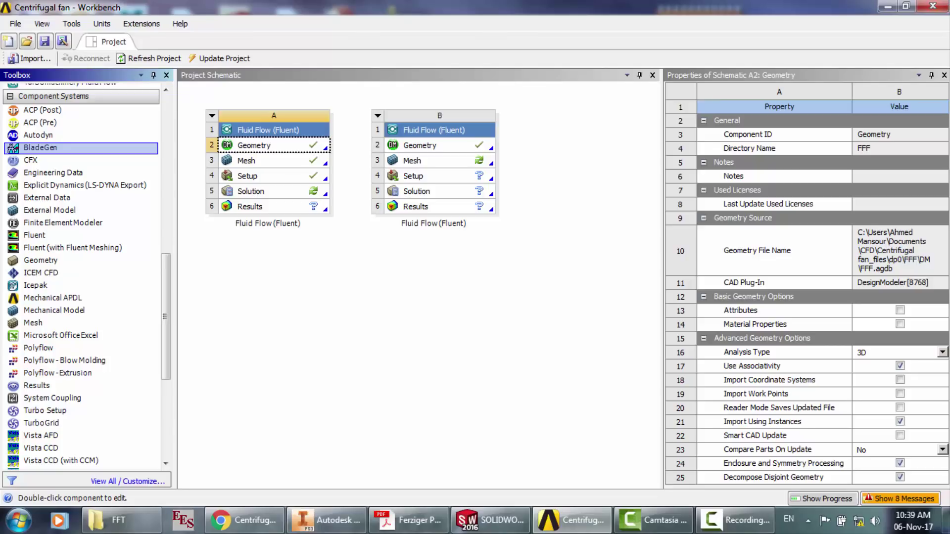
{"action": "left_click_drag", "start_coordinate": [166, 303], "coordinate": [166, 323]}
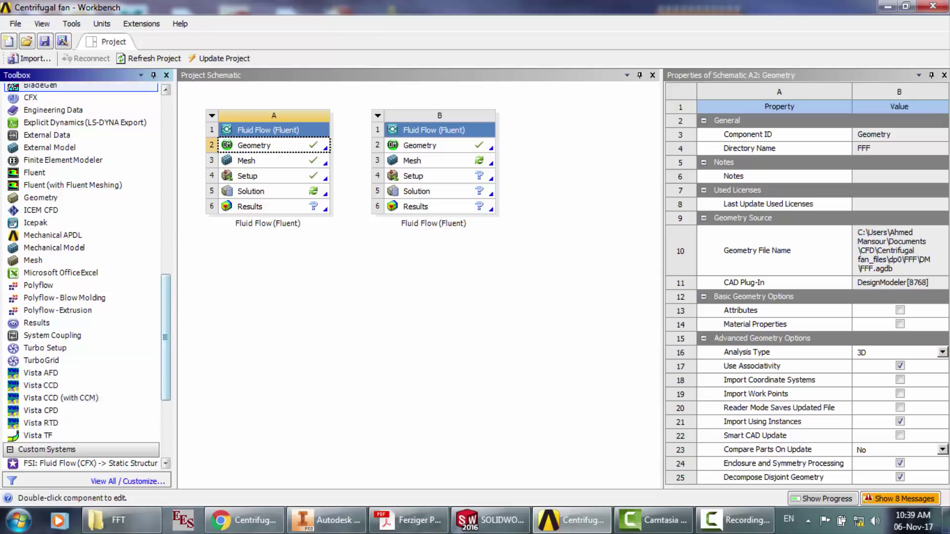
{"action": "left_click_drag", "start_coordinate": [166, 356], "coordinate": [165, 323]}
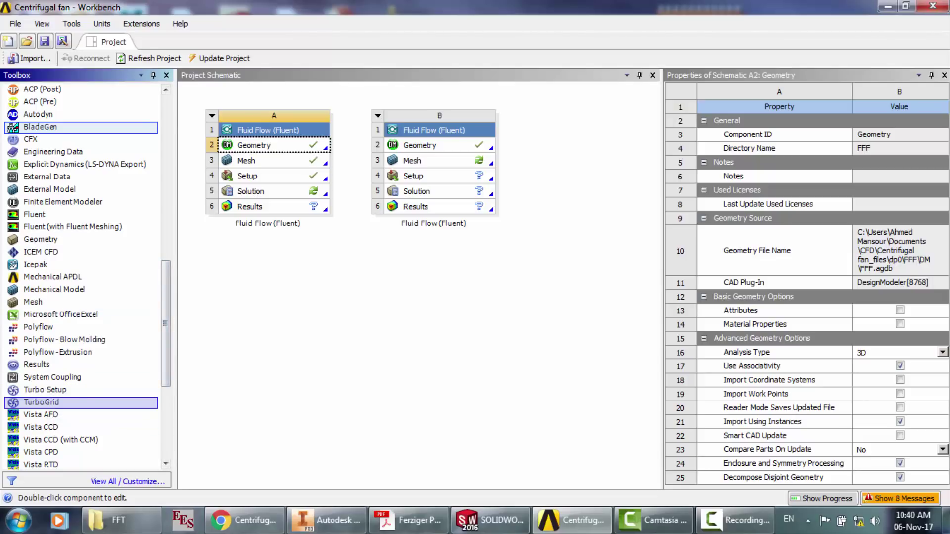
{"action": "scroll", "coordinate": [84, 277], "scroll_direction": "up", "scroll_amount": 1}
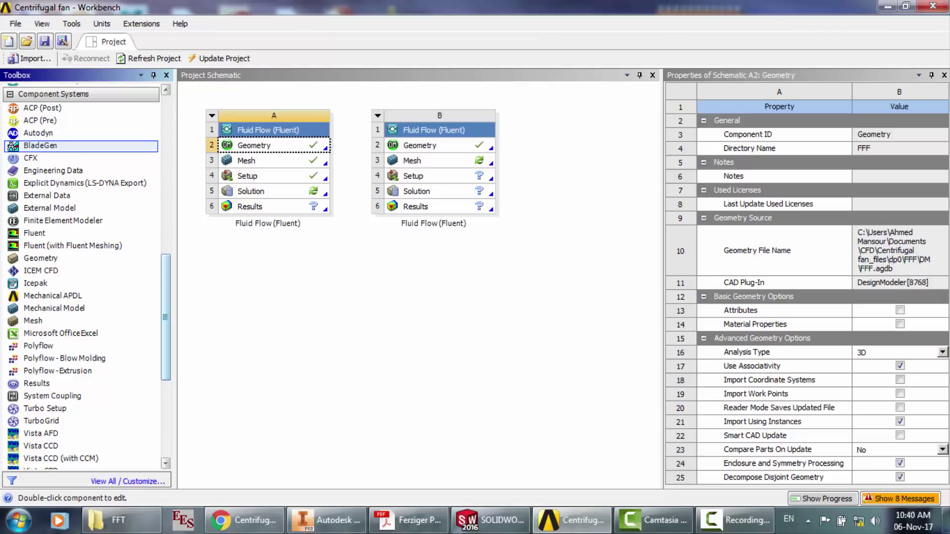
{"action": "scroll", "coordinate": [81, 277], "scroll_direction": "up", "scroll_amount": 7}
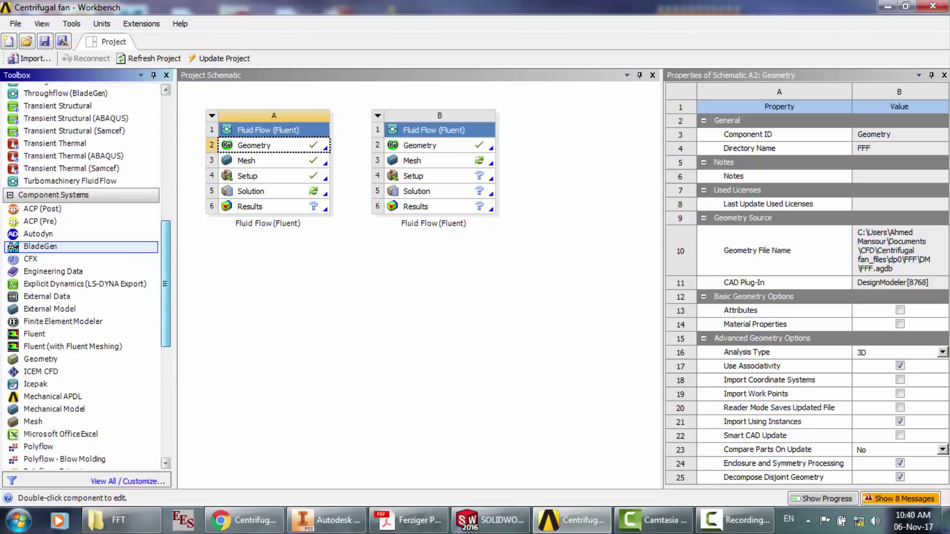
{"action": "scroll", "coordinate": [82, 277], "scroll_direction": "down", "scroll_amount": 6}
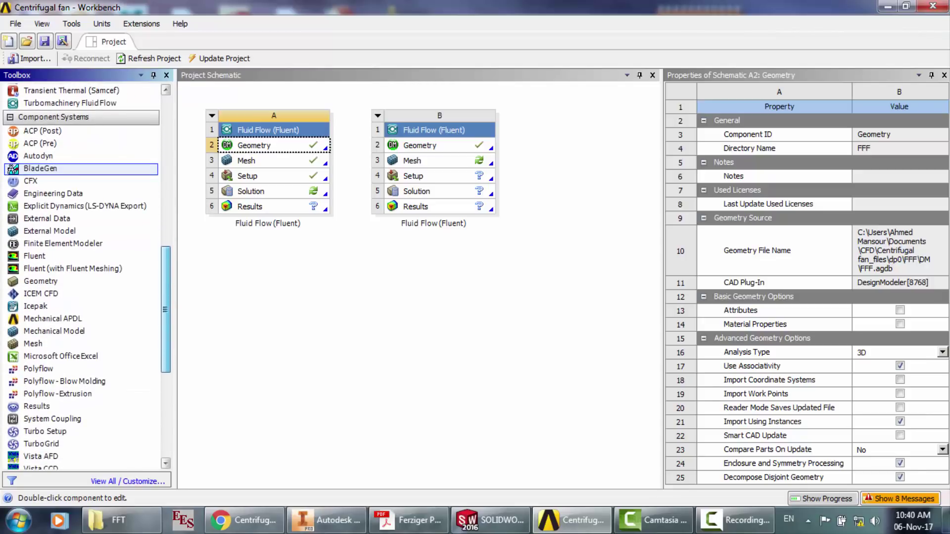
{"action": "scroll", "coordinate": [82, 277], "scroll_direction": "up", "scroll_amount": 1}
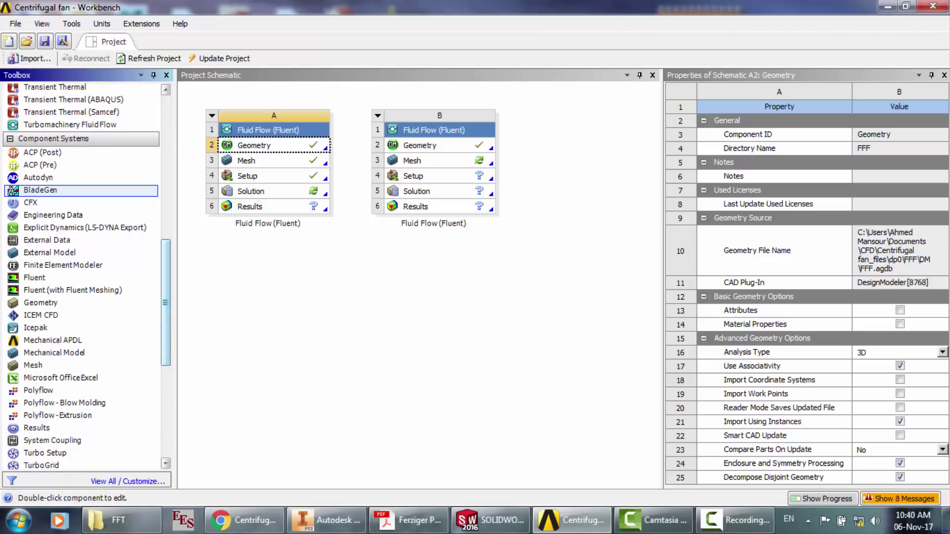
{"action": "scroll", "coordinate": [82, 277], "scroll_direction": "down", "scroll_amount": 2}
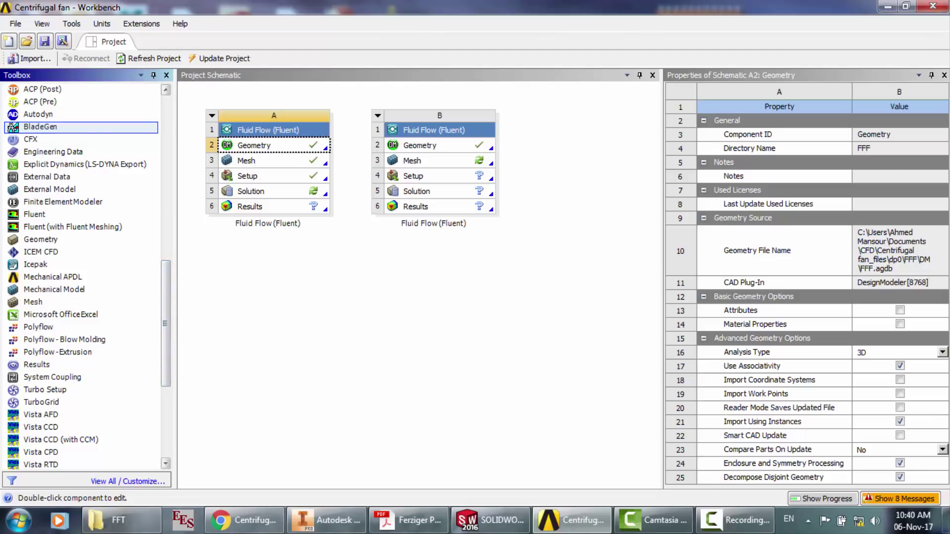
{"action": "scroll", "coordinate": [82, 277], "scroll_direction": "up", "scroll_amount": 10}
{"action": "scroll", "coordinate": [82, 277], "scroll_direction": "up", "scroll_amount": 3}
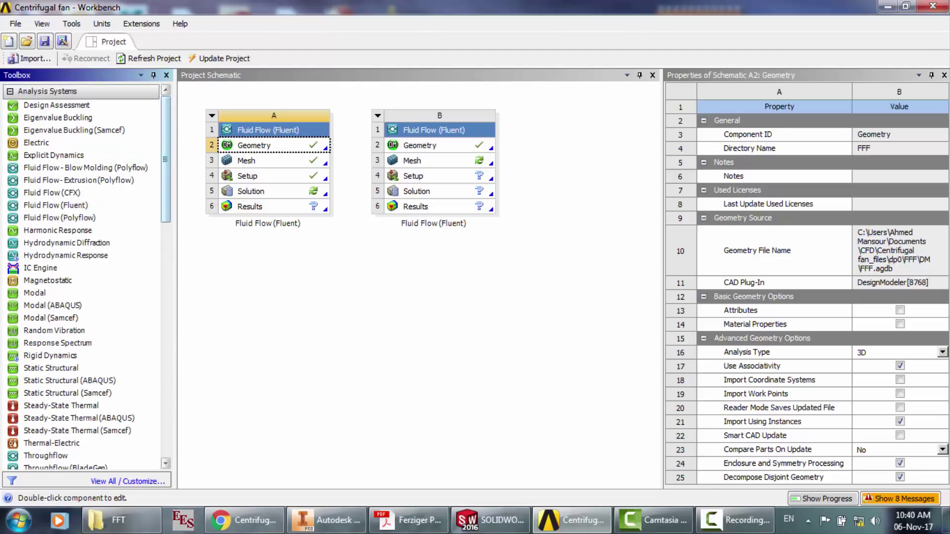
{"action": "scroll", "coordinate": [81, 277], "scroll_direction": "down", "scroll_amount": 4}
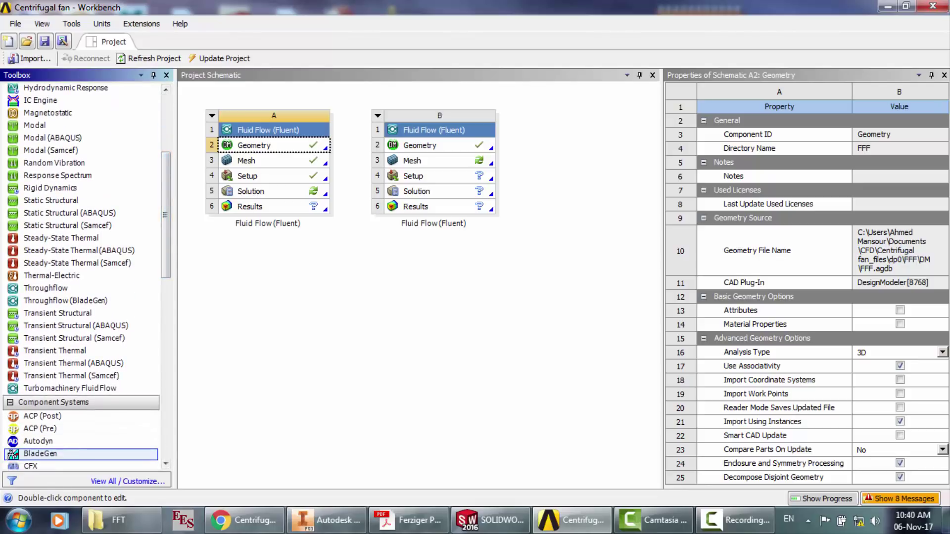
- Switch to Chrome and read the introduction of the Wikipedia article on centrifugal fans
{"action": "left_click", "coordinate": [243, 520]}
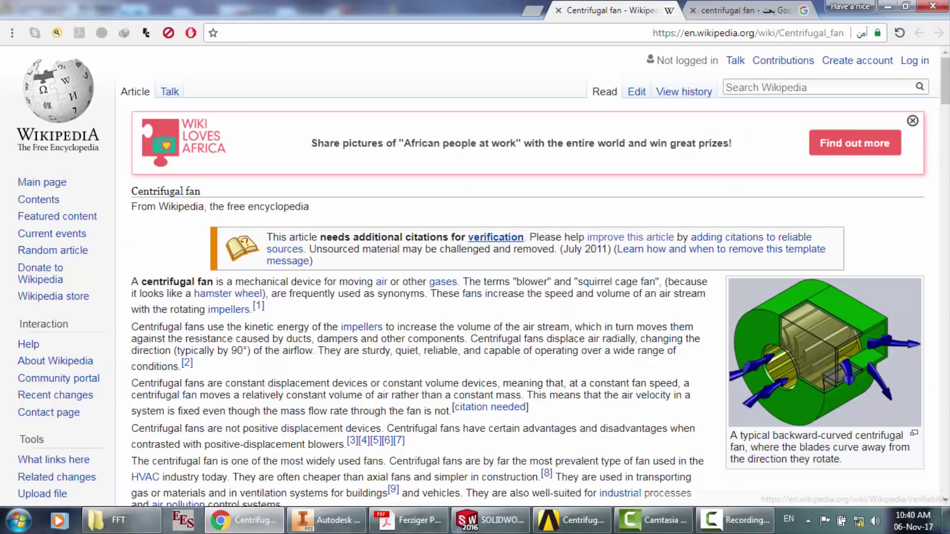
{"action": "scroll", "coordinate": [483, 276], "scroll_direction": "down", "scroll_amount": 1}
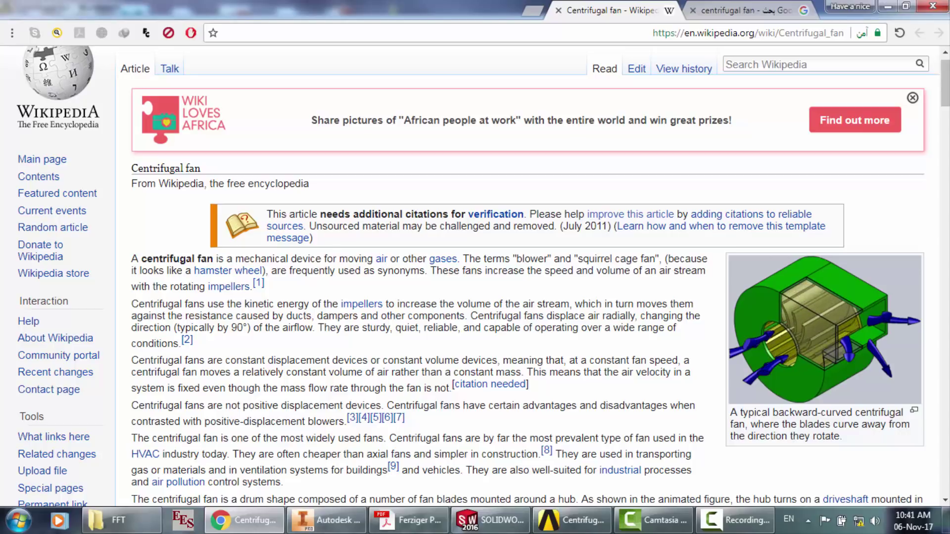
{"action": "scroll", "coordinate": [474, 277], "scroll_direction": "down", "scroll_amount": 1}
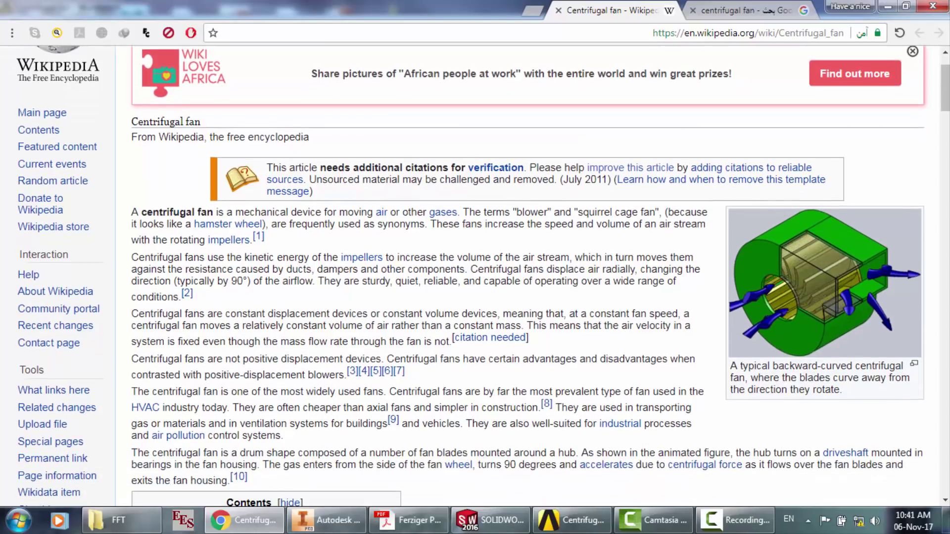
{"action": "scroll", "coordinate": [475, 277], "scroll_direction": "down", "scroll_amount": 2}
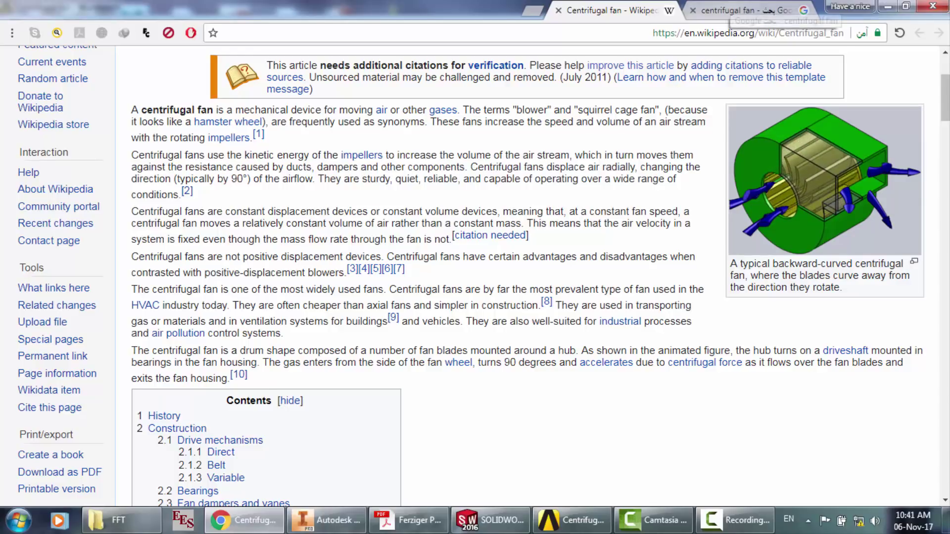
- Preview the centrifugal fan blades diagram in the Google image results and return to the Wikipedia article
{"action": "left_click", "coordinate": [734, 10]}
{"action": "scroll", "coordinate": [198, 212], "scroll_direction": "down", "scroll_amount": 3}
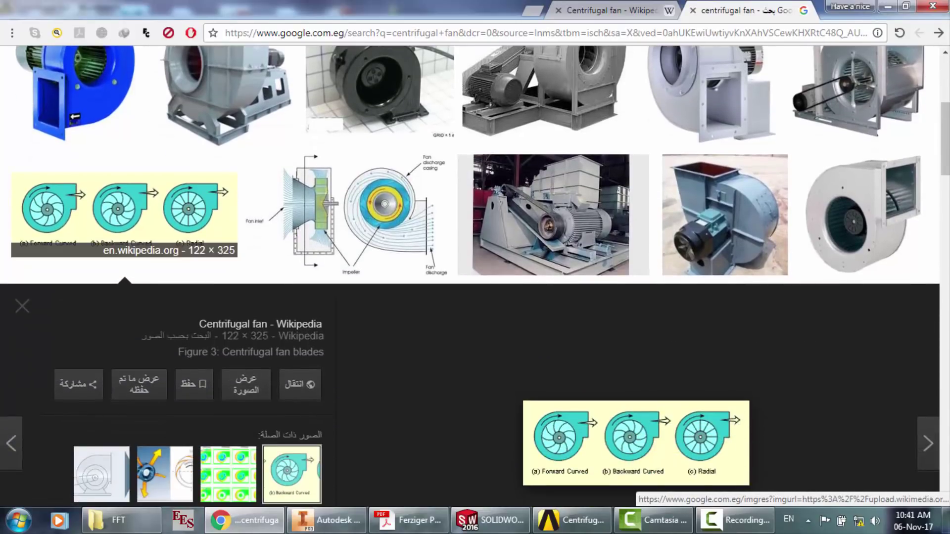
{"action": "left_click", "coordinate": [609, 10]}
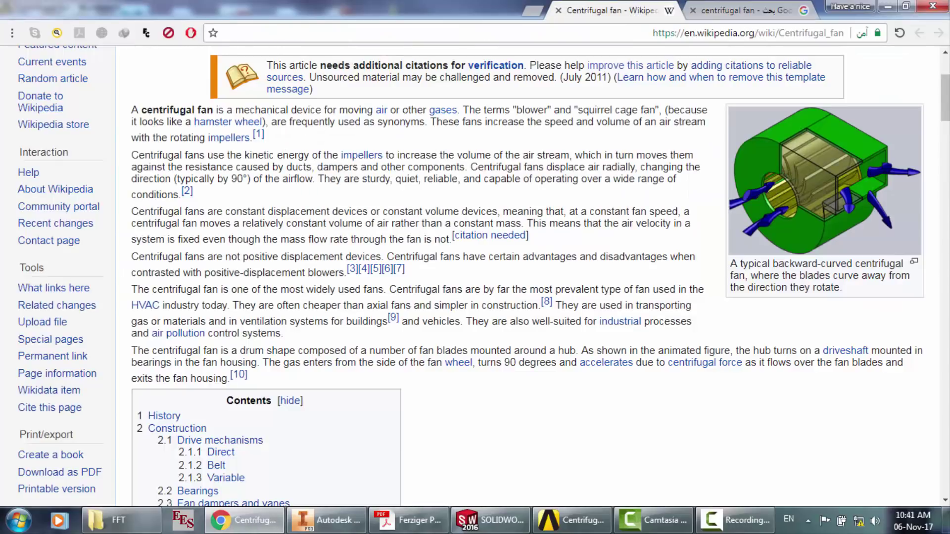
- Find Figure 3 in the article's Fan blades section, view the original image file, and return to the article's image viewer
{"action": "scroll", "coordinate": [494, 277], "scroll_direction": "down", "scroll_amount": 20}
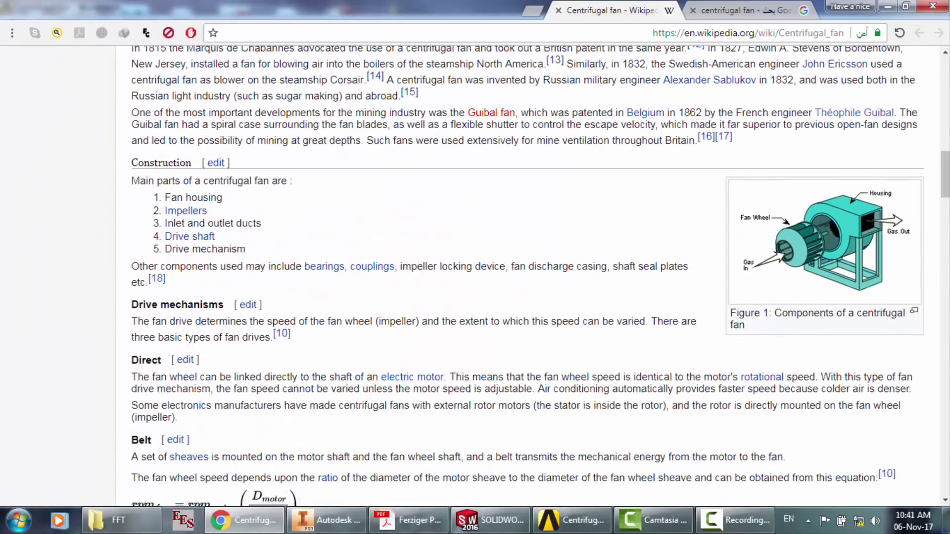
{"action": "scroll", "coordinate": [495, 278], "scroll_direction": "down", "scroll_amount": 8}
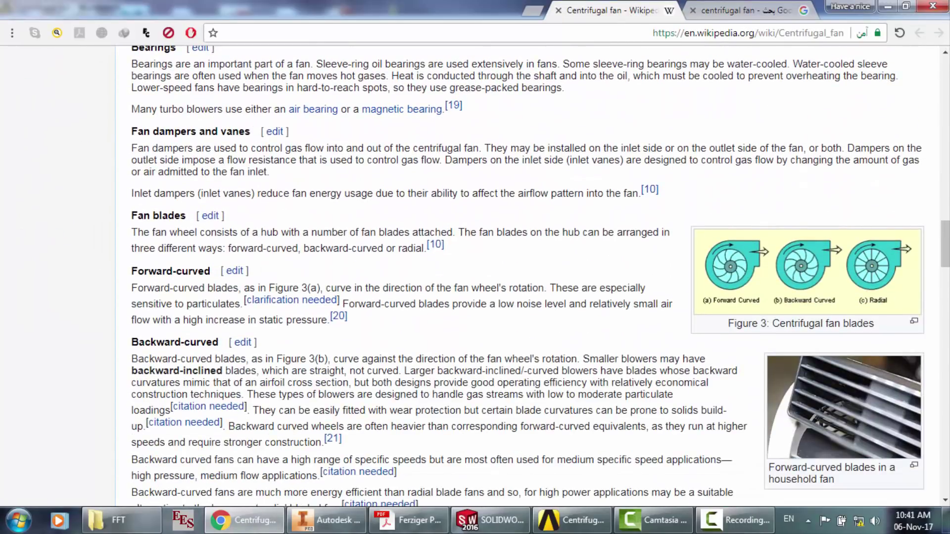
{"action": "scroll", "coordinate": [807, 208], "scroll_direction": "down", "scroll_amount": 1}
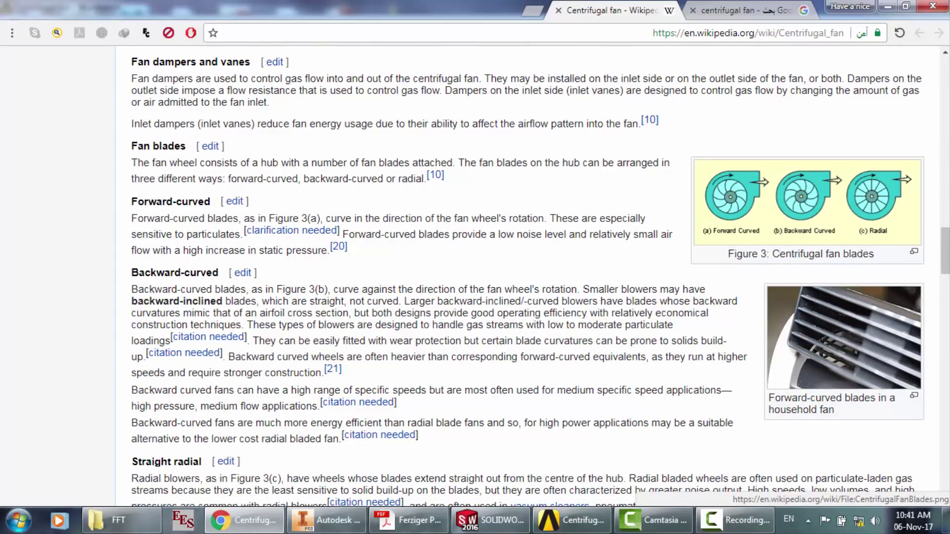
{"action": "left_click", "coordinate": [806, 203]}
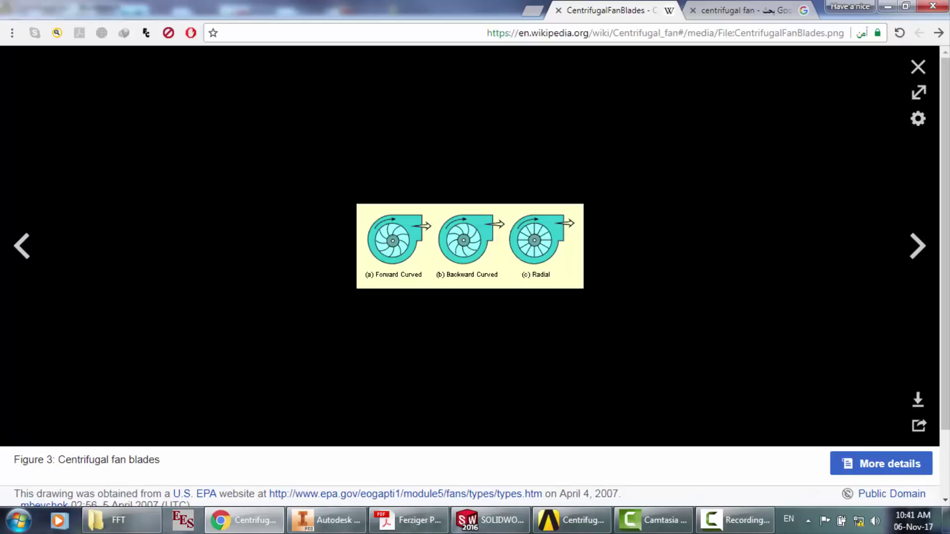
{"action": "left_click", "coordinate": [470, 246]}
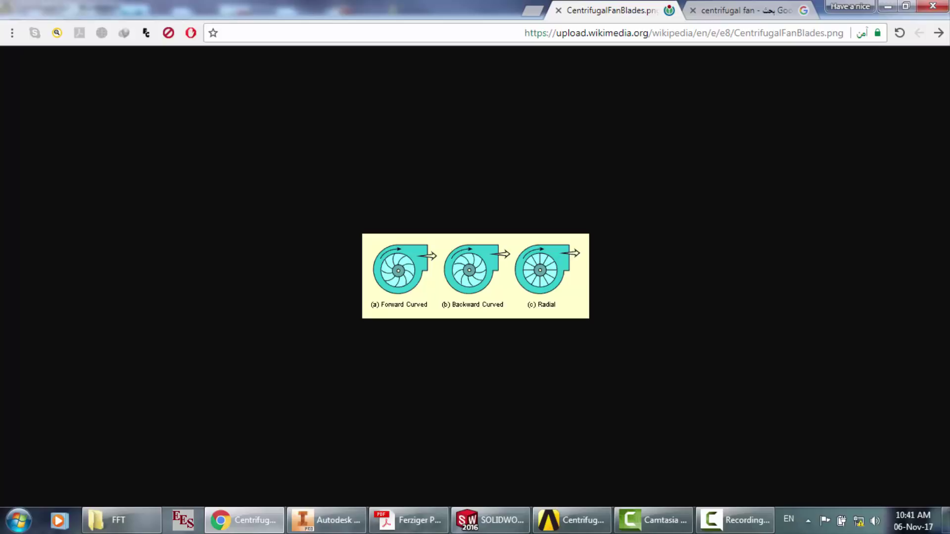
{"action": "left_click", "coordinate": [938, 32]}
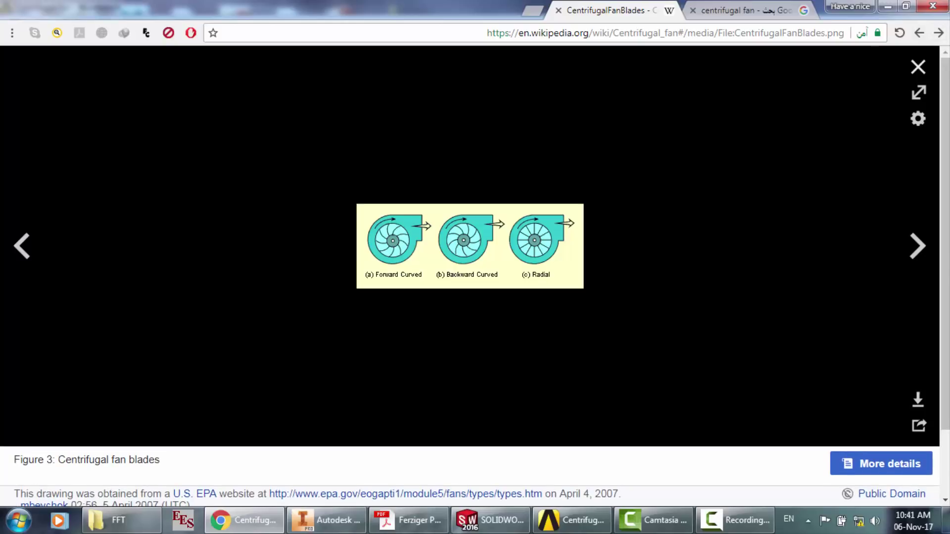
- Close the image viewer and skim the article's sections on fan blades, principles of operation, velocity triangles and ratings
{"action": "left_click", "coordinate": [918, 67]}
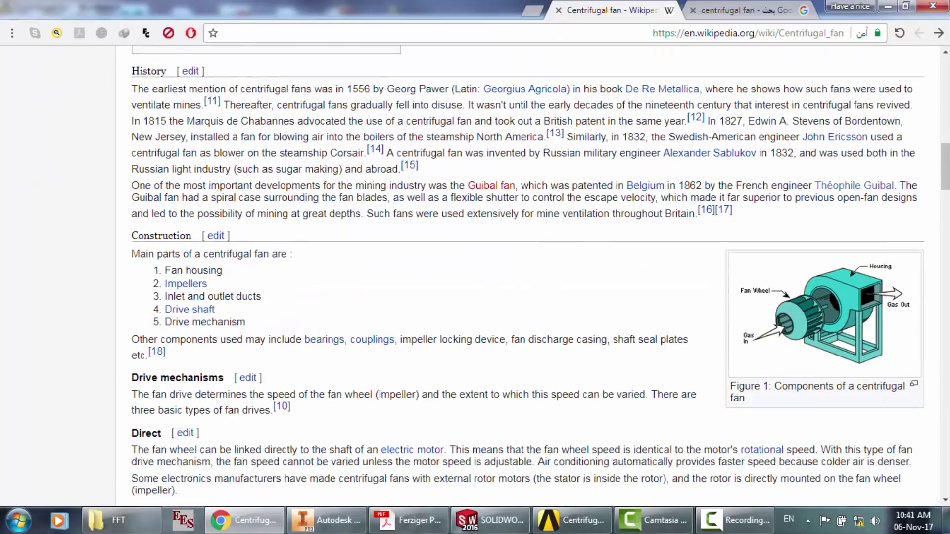
{"action": "scroll", "coordinate": [475, 276], "scroll_direction": "down", "scroll_amount": 10}
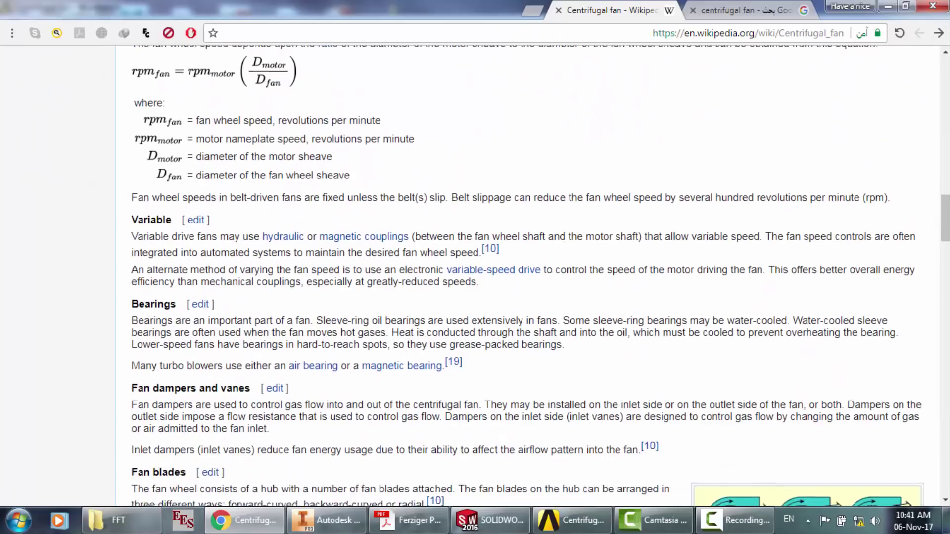
{"action": "scroll", "coordinate": [475, 275], "scroll_direction": "down", "scroll_amount": 15}
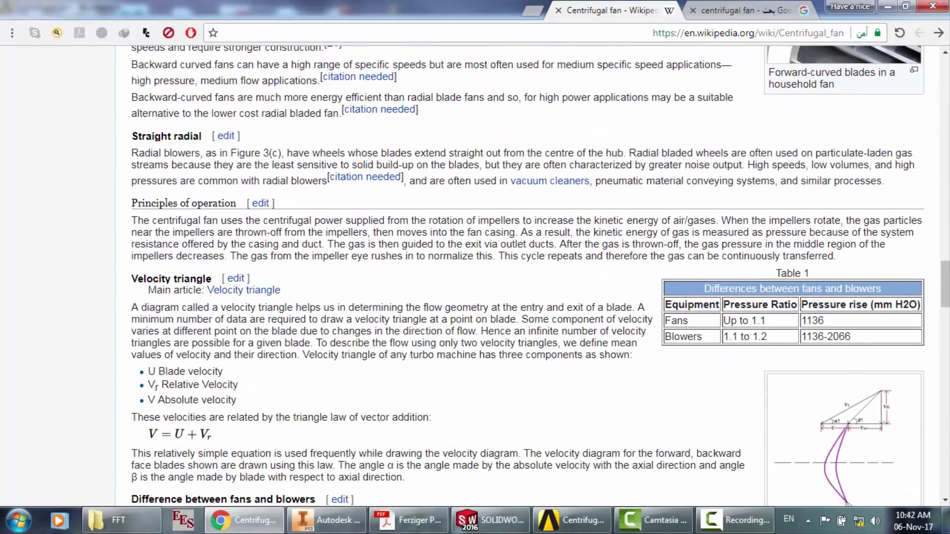
{"action": "scroll", "coordinate": [475, 275], "scroll_direction": "down", "scroll_amount": 8}
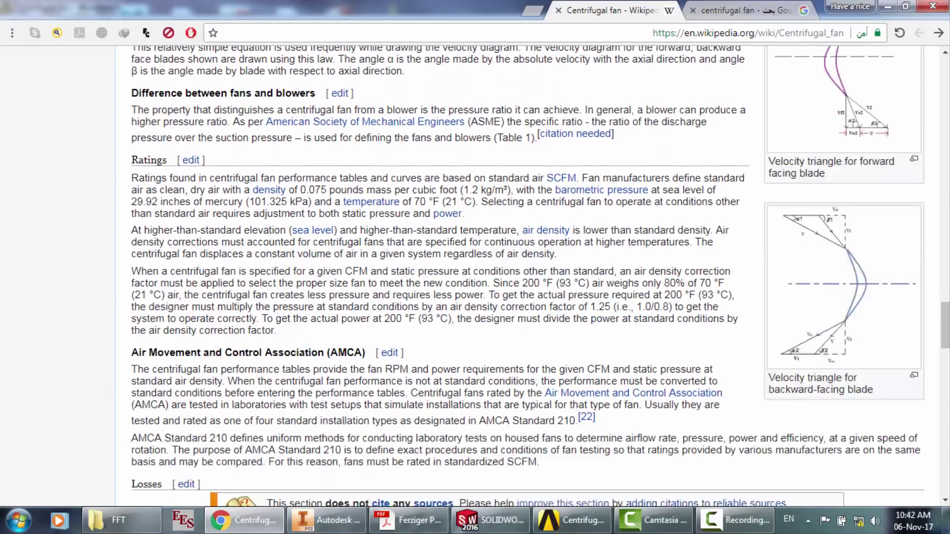
{"action": "scroll", "coordinate": [475, 275], "scroll_direction": "down", "scroll_amount": 3}
{"action": "scroll", "coordinate": [475, 275], "scroll_direction": "up", "scroll_amount": 4}
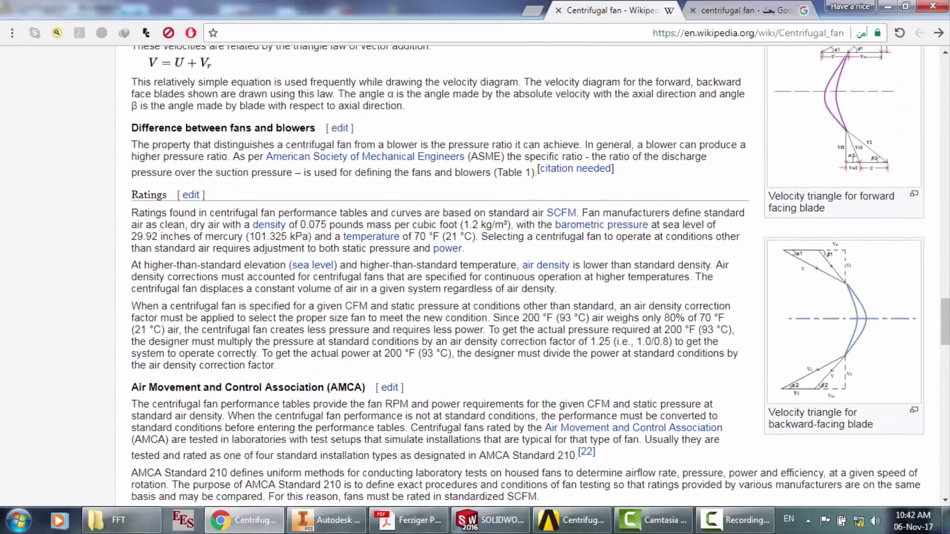
{"action": "scroll", "coordinate": [475, 275], "scroll_direction": "up", "scroll_amount": 8}
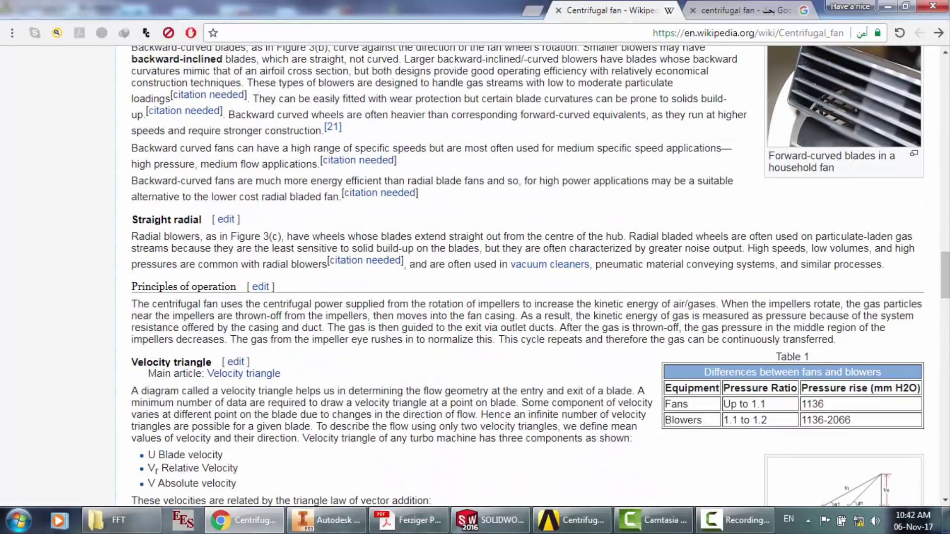
{"action": "key", "text": "ctrl+l"}
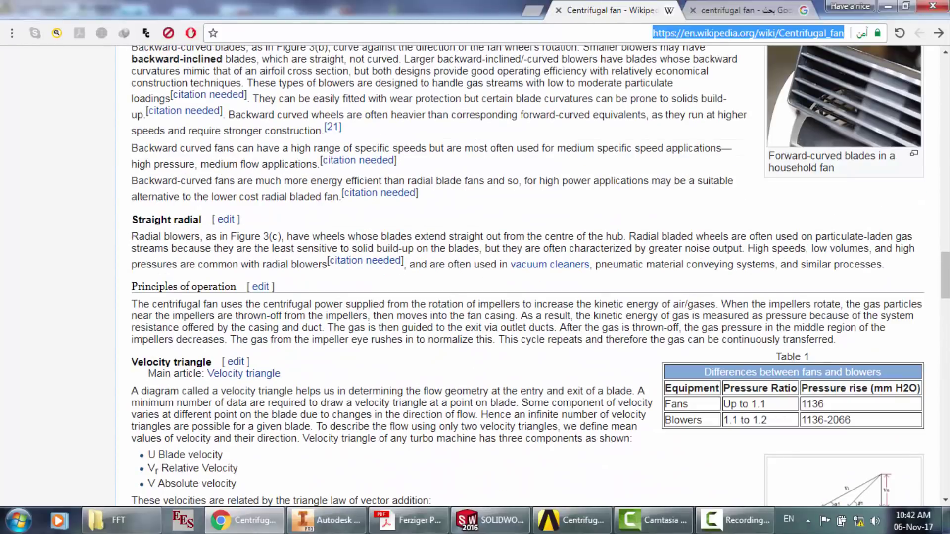
{"action": "type", "text": "www.youtube.com"}
{"action": "key", "text": "Return"}
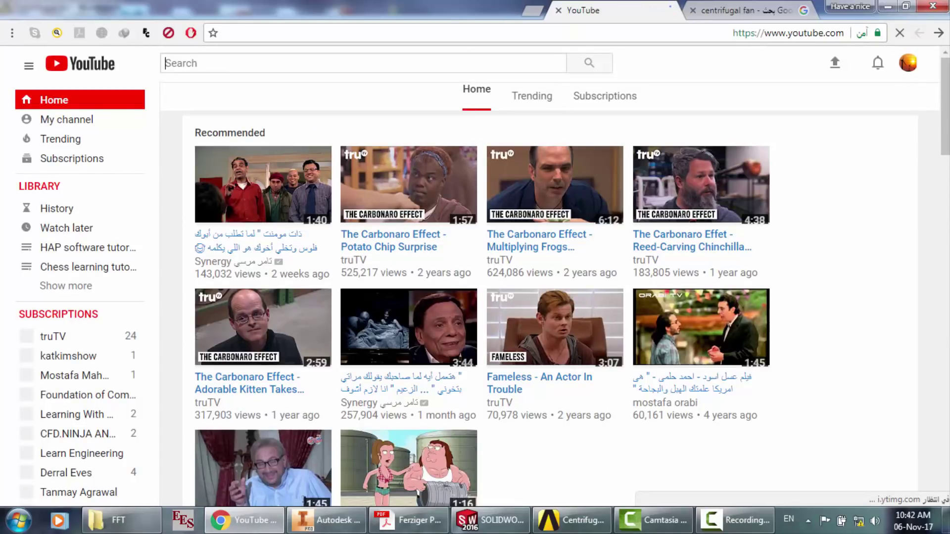
{"action": "type", "text": "centrifug"}
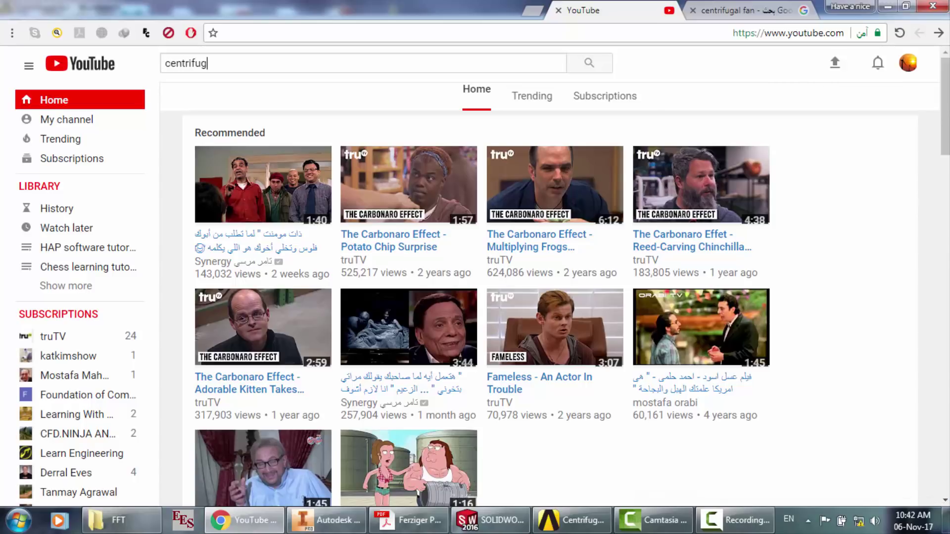
{"action": "type", "text": "al fan "}
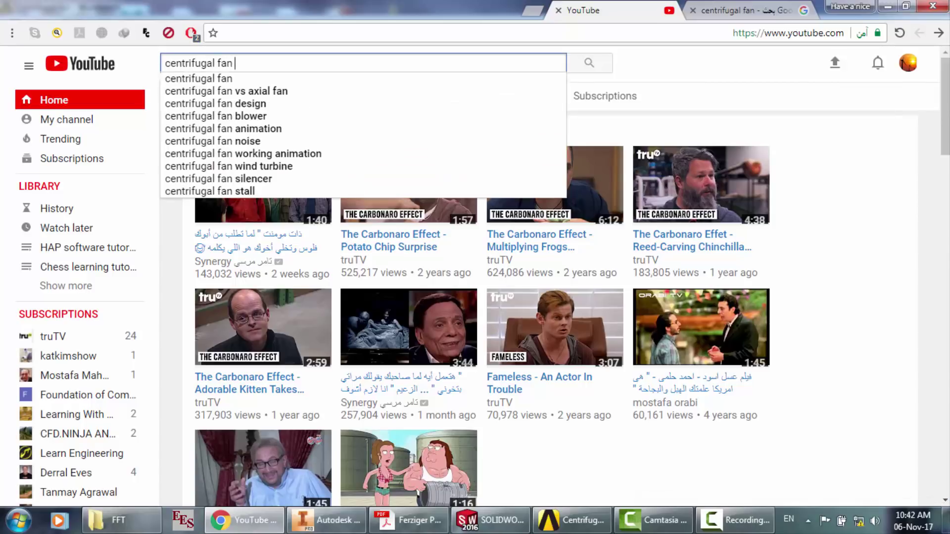
{"action": "type", "text": "nptel"}
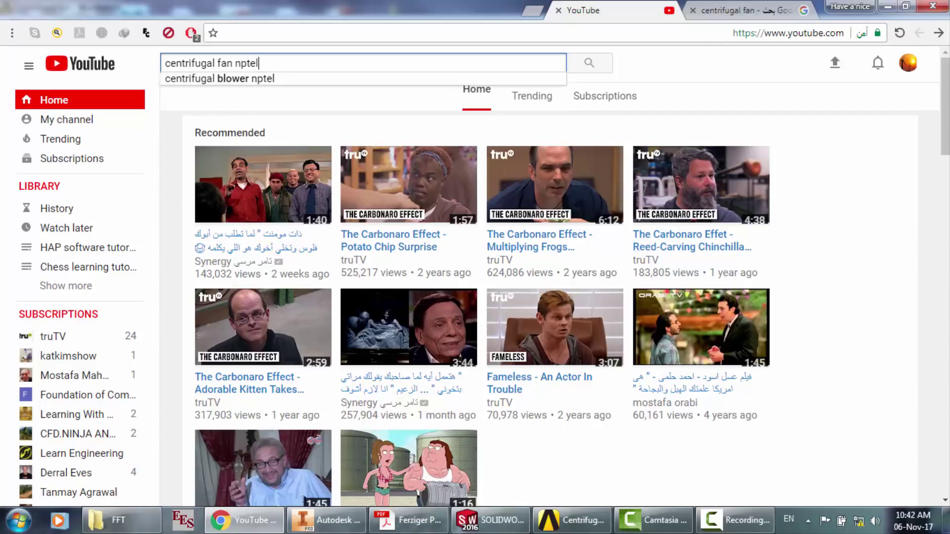
{"action": "key", "text": "Return"}
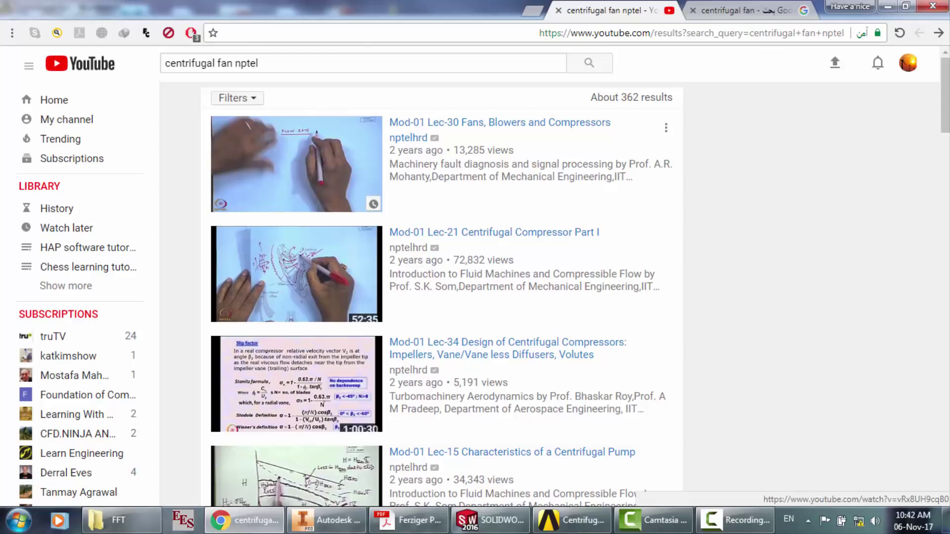
- Browse the video results for lectures on centrifugal fans and compressors, returning to the start of the list
{"action": "scroll", "coordinate": [296, 198], "scroll_direction": "down", "scroll_amount": 5}
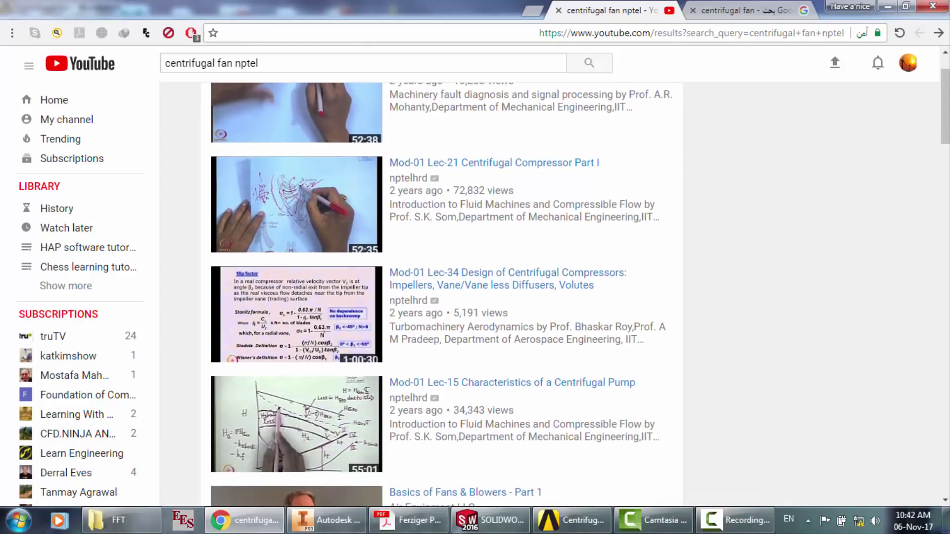
{"action": "scroll", "coordinate": [445, 294], "scroll_direction": "down", "scroll_amount": 15}
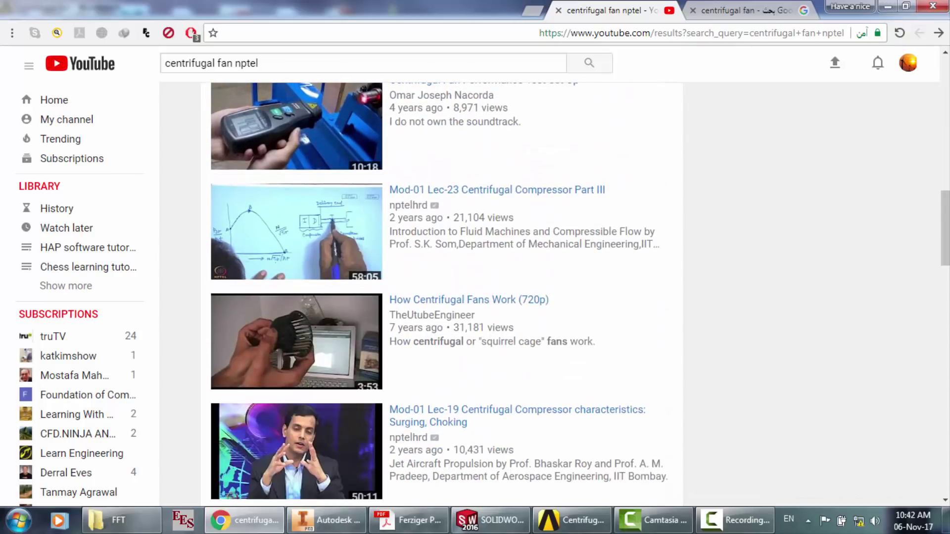
{"action": "scroll", "coordinate": [445, 294], "scroll_direction": "down", "scroll_amount": 5}
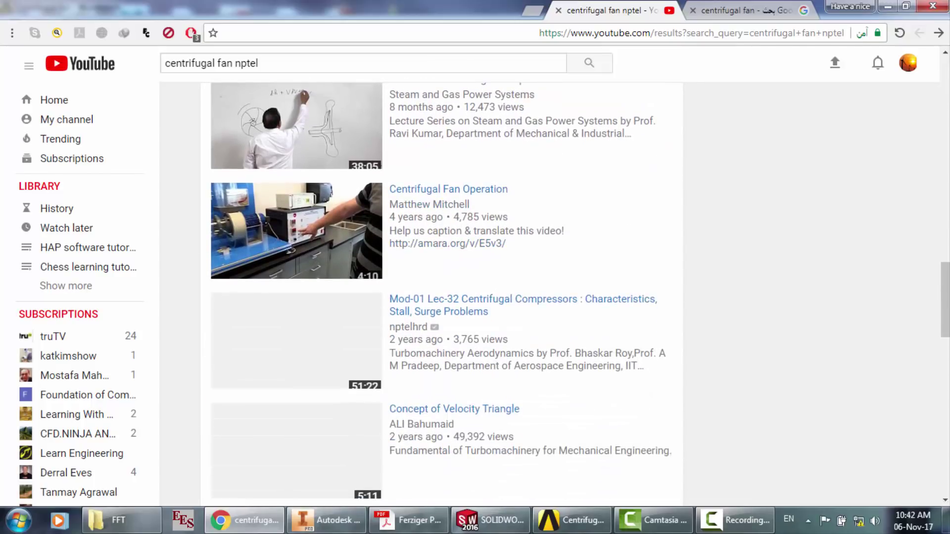
{"action": "scroll", "coordinate": [446, 294], "scroll_direction": "up", "scroll_amount": 2}
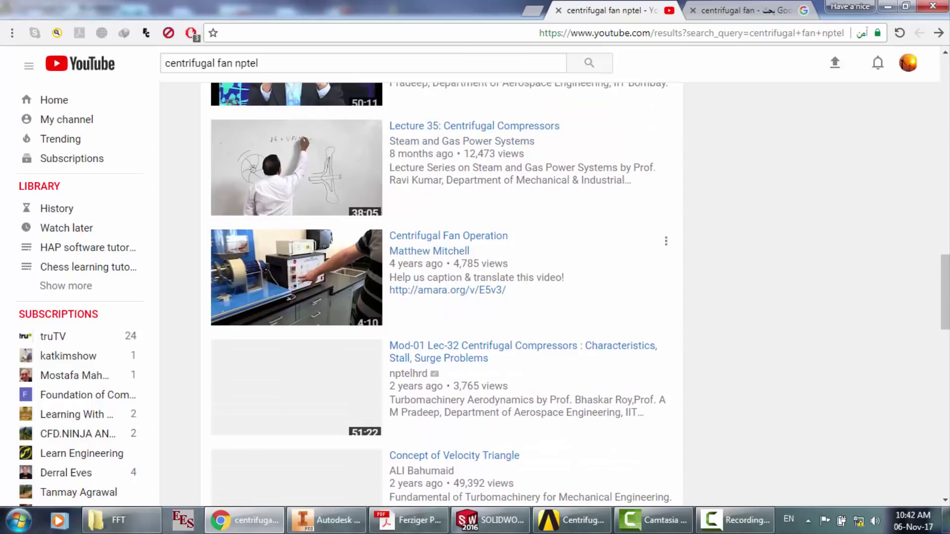
{"action": "scroll", "coordinate": [445, 295], "scroll_direction": "up", "scroll_amount": 8}
{"action": "scroll", "coordinate": [445, 294], "scroll_direction": "up", "scroll_amount": 17}
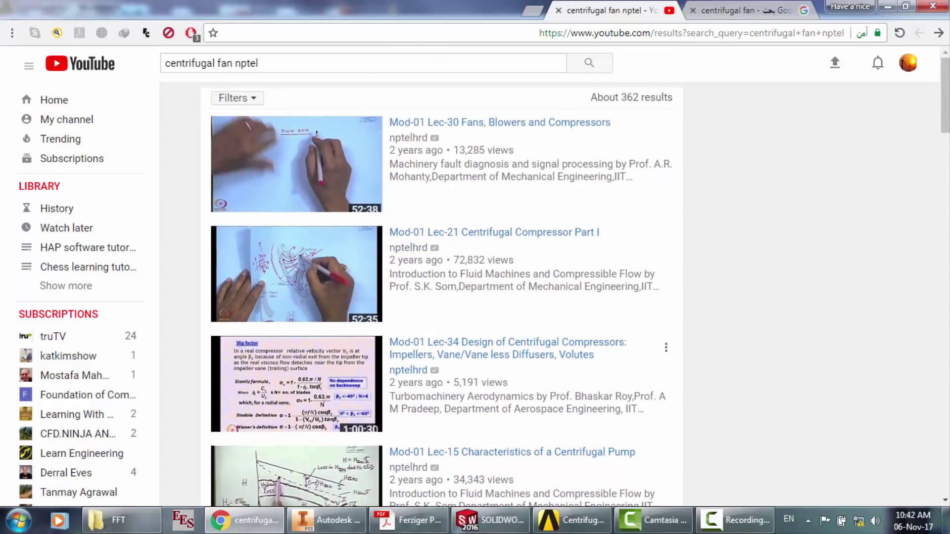
- Switch to Adobe Acrobat Reader and go to chapter 1, Basic Concepts of Fluid Flow, in Computational Methods for Fluid Dynamics
{"action": "left_click", "coordinate": [409, 520]}
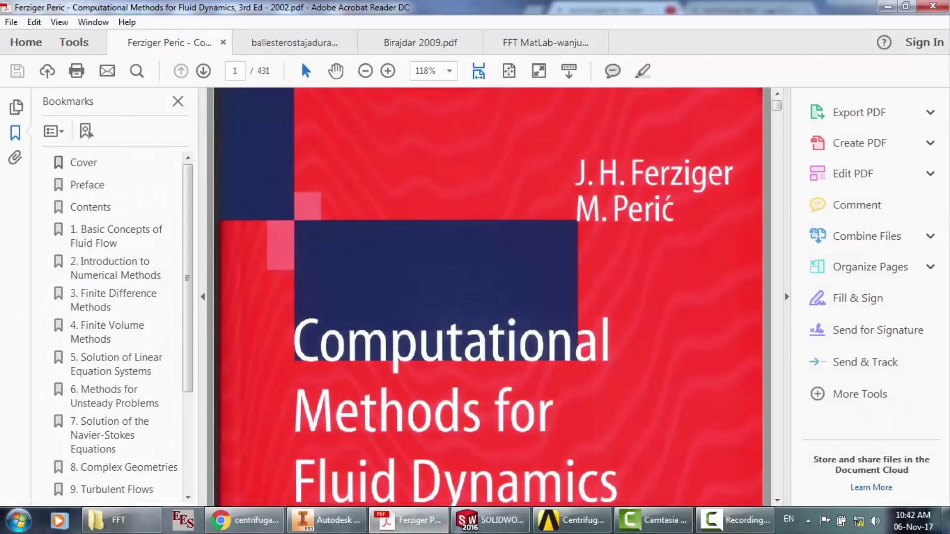
{"action": "scroll", "coordinate": [489, 297], "scroll_direction": "down", "scroll_amount": 7}
{"action": "scroll", "coordinate": [490, 297], "scroll_direction": "down", "scroll_amount": 3}
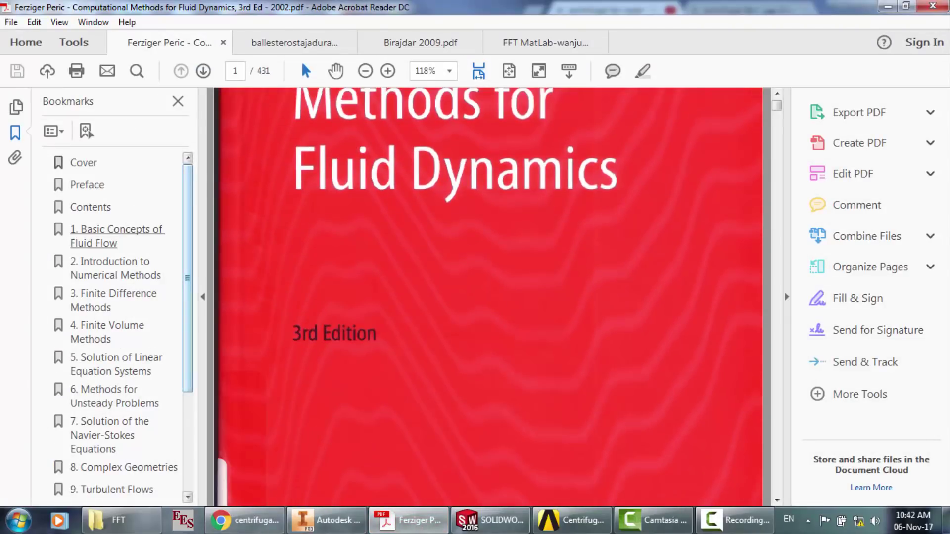
{"action": "left_click", "coordinate": [109, 230]}
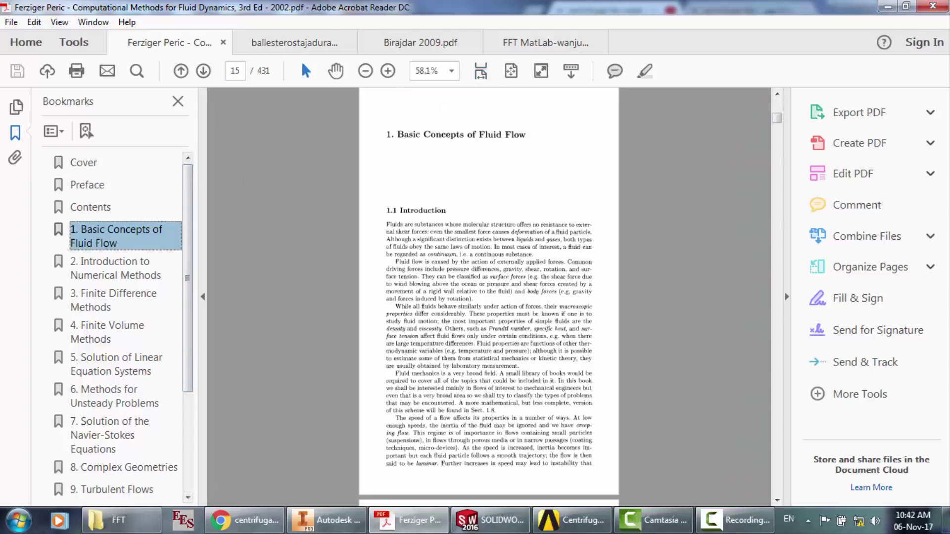
- Page ahead to section 1.3 Mass Conservation and view it at 100% zoom
{"action": "left_click", "coordinate": [115, 268]}
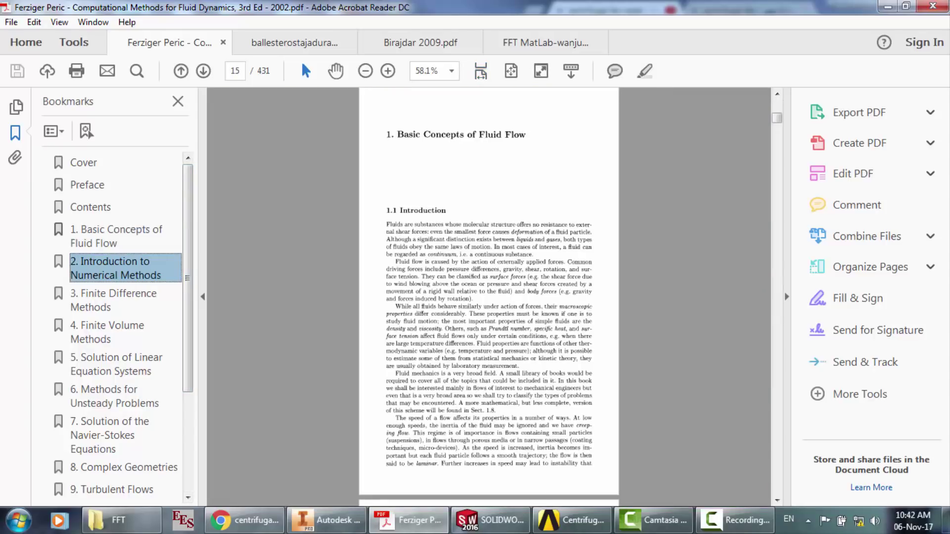
{"action": "left_click", "coordinate": [777, 297]}
{"action": "left_click", "coordinate": [777, 297]}
{"action": "left_click", "coordinate": [777, 296]}
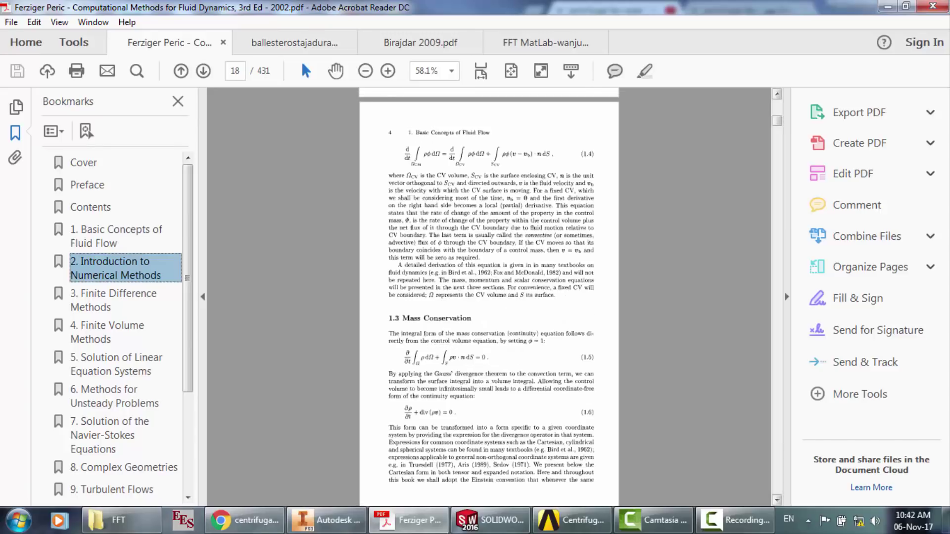
{"action": "left_click", "coordinate": [427, 70]}
{"action": "type", "text": "100"}
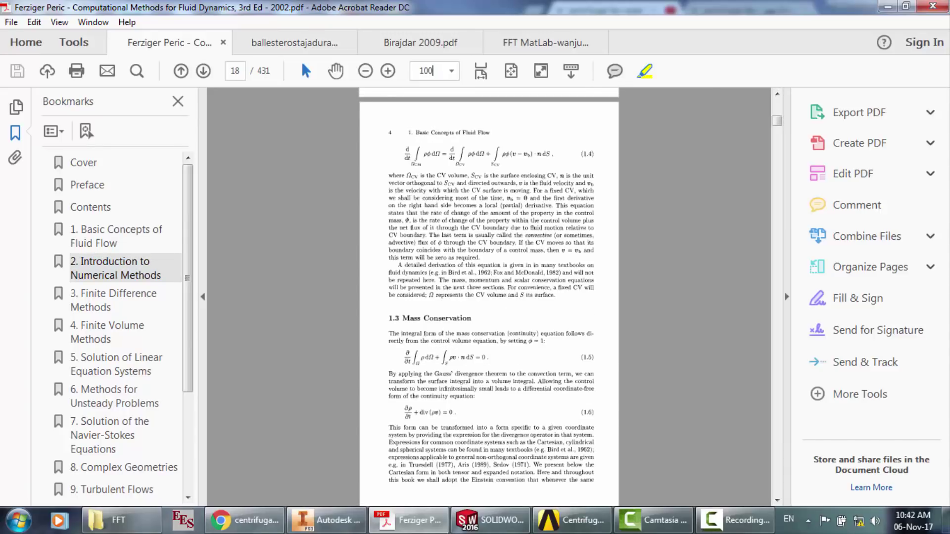
{"action": "key", "text": "Return"}
{"action": "scroll", "coordinate": [492, 296], "scroll_direction": "down", "scroll_amount": 4}
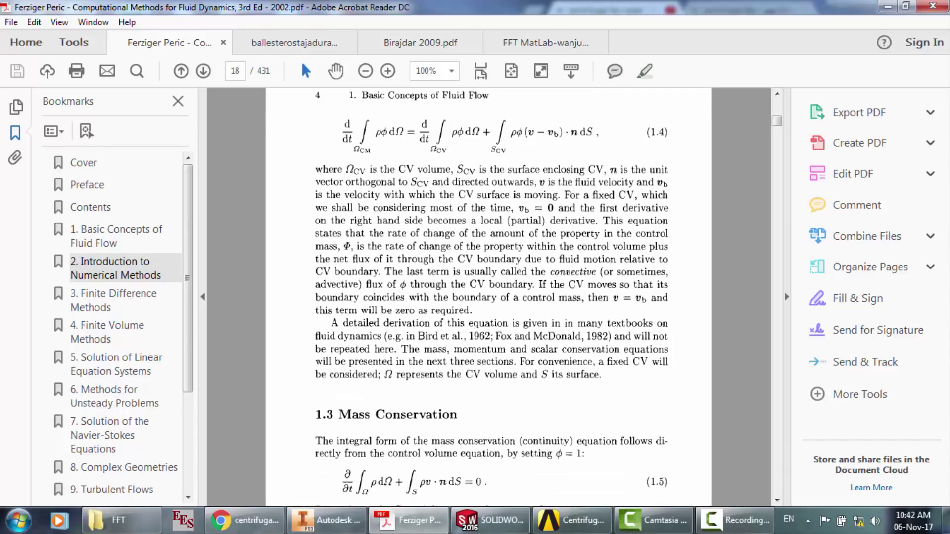
- View the opening pages of chapters 3 to 7 in turn, from Finite Difference Methods to Solution of the Navier-Stokes Equations
{"action": "left_click", "coordinate": [114, 300]}
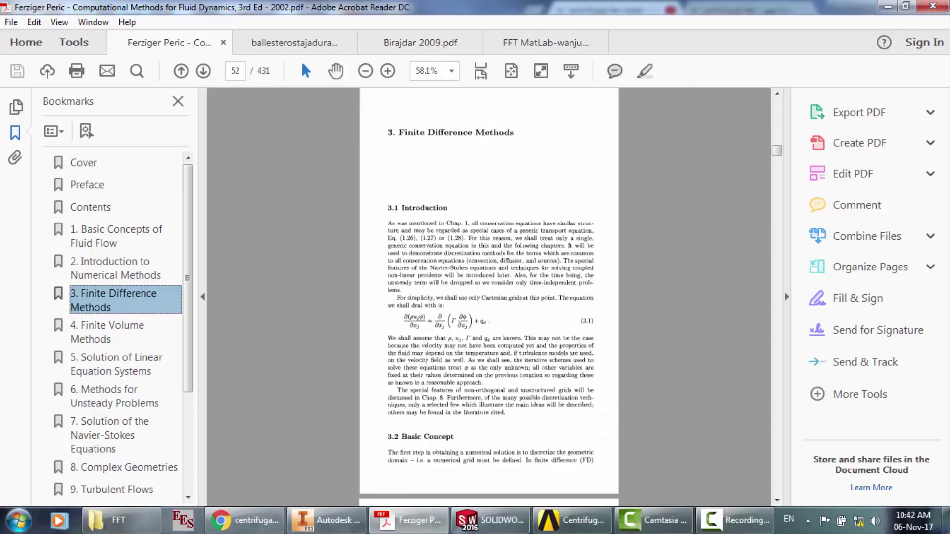
{"action": "left_click", "coordinate": [113, 332]}
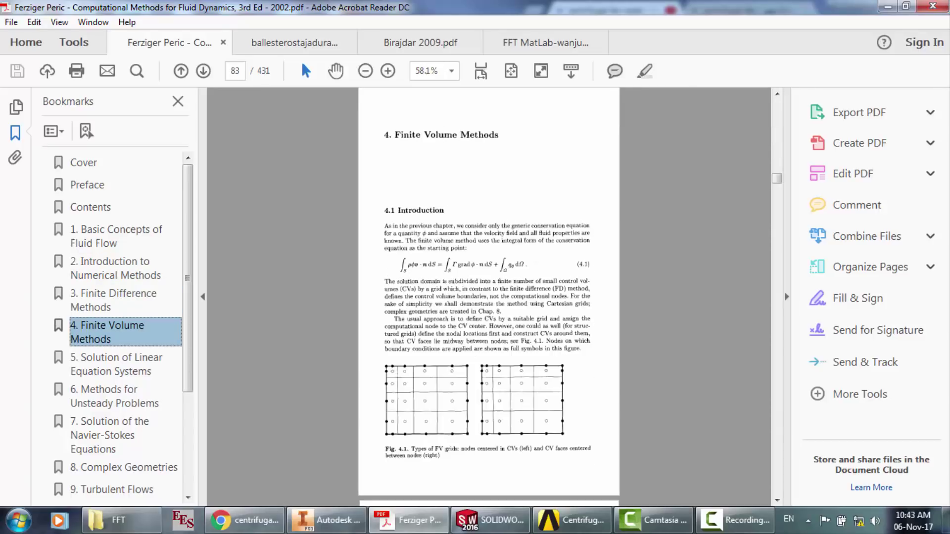
{"action": "left_click", "coordinate": [116, 364]}
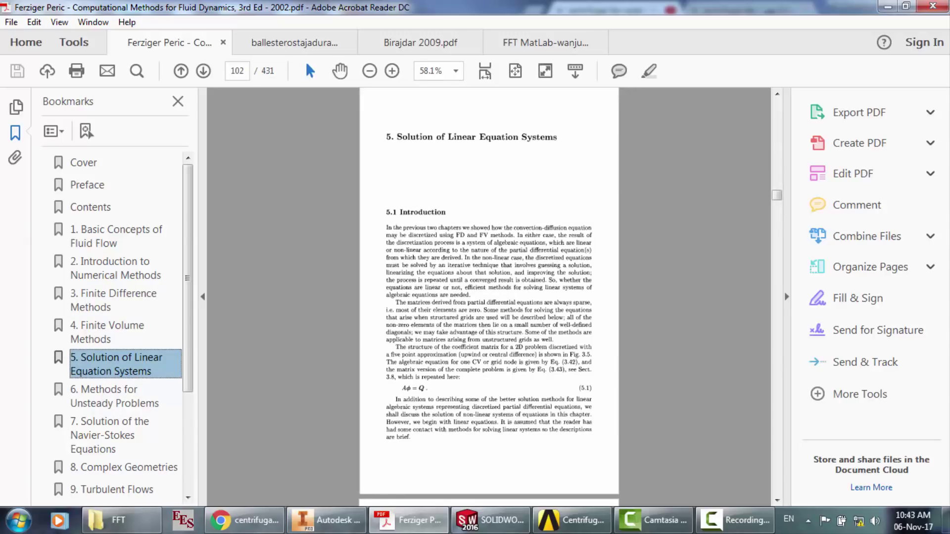
{"action": "left_click", "coordinate": [115, 397]}
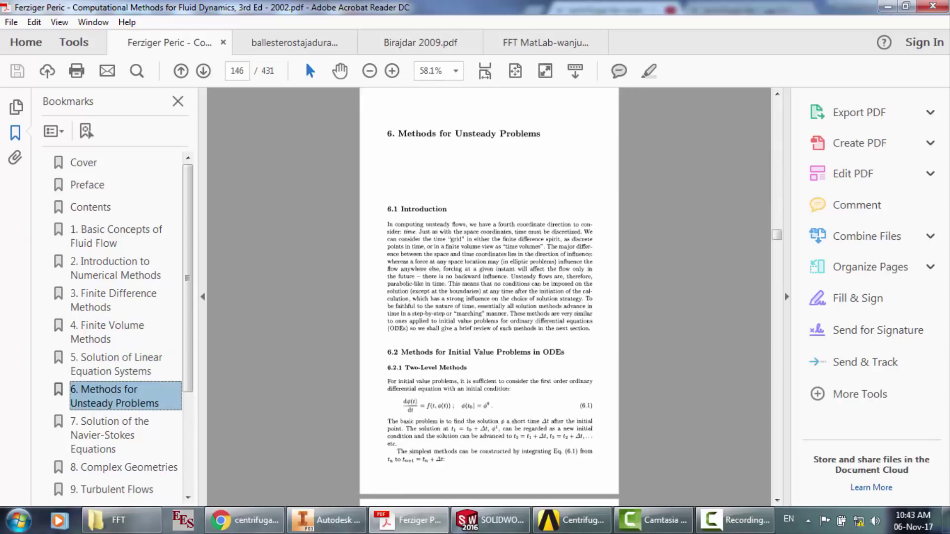
{"action": "left_click", "coordinate": [114, 435]}
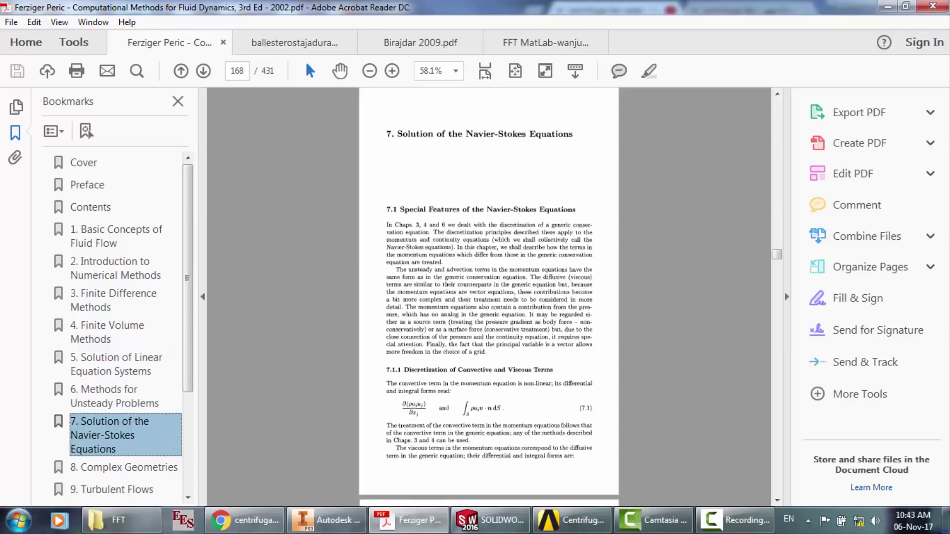
{"action": "scroll", "coordinate": [119, 435], "scroll_direction": "down", "scroll_amount": 1}
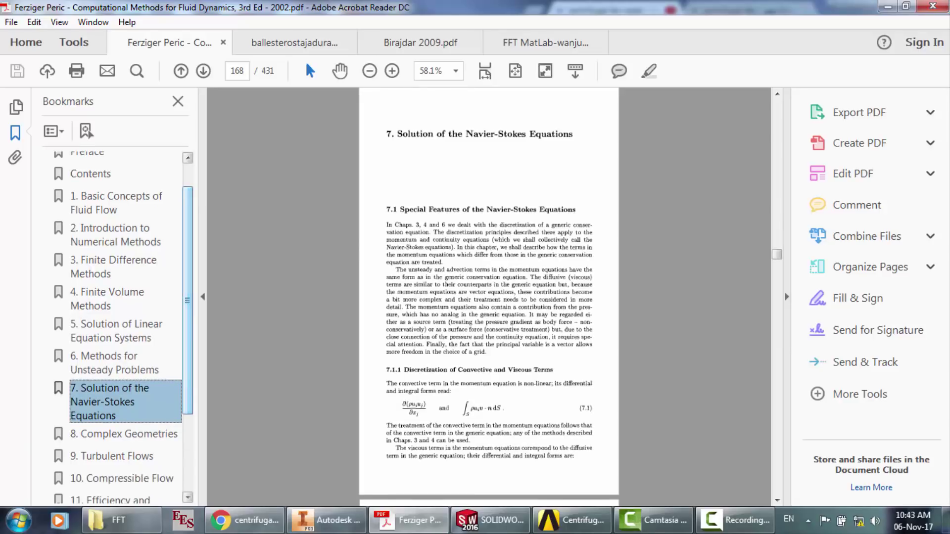
- Go to chapter 8, Complex Geometries, set the zoom to 100% and read the sections on grid choice and stepwise approximation
{"action": "left_click", "coordinate": [123, 434]}
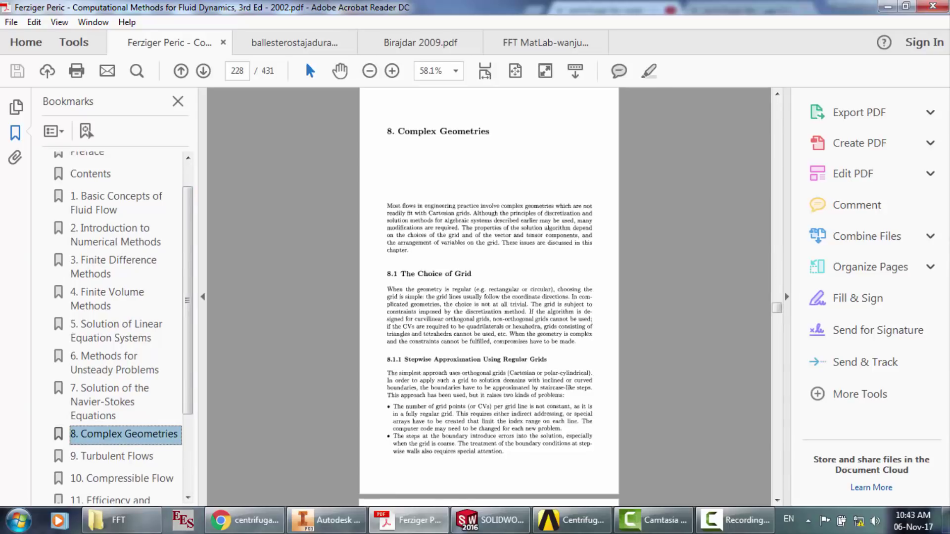
{"action": "left_click", "coordinate": [430, 71]}
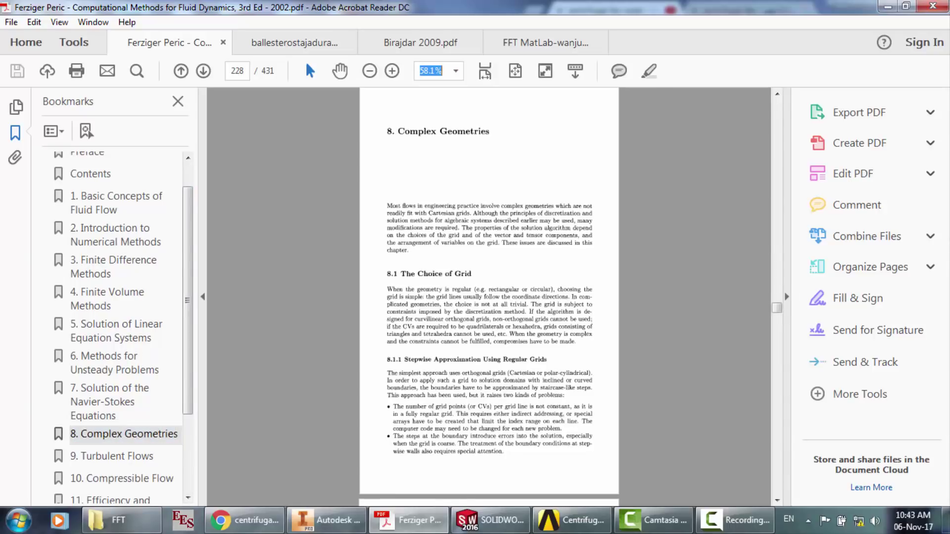
{"action": "type", "text": "100"}
{"action": "key", "text": "Return"}
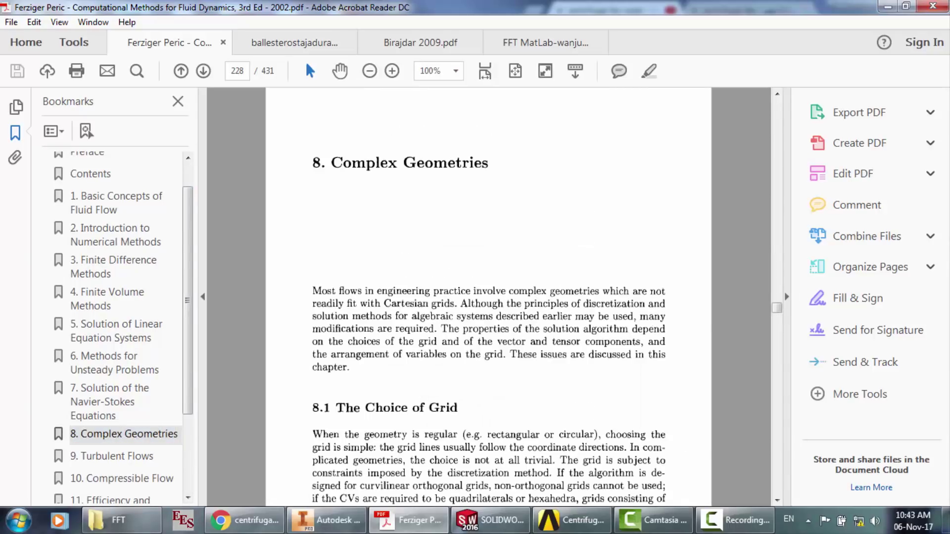
{"action": "scroll", "coordinate": [488, 296], "scroll_direction": "down", "scroll_amount": 3}
{"action": "scroll", "coordinate": [489, 297], "scroll_direction": "down", "scroll_amount": 1}
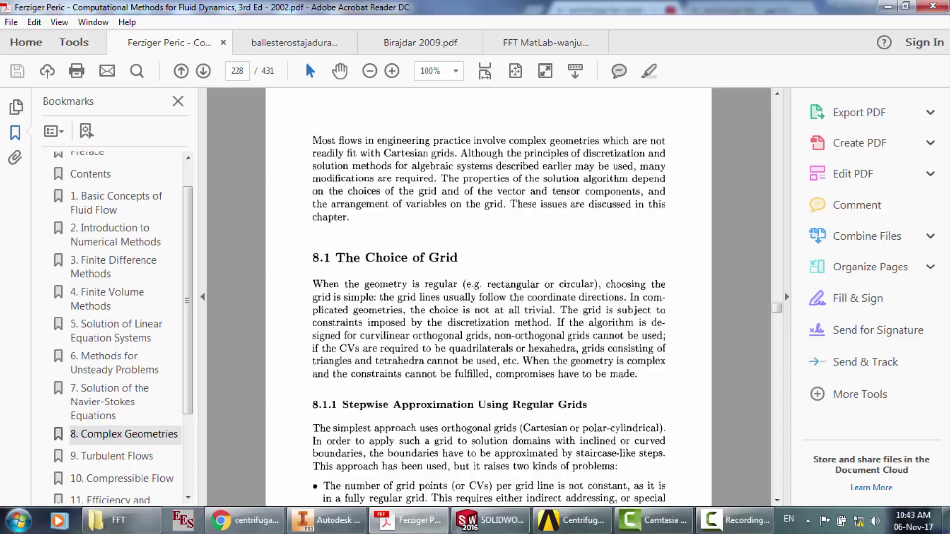
{"action": "scroll", "coordinate": [488, 297], "scroll_direction": "down", "scroll_amount": 2}
{"action": "scroll", "coordinate": [489, 297], "scroll_direction": "down", "scroll_amount": 8}
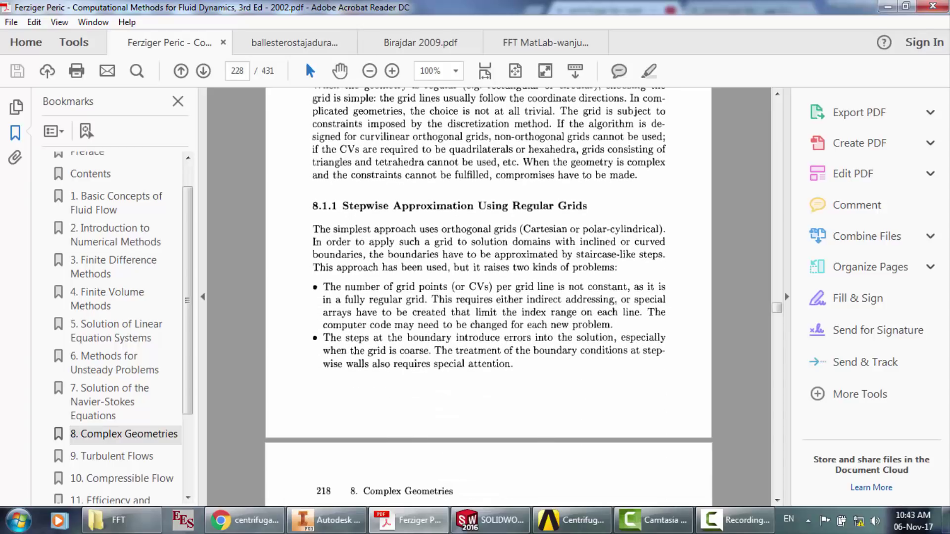
- Read on through chapter 8, from the stepwise and overlapping grids to section 8.5.2, Method Based on Shape Functions
{"action": "scroll", "coordinate": [488, 297], "scroll_direction": "down", "scroll_amount": 20}
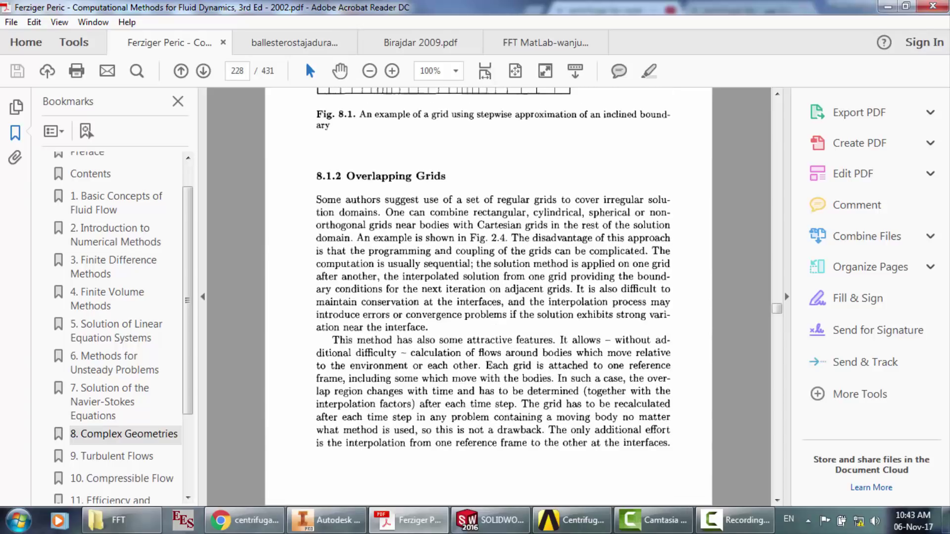
{"action": "scroll", "coordinate": [488, 297], "scroll_direction": "down", "scroll_amount": 20}
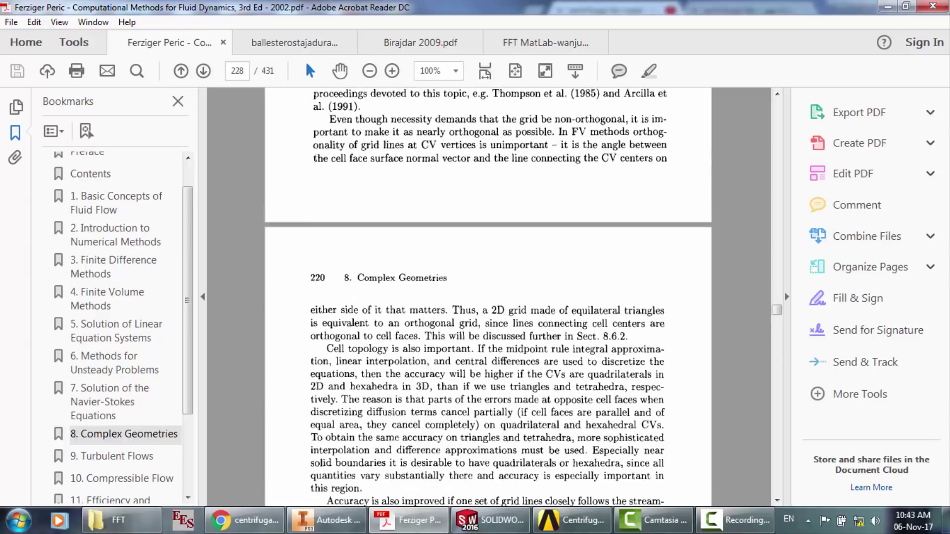
{"action": "scroll", "coordinate": [488, 297], "scroll_direction": "down", "scroll_amount": 9}
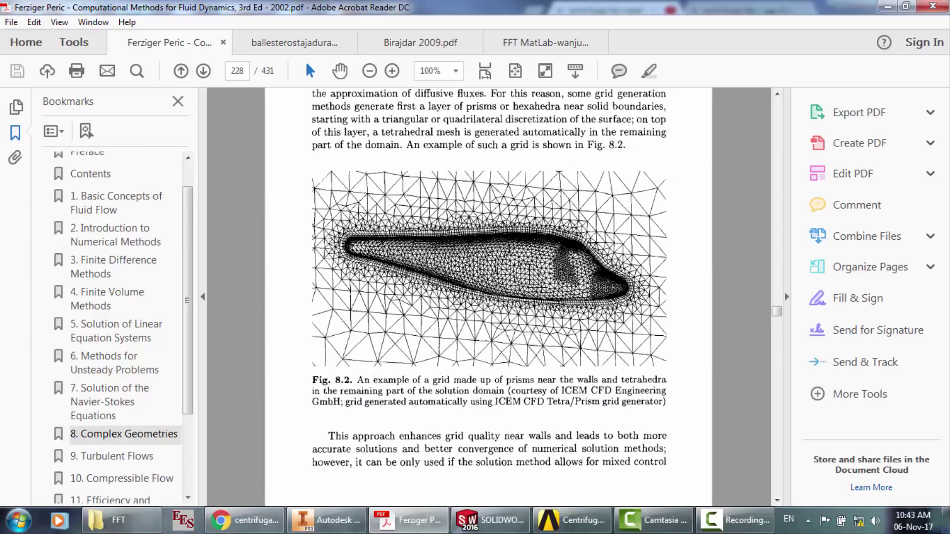
{"action": "scroll", "coordinate": [488, 297], "scroll_direction": "down", "scroll_amount": 20}
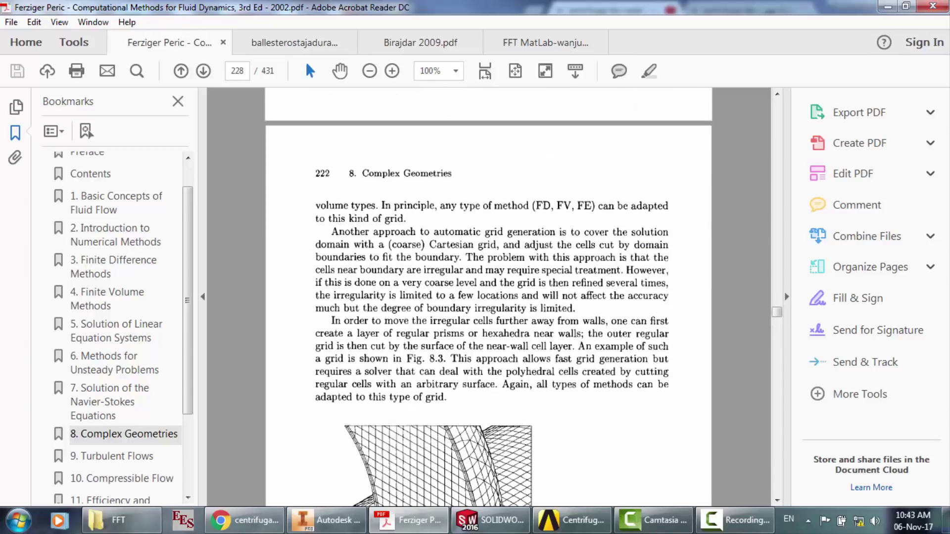
{"action": "scroll", "coordinate": [488, 297], "scroll_direction": "down", "scroll_amount": 19}
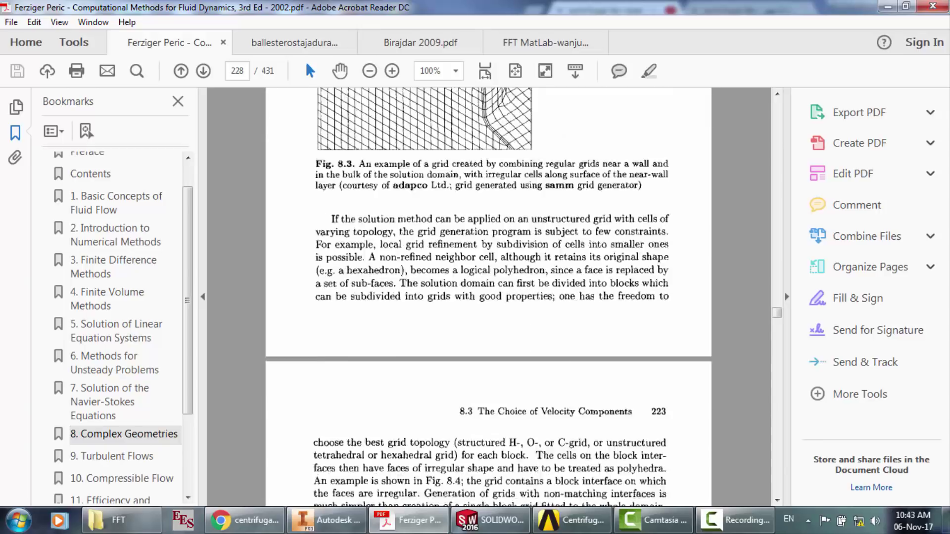
{"action": "scroll", "coordinate": [488, 297], "scroll_direction": "down", "scroll_amount": 20}
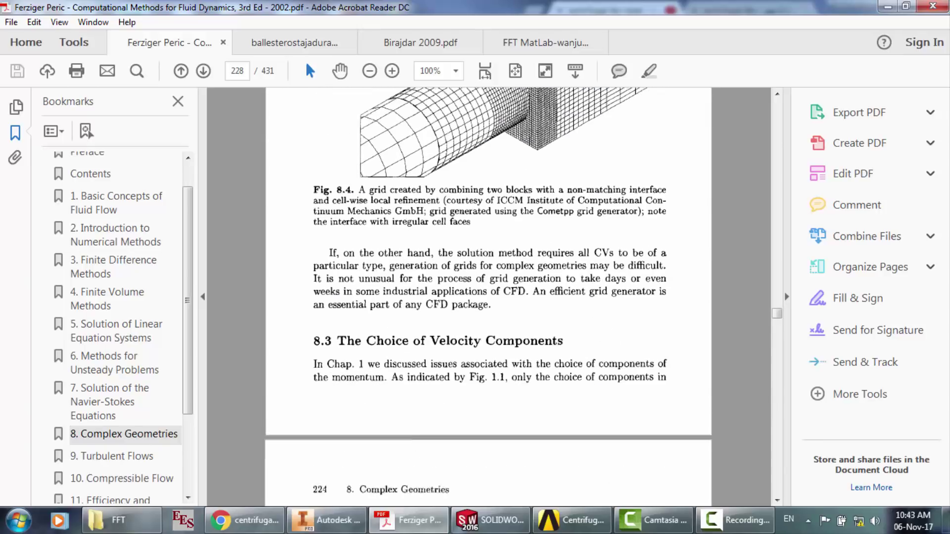
{"action": "scroll", "coordinate": [488, 297], "scroll_direction": "down", "scroll_amount": 20}
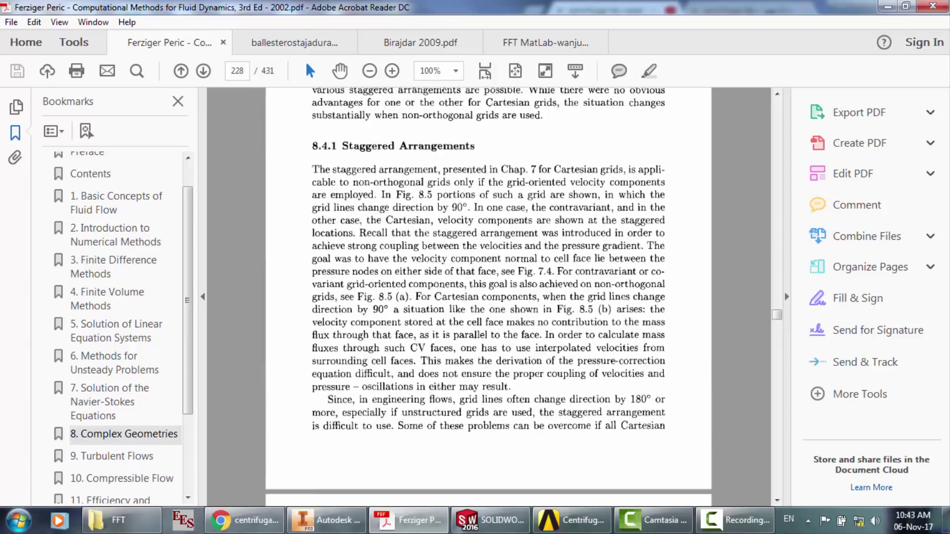
{"action": "scroll", "coordinate": [488, 296], "scroll_direction": "down", "scroll_amount": 8}
{"action": "scroll", "coordinate": [488, 297], "scroll_direction": "down", "scroll_amount": 20}
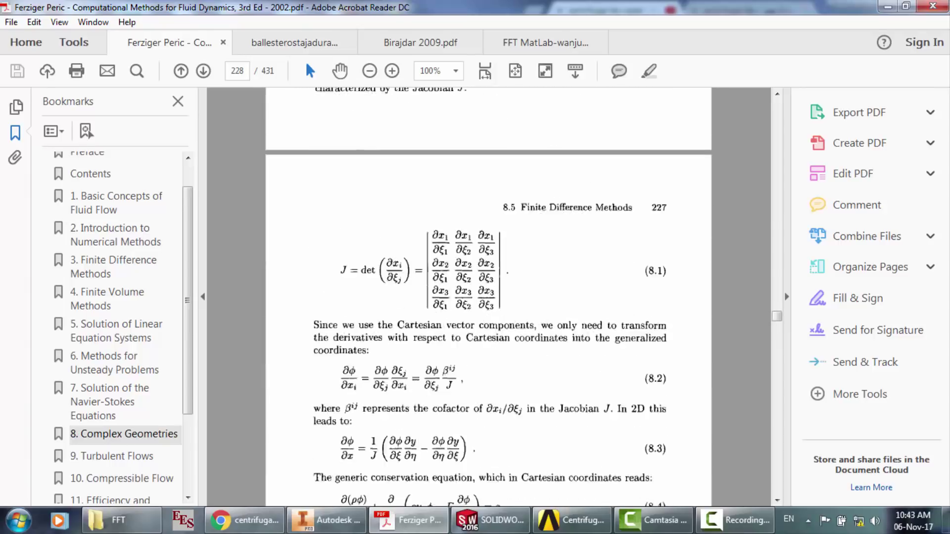
{"action": "scroll", "coordinate": [489, 297], "scroll_direction": "down", "scroll_amount": 15}
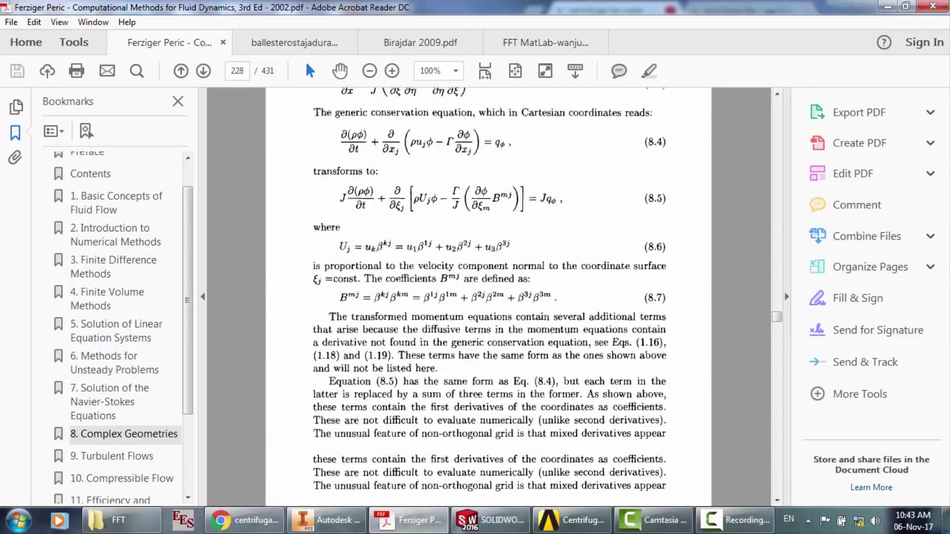
{"action": "scroll", "coordinate": [489, 297], "scroll_direction": "down", "scroll_amount": 4}
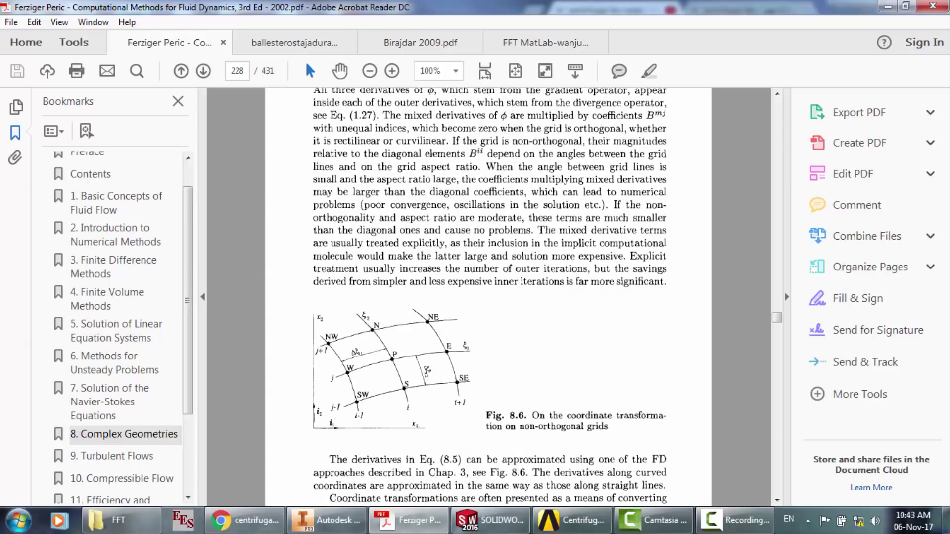
{"action": "scroll", "coordinate": [488, 297], "scroll_direction": "down", "scroll_amount": 15}
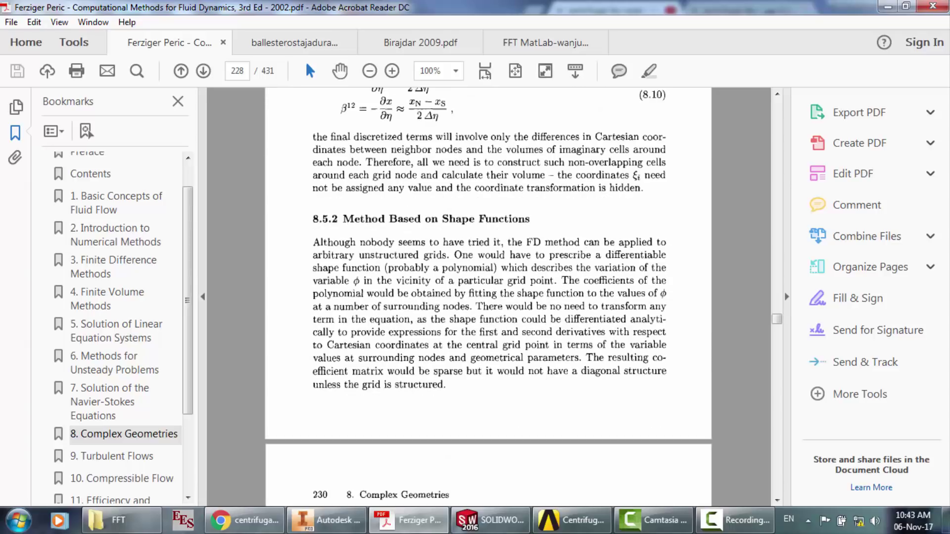
- Go to chapter 9, Turbulent Flows, set the zoom to 100% and read from the introduction through to book page 274
{"action": "scroll", "coordinate": [119, 297], "scroll_direction": "down", "scroll_amount": 2}
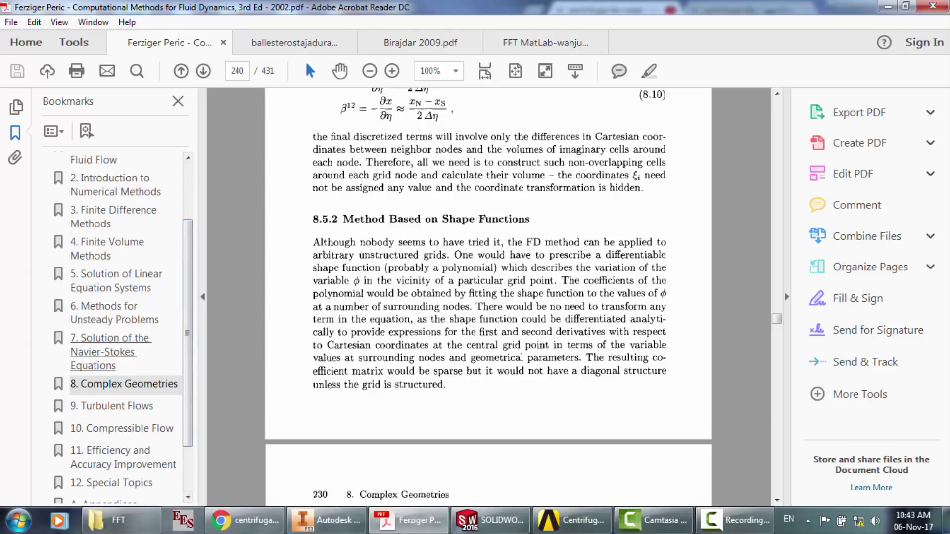
{"action": "left_click", "coordinate": [111, 406]}
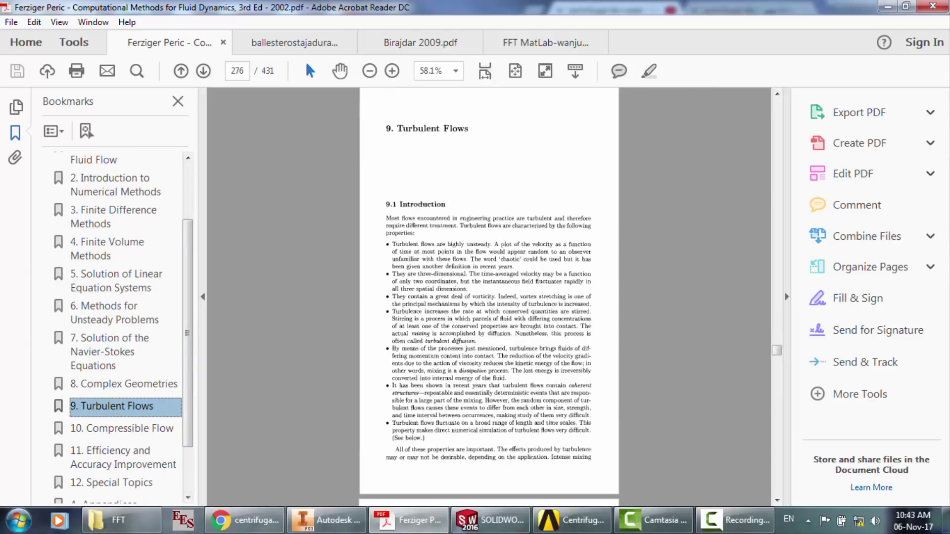
{"action": "left_click", "coordinate": [430, 71]}
{"action": "type", "text": "100"}
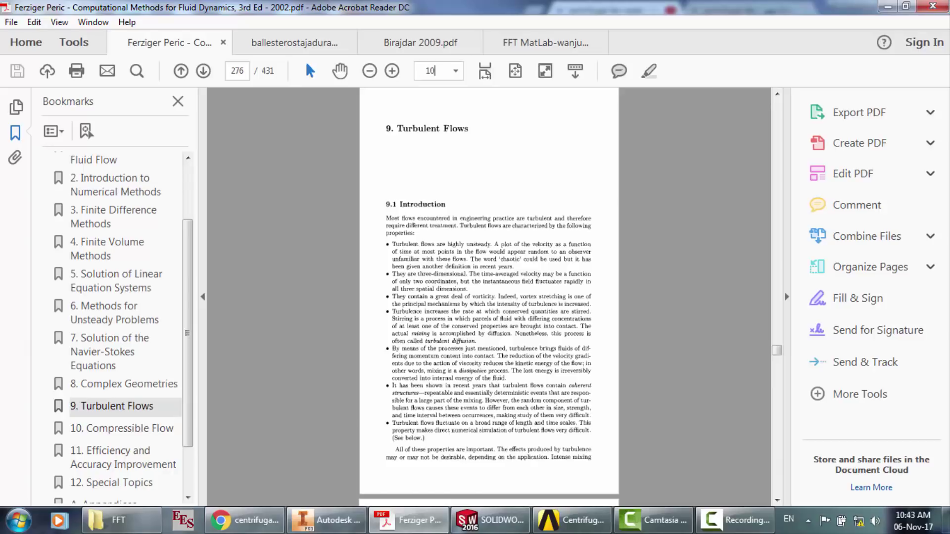
{"action": "key", "text": "Return"}
{"action": "scroll", "coordinate": [489, 297], "scroll_direction": "down", "scroll_amount": 10}
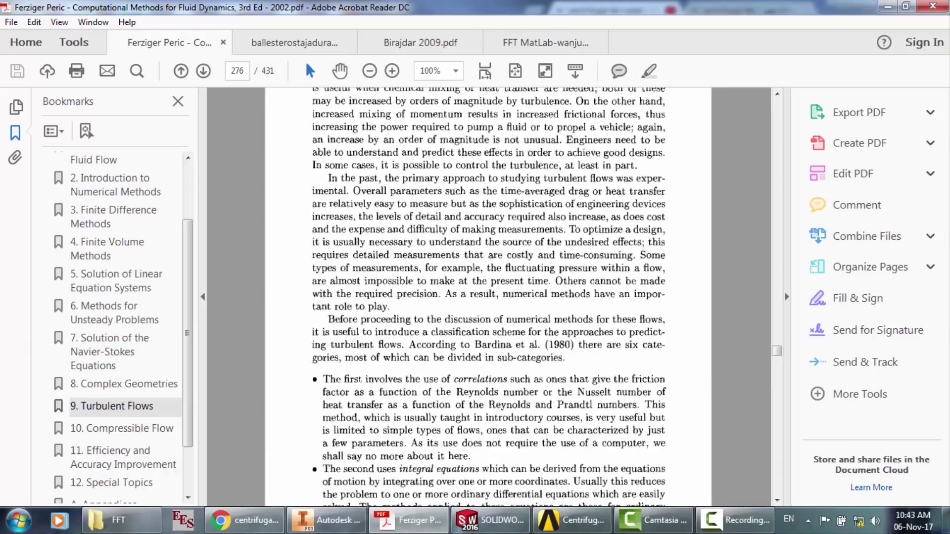
{"action": "scroll", "coordinate": [489, 297], "scroll_direction": "down", "scroll_amount": 15}
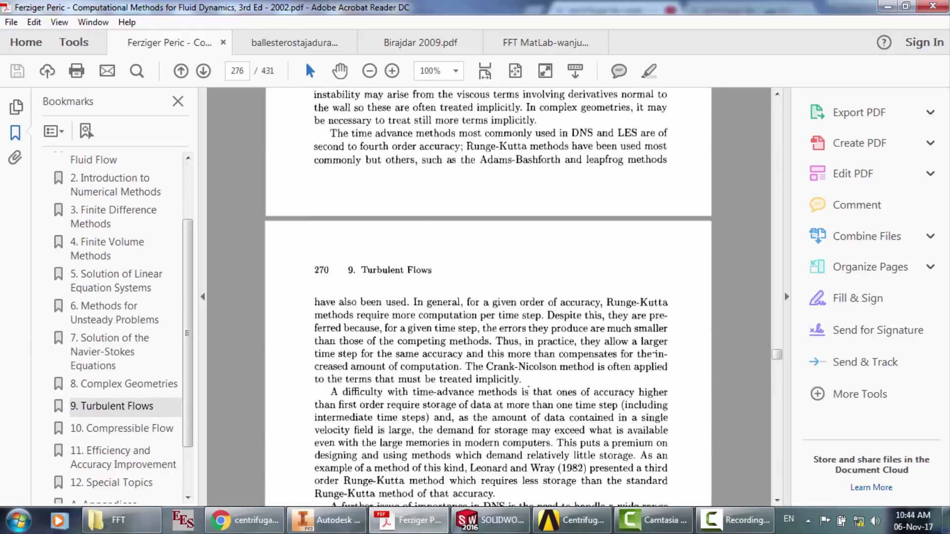
{"action": "scroll", "coordinate": [489, 296], "scroll_direction": "down", "scroll_amount": 15}
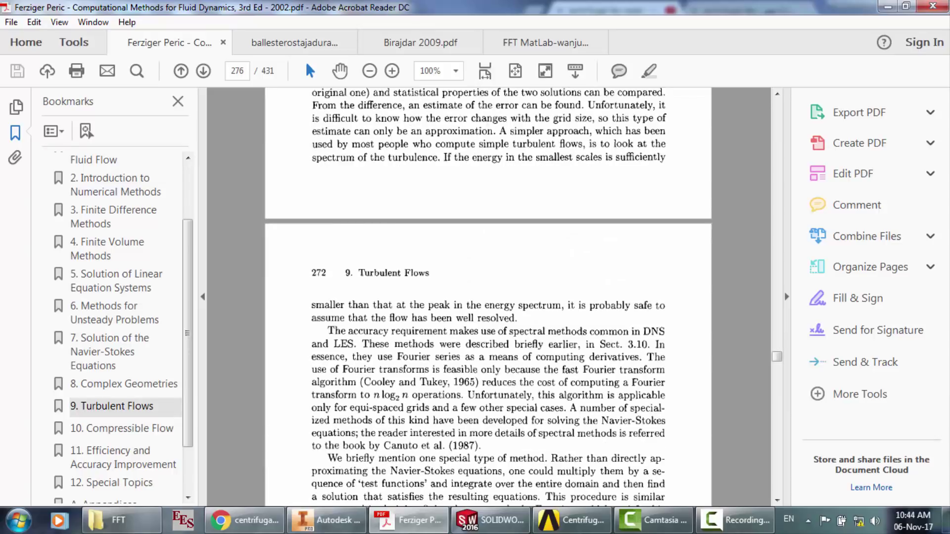
{"action": "scroll", "coordinate": [489, 297], "scroll_direction": "down", "scroll_amount": 15}
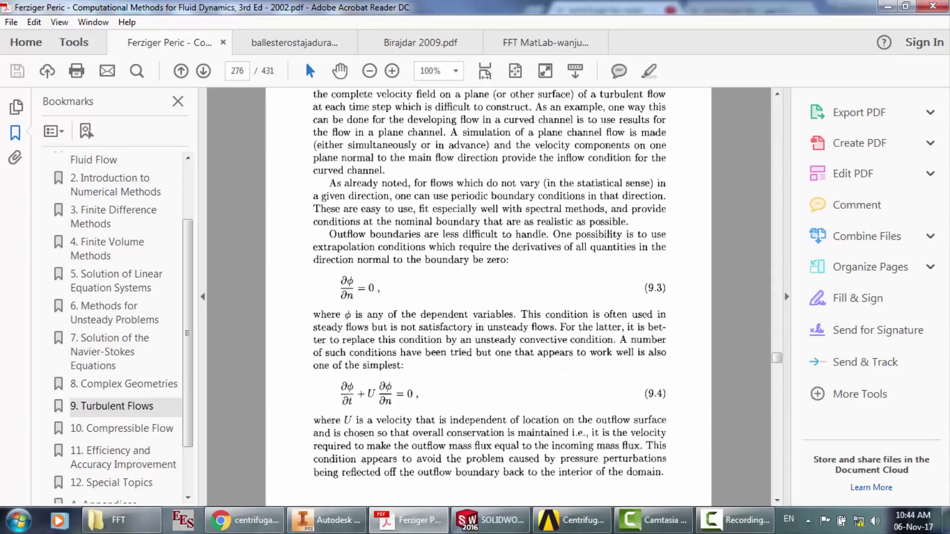
{"action": "scroll", "coordinate": [488, 297], "scroll_direction": "down", "scroll_amount": 5}
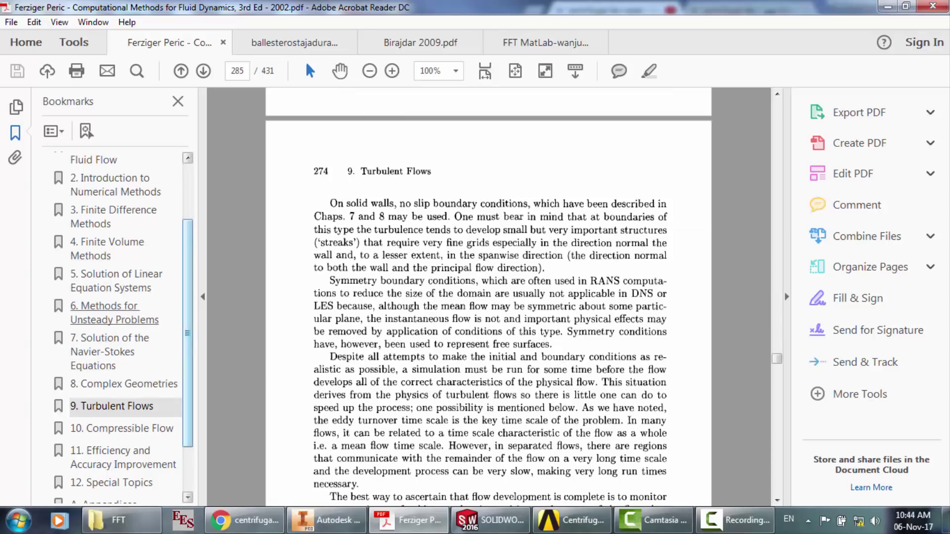
- Look through the chapter bookmarks and view the opening pages of chapters 5, 6 and 1, then the book's cover
{"action": "scroll", "coordinate": [118, 321], "scroll_direction": "down", "scroll_amount": 1}
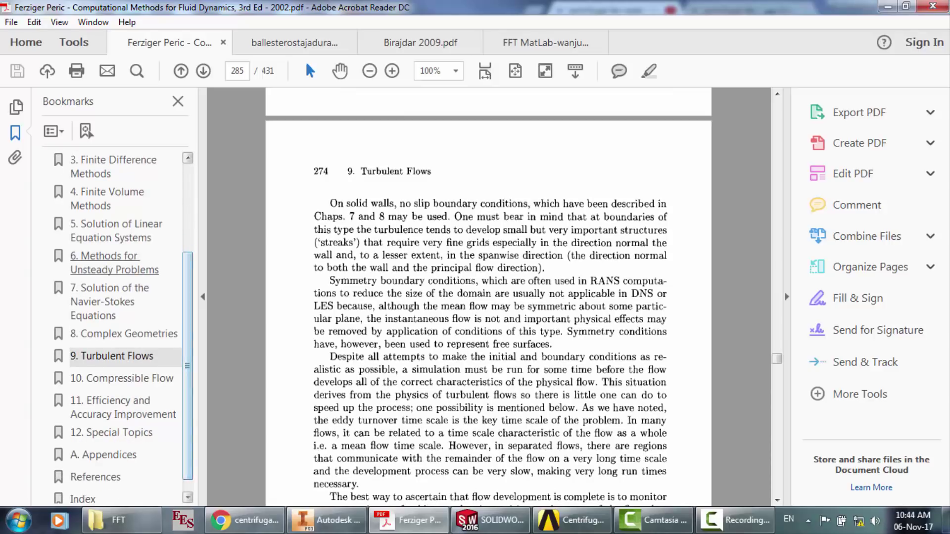
{"action": "scroll", "coordinate": [114, 236], "scroll_direction": "up", "scroll_amount": 3}
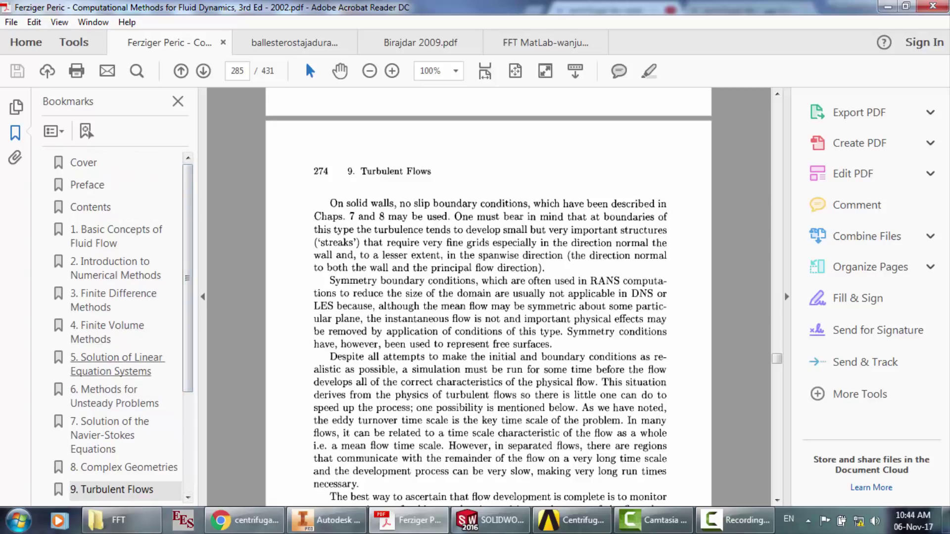
{"action": "left_click", "coordinate": [116, 364]}
{"action": "left_click", "coordinate": [114, 396]}
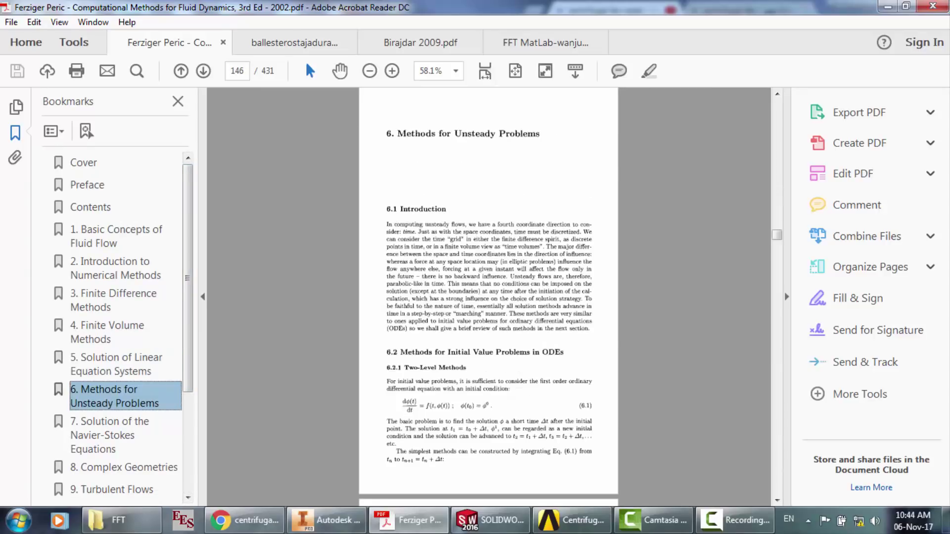
{"action": "left_click", "coordinate": [117, 231]}
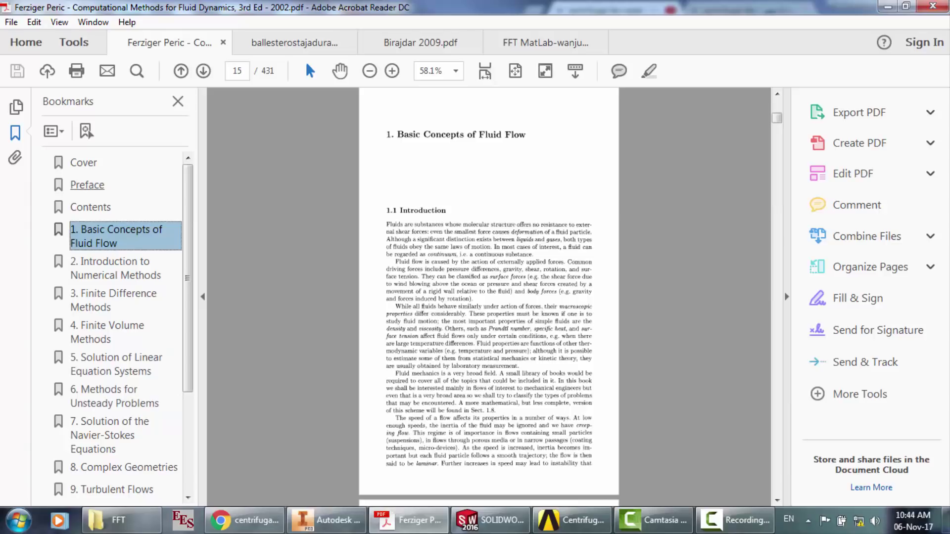
{"action": "left_click", "coordinate": [83, 163]}
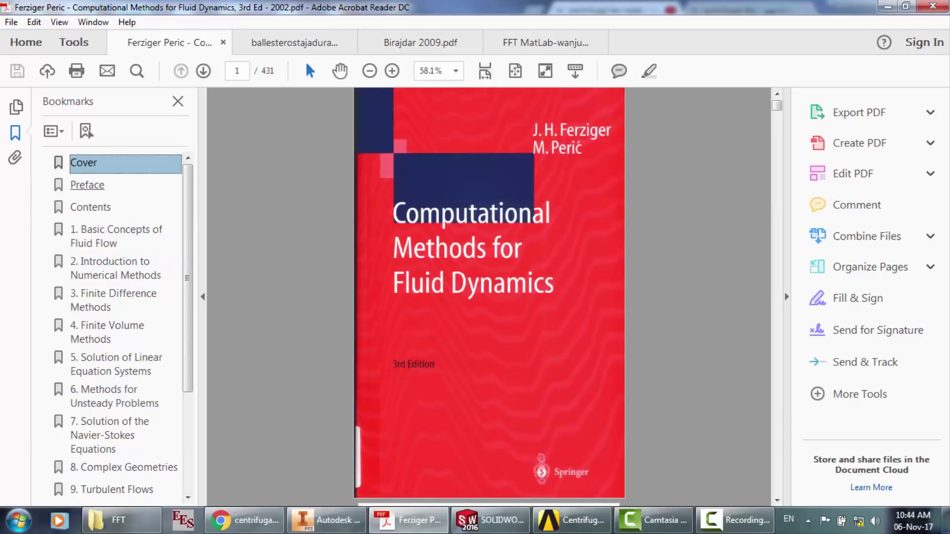
- View the preface, go to the Contents page at 100% zoom and read the section listings for chapters 1 and 2
{"action": "left_click", "coordinate": [87, 185]}
{"action": "left_click", "coordinate": [91, 207]}
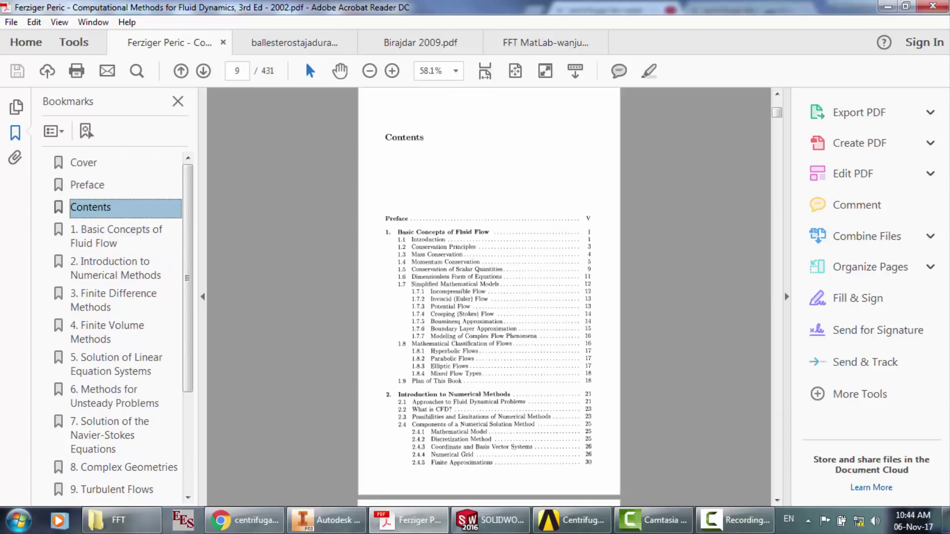
{"action": "left_click", "coordinate": [431, 71]}
{"action": "type", "text": "100"}
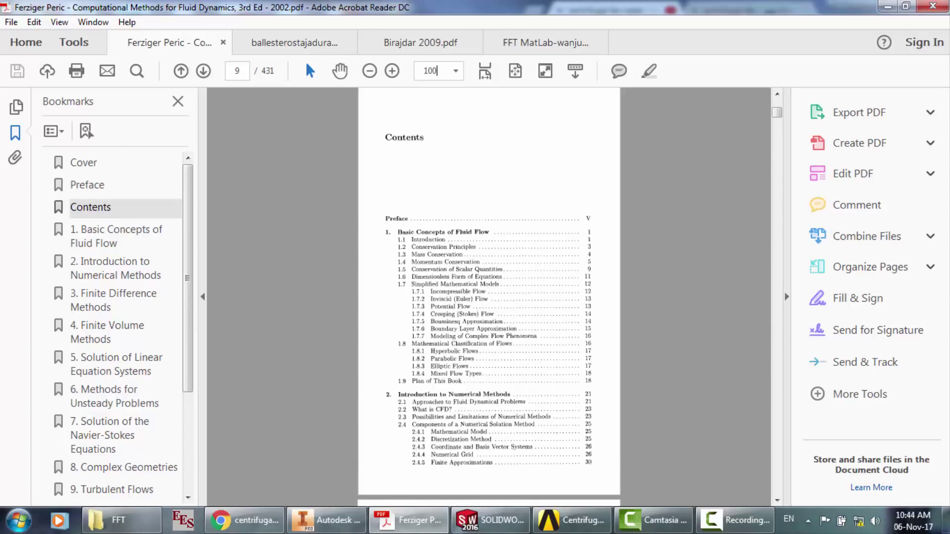
{"action": "key", "text": "Return"}
{"action": "scroll", "coordinate": [487, 297], "scroll_direction": "down", "scroll_amount": 5}
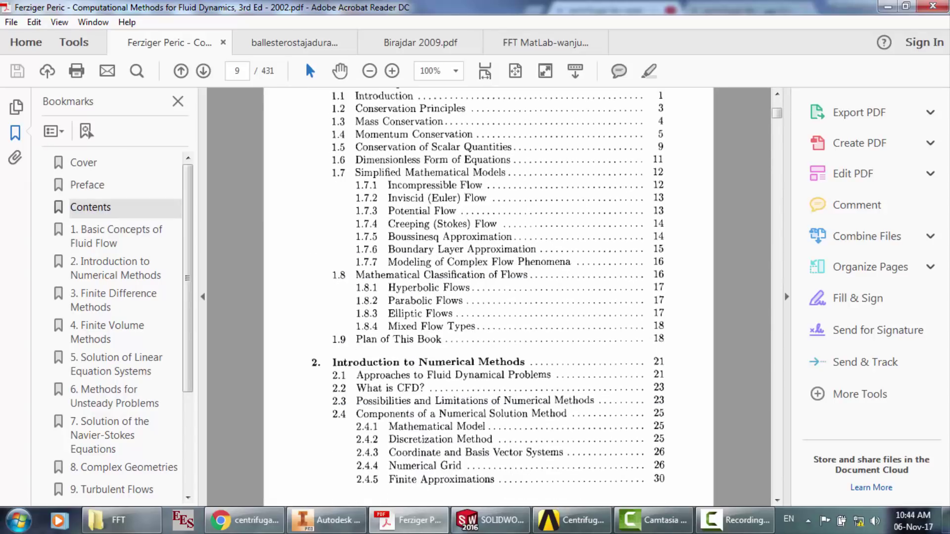
{"action": "scroll", "coordinate": [488, 297], "scroll_direction": "down", "scroll_amount": 1}
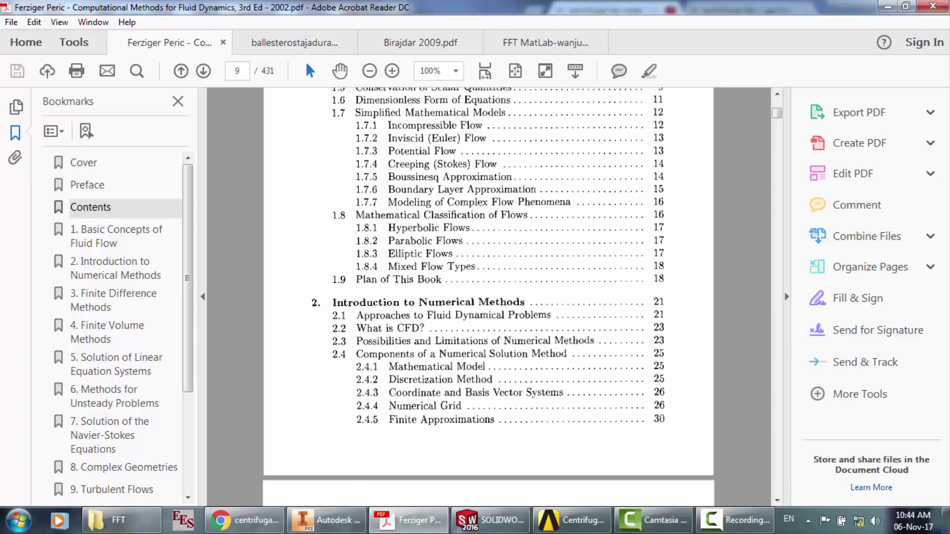
{"action": "scroll", "coordinate": [487, 297], "scroll_direction": "down", "scroll_amount": 1}
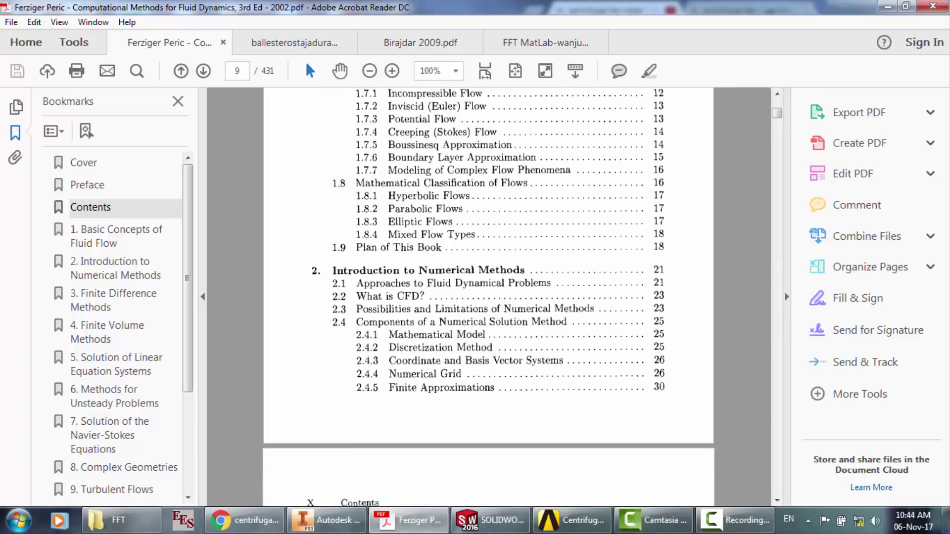
- Go to PDF page 26 and read from section 1.7, Simplified Mathematical Models, through to section 1.9, Plan of This Book
{"action": "left_click", "coordinate": [238, 71]}
{"action": "type", "text": "26"}
{"action": "key", "text": "Return"}
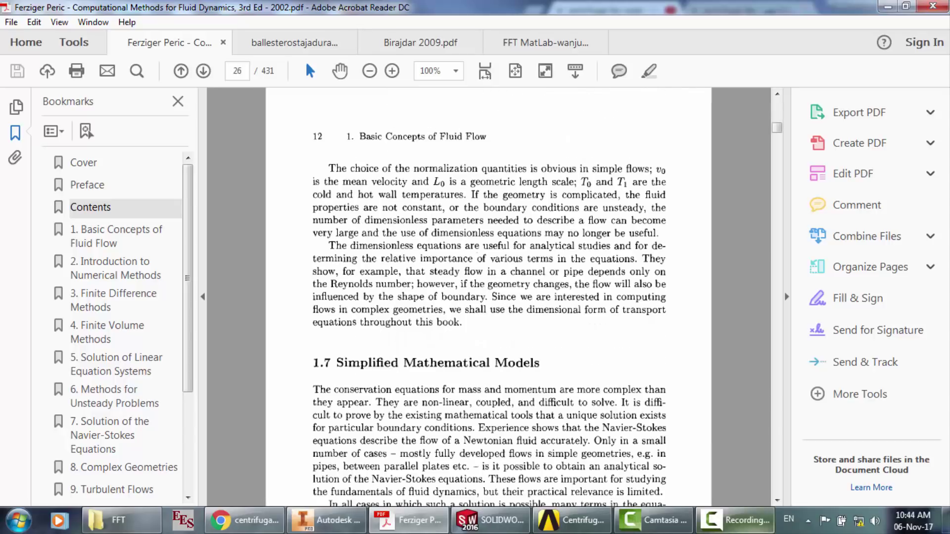
{"action": "key", "text": "F9"}
{"action": "key", "text": "F9"}
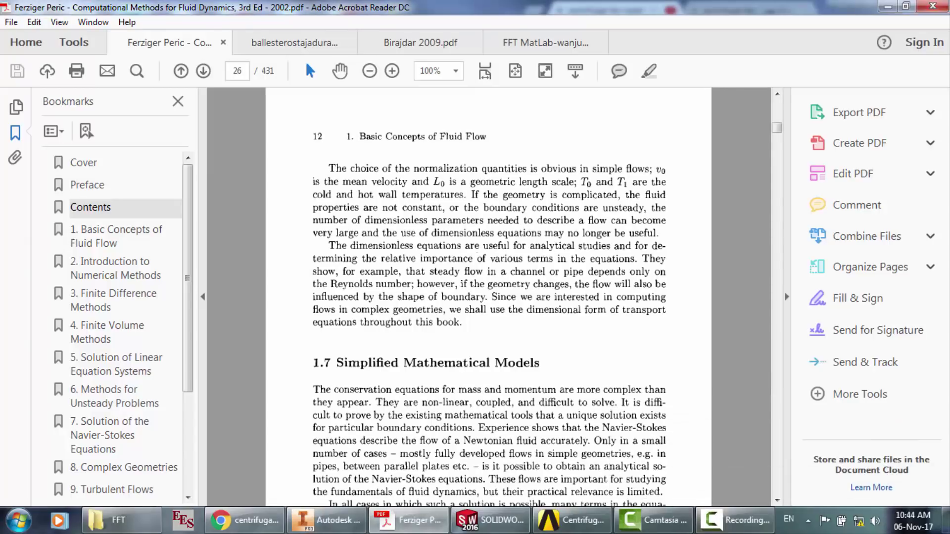
{"action": "scroll", "coordinate": [489, 297], "scroll_direction": "down", "scroll_amount": 10}
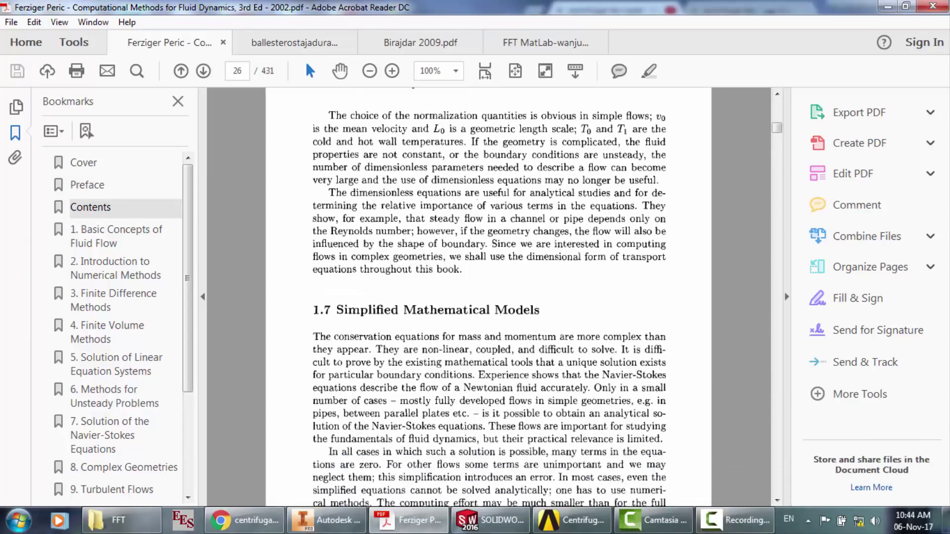
{"action": "scroll", "coordinate": [489, 297], "scroll_direction": "down", "scroll_amount": 15}
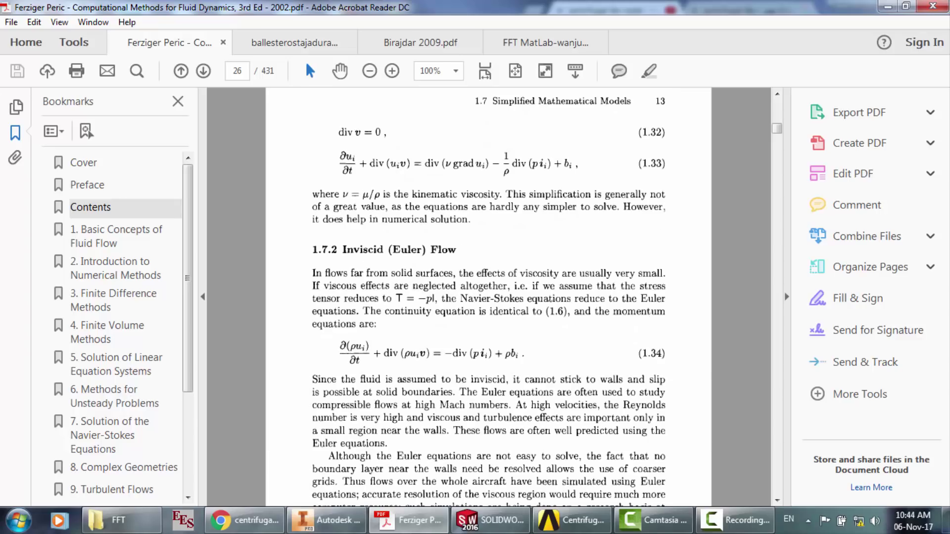
{"action": "scroll", "coordinate": [489, 297], "scroll_direction": "down", "scroll_amount": 20}
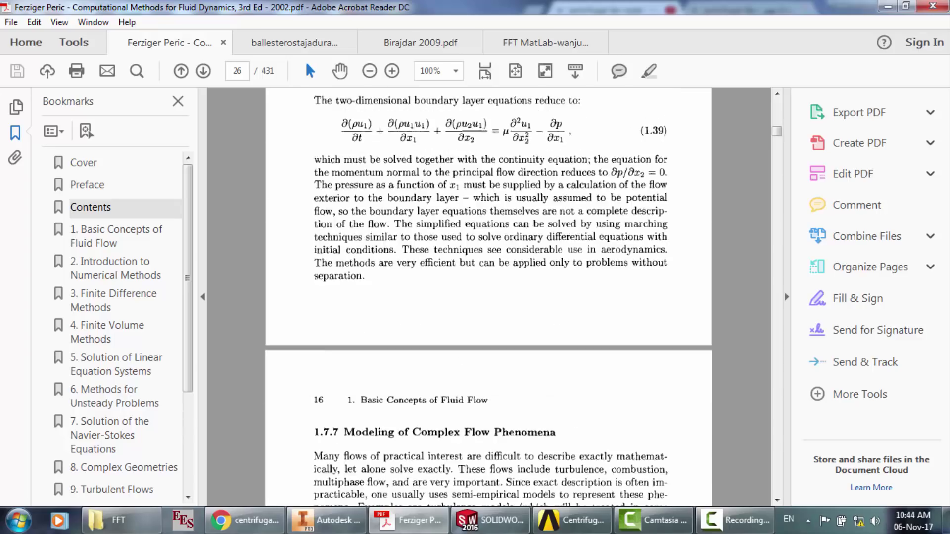
{"action": "scroll", "coordinate": [488, 297], "scroll_direction": "down", "scroll_amount": 20}
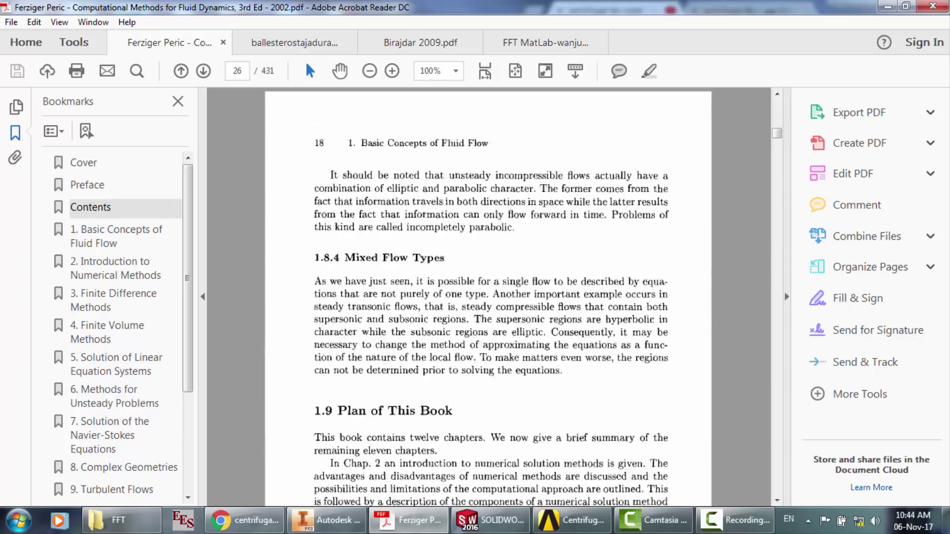
- Read on from section 1.9 through chapter 2, examining the example grids in Figs. 2.2 to 2.5 and section 2.4.5, Finite Approximations
{"action": "scroll", "coordinate": [489, 297], "scroll_direction": "down", "scroll_amount": 20}
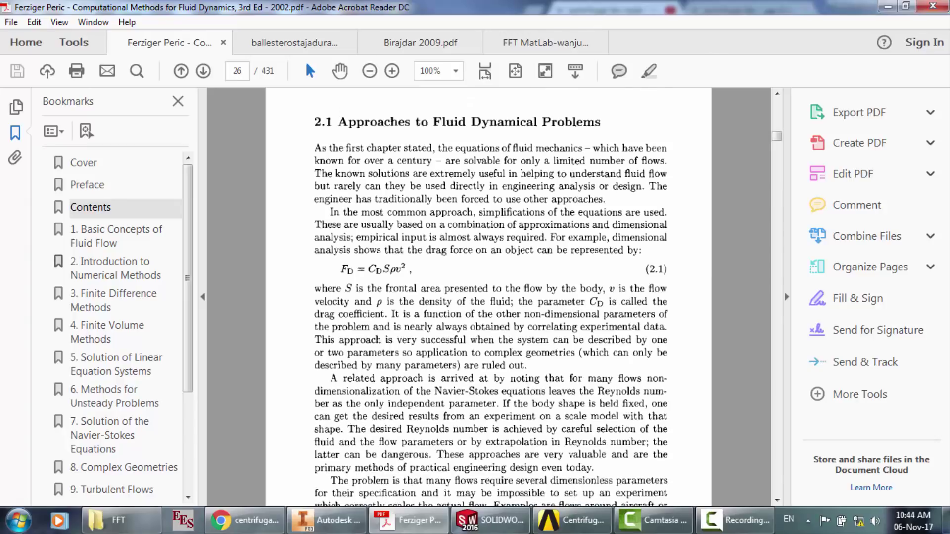
{"action": "scroll", "coordinate": [489, 296], "scroll_direction": "down", "scroll_amount": 20}
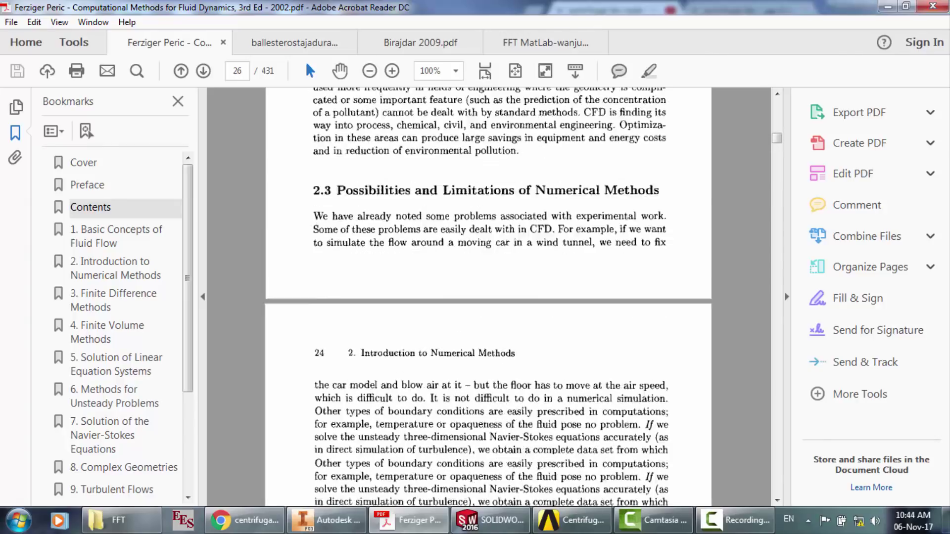
{"action": "scroll", "coordinate": [488, 297], "scroll_direction": "down", "scroll_amount": 20}
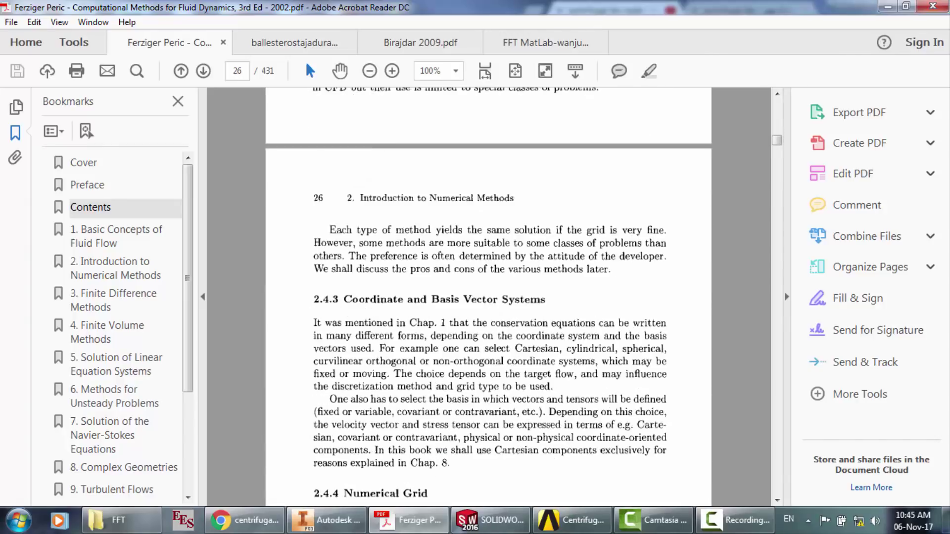
{"action": "scroll", "coordinate": [489, 297], "scroll_direction": "down", "scroll_amount": 20}
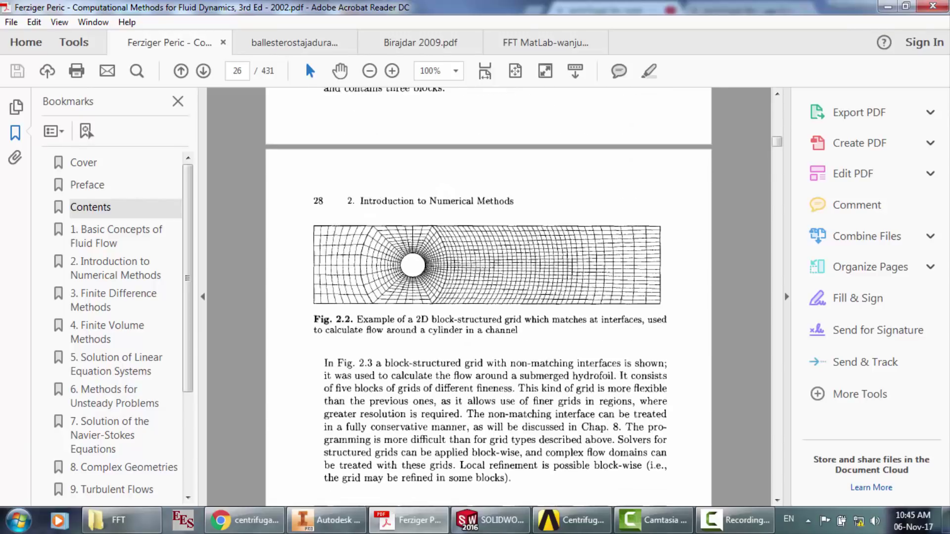
{"action": "scroll", "coordinate": [489, 297], "scroll_direction": "down", "scroll_amount": 5}
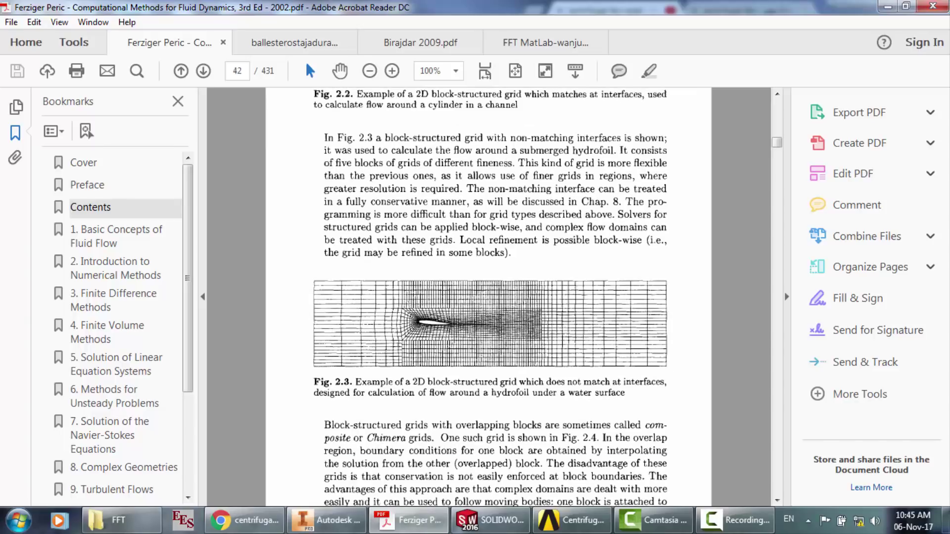
{"action": "scroll", "coordinate": [489, 296], "scroll_direction": "down", "scroll_amount": 20}
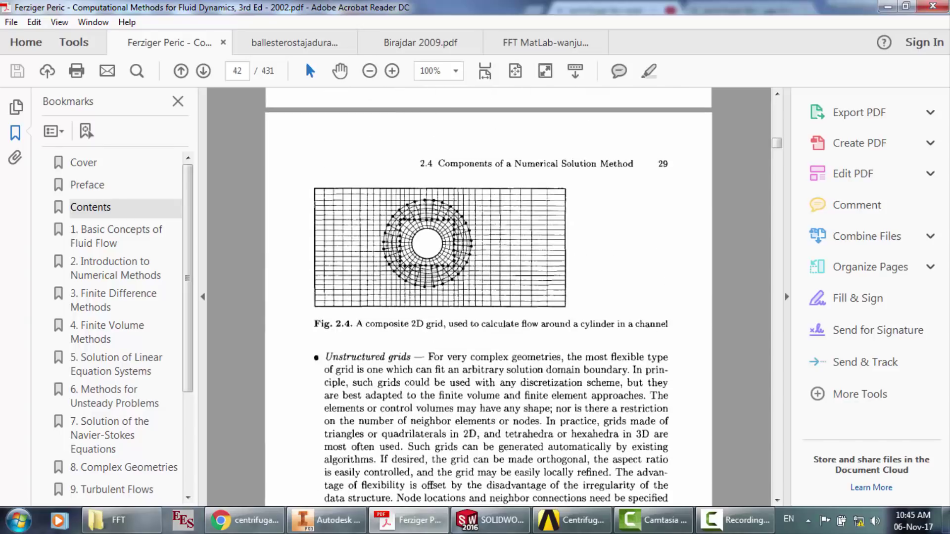
{"action": "scroll", "coordinate": [489, 297], "scroll_direction": "down", "scroll_amount": 8}
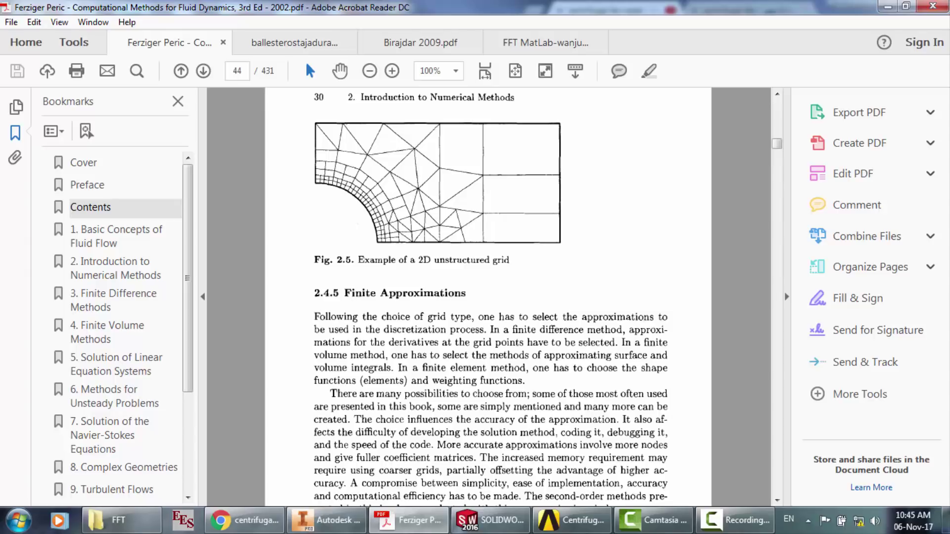
{"action": "scroll", "coordinate": [489, 297], "scroll_direction": "up", "scroll_amount": 5}
{"action": "scroll", "coordinate": [488, 296], "scroll_direction": "up", "scroll_amount": 10}
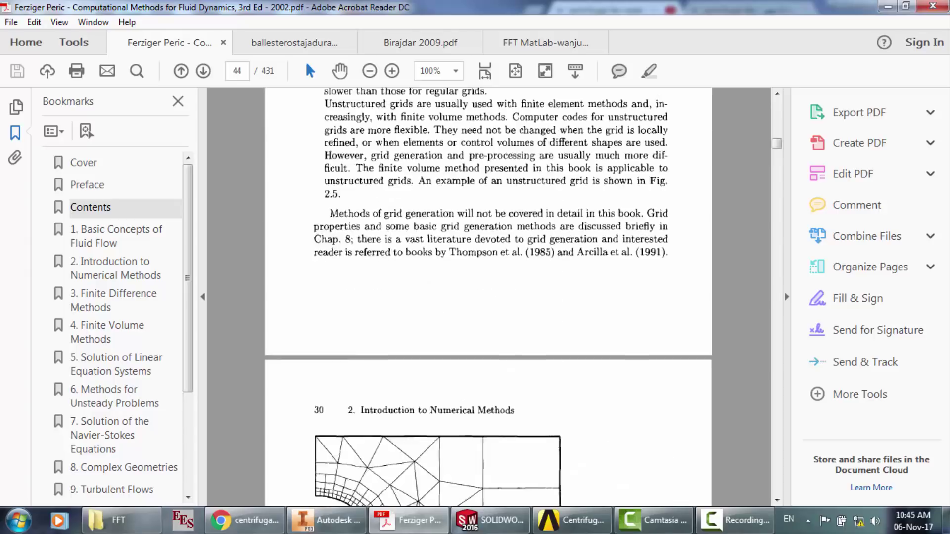
{"action": "scroll", "coordinate": [488, 297], "scroll_direction": "down", "scroll_amount": 15}
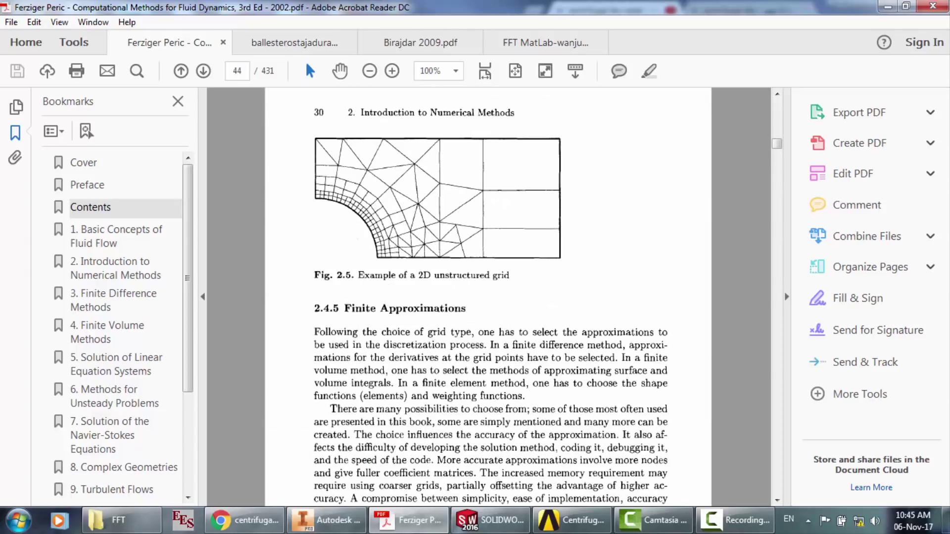
- Switch to YouTube in Chrome and search for "week 2 module 3"
{"action": "left_click", "coordinate": [244, 520]}
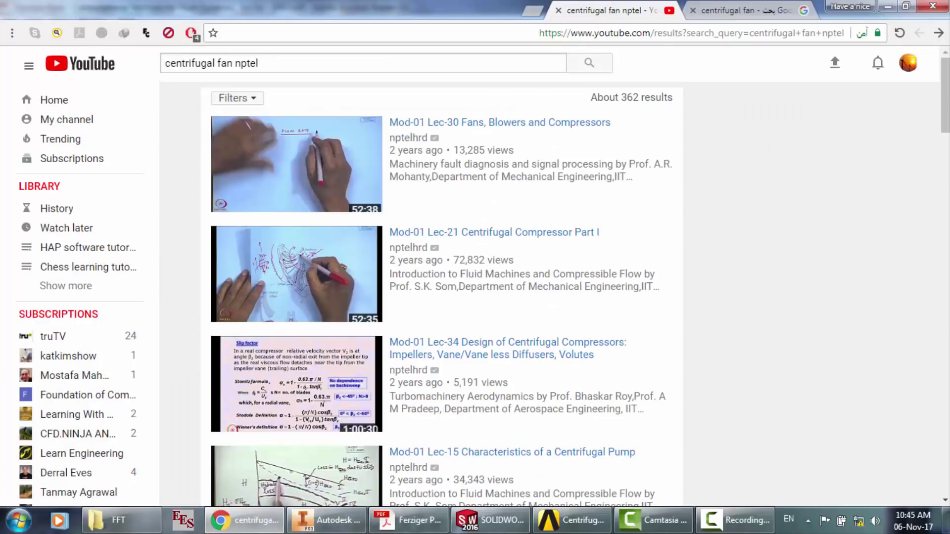
{"action": "left_click_drag", "start_coordinate": [268, 63], "coordinate": [165, 64]}
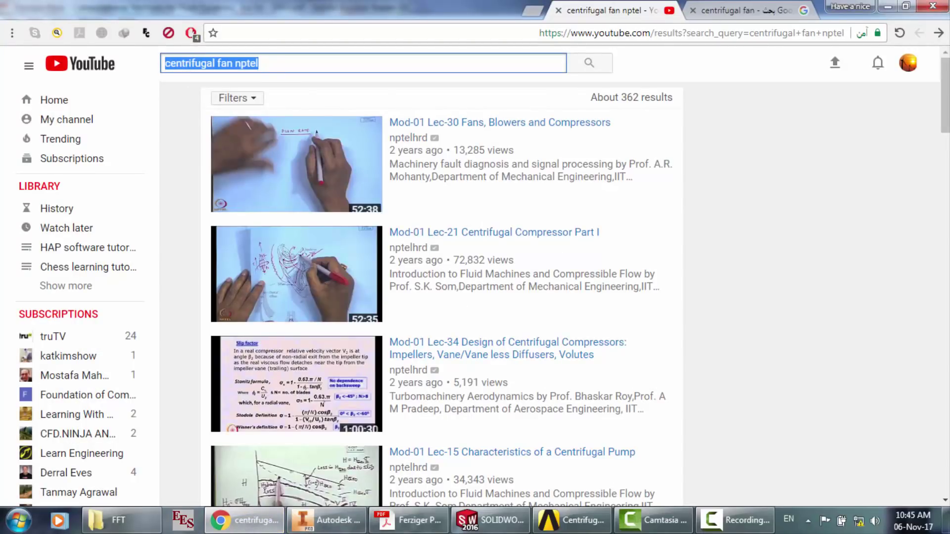
{"action": "type", "text": "week"}
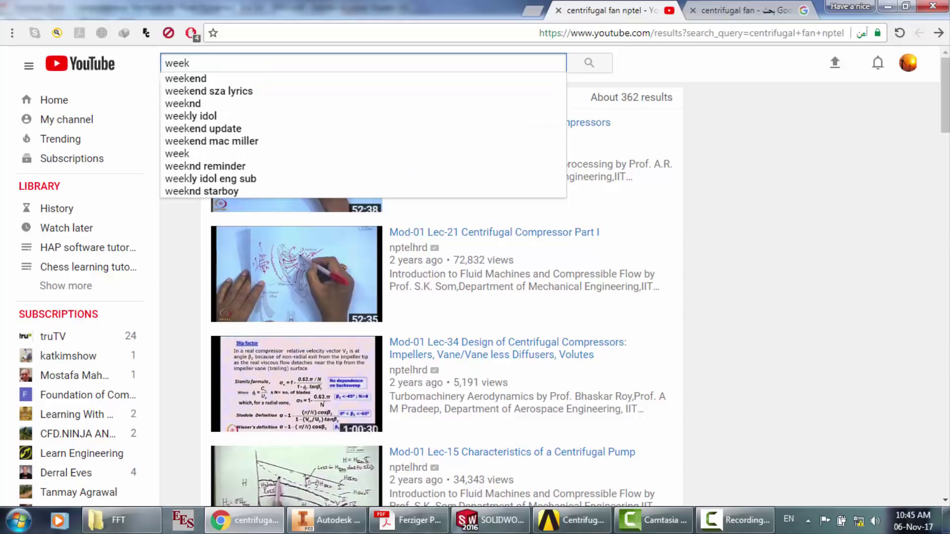
{"action": "type", "text": " 2 m"}
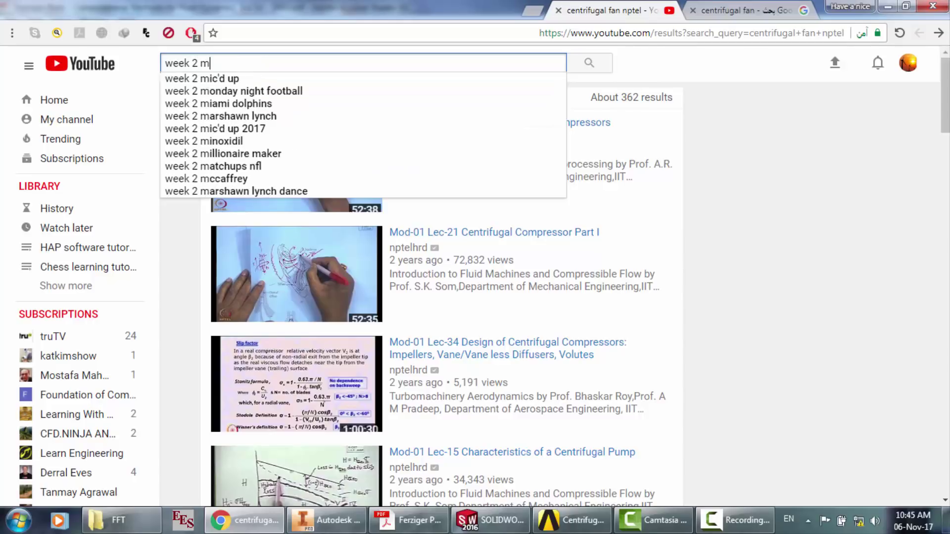
{"action": "type", "text": "odule "}
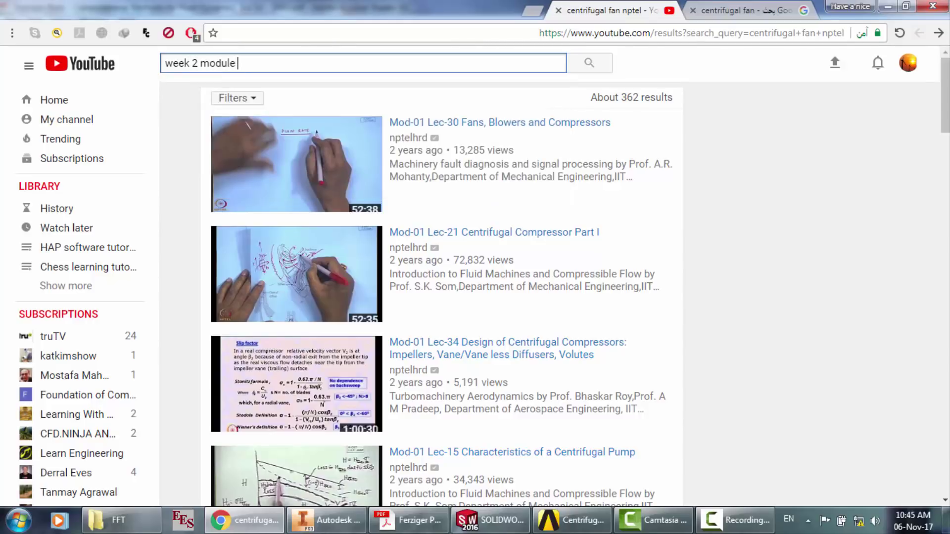
{"action": "type", "text": "3"}
{"action": "key", "text": "Return"}
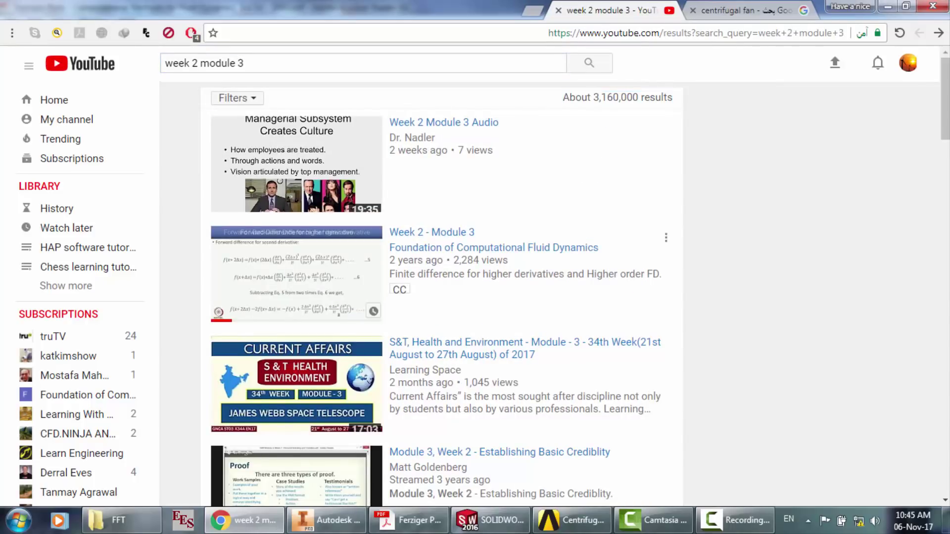
- Open the Foundation of Computational Fluid Dynamics video Week 2 - Module 3, pause it, look over its page and related modules, and close it
{"action": "left_click", "coordinate": [337, 313]}
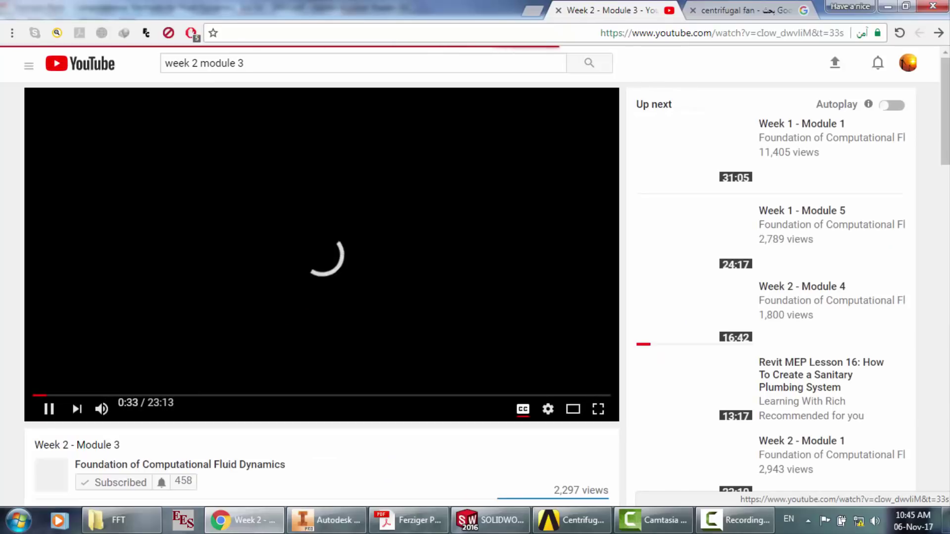
{"action": "key", "text": "space"}
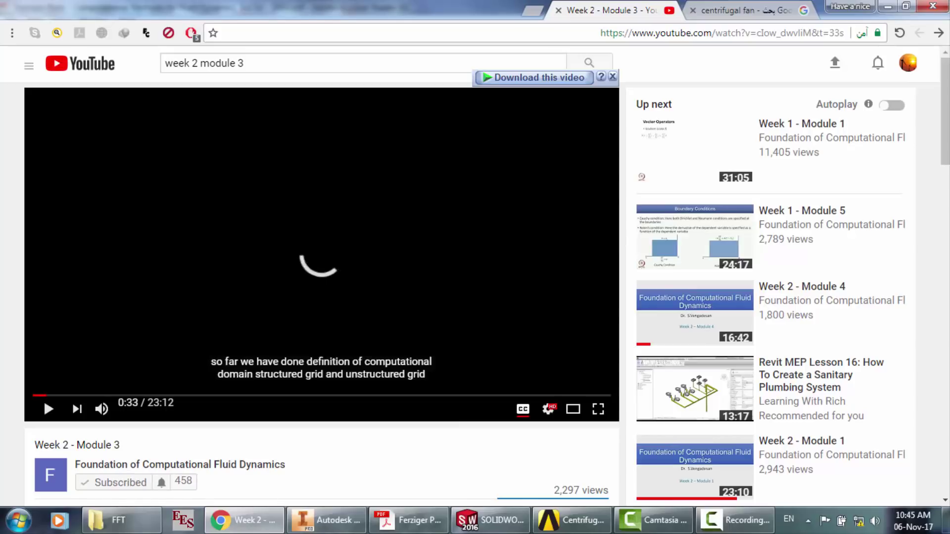
{"action": "scroll", "coordinate": [44, 239], "scroll_direction": "down", "scroll_amount": 3}
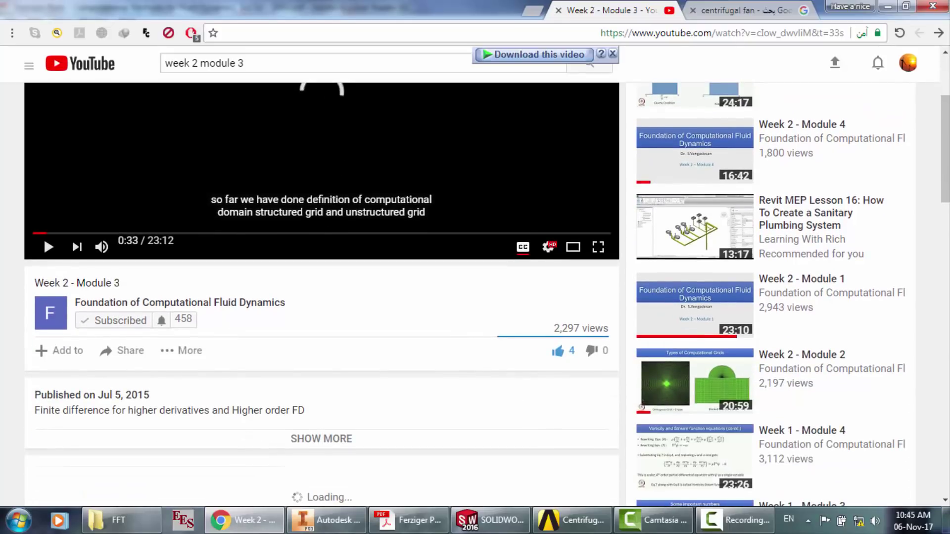
{"action": "scroll", "coordinate": [322, 296], "scroll_direction": "down", "scroll_amount": 2}
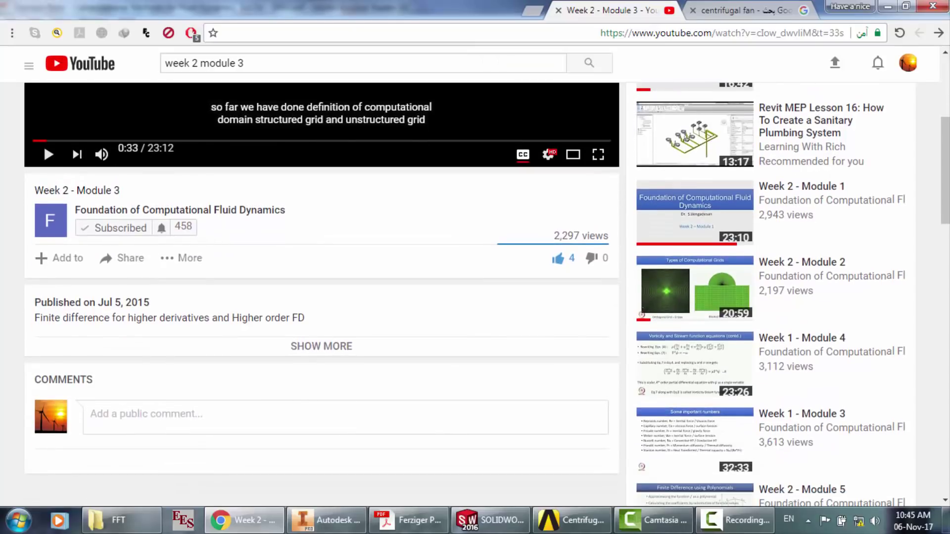
{"action": "scroll", "coordinate": [44, 146], "scroll_direction": "up", "scroll_amount": 4}
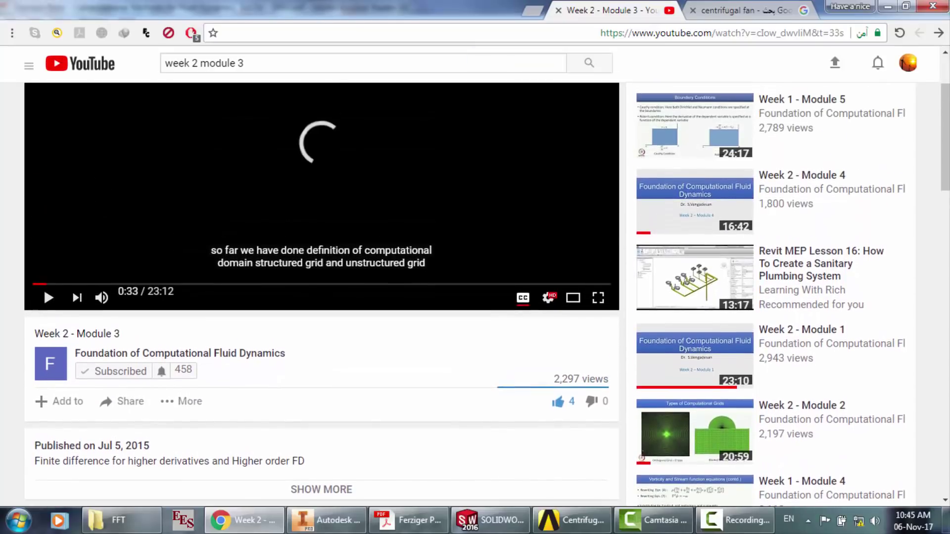
{"action": "scroll", "coordinate": [43, 242], "scroll_direction": "down", "scroll_amount": 2}
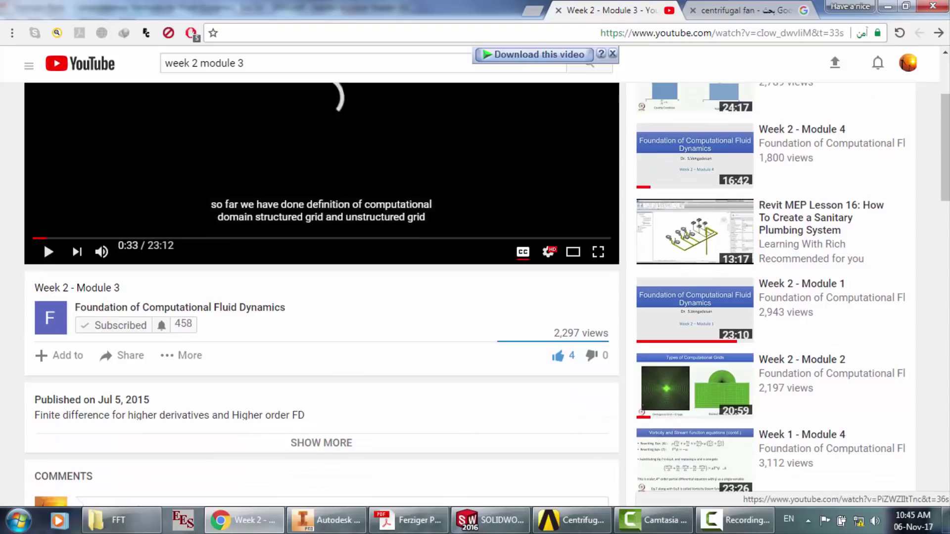
{"action": "scroll", "coordinate": [43, 243], "scroll_direction": "up", "scroll_amount": 3}
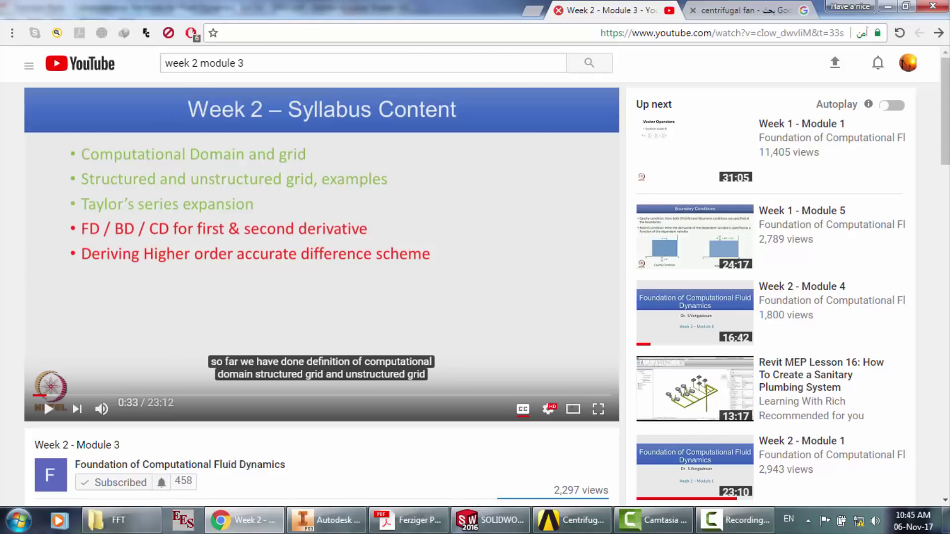
{"action": "left_click", "coordinate": [558, 10]}
{"action": "left_click", "coordinate": [735, 520]}
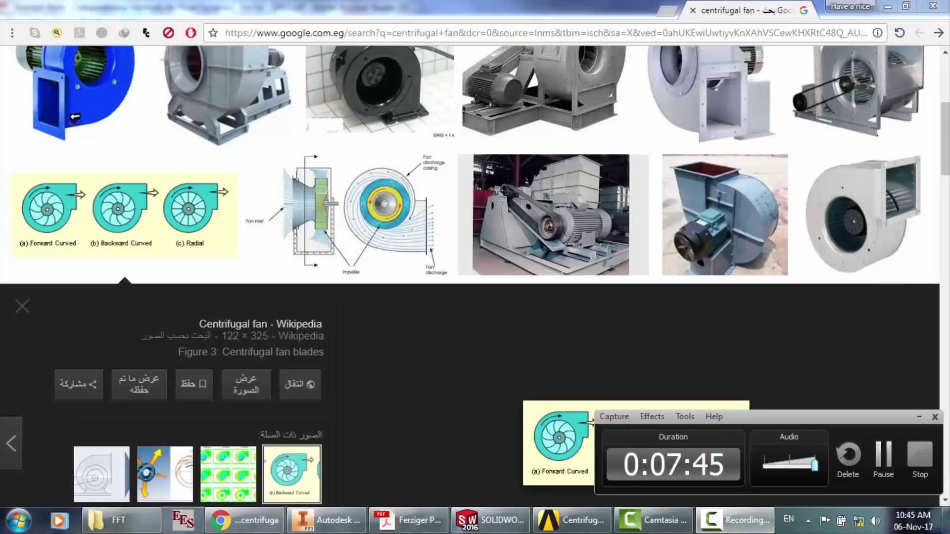
{"action": "left_click", "coordinate": [883, 460]}
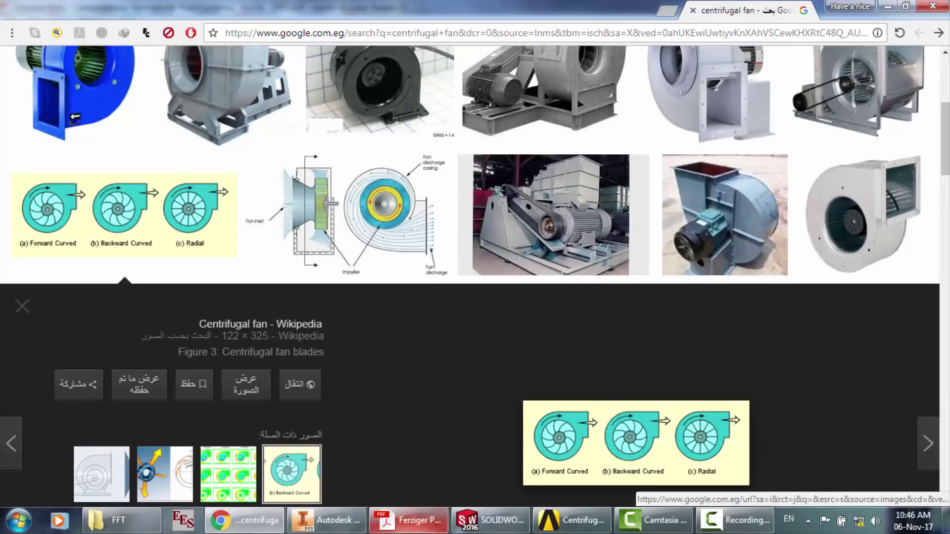
- Switch to Acrobat Reader, open the 2006 paper on pressure fluctuations in a centrifugal fan volute, and read from its abstract to Table 1, Impeller dimensions
{"action": "left_click", "coordinate": [411, 520]}
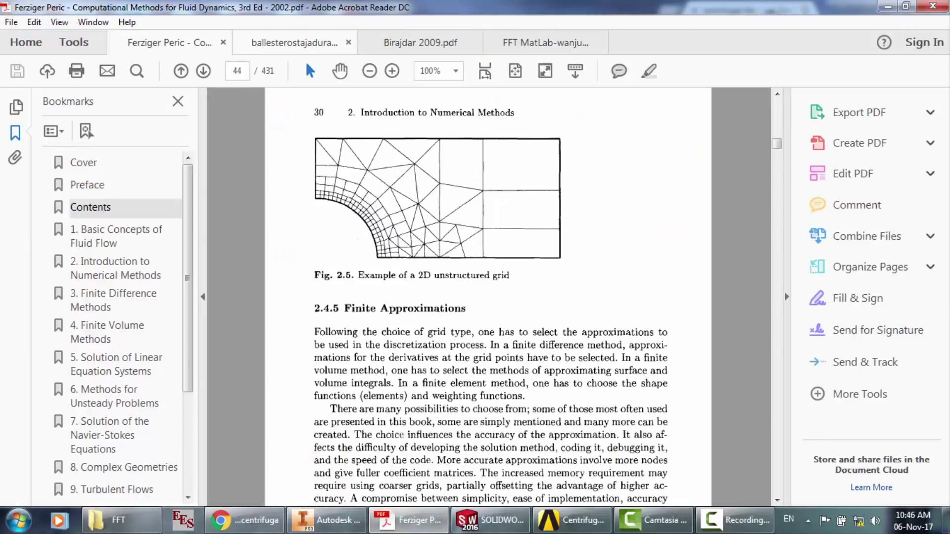
{"action": "left_click", "coordinate": [295, 43]}
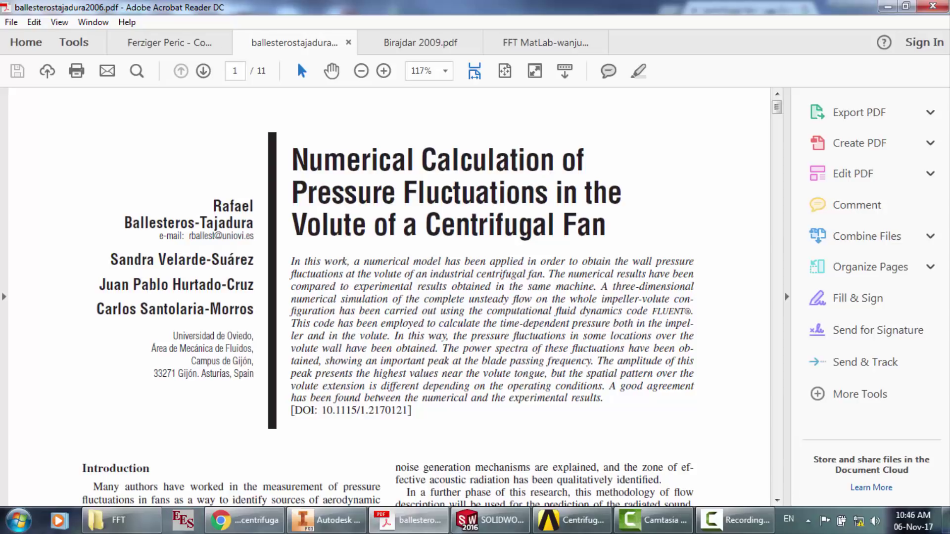
{"action": "scroll", "coordinate": [431, 297], "scroll_direction": "down", "scroll_amount": 1}
{"action": "scroll", "coordinate": [431, 297], "scroll_direction": "up", "scroll_amount": 1}
{"action": "scroll", "coordinate": [430, 297], "scroll_direction": "down", "scroll_amount": 1}
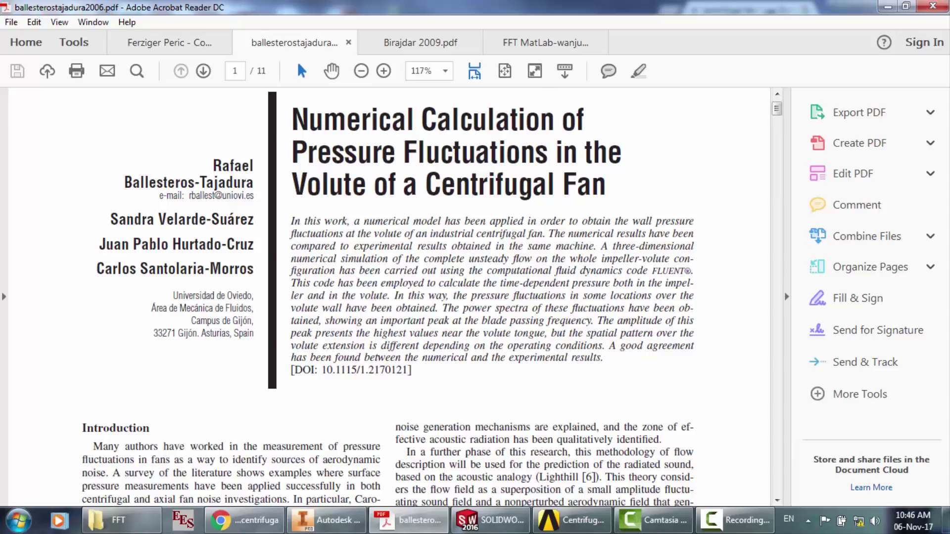
{"action": "scroll", "coordinate": [389, 296], "scroll_direction": "down", "scroll_amount": 15}
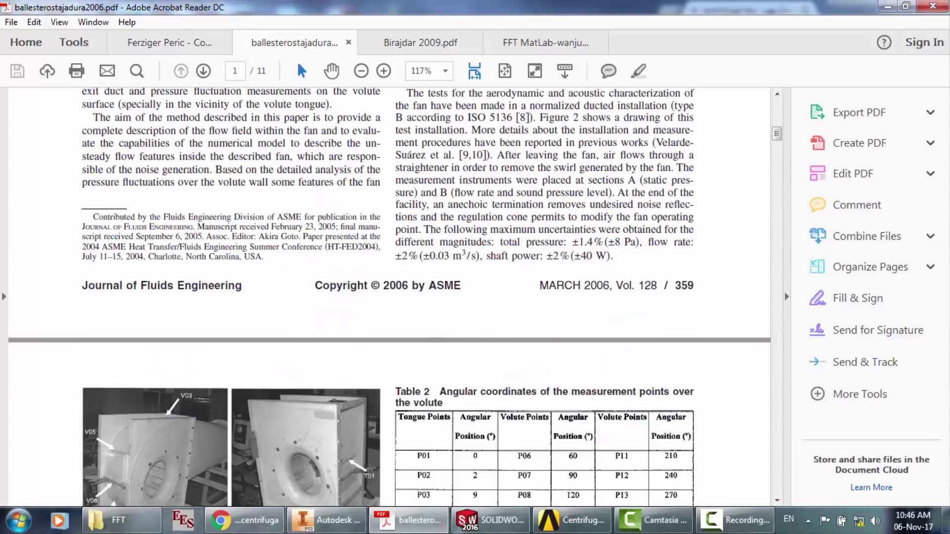
{"action": "scroll", "coordinate": [389, 297], "scroll_direction": "down", "scroll_amount": 5}
{"action": "scroll", "coordinate": [389, 297], "scroll_direction": "down", "scroll_amount": 20}
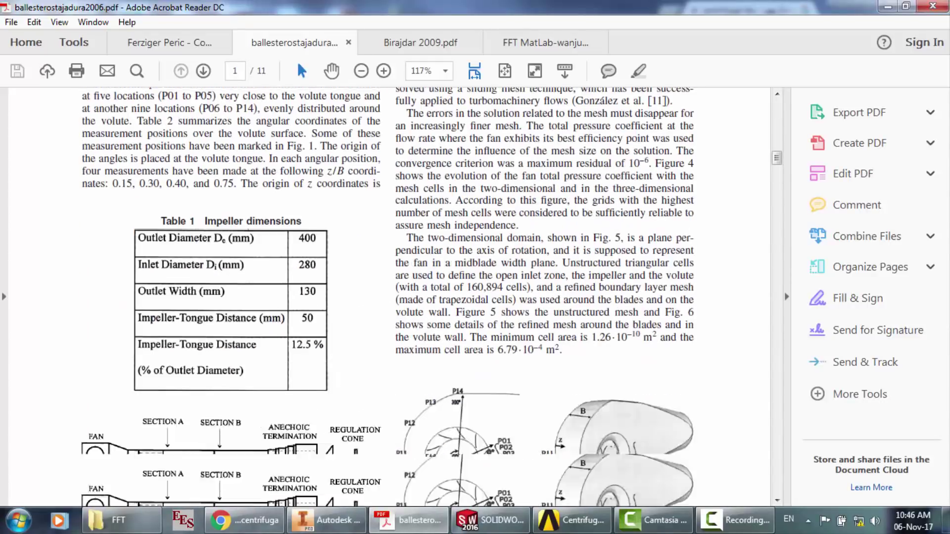
- Read on through the paper's numerical setup, examining the mesh and geometry figures from Fig. 5 to Fig. 10 and the results up to Fig. 12
{"action": "scroll", "coordinate": [389, 297], "scroll_direction": "down", "scroll_amount": 12}
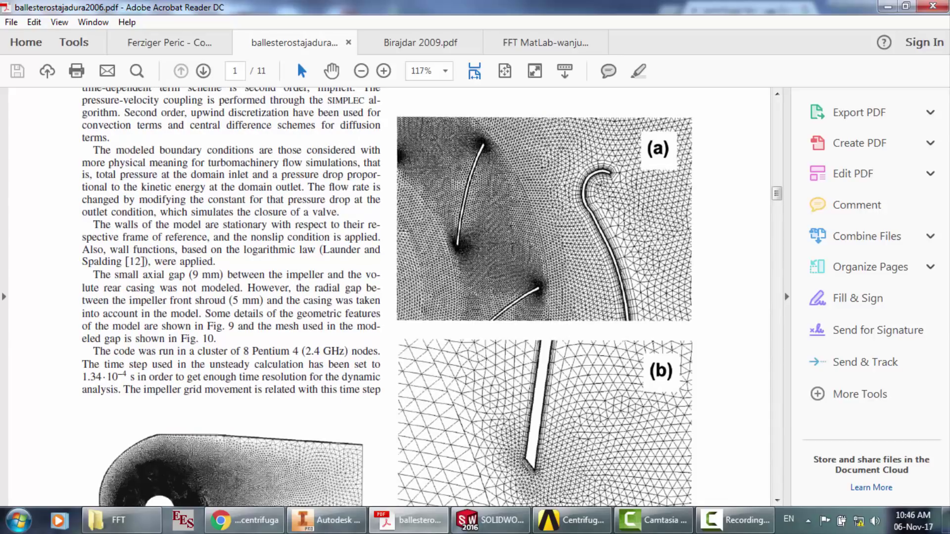
{"action": "scroll", "coordinate": [389, 297], "scroll_direction": "down", "scroll_amount": 1}
{"action": "scroll", "coordinate": [388, 297], "scroll_direction": "down", "scroll_amount": 1}
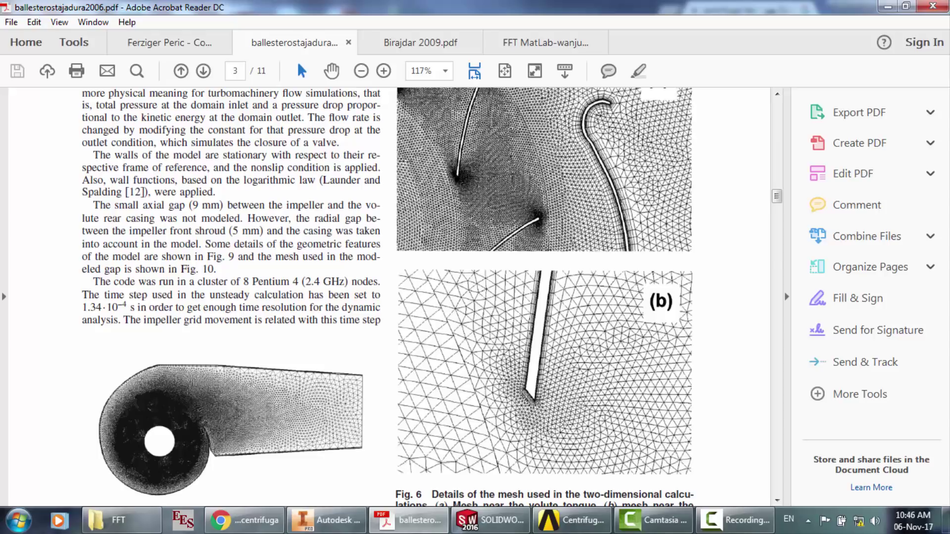
{"action": "scroll", "coordinate": [389, 296], "scroll_direction": "down", "scroll_amount": 2}
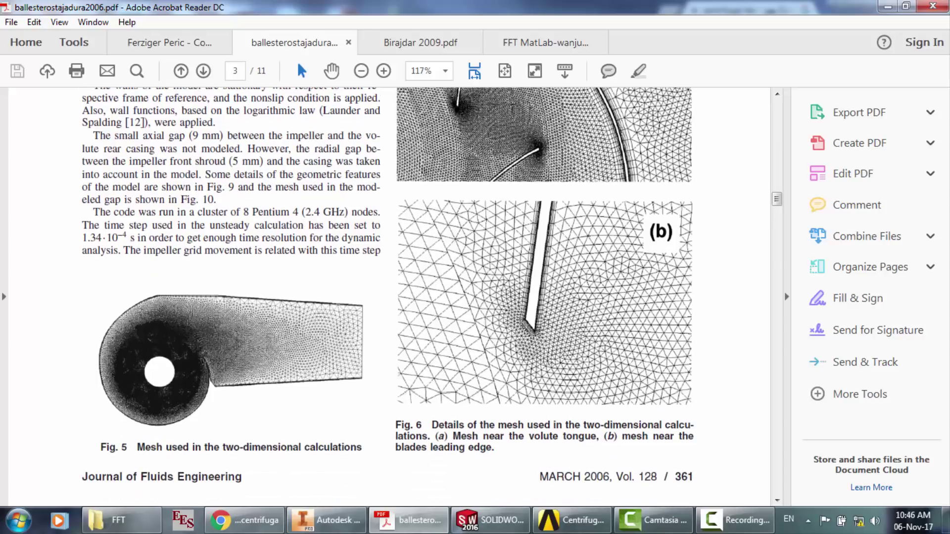
{"action": "scroll", "coordinate": [388, 296], "scroll_direction": "down", "scroll_amount": 3}
{"action": "scroll", "coordinate": [389, 297], "scroll_direction": "down", "scroll_amount": 15}
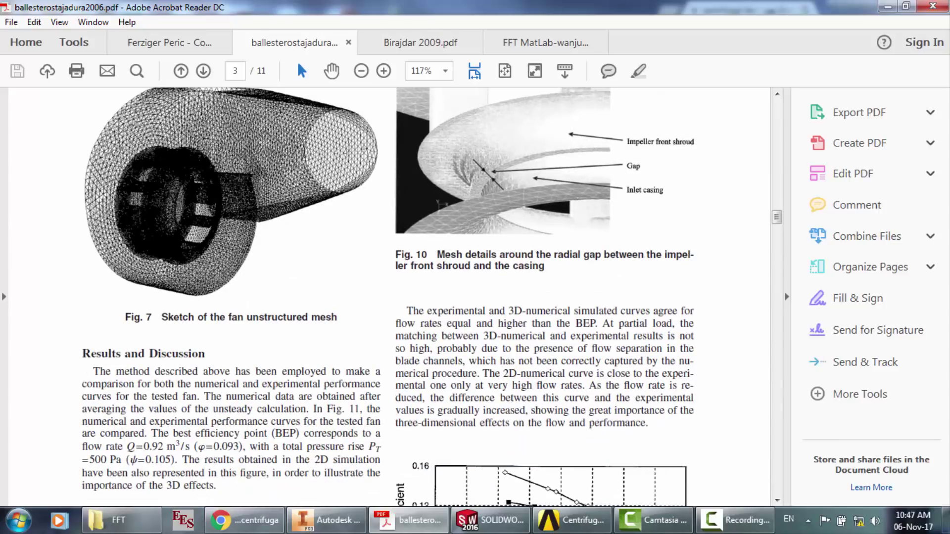
{"action": "scroll", "coordinate": [431, 297], "scroll_direction": "down", "scroll_amount": 11}
{"action": "scroll", "coordinate": [389, 297], "scroll_direction": "down", "scroll_amount": 9}
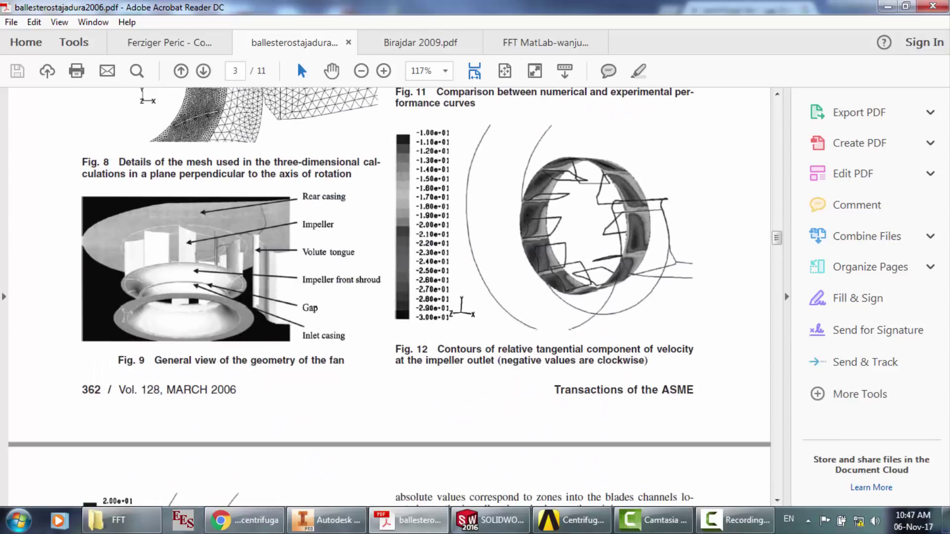
- Examine the radial velocity contours in Fig. 13, the pressure fluctuation plots in Figs. 14 and 15, and the power spectra in Fig. 16
{"action": "scroll", "coordinate": [389, 297], "scroll_direction": "down", "scroll_amount": 20}
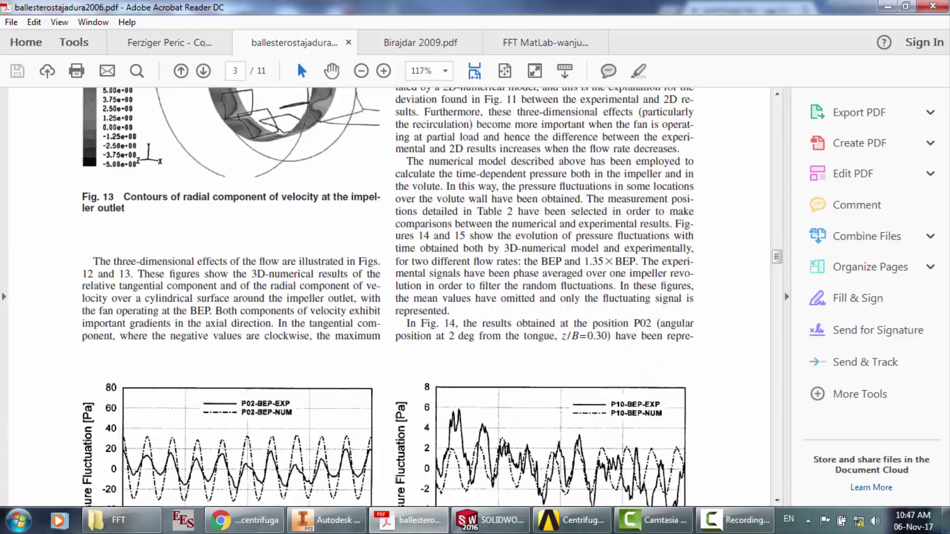
{"action": "scroll", "coordinate": [389, 297], "scroll_direction": "down", "scroll_amount": 2}
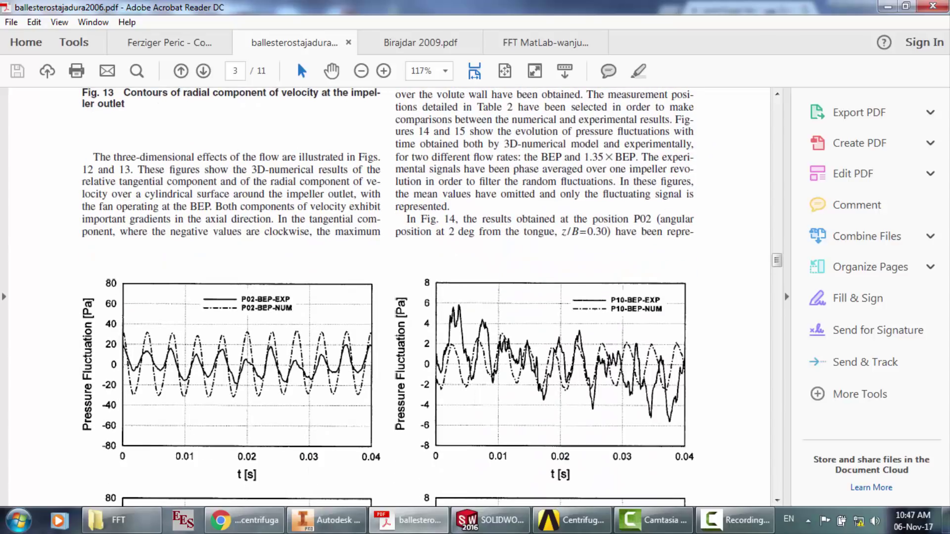
{"action": "scroll", "coordinate": [389, 297], "scroll_direction": "down", "scroll_amount": 20}
{"action": "scroll", "coordinate": [389, 297], "scroll_direction": "up", "scroll_amount": 15}
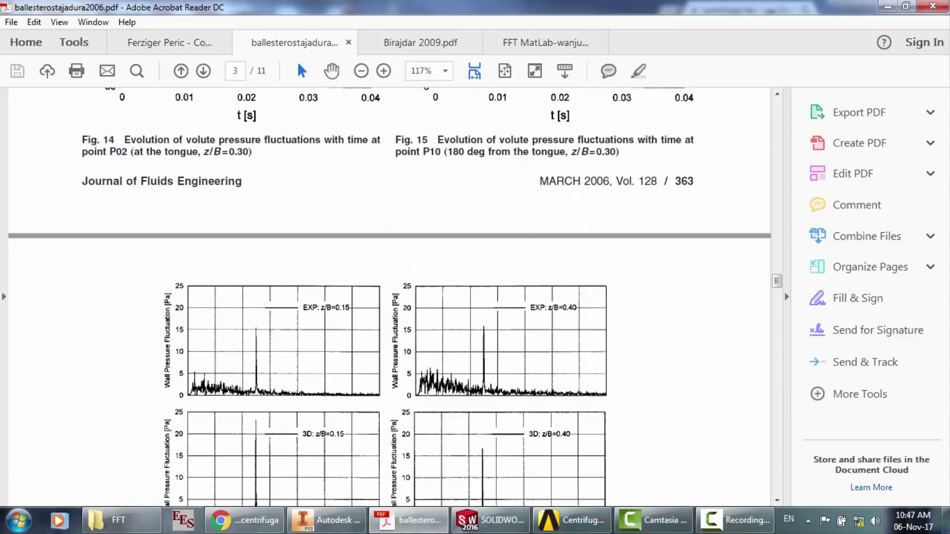
{"action": "scroll", "coordinate": [389, 297], "scroll_direction": "down", "scroll_amount": 4}
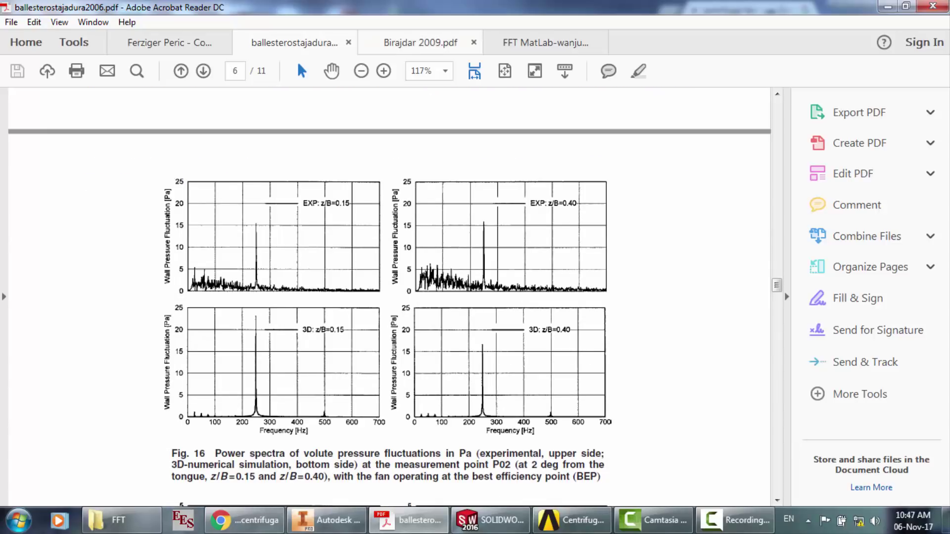
- Open the 2009 paper on vibration and noise in centrifugal pumps and skim from its abstract to section 4.2, Analysis of Vibration measurements data
{"action": "left_click", "coordinate": [420, 43]}
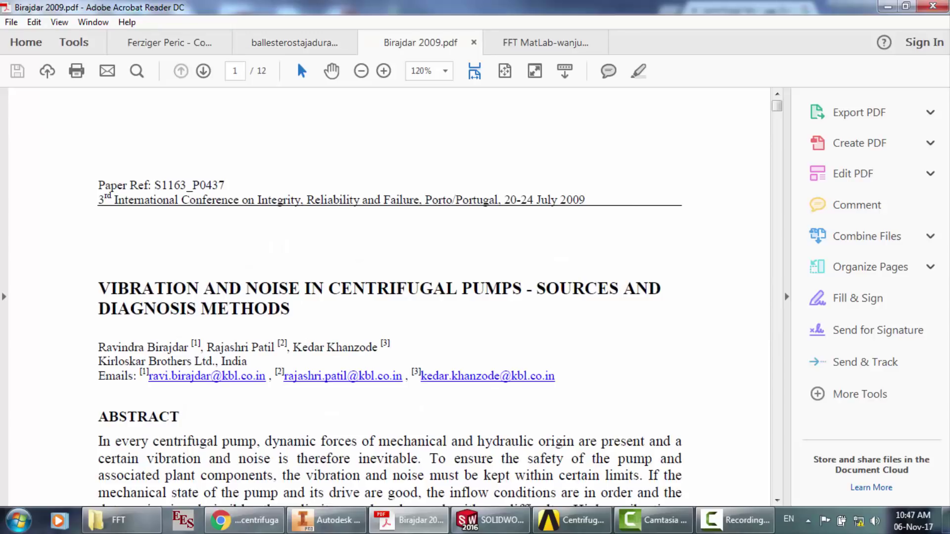
{"action": "scroll", "coordinate": [389, 297], "scroll_direction": "down", "scroll_amount": 20}
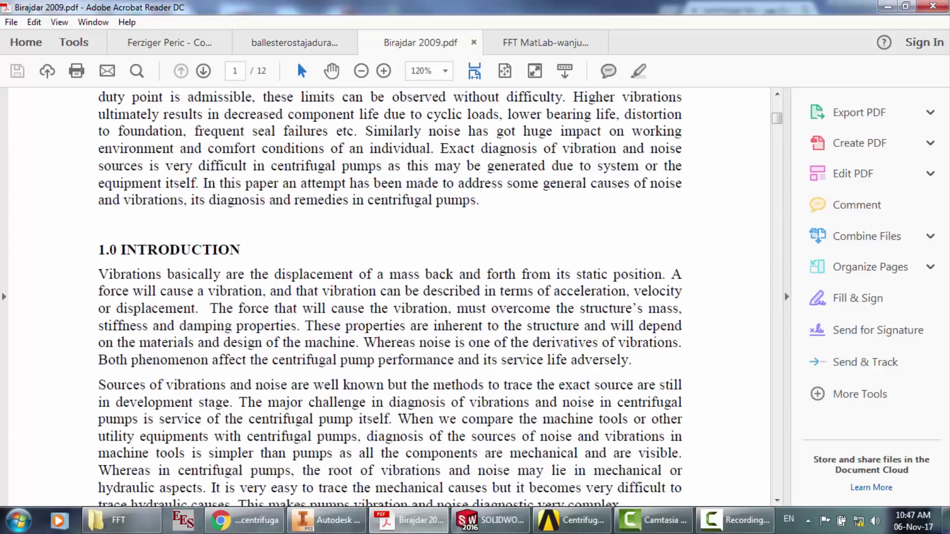
{"action": "scroll", "coordinate": [388, 415], "scroll_direction": "down", "scroll_amount": 20}
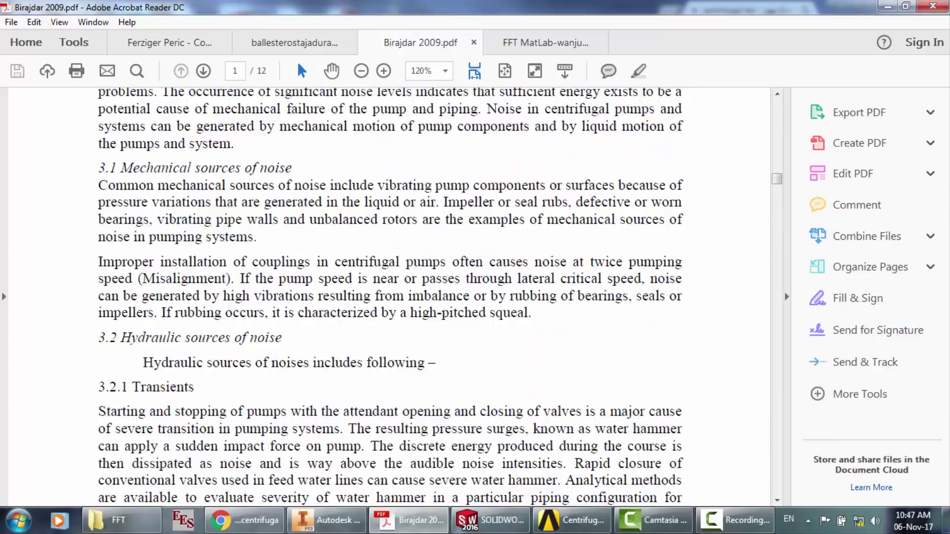
{"action": "scroll", "coordinate": [388, 297], "scroll_direction": "down", "scroll_amount": 10}
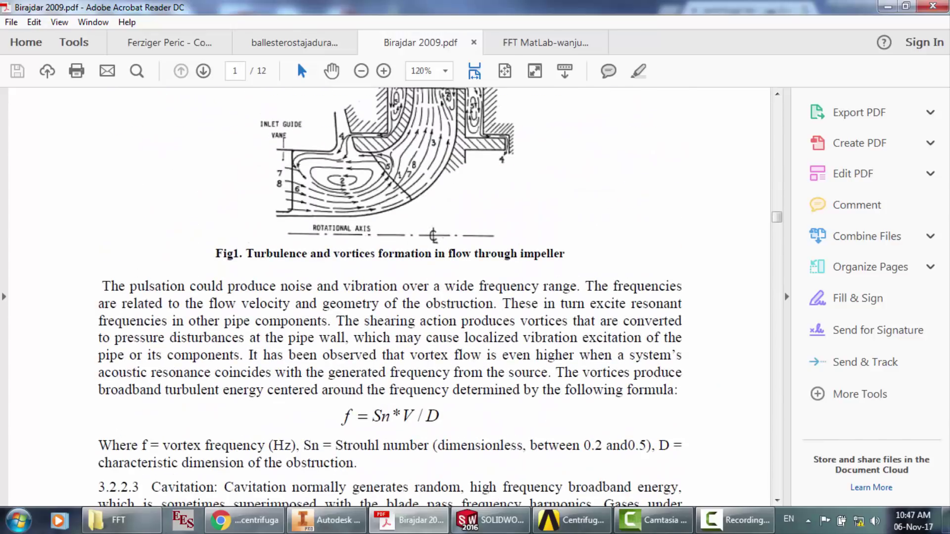
{"action": "scroll", "coordinate": [389, 296], "scroll_direction": "down", "scroll_amount": 20}
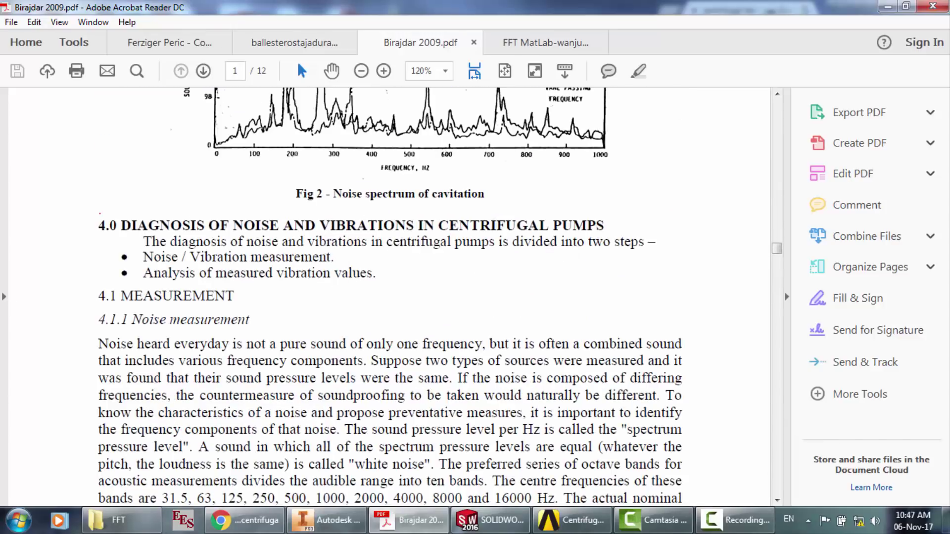
{"action": "scroll", "coordinate": [389, 296], "scroll_direction": "down", "scroll_amount": 20}
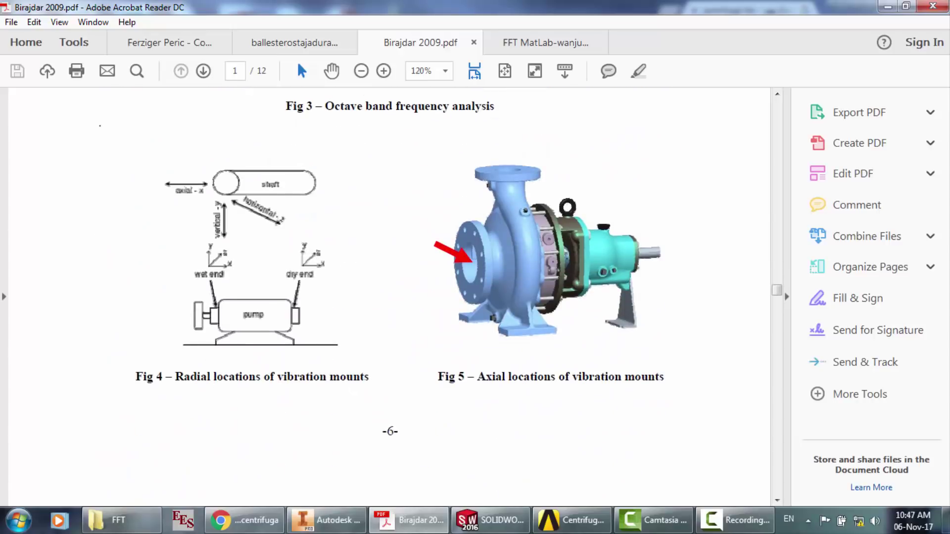
{"action": "scroll", "coordinate": [389, 297], "scroll_direction": "down", "scroll_amount": 15}
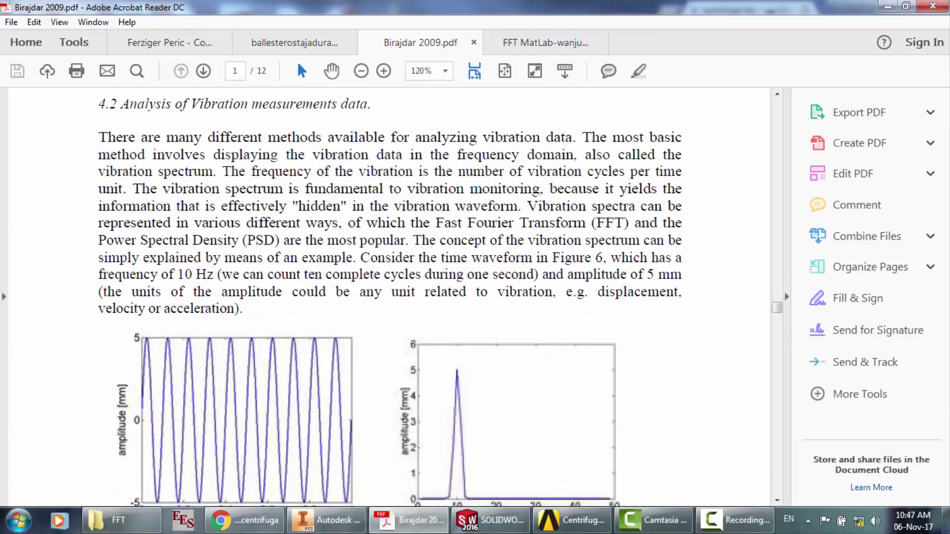
- Highlight most of the first paragraph of section 4.2 and study the time waveform in Fig. 6 and its FFT in Fig. 7
{"action": "left_click_drag", "start_coordinate": [98, 137], "coordinate": [276, 292]}
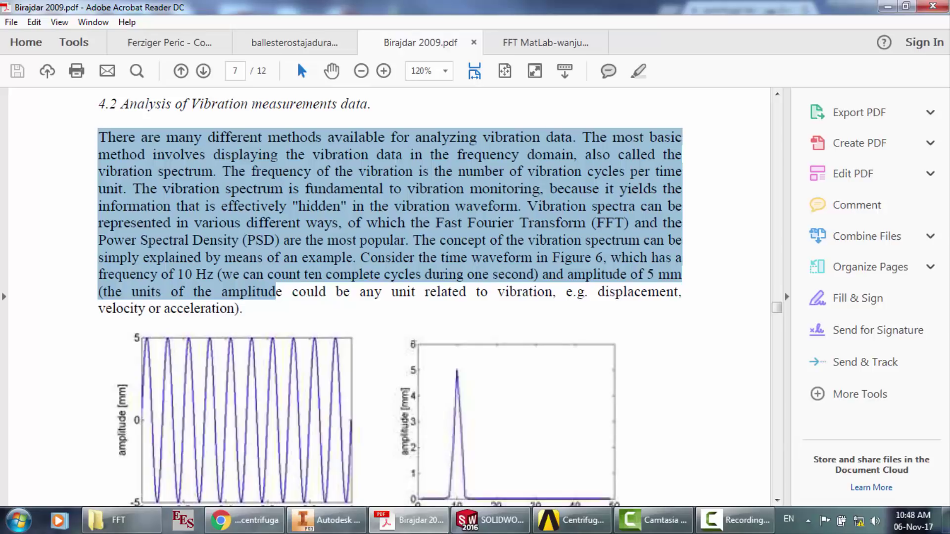
{"action": "scroll", "coordinate": [440, 303], "scroll_direction": "down", "scroll_amount": 1}
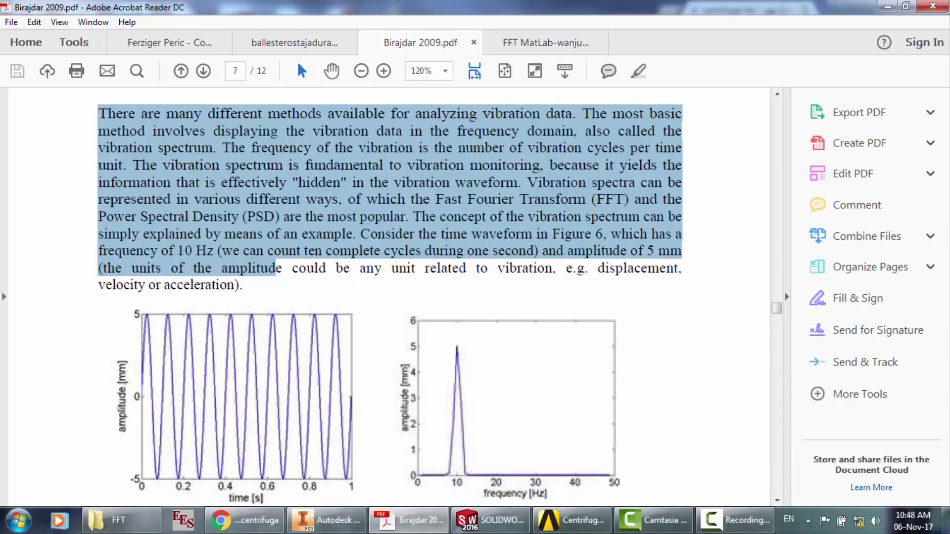
{"action": "scroll", "coordinate": [390, 300], "scroll_direction": "down", "scroll_amount": 1}
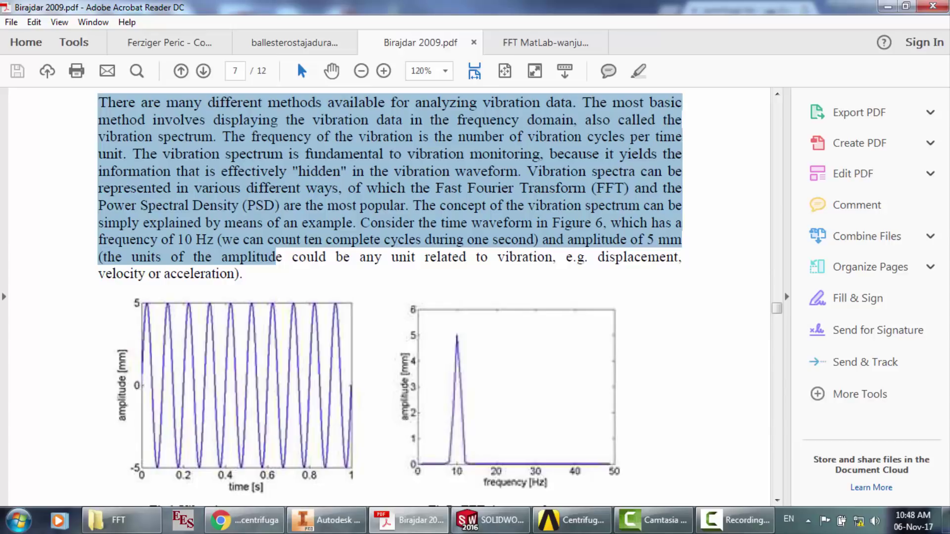
{"action": "scroll", "coordinate": [389, 299], "scroll_direction": "down", "scroll_amount": 3}
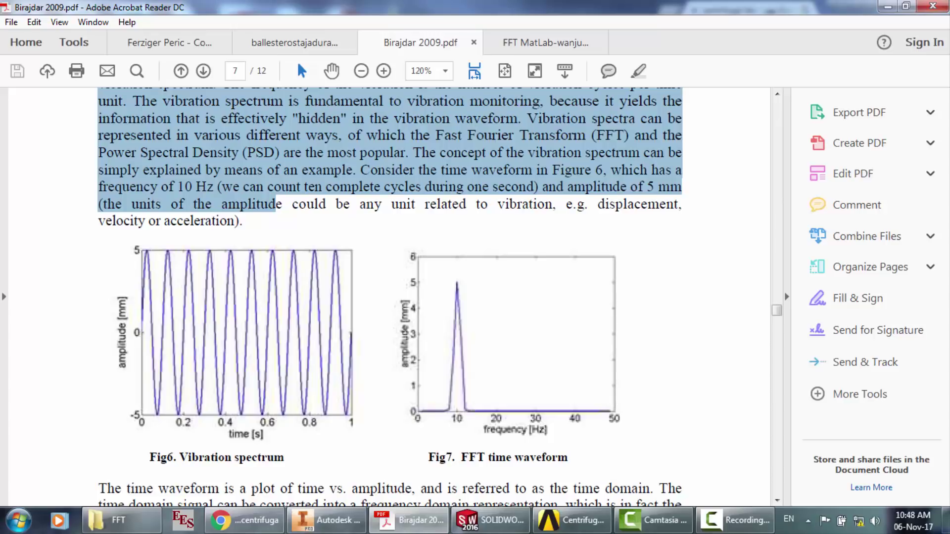
{"action": "scroll", "coordinate": [389, 297], "scroll_direction": "down", "scroll_amount": 1}
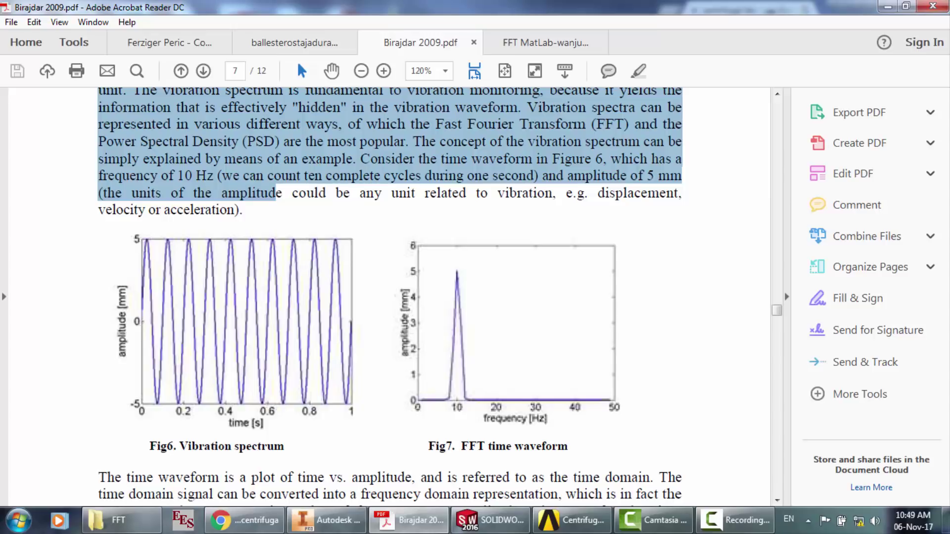
- Read the explanation of time and frequency domains, examine the S1+S2 signals in Figs. 8 and 9, and continue to sections 4.2.1 to 4.2.3
{"action": "scroll", "coordinate": [391, 296], "scroll_direction": "down", "scroll_amount": 5}
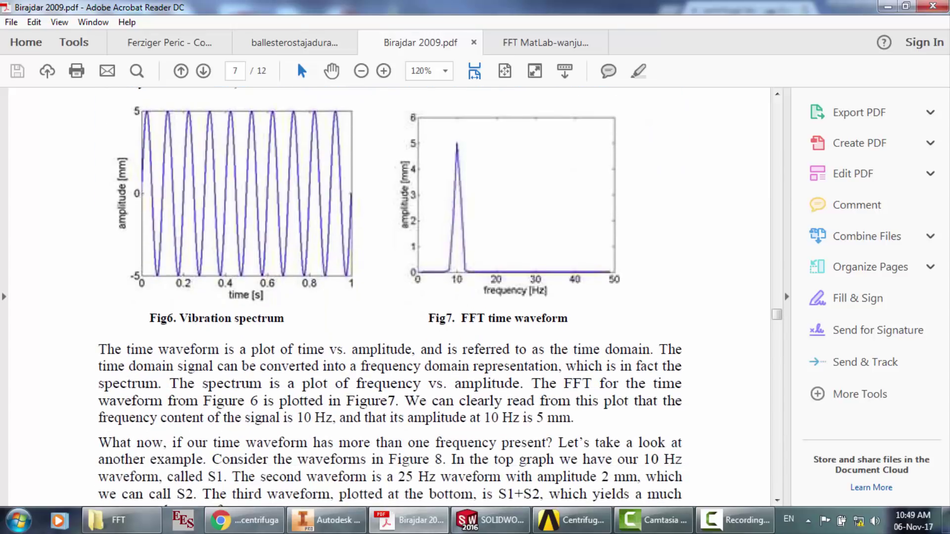
{"action": "scroll", "coordinate": [391, 297], "scroll_direction": "down", "scroll_amount": 2}
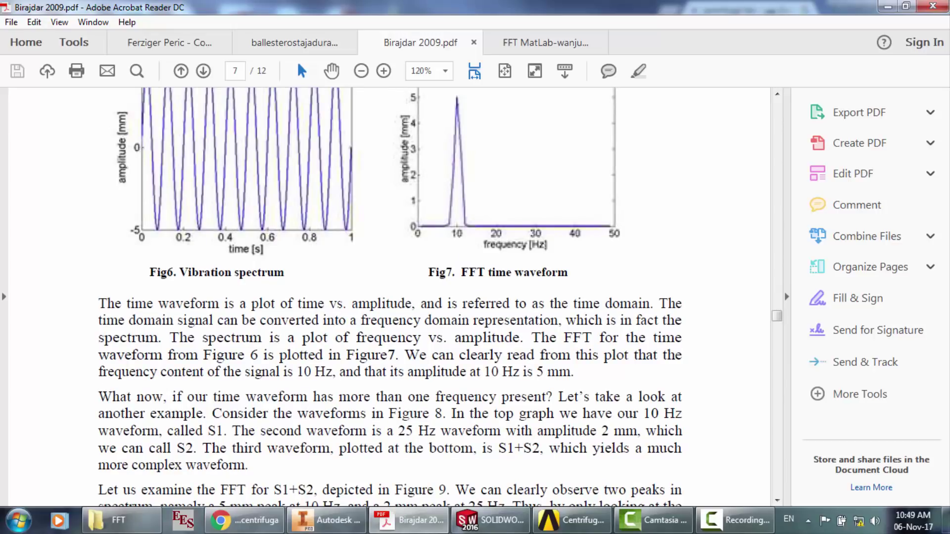
{"action": "scroll", "coordinate": [391, 297], "scroll_direction": "down", "scroll_amount": 2}
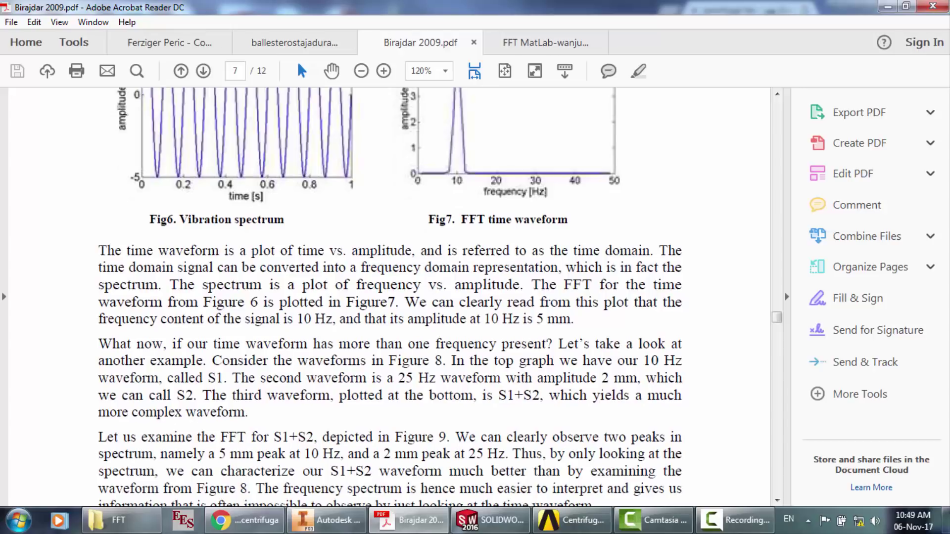
{"action": "scroll", "coordinate": [391, 297], "scroll_direction": "down", "scroll_amount": 3}
{"action": "scroll", "coordinate": [391, 296], "scroll_direction": "down", "scroll_amount": 15}
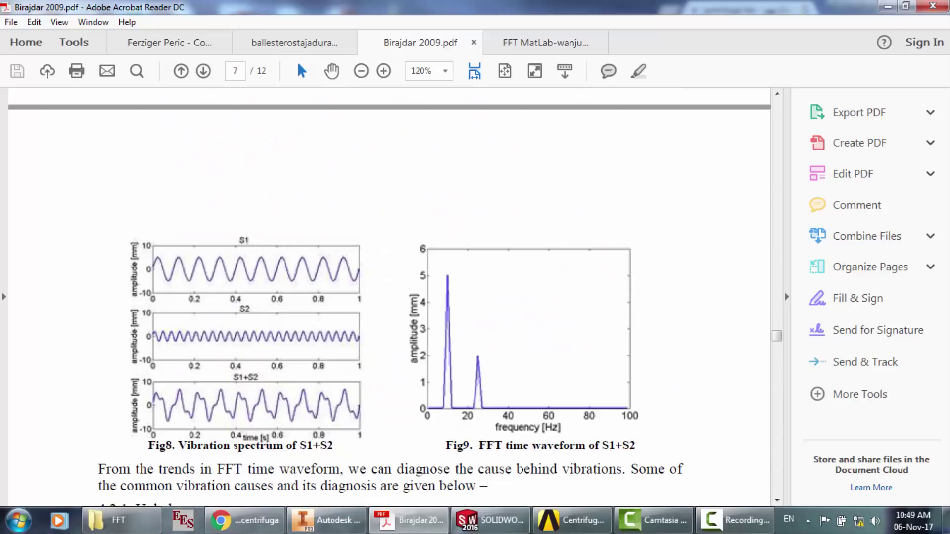
{"action": "scroll", "coordinate": [390, 297], "scroll_direction": "down", "scroll_amount": 5}
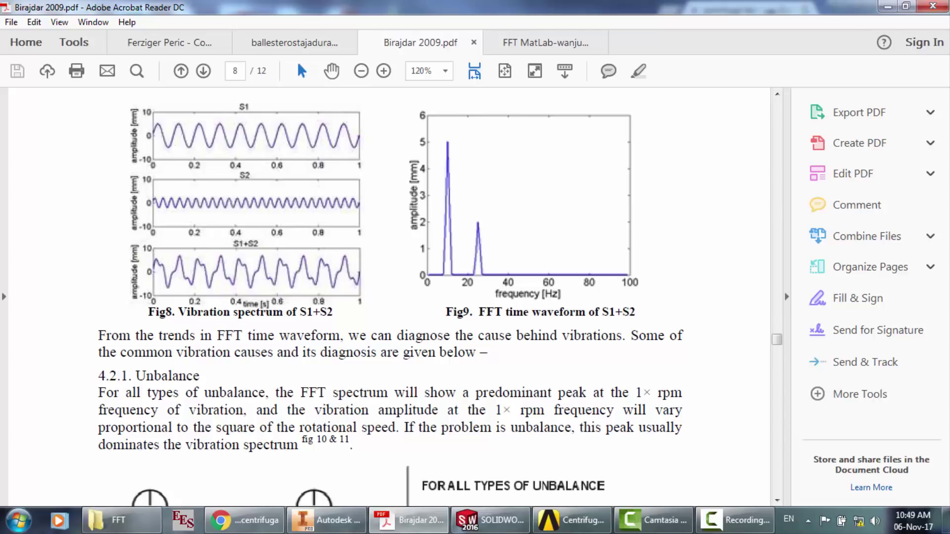
{"action": "scroll", "coordinate": [391, 297], "scroll_direction": "down", "scroll_amount": 10}
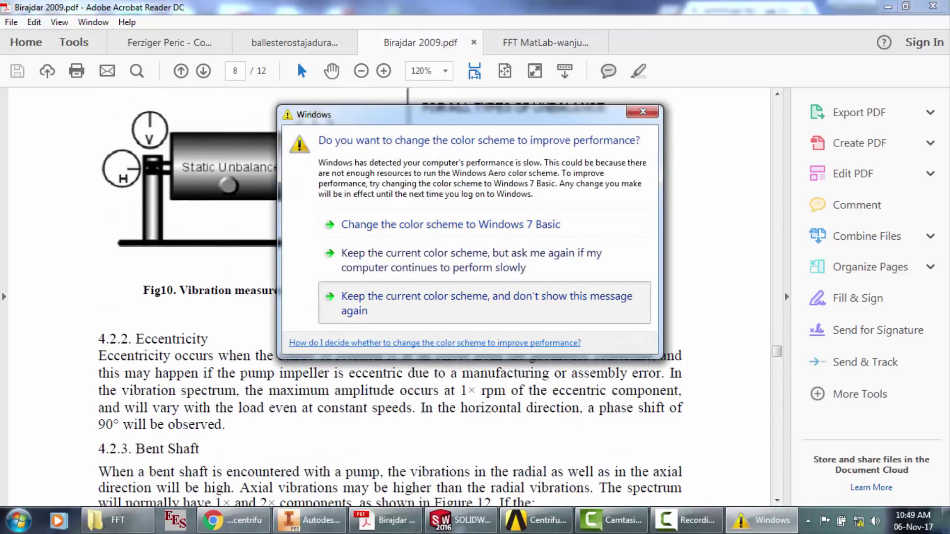
- Keep the current Windows color scheme with the message disabled for good, and return to Figs. 8 and 9 in the paper
{"action": "left_click", "coordinate": [485, 302]}
{"action": "scroll", "coordinate": [485, 302], "scroll_direction": "up", "scroll_amount": 1}
{"action": "scroll", "coordinate": [391, 297], "scroll_direction": "up", "scroll_amount": 8}
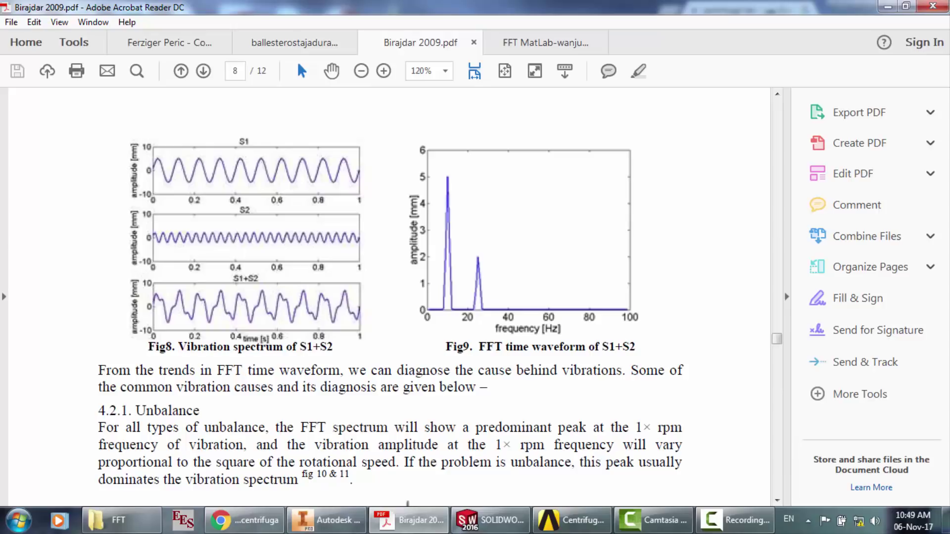
- Look back through section 4.2, the vibration mount locations in Figs. 4 and 5, and section 4.1.2 to section 4.1.1, Noise measurement
{"action": "scroll", "coordinate": [389, 297], "scroll_direction": "up", "scroll_amount": 15}
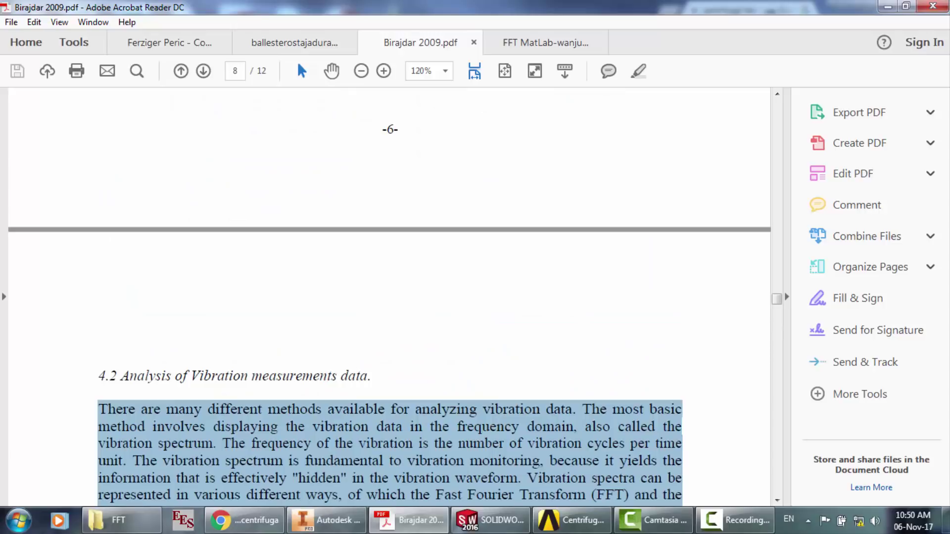
{"action": "scroll", "coordinate": [389, 296], "scroll_direction": "down", "scroll_amount": 5}
{"action": "scroll", "coordinate": [390, 297], "scroll_direction": "up", "scroll_amount": 8}
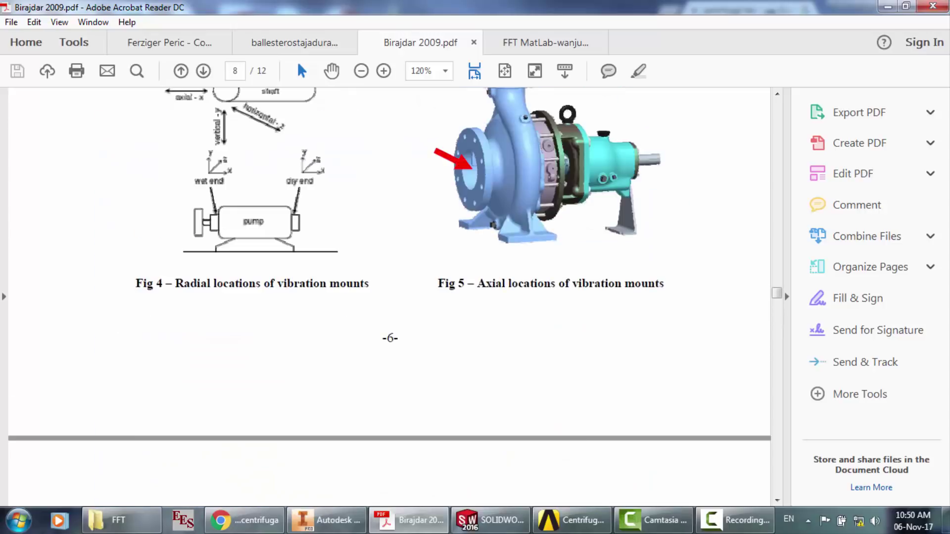
{"action": "scroll", "coordinate": [389, 297], "scroll_direction": "up", "scroll_amount": 15}
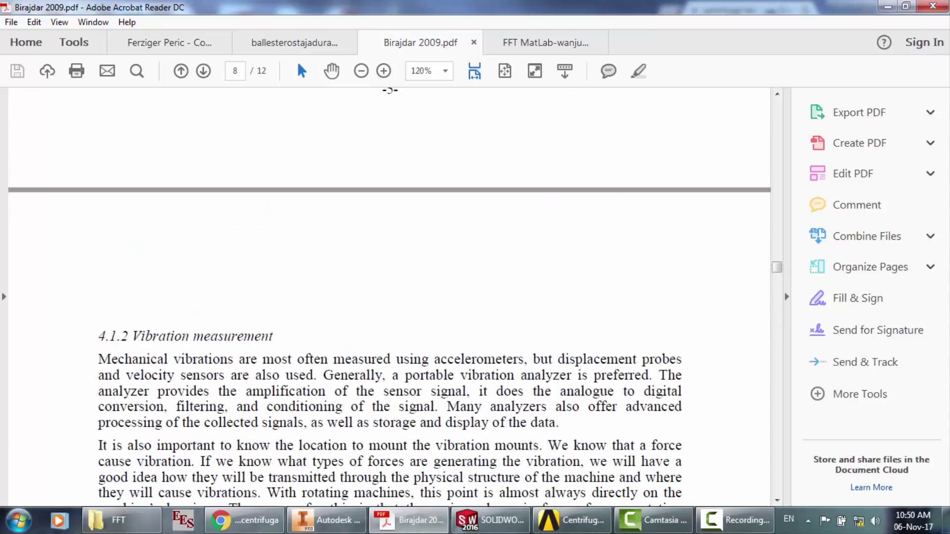
{"action": "scroll", "coordinate": [389, 297], "scroll_direction": "up", "scroll_amount": 15}
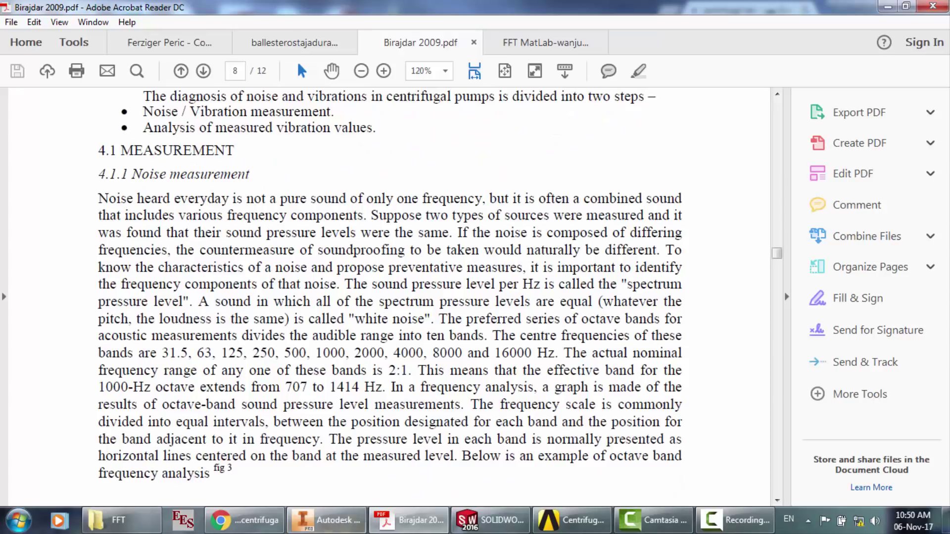
- Switch to Chrome and open google.com in a new tab
{"action": "left_click", "coordinate": [245, 520]}
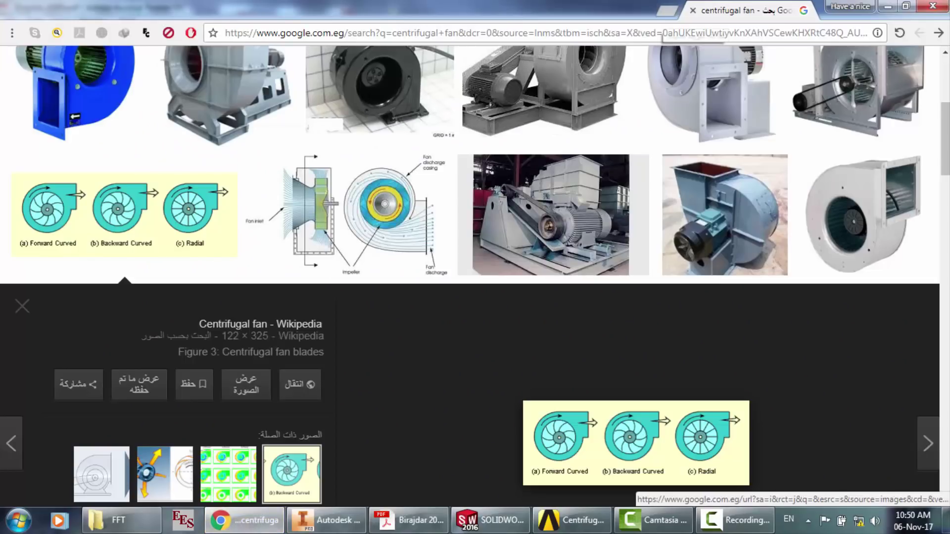
{"action": "left_click", "coordinate": [667, 11]}
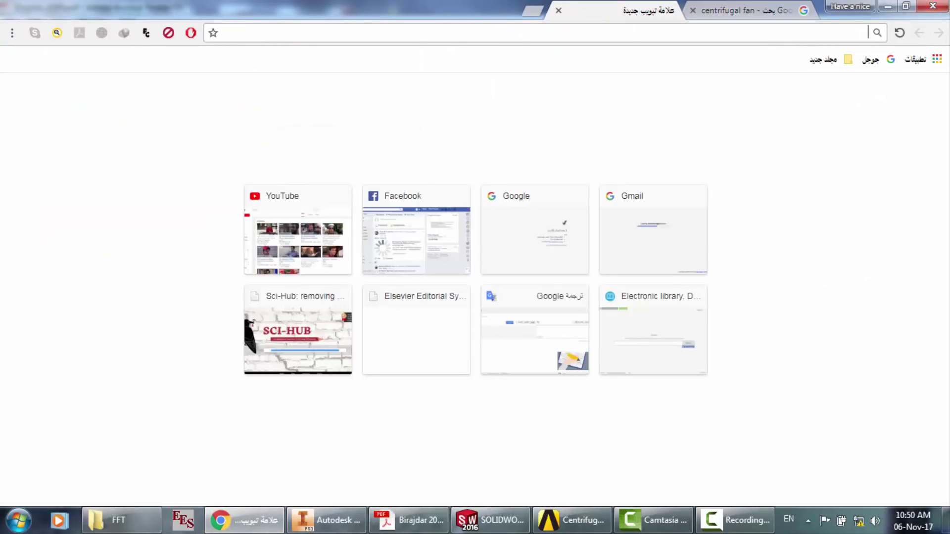
{"action": "type", "text": "google.com"}
{"action": "key", "text": "Return"}
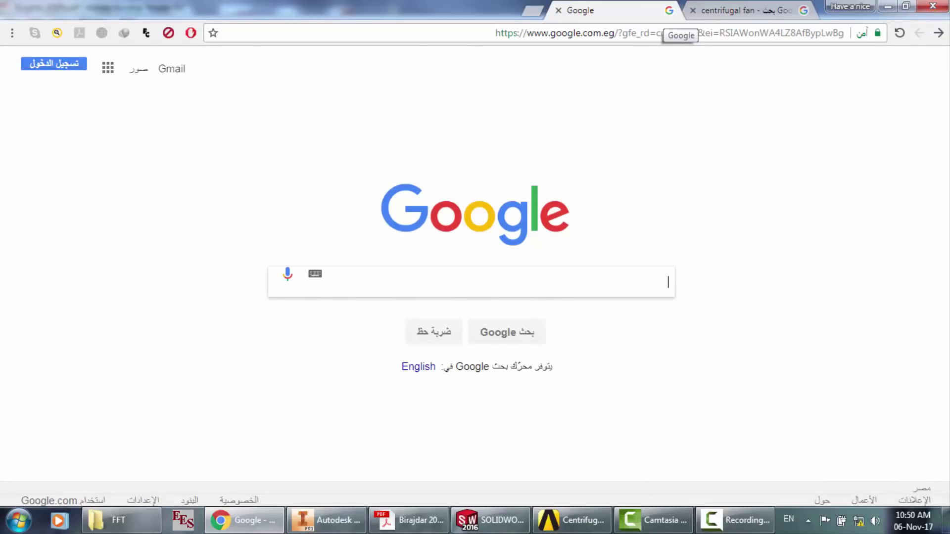
- Search Google for "first blade passing frequency" and open the Engineering ToolBox page on Blade Pass Frequency
{"action": "type", "text": "f"}
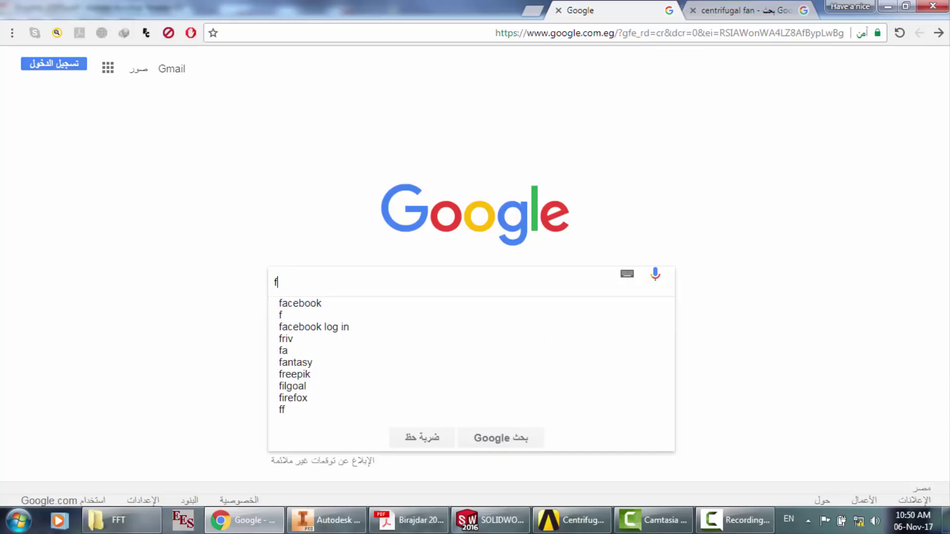
{"action": "type", "text": "irst bla"}
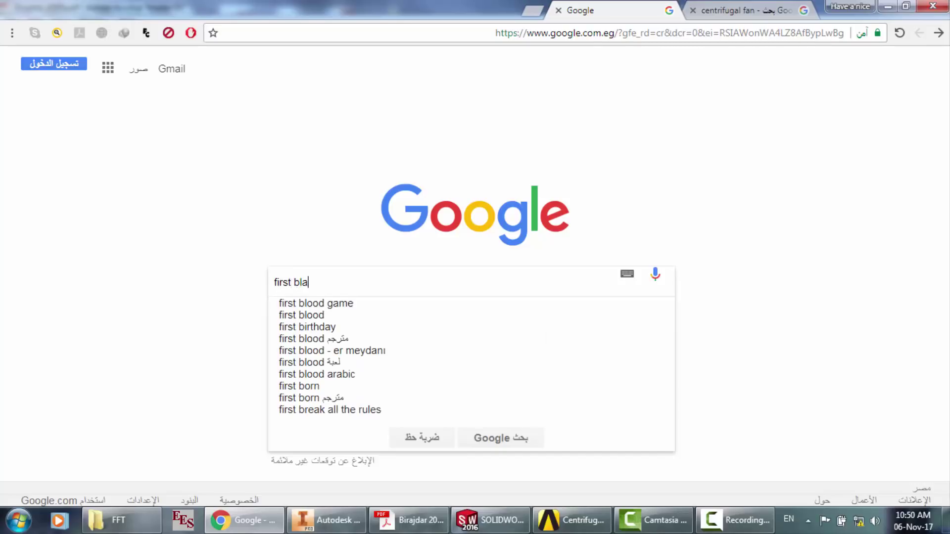
{"action": "type", "text": "de pass"}
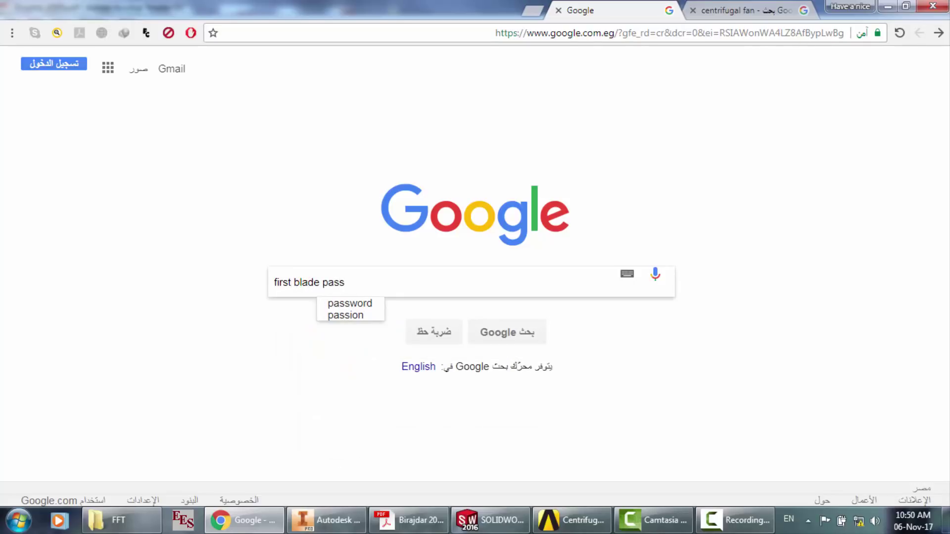
{"action": "type", "text": "ing fre"}
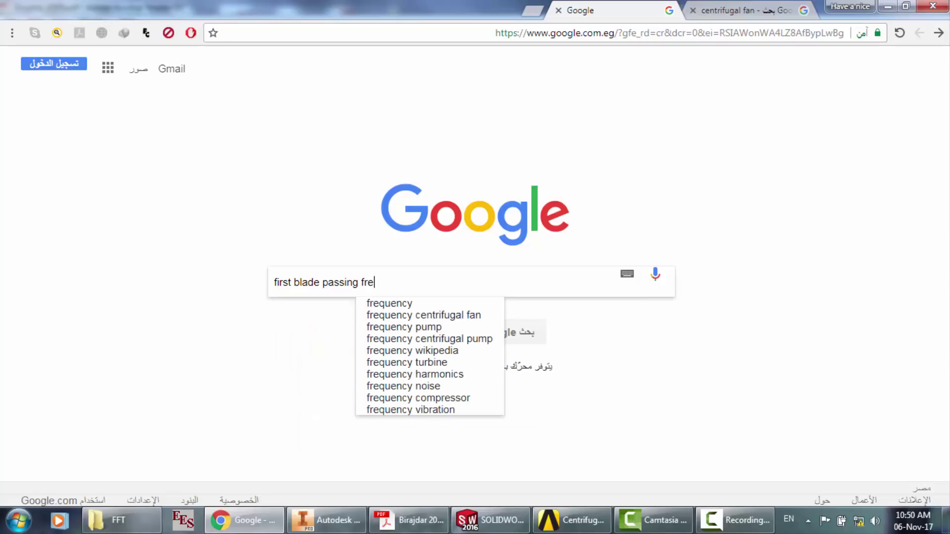
{"action": "type", "text": "quency"}
{"action": "key", "text": "Return"}
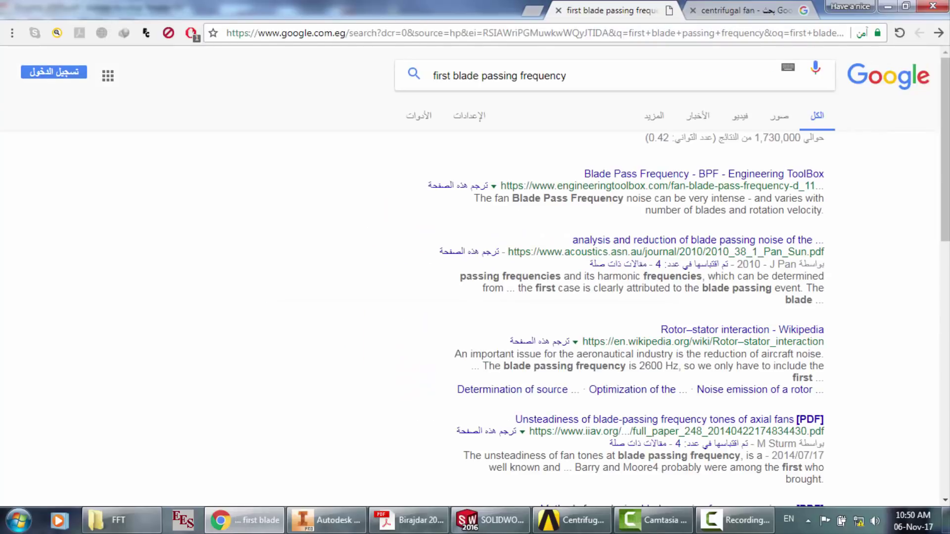
{"action": "left_click", "coordinate": [703, 174]}
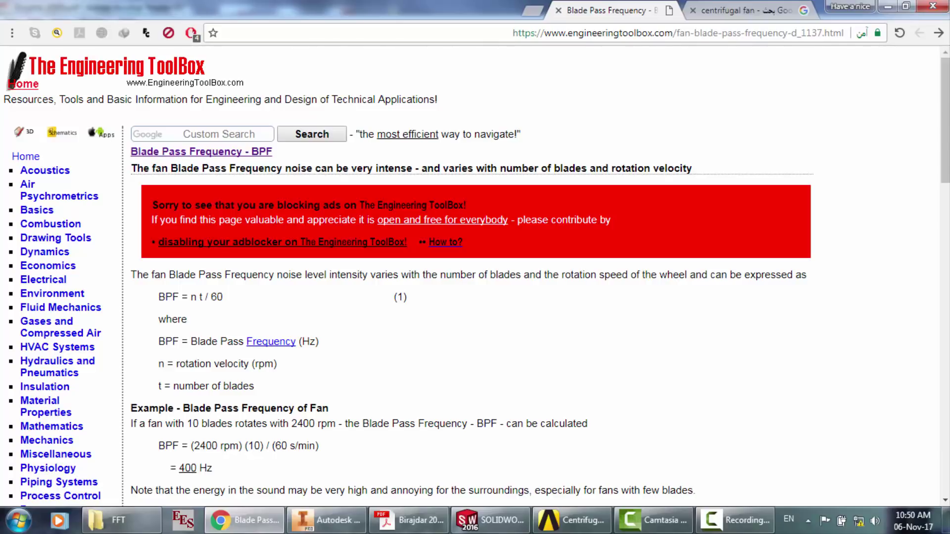
- Read the formula BPF = n t / 60, its variables and the fan example, and close the page
{"action": "scroll", "coordinate": [475, 277], "scroll_direction": "down", "scroll_amount": 2}
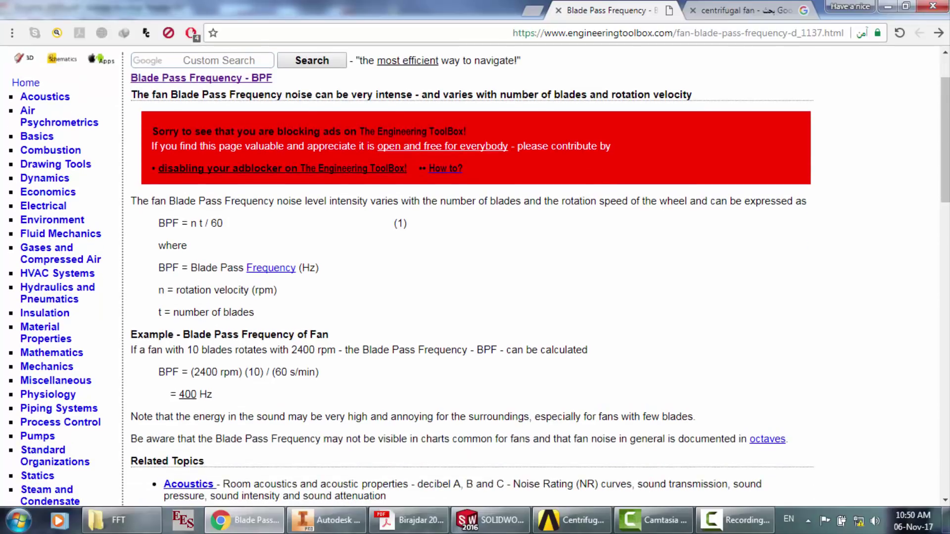
{"action": "scroll", "coordinate": [475, 277], "scroll_direction": "up", "scroll_amount": 1}
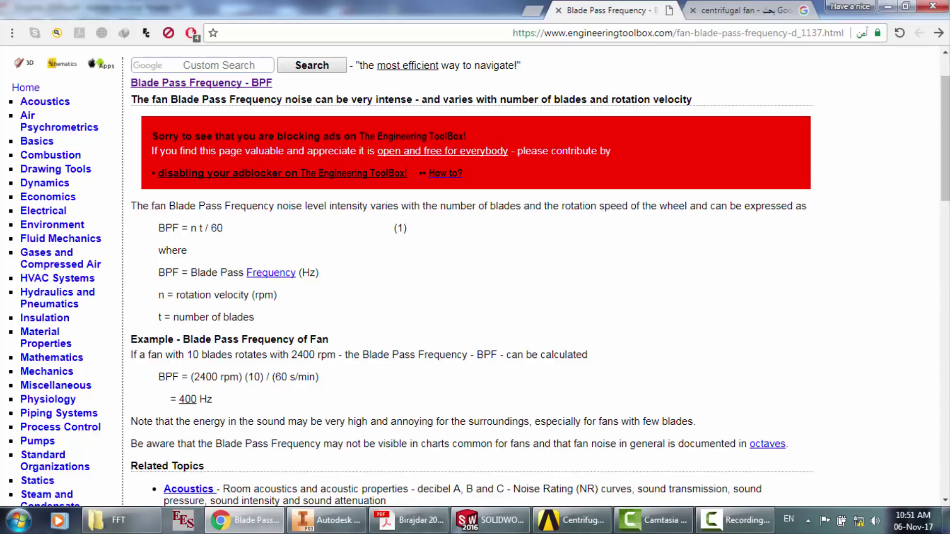
{"action": "left_click_drag", "start_coordinate": [158, 227], "coordinate": [228, 228]}
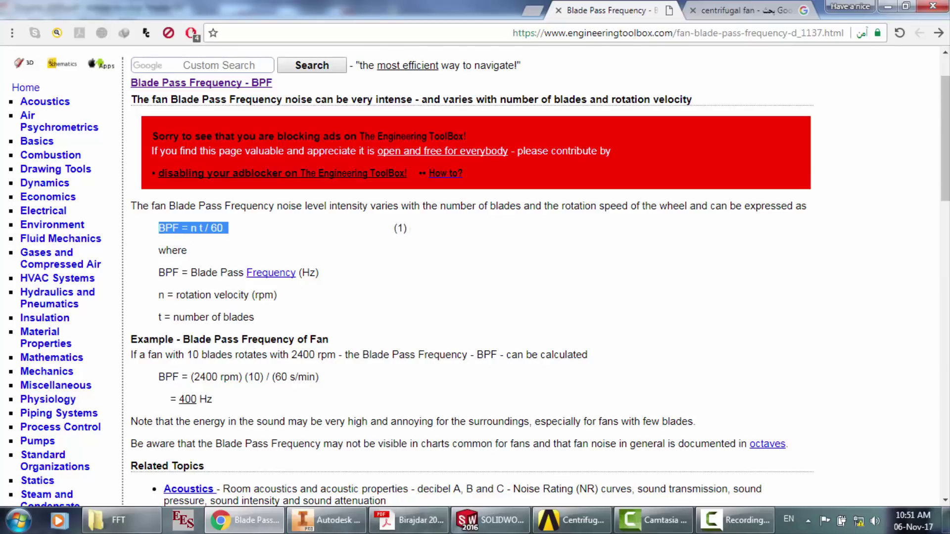
{"action": "left_click", "coordinate": [237, 230]}
{"action": "scroll", "coordinate": [238, 231], "scroll_direction": "down", "scroll_amount": 1}
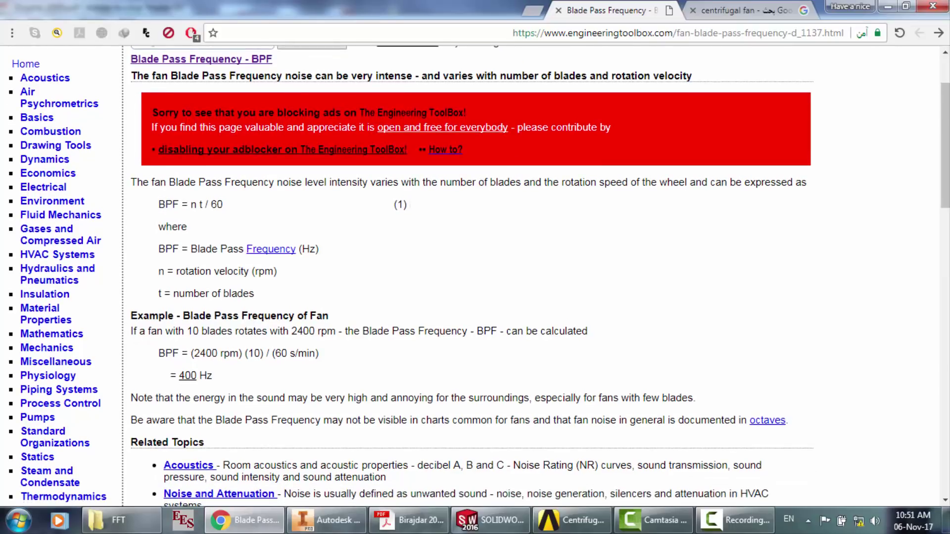
{"action": "key", "text": "F9"}
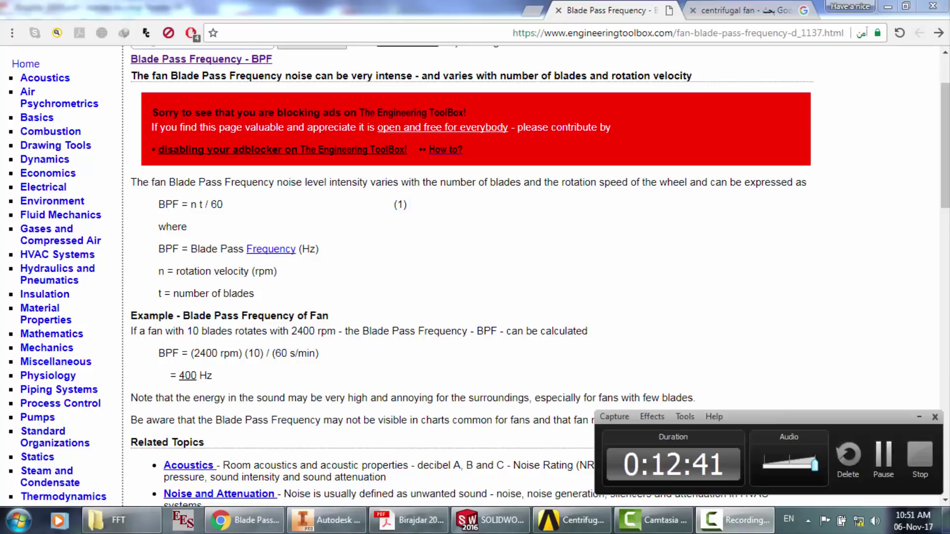
{"action": "key", "text": "F9"}
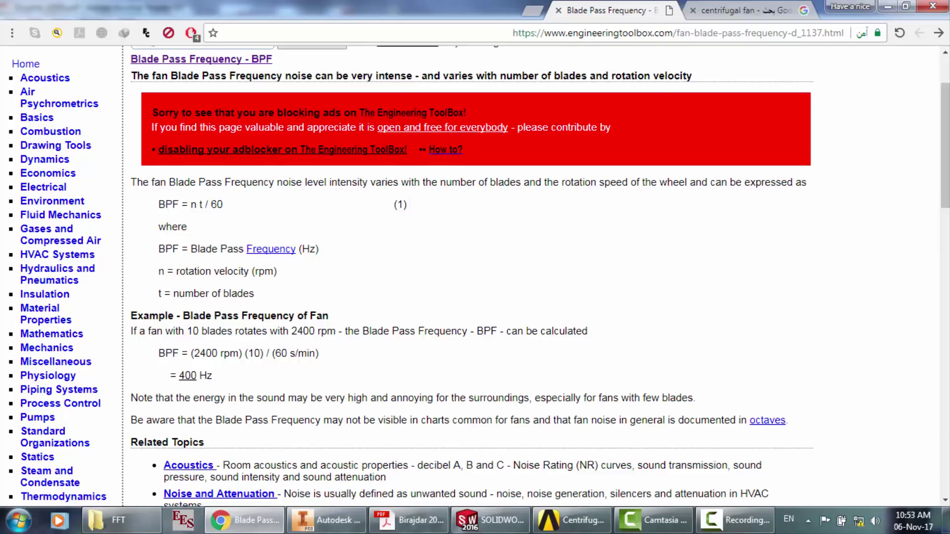
{"action": "scroll", "coordinate": [480, 276], "scroll_direction": "down", "scroll_amount": 1}
{"action": "scroll", "coordinate": [480, 276], "scroll_direction": "up", "scroll_amount": 2}
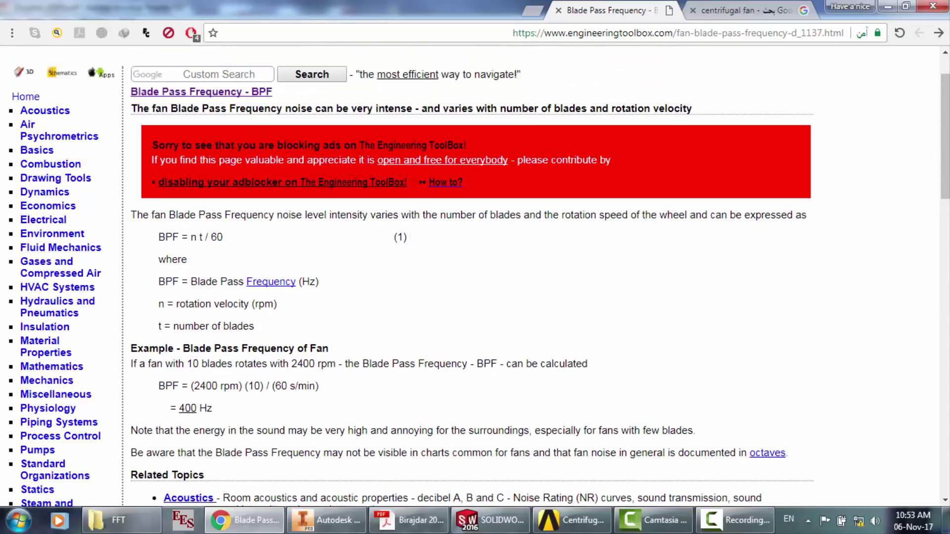
{"action": "left_click", "coordinate": [558, 10]}
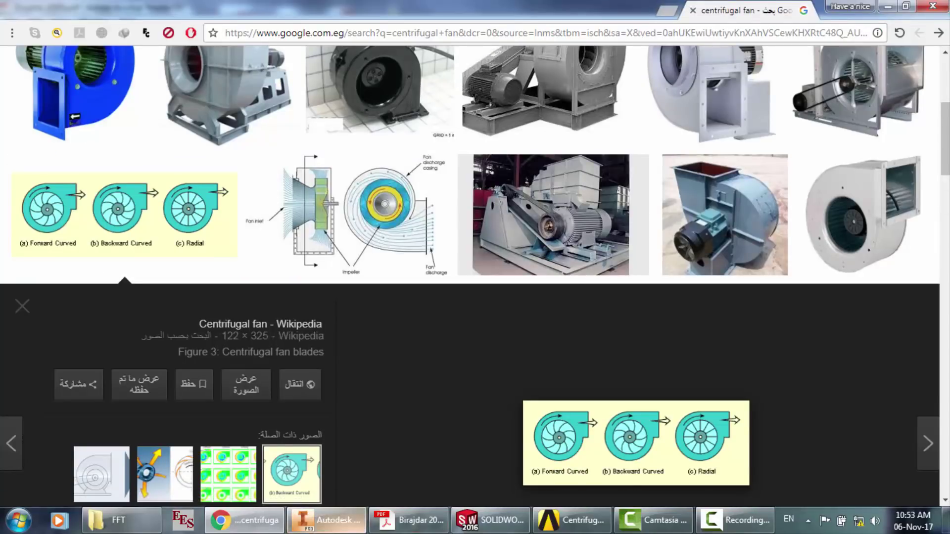
- Switch to Autodesk Inventor to look at the bladed impeller in Part1.ipt, and minimize the window
{"action": "mouse_move", "coordinate": [408, 520]}
{"action": "left_click", "coordinate": [327, 521]}
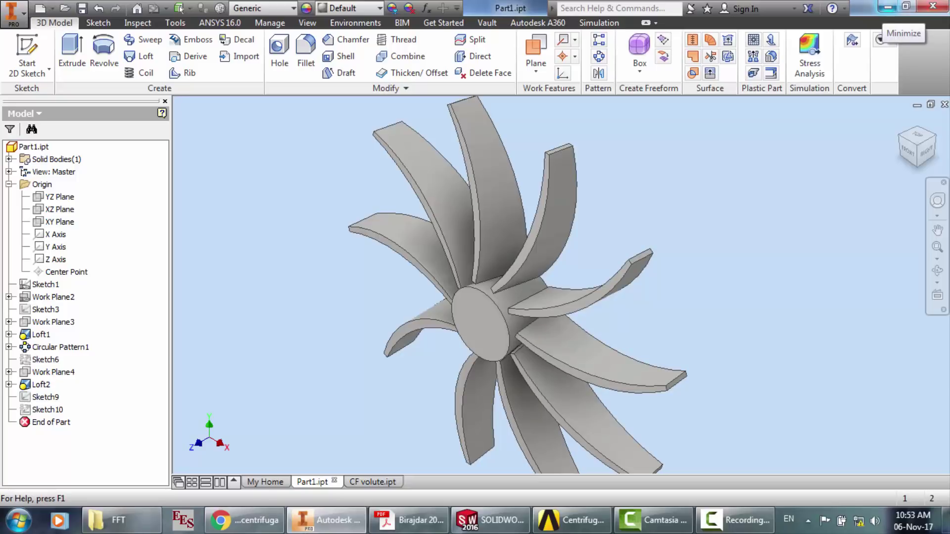
{"action": "left_click", "coordinate": [888, 7]}
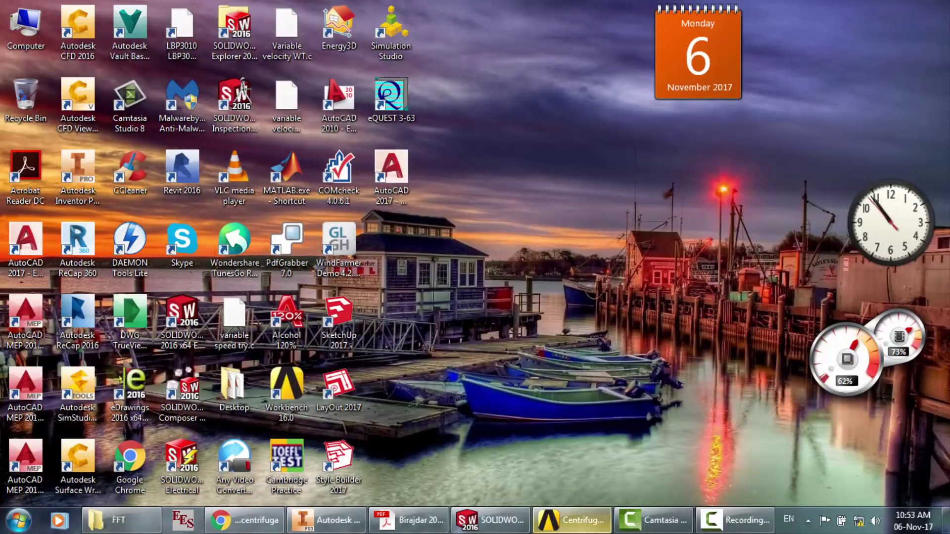
- Switch to ANSYS Workbench, add a third Fluid Flow (Fluent) system beside system B, and open its geometry in DesignModeler
{"action": "left_click", "coordinate": [573, 520]}
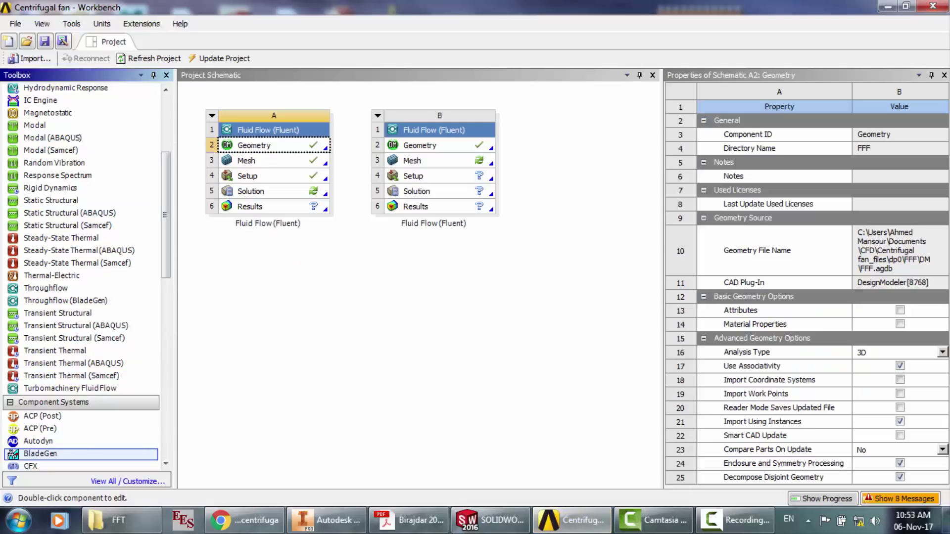
{"action": "scroll", "coordinate": [79, 418], "scroll_direction": "up", "scroll_amount": 5}
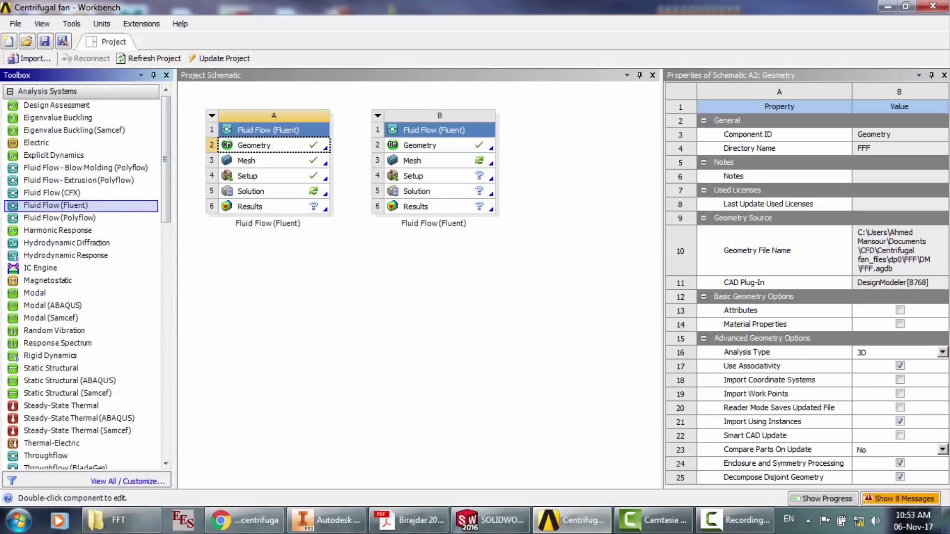
{"action": "left_click_drag", "start_coordinate": [55, 205], "coordinate": [593, 149]}
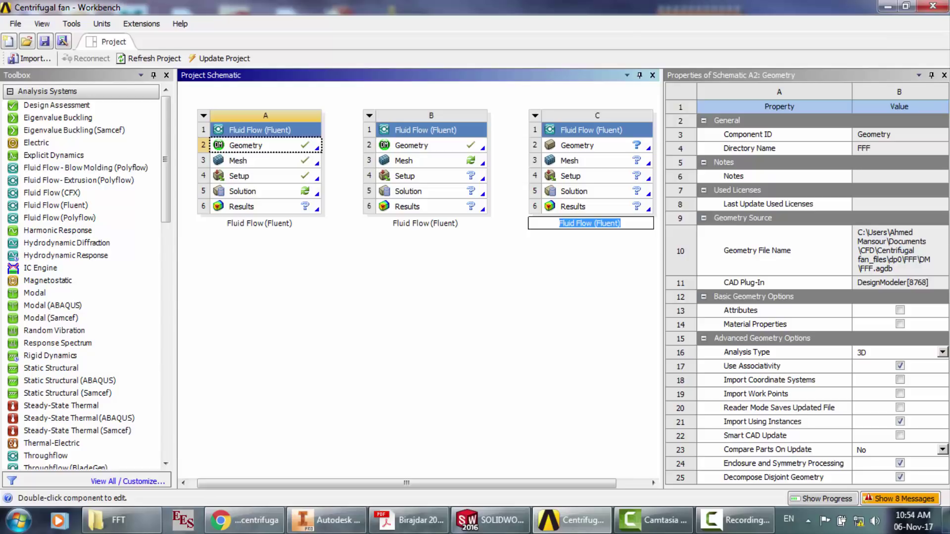
{"action": "double_click", "coordinate": [577, 145]}
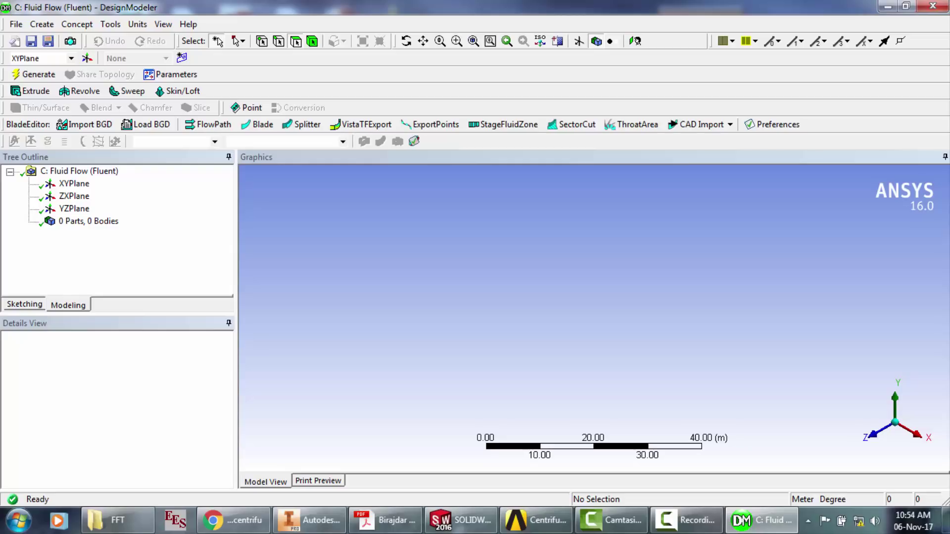
- Import Final impeller.stp from the Desktop on the XYPlane with Line Bodies set to Yes, and generate it
{"action": "left_click", "coordinate": [74, 184]}
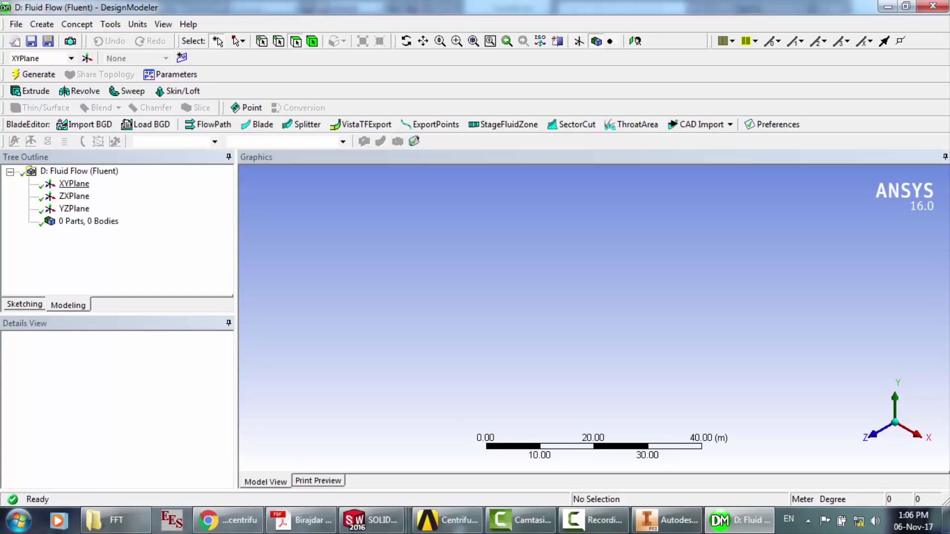
{"action": "left_click", "coordinate": [16, 24]}
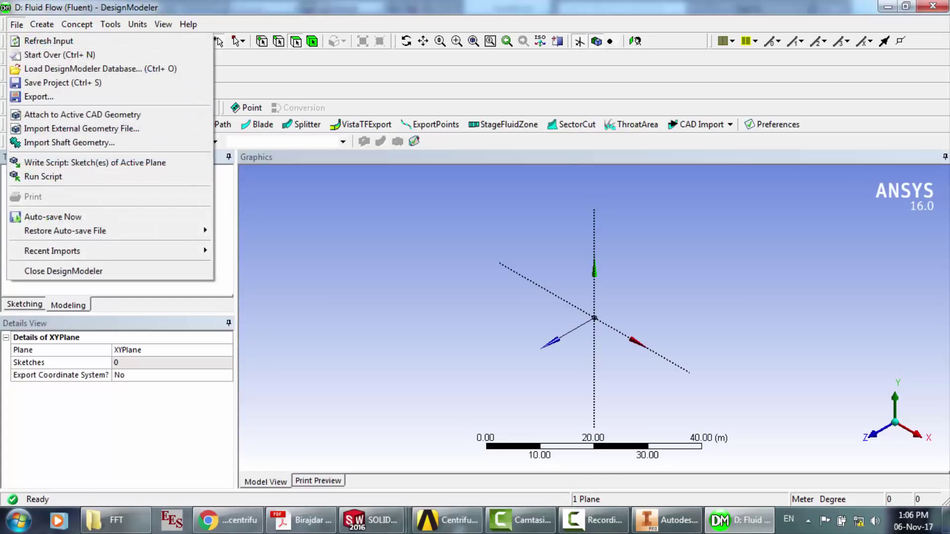
{"action": "left_click", "coordinate": [82, 128]}
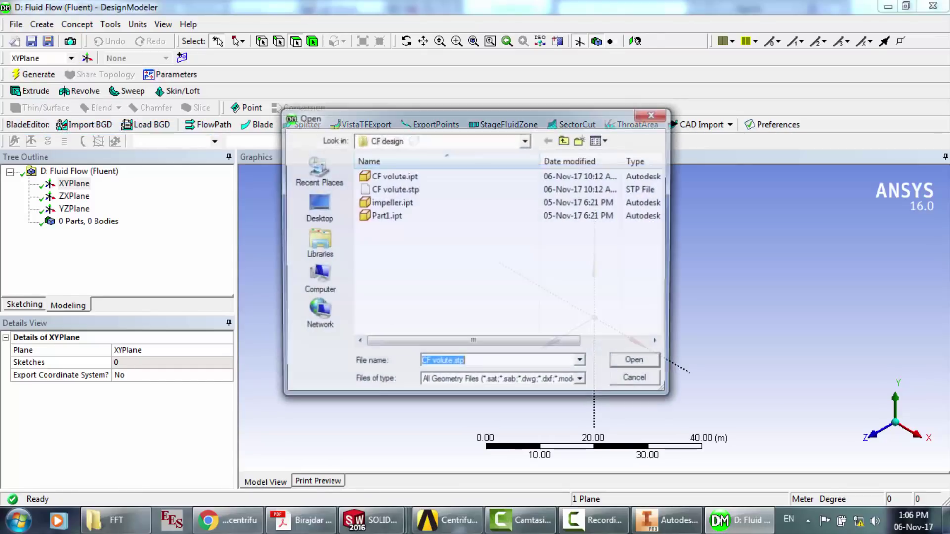
{"action": "left_click", "coordinate": [316, 207]}
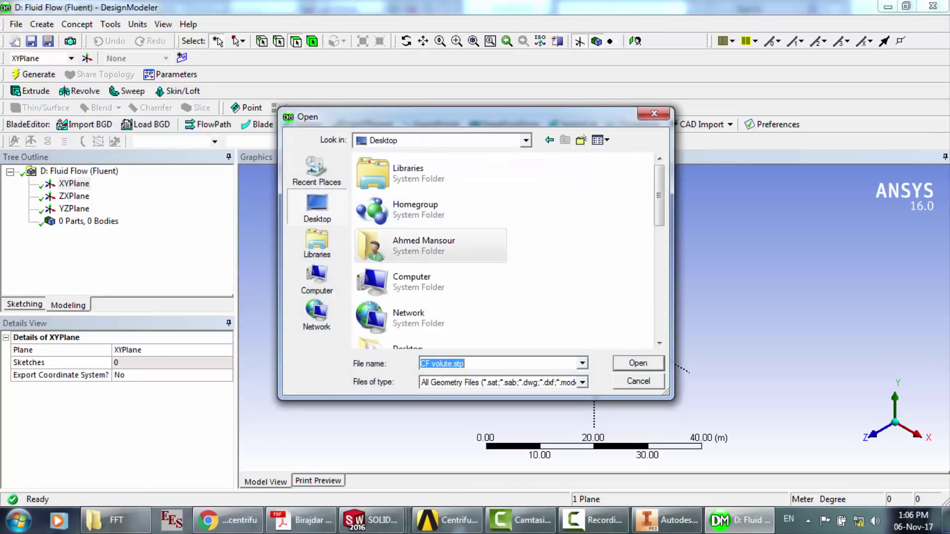
{"action": "left_click", "coordinate": [559, 246]}
{"action": "scroll", "coordinate": [559, 246], "scroll_direction": "down", "scroll_amount": 7}
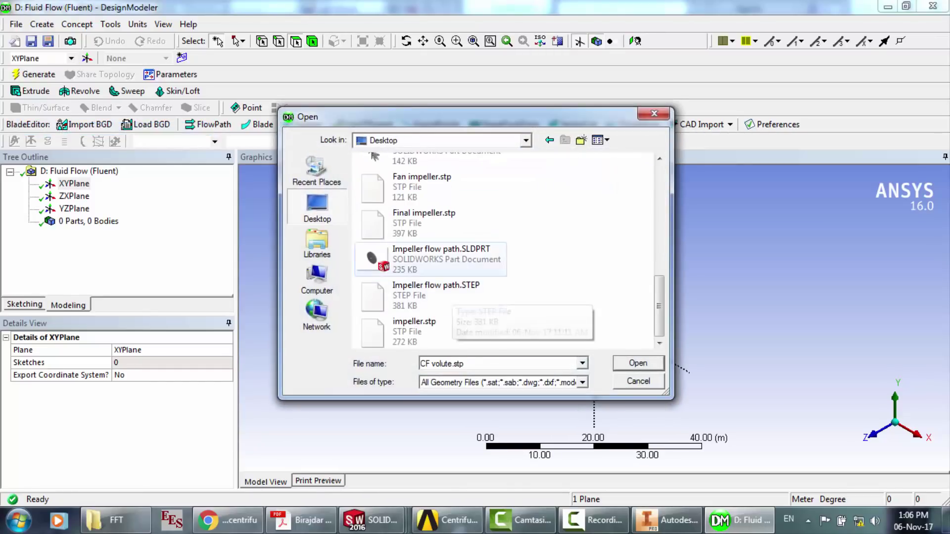
{"action": "double_click", "coordinate": [424, 218]}
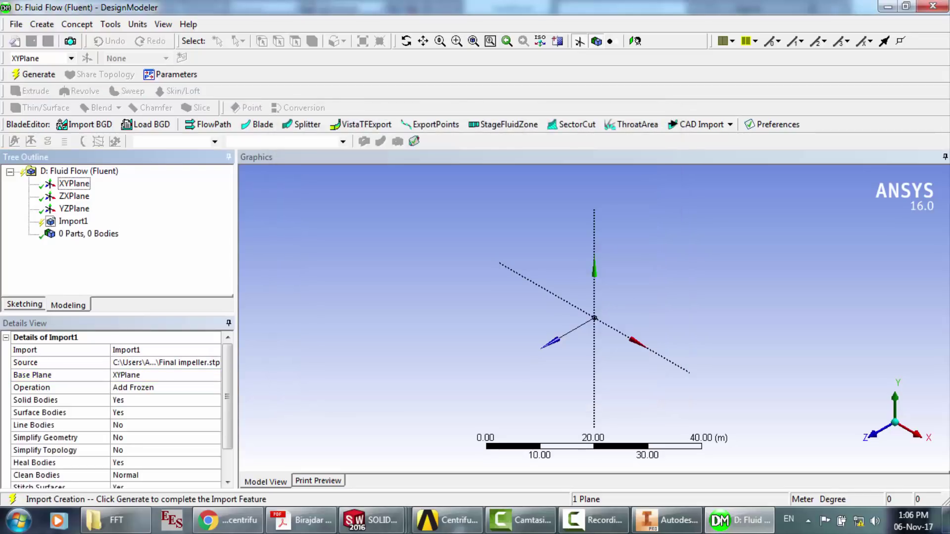
{"action": "double_click", "coordinate": [119, 425]}
{"action": "left_click", "coordinate": [34, 75]}
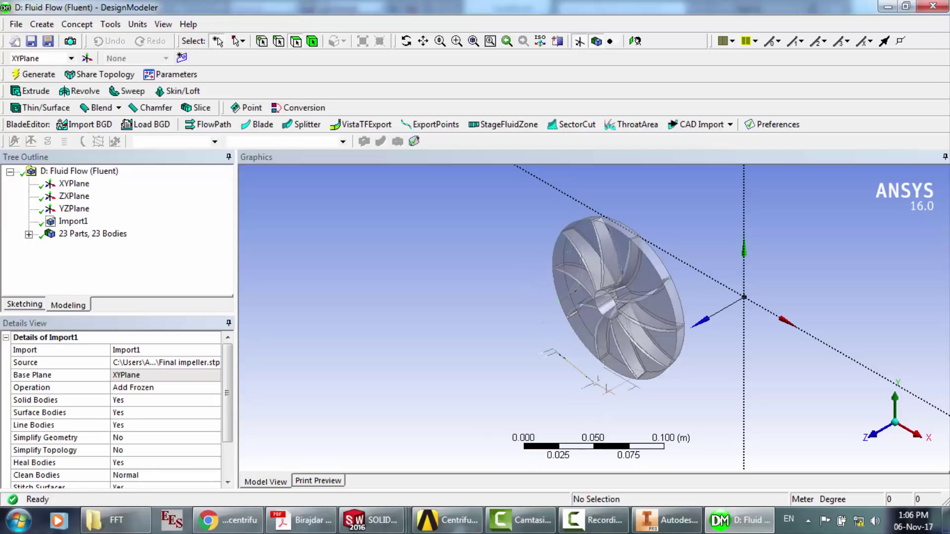
- Translate the large impeller flow body by coordinates with an X offset of 1 m, generate it, and select the translation feature
{"action": "left_click", "coordinate": [407, 41]}
{"action": "left_click_drag", "start_coordinate": [625, 321], "coordinate": [668, 288]}
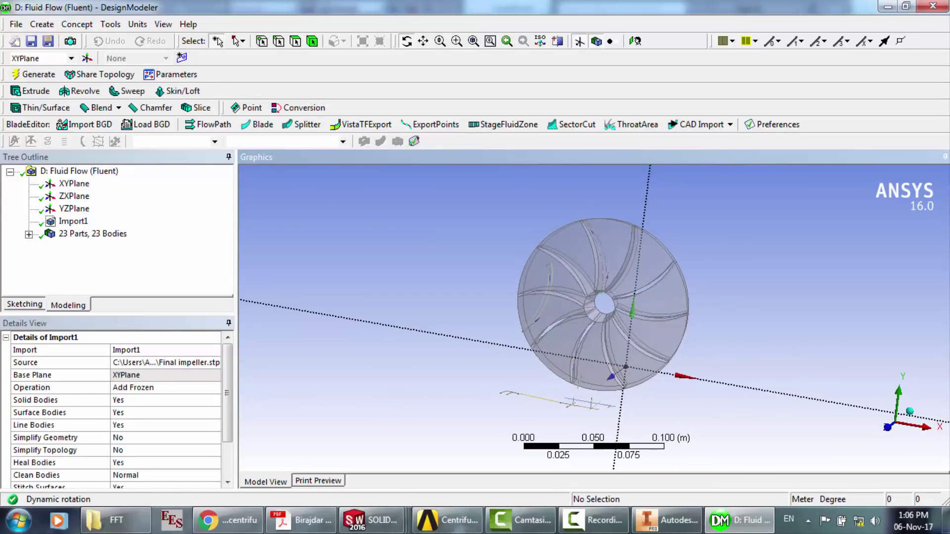
{"action": "left_click", "coordinate": [42, 24]}
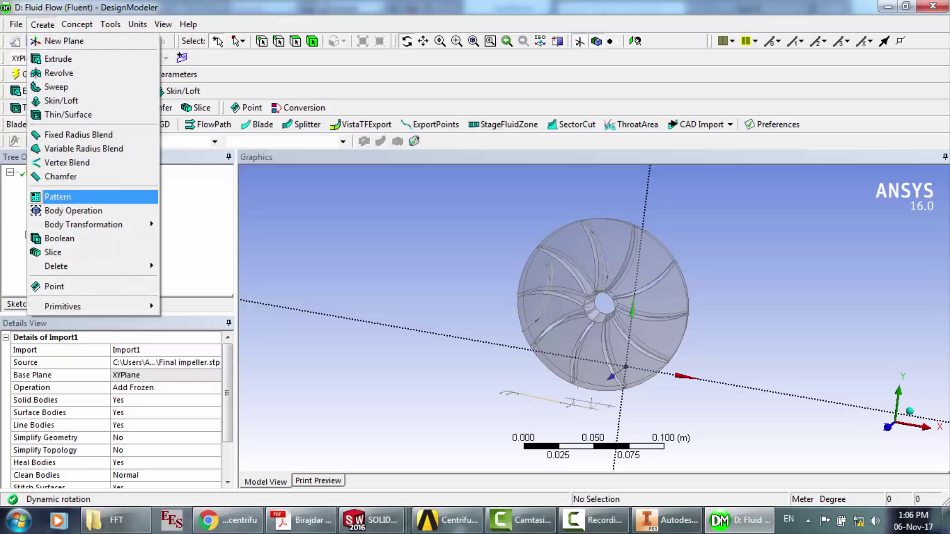
{"action": "mouse_move", "coordinate": [99, 224]}
{"action": "left_click", "coordinate": [190, 238]}
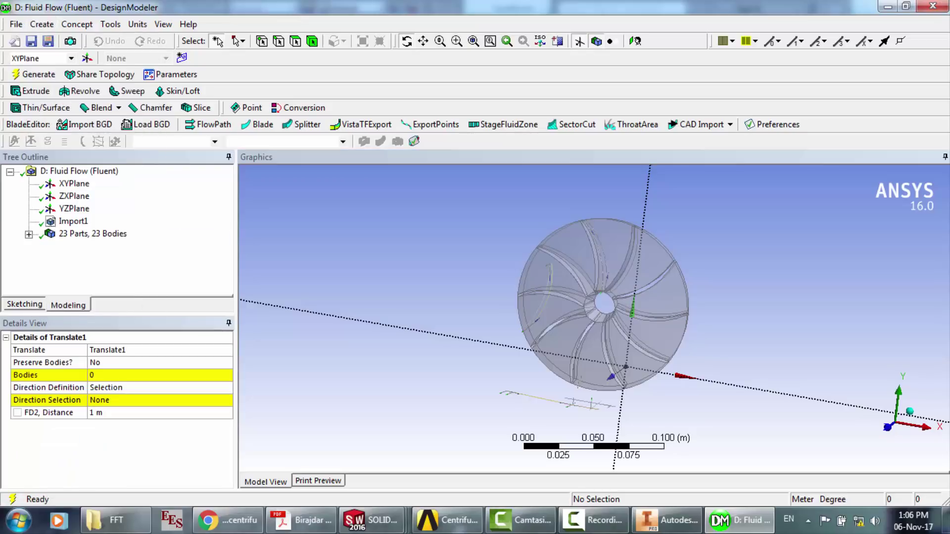
{"action": "left_click", "coordinate": [568, 310]}
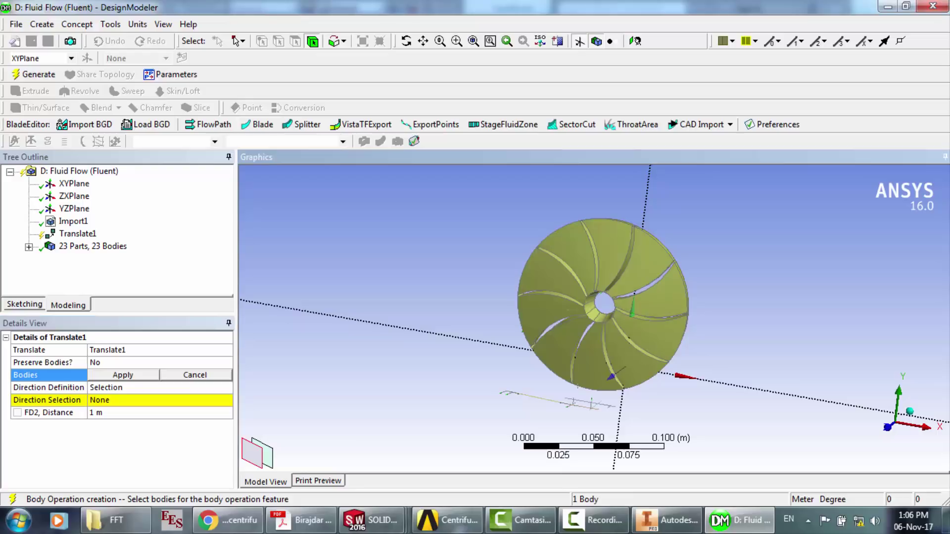
{"action": "left_click", "coordinate": [123, 375]}
{"action": "double_click", "coordinate": [121, 388]}
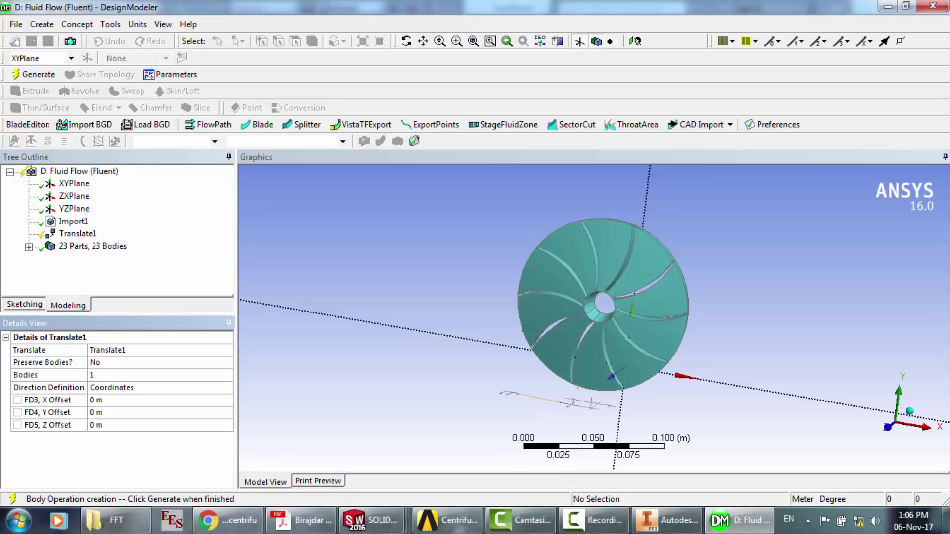
{"action": "left_click", "coordinate": [122, 400]}
{"action": "type", "text": "1"}
{"action": "key", "text": "Return"}
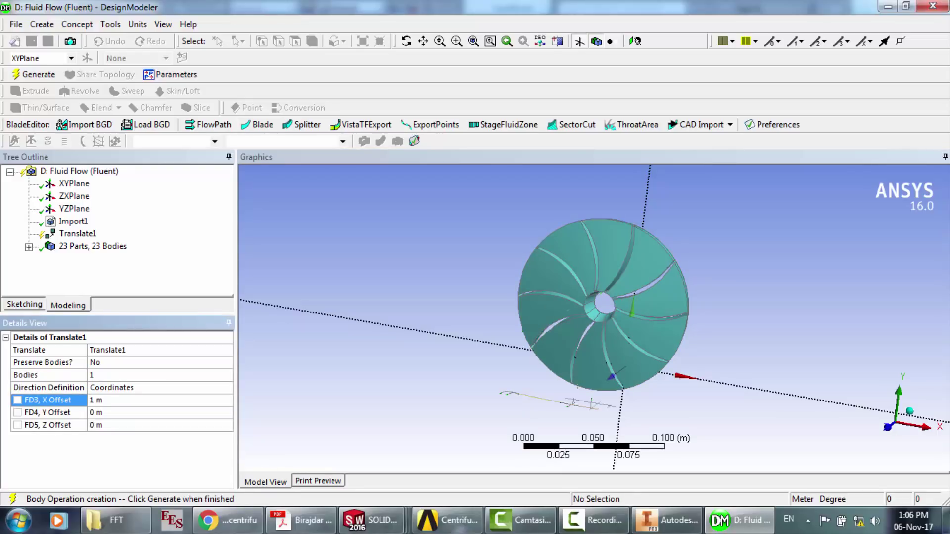
{"action": "left_click", "coordinate": [33, 75]}
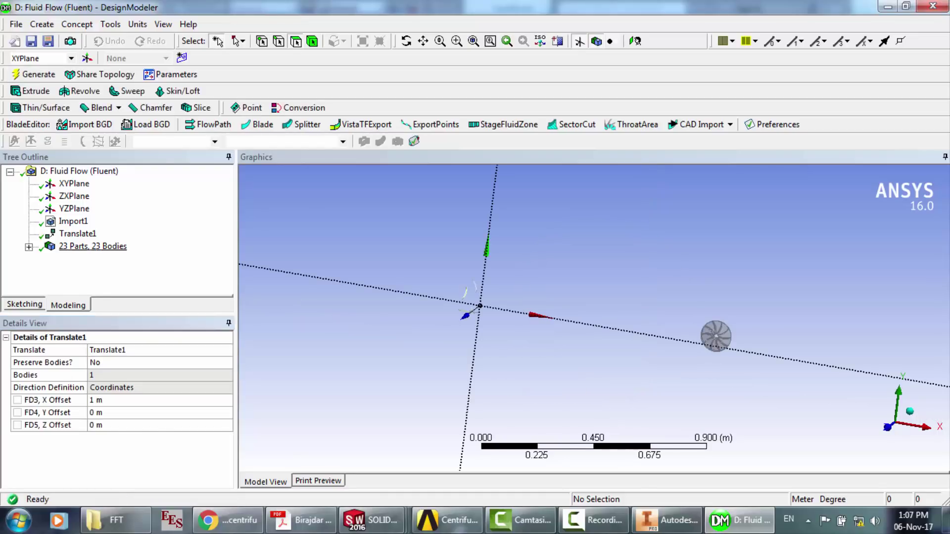
{"action": "left_click", "coordinate": [78, 234]}
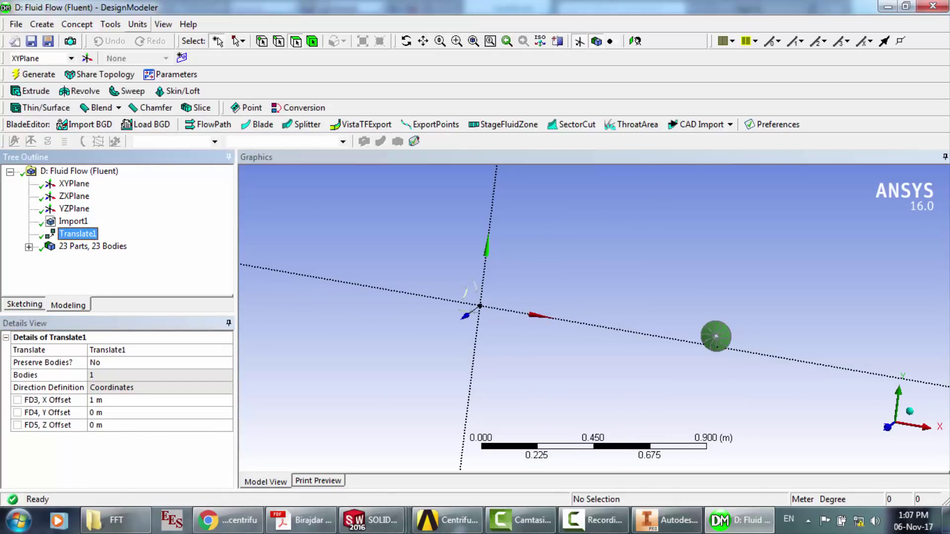
- Set the model units to millimetres and try to set the translation's X offset to -10.977 mm, checking the impeller sketch dimension in Inventor
{"action": "left_click", "coordinate": [138, 24]}
{"action": "left_click", "coordinate": [161, 69]}
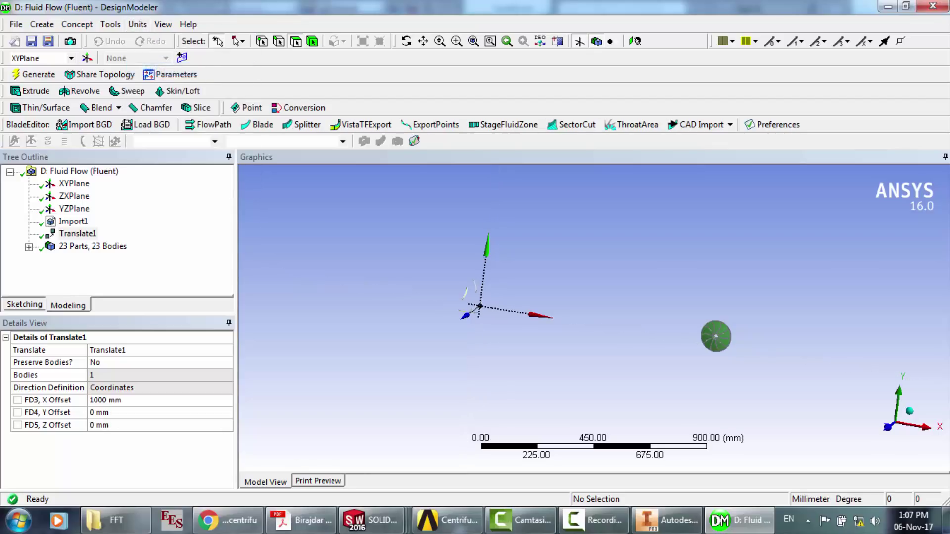
{"action": "left_click", "coordinate": [113, 400]}
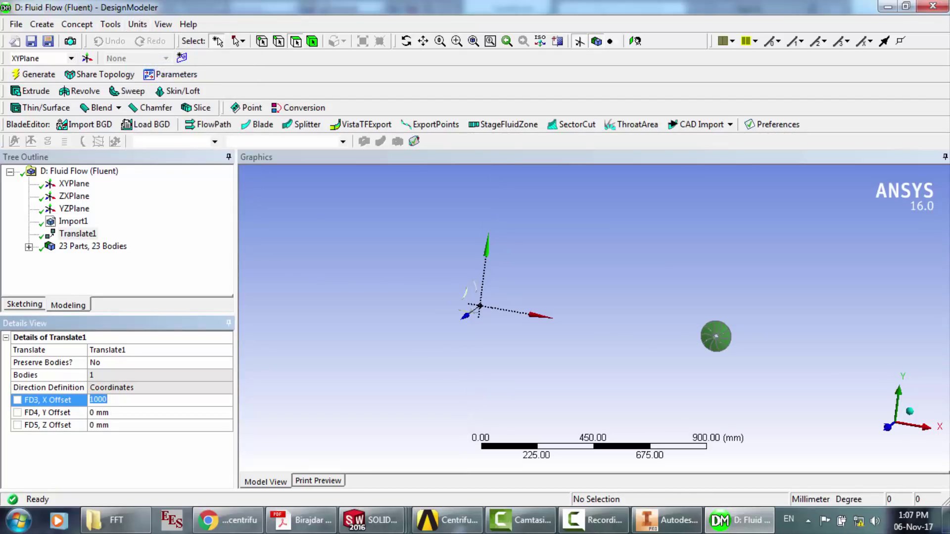
{"action": "left_click", "coordinate": [666, 520]}
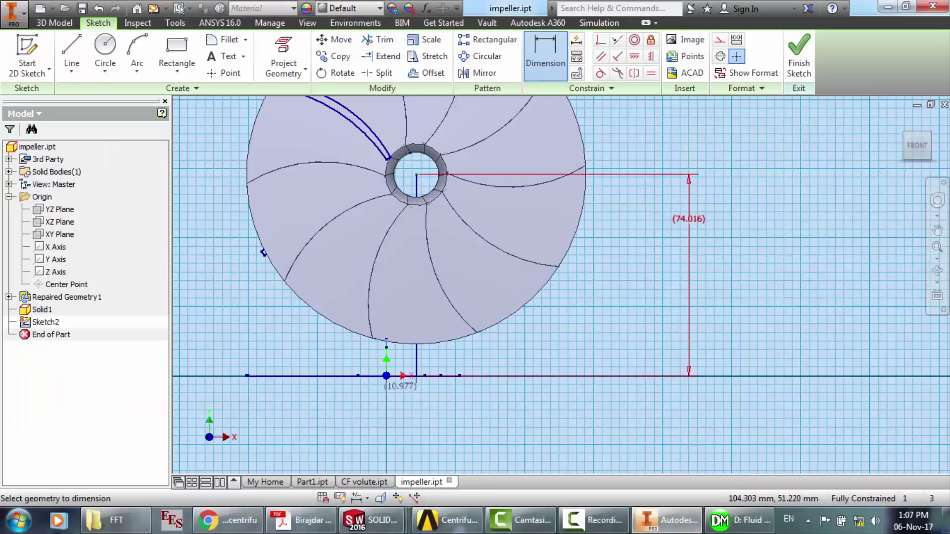
{"action": "left_click", "coordinate": [737, 520]}
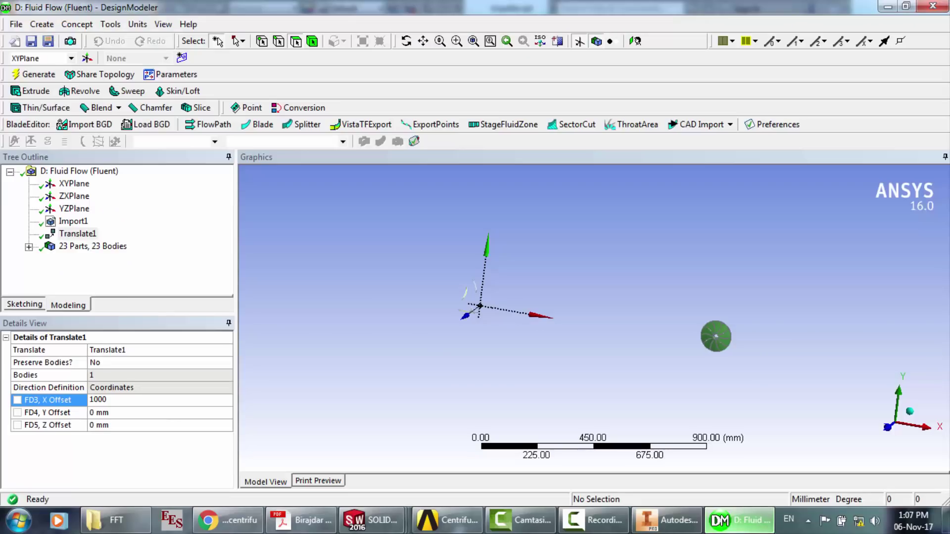
{"action": "left_click_drag", "start_coordinate": [108, 400], "coordinate": [89, 400]}
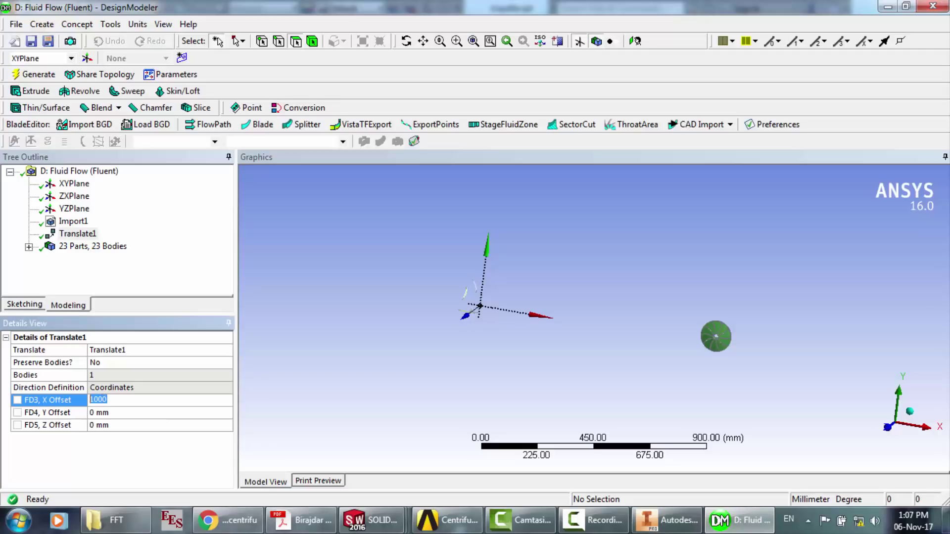
{"action": "left_click", "coordinate": [668, 521]}
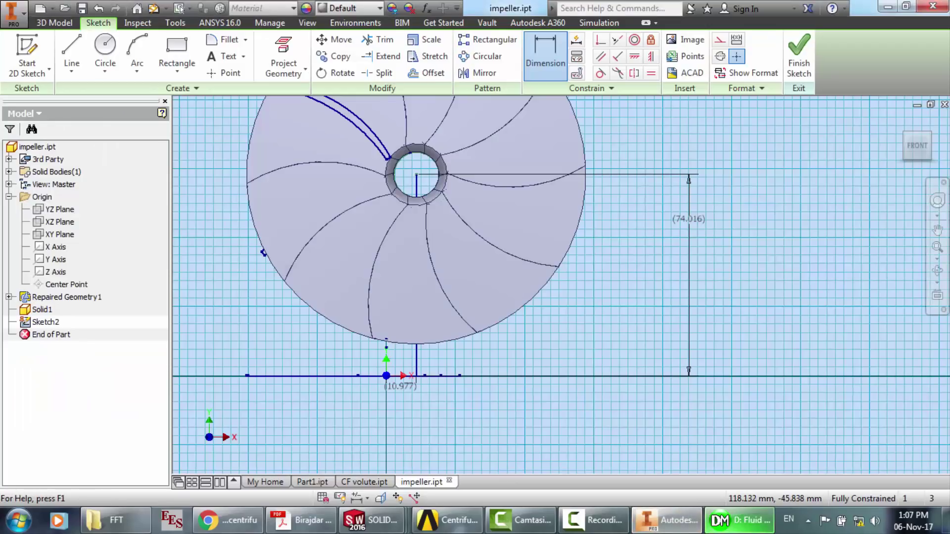
{"action": "left_click", "coordinate": [737, 520]}
{"action": "type", "text": "-"}
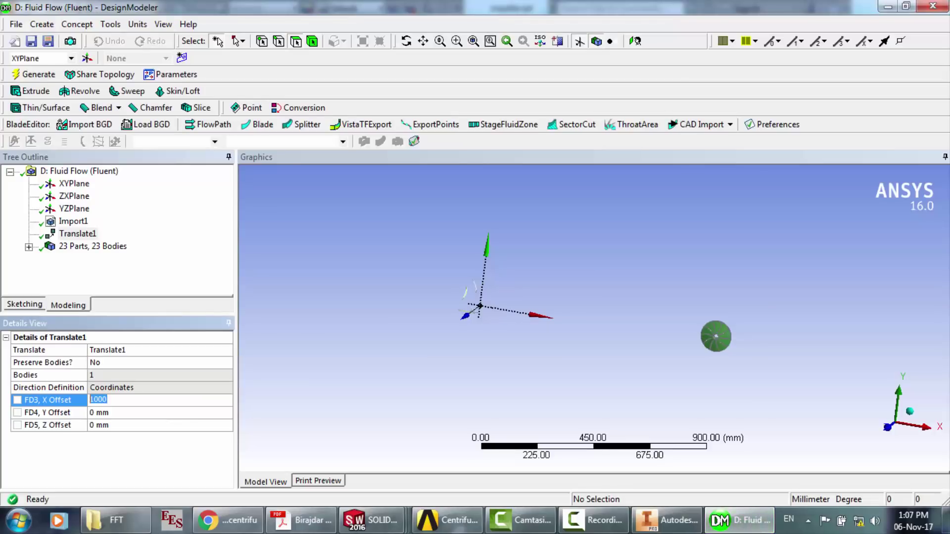
{"action": "type", "text": "10.977"}
- Check the vertical dimension in Inventor's impeller sketch, return to DesignModeler, set the translation's Y offset to -74.016 mm and generate it
{"action": "left_click", "coordinate": [667, 520]}
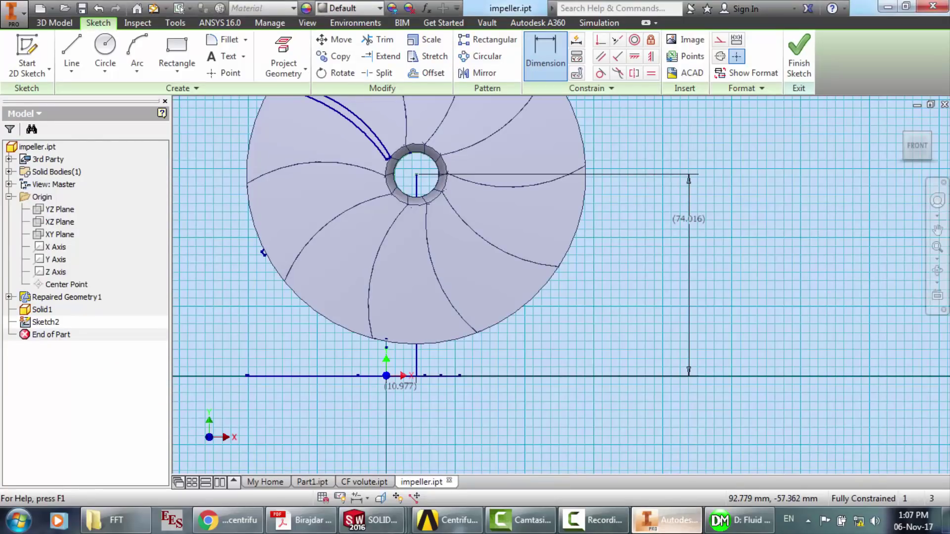
{"action": "left_click", "coordinate": [737, 520]}
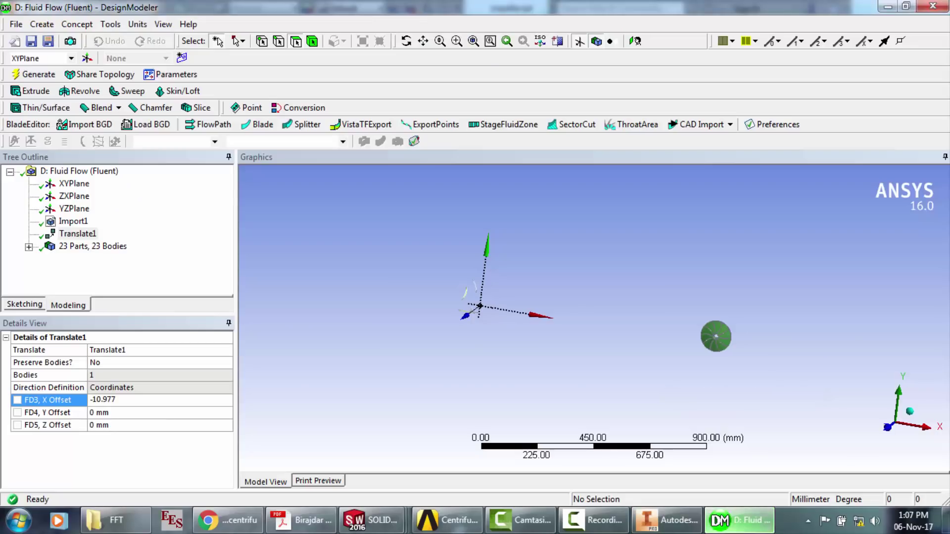
{"action": "left_click", "coordinate": [104, 412]}
{"action": "type", "text": "-"}
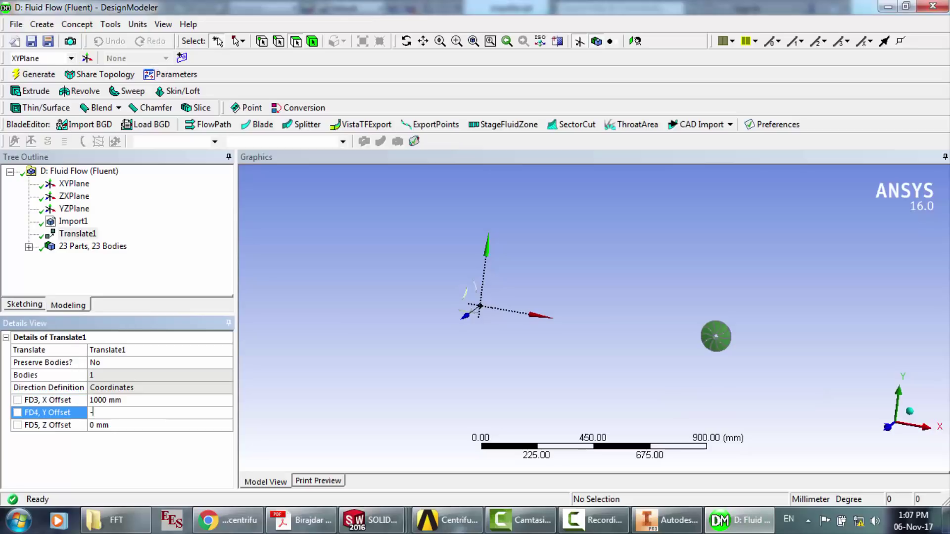
{"action": "type", "text": "74.016"}
{"action": "left_click", "coordinate": [33, 74]}
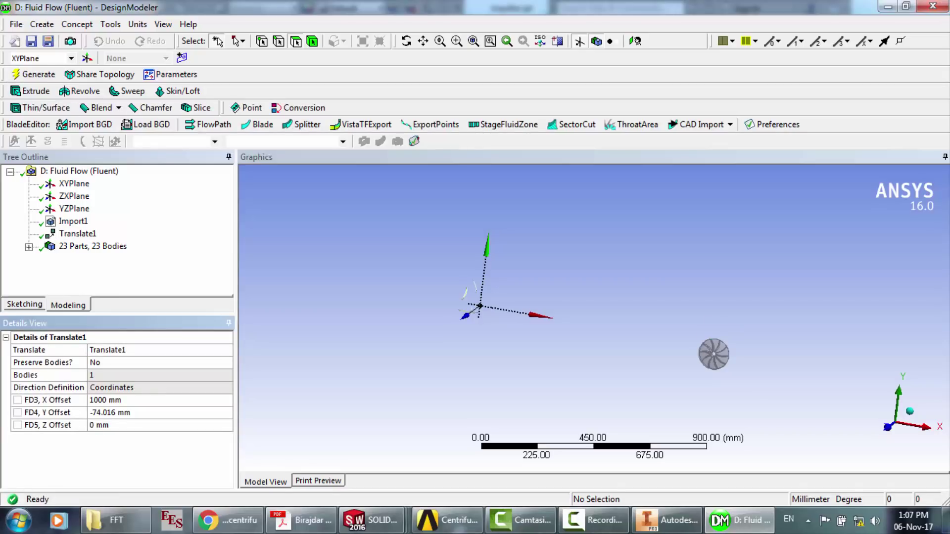
- Check the horizontal dimension in Inventor's impeller sketch, return to DesignModeler, set the translation's X offset to -10 mm and generate it
{"action": "left_click", "coordinate": [105, 400]}
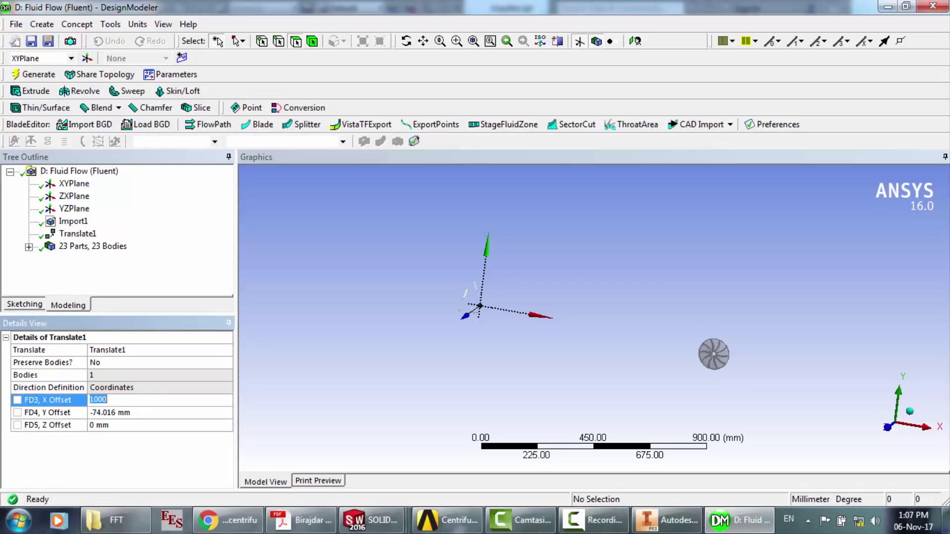
{"action": "left_click", "coordinate": [667, 520]}
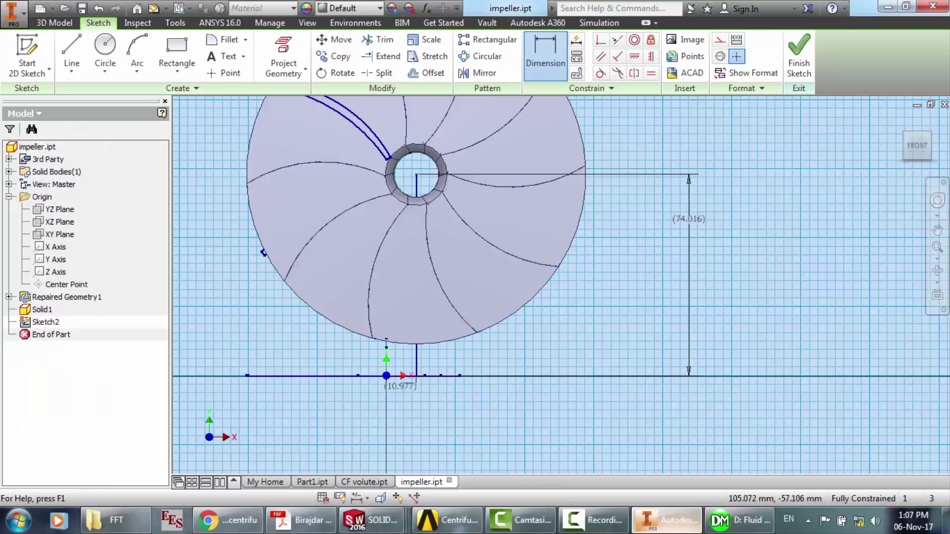
{"action": "left_click", "coordinate": [739, 520]}
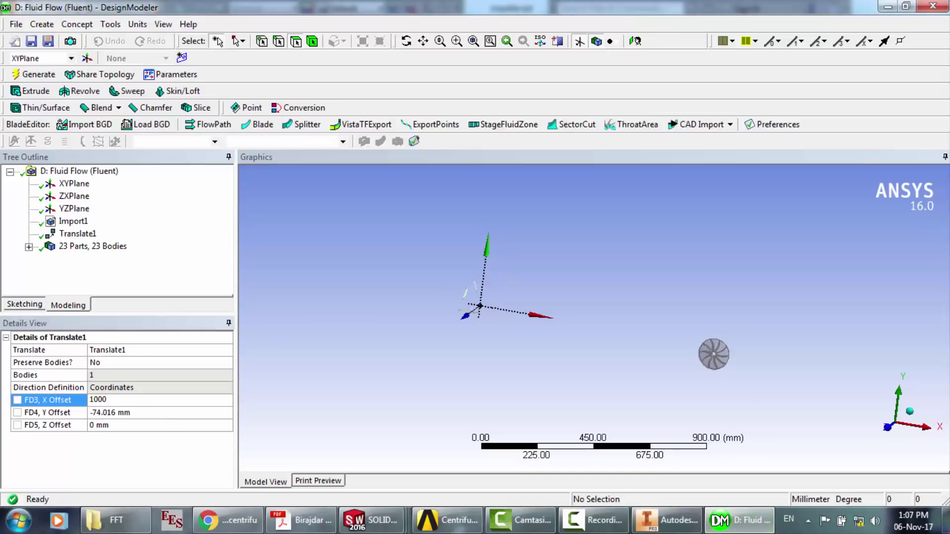
{"action": "left_click_drag", "start_coordinate": [109, 400], "coordinate": [89, 400]}
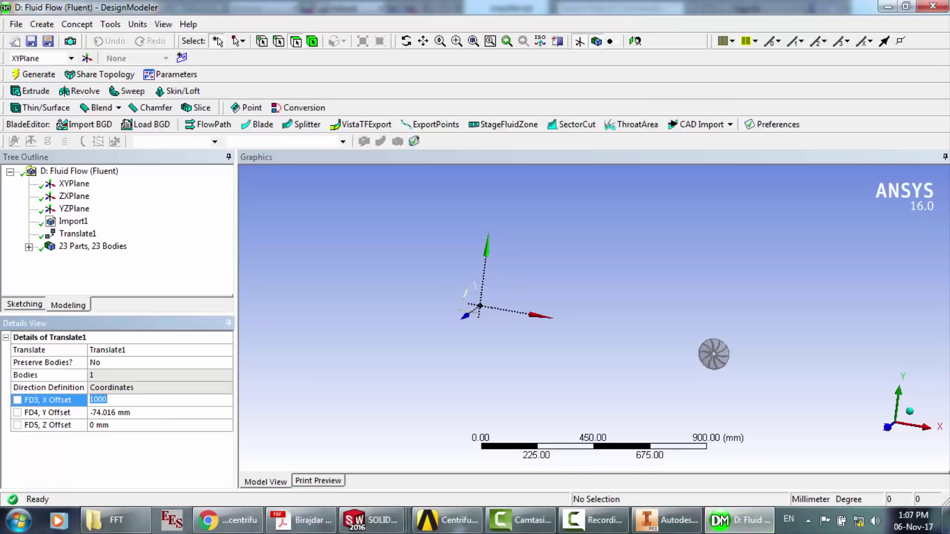
{"action": "type", "text": "-10"}
{"action": "key", "text": "Return"}
{"action": "left_click", "coordinate": [34, 74]}
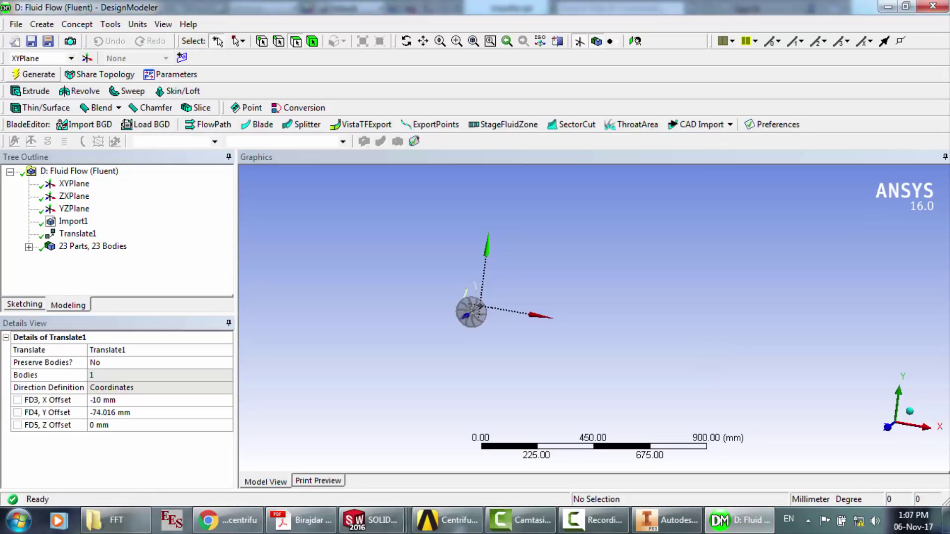
- Set the translation's X offset to -10.977 mm and generate it
{"action": "left_click", "coordinate": [114, 400]}
{"action": "type", "text": "-1"}
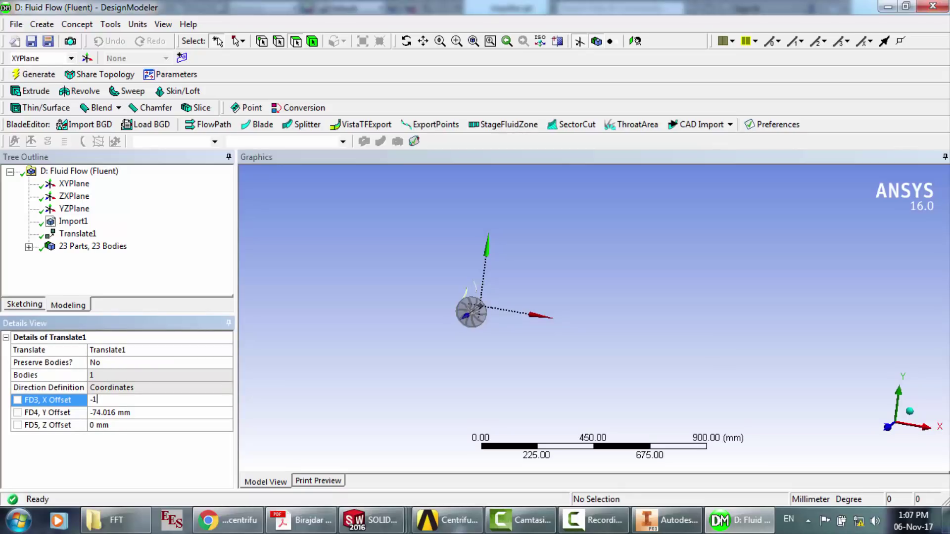
{"action": "type", "text": ".0.977"}
{"action": "key", "text": "Return"}
{"action": "left_click", "coordinate": [33, 74]}
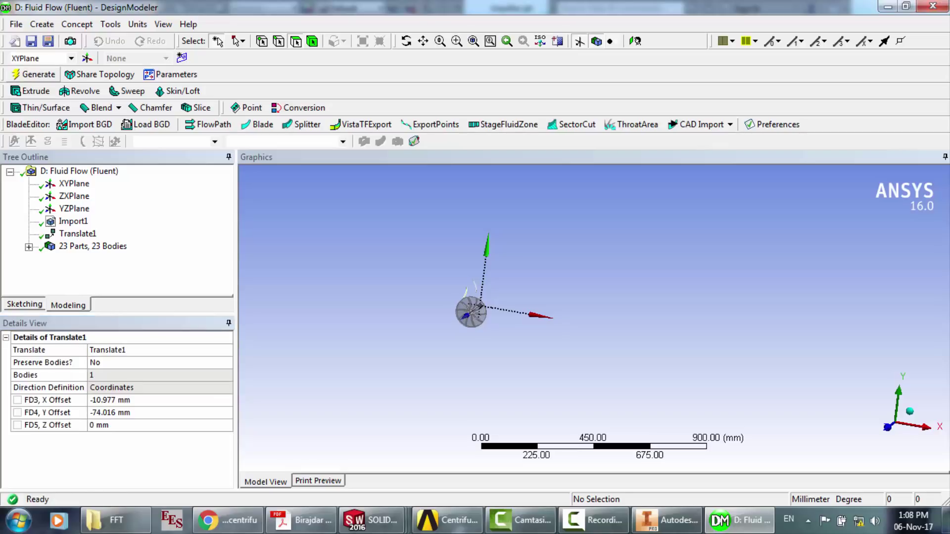
- Select the curved line bodies above the impeller with the body selection filter and suppress them
{"action": "scroll", "coordinate": [597, 318], "scroll_direction": "up", "scroll_amount": 3}
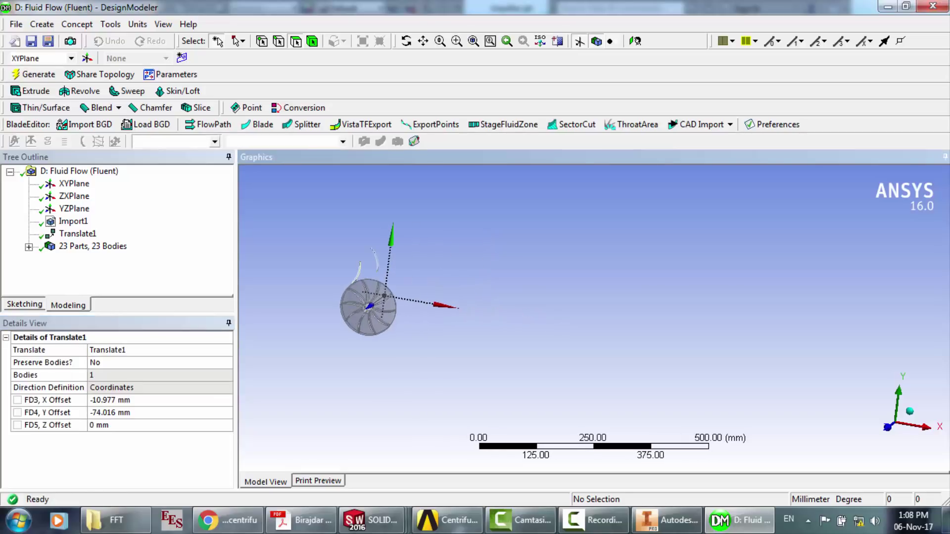
{"action": "left_click", "coordinate": [887, 427]}
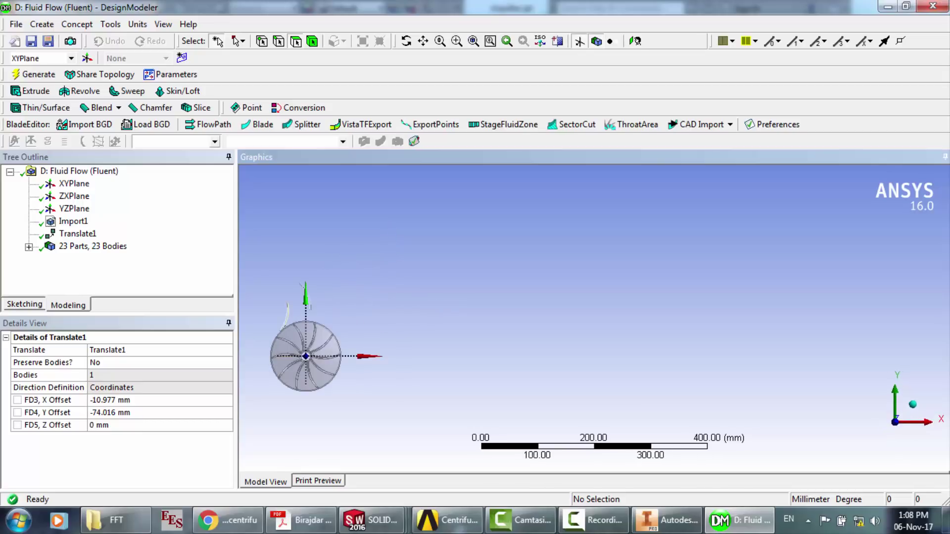
{"action": "scroll", "coordinate": [507, 339], "scroll_direction": "up", "scroll_amount": 3}
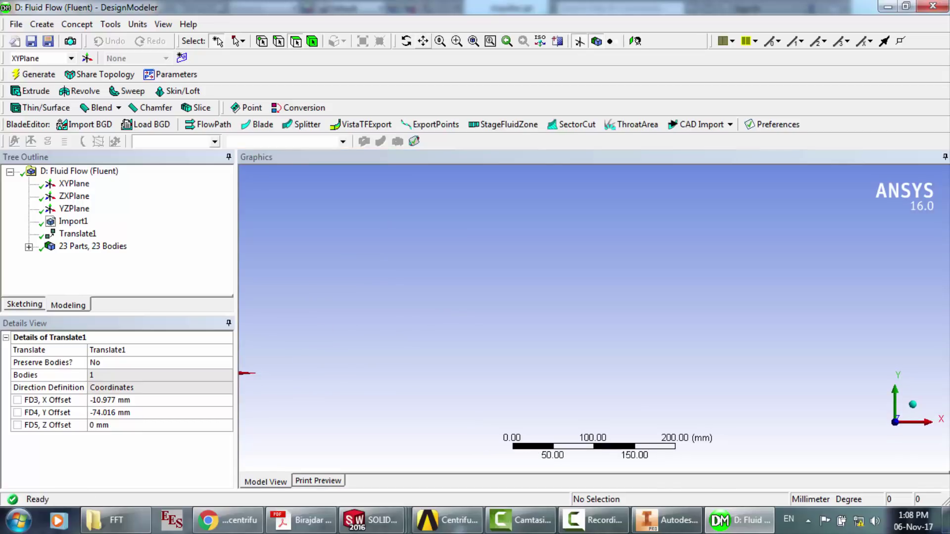
{"action": "left_click", "coordinate": [423, 41]}
{"action": "left_click_drag", "start_coordinate": [347, 327], "coordinate": [643, 312]}
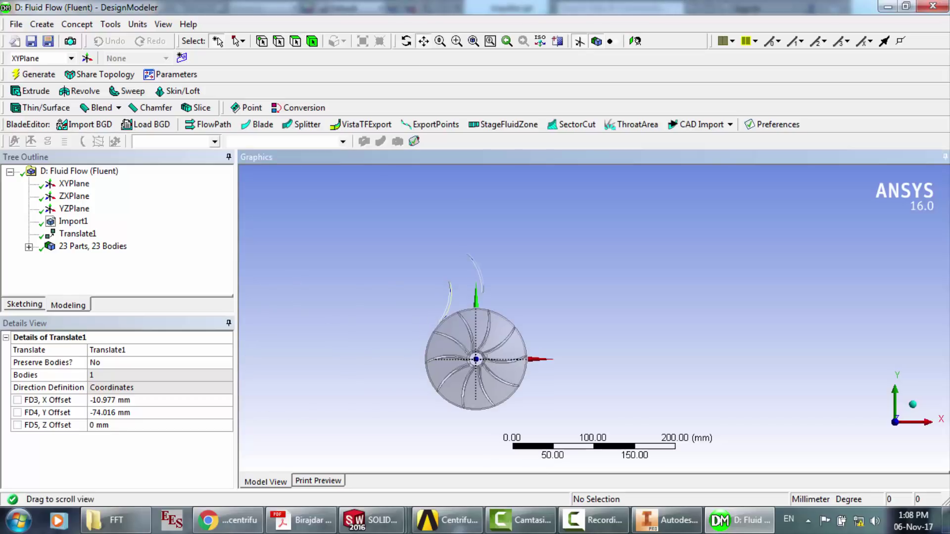
{"action": "scroll", "coordinate": [594, 317], "scroll_direction": "up", "scroll_amount": 3}
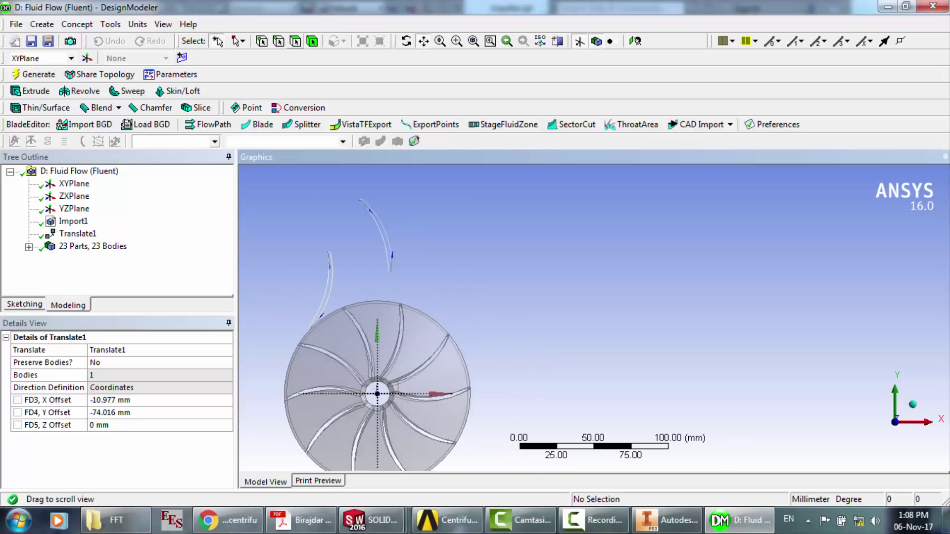
{"action": "left_click", "coordinate": [295, 41]}
{"action": "left_click", "coordinate": [312, 41]}
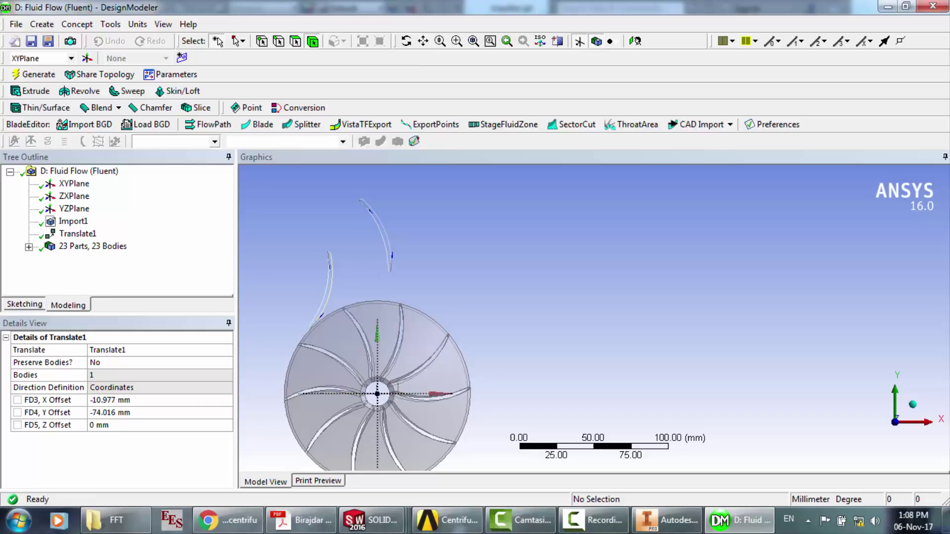
{"action": "left_click", "coordinate": [388, 236]}
{"action": "left_click_drag", "start_coordinate": [349, 283], "coordinate": [320, 287]}
{"action": "mouse_move", "coordinate": [371, 243]}
{"action": "left_mouse_down", "text": "ctrl"}
{"action": "mouse_move", "coordinate": [397, 239]}
{"action": "mouse_move", "coordinate": [389, 271]}
{"action": "left_mouse_up", "text": "ctrl"}
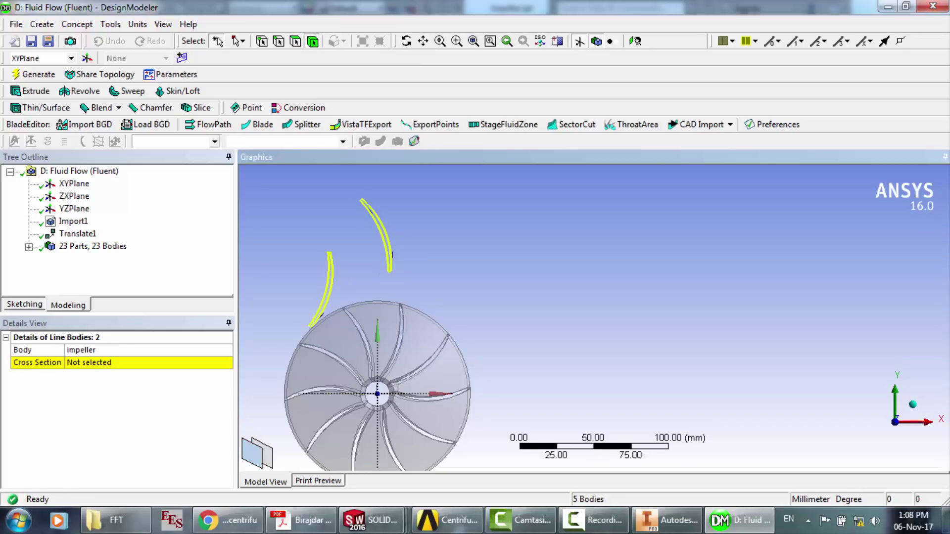
{"action": "right_click", "coordinate": [328, 212]}
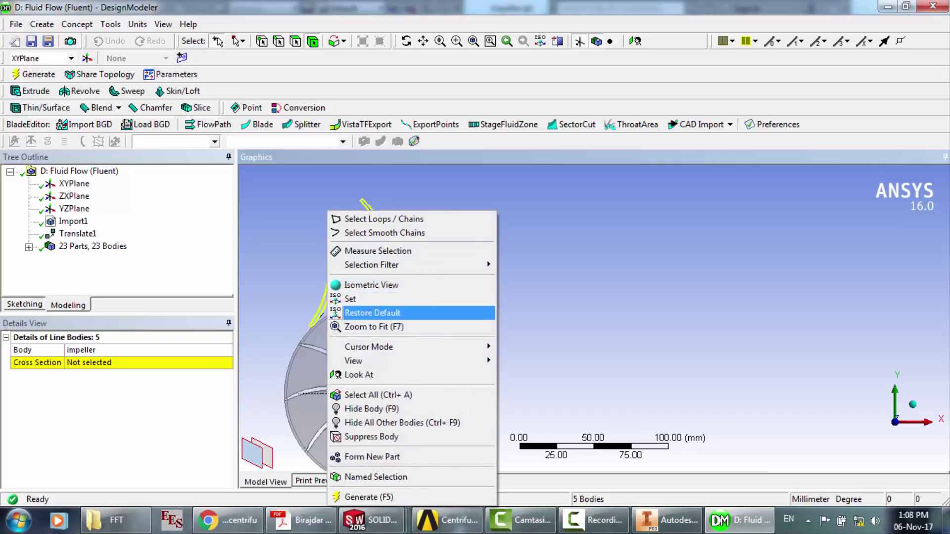
{"action": "left_click", "coordinate": [371, 436]}
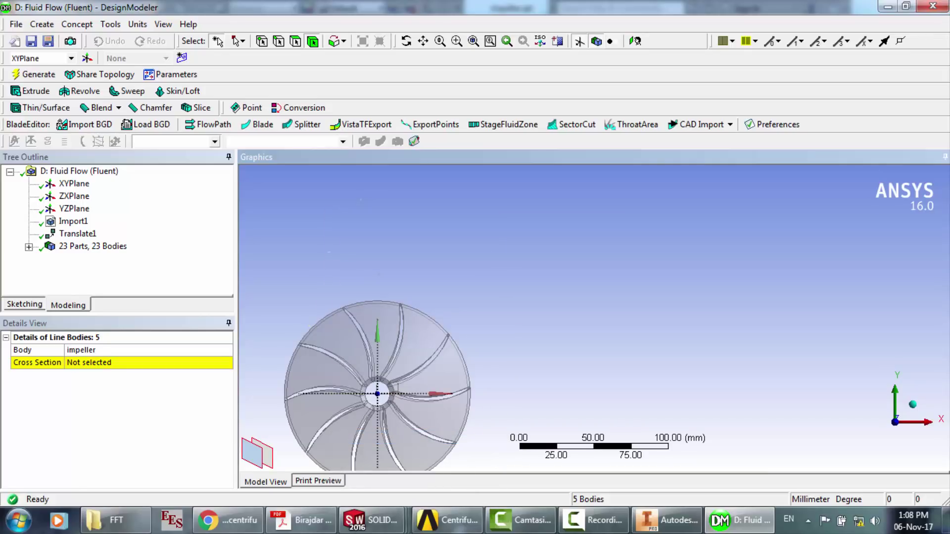
- Select the XY plane as the base and begin importing an external geometry file
{"action": "left_click", "coordinate": [922, 422]}
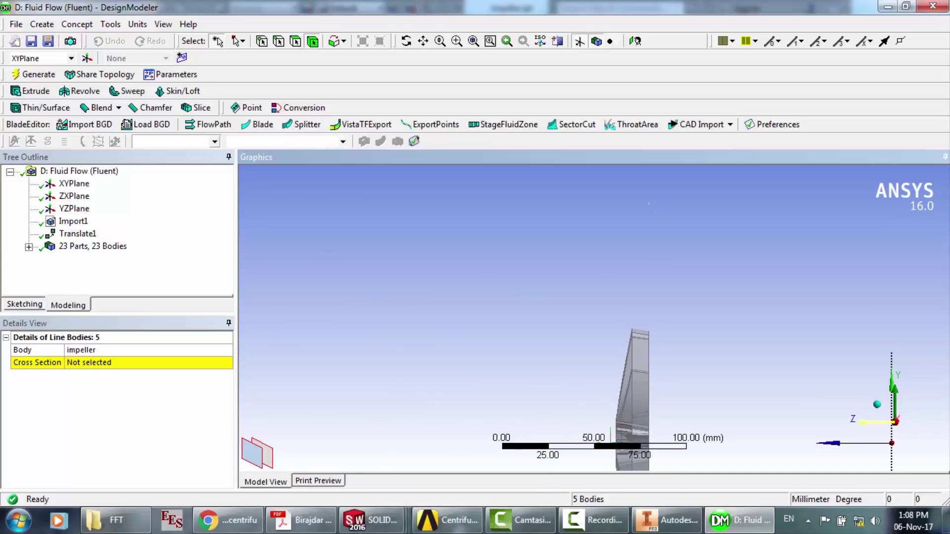
{"action": "left_click", "coordinate": [867, 422]}
{"action": "left_click", "coordinate": [74, 184]}
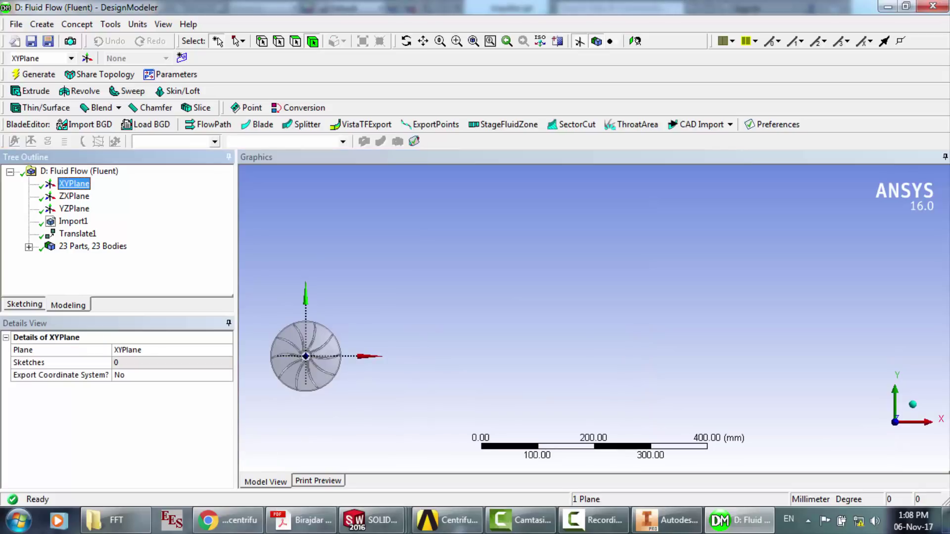
{"action": "left_click", "coordinate": [16, 25]}
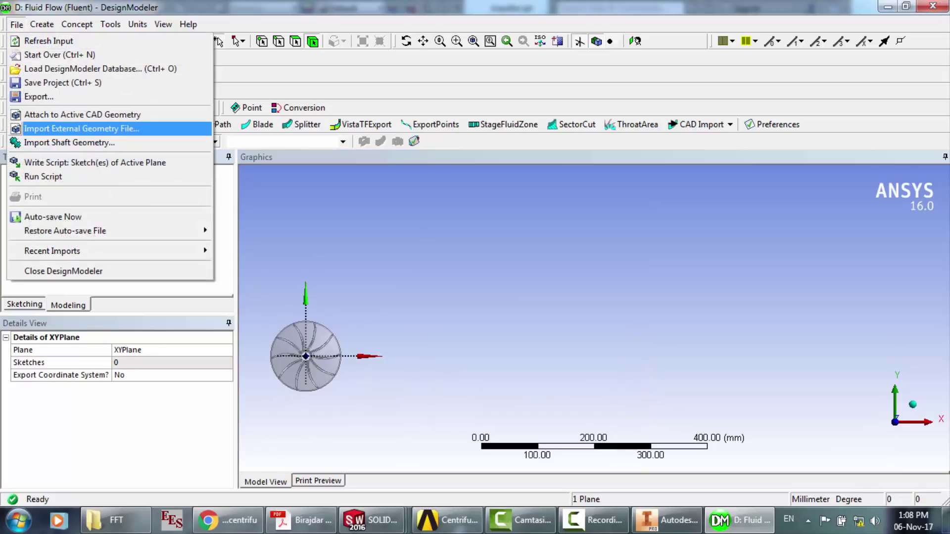
{"action": "left_click", "coordinate": [81, 128]}
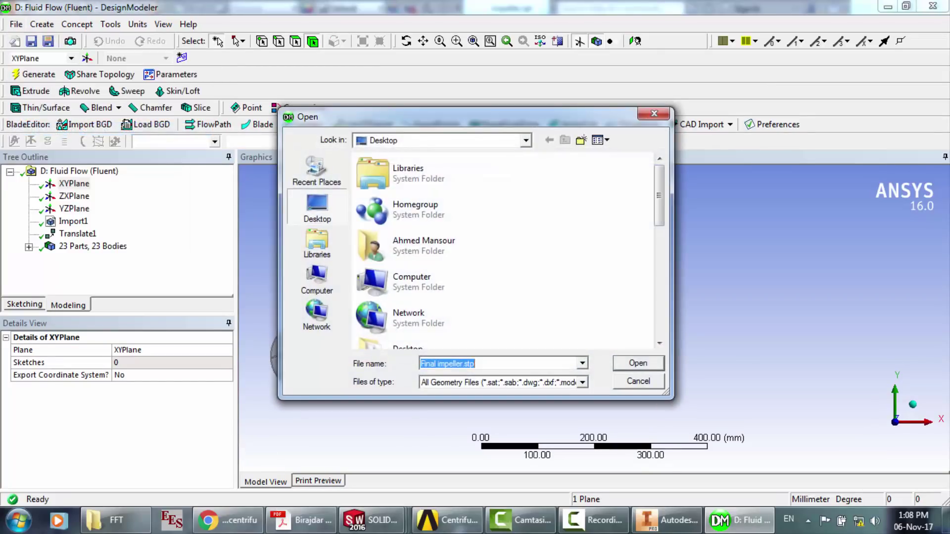
{"action": "left_click", "coordinate": [544, 252]}
{"action": "scroll", "coordinate": [544, 252], "scroll_direction": "down", "scroll_amount": 6}
{"action": "scroll", "coordinate": [544, 253], "scroll_direction": "up", "scroll_amount": 3}
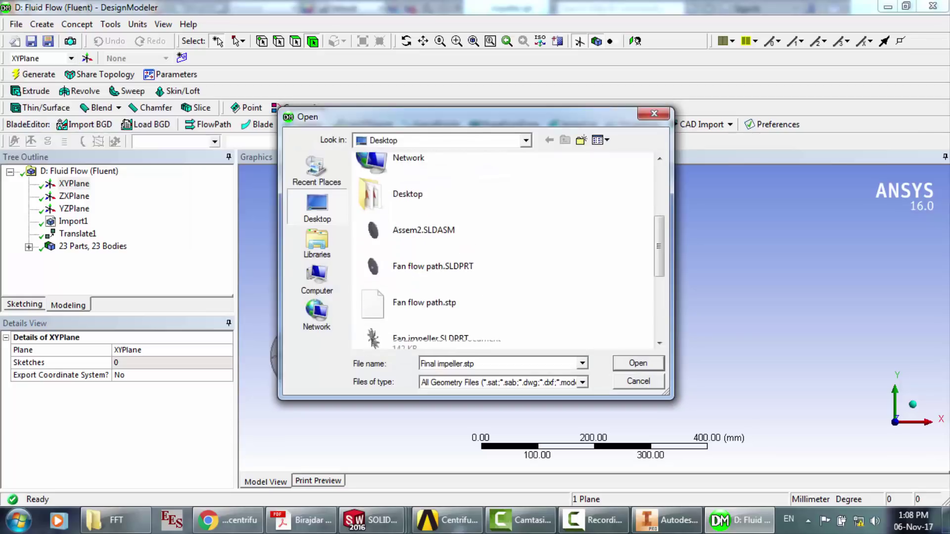
{"action": "scroll", "coordinate": [431, 245], "scroll_direction": "up", "scroll_amount": 3}
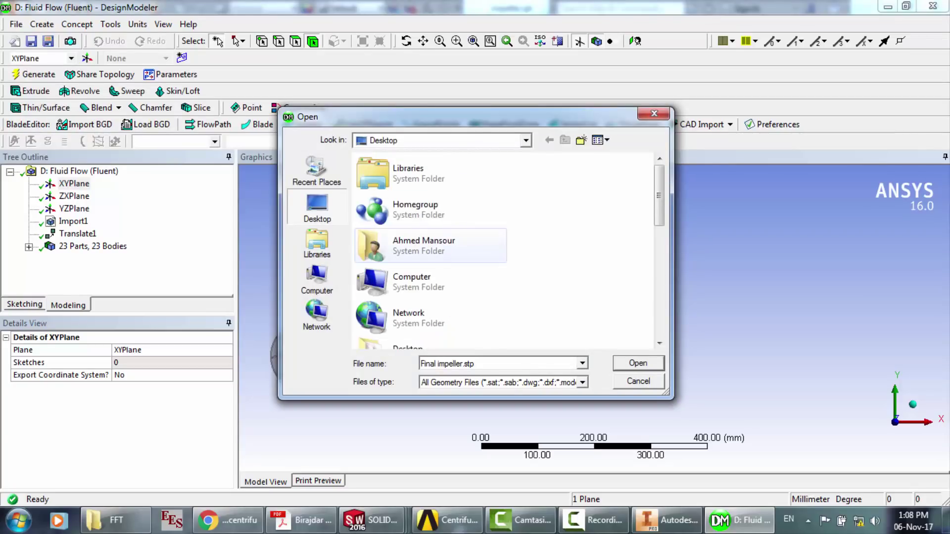
- Choose CF volute.stp from the CF design folder within Youtube > Turbomachinery as the geometry to import
{"action": "double_click", "coordinate": [425, 245]}
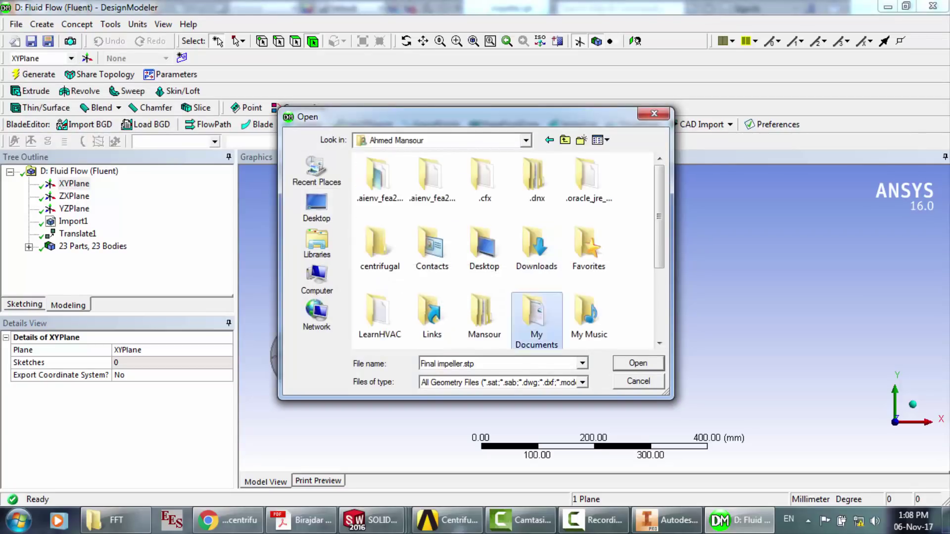
{"action": "double_click", "coordinate": [536, 316]}
{"action": "scroll", "coordinate": [537, 319], "scroll_direction": "down", "scroll_amount": 7}
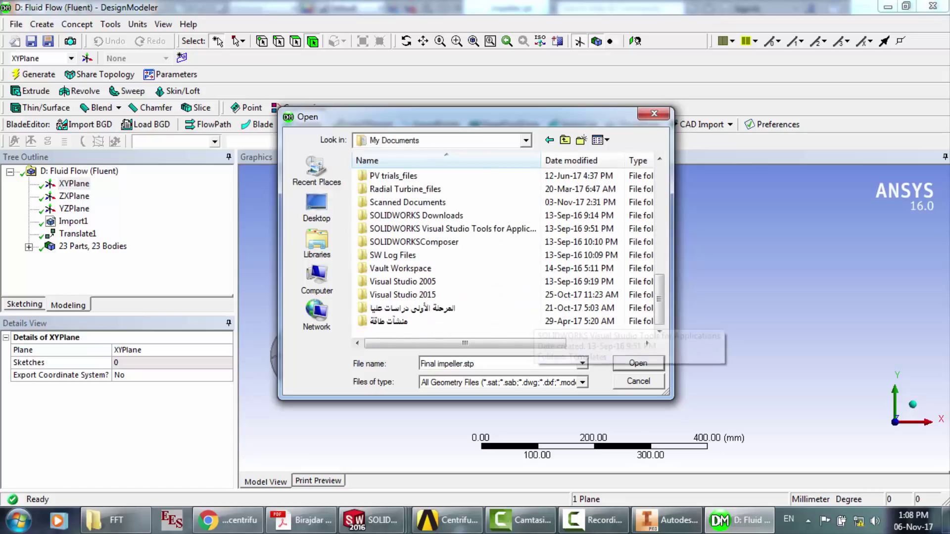
{"action": "double_click", "coordinate": [413, 308]}
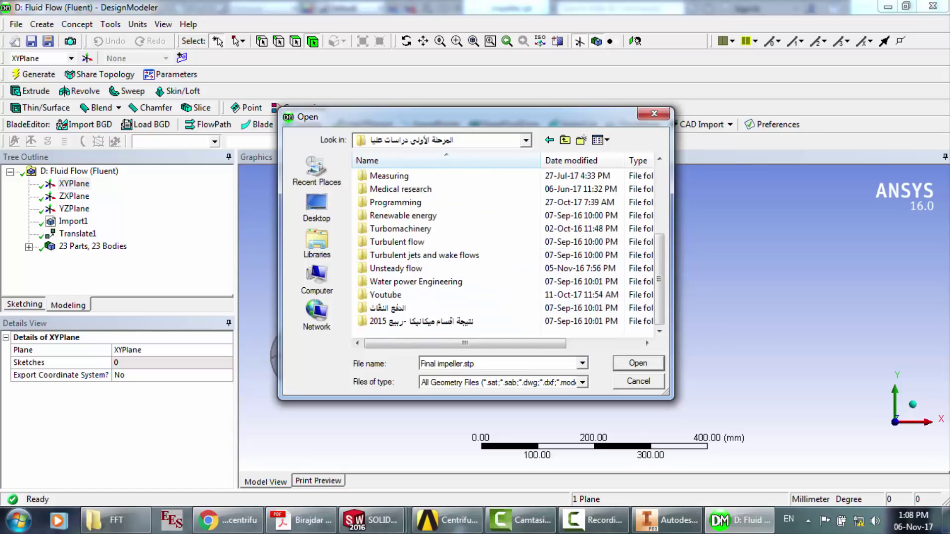
{"action": "double_click", "coordinate": [386, 294]}
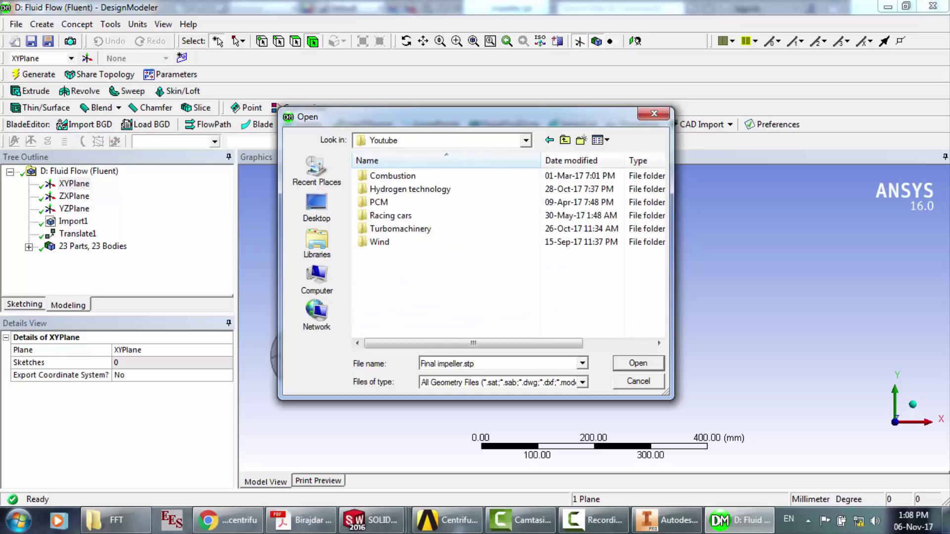
{"action": "double_click", "coordinate": [396, 229]}
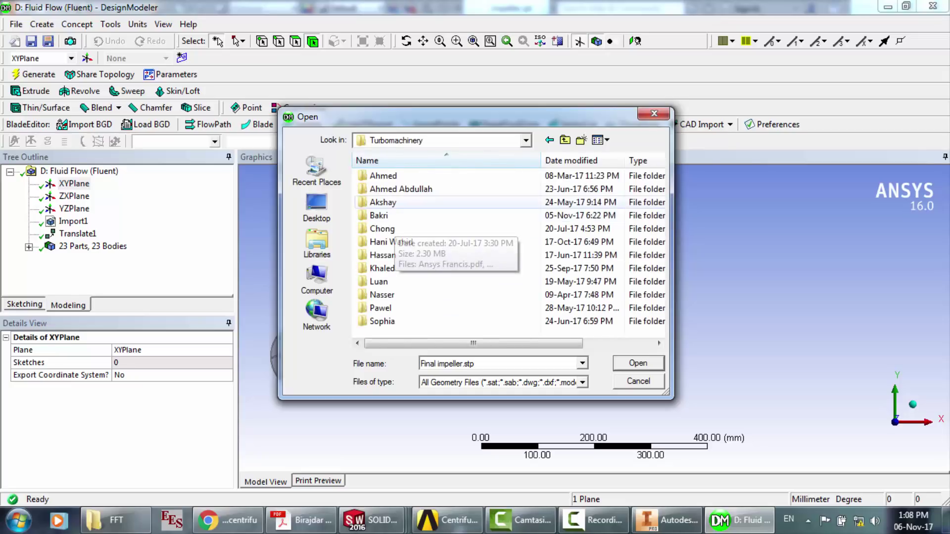
{"action": "double_click", "coordinate": [379, 215]}
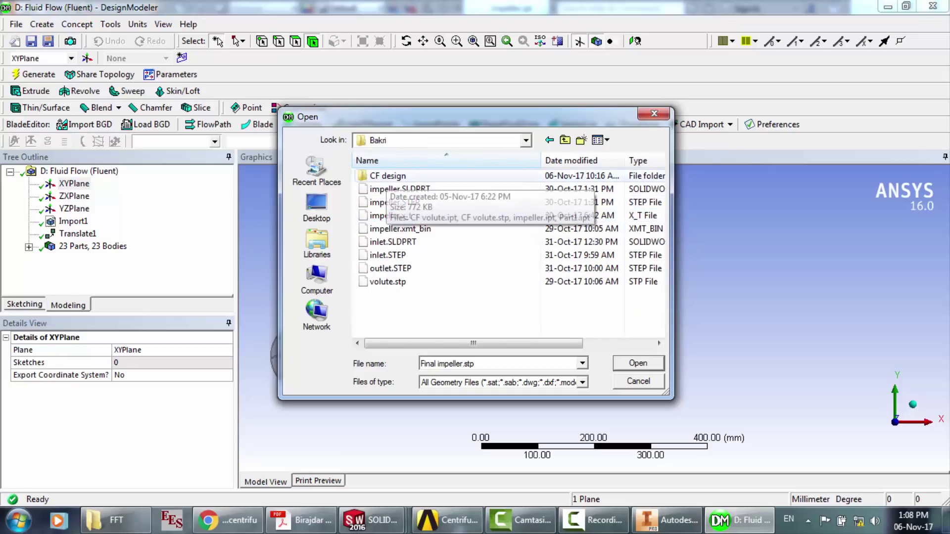
{"action": "double_click", "coordinate": [387, 176]}
{"action": "left_click", "coordinate": [393, 189]}
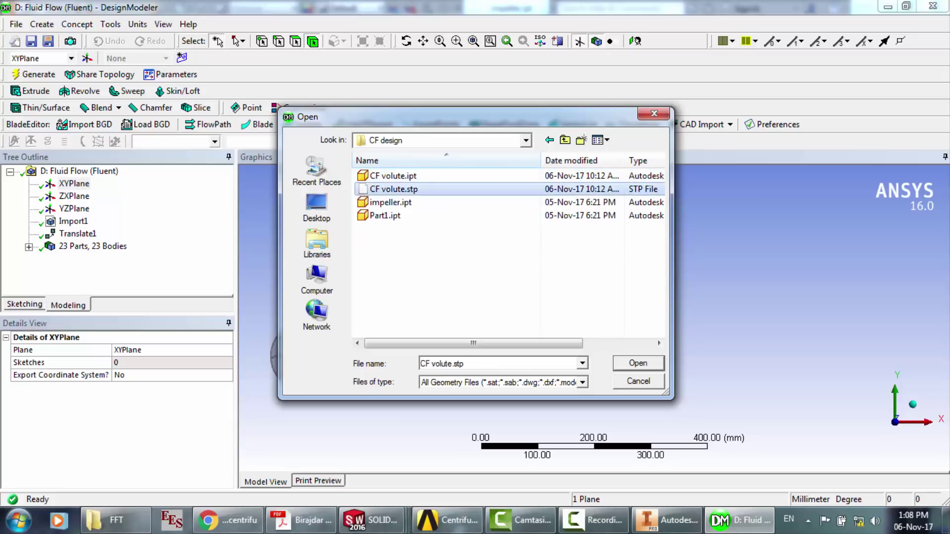
{"action": "key", "text": "Return"}
- Set the volute import's operation to Add Material, include line bodies and generate it
{"action": "double_click", "coordinate": [143, 388]}
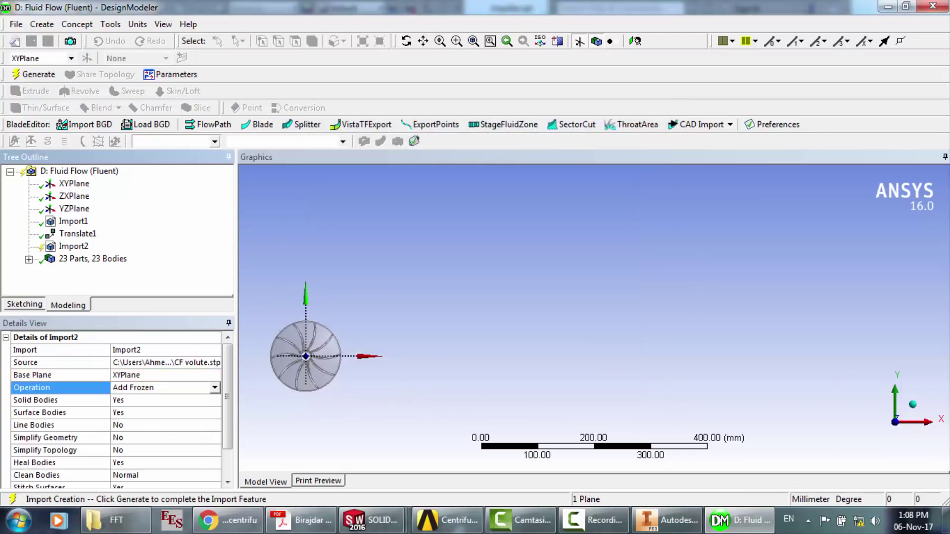
{"action": "double_click", "coordinate": [143, 425]}
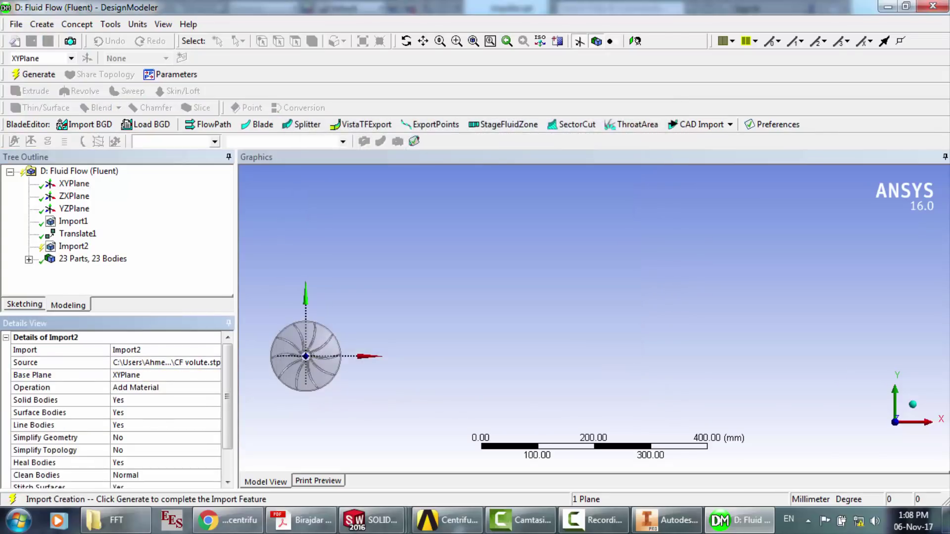
{"action": "left_click", "coordinate": [33, 75]}
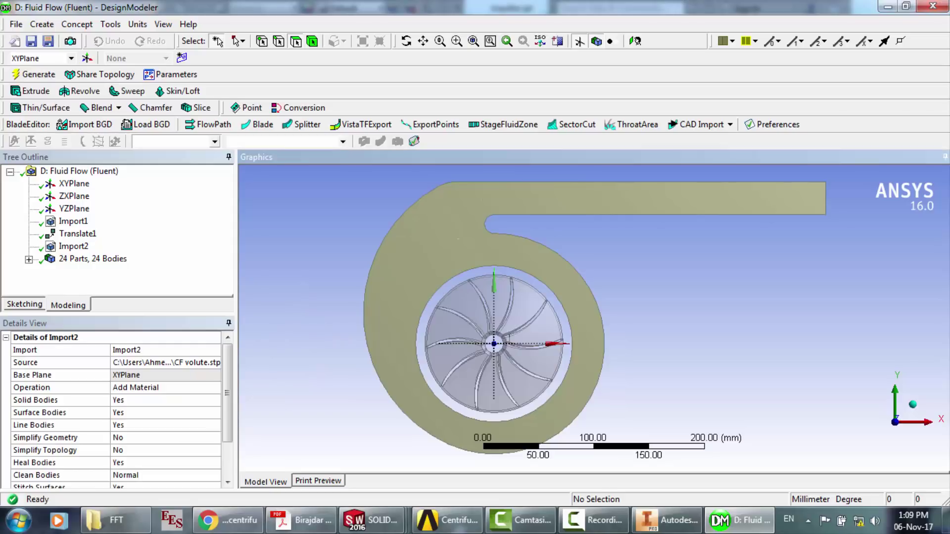
- Examine the radial gap between the impeller and the imported volute by inspecting their faces up close
{"action": "scroll", "coordinate": [538, 332], "scroll_direction": "up", "scroll_amount": 3}
{"action": "scroll", "coordinate": [599, 321], "scroll_direction": "up", "scroll_amount": 1}
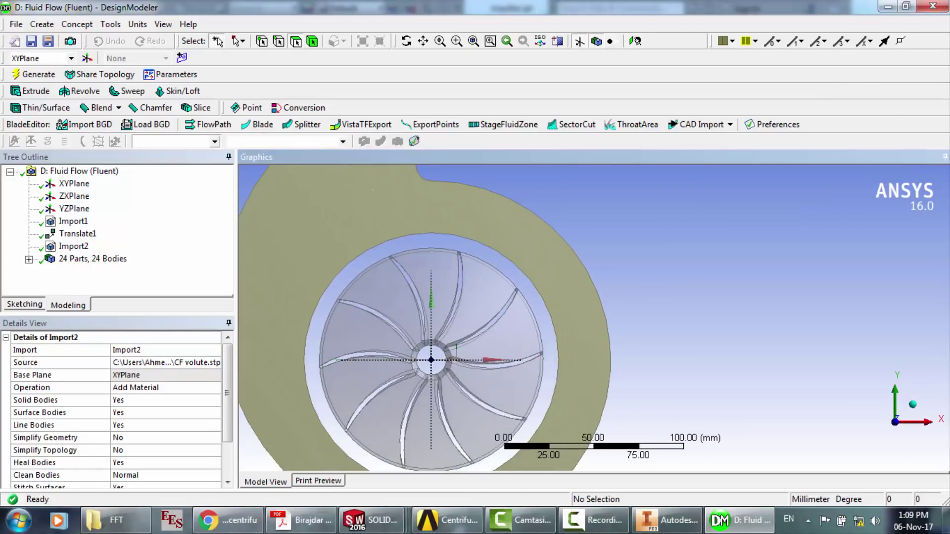
{"action": "scroll", "coordinate": [592, 319], "scroll_direction": "up", "scroll_amount": 2}
{"action": "left_click", "coordinate": [388, 189]}
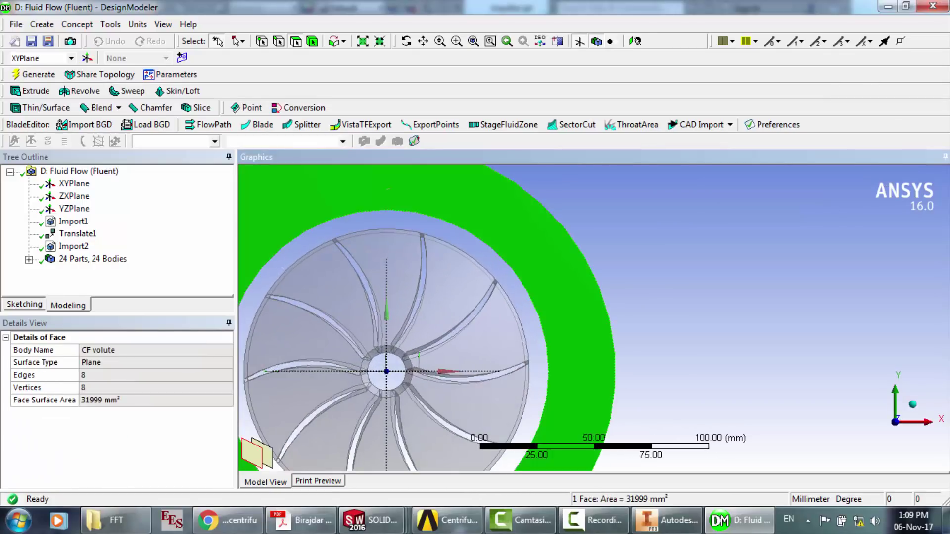
{"action": "key", "text": "Escape"}
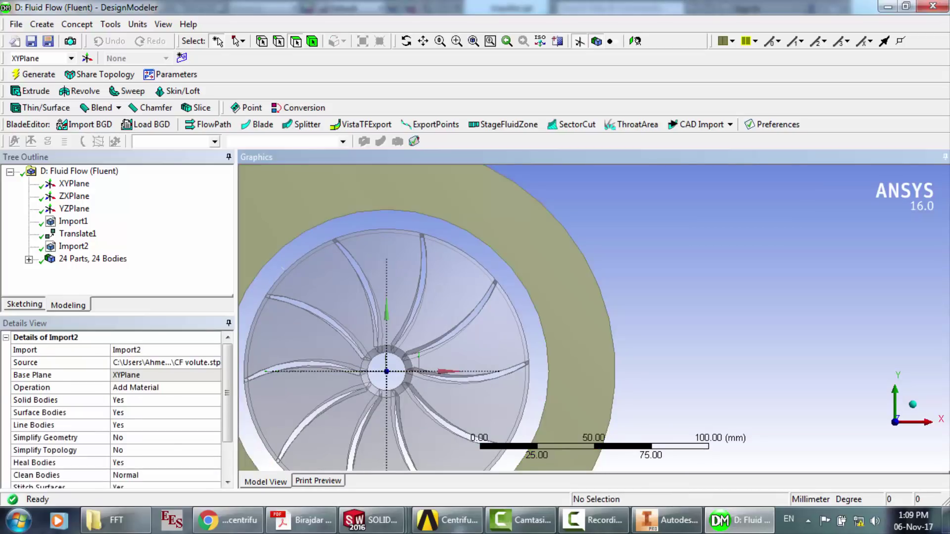
{"action": "left_click", "coordinate": [484, 341]}
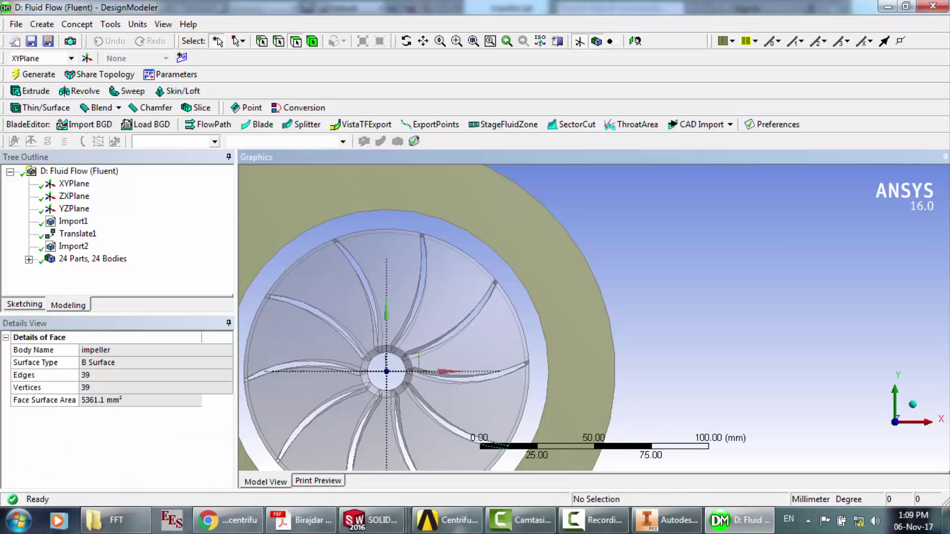
{"action": "key", "text": "Escape"}
{"action": "scroll", "coordinate": [594, 316], "scroll_direction": "down", "scroll_amount": 3}
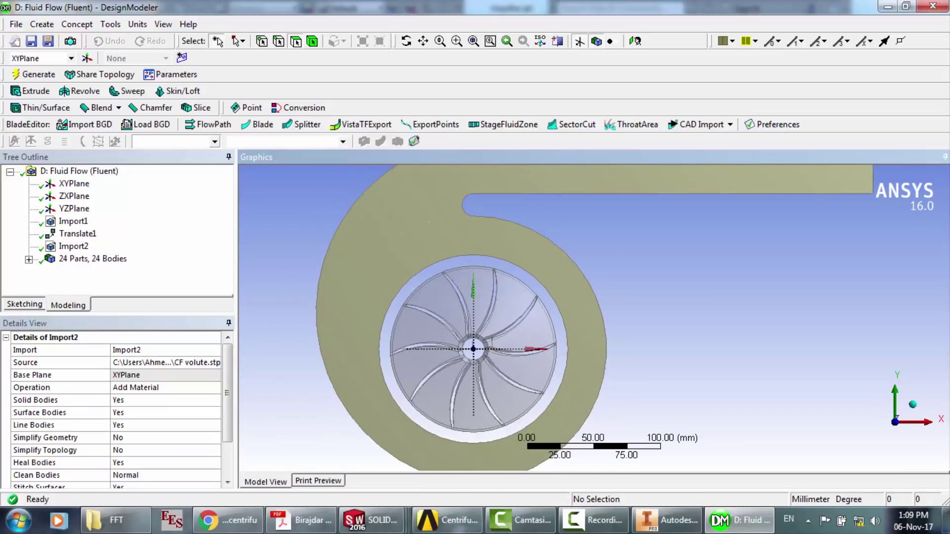
{"action": "left_click", "coordinate": [593, 520]}
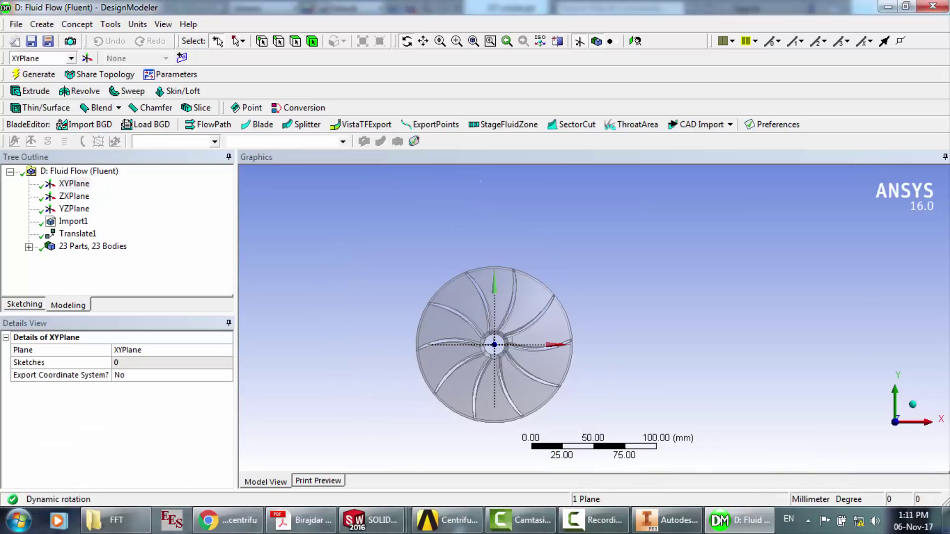
- Import the updated CF volute.stp on the XY plane with line bodies included and the operation set to Add Material, and generate it
{"action": "left_click", "coordinate": [16, 24]}
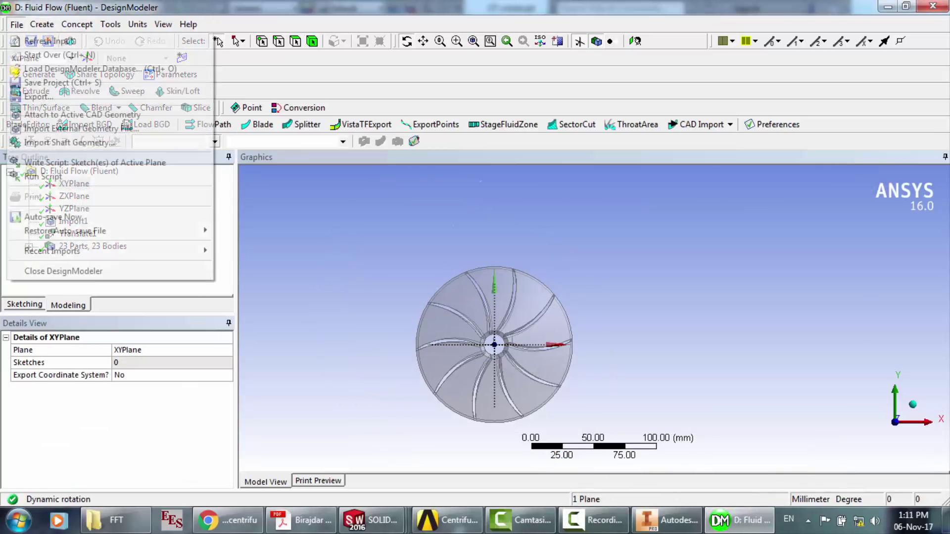
{"action": "left_click", "coordinate": [81, 128]}
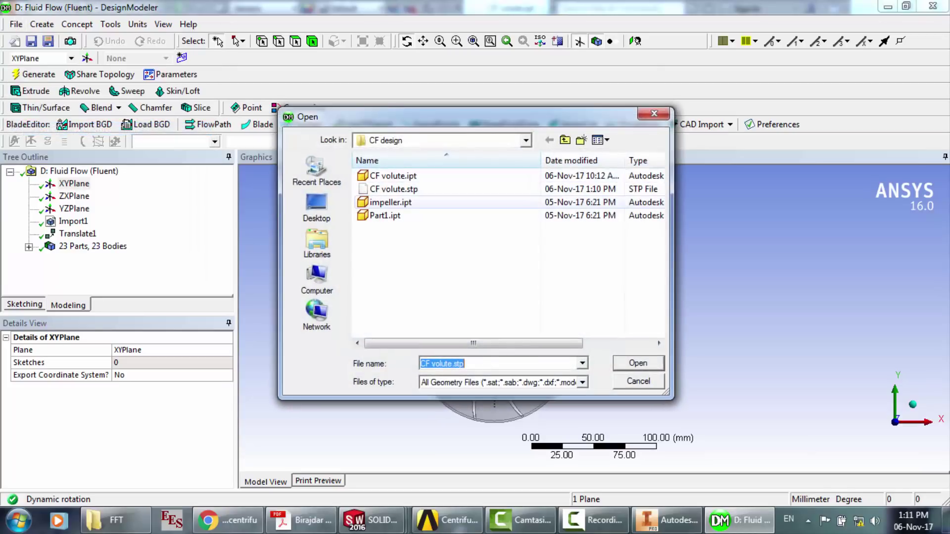
{"action": "left_click", "coordinate": [394, 190]}
{"action": "key", "text": "Return"}
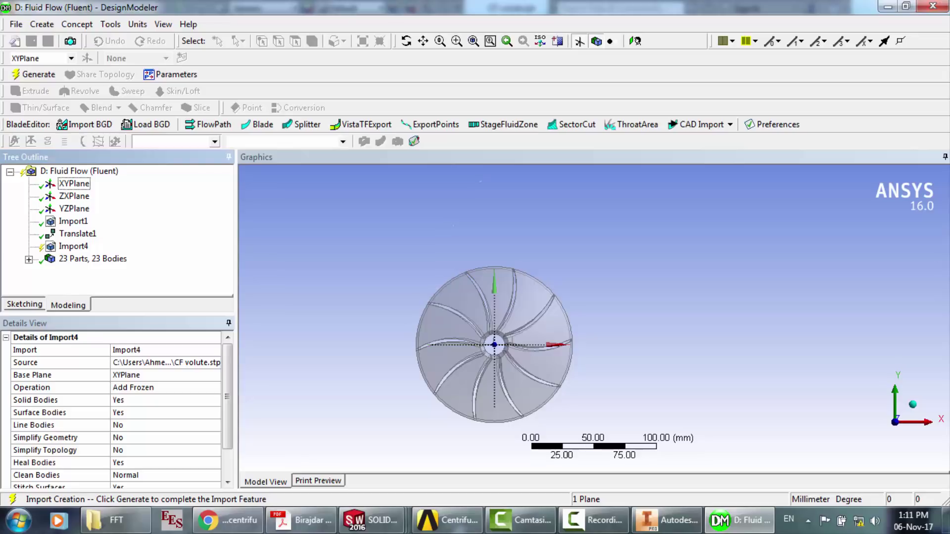
{"action": "double_click", "coordinate": [118, 425]}
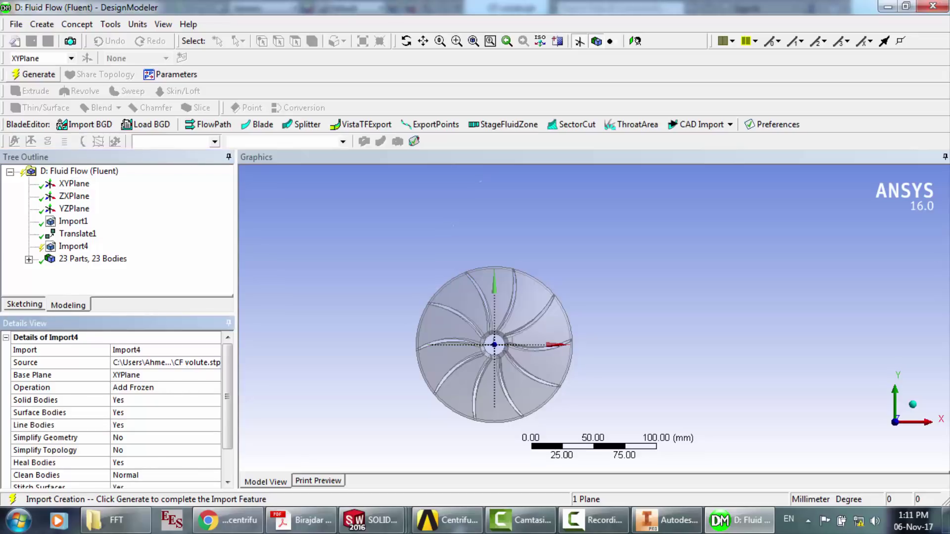
{"action": "double_click", "coordinate": [118, 387]}
{"action": "left_click", "coordinate": [34, 75]}
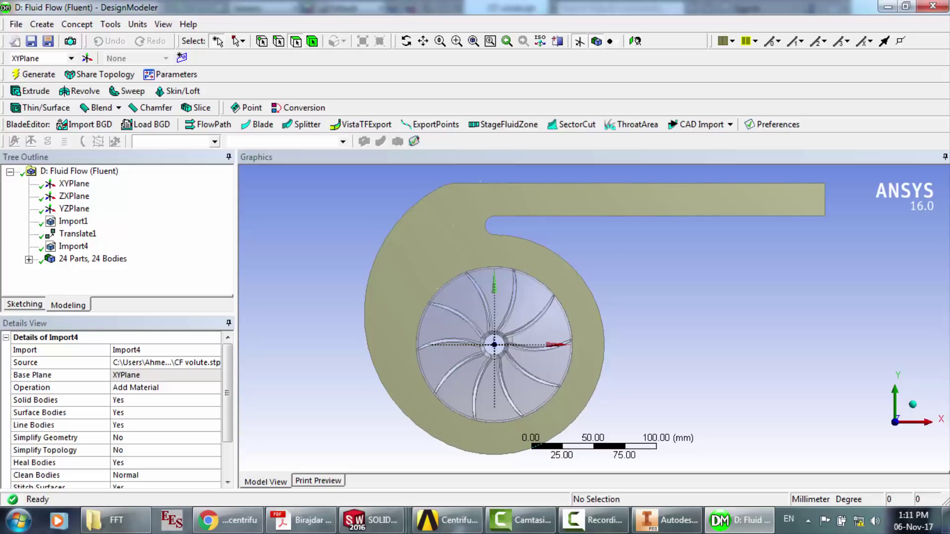
- Examine the axial offset between the impeller and the volute from the side, highlighting each import in turn
{"action": "left_click", "coordinate": [406, 41]}
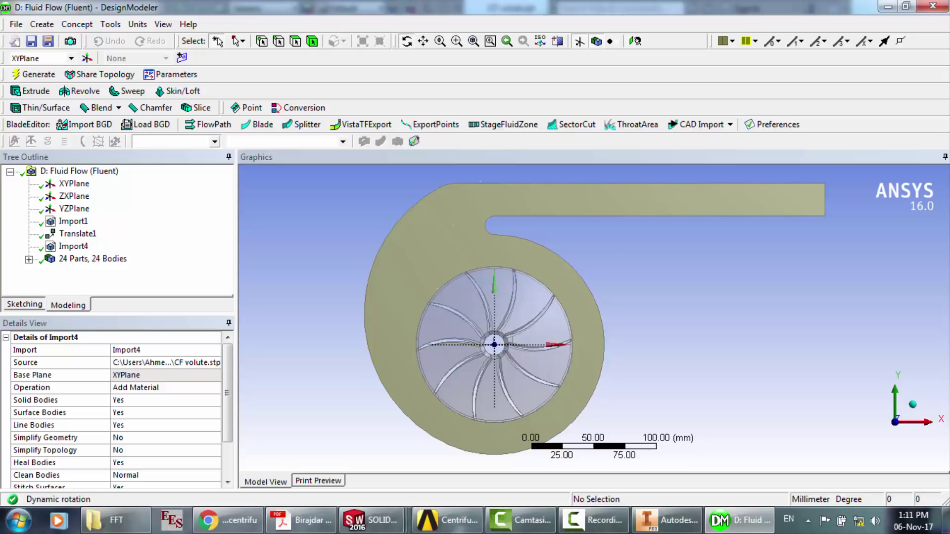
{"action": "left_click_drag", "start_coordinate": [495, 316], "coordinate": [438, 325]}
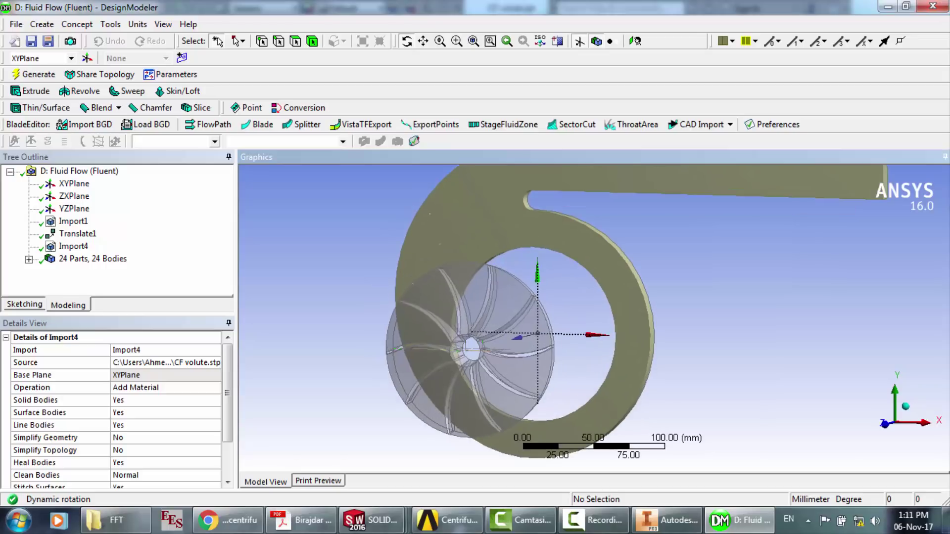
{"action": "left_click", "coordinate": [74, 246]}
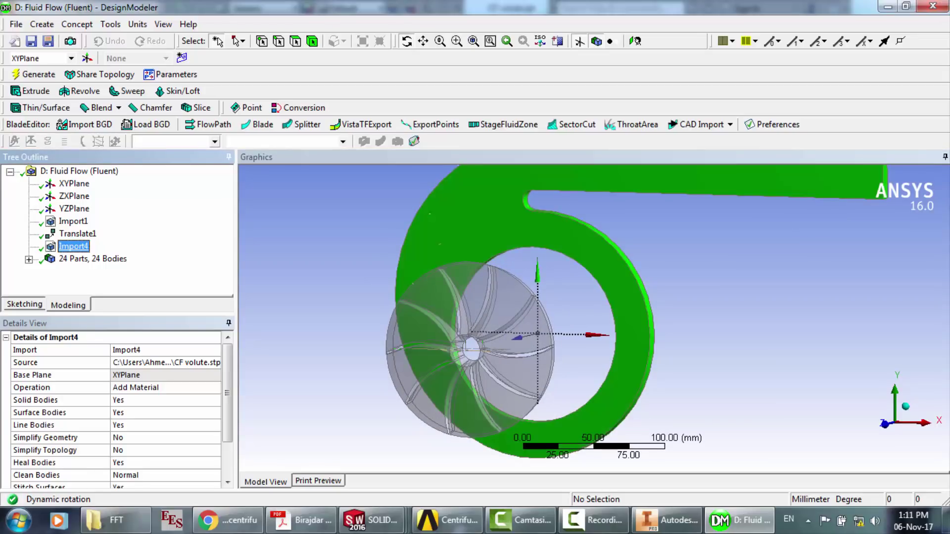
{"action": "left_click", "coordinate": [74, 222]}
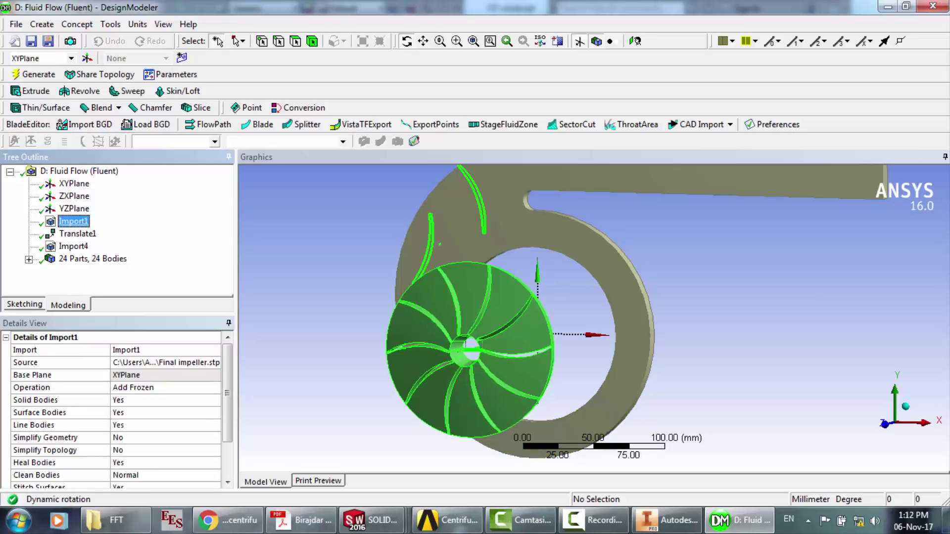
{"action": "left_click", "coordinate": [74, 247]}
{"action": "left_click_drag", "start_coordinate": [460, 322], "coordinate": [457, 322]}
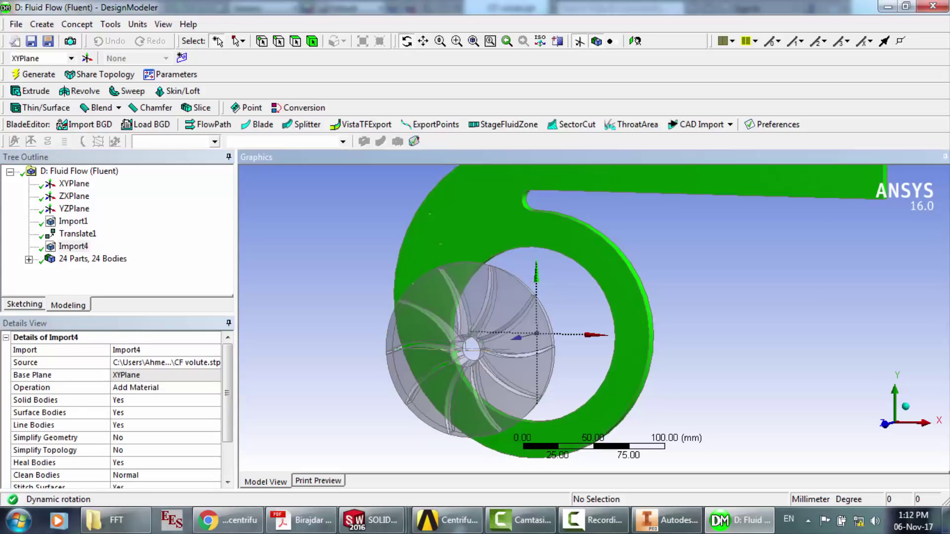
{"action": "middle_click_drag", "start_coordinate": [457, 322], "coordinate": [356, 324]}
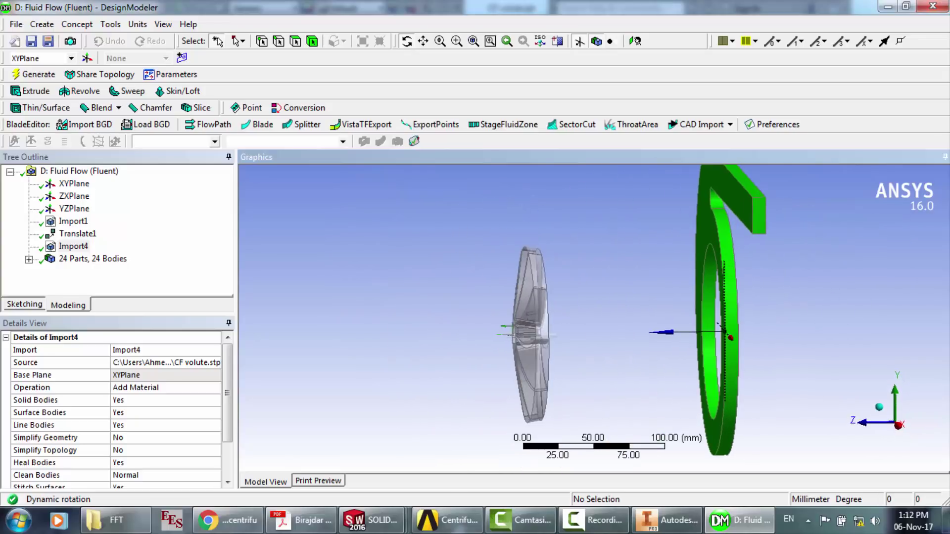
{"action": "scroll", "coordinate": [593, 319], "scroll_direction": "down", "scroll_amount": 5}
{"action": "scroll", "coordinate": [594, 319], "scroll_direction": "up", "scroll_amount": 5}
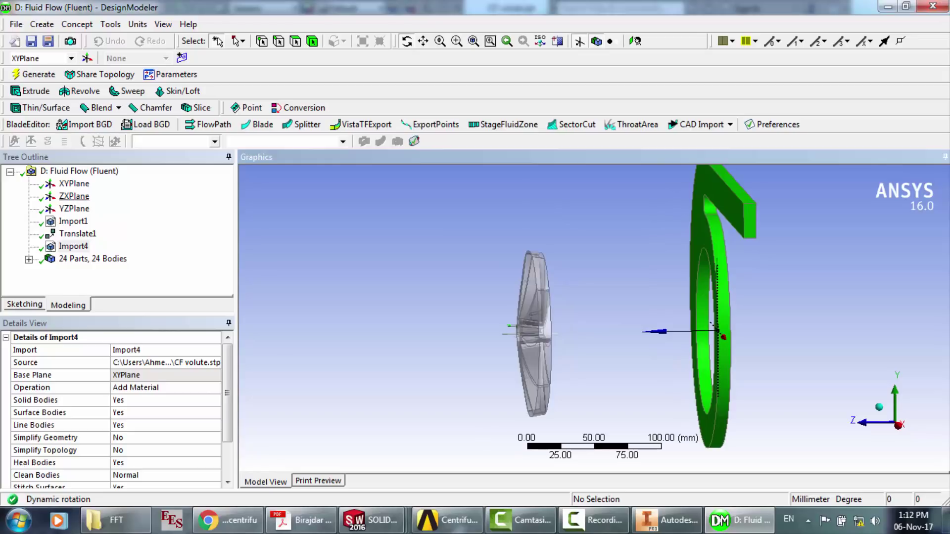
- Create a new plane based on the YZPlane and generate it
{"action": "left_click", "coordinate": [74, 208]}
{"action": "left_click", "coordinate": [87, 58]}
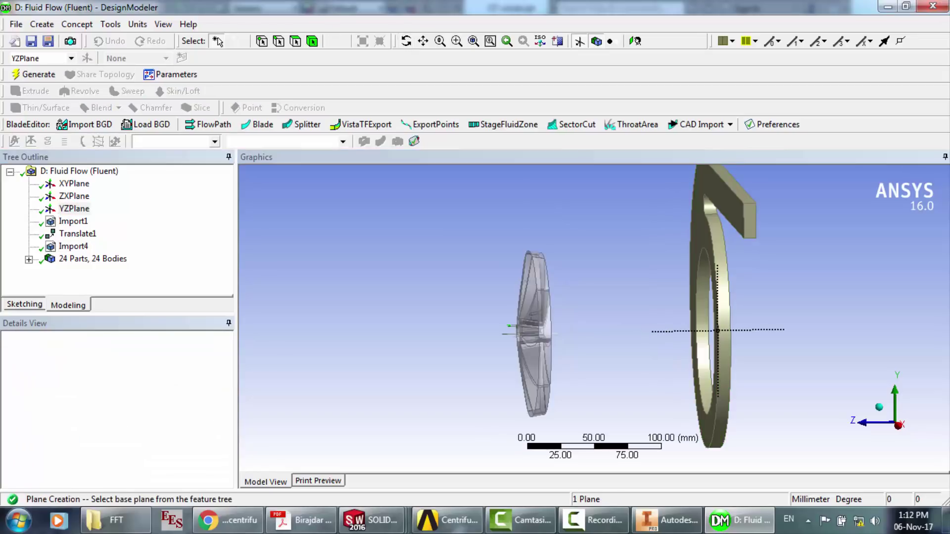
{"action": "left_click", "coordinate": [34, 74]}
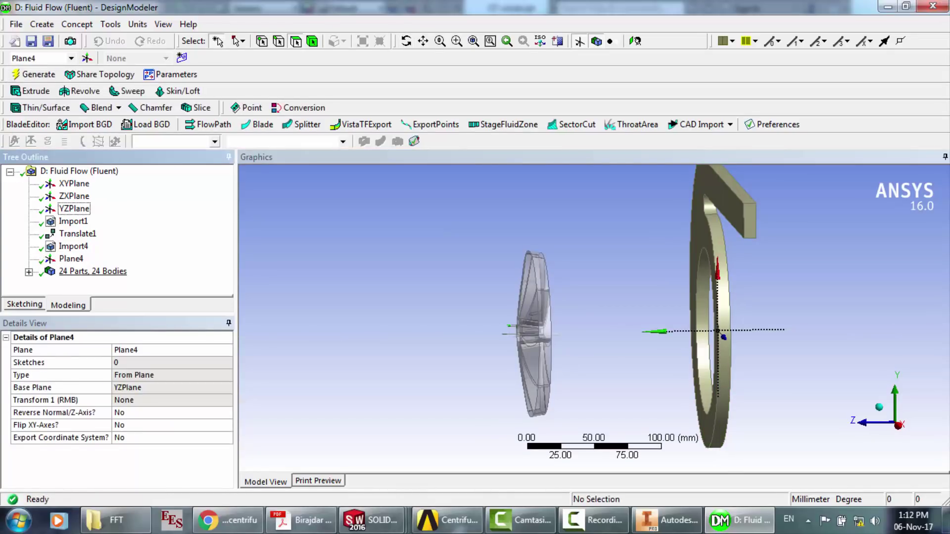
- Insert a sketch projection on the new plane and apply the impeller's outer edge on the volute-facing side as its geometry
{"action": "left_click", "coordinate": [72, 258]}
{"action": "right_click", "coordinate": [72, 258]}
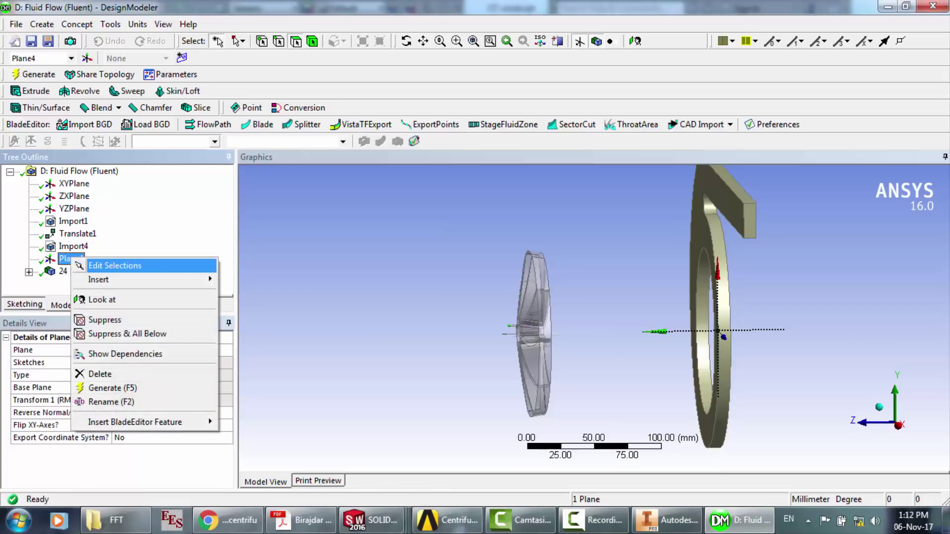
{"action": "mouse_move", "coordinate": [99, 280]}
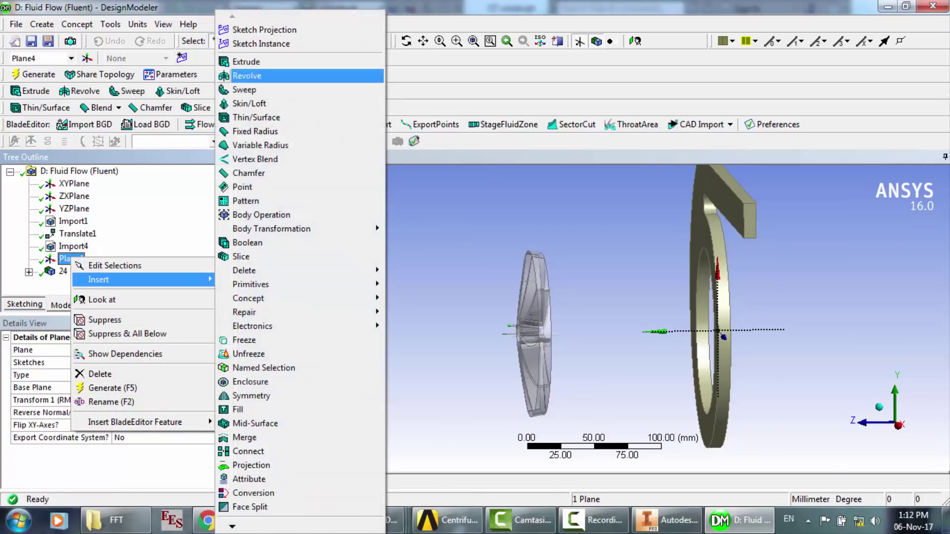
{"action": "left_click", "coordinate": [264, 30]}
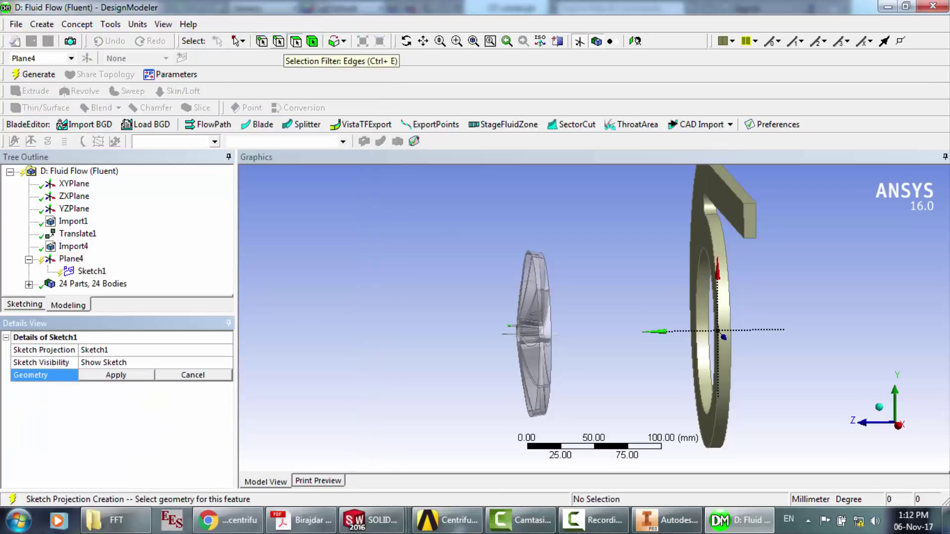
{"action": "left_click", "coordinate": [551, 317]}
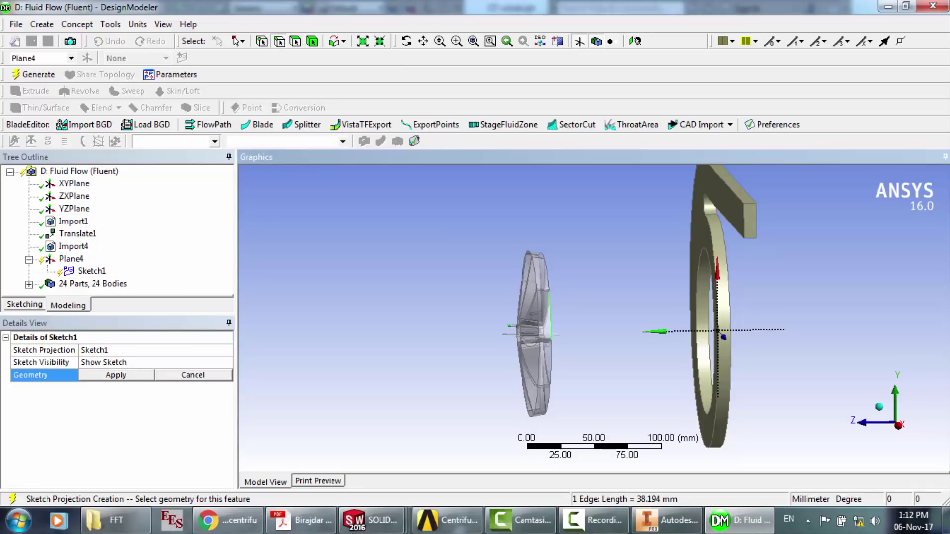
{"action": "left_click", "coordinate": [116, 376]}
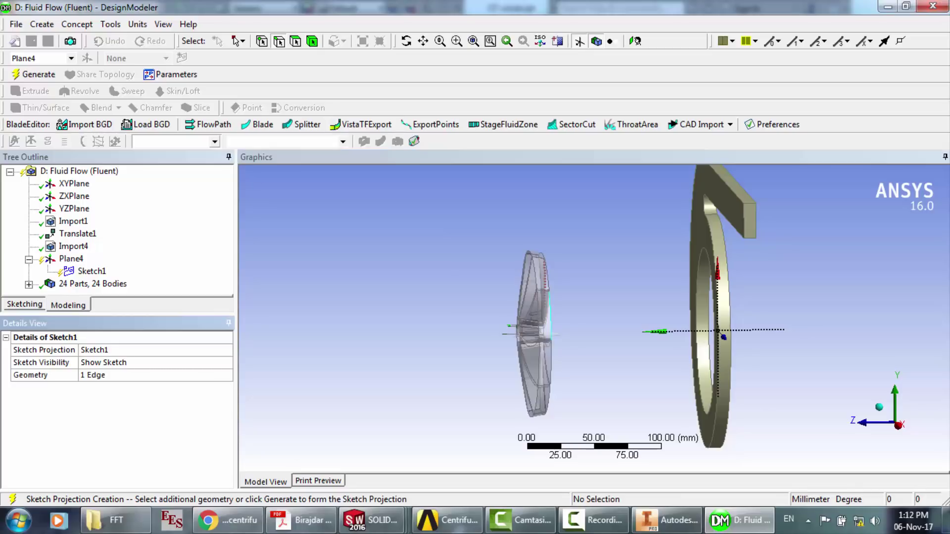
- Add the impeller's second, inner edge to the sketch projection's geometry and generate the projection
{"action": "scroll", "coordinate": [593, 319], "scroll_direction": "up", "scroll_amount": 3}
{"action": "scroll", "coordinate": [594, 317], "scroll_direction": "up", "scroll_amount": 4}
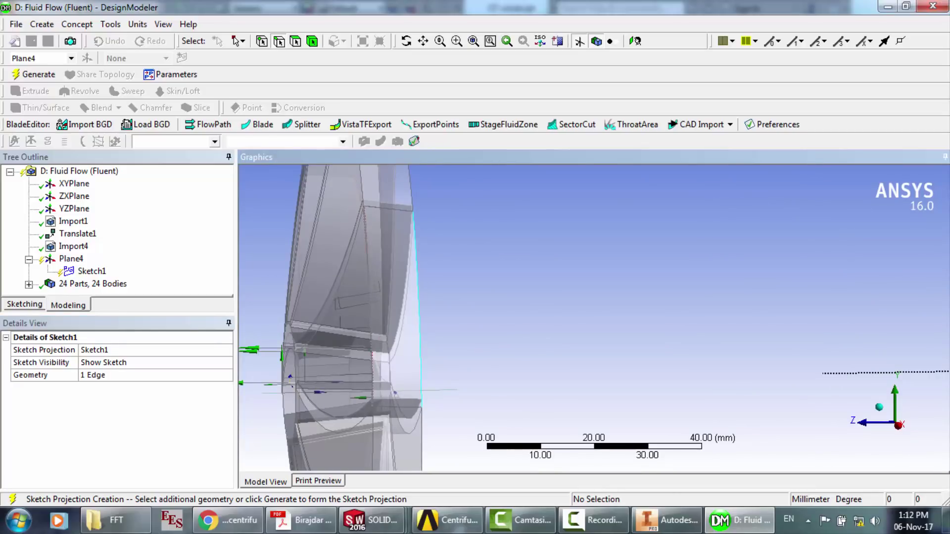
{"action": "left_click", "coordinate": [370, 313]}
{"action": "left_click", "coordinate": [94, 350]}
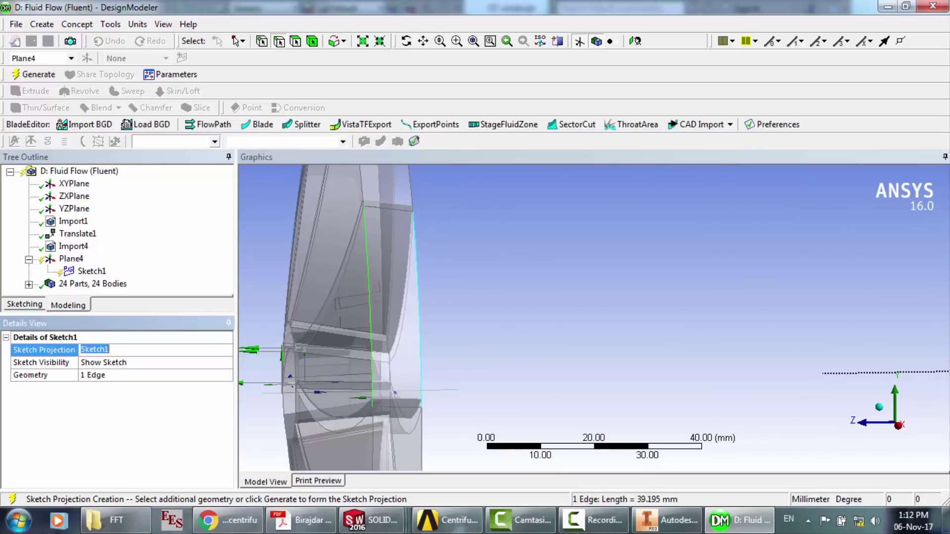
{"action": "left_click", "coordinate": [101, 375]}
{"action": "left_click", "coordinate": [116, 375]}
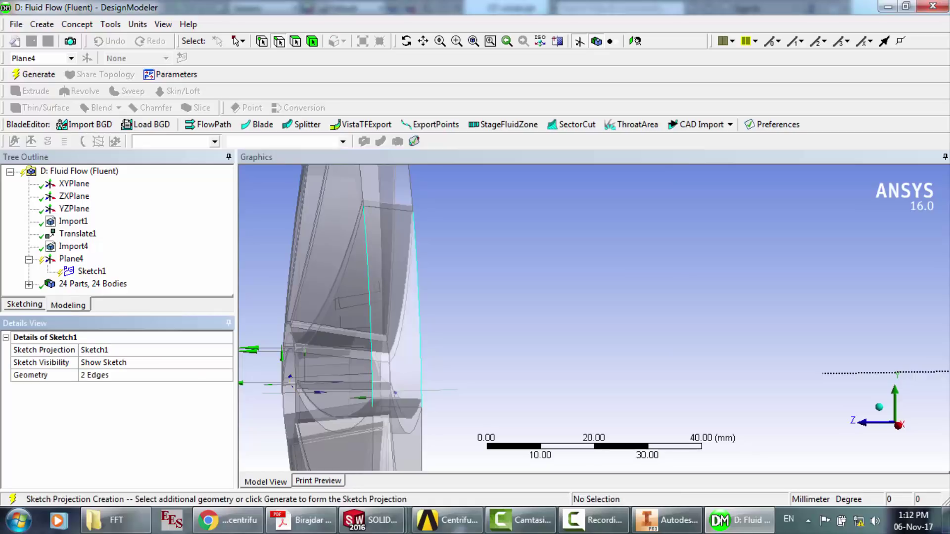
{"action": "left_click", "coordinate": [35, 74]}
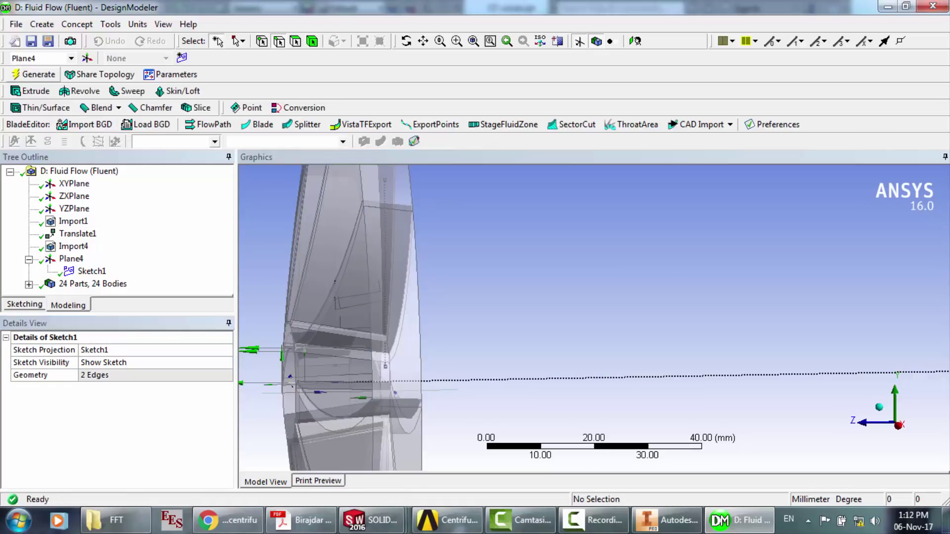
- Add a second sketch to the YZ-based plane and open it for sketching in a view along the X axis
{"action": "scroll", "coordinate": [595, 318], "scroll_direction": "down", "scroll_amount": 4}
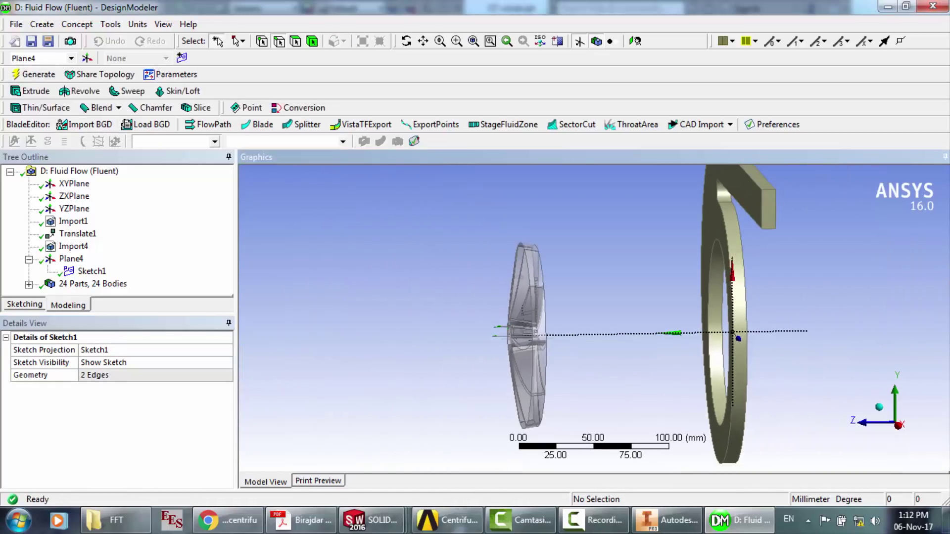
{"action": "scroll", "coordinate": [599, 319], "scroll_direction": "down", "scroll_amount": 2}
{"action": "scroll", "coordinate": [591, 319], "scroll_direction": "up", "scroll_amount": 2}
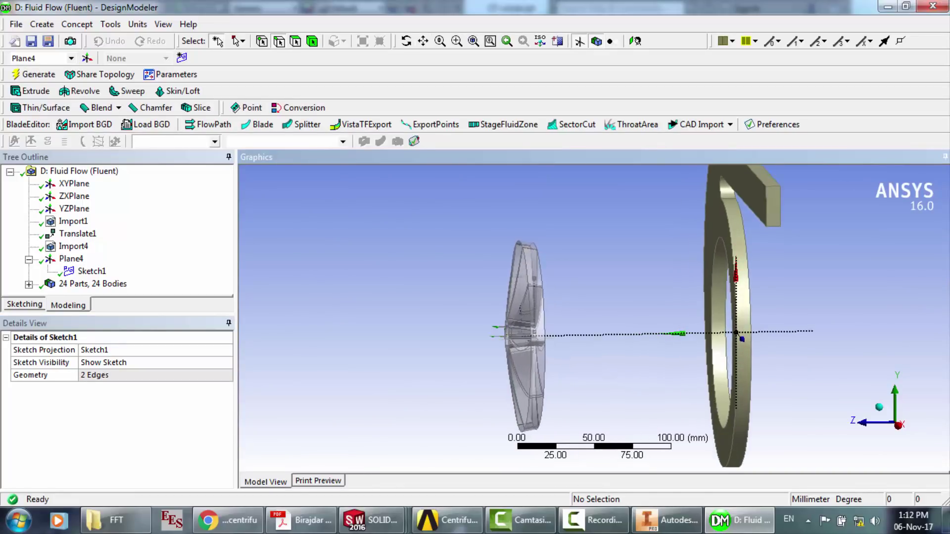
{"action": "left_click", "coordinate": [897, 426]}
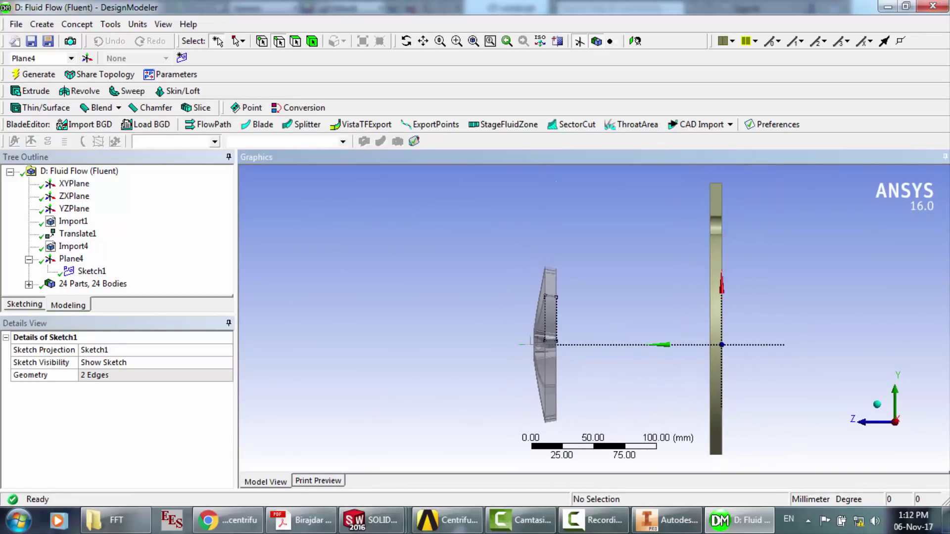
{"action": "scroll", "coordinate": [591, 318], "scroll_direction": "up", "scroll_amount": 3}
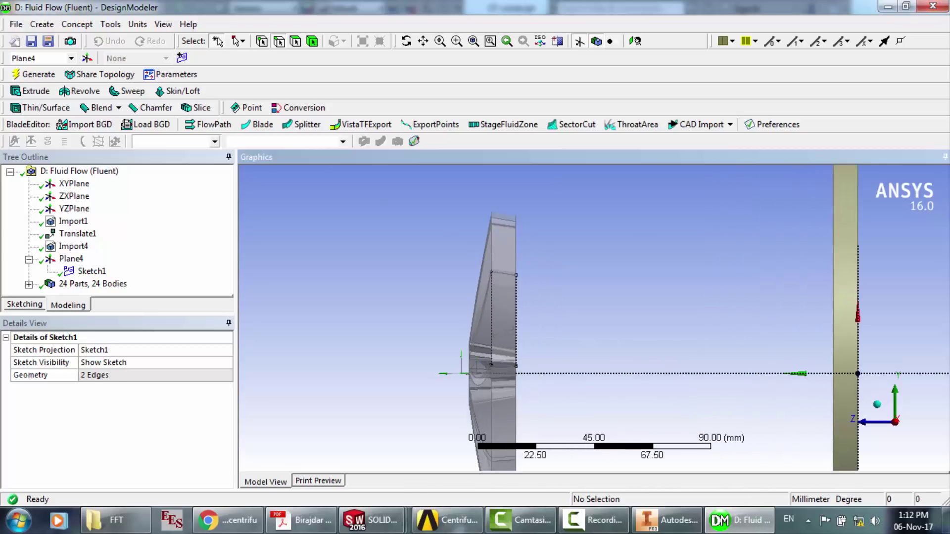
{"action": "left_click", "coordinate": [71, 259]}
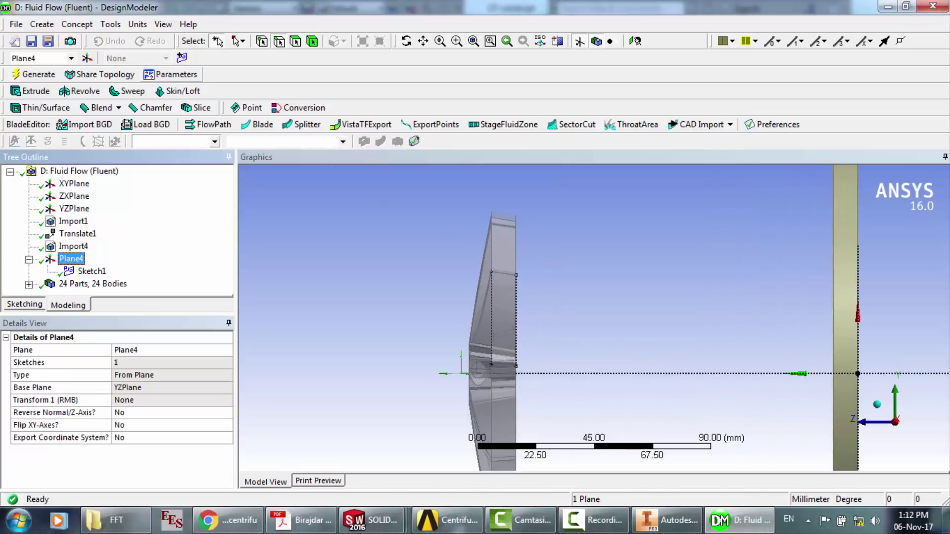
{"action": "left_click", "coordinate": [182, 58]}
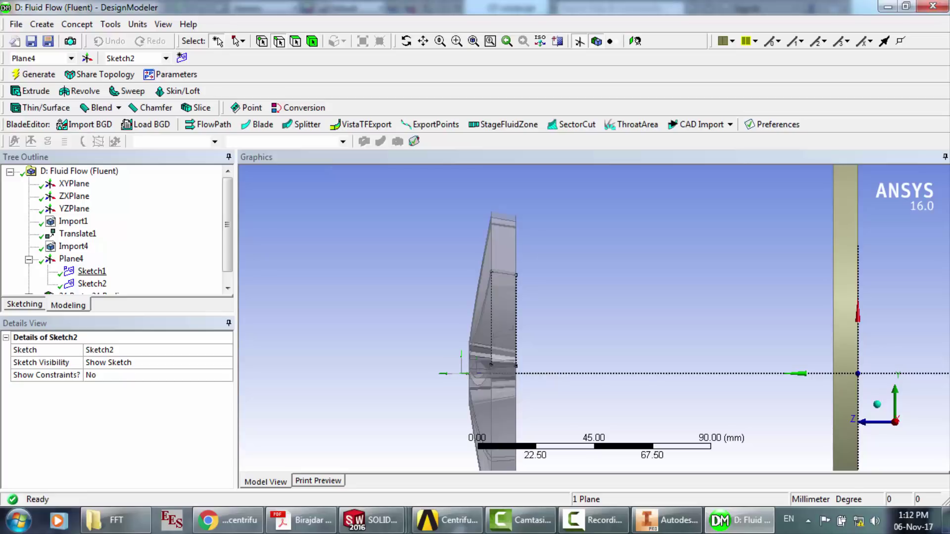
{"action": "left_click", "coordinate": [92, 272]}
{"action": "left_click", "coordinate": [92, 284]}
{"action": "left_click", "coordinate": [24, 304]}
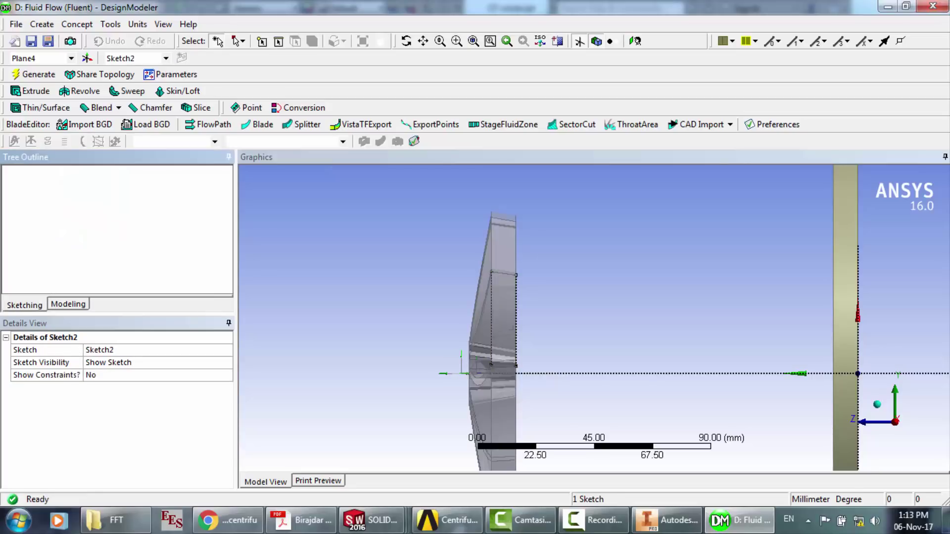
- Look through the available sketch constraints down to the Auto Constraints settings for global and cursor snapping
{"action": "left_click", "coordinate": [117, 272]}
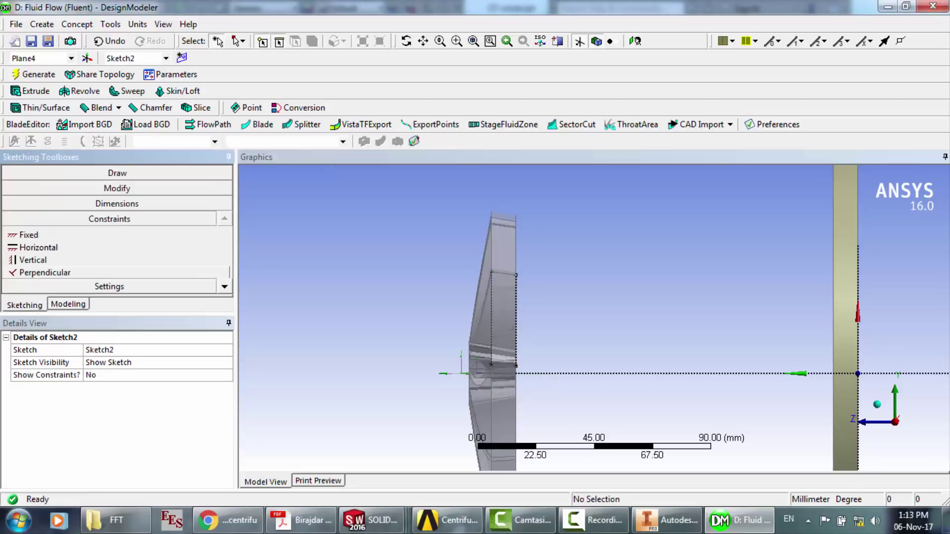
{"action": "left_click", "coordinate": [225, 287]}
{"action": "left_click", "coordinate": [224, 287]}
{"action": "left_click", "coordinate": [224, 286]}
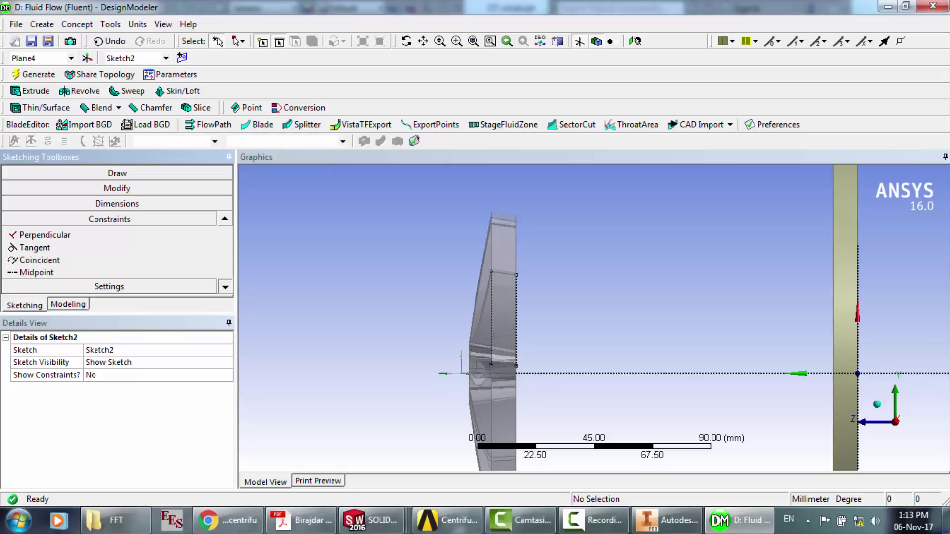
{"action": "left_click", "coordinate": [225, 287]}
{"action": "left_click", "coordinate": [224, 286]}
{"action": "left_click", "coordinate": [225, 286]}
{"action": "left_click", "coordinate": [225, 287]}
{"action": "left_click", "coordinate": [224, 287]}
{"action": "left_click", "coordinate": [225, 286]}
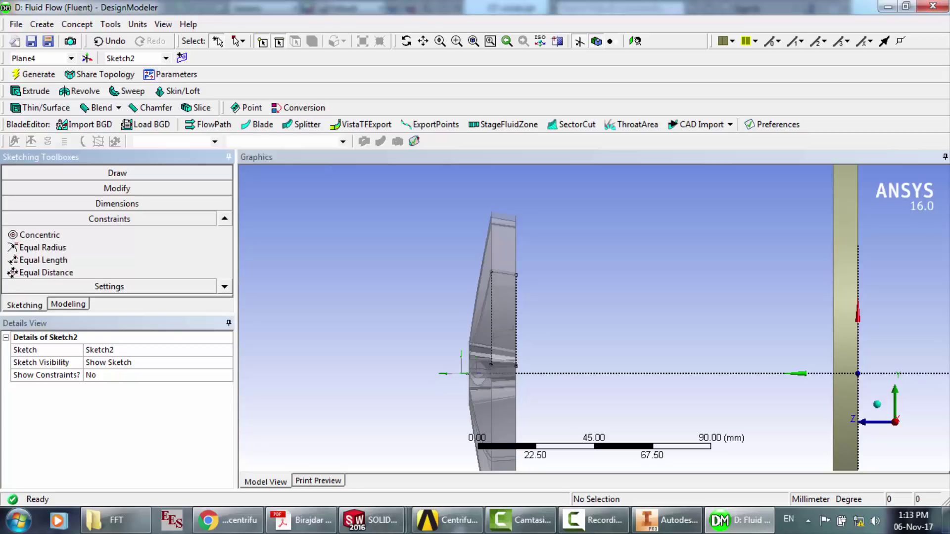
{"action": "left_click", "coordinate": [225, 286]}
{"action": "left_click", "coordinate": [51, 273]}
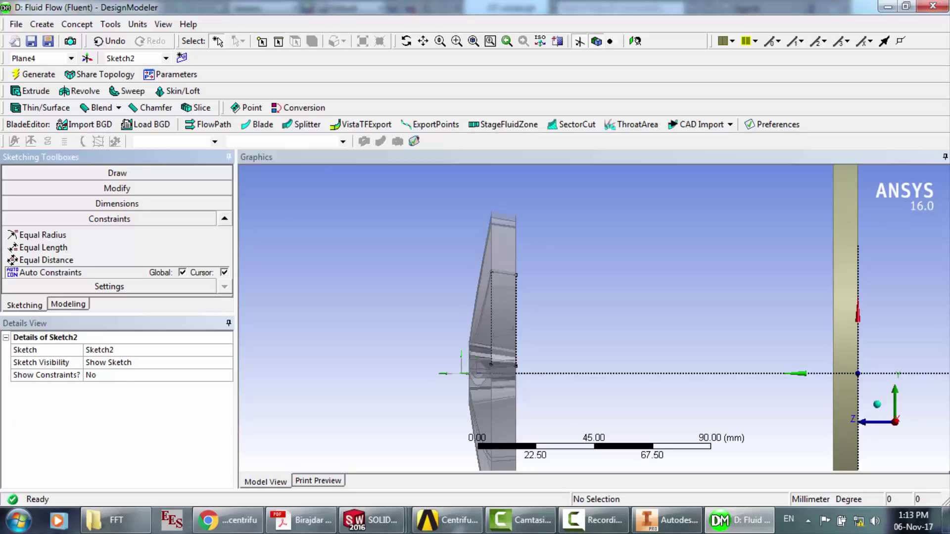
- Draw a line about 132 mm long along the axis from the impeller's projected outer edge to the plane's origin at the volute
{"action": "left_click", "coordinate": [118, 172]}
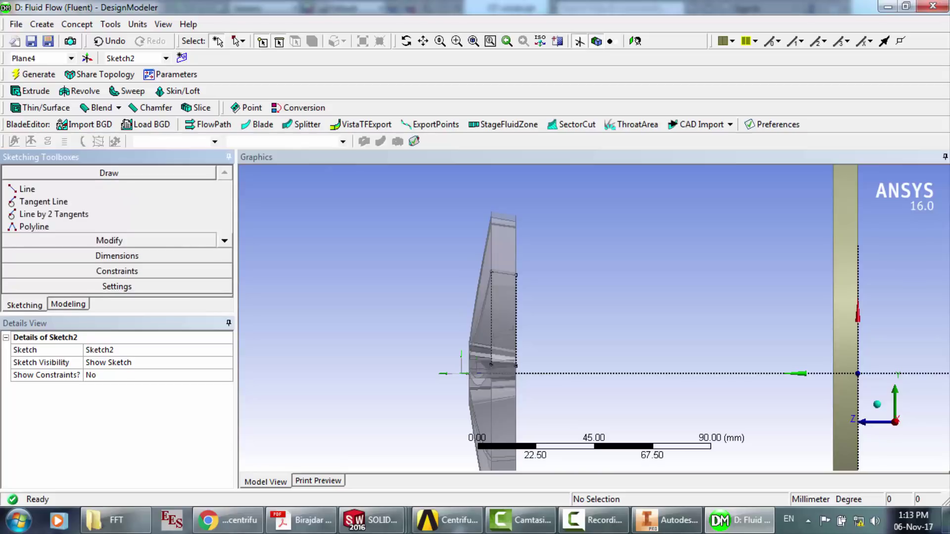
{"action": "left_click", "coordinate": [27, 188]}
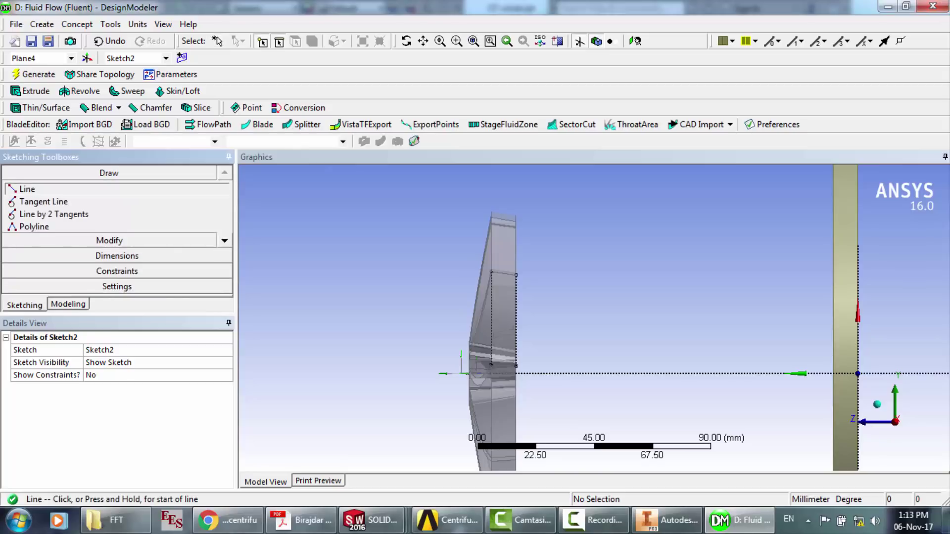
{"action": "left_click", "coordinate": [516, 364]}
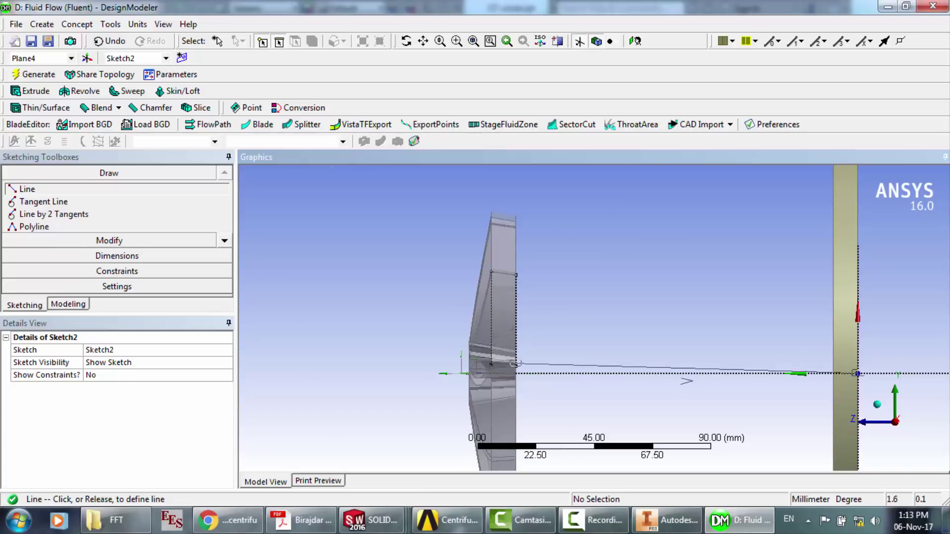
{"action": "left_click", "coordinate": [857, 373]}
- Dimension the line between the impeller and the volute and copy the dimension's value
{"action": "scroll", "coordinate": [669, 404], "scroll_direction": "down", "scroll_amount": 3}
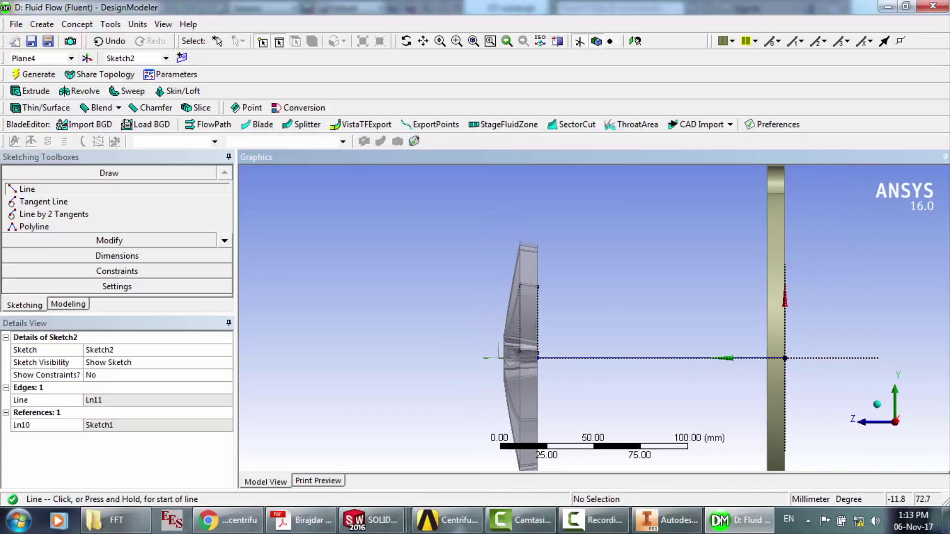
{"action": "scroll", "coordinate": [669, 404], "scroll_direction": "up", "scroll_amount": 6}
{"action": "scroll", "coordinate": [599, 320], "scroll_direction": "down", "scroll_amount": 1}
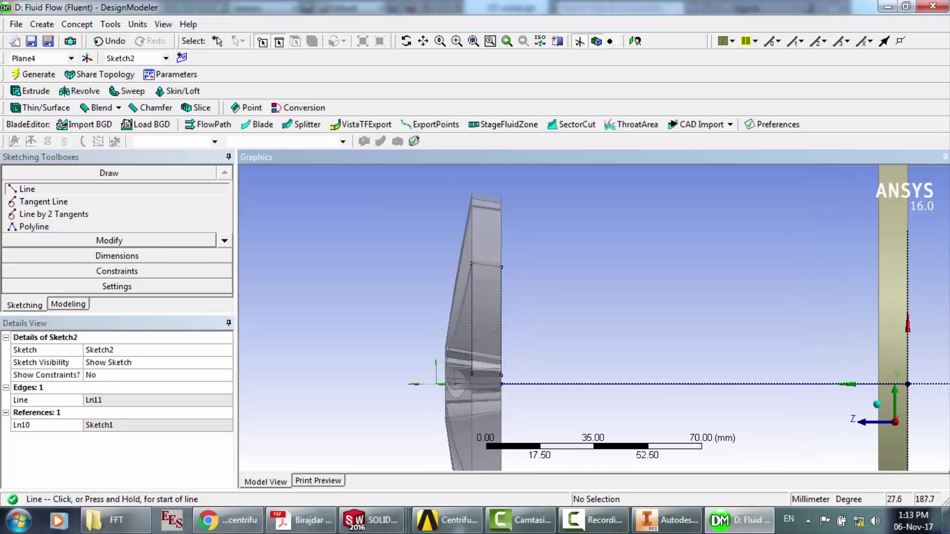
{"action": "left_click", "coordinate": [117, 256]}
{"action": "left_click", "coordinate": [643, 384]}
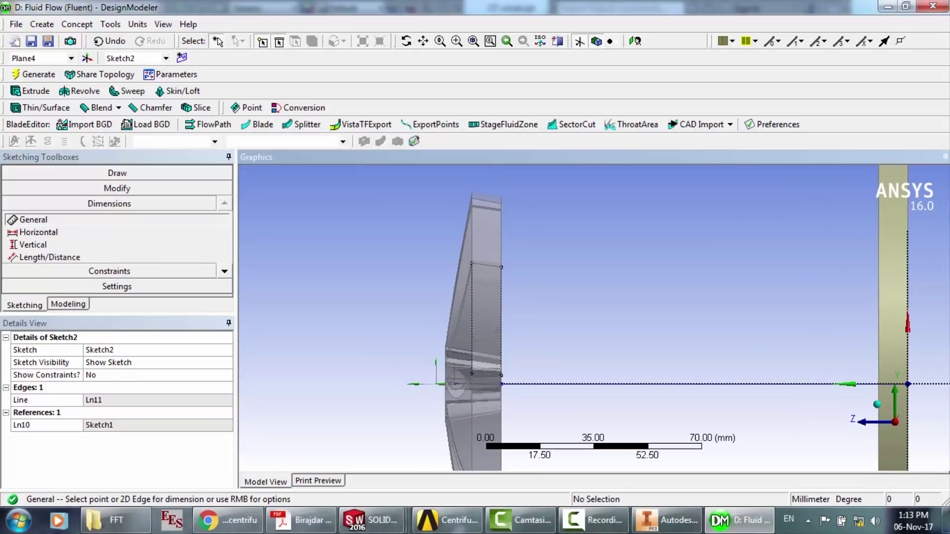
{"action": "left_click", "coordinate": [604, 307]}
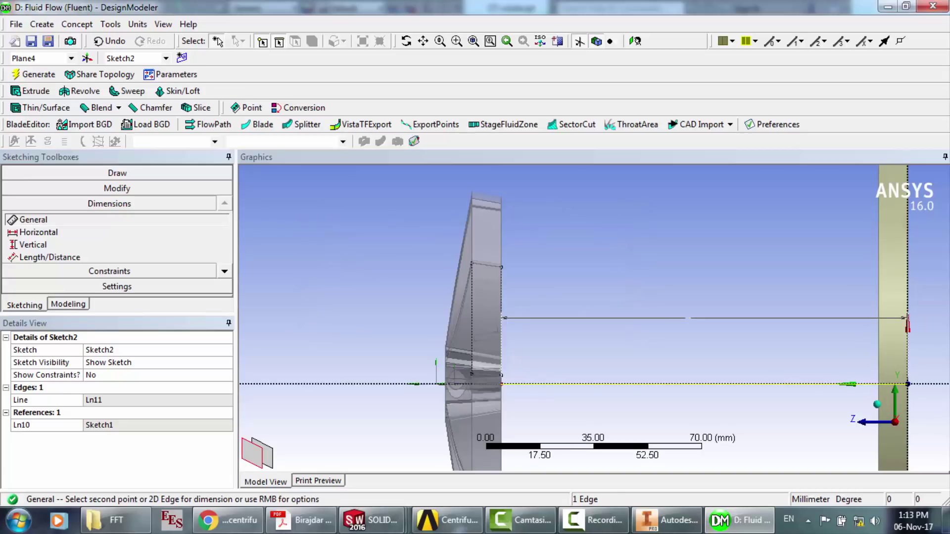
{"action": "left_click", "coordinate": [117, 400]}
{"action": "key", "text": "ctrl+c"}
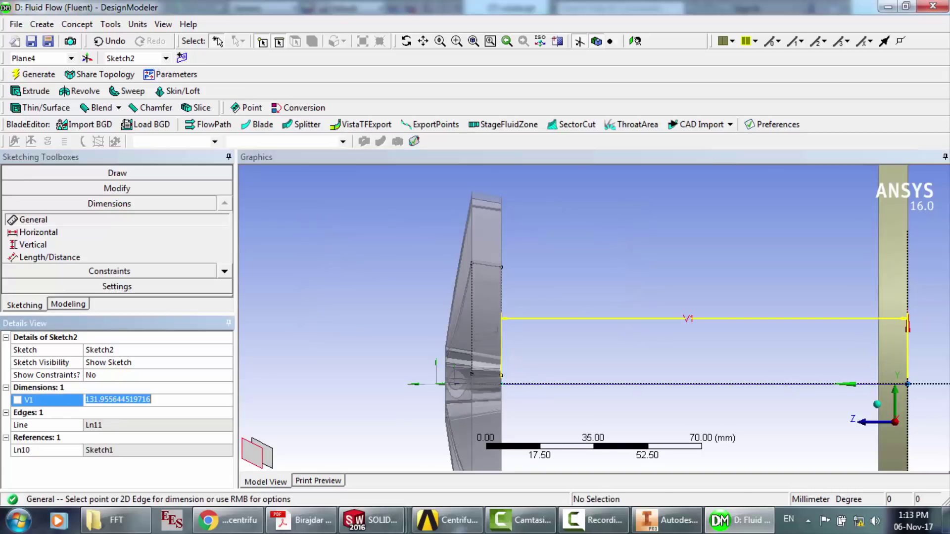
- Set the impeller's Translate1 Z offset to -131.96 mm using the copied length and regenerate the model
{"action": "left_click", "coordinate": [68, 305]}
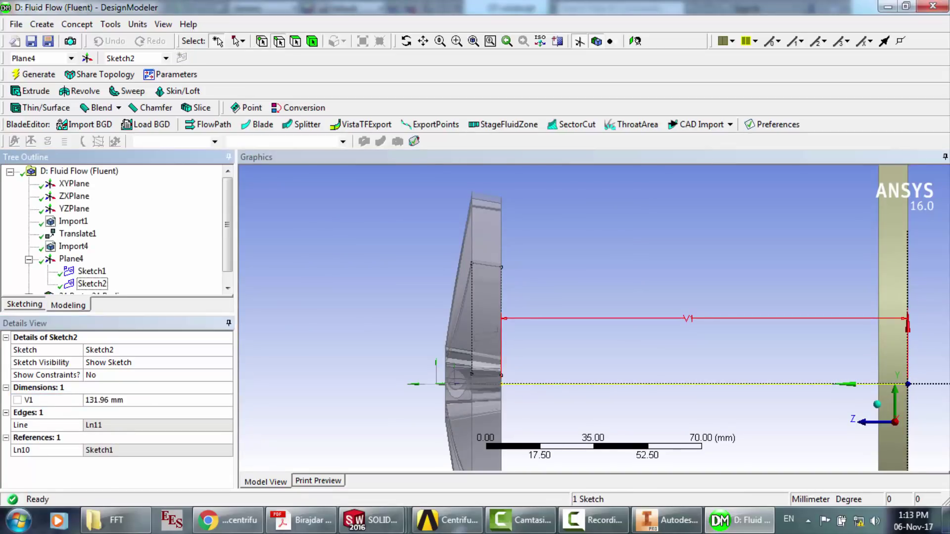
{"action": "left_click", "coordinate": [78, 234]}
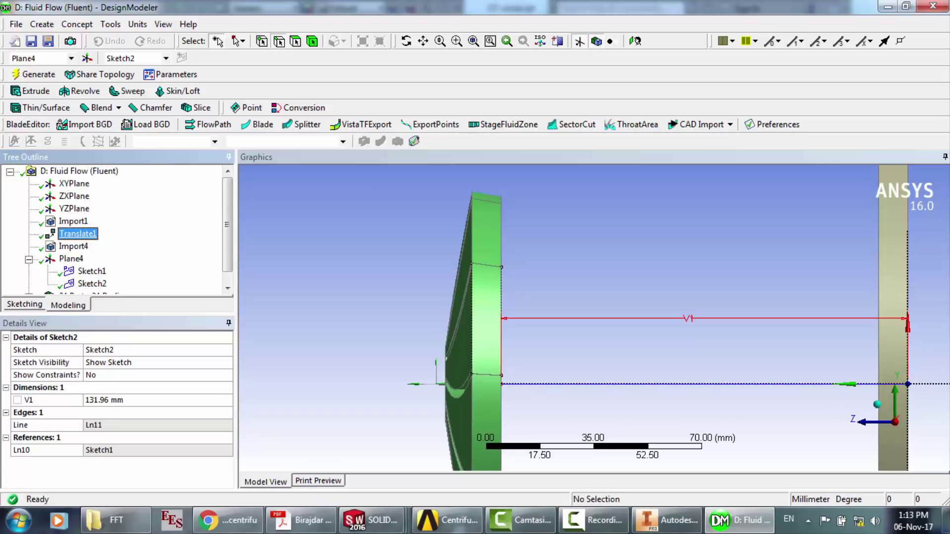
{"action": "left_click", "coordinate": [117, 424]}
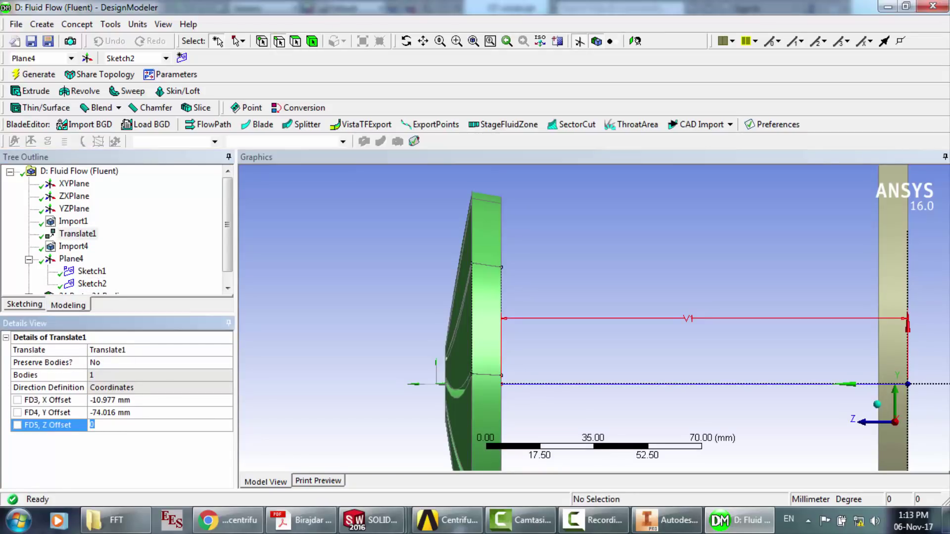
{"action": "type", "text": "-"}
{"action": "key", "text": "ctrl+v"}
{"action": "key", "text": "Return"}
{"action": "left_click", "coordinate": [34, 74]}
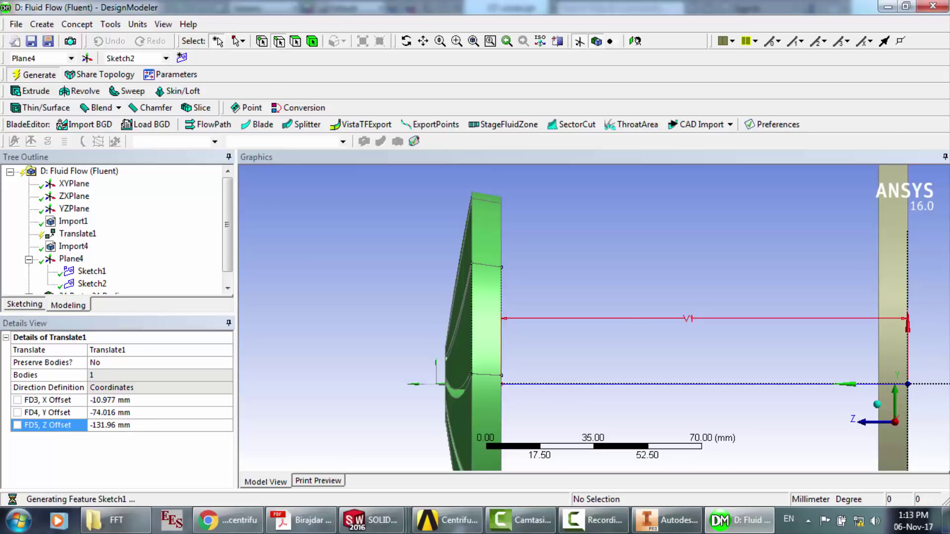
{"action": "key", "text": "Return"}
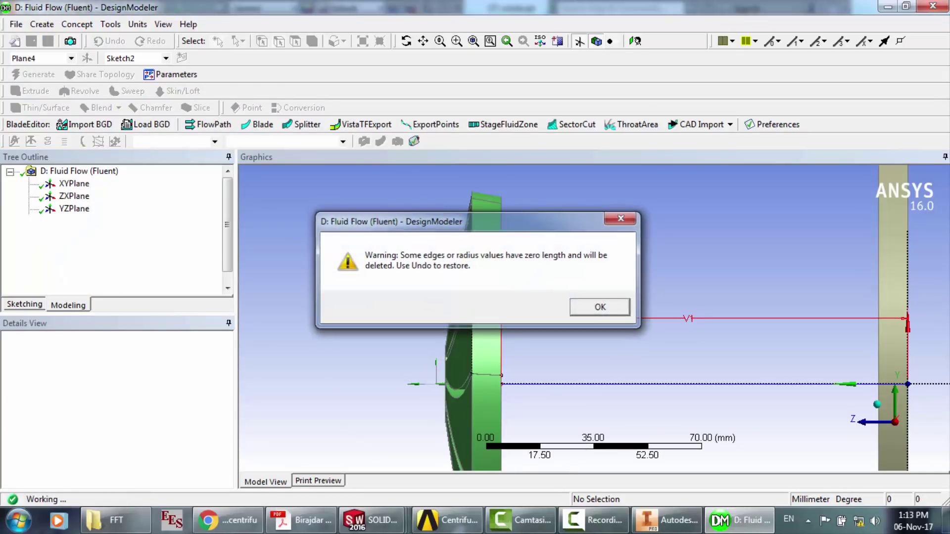
- Examine how the impeller sits inside the volute, from the side, through the inlet opening and close to the blade tips
{"action": "scroll", "coordinate": [594, 317], "scroll_direction": "down", "scroll_amount": 6}
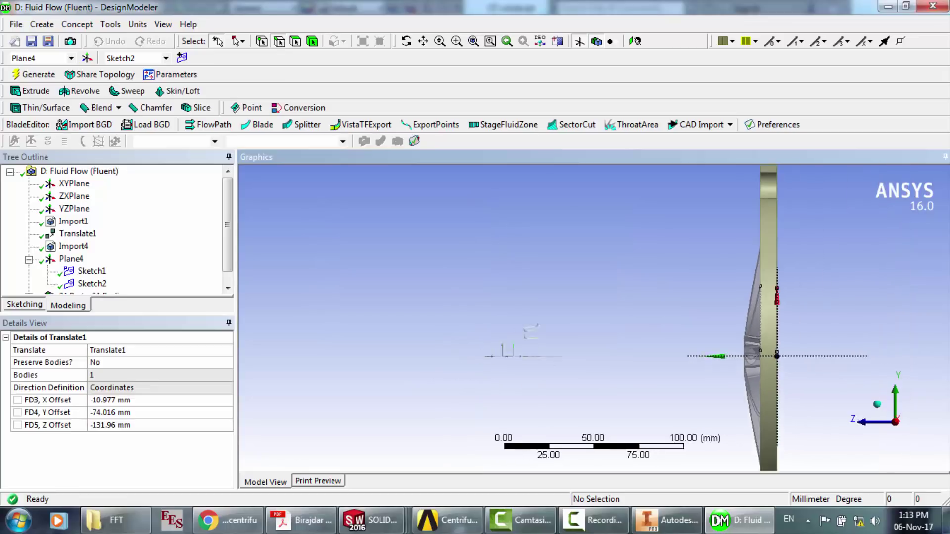
{"action": "scroll", "coordinate": [594, 318], "scroll_direction": "up", "scroll_amount": 4}
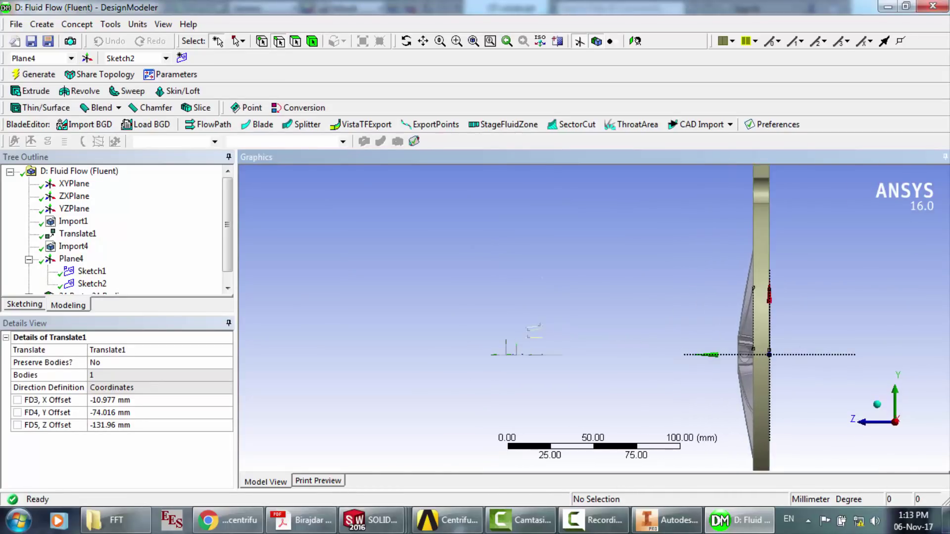
{"action": "left_click", "coordinate": [406, 41]}
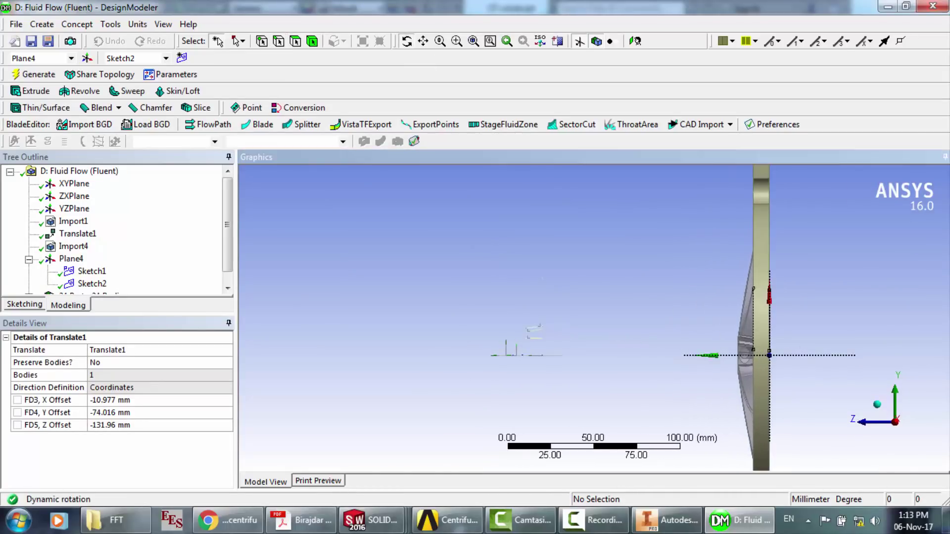
{"action": "left_click_drag", "start_coordinate": [539, 317], "coordinate": [715, 294]}
{"action": "scroll", "coordinate": [710, 317], "scroll_direction": "down", "scroll_amount": 2}
{"action": "scroll", "coordinate": [710, 316], "scroll_direction": "up", "scroll_amount": 5}
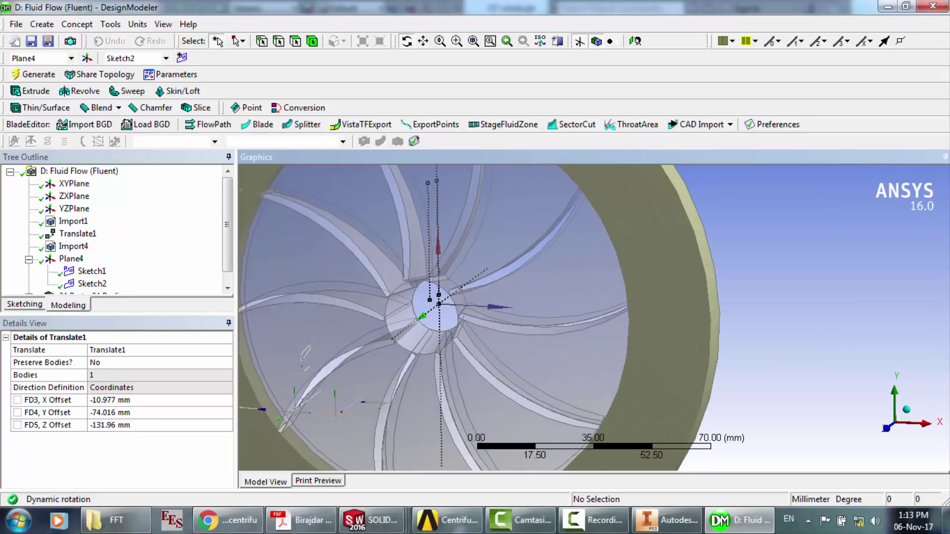
{"action": "scroll", "coordinate": [709, 317], "scroll_direction": "up", "scroll_amount": 3}
{"action": "scroll", "coordinate": [556, 314], "scroll_direction": "up", "scroll_amount": 4}
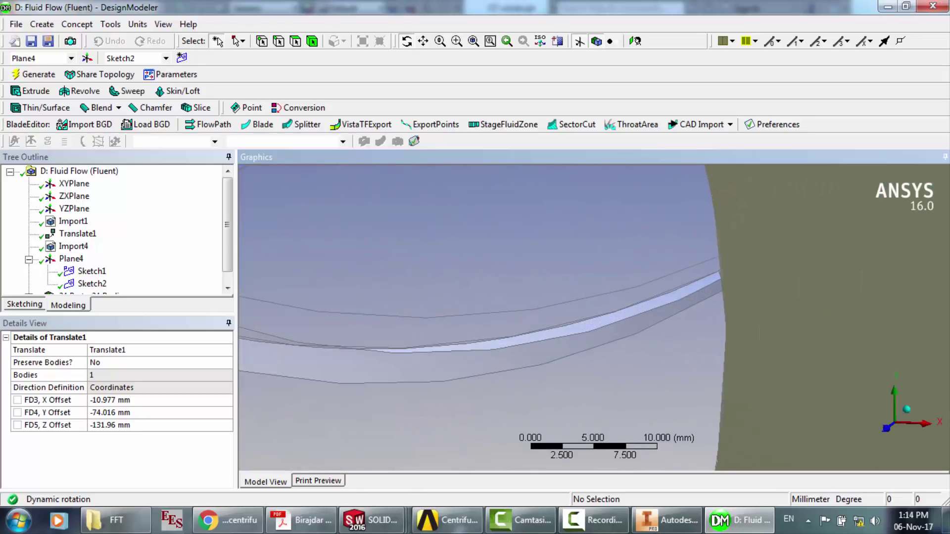
{"action": "scroll", "coordinate": [557, 315], "scroll_direction": "down", "scroll_amount": 6}
{"action": "scroll", "coordinate": [599, 314], "scroll_direction": "down", "scroll_amount": 4}
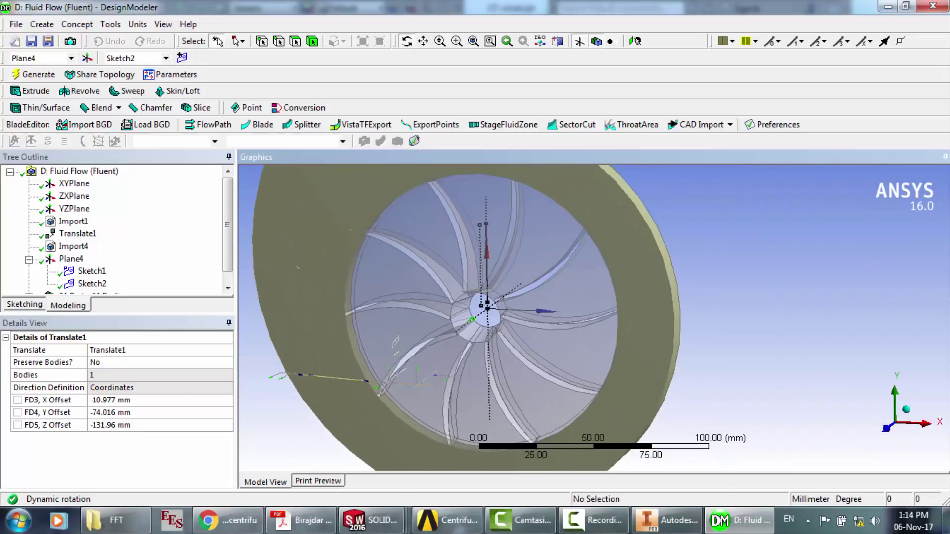
{"action": "middle_click_drag", "start_coordinate": [598, 314], "coordinate": [663, 323]}
{"action": "scroll", "coordinate": [597, 320], "scroll_direction": "up", "scroll_amount": 2}
{"action": "scroll", "coordinate": [580, 326], "scroll_direction": "down", "scroll_amount": 2}
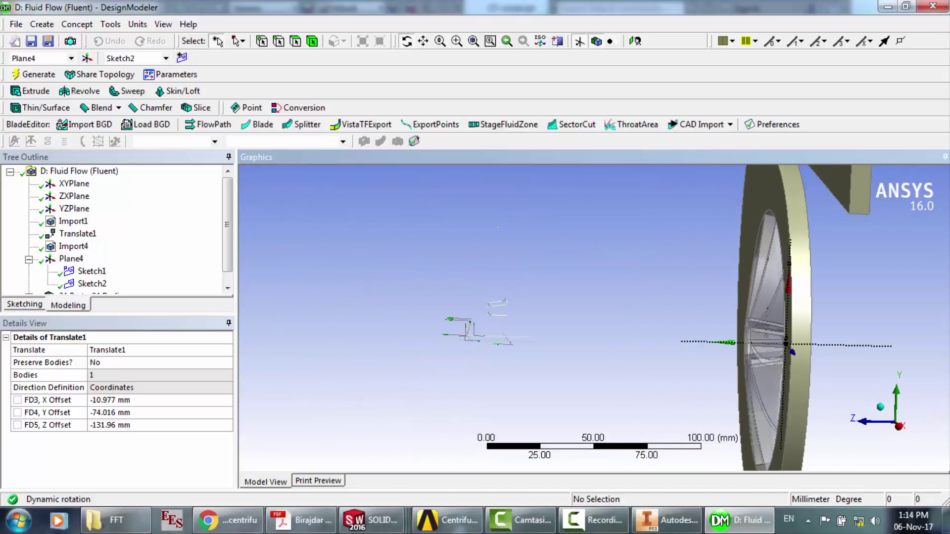
- Suppress the group of stray impeller line bodies left beside the volute
{"action": "left_click", "coordinate": [474, 41]}
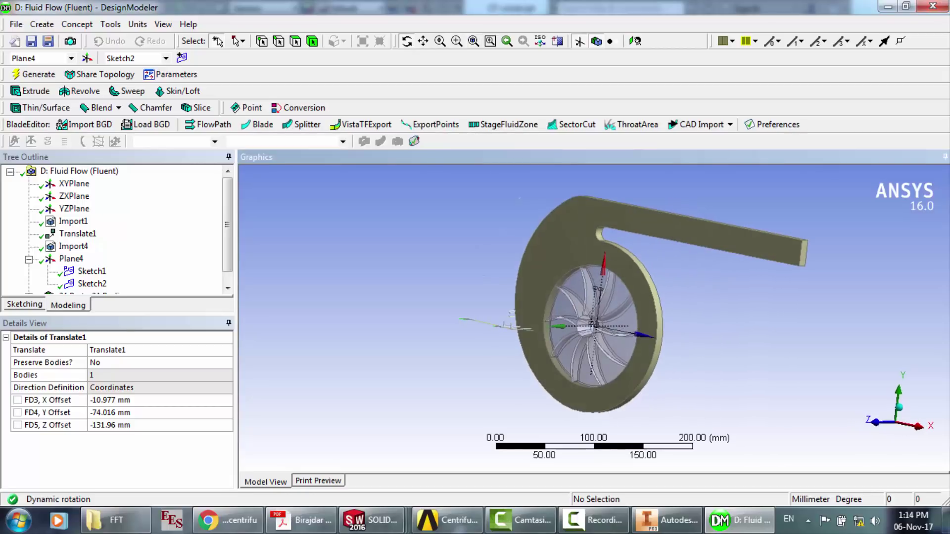
{"action": "scroll", "coordinate": [593, 331], "scroll_direction": "up", "scroll_amount": 2}
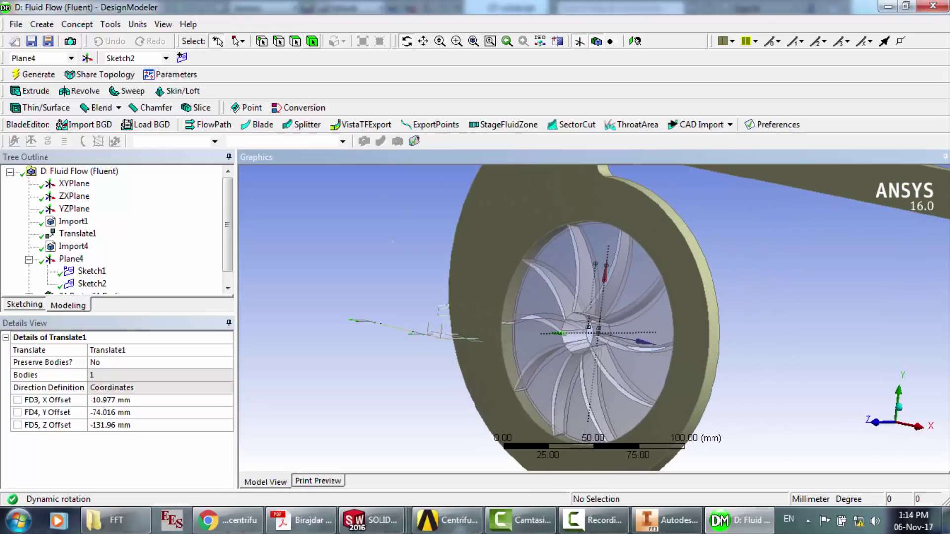
{"action": "left_click_drag", "start_coordinate": [470, 339], "coordinate": [376, 323]}
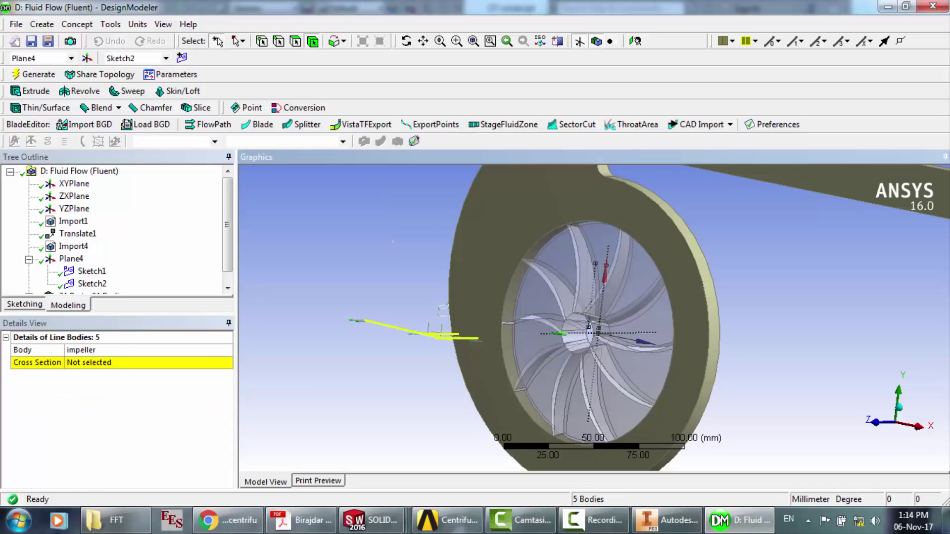
{"action": "left_click_drag", "start_coordinate": [448, 304], "coordinate": [442, 316], "text": "ctrl"}
{"action": "right_click", "coordinate": [419, 340]}
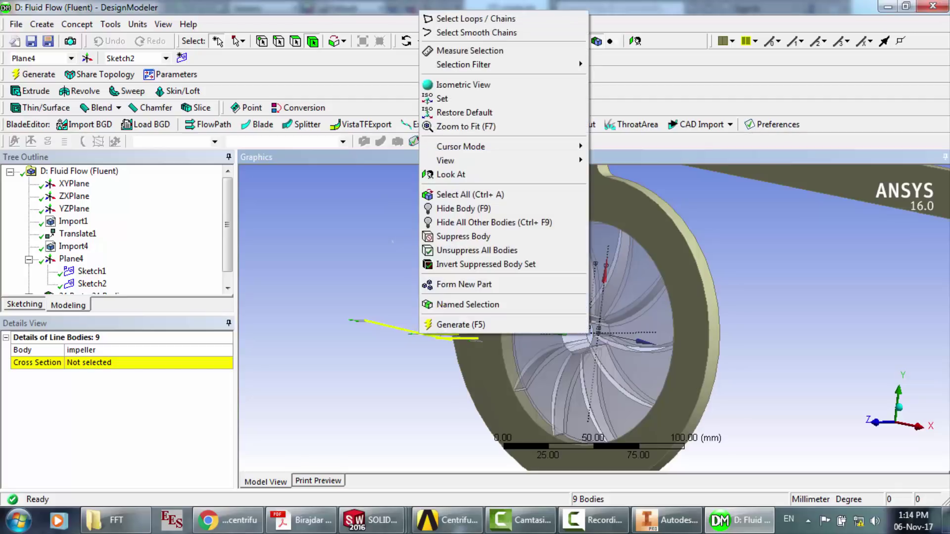
{"action": "left_click", "coordinate": [460, 237]}
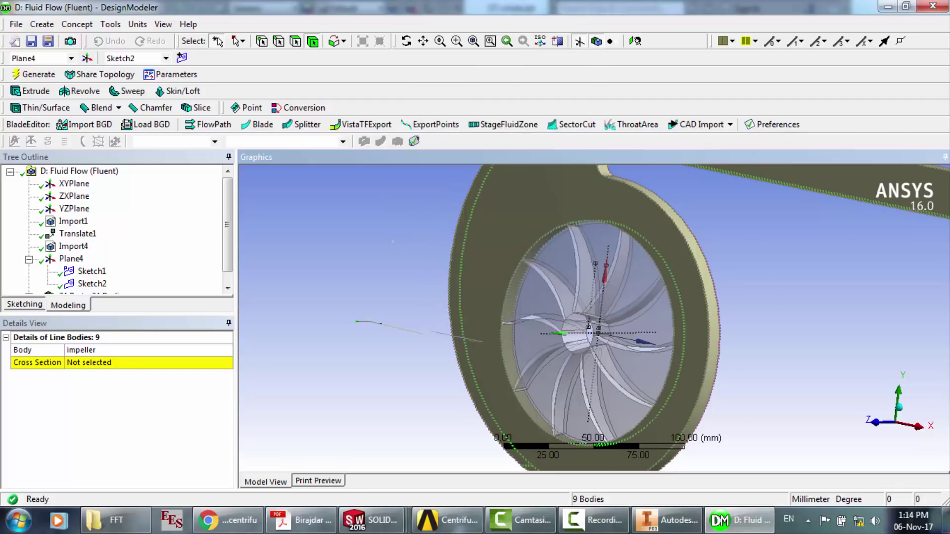
- Suppress the two remaining impeller line bodies beside the volute
{"action": "left_click", "coordinate": [457, 336]}
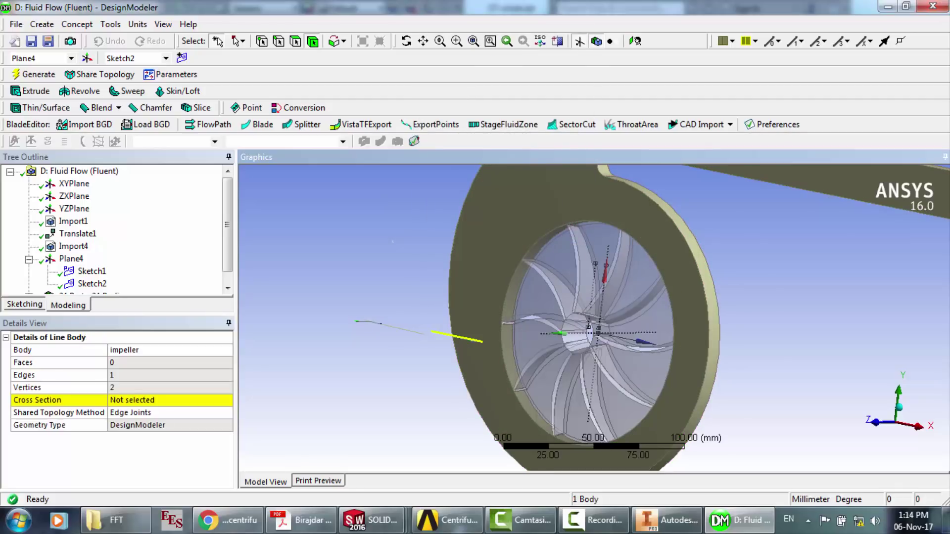
{"action": "left_click", "coordinate": [389, 328], "text": "ctrl"}
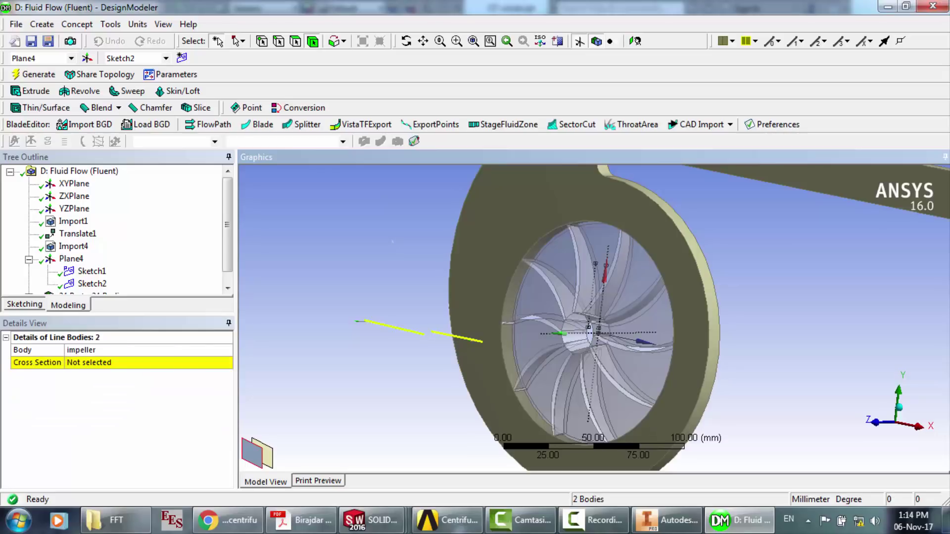
{"action": "right_click", "coordinate": [366, 331]}
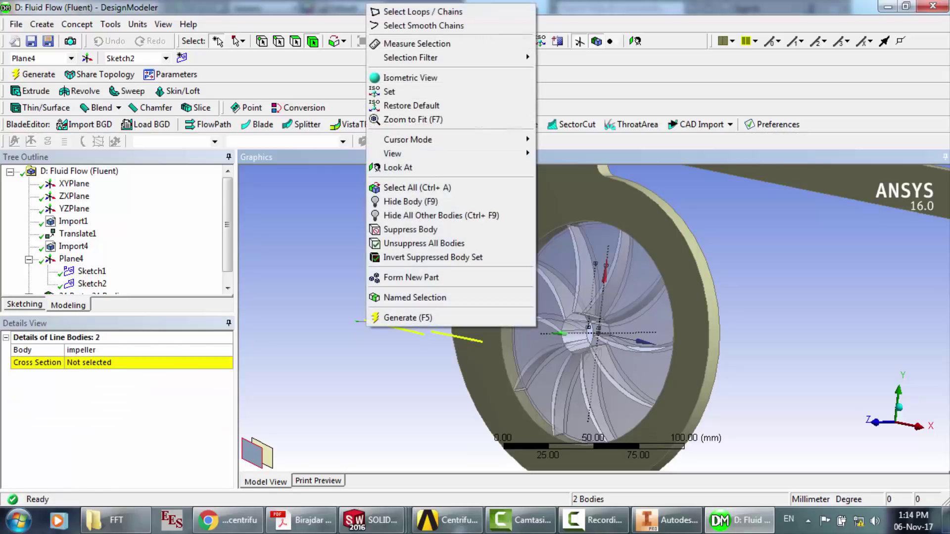
{"action": "left_click", "coordinate": [395, 229]}
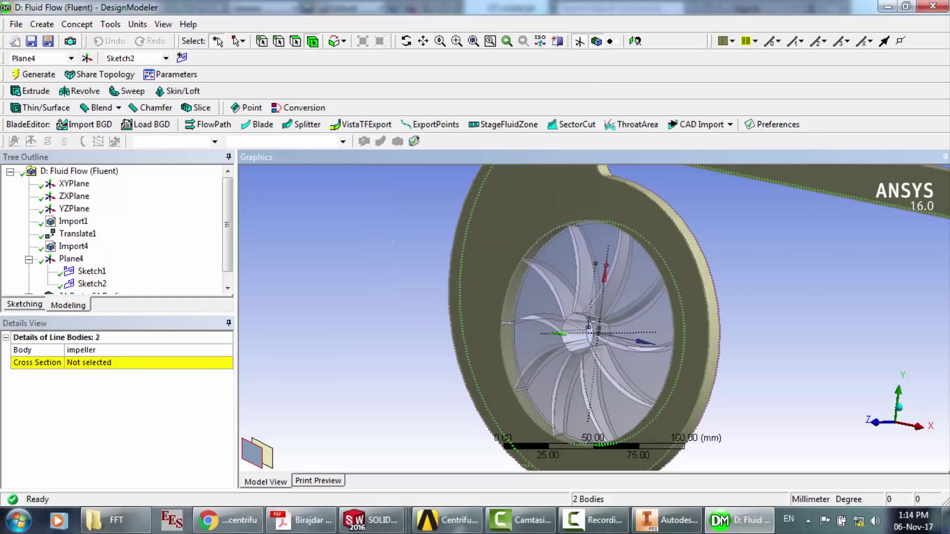
- Inspect the cleaned-up impeller and volute assembly along the Z axis and from oblique angles, checking their radial and axial alignment
{"action": "left_click", "coordinate": [474, 41]}
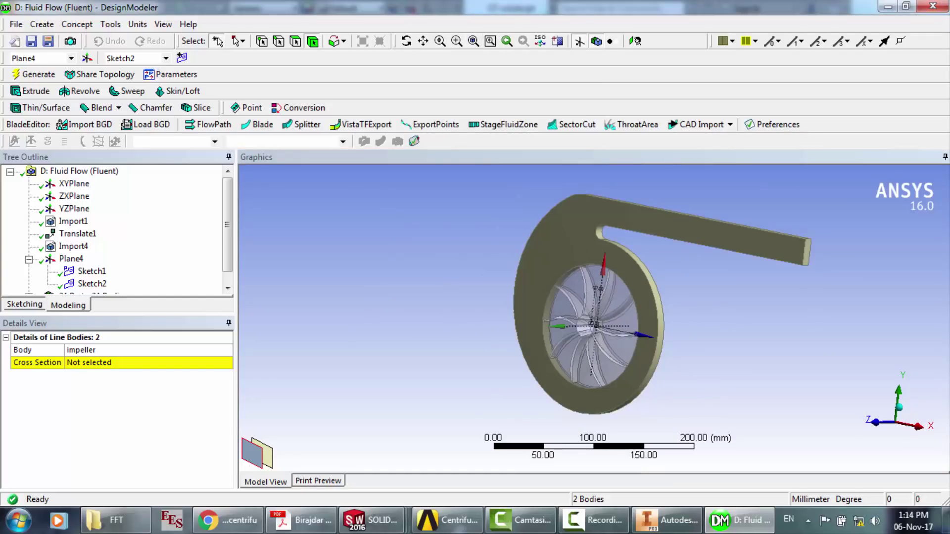
{"action": "left_click", "coordinate": [877, 422]}
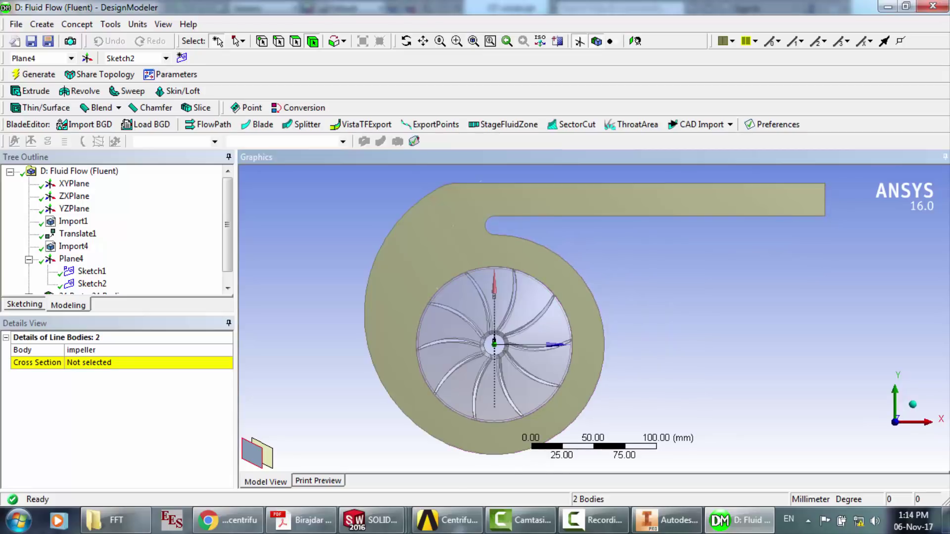
{"action": "scroll", "coordinate": [593, 318], "scroll_direction": "up", "scroll_amount": 2}
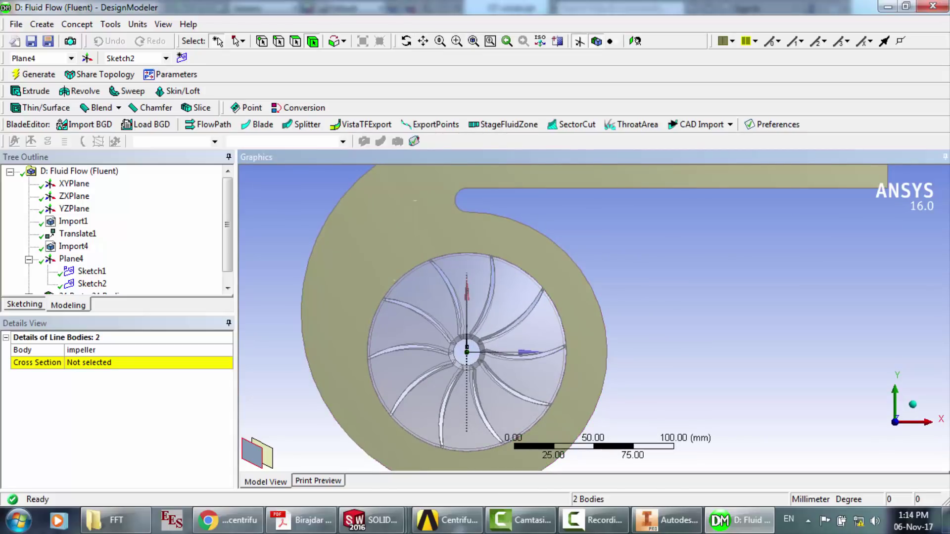
{"action": "key", "text": "Escape"}
{"action": "scroll", "coordinate": [594, 318], "scroll_direction": "down", "scroll_amount": 3}
{"action": "scroll", "coordinate": [593, 318], "scroll_direction": "up", "scroll_amount": 6}
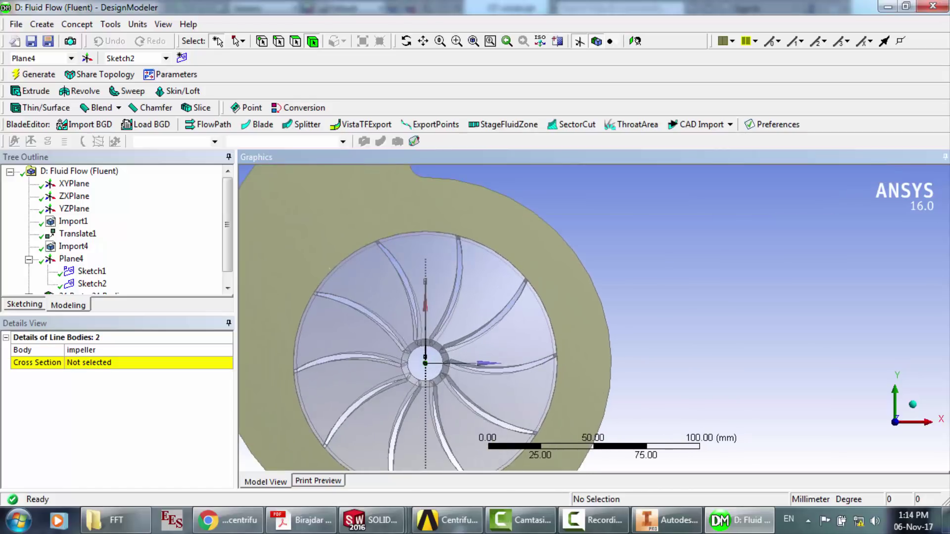
{"action": "scroll", "coordinate": [594, 317], "scroll_direction": "down", "scroll_amount": 2}
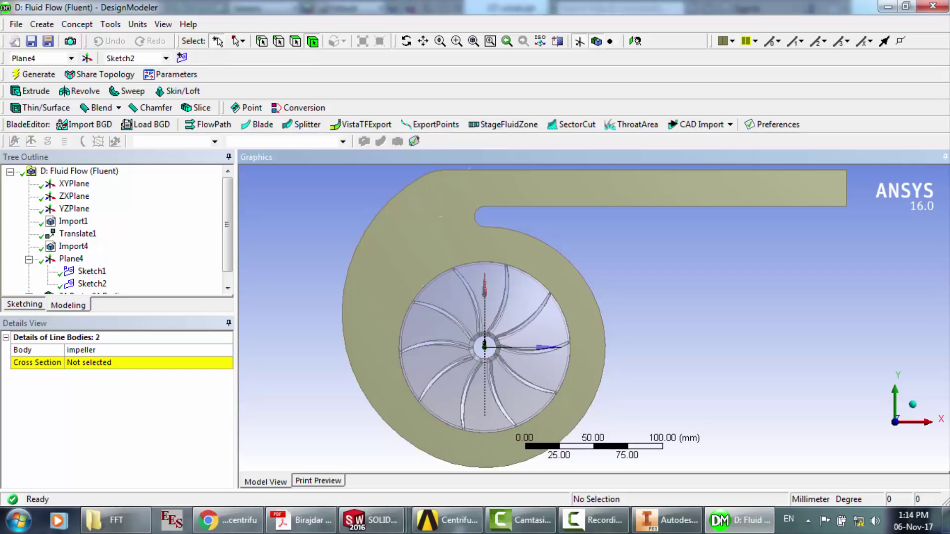
{"action": "left_click", "coordinate": [406, 41]}
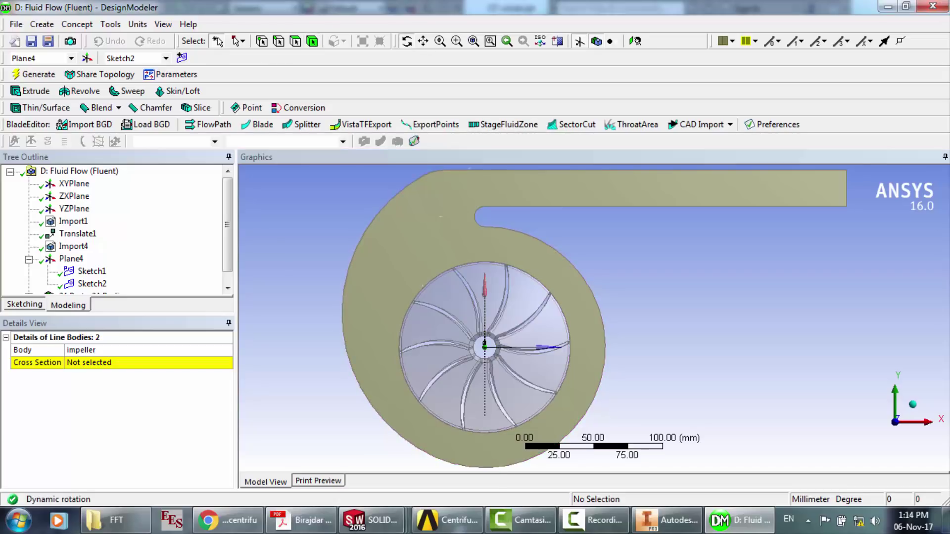
{"action": "left_click_drag", "start_coordinate": [614, 316], "coordinate": [537, 317]}
{"action": "scroll", "coordinate": [594, 317], "scroll_direction": "up", "scroll_amount": 1}
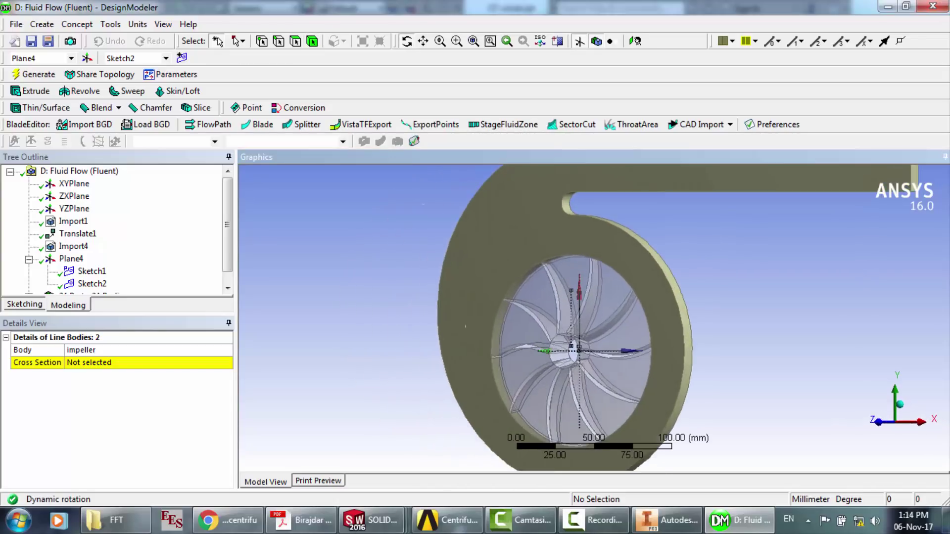
{"action": "scroll", "coordinate": [593, 317], "scroll_direction": "up", "scroll_amount": 1}
{"action": "scroll", "coordinate": [594, 316], "scroll_direction": "up", "scroll_amount": 2}
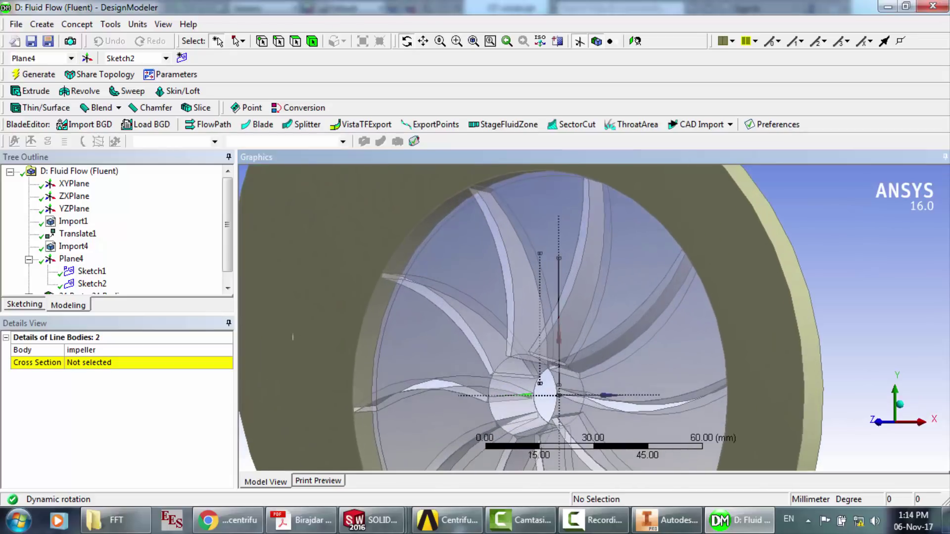
{"action": "left_click_drag", "start_coordinate": [292, 337], "coordinate": [284, 335]}
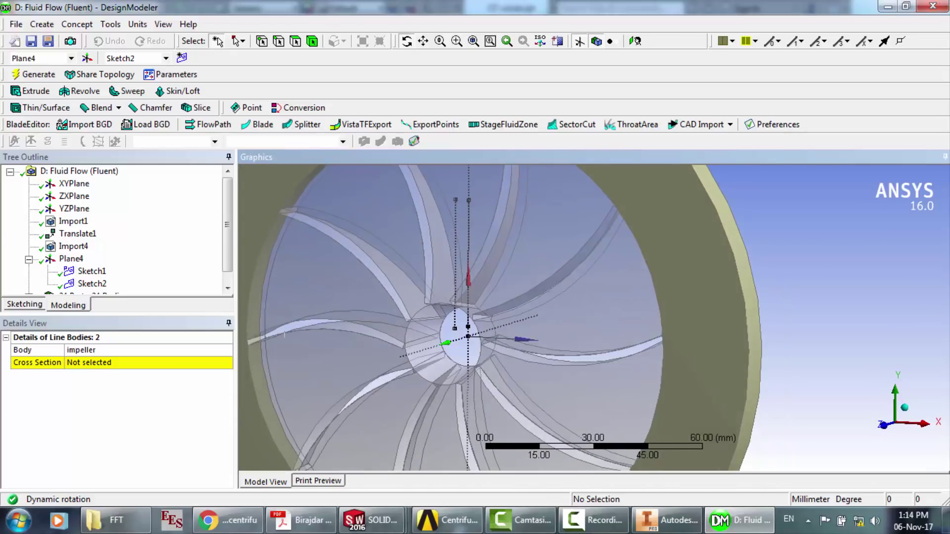
{"action": "scroll", "coordinate": [593, 316], "scroll_direction": "down", "scroll_amount": 3}
{"action": "left_click_drag", "start_coordinate": [593, 316], "coordinate": [572, 327]}
{"action": "scroll", "coordinate": [594, 316], "scroll_direction": "down", "scroll_amount": 1}
{"action": "scroll", "coordinate": [583, 316], "scroll_direction": "down", "scroll_amount": 3}
{"action": "scroll", "coordinate": [572, 327], "scroll_direction": "up", "scroll_amount": 2}
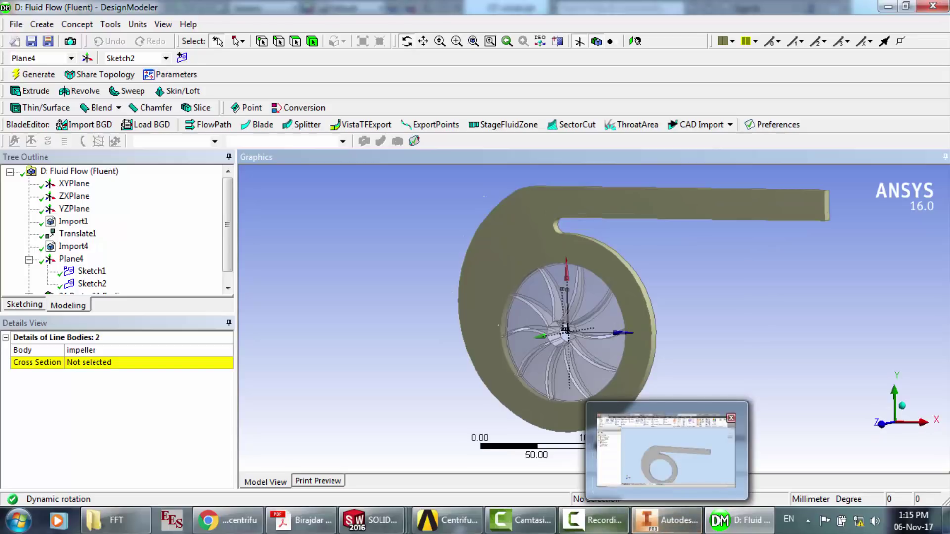
{"action": "left_click", "coordinate": [605, 523]}
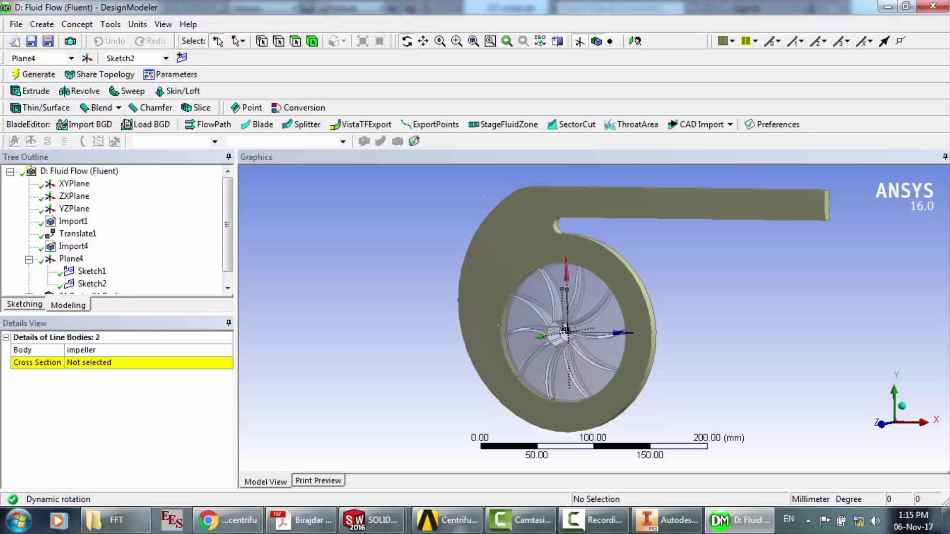
- Start an extrusion using the end face of the volute's outlet duct as its geometry
{"action": "middle_click_drag", "start_coordinate": [569, 296], "coordinate": [536, 298]}
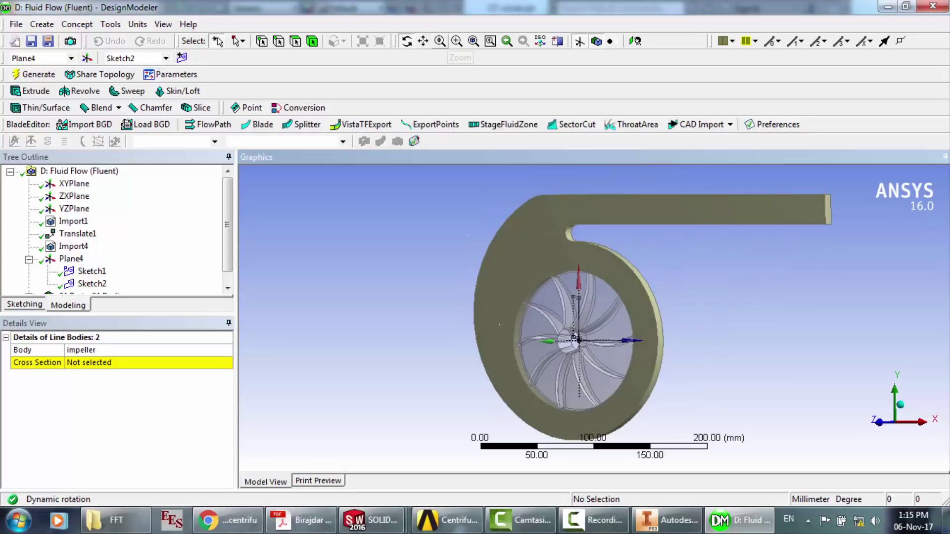
{"action": "left_click", "coordinate": [422, 41]}
{"action": "left_click_drag", "start_coordinate": [578, 340], "coordinate": [466, 407]}
{"action": "scroll", "coordinate": [487, 397], "scroll_direction": "up", "scroll_amount": 4}
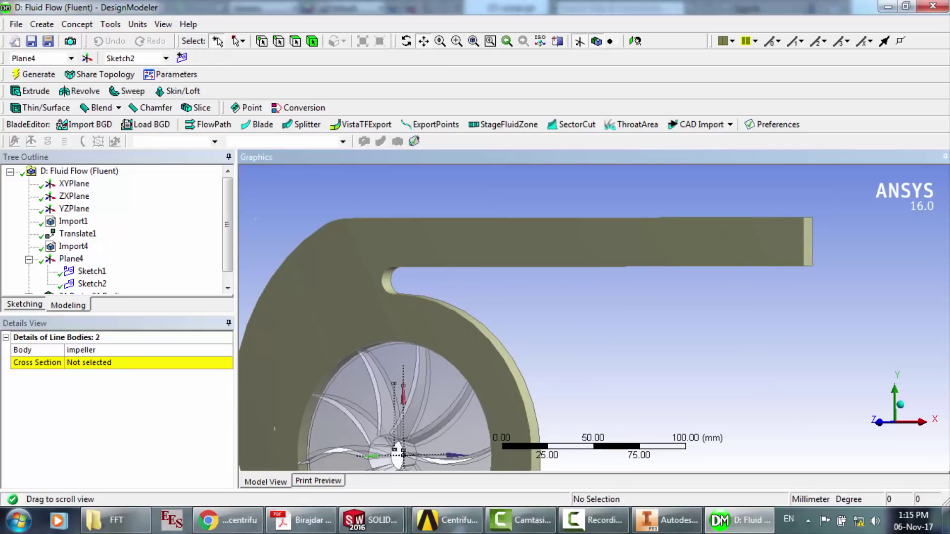
{"action": "left_click_drag", "start_coordinate": [467, 407], "coordinate": [394, 433]}
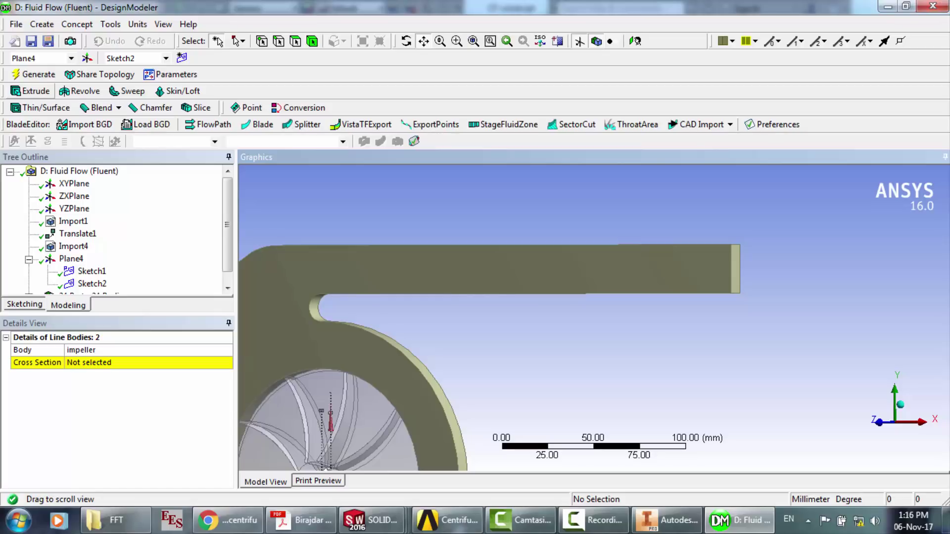
{"action": "left_click", "coordinate": [30, 91]}
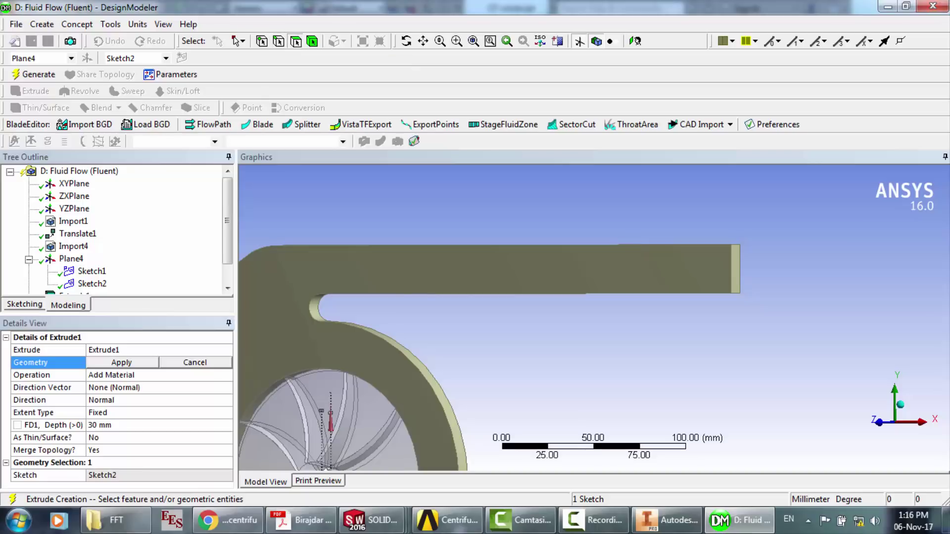
{"action": "left_click", "coordinate": [736, 269]}
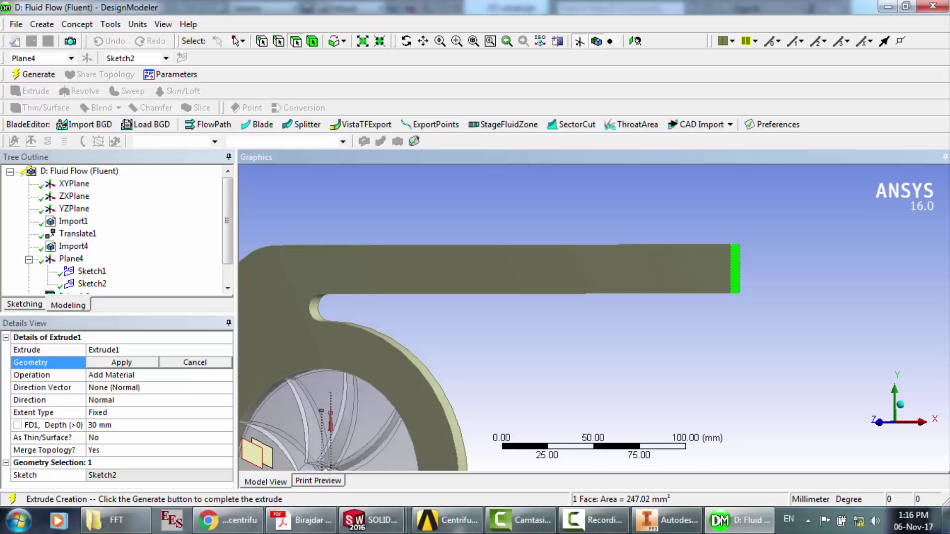
{"action": "left_click", "coordinate": [121, 362]}
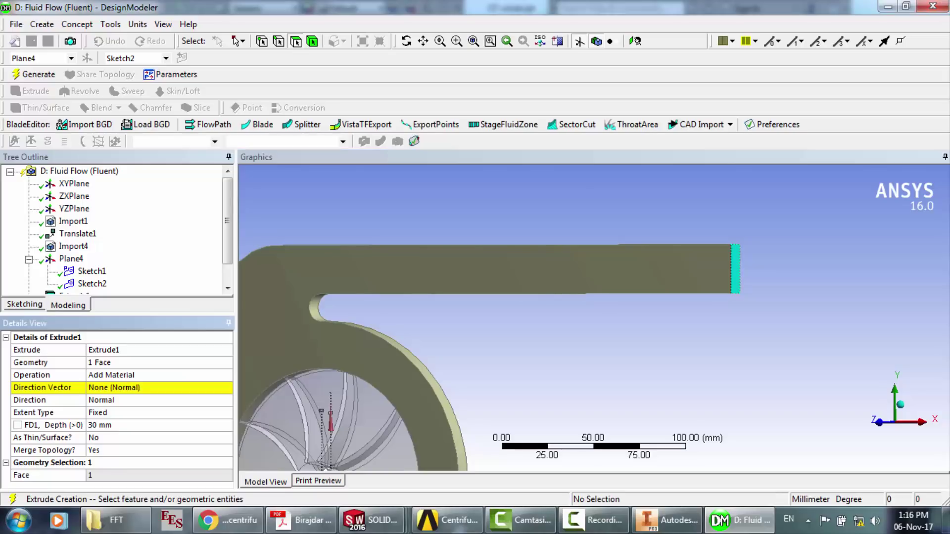
- Set the extrusion's direction vector to the normal of YZPlane
{"action": "left_click", "coordinate": [122, 388]}
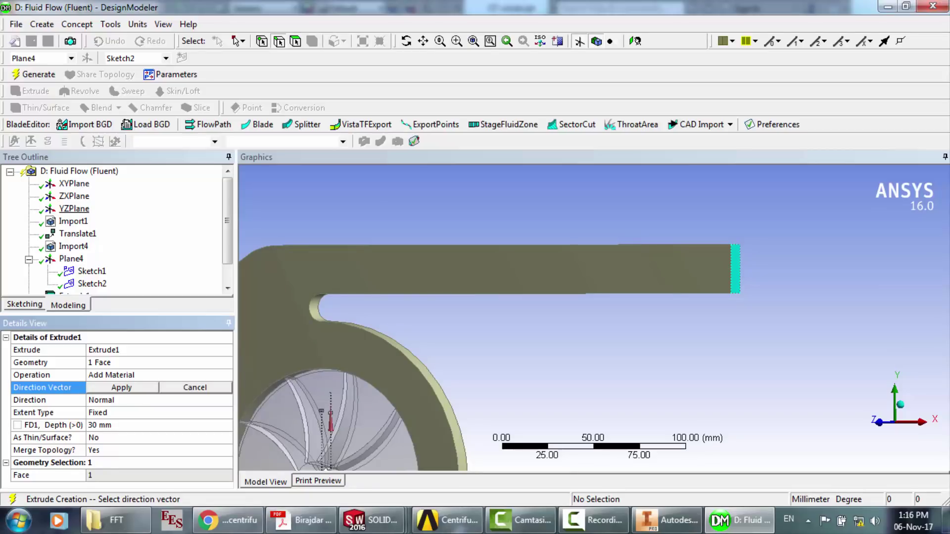
{"action": "left_click", "coordinate": [75, 209]}
{"action": "scroll", "coordinate": [594, 318], "scroll_direction": "down", "scroll_amount": 4}
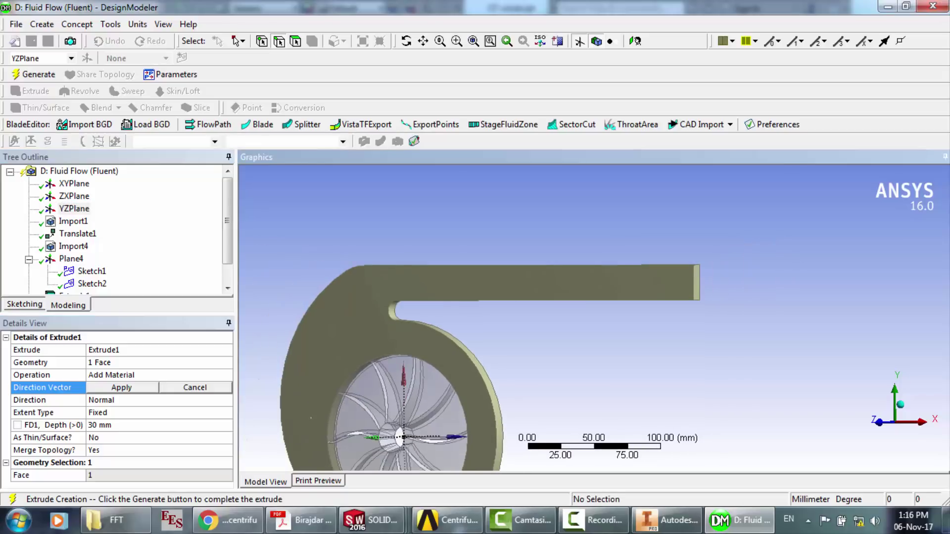
{"action": "left_click", "coordinate": [74, 208]}
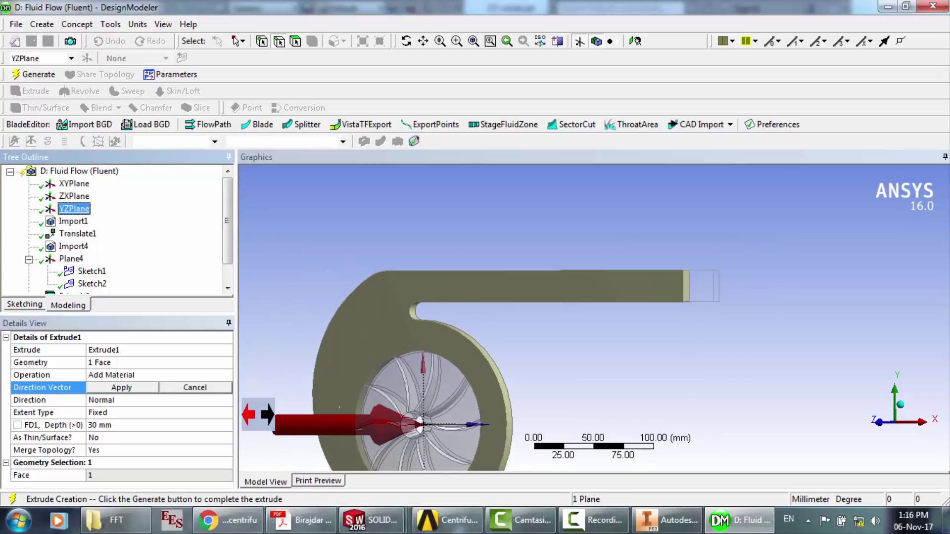
{"action": "left_click", "coordinate": [122, 388]}
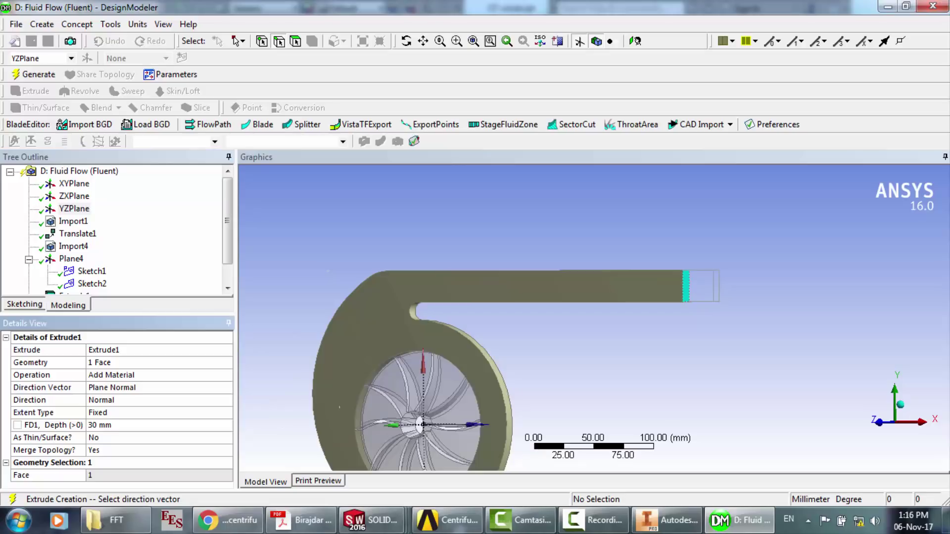
- Set the extrusion depth to 100 mm and generate the extension of the volute's outlet duct
{"action": "left_click", "coordinate": [122, 425]}
{"action": "type", "text": "100"}
{"action": "key", "text": "Return"}
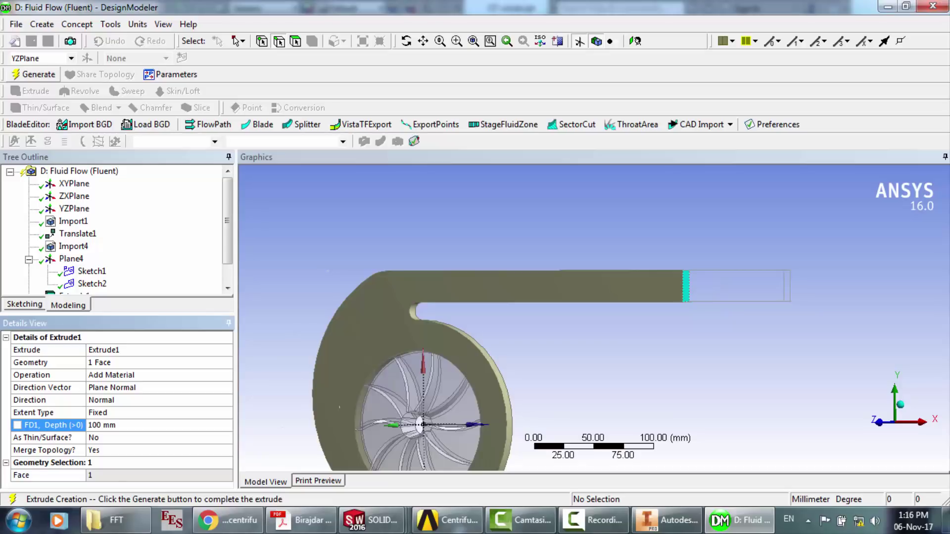
{"action": "left_click", "coordinate": [35, 74]}
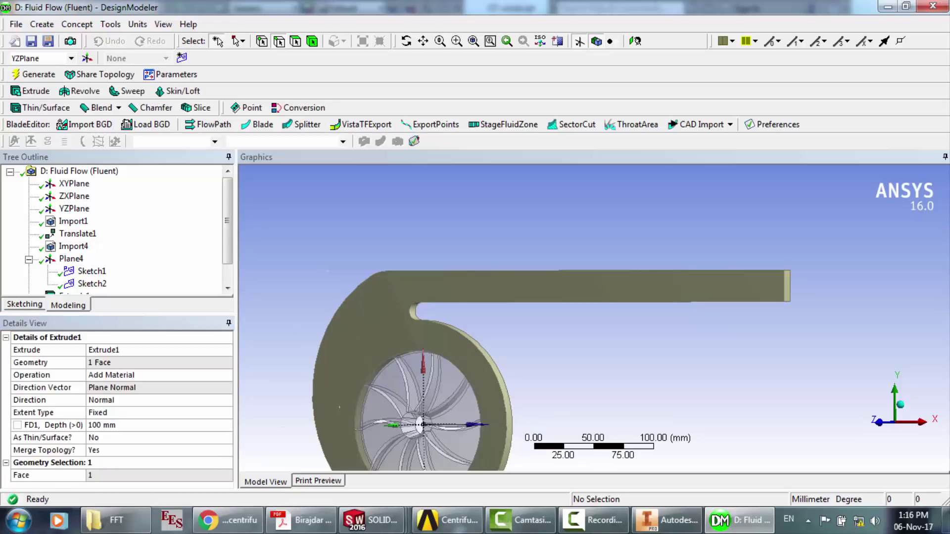
{"action": "left_click", "coordinate": [407, 41]}
{"action": "left_click_drag", "start_coordinate": [584, 366], "coordinate": [579, 403]}
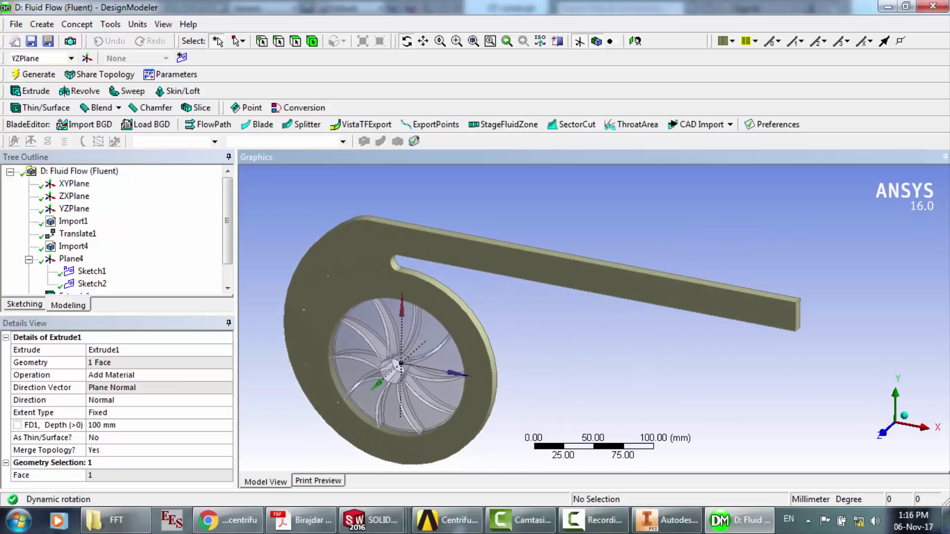
{"action": "scroll", "coordinate": [579, 403], "scroll_direction": "up", "scroll_amount": 1}
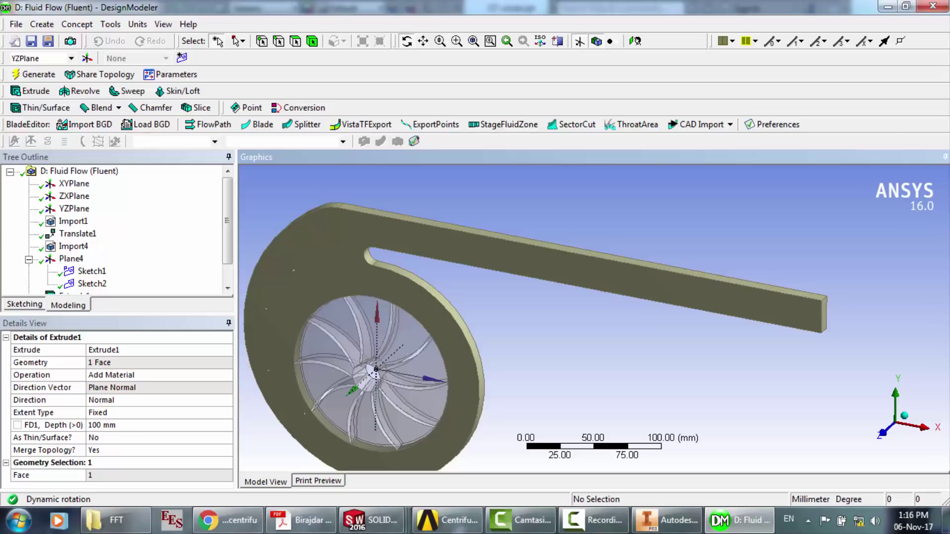
- Switch to Autodesk Inventor and create a new part file
{"action": "left_click", "coordinate": [667, 520]}
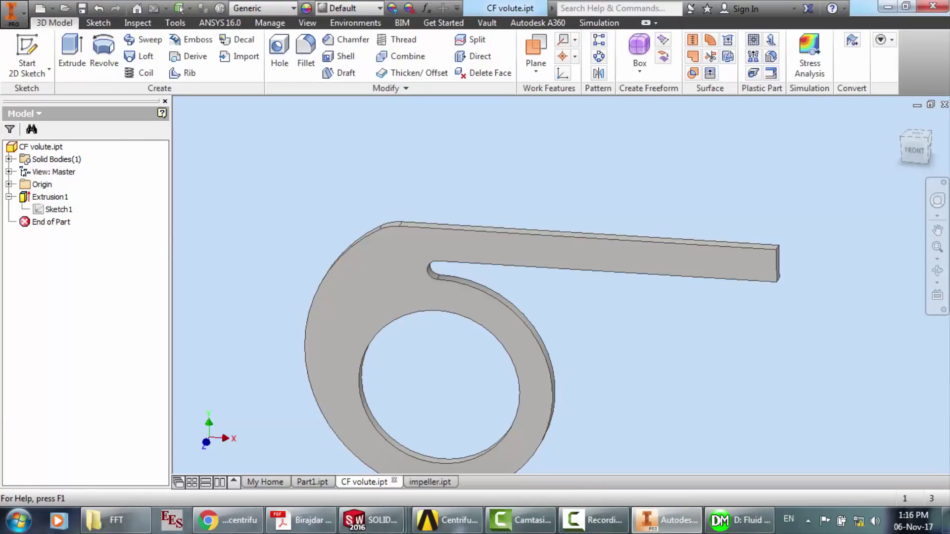
{"action": "left_click", "coordinate": [13, 14]}
{"action": "left_click", "coordinate": [45, 60]}
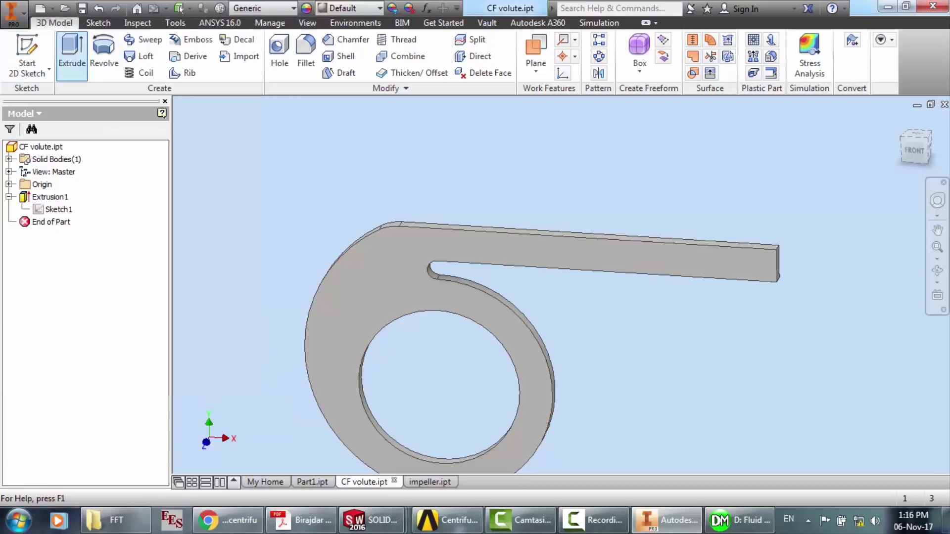
{"action": "key", "text": "Return"}
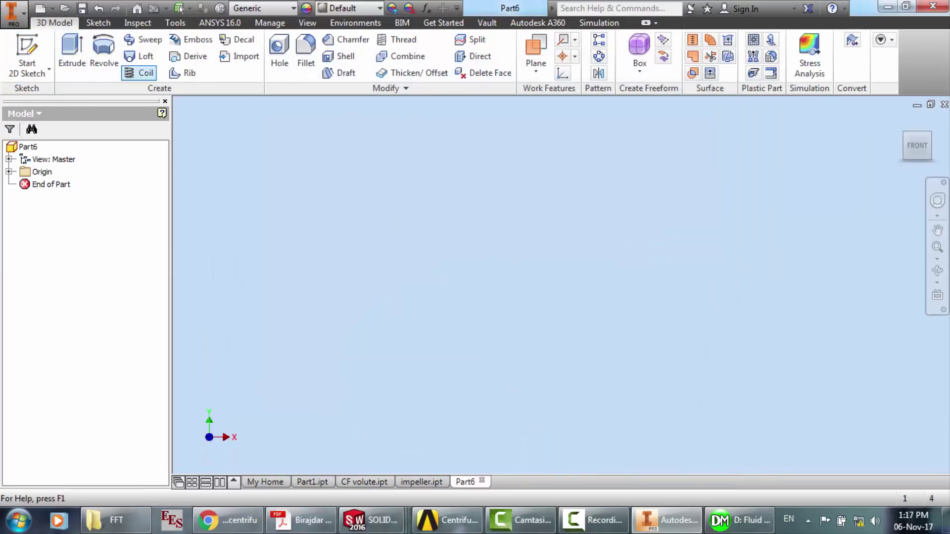
- Sketch a rectangle about 1.86 in wide and 0.82 in high around the origin on the XY plane and finish the sketch
{"action": "left_click", "coordinate": [27, 50]}
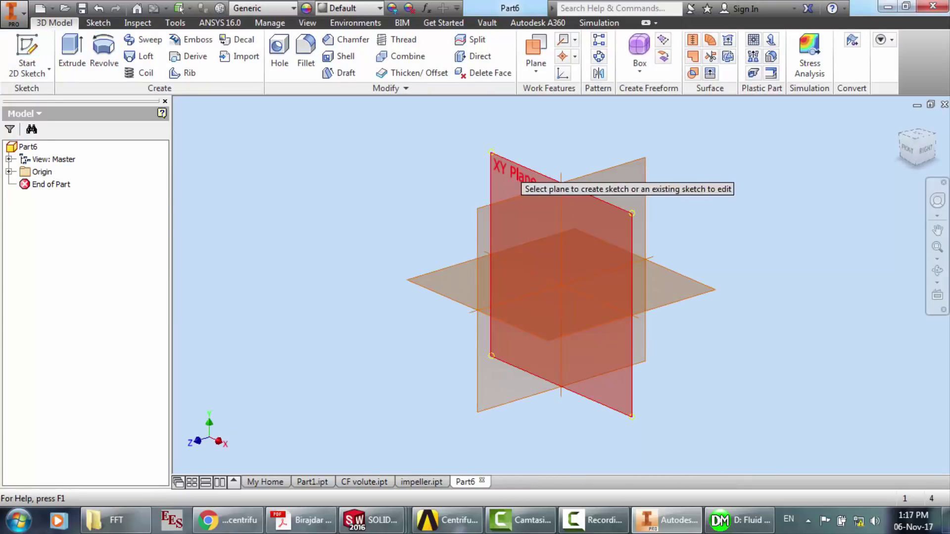
{"action": "left_click", "coordinate": [497, 170]}
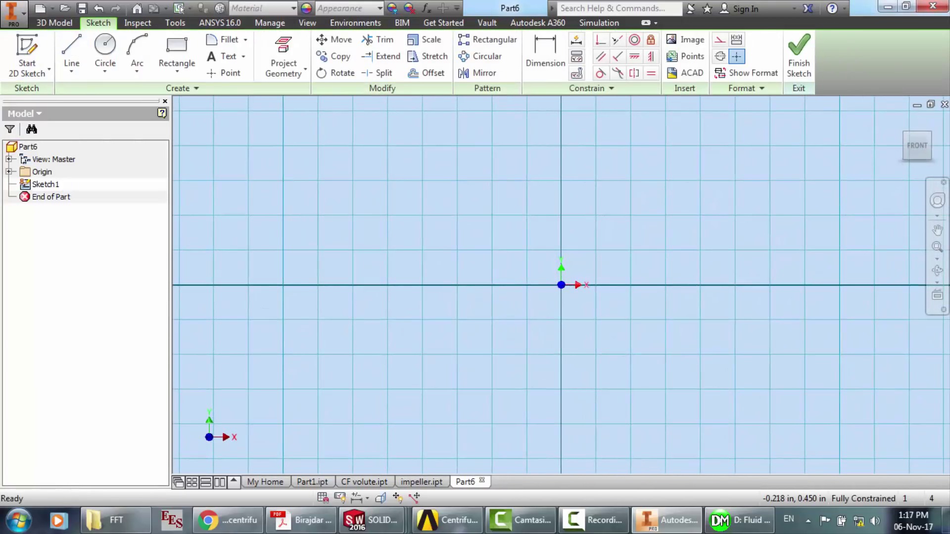
{"action": "left_click", "coordinate": [177, 54]}
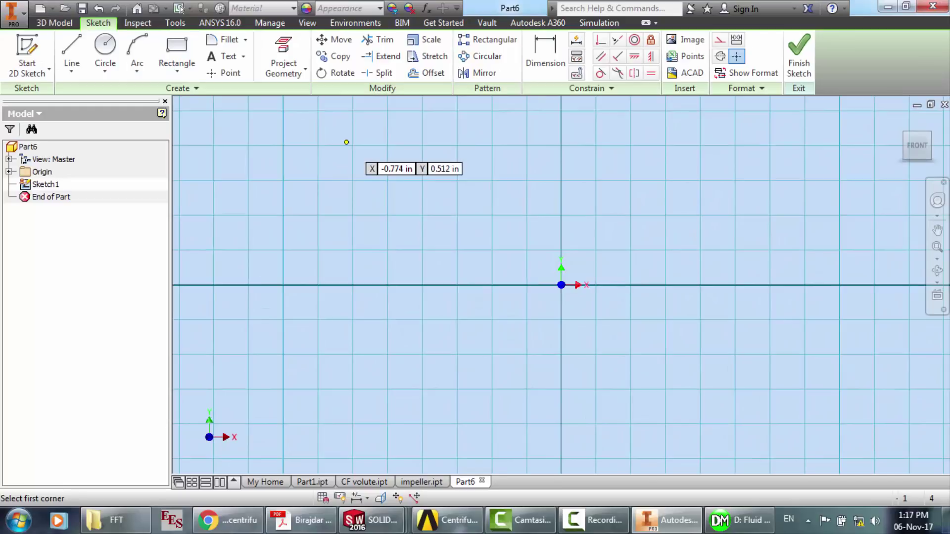
{"action": "left_click", "coordinate": [345, 142]}
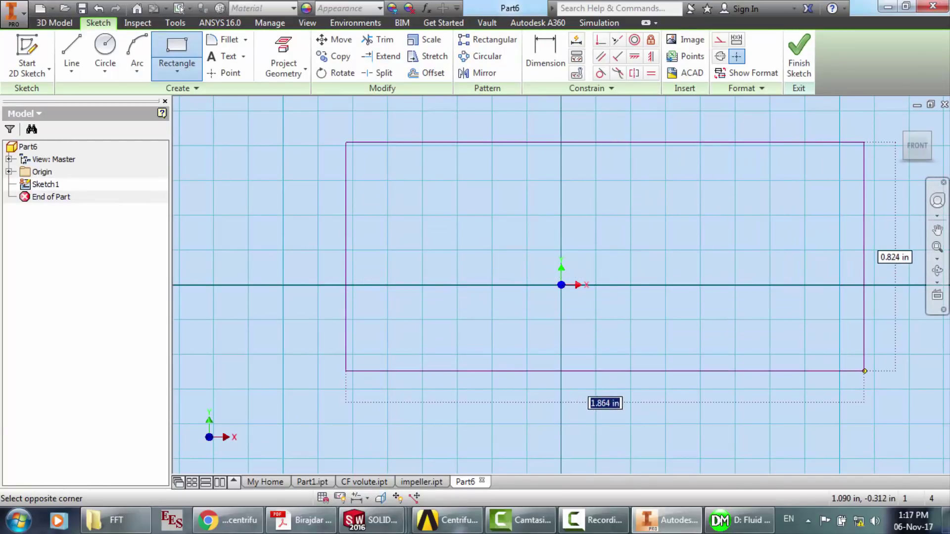
{"action": "left_click", "coordinate": [864, 371]}
{"action": "left_click", "coordinate": [799, 54]}
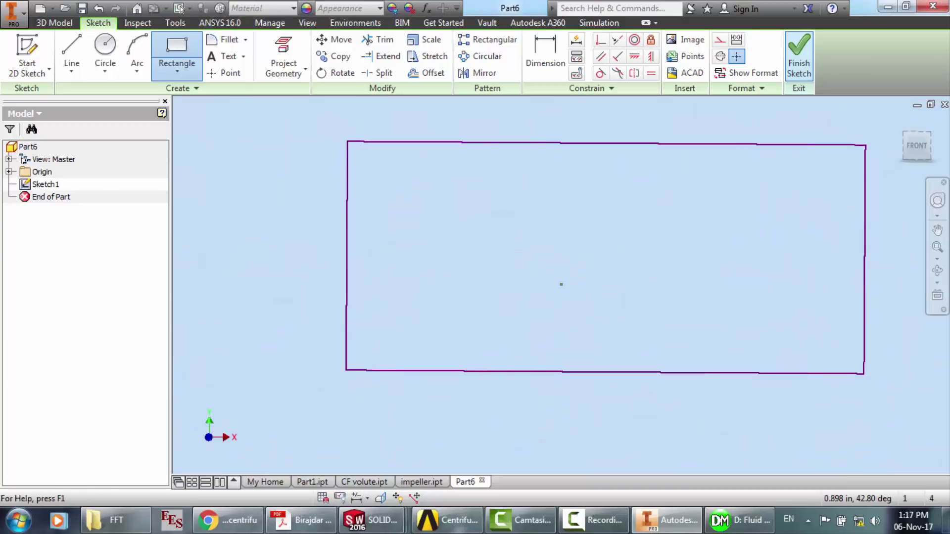
- Start an extrusion of the rectangular profile
{"action": "left_click", "coordinate": [72, 54]}
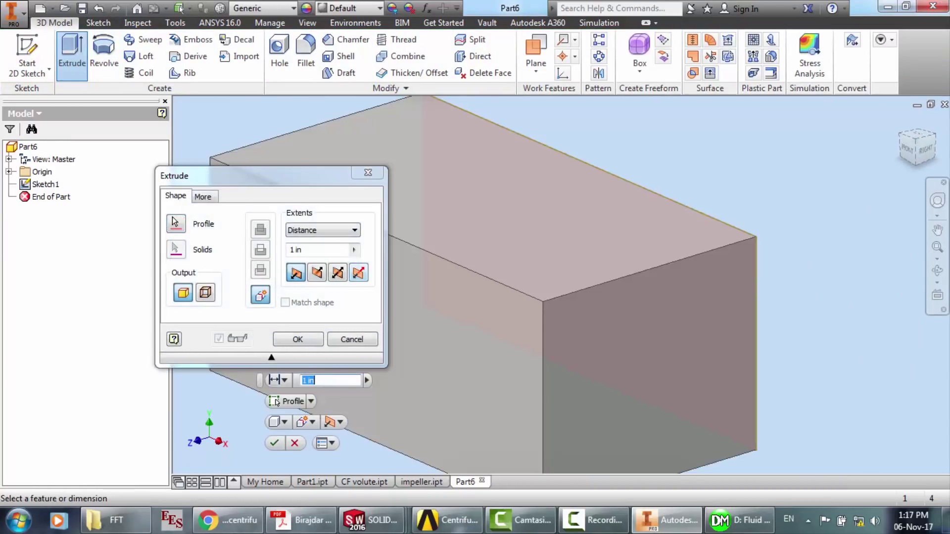
- Extrude the rectangular profile 1 in as a new solid
{"action": "key", "text": "Return"}
{"action": "scroll", "coordinate": [367, 344], "scroll_direction": "down", "scroll_amount": 5}
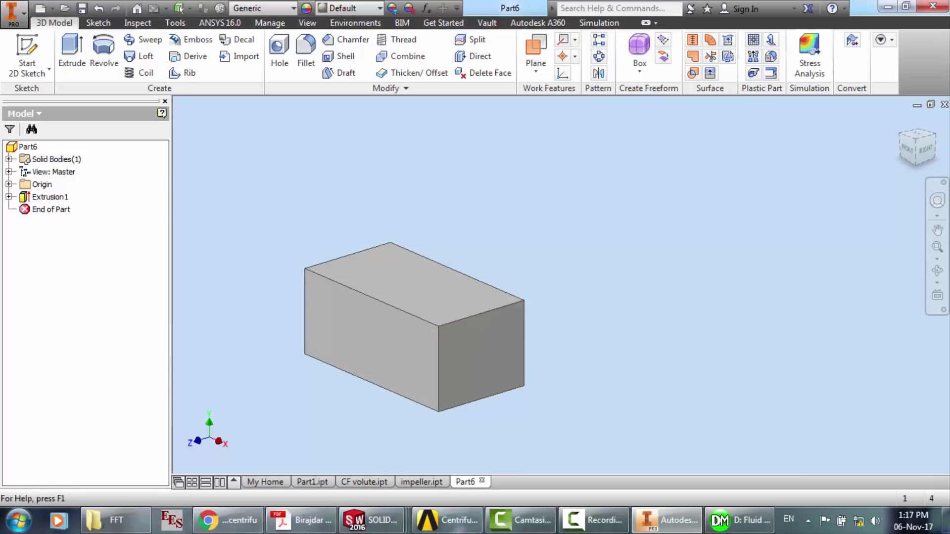
- Switch to DesignModeler and generate a new plane based on XYPlane
{"action": "left_click", "coordinate": [737, 520]}
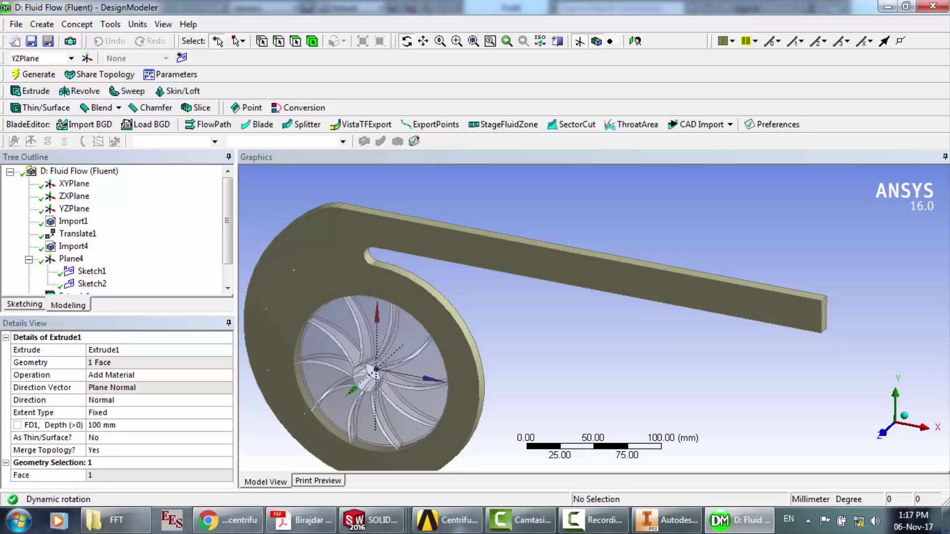
{"action": "middle_click_drag", "start_coordinate": [544, 337], "coordinate": [502, 330]}
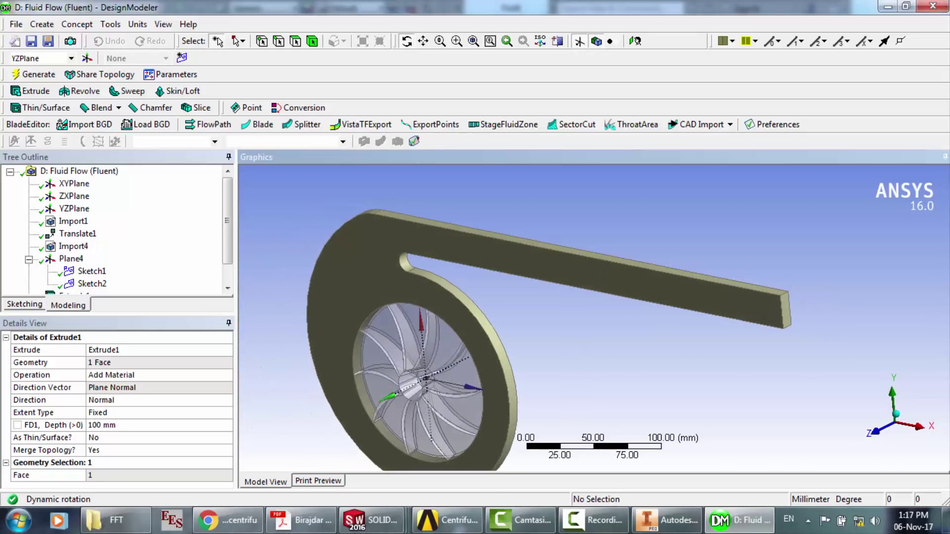
{"action": "scroll", "coordinate": [594, 318], "scroll_direction": "up", "scroll_amount": 1}
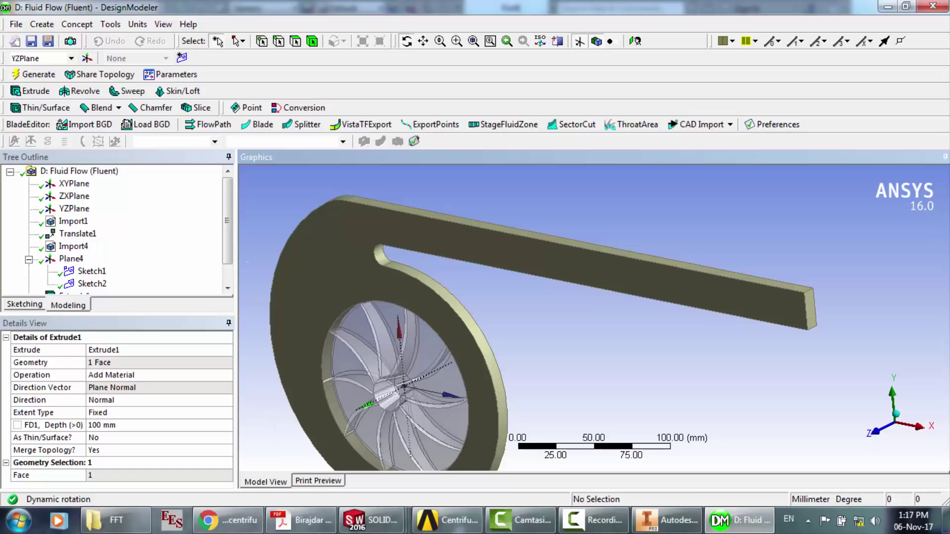
{"action": "middle_click_drag", "start_coordinate": [544, 327], "coordinate": [555, 319]}
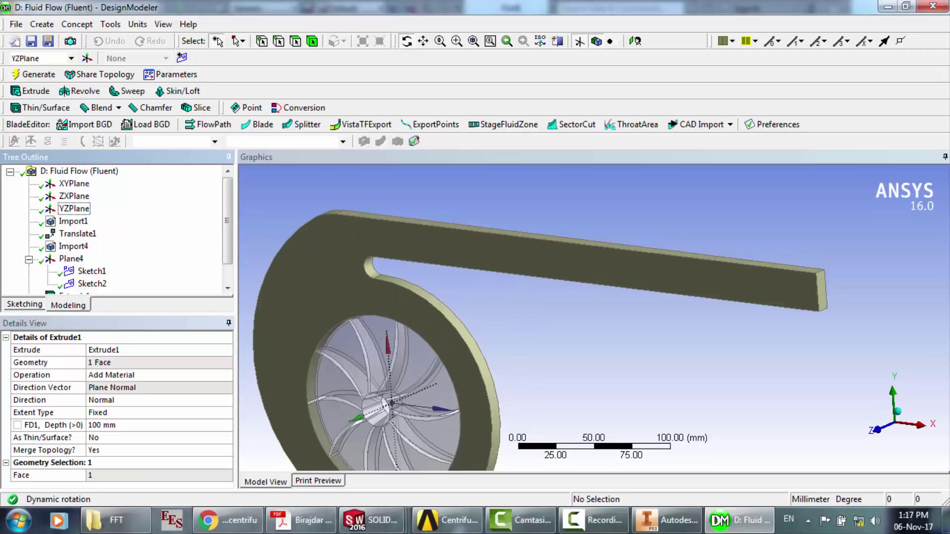
{"action": "left_click", "coordinate": [74, 184]}
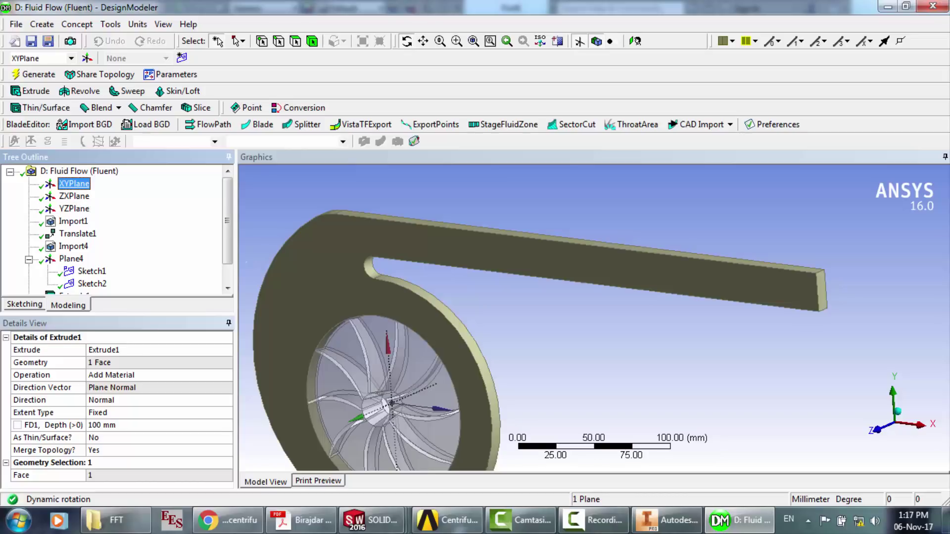
{"action": "left_click", "coordinate": [87, 58]}
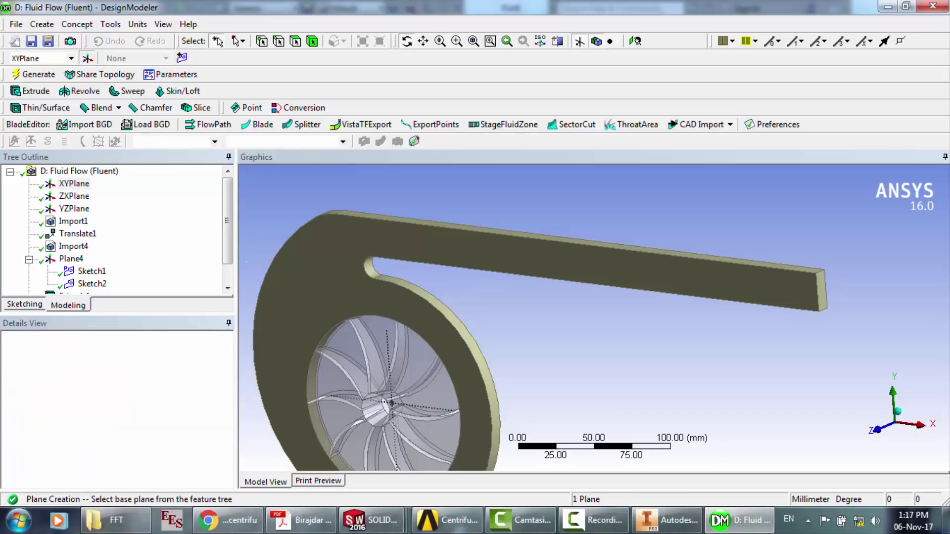
{"action": "left_click", "coordinate": [33, 74]}
{"action": "scroll", "coordinate": [76, 196], "scroll_direction": "down", "scroll_amount": 1}
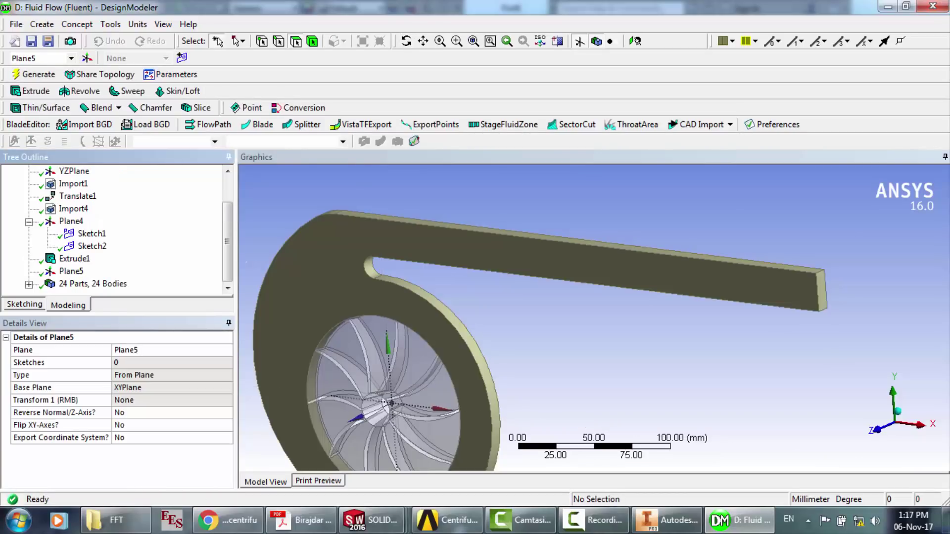
- Insert a sketch projection on the new plane, using the vertical end edge of the volute's outlet as geometry, and generate it
{"action": "left_click", "coordinate": [71, 272]}
{"action": "right_click", "coordinate": [72, 272]}
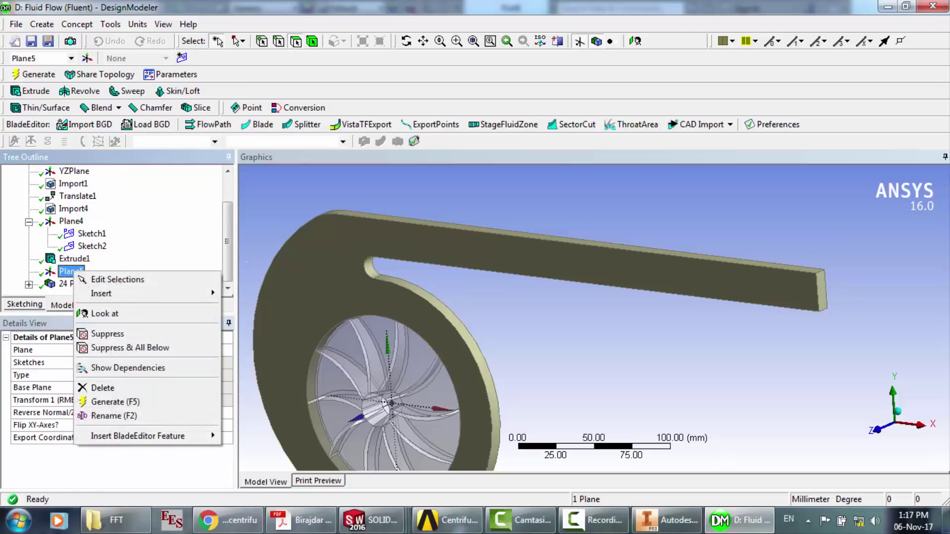
{"action": "mouse_move", "coordinate": [101, 294]}
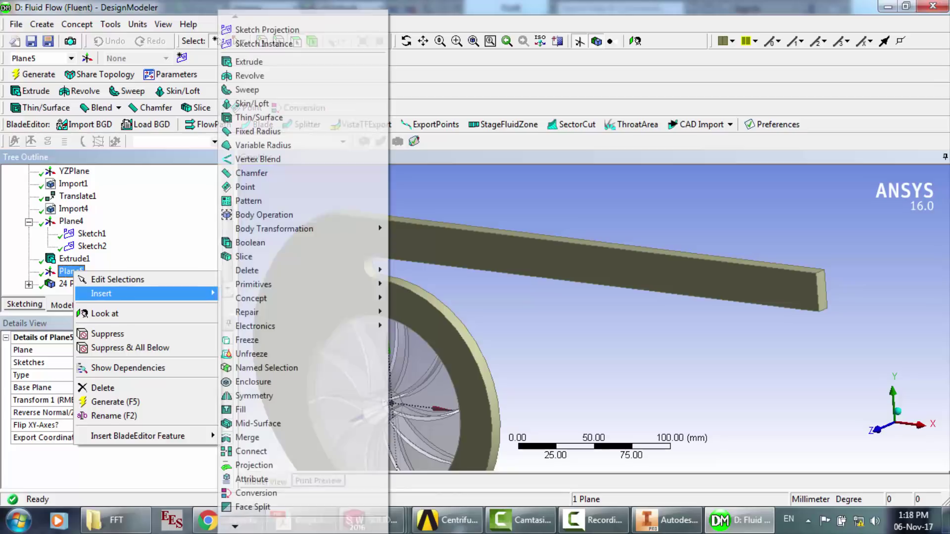
{"action": "left_click", "coordinate": [262, 30]}
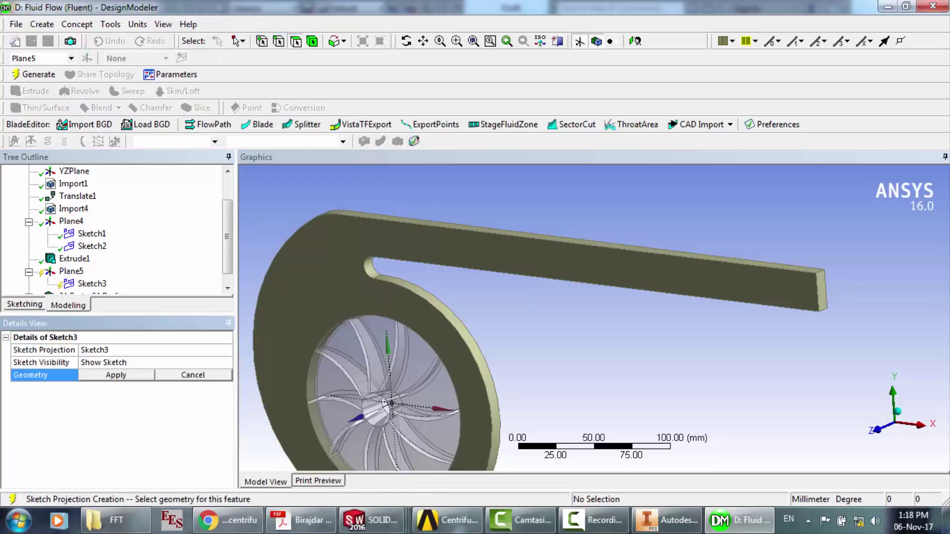
{"action": "left_click", "coordinate": [279, 41]}
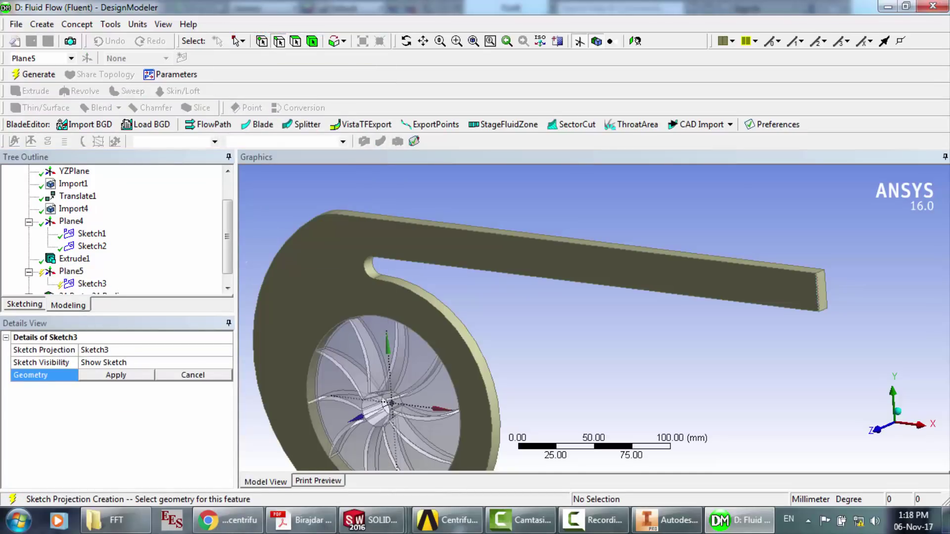
{"action": "left_click", "coordinate": [819, 292]}
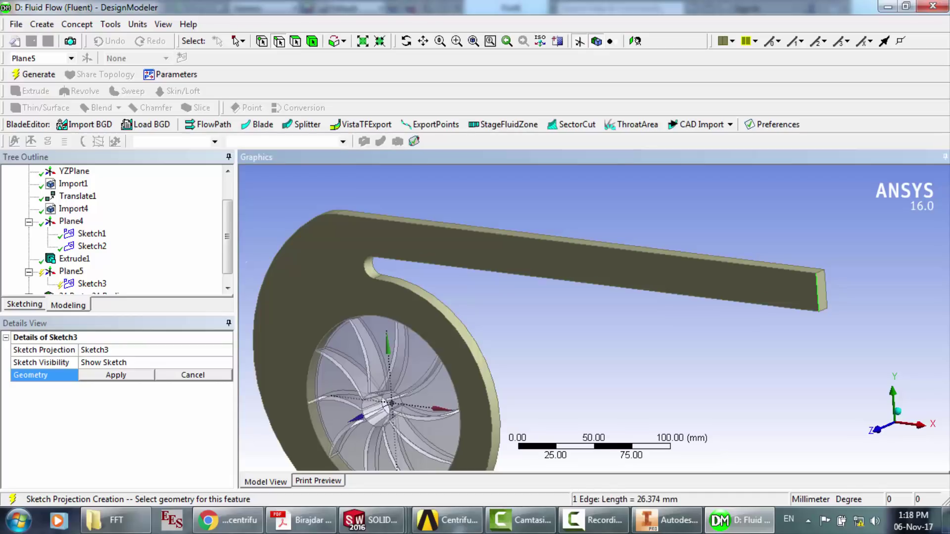
{"action": "left_click", "coordinate": [116, 375]}
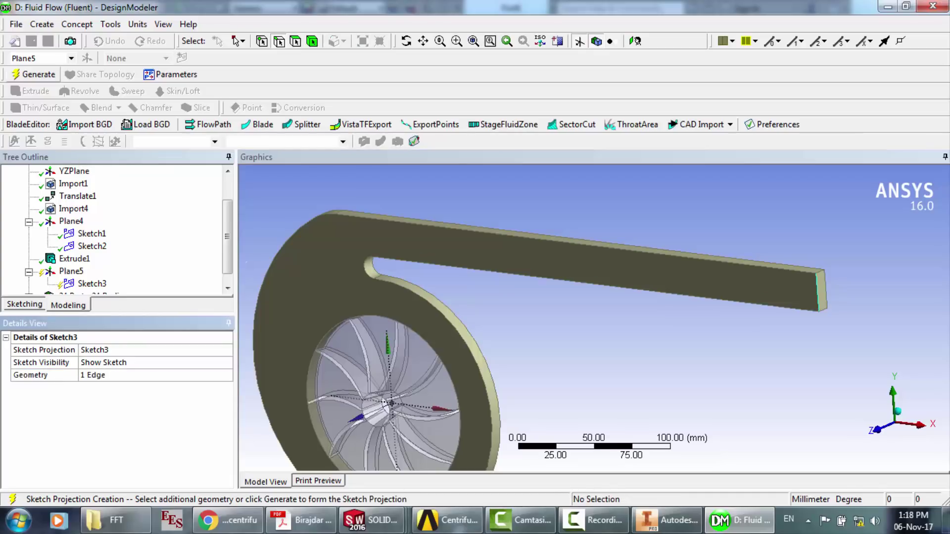
{"action": "left_click", "coordinate": [35, 75]}
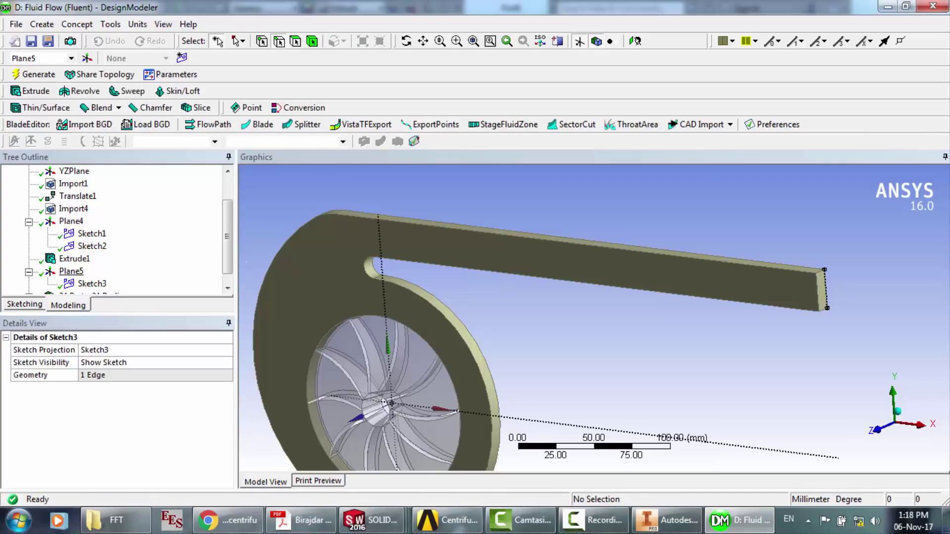
- Add a new sketch to Plane5 and open it for sketching
{"action": "left_click", "coordinate": [71, 271]}
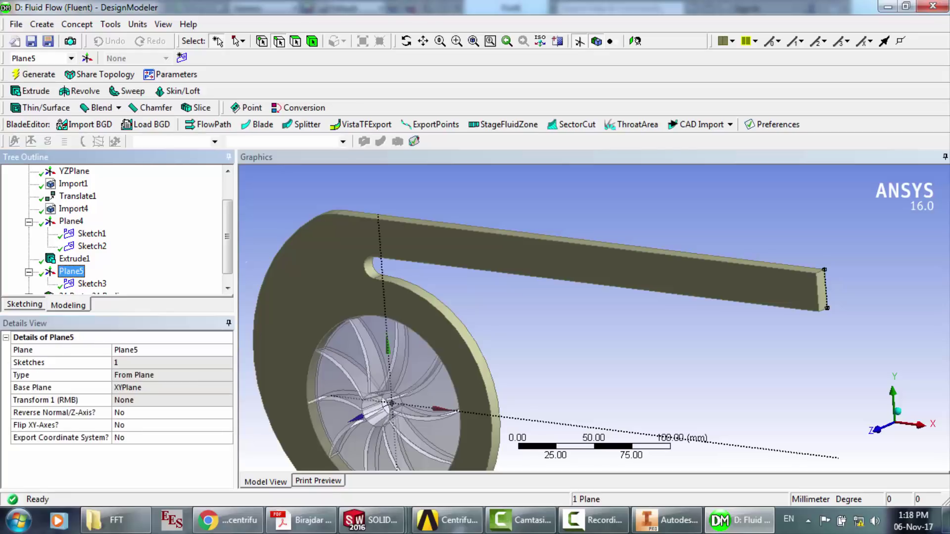
{"action": "left_click", "coordinate": [183, 58]}
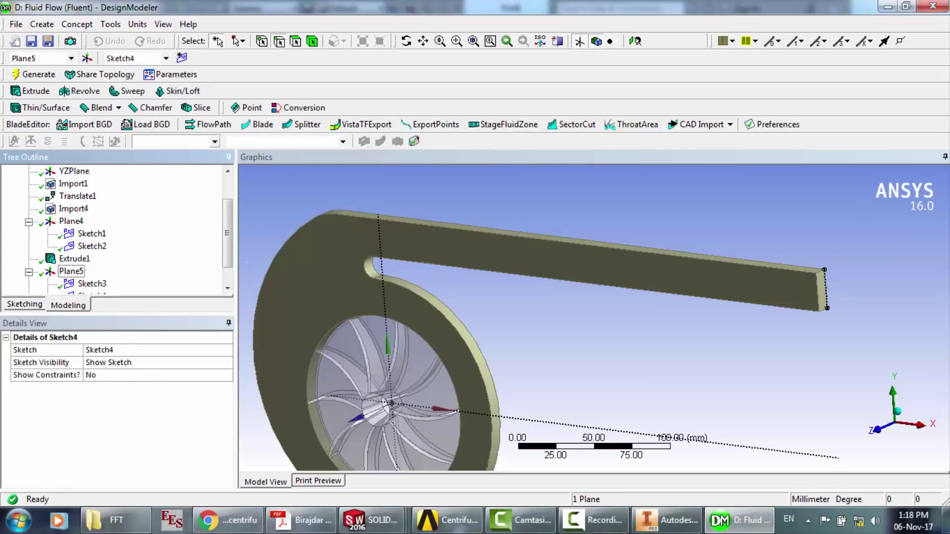
{"action": "left_click", "coordinate": [24, 304]}
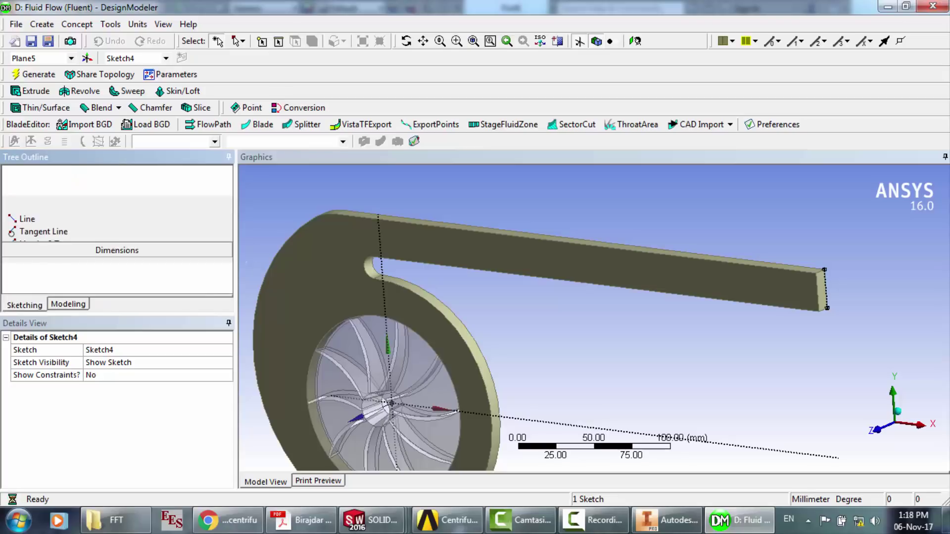
- Try to draw a line about 104 mm long from the lower end of the projected outlet edge down to the horizontal axis
{"action": "left_click", "coordinate": [27, 189]}
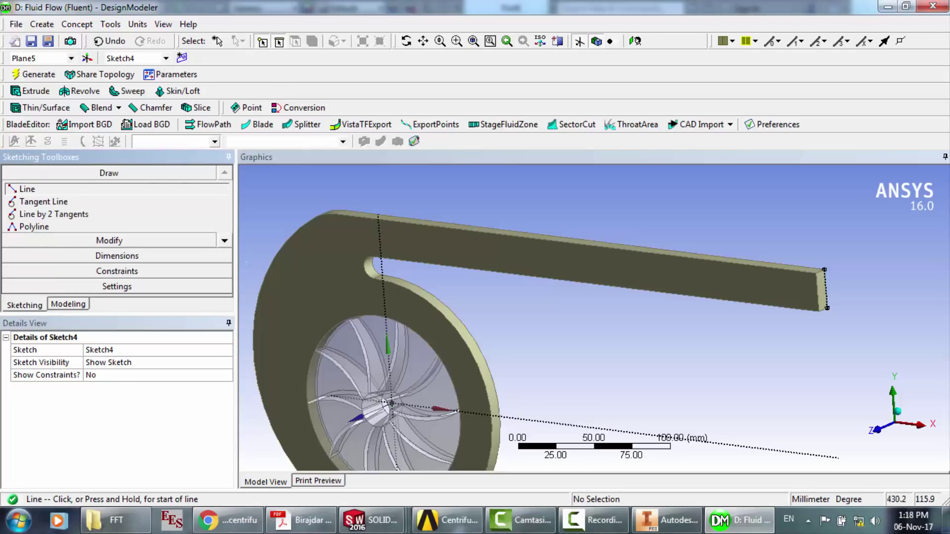
{"action": "left_click", "coordinate": [826, 307]}
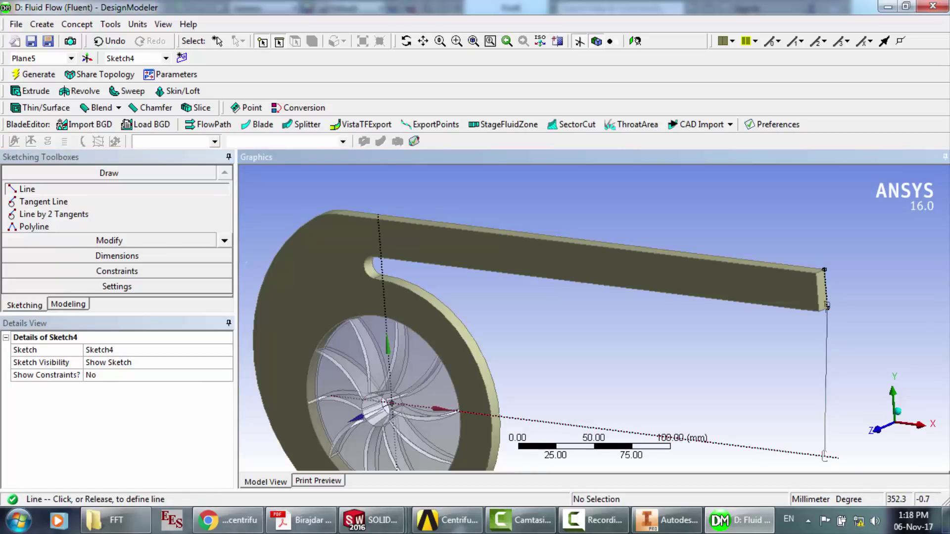
{"action": "left_click", "coordinate": [824, 455]}
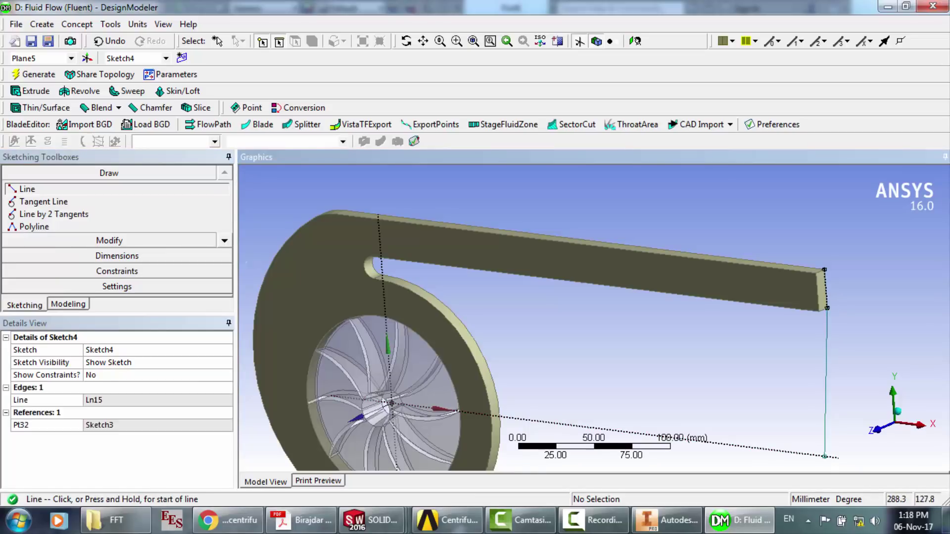
- Inspect the line below the outlet in a front view and delete it
{"action": "left_click", "coordinate": [876, 430]}
{"action": "scroll", "coordinate": [611, 310], "scroll_direction": "down", "scroll_amount": 3}
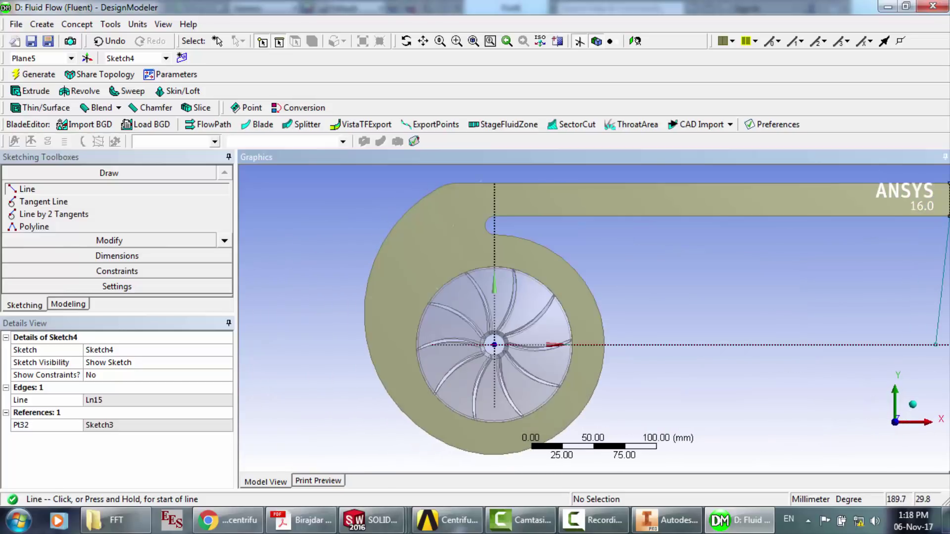
{"action": "left_click", "coordinate": [457, 41]}
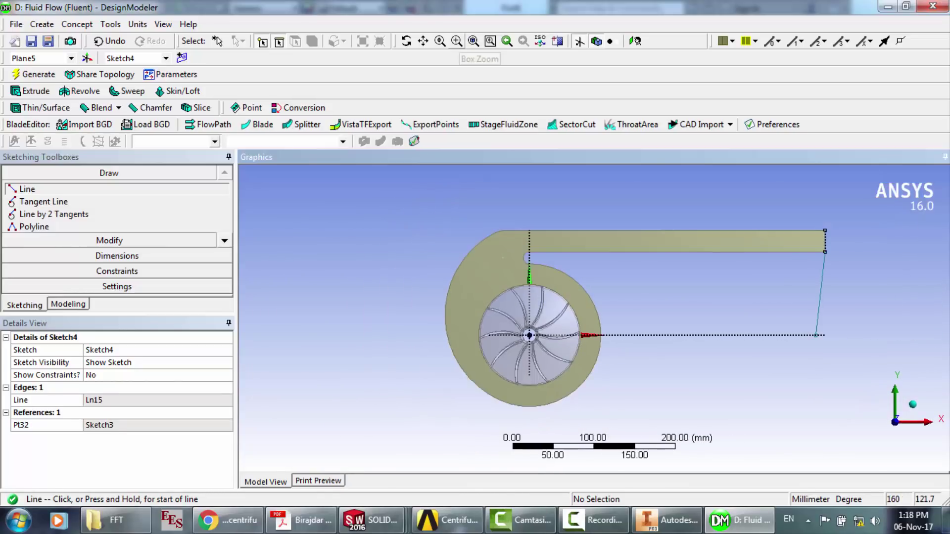
{"action": "left_click_drag", "start_coordinate": [804, 221], "coordinate": [850, 271]}
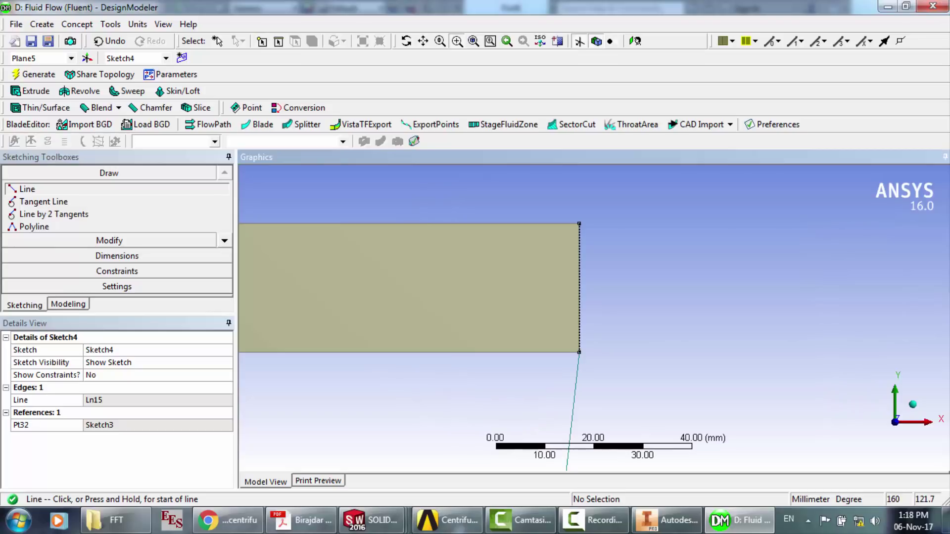
{"action": "scroll", "coordinate": [594, 317], "scroll_direction": "up", "scroll_amount": 2}
{"action": "scroll", "coordinate": [594, 318], "scroll_direction": "down", "scroll_amount": 10}
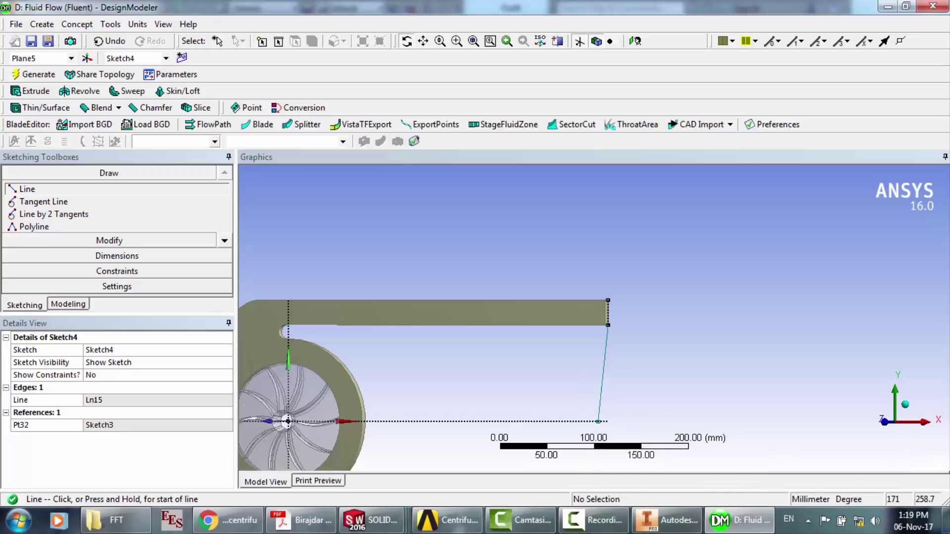
{"action": "middle_click_drag", "start_coordinate": [594, 318], "coordinate": [574, 261]}
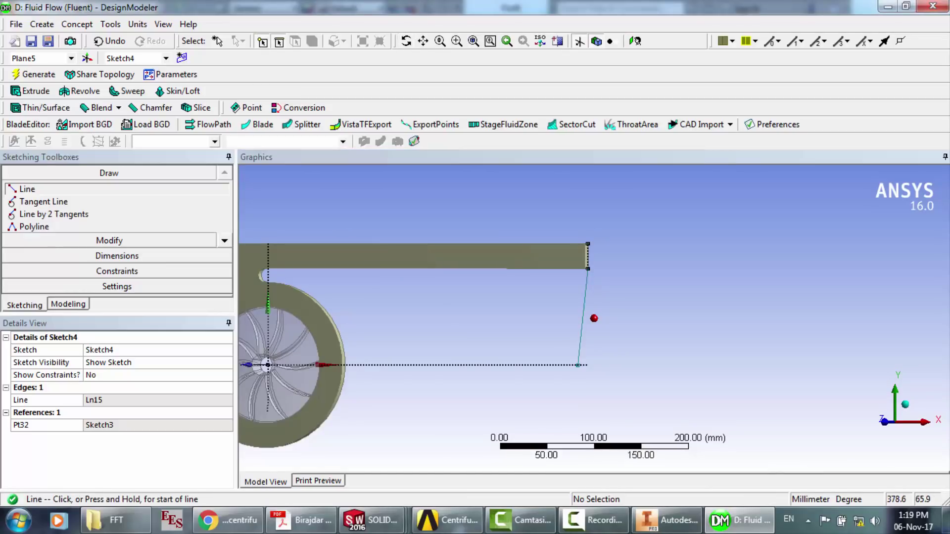
{"action": "left_click", "coordinate": [603, 302]}
{"action": "key", "text": "Escape"}
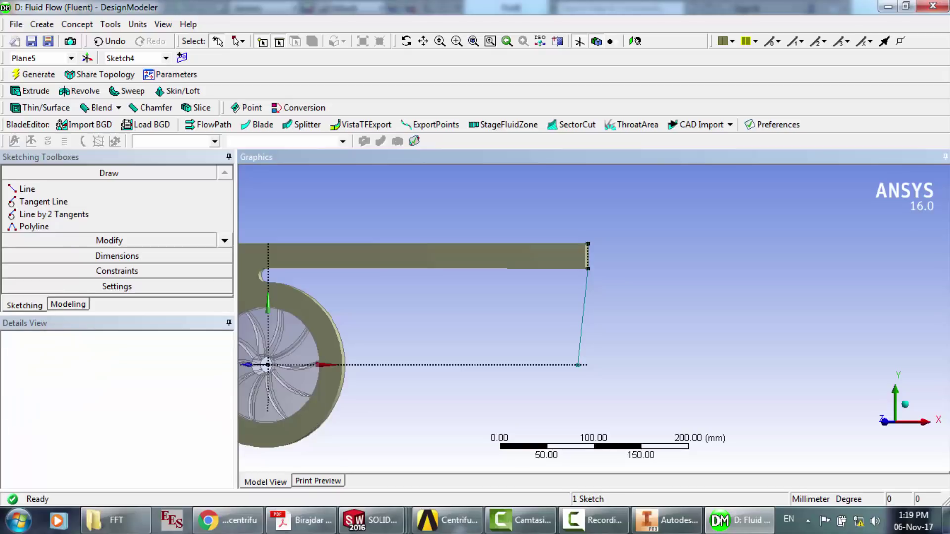
{"action": "left_click", "coordinate": [584, 307]}
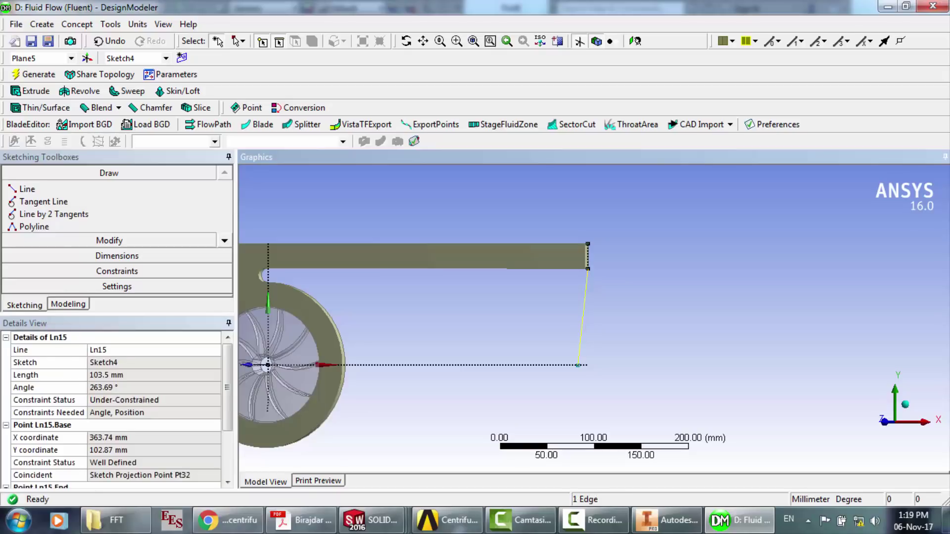
{"action": "key", "text": "Delete"}
- Draw a vertical line from the lower end of the projected outlet edge down to the horizontal axis
{"action": "left_click", "coordinate": [27, 189]}
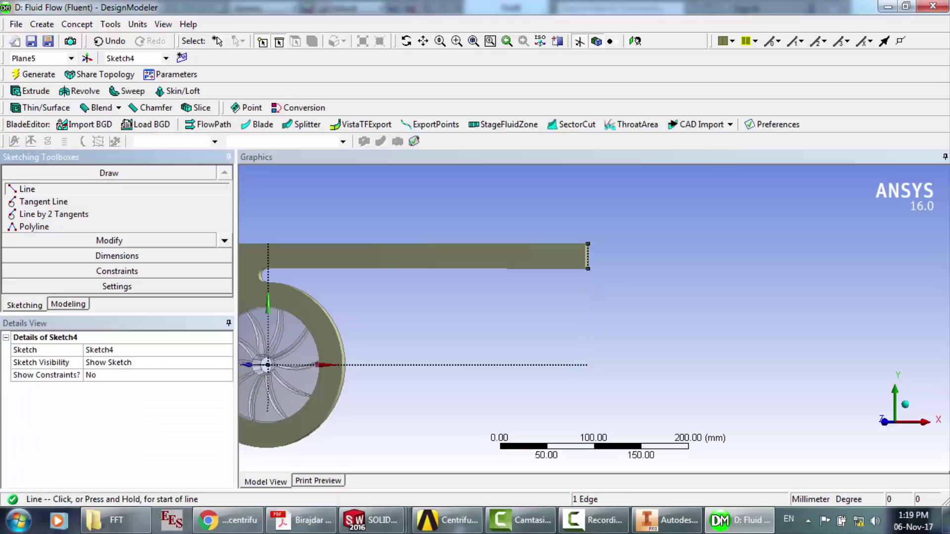
{"action": "left_click", "coordinate": [587, 267]}
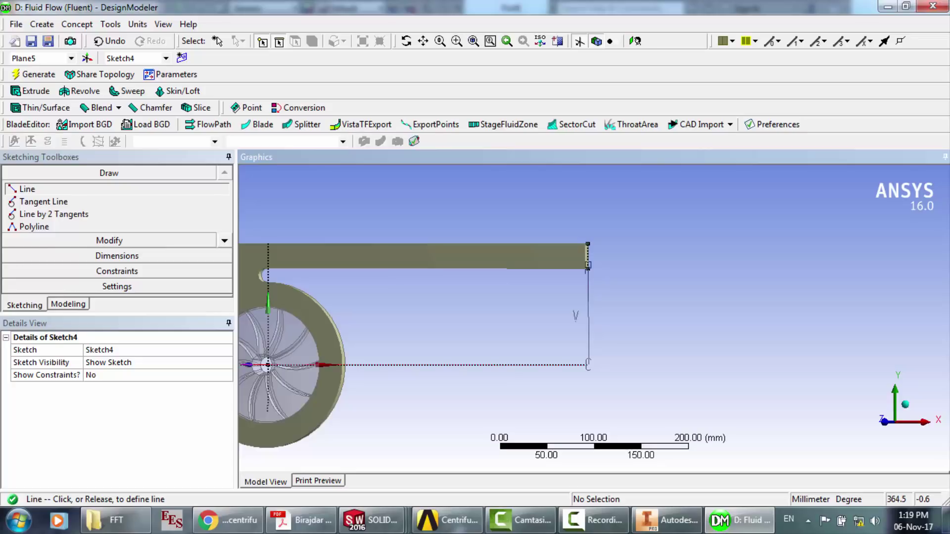
{"action": "left_click", "coordinate": [588, 365]}
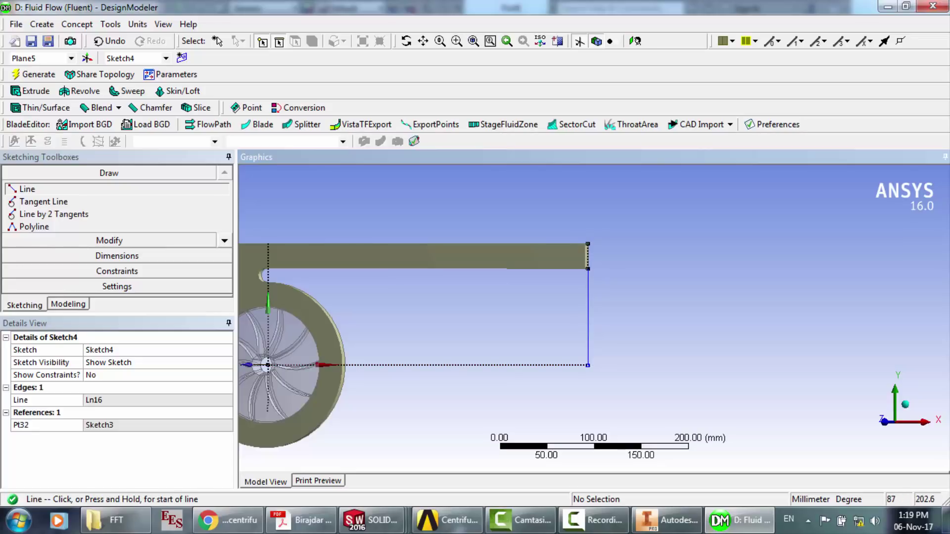
- Try to draw a short line upward from the sketch origin at the impeller centre and undo it
{"action": "mouse_move", "coordinate": [435, 306]}
{"action": "left_mouse_down"}
{"action": "mouse_move", "coordinate": [504, 323]}
{"action": "mouse_move", "coordinate": [555, 314]}
{"action": "left_mouse_up"}
{"action": "scroll", "coordinate": [594, 317], "scroll_direction": "up", "scroll_amount": 2}
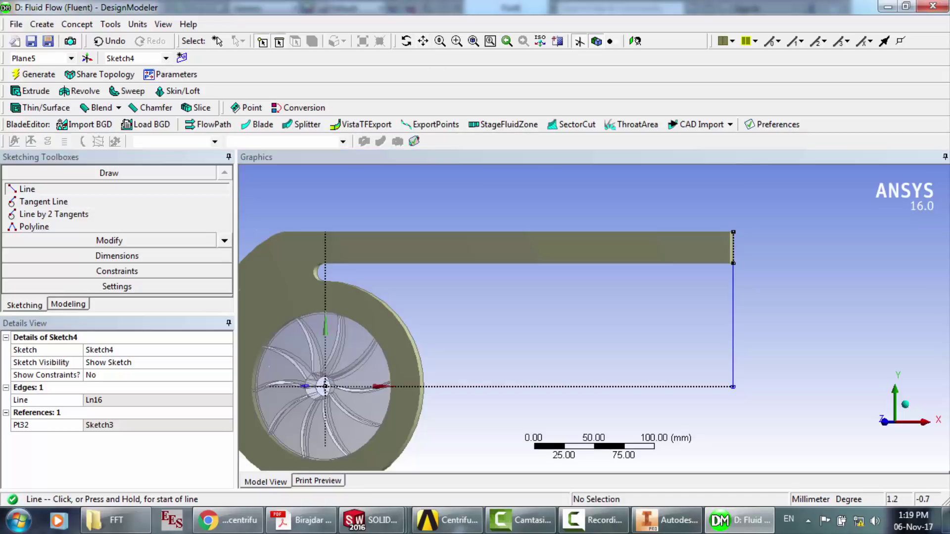
{"action": "left_click", "coordinate": [457, 40]}
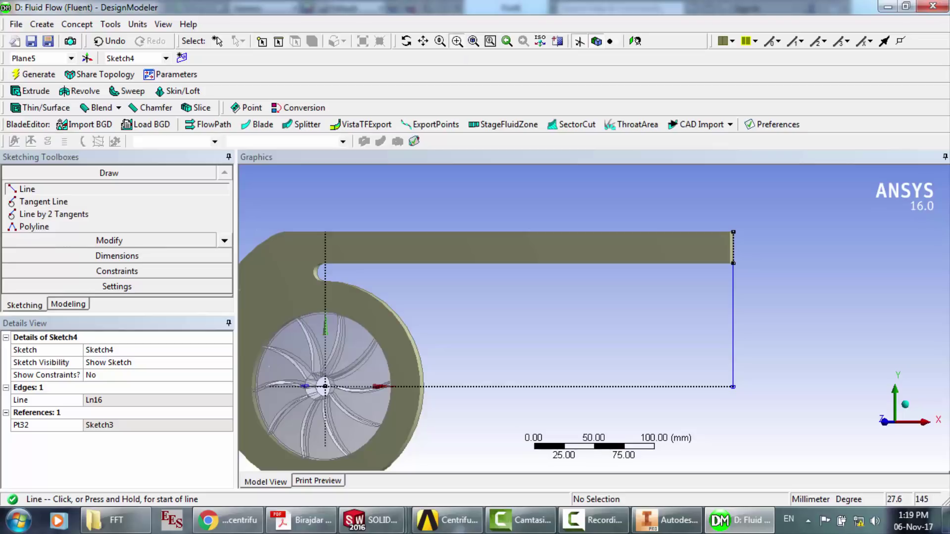
{"action": "left_click_drag", "start_coordinate": [310, 372], "coordinate": [363, 396]}
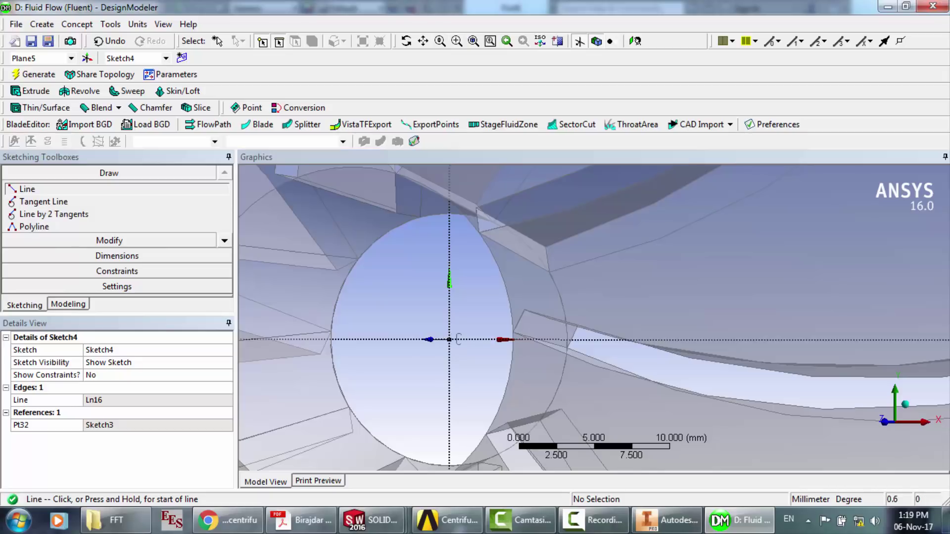
{"action": "left_click", "coordinate": [449, 340]}
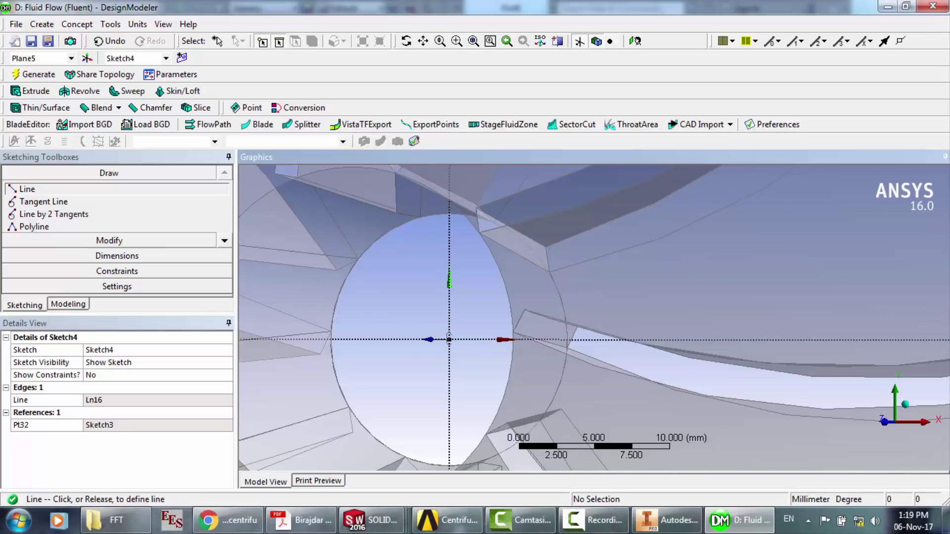
{"action": "left_click", "coordinate": [458, 299]}
{"action": "scroll", "coordinate": [457, 300], "scroll_direction": "up", "scroll_amount": 2}
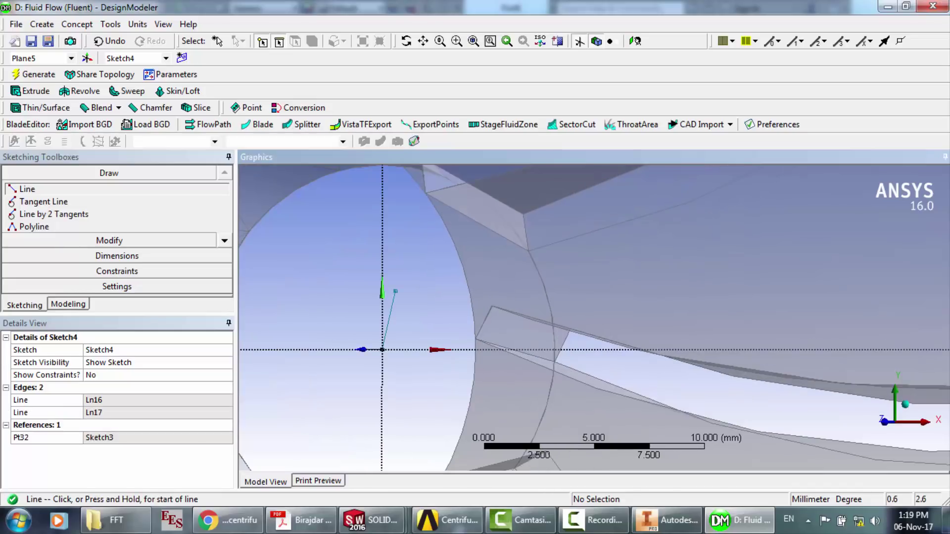
{"action": "key", "text": "Escape"}
{"action": "key", "text": "ctrl+z"}
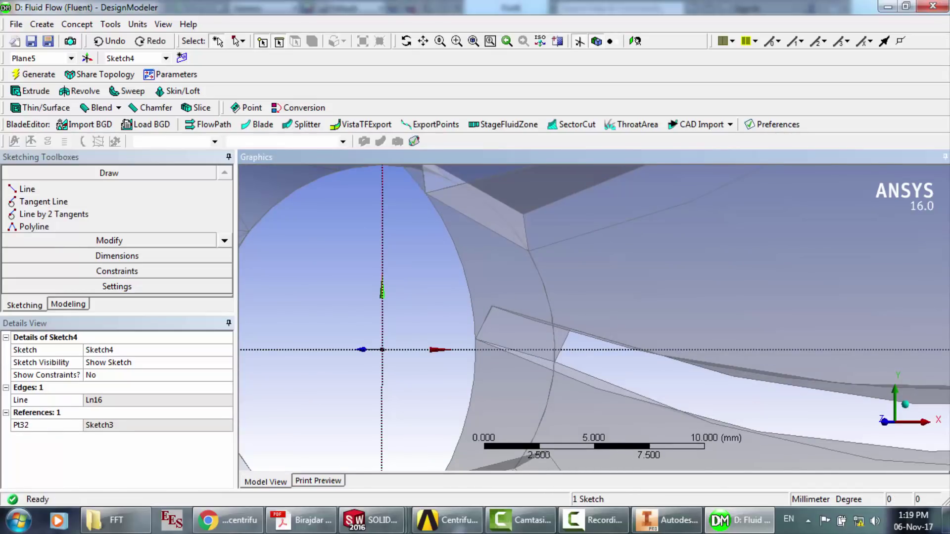
- Draw a horizontal line from the origin at the impeller centre to the lower end of the vertical line below the outlet
{"action": "left_click", "coordinate": [27, 189]}
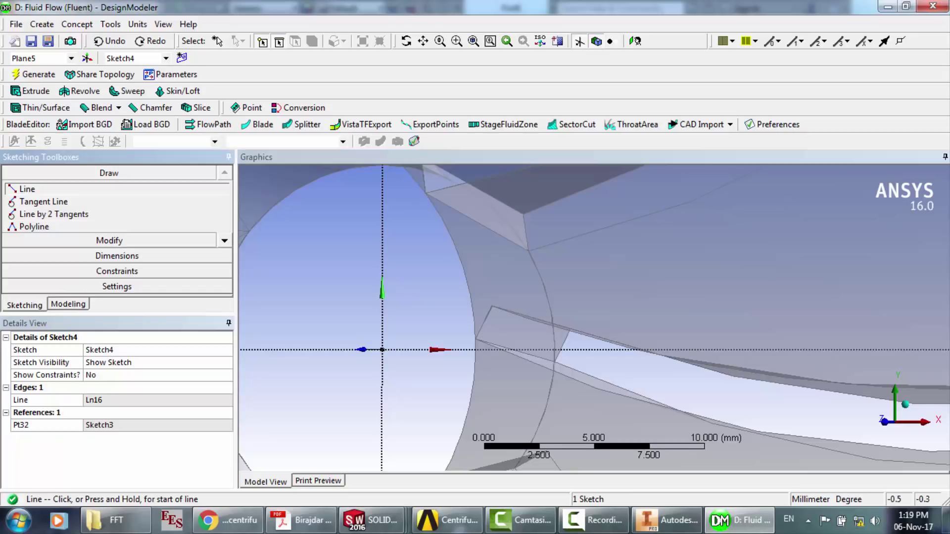
{"action": "left_click", "coordinate": [382, 349]}
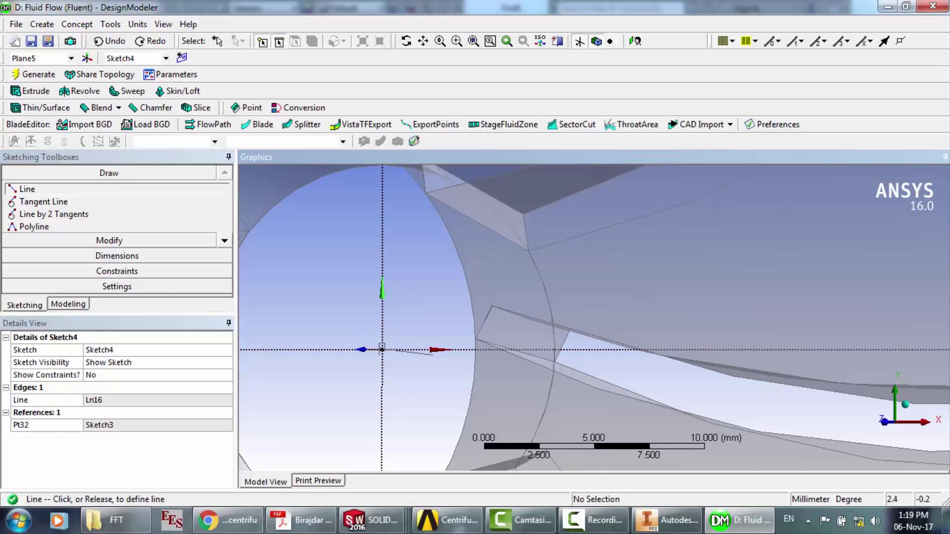
{"action": "scroll", "coordinate": [435, 350], "scroll_direction": "down", "scroll_amount": 5}
{"action": "scroll", "coordinate": [593, 318], "scroll_direction": "down", "scroll_amount": 3}
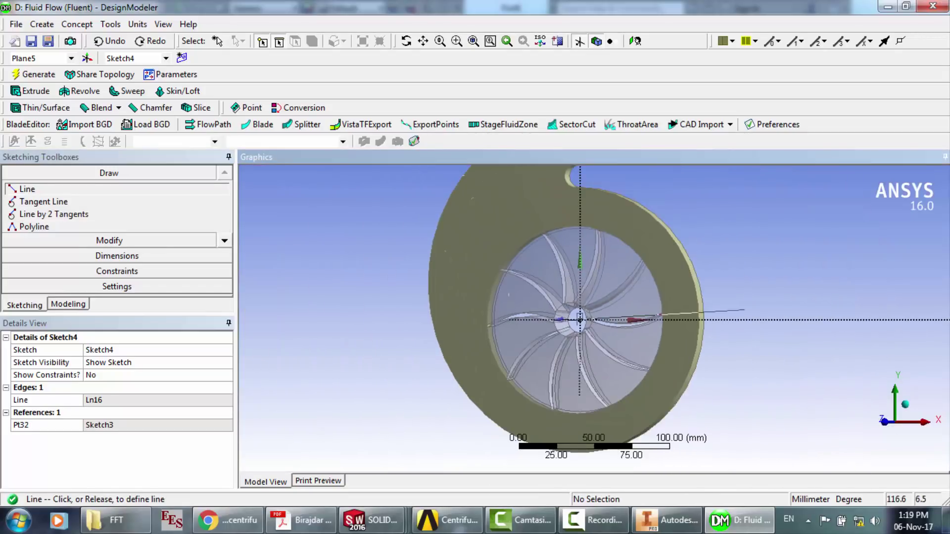
{"action": "scroll", "coordinate": [594, 318], "scroll_direction": "down", "scroll_amount": 2}
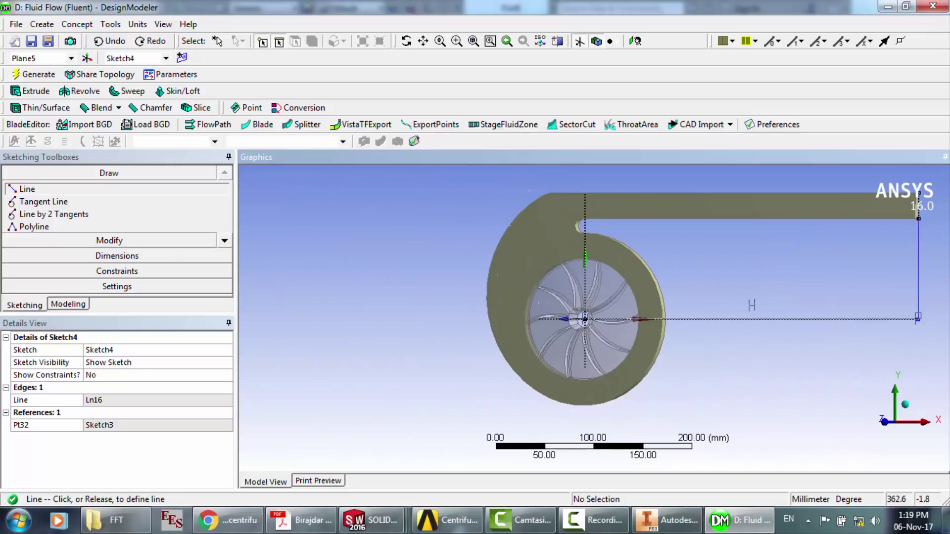
{"action": "left_click", "coordinate": [917, 319]}
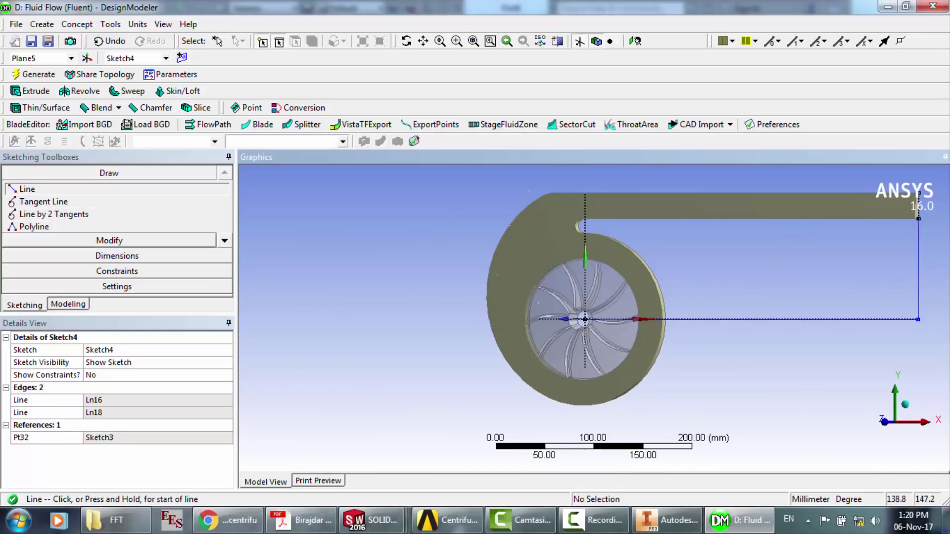
- Dimension the length of the horizontal line between the impeller centre and the outlet end, and open its value
{"action": "left_click", "coordinate": [116, 255]}
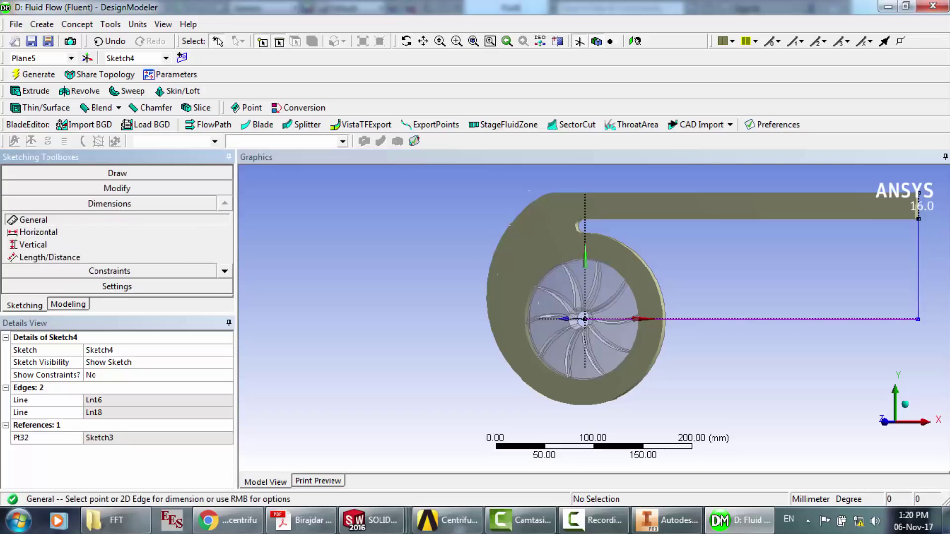
{"action": "left_click", "coordinate": [786, 319]}
{"action": "key", "text": "Return"}
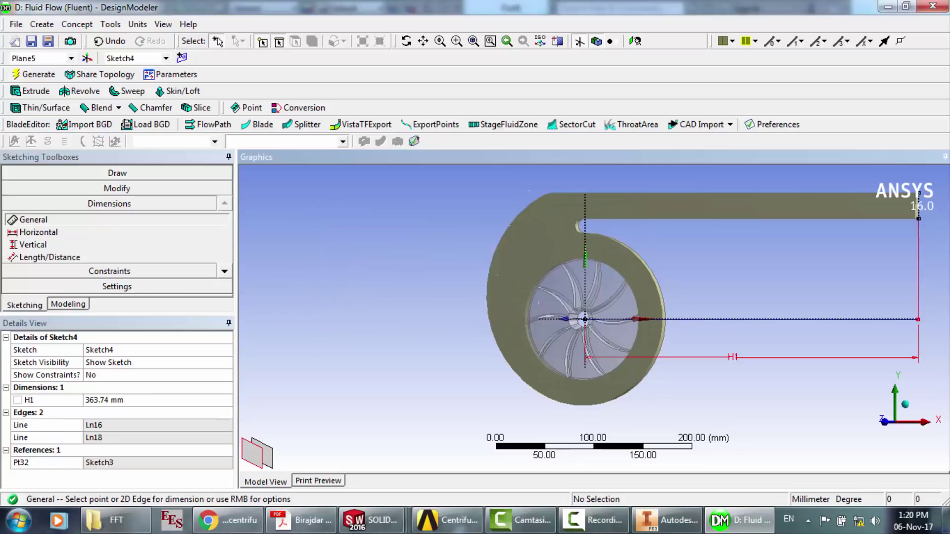
{"action": "left_click", "coordinate": [118, 400]}
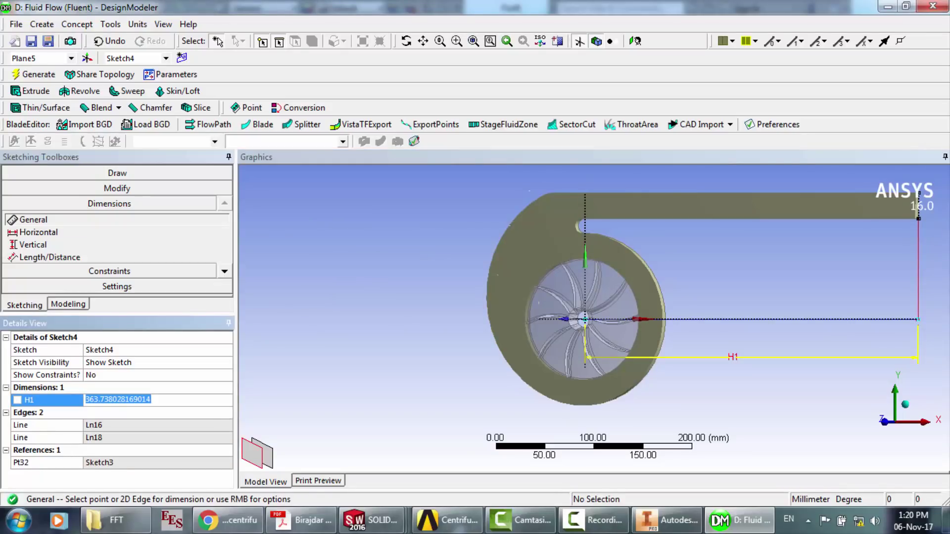
- Delete Plane5 together with its two sketches, Sketch3 and Sketch4
{"action": "left_click", "coordinate": [68, 304]}
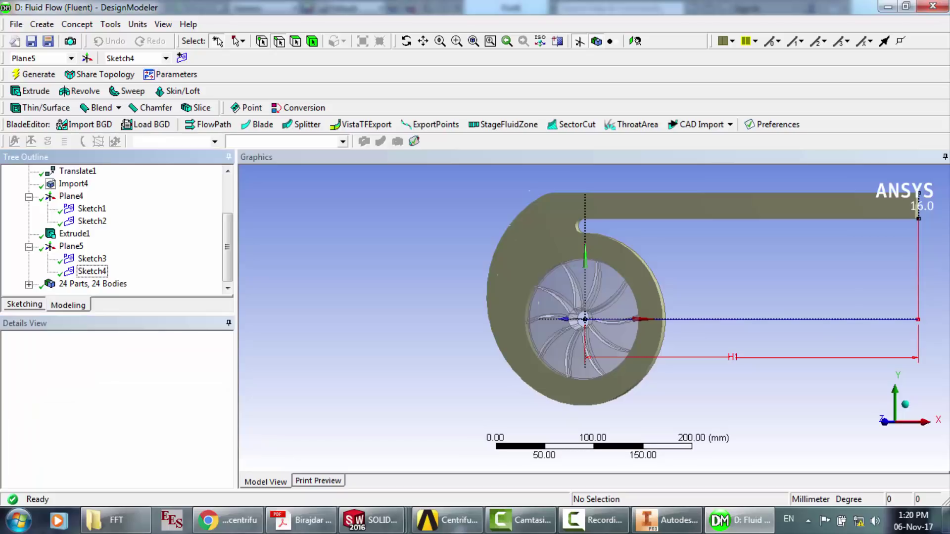
{"action": "left_click", "coordinate": [423, 41]}
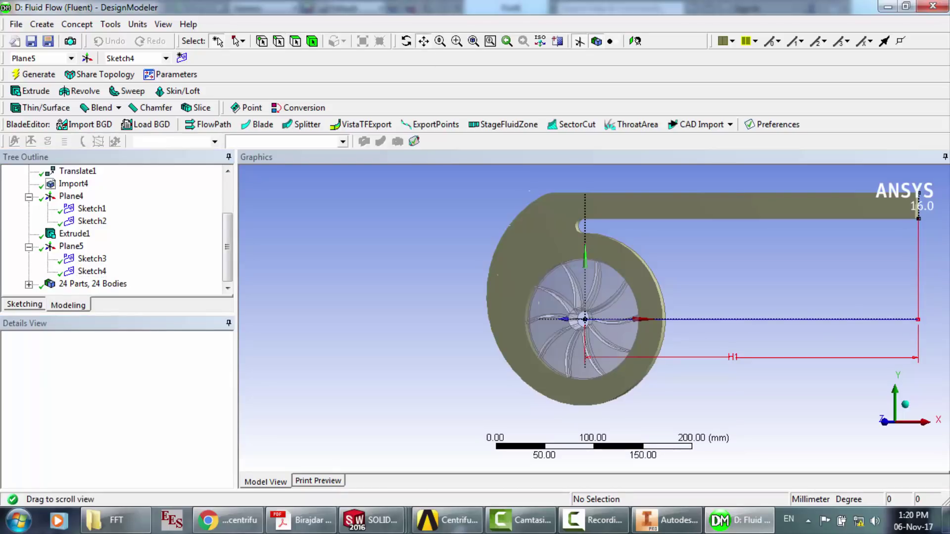
{"action": "left_click_drag", "start_coordinate": [692, 277], "coordinate": [517, 306]}
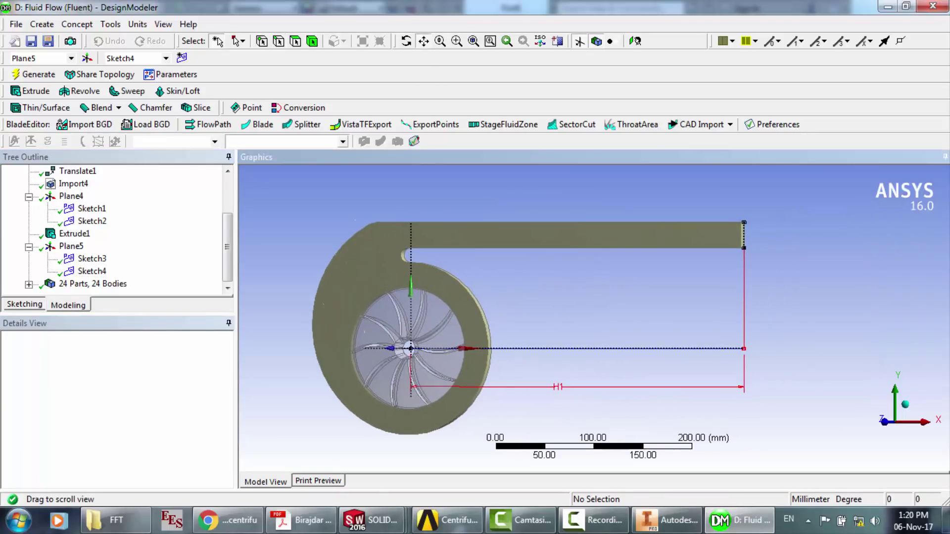
{"action": "scroll", "coordinate": [517, 305], "scroll_direction": "up", "scroll_amount": 1}
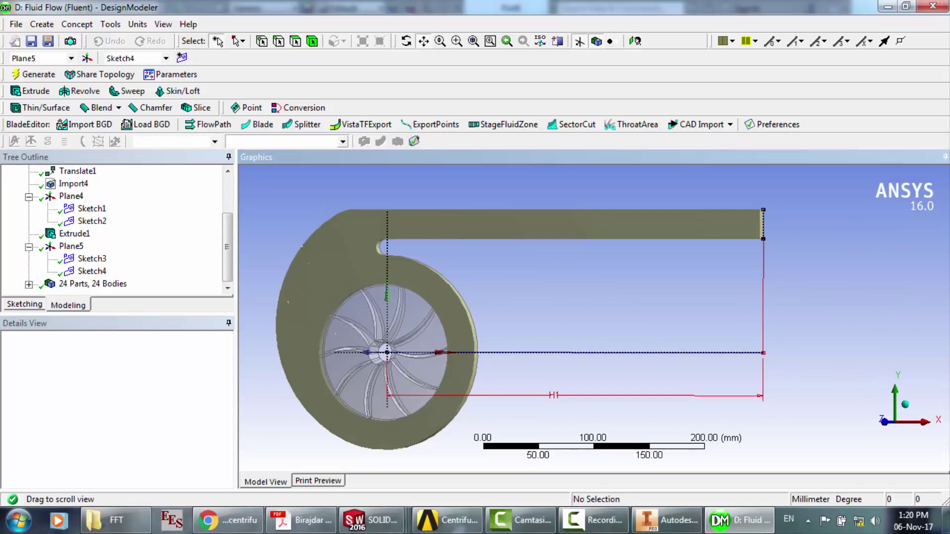
{"action": "left_click_drag", "start_coordinate": [518, 305], "coordinate": [488, 299]}
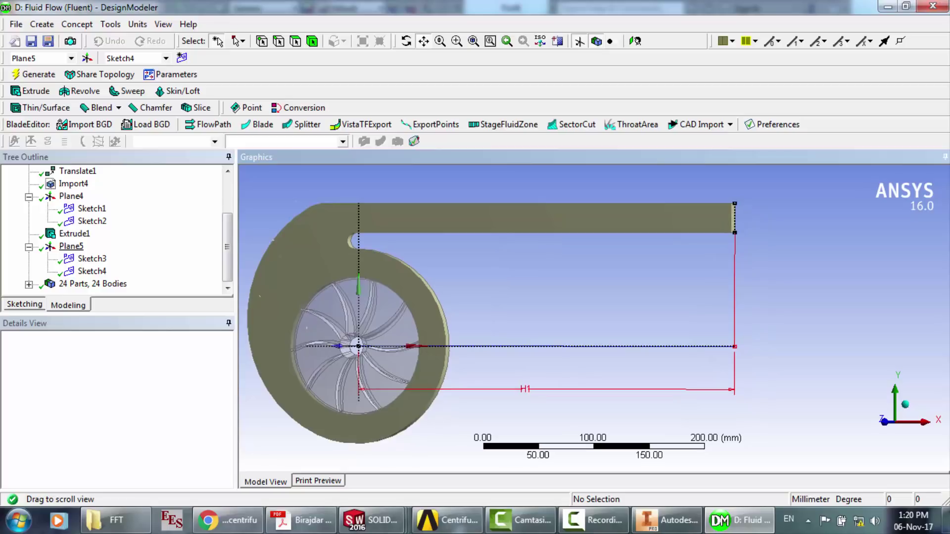
{"action": "left_click", "coordinate": [71, 247]}
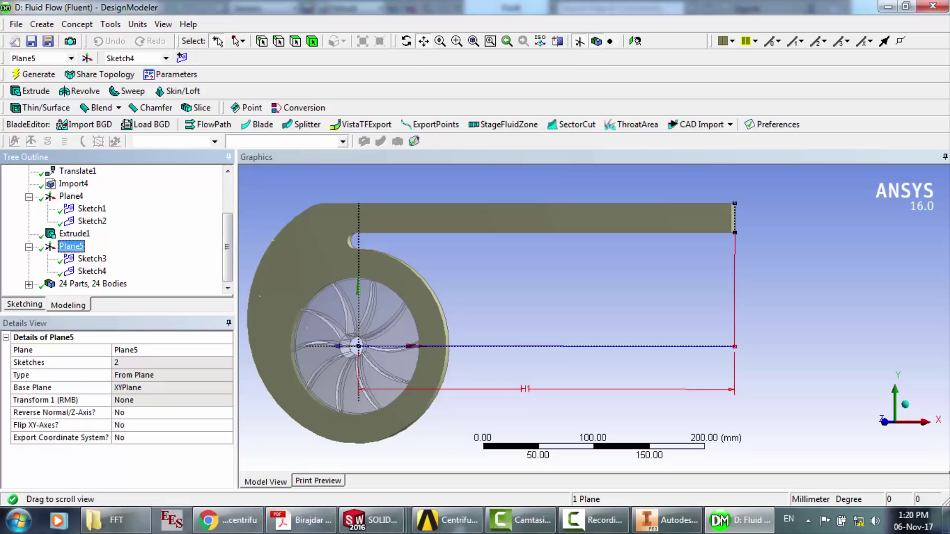
{"action": "left_click", "coordinate": [92, 271], "text": "shift"}
{"action": "key", "text": "Page_Up"}
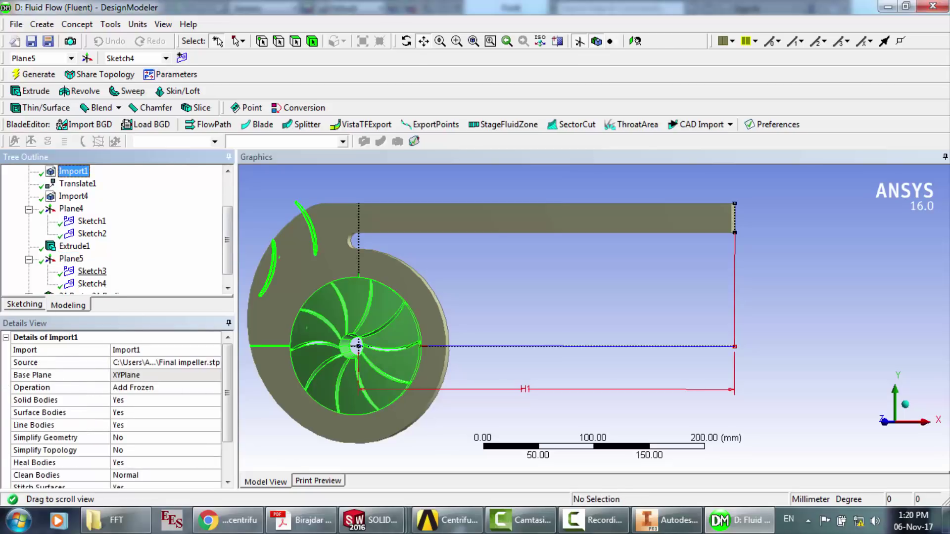
{"action": "left_click", "coordinate": [71, 258]}
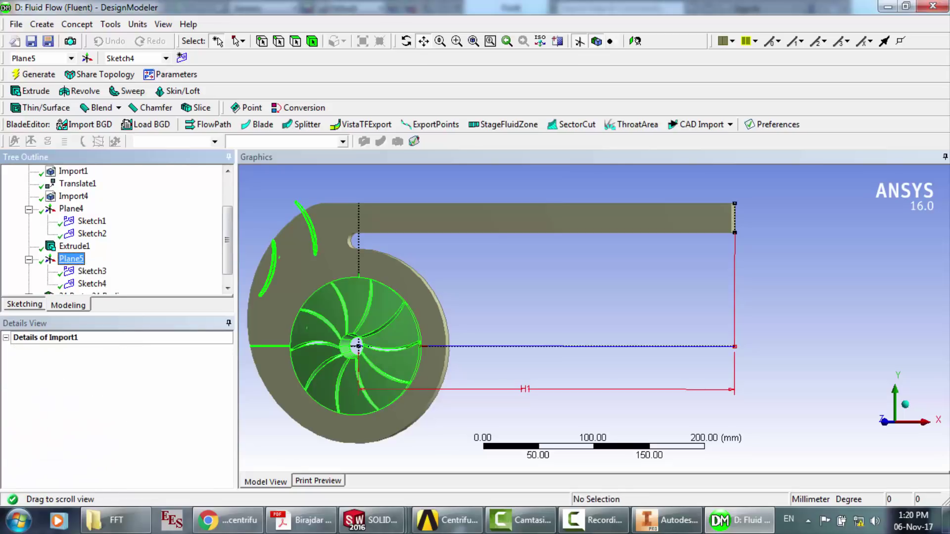
{"action": "left_click", "coordinate": [92, 284], "text": "shift"}
{"action": "key", "text": "Delete"}
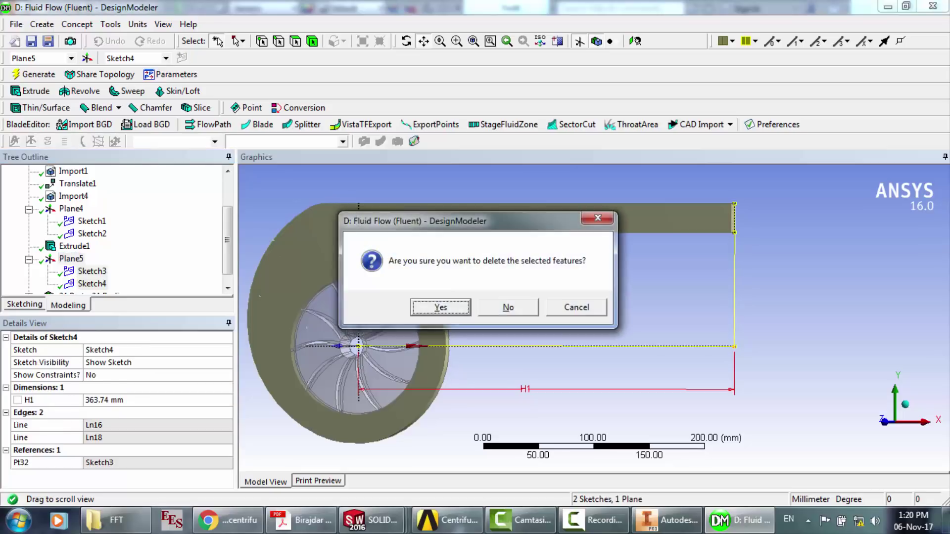
{"action": "key", "text": "Return"}
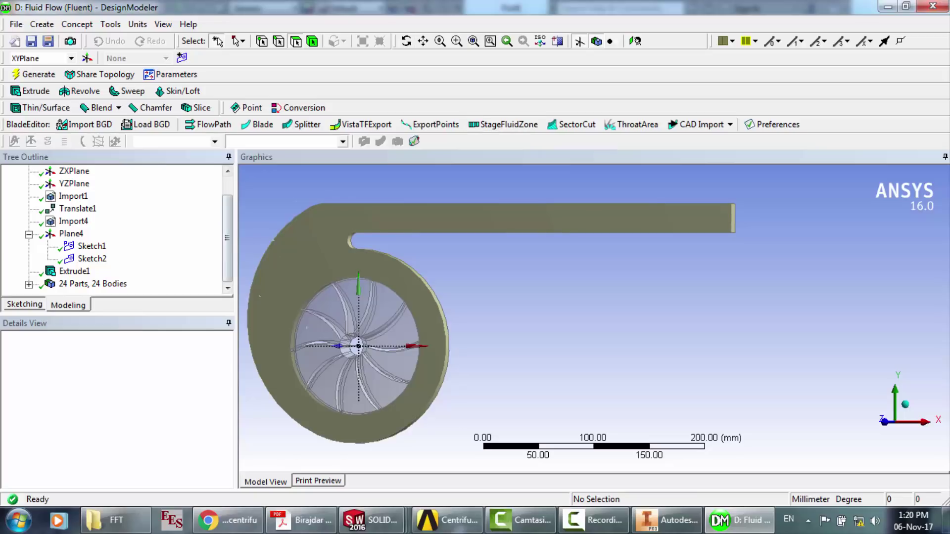
- Start a new plane based on the YZPlane
{"action": "scroll", "coordinate": [114, 227], "scroll_direction": "up", "scroll_amount": 1}
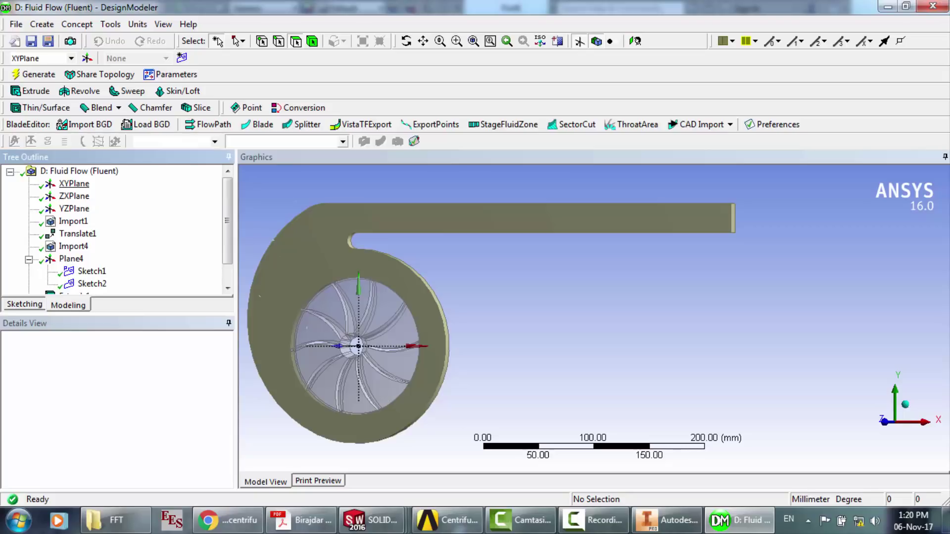
{"action": "left_click", "coordinate": [74, 209]}
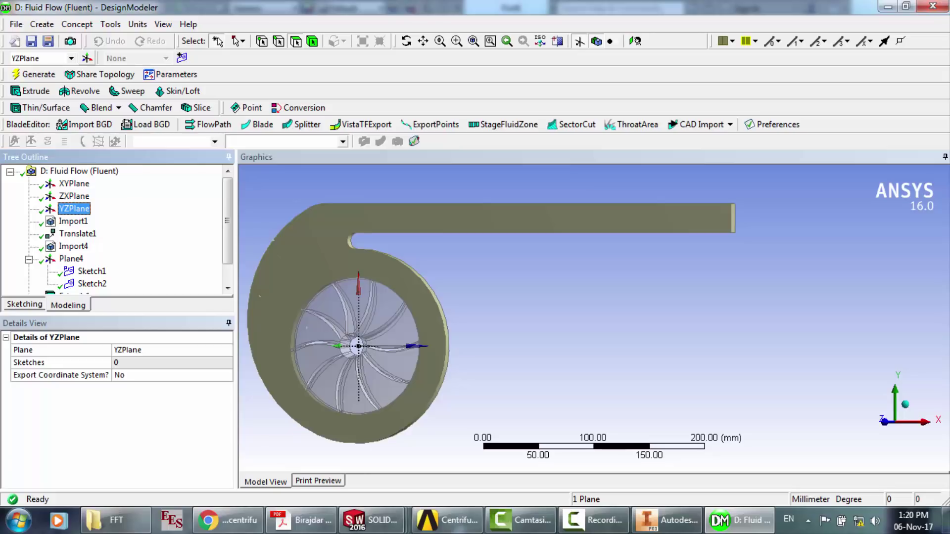
{"action": "left_click", "coordinate": [86, 58]}
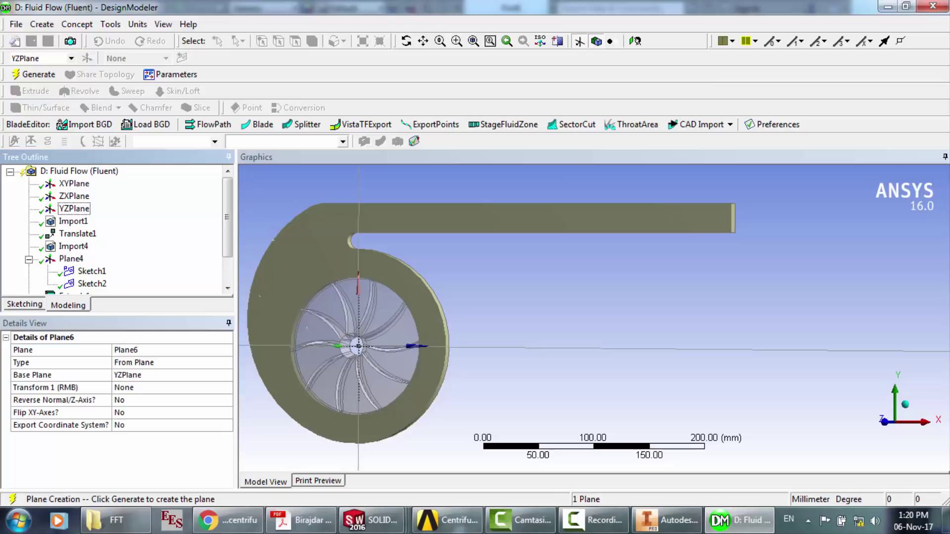
- Set the new plane's first transform to Offset Global X
{"action": "left_click", "coordinate": [159, 388]}
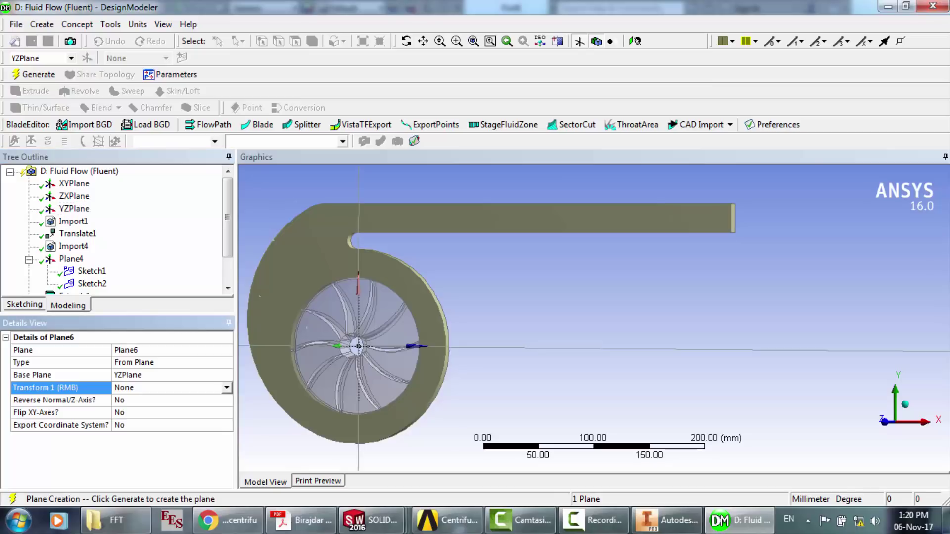
{"action": "left_click", "coordinate": [226, 388]}
{"action": "key", "text": "Down"}
{"action": "key", "text": "Down"}
{"action": "key", "text": "Down"}
{"action": "key", "text": "Down"}
{"action": "key", "text": "Down"}
{"action": "key", "text": "Down"}
{"action": "key", "text": "Down"}
{"action": "key", "text": "Down"}
{"action": "key", "text": "Down"}
{"action": "key", "text": "Down"}
{"action": "key", "text": "Down"}
{"action": "key", "text": "Down"}
{"action": "key", "text": "Down"}
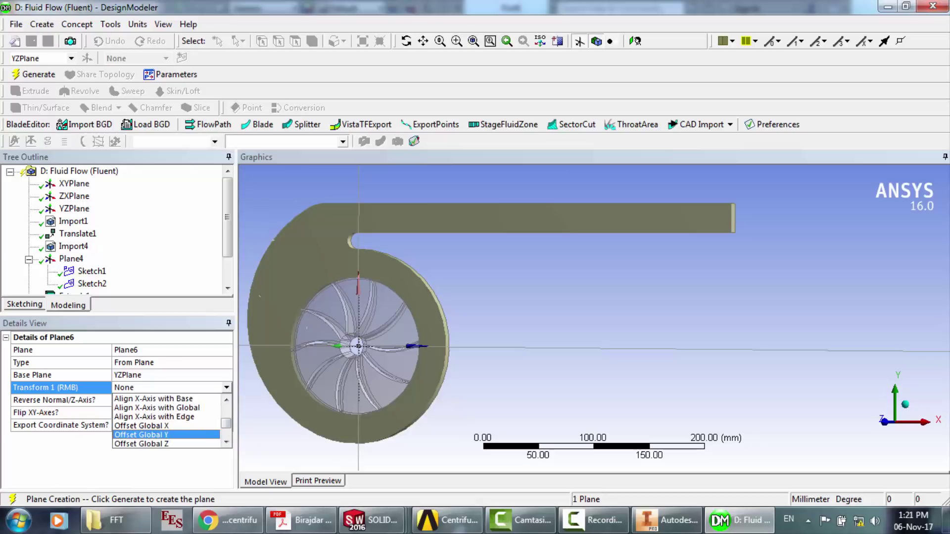
{"action": "key", "text": "Down"}
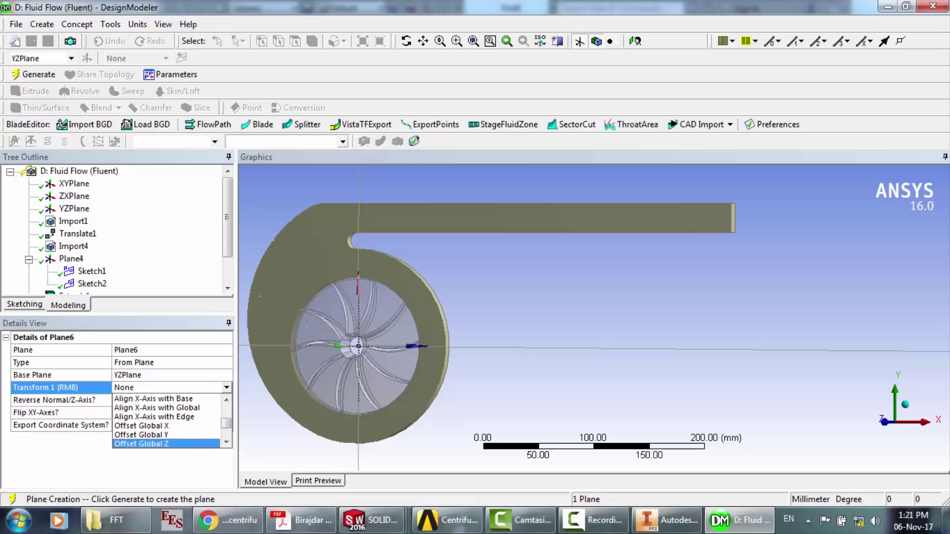
{"action": "key", "text": "Up"}
{"action": "key", "text": "Up"}
{"action": "key", "text": "Return"}
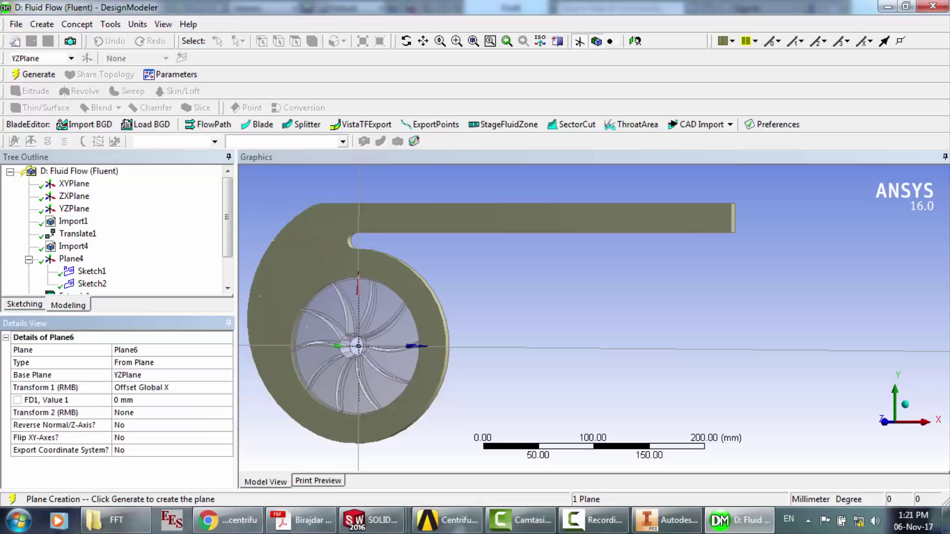
- Try a global X offset of 100 mm for the new plane
{"action": "left_click", "coordinate": [123, 401]}
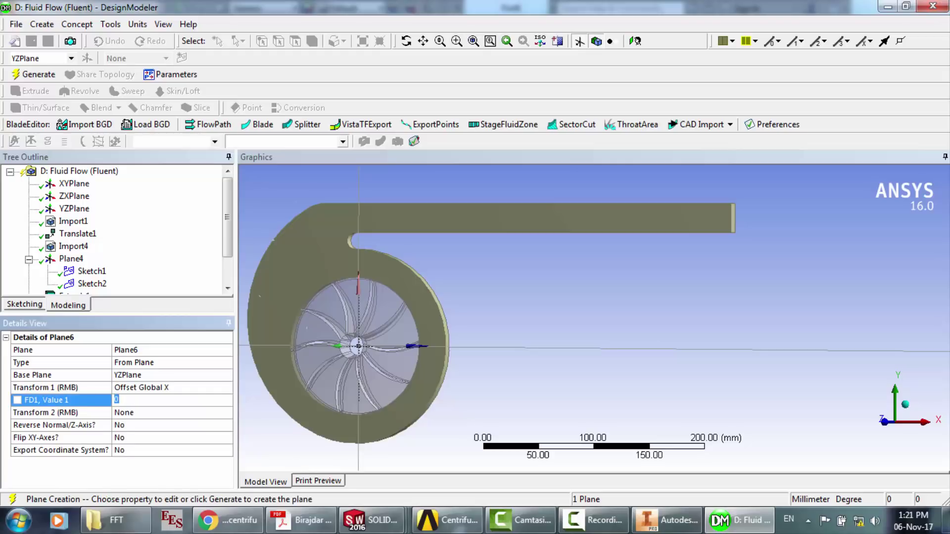
{"action": "type", "text": "100"}
{"action": "key", "text": "Return"}
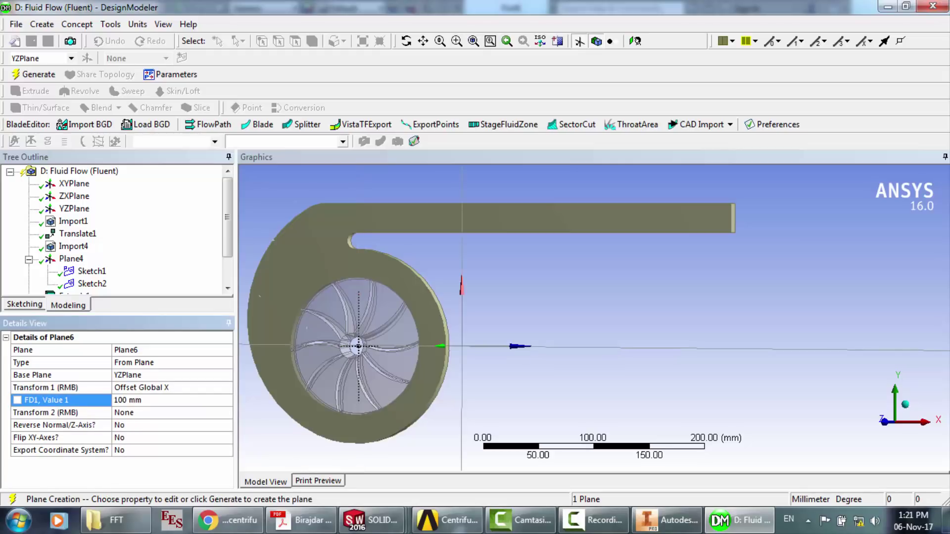
- Set the new plane's global X offset to 500 mm and generate the plane
{"action": "left_click", "coordinate": [124, 400]}
{"action": "type", "text": "500"}
{"action": "key", "text": "Return"}
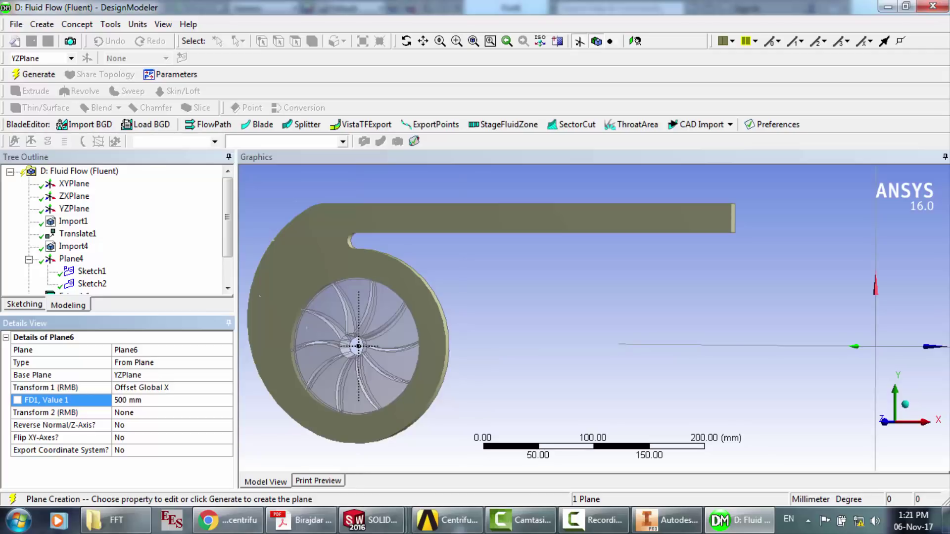
{"action": "left_click", "coordinate": [35, 74]}
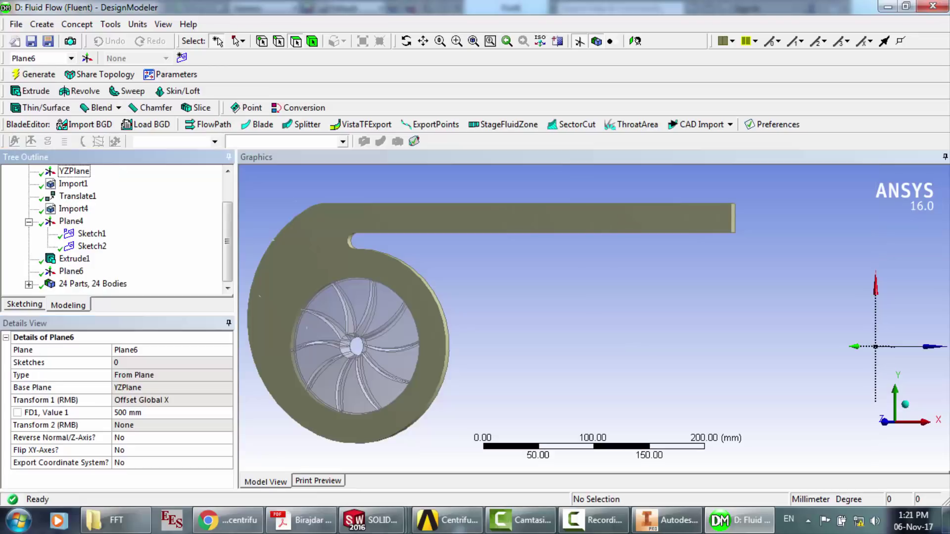
- Create a new empty sketch on Plane6 and open it for sketching
{"action": "left_click", "coordinate": [71, 271]}
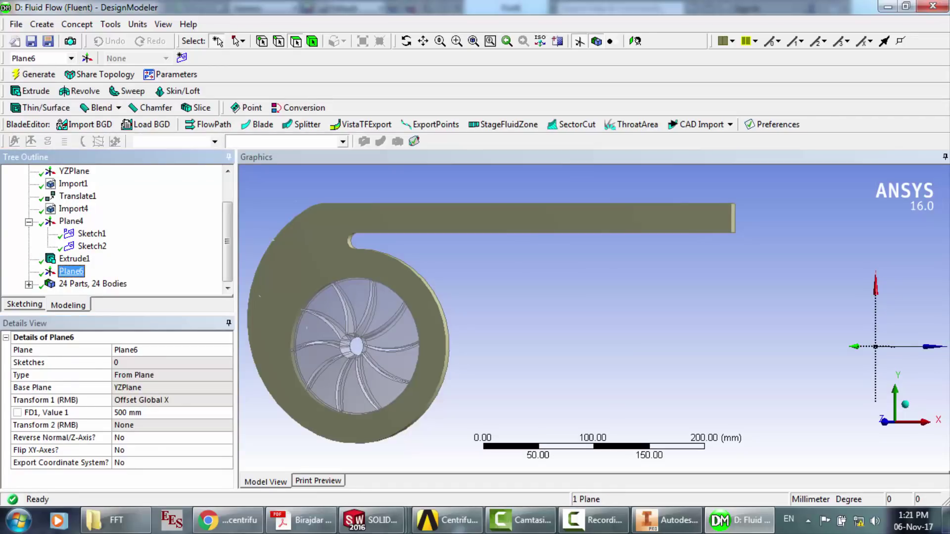
{"action": "right_click", "coordinate": [73, 273]}
{"action": "mouse_move", "coordinate": [113, 299]}
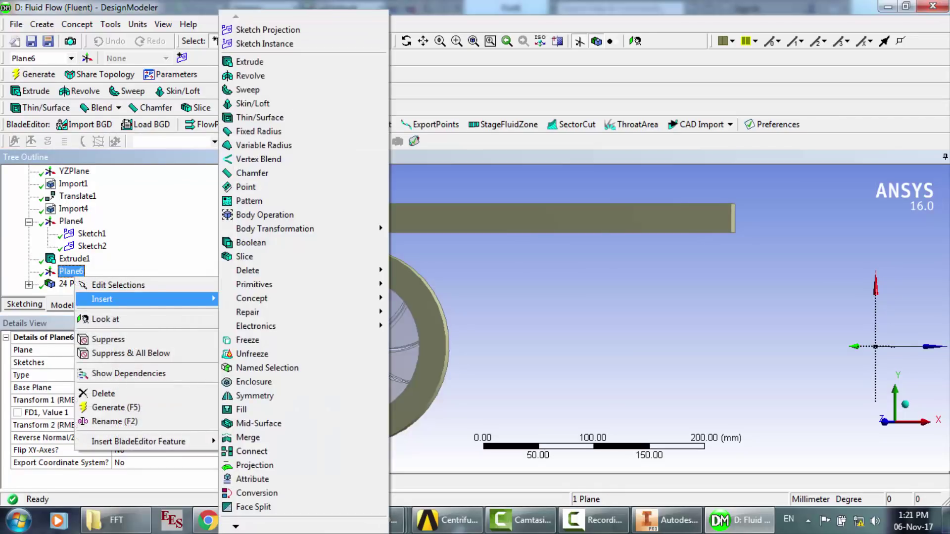
{"action": "left_click", "coordinate": [181, 58]}
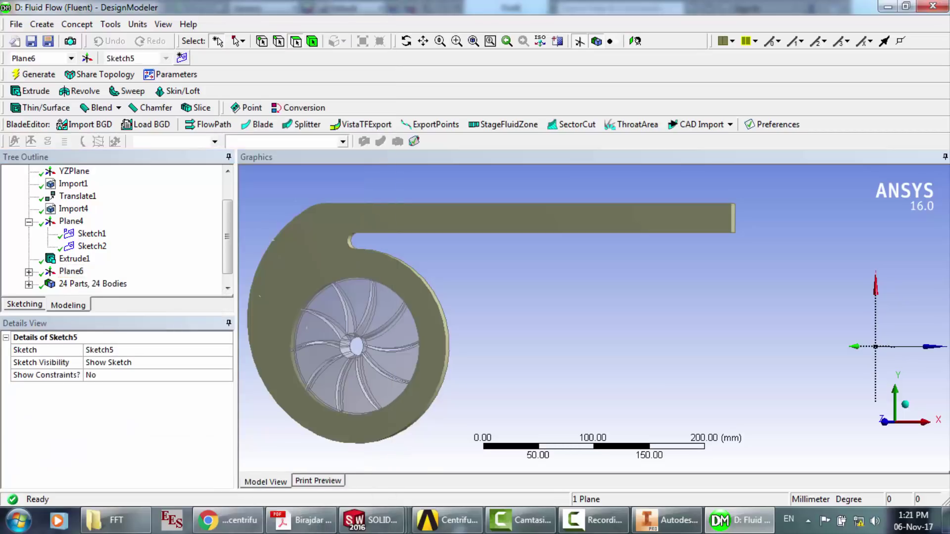
{"action": "left_click", "coordinate": [92, 295]}
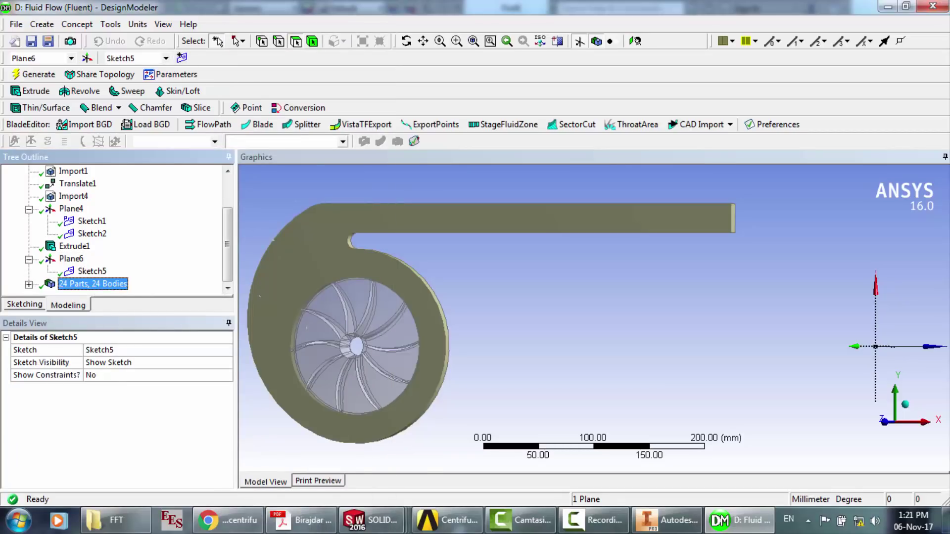
{"action": "left_click", "coordinate": [92, 271]}
{"action": "left_click", "coordinate": [24, 304]}
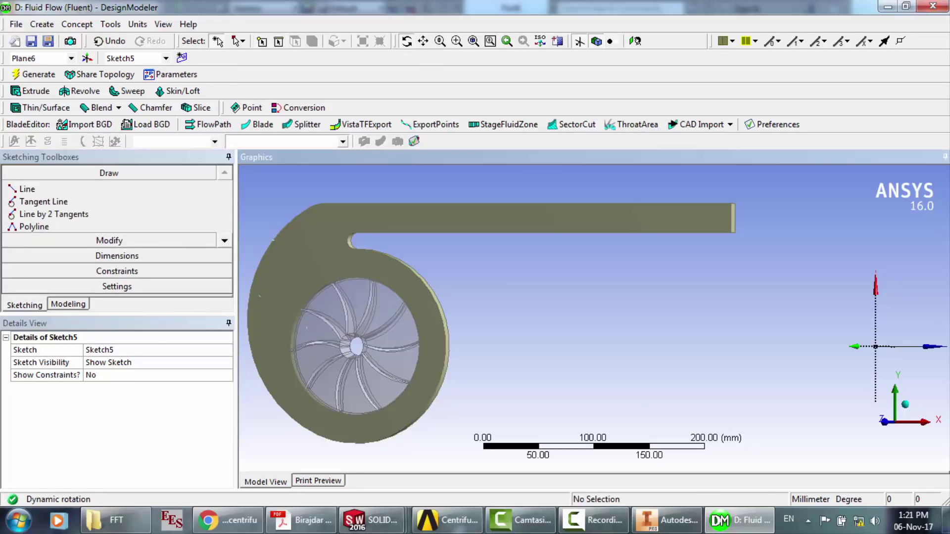
- Project the volute outlet's end face onto Plane6 as a sketch projection and generate it
{"action": "middle_click_drag", "start_coordinate": [593, 297], "coordinate": [470, 307]}
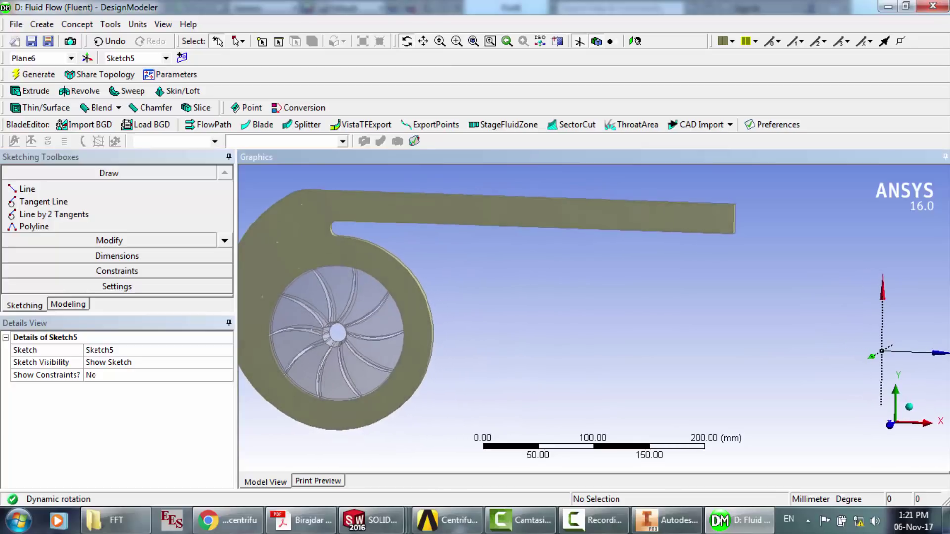
{"action": "middle_click_drag", "start_coordinate": [593, 296], "coordinate": [517, 302]}
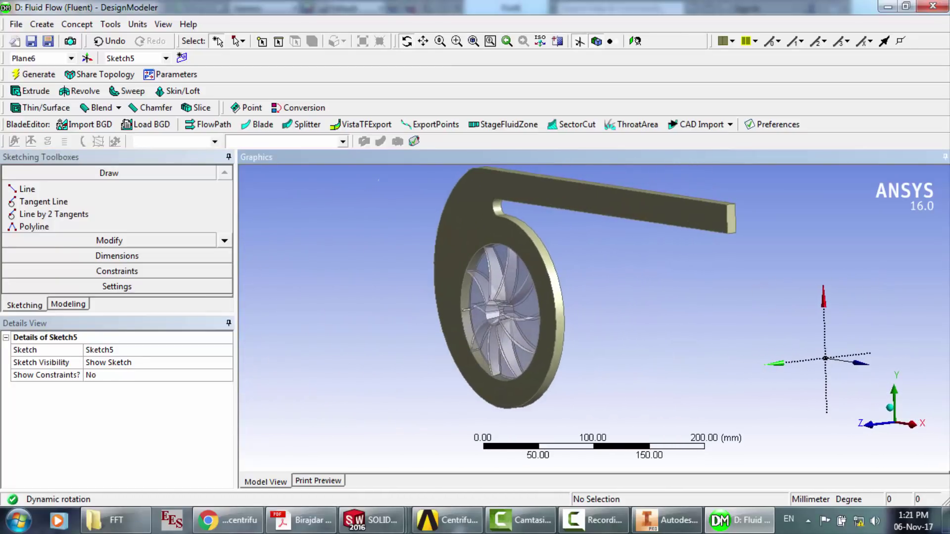
{"action": "left_click", "coordinate": [69, 304]}
{"action": "left_click", "coordinate": [71, 258]}
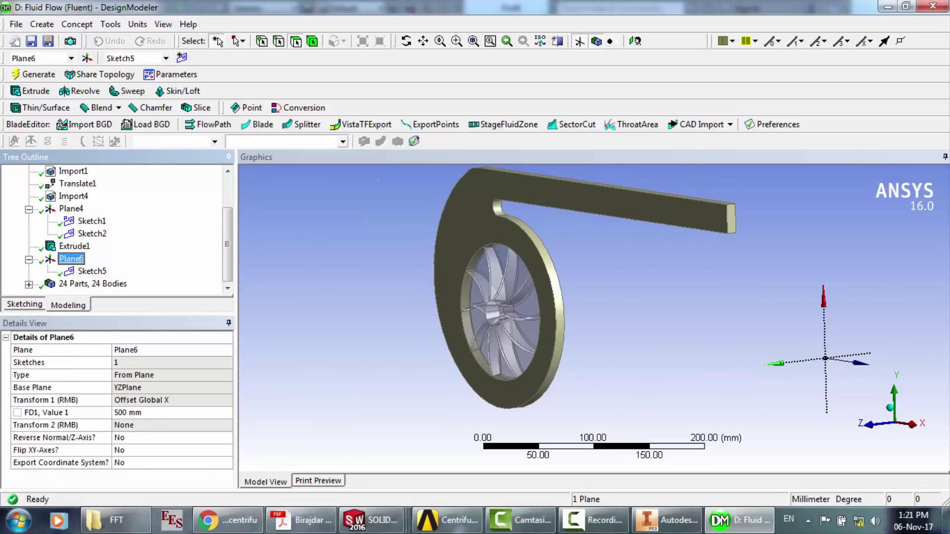
{"action": "right_click", "coordinate": [72, 260]}
{"action": "mouse_move", "coordinate": [148, 284]}
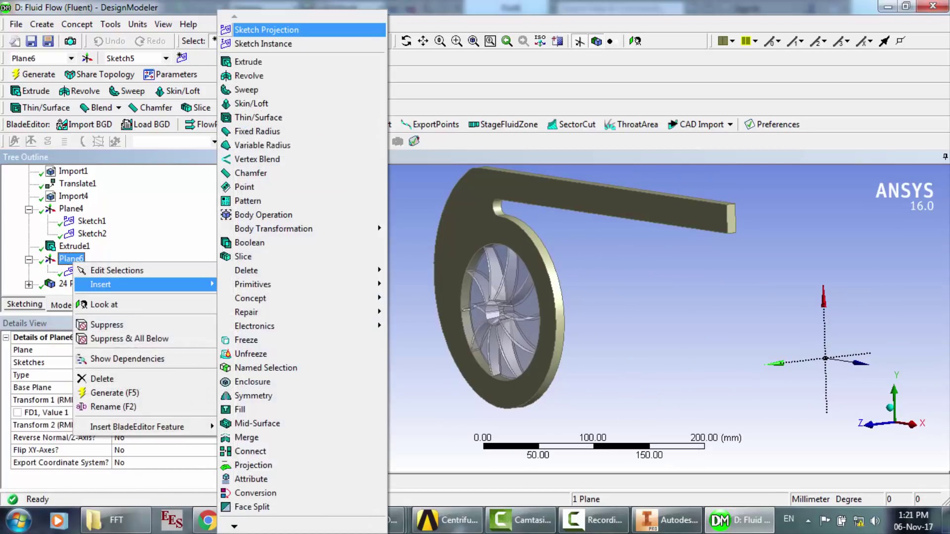
{"action": "left_click", "coordinate": [266, 29]}
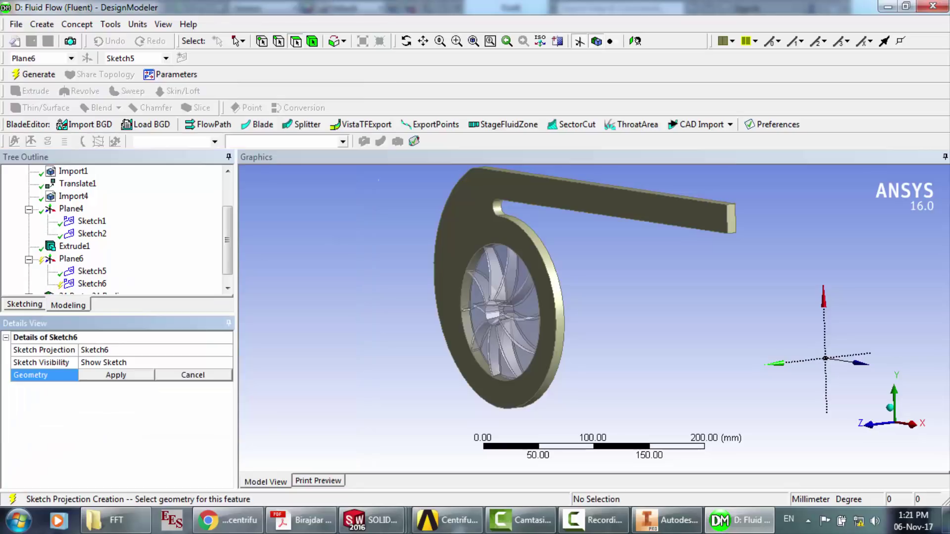
{"action": "left_click", "coordinate": [731, 218]}
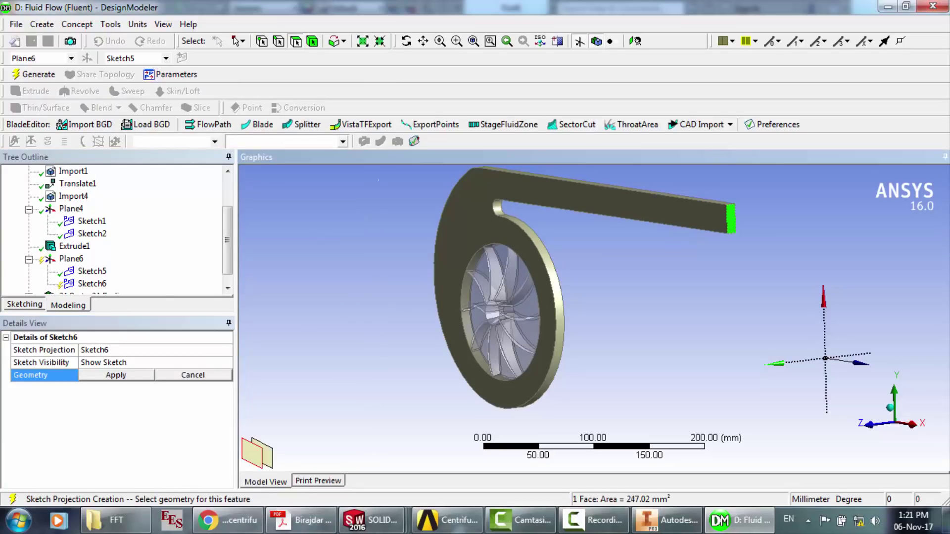
{"action": "left_click", "coordinate": [116, 375]}
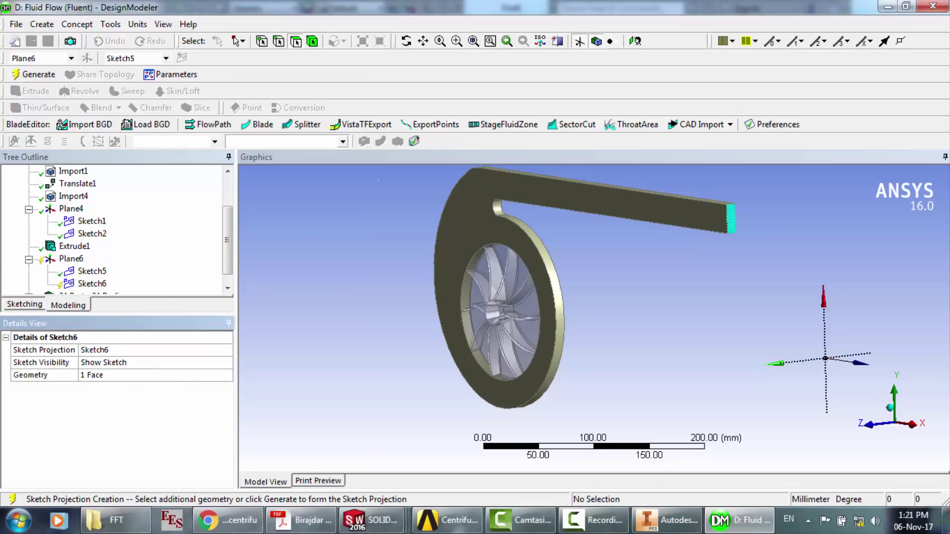
{"action": "key", "text": "F5"}
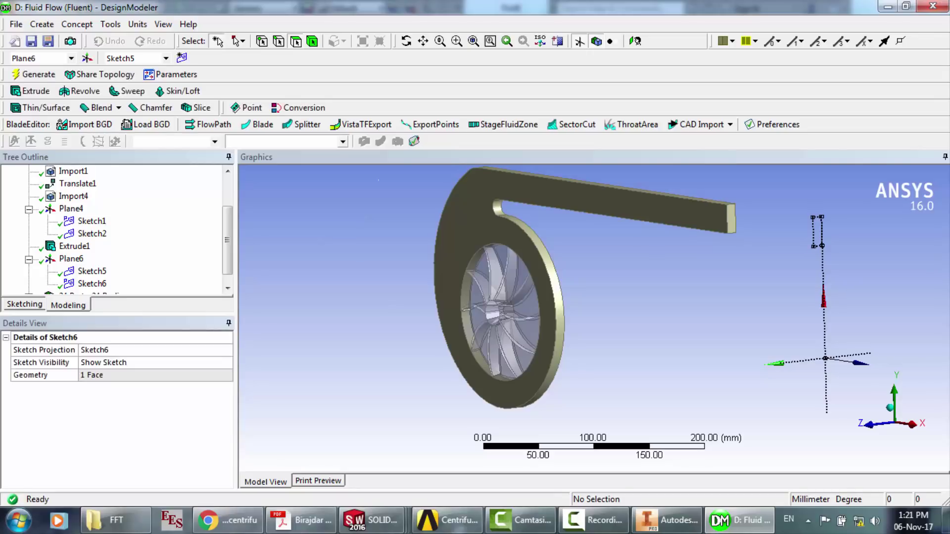
- Draw a rectangle in Sketch5 that encloses the projected outlet outline on Plane6, and finish sketching
{"action": "left_click", "coordinate": [25, 304]}
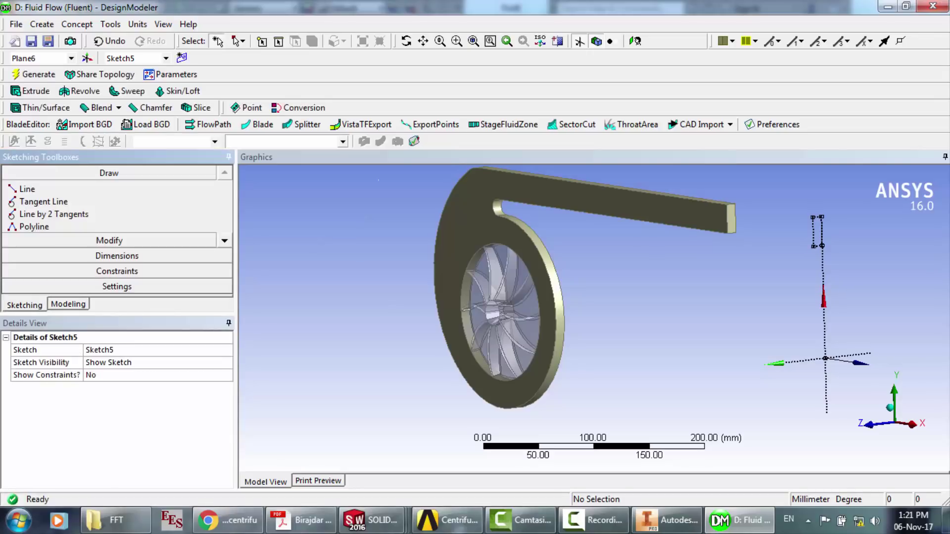
{"action": "left_click", "coordinate": [406, 41]}
{"action": "left_click_drag", "start_coordinate": [494, 307], "coordinate": [529, 311]}
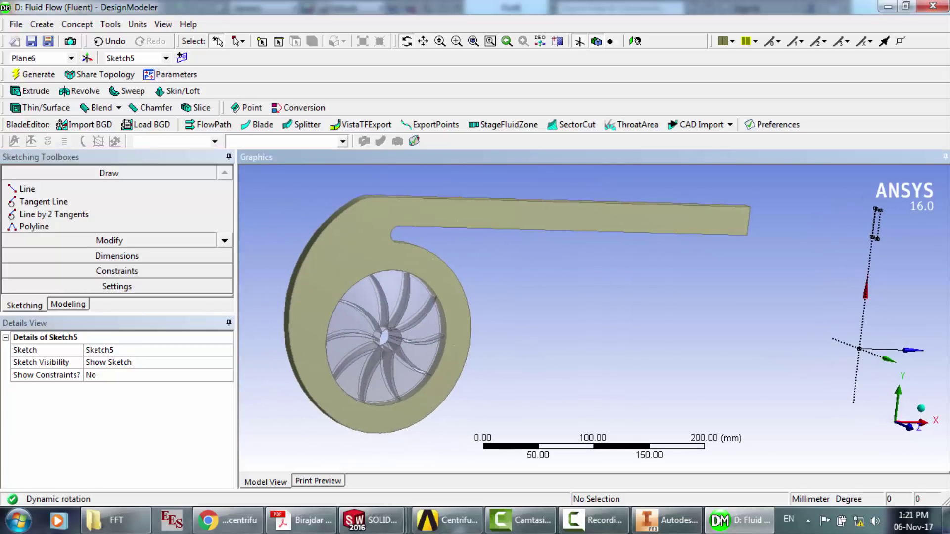
{"action": "left_click", "coordinate": [507, 41]}
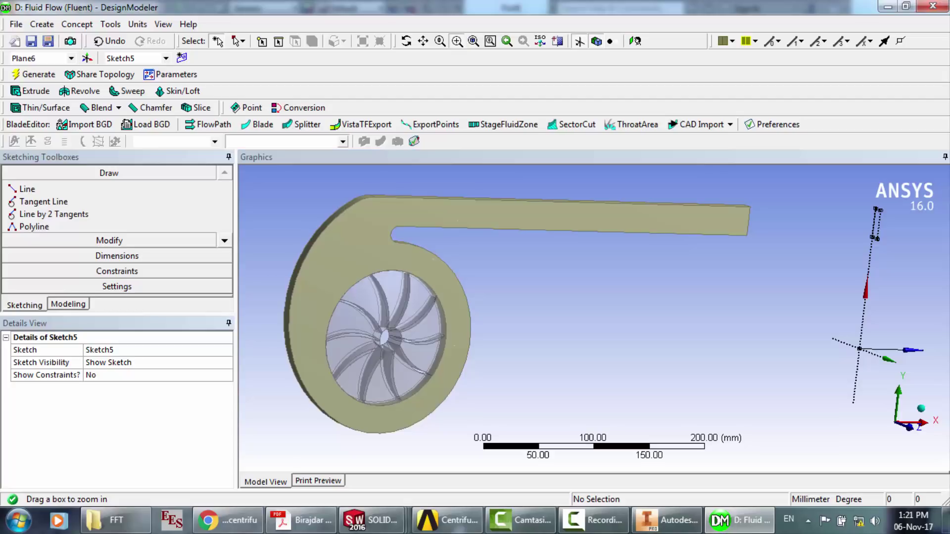
{"action": "left_click_drag", "start_coordinate": [854, 189], "coordinate": [908, 300]}
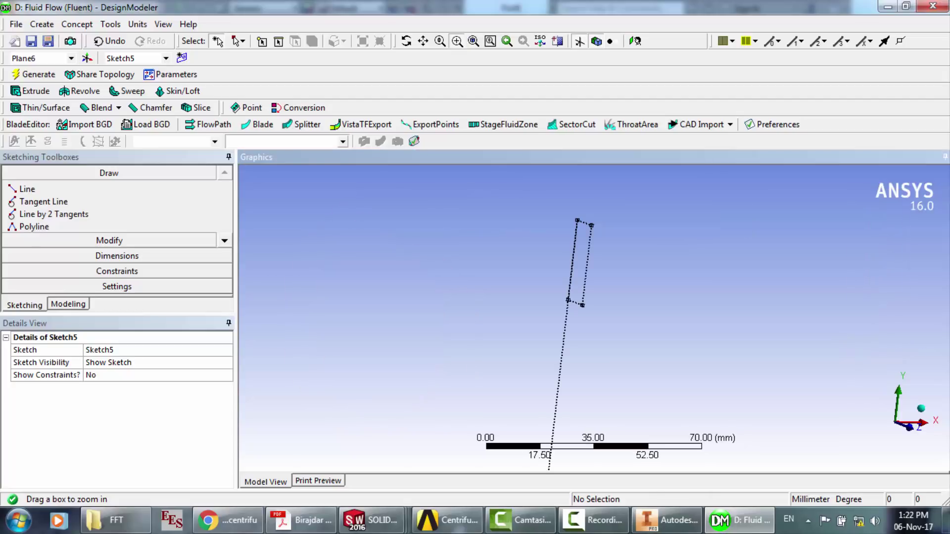
{"action": "left_click", "coordinate": [224, 241]}
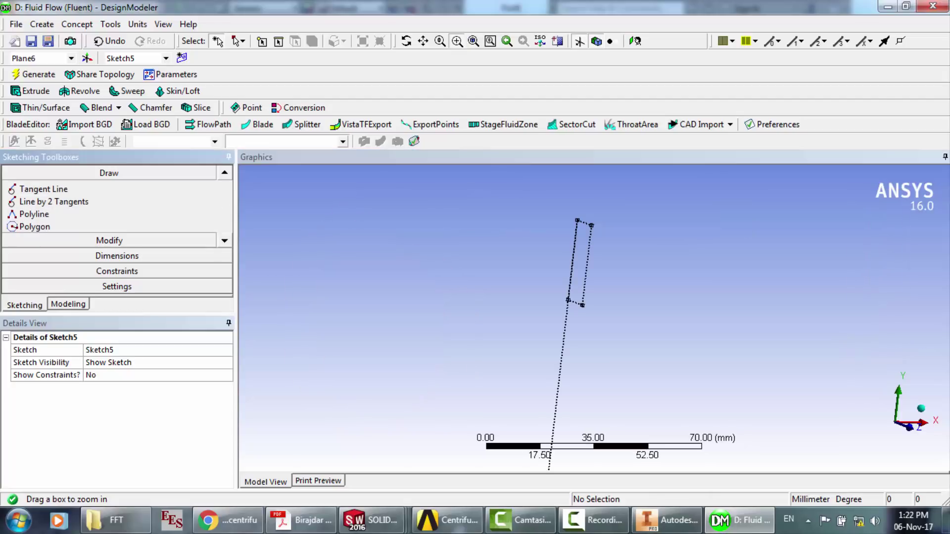
{"action": "left_click", "coordinate": [224, 240]}
{"action": "left_click", "coordinate": [224, 240]}
{"action": "left_click", "coordinate": [37, 214]}
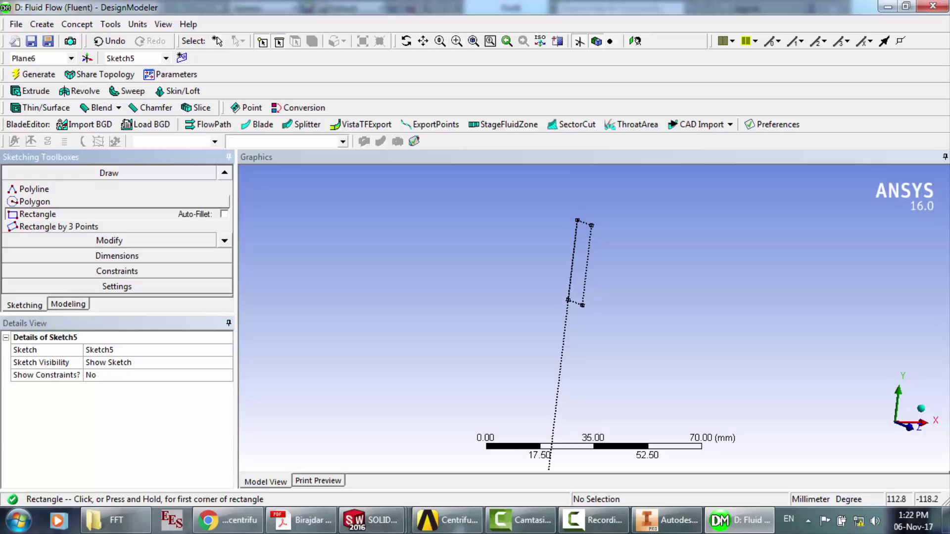
{"action": "left_click", "coordinate": [554, 197]}
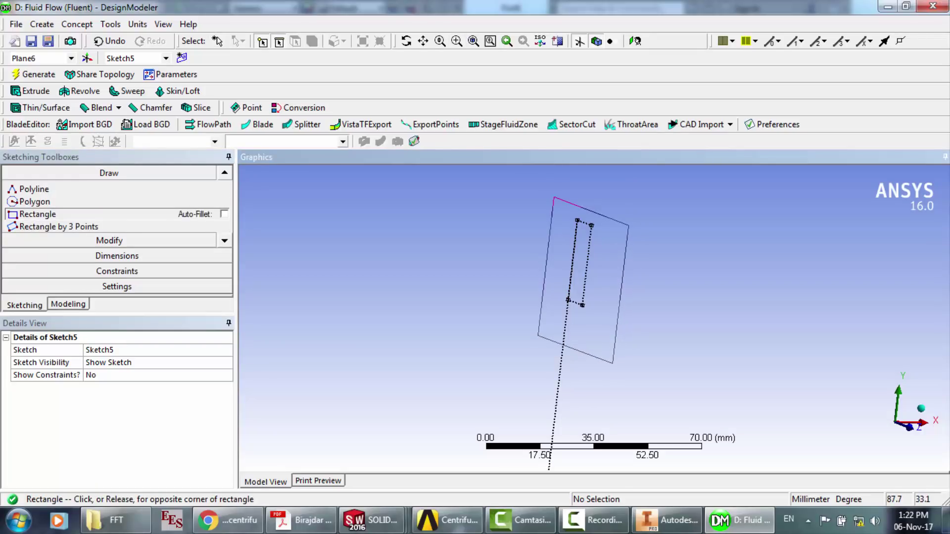
{"action": "left_click", "coordinate": [613, 364]}
{"action": "left_click", "coordinate": [69, 303]}
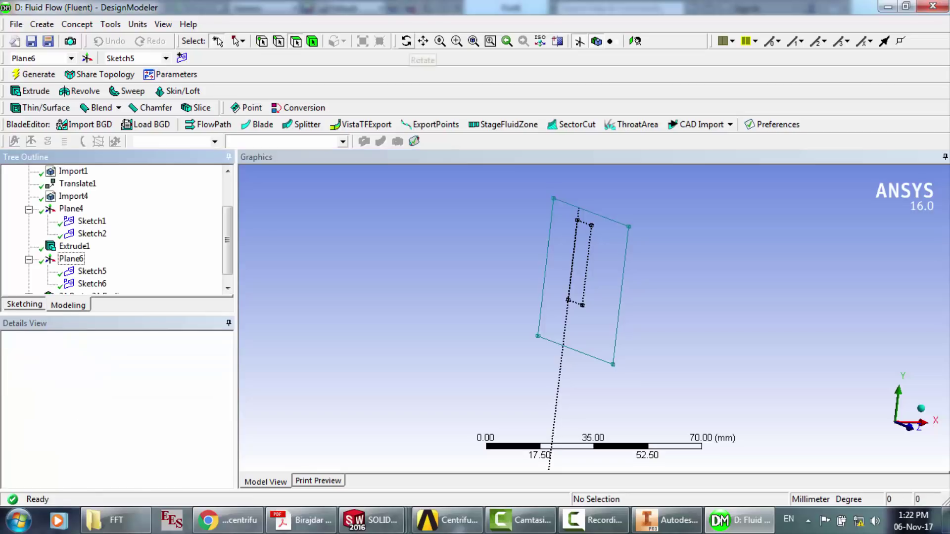
- Start a Skin/Loft and select the four edges of the Sketch5 rectangle as profile geometry
{"action": "left_click", "coordinate": [407, 41]}
{"action": "left_click_drag", "start_coordinate": [569, 287], "coordinate": [530, 285]}
{"action": "scroll", "coordinate": [594, 316], "scroll_direction": "down", "scroll_amount": 5}
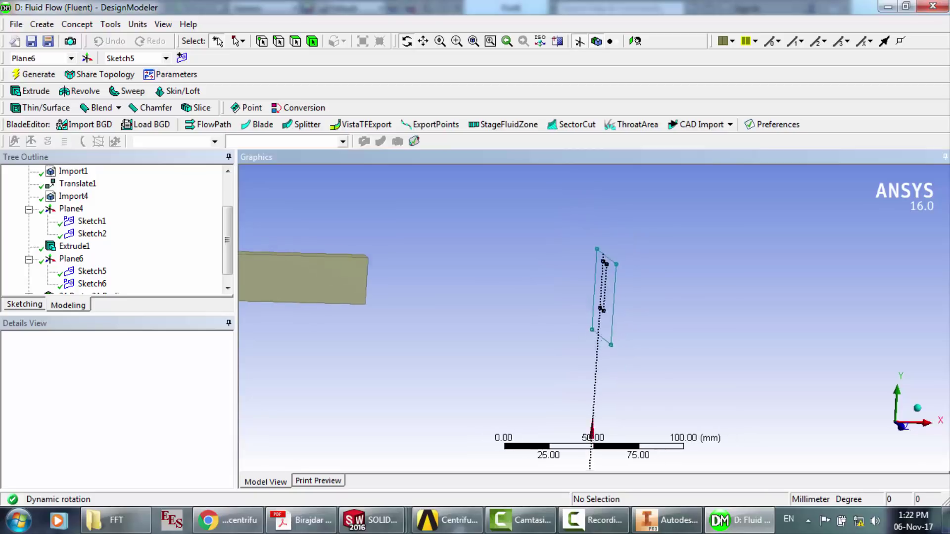
{"action": "left_click_drag", "start_coordinate": [594, 316], "coordinate": [544, 317]}
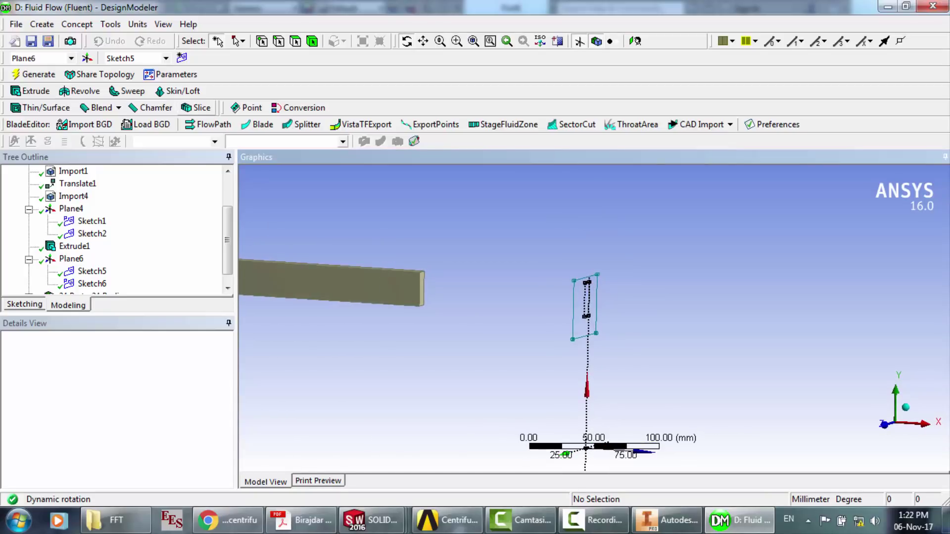
{"action": "left_click", "coordinate": [178, 91]}
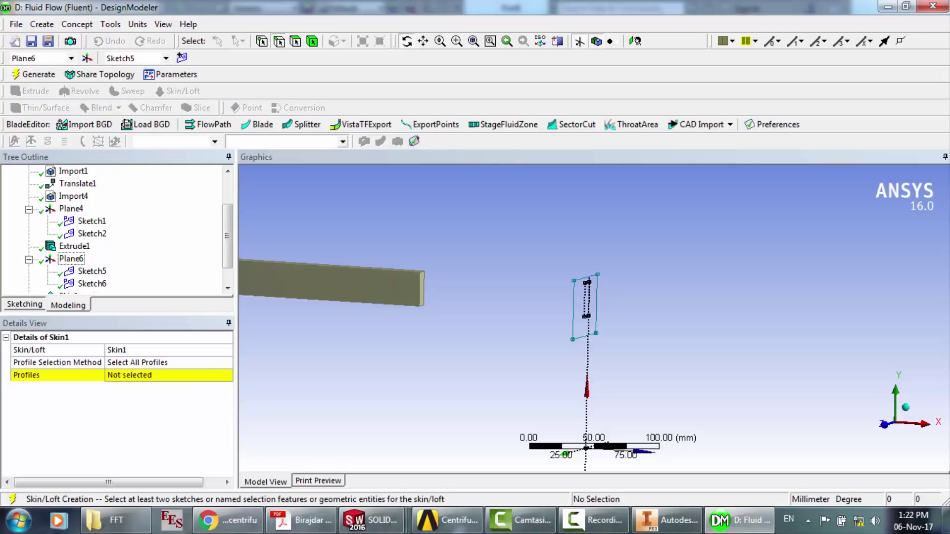
{"action": "scroll", "coordinate": [588, 316], "scroll_direction": "up", "scroll_amount": 2}
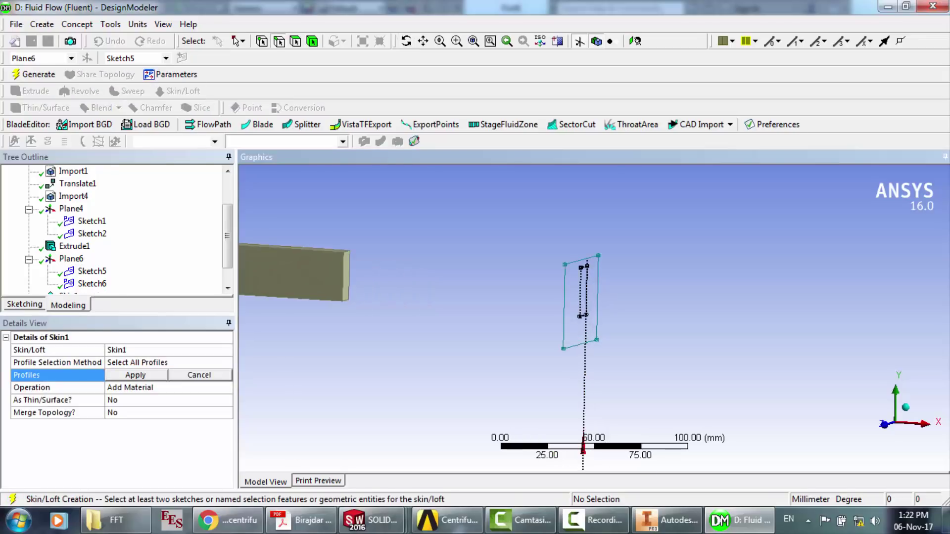
{"action": "left_click", "coordinate": [575, 346]}
{"action": "left_click", "coordinate": [564, 317], "text": "ctrl"}
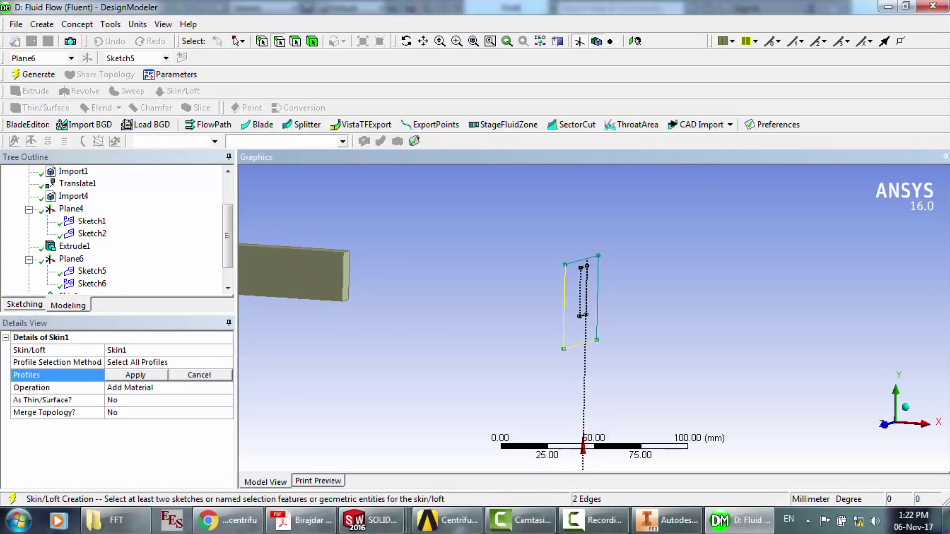
{"action": "left_click", "coordinate": [597, 297], "text": "ctrl"}
- Add the four edges of the volute outlet face to the loft profiles and generate the Skin/Loft
{"action": "left_click", "coordinate": [350, 275], "text": "ctrl"}
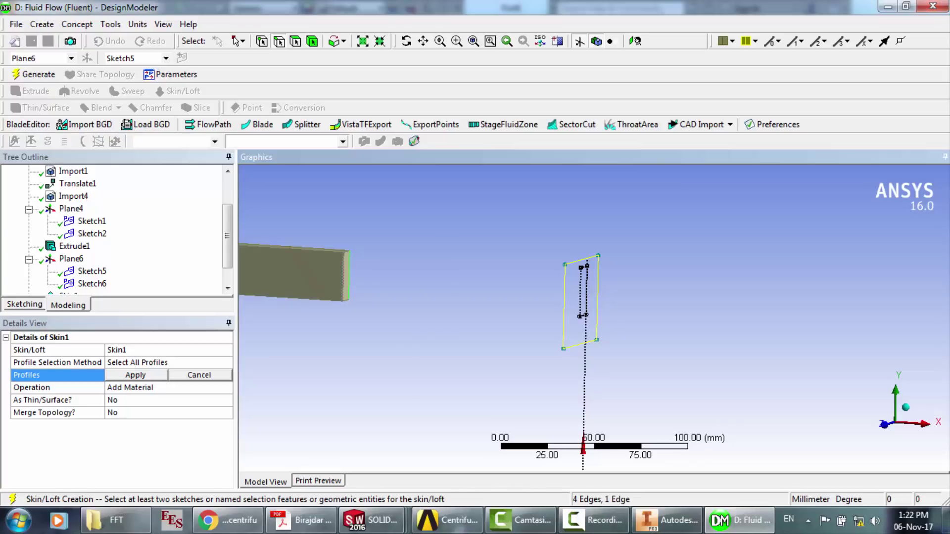
{"action": "left_click", "coordinate": [342, 275], "text": "ctrl"}
{"action": "scroll", "coordinate": [594, 318], "scroll_direction": "up", "scroll_amount": 2}
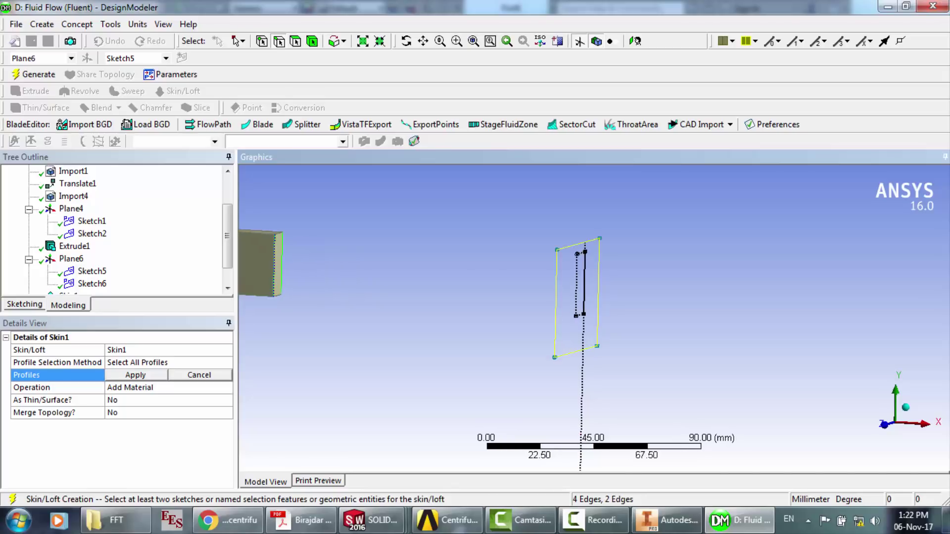
{"action": "left_click", "coordinate": [275, 275], "text": "ctrl"}
{"action": "left_click", "coordinate": [274, 275], "text": "ctrl"}
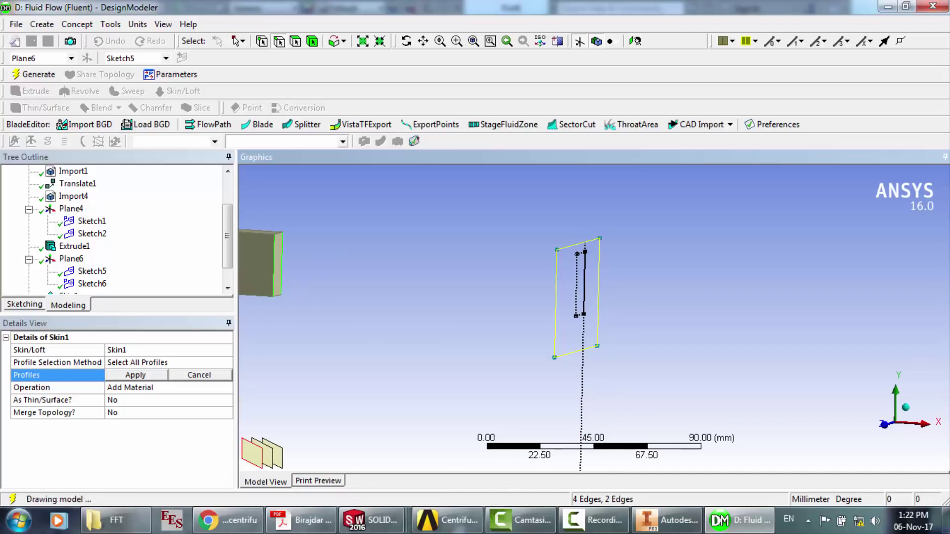
{"action": "left_click", "coordinate": [277, 296], "text": "ctrl"}
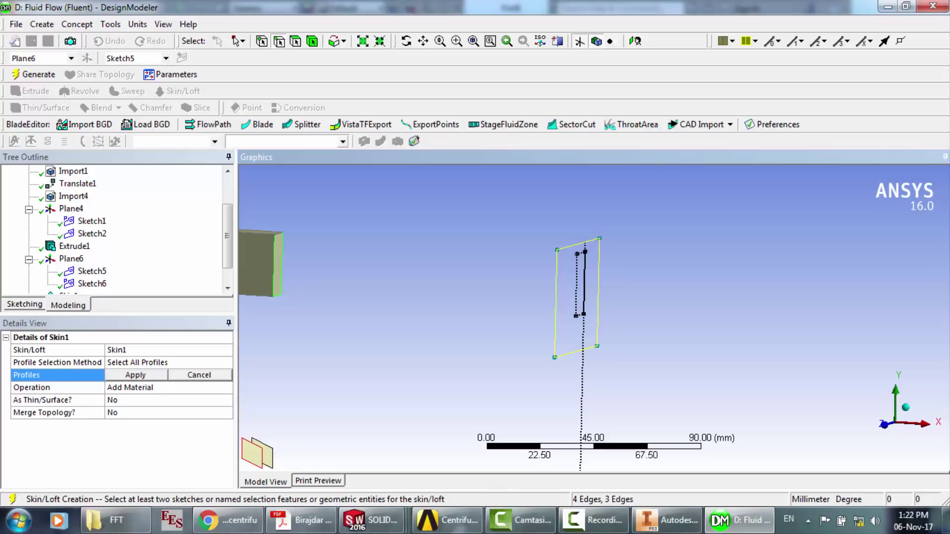
{"action": "left_click", "coordinate": [278, 233], "text": "ctrl"}
{"action": "left_click", "coordinate": [136, 375]}
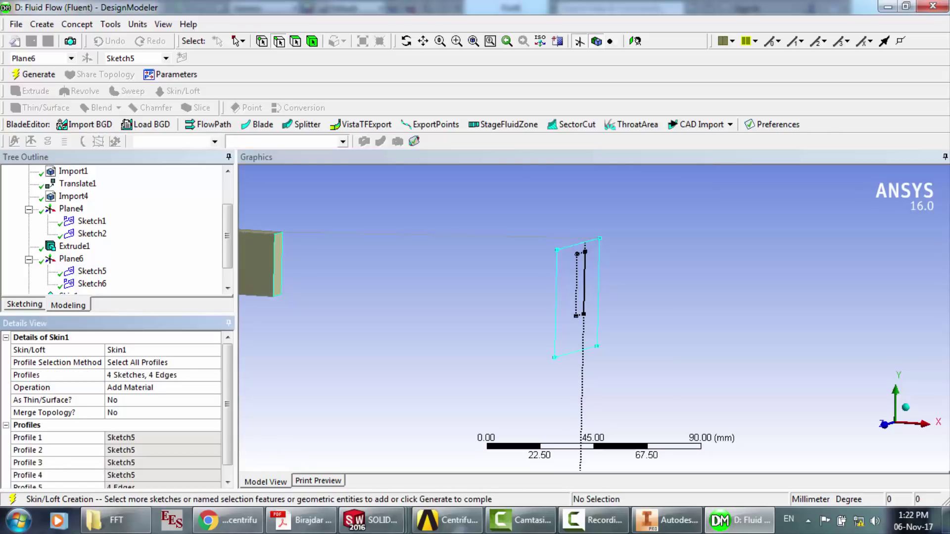
{"action": "left_click", "coordinate": [34, 75]}
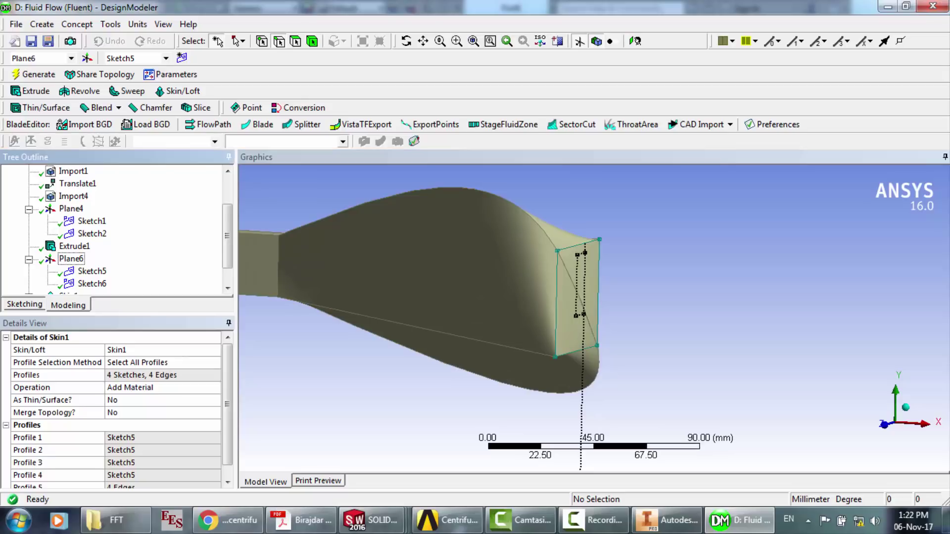
- Delete the Skin1 loft feature
{"action": "left_click", "coordinate": [69, 272]}
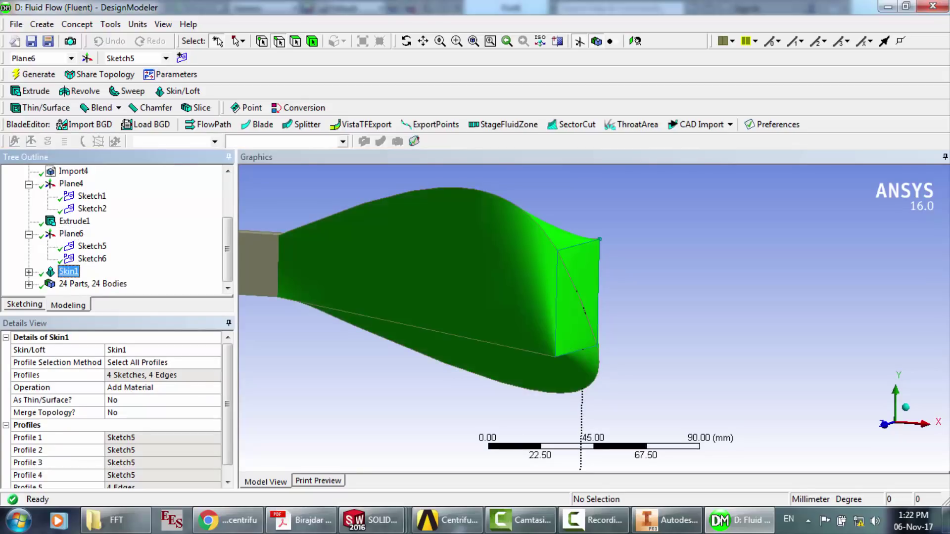
{"action": "key", "text": "Delete"}
{"action": "key", "text": "Return"}
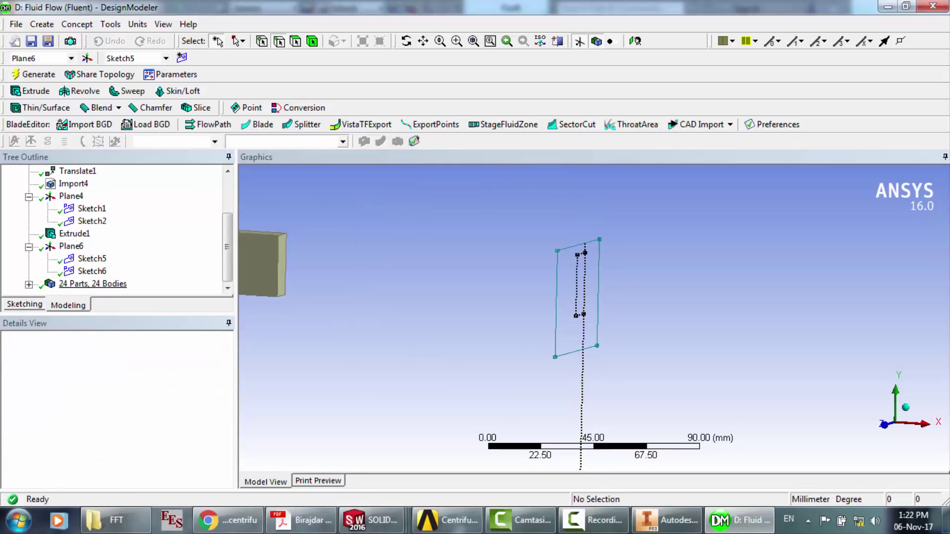
- Delete the Sketch6 outlet projection from Plane6, keeping the Sketch5 rectangle
{"action": "left_click", "coordinate": [91, 258]}
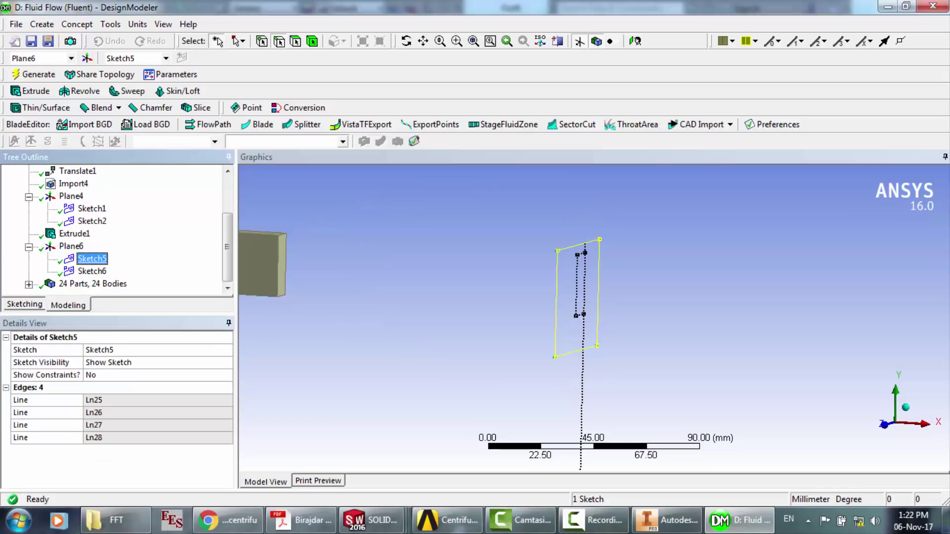
{"action": "left_click", "coordinate": [92, 271]}
{"action": "key", "text": "Delete"}
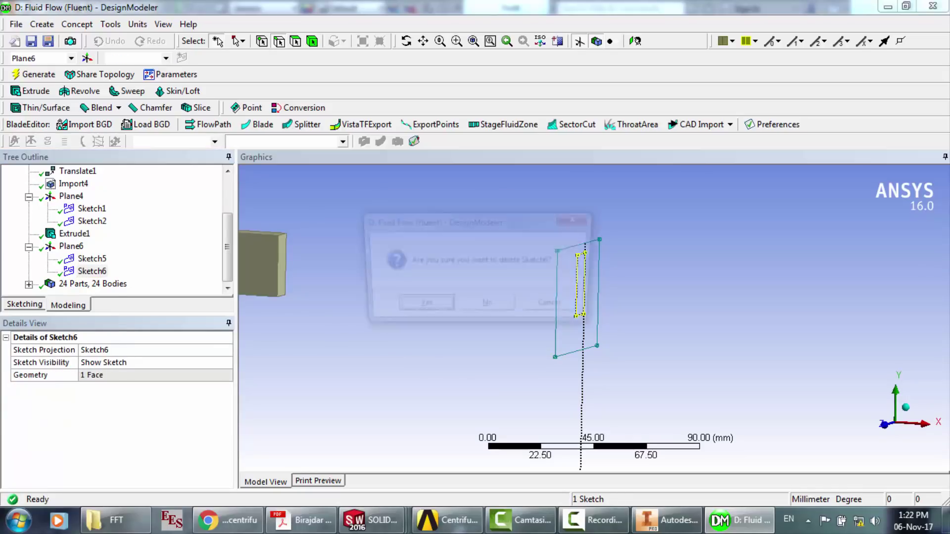
{"action": "key", "text": "Return"}
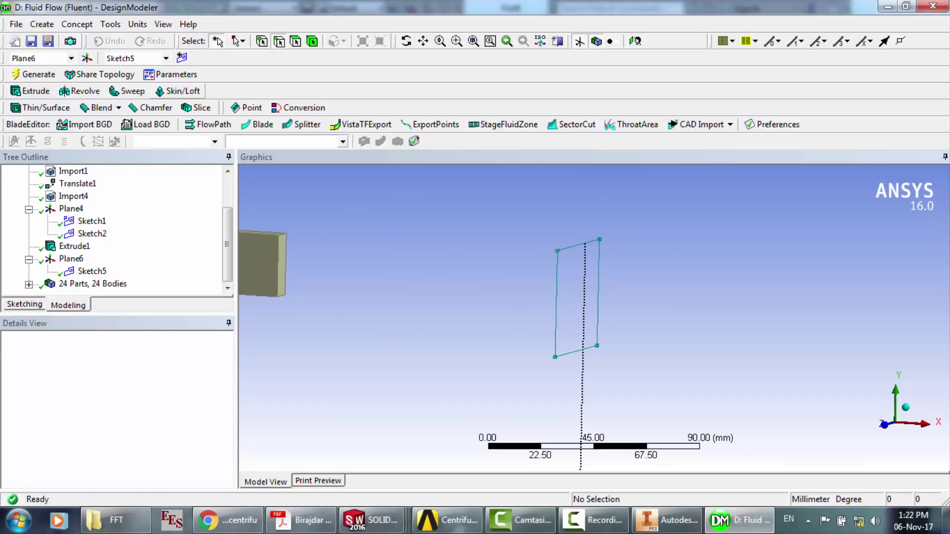
- Start a new Skin/Loft and select only the four edges of the Sketch5 rectangle as profile geometry
{"action": "left_click", "coordinate": [181, 92]}
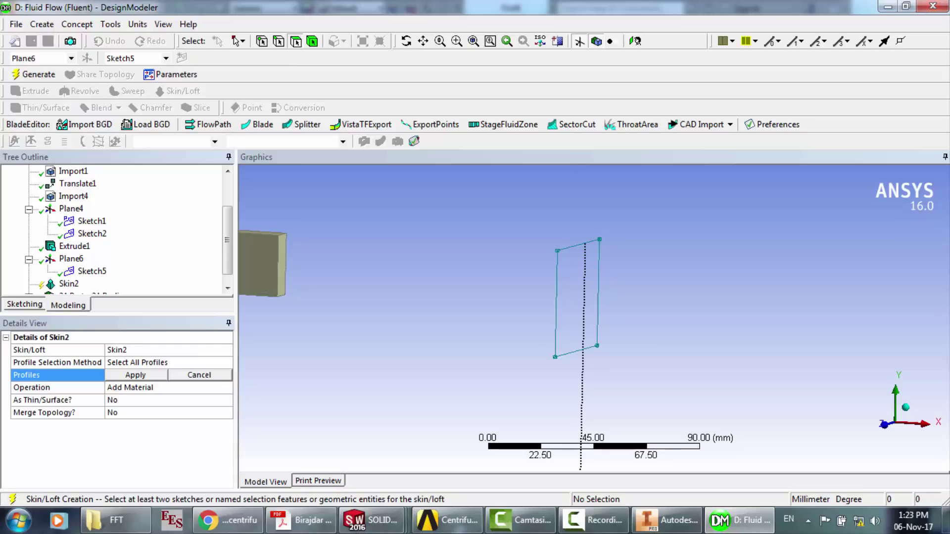
{"action": "left_click", "coordinate": [282, 266]}
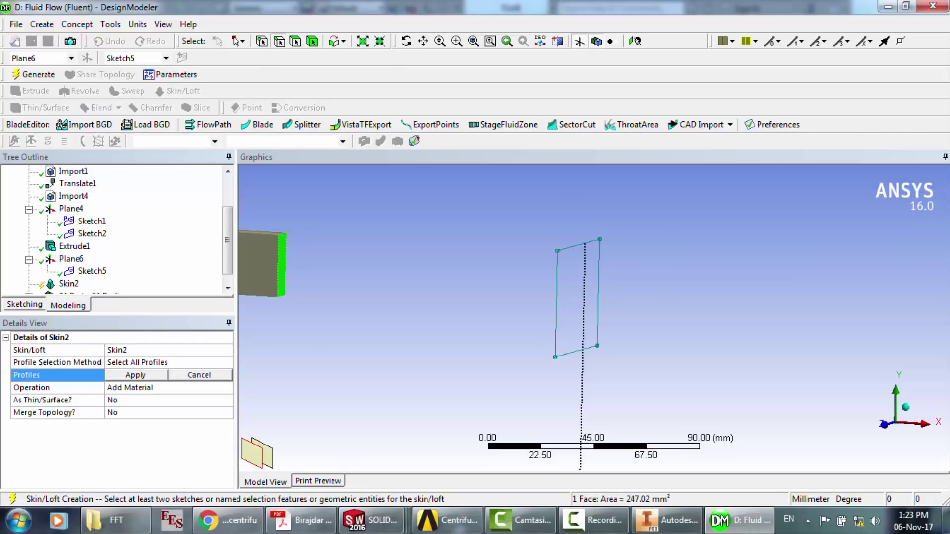
{"action": "mouse_move", "coordinate": [574, 245]}
{"action": "left_mouse_down", "text": "ctrl"}
{"action": "mouse_move", "coordinate": [563, 249]}
{"action": "mouse_move", "coordinate": [556, 331]}
{"action": "mouse_move", "coordinate": [598, 316]}
{"action": "left_mouse_up", "text": "ctrl"}
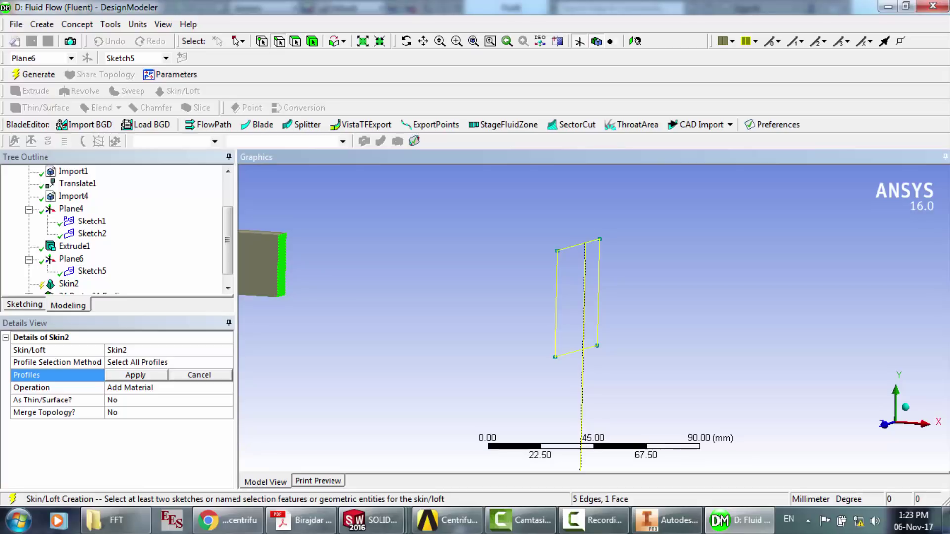
{"action": "left_click", "coordinate": [626, 296]}
{"action": "left_click", "coordinate": [598, 296]}
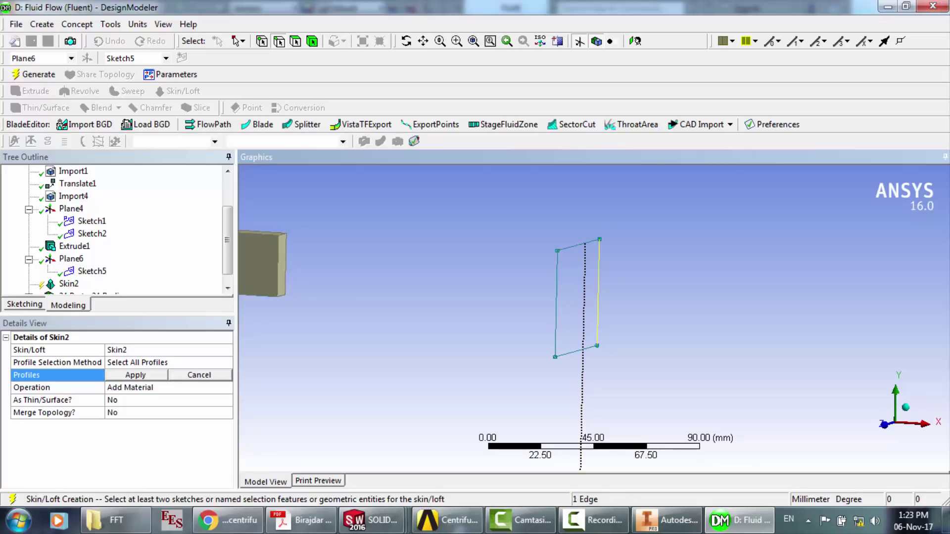
{"action": "left_click", "coordinate": [572, 247], "text": "ctrl"}
{"action": "left_click", "coordinate": [556, 297], "text": "ctrl"}
{"action": "left_click", "coordinate": [570, 353], "text": "ctrl"}
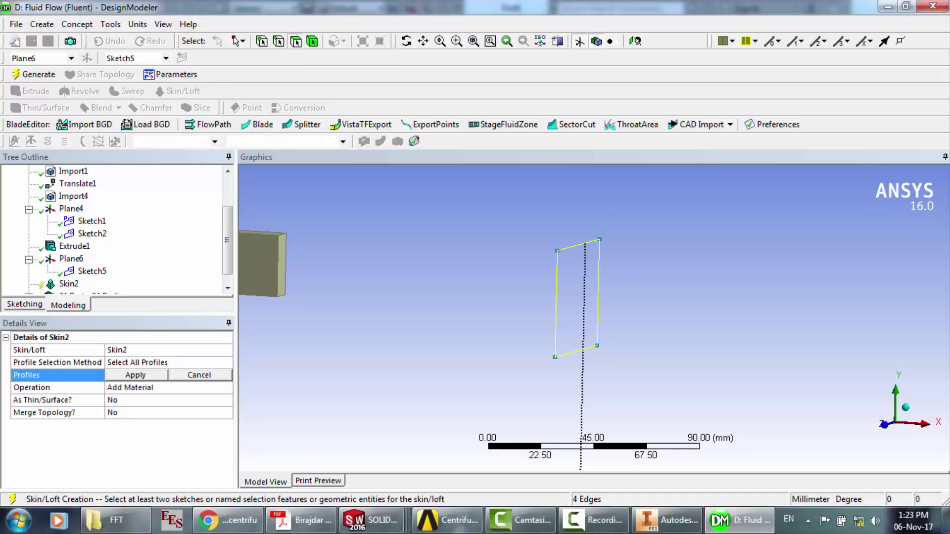
- Add the volute outlet face to the loft profiles, generate the Skin/Loft, and inspect the lofted body
{"action": "left_click", "coordinate": [282, 267], "text": "ctrl"}
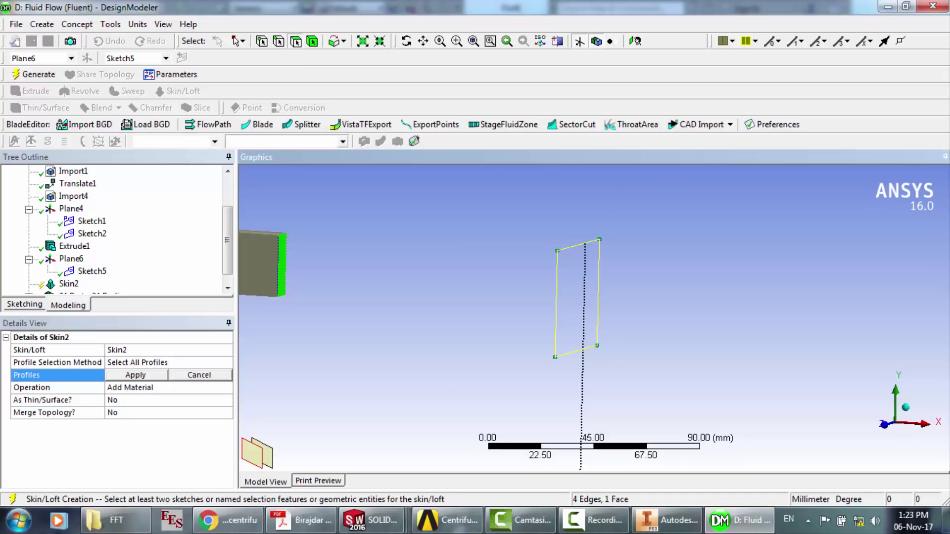
{"action": "left_click", "coordinate": [135, 375]}
{"action": "left_click", "coordinate": [34, 75]}
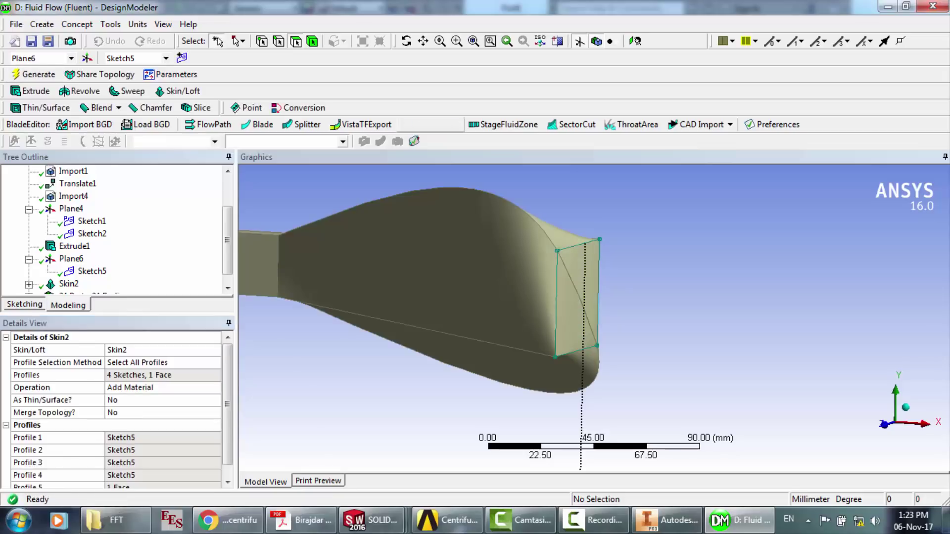
{"action": "left_click", "coordinate": [406, 41]}
{"action": "left_click_drag", "start_coordinate": [569, 287], "coordinate": [509, 352]}
{"action": "left_click_drag", "start_coordinate": [529, 469], "coordinate": [586, 471]}
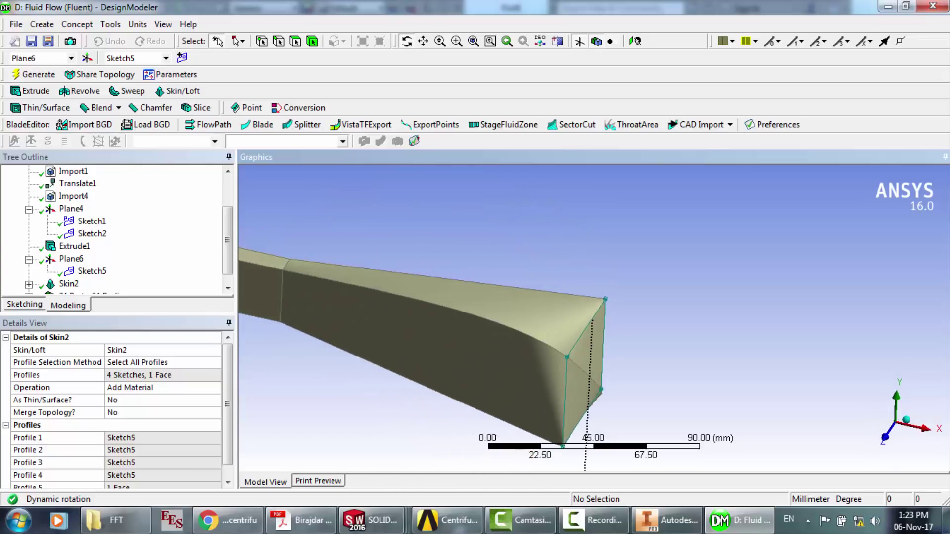
{"action": "left_click", "coordinate": [599, 525]}
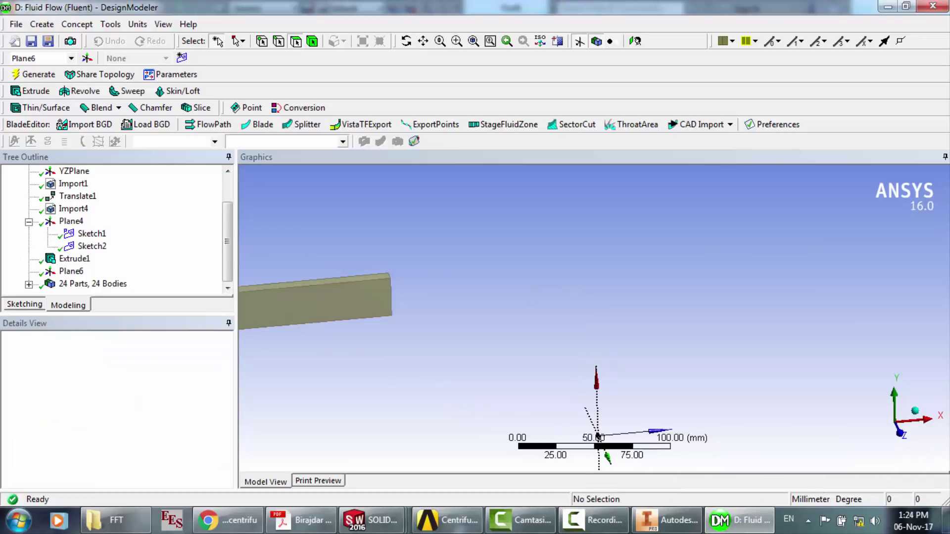
- Insert a sketch projection on Plane6 using the volute outlet face as geometry, and generate it
{"action": "left_click", "coordinate": [72, 272]}
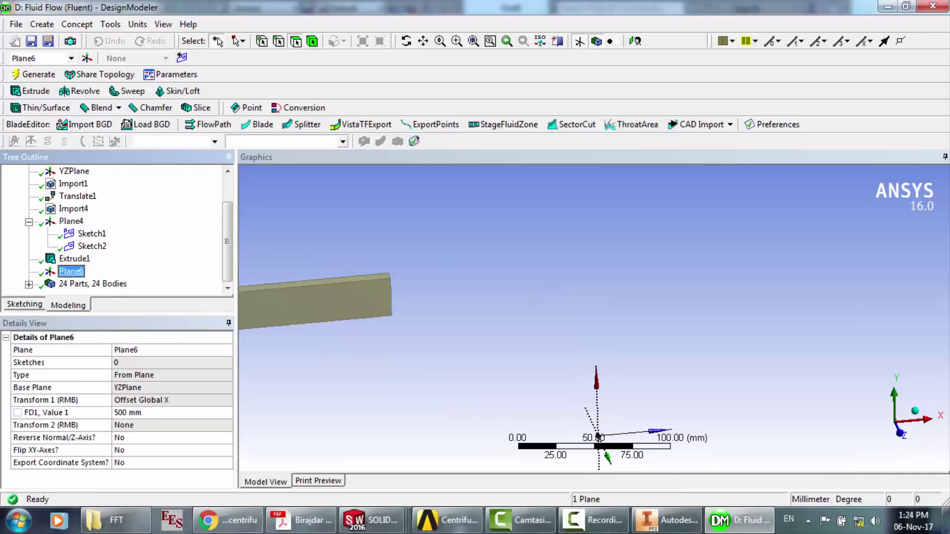
{"action": "right_click", "coordinate": [74, 272]}
{"action": "mouse_move", "coordinate": [149, 295]}
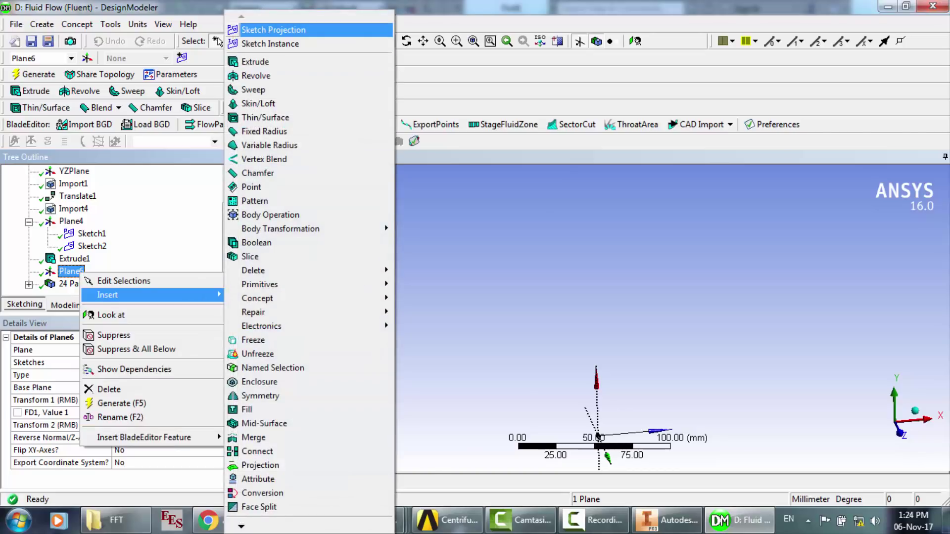
{"action": "left_click", "coordinate": [274, 29]}
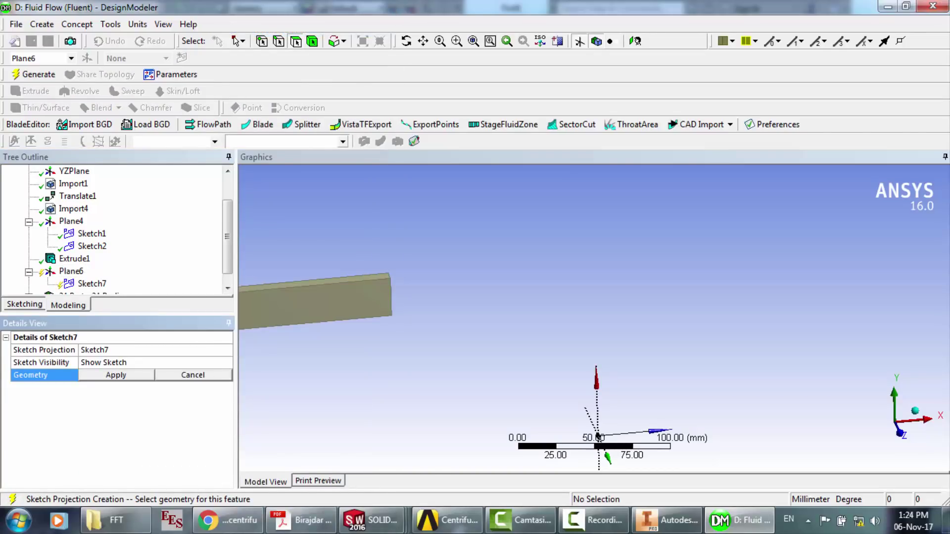
{"action": "left_click", "coordinate": [406, 41]}
{"action": "left_click_drag", "start_coordinate": [420, 222], "coordinate": [403, 269]}
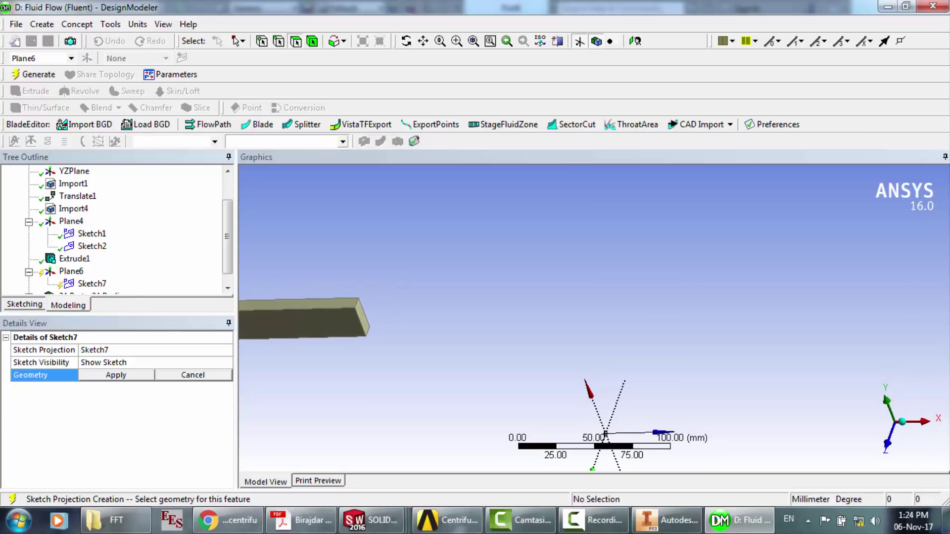
{"action": "left_click", "coordinate": [364, 322]}
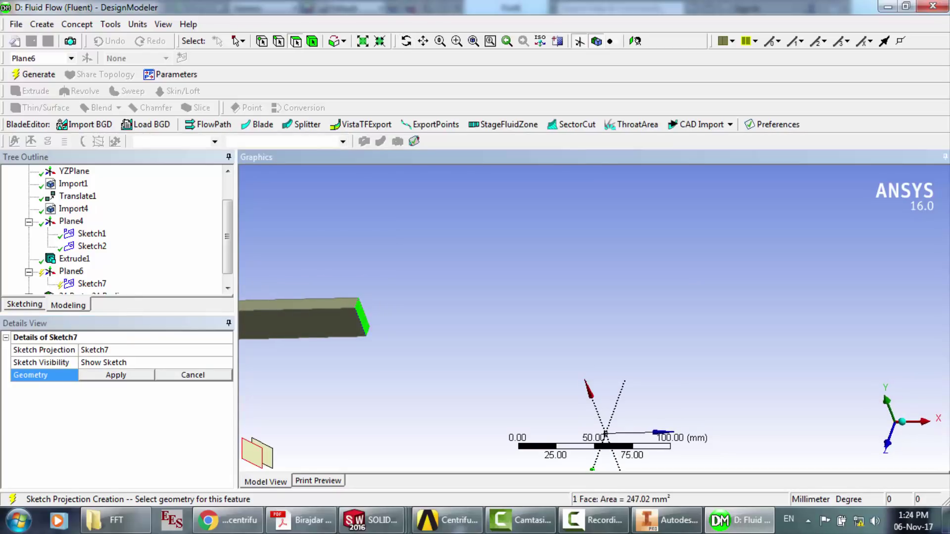
{"action": "left_click", "coordinate": [116, 375]}
{"action": "left_click", "coordinate": [33, 74]}
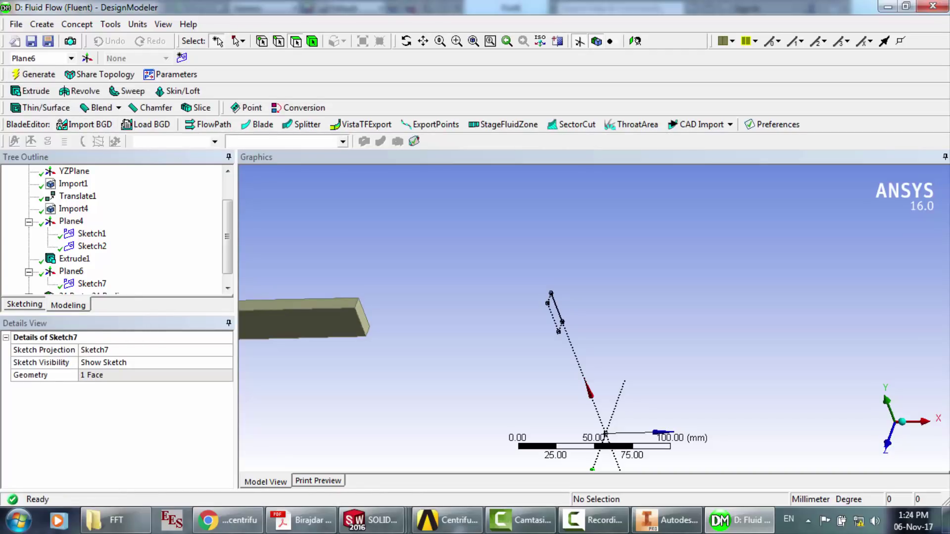
- Create a new sketch on Plane6 and switch to sketching it
{"action": "left_click", "coordinate": [406, 41]}
{"action": "left_click_drag", "start_coordinate": [540, 307], "coordinate": [487, 317]}
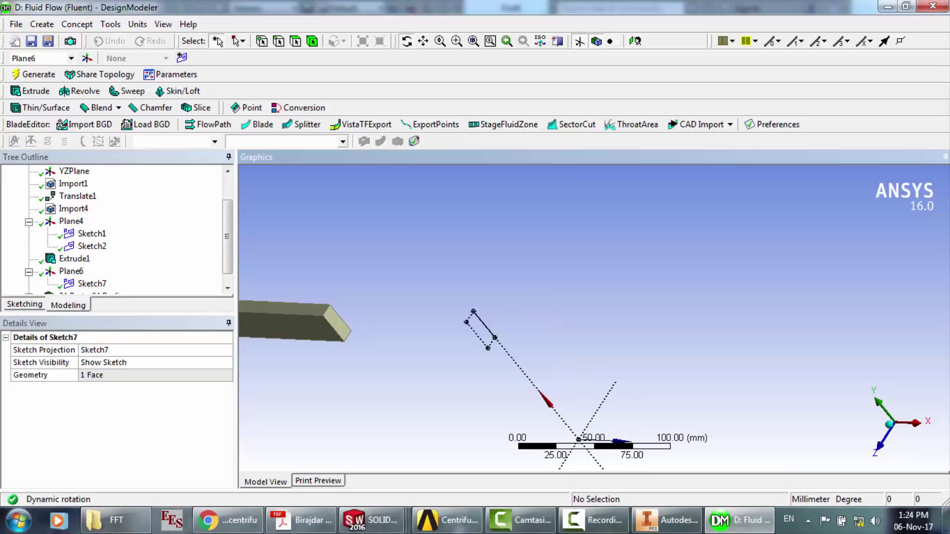
{"action": "scroll", "coordinate": [594, 318], "scroll_direction": "up", "scroll_amount": 4}
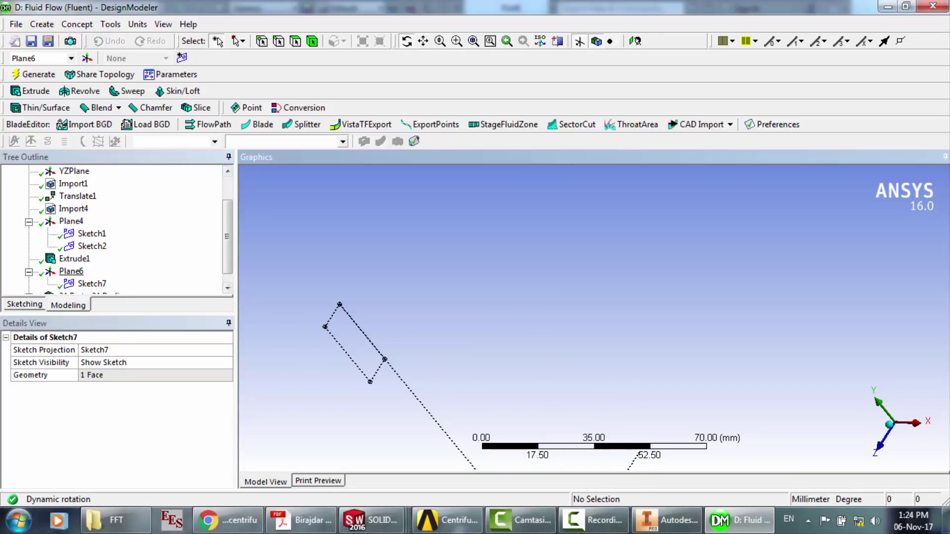
{"action": "left_click", "coordinate": [71, 271]}
{"action": "left_click", "coordinate": [181, 58]}
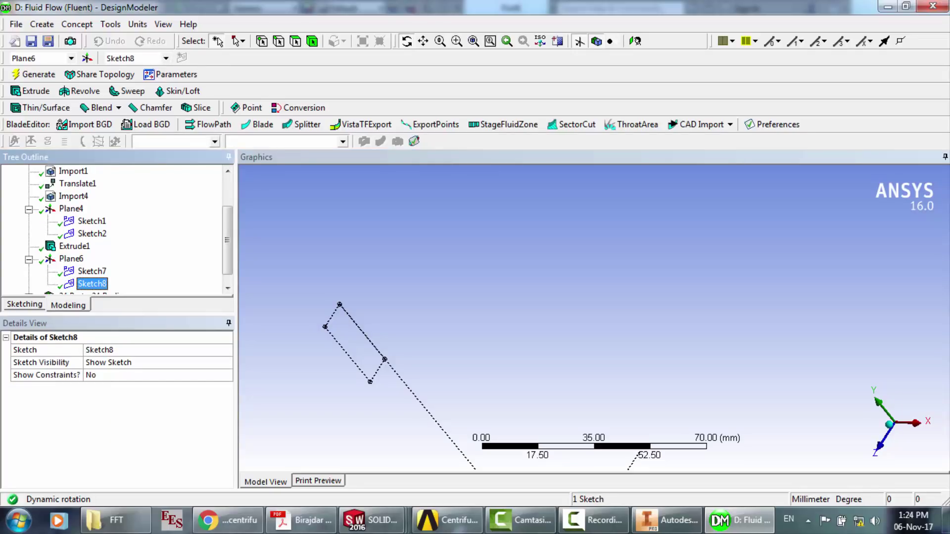
{"action": "left_click", "coordinate": [24, 305]}
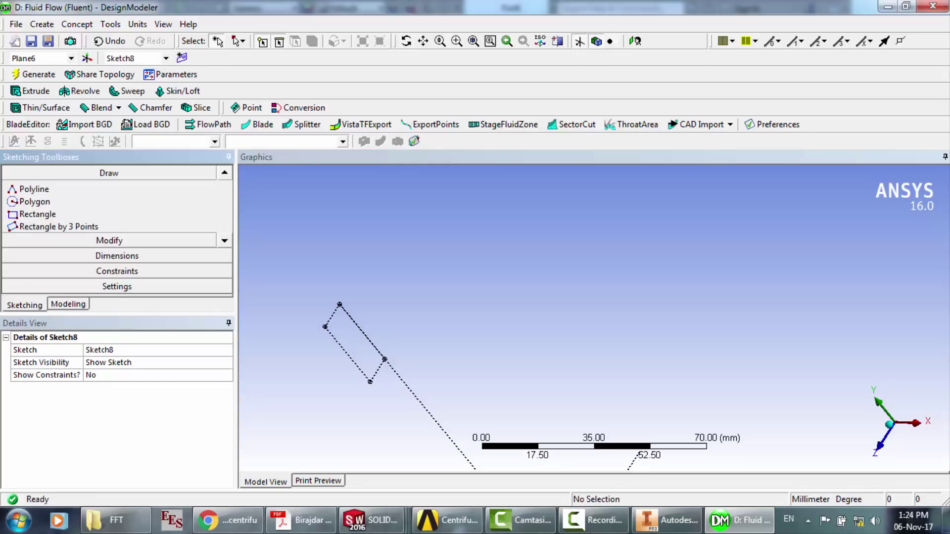
- Draw a rectangle about 9.4 mm wide in Sketch8, extending past both short ends of the projected outlet outline
{"action": "left_click", "coordinate": [37, 214]}
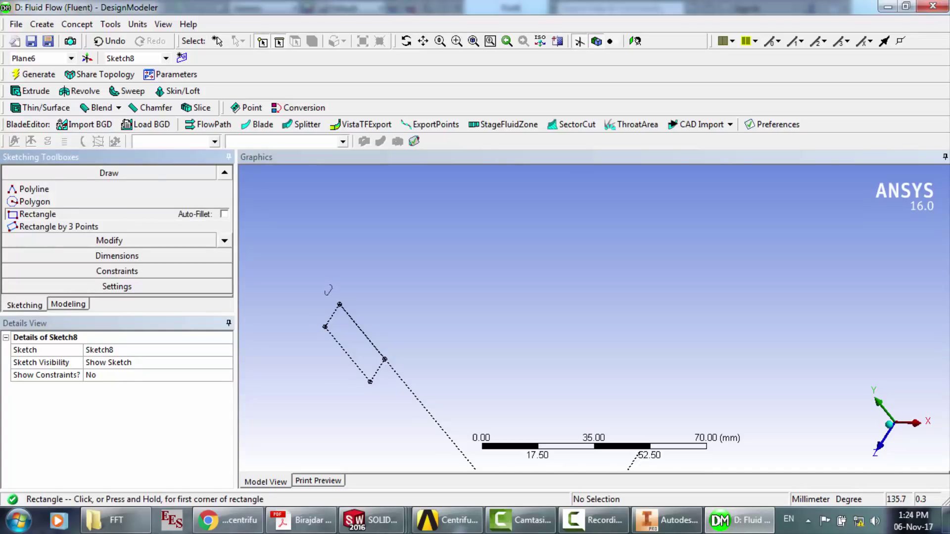
{"action": "left_click", "coordinate": [328, 290]}
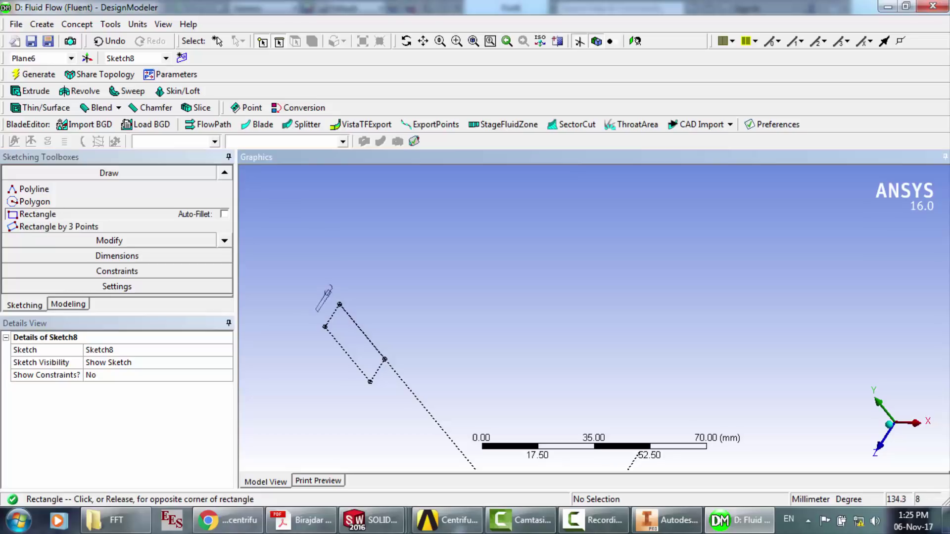
{"action": "left_click", "coordinate": [377, 391]}
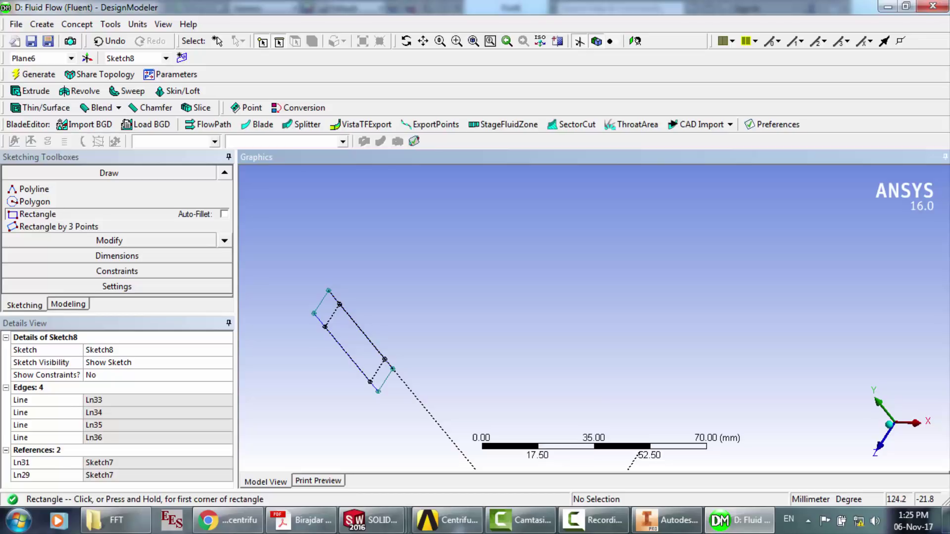
- Try to dimension the short side of the Sketch8 rectangle and set it to 10 mm
{"action": "left_click", "coordinate": [117, 256]}
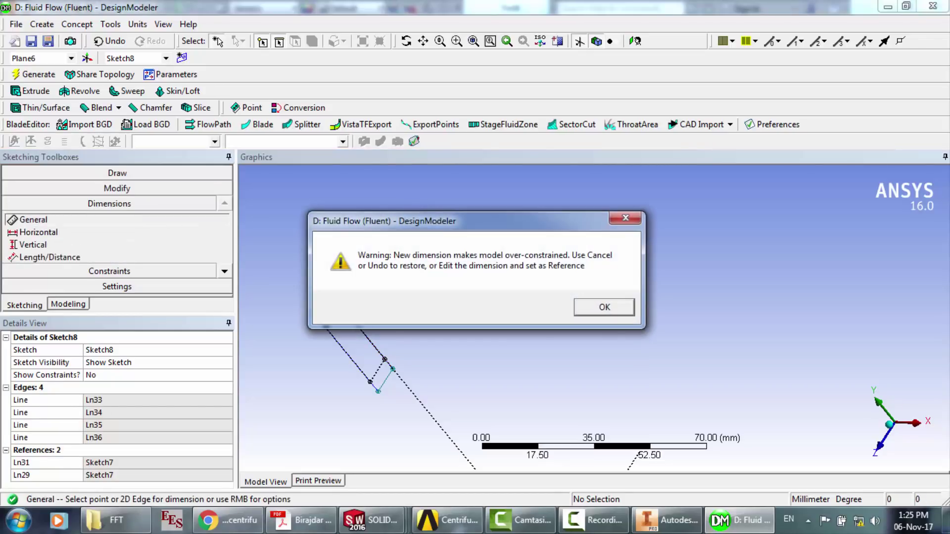
{"action": "left_click", "coordinate": [604, 307]}
{"action": "left_click", "coordinate": [299, 283]}
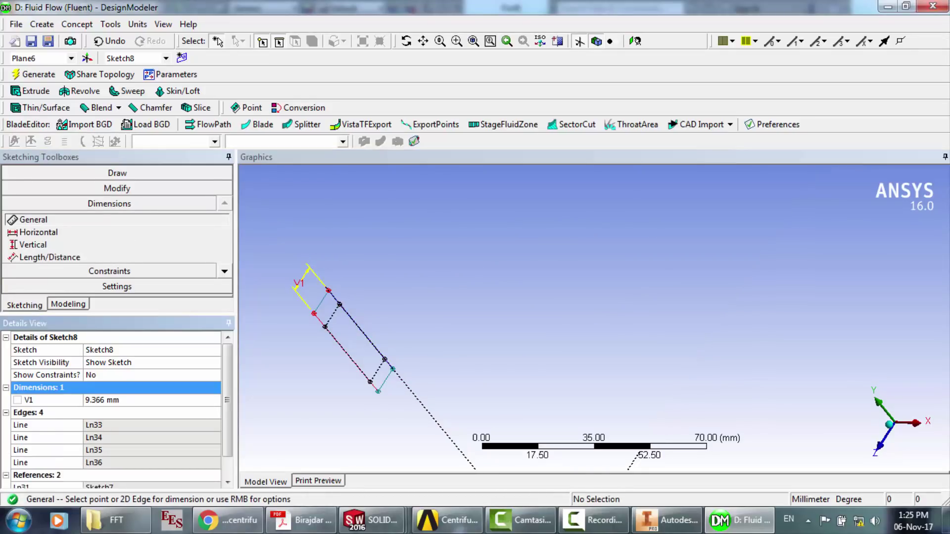
{"action": "left_click", "coordinate": [102, 400]}
{"action": "type", "text": "10"}
{"action": "key", "text": "Return"}
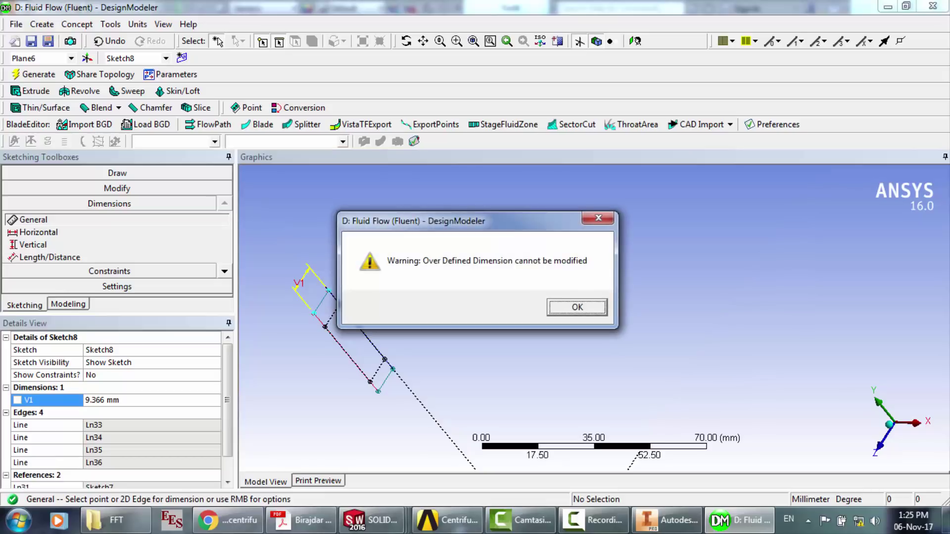
{"action": "key", "text": "Return"}
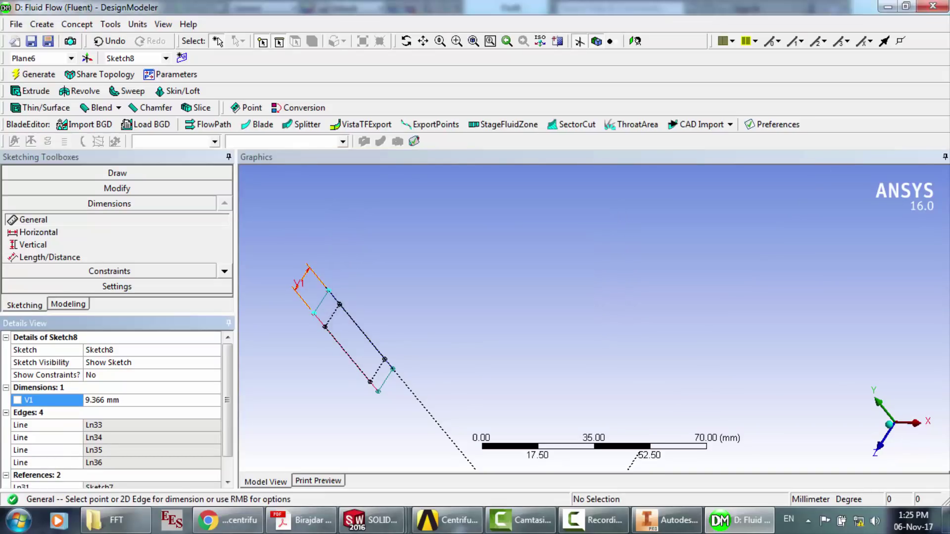
- Delete the rectangle and its dimension from Sketch8
{"action": "left_click", "coordinate": [68, 304]}
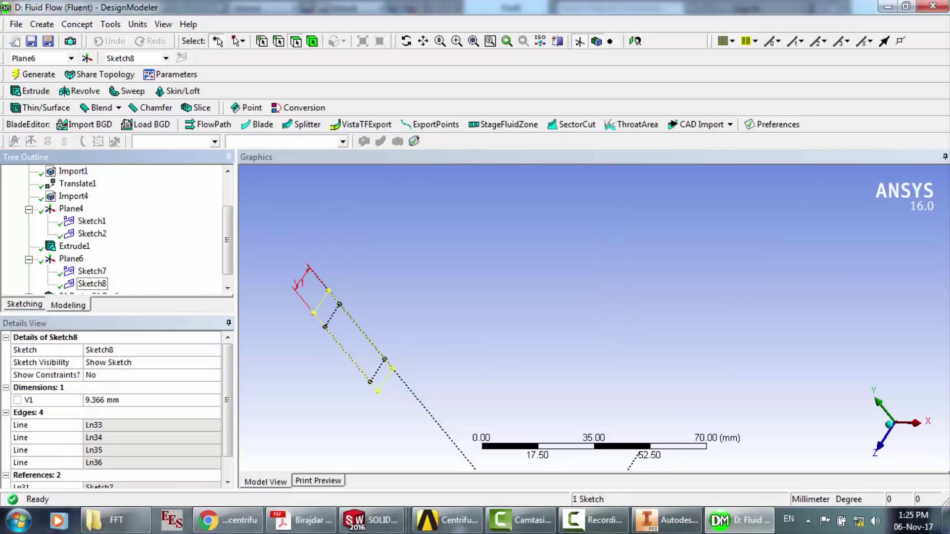
{"action": "left_click", "coordinate": [24, 305]}
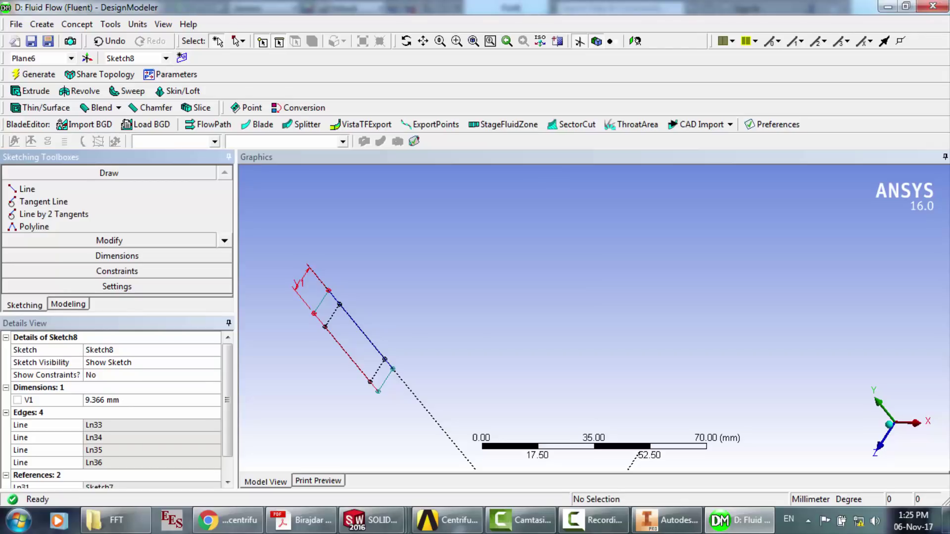
{"action": "mouse_move", "coordinate": [304, 300]}
{"action": "left_mouse_down"}
{"action": "mouse_move", "coordinate": [322, 321]}
{"action": "mouse_move", "coordinate": [361, 331]}
{"action": "mouse_move", "coordinate": [328, 291]}
{"action": "mouse_move", "coordinate": [378, 392]}
{"action": "mouse_move", "coordinate": [385, 381]}
{"action": "left_mouse_up"}
{"action": "key", "text": "Delete"}
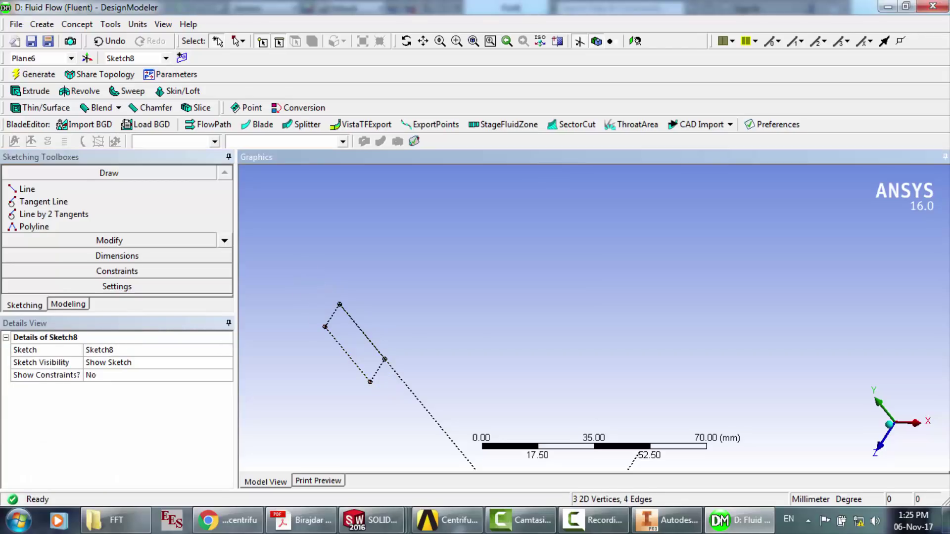
- Draw a rectangle about 38.6 mm long around the projected outlet outline in Sketch8, with one long side along the outline's upper long edge
{"action": "left_click", "coordinate": [225, 241]}
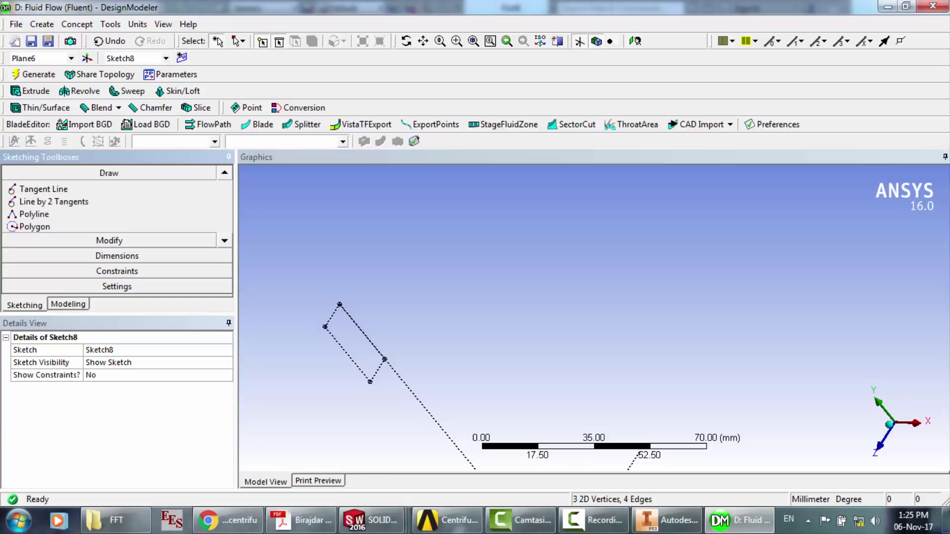
{"action": "left_click", "coordinate": [224, 240]}
{"action": "left_click", "coordinate": [224, 241]}
{"action": "left_click", "coordinate": [37, 213]}
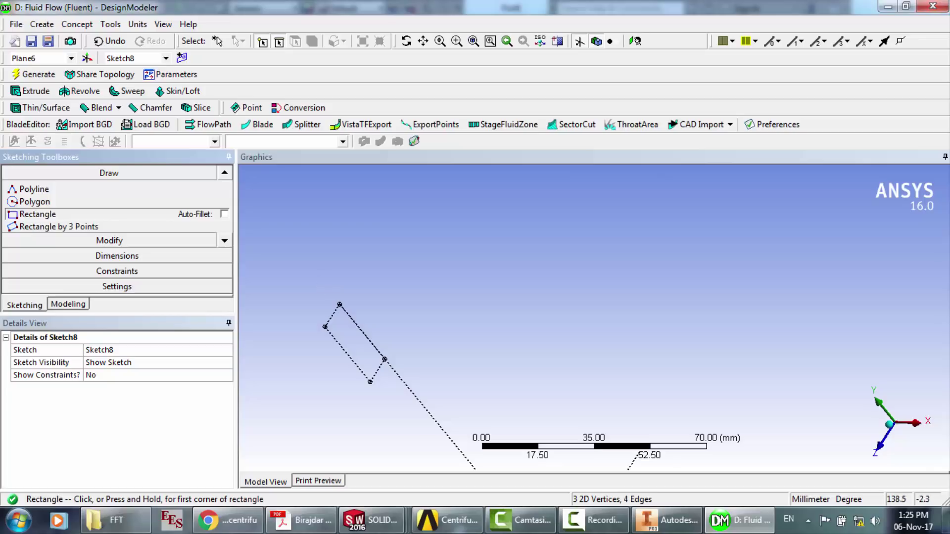
{"action": "left_click", "coordinate": [328, 289]}
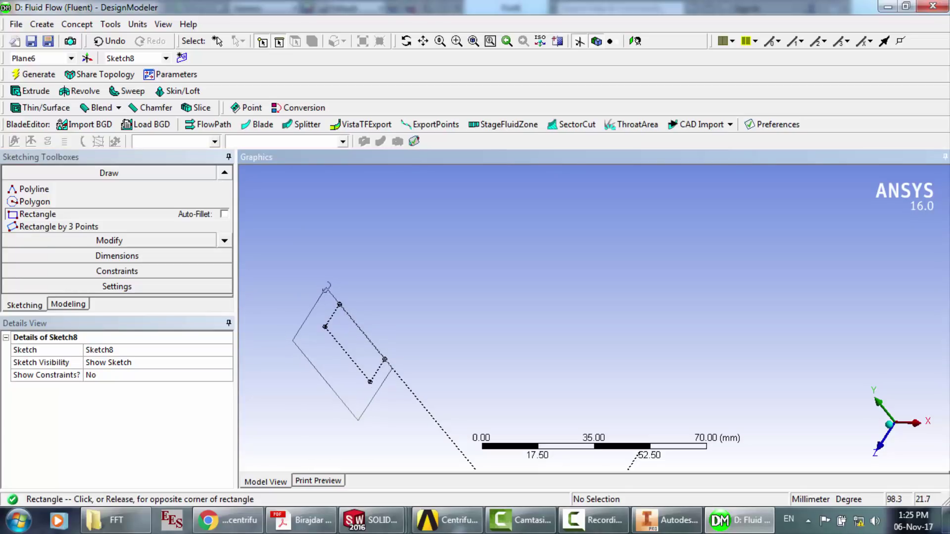
{"action": "left_click", "coordinate": [359, 420]}
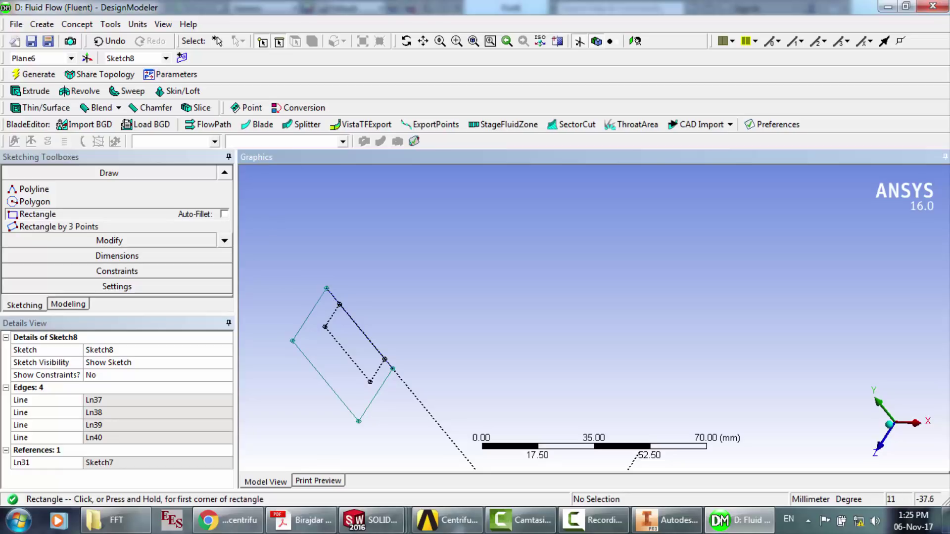
{"action": "left_click", "coordinate": [591, 520]}
{"action": "left_click", "coordinate": [919, 416]}
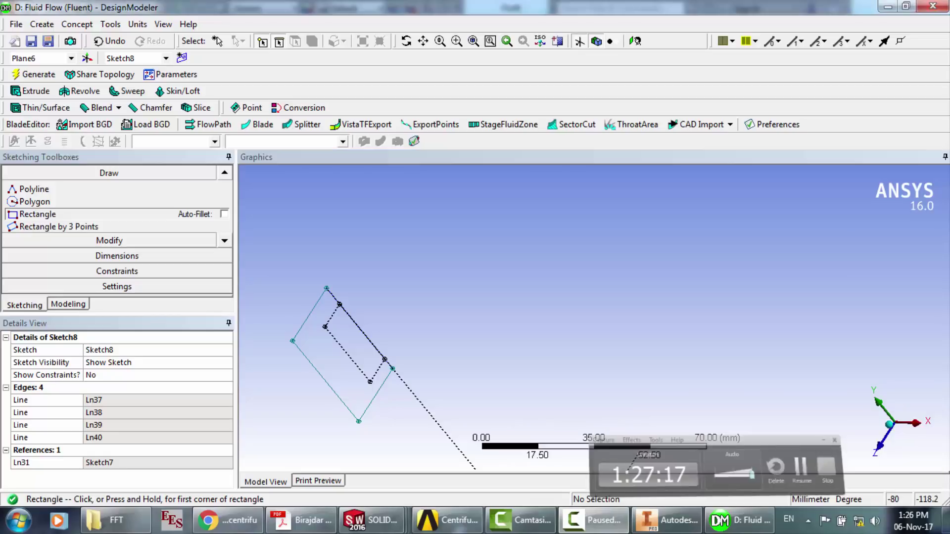
{"action": "left_click", "coordinate": [325, 327]}
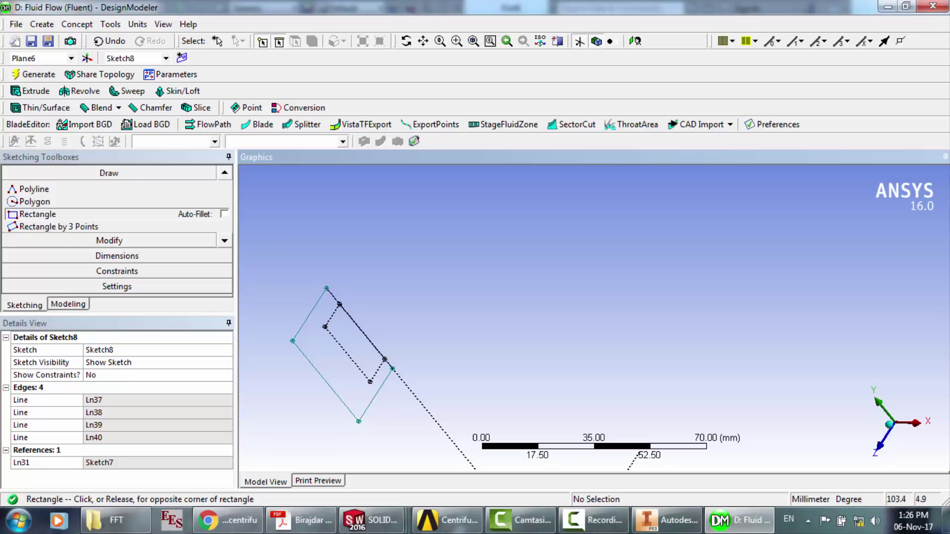
{"action": "key", "text": "Escape"}
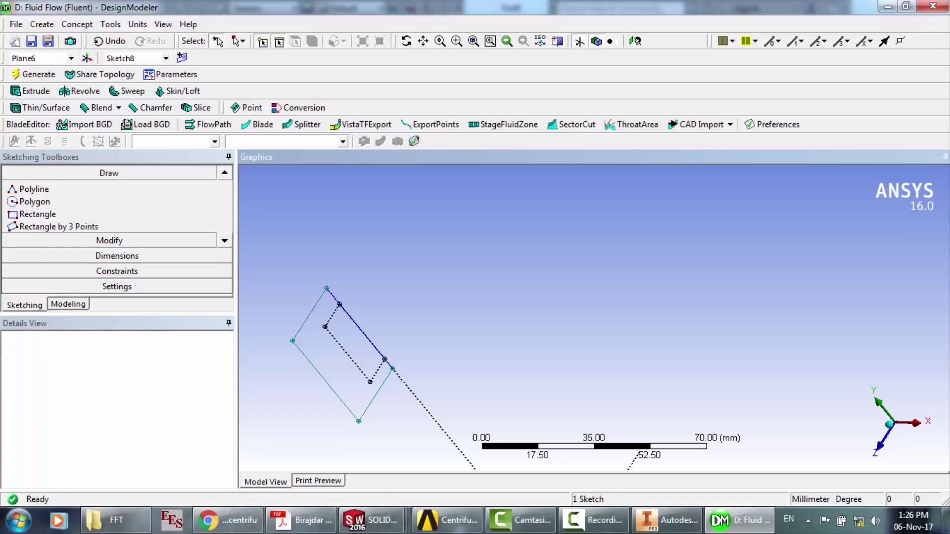
- Draw a line along the lower long edge of the projected outlet outline, joining its two corner points
{"action": "scroll", "coordinate": [109, 203], "scroll_direction": "up", "scroll_amount": 1}
{"action": "left_click", "coordinate": [224, 172]}
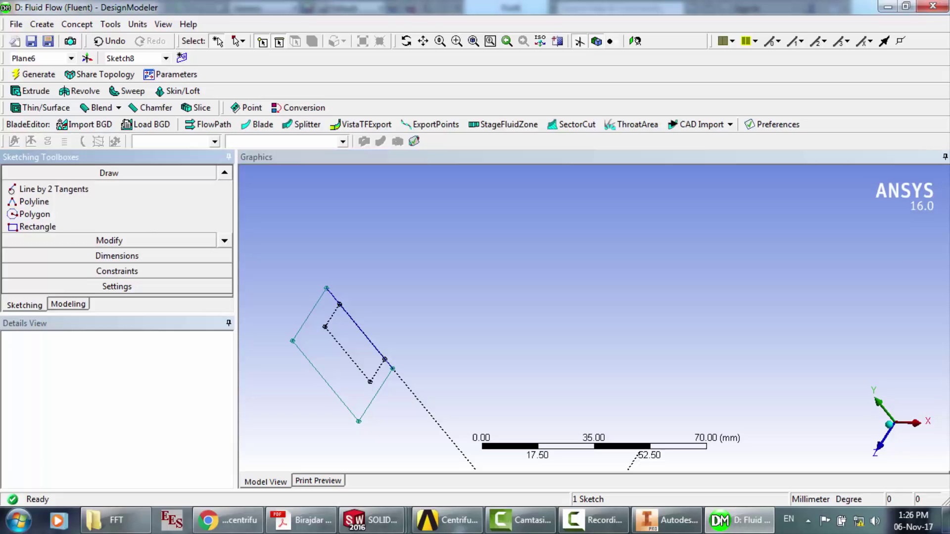
{"action": "left_click", "coordinate": [225, 173]}
{"action": "left_click", "coordinate": [224, 172]}
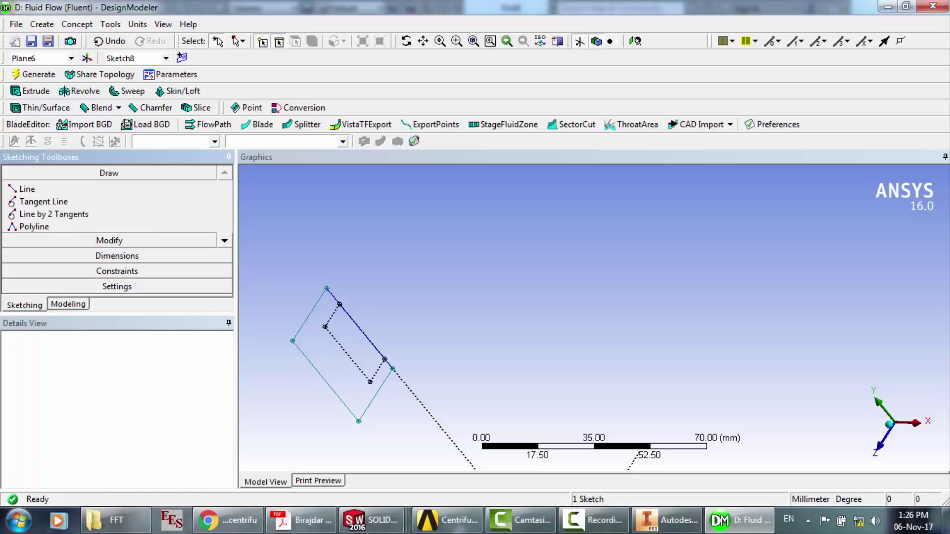
{"action": "left_click", "coordinate": [27, 188]}
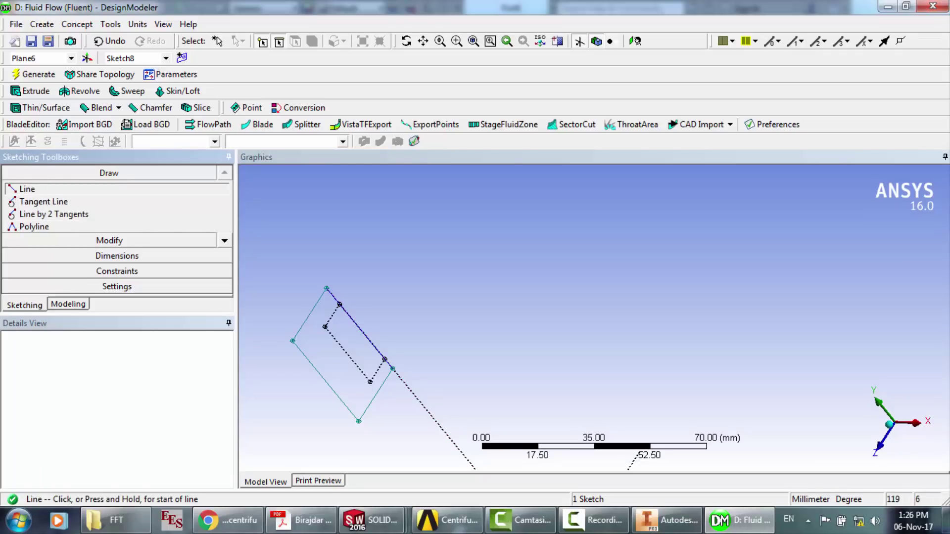
{"action": "left_click", "coordinate": [325, 327]}
{"action": "left_click", "coordinate": [370, 382]}
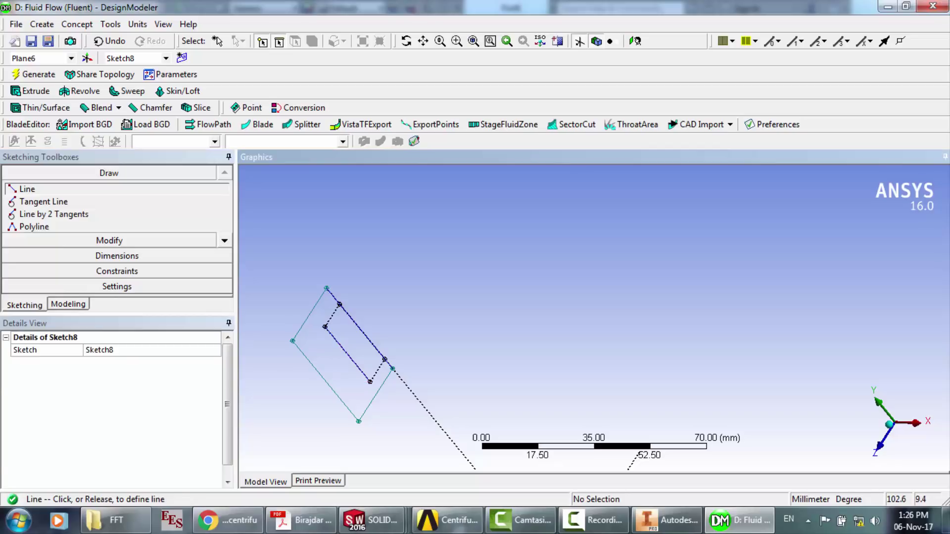
- Dimension the length of the line on the outline's lower long edge and copy the dimension's value
{"action": "left_click", "coordinate": [117, 256]}
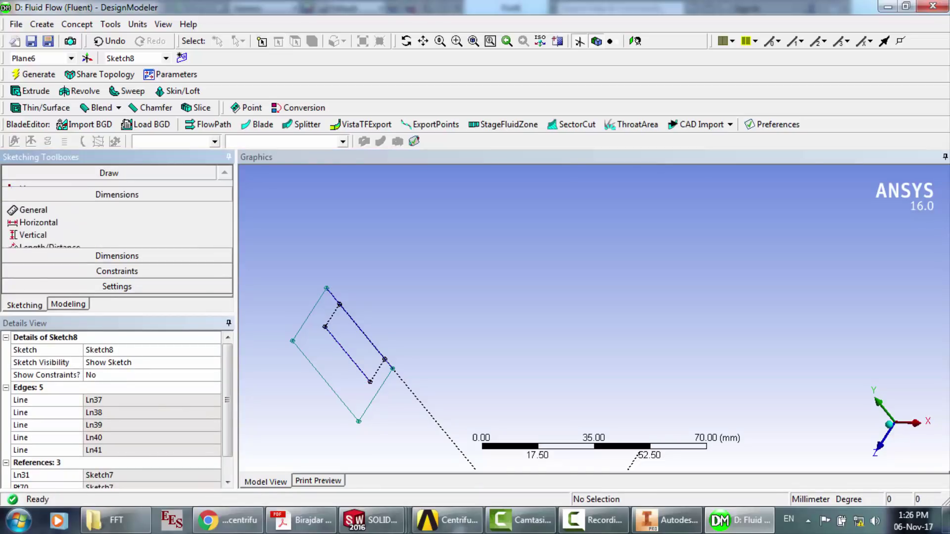
{"action": "left_click", "coordinate": [348, 355]}
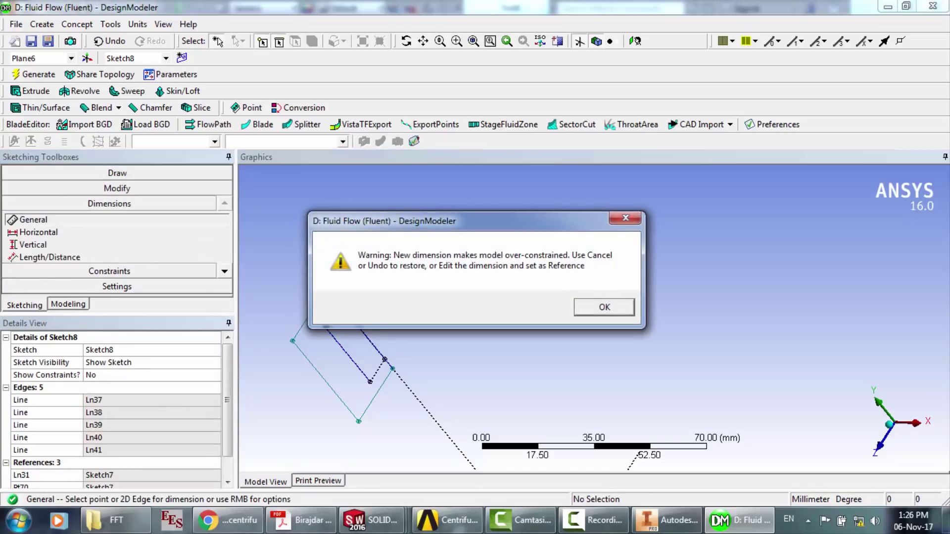
{"action": "left_click", "coordinate": [604, 306]}
{"action": "left_click", "coordinate": [319, 341]}
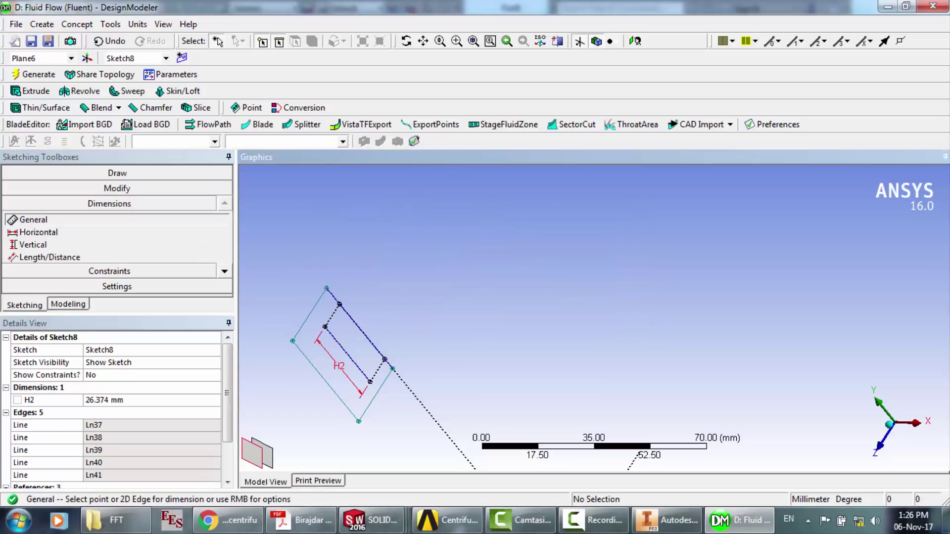
{"action": "left_click", "coordinate": [116, 399]}
{"action": "key", "text": "ctrl+c"}
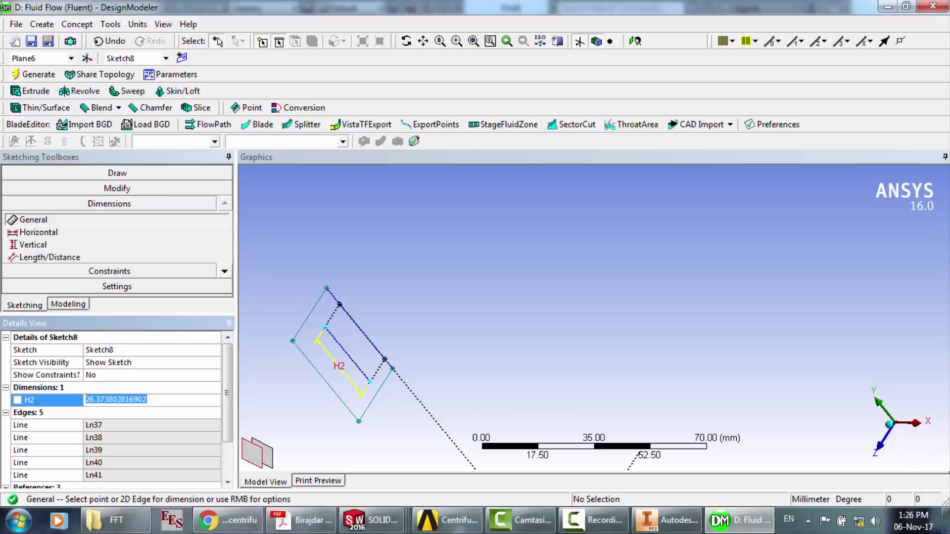
- Open Calculator and divide the copied length by 2
{"action": "left_click", "coordinate": [19, 520]}
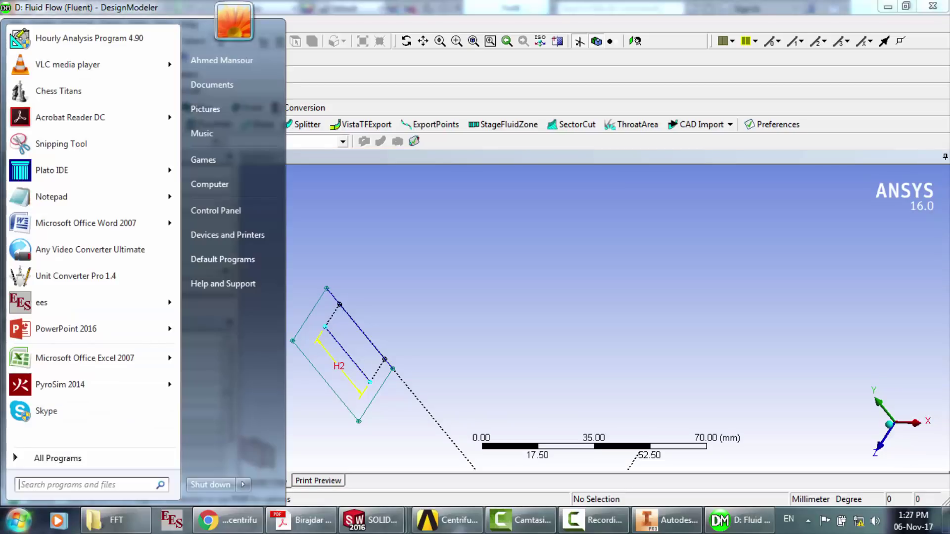
{"action": "type", "text": "calc"}
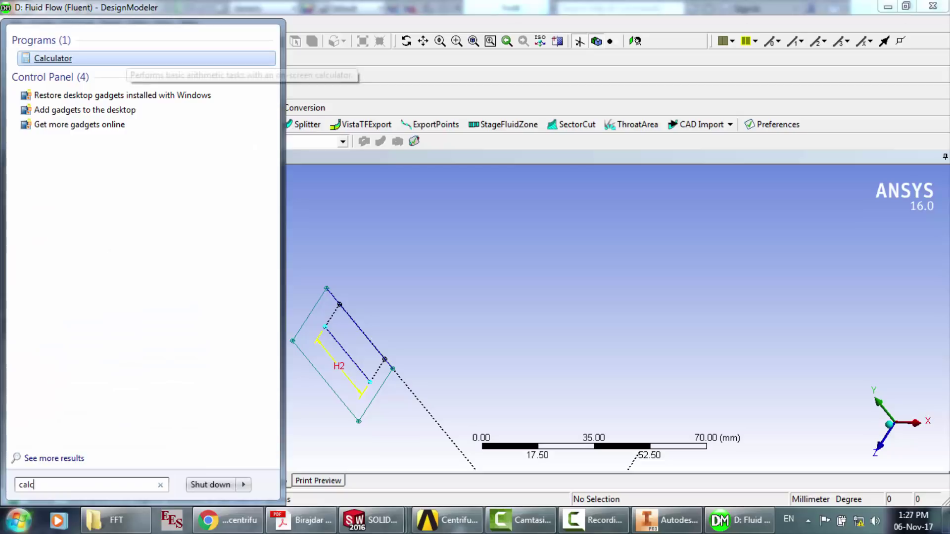
{"action": "key", "text": "Return"}
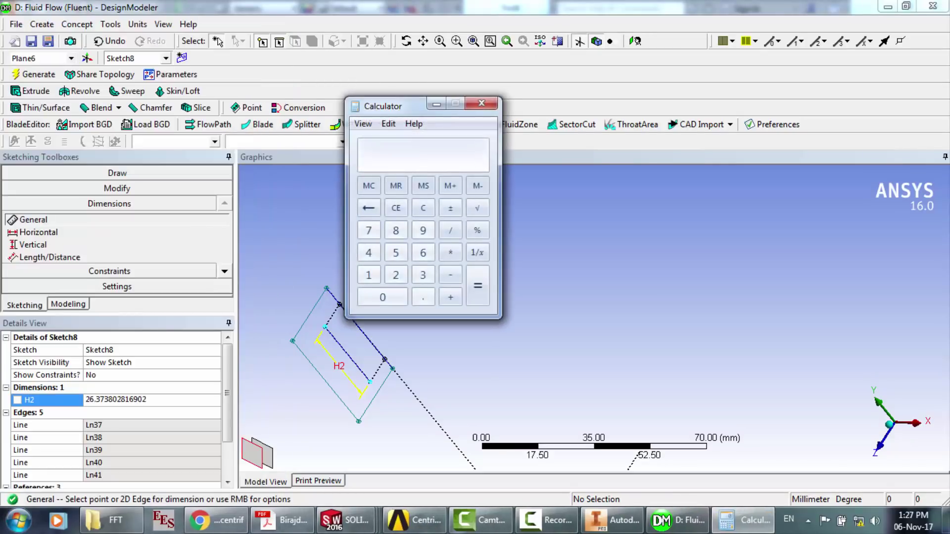
{"action": "key", "text": "ctrl+v"}
{"action": "key", "text": "slash"}
{"action": "key", "text": "2"}
{"action": "key", "text": "Return"}
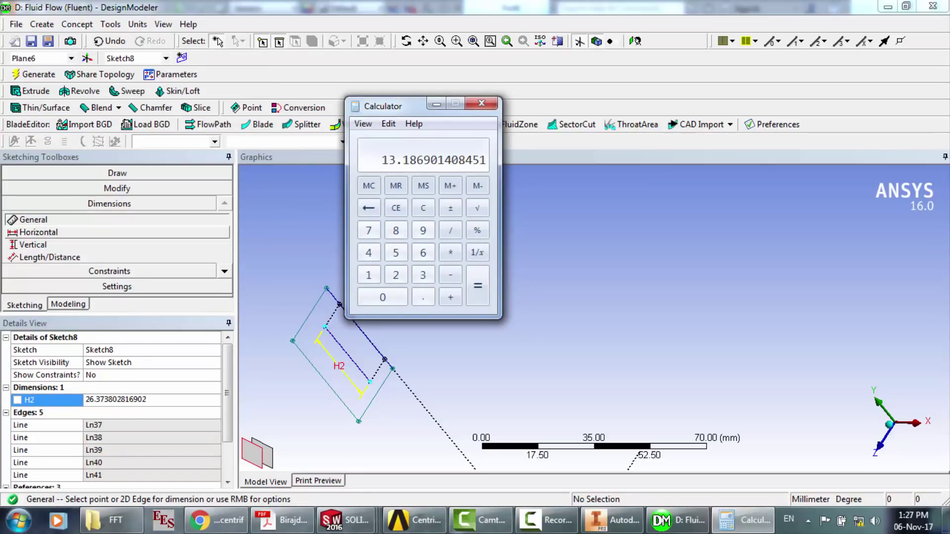
- Draw a line about 9.1 mm long from the outlet outline's lower-right corner along its upper long edge
{"action": "left_click", "coordinate": [117, 173]}
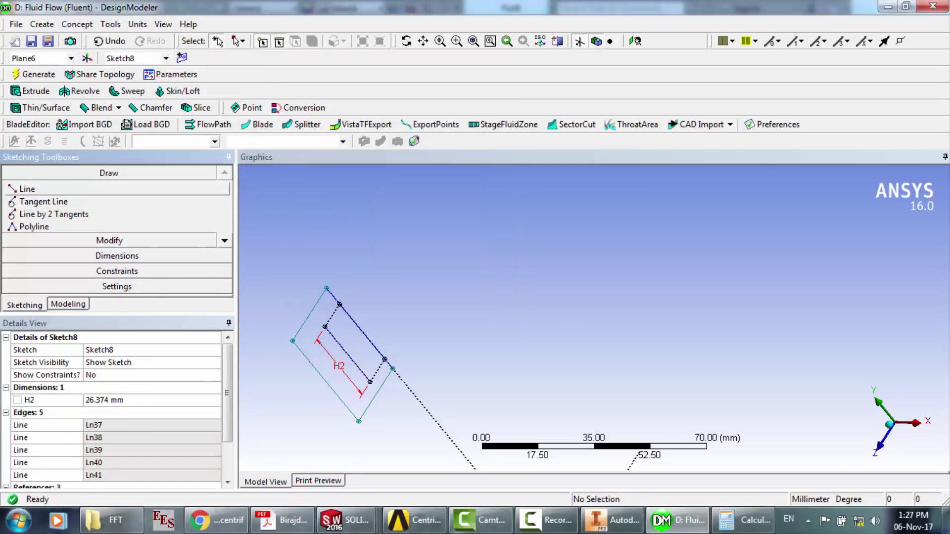
{"action": "left_click", "coordinate": [27, 189]}
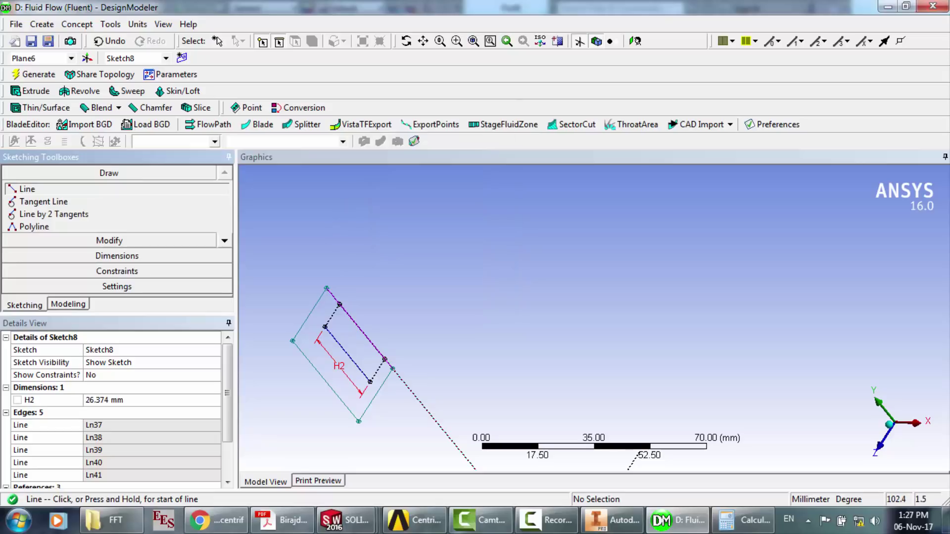
{"action": "left_click", "coordinate": [385, 360]}
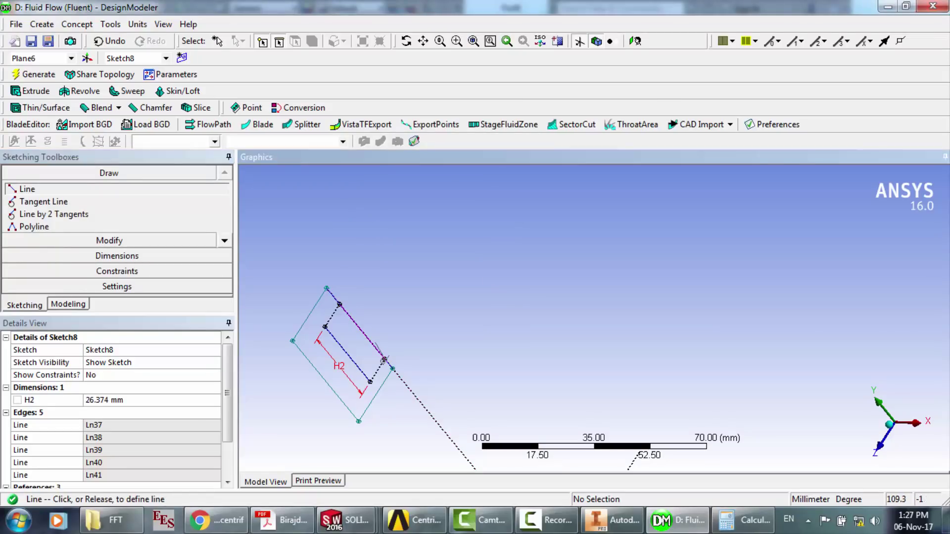
{"action": "left_click", "coordinate": [339, 304]}
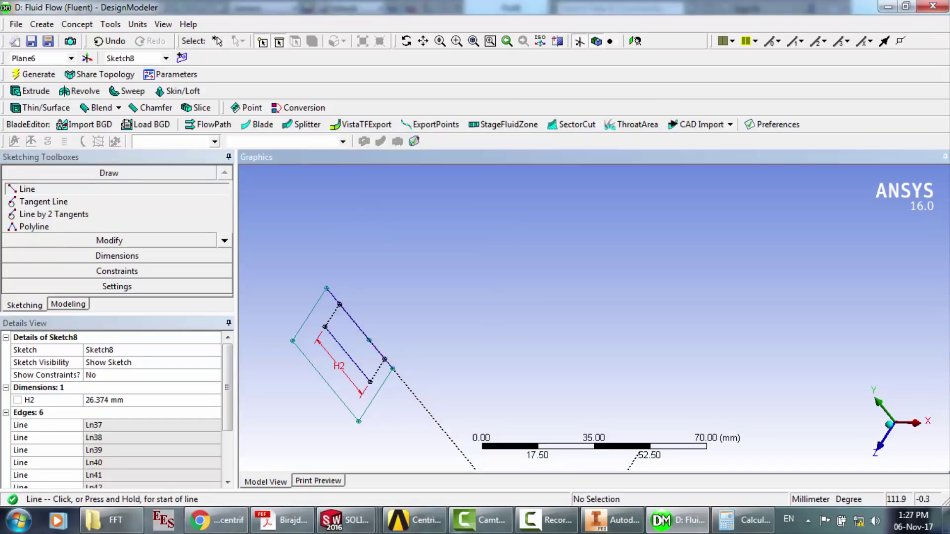
{"action": "left_click", "coordinate": [117, 255]}
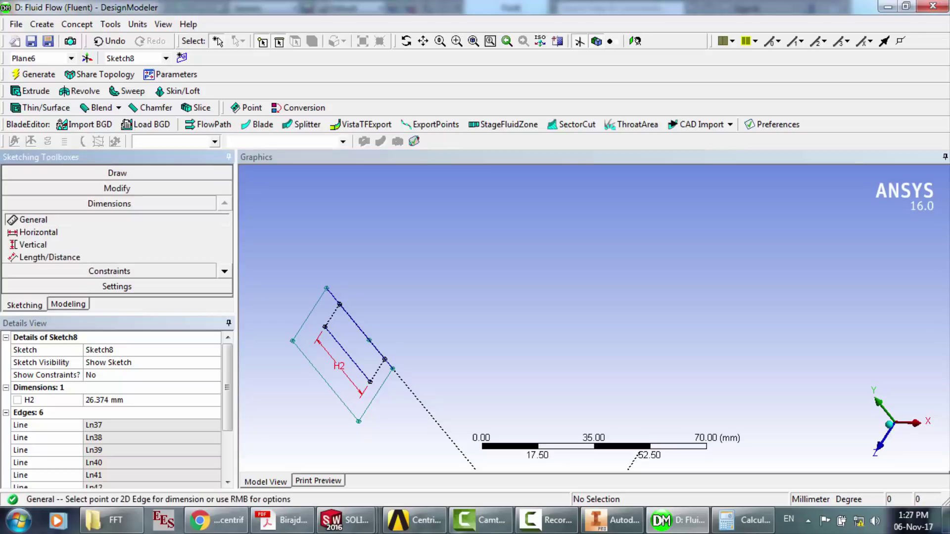
{"action": "left_click", "coordinate": [361, 330]}
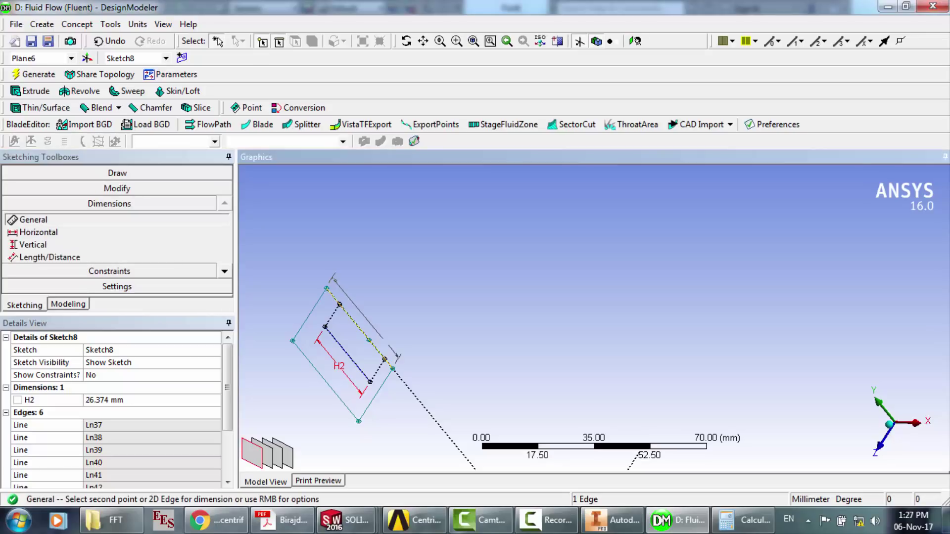
{"action": "key", "text": "Escape"}
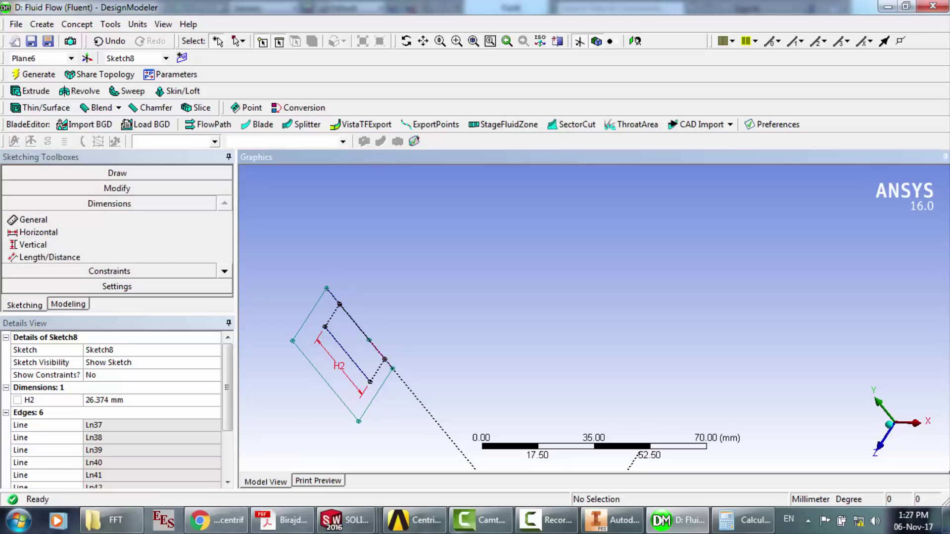
- Examine the short line and the rectangle edge overlapping it near the outlet outline's lower-right corner
{"action": "left_click", "coordinate": [377, 350]}
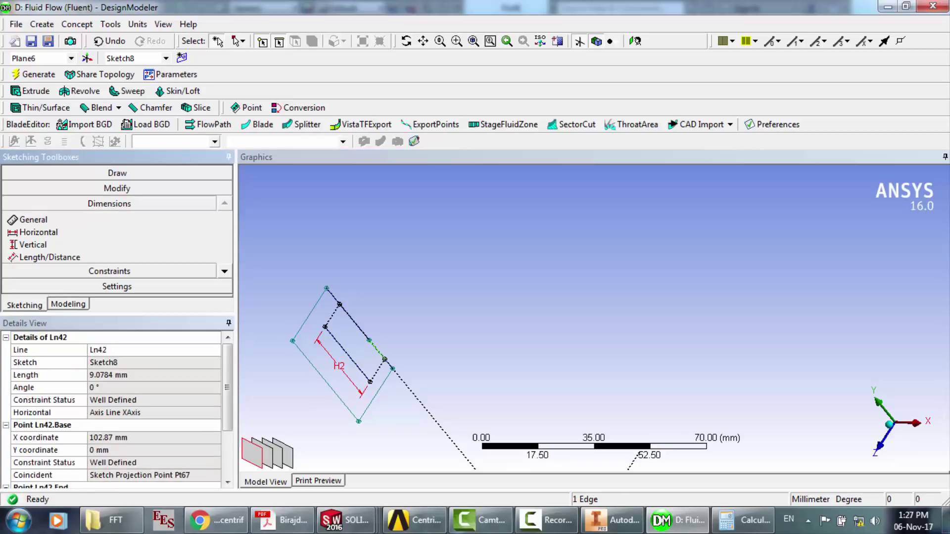
{"action": "left_click", "coordinate": [267, 456], "text": "ctrl"}
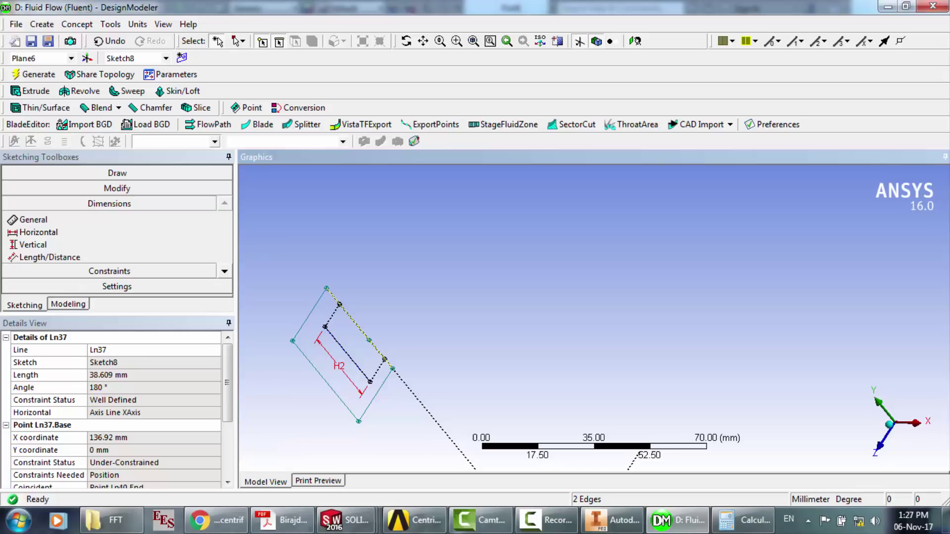
{"action": "scroll", "coordinate": [594, 318], "scroll_direction": "up", "scroll_amount": 3}
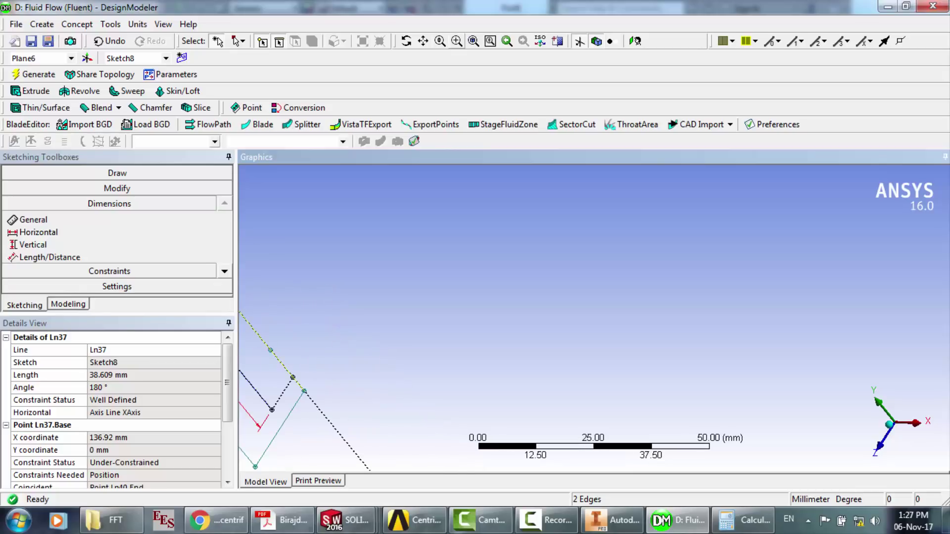
{"action": "left_click", "coordinate": [456, 41]}
{"action": "left_click_drag", "start_coordinate": [260, 336], "coordinate": [334, 403]}
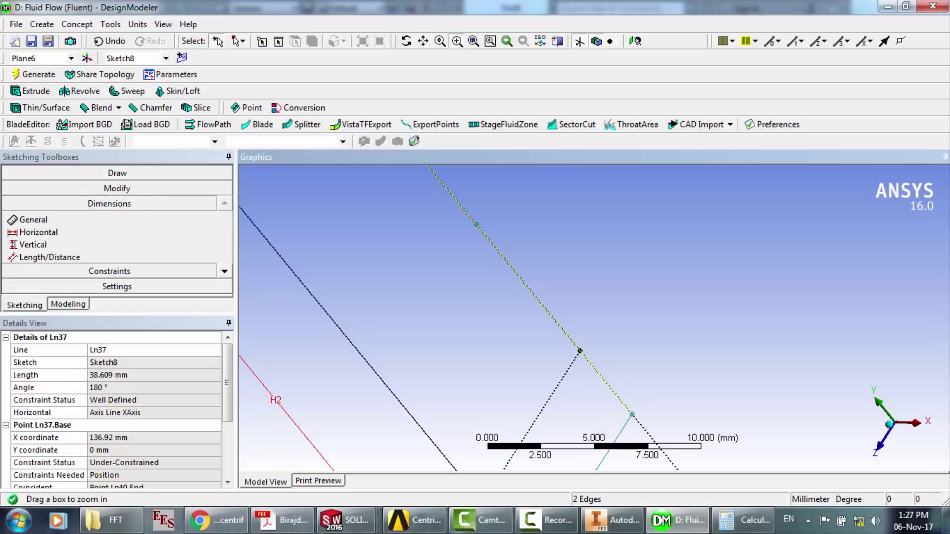
{"action": "left_click", "coordinate": [441, 41]}
{"action": "left_click", "coordinate": [456, 41]}
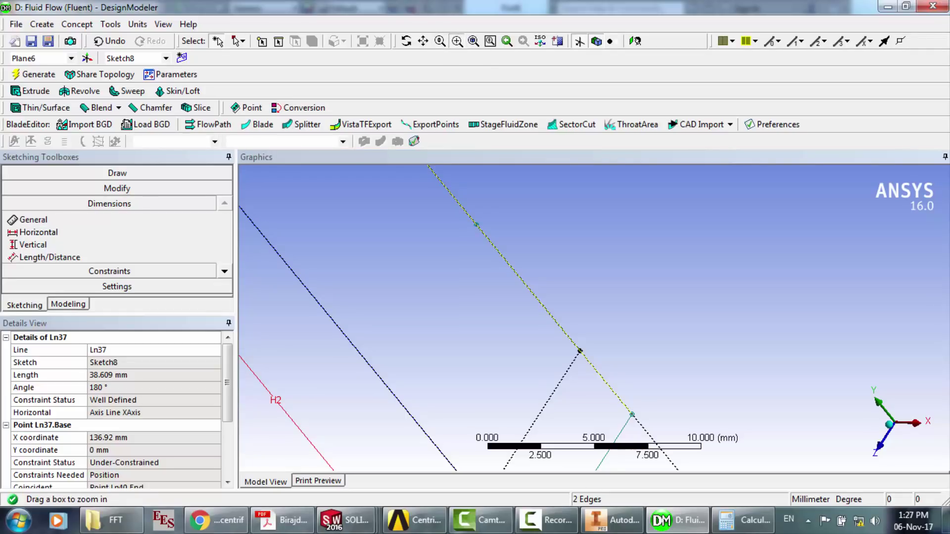
{"action": "left_click", "coordinate": [456, 41]}
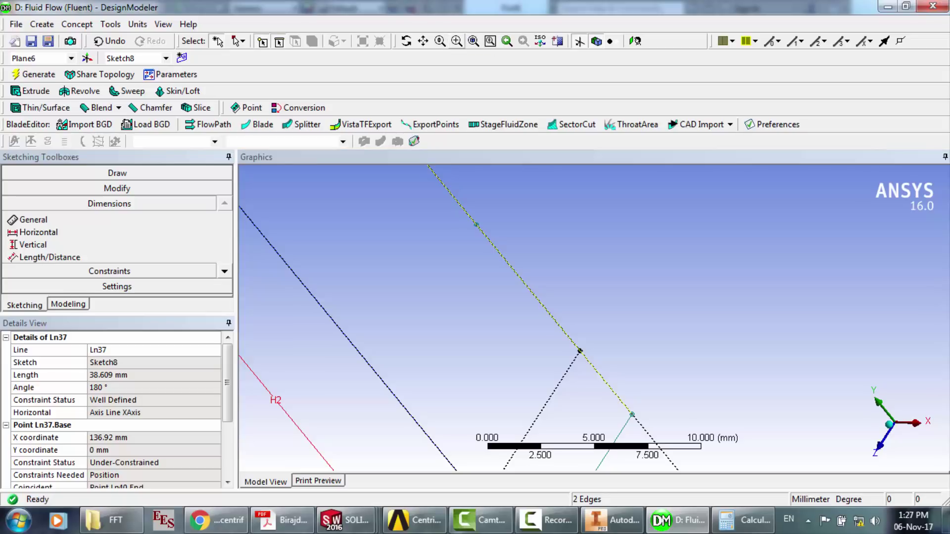
- Dimension the length of the short line on the outlet outline's upper long edge
{"action": "left_click", "coordinate": [117, 172]}
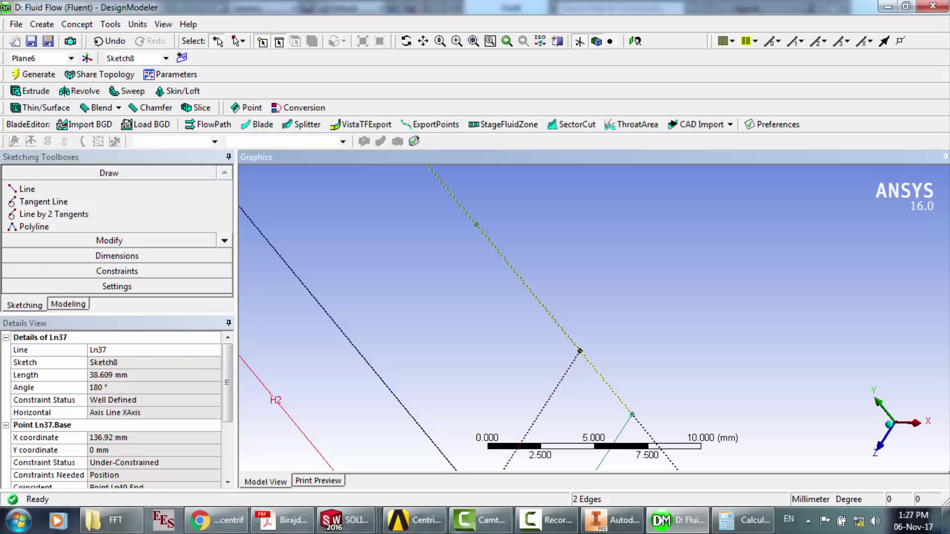
{"action": "left_click", "coordinate": [548, 400], "text": "ctrl"}
{"action": "key", "text": "Escape"}
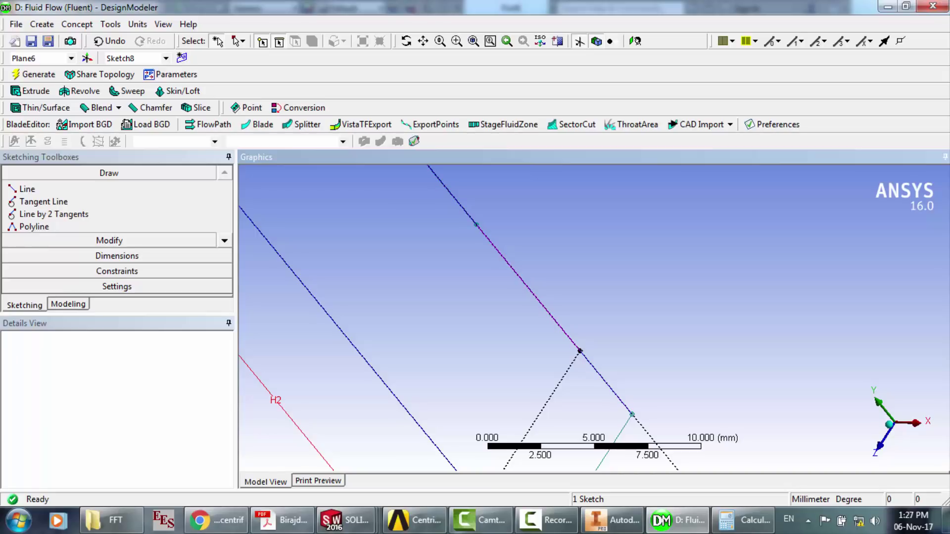
{"action": "left_click", "coordinate": [117, 256]}
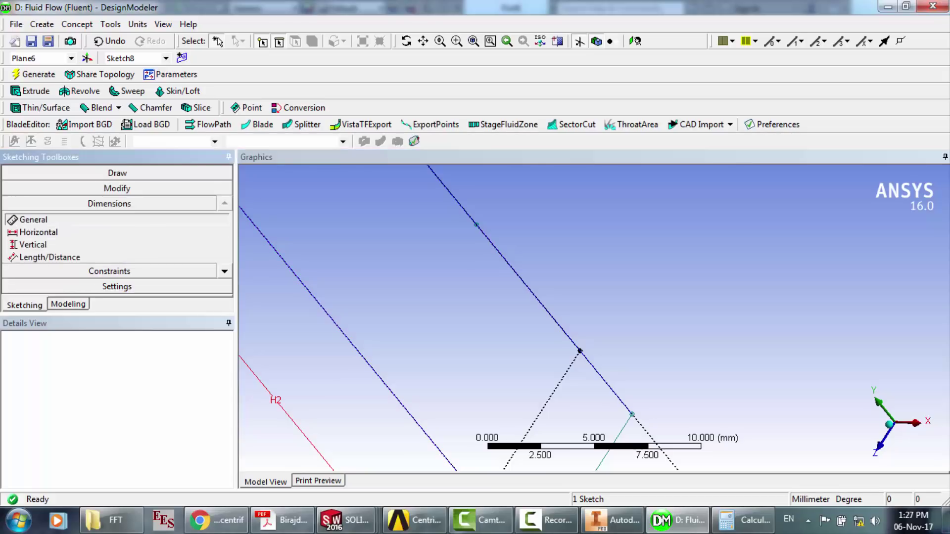
{"action": "left_click", "coordinate": [526, 286]}
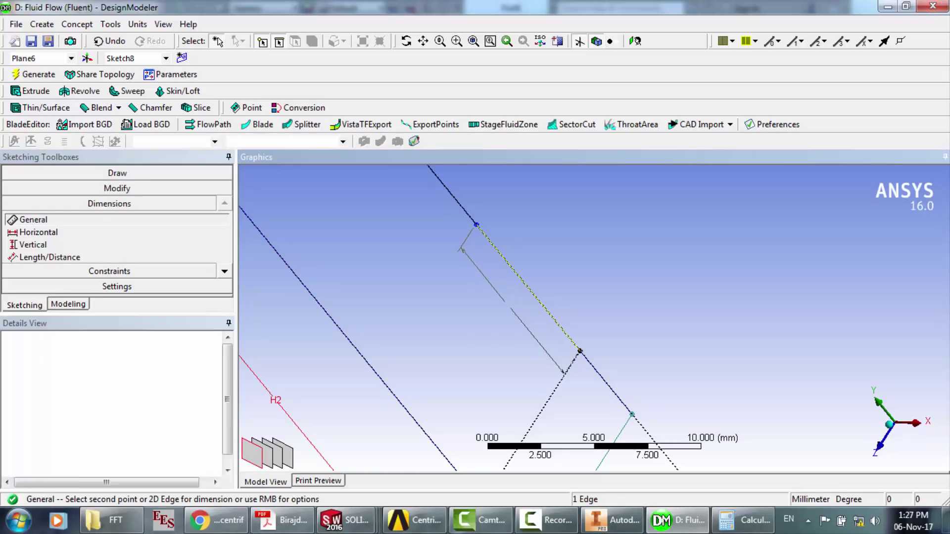
{"action": "left_click", "coordinate": [508, 305]}
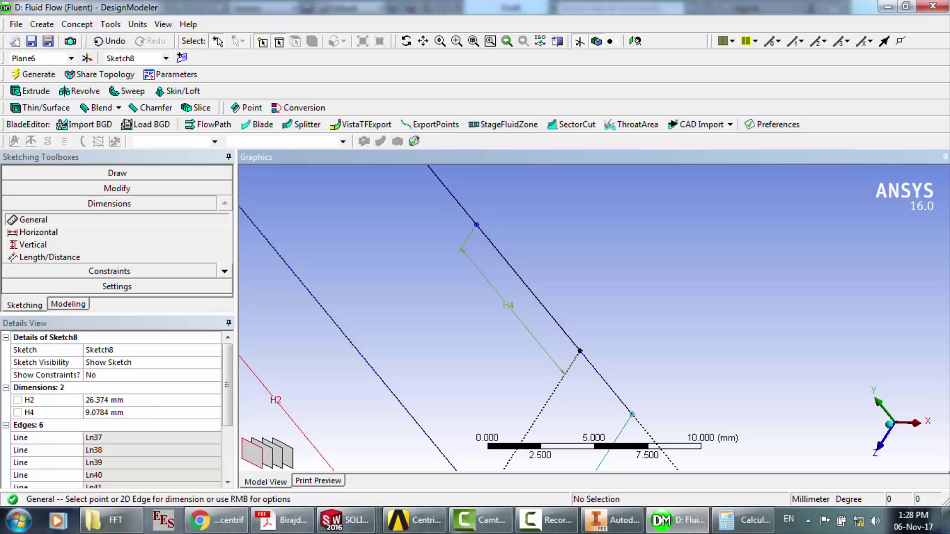
- Set the short line's length dimension to the halved value from Calculator, 13.186901408451 mm, and regenerate the model
{"action": "left_click", "coordinate": [118, 412]}
{"action": "left_click", "coordinate": [740, 520]}
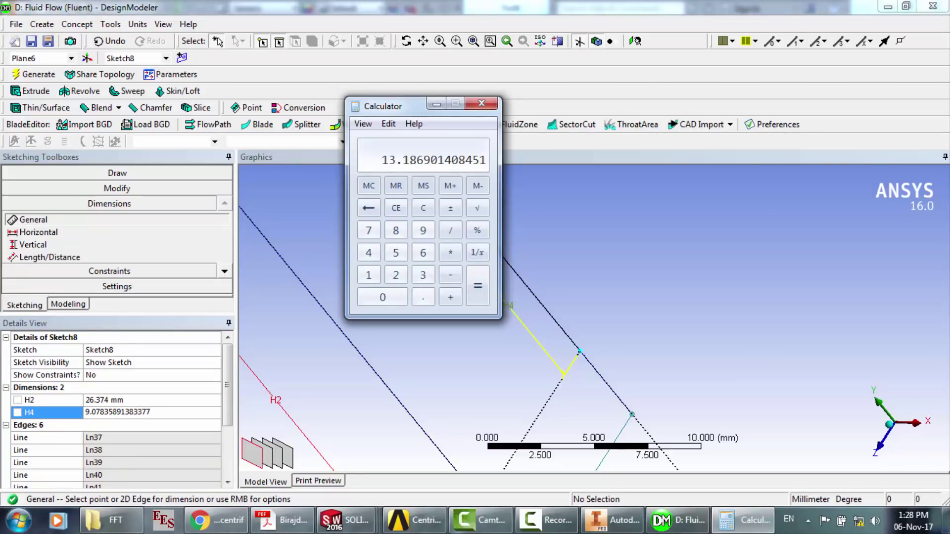
{"action": "key", "text": "alt+Tab"}
{"action": "type", "text": "13."}
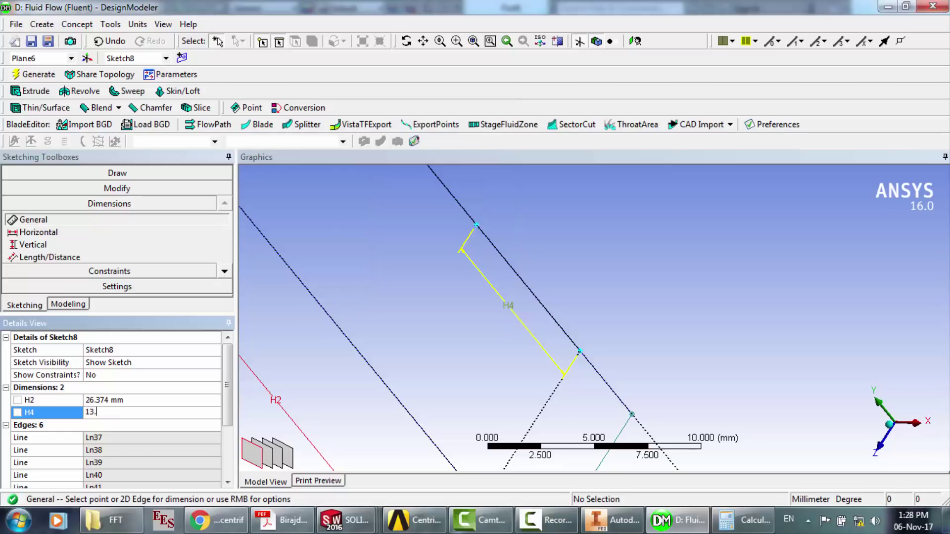
{"action": "left_click", "coordinate": [740, 520]}
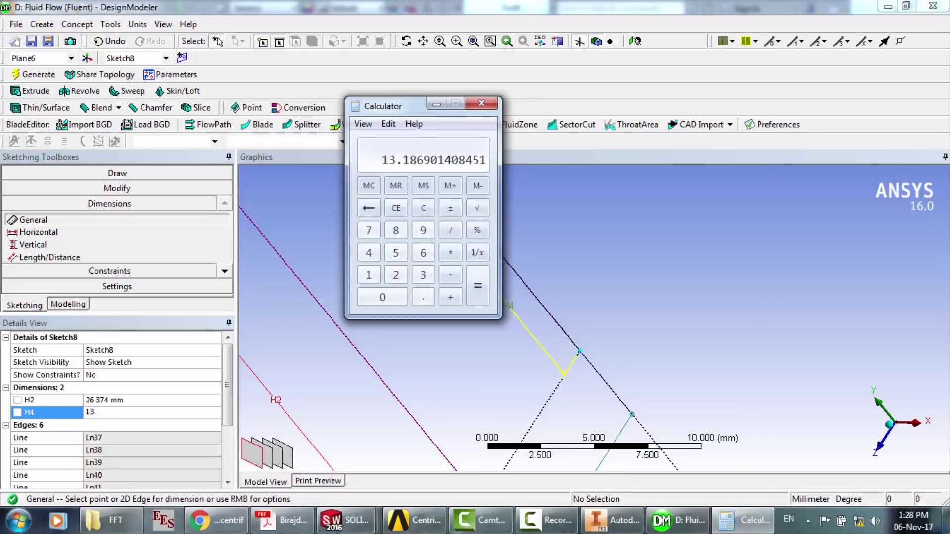
{"action": "key", "text": "alt+Tab"}
{"action": "type", "text": "18"}
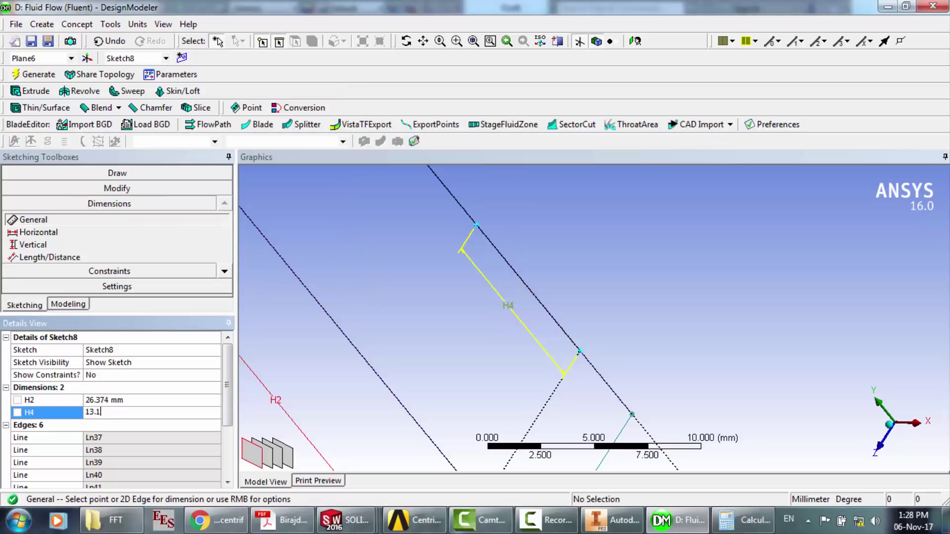
{"action": "mouse_move", "coordinate": [740, 520]}
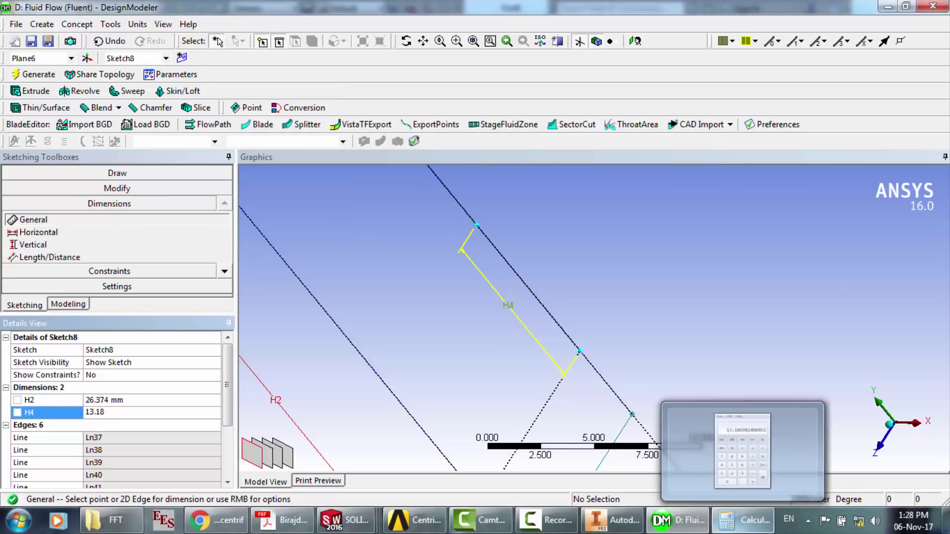
{"action": "mouse_move", "coordinate": [742, 450]}
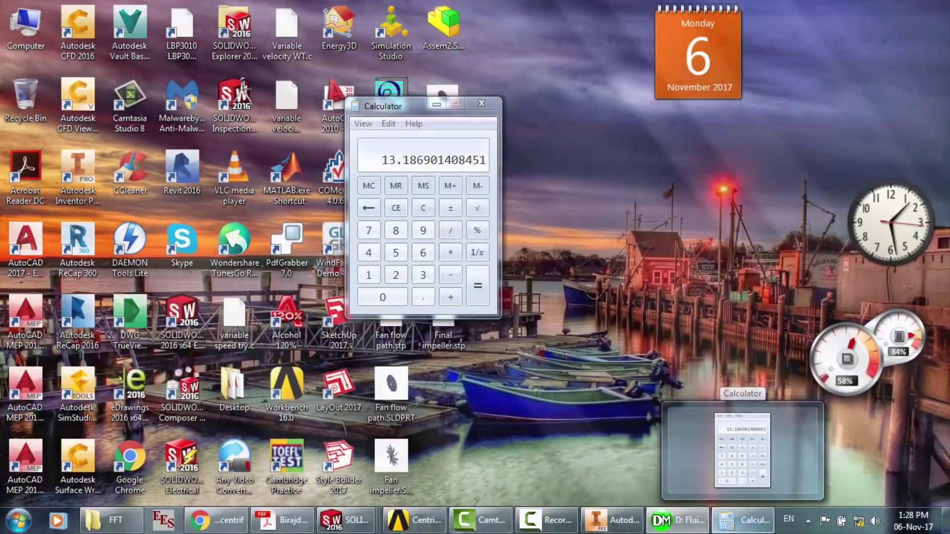
{"action": "type", "text": "69"}
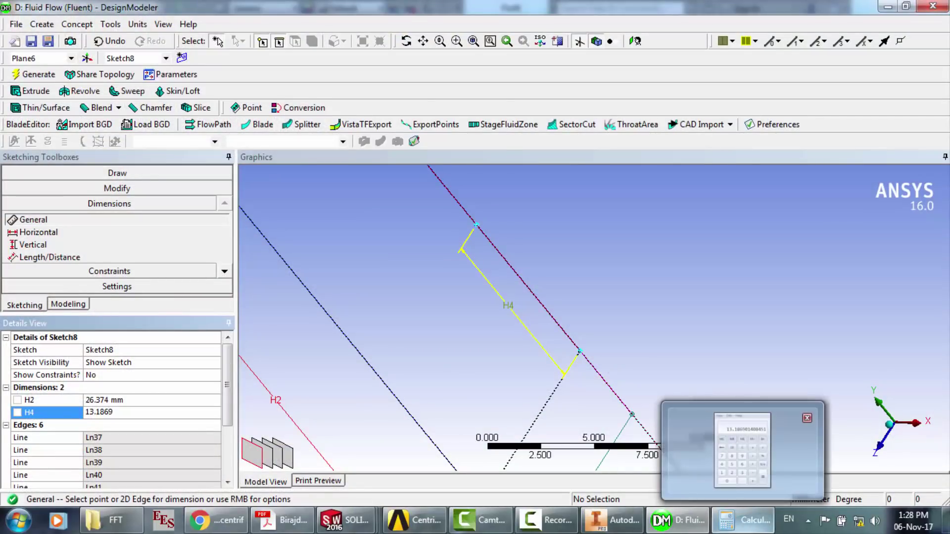
{"action": "mouse_move", "coordinate": [807, 418]}
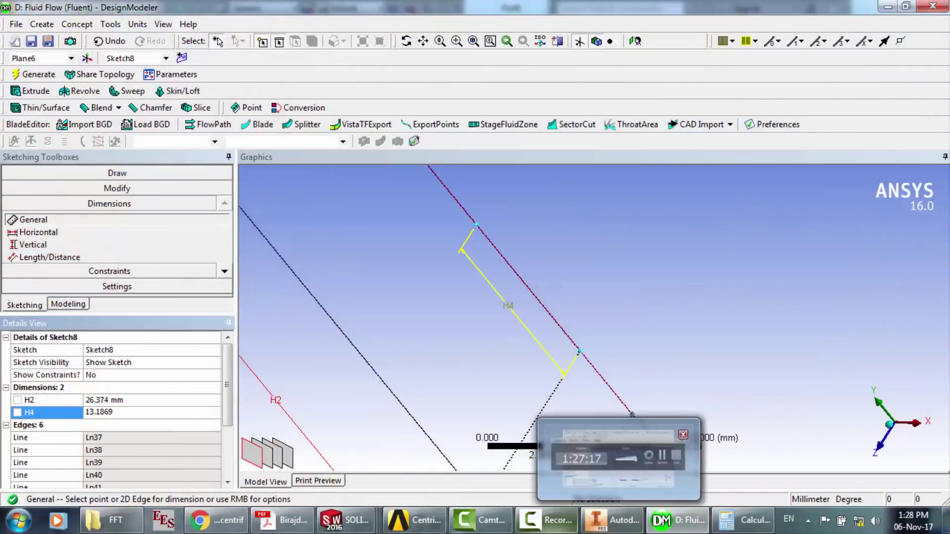
{"action": "left_click", "coordinate": [551, 522]}
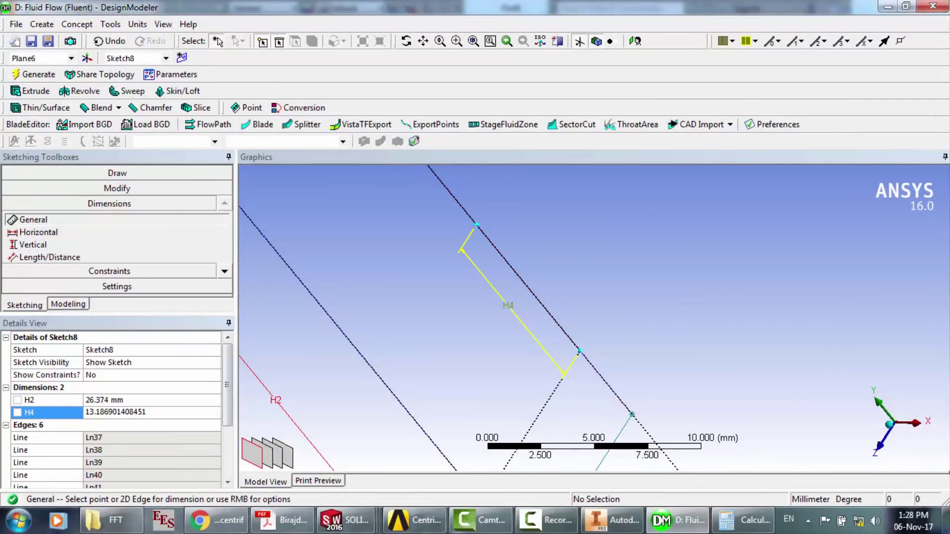
{"action": "left_click", "coordinate": [155, 412]}
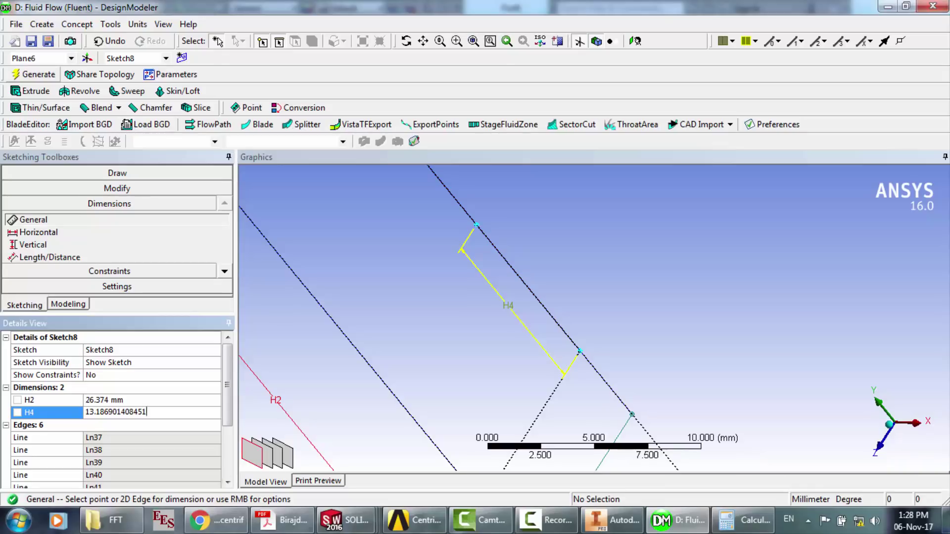
{"action": "left_click", "coordinate": [33, 75]}
- Draw a line along the outlet outline's lower-right short edge, from the upper long edge's corner to the lower long edge's corner
{"action": "scroll", "coordinate": [594, 318], "scroll_direction": "down", "scroll_amount": 4}
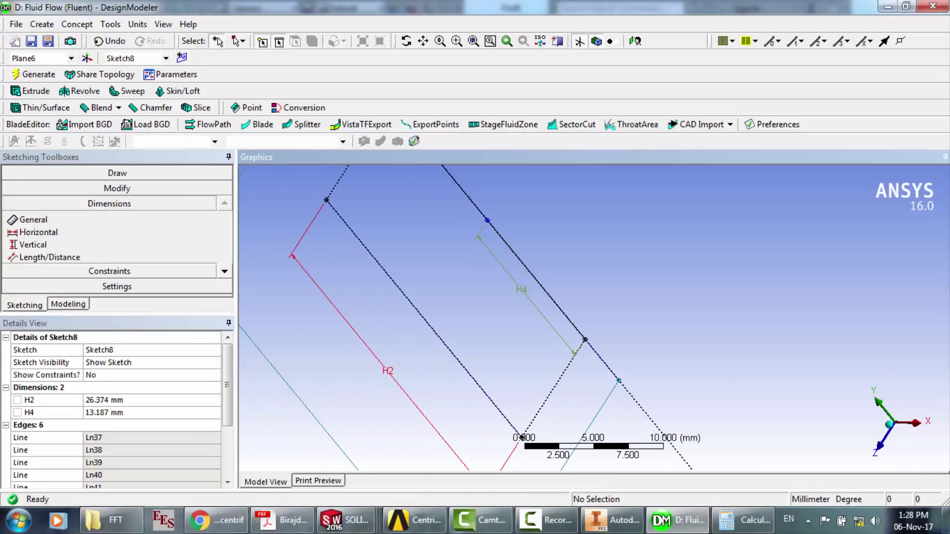
{"action": "left_click", "coordinate": [117, 173]}
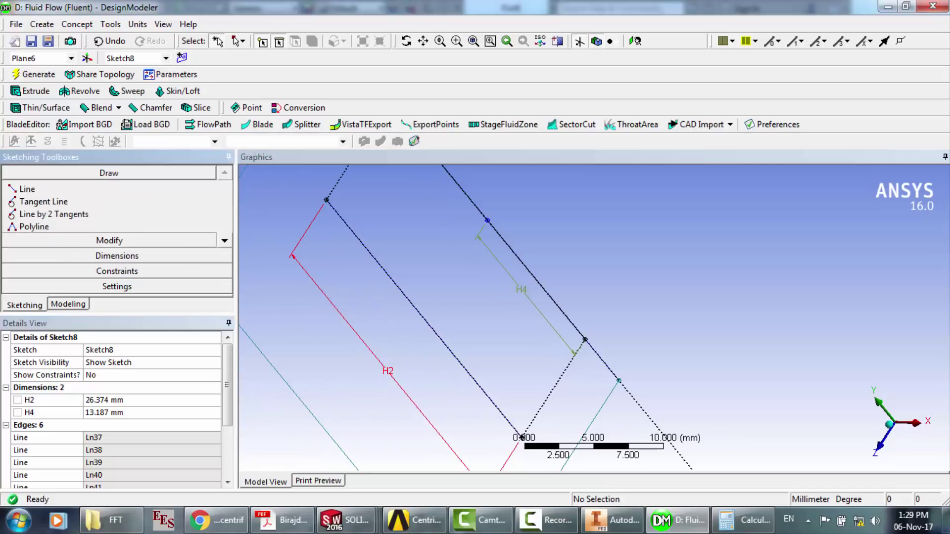
{"action": "left_click", "coordinate": [27, 188]}
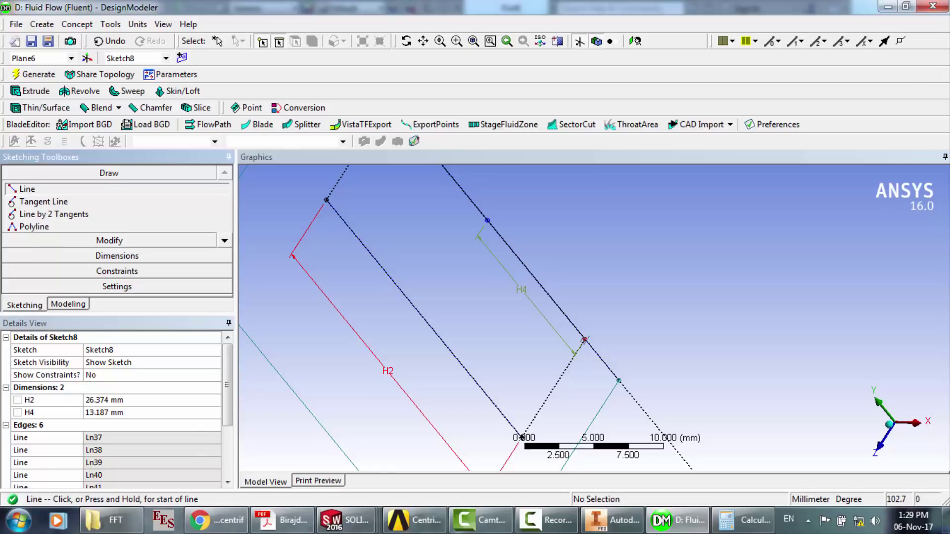
{"action": "left_click", "coordinate": [584, 340]}
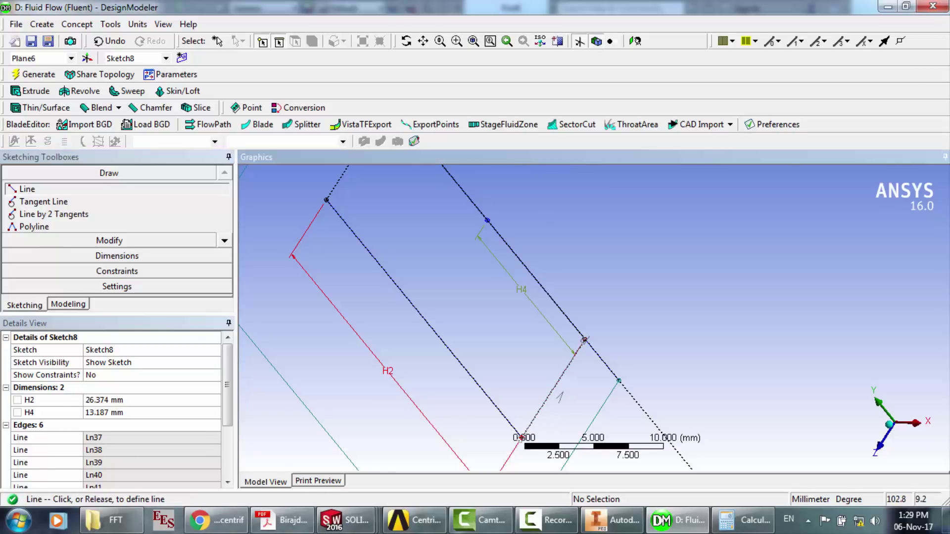
{"action": "scroll", "coordinate": [544, 408], "scroll_direction": "down", "scroll_amount": 2}
{"action": "left_click", "coordinate": [543, 404]}
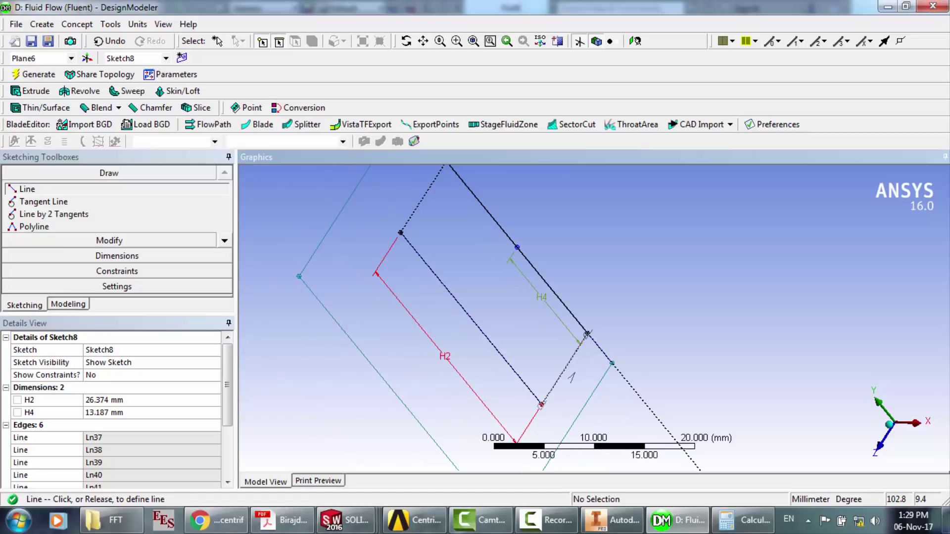
{"action": "left_click", "coordinate": [542, 404]}
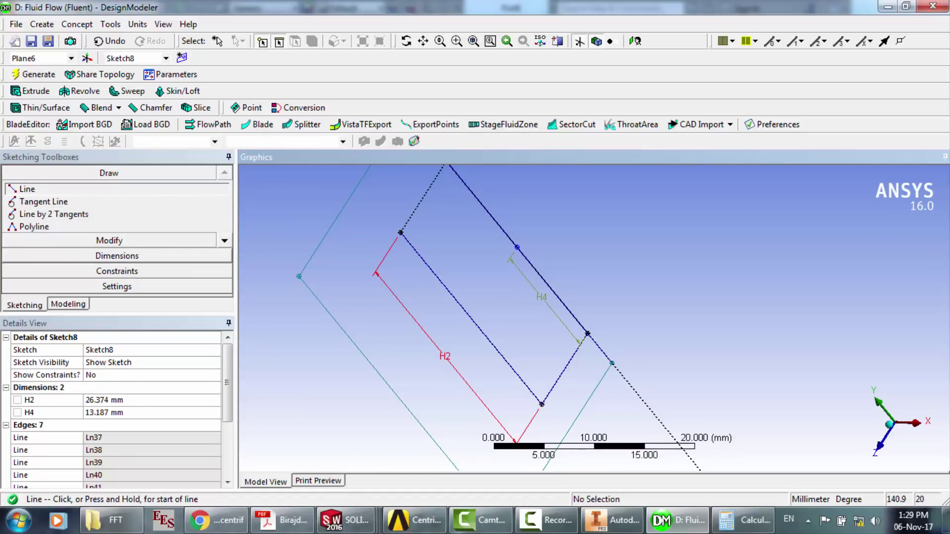
- Dimension the length of the line on the outline's lower-right short edge and copy the dimension's value
{"action": "left_click", "coordinate": [117, 256]}
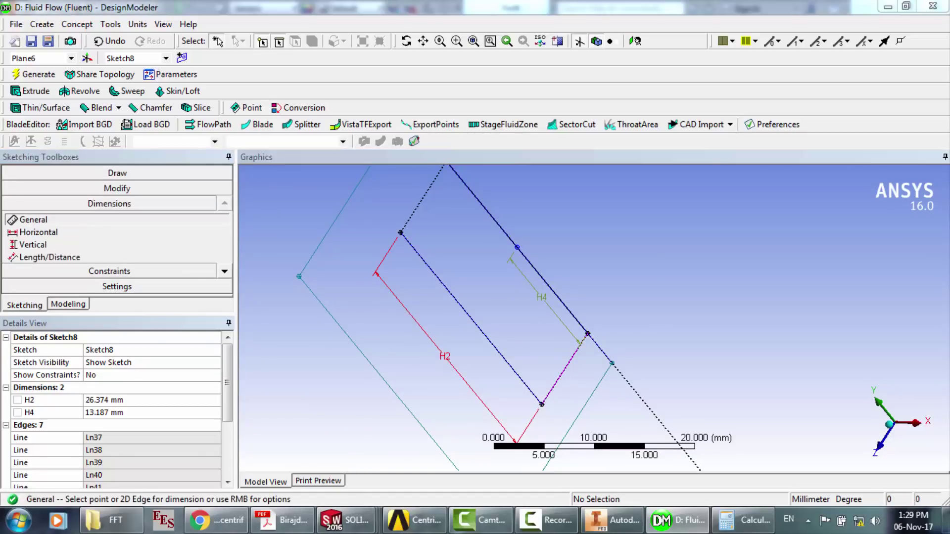
{"action": "key", "text": "Return"}
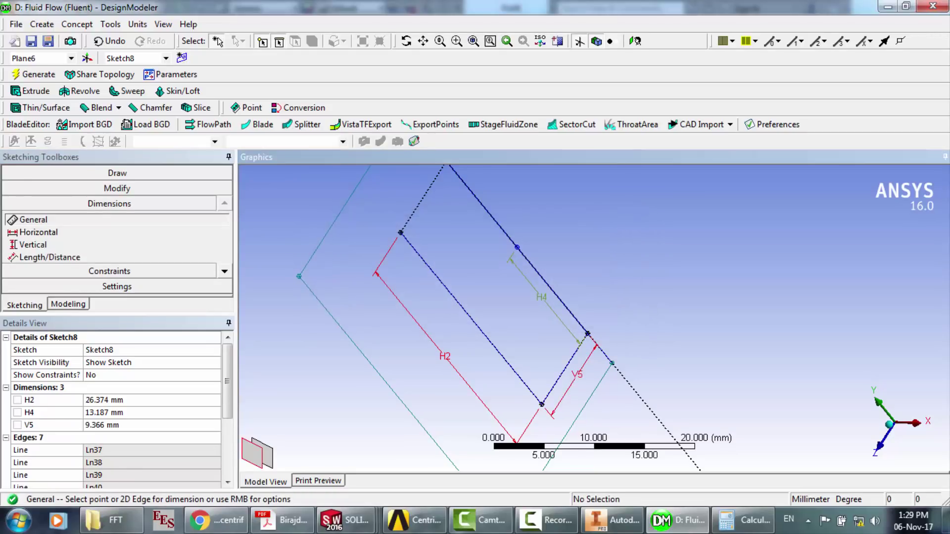
{"action": "left_click", "coordinate": [574, 379]}
{"action": "key", "text": "ctrl+c"}
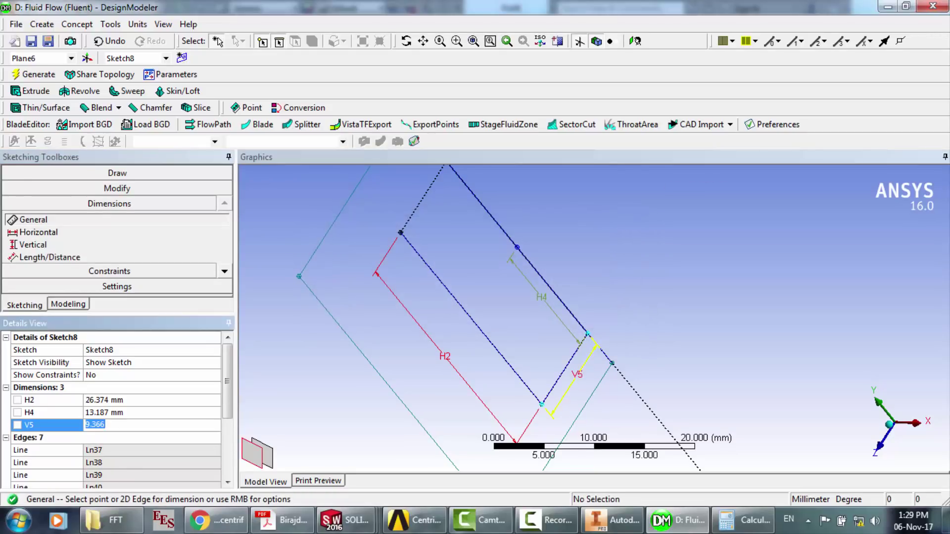
- Switch to Calculator, paste the copied short-edge length and divide it by 2
{"action": "left_click", "coordinate": [742, 520]}
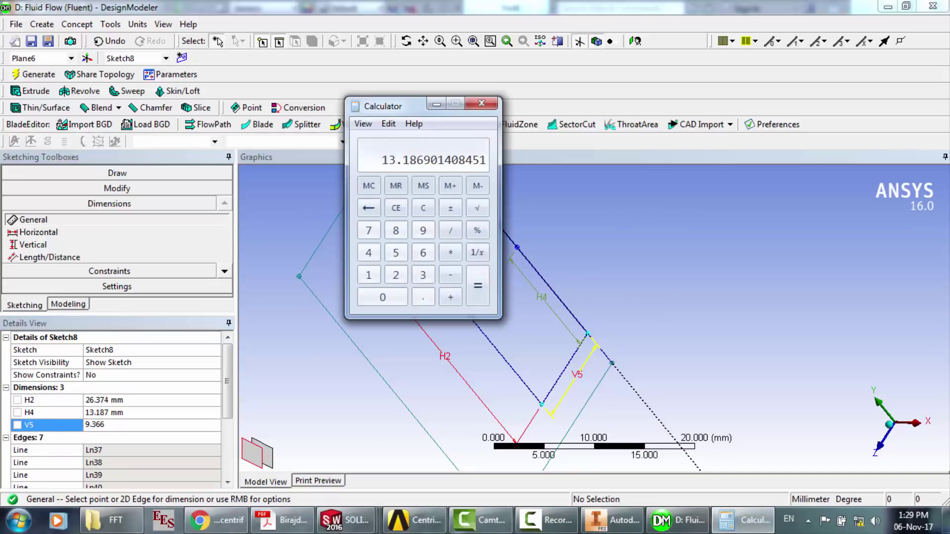
{"action": "key", "text": "ctrl+v"}
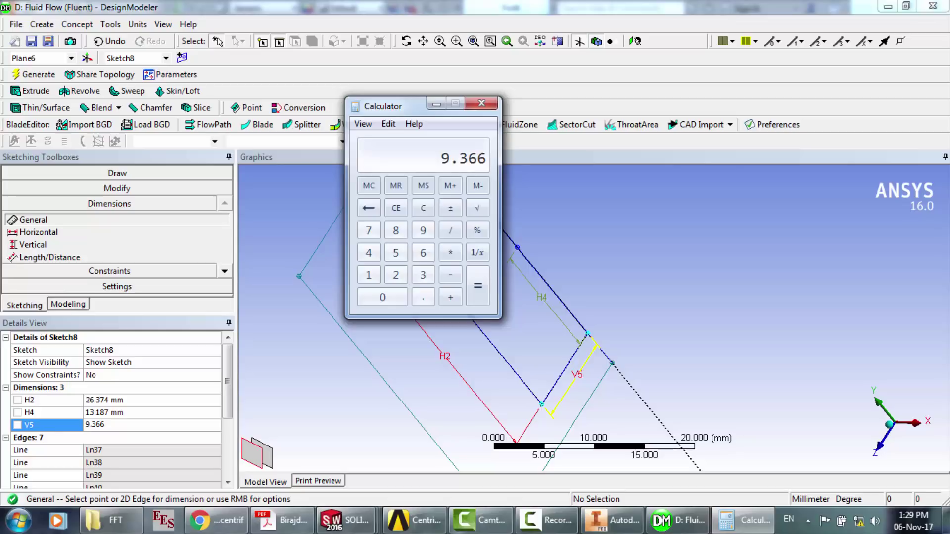
{"action": "key", "text": "slash"}
{"action": "key", "text": "2"}
{"action": "key", "text": "Return"}
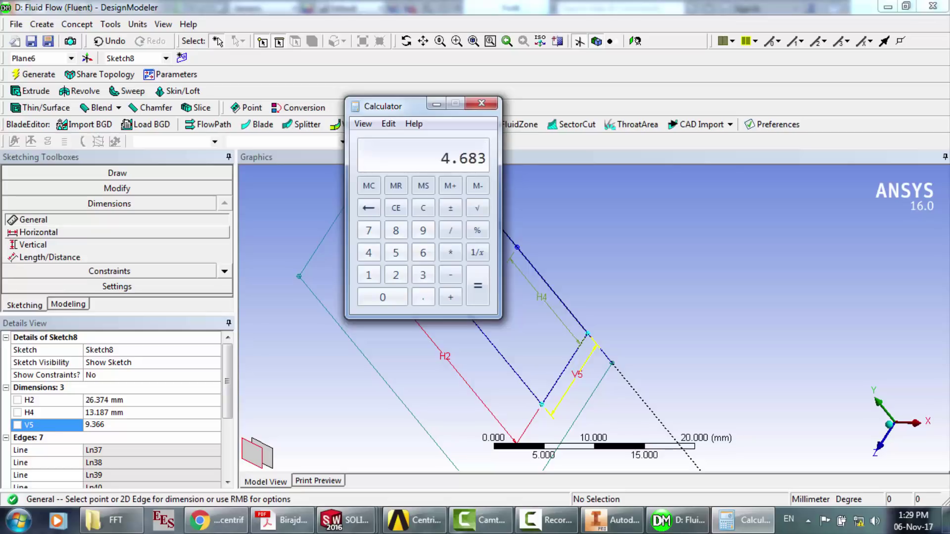
- Draw a line about 3.8 mm long from the upper long edge's lower-right corner along the outline's short edge
{"action": "left_click", "coordinate": [117, 173]}
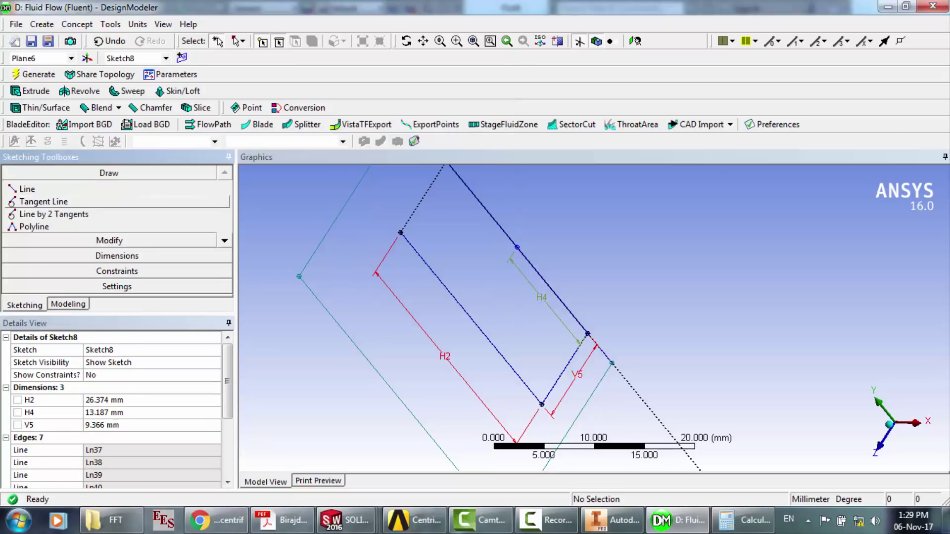
{"action": "left_click", "coordinate": [27, 189]}
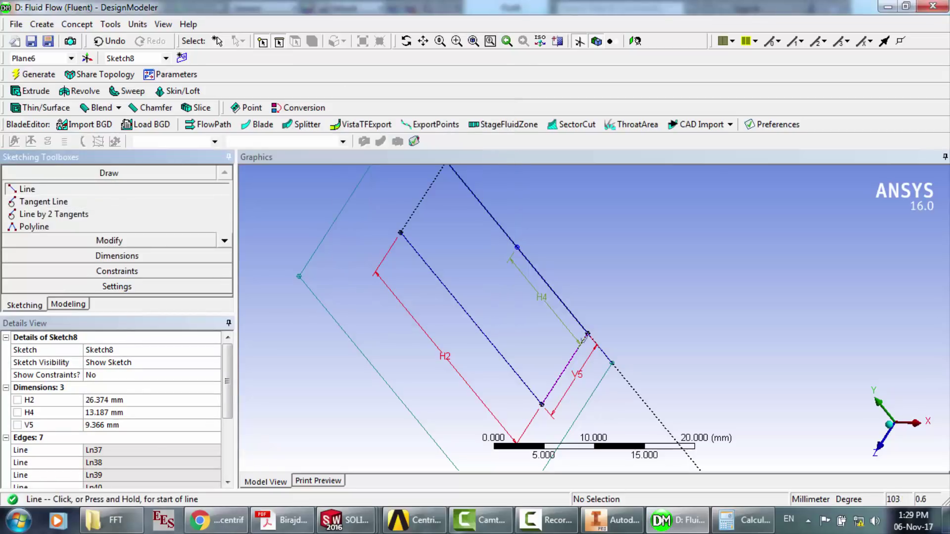
{"action": "left_click", "coordinate": [587, 334]}
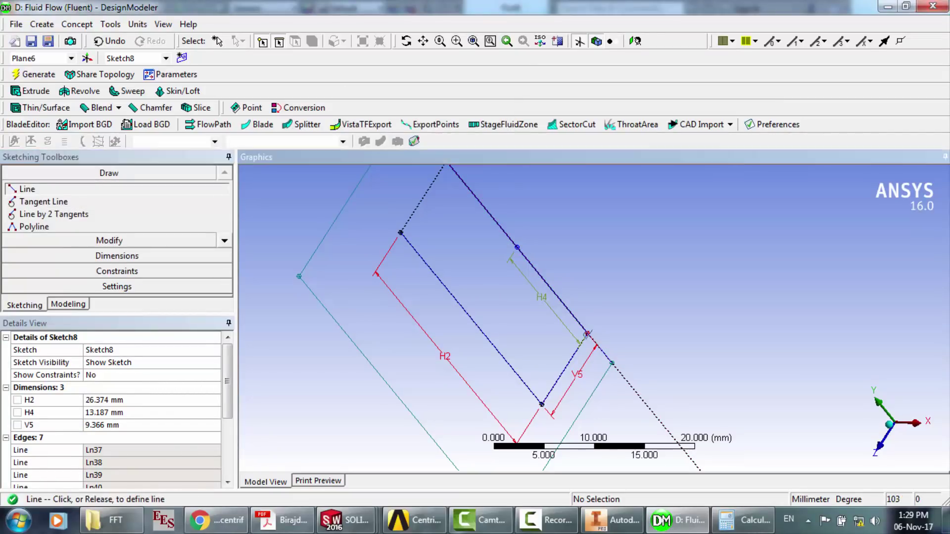
{"action": "left_click", "coordinate": [542, 405]}
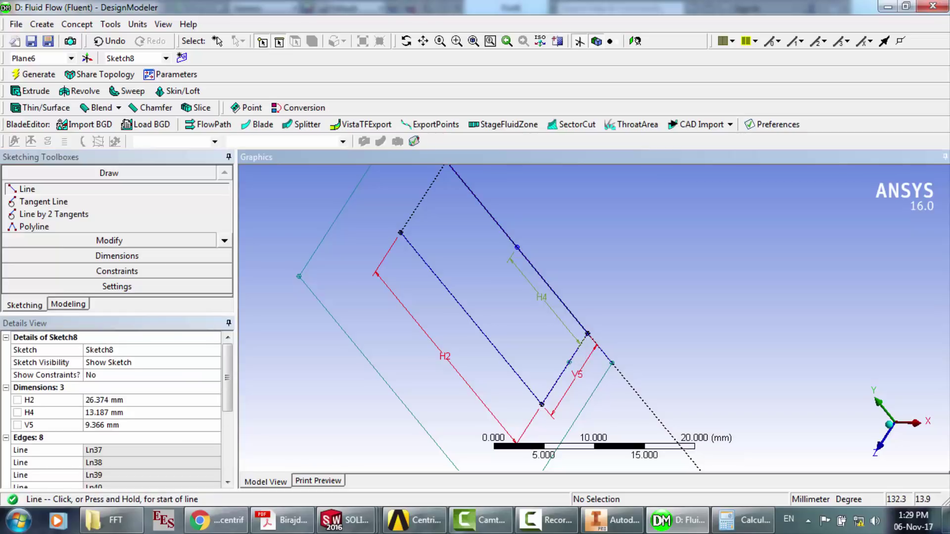
- Dimension the short line running from the upper long edge's lower-right corner and set its length to 4.683 mm
{"action": "left_click", "coordinate": [116, 255]}
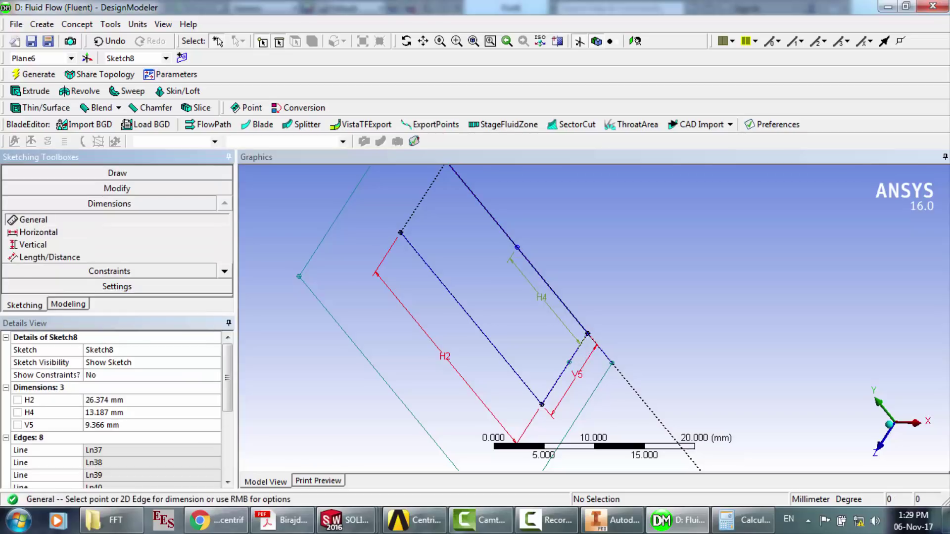
{"action": "left_click", "coordinate": [578, 348]}
{"action": "left_click", "coordinate": [553, 338]}
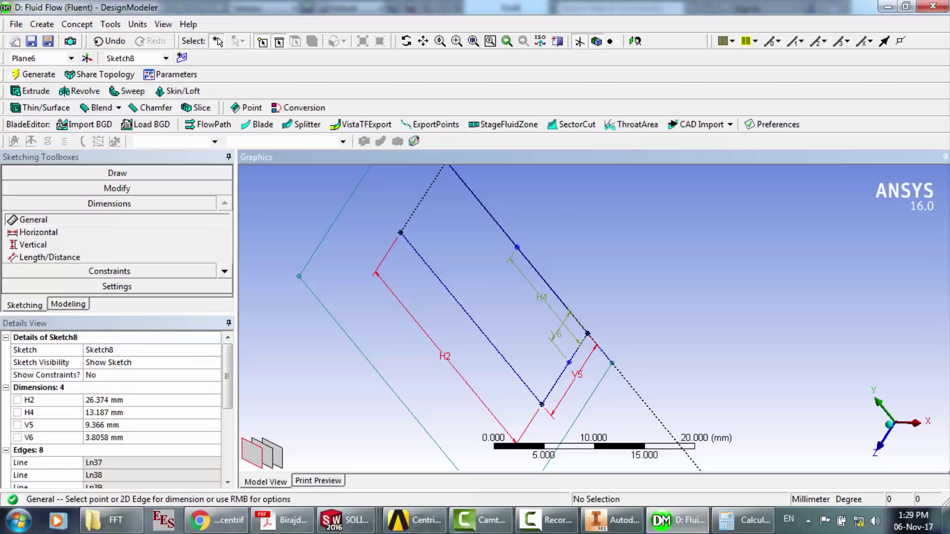
{"action": "left_click", "coordinate": [742, 520]}
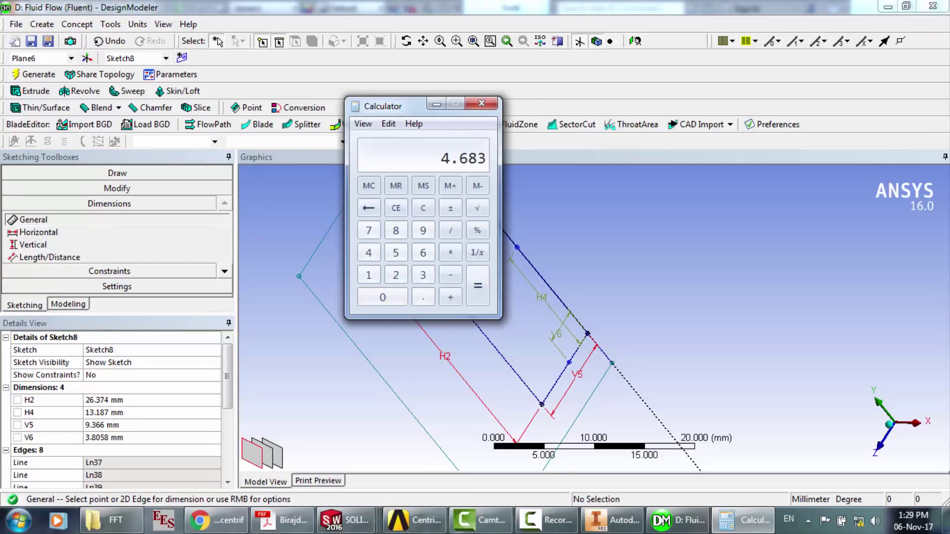
{"action": "left_click", "coordinate": [118, 437]}
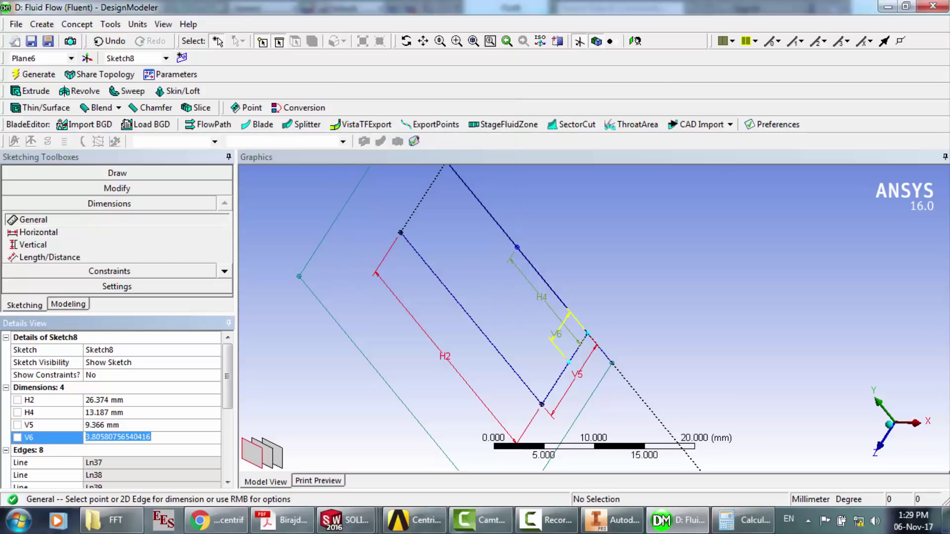
{"action": "type", "text": "4.68"}
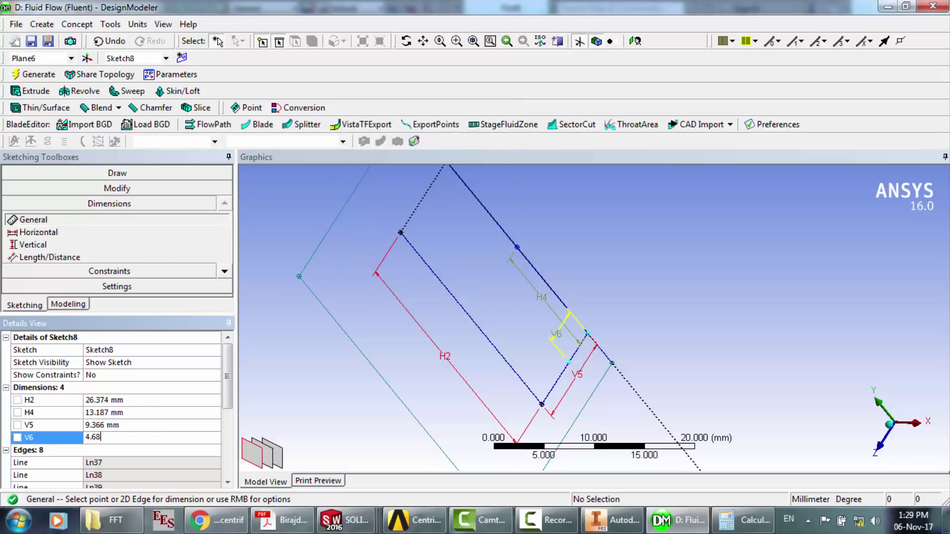
{"action": "type", "text": "3"}
{"action": "key", "text": "Return"}
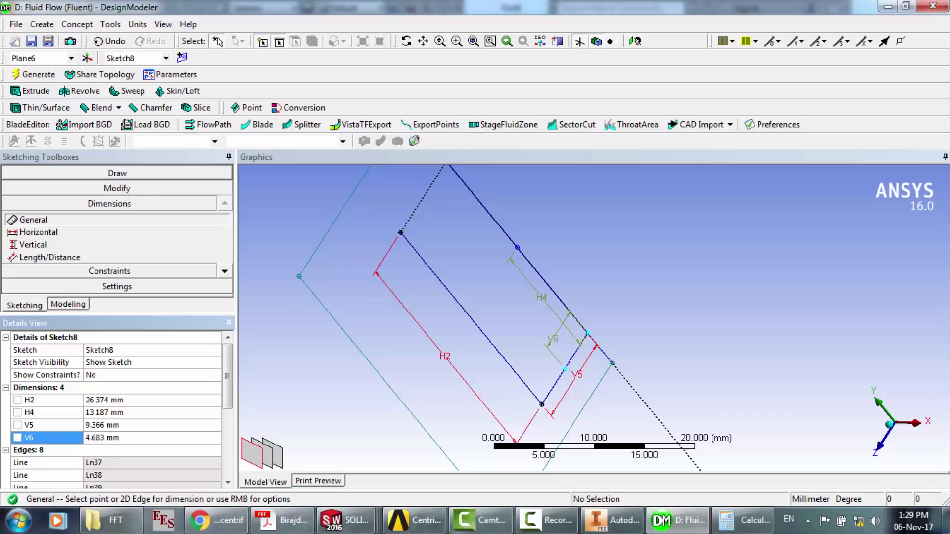
- Draw a line about 3.7 mm long from the midpoint of the outline's upper long edge into the outline
{"action": "left_click", "coordinate": [118, 173]}
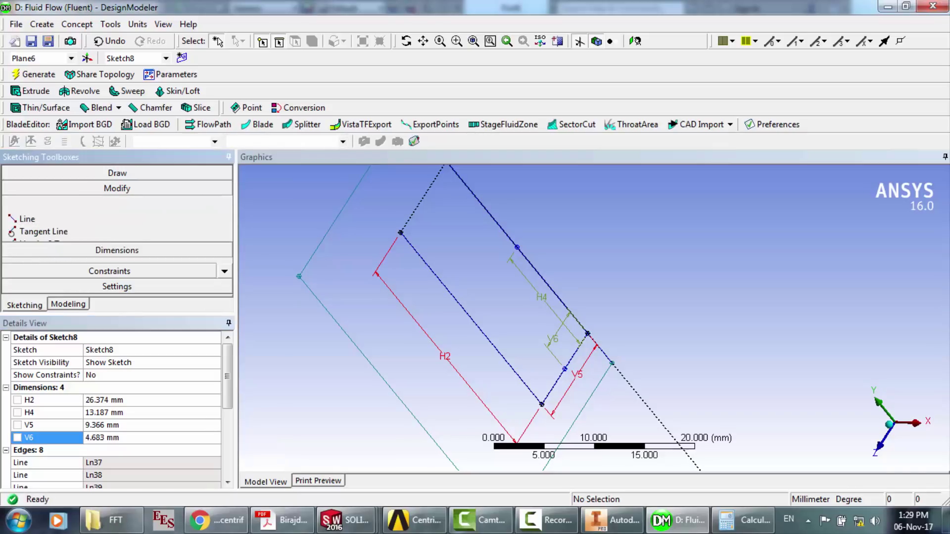
{"action": "left_click", "coordinate": [27, 189]}
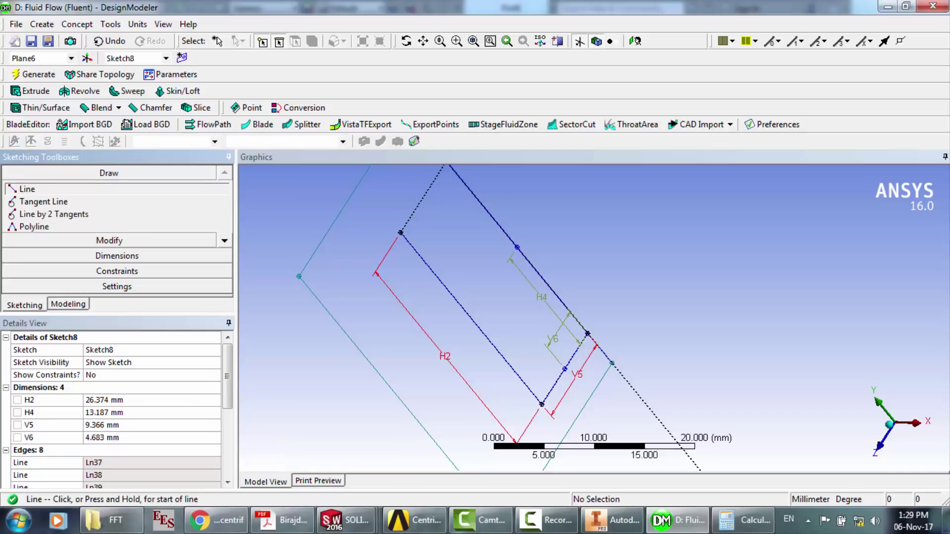
{"action": "left_click", "coordinate": [517, 247]}
{"action": "left_click", "coordinate": [498, 273]}
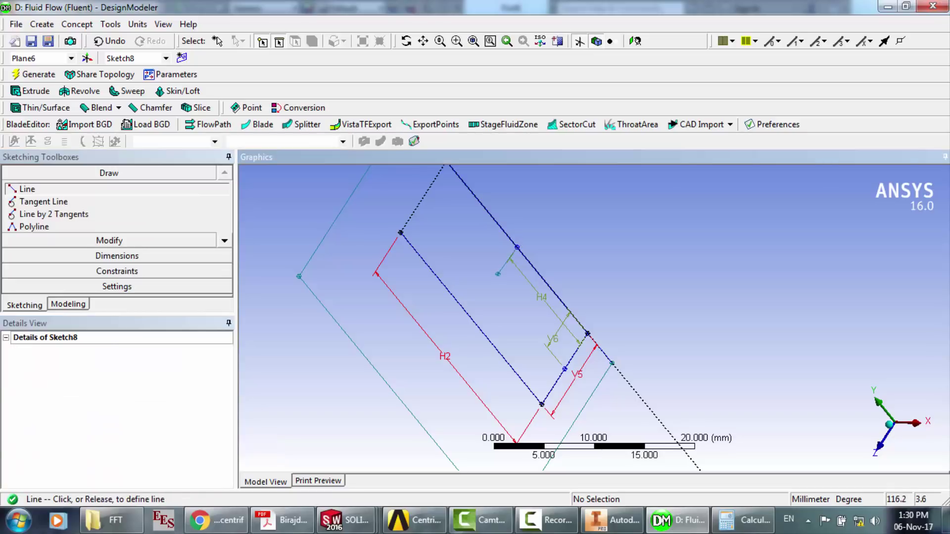
- Dimension the inner line starting at the upper long edge's midpoint and set its length to 4.683 mm
{"action": "left_click", "coordinate": [117, 256]}
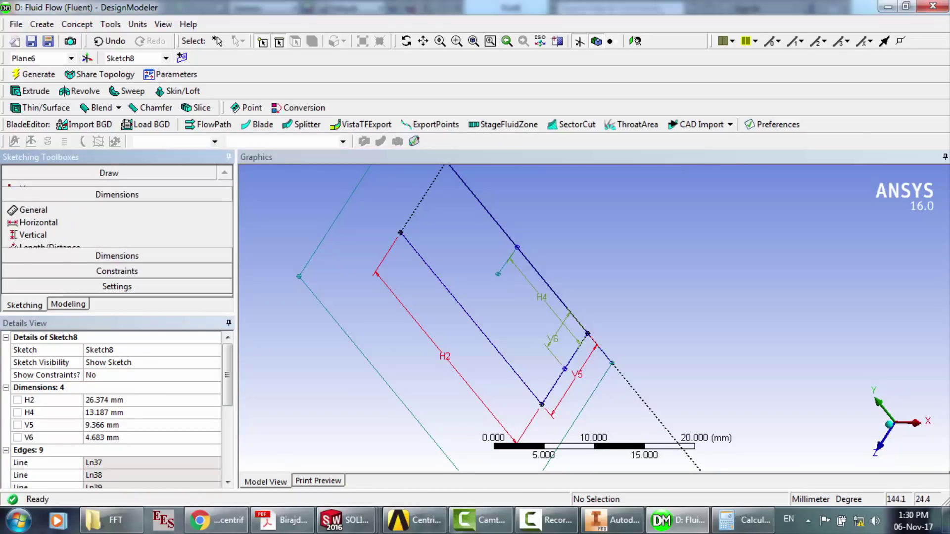
{"action": "left_click", "coordinate": [507, 261]}
{"action": "left_click", "coordinate": [483, 243]}
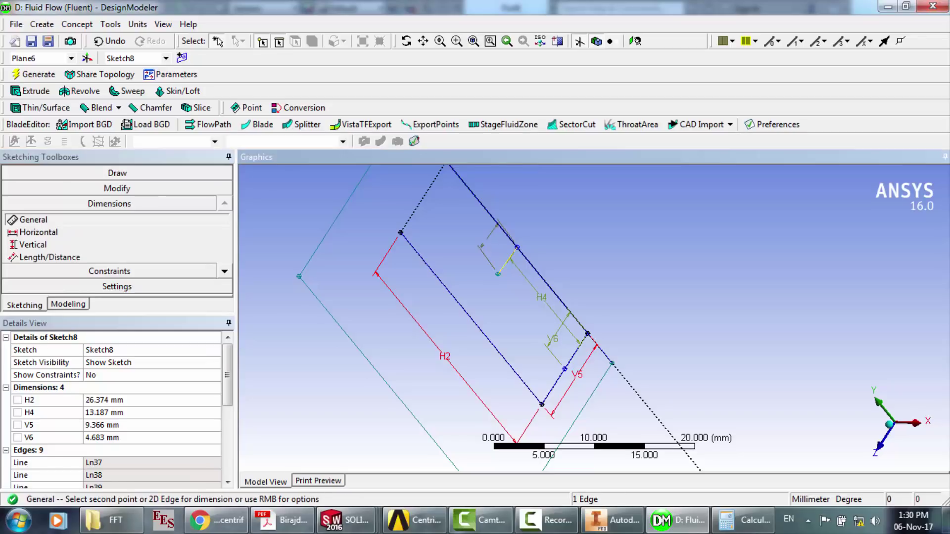
{"action": "left_click", "coordinate": [94, 449]}
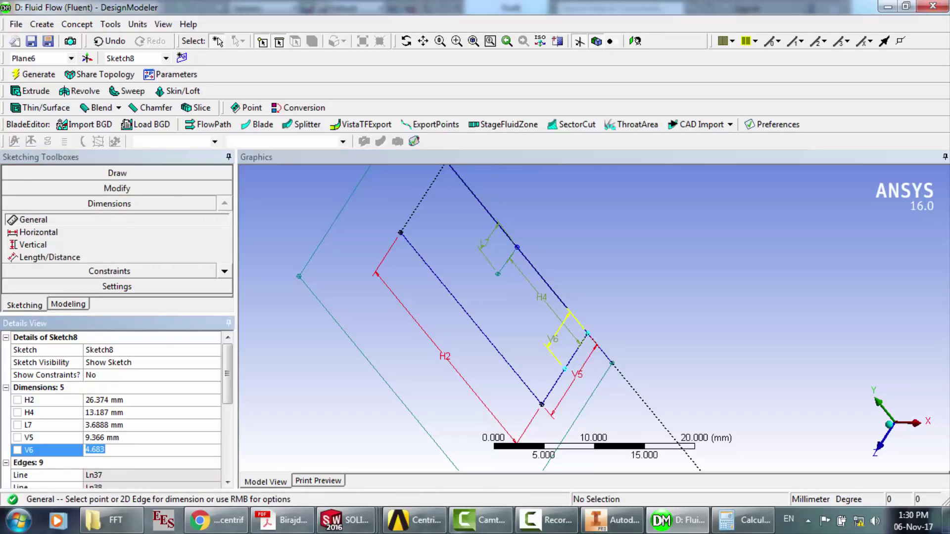
{"action": "left_click", "coordinate": [95, 437]}
{"action": "left_click", "coordinate": [94, 425]}
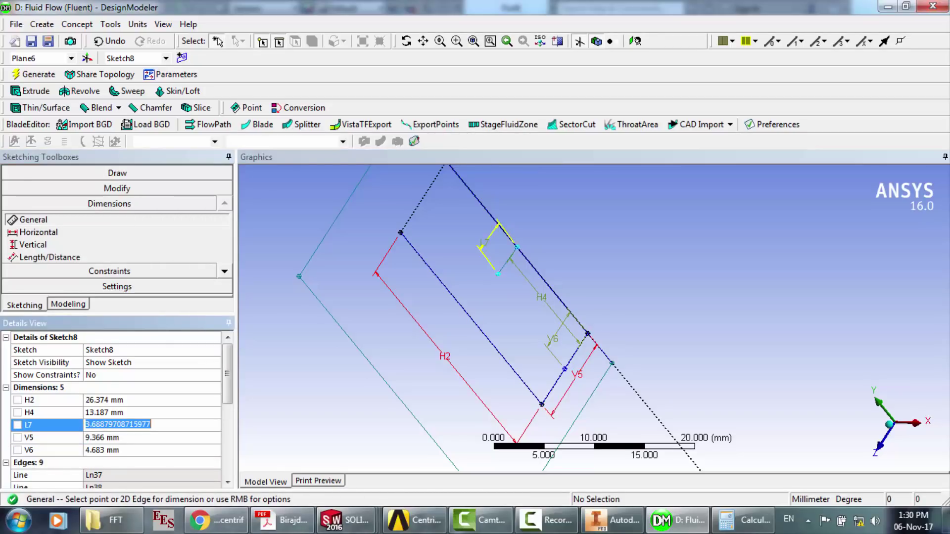
{"action": "type", "text": "4.683"}
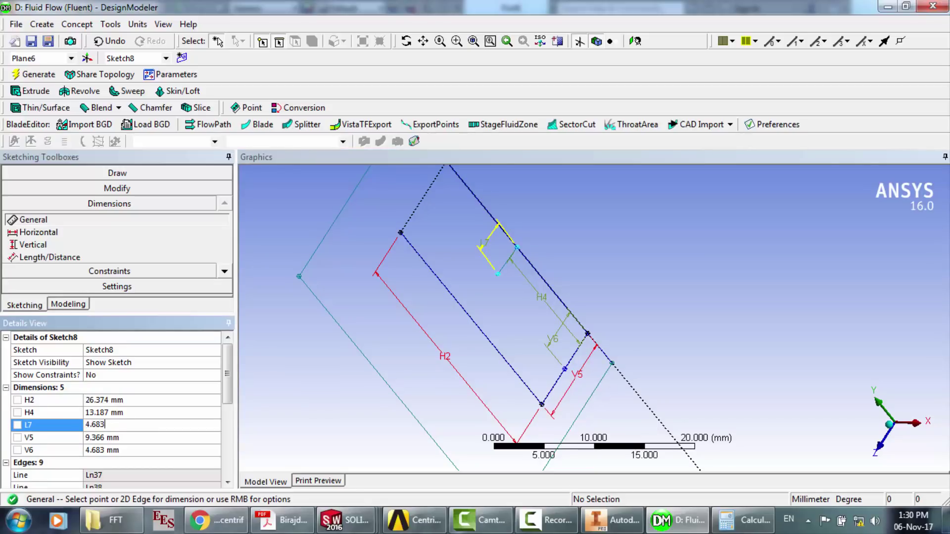
{"action": "key", "text": "Return"}
- Dimension the length of the larger rectangle's lower long side
{"action": "scroll", "coordinate": [594, 318], "scroll_direction": "down", "scroll_amount": 2}
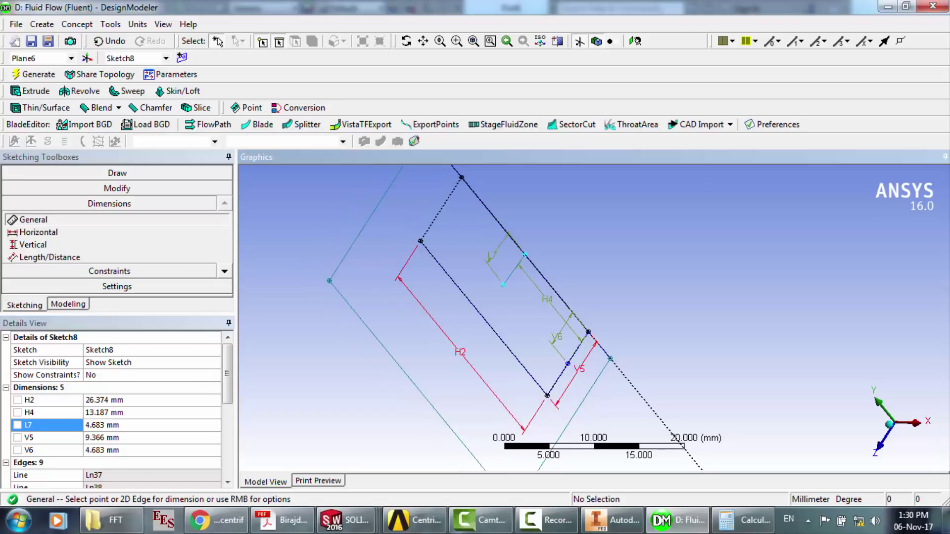
{"action": "scroll", "coordinate": [593, 319], "scroll_direction": "down", "scroll_amount": 1}
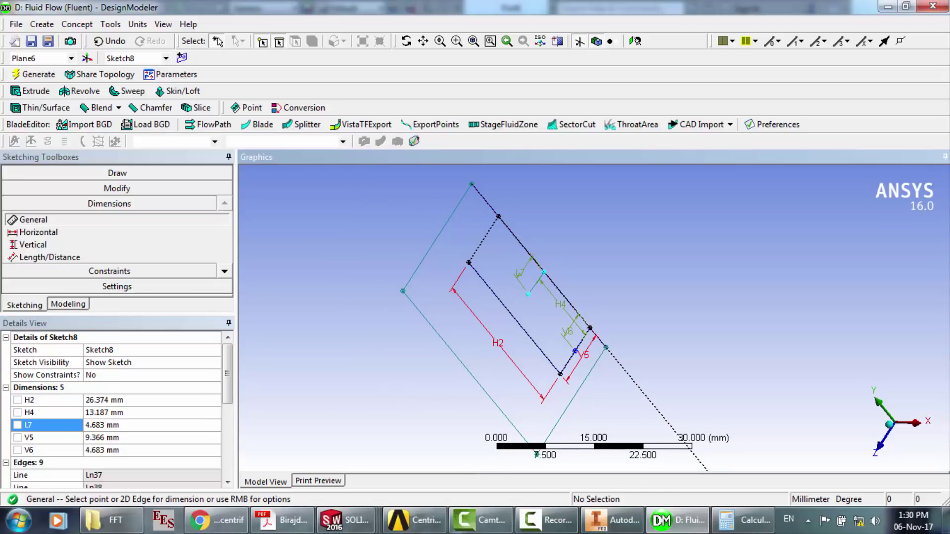
{"action": "left_click", "coordinate": [536, 450]}
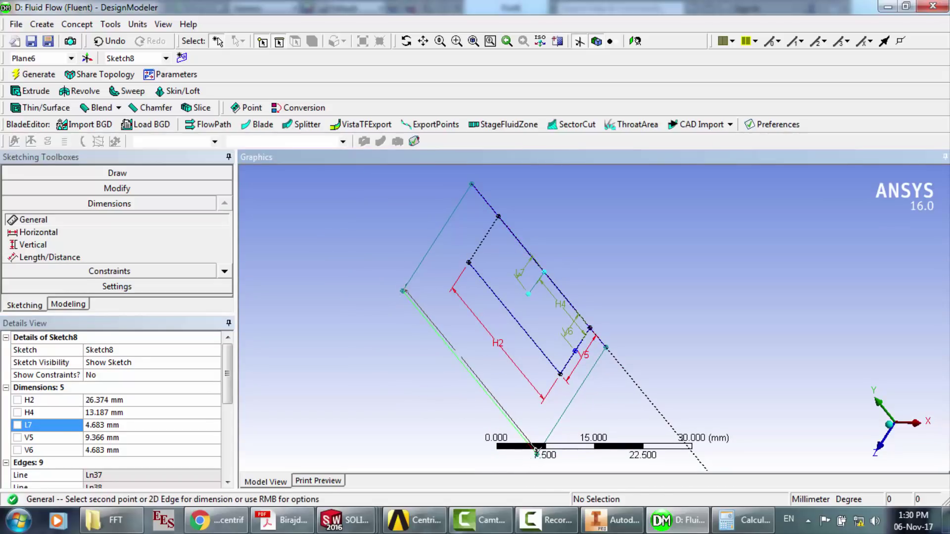
{"action": "left_click", "coordinate": [458, 355]}
{"action": "key", "text": "Escape"}
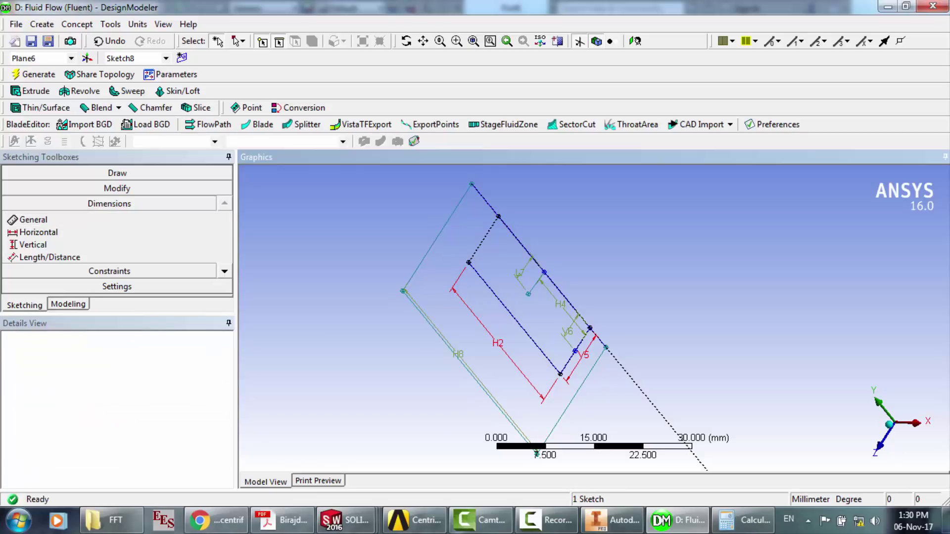
- Delete all four sides of the larger rectangle, keeping the outlet outline and the helper lines
{"action": "left_click_drag", "start_coordinate": [546, 440], "coordinate": [527, 442]}
{"action": "key", "text": "Delete"}
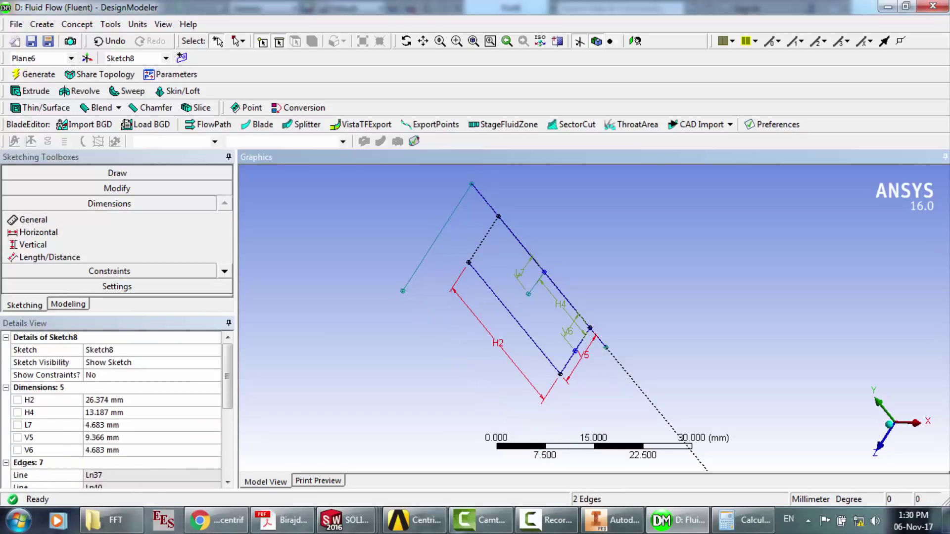
{"action": "left_click_drag", "start_coordinate": [486, 201], "coordinate": [457, 208]}
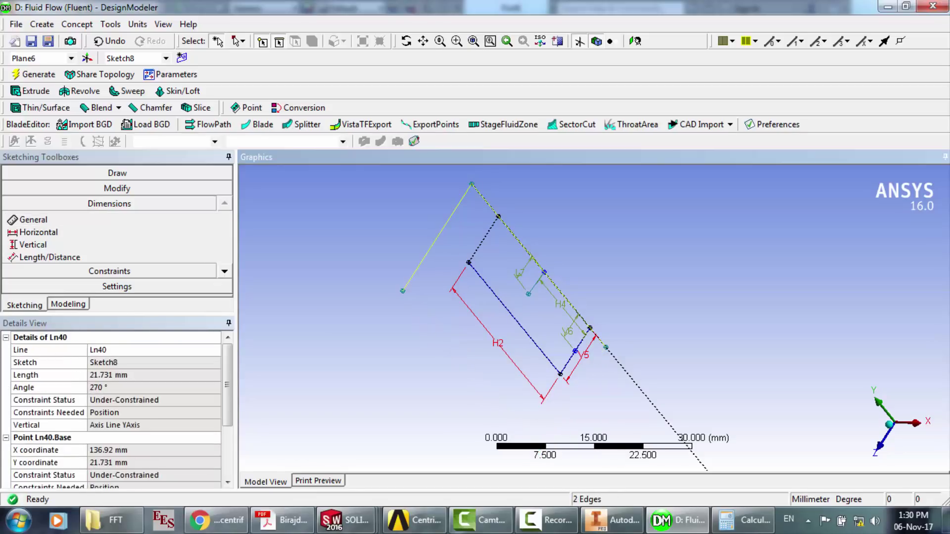
{"action": "key", "text": "Delete"}
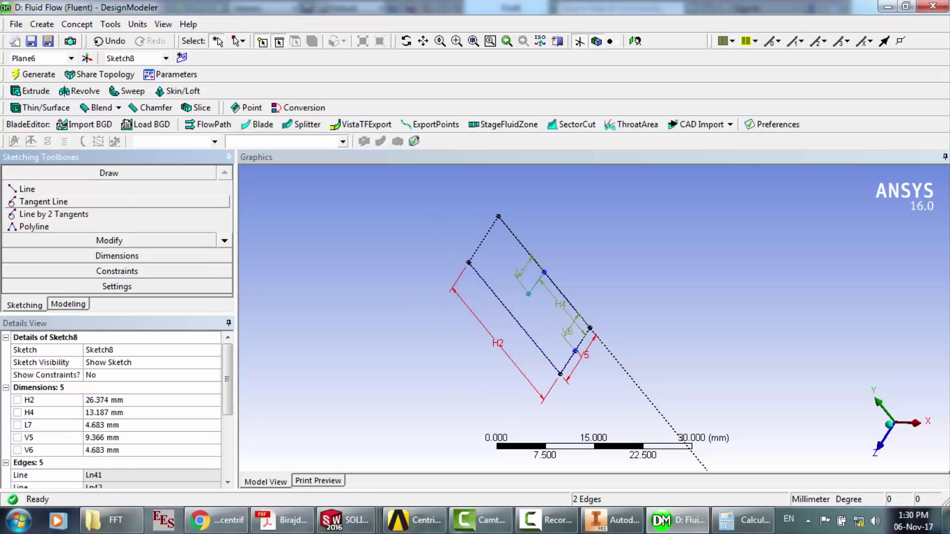
{"action": "scroll", "coordinate": [49, 214], "scroll_direction": "down", "scroll_amount": 3}
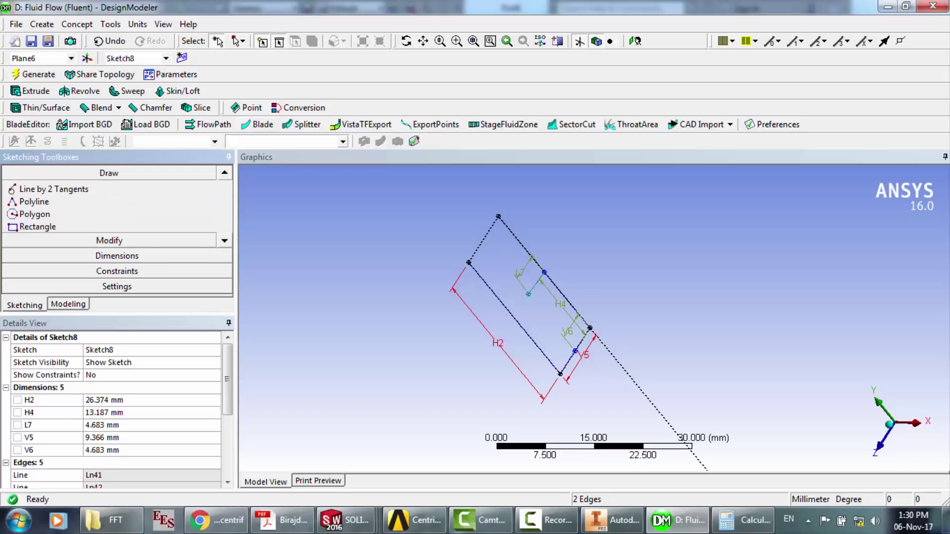
{"action": "left_click", "coordinate": [49, 214]}
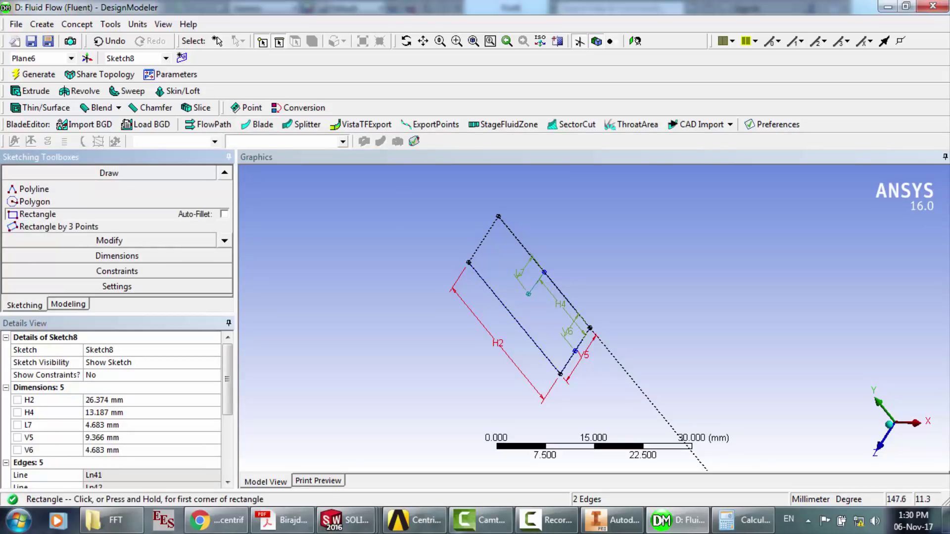
{"action": "left_click", "coordinate": [397, 192]}
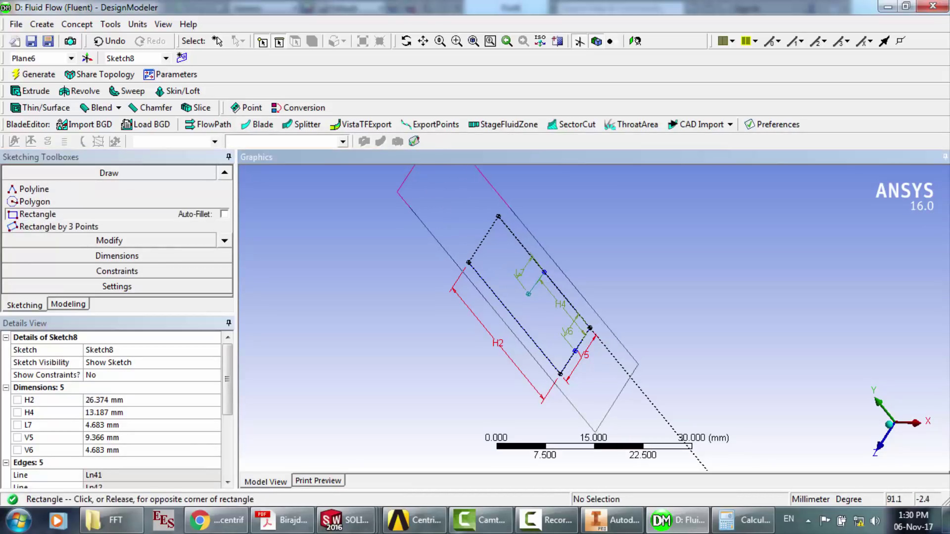
{"action": "key", "text": "Escape"}
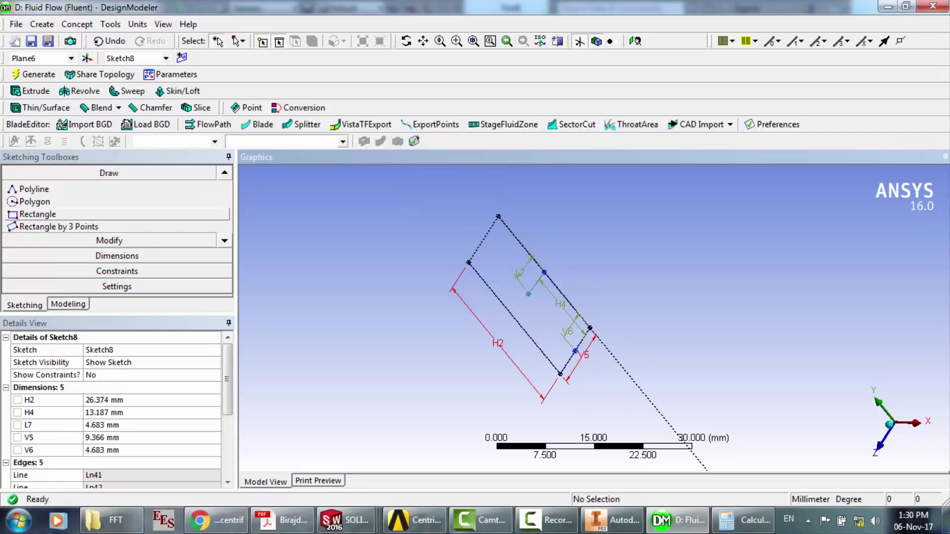
- Draw a rectangle enclosing the whole outlet outline, with its lower-right short side about 21 mm from the inner line's free end
{"action": "left_click", "coordinate": [49, 214]}
{"action": "left_click", "coordinate": [407, 266]}
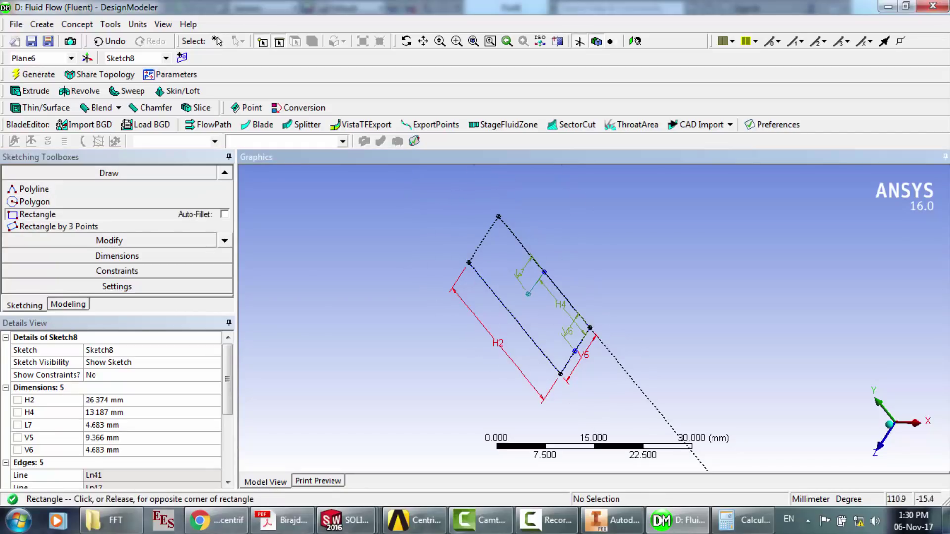
{"action": "left_click", "coordinate": [639, 325]}
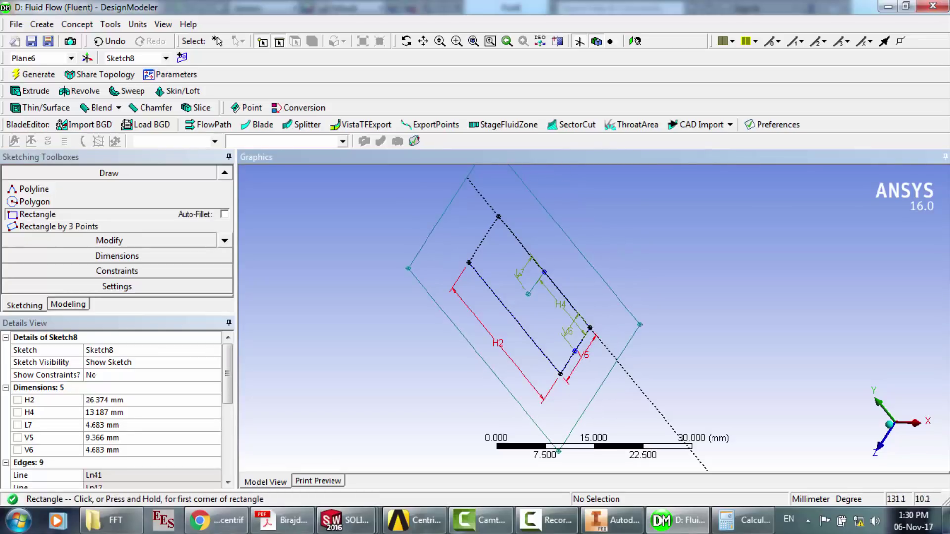
- Dimension the distance from the inner line's free end to the new rectangle's lower-right short side
{"action": "left_click", "coordinate": [116, 256]}
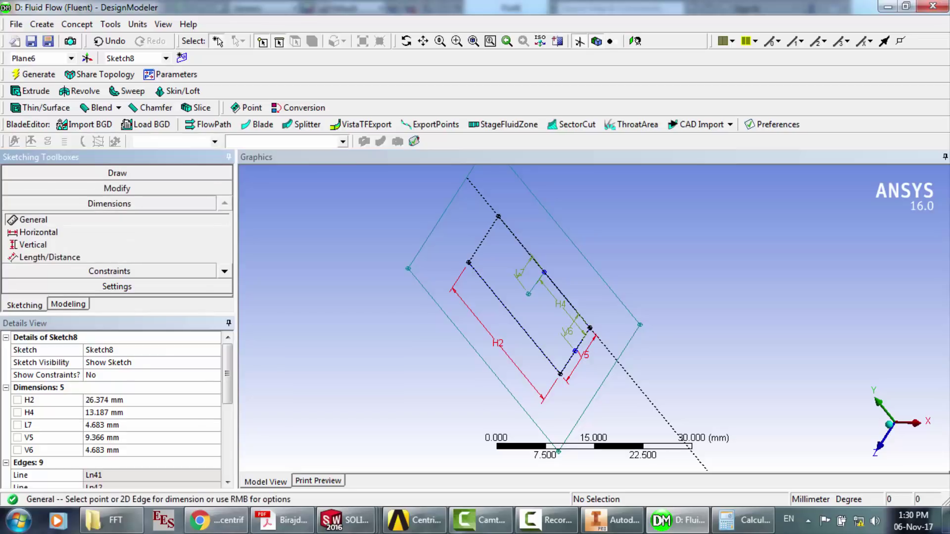
{"action": "left_click", "coordinate": [528, 294]}
{"action": "left_click", "coordinate": [615, 363]}
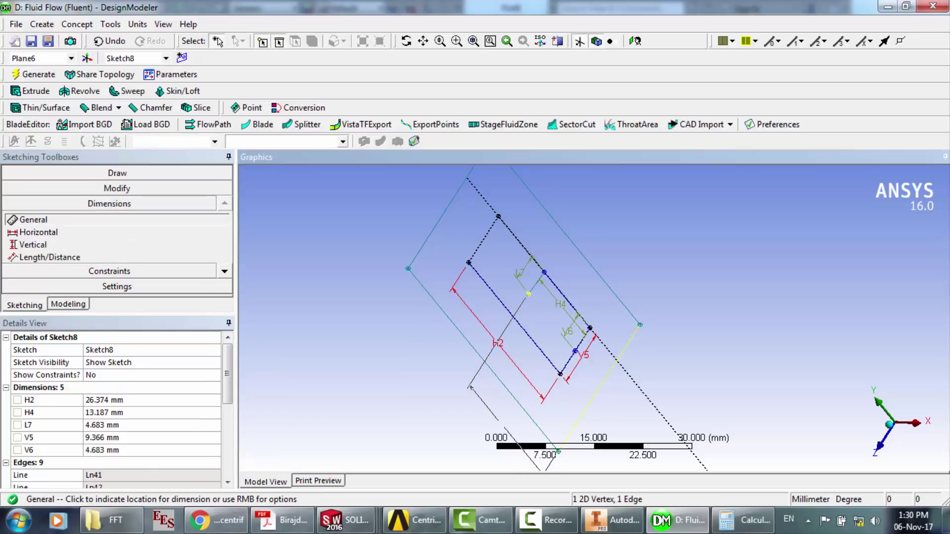
{"action": "left_click", "coordinate": [501, 424]}
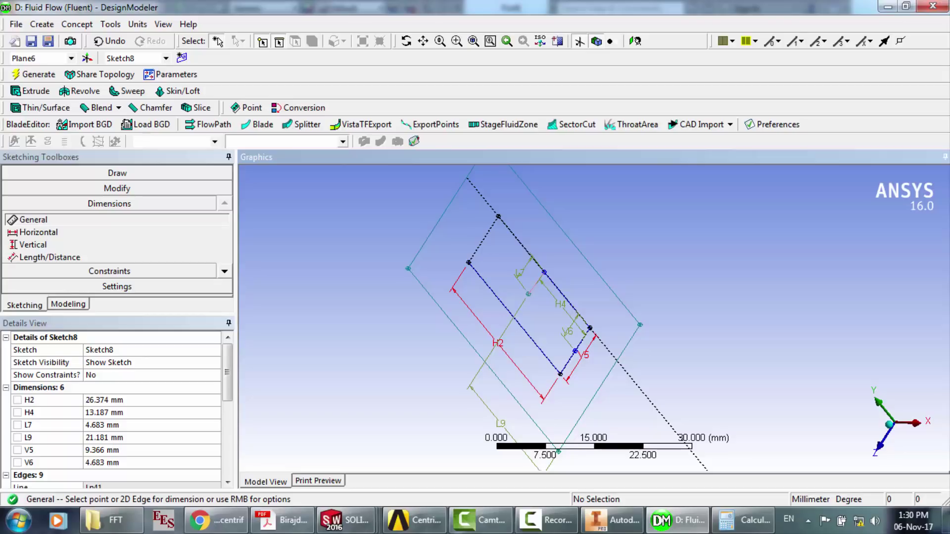
- Try to add a second length dimension to the 4.683 mm inner line, then undo it
{"action": "left_click", "coordinate": [536, 283]}
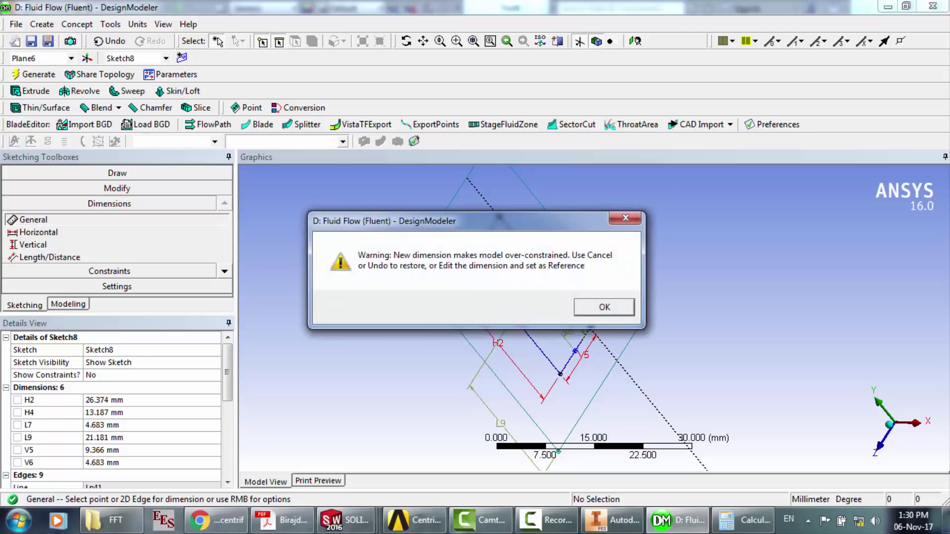
{"action": "left_click", "coordinate": [604, 307]}
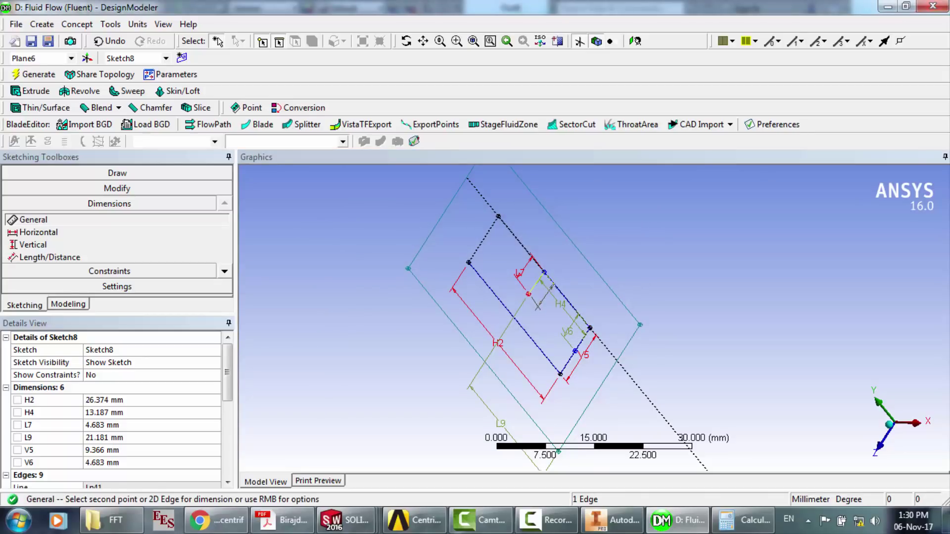
{"action": "left_click", "coordinate": [538, 307]}
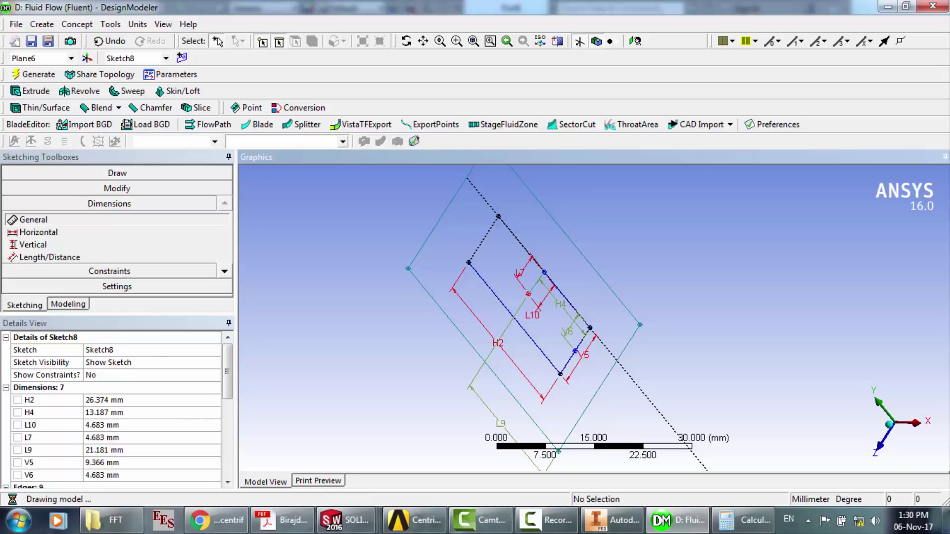
{"action": "key", "text": "ctrl+z"}
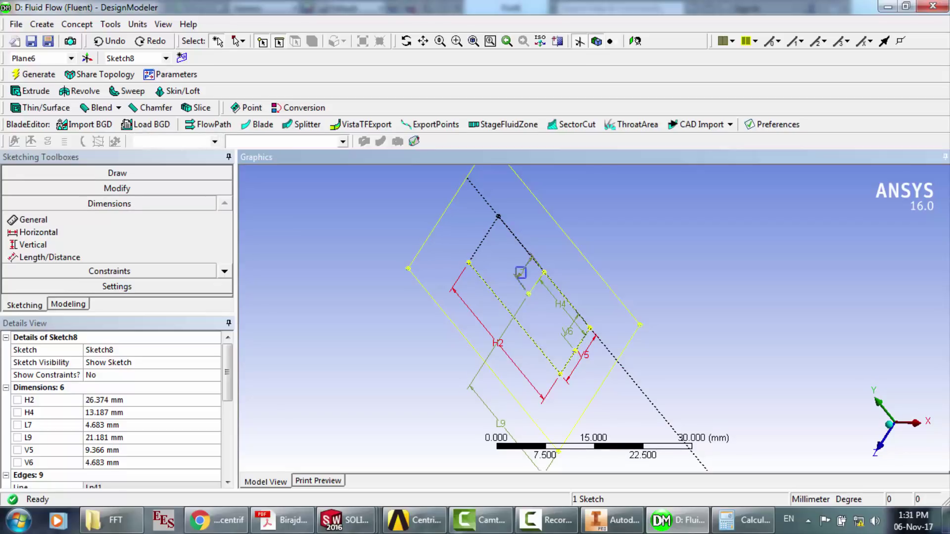
- Dimension the distance from the inner line's free end to the larger rectangle's upper-right long side
{"action": "left_click", "coordinate": [535, 284]}
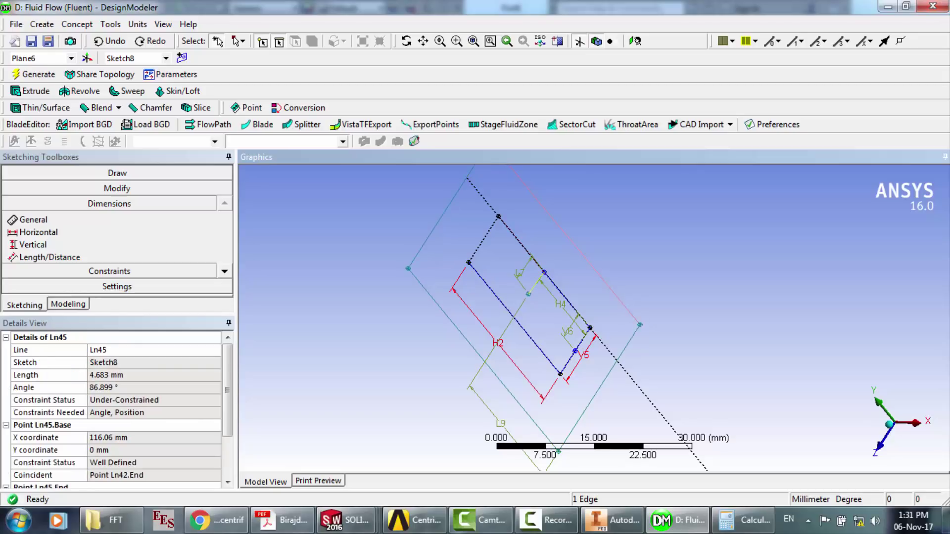
{"action": "left_click", "coordinate": [575, 246], "text": "ctrl"}
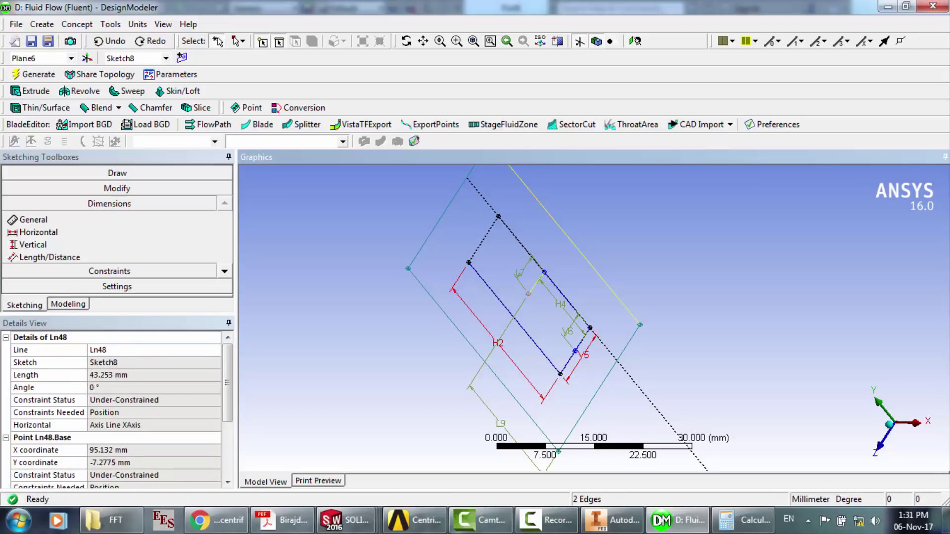
{"action": "left_click", "coordinate": [528, 294], "text": "ctrl"}
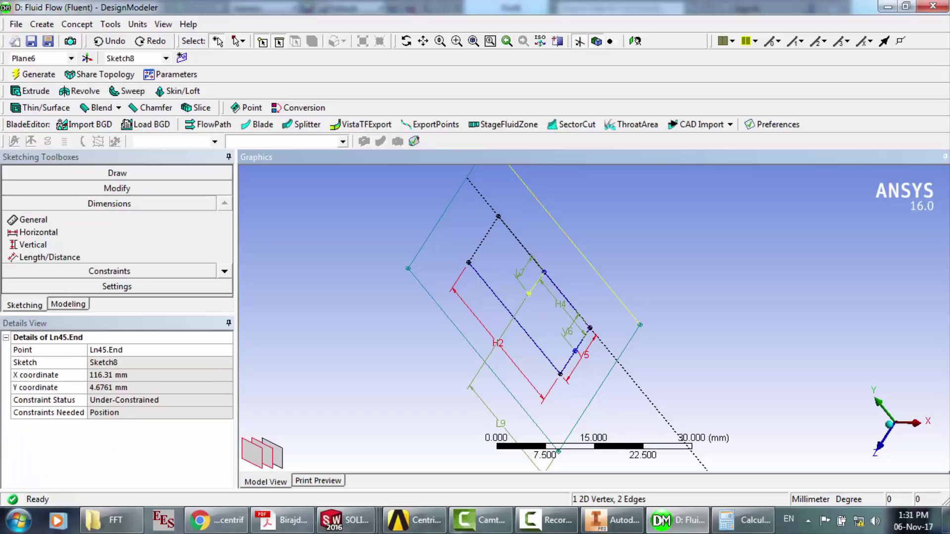
{"action": "left_click", "coordinate": [33, 219]}
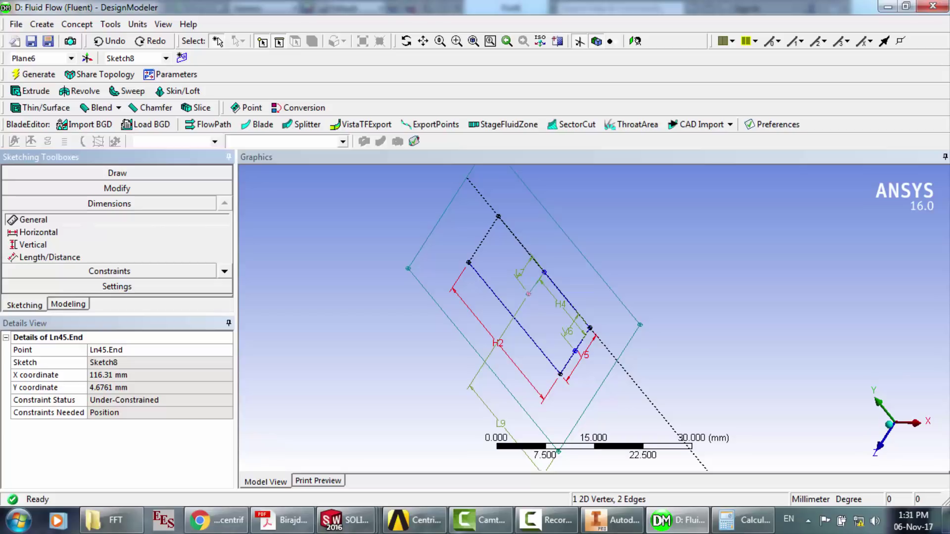
{"action": "left_click", "coordinate": [528, 293]}
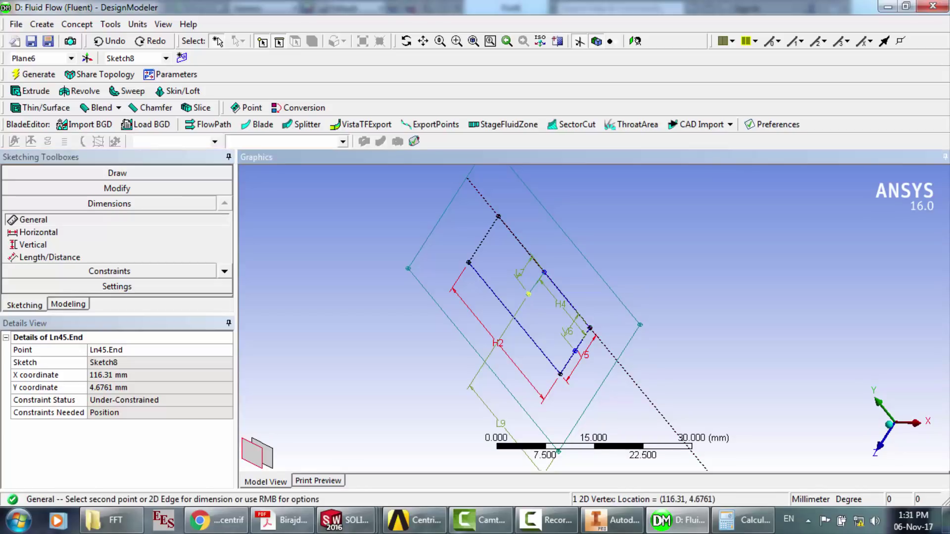
{"action": "left_click", "coordinate": [568, 238]}
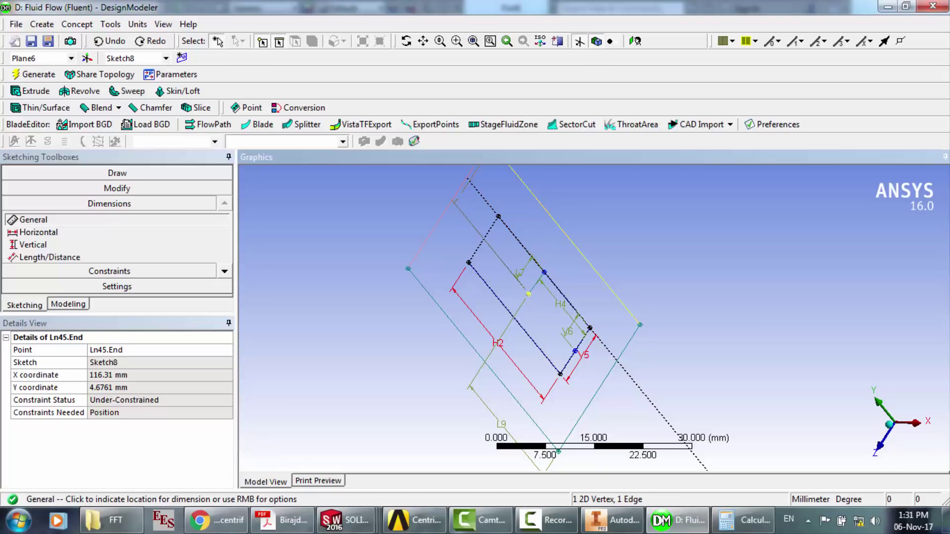
{"action": "left_click", "coordinate": [435, 184]}
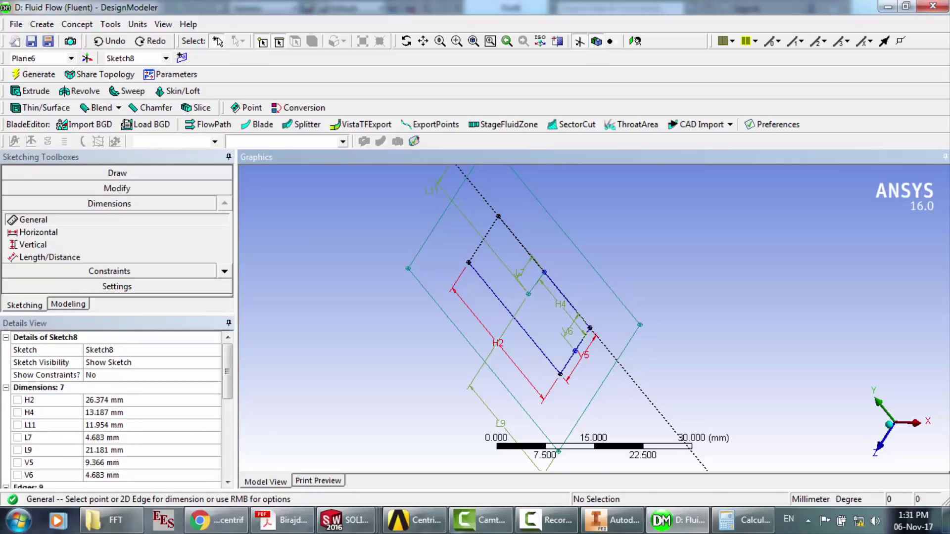
- Set the distance from the inner line's free end to the upper-right long side to 12 mm
{"action": "left_click", "coordinate": [102, 475]}
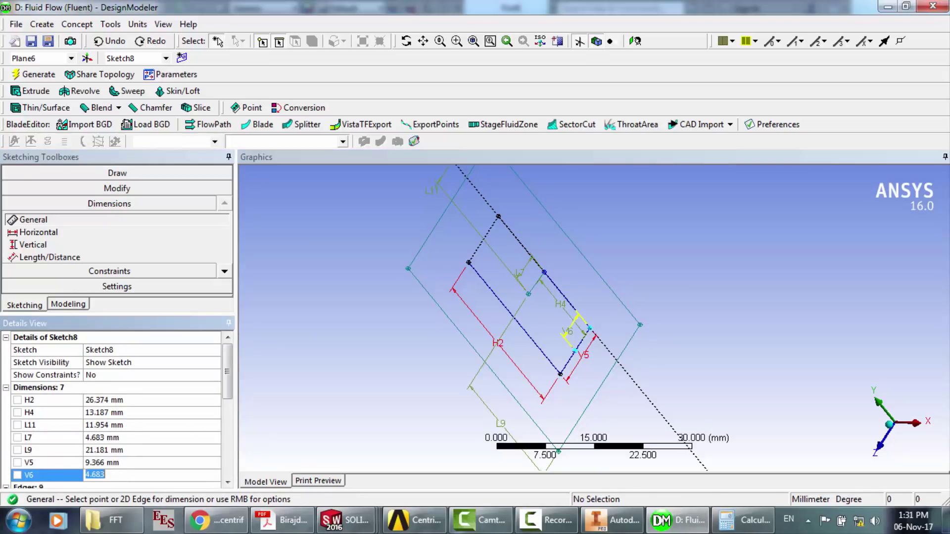
{"action": "left_click", "coordinate": [104, 425]}
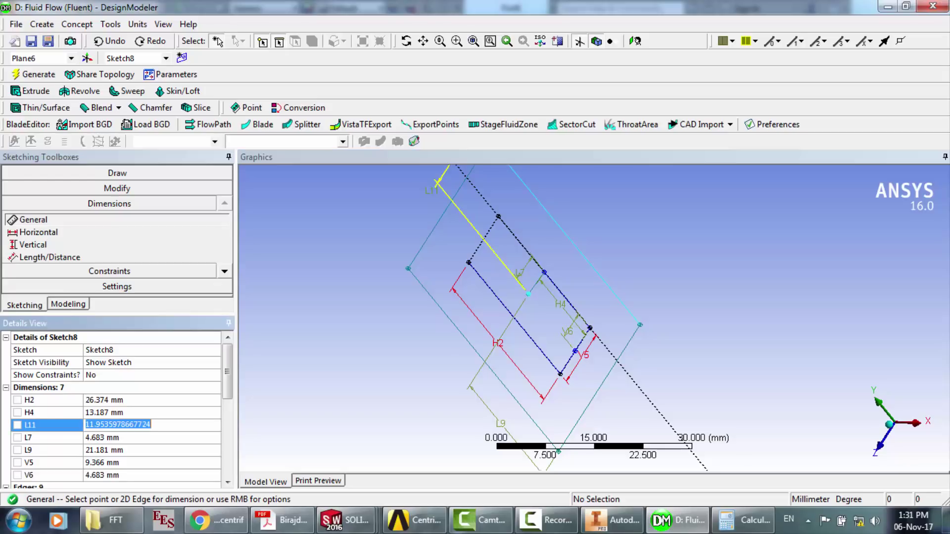
{"action": "type", "text": "12"}
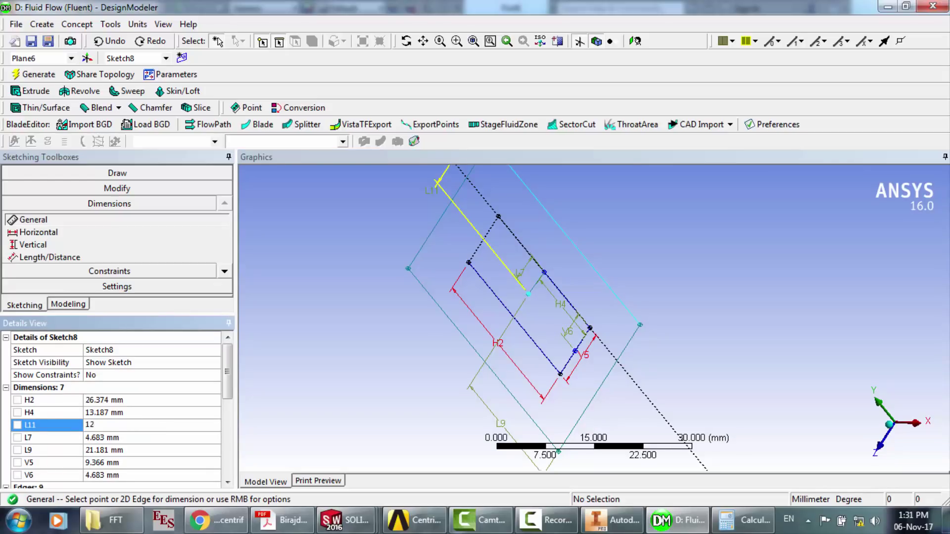
{"action": "key", "text": "Return"}
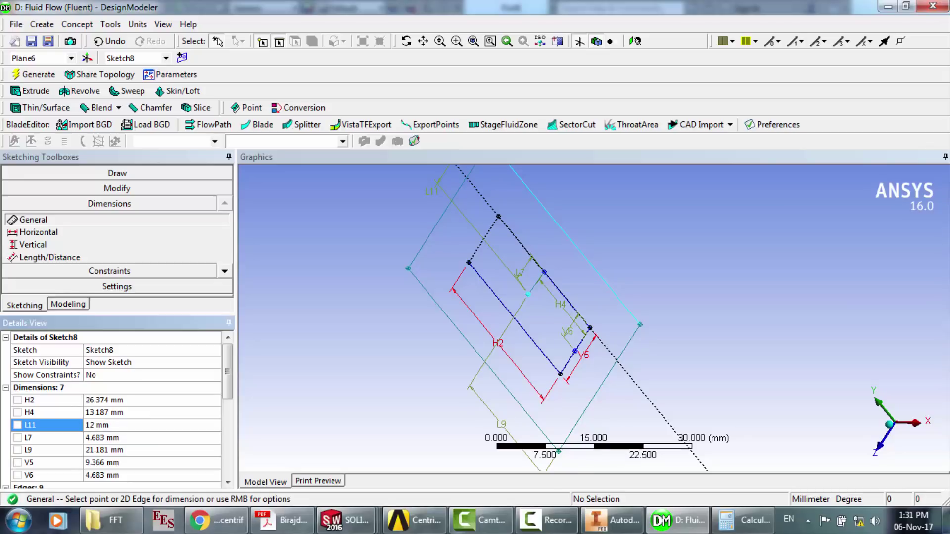
- Set the distance from the inner line's free end to the lower-right short side to 12 mm and leave sketching
{"action": "left_click", "coordinate": [113, 450]}
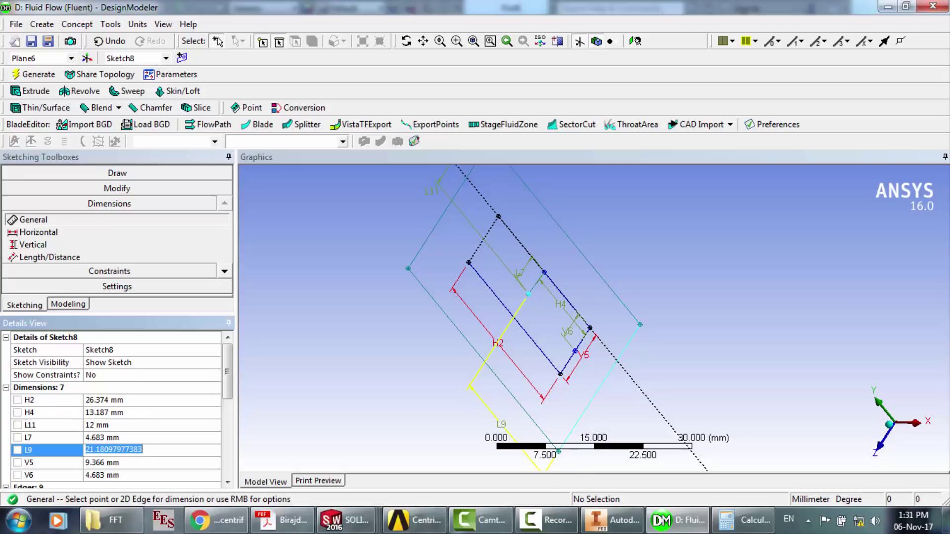
{"action": "type", "text": "12"}
{"action": "key", "text": "Return"}
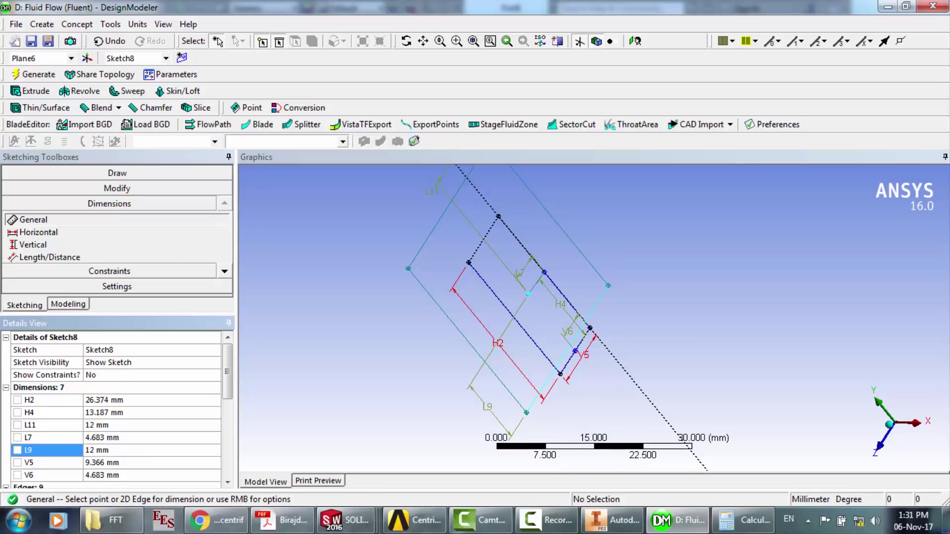
{"action": "left_click", "coordinate": [407, 42]}
{"action": "mouse_move", "coordinate": [500, 316]}
{"action": "left_mouse_down"}
{"action": "mouse_move", "coordinate": [515, 277]}
{"action": "mouse_move", "coordinate": [515, 306]}
{"action": "left_mouse_up"}
{"action": "scroll", "coordinate": [593, 316], "scroll_direction": "down", "scroll_amount": 5}
{"action": "mouse_move", "coordinate": [594, 306]}
{"action": "middle_mouse_down"}
{"action": "mouse_move", "coordinate": [586, 329]}
{"action": "mouse_move", "coordinate": [559, 352]}
{"action": "mouse_move", "coordinate": [559, 312]}
{"action": "middle_mouse_up"}
{"action": "scroll", "coordinate": [579, 294], "scroll_direction": "up", "scroll_amount": 2}
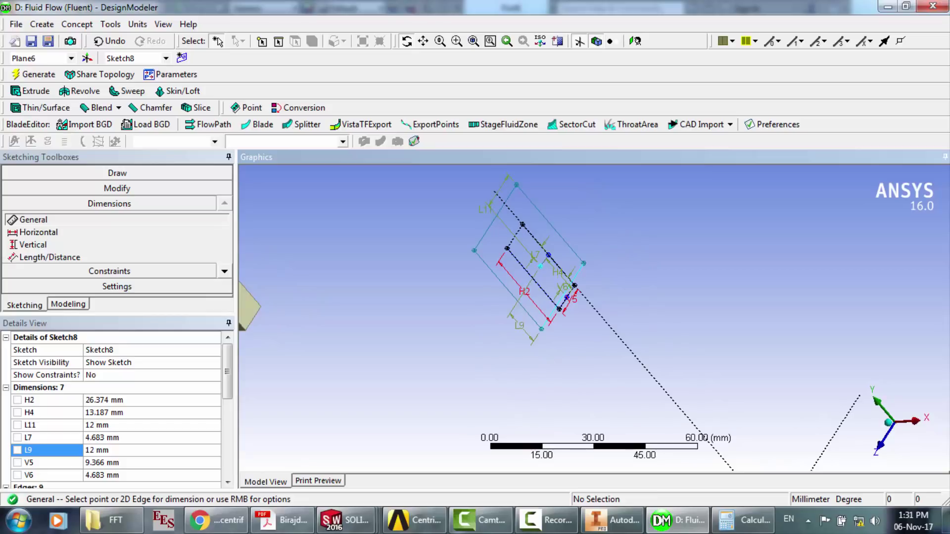
{"action": "left_click", "coordinate": [68, 304]}
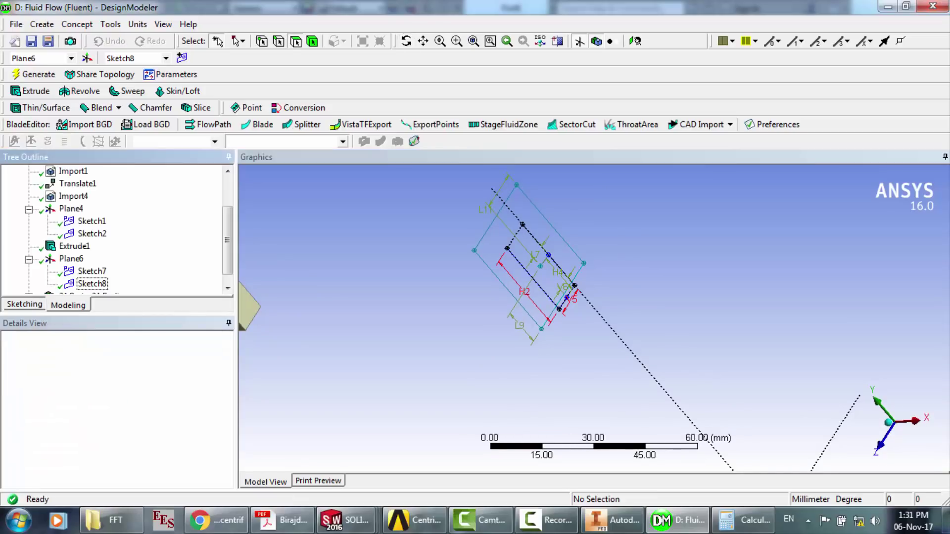
{"action": "left_click", "coordinate": [549, 522]}
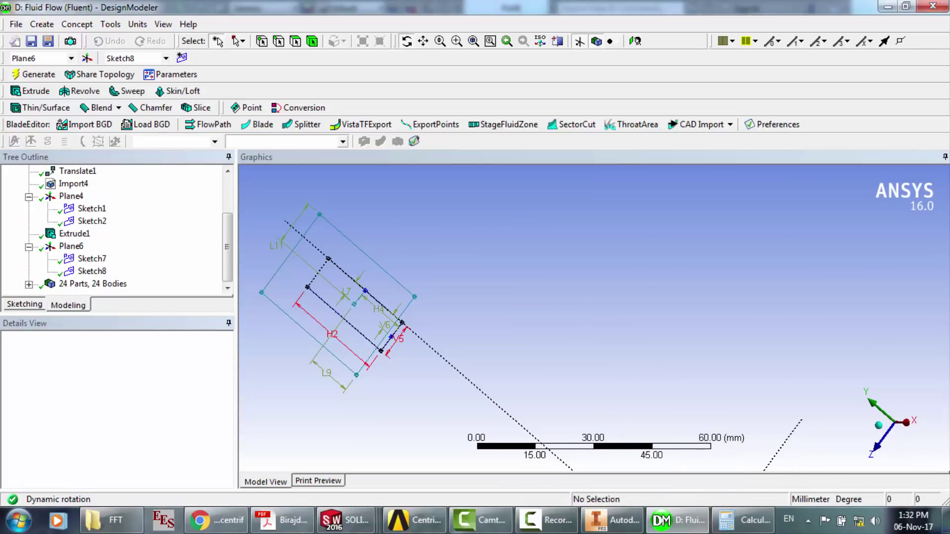
- Try 24 mm for Sketch8's distance to the upper-right long side, then set it back to 12 mm
{"action": "left_click", "coordinate": [92, 271]}
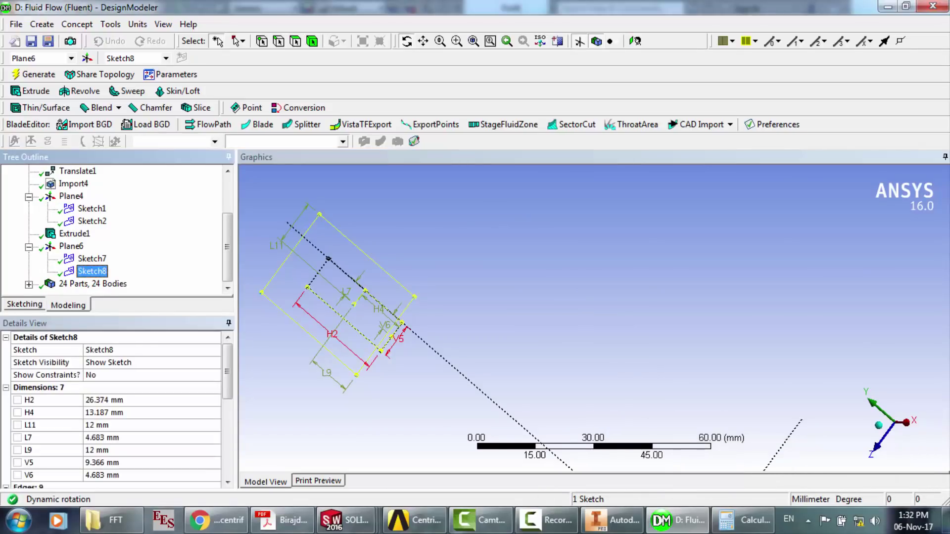
{"action": "left_click", "coordinate": [104, 425]}
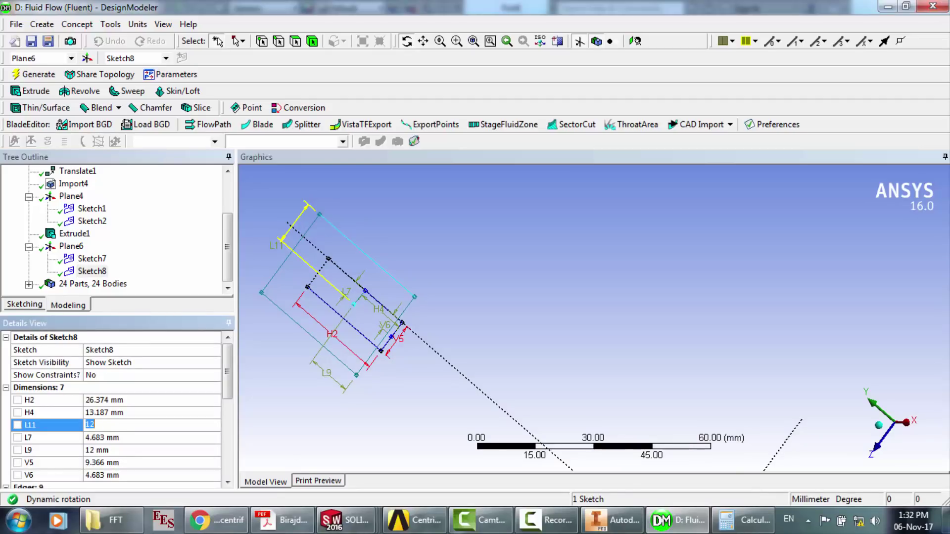
{"action": "type", "text": "24"}
{"action": "key", "text": "Return"}
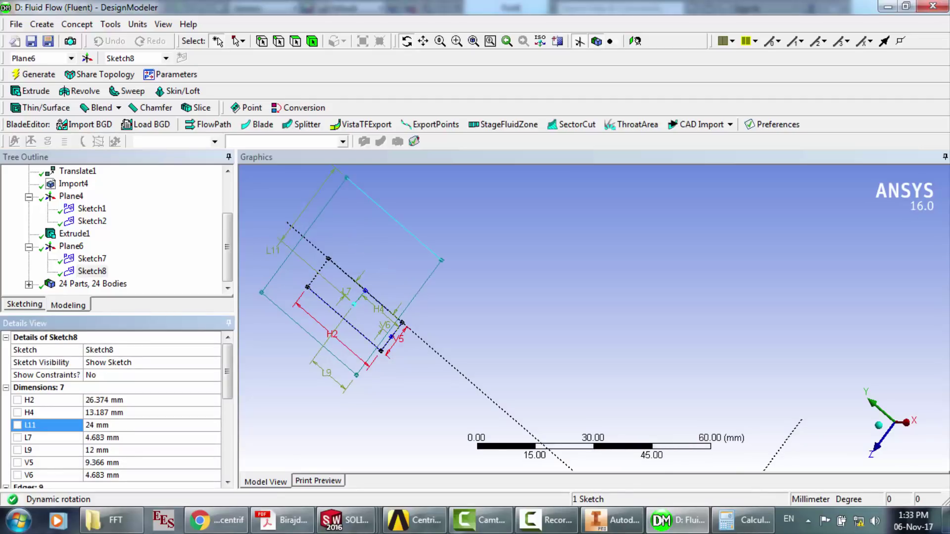
{"action": "left_click", "coordinate": [104, 425]}
{"action": "type", "text": "12"}
{"action": "key", "text": "Return"}
- Set Sketch8's distance from the inner line's free end to the lower-right short side to 24 mm
{"action": "left_click", "coordinate": [104, 451]}
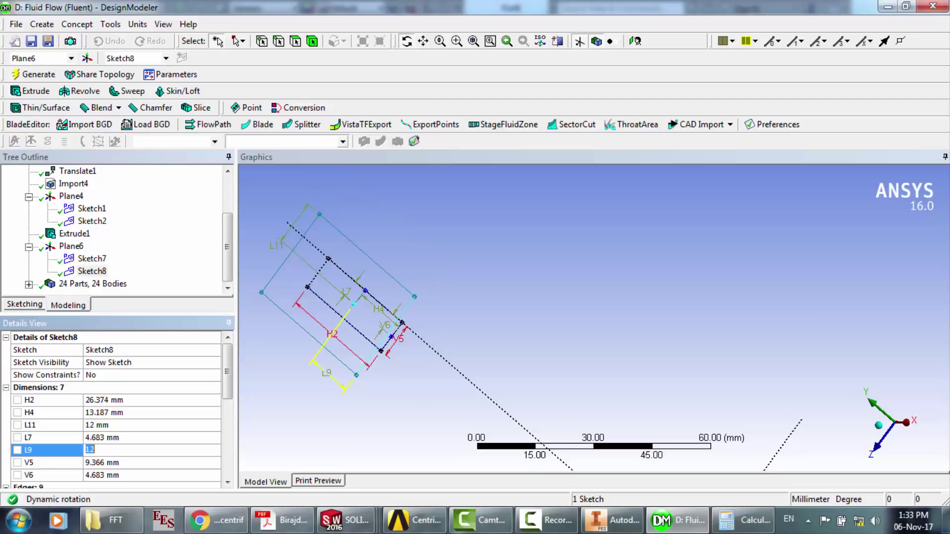
{"action": "type", "text": "24"}
{"action": "key", "text": "Return"}
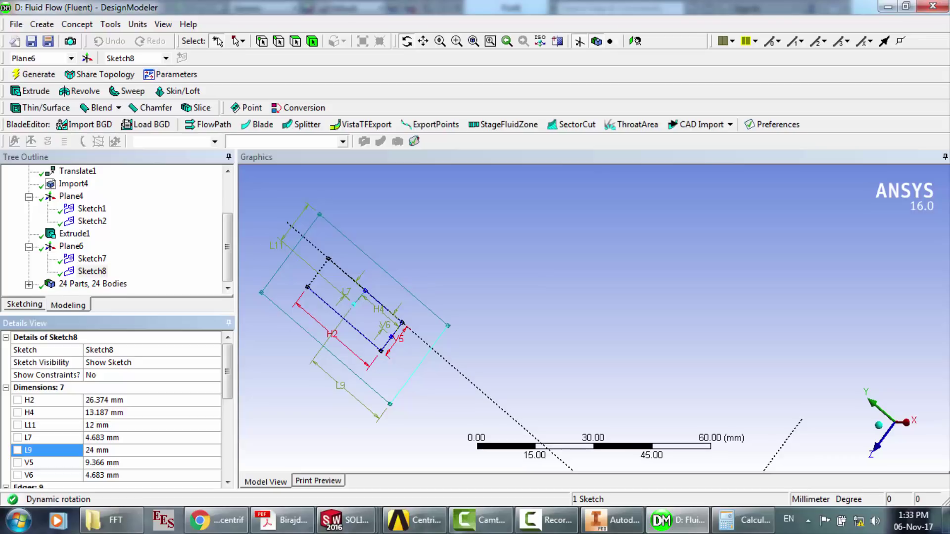
{"action": "left_click", "coordinate": [24, 305]}
{"action": "left_click", "coordinate": [68, 305]}
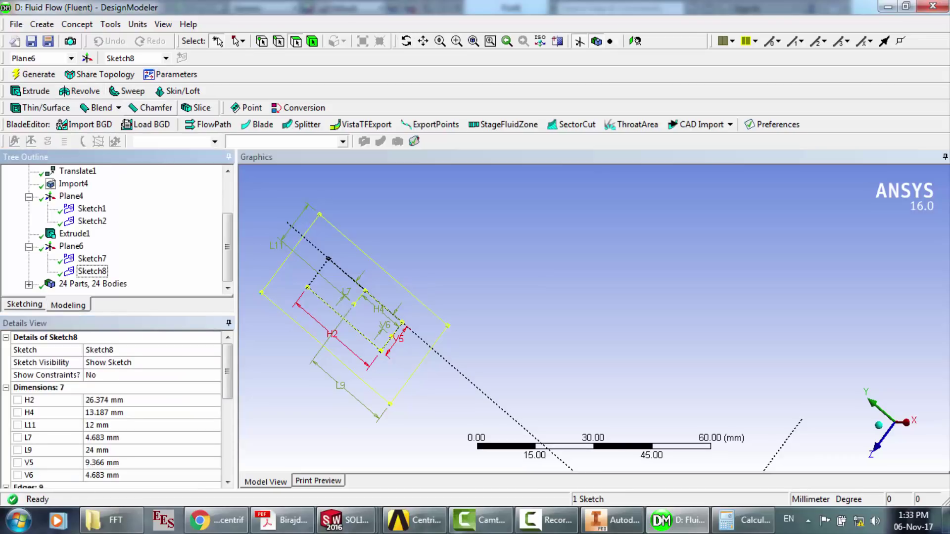
- Generate a Skin/Loft with Add Material between the larger rectangle's four sides and the volute outlet face
{"action": "left_click", "coordinate": [178, 91]}
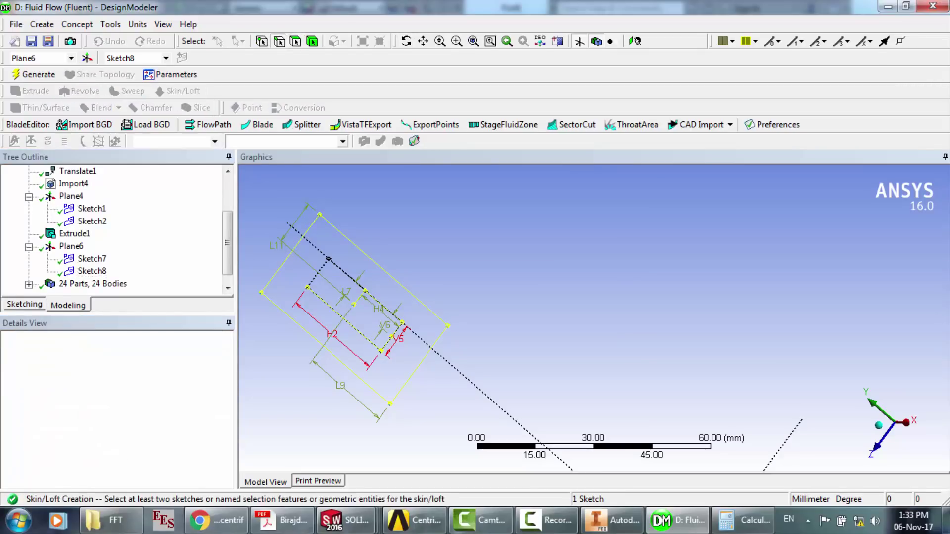
{"action": "left_click_drag", "start_coordinate": [364, 232], "coordinate": [294, 248]}
{"action": "left_click", "coordinate": [420, 365], "text": "ctrl"}
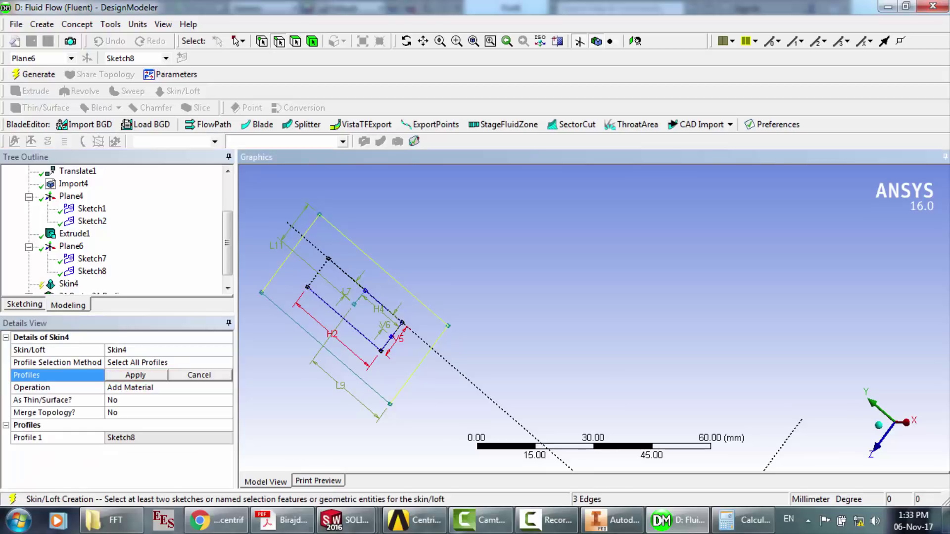
{"action": "left_click", "coordinate": [322, 347], "text": "ctrl"}
{"action": "scroll", "coordinate": [594, 319], "scroll_direction": "down", "scroll_amount": 3}
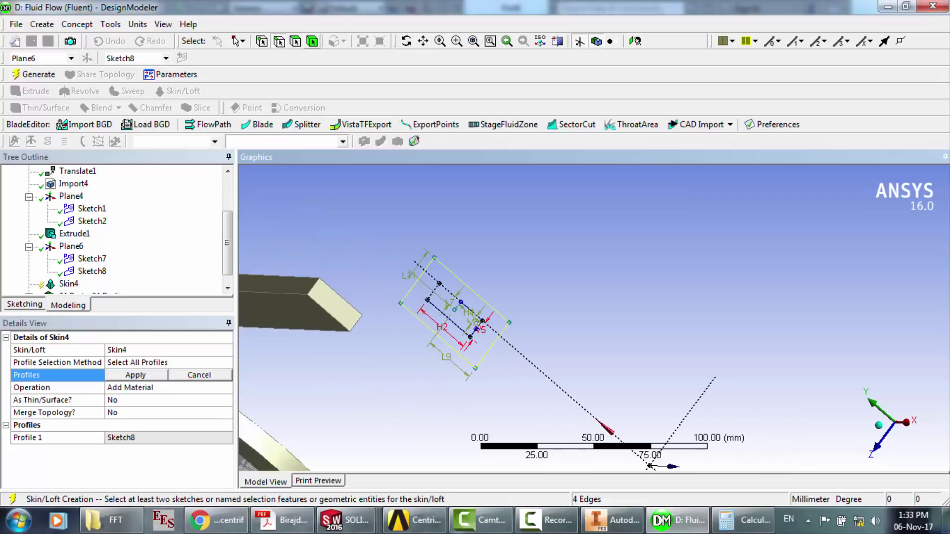
{"action": "left_click", "coordinate": [334, 306], "text": "ctrl"}
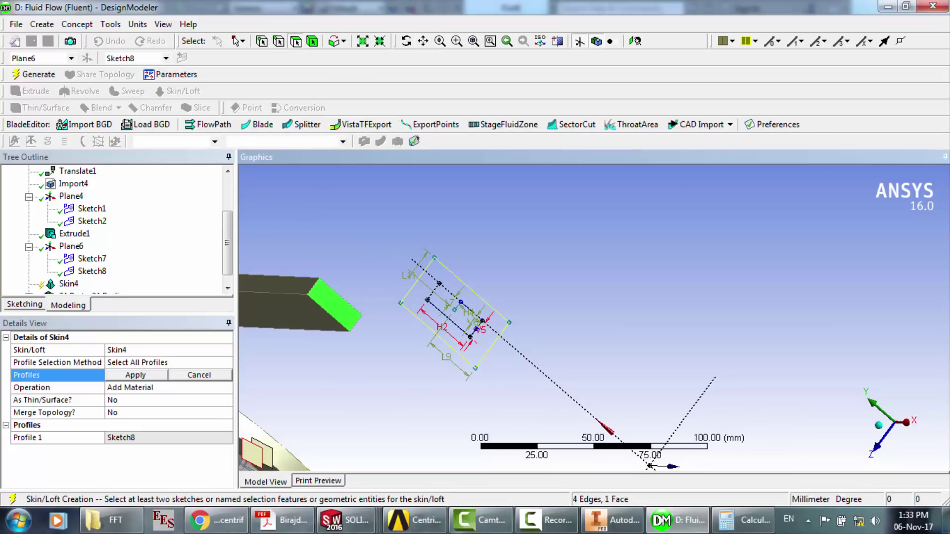
{"action": "left_click", "coordinate": [135, 375]}
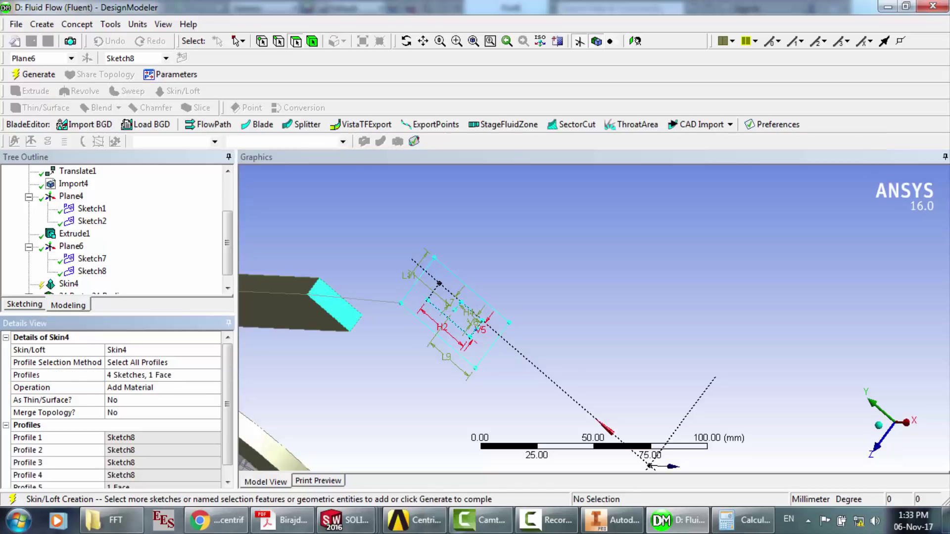
{"action": "left_click", "coordinate": [35, 75]}
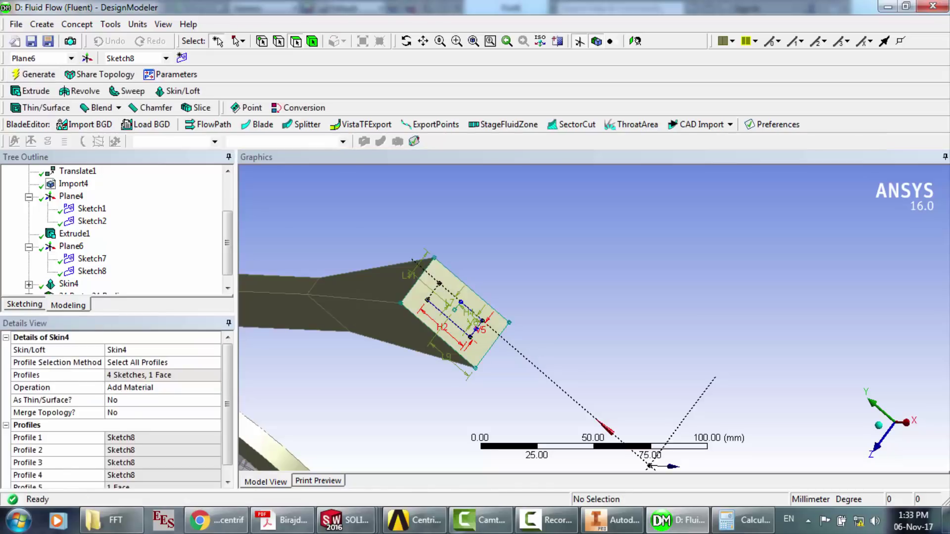
- Examine the lofted outlet extension and the whole pump from several angles, including its join with the volute outlet
{"action": "left_click", "coordinate": [407, 41]}
{"action": "left_click_drag", "start_coordinate": [461, 316], "coordinate": [612, 286]}
{"action": "scroll", "coordinate": [594, 323], "scroll_direction": "down", "scroll_amount": 8}
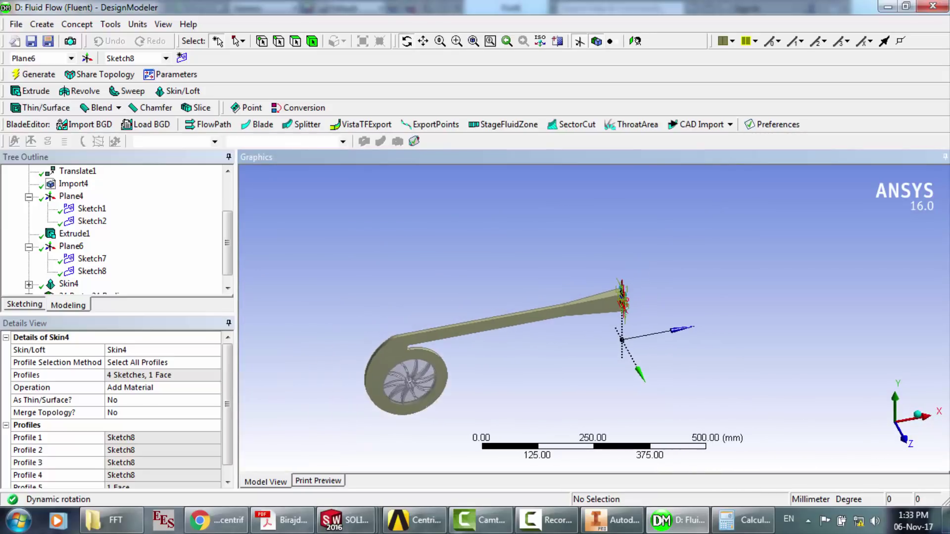
{"action": "left_click_drag", "start_coordinate": [594, 323], "coordinate": [586, 284]}
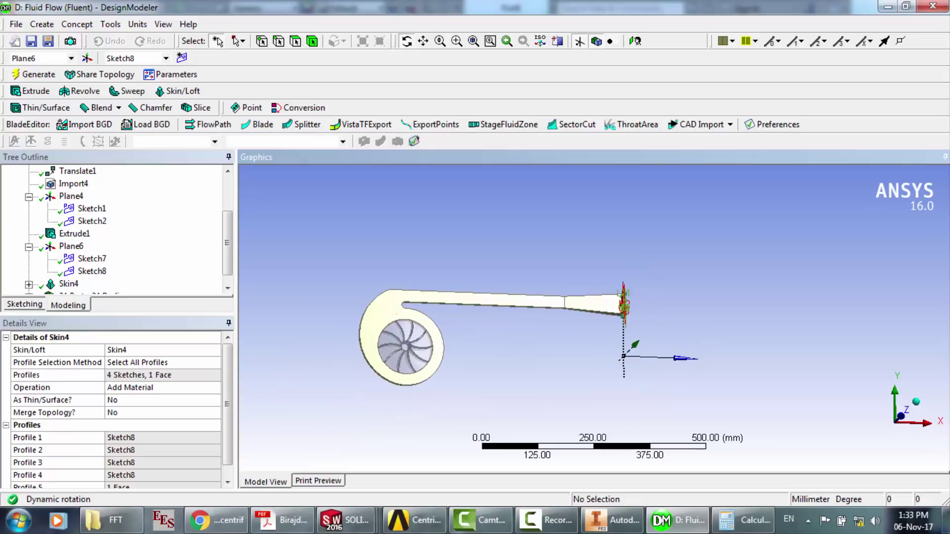
{"action": "scroll", "coordinate": [594, 315], "scroll_direction": "up", "scroll_amount": 4}
{"action": "left_click_drag", "start_coordinate": [594, 316], "coordinate": [587, 334]}
{"action": "scroll", "coordinate": [623, 316], "scroll_direction": "down", "scroll_amount": 2}
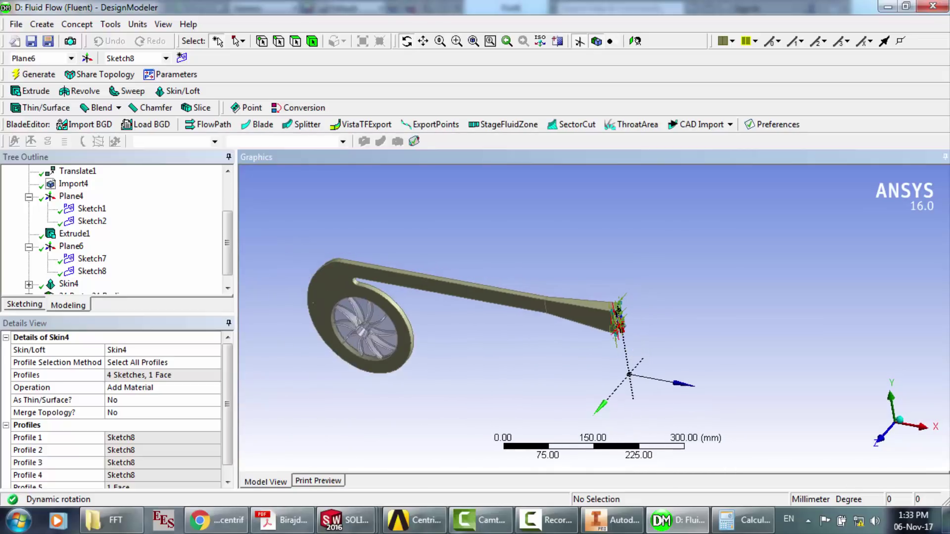
{"action": "scroll", "coordinate": [614, 317], "scroll_direction": "up", "scroll_amount": 2}
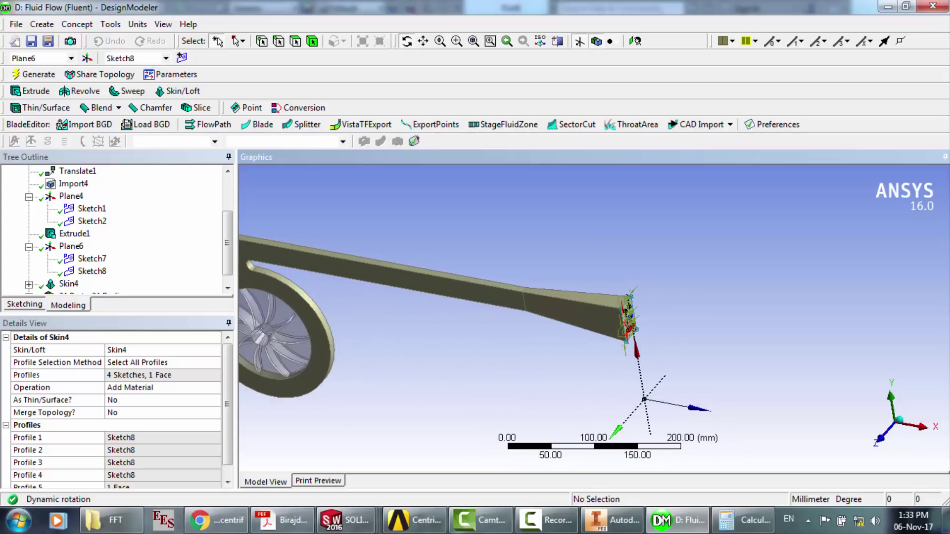
{"action": "scroll", "coordinate": [596, 317], "scroll_direction": "up", "scroll_amount": 2}
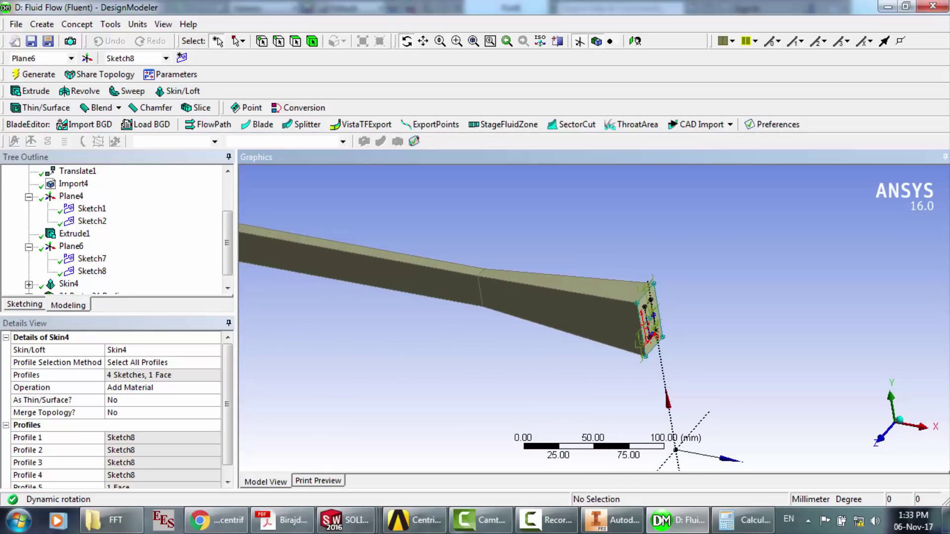
- Inspect individual faces of the outlet duct and its lofted extension, including the extension's side and upper faces
{"action": "left_click", "coordinate": [295, 42]}
{"action": "left_click", "coordinate": [562, 313]}
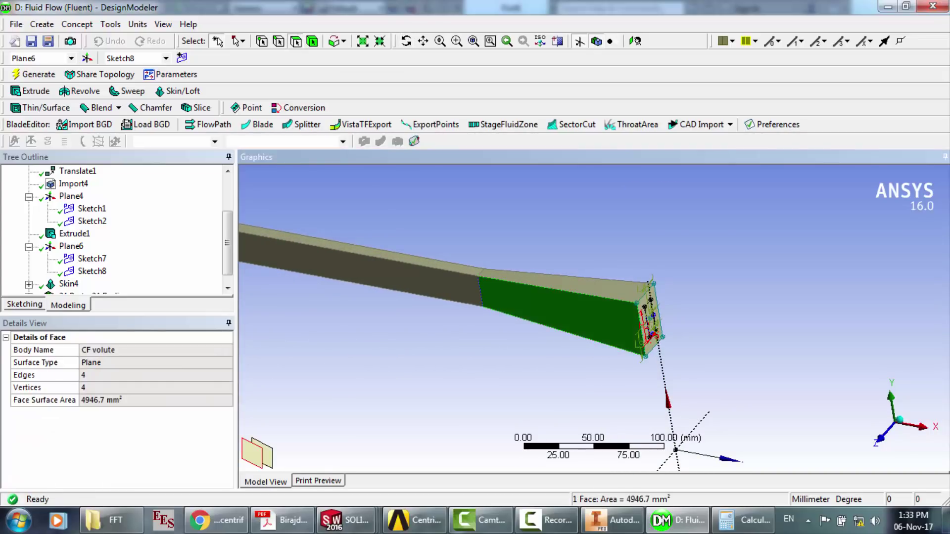
{"action": "left_click", "coordinate": [440, 284]}
{"action": "left_click", "coordinate": [564, 285]}
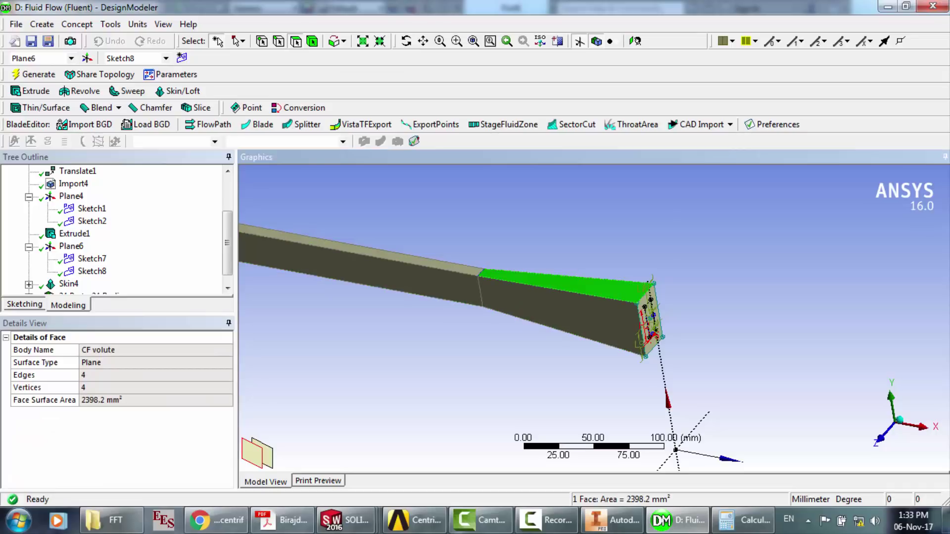
- Merge the outlet duct's two broad side faces and narrow upper face with the matching extension faces, as three two-face clusters
{"action": "left_click", "coordinate": [436, 264]}
{"action": "left_click", "coordinate": [431, 283]}
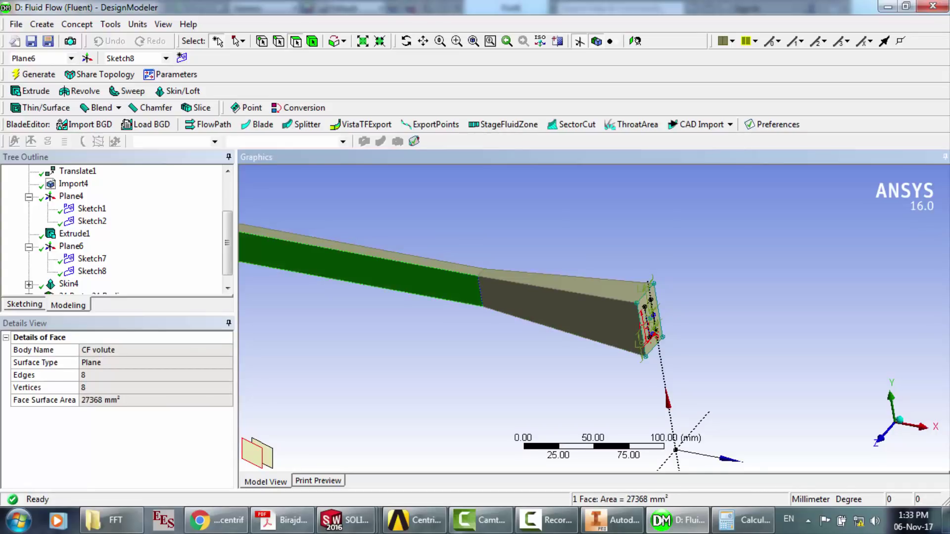
{"action": "left_click", "coordinate": [559, 314], "text": "ctrl"}
{"action": "left_click", "coordinate": [435, 264], "text": "ctrl"}
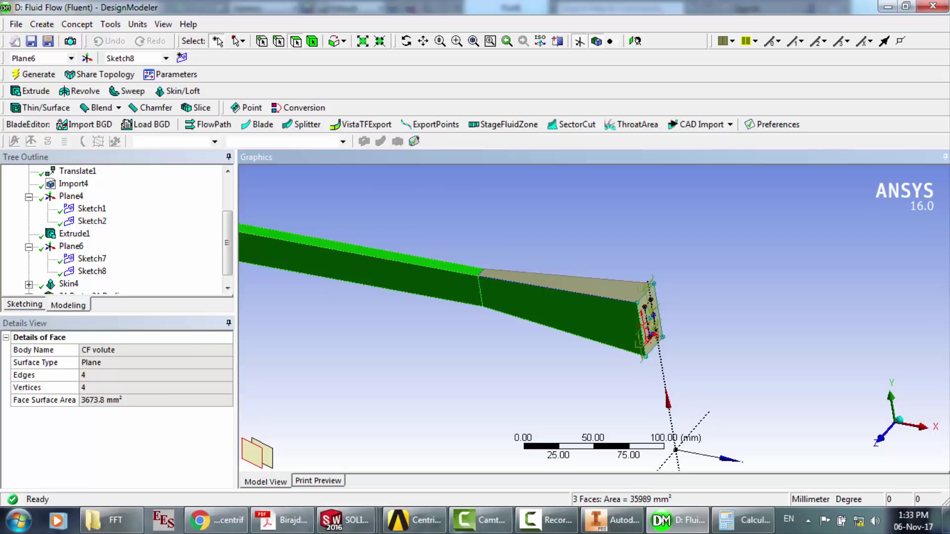
{"action": "left_click", "coordinate": [564, 286], "text": "ctrl"}
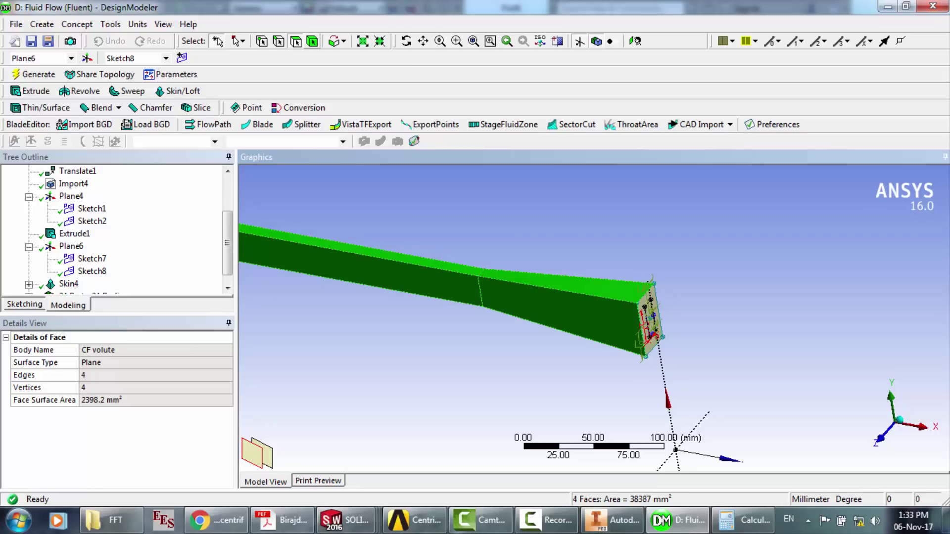
{"action": "left_click", "coordinate": [406, 42]}
{"action": "left_click_drag", "start_coordinate": [559, 297], "coordinate": [497, 354]}
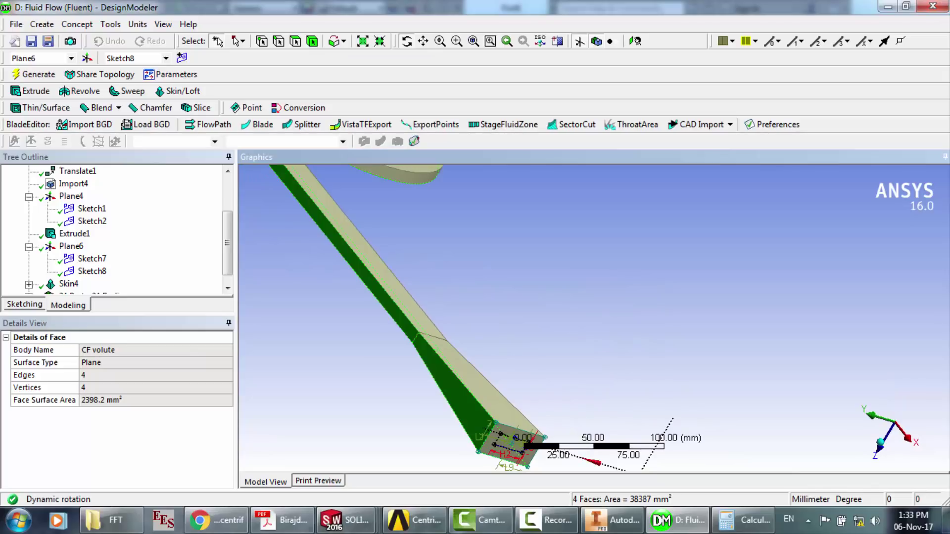
{"action": "left_click", "coordinate": [295, 41]}
{"action": "left_click", "coordinate": [396, 302], "text": "ctrl"}
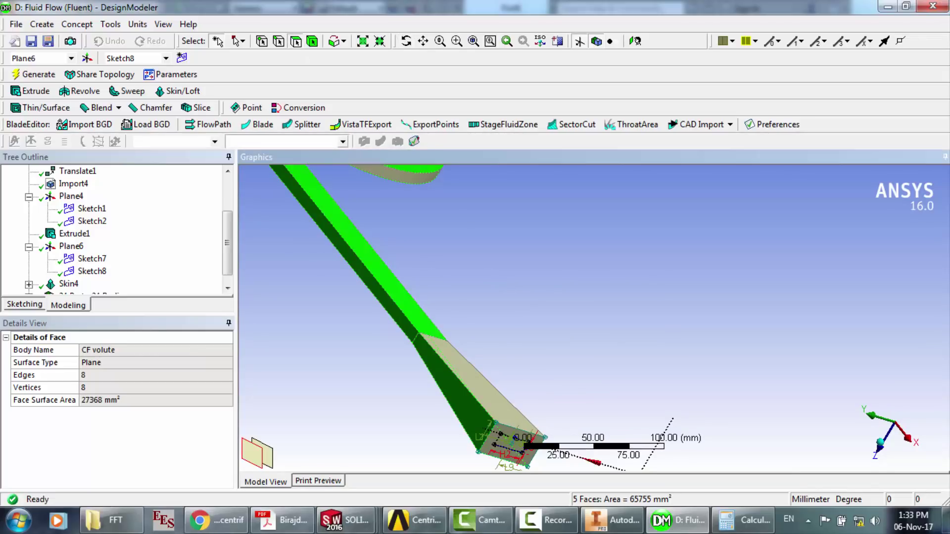
{"action": "left_click", "coordinate": [475, 382], "text": "ctrl"}
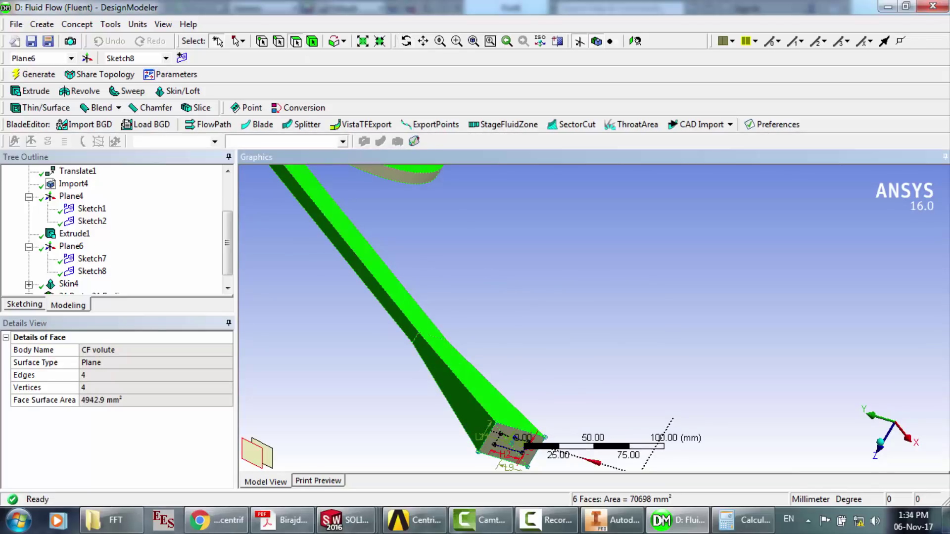
{"action": "left_click", "coordinate": [111, 24]}
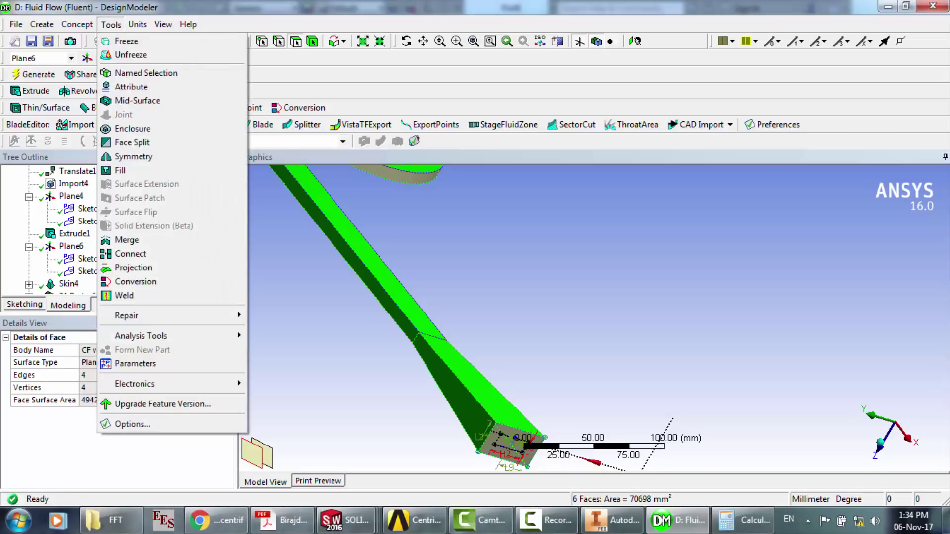
{"action": "left_click", "coordinate": [128, 240]}
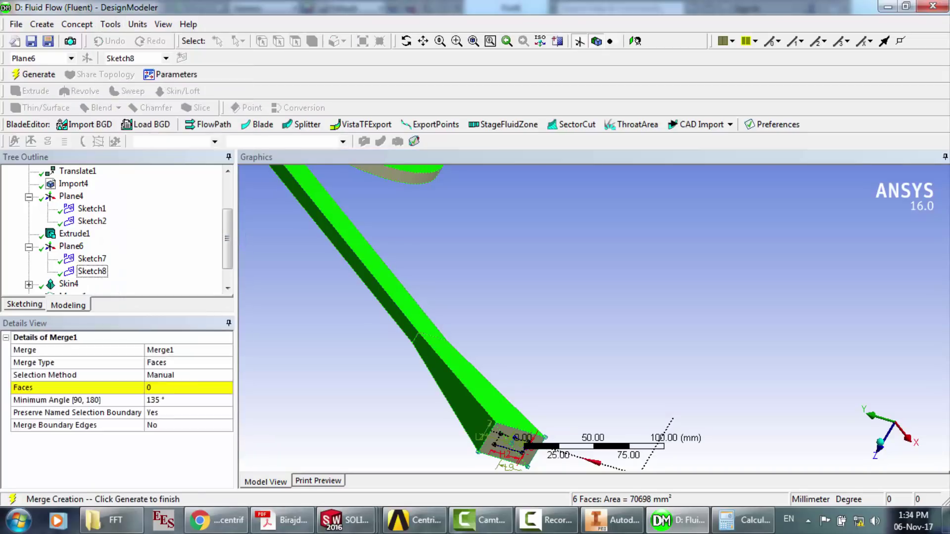
{"action": "left_click", "coordinate": [166, 388]}
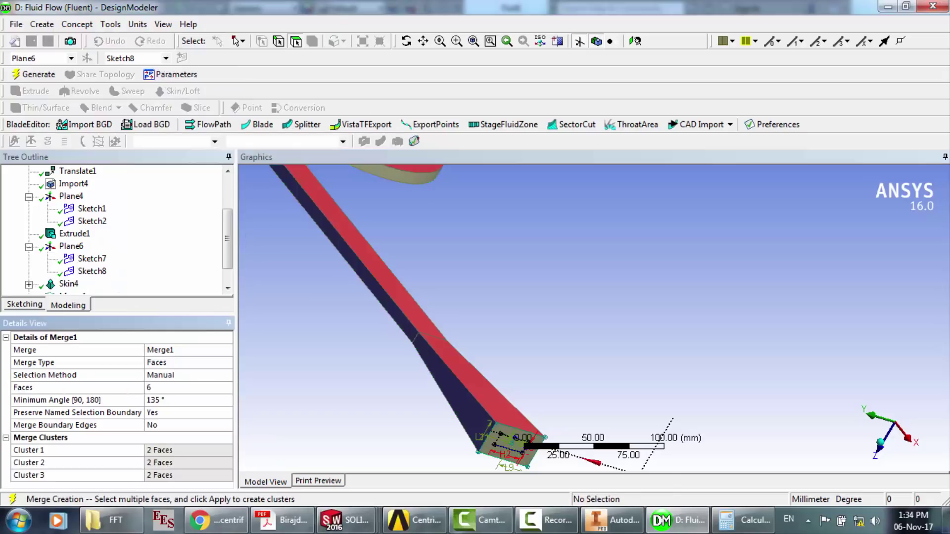
{"action": "left_click", "coordinate": [34, 74]}
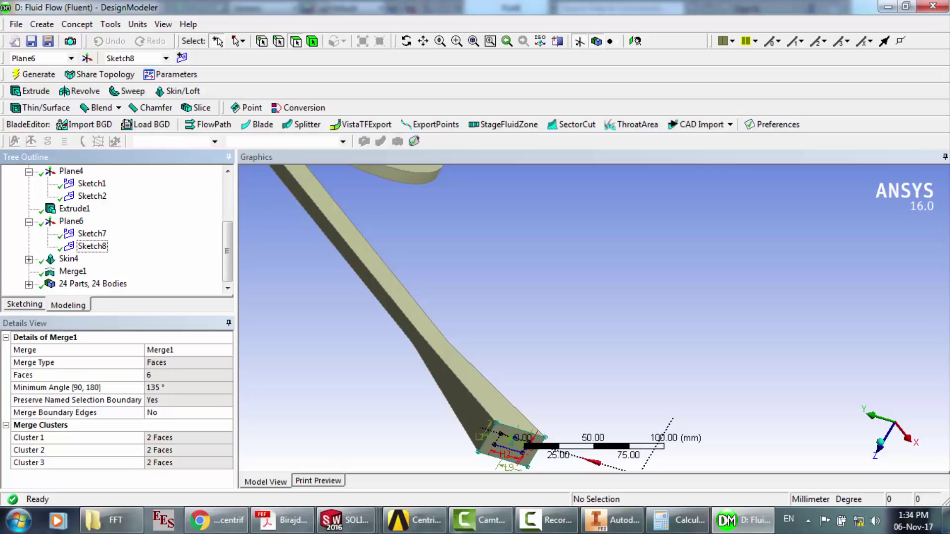
- Inspect the merged narrow face running along the outlet duct and its extension, up close and with the whole pump in view
{"action": "left_click", "coordinate": [459, 367]}
{"action": "left_click", "coordinate": [447, 383]}
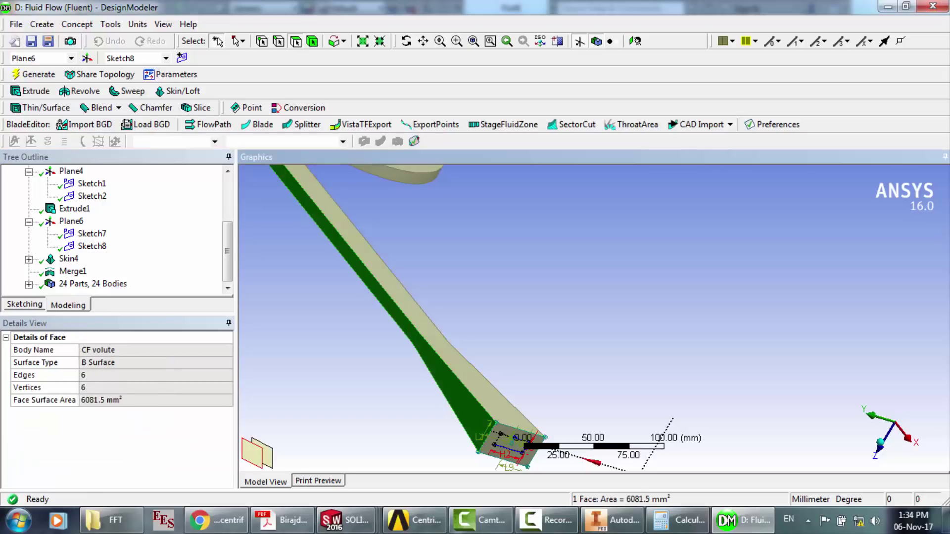
{"action": "left_click", "coordinate": [406, 41]}
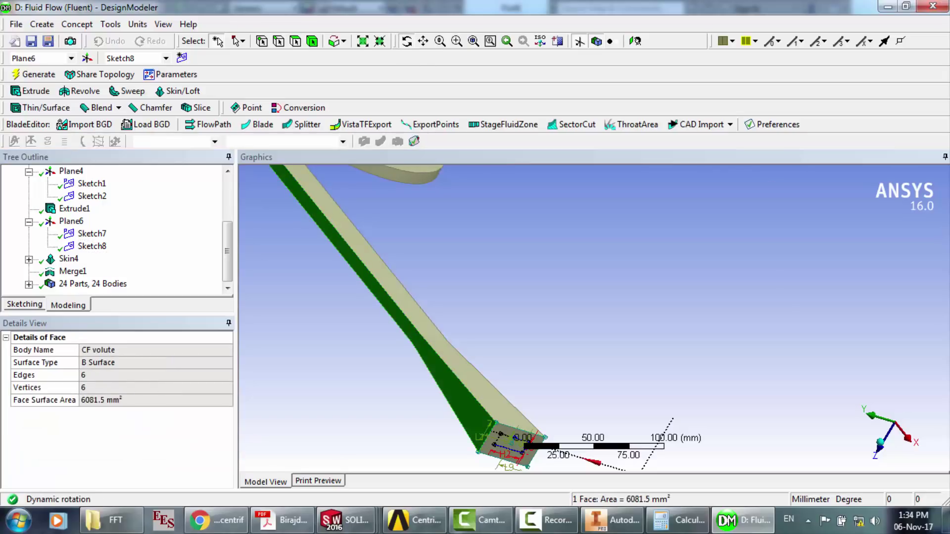
{"action": "left_click_drag", "start_coordinate": [426, 346], "coordinate": [410, 292]}
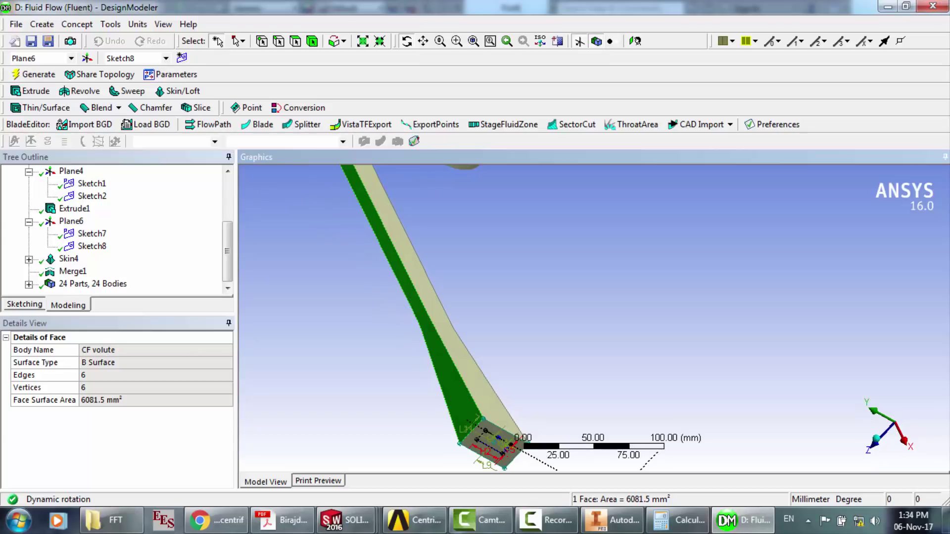
{"action": "left_click", "coordinate": [473, 41]}
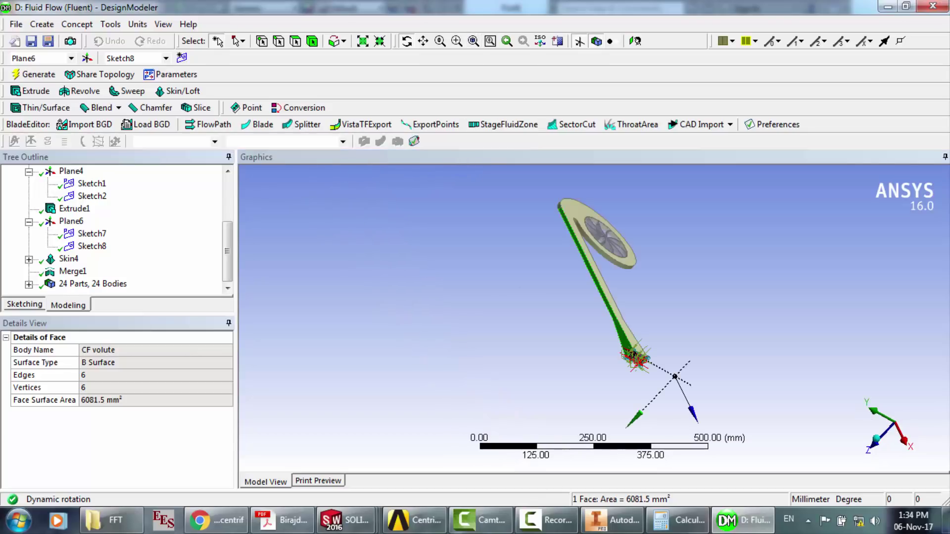
{"action": "left_click", "coordinate": [547, 520]}
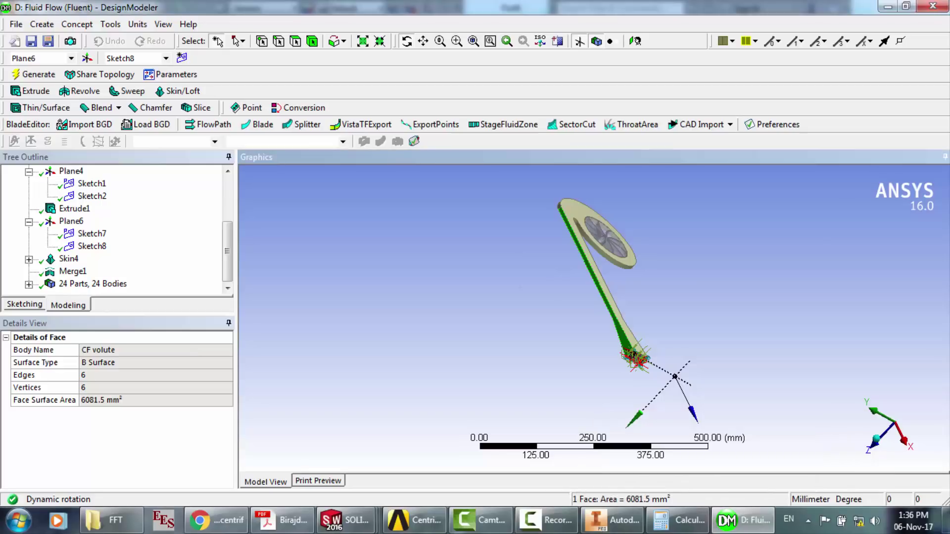
- Examine the impeller blades inside the volute and select the impeller body
{"action": "middle_click_drag", "start_coordinate": [618, 297], "coordinate": [692, 272]}
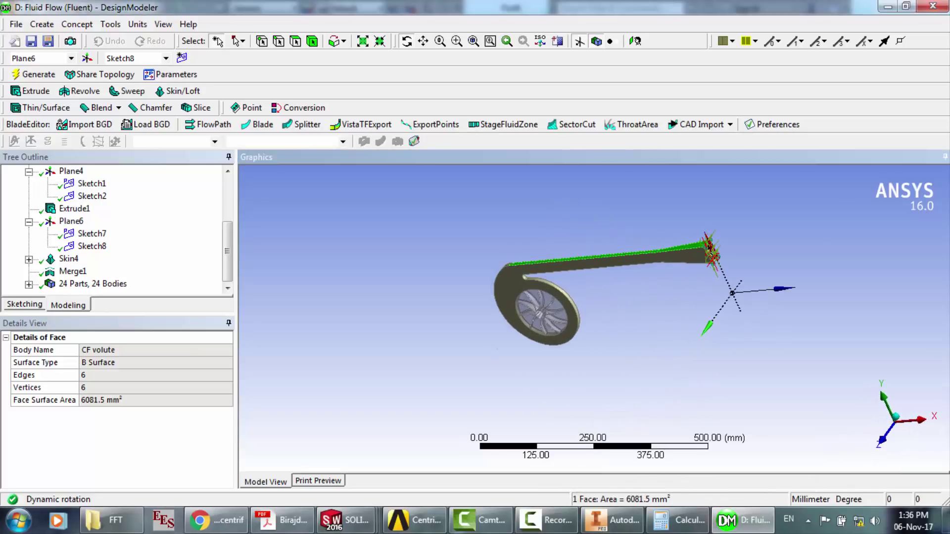
{"action": "left_click", "coordinate": [457, 41]}
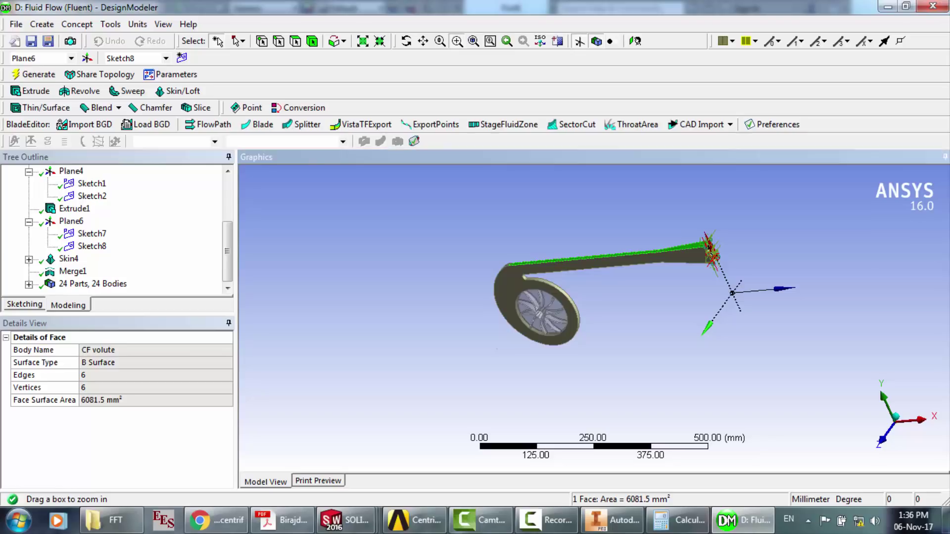
{"action": "left_click_drag", "start_coordinate": [497, 269], "coordinate": [616, 356]}
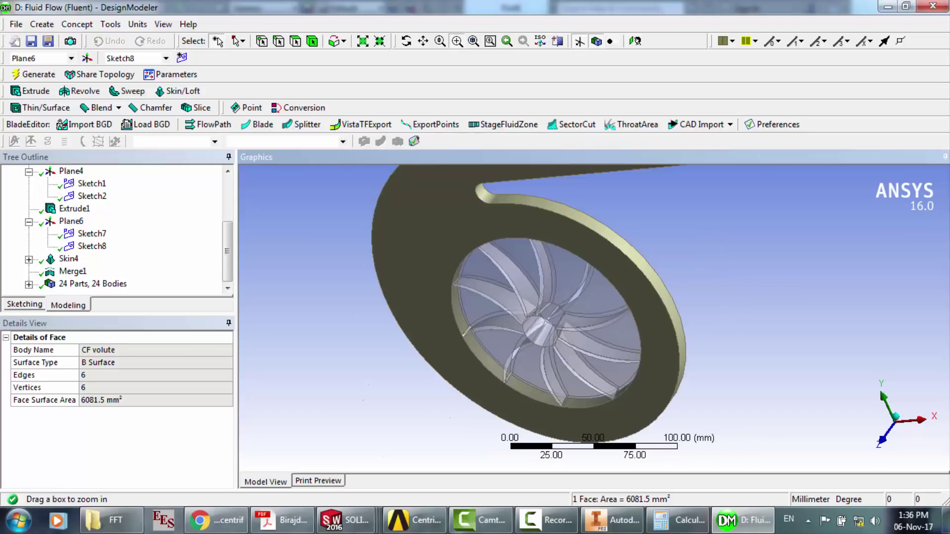
{"action": "scroll", "coordinate": [594, 318], "scroll_direction": "up", "scroll_amount": 3}
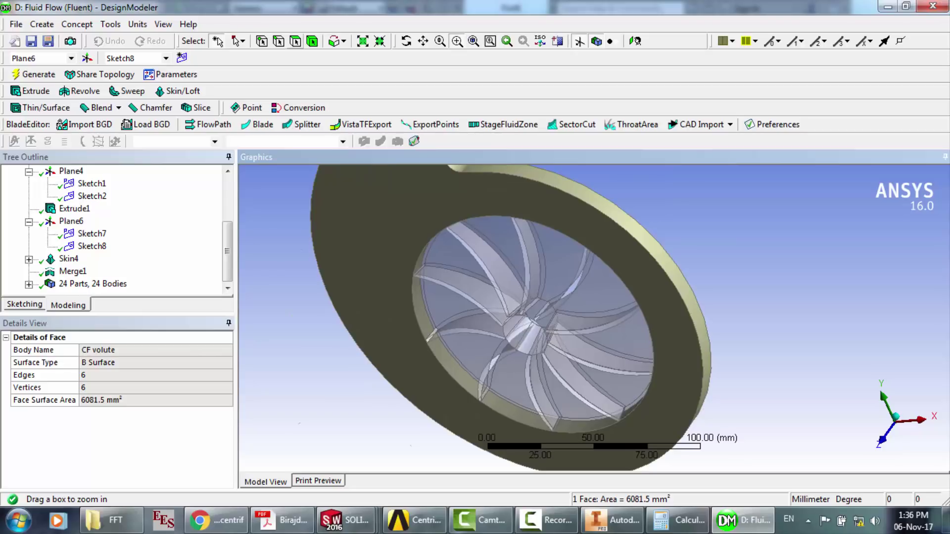
{"action": "left_click", "coordinate": [311, 41]}
{"action": "left_click", "coordinate": [440, 302]}
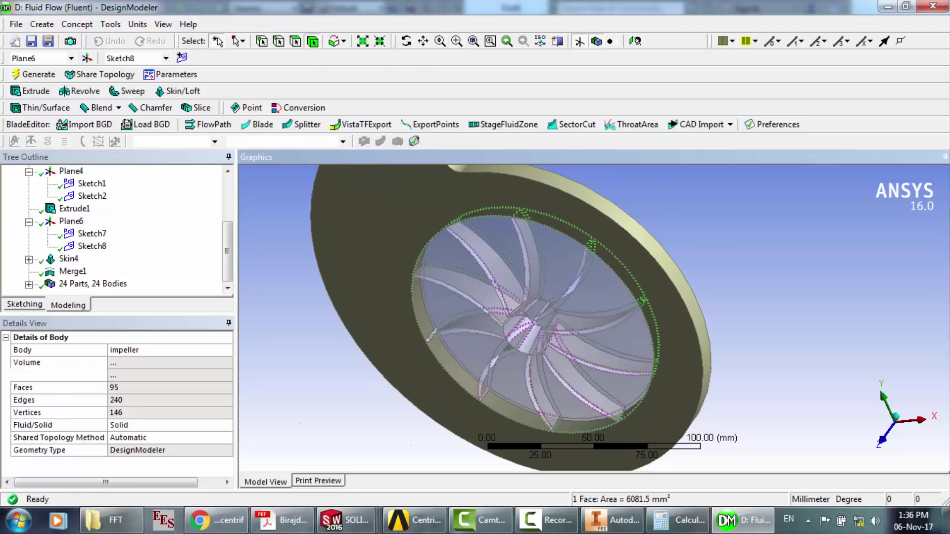
{"action": "right_click", "coordinate": [440, 302]}
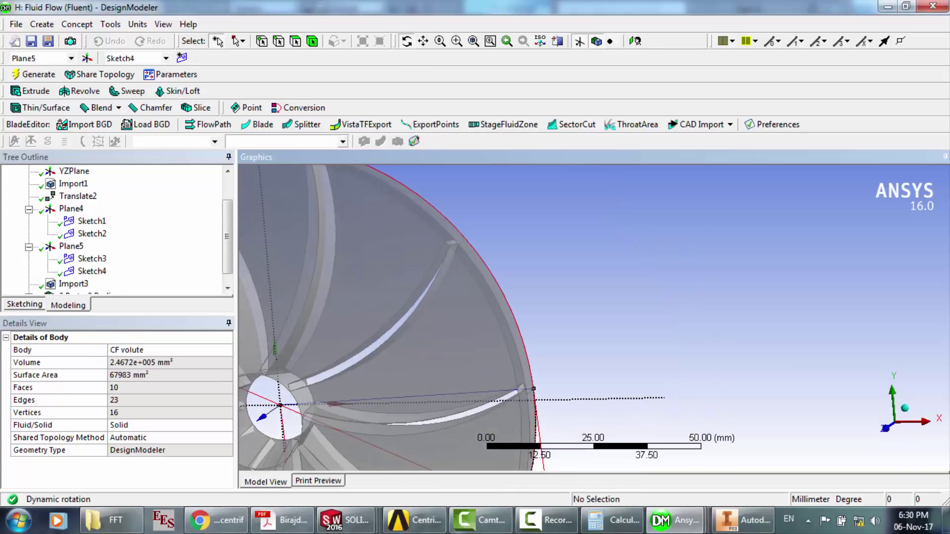
- Merge the two outer rim faces of the impeller flow path as one two-face cluster and check the merged face
{"action": "scroll", "coordinate": [584, 275], "scroll_direction": "up", "scroll_amount": 5}
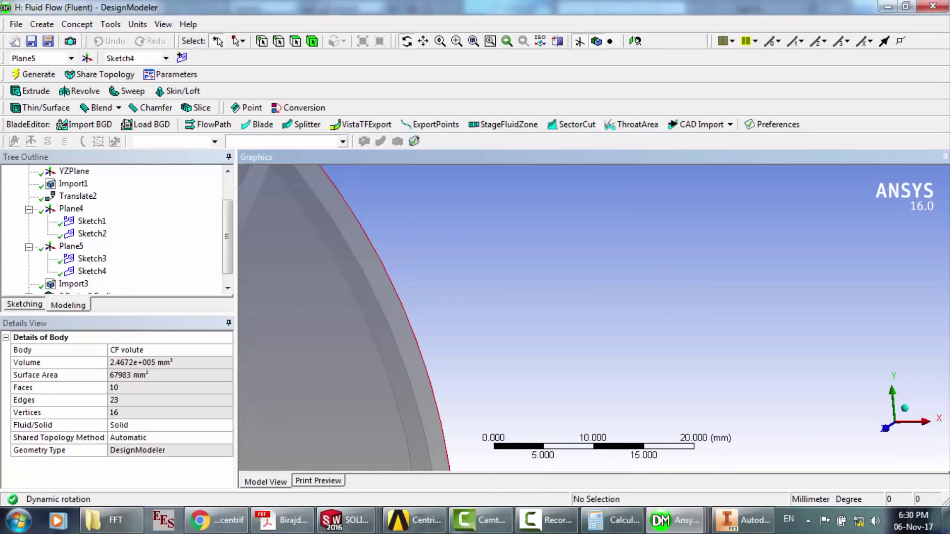
{"action": "scroll", "coordinate": [495, 316], "scroll_direction": "down", "scroll_amount": 2}
{"action": "left_click", "coordinate": [456, 41]}
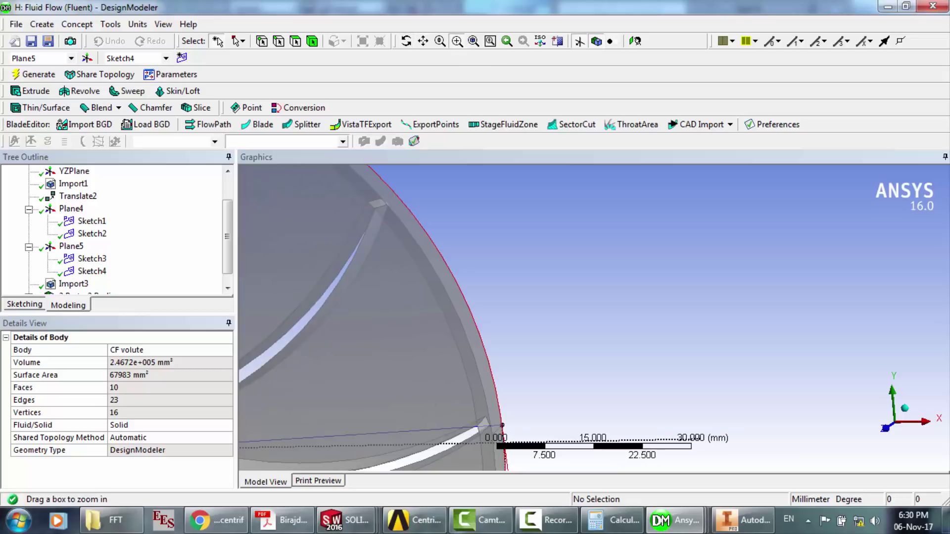
{"action": "left_click_drag", "start_coordinate": [390, 184], "coordinate": [485, 237]}
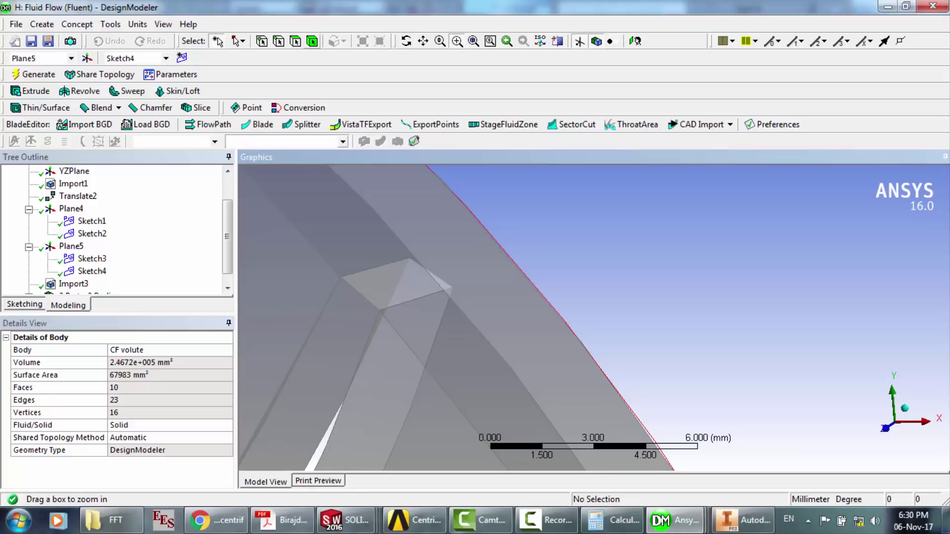
{"action": "left_click", "coordinate": [296, 40]}
{"action": "left_click", "coordinate": [500, 307]}
{"action": "scroll", "coordinate": [594, 317], "scroll_direction": "down", "scroll_amount": 8}
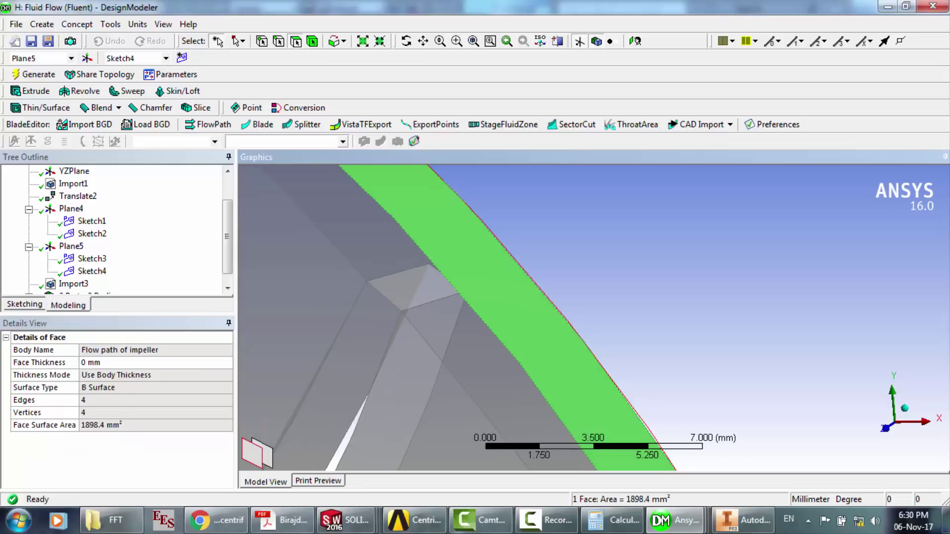
{"action": "scroll", "coordinate": [594, 316], "scroll_direction": "down", "scroll_amount": 5}
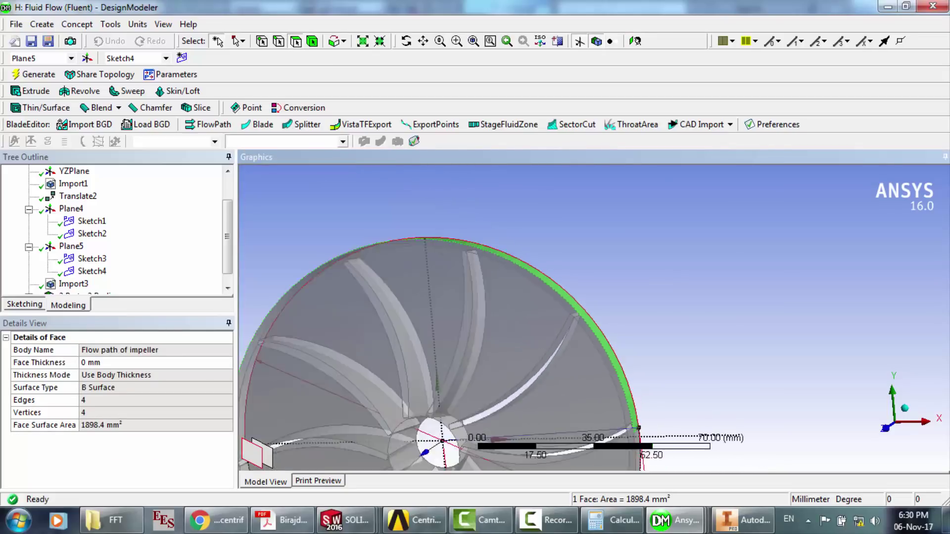
{"action": "left_click", "coordinate": [406, 41]}
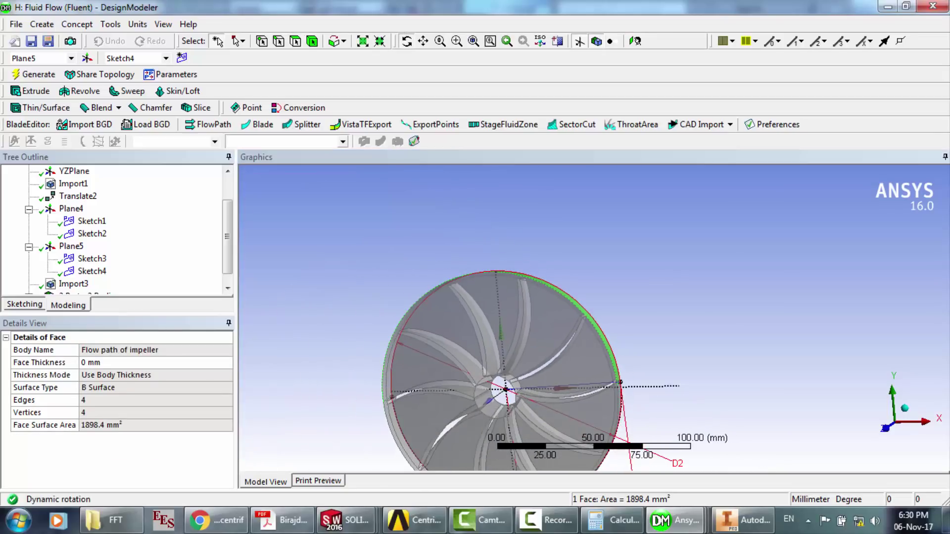
{"action": "left_click_drag", "start_coordinate": [495, 455], "coordinate": [500, 384]}
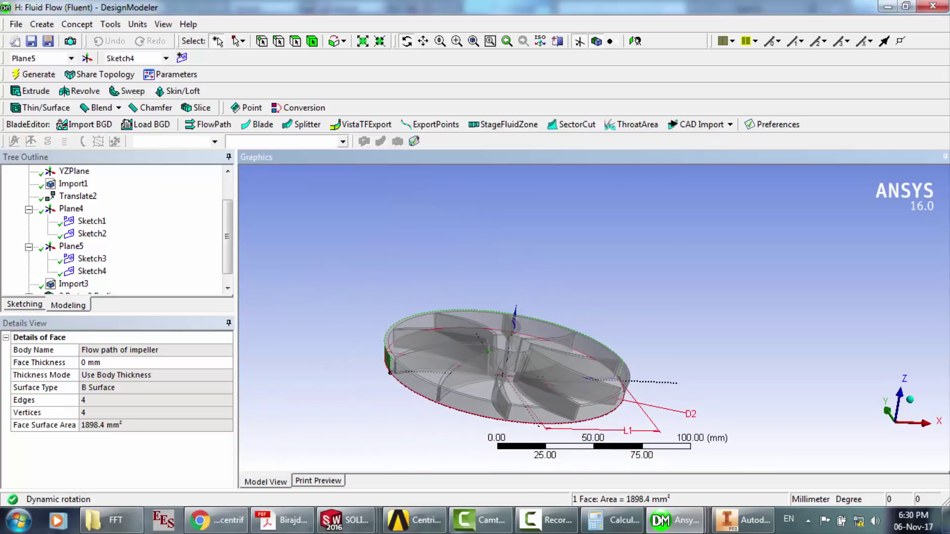
{"action": "left_click", "coordinate": [295, 41]}
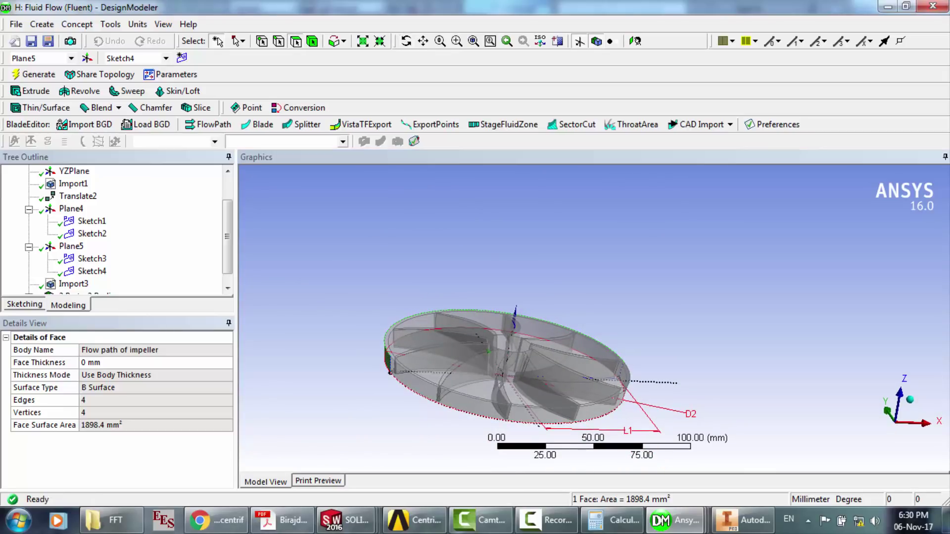
{"action": "left_click", "coordinate": [544, 416], "text": "ctrl"}
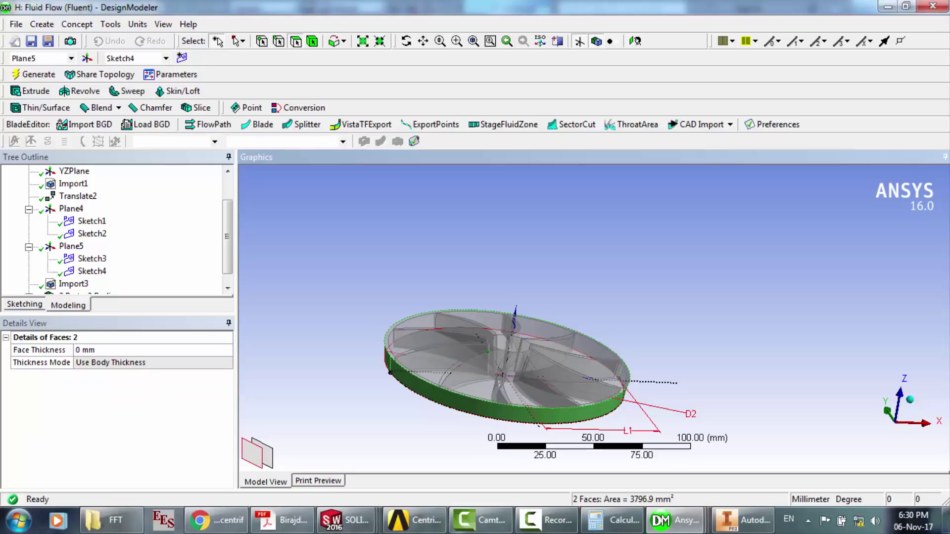
{"action": "left_click", "coordinate": [111, 24]}
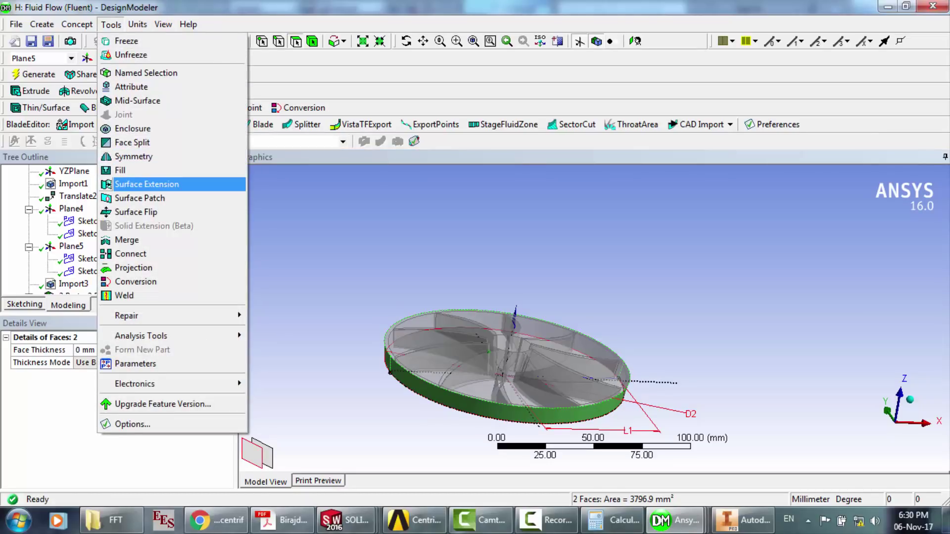
{"action": "left_click", "coordinate": [127, 240]}
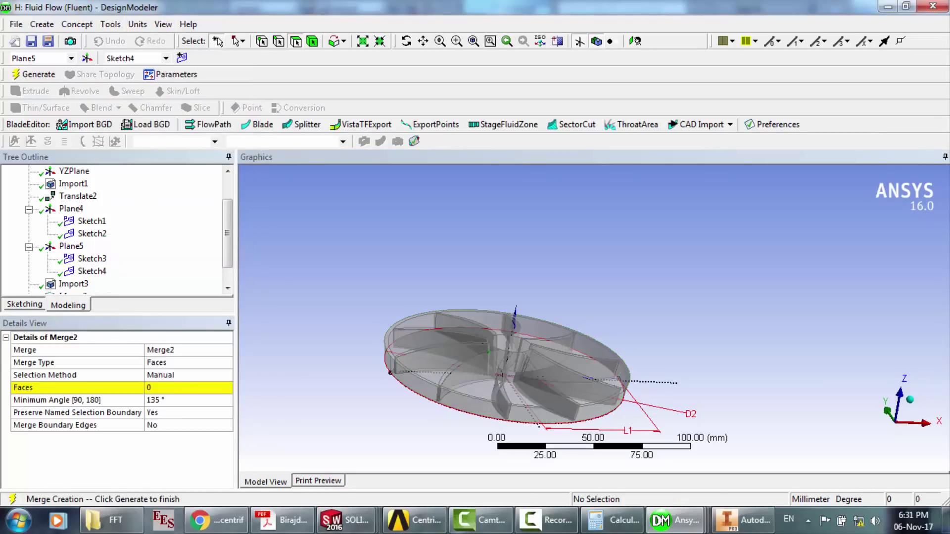
{"action": "left_click", "coordinate": [166, 387]}
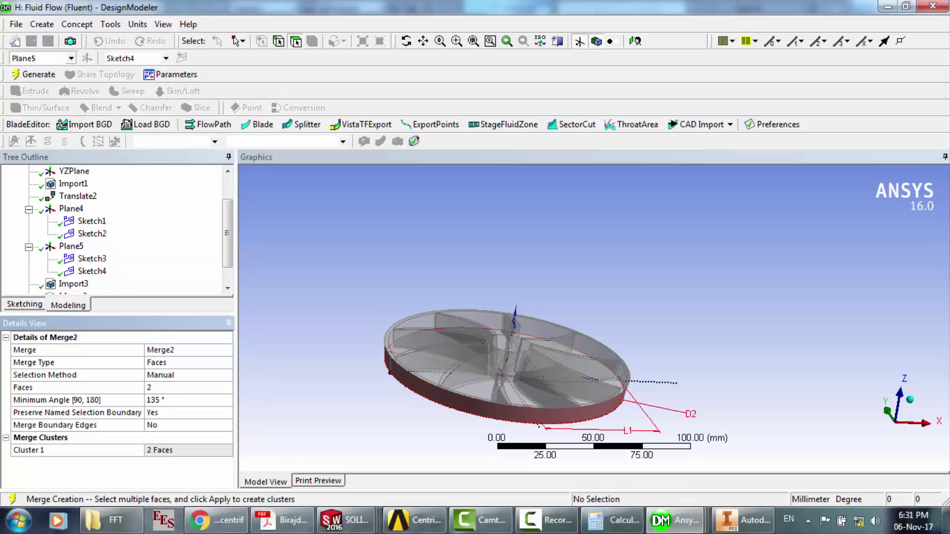
{"action": "left_click", "coordinate": [35, 74]}
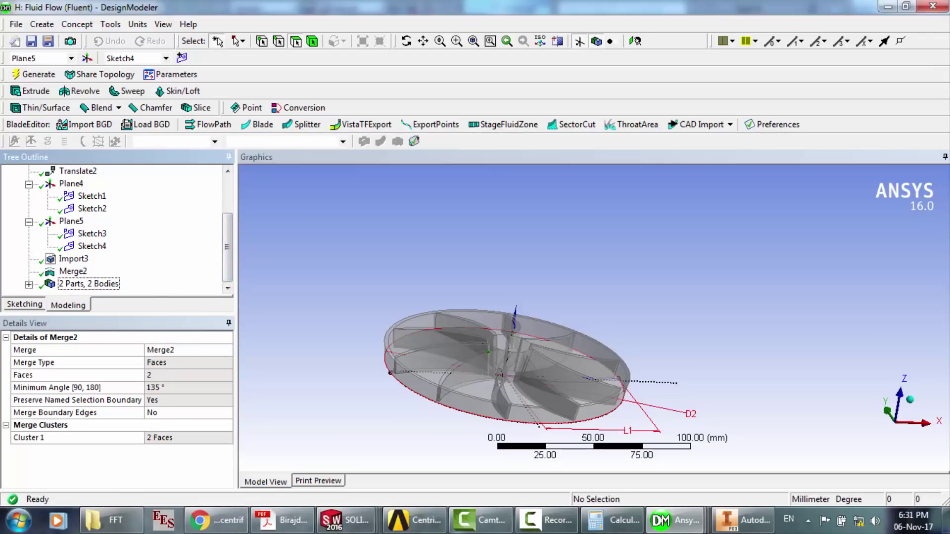
{"action": "left_click", "coordinate": [470, 411]}
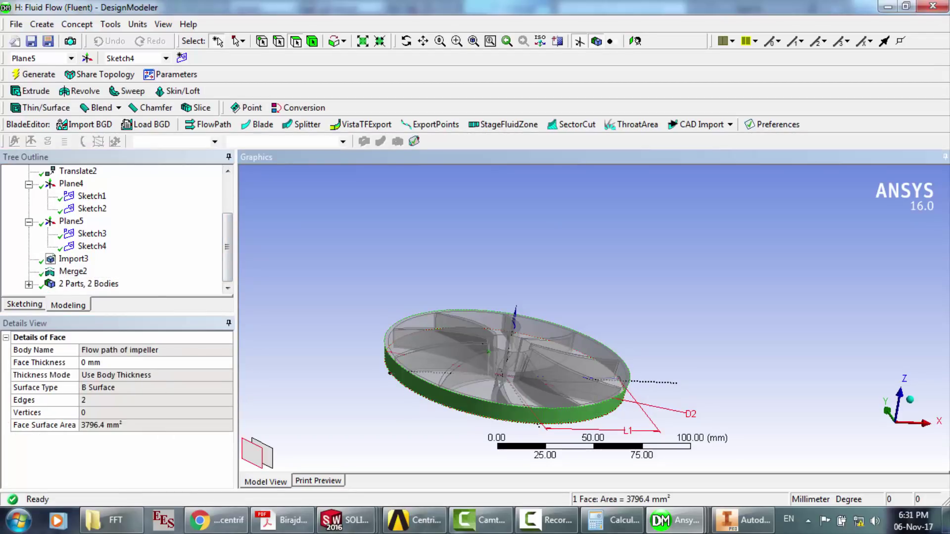
- Examine the central hub bore and blade roots of the impeller flow path up close
{"action": "left_click", "coordinate": [406, 41]}
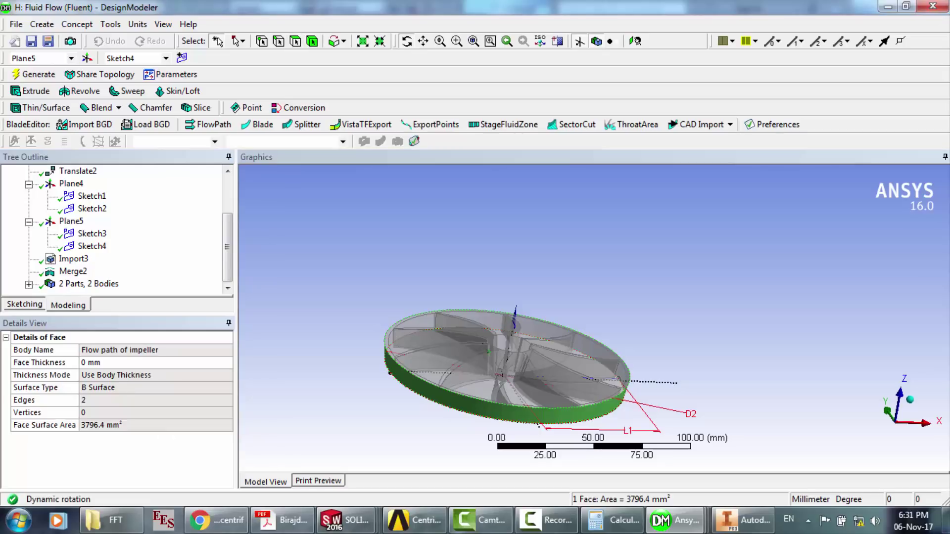
{"action": "left_click_drag", "start_coordinate": [495, 307], "coordinate": [446, 389]}
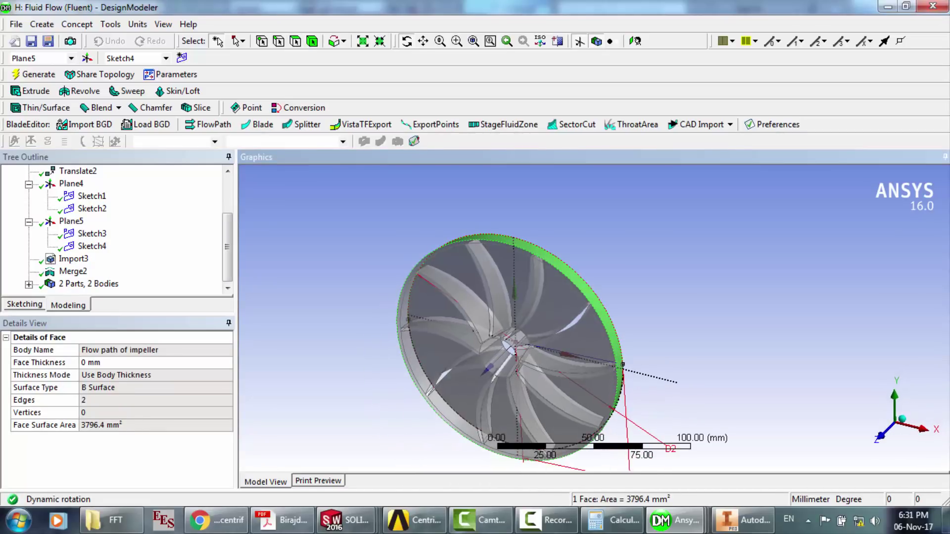
{"action": "scroll", "coordinate": [608, 304], "scroll_direction": "up", "scroll_amount": 3}
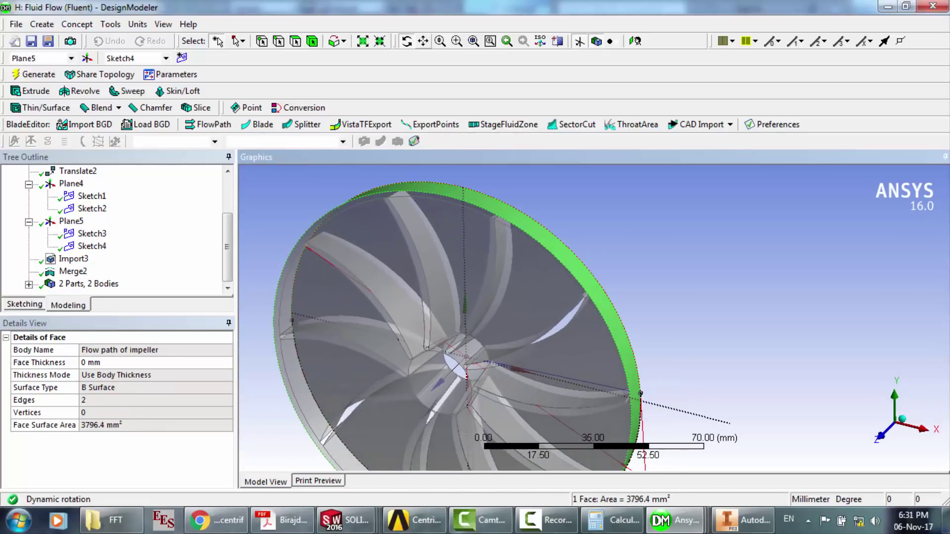
{"action": "left_click", "coordinate": [423, 41]}
{"action": "left_click_drag", "start_coordinate": [495, 341], "coordinate": [586, 273]}
{"action": "scroll", "coordinate": [596, 307], "scroll_direction": "up", "scroll_amount": 2}
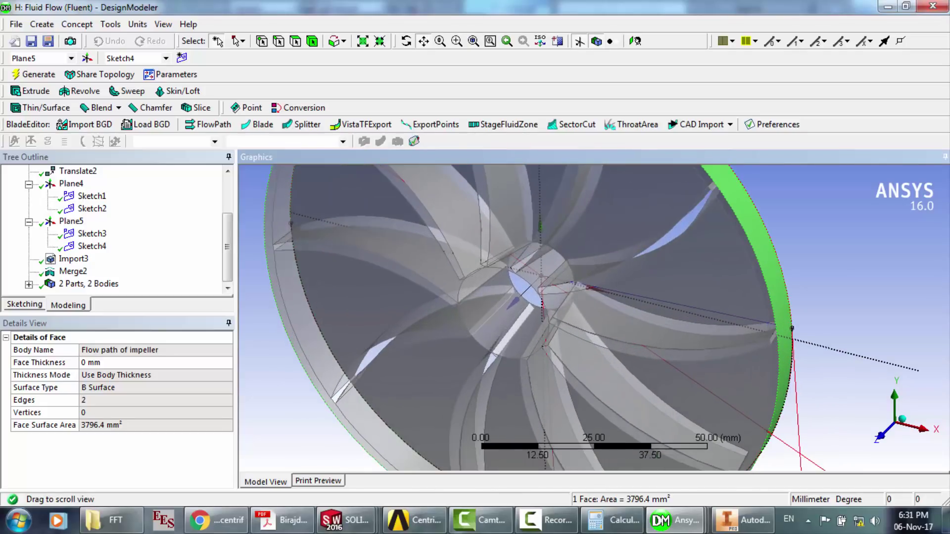
{"action": "scroll", "coordinate": [584, 331], "scroll_direction": "up", "scroll_amount": 1}
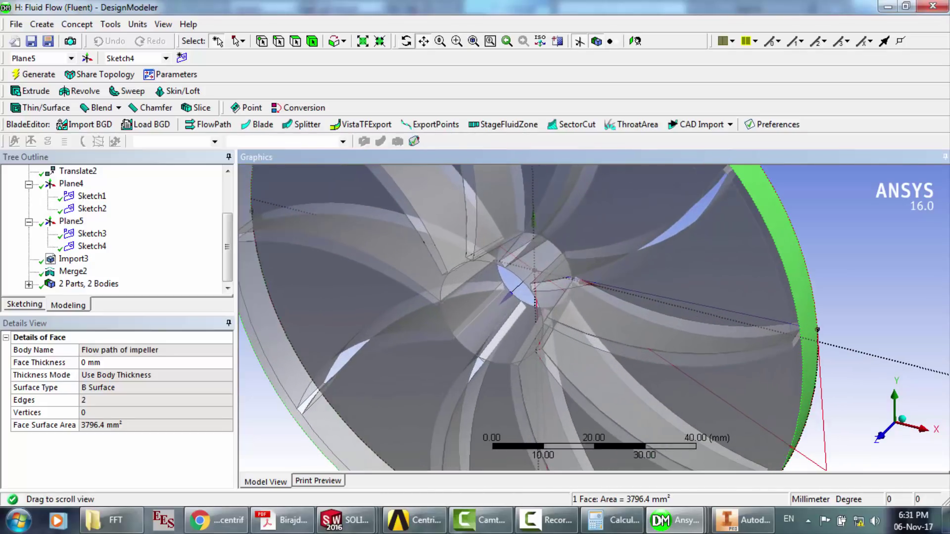
{"action": "left_click", "coordinate": [406, 41]}
{"action": "left_click_drag", "start_coordinate": [509, 341], "coordinate": [552, 304]}
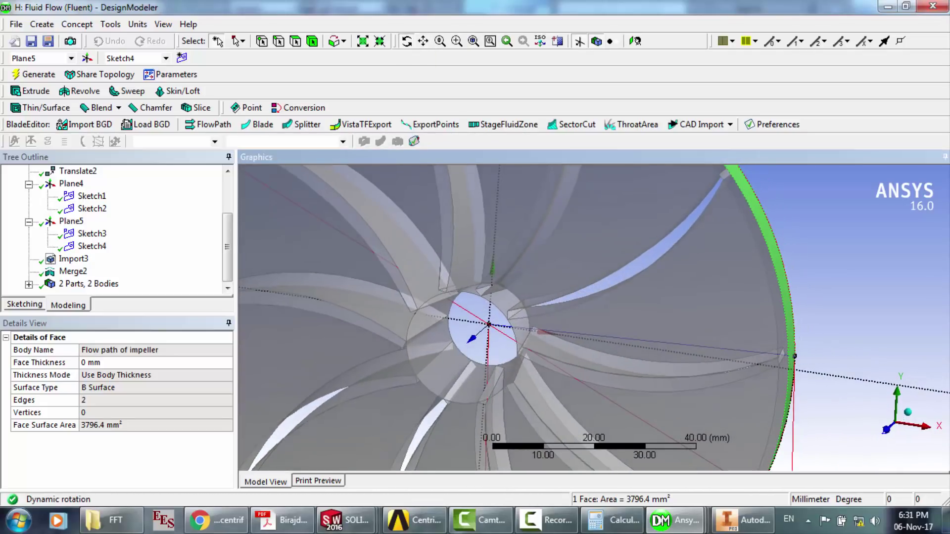
- Merge the two conical hub faces of the impeller flow path as one two-face cluster and check the merged face
{"action": "left_click", "coordinate": [279, 41]}
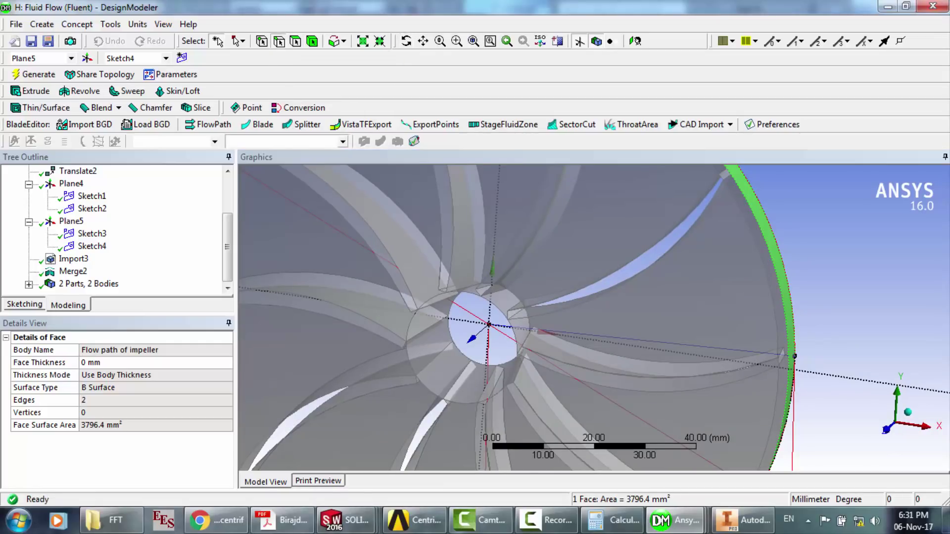
{"action": "left_click", "coordinate": [462, 352]}
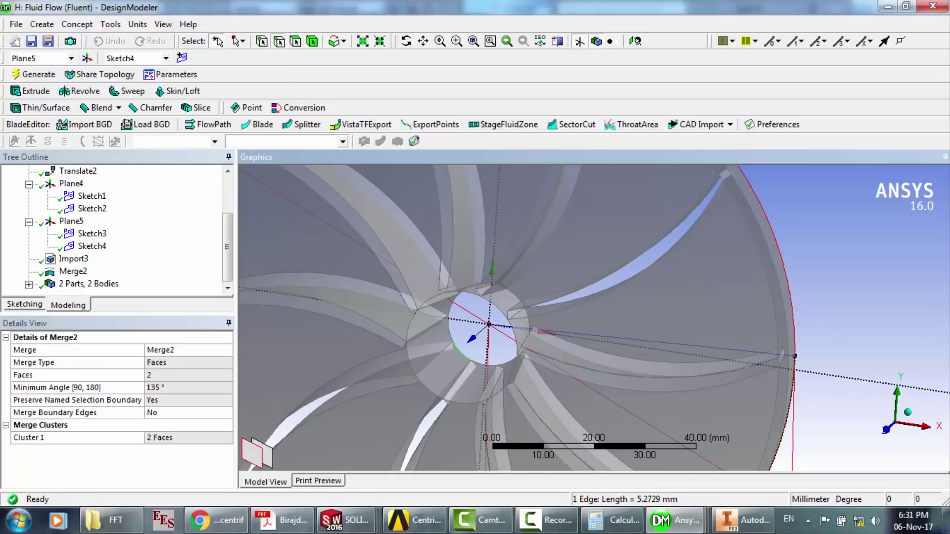
{"action": "left_click", "coordinate": [268, 454]}
{"action": "left_click", "coordinate": [295, 41]}
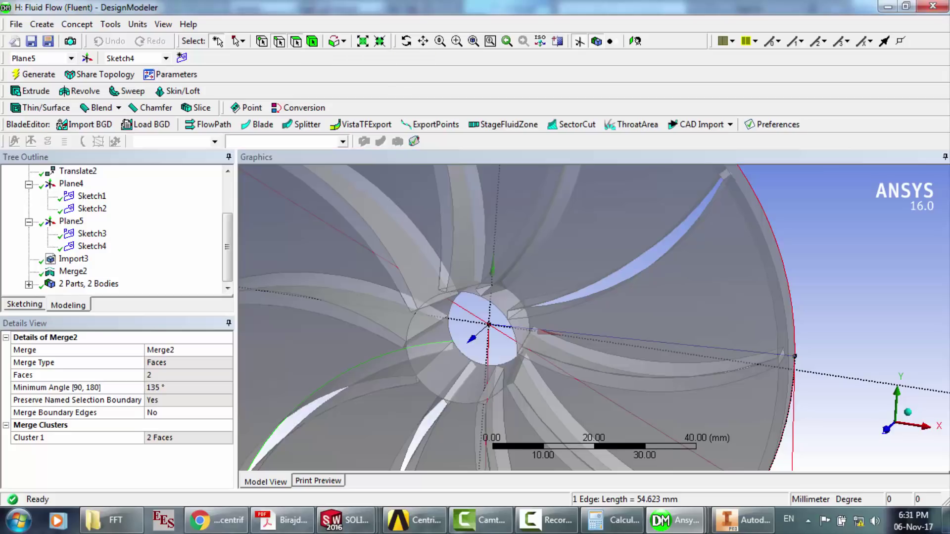
{"action": "left_click", "coordinate": [471, 339]}
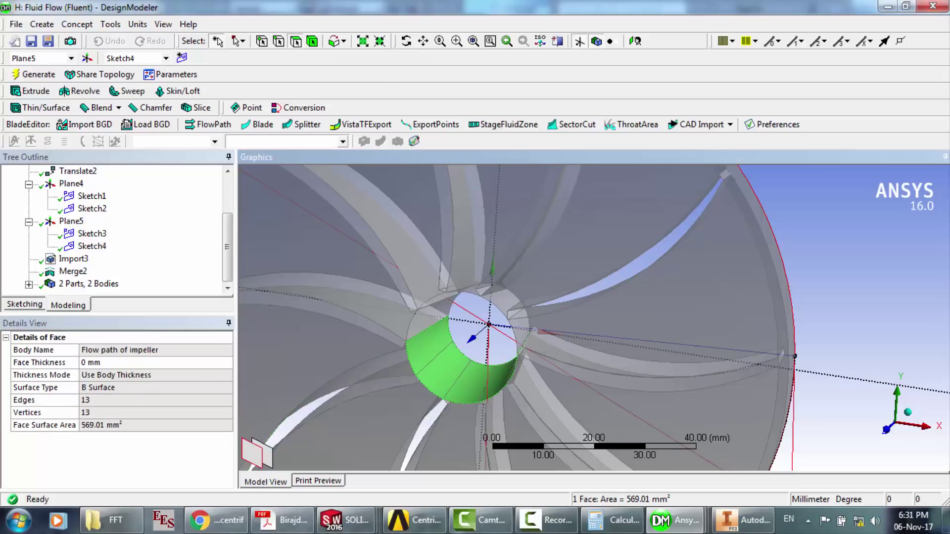
{"action": "left_click", "coordinate": [471, 339], "text": "ctrl"}
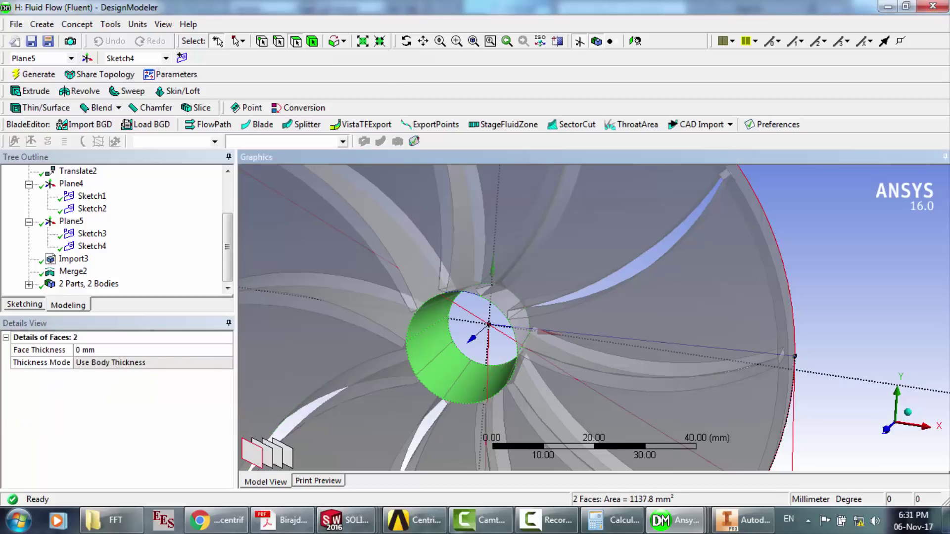
{"action": "left_click", "coordinate": [406, 41]}
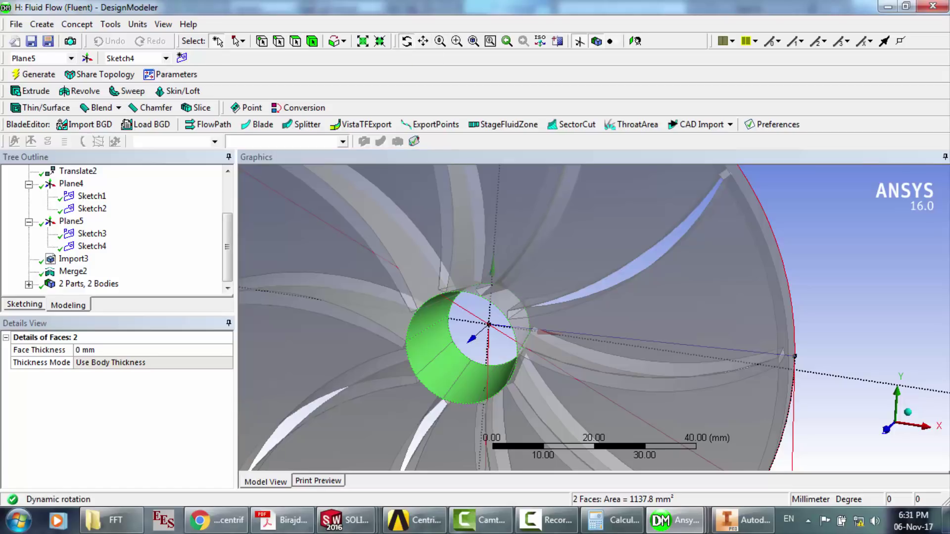
{"action": "left_click_drag", "start_coordinate": [534, 341], "coordinate": [574, 294]}
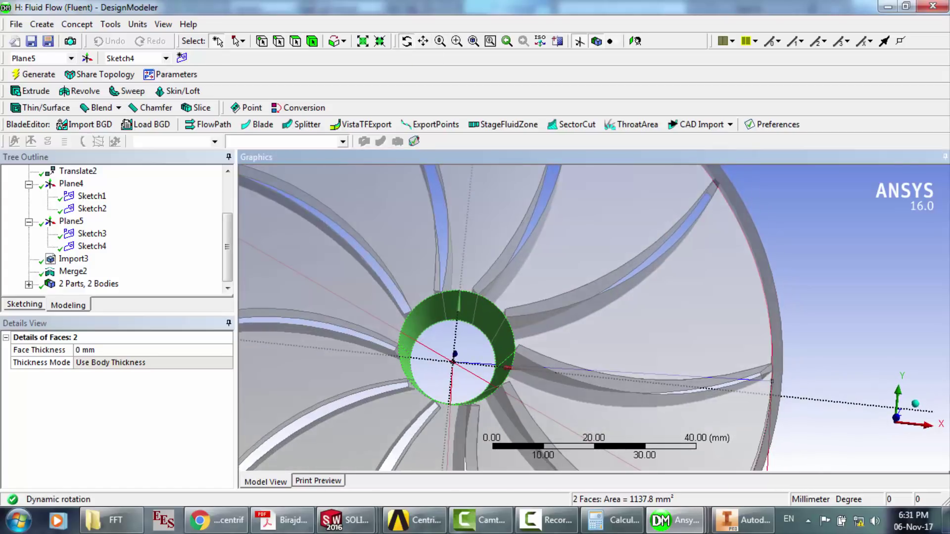
{"action": "left_click", "coordinate": [111, 24]}
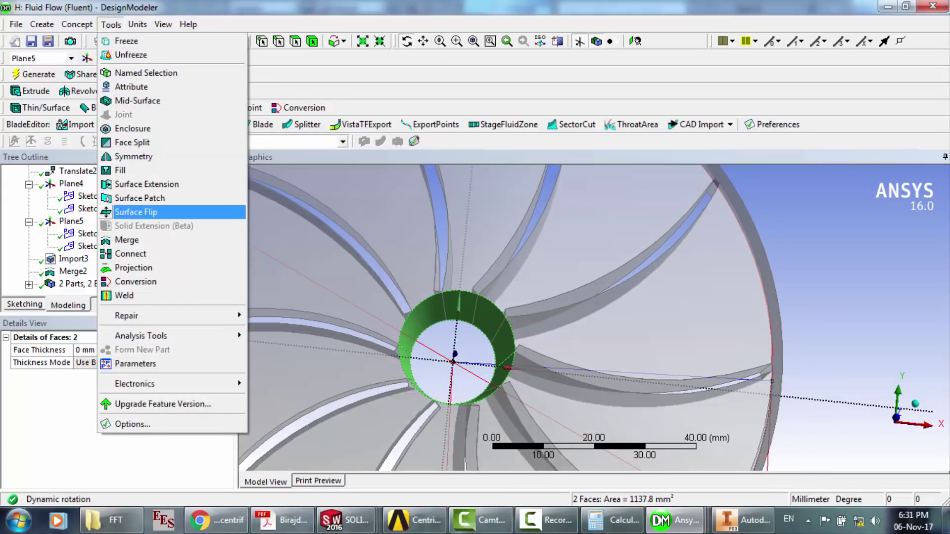
{"action": "left_click", "coordinate": [127, 240]}
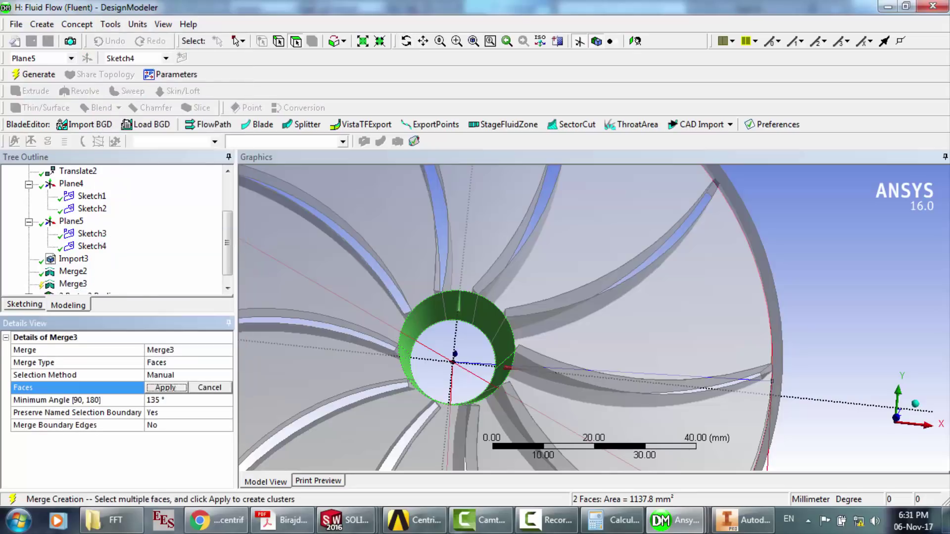
{"action": "left_click", "coordinate": [166, 387]}
{"action": "left_click", "coordinate": [35, 74]}
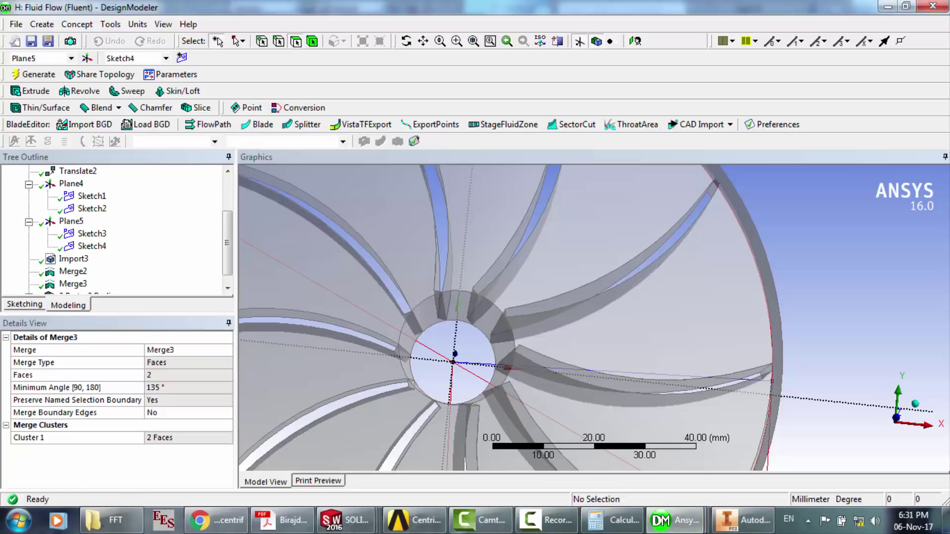
{"action": "left_click", "coordinate": [483, 312]}
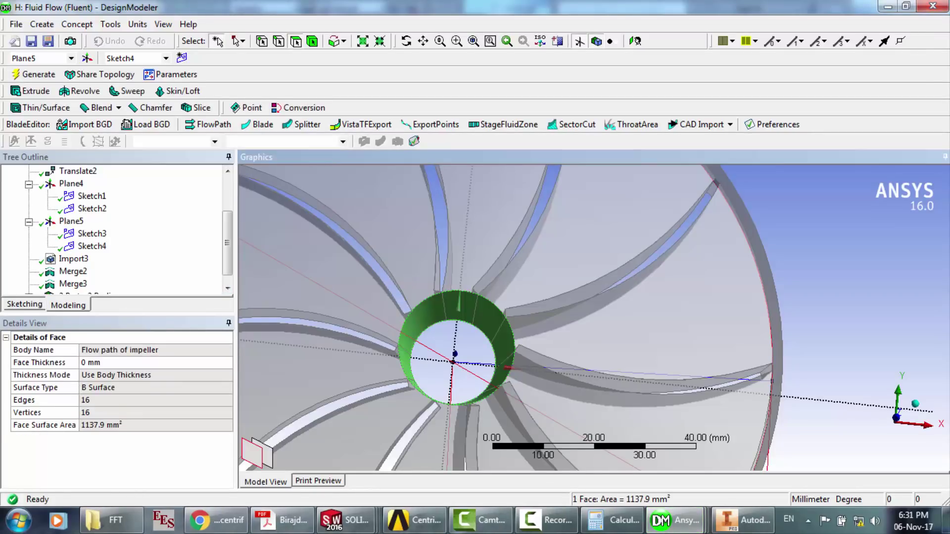
- Select all six edges forming the small circular opening of the impeller hub
{"action": "left_click", "coordinate": [406, 41]}
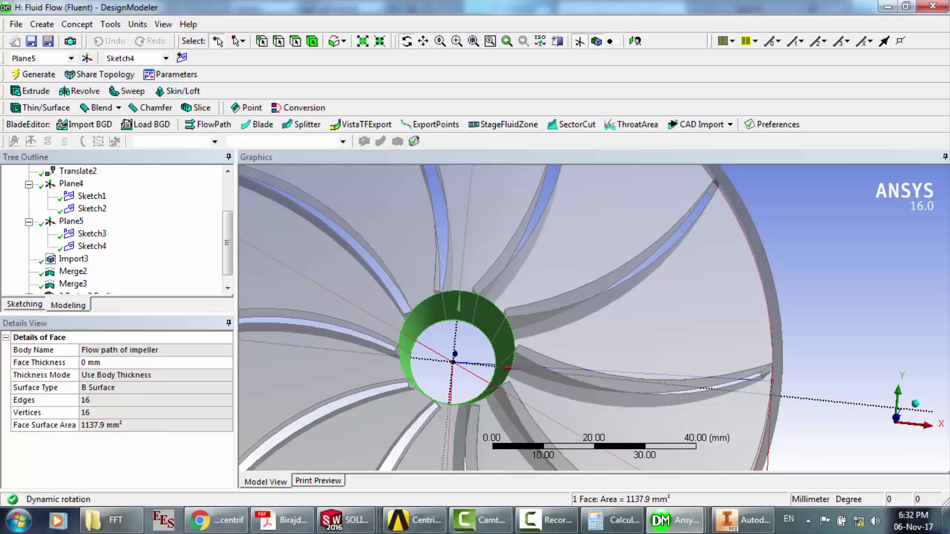
{"action": "middle_click_drag", "start_coordinate": [482, 312], "coordinate": [463, 322]}
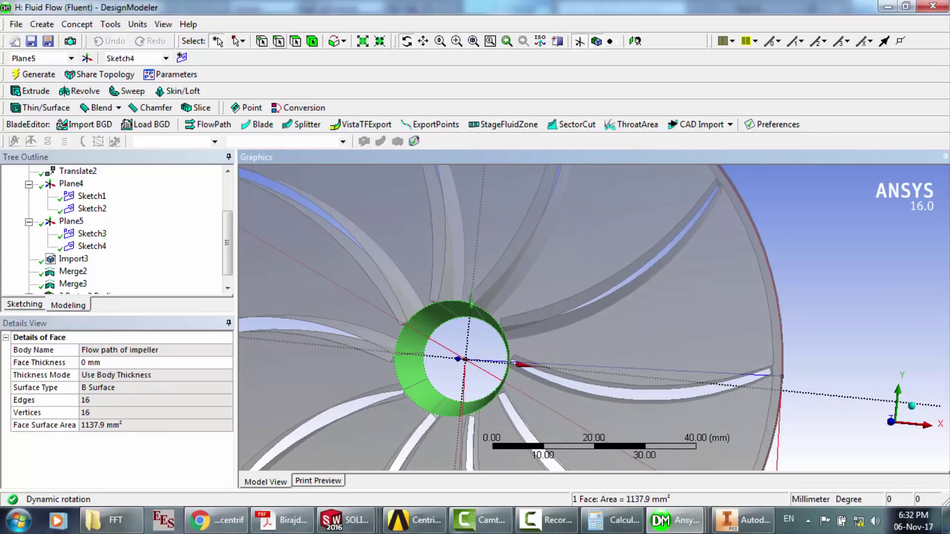
{"action": "left_click", "coordinate": [278, 41]}
{"action": "left_click", "coordinate": [428, 338]}
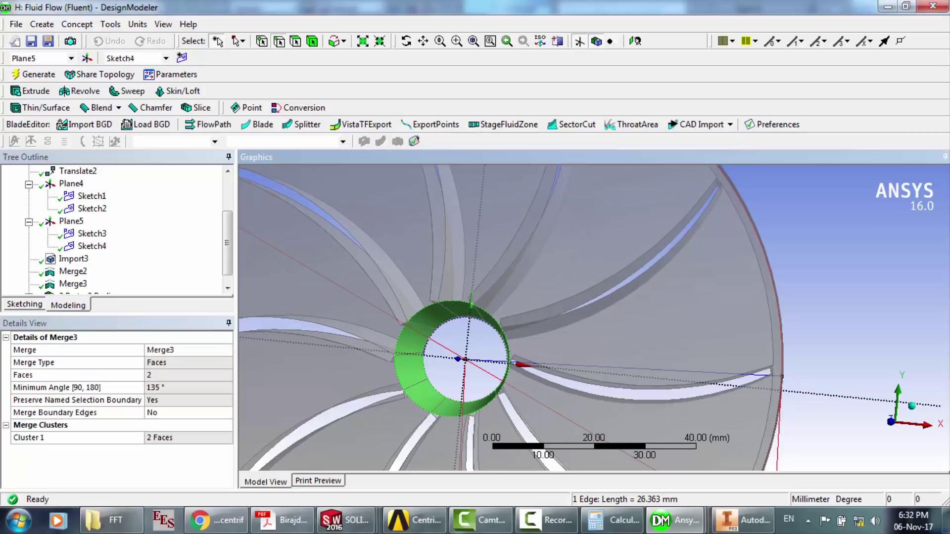
{"action": "left_click", "coordinate": [416, 384], "text": "ctrl"}
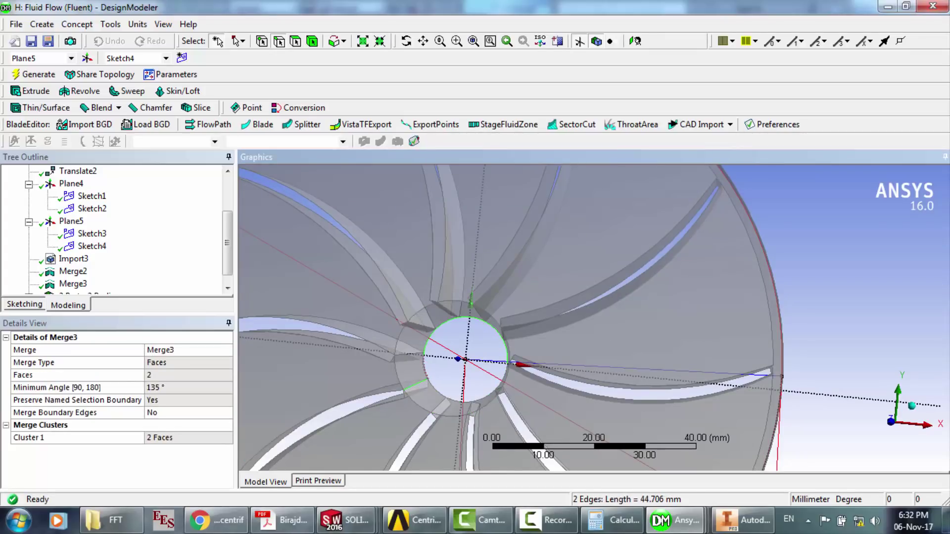
{"action": "left_click", "coordinate": [424, 368]}
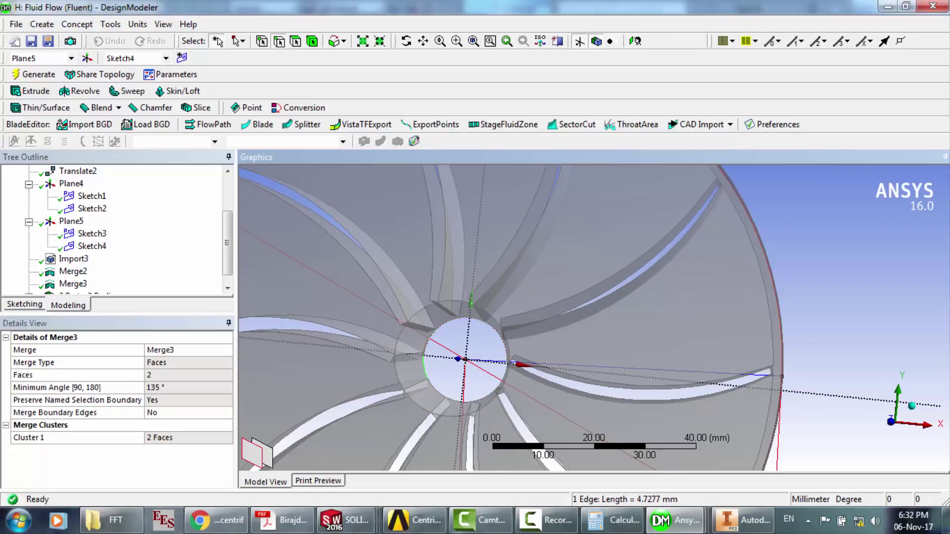
{"action": "left_click", "coordinate": [450, 398], "text": "ctrl"}
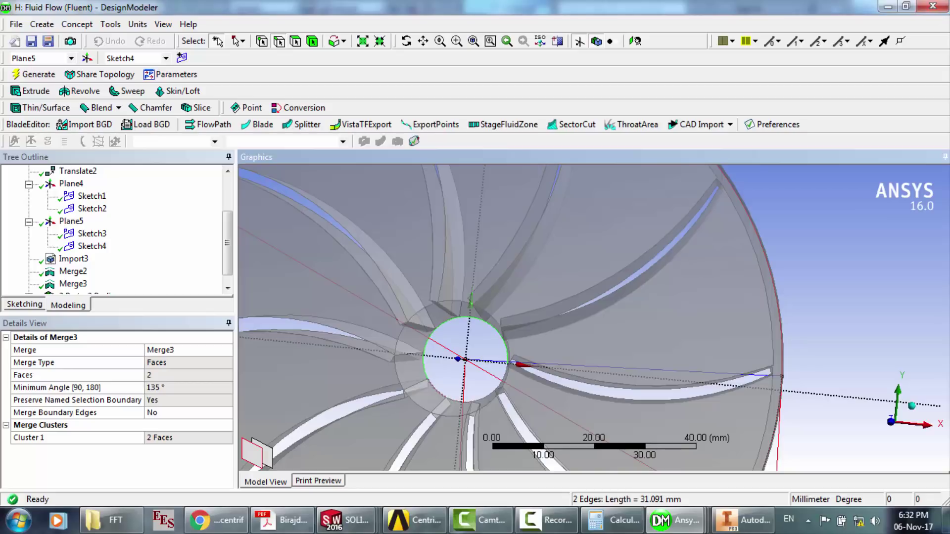
{"action": "left_click", "coordinate": [436, 391], "text": "ctrl"}
{"action": "left_click", "coordinate": [485, 397], "text": "ctrl"}
{"action": "left_click", "coordinate": [502, 380], "text": "ctrl"}
{"action": "left_click", "coordinate": [457, 42]}
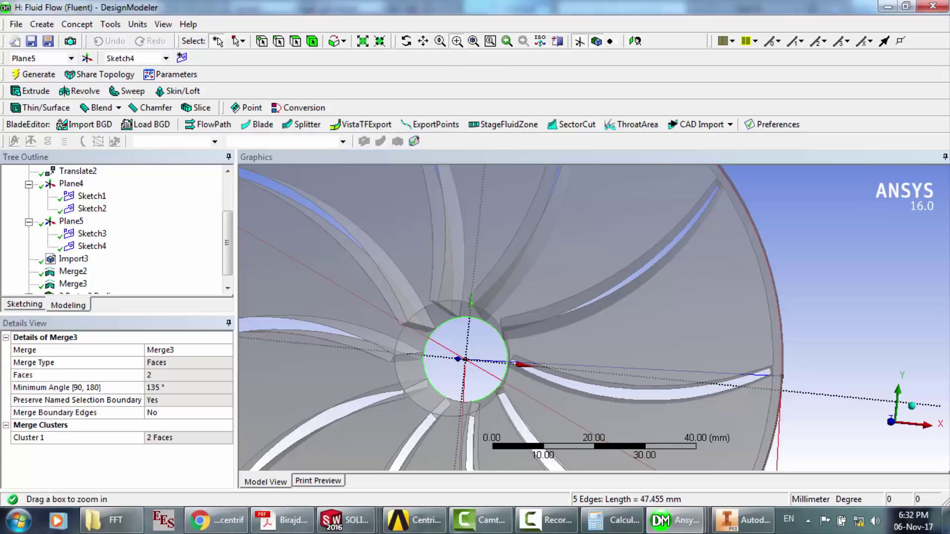
{"action": "left_click_drag", "start_coordinate": [421, 313], "coordinate": [544, 428]}
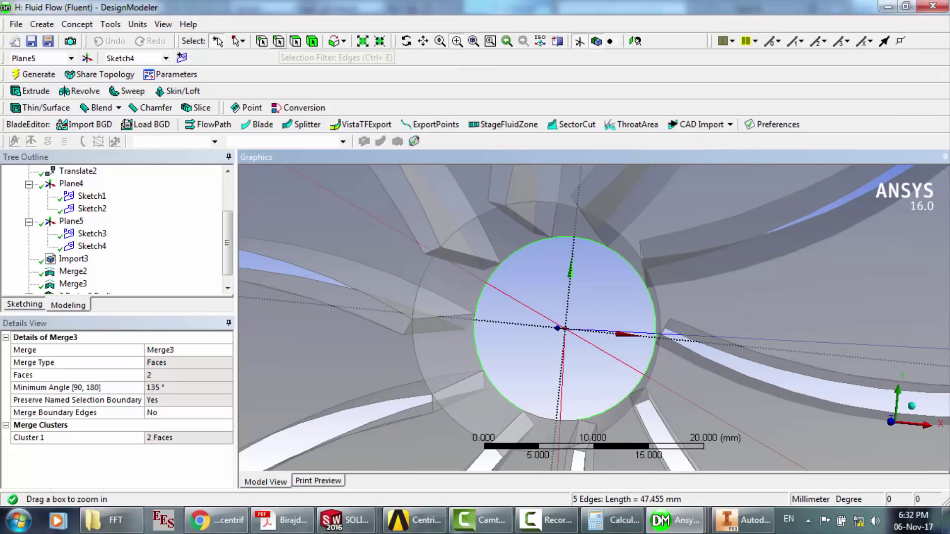
{"action": "left_click", "coordinate": [279, 42]}
{"action": "left_click", "coordinate": [554, 419], "text": "ctrl"}
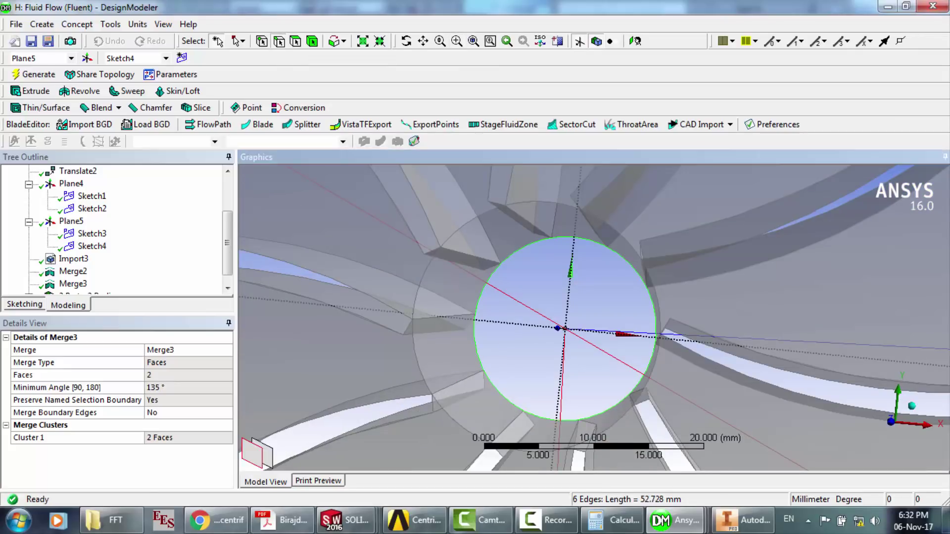
- Add the ten edges of the hub cone's larger circle to the edge selection
{"action": "left_click", "coordinate": [458, 426], "text": "ctrl"}
{"action": "left_click", "coordinate": [419, 364], "text": "ctrl"}
{"action": "left_click", "coordinate": [420, 281], "text": "ctrl"}
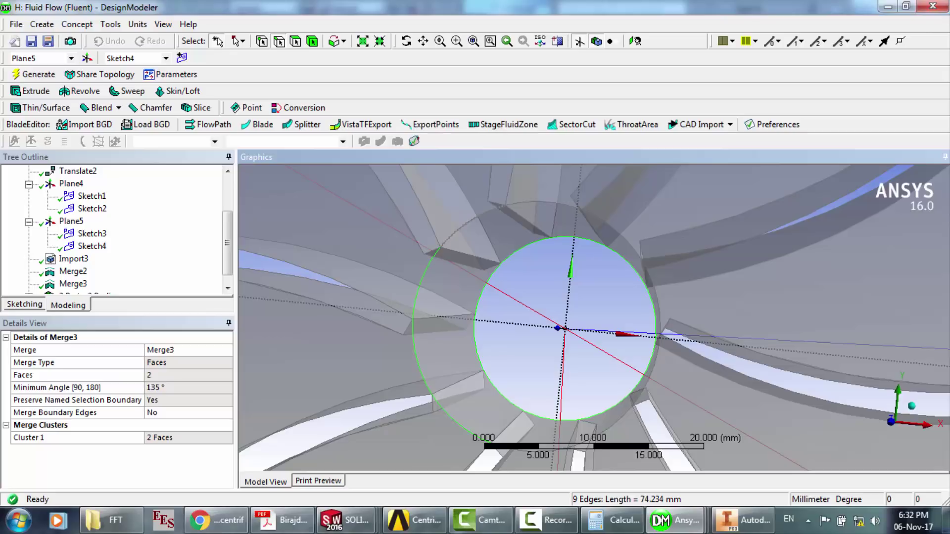
{"action": "left_click", "coordinate": [461, 225], "text": "ctrl"}
{"action": "left_click", "coordinate": [544, 202], "text": "ctrl"}
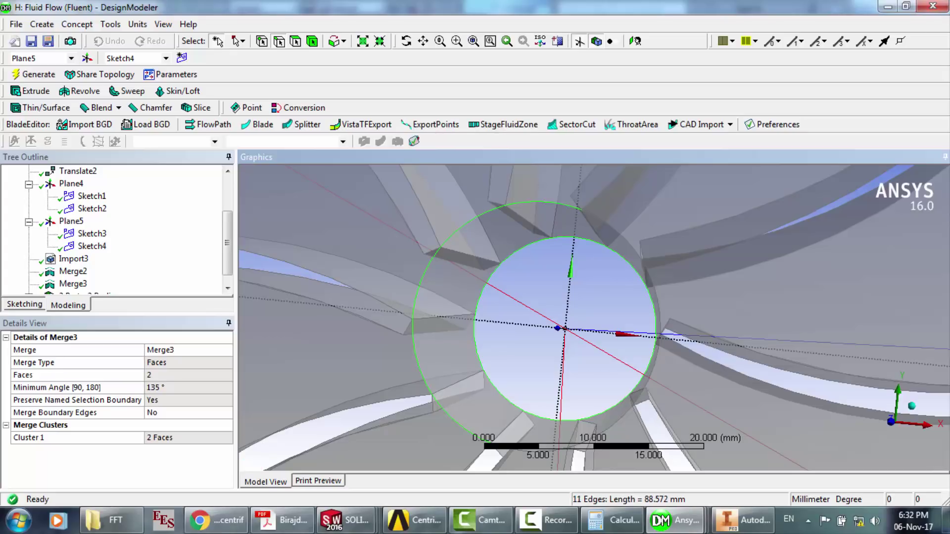
{"action": "left_click", "coordinate": [628, 245], "text": "ctrl"}
{"action": "left_click", "coordinate": [653, 291], "text": "ctrl"}
{"action": "left_click", "coordinate": [651, 371], "text": "ctrl"}
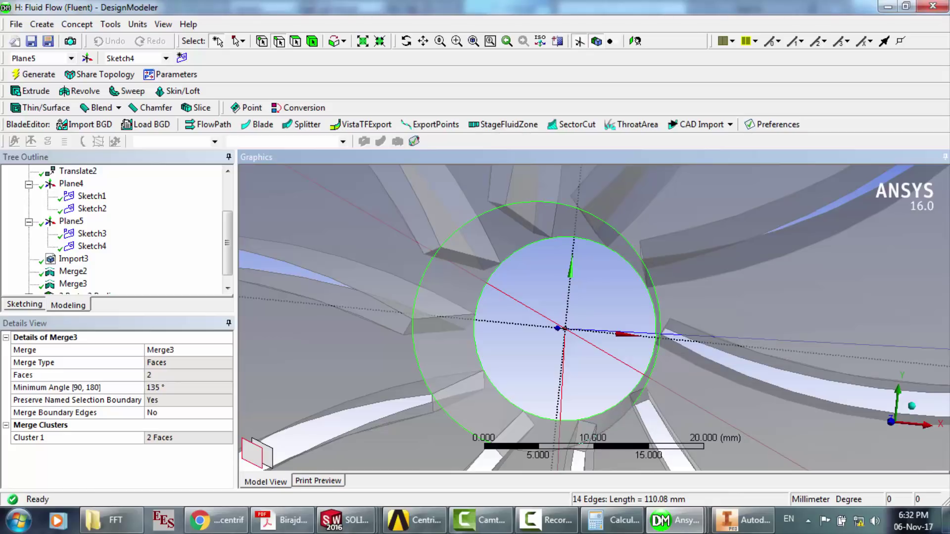
{"action": "left_click", "coordinate": [618, 415], "text": "ctrl"}
{"action": "scroll", "coordinate": [596, 319], "scroll_direction": "down", "scroll_amount": 2}
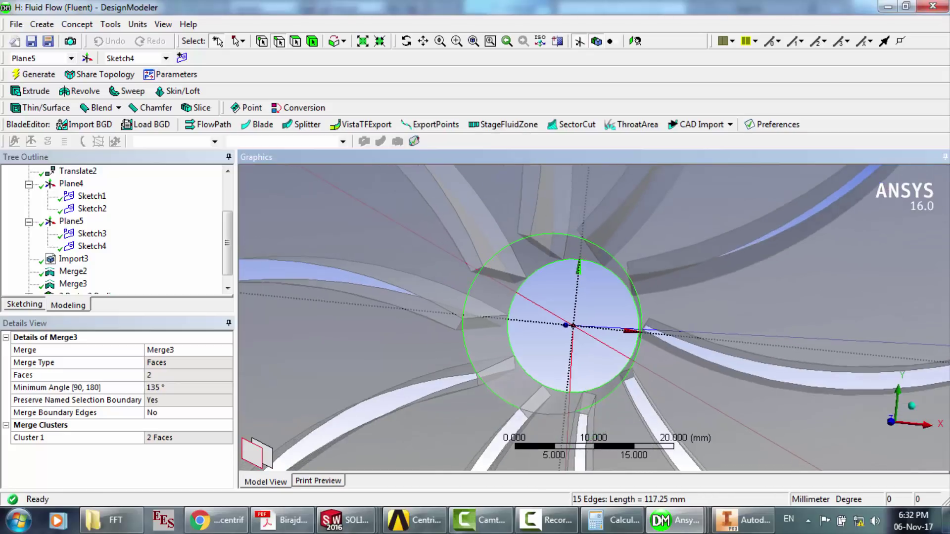
{"action": "left_click", "coordinate": [545, 414], "text": "ctrl"}
- Try to skin between the hub's 6-edge and 10-edge circular profiles with Add Frozen, and delete that skin feature
{"action": "left_click", "coordinate": [178, 91]}
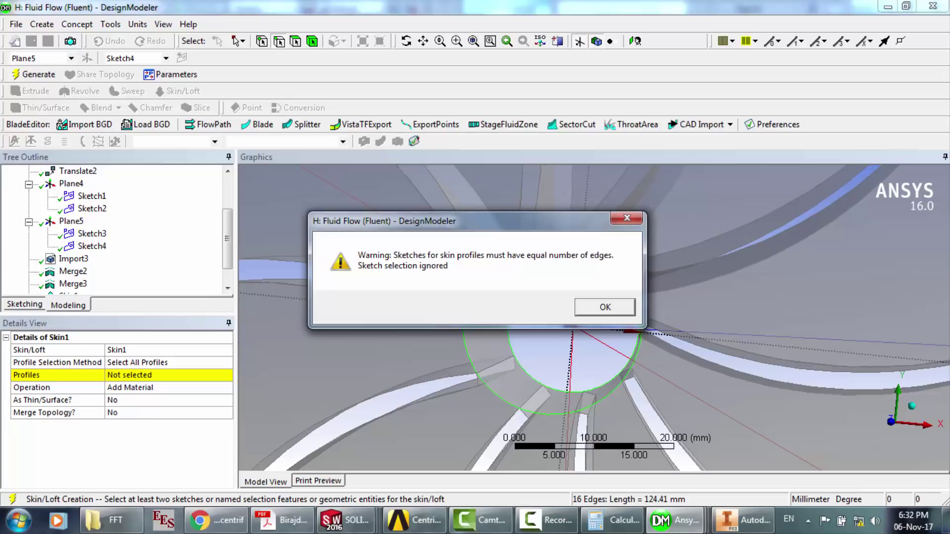
{"action": "key", "text": "Return"}
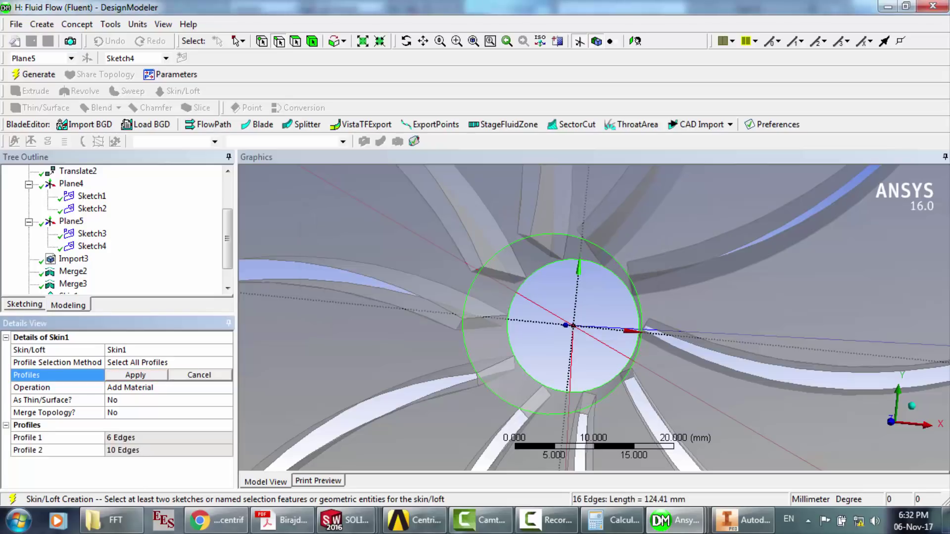
{"action": "left_click", "coordinate": [135, 375]}
{"action": "left_click", "coordinate": [604, 307]}
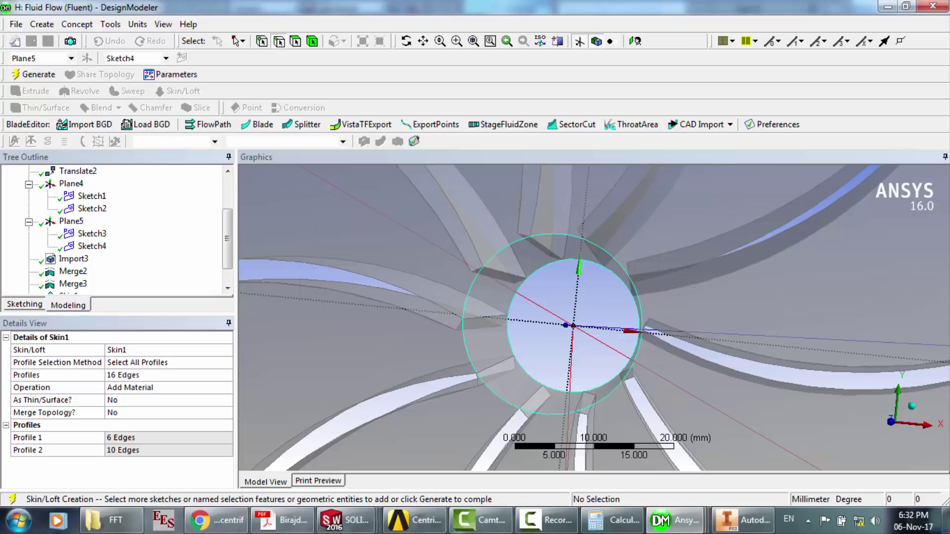
{"action": "double_click", "coordinate": [130, 388]}
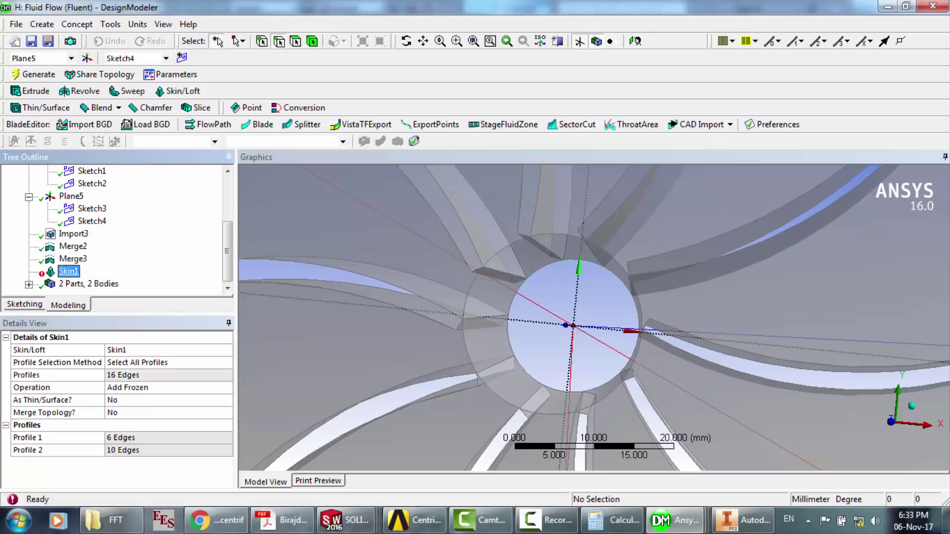
{"action": "key", "text": "Delete"}
{"action": "key", "text": "Return"}
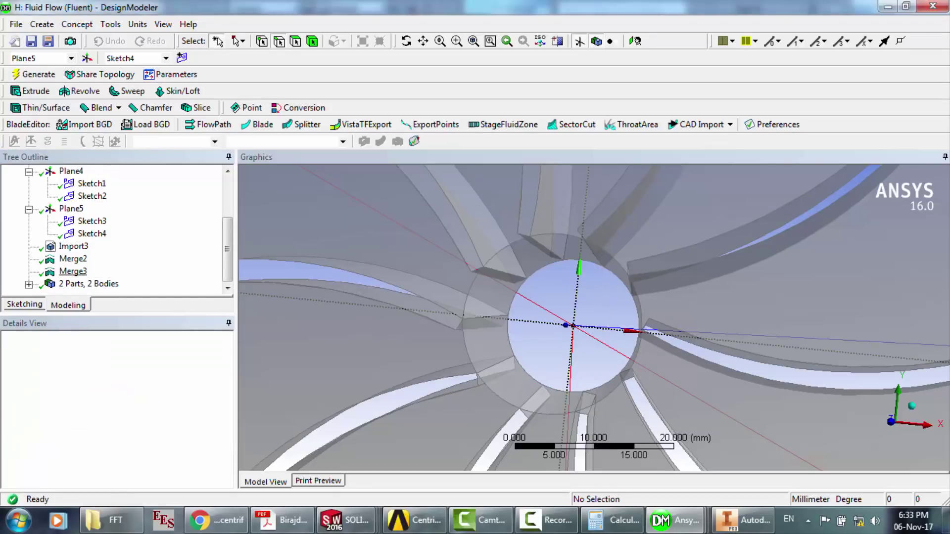
- Merge the six edges forming the small circular opening of the impeller hub, using the manual edge Merge at a 135° minimum angle
{"action": "left_click", "coordinate": [509, 335]}
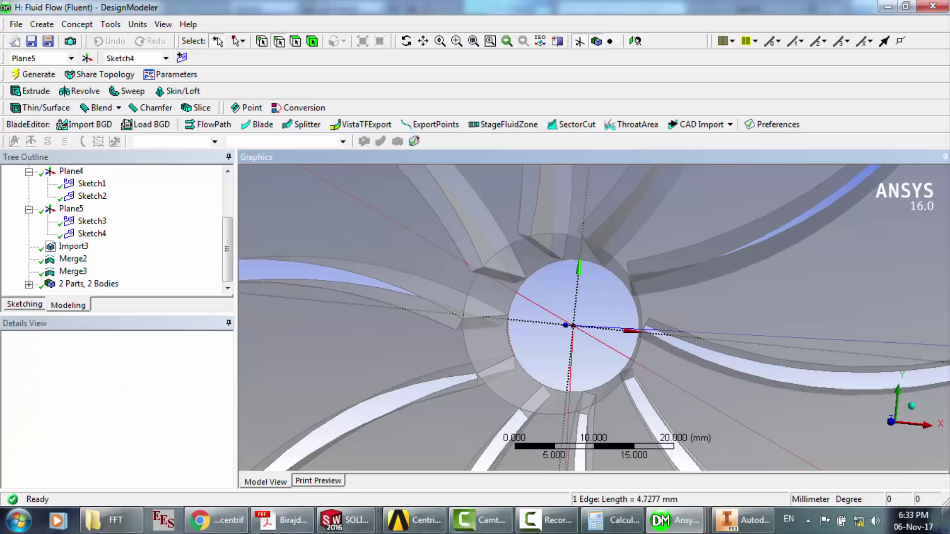
{"action": "left_click", "coordinate": [539, 269], "text": "ctrl"}
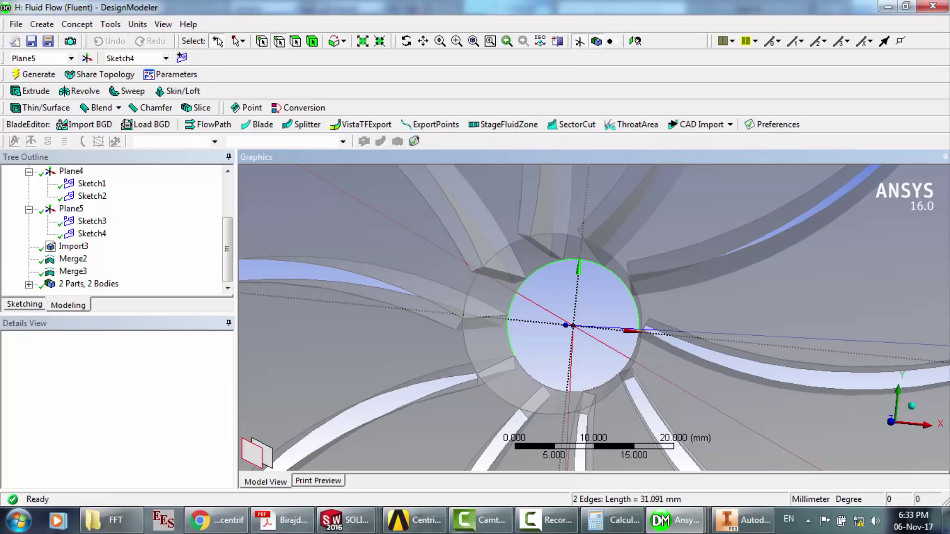
{"action": "left_click", "coordinate": [610, 379], "text": "ctrl"}
{"action": "left_click", "coordinate": [633, 353], "text": "ctrl"}
{"action": "left_click", "coordinate": [549, 388], "text": "ctrl"}
{"action": "left_click", "coordinate": [527, 372], "text": "ctrl"}
{"action": "left_click", "coordinate": [111, 24]}
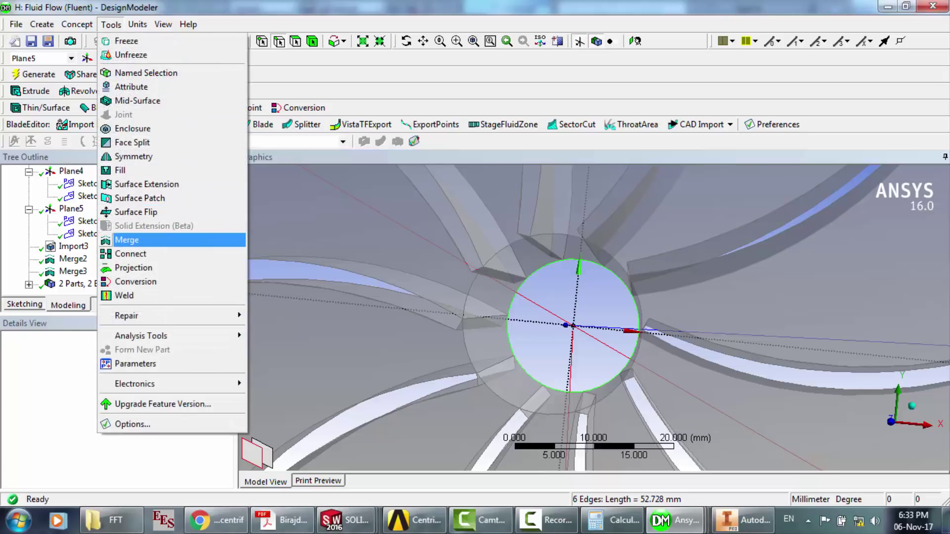
{"action": "left_click", "coordinate": [127, 240]}
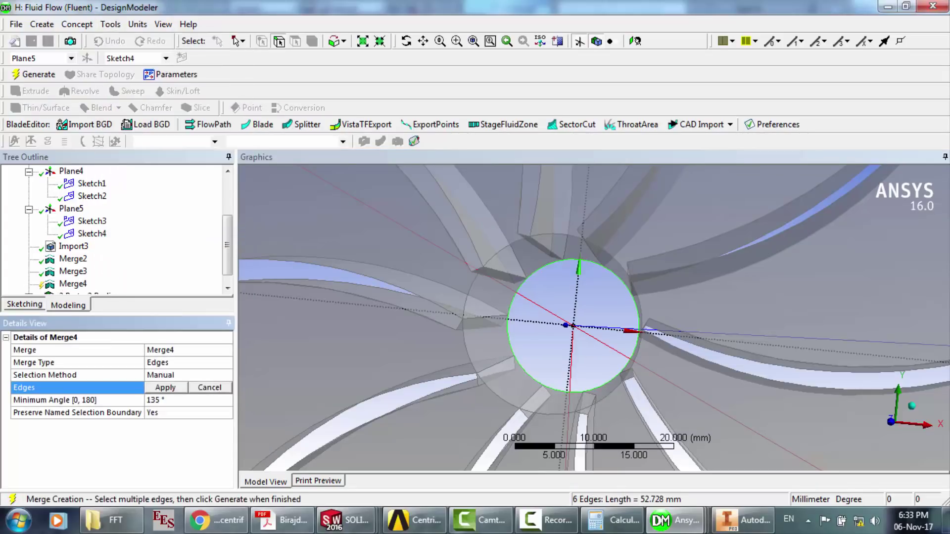
{"action": "left_click", "coordinate": [167, 388]}
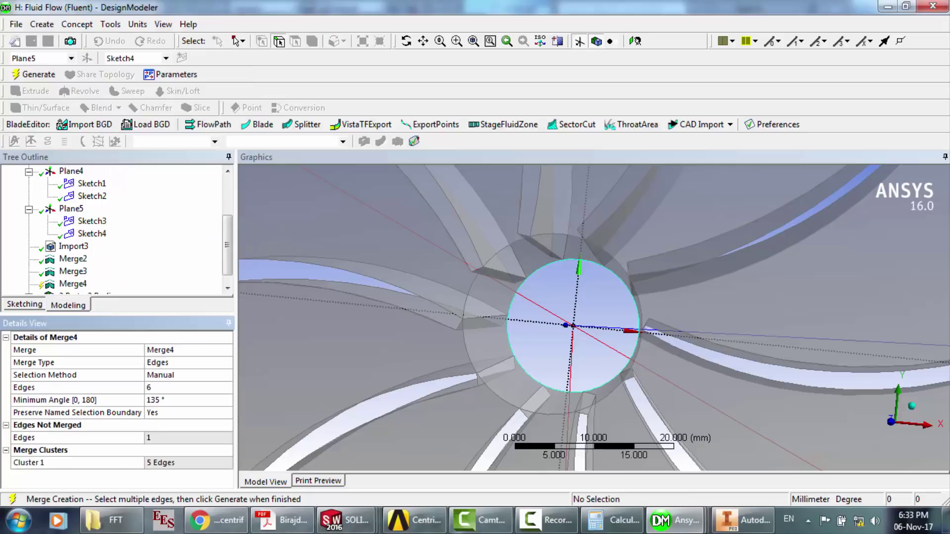
{"action": "left_click", "coordinate": [34, 74]}
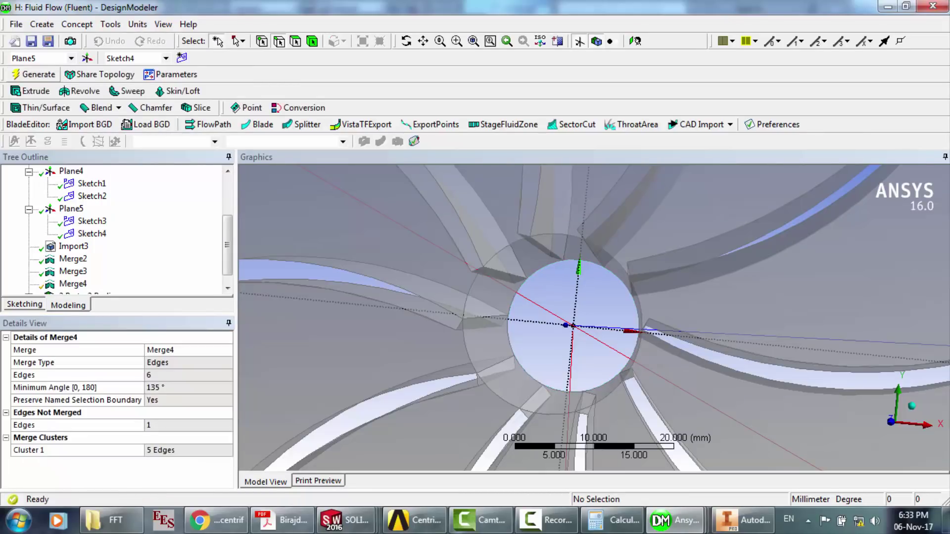
- Try to merge the two remaining semicircular edges of the small hub opening into one edge
{"action": "left_click", "coordinate": [512, 303]}
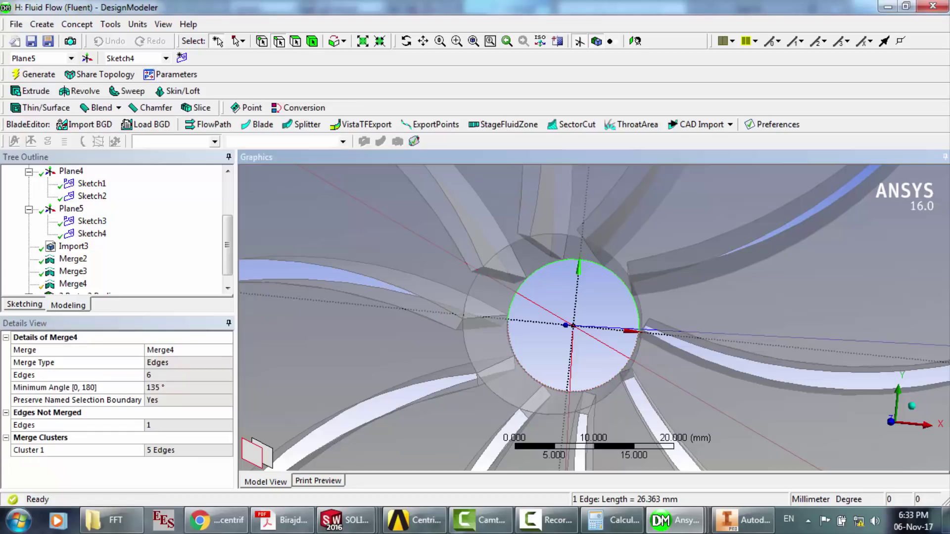
{"action": "left_click", "coordinate": [510, 337], "text": "ctrl"}
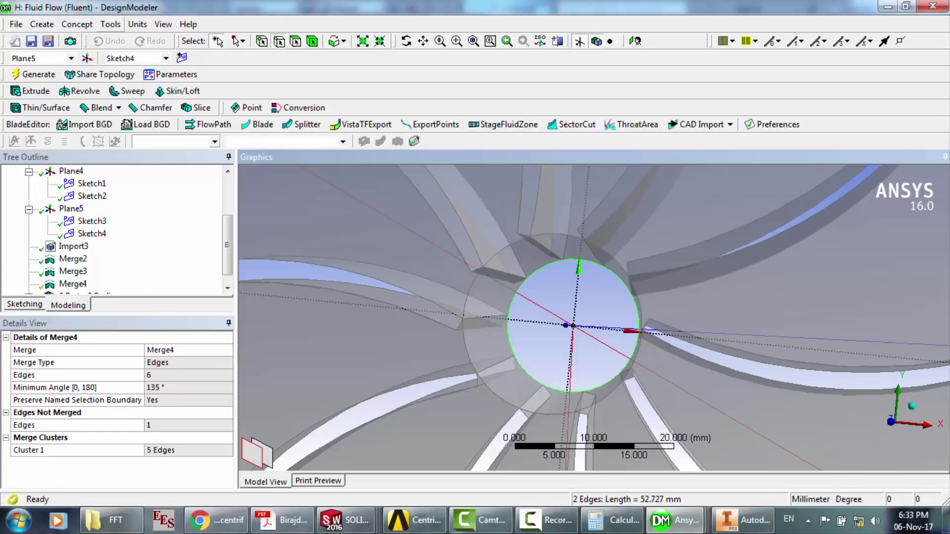
{"action": "left_click", "coordinate": [111, 25]}
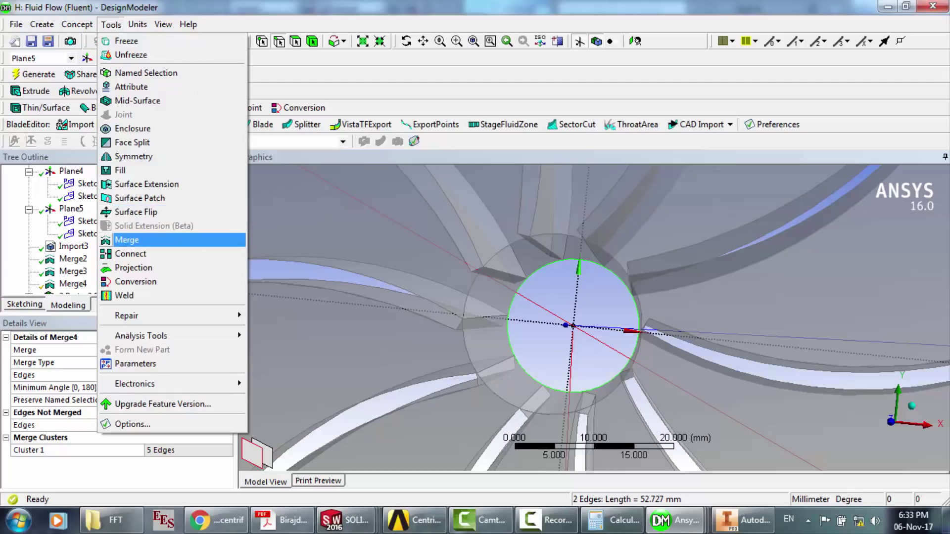
{"action": "left_click", "coordinate": [127, 240]}
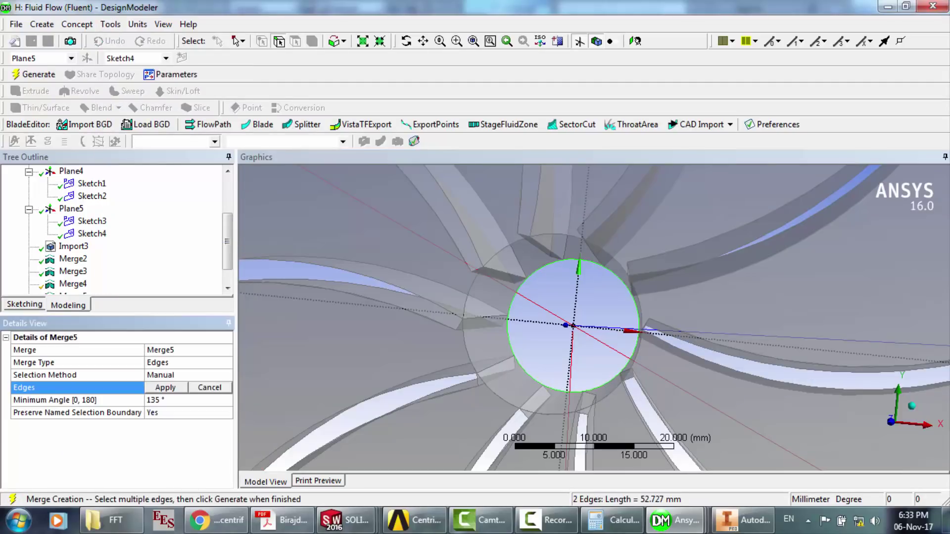
{"action": "left_click", "coordinate": [165, 387]}
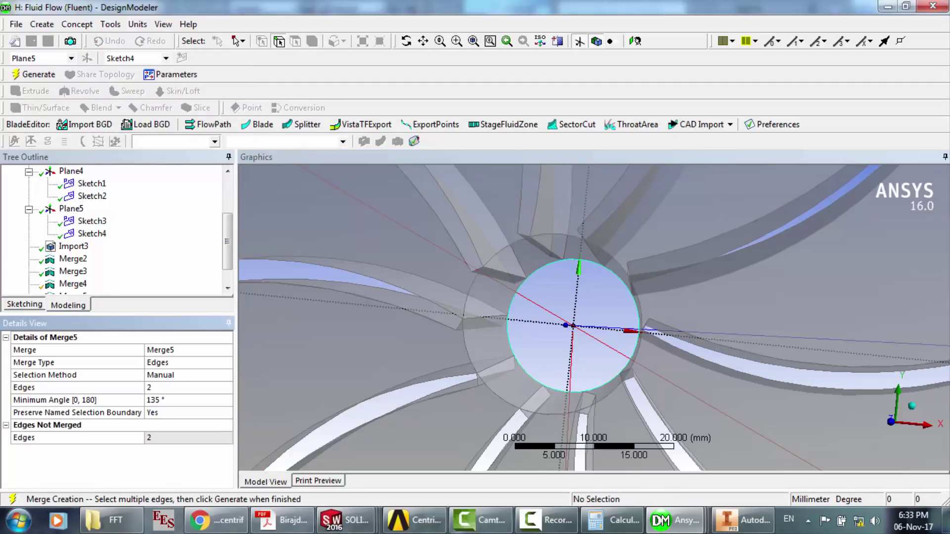
{"action": "left_click", "coordinate": [34, 74]}
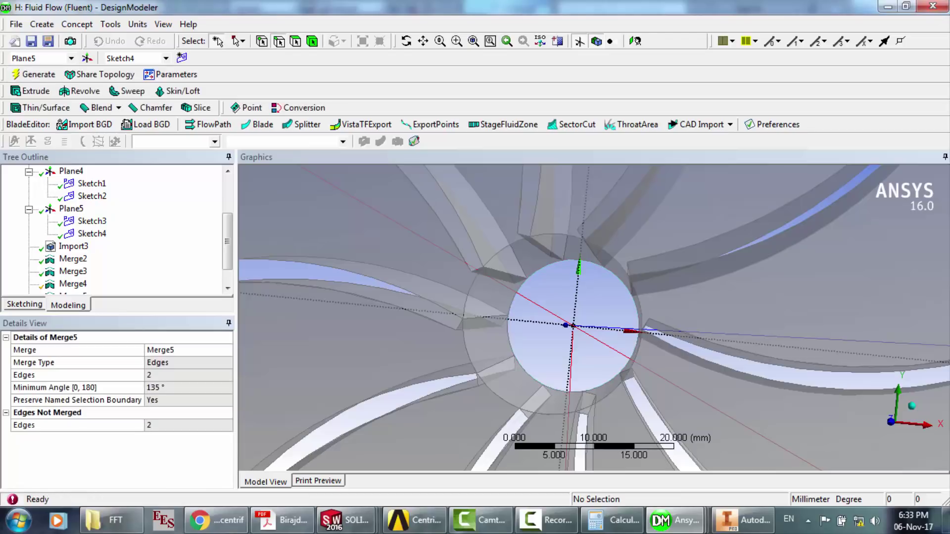
{"action": "left_click", "coordinate": [509, 312]}
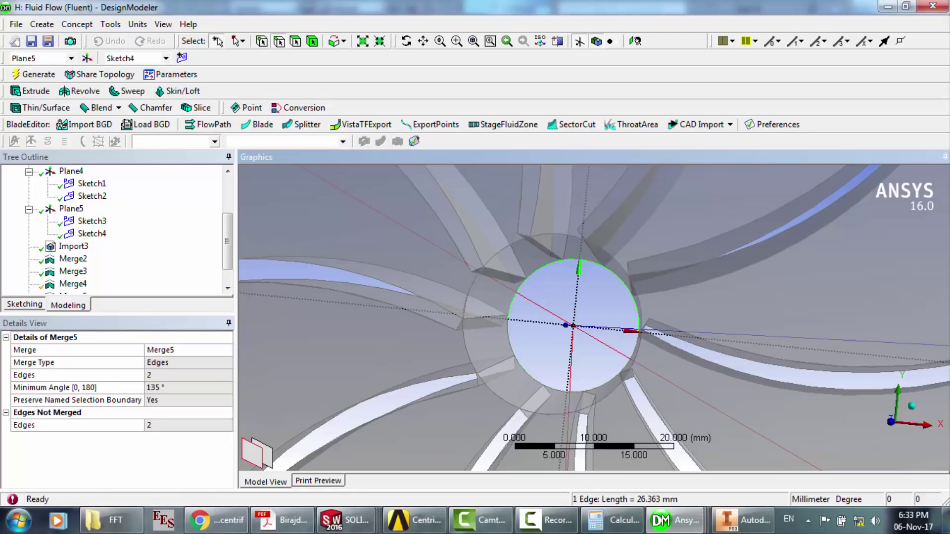
{"action": "key", "text": "Escape"}
- Select six consecutive edges along the hub cone's larger circle
{"action": "left_click", "coordinate": [469, 294]}
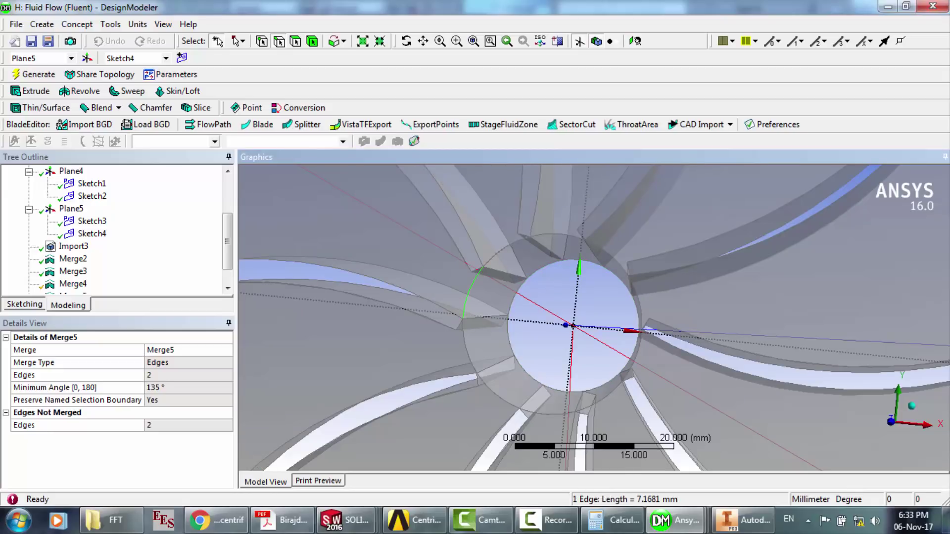
{"action": "left_click", "coordinate": [502, 250], "text": "ctrl"}
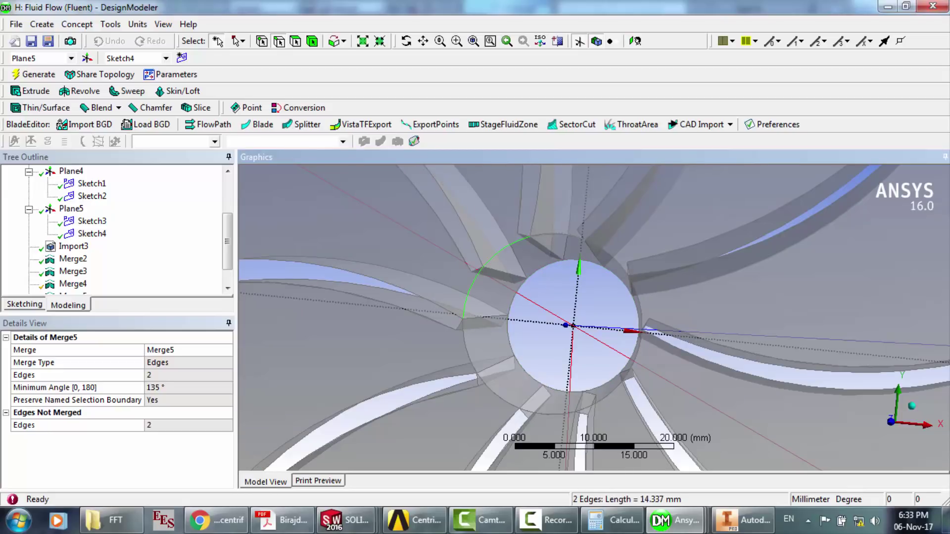
{"action": "left_click", "coordinate": [553, 234], "text": "ctrl"}
{"action": "left_click", "coordinate": [609, 255], "text": "ctrl"}
{"action": "left_click", "coordinate": [639, 301], "text": "ctrl"}
{"action": "left_click", "coordinate": [635, 357], "text": "ctrl"}
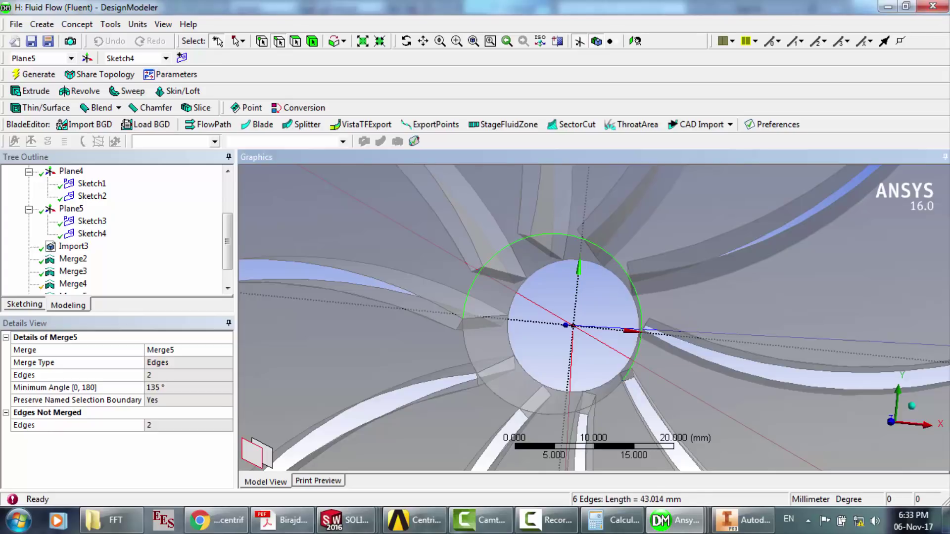
- Try to merge the ten edges of the outer circle around the hub
{"action": "left_click", "coordinate": [601, 401], "text": "ctrl"}
{"action": "left_click", "coordinate": [547, 412], "text": "ctrl"}
{"action": "left_click", "coordinate": [497, 394], "text": "ctrl"}
{"action": "left_click", "coordinate": [465, 347], "text": "ctrl"}
{"action": "left_click", "coordinate": [111, 24]}
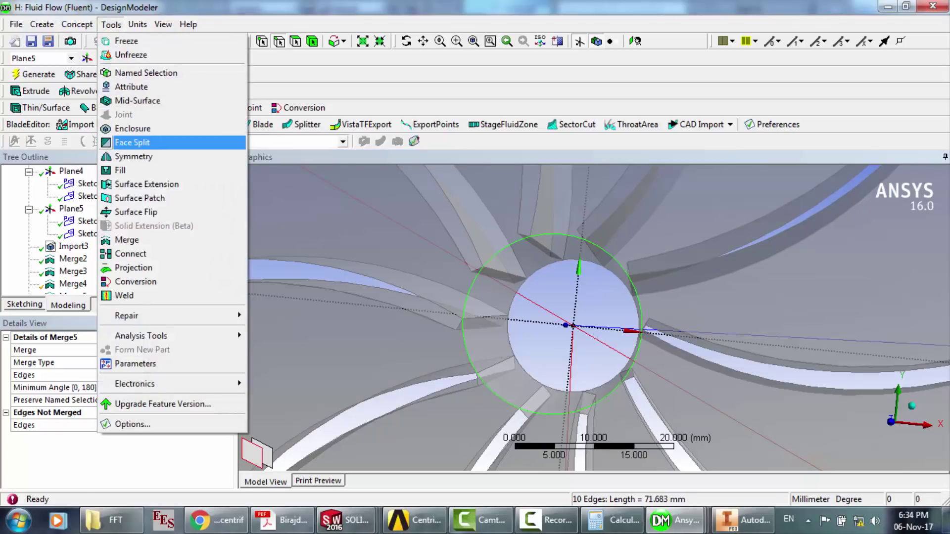
{"action": "left_click", "coordinate": [127, 239]}
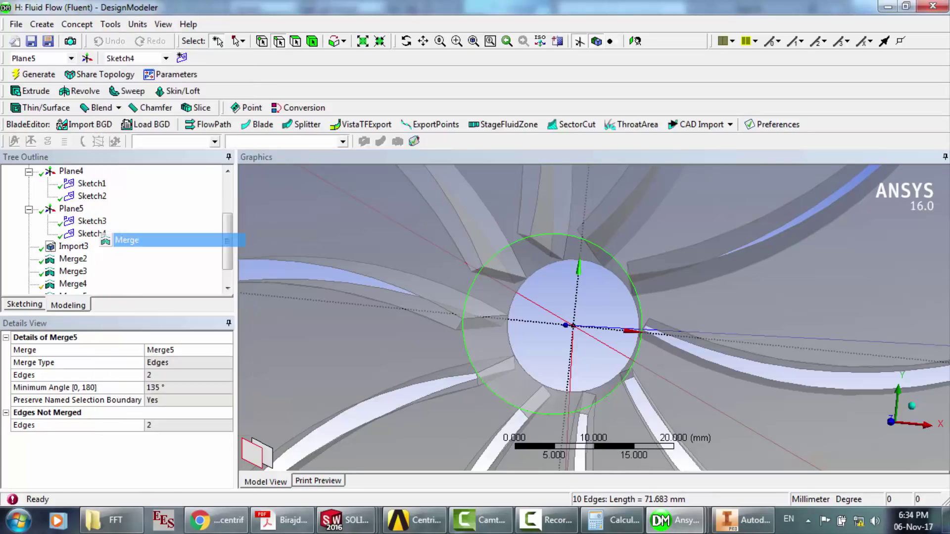
{"action": "left_click", "coordinate": [157, 388]}
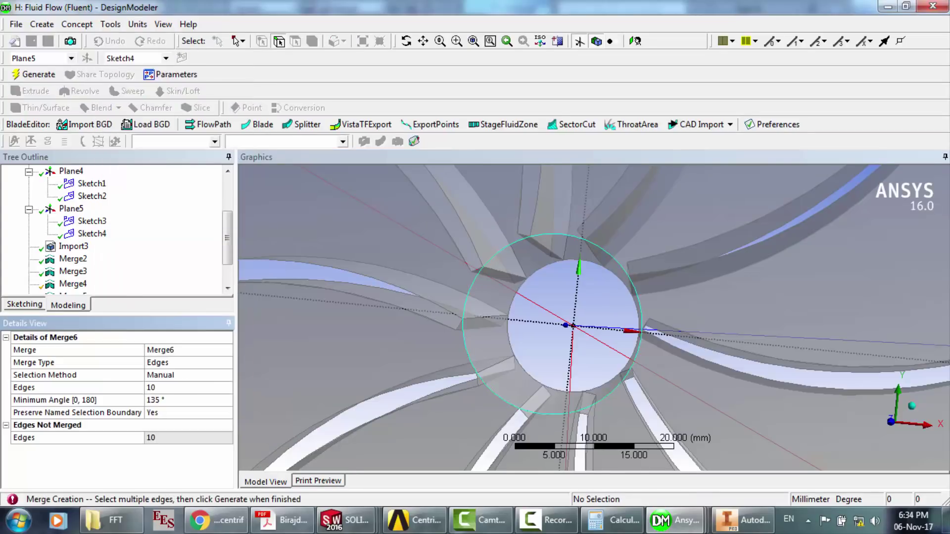
{"action": "scroll", "coordinate": [114, 230], "scroll_direction": "down", "scroll_amount": 1}
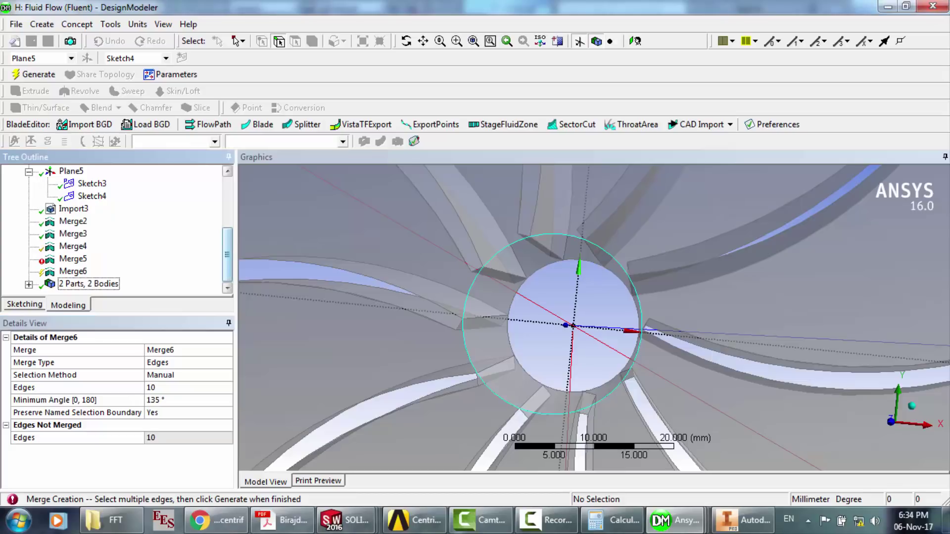
{"action": "left_click", "coordinate": [34, 75]}
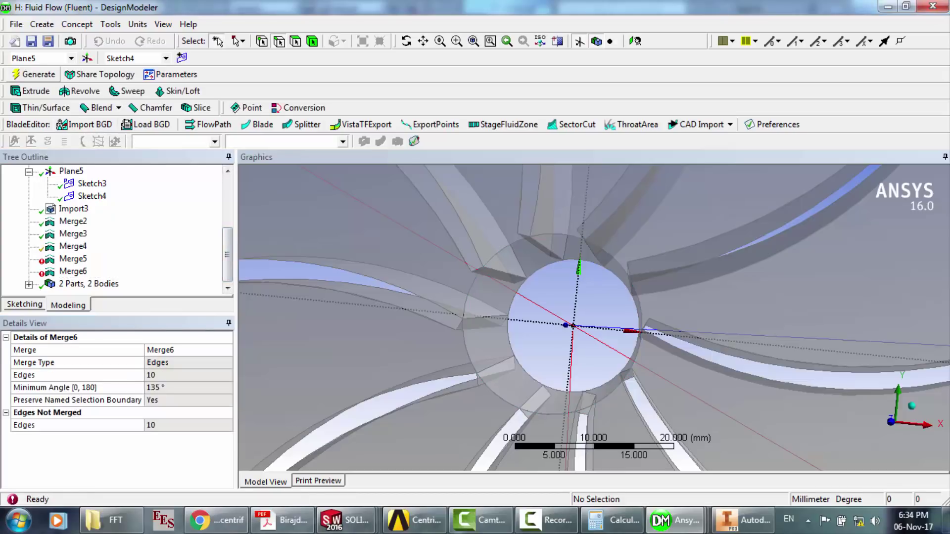
- Delete the two failed edge merges, Merge5 and Merge6, from the model
{"action": "left_click", "coordinate": [73, 271]}
{"action": "left_click", "coordinate": [73, 259], "text": "ctrl"}
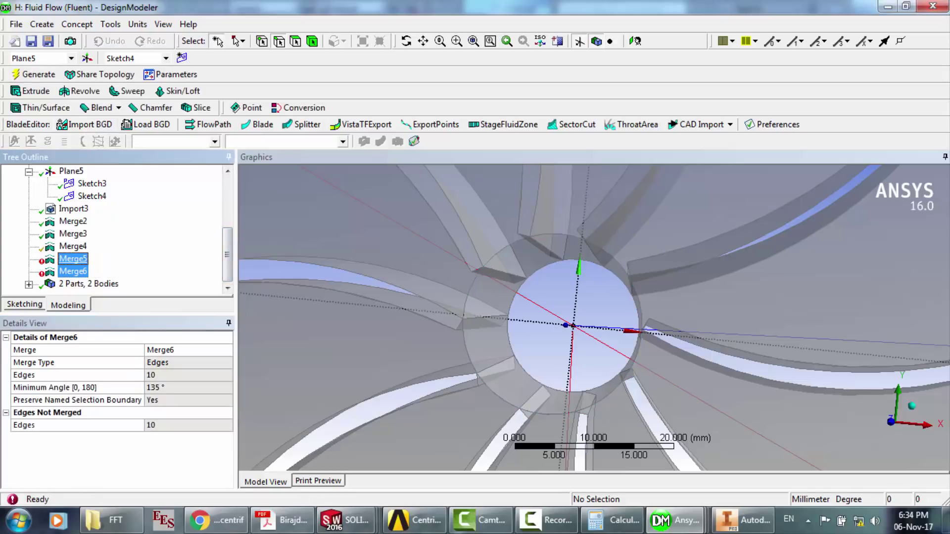
{"action": "key", "text": "Delete"}
{"action": "key", "text": "Return"}
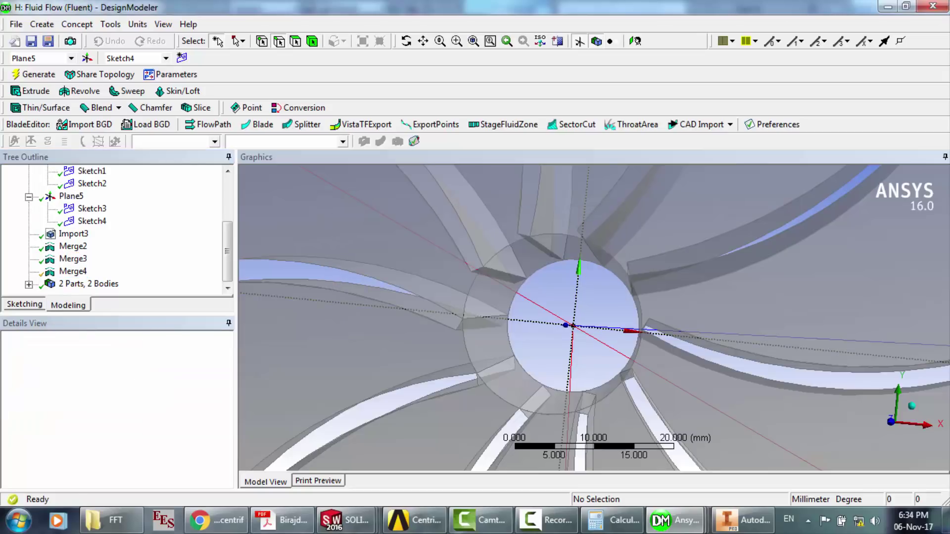
{"action": "left_click", "coordinate": [73, 271]}
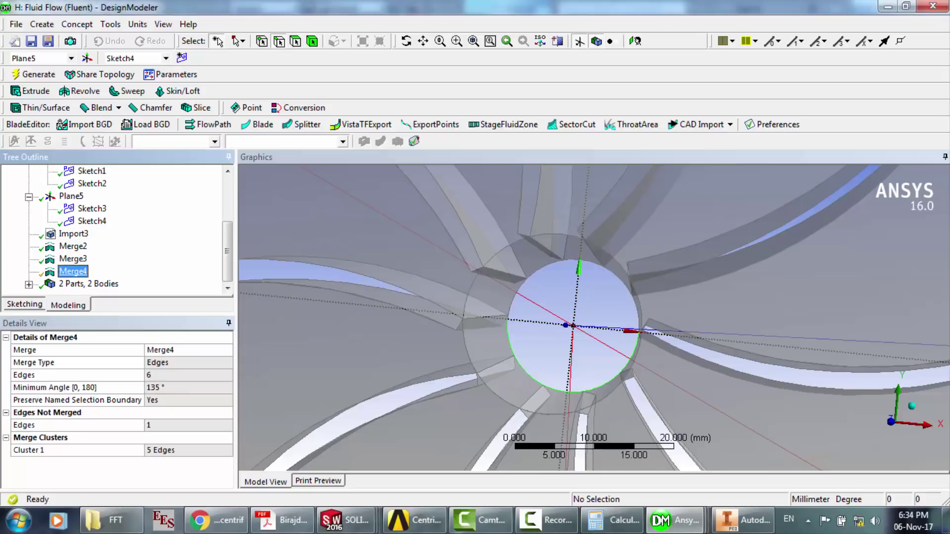
{"action": "left_click", "coordinate": [547, 520]}
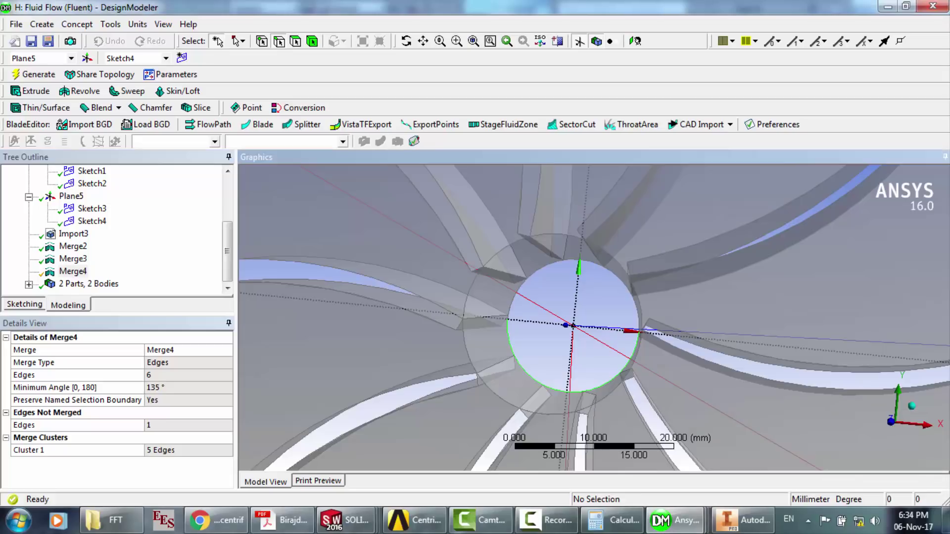
{"action": "left_click", "coordinate": [100, 74]}
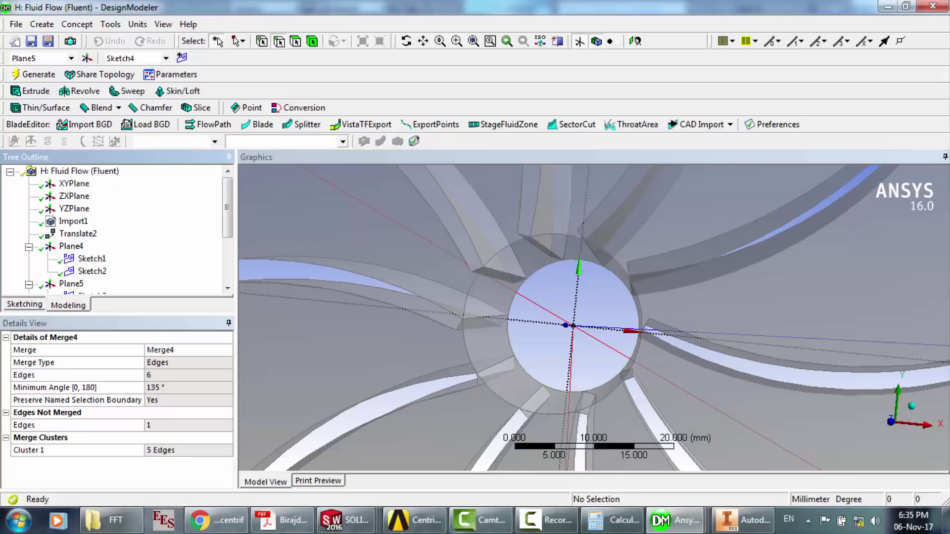
- Create and generate a new plane based on the XY plane with no transform
{"action": "left_click", "coordinate": [75, 184]}
{"action": "left_click", "coordinate": [87, 58]}
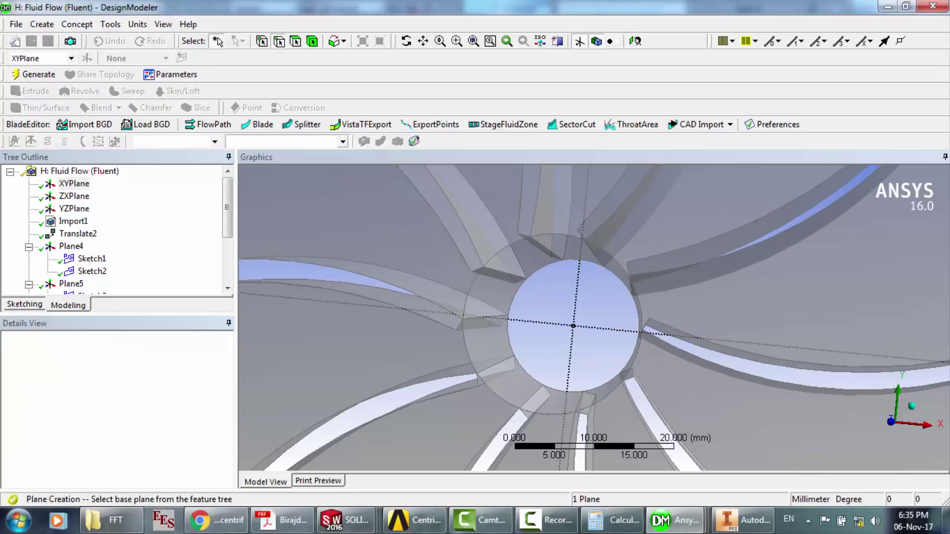
{"action": "key", "text": "F5"}
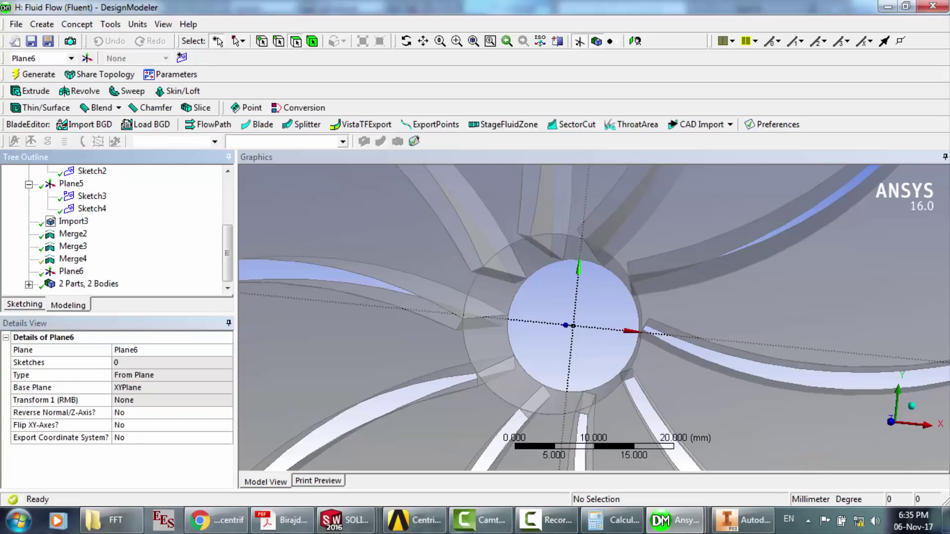
- Generate a sketch projection on the new XY-based plane from the two edges of the hub's inner circle
{"action": "left_click", "coordinate": [71, 271]}
{"action": "right_click", "coordinate": [71, 272]}
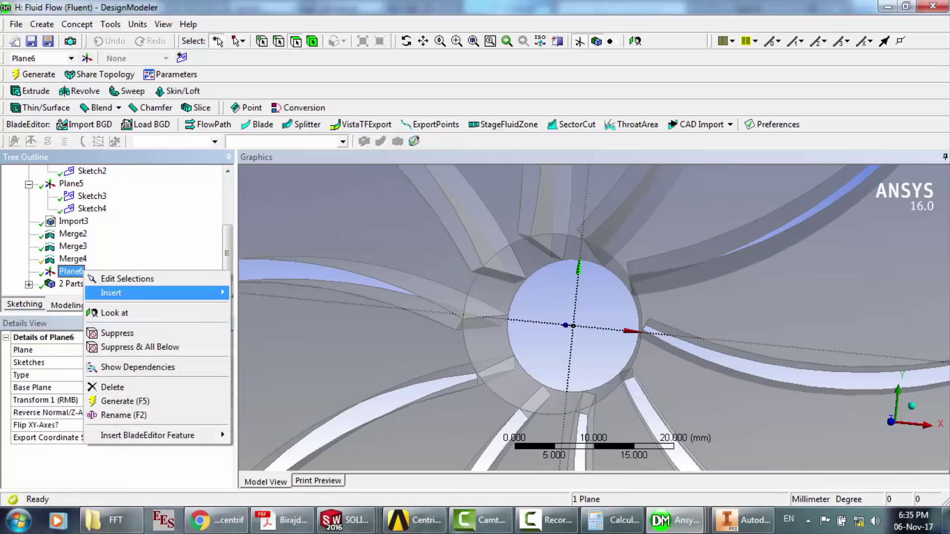
{"action": "mouse_move", "coordinate": [124, 292]}
{"action": "left_click", "coordinate": [277, 21]}
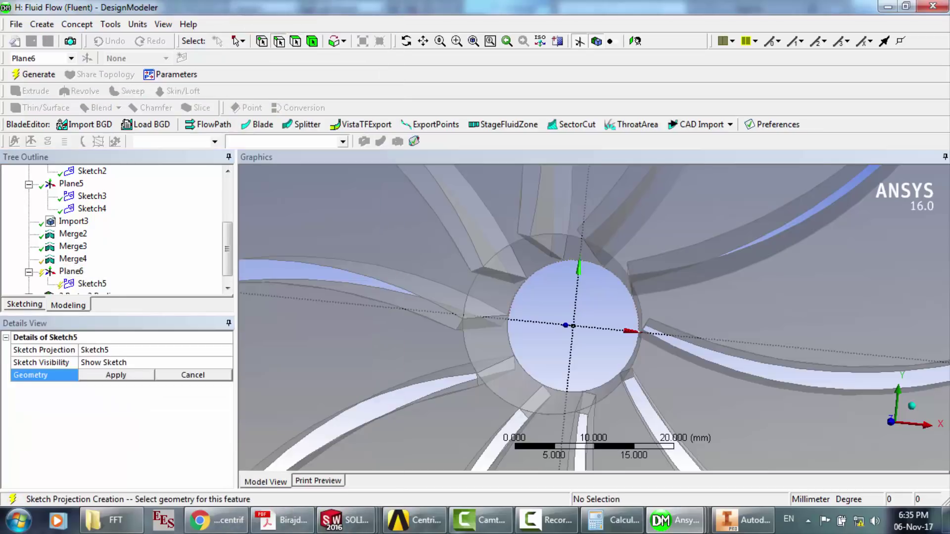
{"action": "left_click", "coordinate": [635, 302]}
{"action": "left_click", "coordinate": [615, 376], "text": "ctrl"}
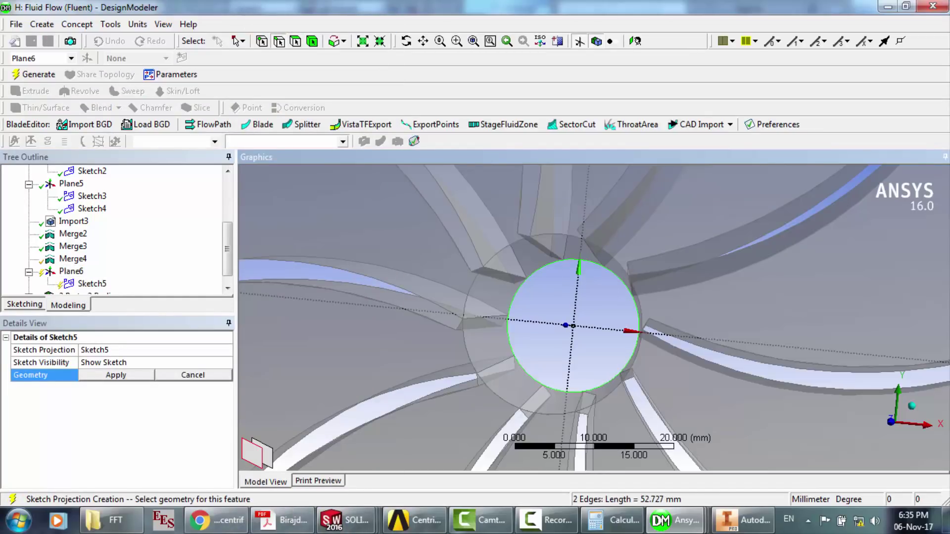
{"action": "left_click", "coordinate": [116, 375]}
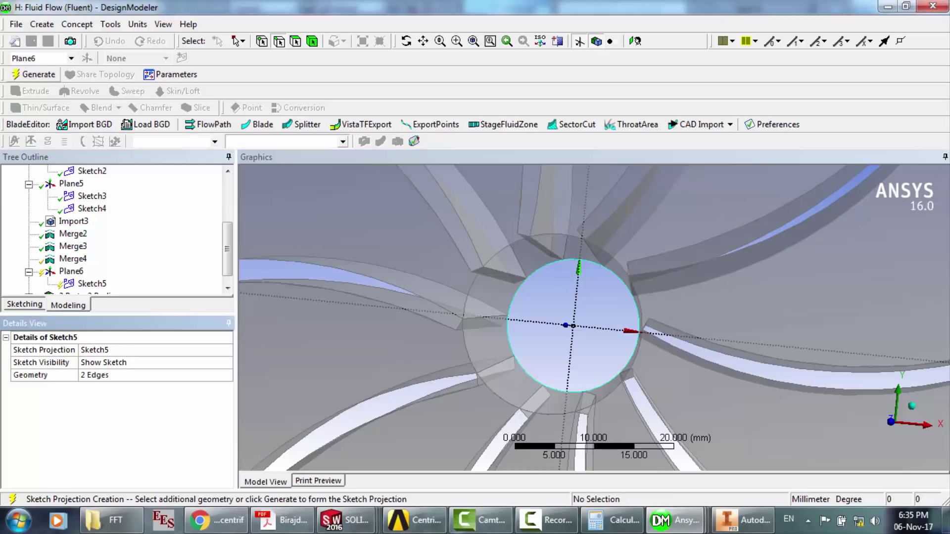
{"action": "left_click", "coordinate": [33, 75]}
- Add a new sketch on the XY-based plane and draw a circle centred on the origin, coincident with the projected hub circle
{"action": "left_click", "coordinate": [71, 271]}
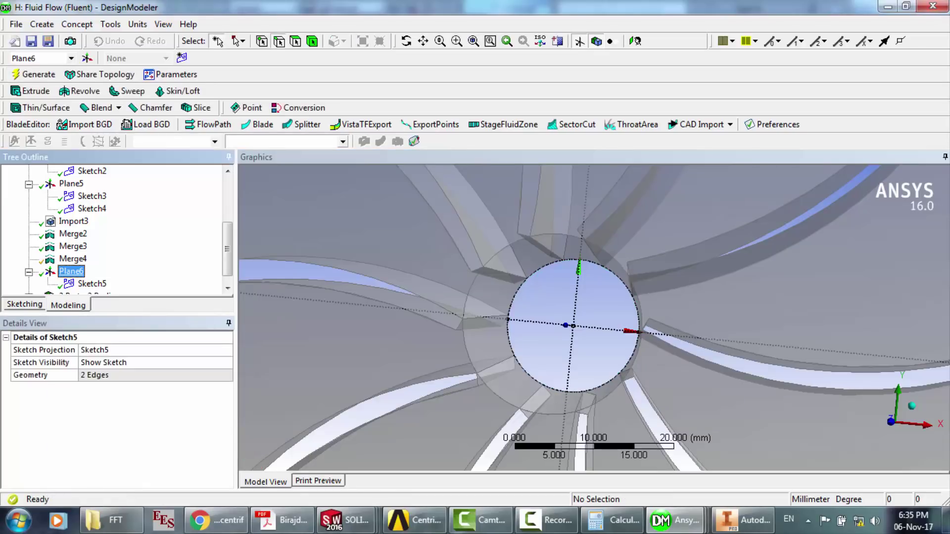
{"action": "left_click", "coordinate": [182, 58]}
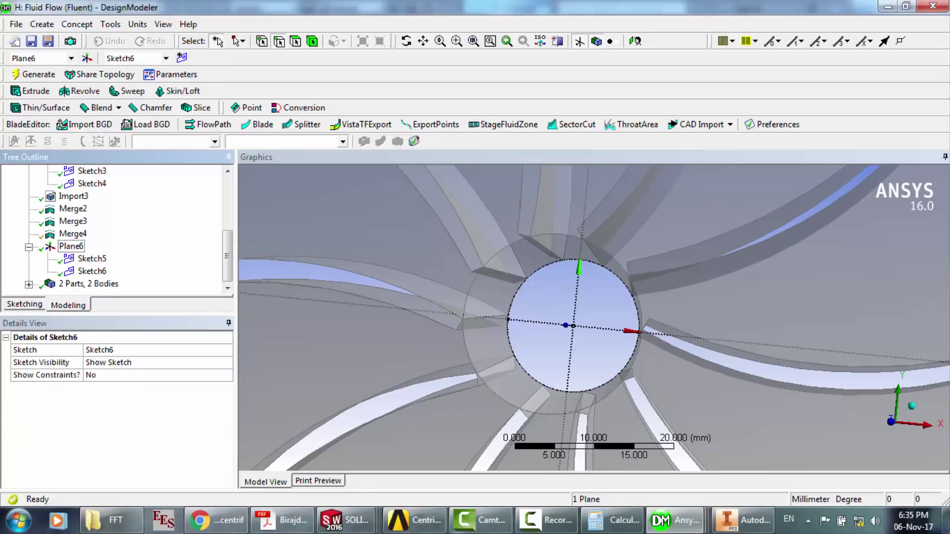
{"action": "left_click", "coordinate": [92, 272]}
{"action": "left_click", "coordinate": [24, 304]}
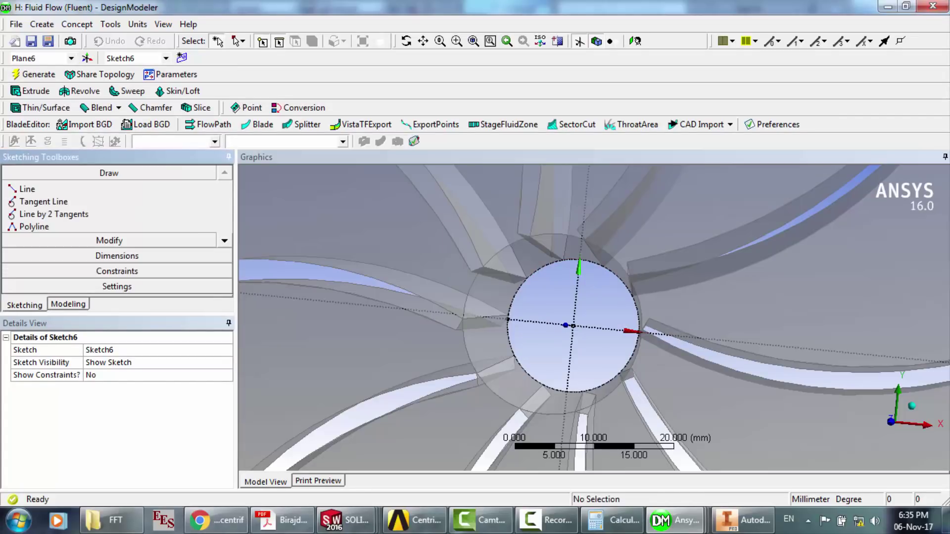
{"action": "scroll", "coordinate": [116, 208], "scroll_direction": "down", "scroll_amount": 4}
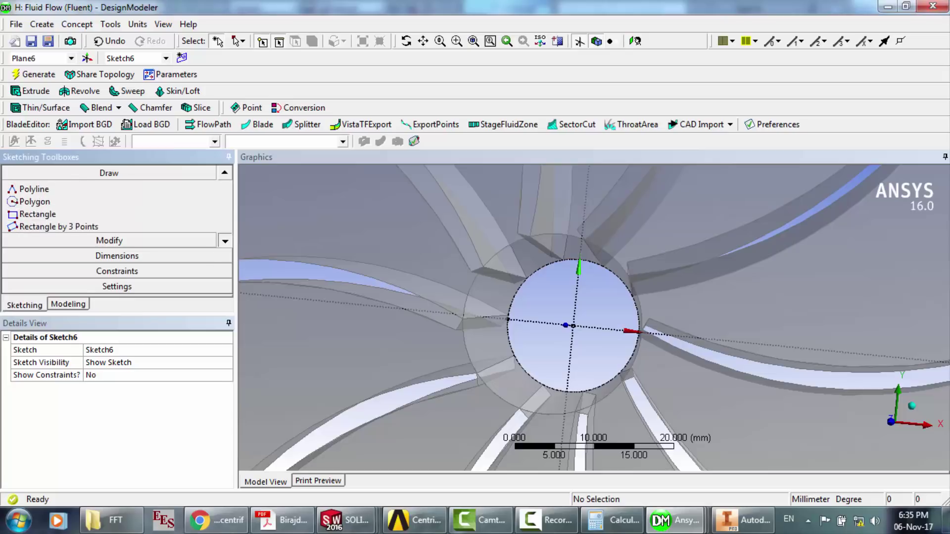
{"action": "left_click", "coordinate": [224, 241]}
{"action": "left_click", "coordinate": [30, 227]}
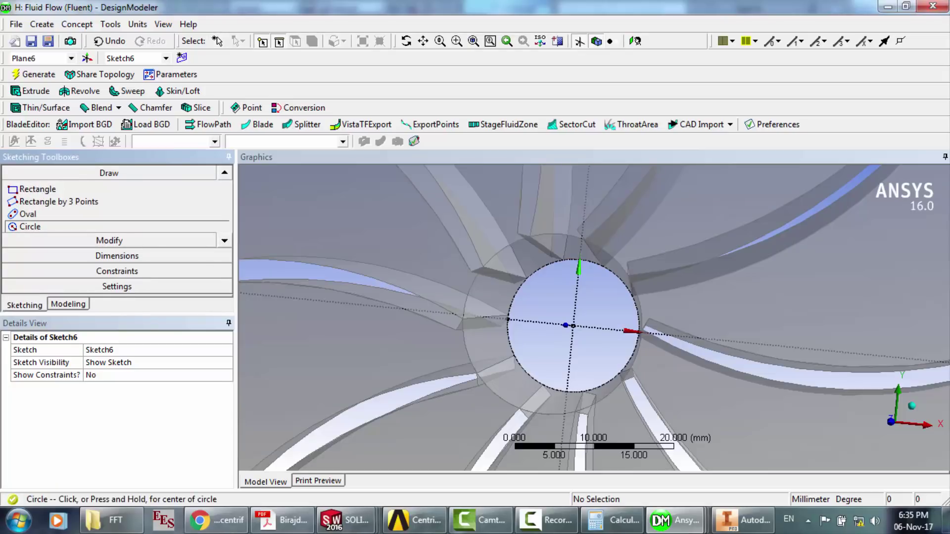
{"action": "left_click", "coordinate": [573, 325]}
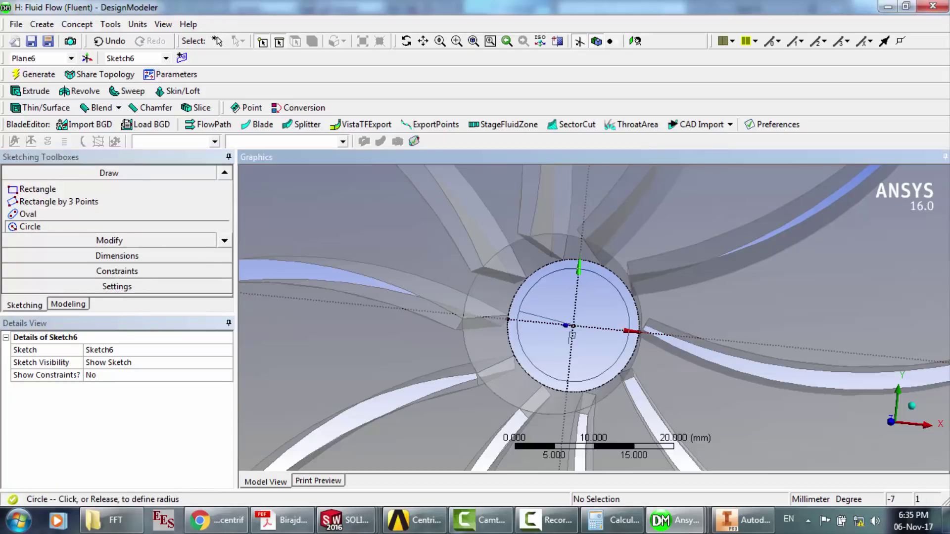
{"action": "left_click", "coordinate": [506, 319]}
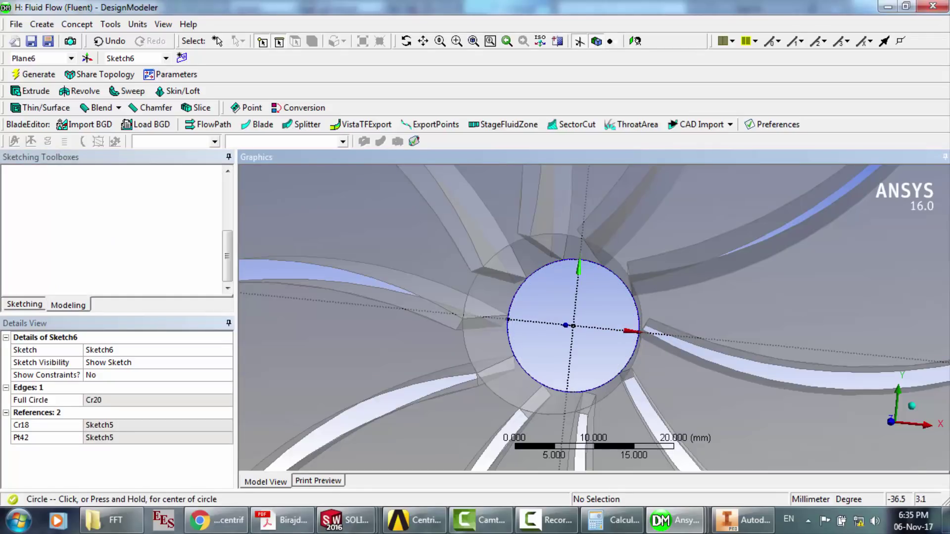
- Create and generate a new plane based on the YZ plane with no transform
{"action": "left_click", "coordinate": [68, 304]}
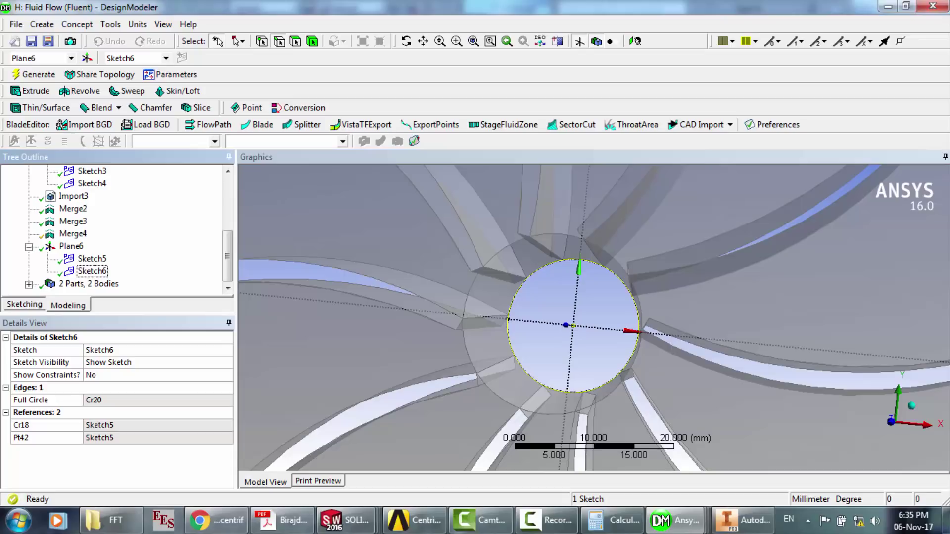
{"action": "scroll", "coordinate": [114, 227], "scroll_direction": "up", "scroll_amount": 4}
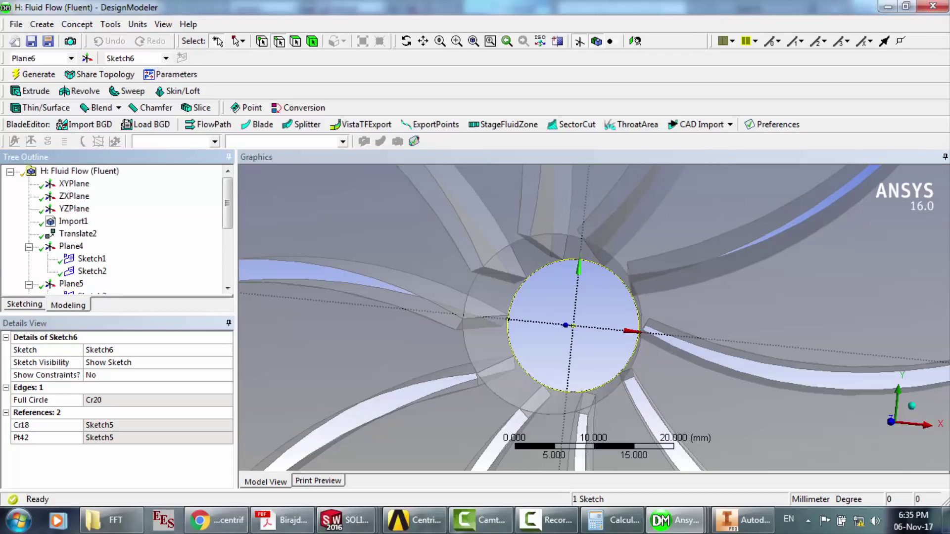
{"action": "left_click", "coordinate": [75, 196]}
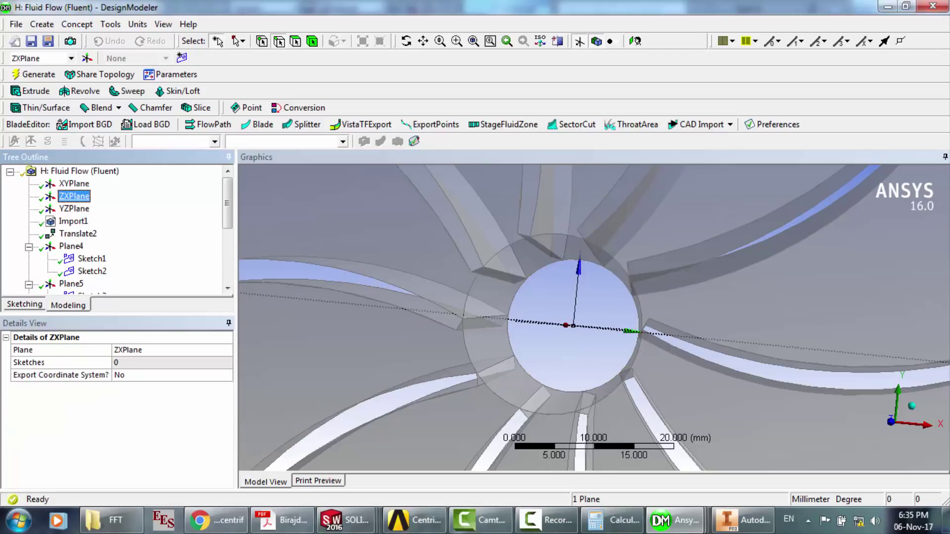
{"action": "left_click", "coordinate": [74, 208]}
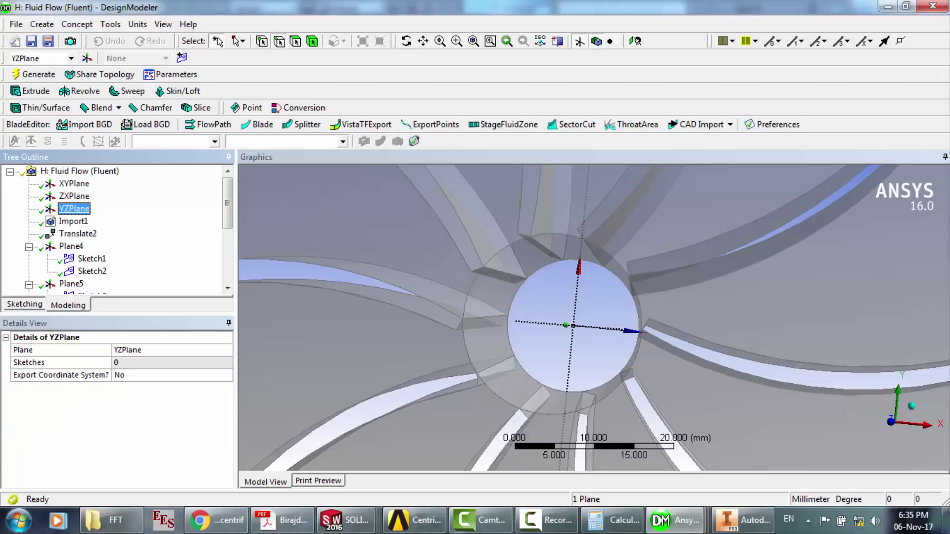
{"action": "left_click", "coordinate": [34, 74]}
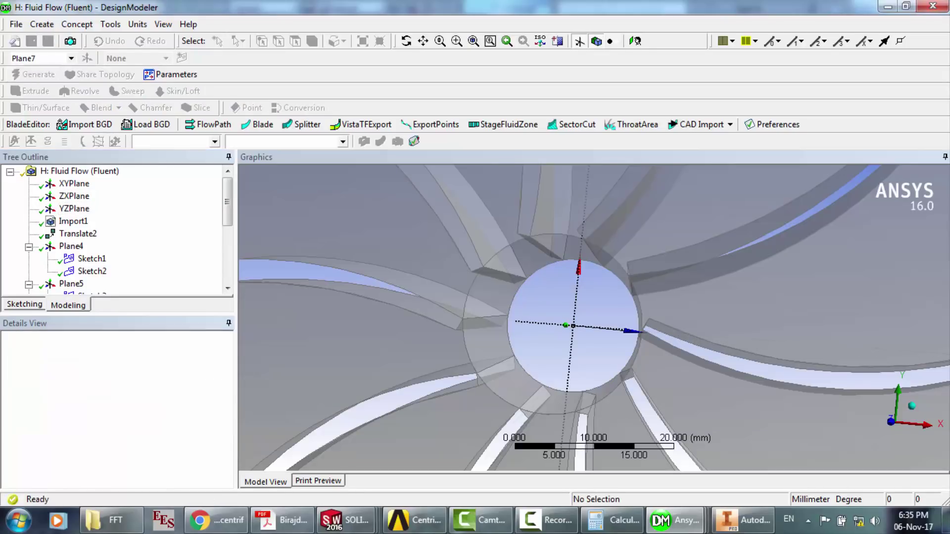
{"action": "scroll", "coordinate": [114, 228], "scroll_direction": "down", "scroll_amount": 3}
{"action": "scroll", "coordinate": [72, 271], "scroll_direction": "down", "scroll_amount": 2}
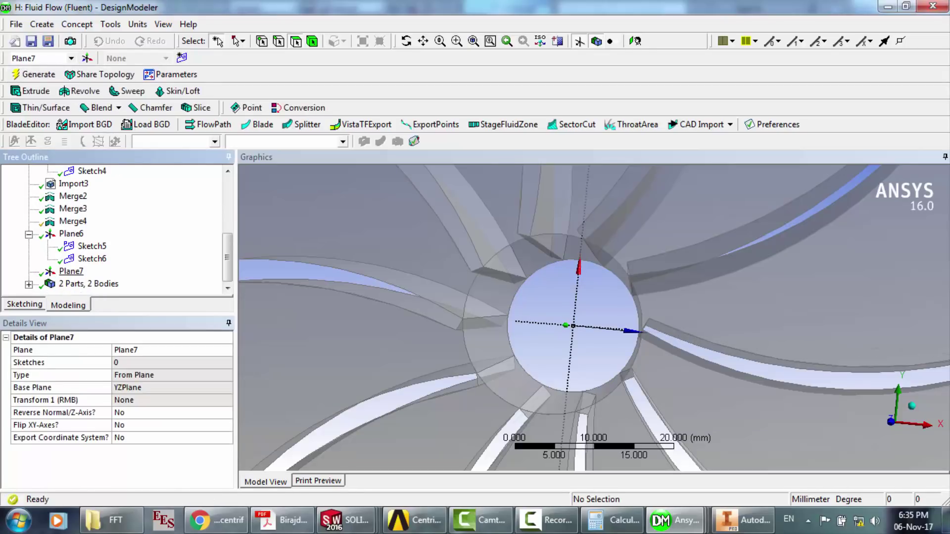
- Try to generate a sketch projection of the impeller's circular outer rim edge on the new YZ-based plane
{"action": "left_click", "coordinate": [71, 272]}
{"action": "right_click", "coordinate": [72, 271]}
{"action": "mouse_move", "coordinate": [99, 292]}
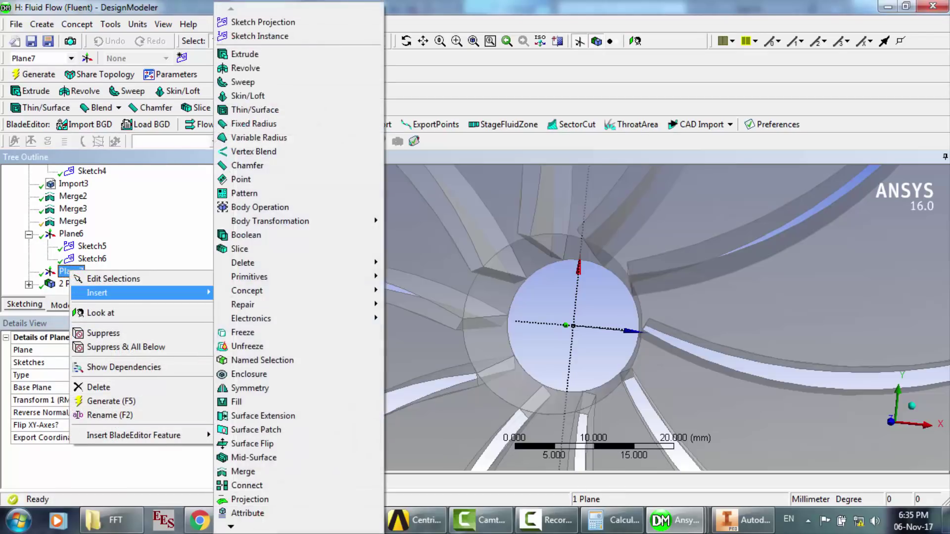
{"action": "left_click", "coordinate": [263, 22]}
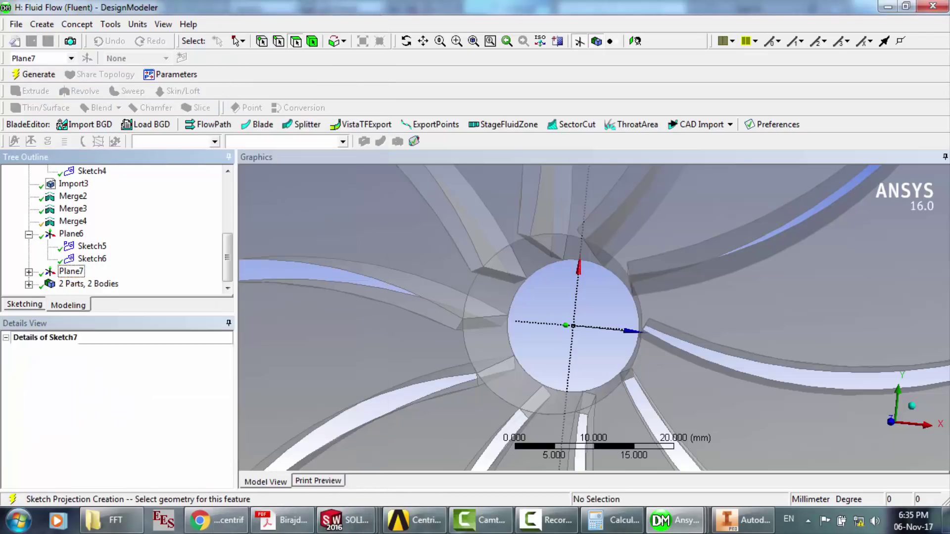
{"action": "left_click", "coordinate": [406, 42]}
{"action": "left_click_drag", "start_coordinate": [564, 301], "coordinate": [435, 295]}
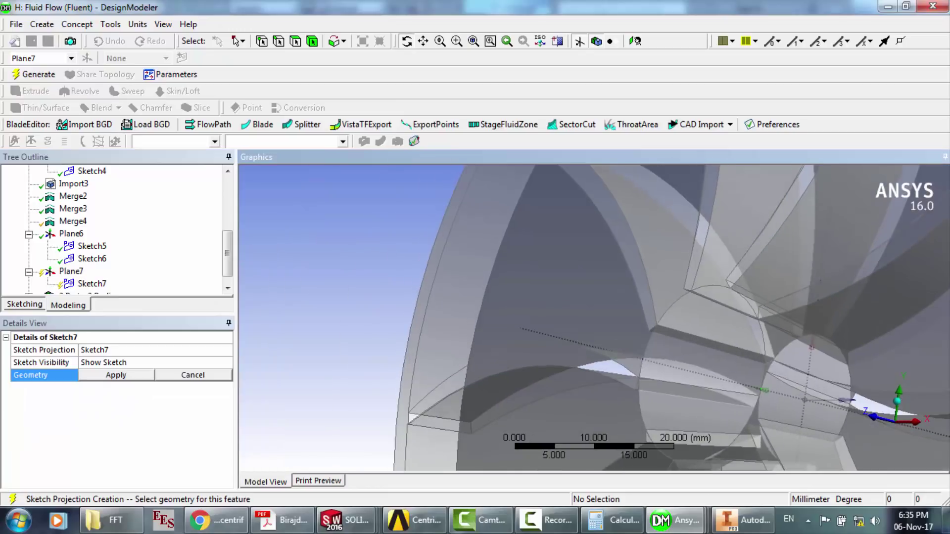
{"action": "scroll", "coordinate": [594, 318], "scroll_direction": "down", "scroll_amount": 5}
{"action": "left_click_drag", "start_coordinate": [594, 318], "coordinate": [487, 334]}
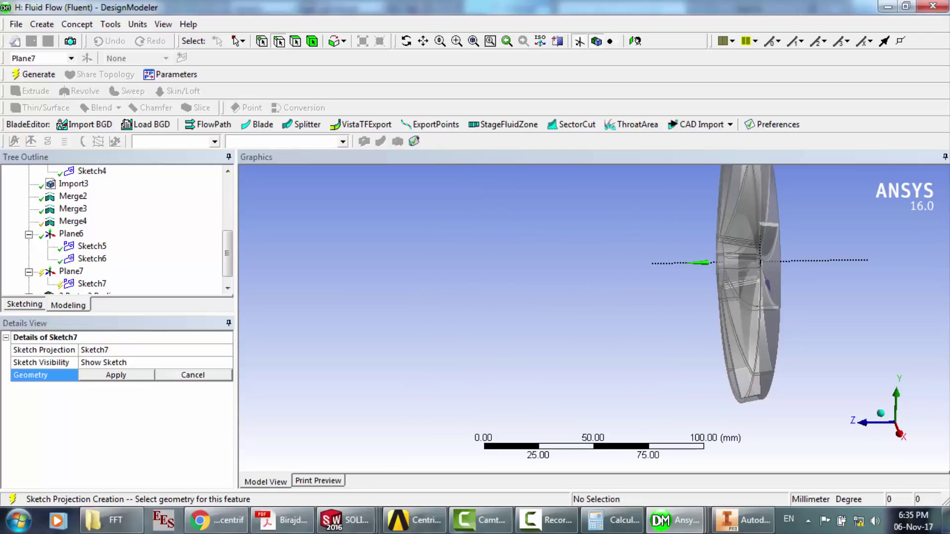
{"action": "left_click", "coordinate": [723, 341]}
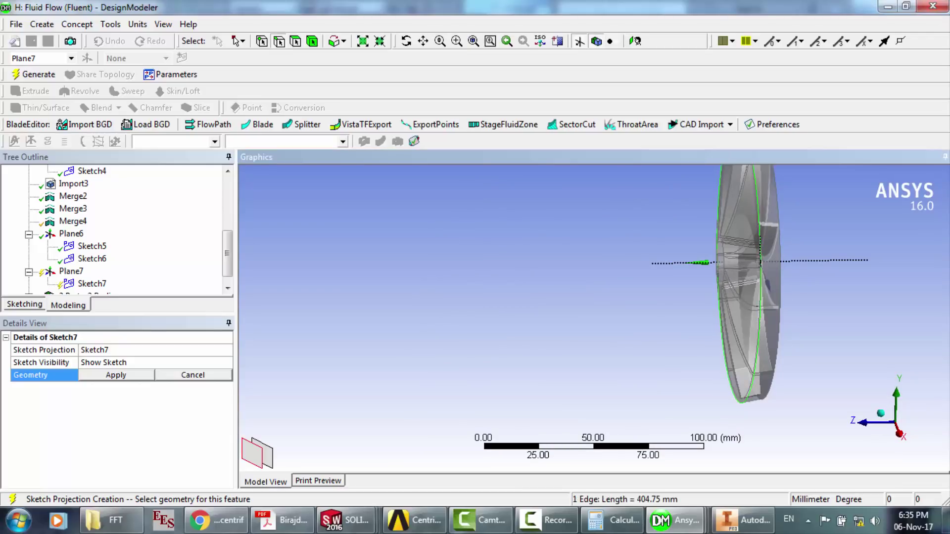
{"action": "left_click", "coordinate": [116, 375]}
{"action": "left_click", "coordinate": [34, 74]}
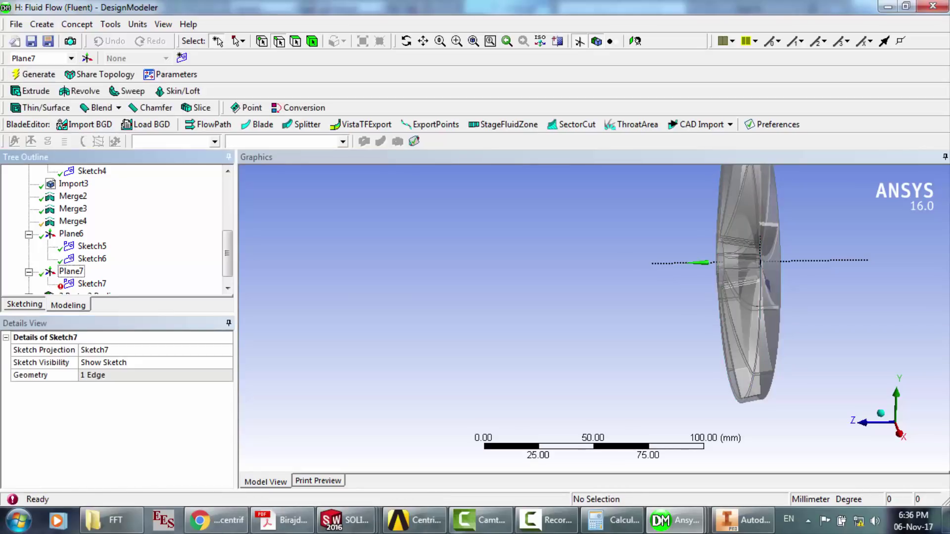
- Replace Sketch7 on Plane7 with a new sketch projection generated from the impeller's outer cylindrical rim face
{"action": "left_click", "coordinate": [92, 284]}
{"action": "key", "text": "Delete"}
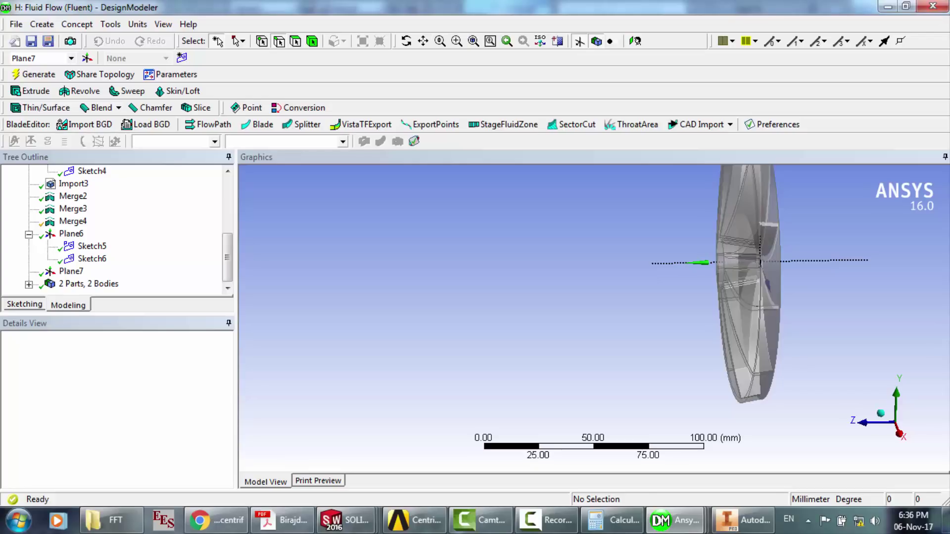
{"action": "left_click", "coordinate": [899, 434]}
{"action": "scroll", "coordinate": [593, 318], "scroll_direction": "up", "scroll_amount": 10}
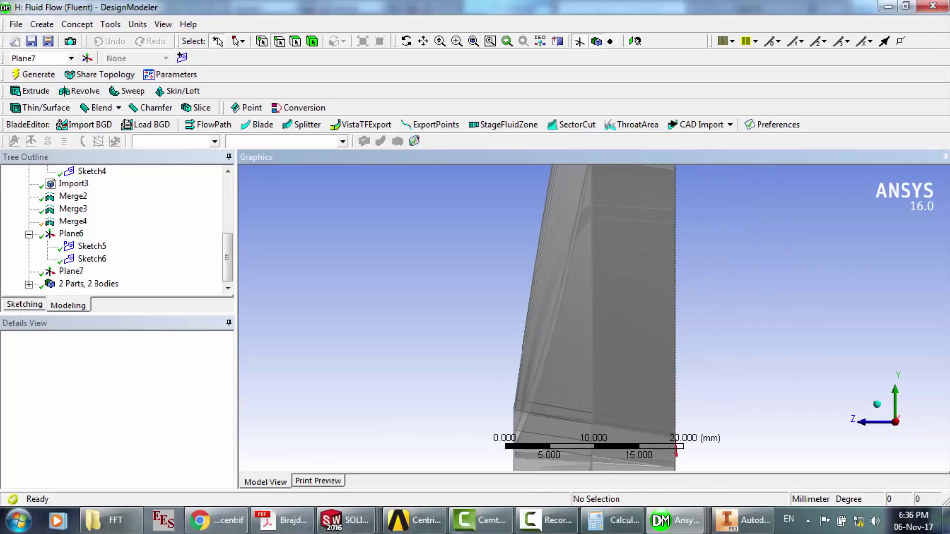
{"action": "left_click", "coordinate": [72, 271]}
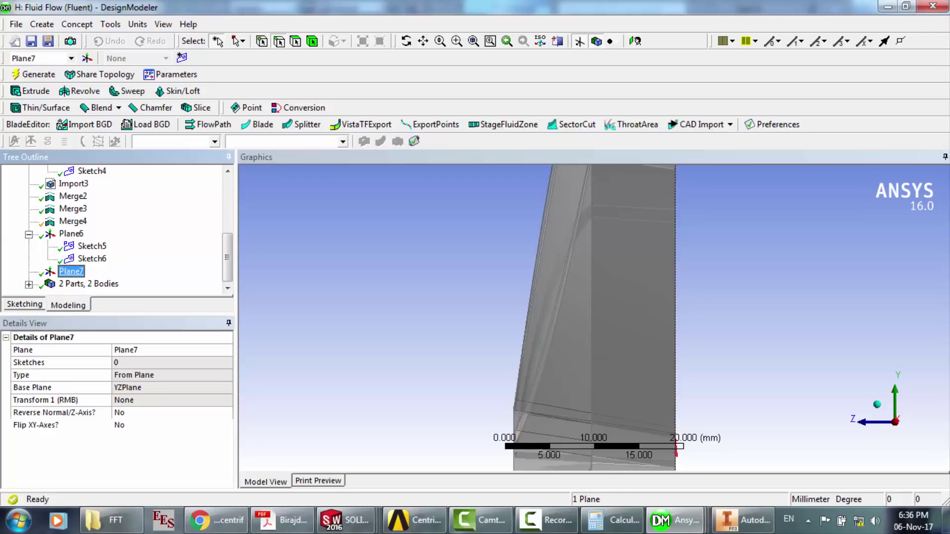
{"action": "right_click", "coordinate": [76, 271]}
{"action": "mouse_move", "coordinate": [148, 292]}
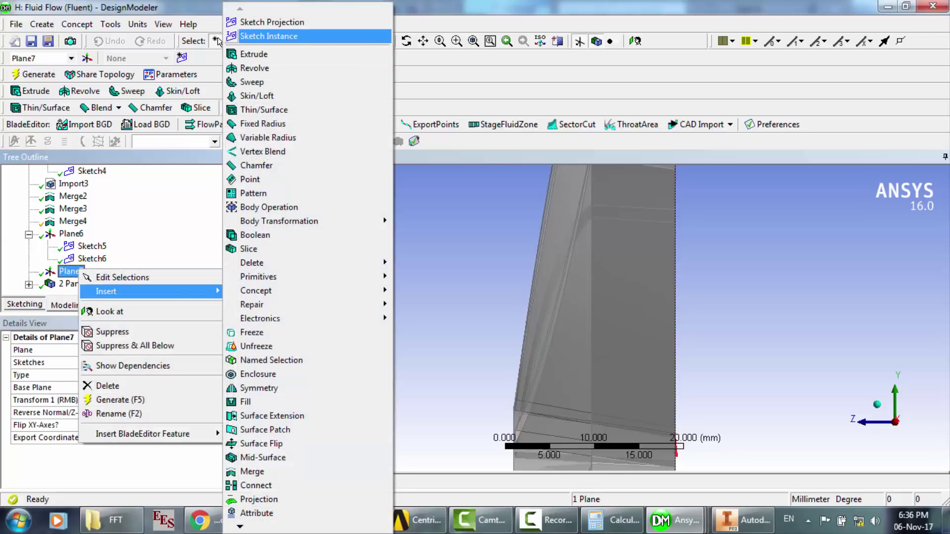
{"action": "left_click", "coordinate": [307, 23]}
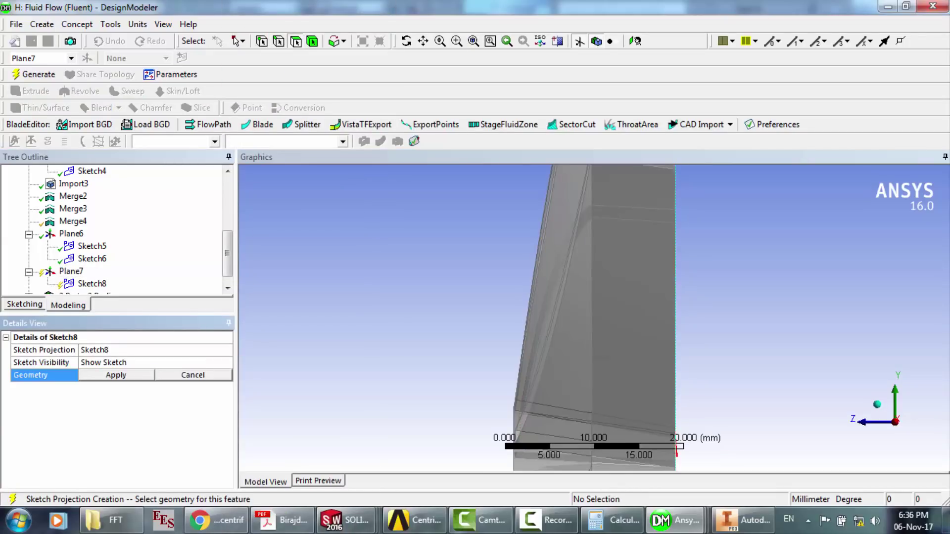
{"action": "left_click", "coordinate": [676, 451]}
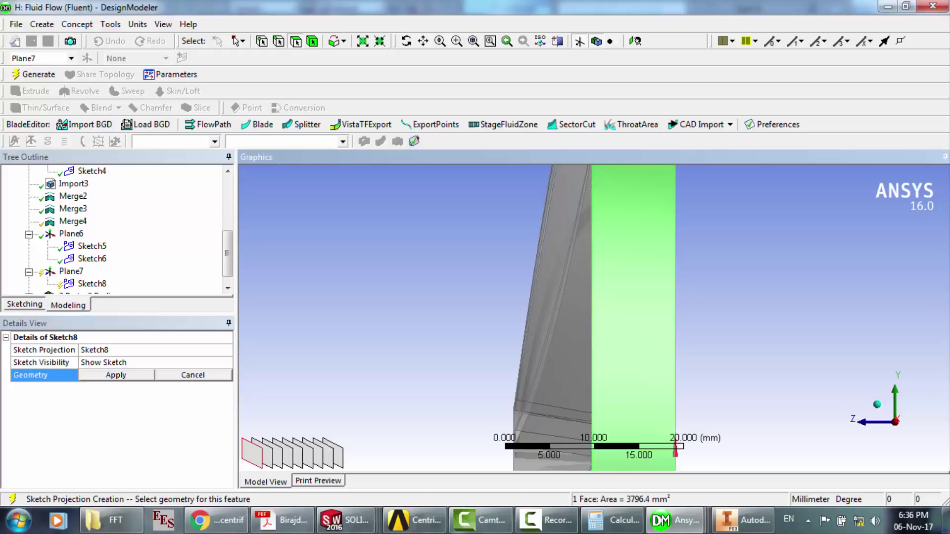
{"action": "left_click", "coordinate": [116, 375]}
{"action": "left_click", "coordinate": [35, 74]}
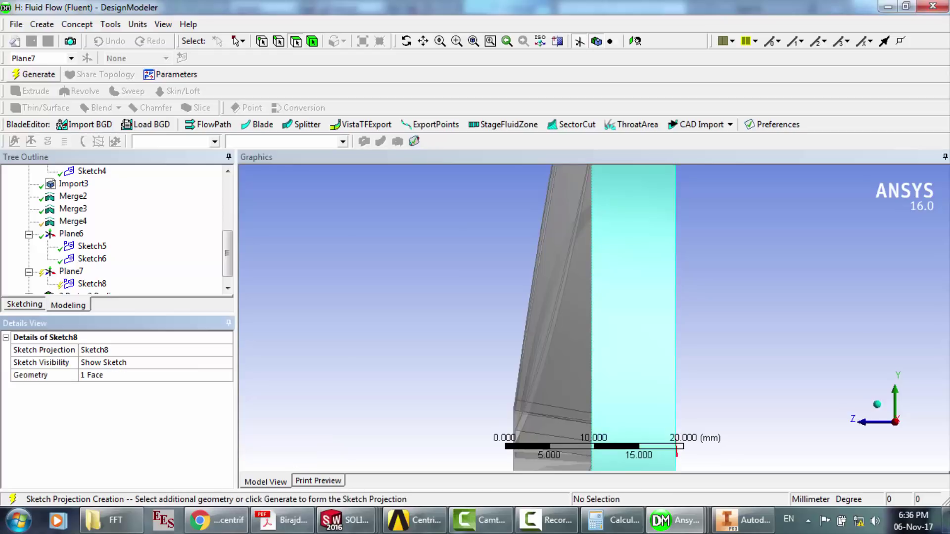
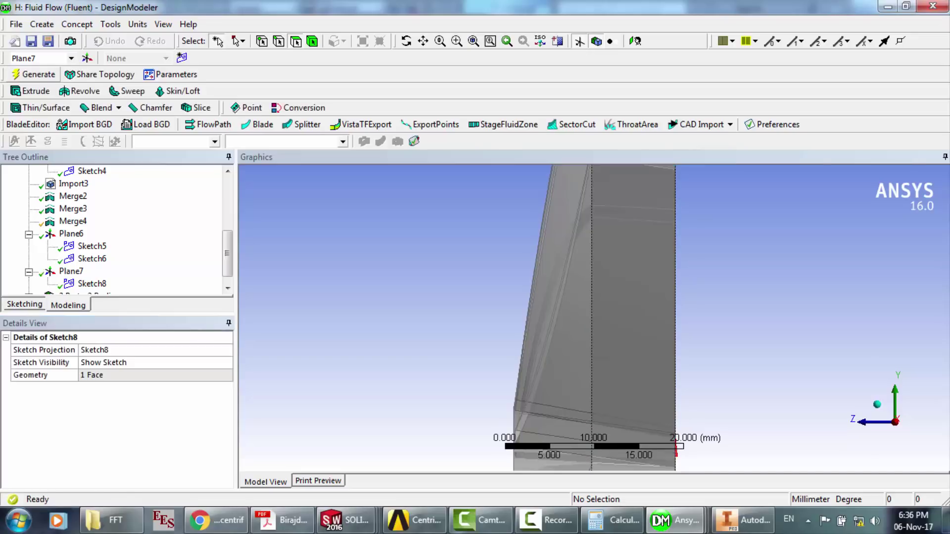
- Add a new sketch on Plane7 and draw a horizontal line about 9.4 mm long between the two projected rim edges
{"action": "left_click", "coordinate": [71, 272]}
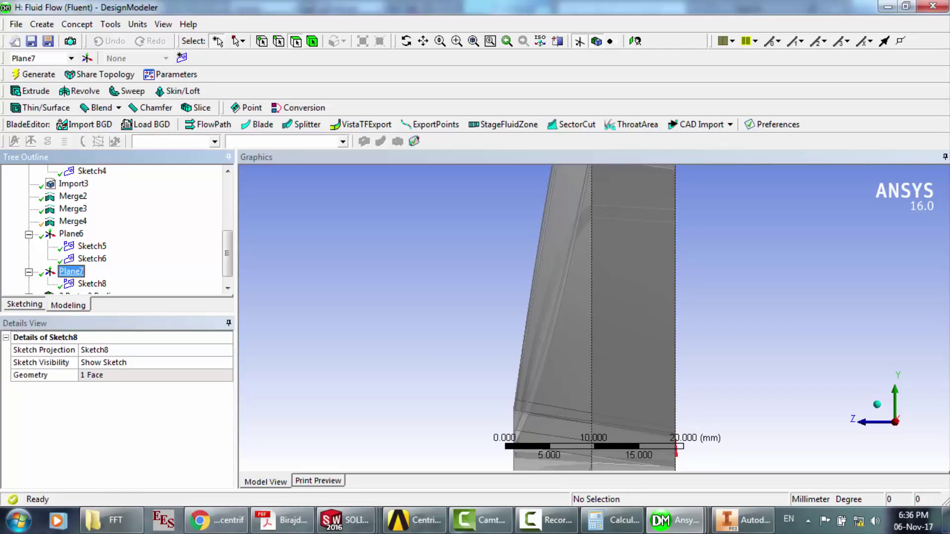
{"action": "left_click", "coordinate": [181, 58]}
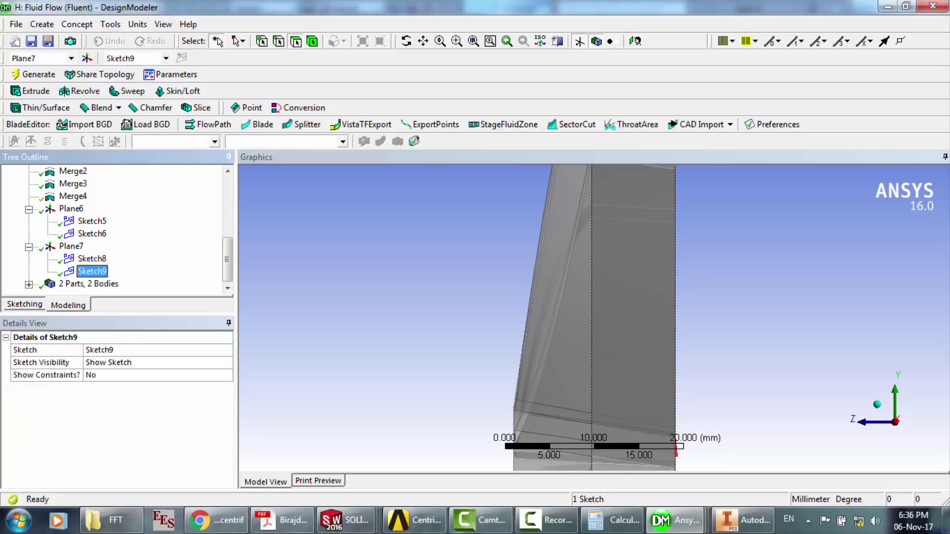
{"action": "left_click", "coordinate": [24, 305]}
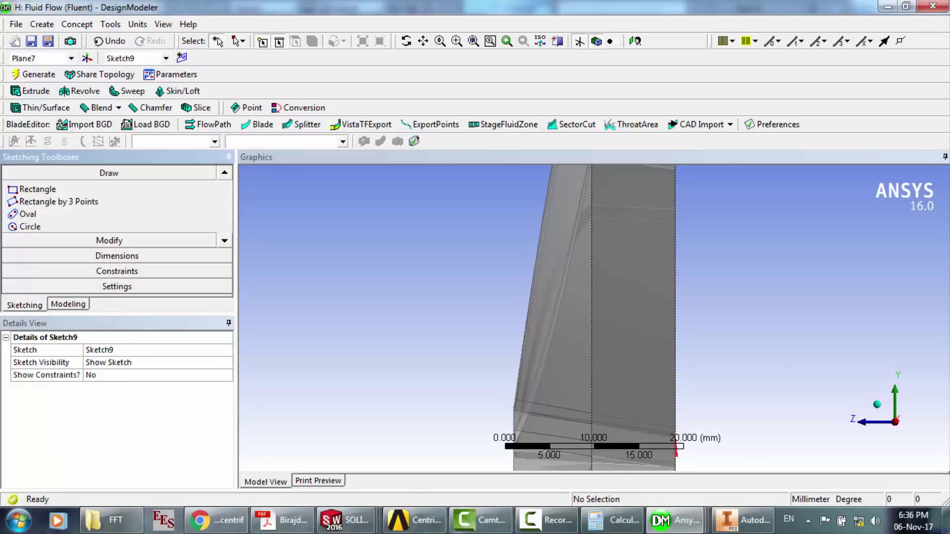
{"action": "left_click", "coordinate": [225, 172]}
{"action": "left_click", "coordinate": [225, 173]}
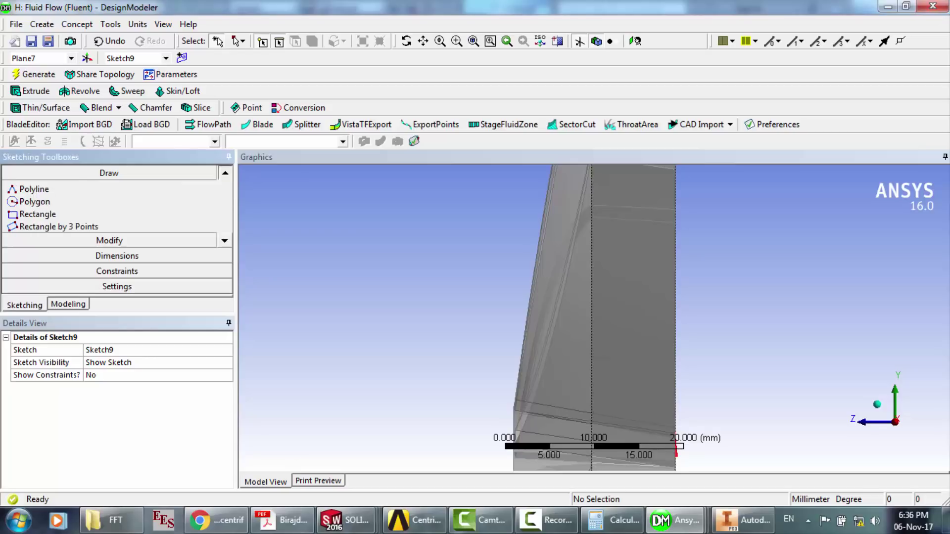
{"action": "left_click", "coordinate": [225, 173]}
{"action": "left_click", "coordinate": [225, 172]}
{"action": "left_click", "coordinate": [224, 173]}
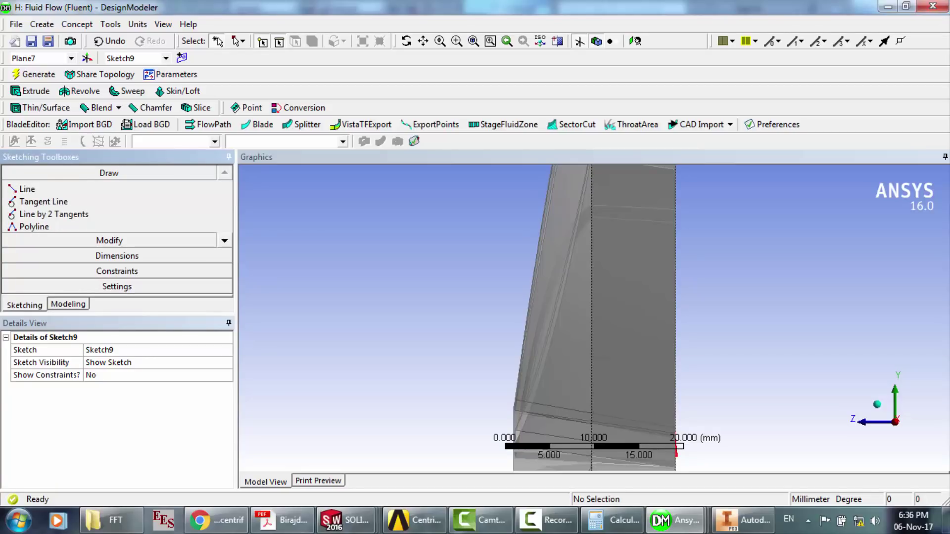
{"action": "left_click", "coordinate": [28, 189]}
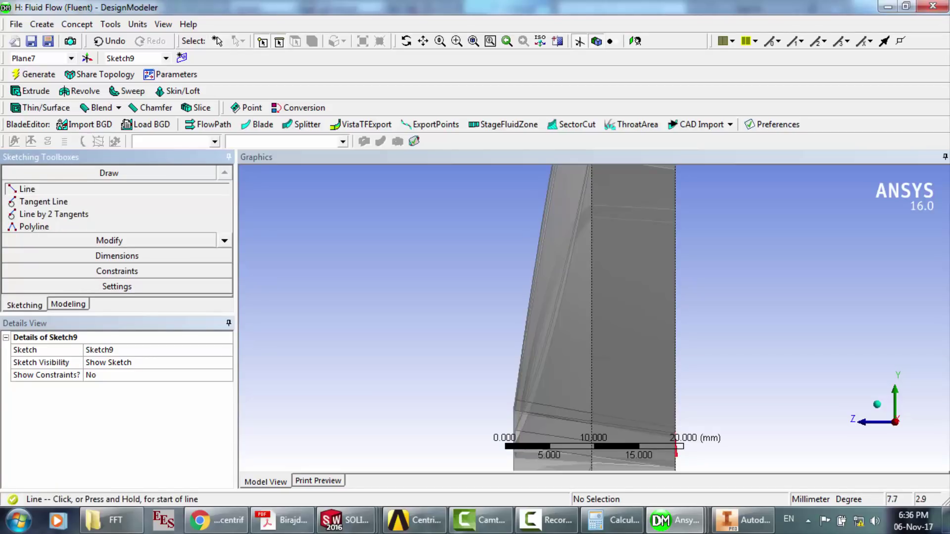
{"action": "left_click", "coordinate": [675, 426]}
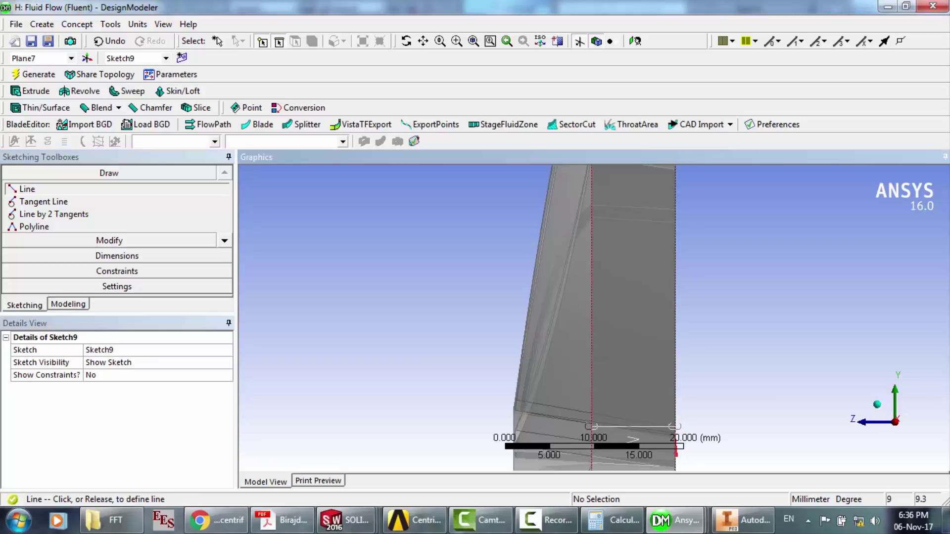
{"action": "left_click", "coordinate": [591, 427]}
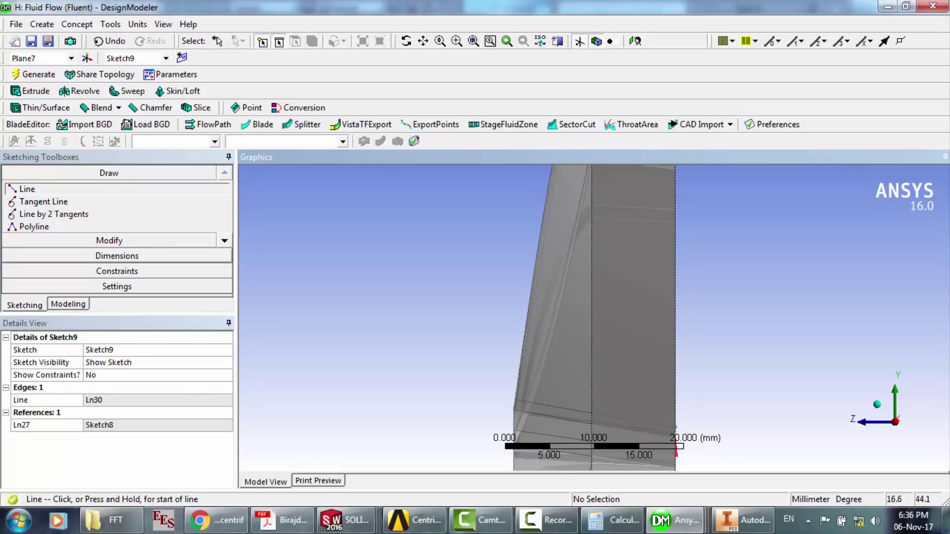
- Dimension the length of the line between the projected rim edges and copy the dimension value
{"action": "left_click", "coordinate": [117, 255]}
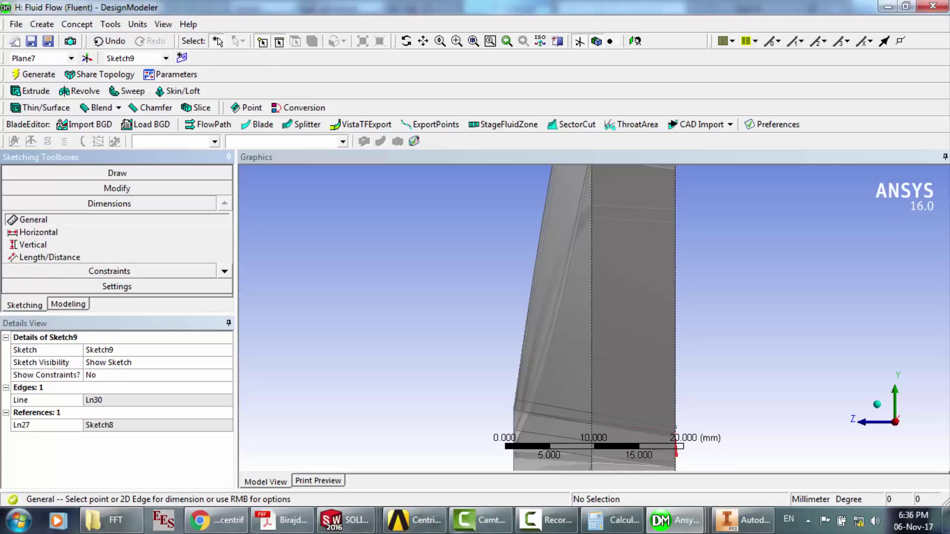
{"action": "left_click", "coordinate": [604, 307]}
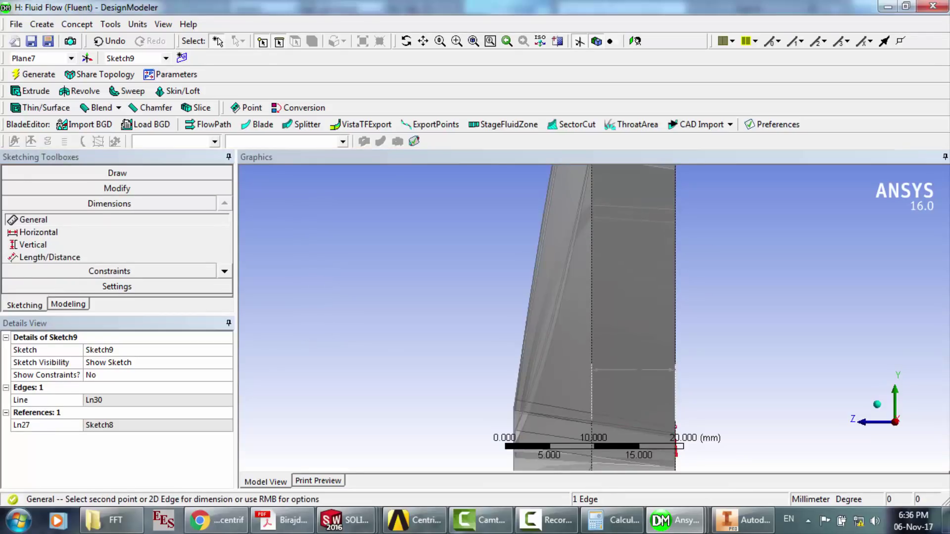
{"action": "left_click", "coordinate": [118, 400]}
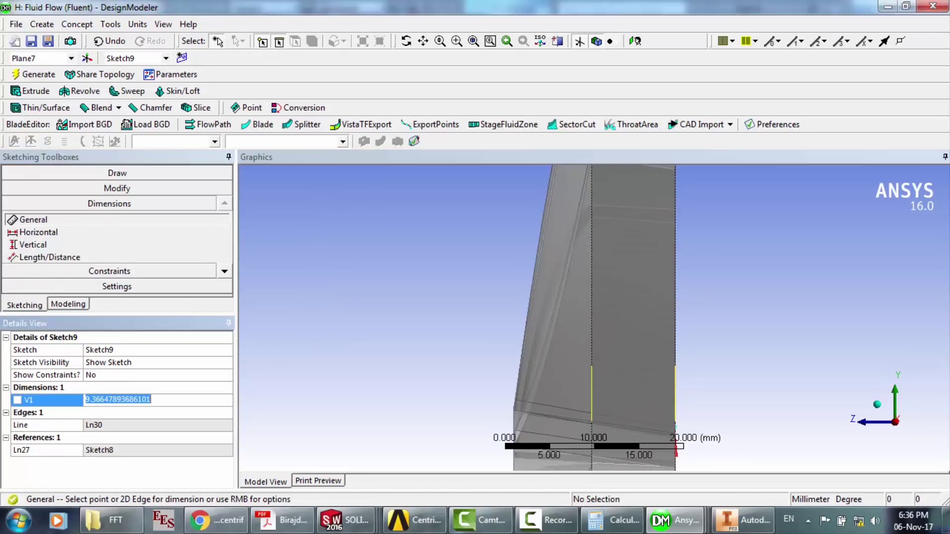
{"action": "left_click", "coordinate": [68, 304]}
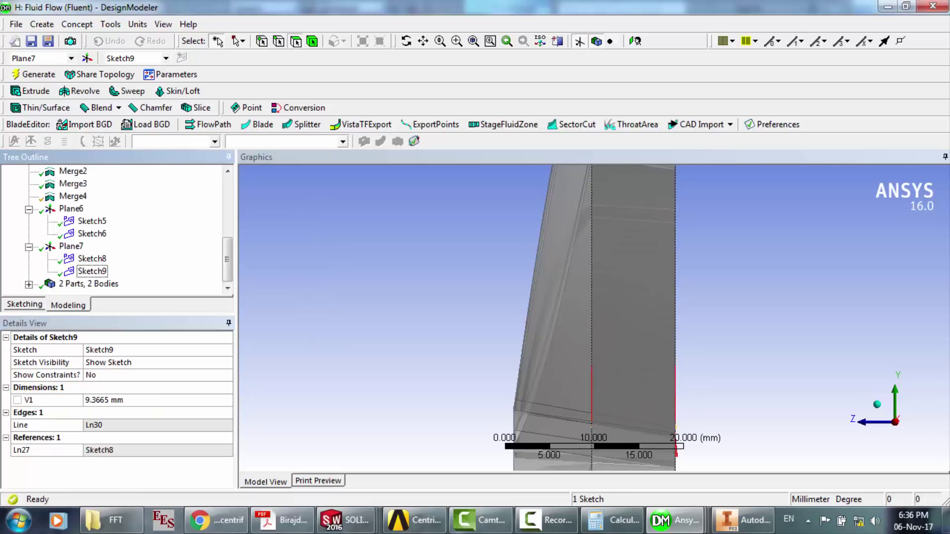
- Create and generate a plane based on the XY plane with an Offset Global Z transform of 9.3665 mm
{"action": "scroll", "coordinate": [114, 228], "scroll_direction": "up", "scroll_amount": 5}
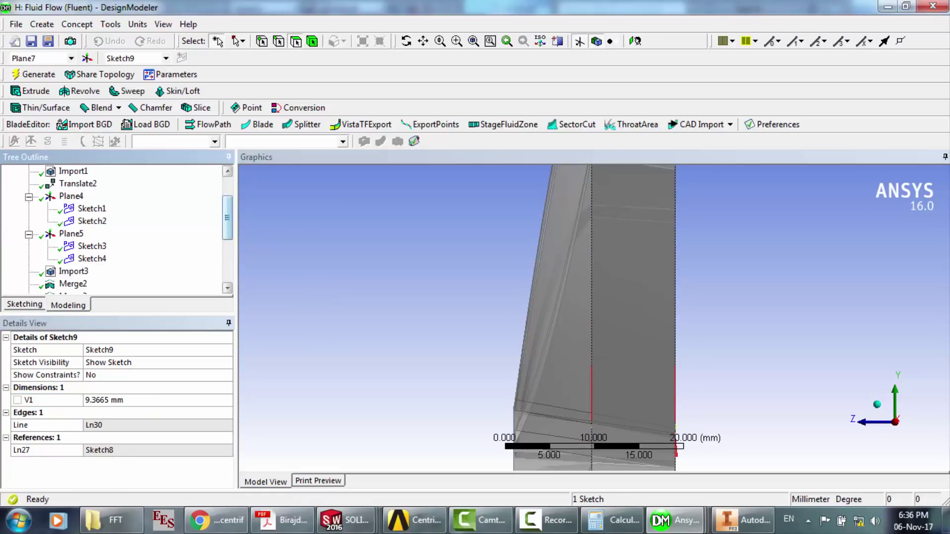
{"action": "left_click", "coordinate": [74, 183]}
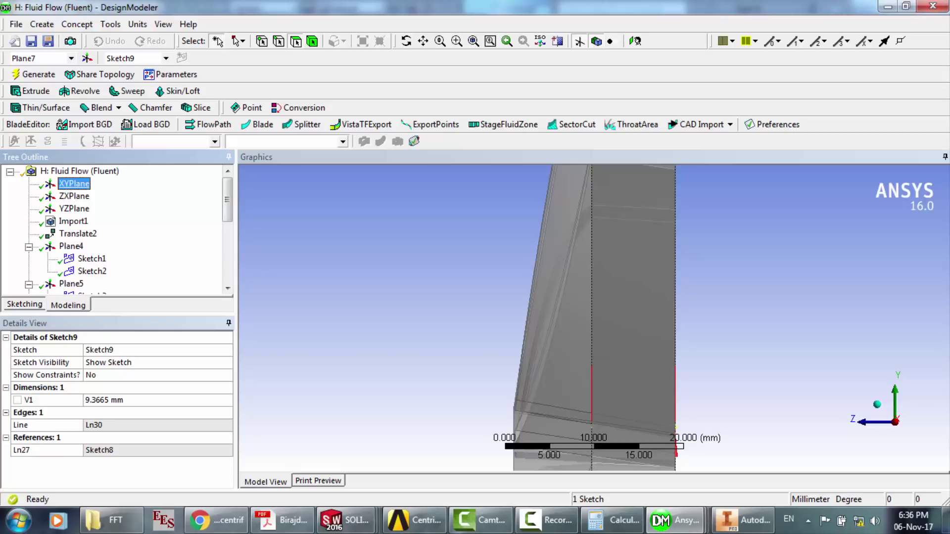
{"action": "left_click", "coordinate": [87, 58]}
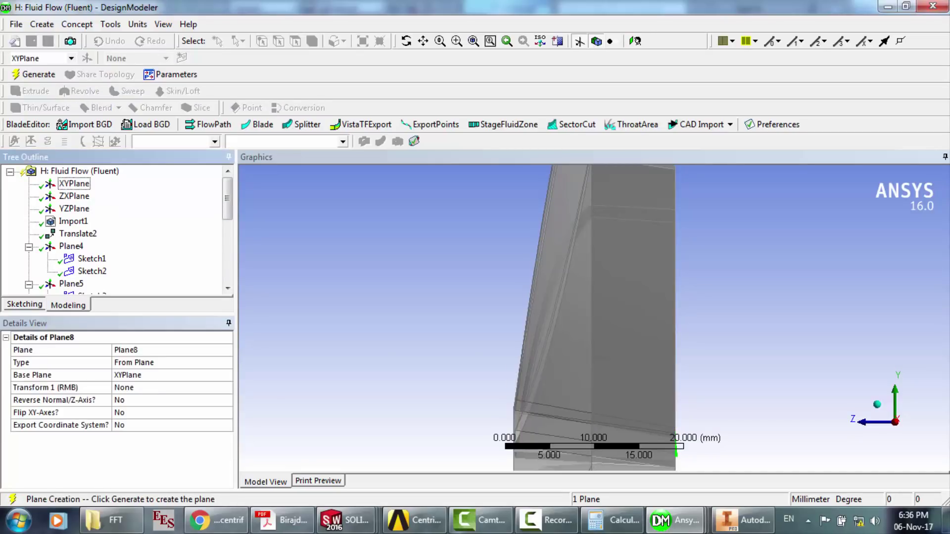
{"action": "left_click", "coordinate": [168, 387]}
{"action": "left_click", "coordinate": [226, 387]}
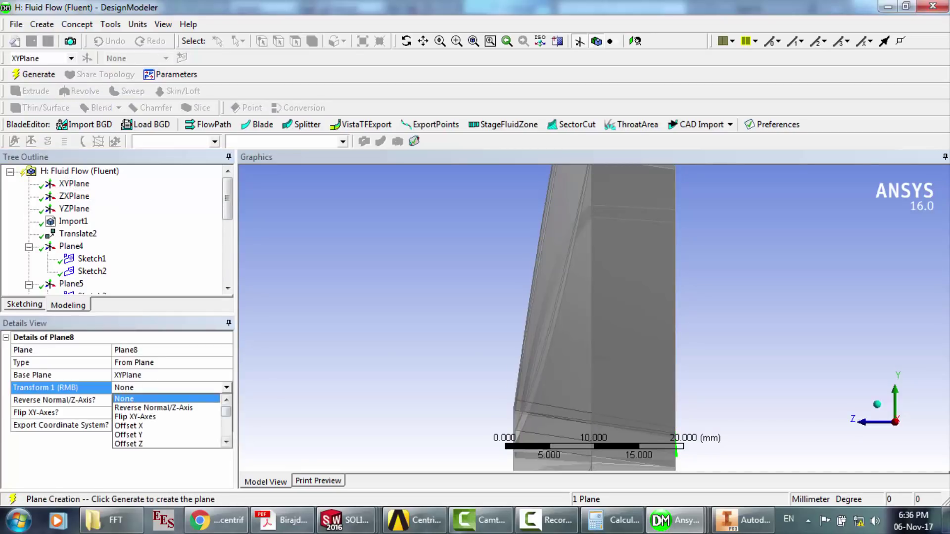
{"action": "scroll", "coordinate": [168, 421], "scroll_direction": "down", "scroll_amount": 3}
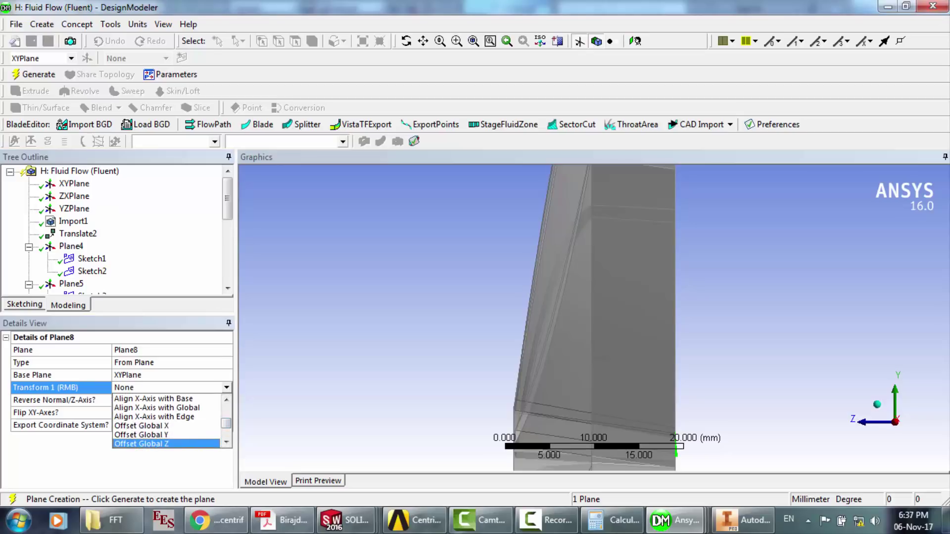
{"action": "key", "text": "Return"}
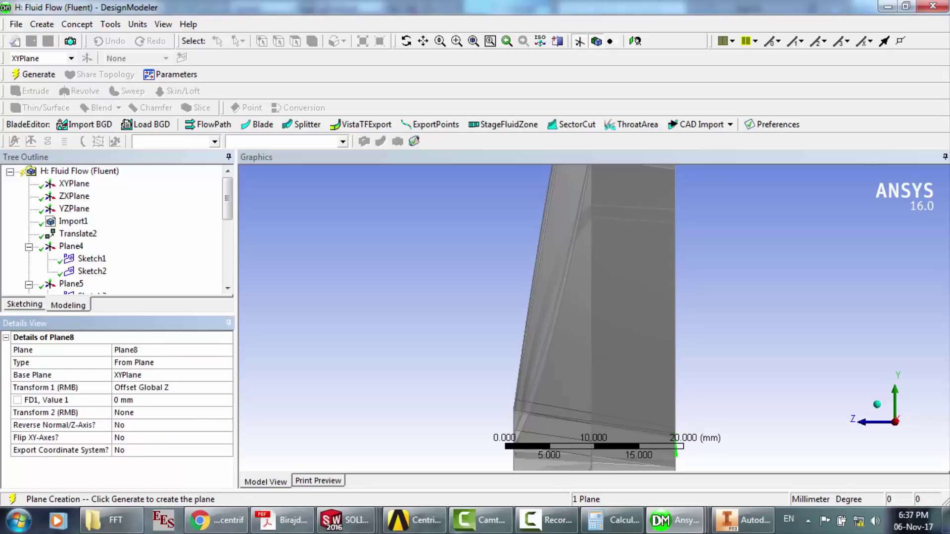
{"action": "left_click", "coordinate": [149, 399]}
{"action": "key", "text": "ctrl+v"}
{"action": "key", "text": "Return"}
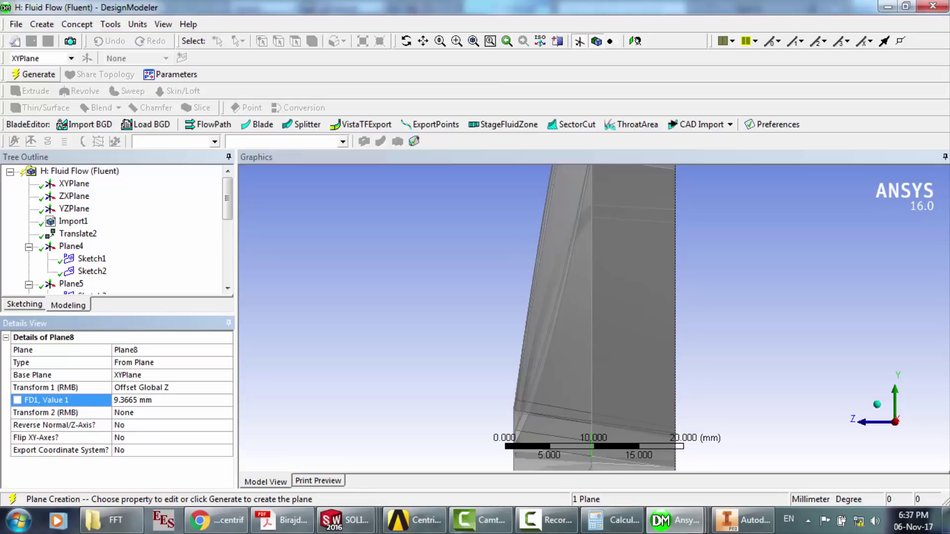
{"action": "left_click", "coordinate": [33, 74]}
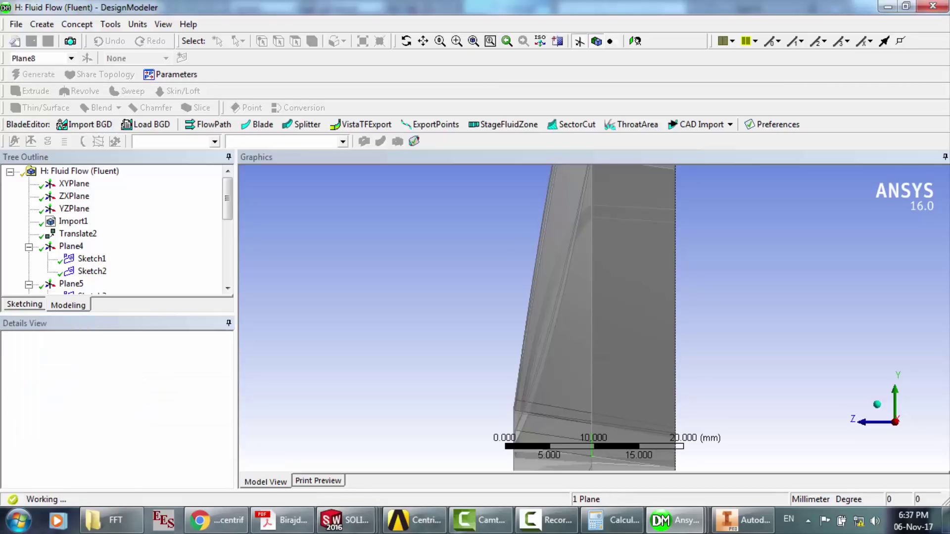
- Compare the offset plane with Plane5 on the impeller and delete the offset plane, Plane8
{"action": "left_click", "coordinate": [407, 42]}
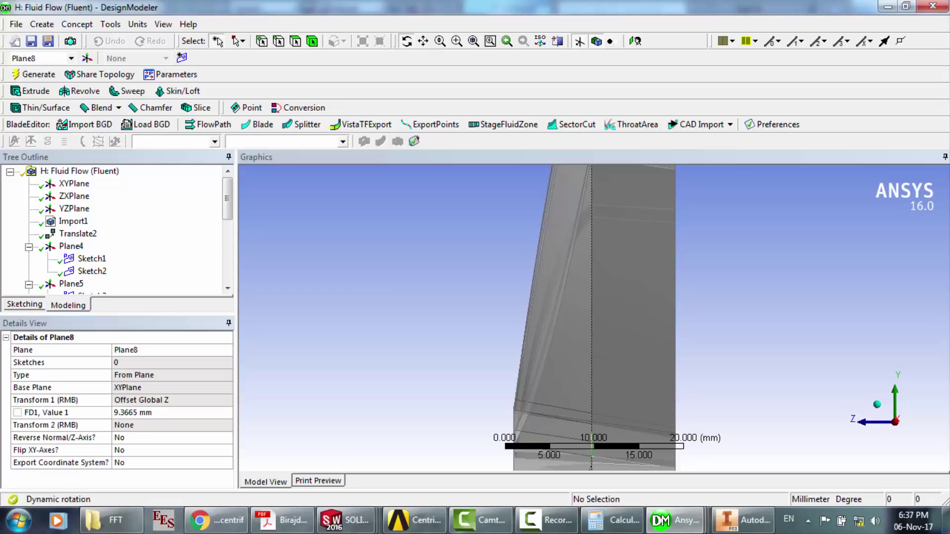
{"action": "left_click_drag", "start_coordinate": [445, 296], "coordinate": [519, 293]}
{"action": "scroll", "coordinate": [514, 322], "scroll_direction": "down", "scroll_amount": 4}
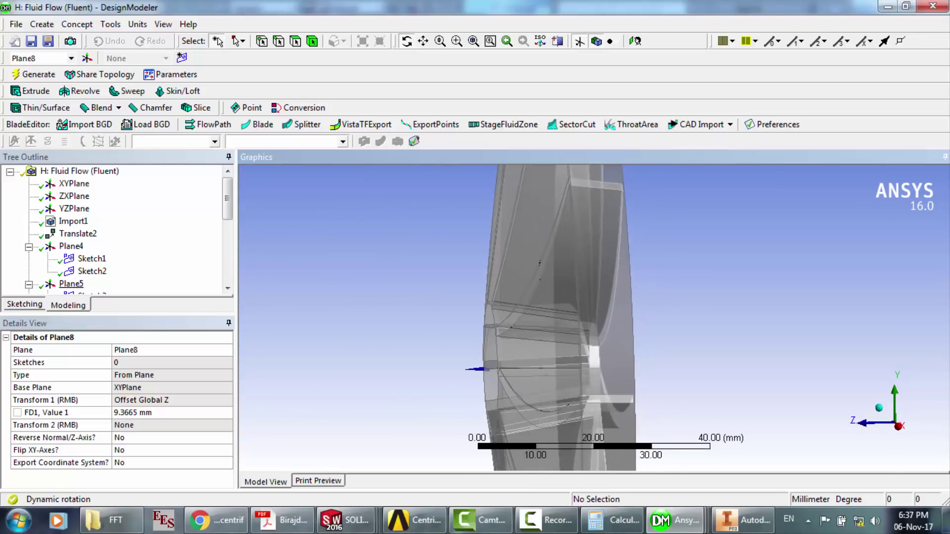
{"action": "left_click", "coordinate": [71, 284]}
{"action": "scroll", "coordinate": [72, 283], "scroll_direction": "down", "scroll_amount": 1}
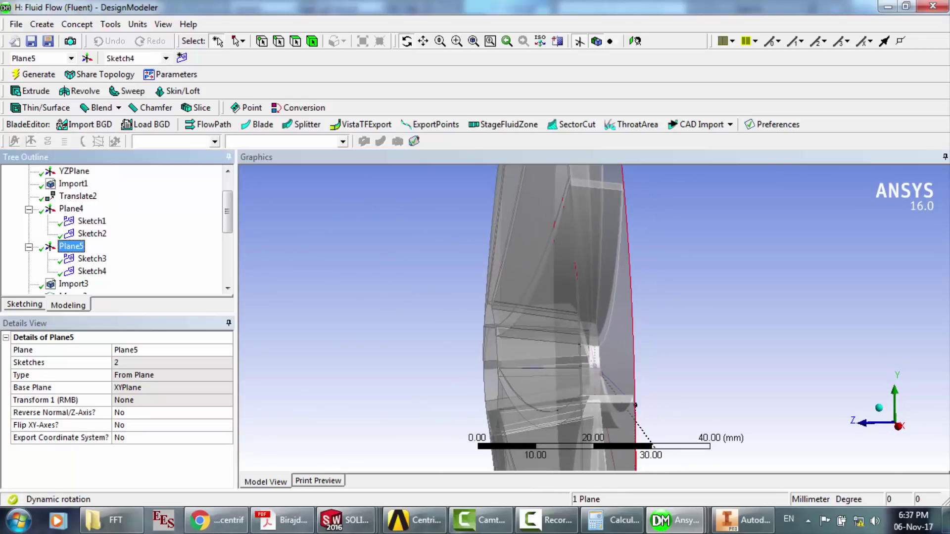
{"action": "scroll", "coordinate": [72, 272], "scroll_direction": "down", "scroll_amount": 4}
{"action": "left_click", "coordinate": [71, 271]}
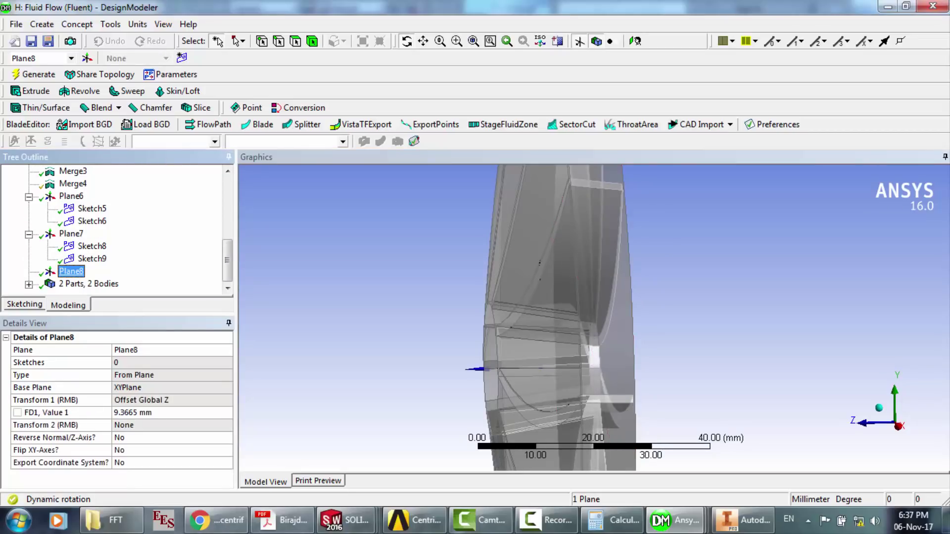
{"action": "key", "text": "Delete"}
{"action": "key", "text": "Return"}
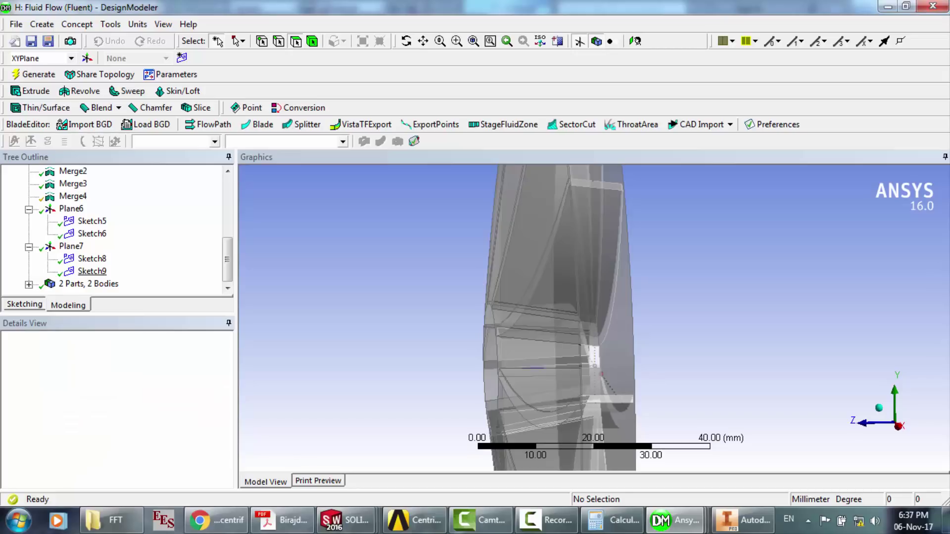
- Delete Sketch9 and the projected Sketch8 from Plane7
{"action": "left_click", "coordinate": [92, 271]}
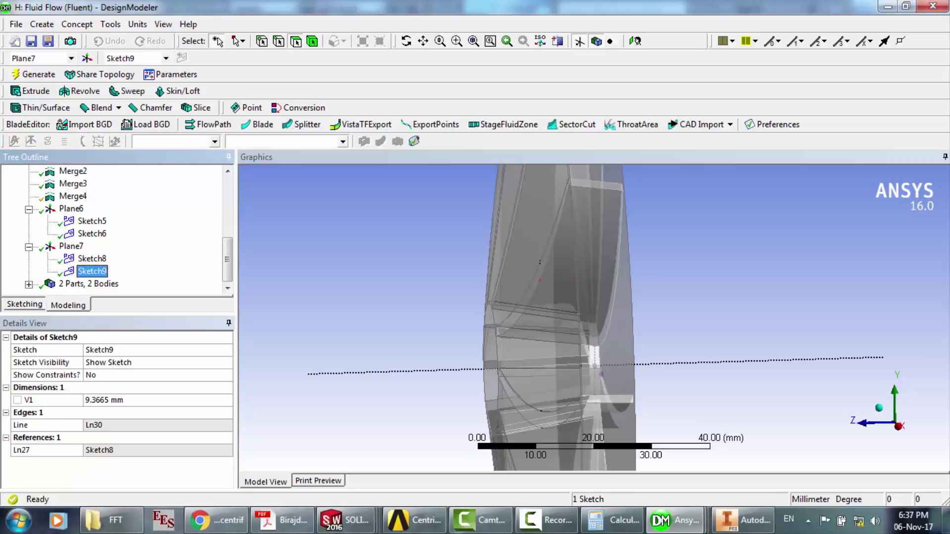
{"action": "key", "text": "Delete"}
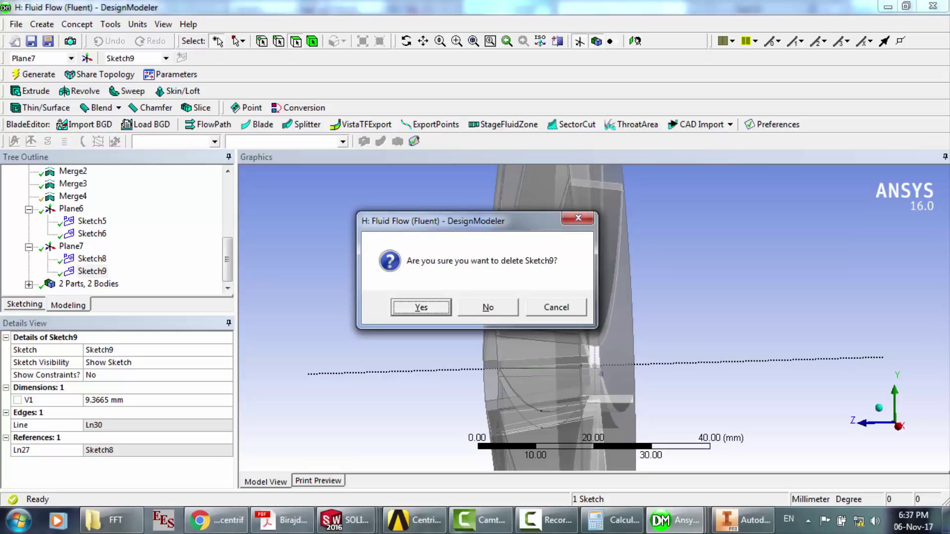
{"action": "key", "text": "Return"}
{"action": "left_click", "coordinate": [92, 271]}
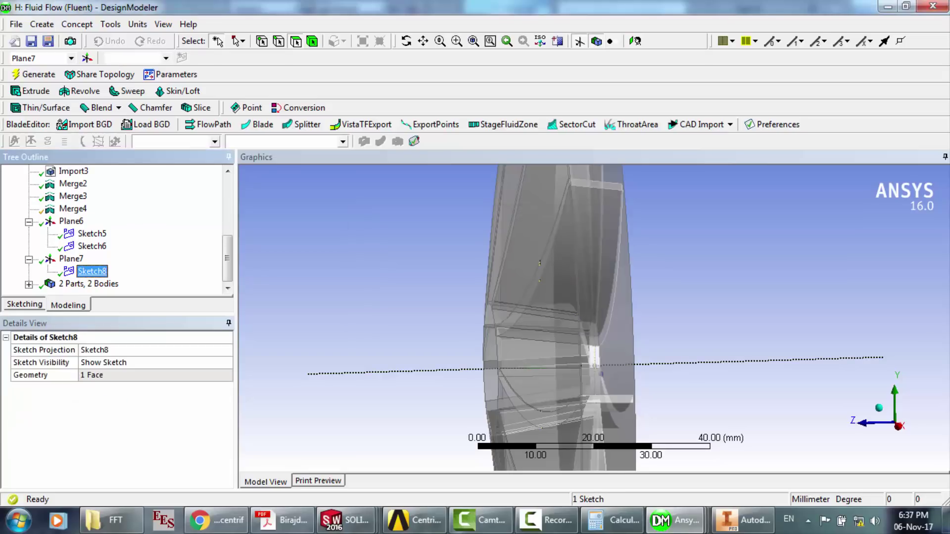
{"action": "key", "text": "Delete"}
{"action": "key", "text": "Return"}
- Insert a sketch projection on Plane7 using the short curved edge at the impeller's +Z end and generate it
{"action": "left_click", "coordinate": [75, 271]}
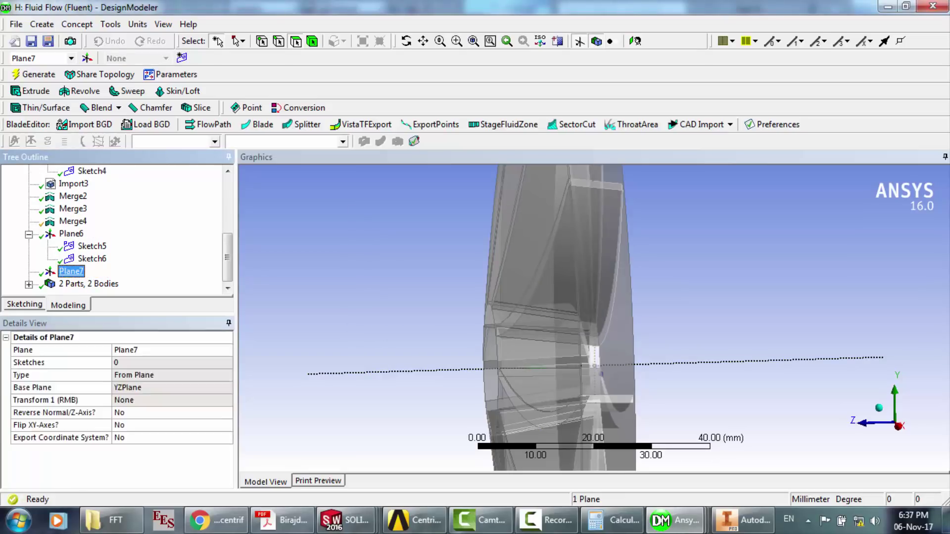
{"action": "right_click", "coordinate": [76, 271]}
{"action": "mouse_move", "coordinate": [148, 293]}
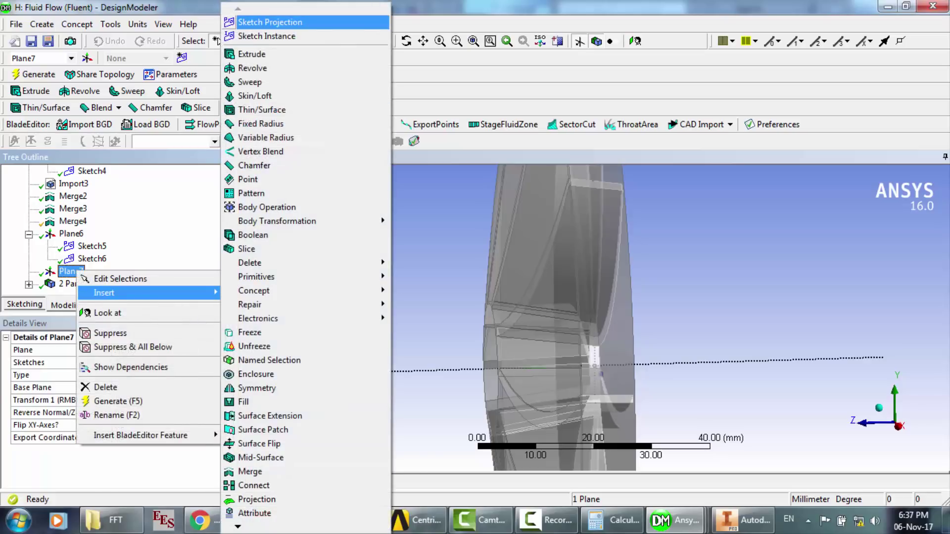
{"action": "left_click", "coordinate": [269, 21]}
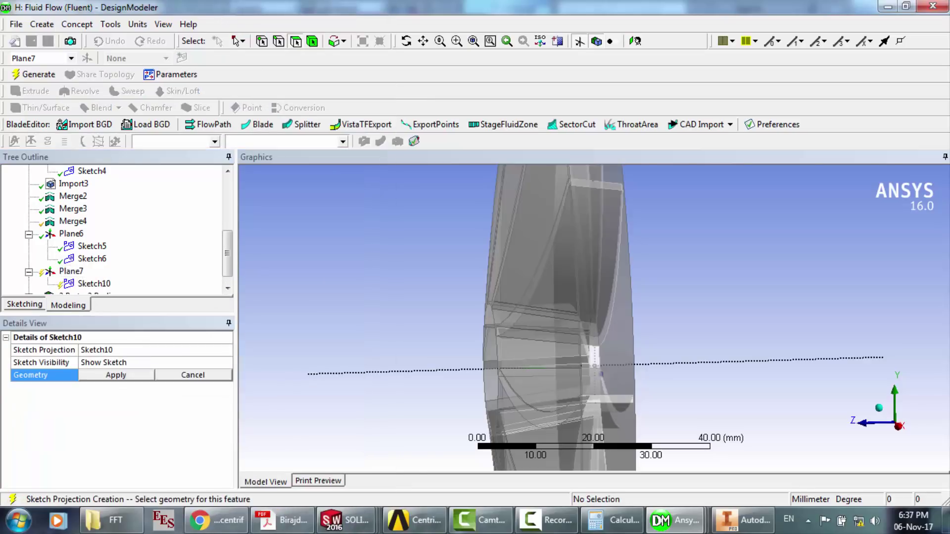
{"action": "left_click", "coordinate": [406, 41]}
{"action": "mouse_move", "coordinate": [569, 317]}
{"action": "left_mouse_down"}
{"action": "mouse_move", "coordinate": [554, 278]}
{"action": "mouse_move", "coordinate": [560, 306]}
{"action": "left_mouse_up"}
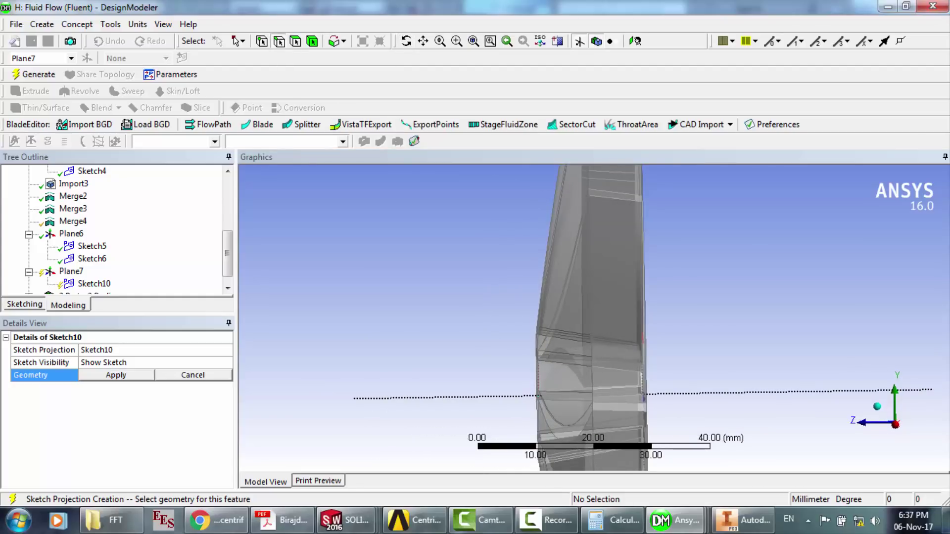
{"action": "left_click", "coordinate": [539, 379]}
{"action": "left_click", "coordinate": [407, 41]}
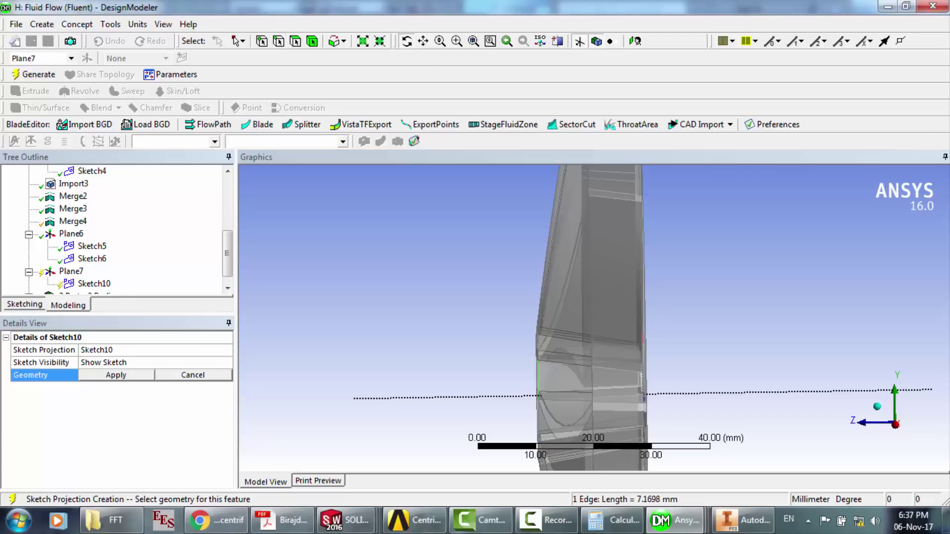
{"action": "left_click_drag", "start_coordinate": [440, 259], "coordinate": [482, 271]}
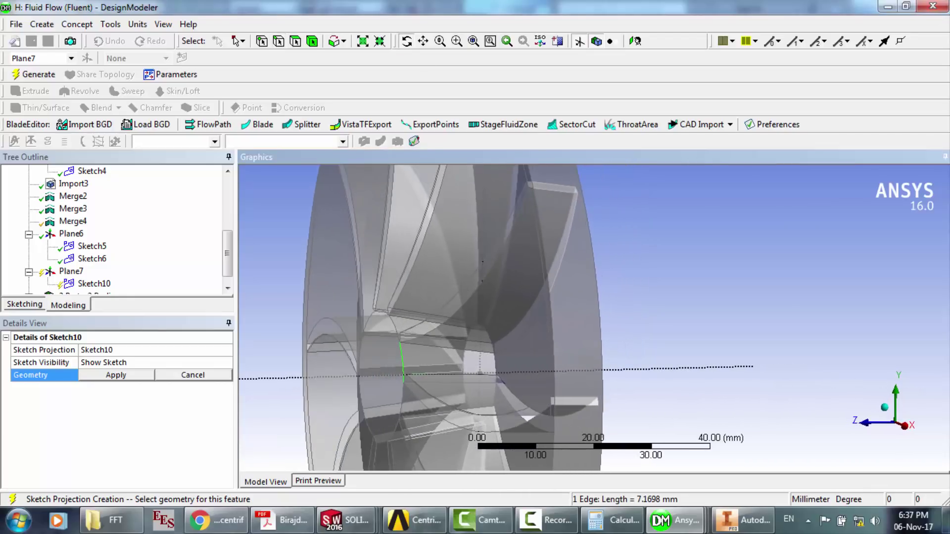
{"action": "left_click", "coordinate": [116, 375]}
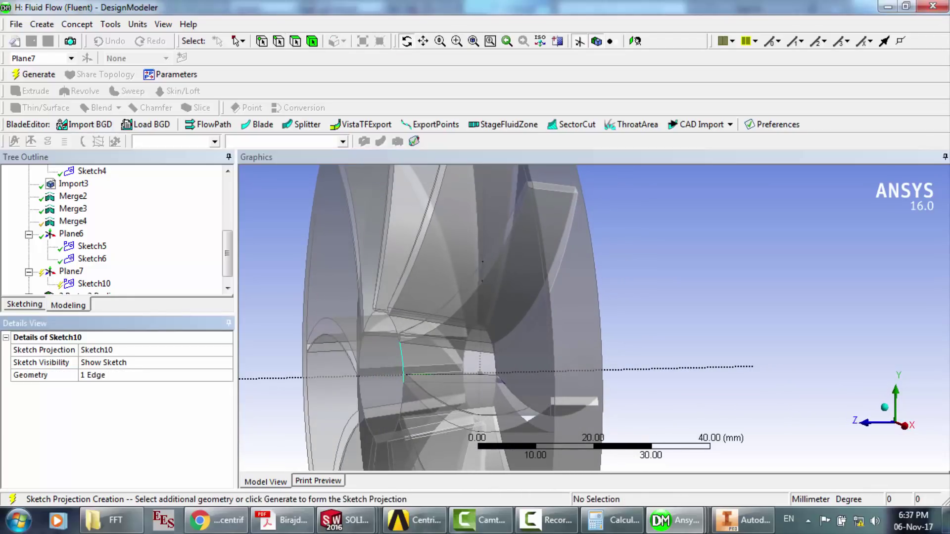
{"action": "left_click", "coordinate": [34, 74]}
- Add a new sketch on Plane7 and draw a line about 18.1 mm long from the projected edge's lower end to the plane's vertical axis
{"action": "left_click", "coordinate": [71, 272]}
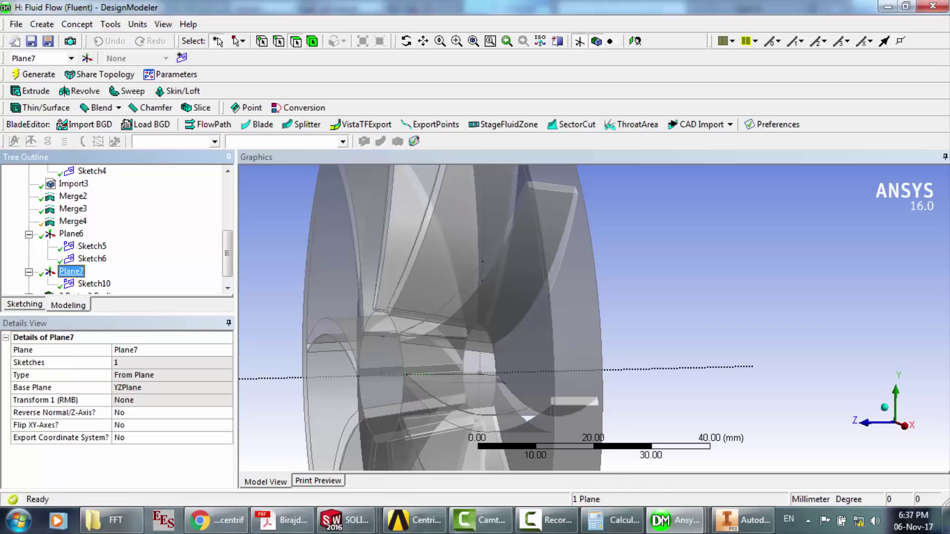
{"action": "scroll", "coordinate": [74, 272], "scroll_direction": "down", "scroll_amount": 1}
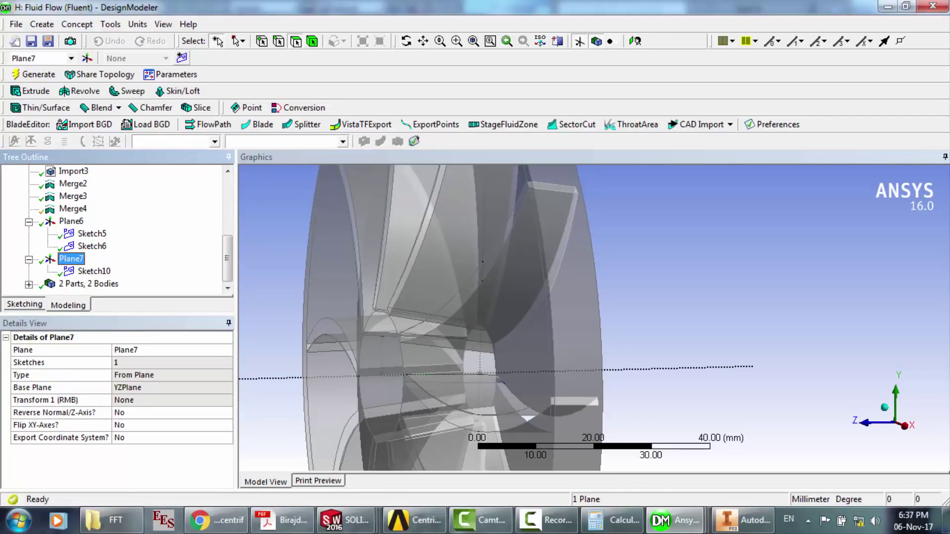
{"action": "left_click", "coordinate": [182, 58]}
{"action": "left_click", "coordinate": [94, 283]}
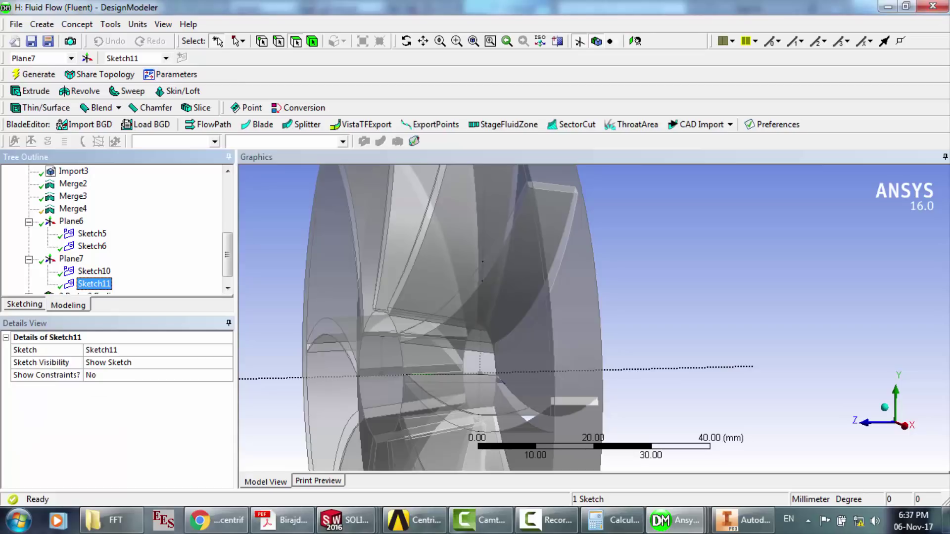
{"action": "left_click", "coordinate": [25, 304]}
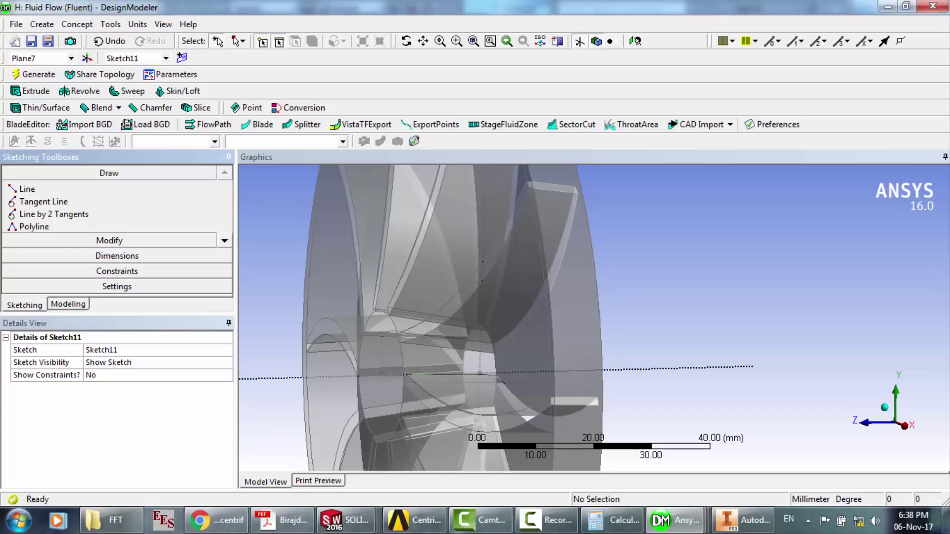
{"action": "left_click", "coordinate": [406, 41]}
{"action": "left_click_drag", "start_coordinate": [594, 297], "coordinate": [502, 297]}
{"action": "left_click", "coordinate": [27, 189]}
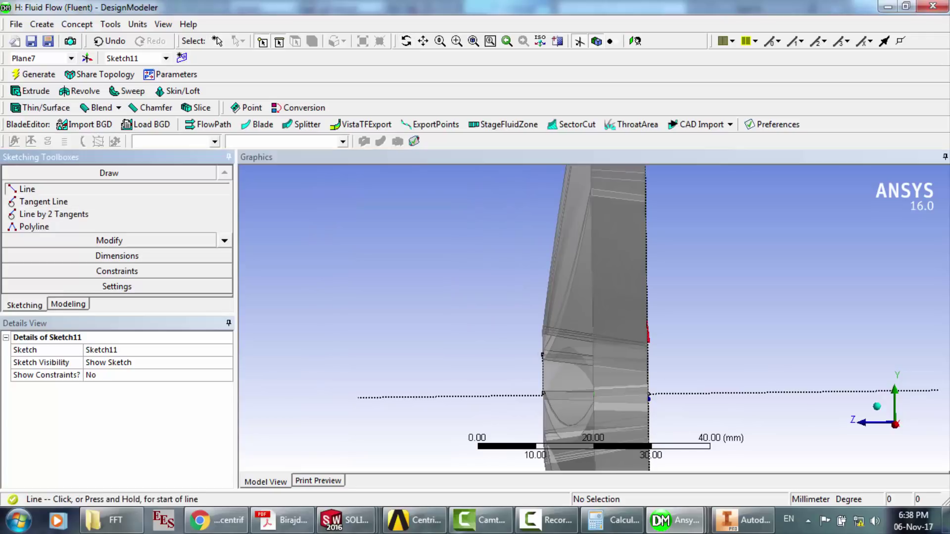
{"action": "left_click", "coordinate": [542, 393]}
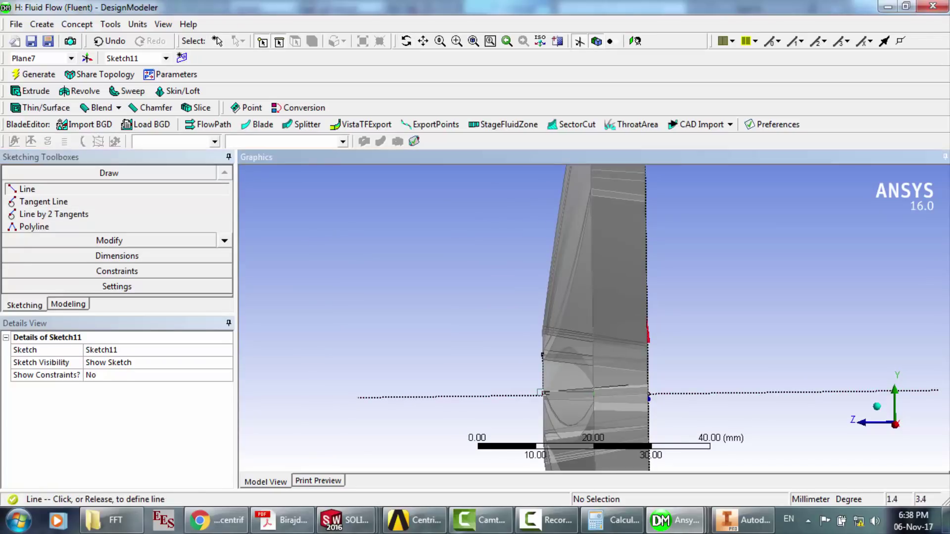
{"action": "left_click", "coordinate": [647, 394]}
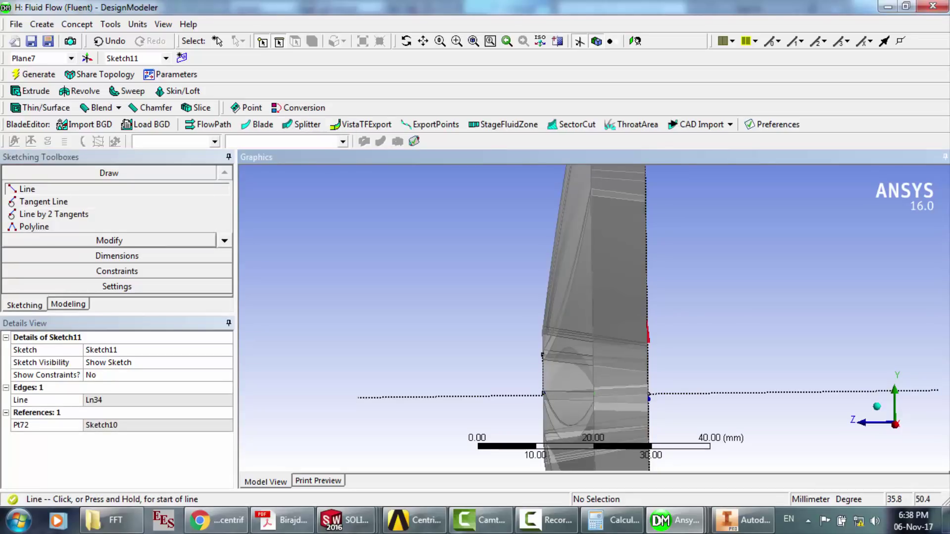
- Dimension the length of the new line and copy the dimension value
{"action": "left_click", "coordinate": [116, 256]}
{"action": "left_click", "coordinate": [569, 393]}
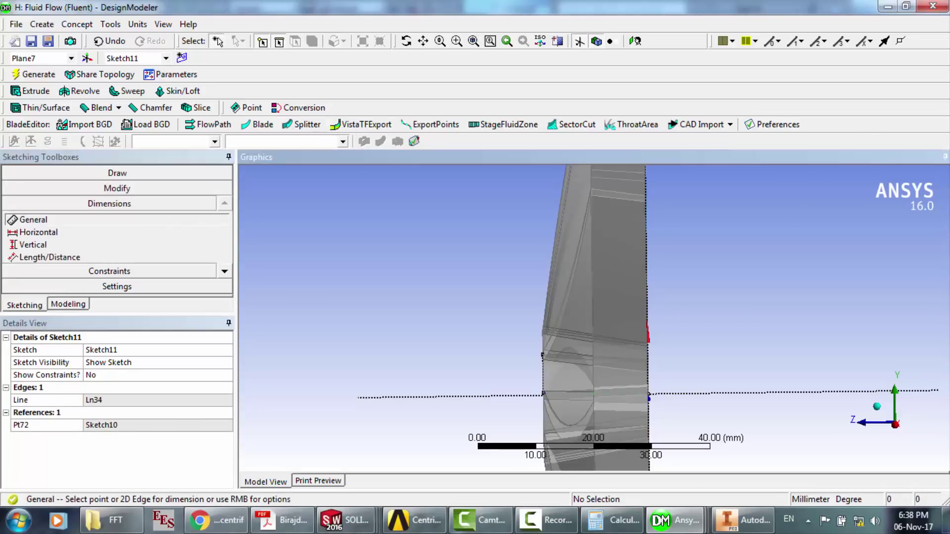
{"action": "left_click", "coordinate": [604, 307]}
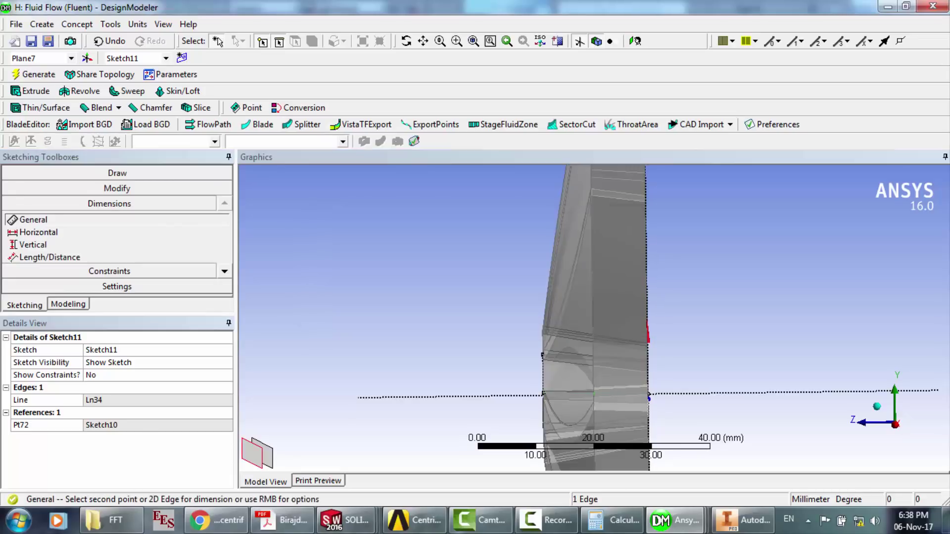
{"action": "left_click", "coordinate": [118, 400]}
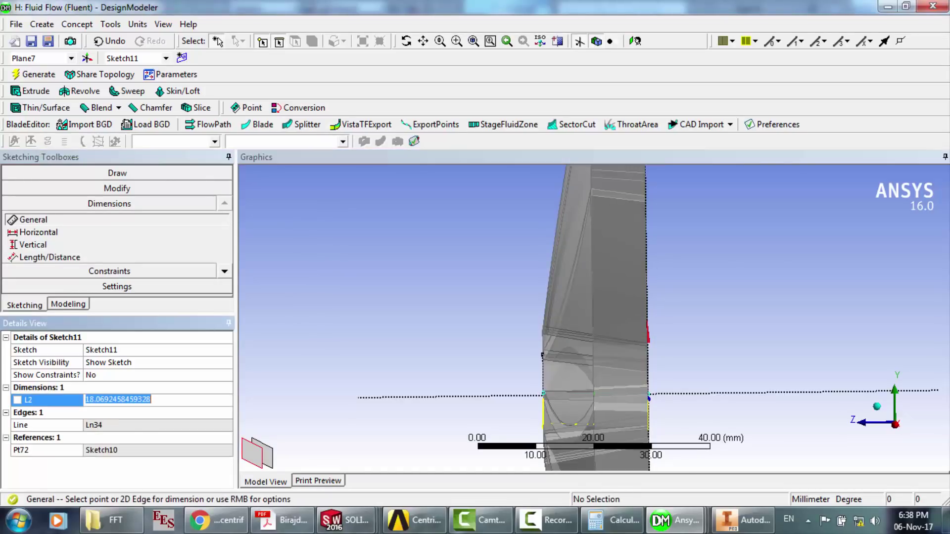
- Leave the sketch and make the XY plane the active plane
{"action": "left_click", "coordinate": [69, 304]}
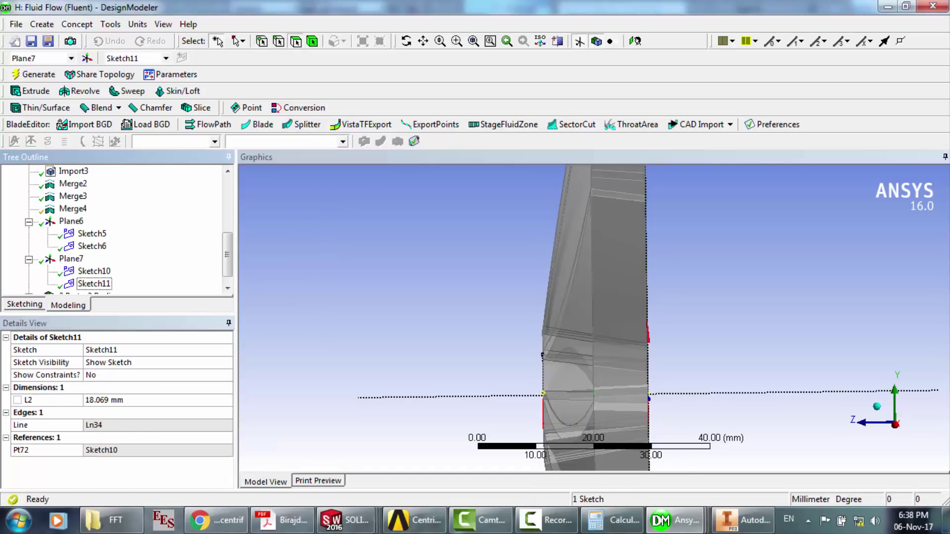
{"action": "scroll", "coordinate": [113, 227], "scroll_direction": "up", "scroll_amount": 5}
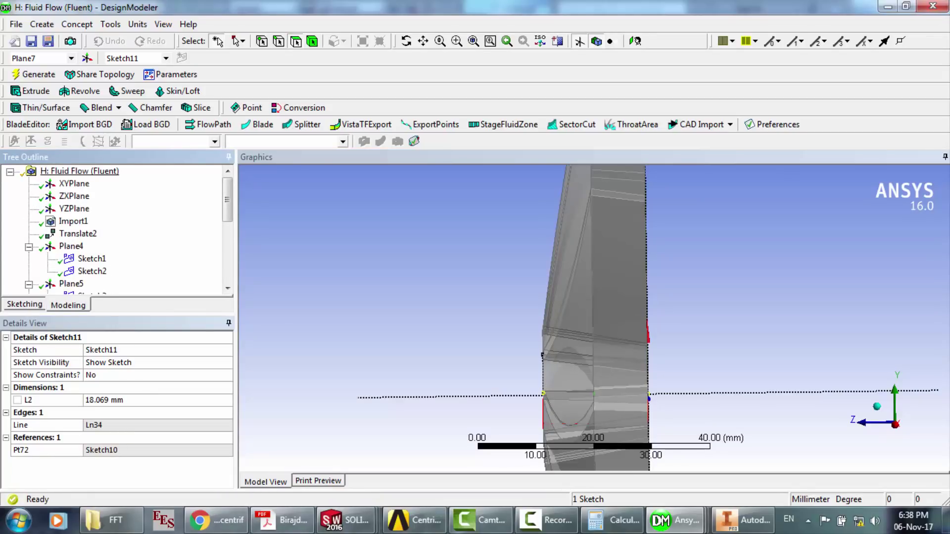
{"action": "left_click", "coordinate": [74, 184]}
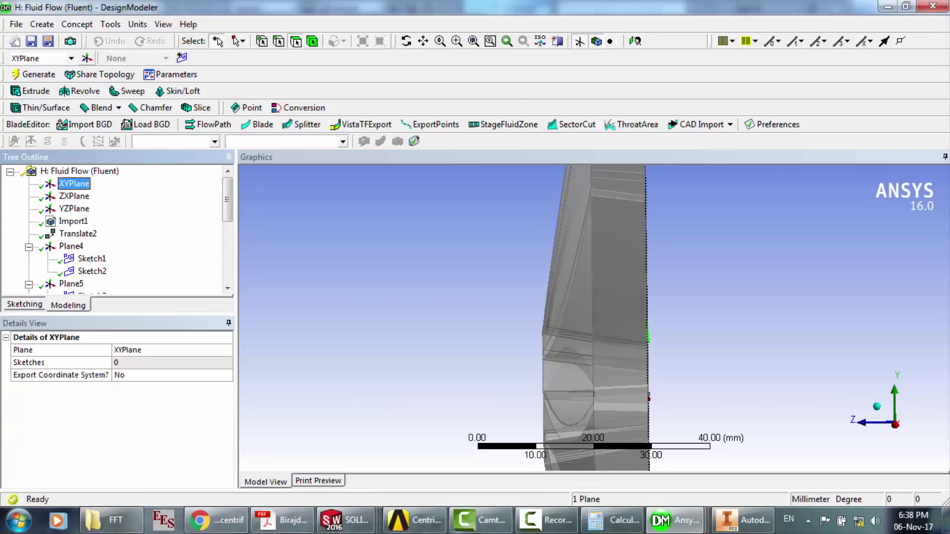
{"action": "left_click", "coordinate": [87, 59]}
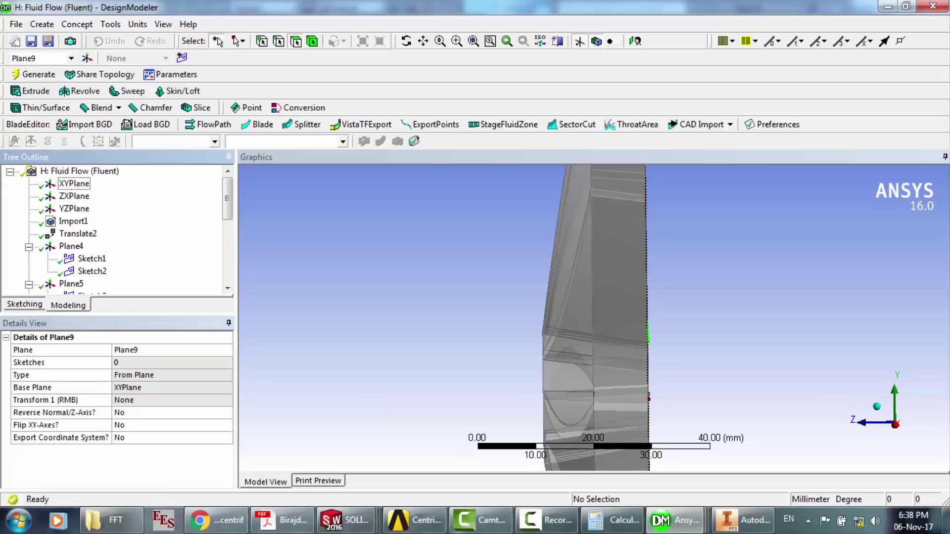
{"action": "left_click", "coordinate": [71, 271]}
{"action": "right_click", "coordinate": [70, 271]}
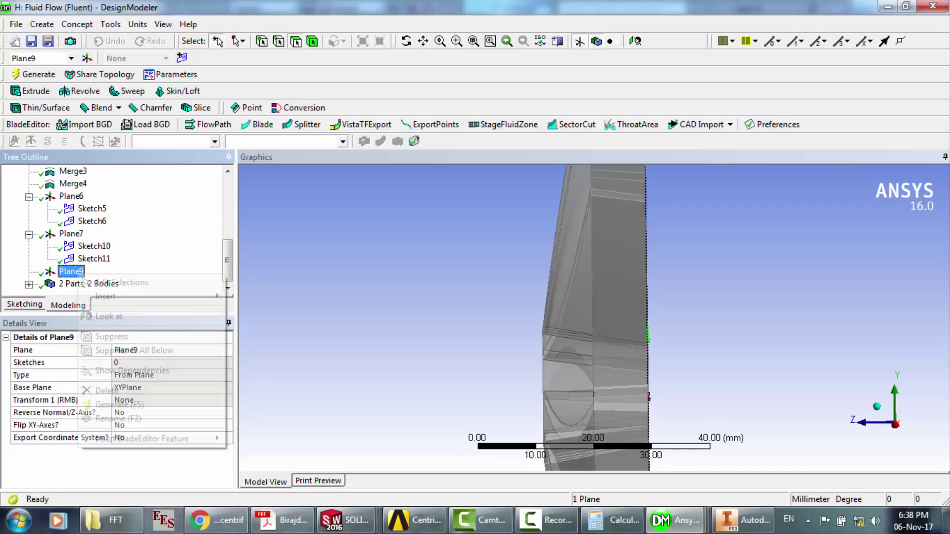
{"action": "mouse_move", "coordinate": [124, 296]}
{"action": "left_click", "coordinate": [271, 22]}
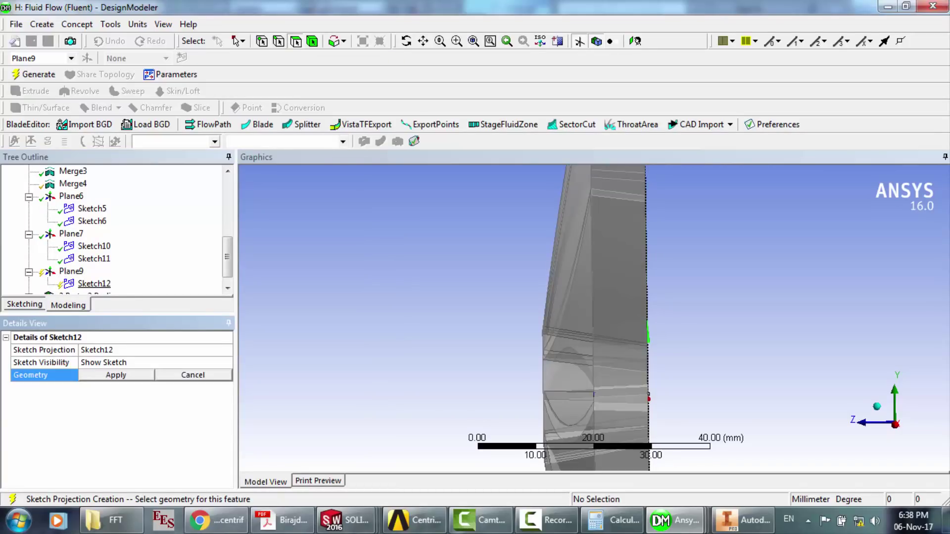
{"action": "left_click", "coordinate": [94, 284]}
{"action": "key", "text": "Delete"}
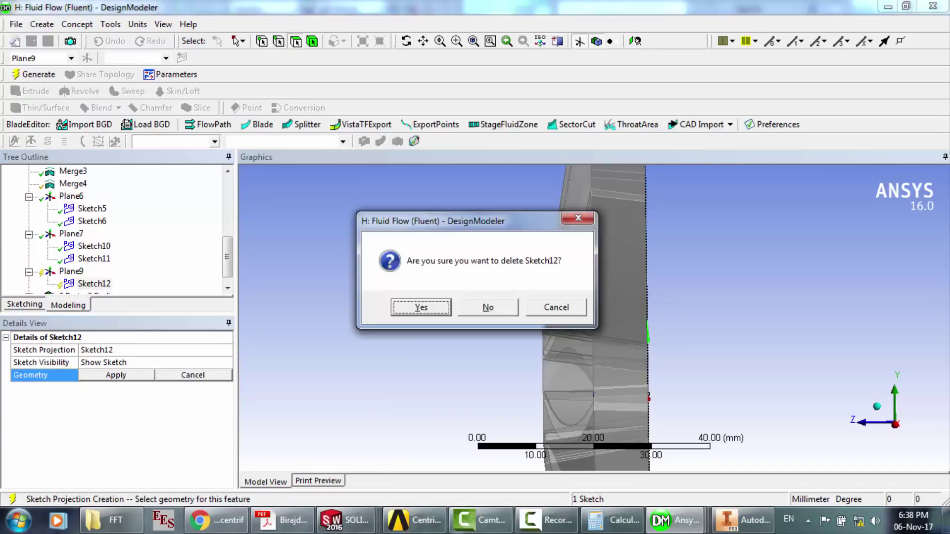
{"action": "key", "text": "Return"}
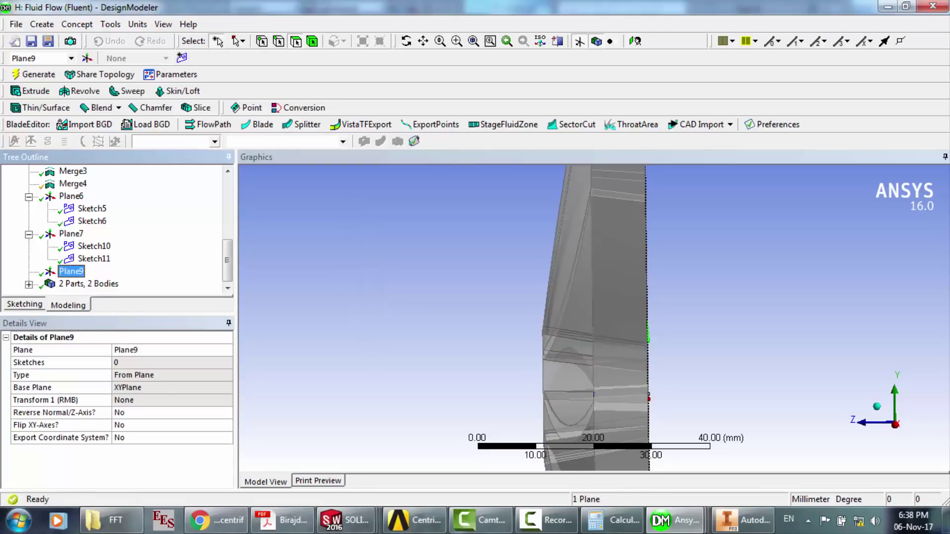
{"action": "left_click", "coordinate": [128, 388]}
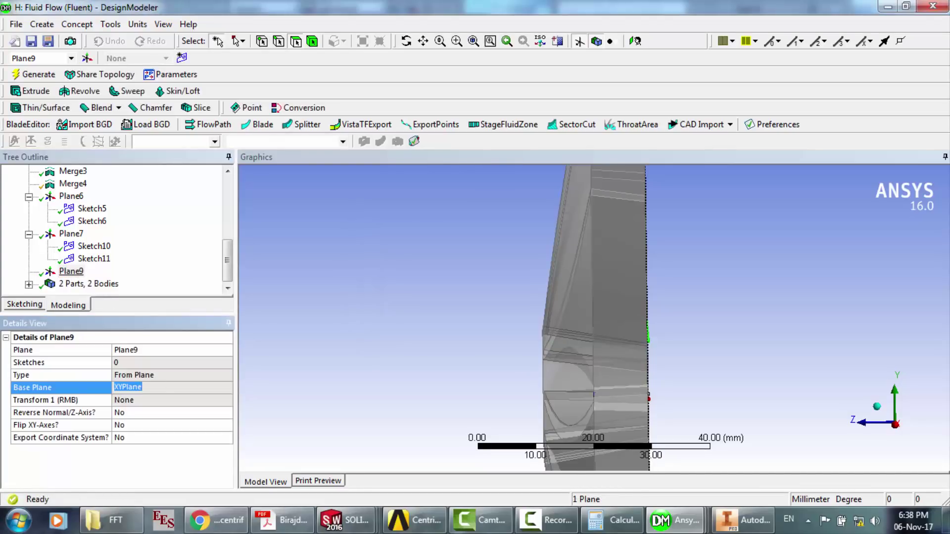
{"action": "left_click", "coordinate": [71, 271]}
{"action": "key", "text": "Delete"}
{"action": "key", "text": "Return"}
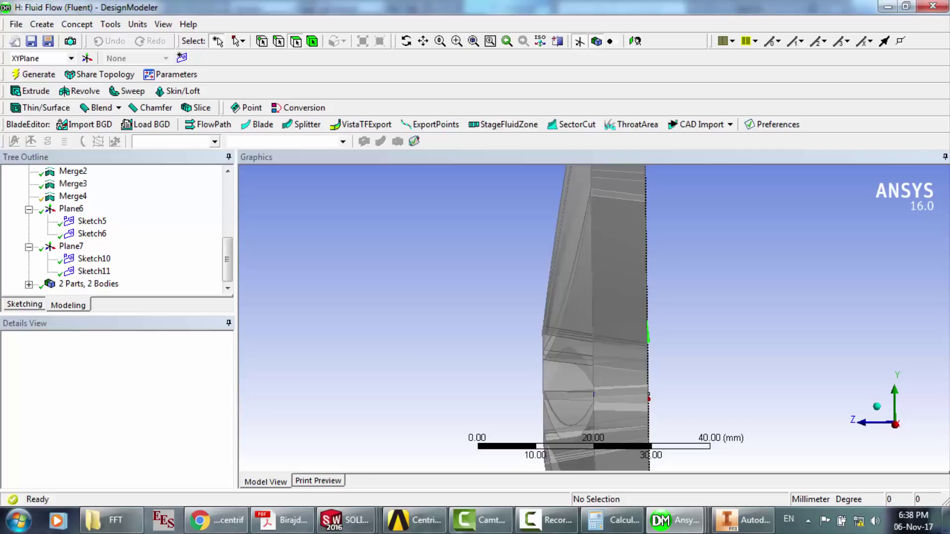
- Create a new plane from the XY plane with an Offset Global Z transform of 18.069 mm, using the copied value, and generate it
{"action": "left_click", "coordinate": [87, 59]}
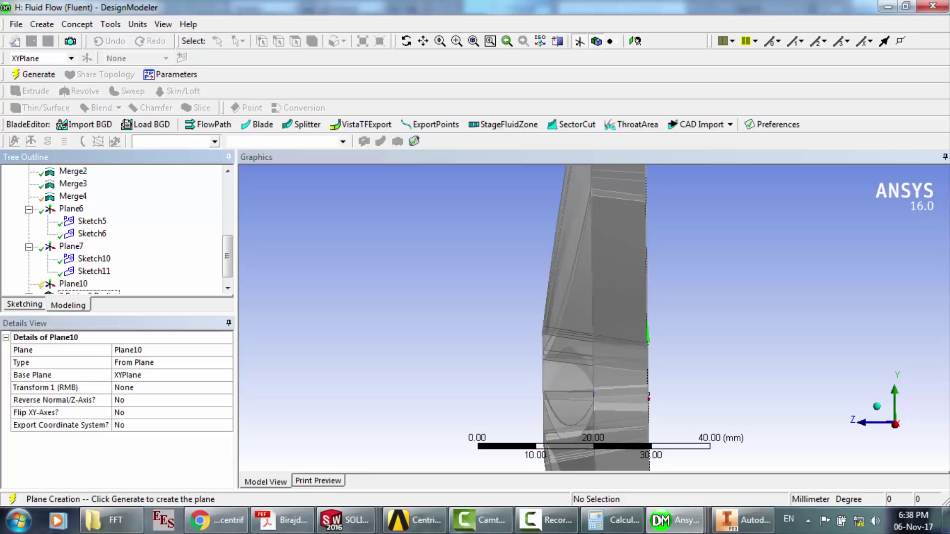
{"action": "left_click", "coordinate": [168, 388]}
{"action": "left_click", "coordinate": [227, 388]}
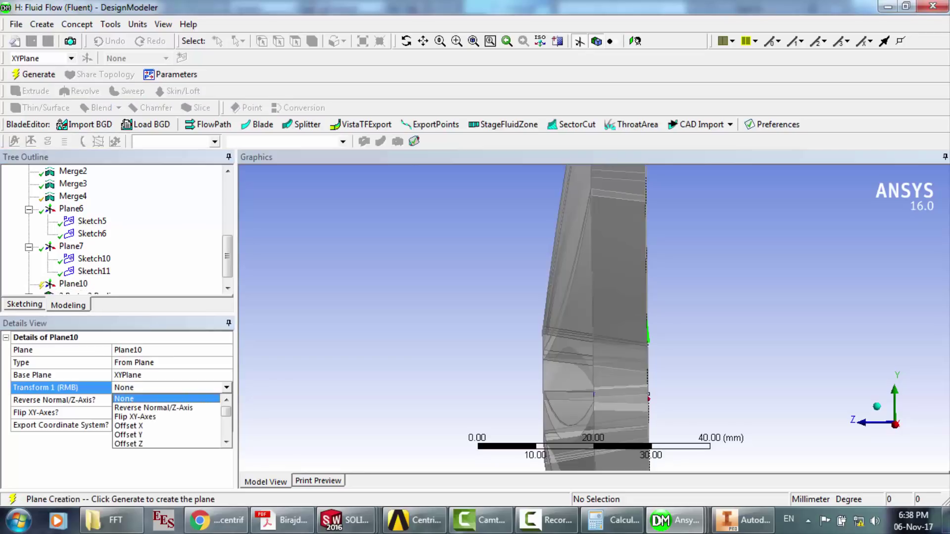
{"action": "left_click", "coordinate": [226, 431]}
{"action": "left_click", "coordinate": [226, 431]}
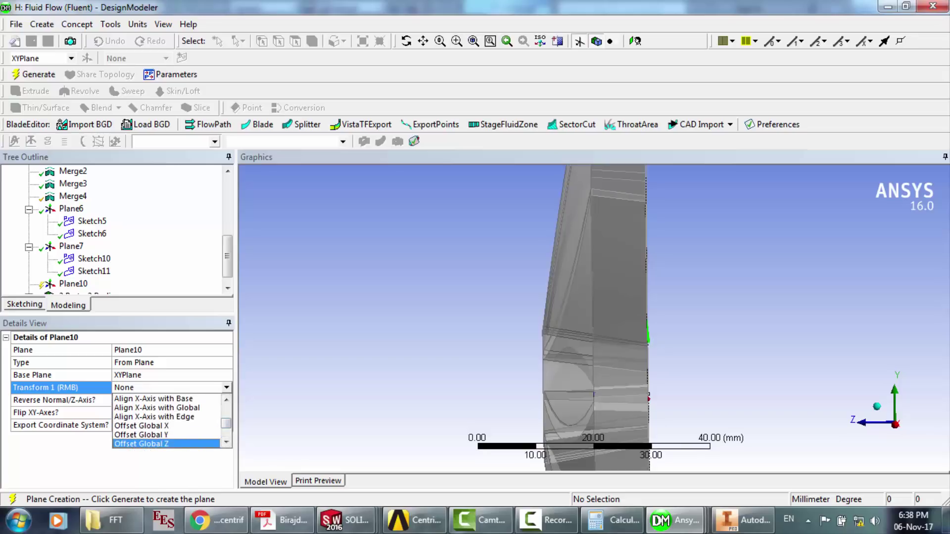
{"action": "left_click", "coordinate": [141, 444]}
{"action": "left_click", "coordinate": [142, 400]}
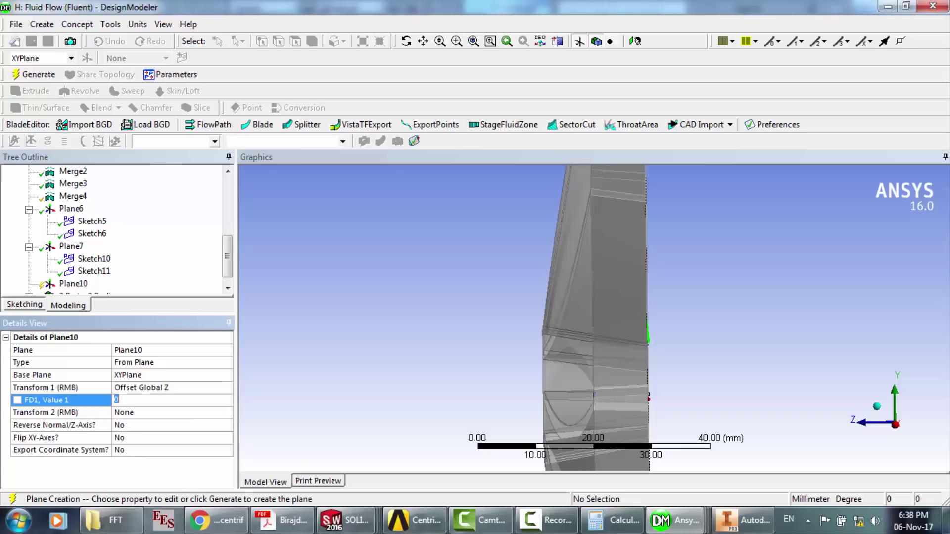
{"action": "key", "text": "BackSpace"}
{"action": "key", "text": "ctrl+v"}
{"action": "key", "text": "Return"}
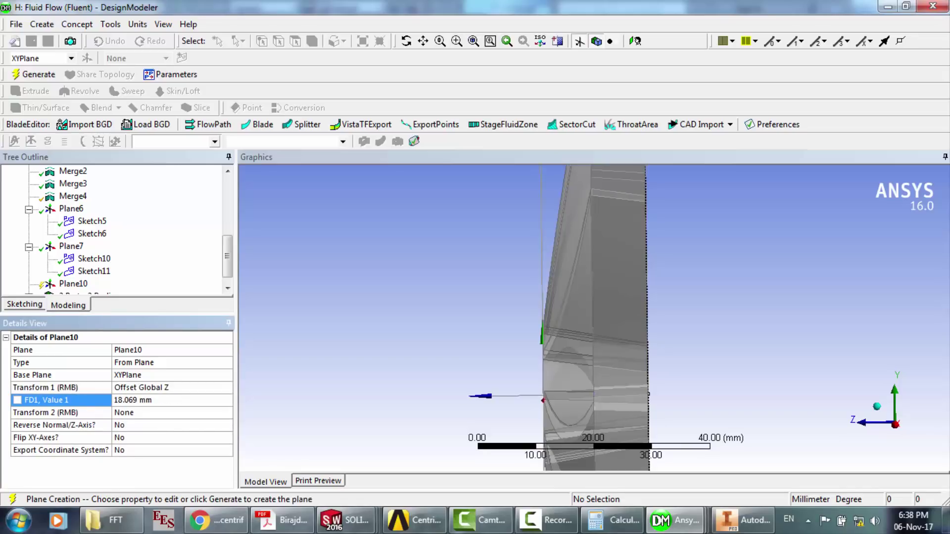
{"action": "left_click", "coordinate": [33, 75]}
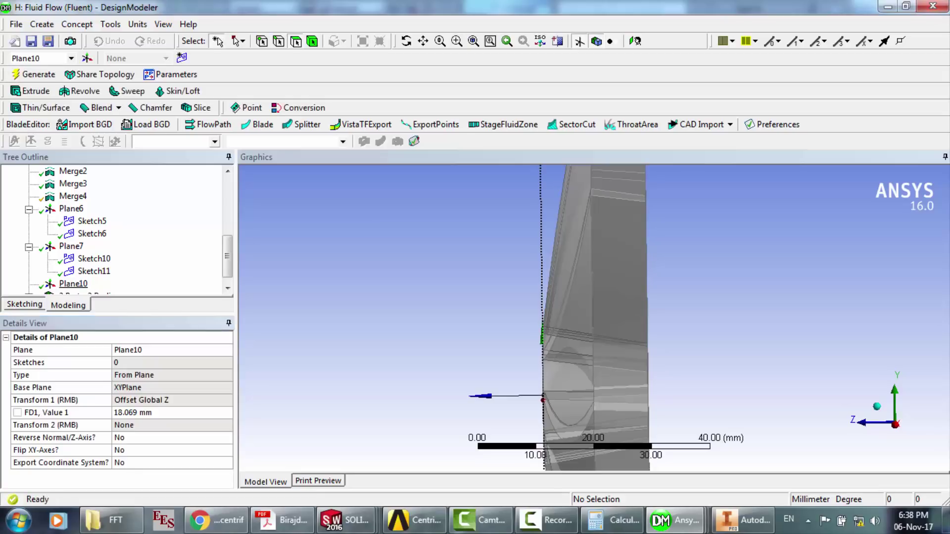
- Add a new empty sketch on the offset plane and open it for sketching
{"action": "left_click", "coordinate": [181, 58]}
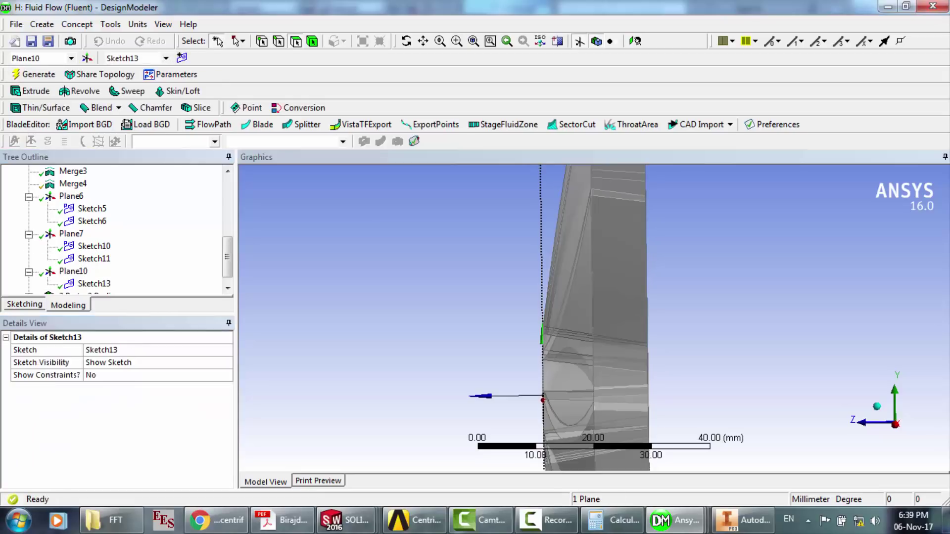
{"action": "left_click", "coordinate": [94, 284]}
{"action": "left_click", "coordinate": [25, 305]}
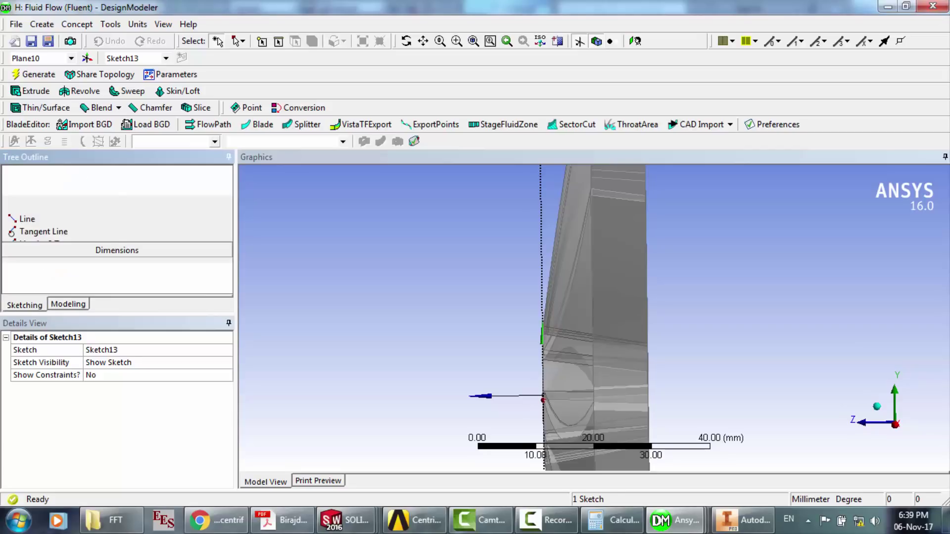
- Insert a sketch projection on Plane10 using the short curved hub edge between two blades at the +Z end, and generate it
{"action": "left_click", "coordinate": [408, 42]}
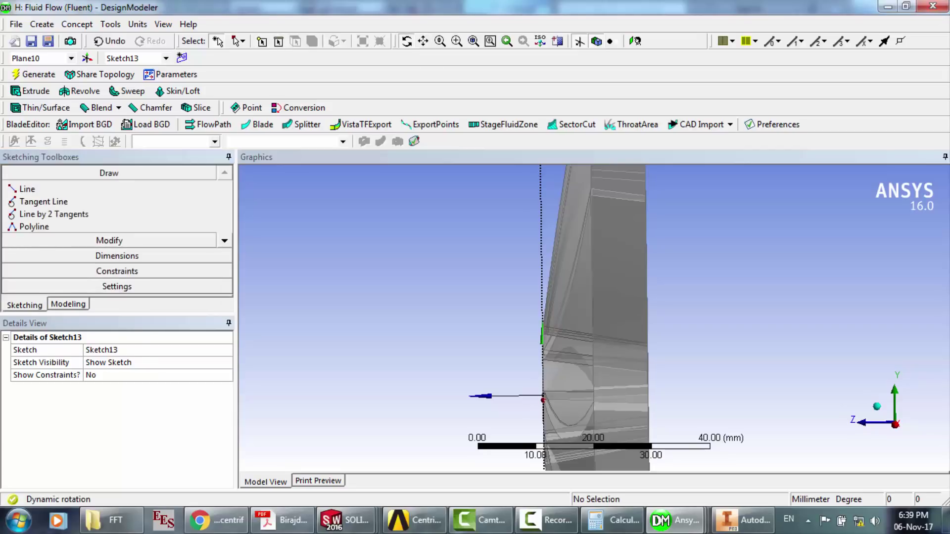
{"action": "left_click_drag", "start_coordinate": [446, 297], "coordinate": [592, 319]}
{"action": "scroll", "coordinate": [547, 319], "scroll_direction": "down", "scroll_amount": 4}
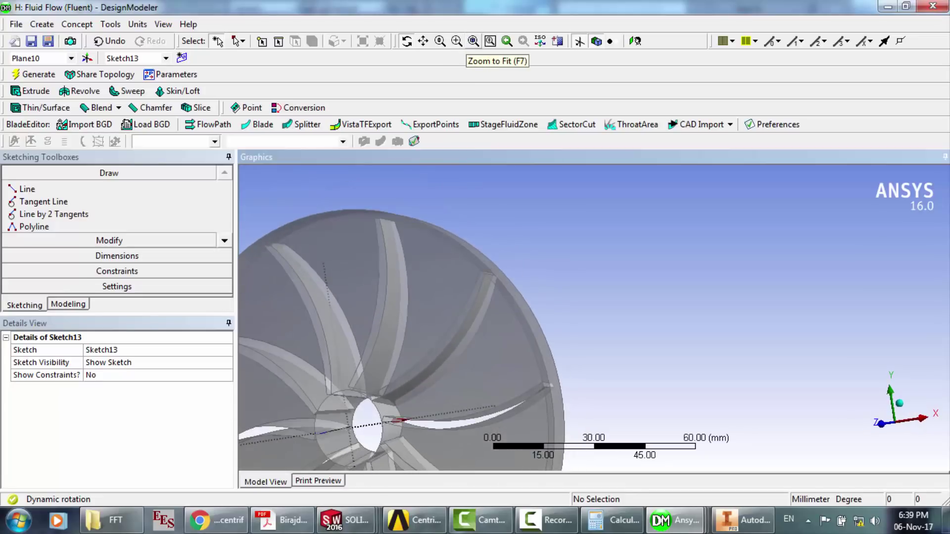
{"action": "left_click", "coordinate": [474, 41]}
{"action": "left_click", "coordinate": [541, 267]}
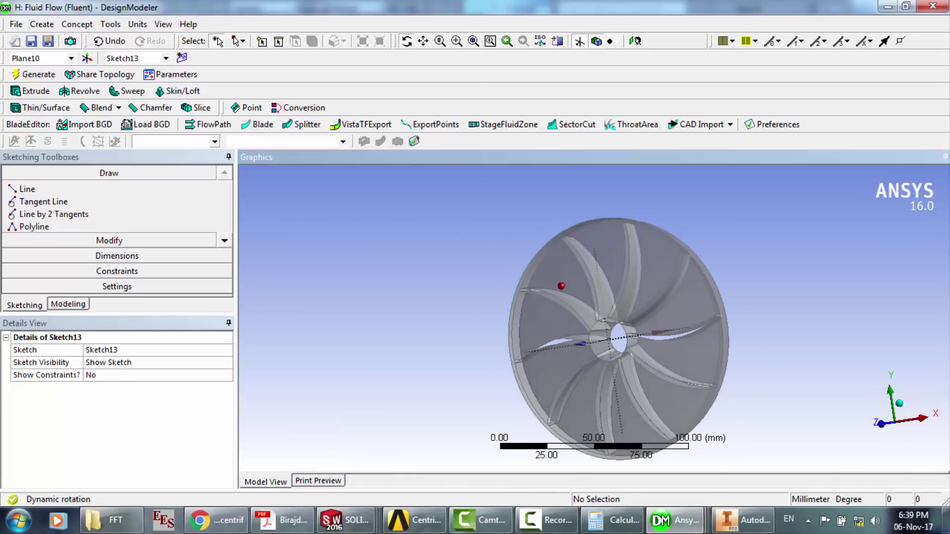
{"action": "scroll", "coordinate": [541, 268], "scroll_direction": "up", "scroll_amount": 3}
{"action": "left_click", "coordinate": [69, 304]}
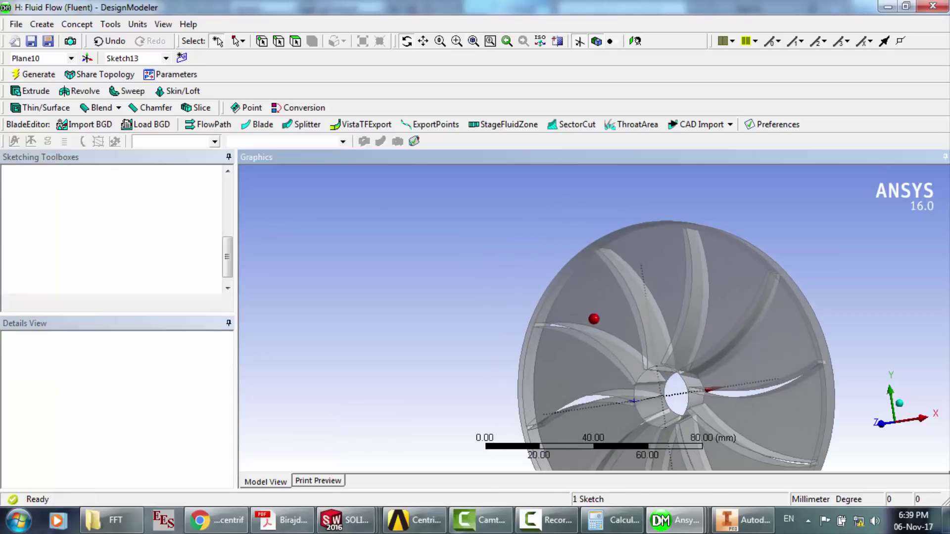
{"action": "left_click", "coordinate": [73, 271]}
{"action": "right_click", "coordinate": [76, 275]}
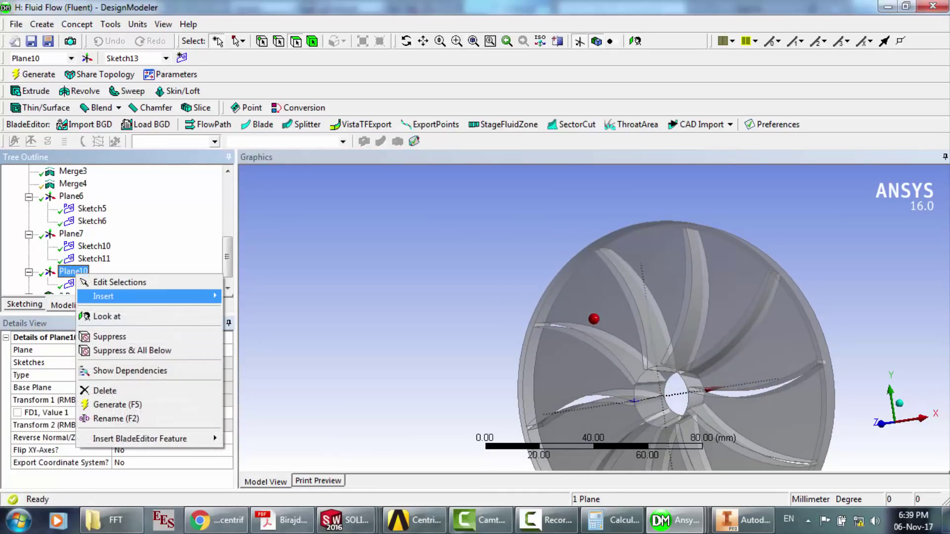
{"action": "mouse_move", "coordinate": [148, 296]}
{"action": "left_click", "coordinate": [268, 22]}
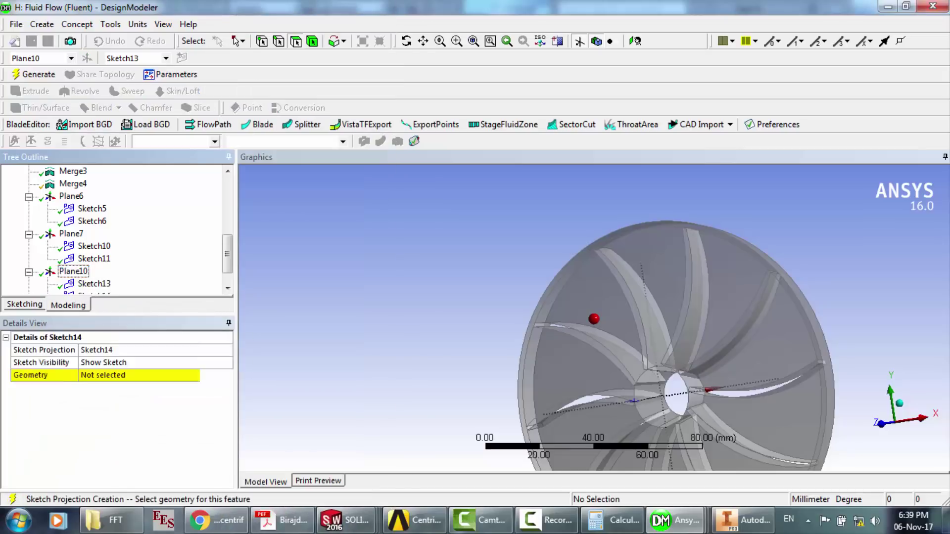
{"action": "left_click", "coordinate": [113, 375]}
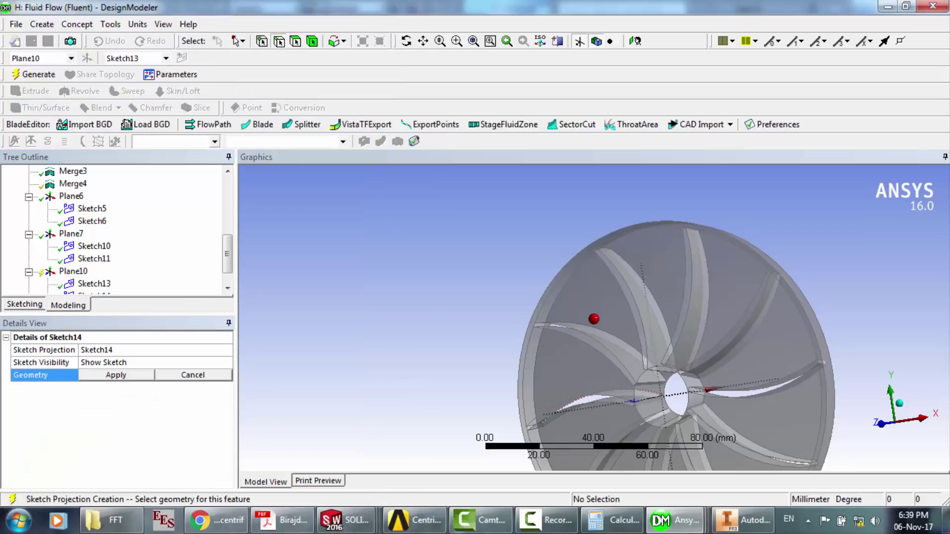
{"action": "left_click", "coordinate": [649, 384]}
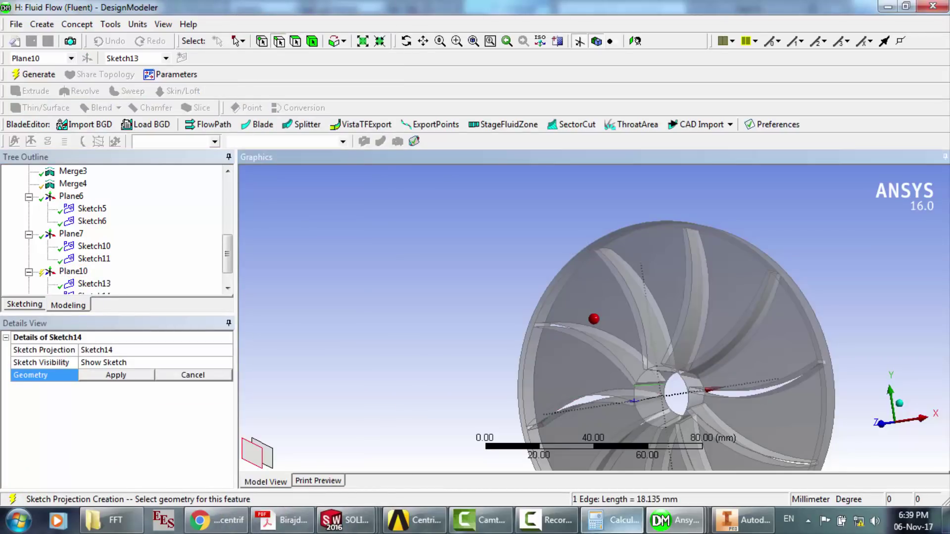
{"action": "left_click", "coordinate": [547, 521]}
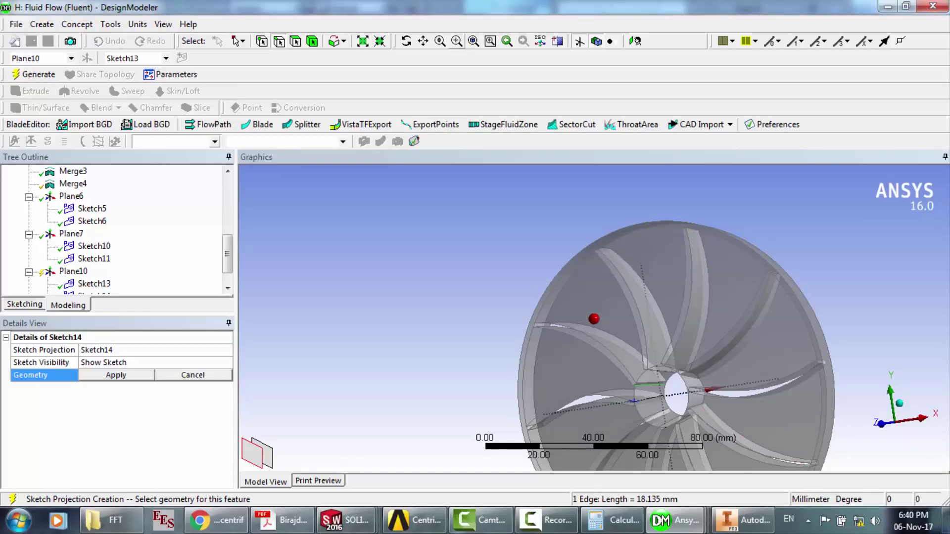
{"action": "left_click_drag", "start_coordinate": [613, 354], "coordinate": [706, 425]}
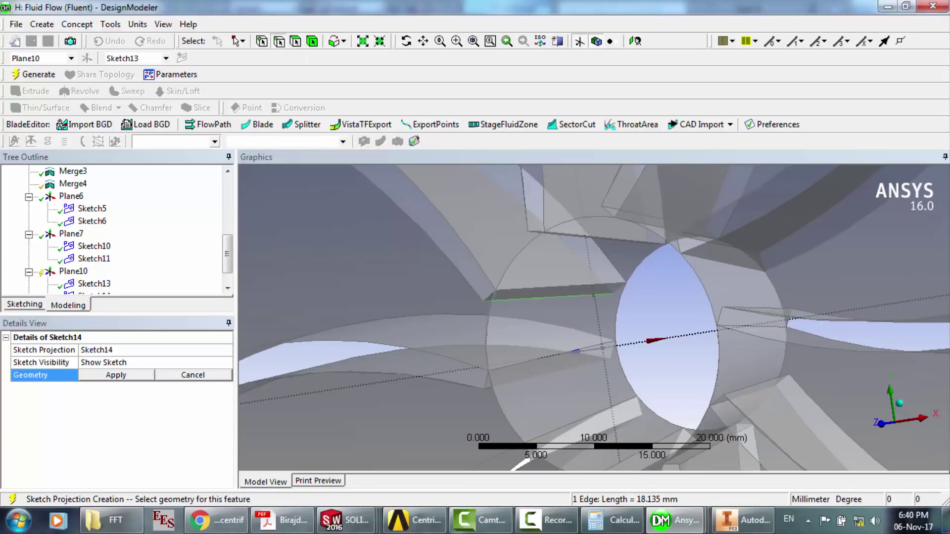
{"action": "left_click", "coordinate": [486, 333]}
{"action": "left_click", "coordinate": [115, 375]}
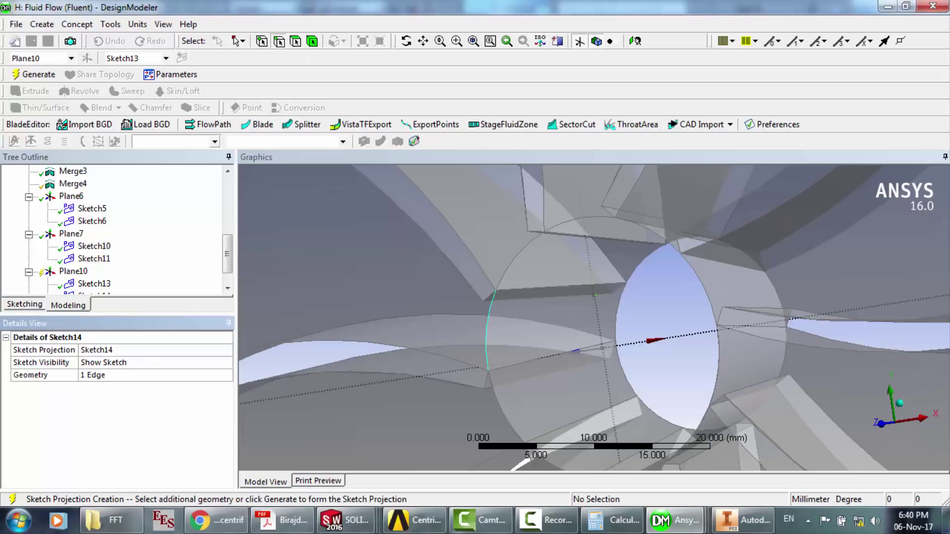
{"action": "left_click", "coordinate": [34, 75]}
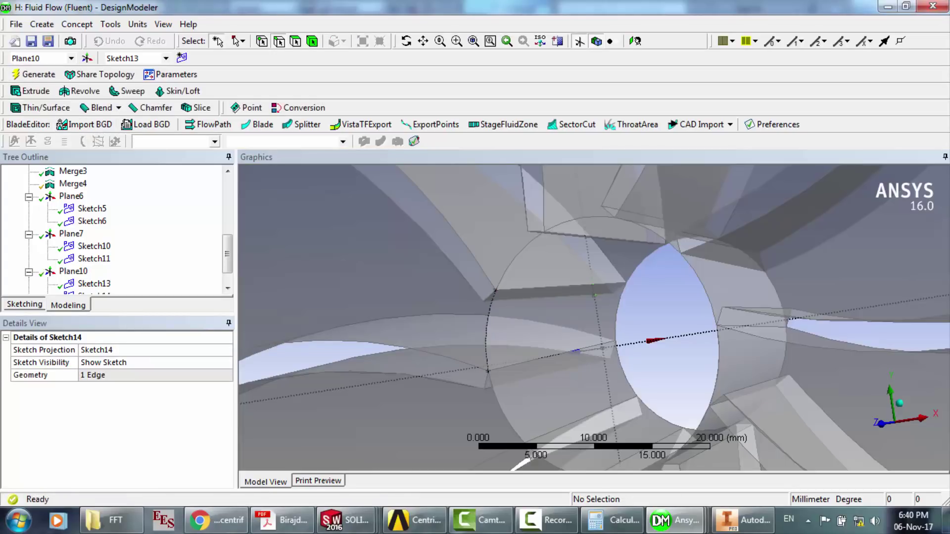
- In Sketch13, draw a circle centred on the plane's origin and passing through the projected hub edge's end point
{"action": "scroll", "coordinate": [94, 272], "scroll_direction": "down", "scroll_amount": 1}
{"action": "left_click", "coordinate": [94, 272]}
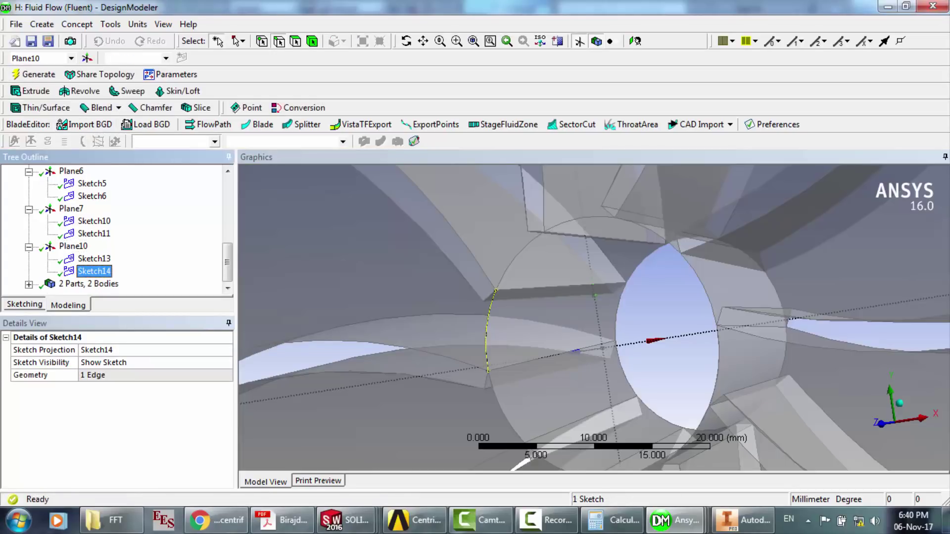
{"action": "left_click", "coordinate": [25, 304]}
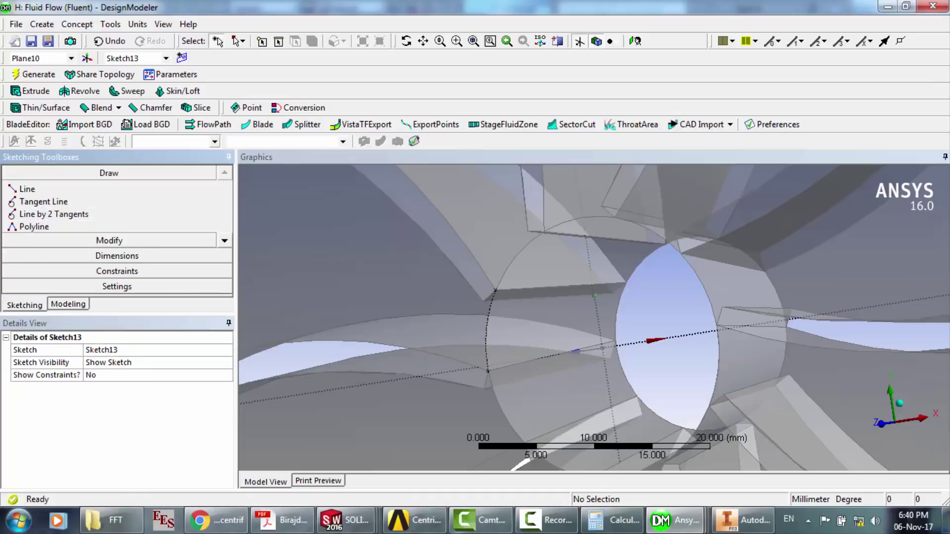
{"action": "left_click", "coordinate": [224, 241]}
{"action": "left_click", "coordinate": [224, 241]}
{"action": "left_click", "coordinate": [225, 241]}
{"action": "left_click", "coordinate": [225, 241]}
{"action": "left_click", "coordinate": [224, 241]}
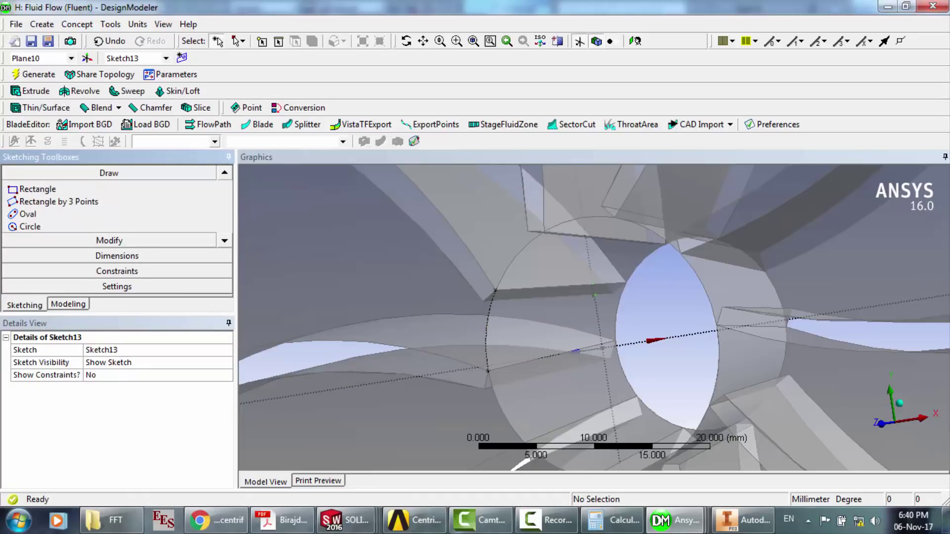
{"action": "left_click", "coordinate": [29, 227]}
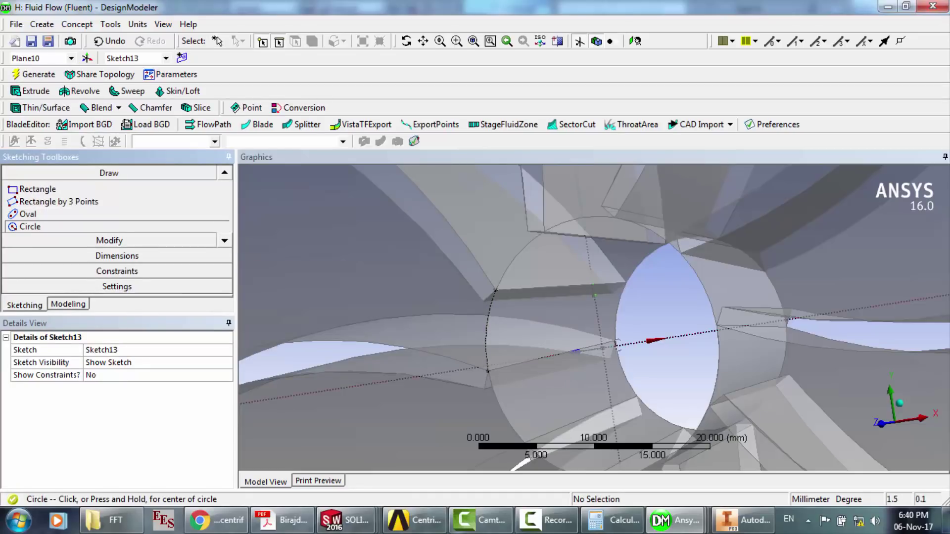
{"action": "left_click", "coordinate": [601, 344]}
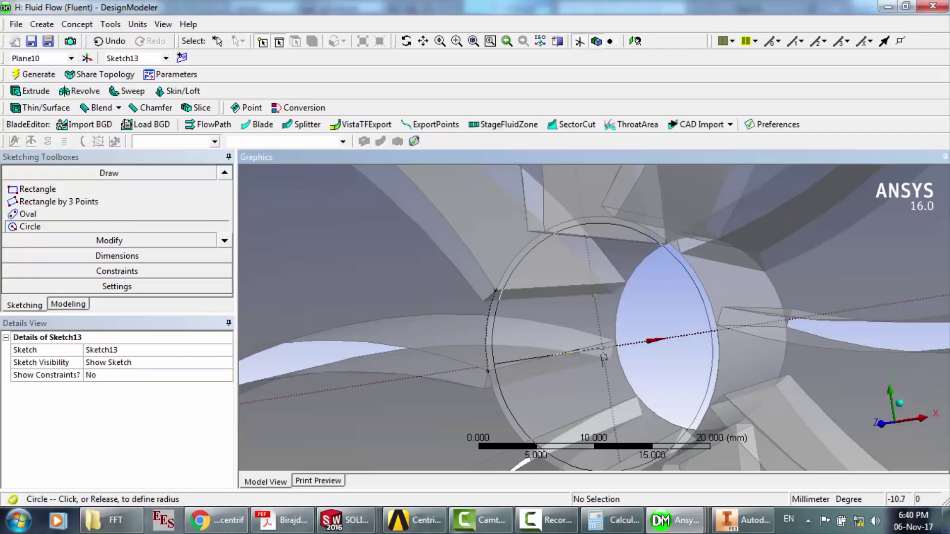
{"action": "left_click", "coordinate": [486, 369]}
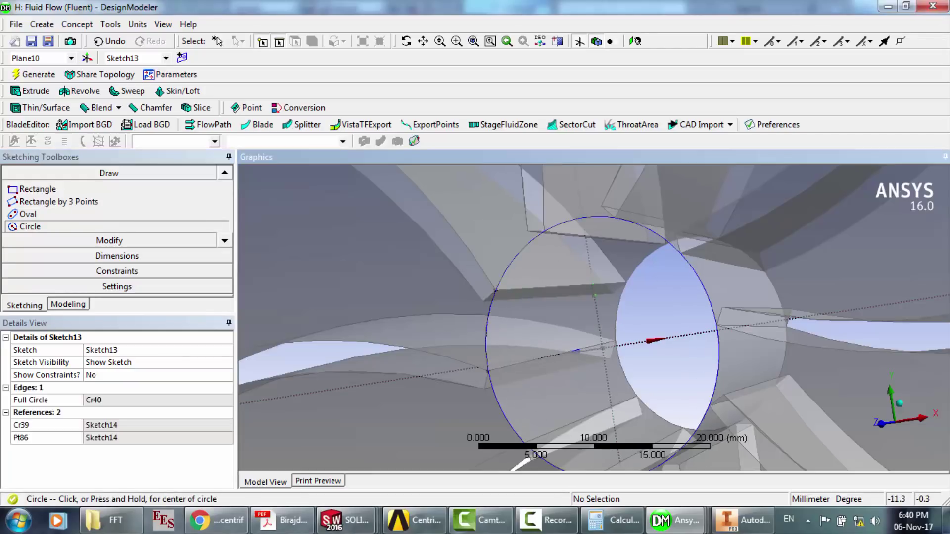
{"action": "left_click", "coordinate": [68, 305]}
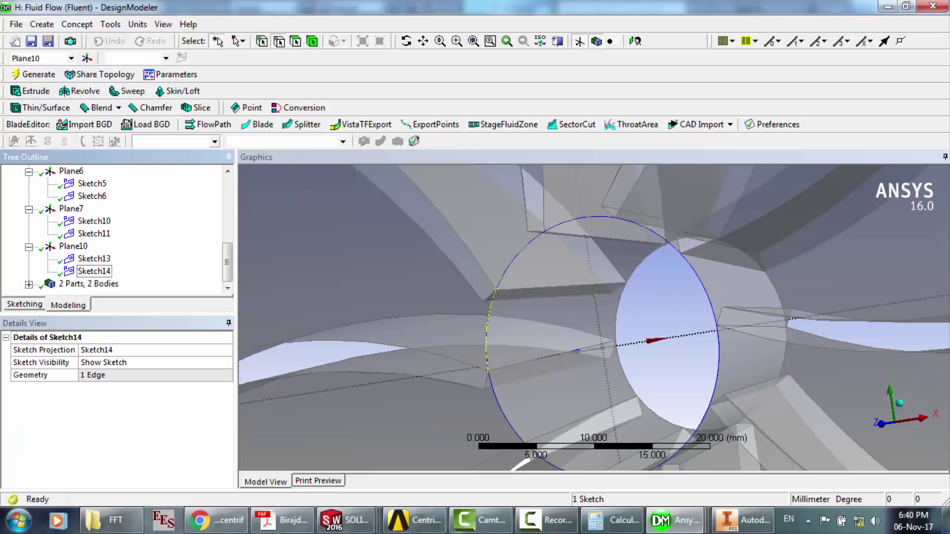
- Start a Skin/Loft feature and examine the sketches on Plane7 and Plane10 as candidate hub profiles
{"action": "left_click", "coordinate": [178, 91]}
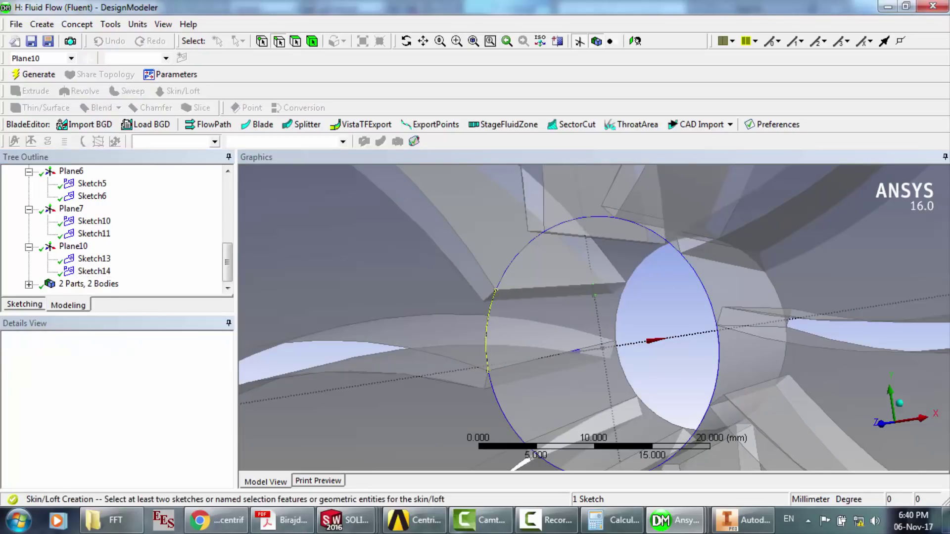
{"action": "left_click", "coordinate": [94, 234]}
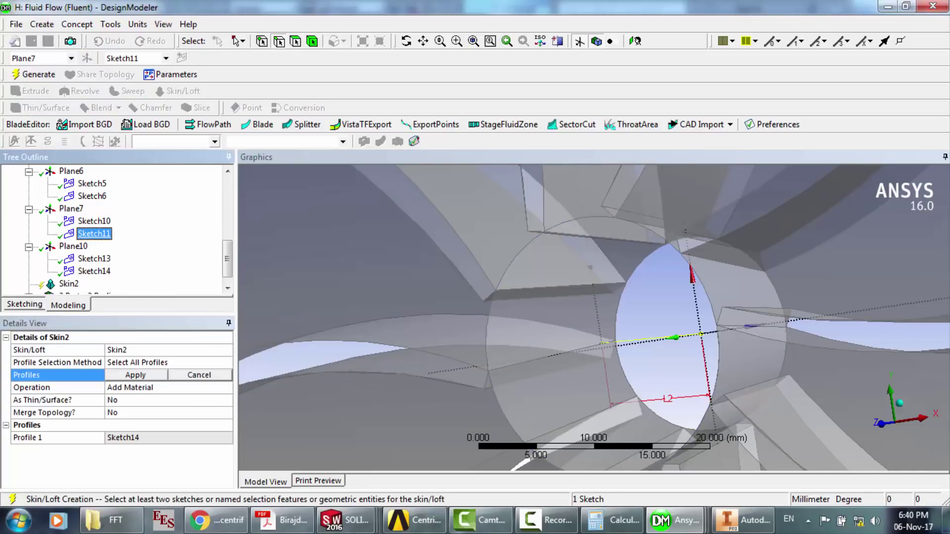
{"action": "left_click", "coordinate": [94, 222]}
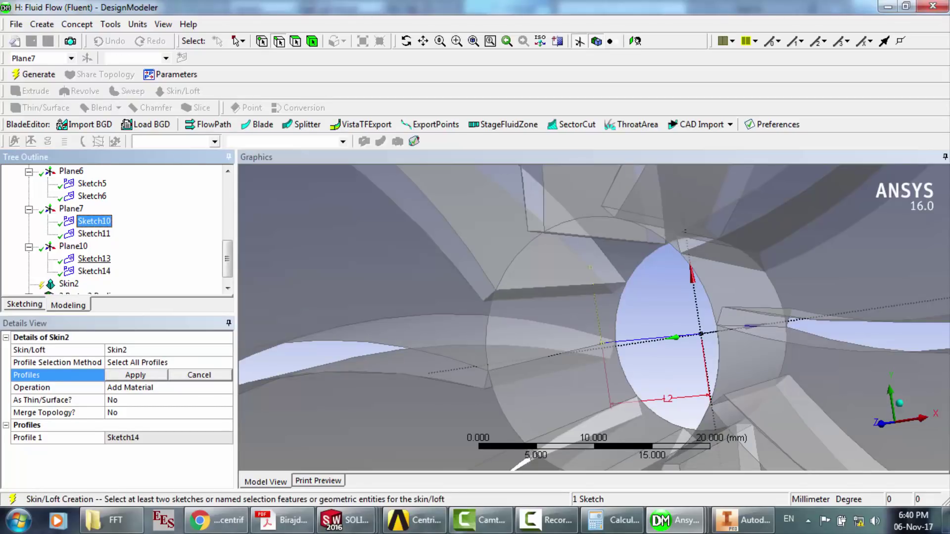
{"action": "left_click", "coordinate": [94, 259]}
{"action": "scroll", "coordinate": [114, 227], "scroll_direction": "up", "scroll_amount": 5}
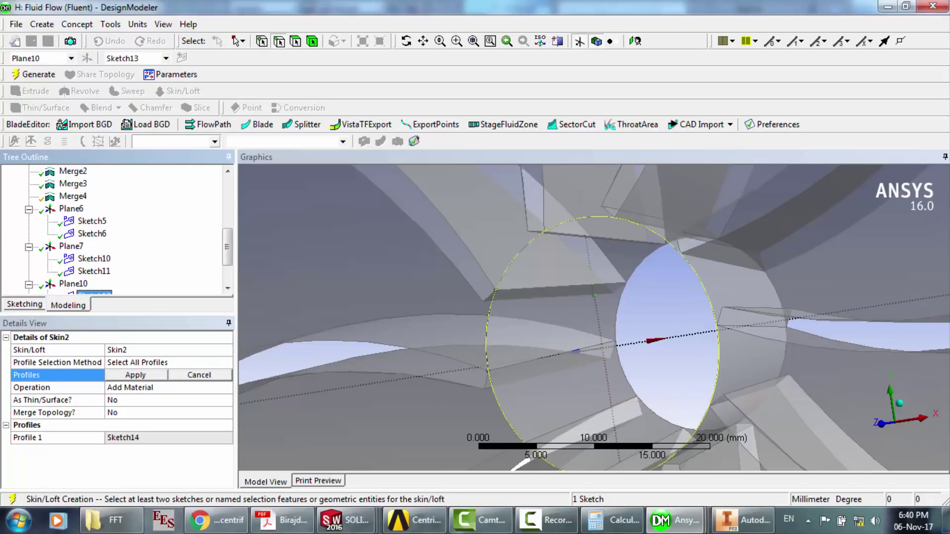
{"action": "scroll", "coordinate": [114, 228], "scroll_direction": "up", "scroll_amount": 2}
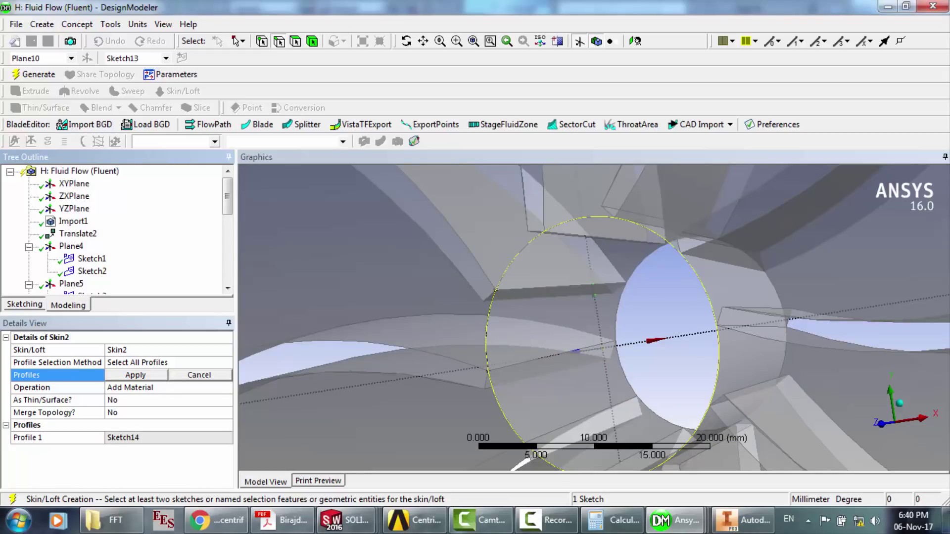
{"action": "scroll", "coordinate": [114, 228], "scroll_direction": "down", "scroll_amount": 5}
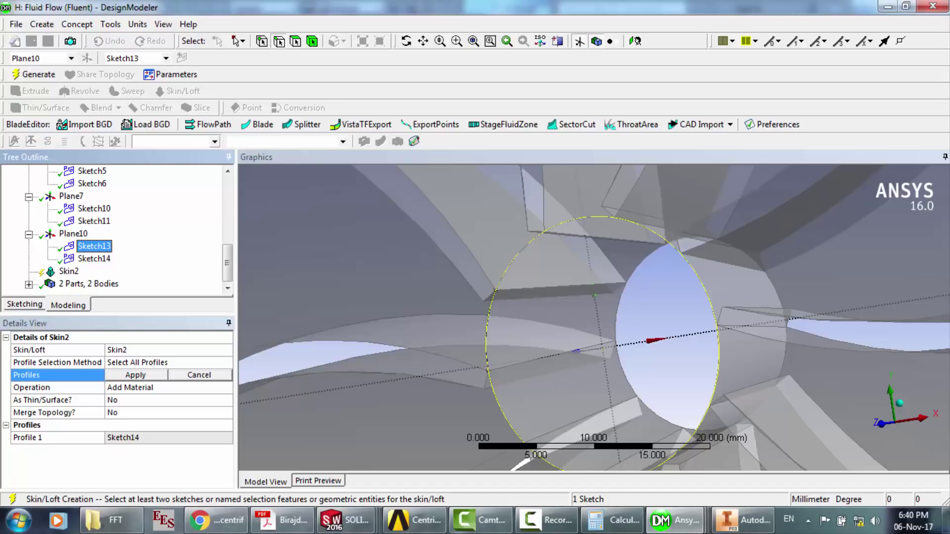
{"action": "left_click", "coordinate": [547, 520]}
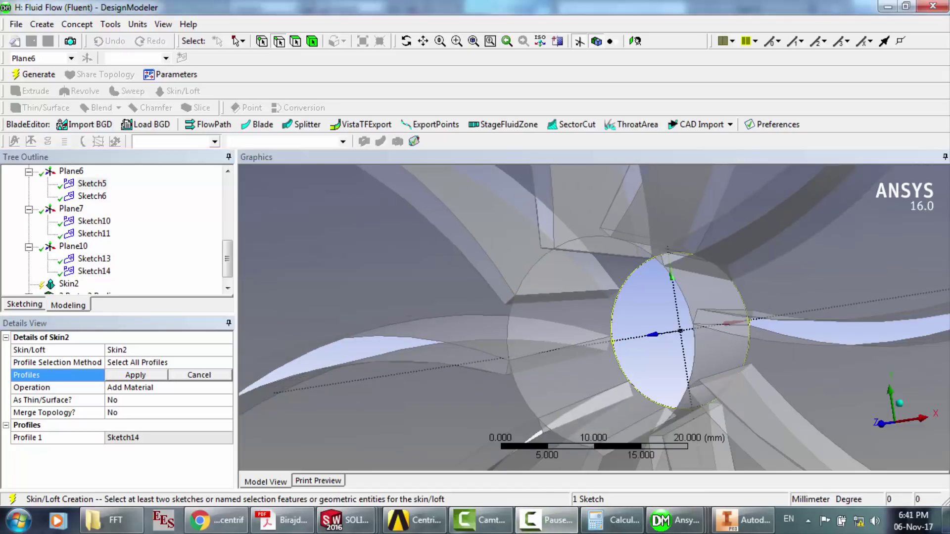
- Try to assign Sketch5, Sketch13 and Sketch14 together as the profiles of the loft
{"action": "left_click", "coordinate": [92, 184]}
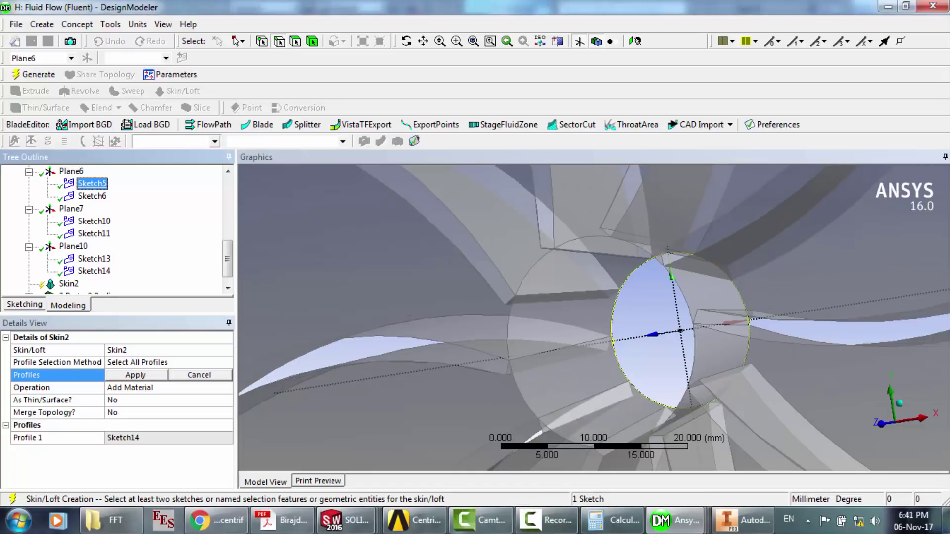
{"action": "left_click", "coordinate": [94, 272], "text": "ctrl"}
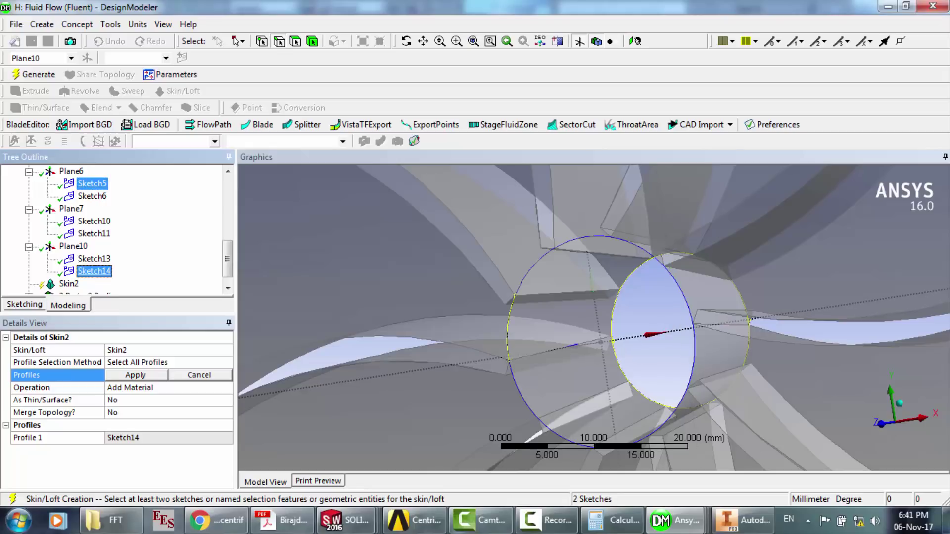
{"action": "left_click", "coordinate": [94, 259], "text": "ctrl"}
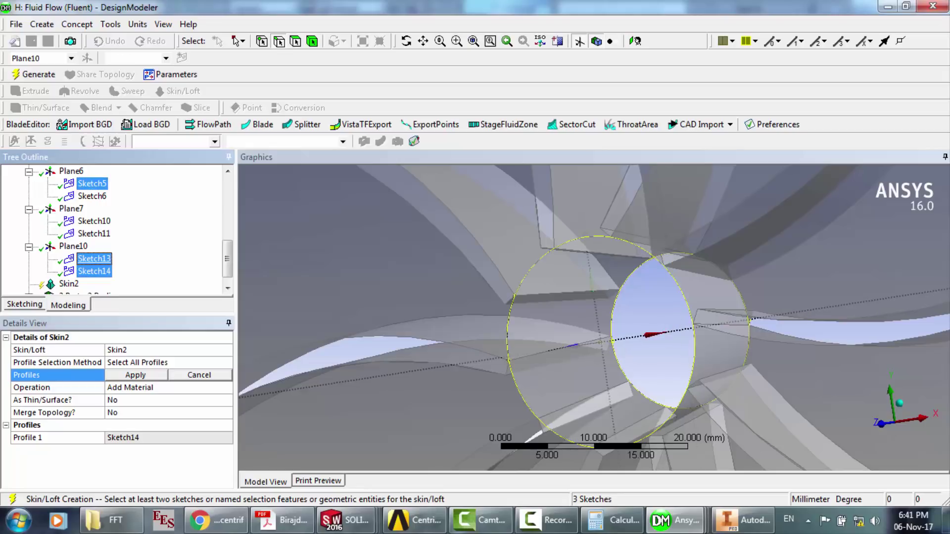
{"action": "left_click", "coordinate": [136, 375]}
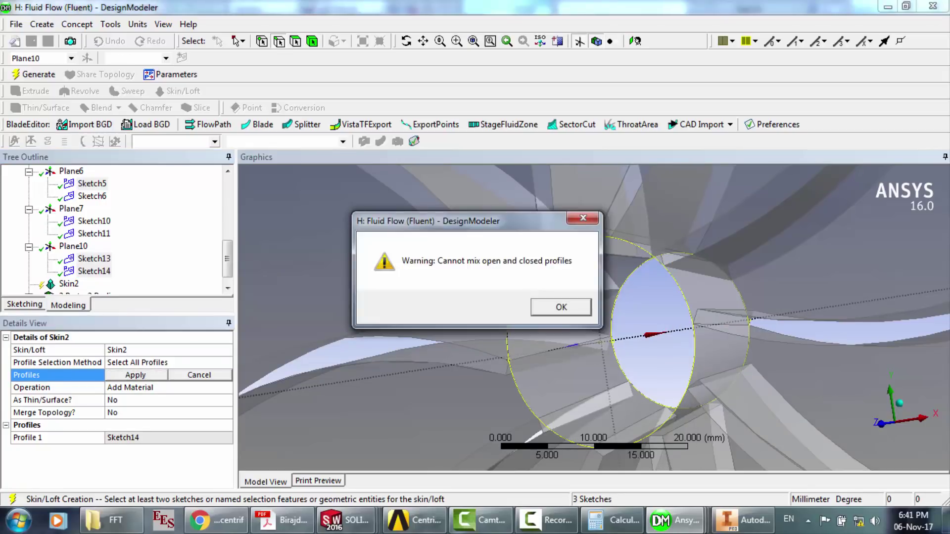
{"action": "key", "text": "Return"}
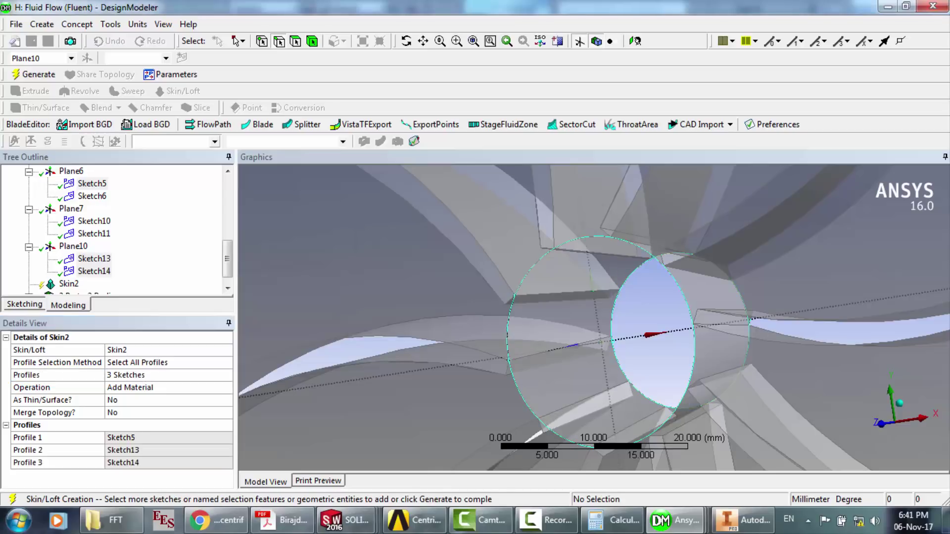
- Try to reduce the loft's profile selection to Sketch5 and Sketch13
{"action": "left_click", "coordinate": [136, 375]}
{"action": "left_click", "coordinate": [92, 184]}
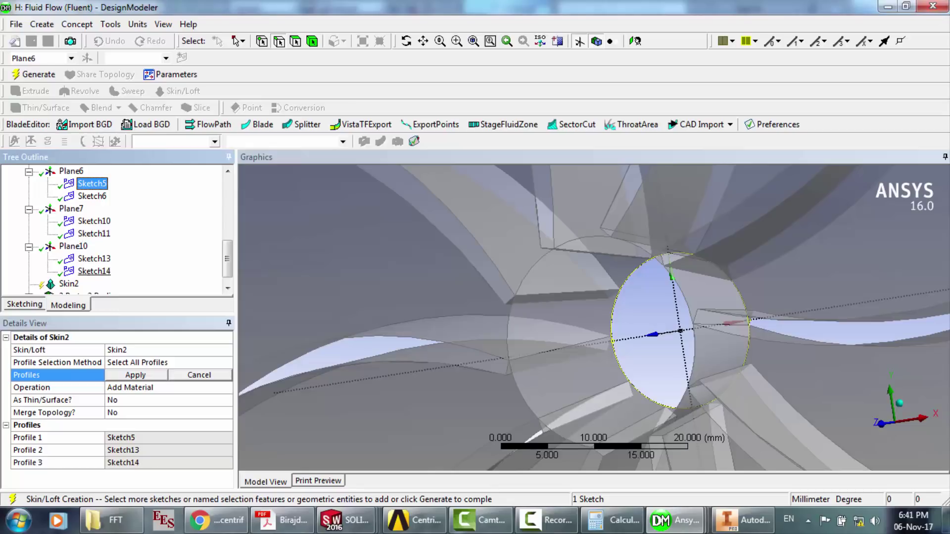
{"action": "left_click", "coordinate": [94, 258], "text": "ctrl"}
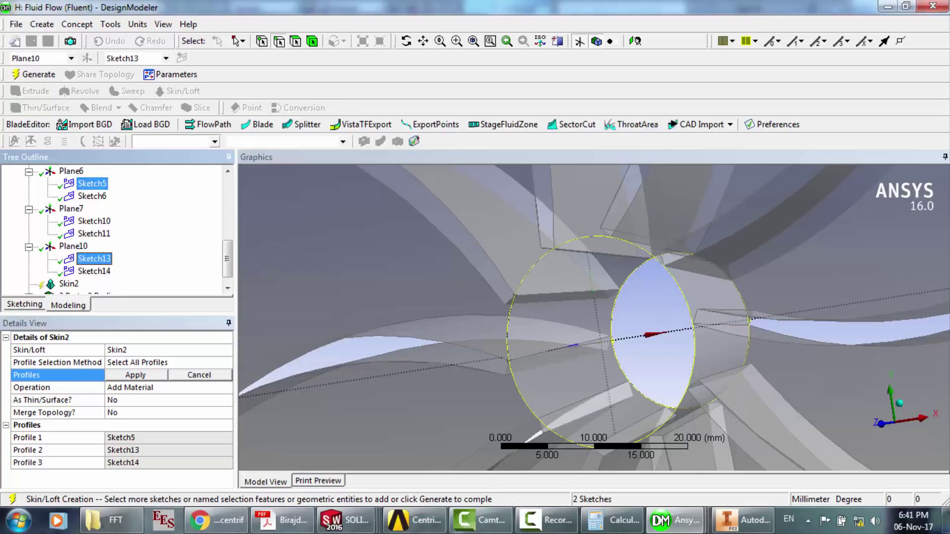
{"action": "left_click", "coordinate": [135, 375]}
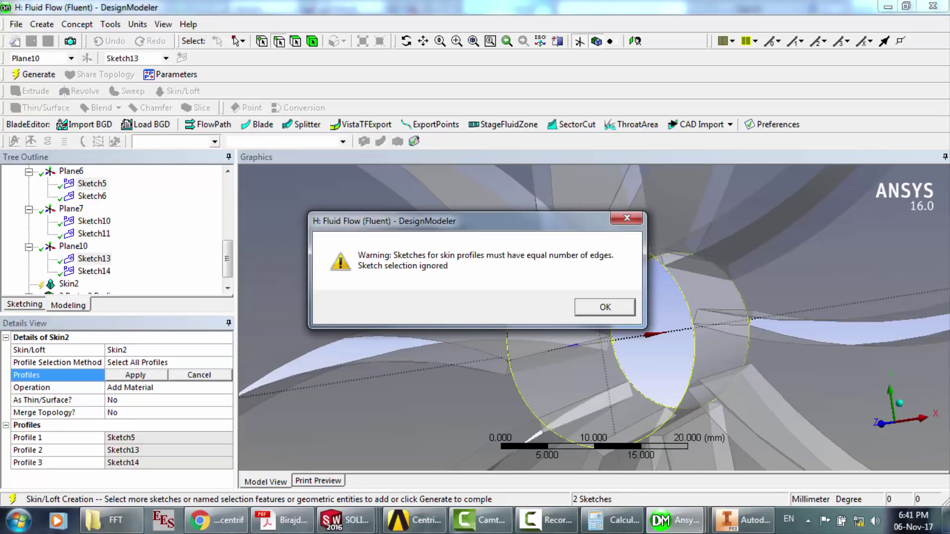
{"action": "left_click", "coordinate": [605, 307]}
{"action": "left_click", "coordinate": [547, 520]}
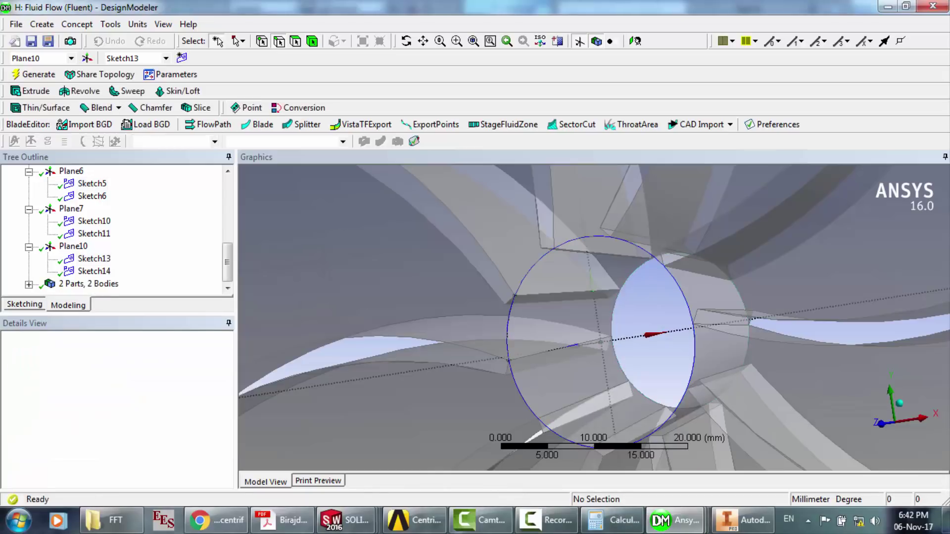
- Create a Skin/Loft with Sketch6 and Sketch13 as profiles, using Add Material, and generate the hub
{"action": "left_click", "coordinate": [178, 91]}
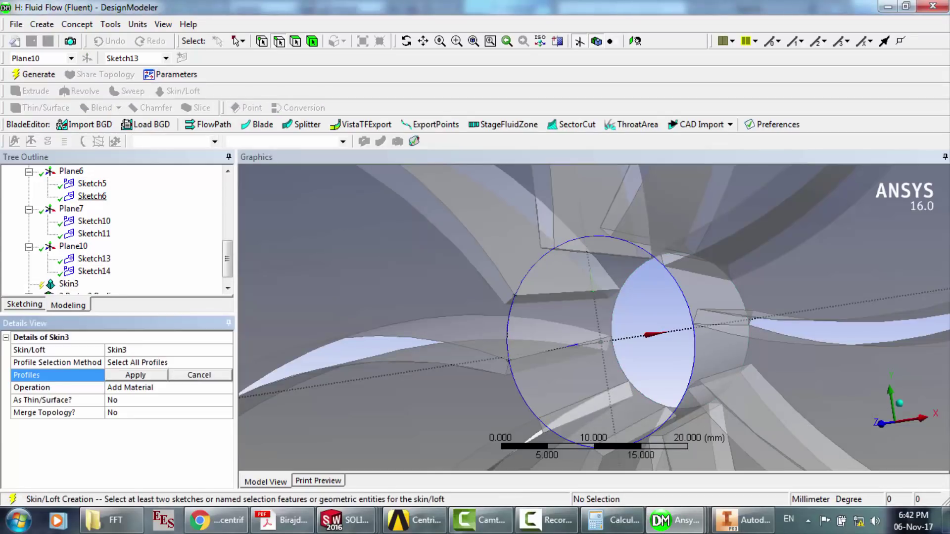
{"action": "left_click", "coordinate": [92, 197]}
{"action": "left_click", "coordinate": [94, 271], "text": "ctrl"}
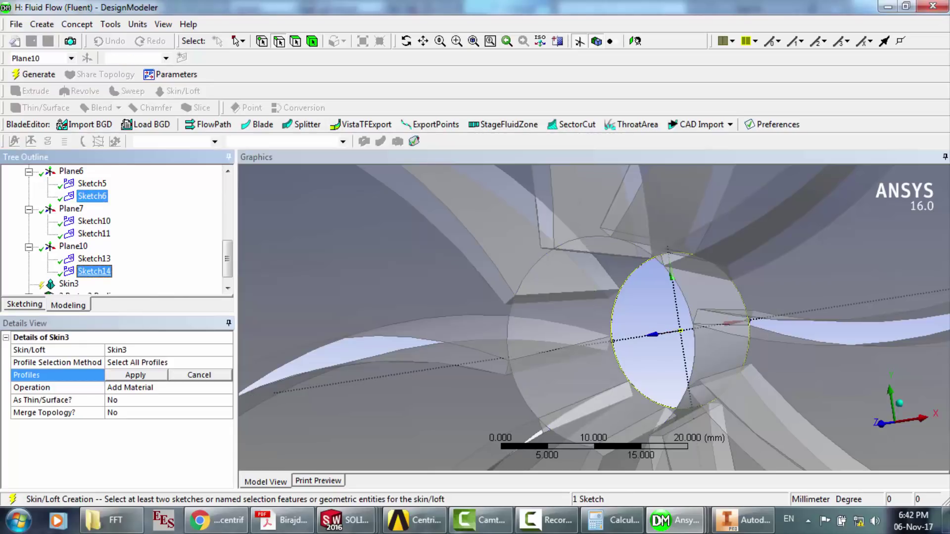
{"action": "left_click", "coordinate": [94, 259], "text": "ctrl"}
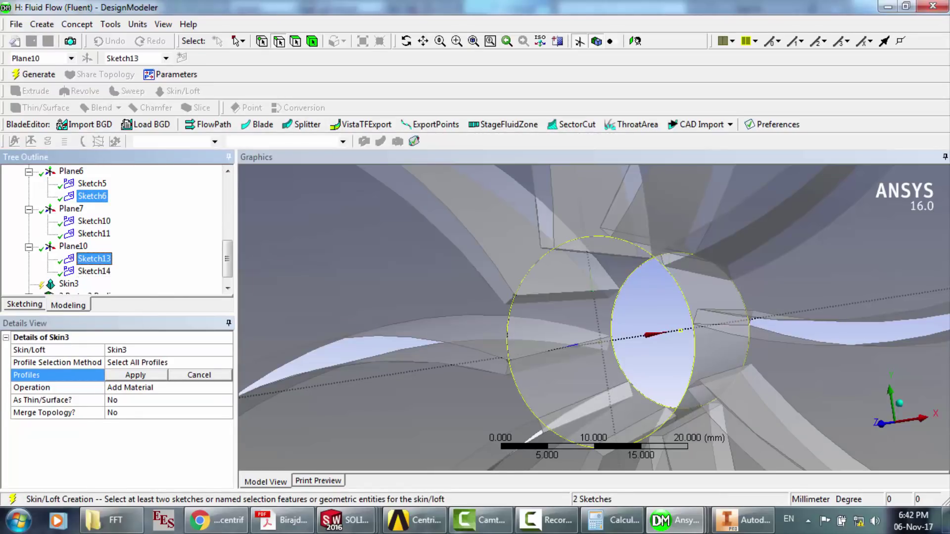
{"action": "left_click", "coordinate": [135, 375]}
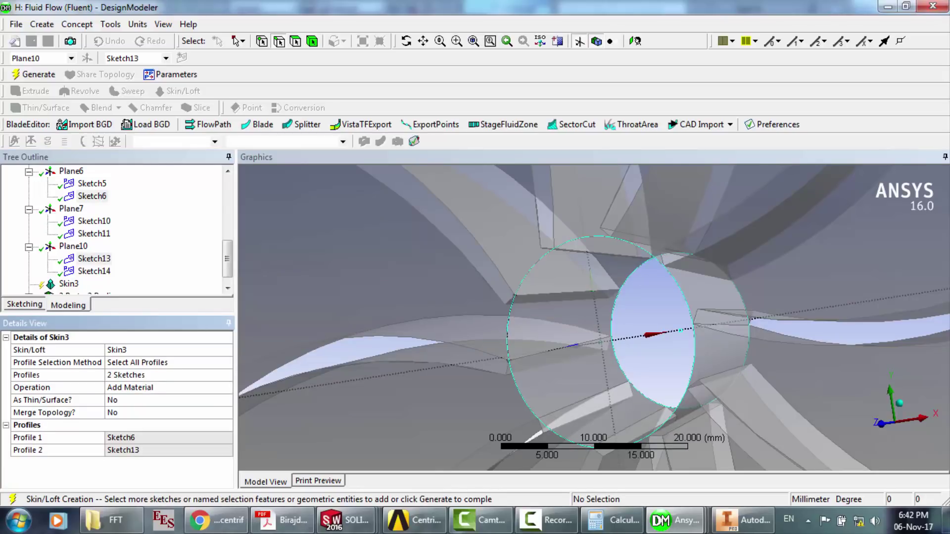
{"action": "key", "text": "F5"}
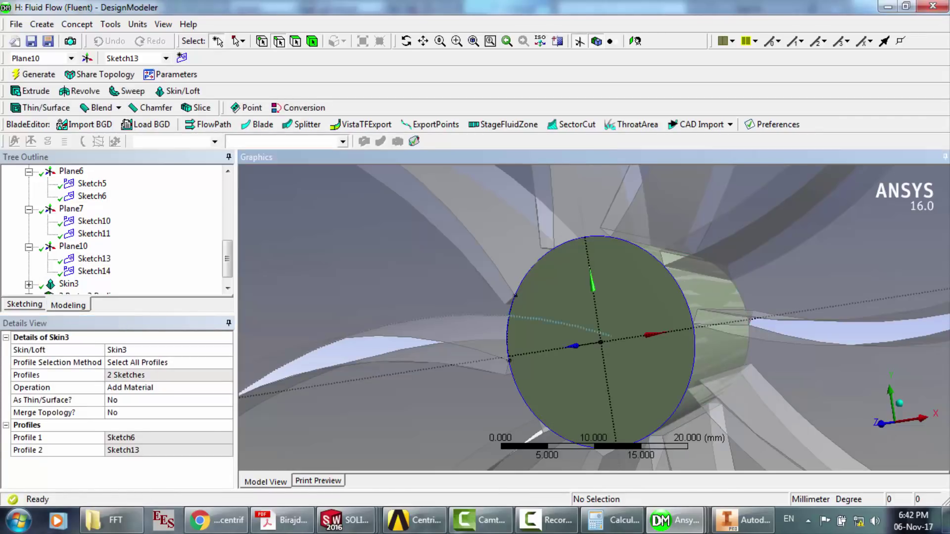
- Extrude the Sketch13 circle to a depth of 50 mm in the normal direction with Add Material, and generate it
{"action": "scroll", "coordinate": [525, 243], "scroll_direction": "down", "scroll_amount": 5}
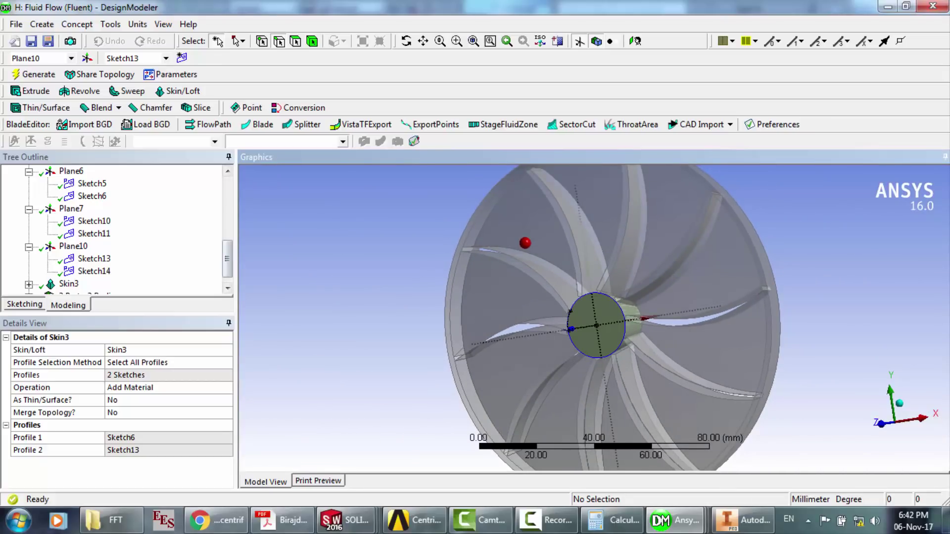
{"action": "scroll", "coordinate": [598, 329], "scroll_direction": "up", "scroll_amount": 5}
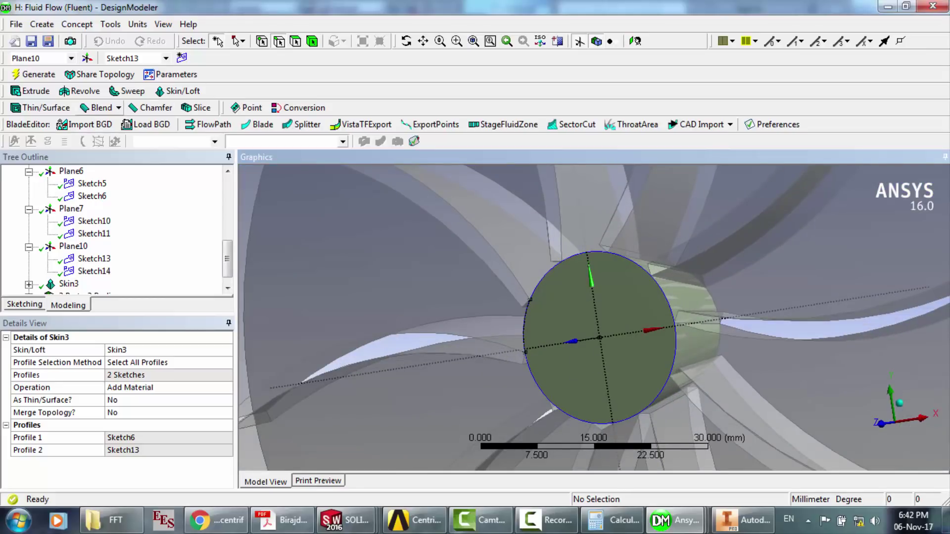
{"action": "left_click", "coordinate": [31, 91]}
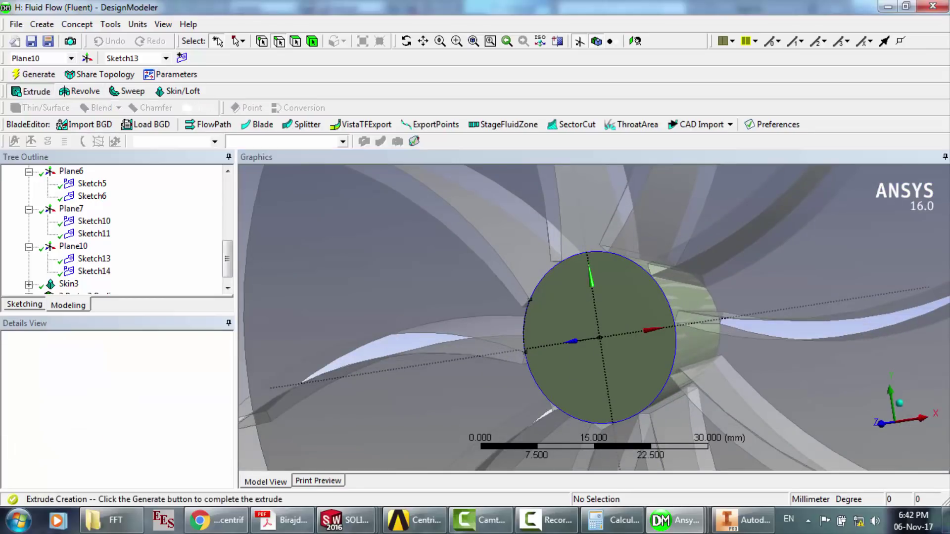
{"action": "left_click", "coordinate": [544, 279]}
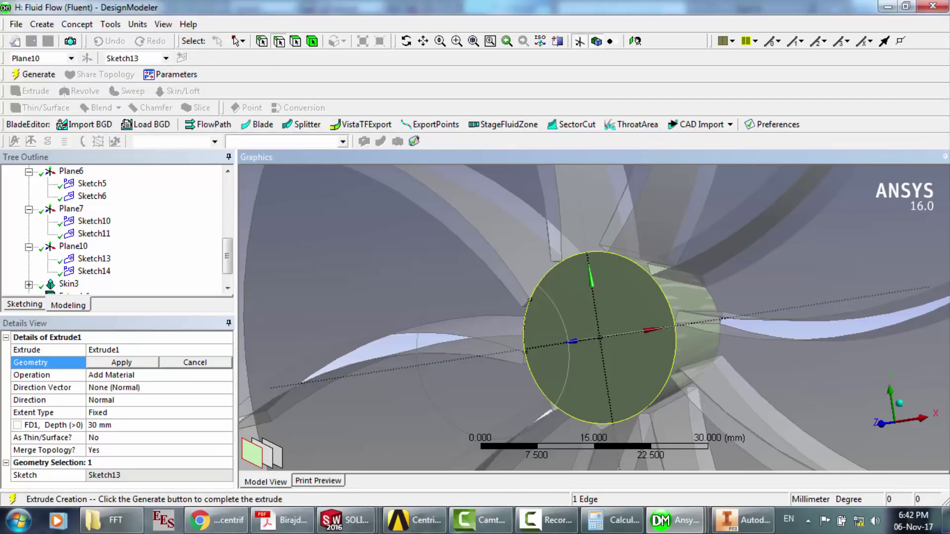
{"action": "left_click", "coordinate": [122, 362]}
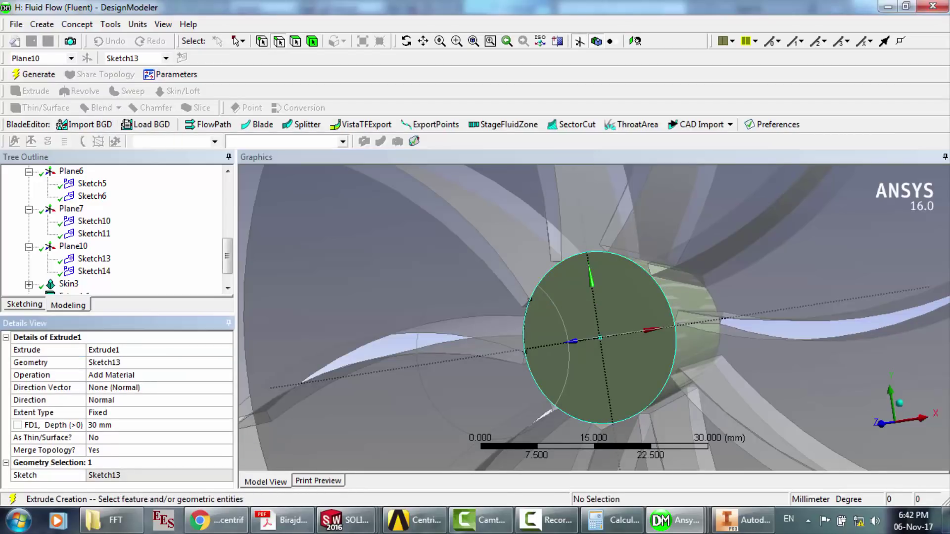
{"action": "left_click", "coordinate": [109, 425]}
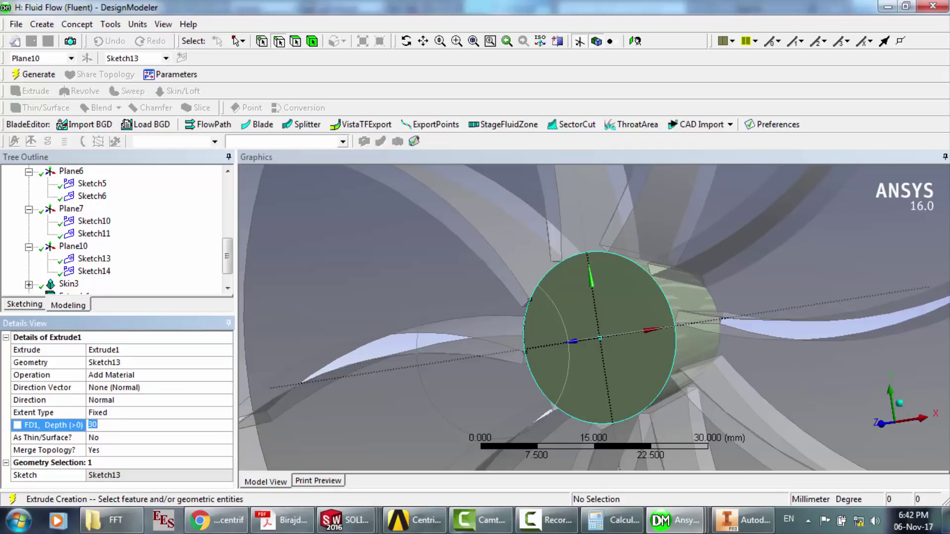
{"action": "type", "text": "50"}
{"action": "key", "text": "Return"}
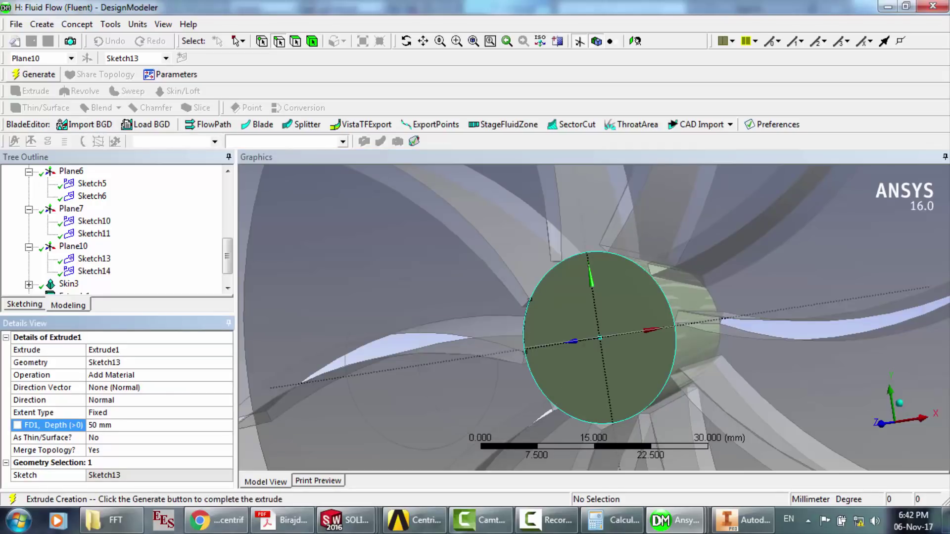
{"action": "left_click", "coordinate": [35, 74]}
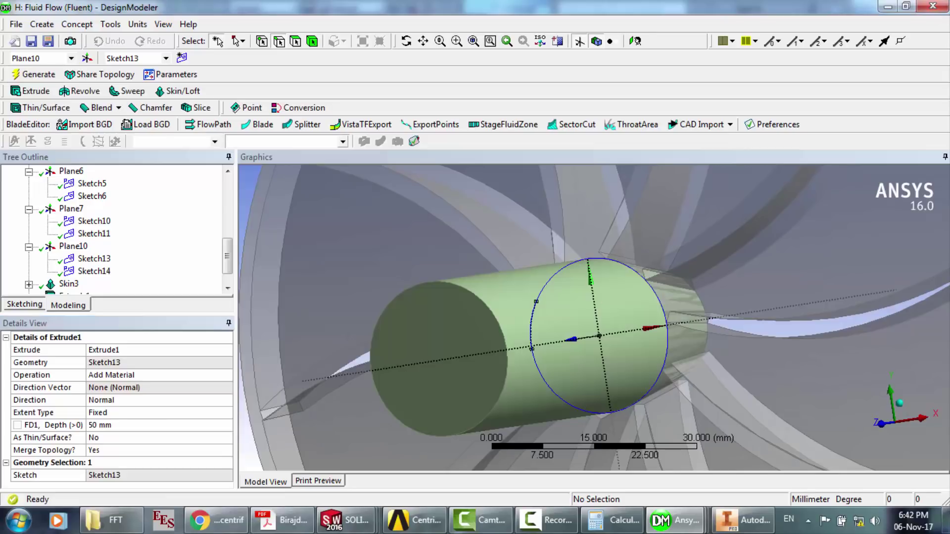
- Hide the impeller flow path surface body, leaving the hub solid in view
{"action": "left_click", "coordinate": [406, 41]}
{"action": "left_click_drag", "start_coordinate": [544, 307], "coordinate": [456, 341]}
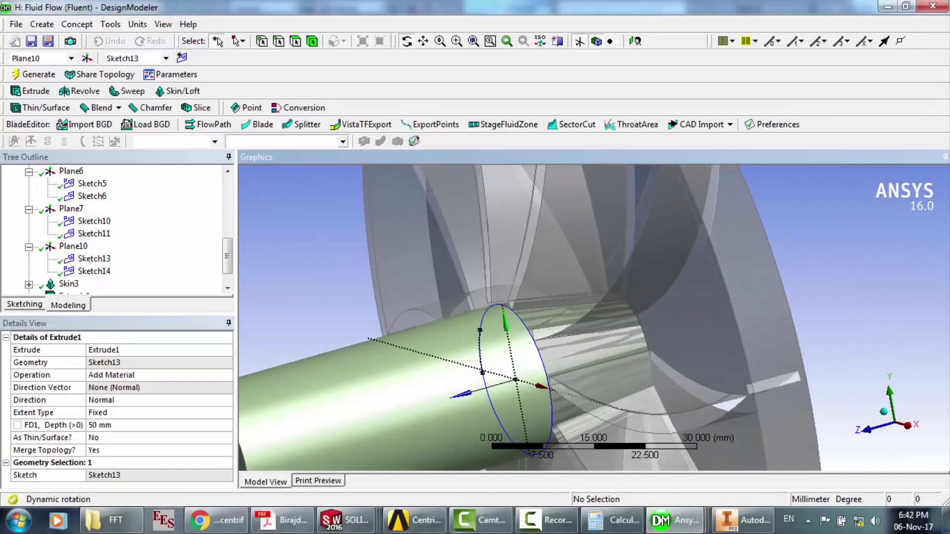
{"action": "left_click", "coordinate": [312, 41]}
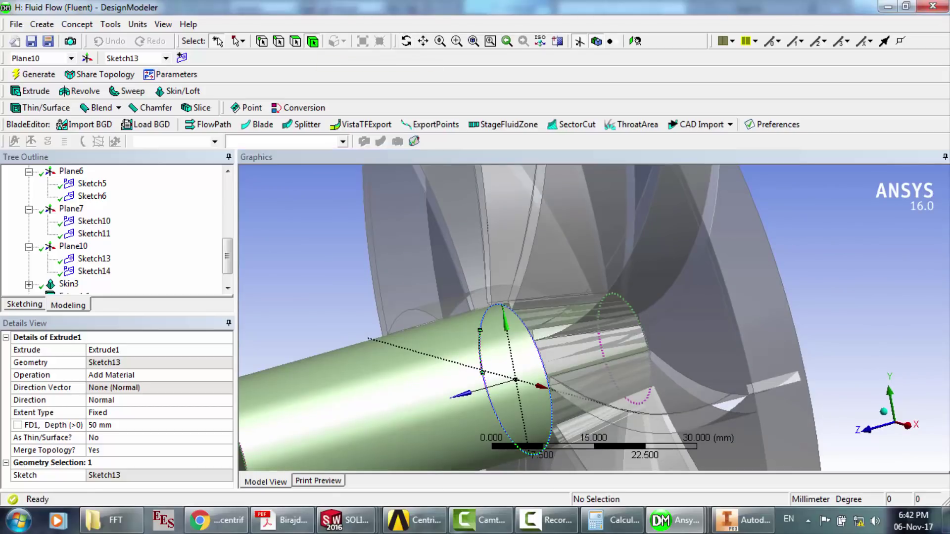
{"action": "left_click", "coordinate": [731, 190]}
{"action": "right_click", "coordinate": [731, 190]}
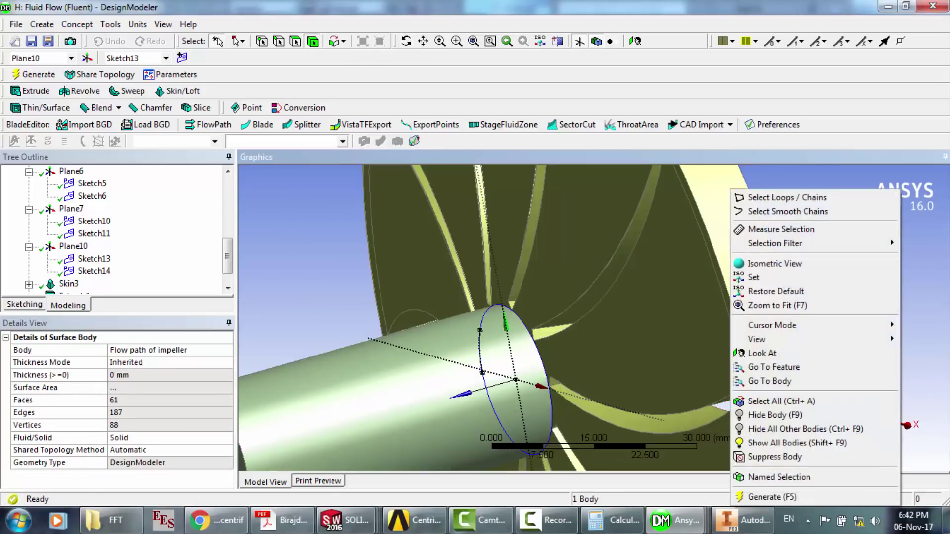
{"action": "left_click", "coordinate": [801, 428]}
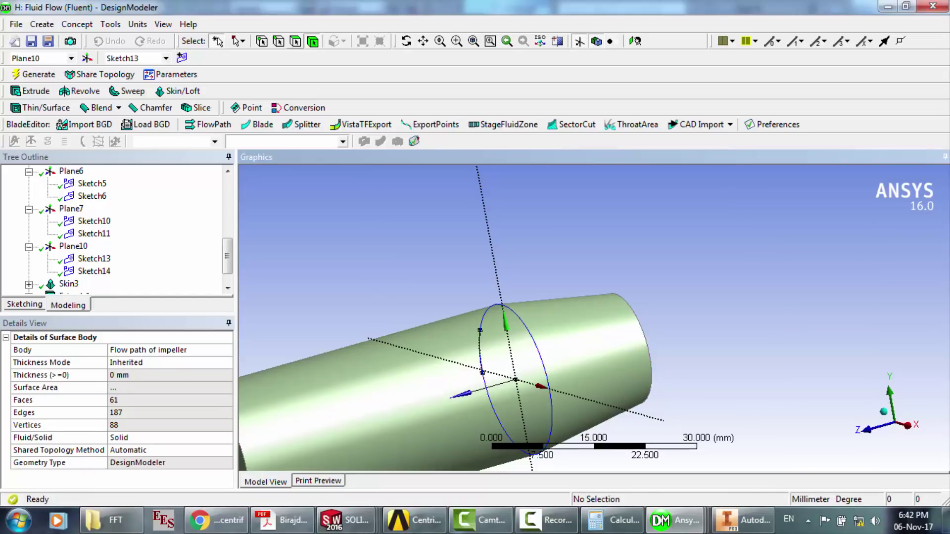
- Merge the hub's extruded cylindrical face and its adjoining lofted face into one face, generate it, and select the merged face to check it
{"action": "left_click", "coordinate": [296, 41]}
{"action": "left_click", "coordinate": [440, 369]}
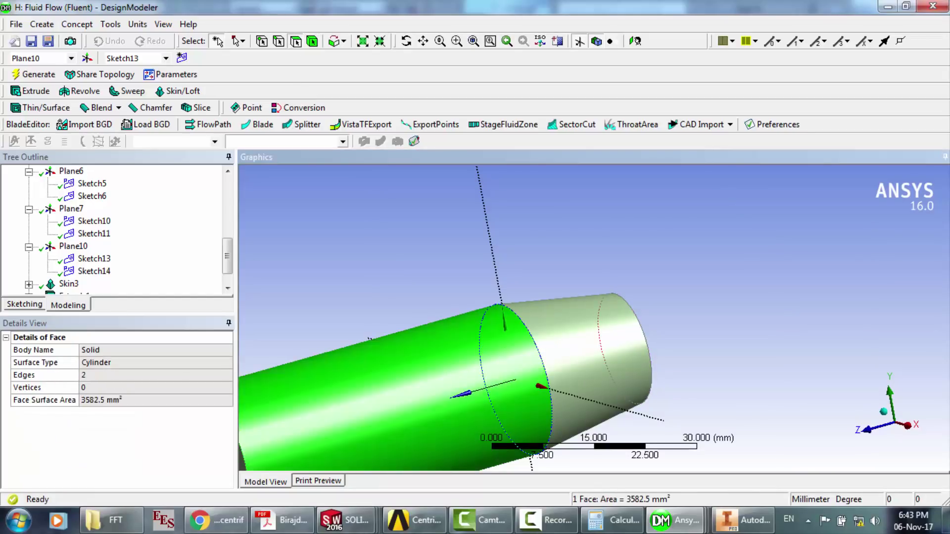
{"action": "left_click", "coordinate": [583, 352], "text": "ctrl"}
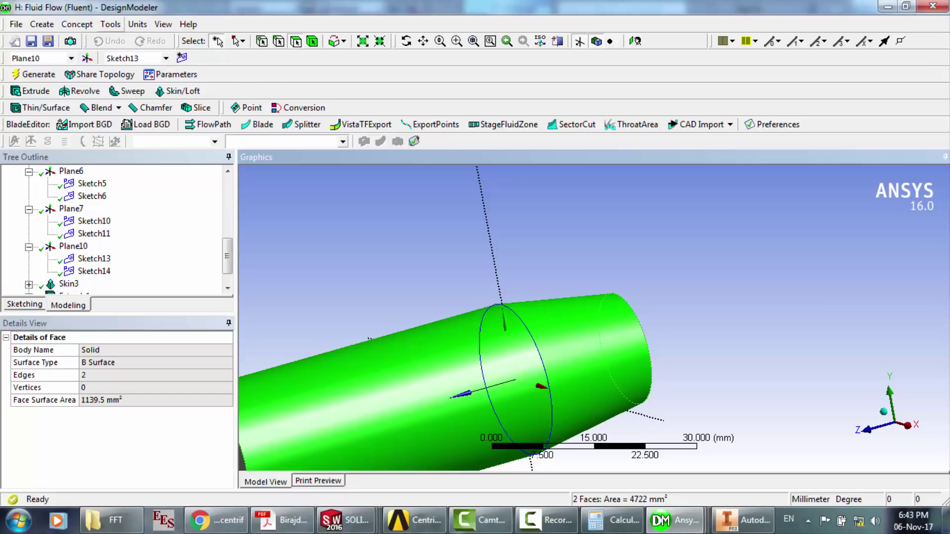
{"action": "left_click", "coordinate": [110, 25]}
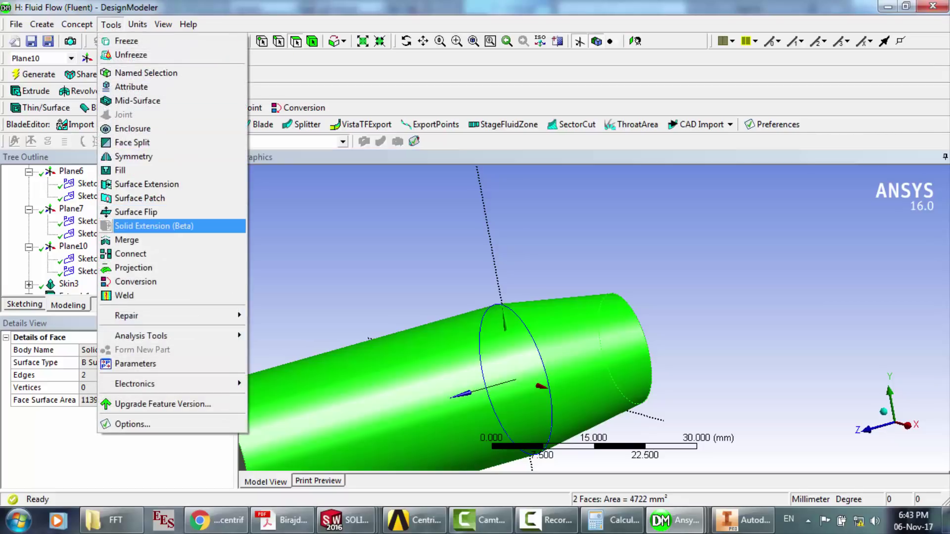
{"action": "left_click", "coordinate": [127, 240]}
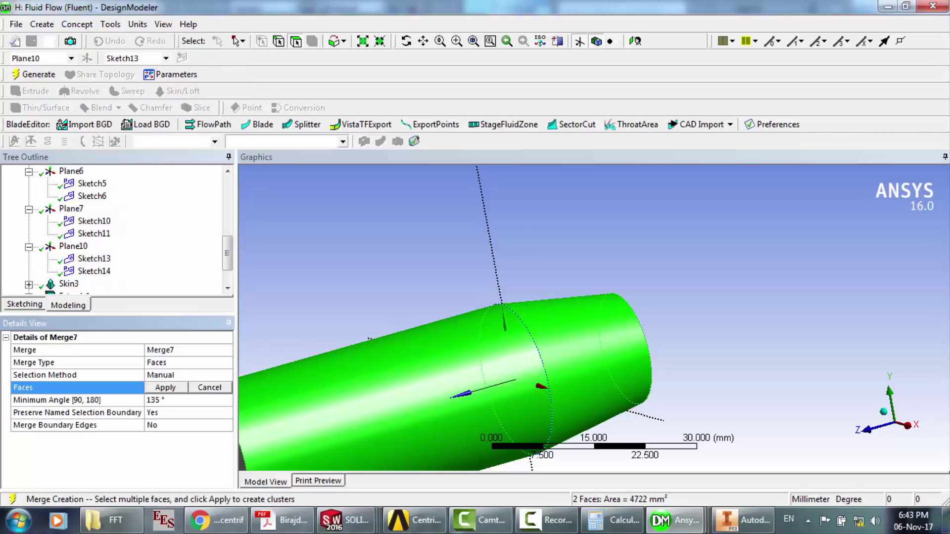
{"action": "left_click", "coordinate": [165, 388]}
{"action": "left_click", "coordinate": [34, 74]}
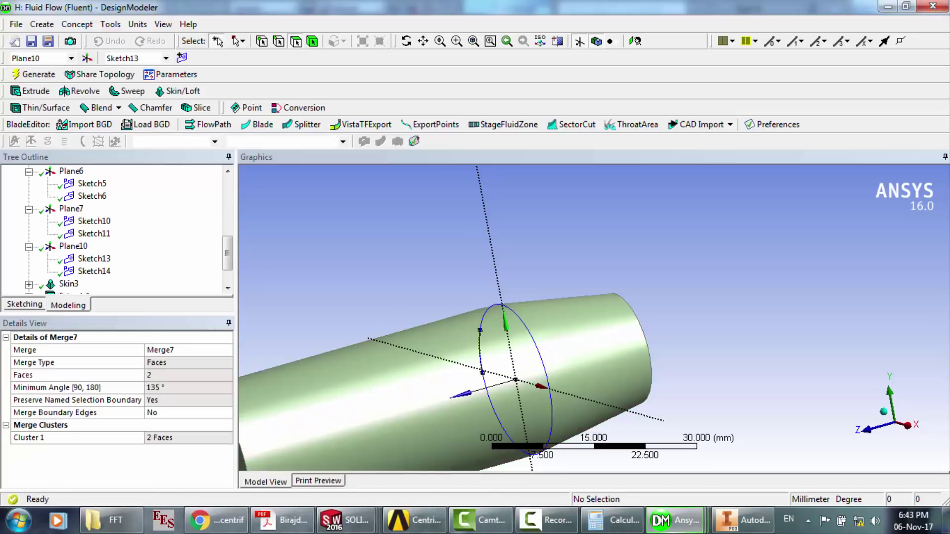
{"action": "left_click", "coordinate": [446, 381]}
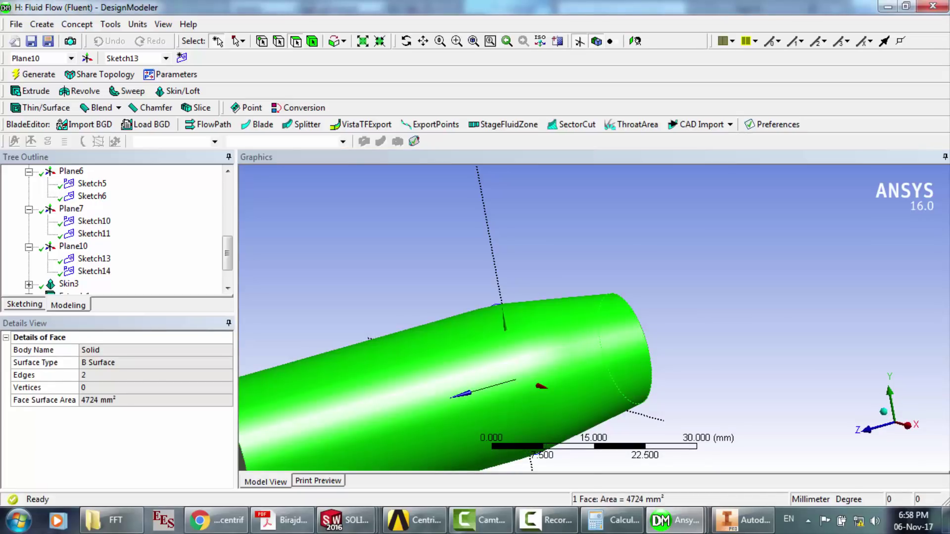
- Show all bodies again and inspect how the hub sits within the impeller and volute
{"action": "left_click", "coordinate": [442, 234]}
{"action": "right_click", "coordinate": [442, 233]}
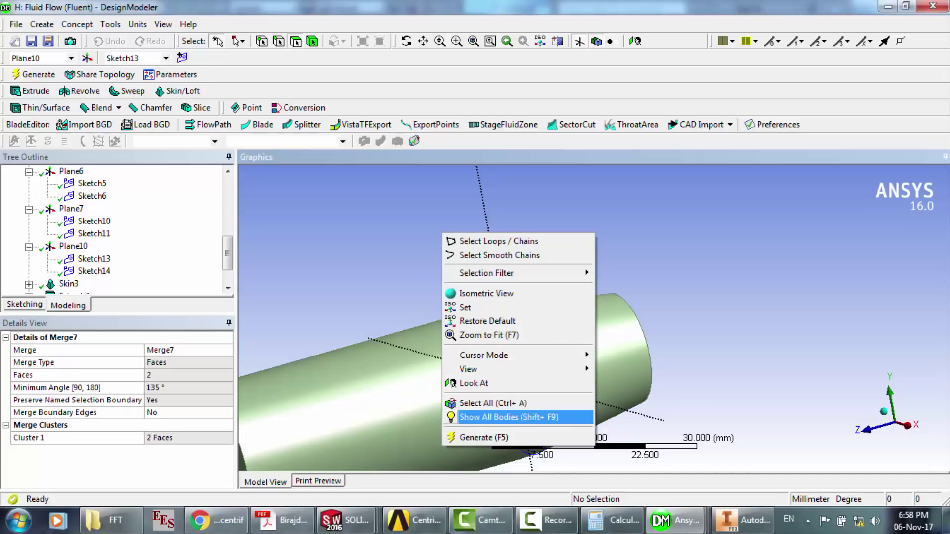
{"action": "left_click", "coordinate": [509, 418]}
{"action": "scroll", "coordinate": [594, 318], "scroll_direction": "down", "scroll_amount": 10}
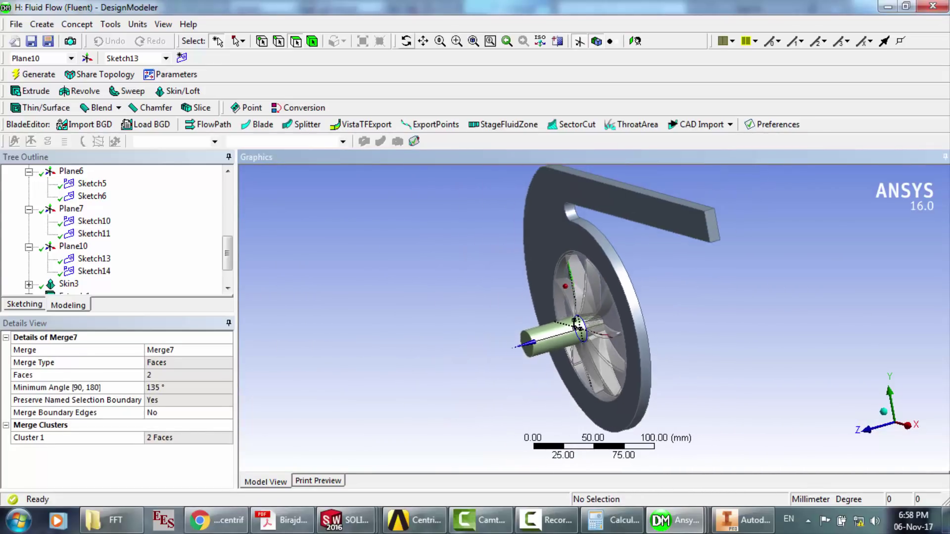
{"action": "left_click", "coordinate": [407, 41]}
{"action": "left_click_drag", "start_coordinate": [494, 307], "coordinate": [554, 279]}
{"action": "middle_click_drag", "start_coordinate": [554, 280], "coordinate": [512, 310]}
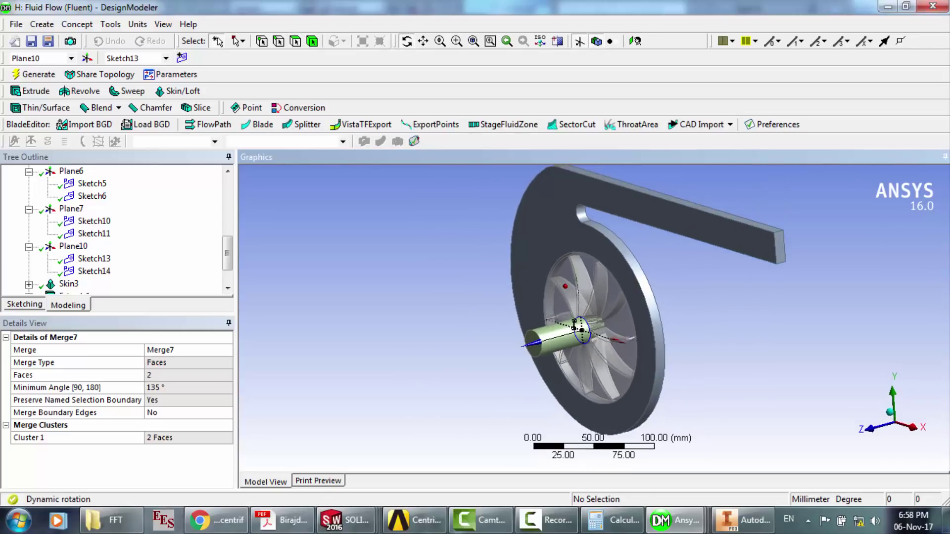
{"action": "scroll", "coordinate": [594, 318], "scroll_direction": "up", "scroll_amount": 5}
{"action": "scroll", "coordinate": [594, 318], "scroll_direction": "down", "scroll_amount": 5}
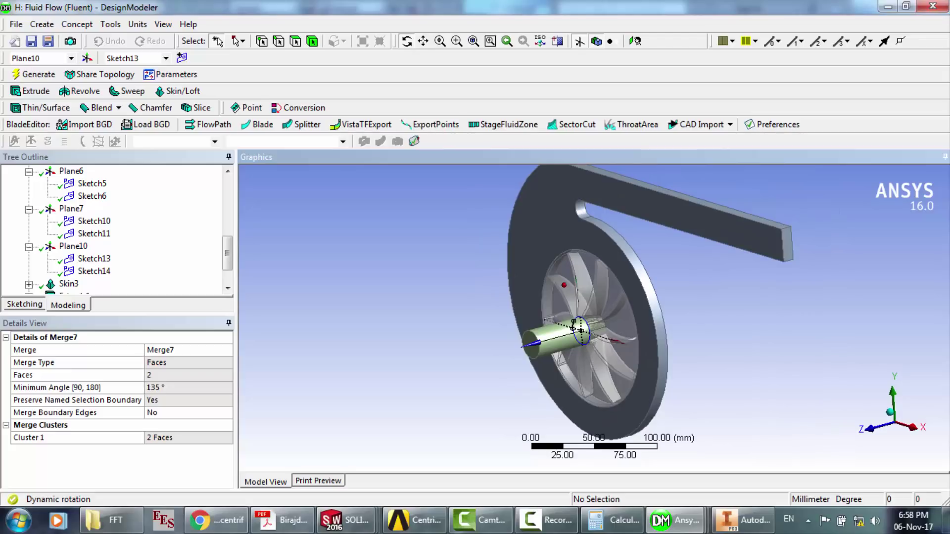
{"action": "middle_click_drag", "start_coordinate": [549, 317], "coordinate": [531, 300]}
{"action": "scroll", "coordinate": [594, 318], "scroll_direction": "up", "scroll_amount": 1}
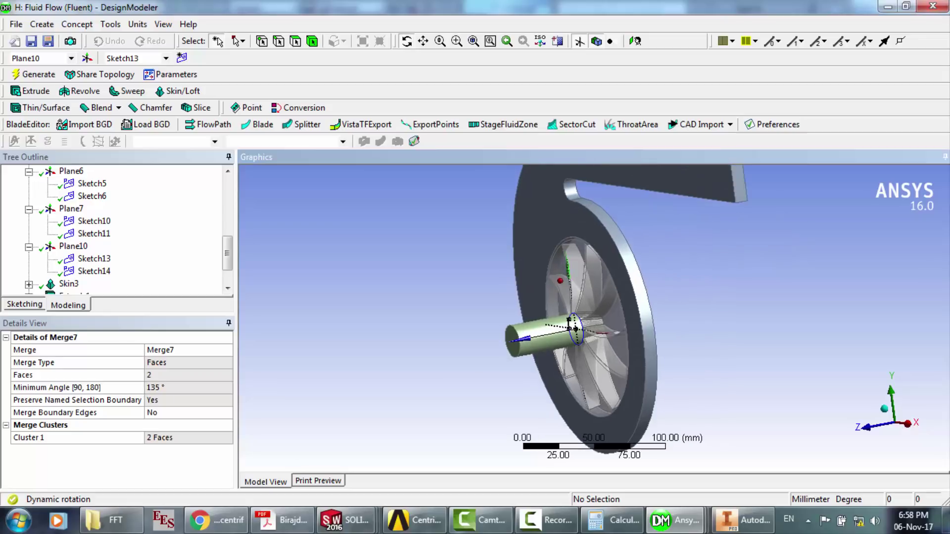
- Review which geometry and settings belong to Import1, Import3, Extrude1 and Skin3 in the feature history
{"action": "left_click", "coordinate": [94, 259]}
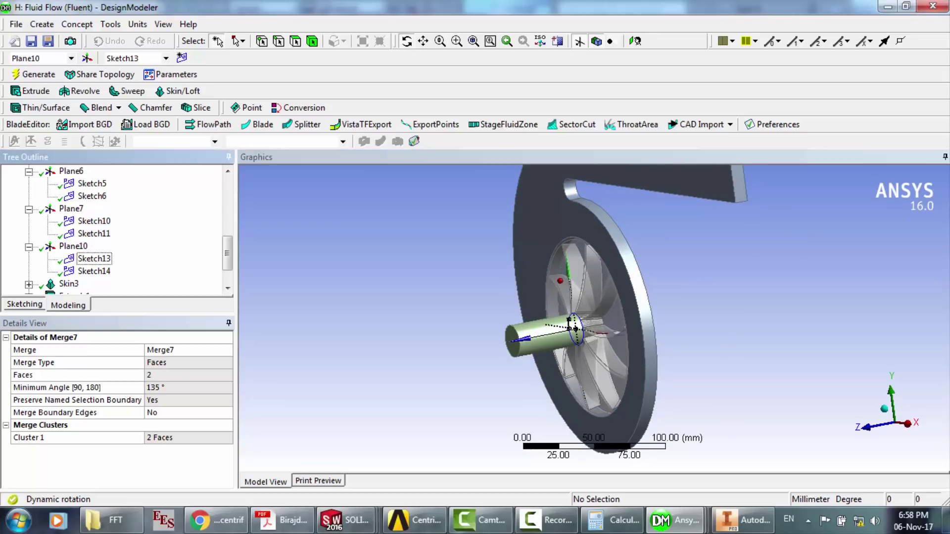
{"action": "scroll", "coordinate": [94, 223], "scroll_direction": "up", "scroll_amount": 6}
{"action": "left_click", "coordinate": [73, 222]}
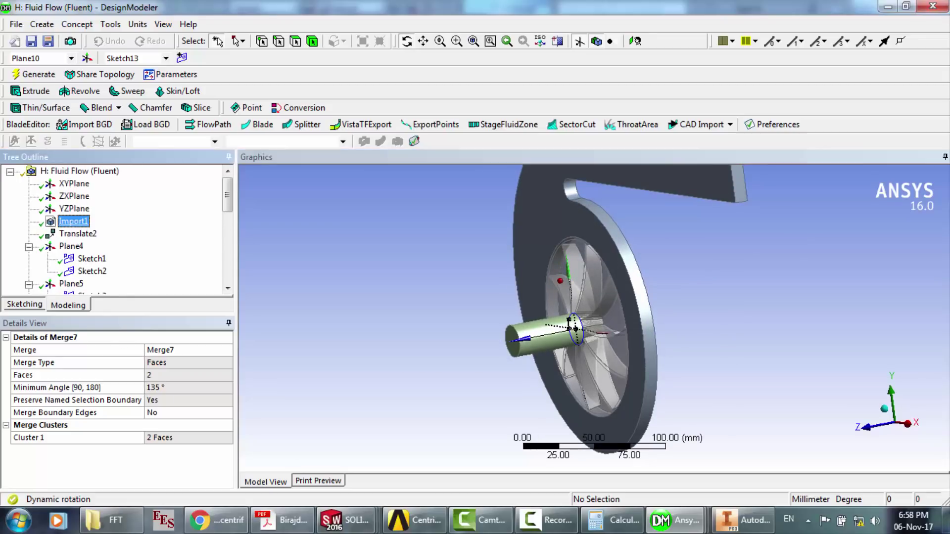
{"action": "scroll", "coordinate": [94, 227], "scroll_direction": "down", "scroll_amount": 2}
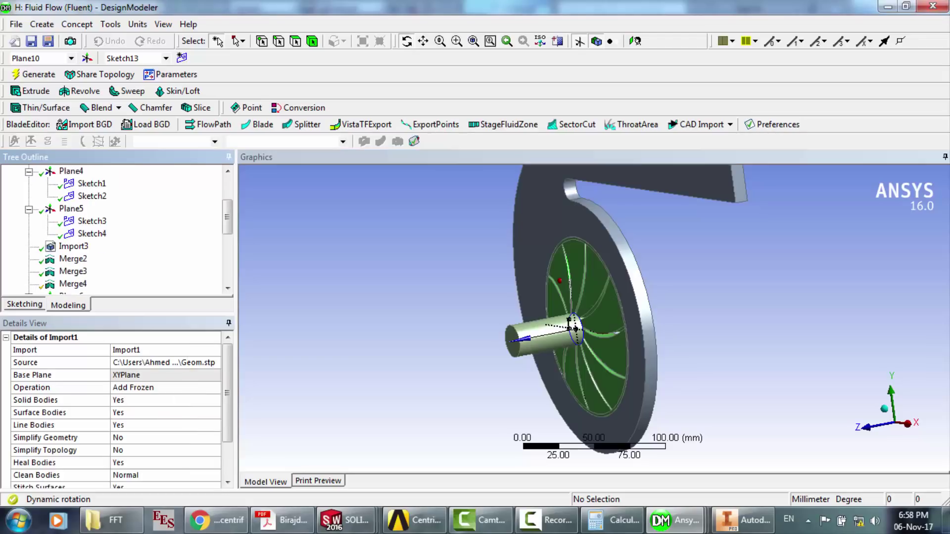
{"action": "left_click", "coordinate": [73, 246]}
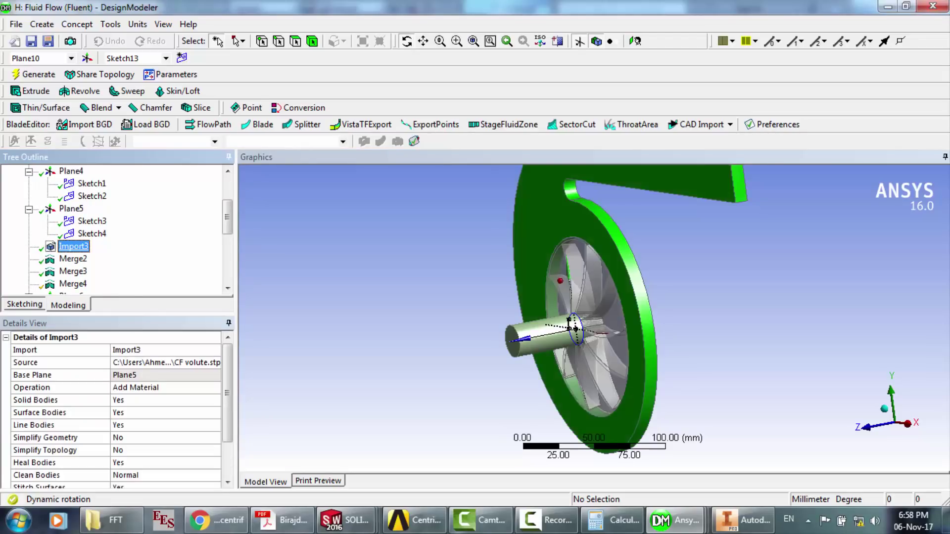
{"action": "scroll", "coordinate": [74, 257], "scroll_direction": "down", "scroll_amount": 6}
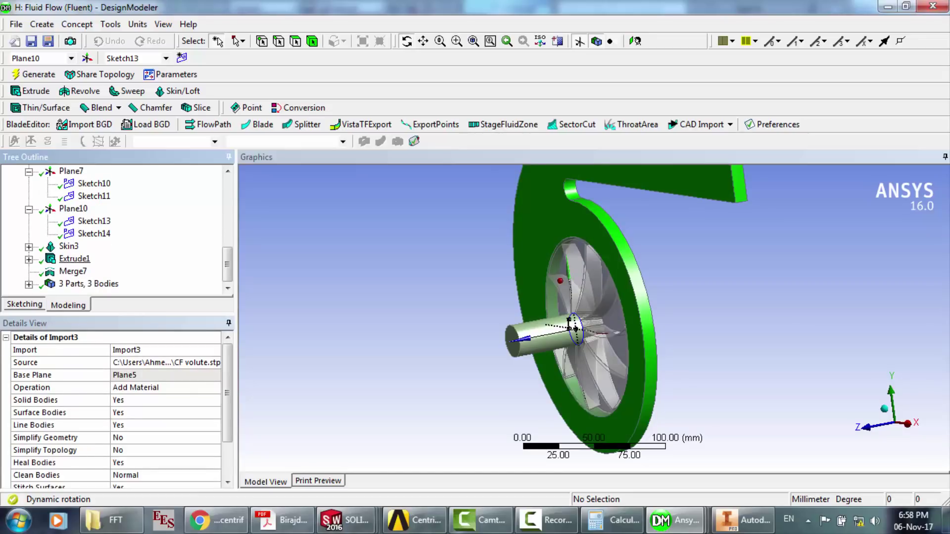
{"action": "left_click", "coordinate": [74, 258]}
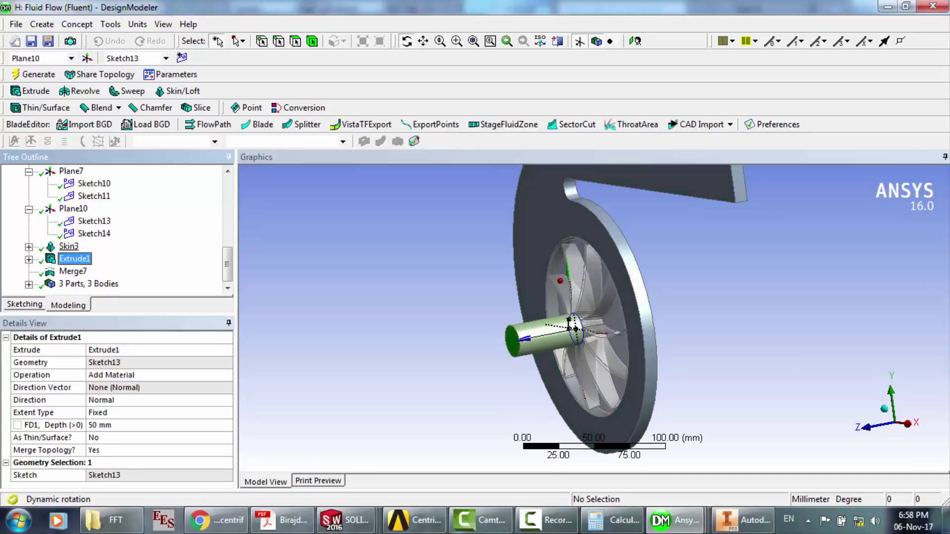
{"action": "left_click", "coordinate": [69, 246]}
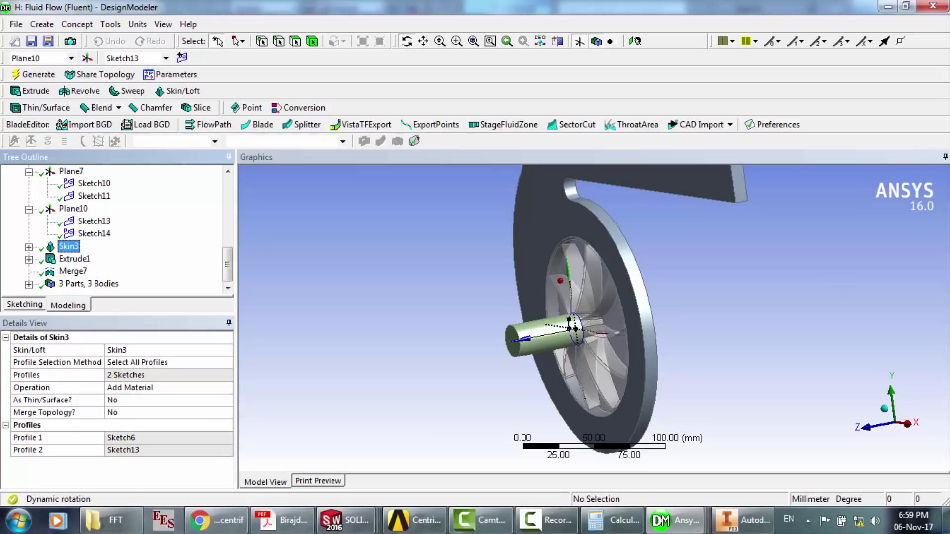
{"action": "left_click_drag", "start_coordinate": [534, 322], "coordinate": [608, 326]}
{"action": "scroll", "coordinate": [594, 318], "scroll_direction": "up", "scroll_amount": 2}
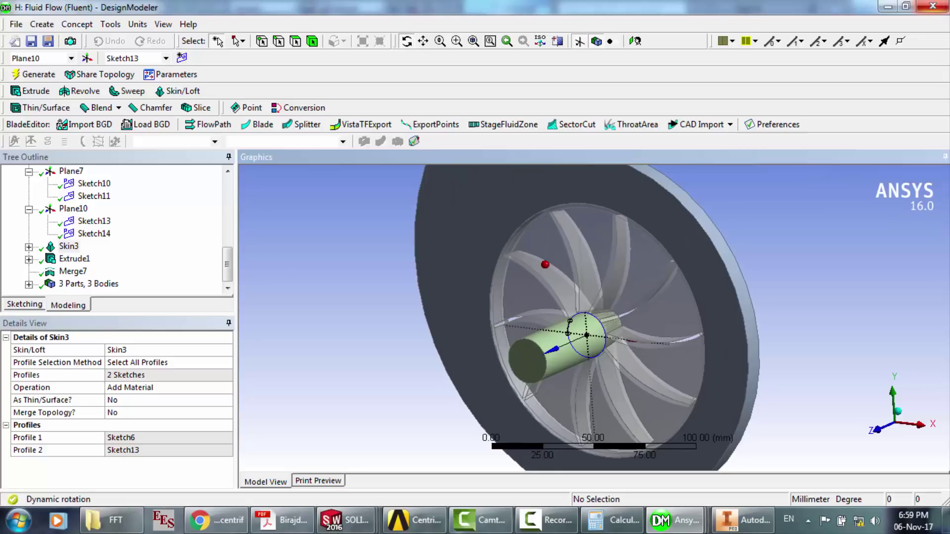
- Switch to the Workbench project and open the Mesh cell of Fluid Flow (Fluent) system H in Meshing
{"action": "left_click", "coordinate": [728, 125]}
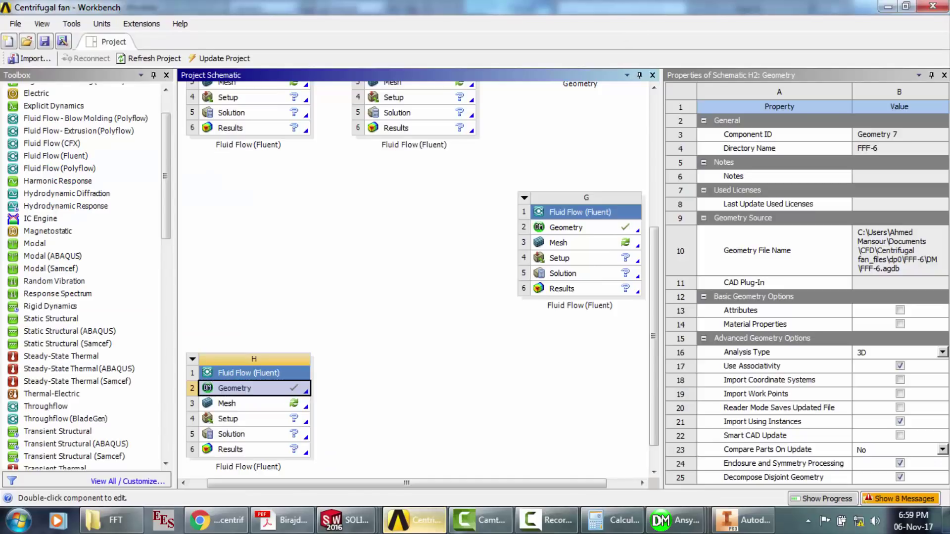
{"action": "left_click", "coordinate": [414, 520]}
{"action": "left_click", "coordinate": [233, 403]}
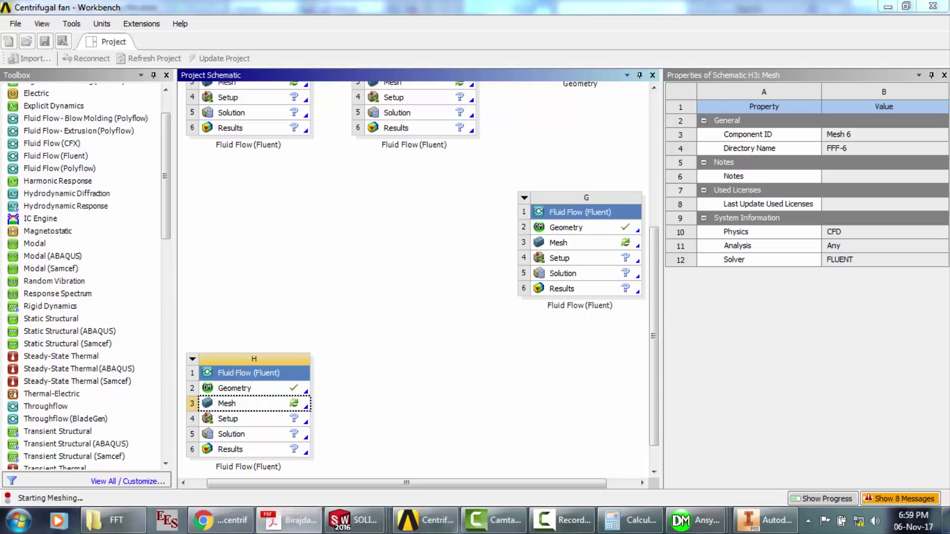
- Switch to Acrobat Reader and examine the volute pressure power spectra in Fig. 16 of the March 2006 Journal of Fluids Engineering paper
{"action": "left_click", "coordinate": [289, 520]}
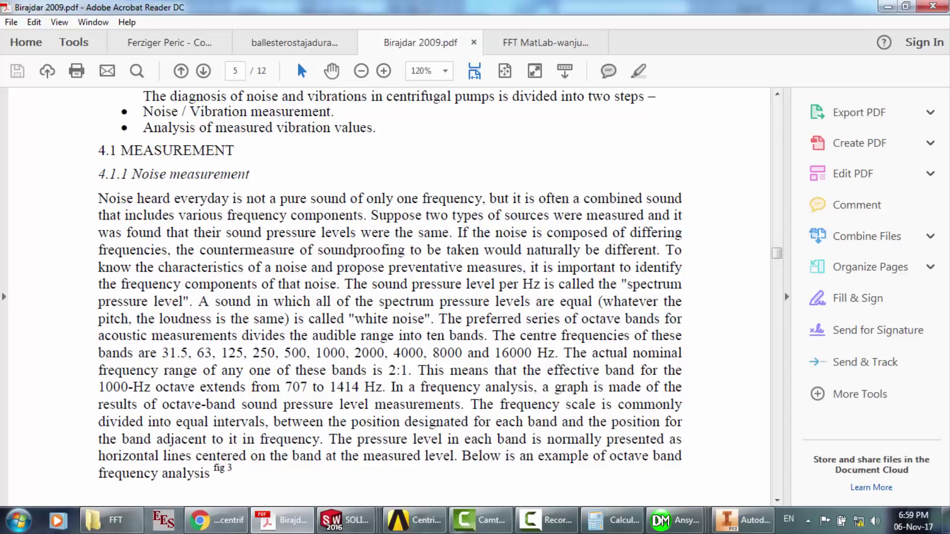
{"action": "left_click", "coordinate": [295, 42]}
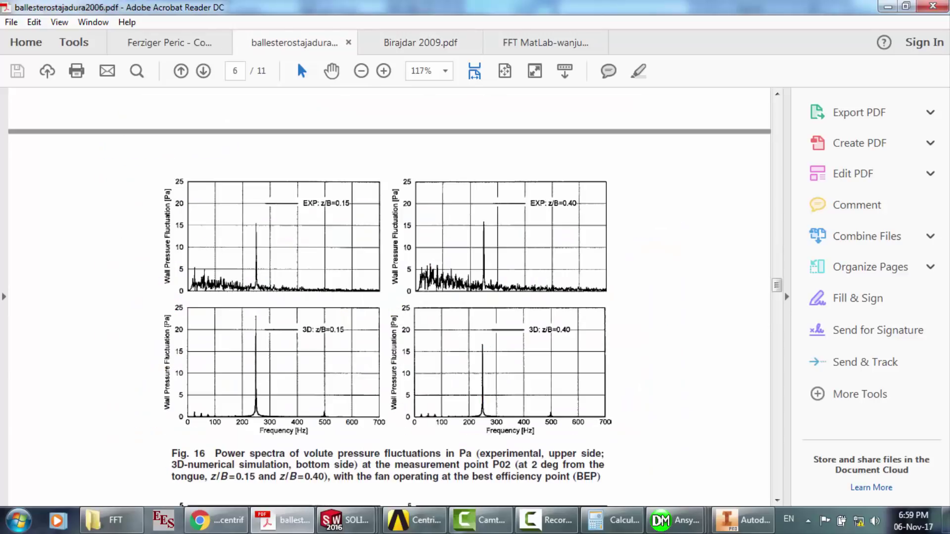
{"action": "scroll", "coordinate": [390, 297], "scroll_direction": "up", "scroll_amount": 1}
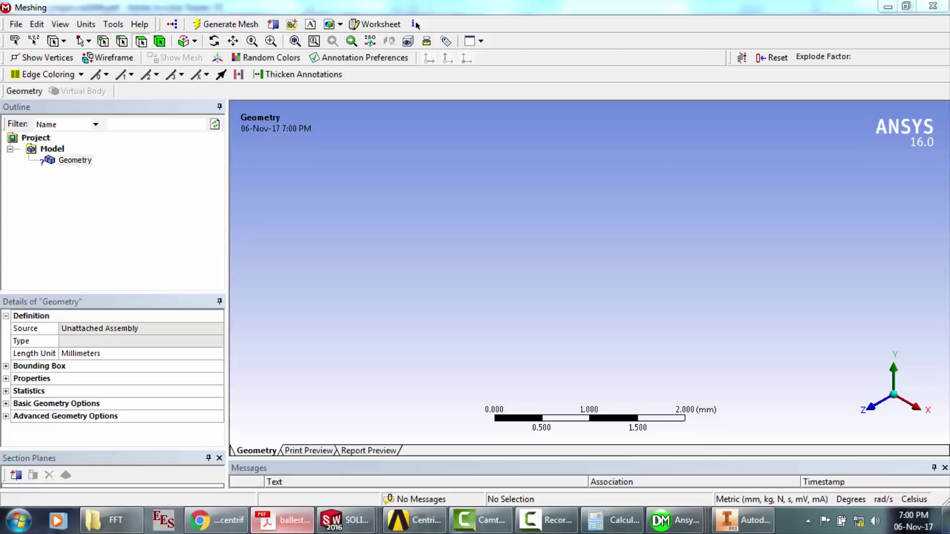
- Return to the fan paper in Acrobat Reader and examine its mesh illustrations in Figs. 7 to 10 and performance curves in Fig. 11
{"action": "left_click", "coordinate": [284, 521]}
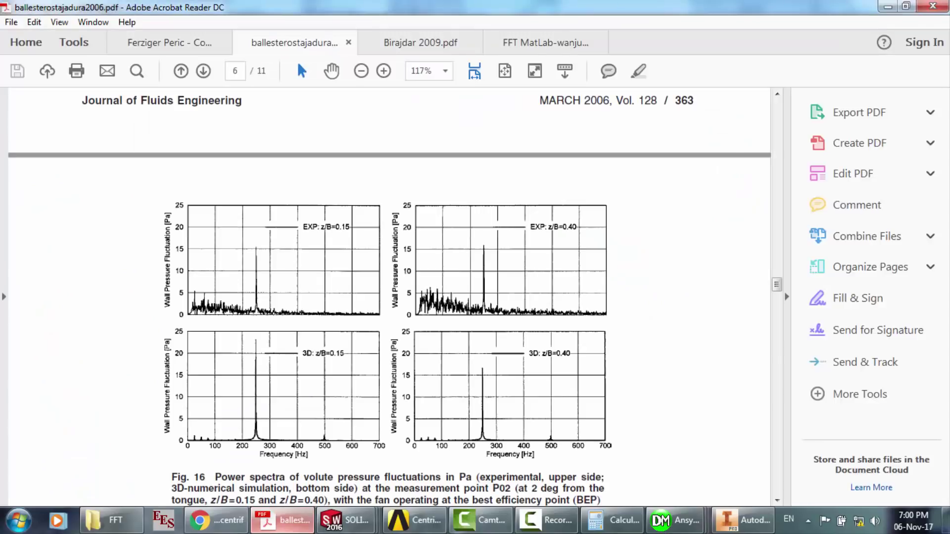
{"action": "scroll", "coordinate": [391, 297], "scroll_direction": "up", "scroll_amount": 10}
{"action": "scroll", "coordinate": [391, 297], "scroll_direction": "up", "scroll_amount": 10}
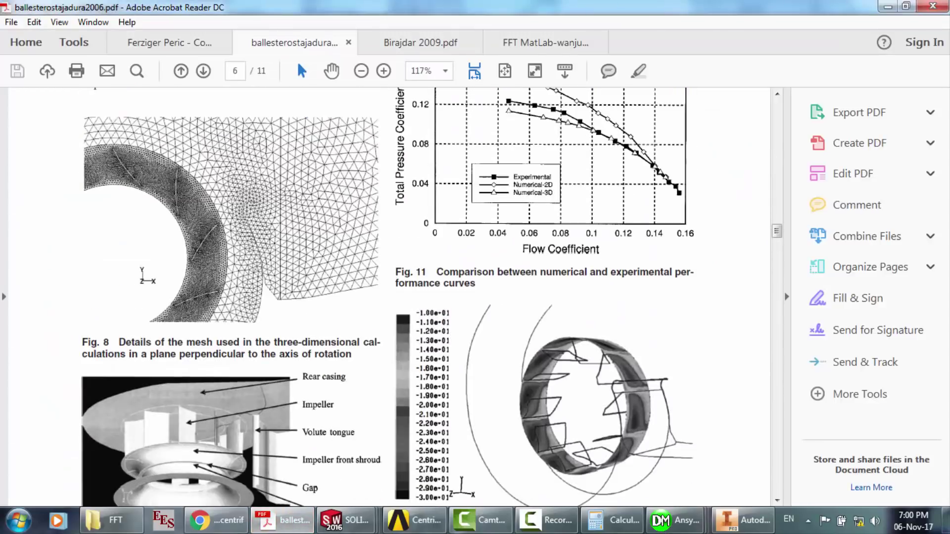
{"action": "scroll", "coordinate": [391, 297], "scroll_direction": "up", "scroll_amount": 8}
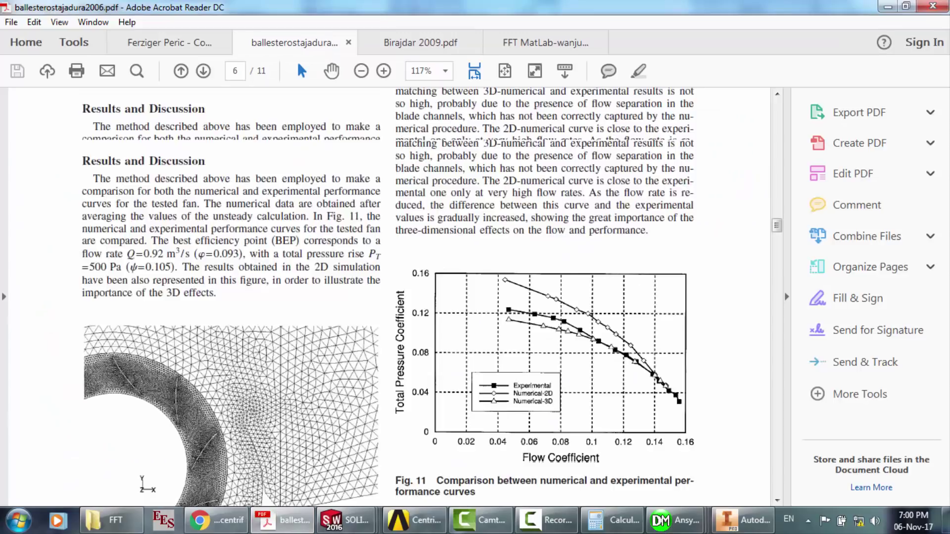
{"action": "scroll", "coordinate": [391, 297], "scroll_direction": "up", "scroll_amount": 3}
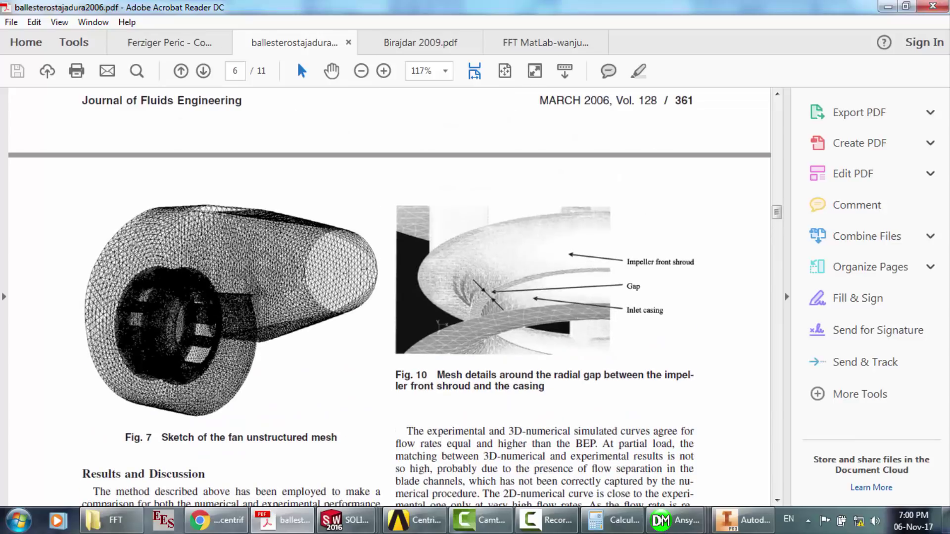
{"action": "type", "text": "4"}
{"action": "scroll", "coordinate": [391, 297], "scroll_direction": "down", "scroll_amount": 7}
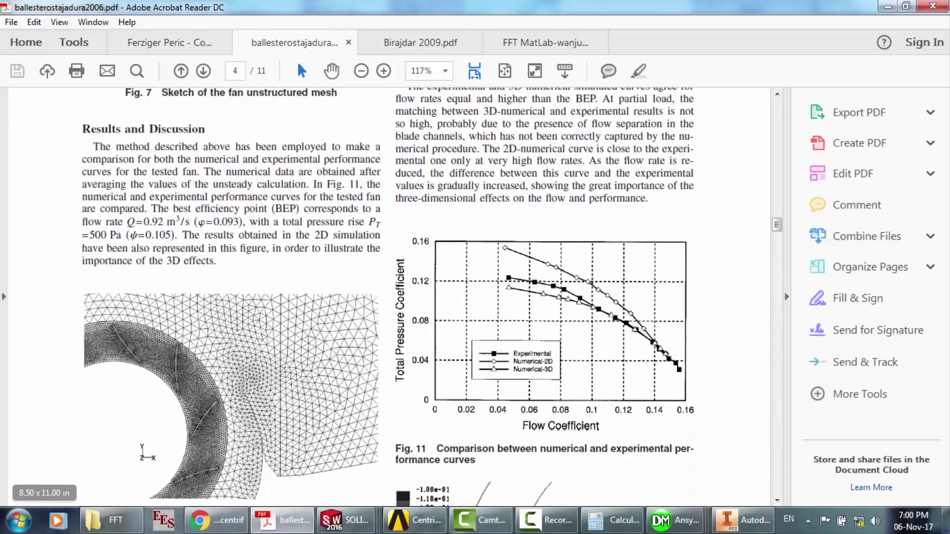
{"action": "scroll", "coordinate": [391, 297], "scroll_direction": "down", "scroll_amount": 1}
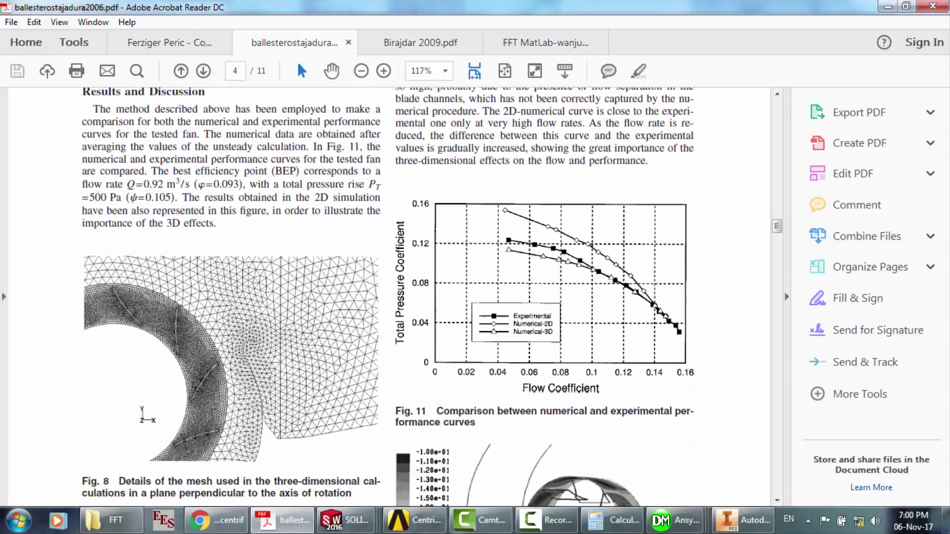
{"action": "scroll", "coordinate": [391, 297], "scroll_direction": "down", "scroll_amount": 4}
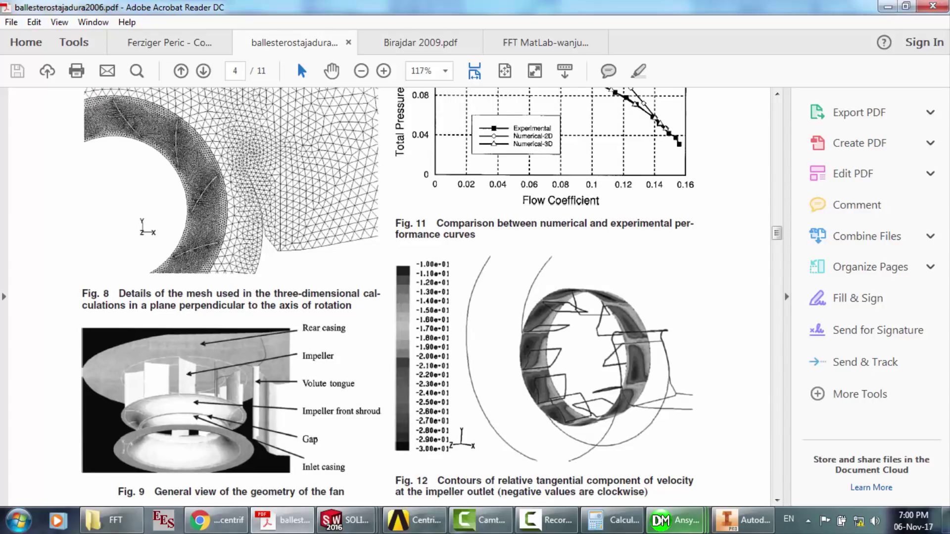
- Search the computer for "y+" and copy the file Pump y+ sep.EES from the results
{"action": "mouse_move", "coordinate": [674, 521]}
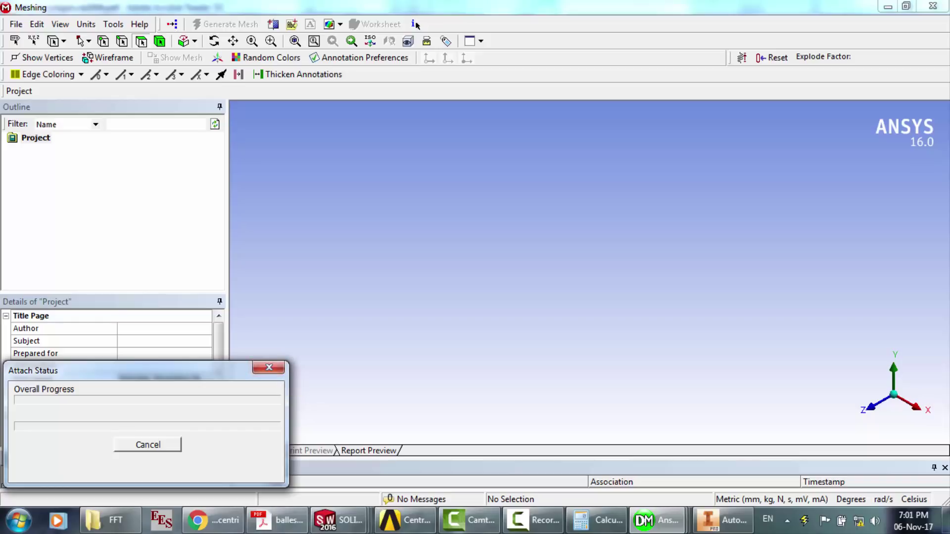
{"action": "key", "text": "super"}
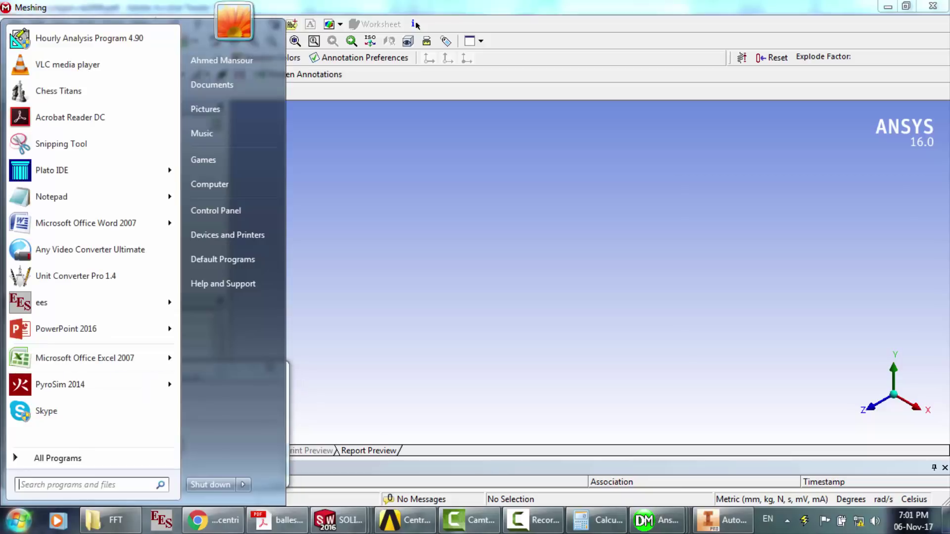
{"action": "type", "text": "y+"}
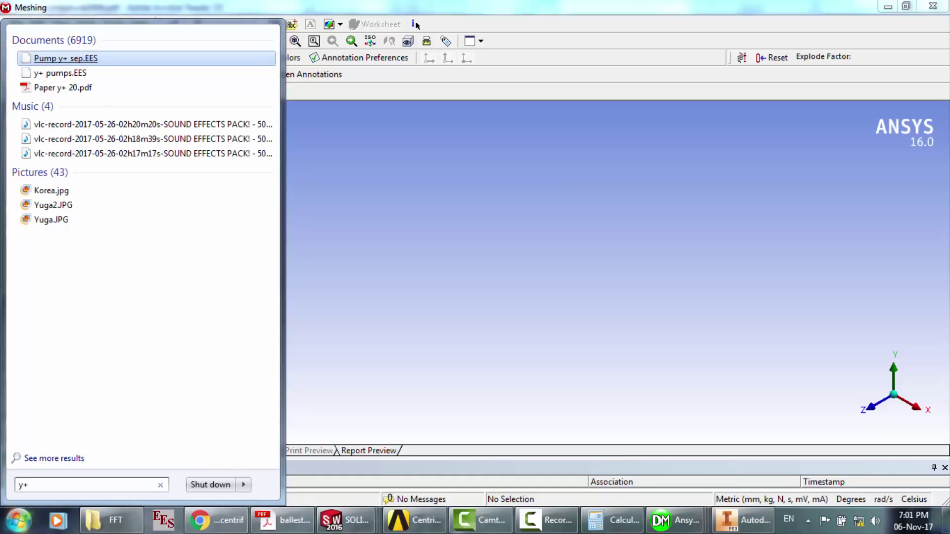
{"action": "right_click", "coordinate": [80, 56]}
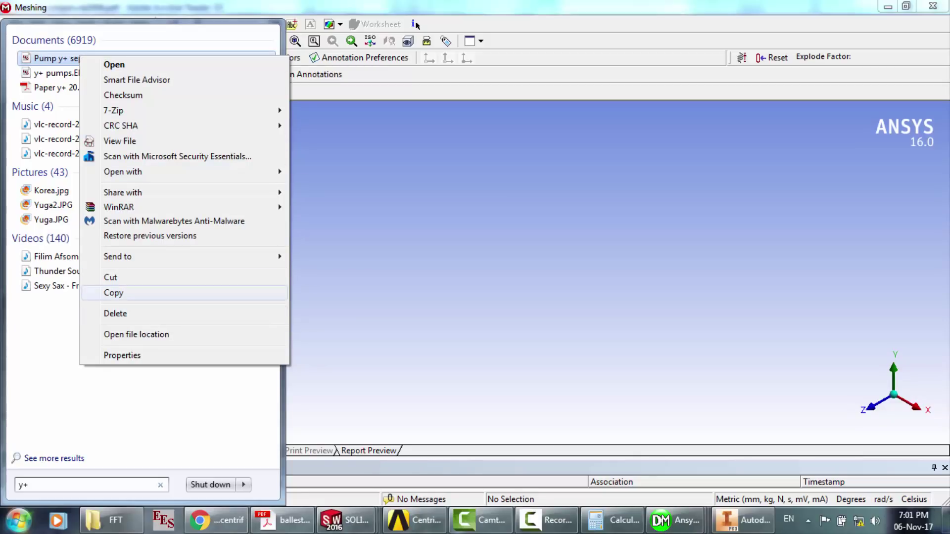
{"action": "left_click", "coordinate": [113, 293]}
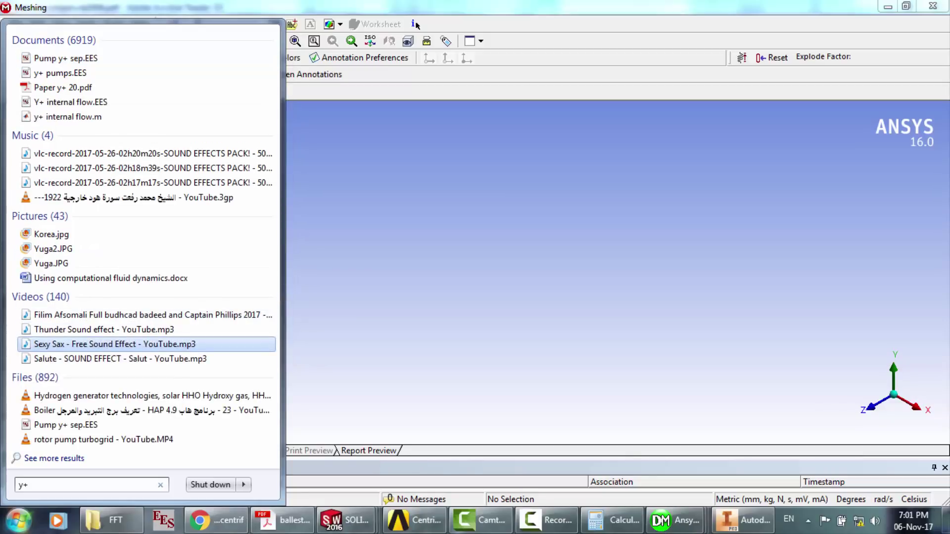
{"action": "left_click", "coordinate": [66, 58]}
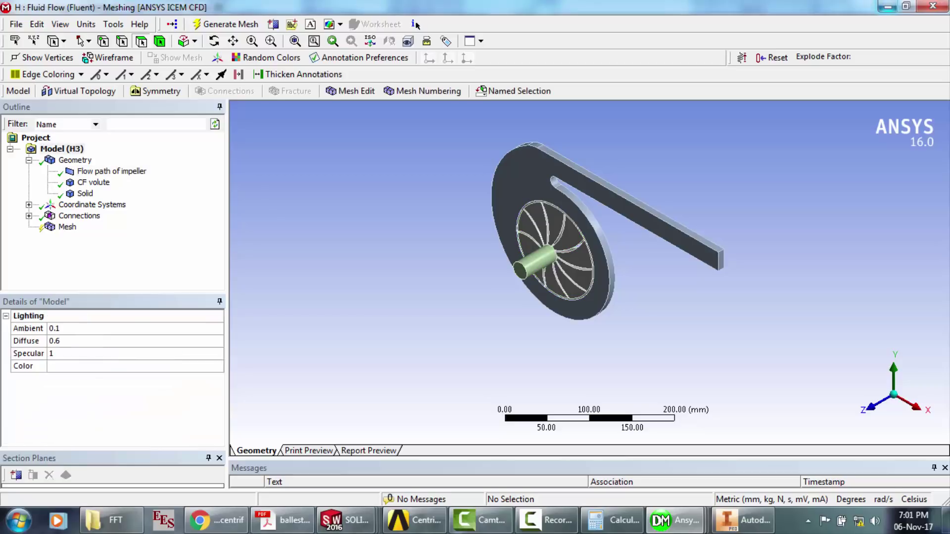
- Clear all open windows away to reach the desktop and paste the copied Pump y+ sep.EES file there
{"action": "left_click", "coordinate": [888, 6]}
{"action": "left_click", "coordinate": [888, 6]}
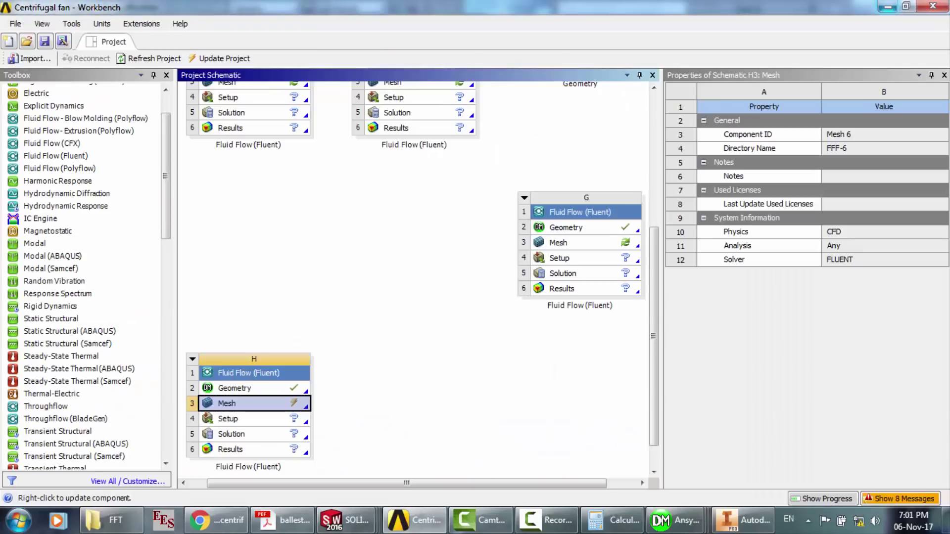
{"action": "left_click", "coordinate": [888, 6]}
{"action": "left_click", "coordinate": [888, 6]}
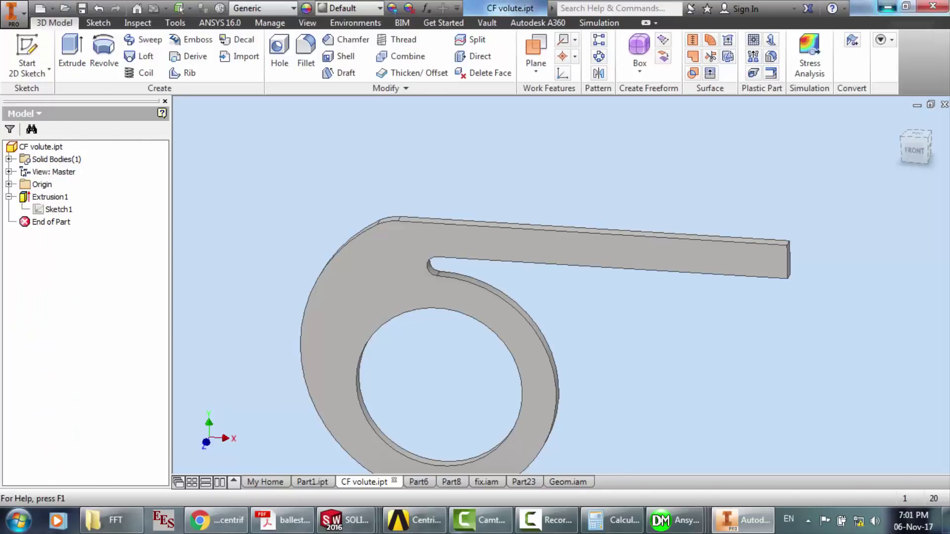
{"action": "left_click", "coordinate": [888, 6]}
{"action": "left_click", "coordinate": [888, 7]}
{"action": "left_click", "coordinate": [888, 7]}
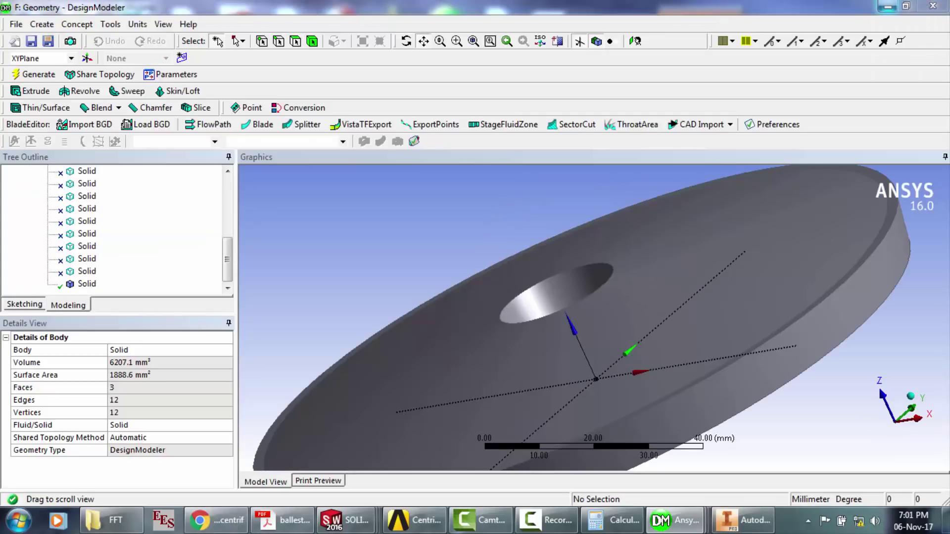
{"action": "left_click", "coordinate": [888, 6]}
{"action": "left_click", "coordinate": [888, 6]}
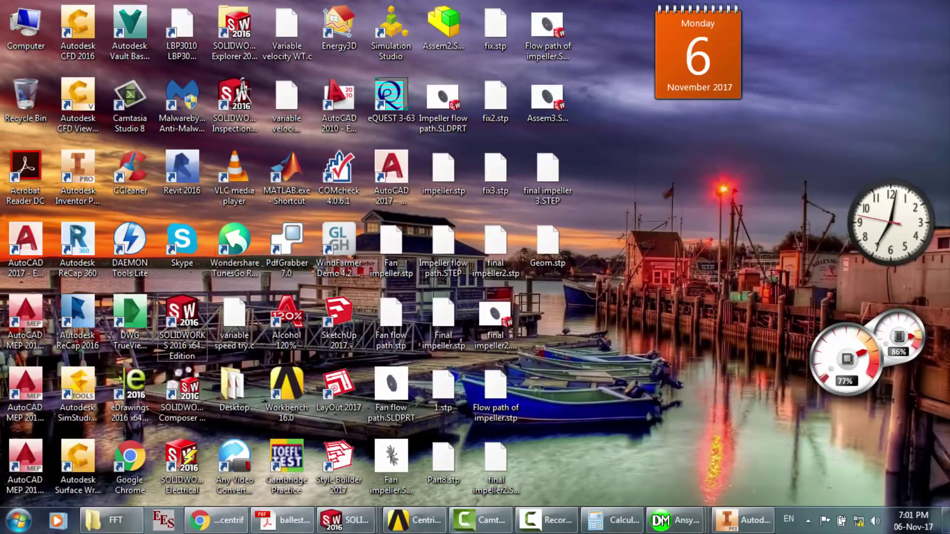
{"action": "key", "text": "ctrl+v"}
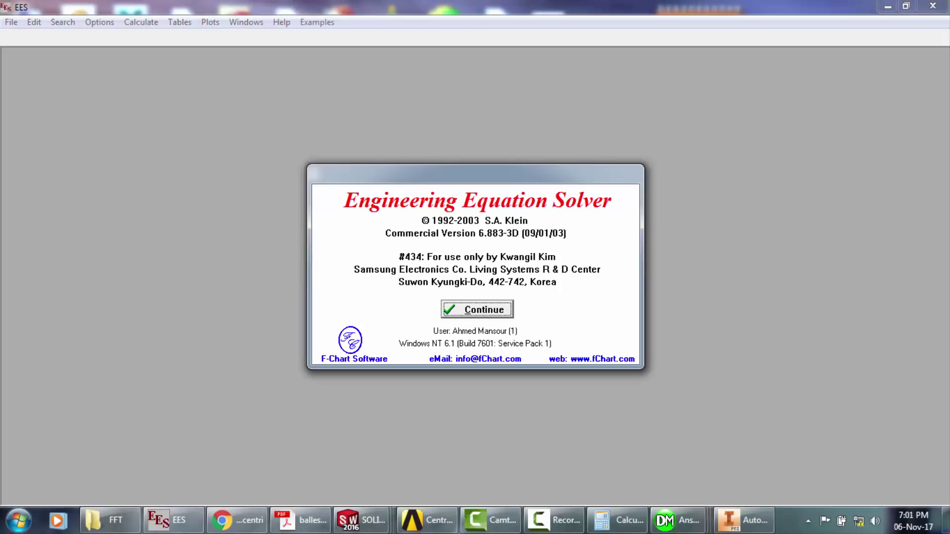
- Open Pump y+ sep.EES in Engineering Equation Solver and examine its y_plus, rho, mu and D input lines
{"action": "key", "text": "Return"}
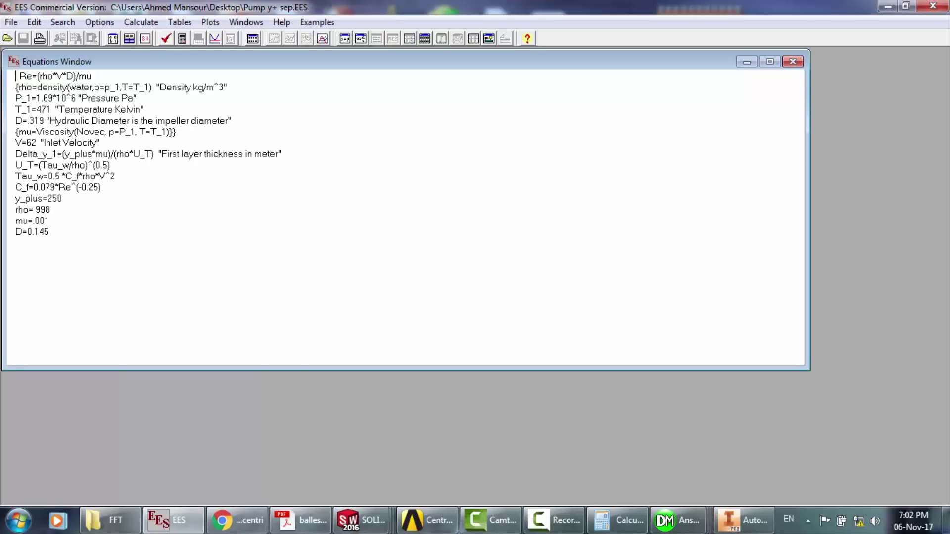
{"action": "left_click_drag", "start_coordinate": [50, 232], "coordinate": [15, 199]}
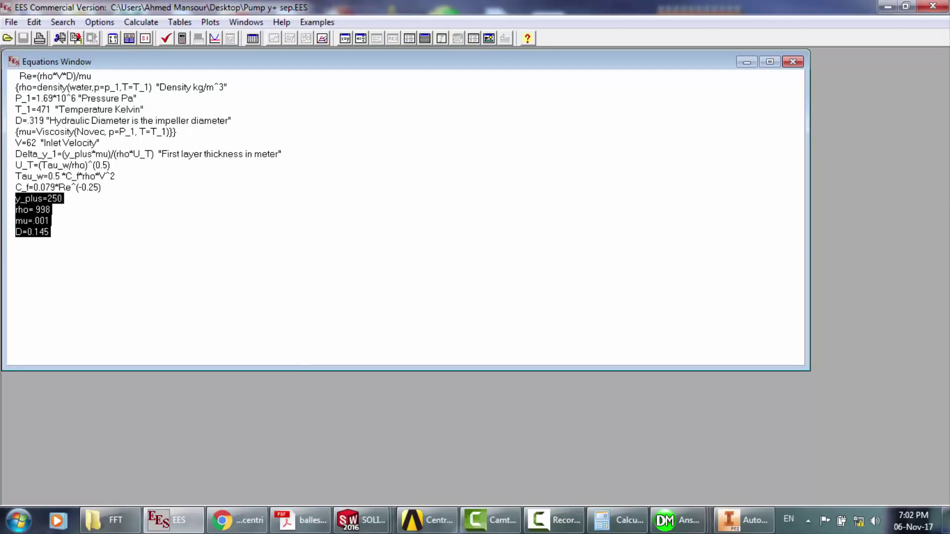
{"action": "left_click", "coordinate": [63, 198]}
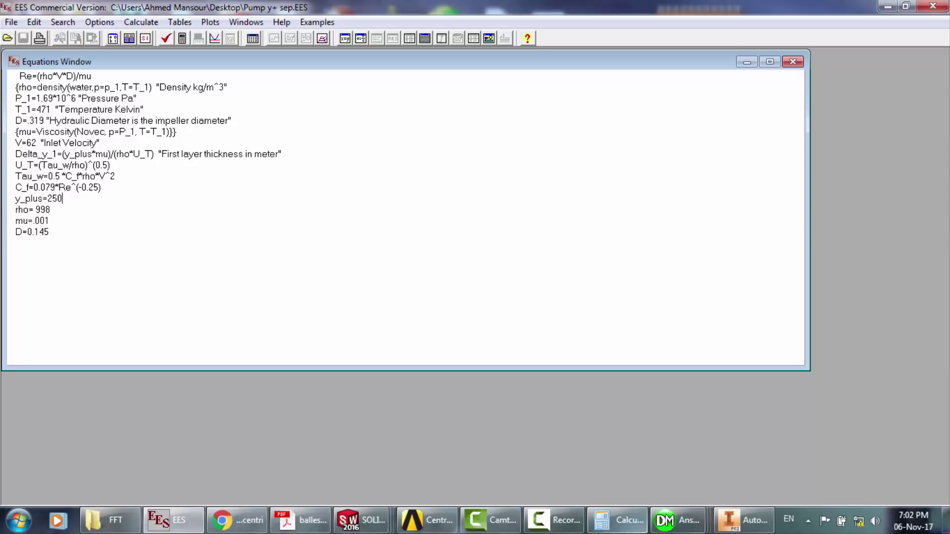
- Close the DesignModeler windows of systems G, F, E and D, and switch to the Meshing window of system H
{"action": "mouse_move", "coordinate": [678, 519]}
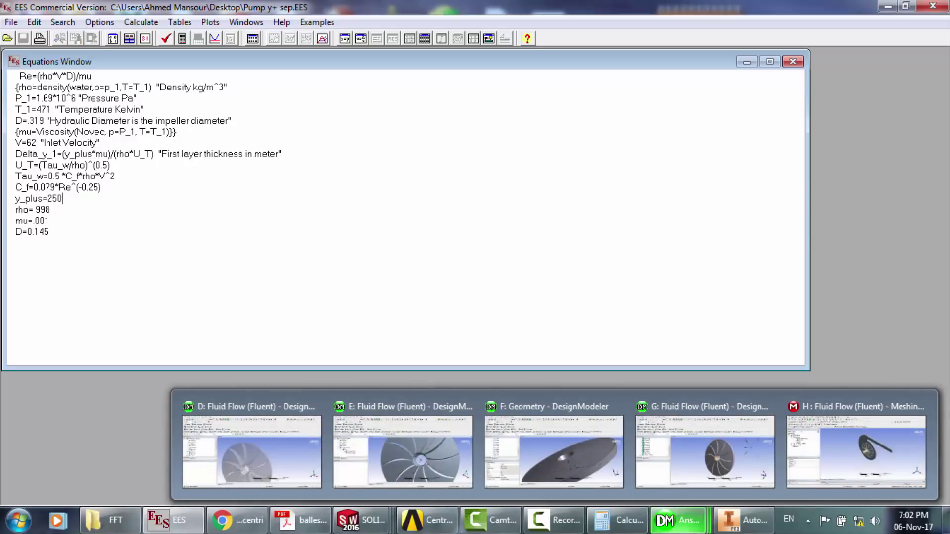
{"action": "mouse_move", "coordinate": [705, 445]}
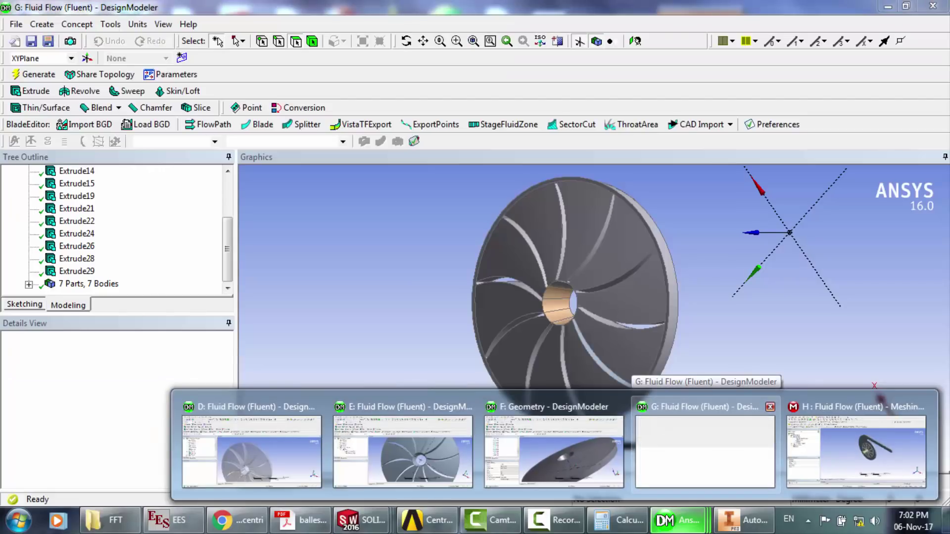
{"action": "mouse_move", "coordinate": [554, 447]}
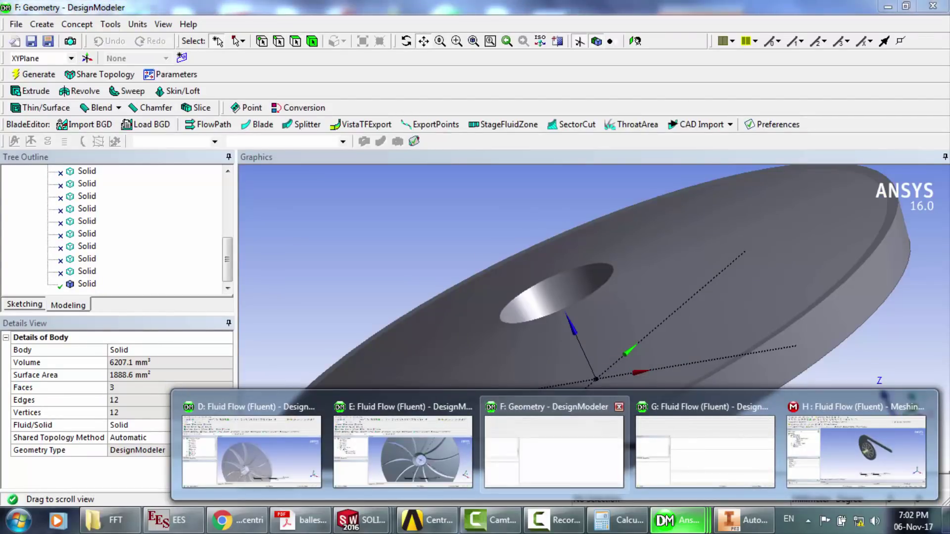
{"action": "mouse_move", "coordinate": [403, 447]}
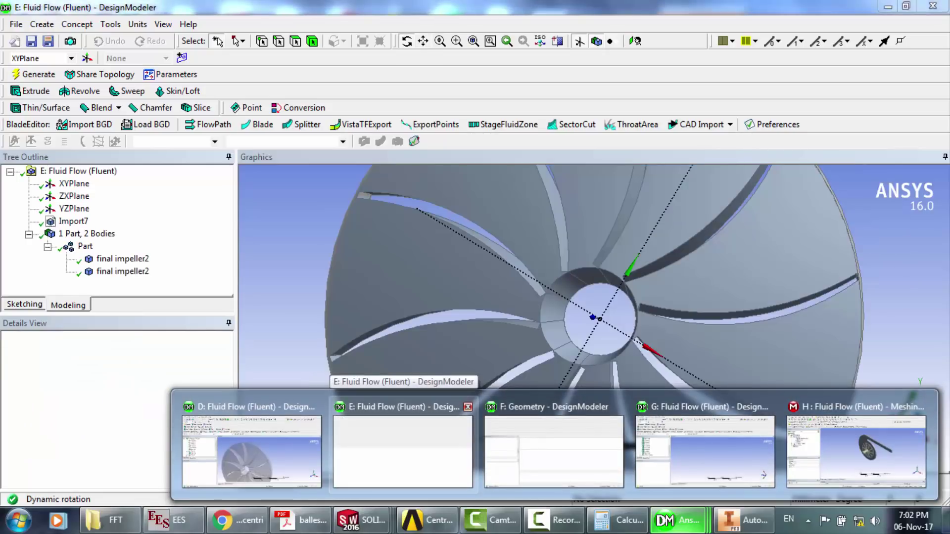
{"action": "mouse_move", "coordinate": [251, 448]}
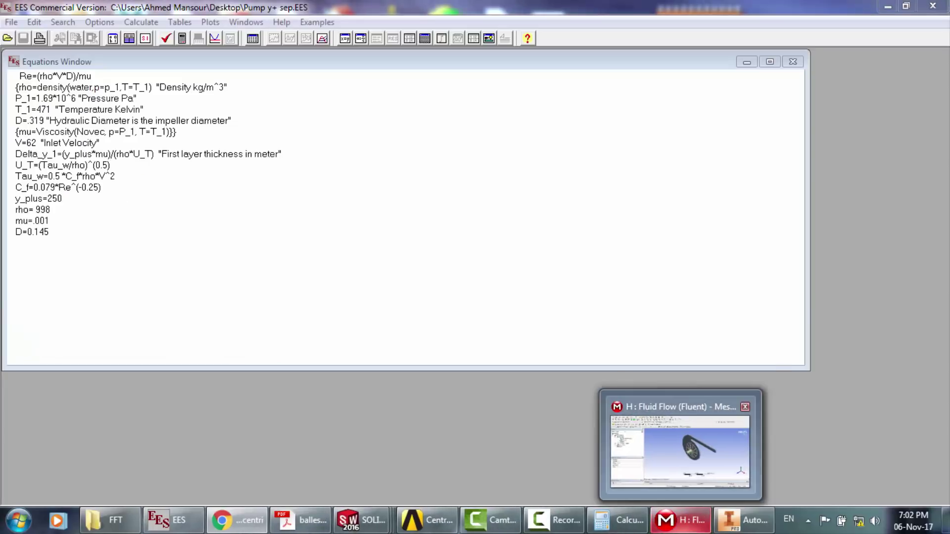
{"action": "left_click", "coordinate": [680, 451]}
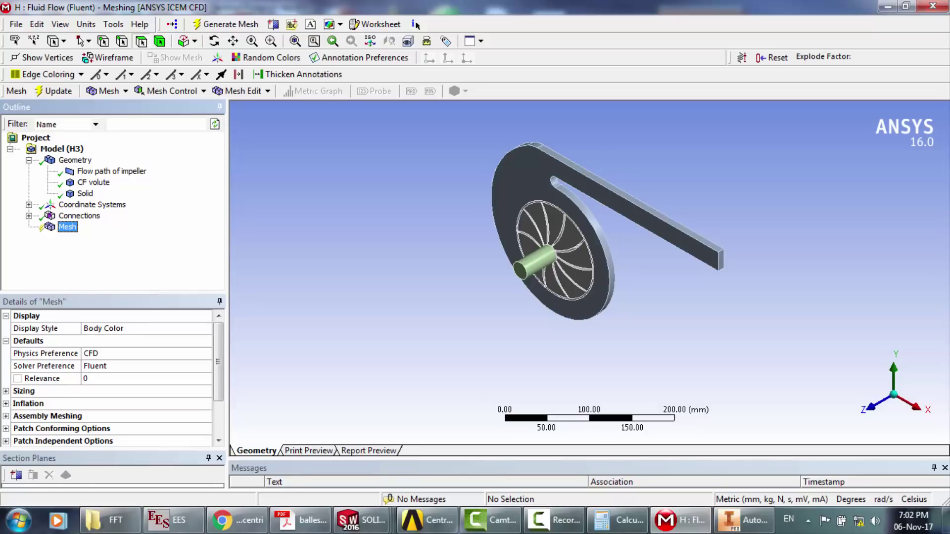
- Set the mesh sizing's Relevance Center to Fine and Smoothing to High, widening the details area to read the settings
{"action": "left_click", "coordinate": [6, 391]}
{"action": "left_click", "coordinate": [143, 429]}
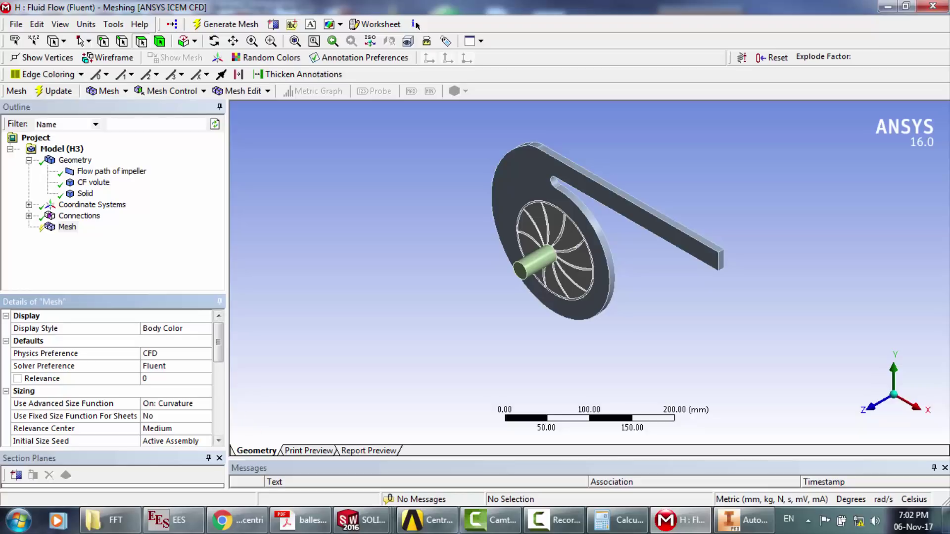
{"action": "left_click_drag", "start_coordinate": [227, 297], "coordinate": [280, 297]}
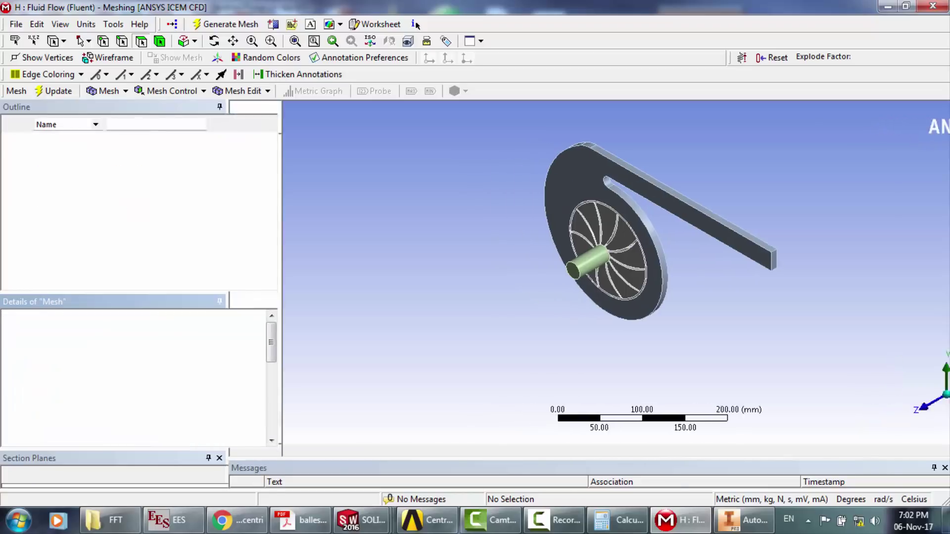
{"action": "double_click", "coordinate": [198, 429]}
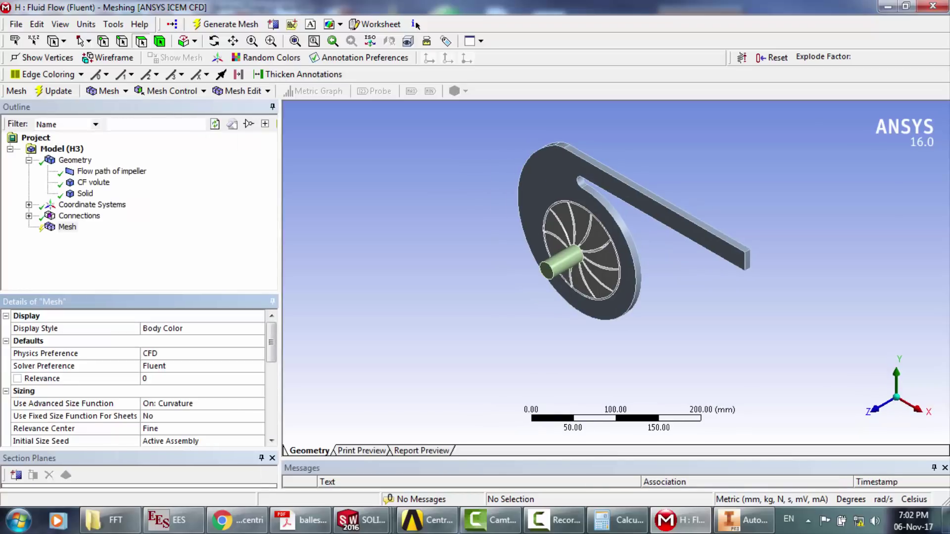
{"action": "left_click", "coordinate": [271, 441]}
{"action": "left_click", "coordinate": [271, 441]}
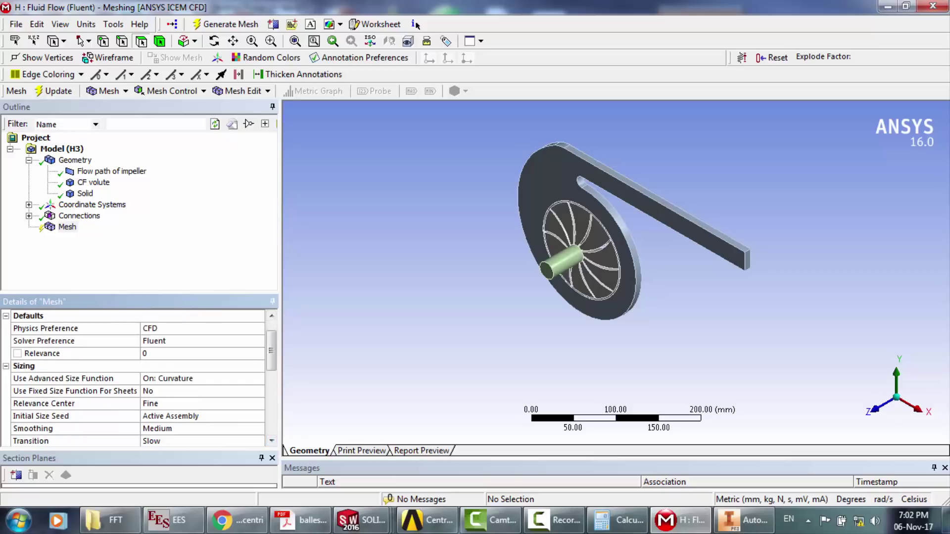
{"action": "scroll", "coordinate": [139, 378], "scroll_direction": "up", "scroll_amount": 2}
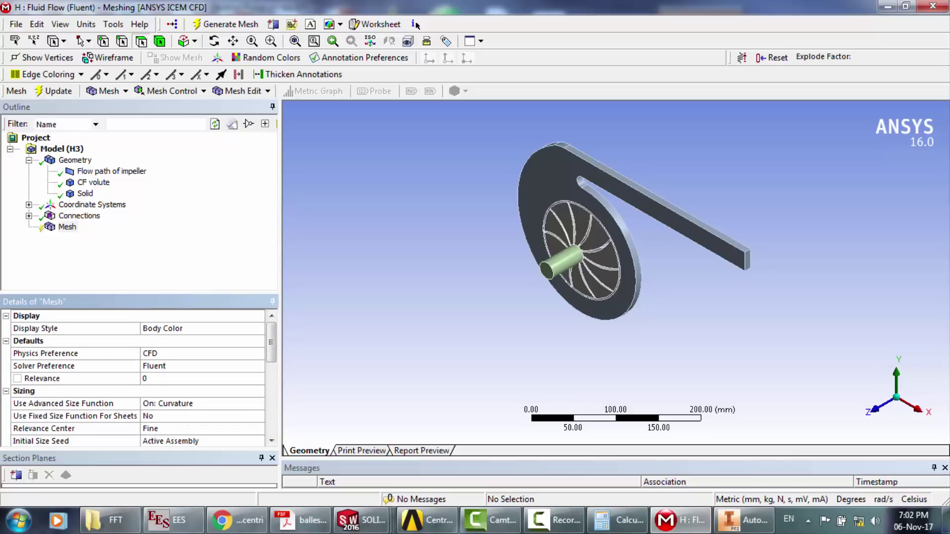
{"action": "scroll", "coordinate": [139, 378], "scroll_direction": "down", "scroll_amount": 5}
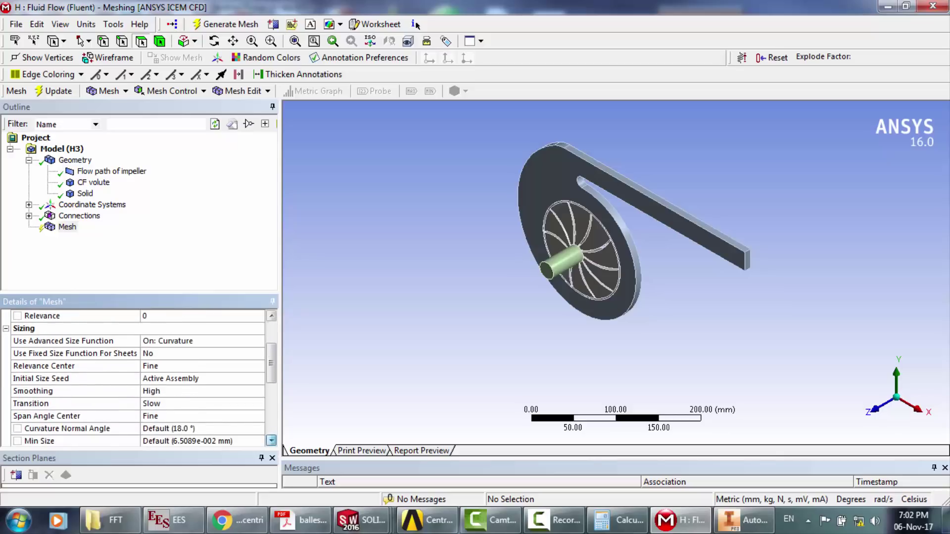
{"action": "scroll", "coordinate": [139, 379], "scroll_direction": "up", "scroll_amount": 5}
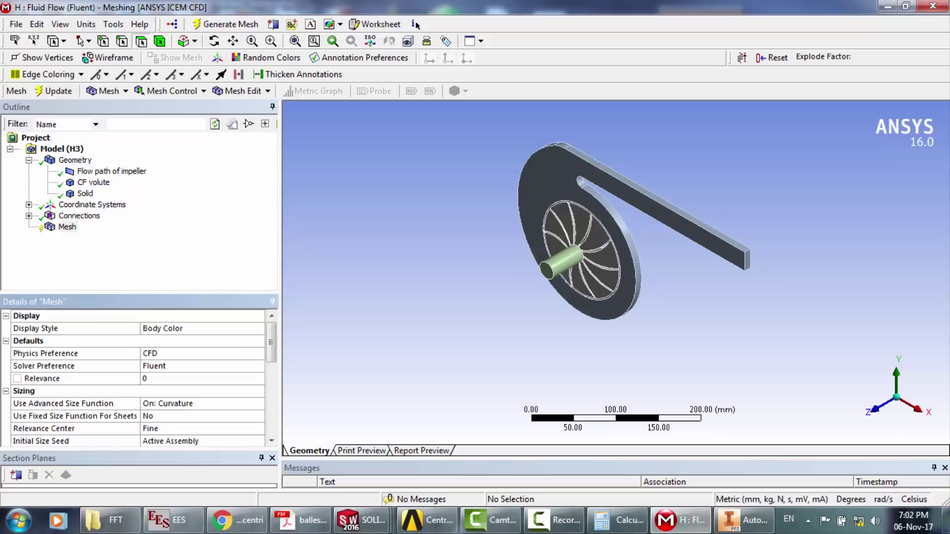
- Generate the mesh and set the Mesh Metric in its statistics to Skewness
{"action": "scroll", "coordinate": [139, 379], "scroll_direction": "down", "scroll_amount": 4}
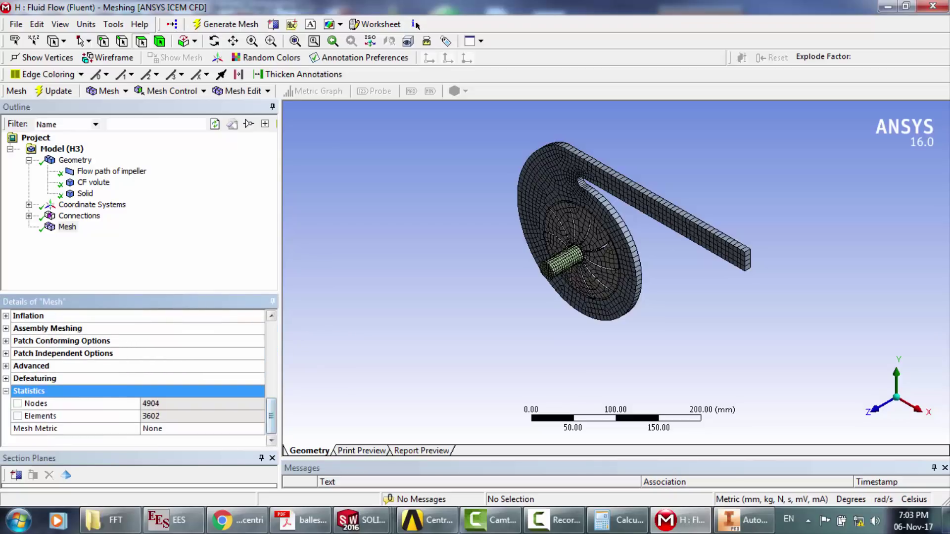
{"action": "left_click", "coordinate": [259, 429]}
{"action": "scroll", "coordinate": [198, 462], "scroll_direction": "down", "scroll_amount": 1}
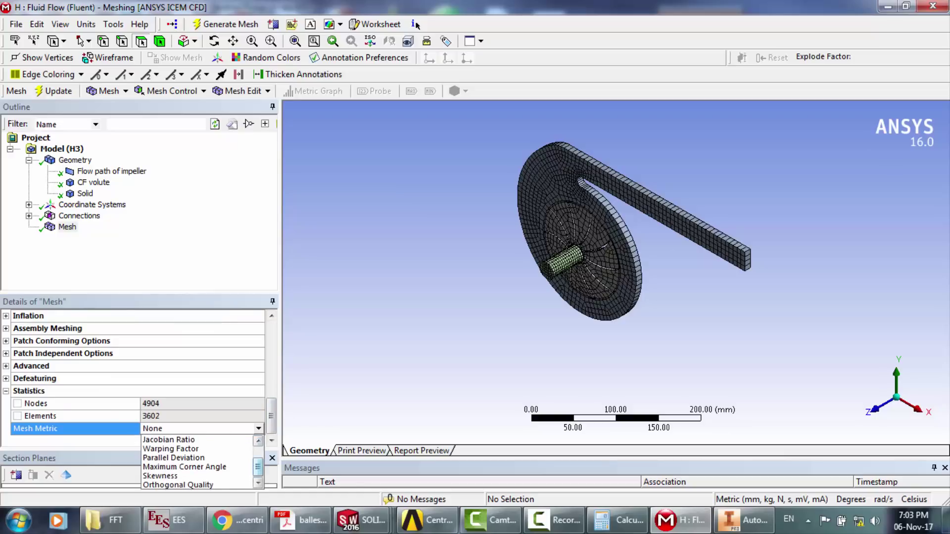
{"action": "left_click", "coordinate": [188, 476]}
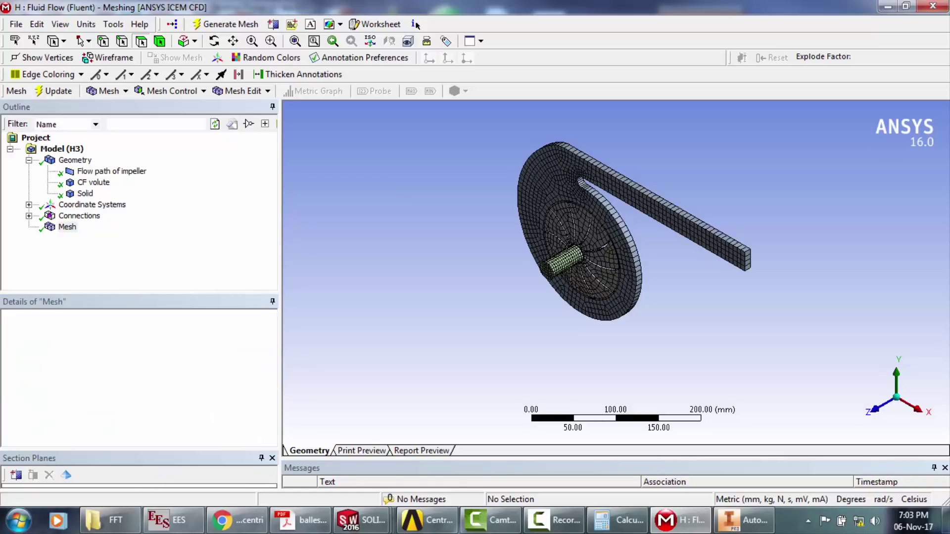
{"action": "left_click", "coordinate": [271, 429]}
{"action": "left_click", "coordinate": [271, 429]}
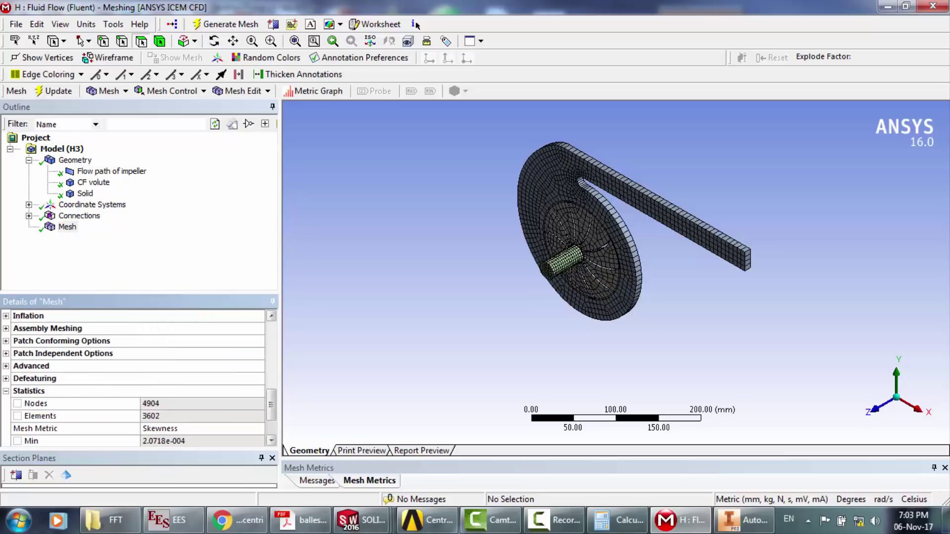
{"action": "left_click_drag", "start_coordinate": [271, 407], "coordinate": [271, 413]}
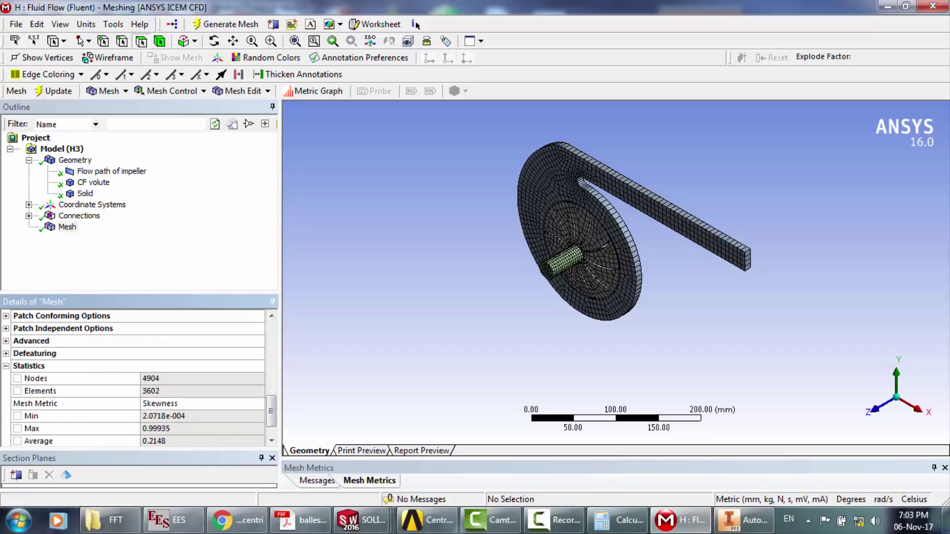
- Examine the mesh around the impeller blades and inlet cylinder, and review the minimum and maximum size settings
{"action": "scroll", "coordinate": [458, 282], "scroll_direction": "up", "scroll_amount": 4}
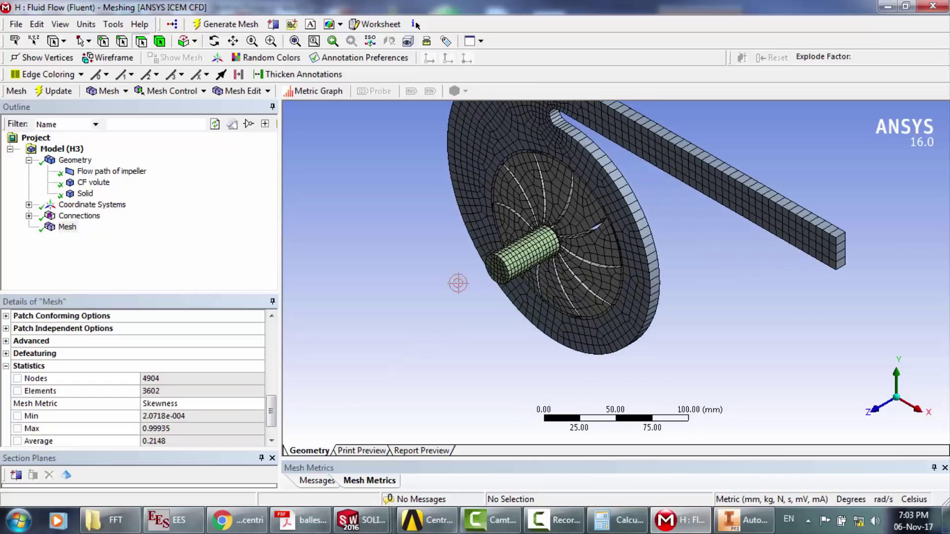
{"action": "scroll", "coordinate": [458, 282], "scroll_direction": "up", "scroll_amount": 1}
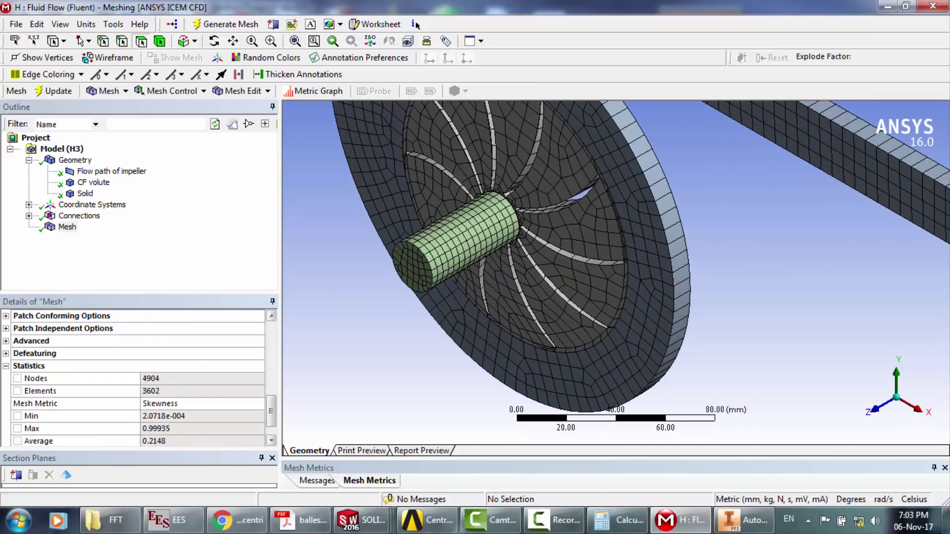
{"action": "left_click", "coordinate": [271, 347]}
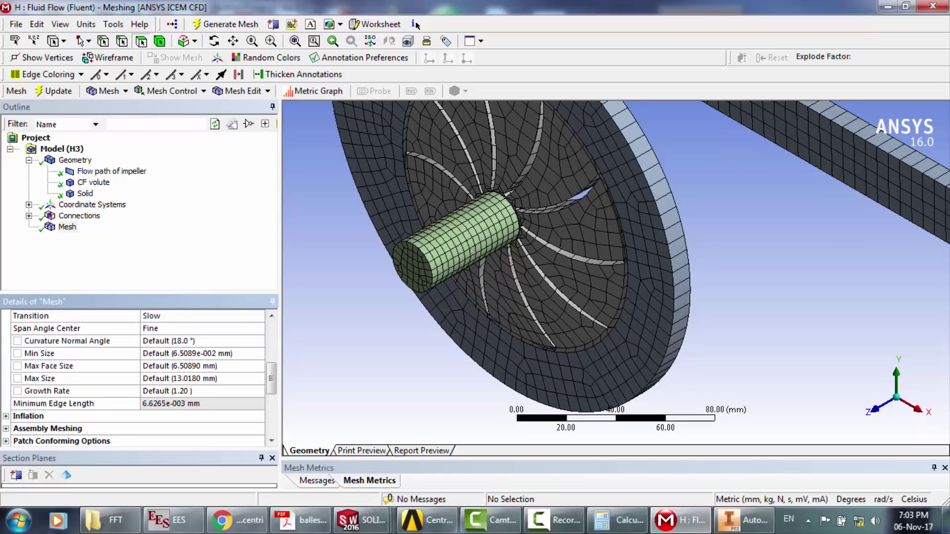
- Set the mesh's Min Size and Max Face Size to 5 mm and regenerate the mesh
{"action": "left_click", "coordinate": [188, 353]}
{"action": "type", "text": "5"}
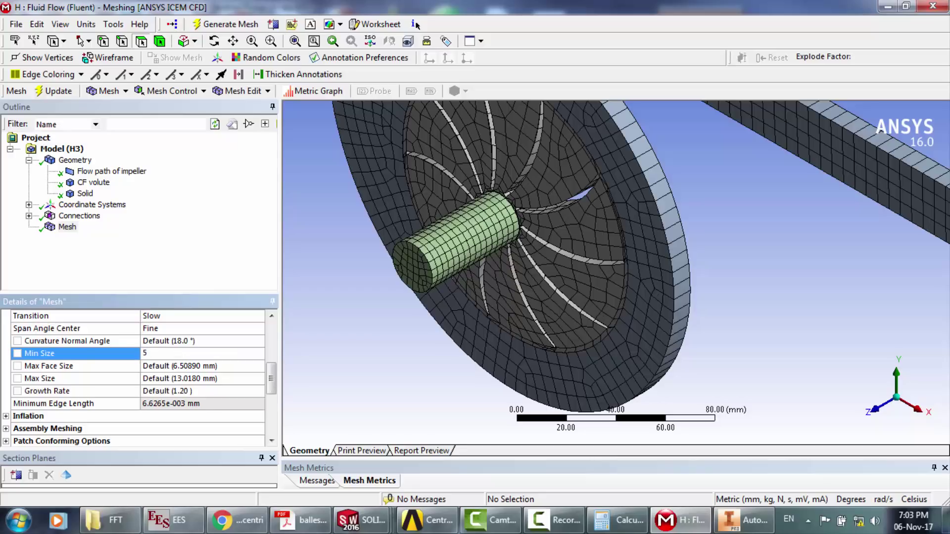
{"action": "key", "text": "Return"}
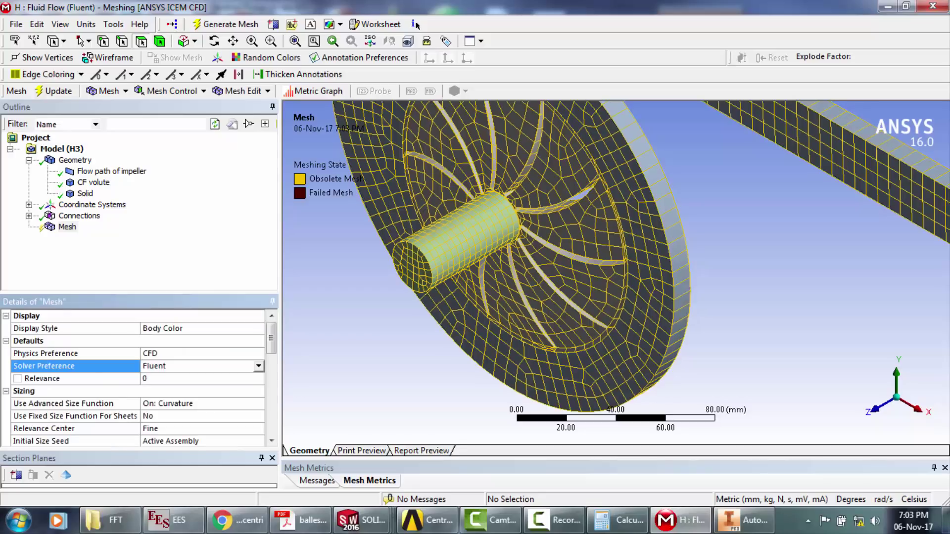
{"action": "key", "text": "Down"}
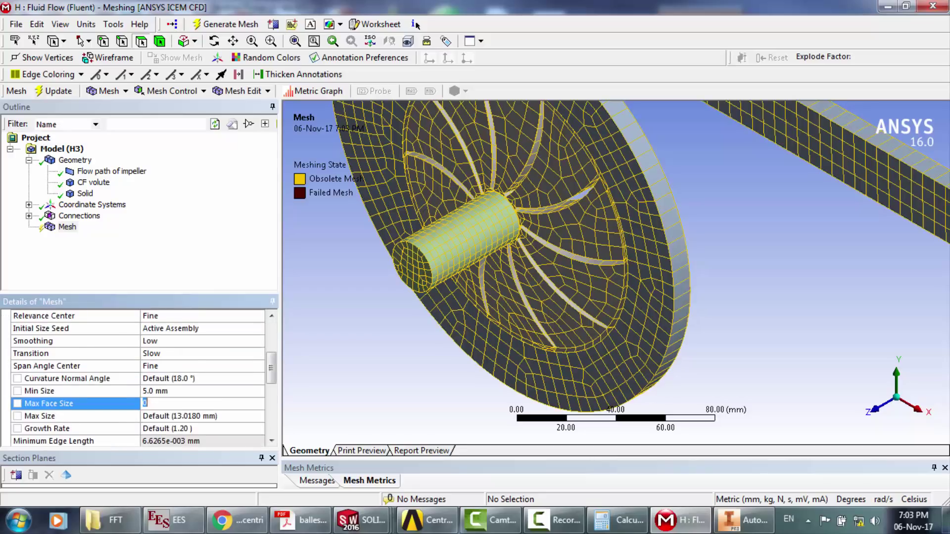
{"action": "type", "text": "5"}
{"action": "key", "text": "Return"}
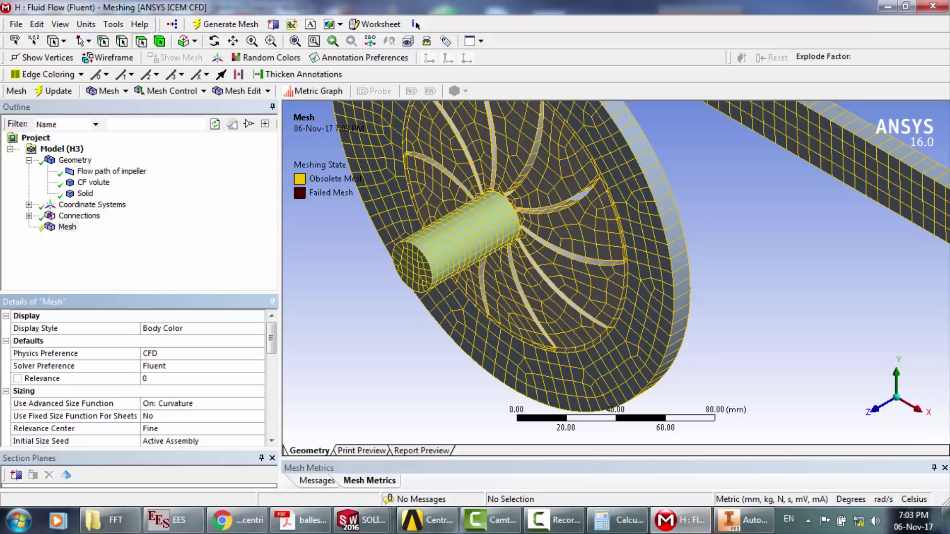
{"action": "left_click", "coordinate": [236, 24]}
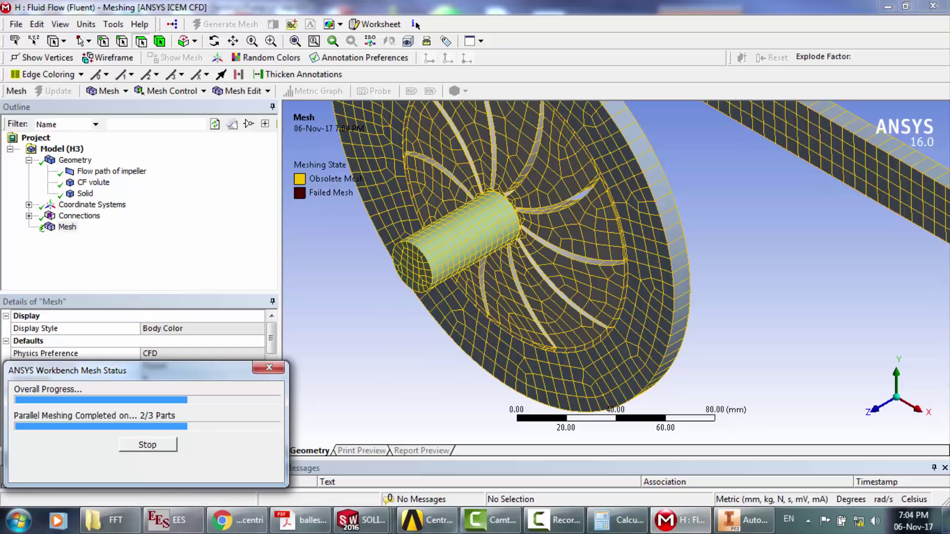
- Switch to EES and review the y+ equations in their formatted view
{"action": "left_click", "coordinate": [173, 519]}
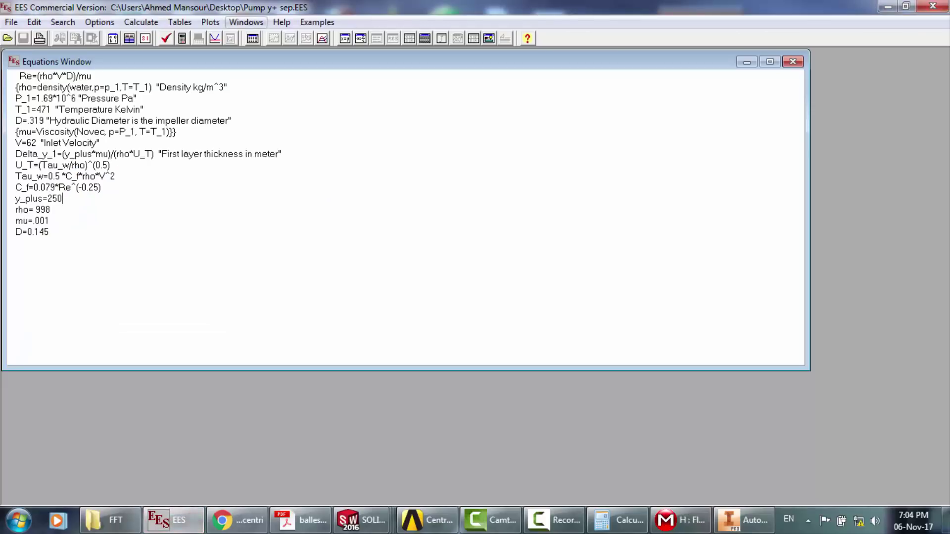
{"action": "left_click", "coordinate": [360, 38]}
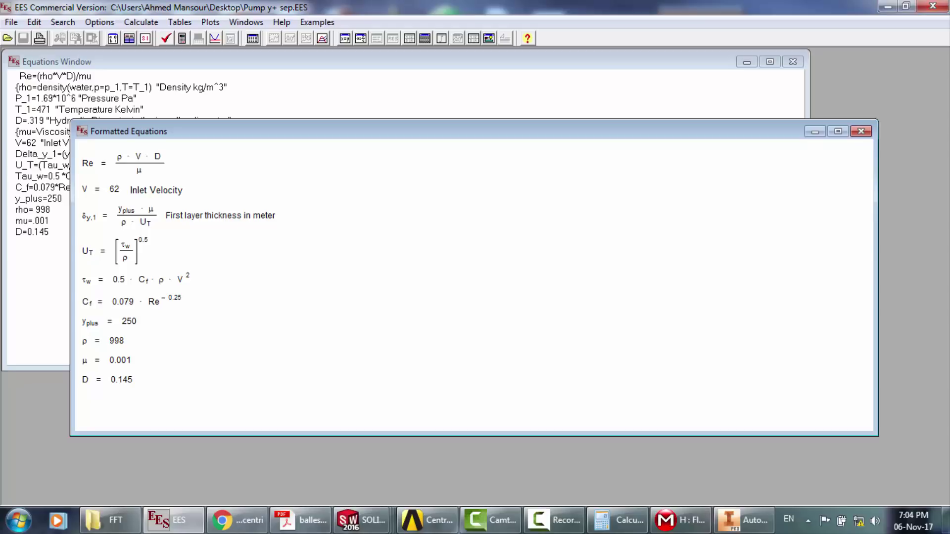
{"action": "left_click", "coordinate": [861, 131]}
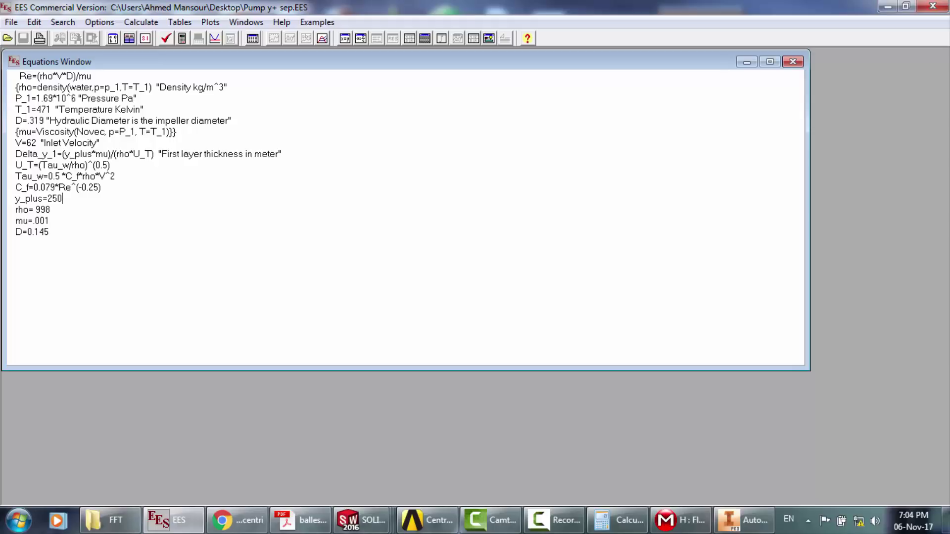
- Reword the comment on the velocity V equation to "Blade terminal speed"
{"action": "key", "text": "BackSpace"}
{"action": "key", "text": "BackSpace"}
{"action": "key", "text": "BackSpace"}
{"action": "key", "text": "BackSpace"}
{"action": "key", "text": "BackSpace"}
{"action": "key", "text": "BackSpace"}
{"action": "key", "text": "BackSpace"}
{"action": "key", "text": "BackSpace"}
{"action": "key", "text": "BackSpace"}
{"action": "key", "text": "BackSpace"}
{"action": "key", "text": "BackSpace"}
{"action": "key", "text": "BackSpace"}
{"action": "key", "text": "BackSpace"}
{"action": "key", "text": "BackSpace"}
{"action": "type", "text": "Bla"}
{"action": "type", "text": "de termin"}
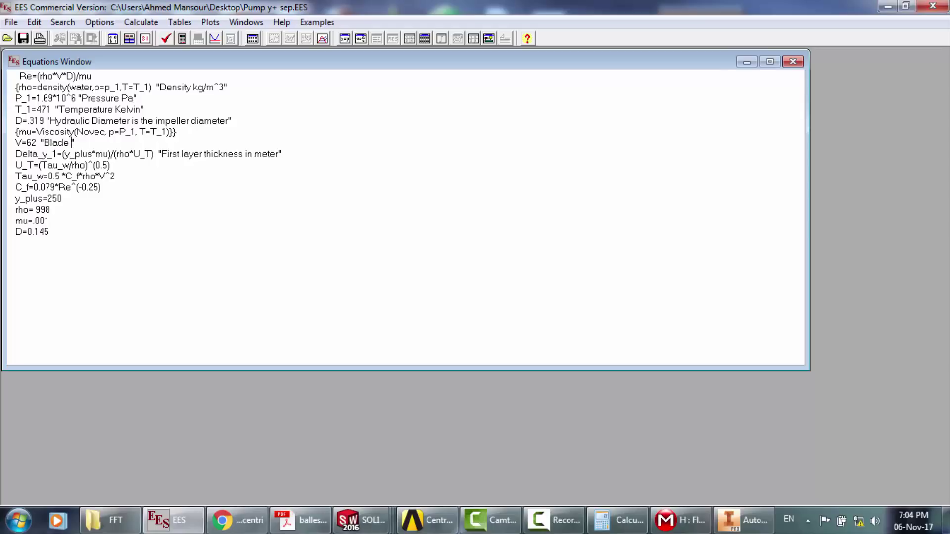
{"action": "type", "text": "al speed"}
- Set y_plus to 40 in the equations and solve for the first layer thickness
{"action": "left_click_drag", "start_coordinate": [51, 209], "coordinate": [48, 198]}
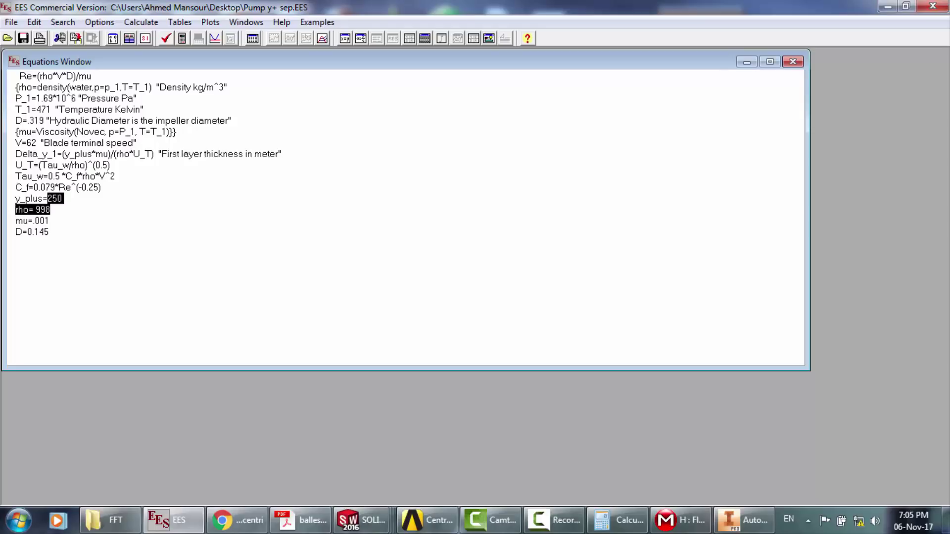
{"action": "left_click", "coordinate": [63, 199]}
{"action": "key", "text": "BackSpace"}
{"action": "key", "text": "BackSpace"}
{"action": "key", "text": "BackSpace"}
{"action": "type", "text": "4"}
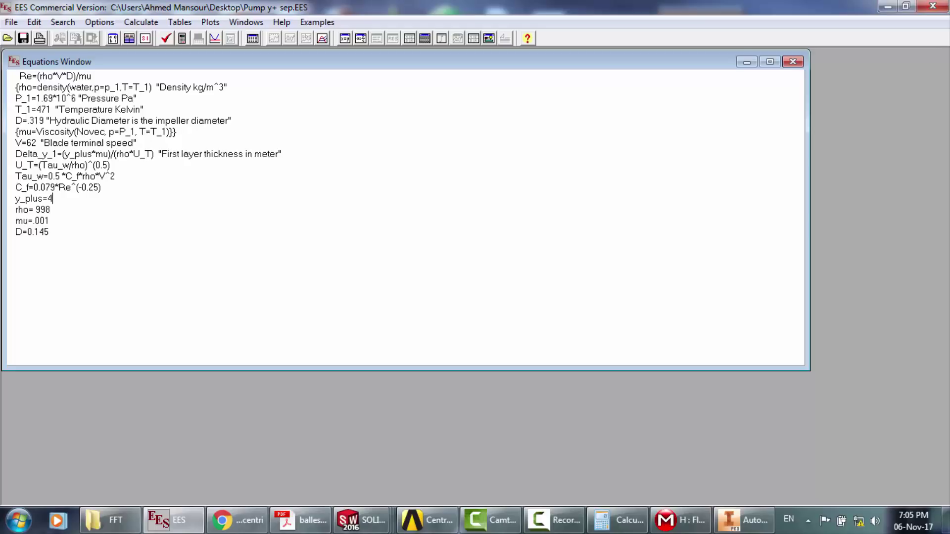
{"action": "type", "text": "0"}
{"action": "left_click", "coordinate": [182, 38]}
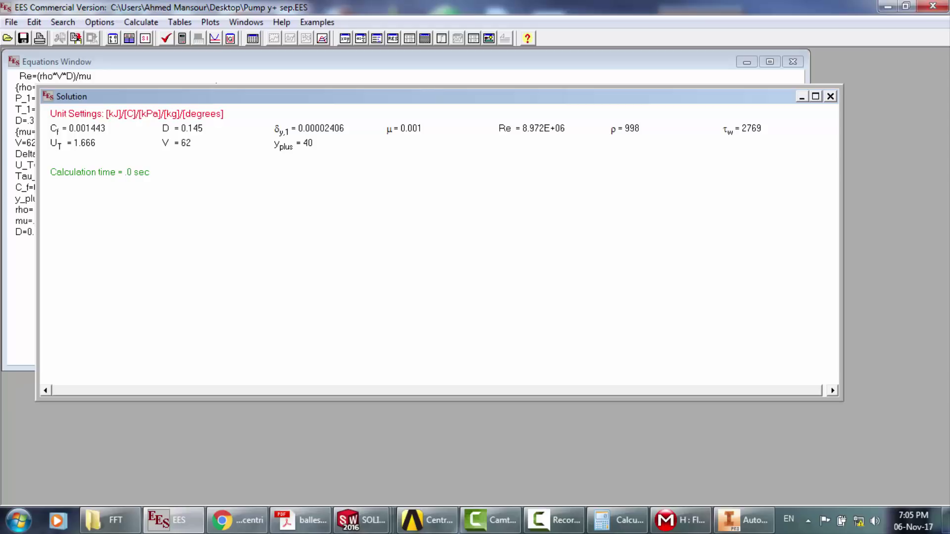
- Change the diameter D in the last equation line to .142
{"action": "left_click", "coordinate": [16, 176]}
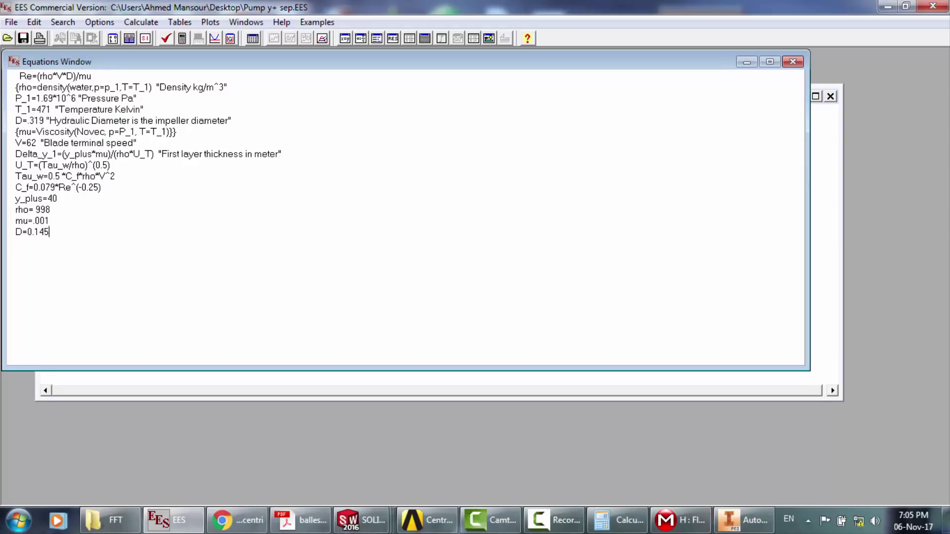
{"action": "key", "text": "BackSpace"}
{"action": "key", "text": "BackSpace"}
{"action": "key", "text": "BackSpace"}
{"action": "key", "text": "BackSpace"}
{"action": "key", "text": "BackSpace"}
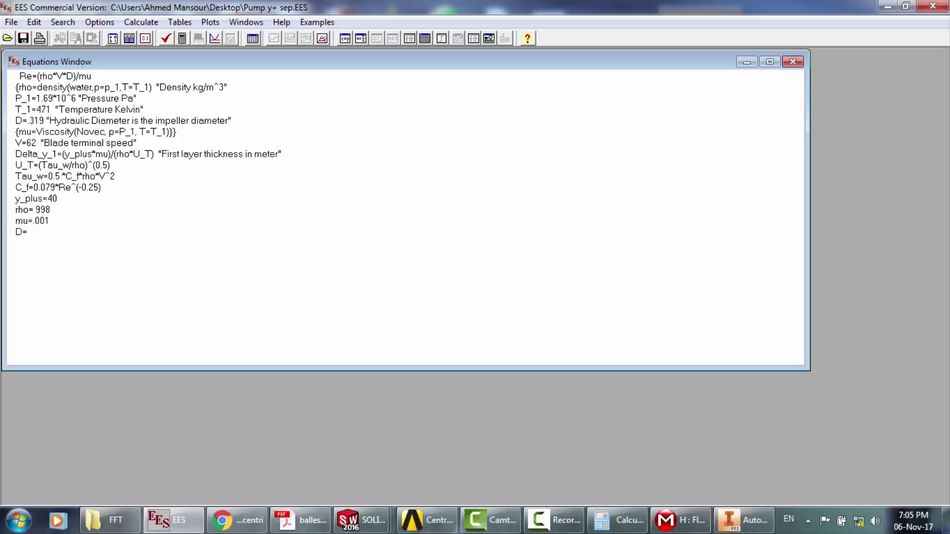
{"action": "type", "text": ".142"}
- Switch back to ANSYS Meshing and examine the skewness statistics and the mesh on the impeller, inlet and volute
{"action": "left_click", "coordinate": [680, 520]}
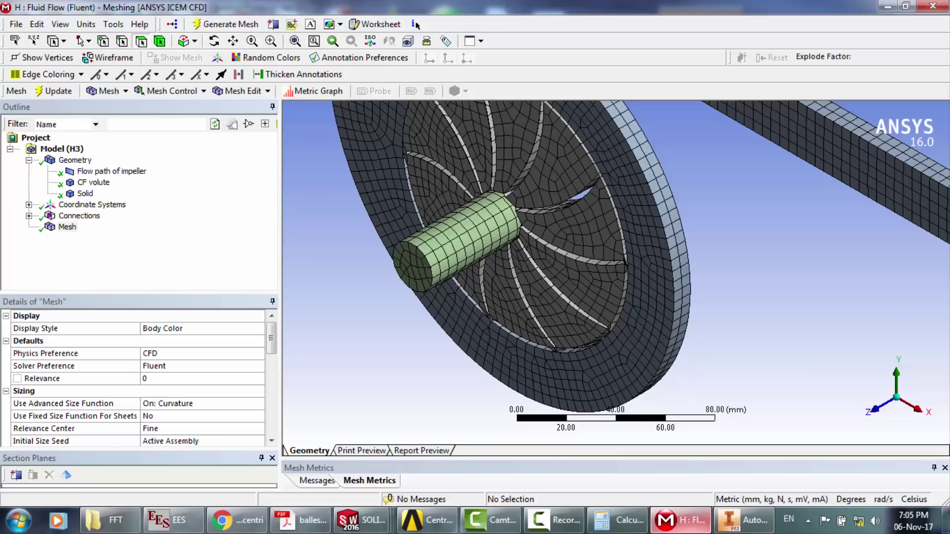
{"action": "scroll", "coordinate": [417, 24], "scroll_direction": "down", "scroll_amount": 8}
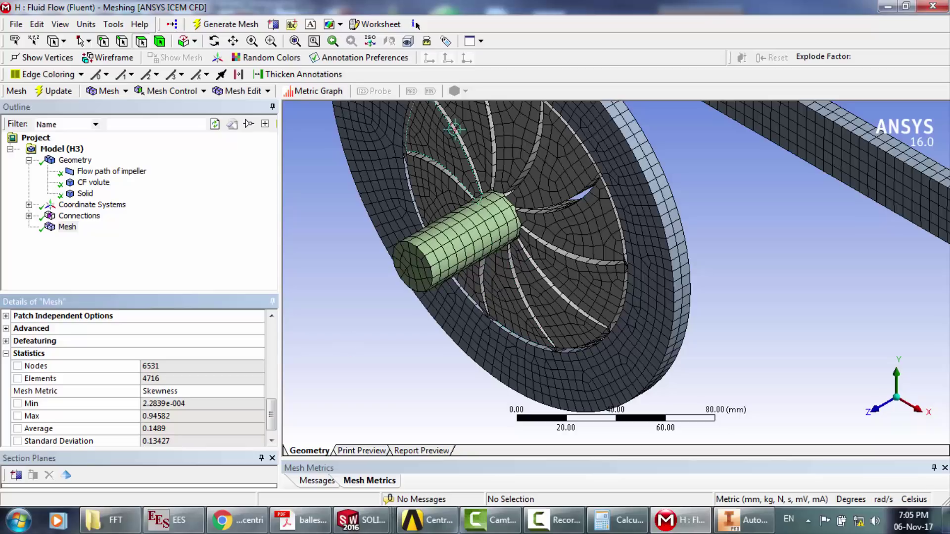
{"action": "left_click", "coordinate": [216, 42]}
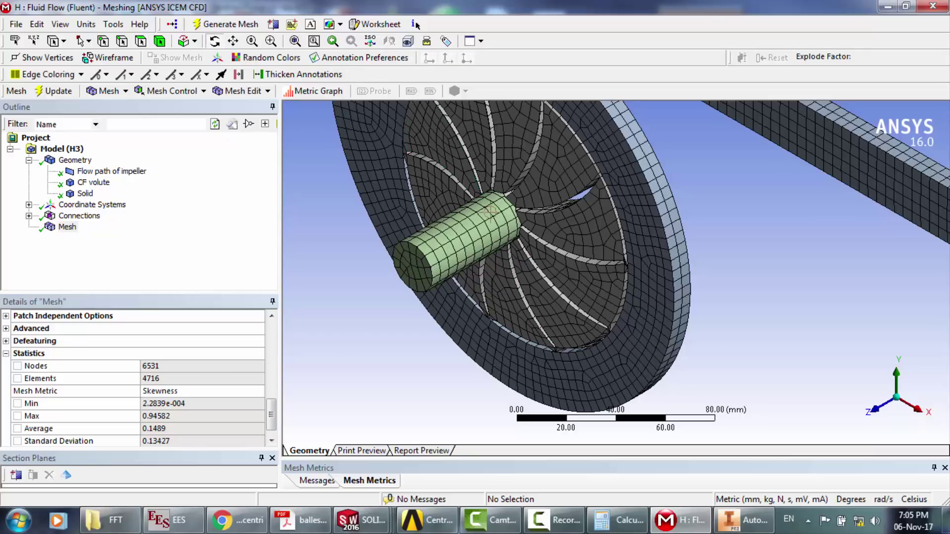
{"action": "left_click_drag", "start_coordinate": [489, 214], "coordinate": [532, 190]}
{"action": "scroll", "coordinate": [532, 191], "scroll_direction": "up", "scroll_amount": 5}
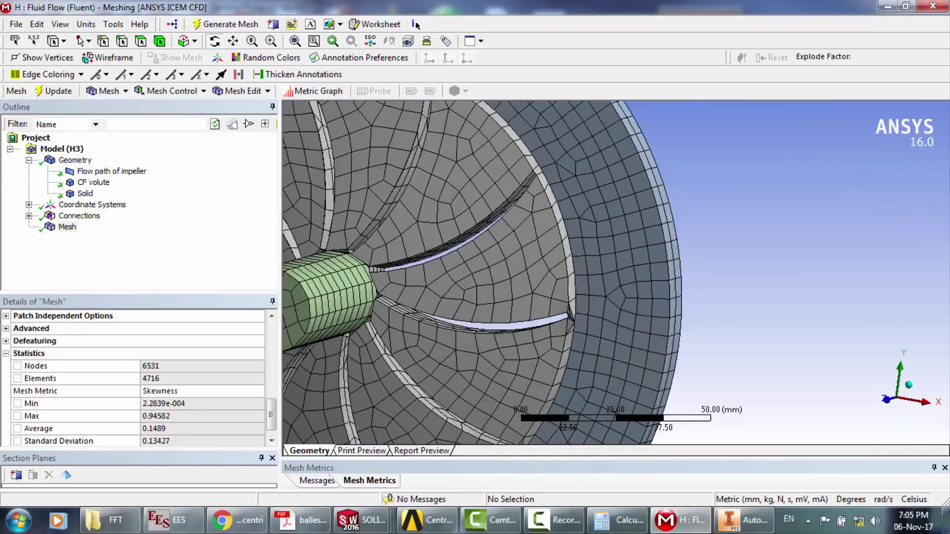
{"action": "left_click_drag", "start_coordinate": [599, 236], "coordinate": [642, 312]}
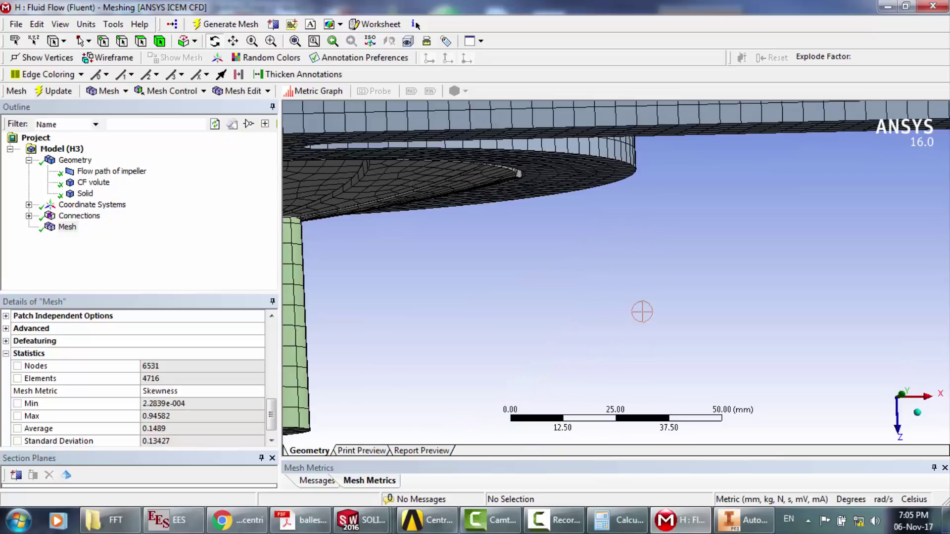
{"action": "scroll", "coordinate": [642, 312], "scroll_direction": "down", "scroll_amount": 5}
{"action": "left_click_drag", "start_coordinate": [552, 283], "coordinate": [502, 136]}
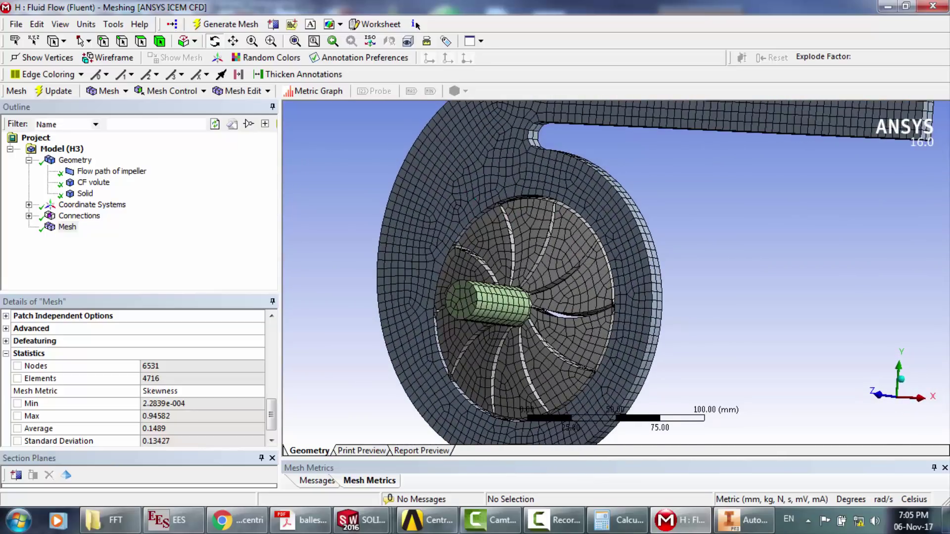
{"action": "scroll", "coordinate": [473, 198], "scroll_direction": "down", "scroll_amount": 3}
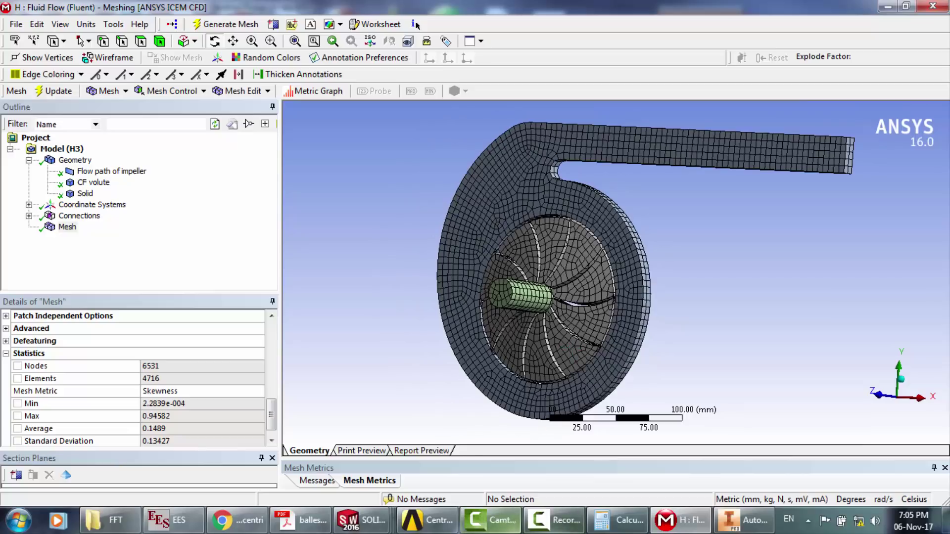
{"action": "left_click", "coordinate": [554, 520]}
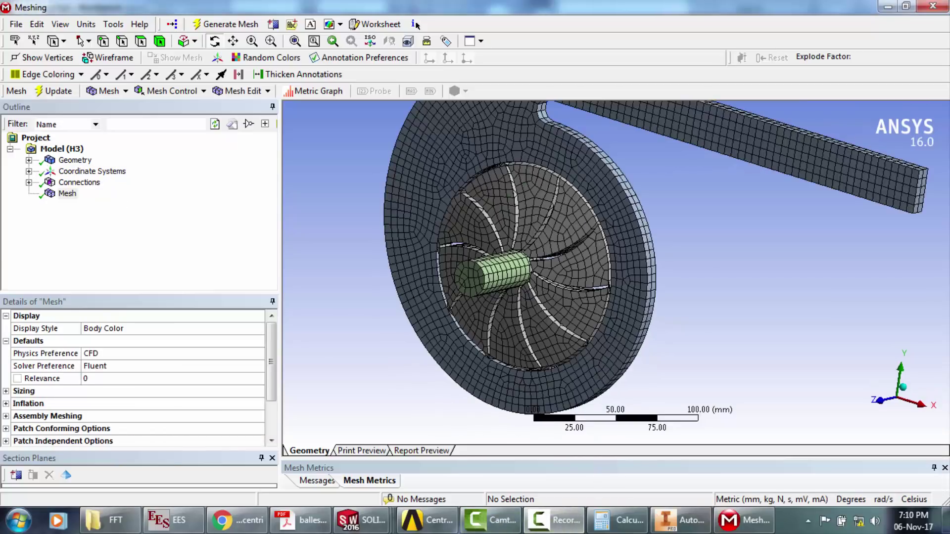
- Add a body sizing to the mesh, scoped to the volute body, with an element size of 3 mm
{"action": "mouse_move", "coordinate": [272, 361]}
{"action": "left_mouse_down"}
{"action": "mouse_move", "coordinate": [271, 381]}
{"action": "mouse_move", "coordinate": [271, 360]}
{"action": "left_mouse_up"}
{"action": "left_click", "coordinate": [68, 193]}
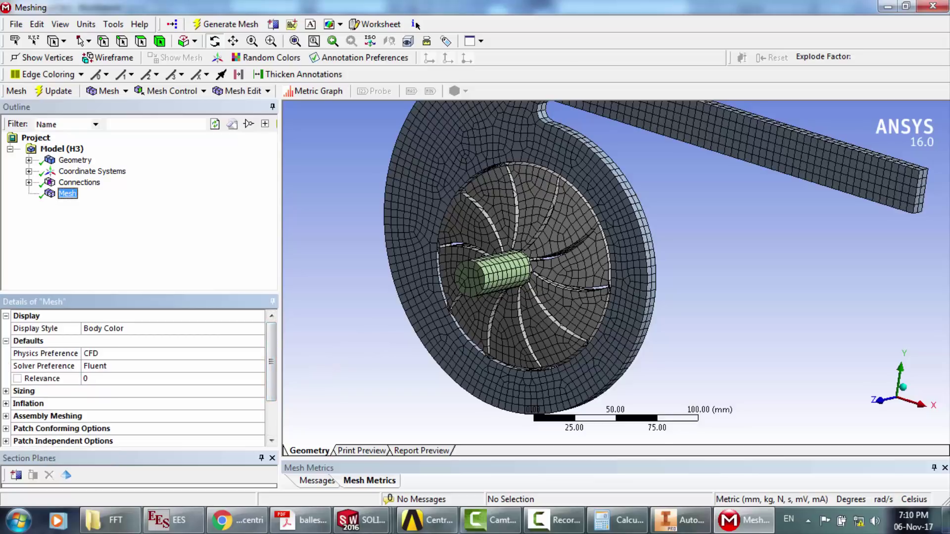
{"action": "right_click", "coordinate": [69, 193]}
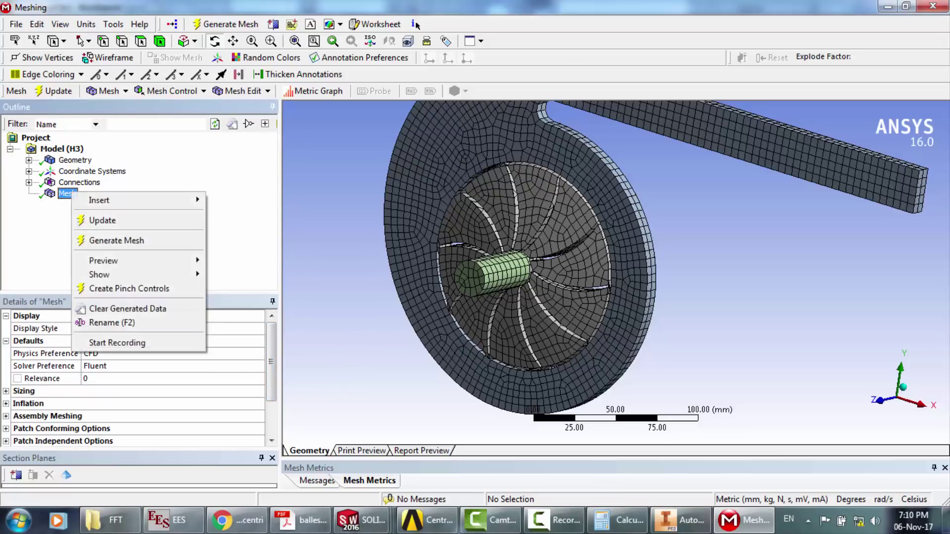
{"action": "mouse_move", "coordinate": [124, 199]}
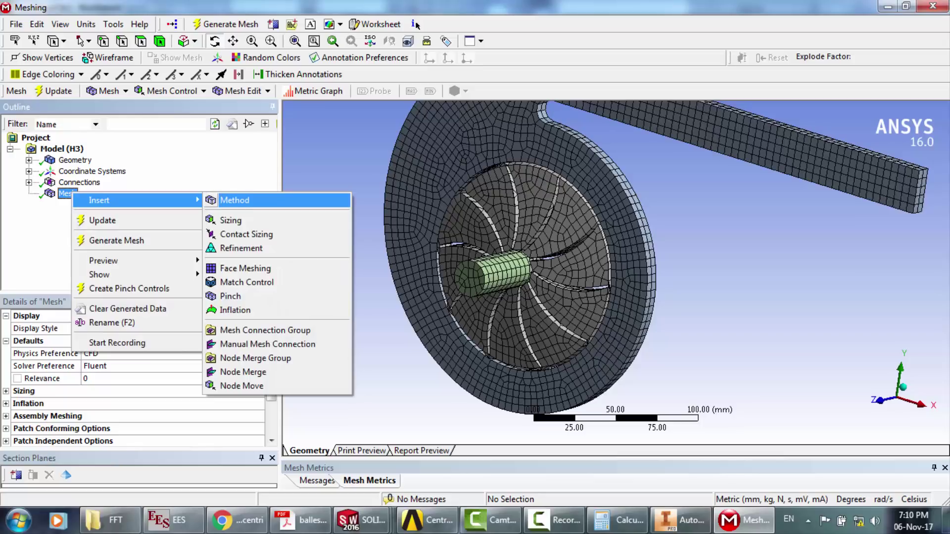
{"action": "left_click", "coordinate": [231, 220]}
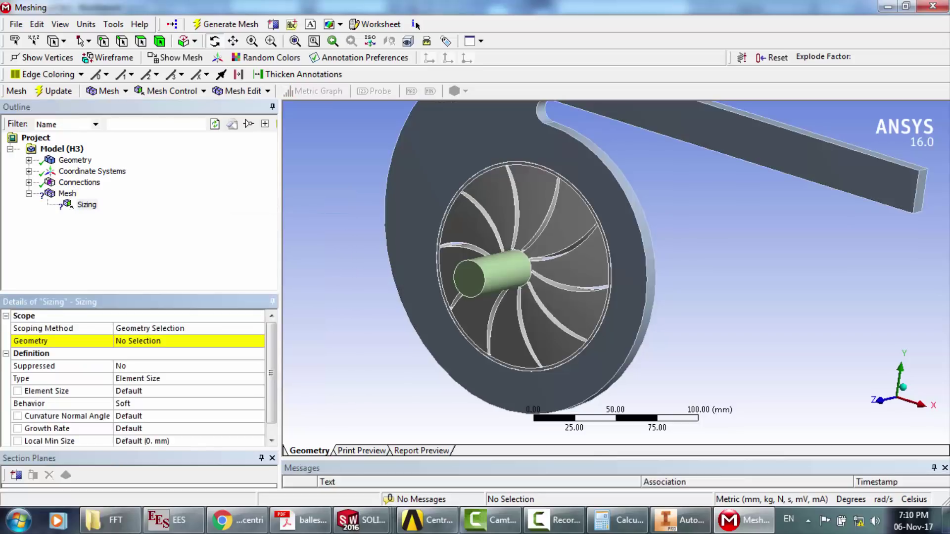
{"action": "left_click", "coordinate": [444, 163]}
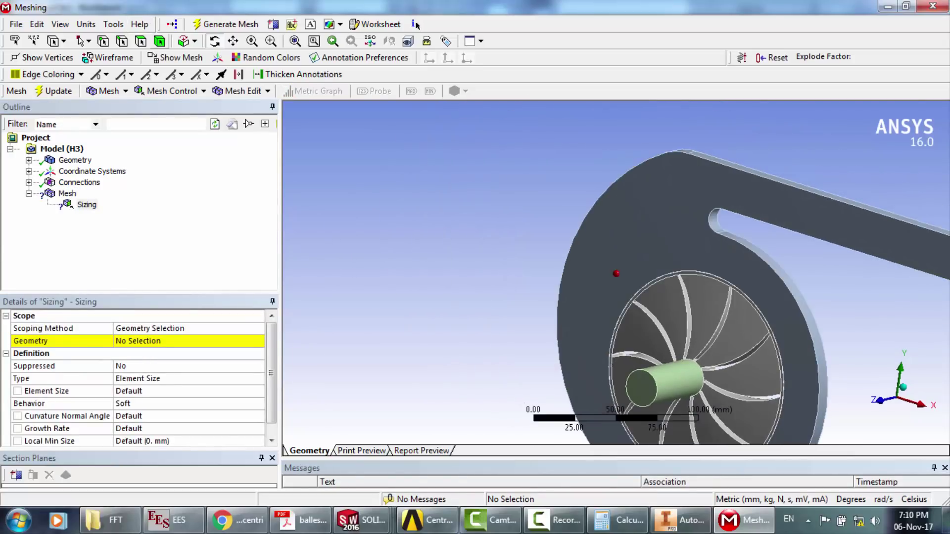
{"action": "left_click", "coordinate": [608, 295]}
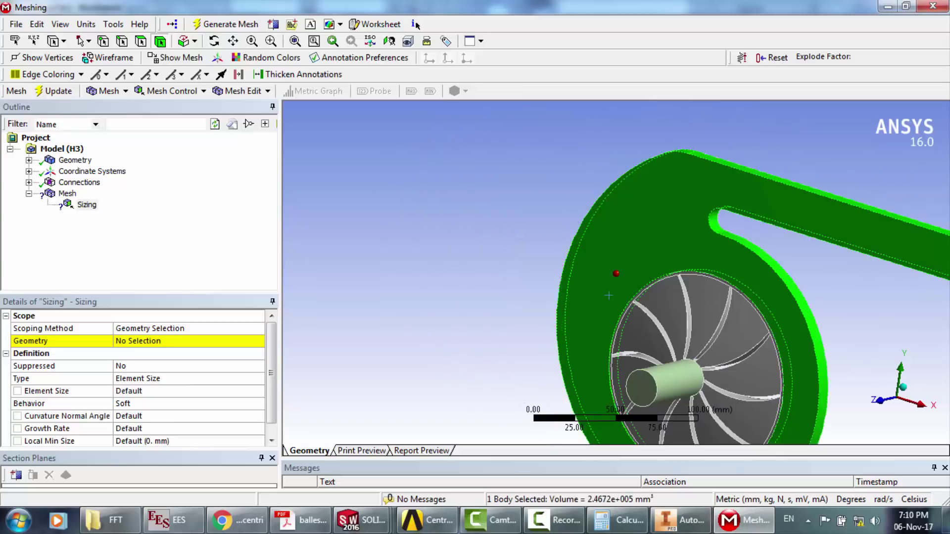
{"action": "left_click", "coordinate": [138, 341]}
{"action": "left_click", "coordinate": [146, 341]}
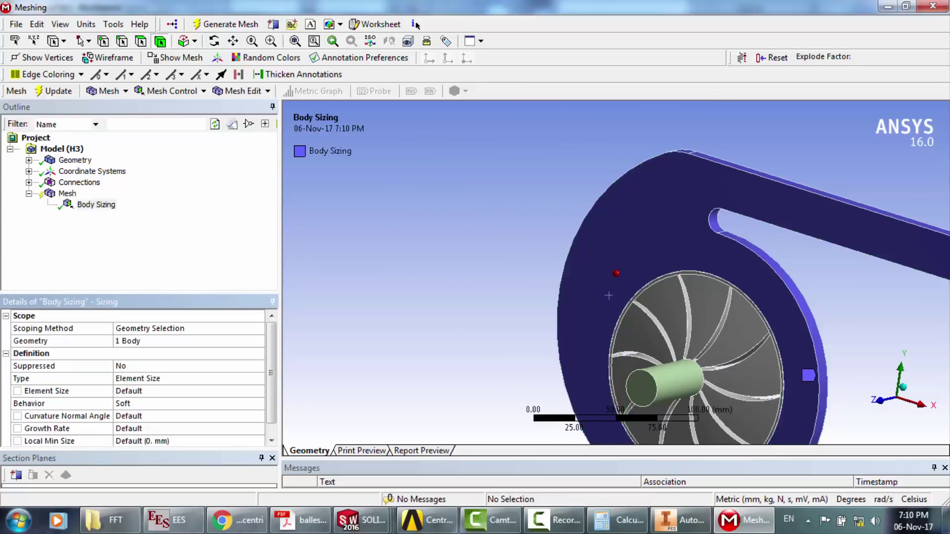
{"action": "left_click", "coordinate": [188, 391]}
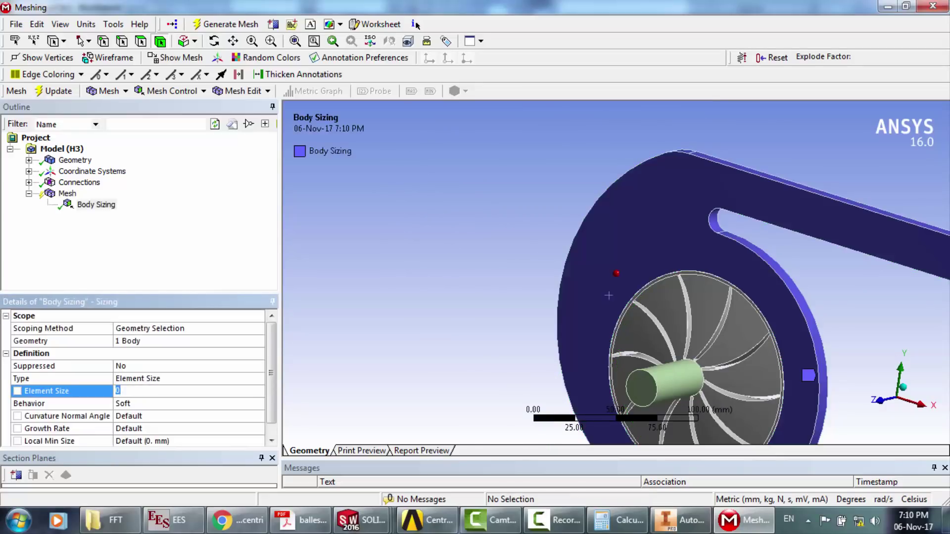
{"action": "type", "text": "3"}
- Add a second body sizing scoped to the impeller body with a 2 mm element size and generate the mesh
{"action": "left_click", "coordinate": [68, 194]}
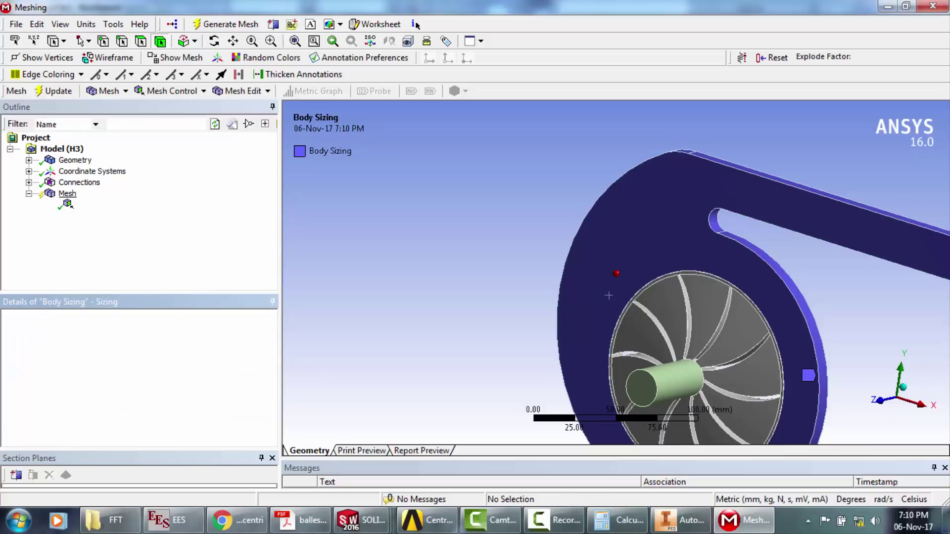
{"action": "right_click", "coordinate": [68, 194]}
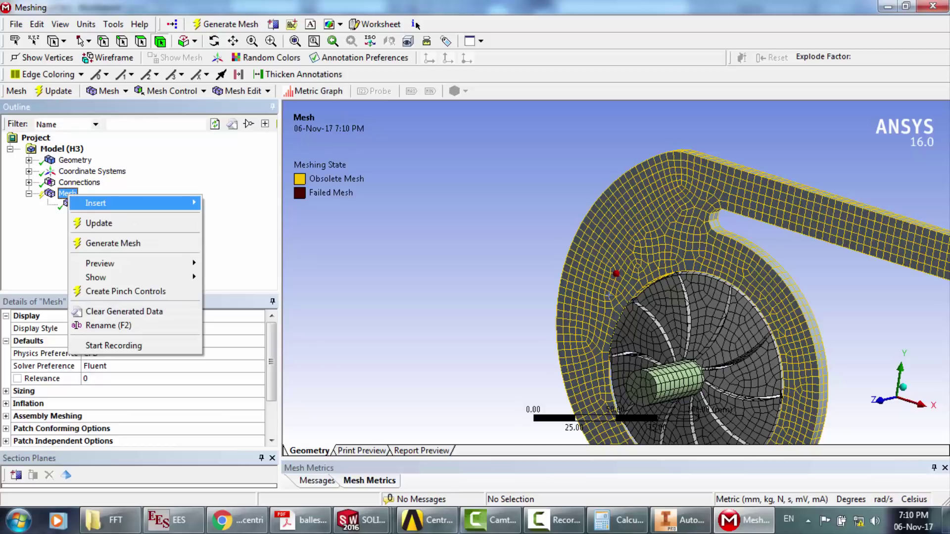
{"action": "mouse_move", "coordinate": [128, 203]}
{"action": "left_click", "coordinate": [227, 223]}
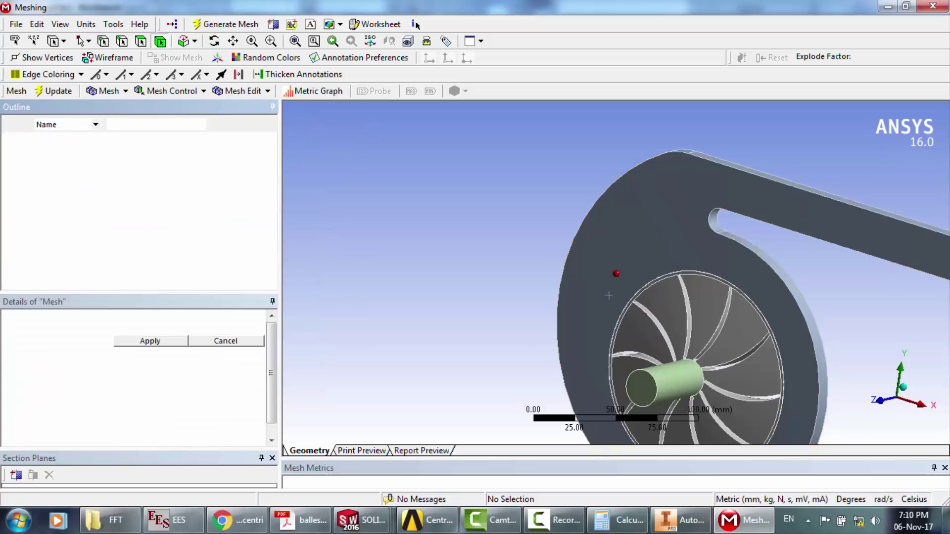
{"action": "left_click", "coordinate": [681, 320]}
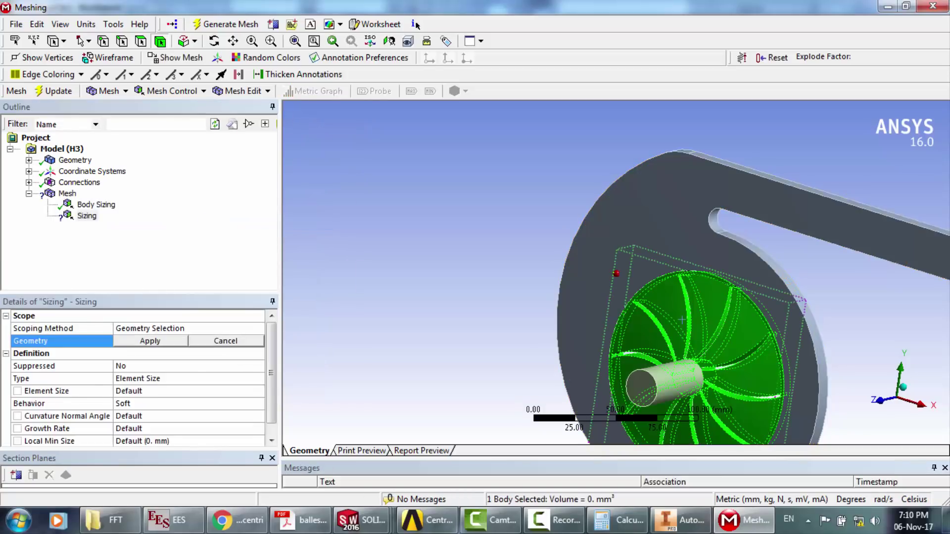
{"action": "left_click", "coordinate": [150, 340]}
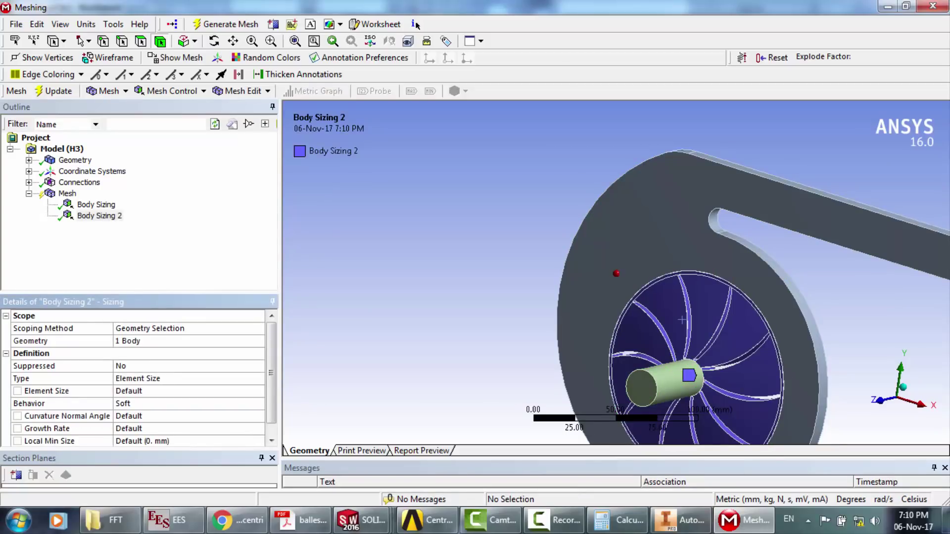
{"action": "left_click", "coordinate": [148, 391]}
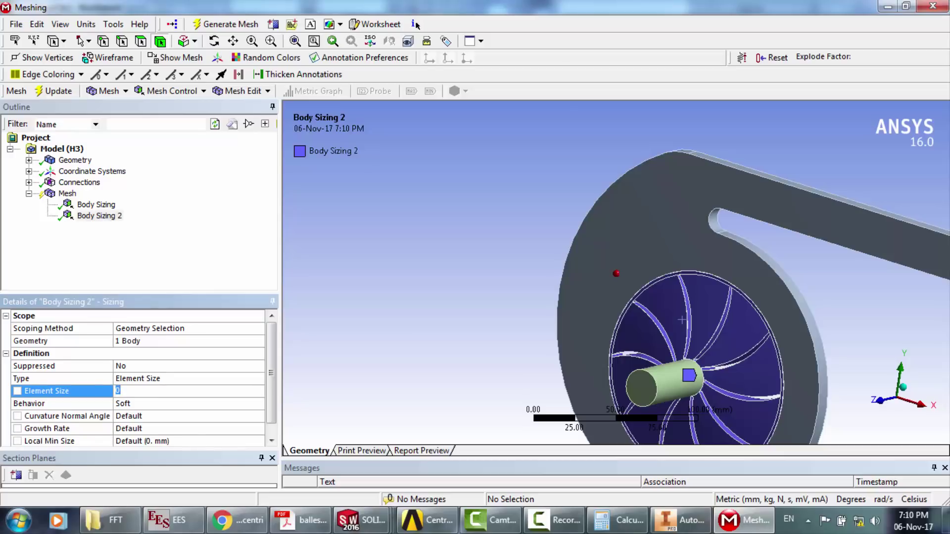
{"action": "type", "text": "2"}
{"action": "key", "text": "Return"}
{"action": "left_click", "coordinate": [226, 25]}
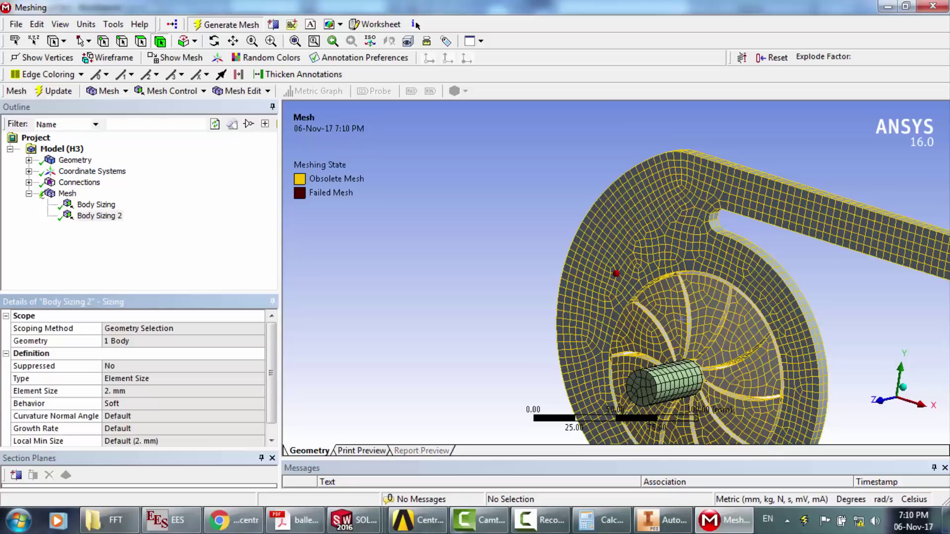
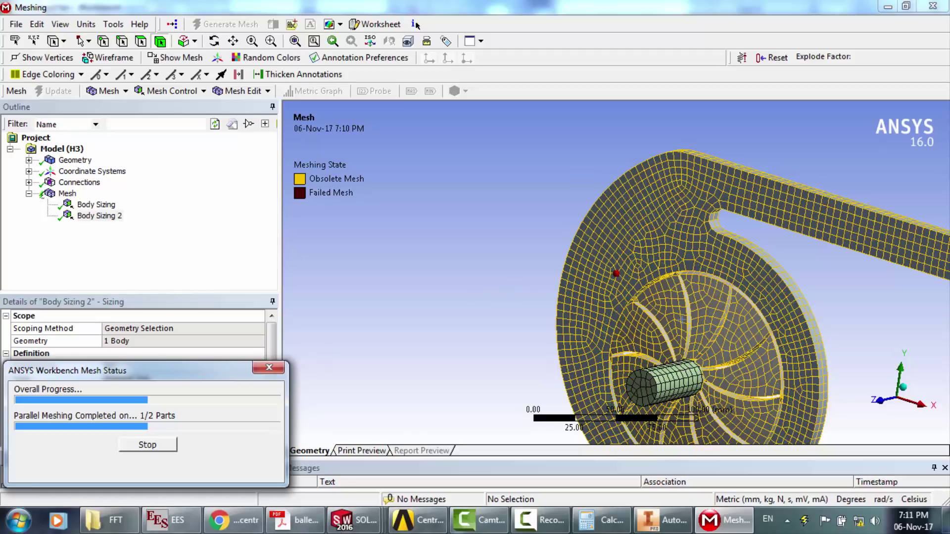
- Search the computer for the Fluent theory guide, open ANSYS Fluent Theory Guide.pdf and look through its chapter bookmarks
{"action": "left_click", "coordinate": [19, 521]}
{"action": "type", "text": "fluent"}
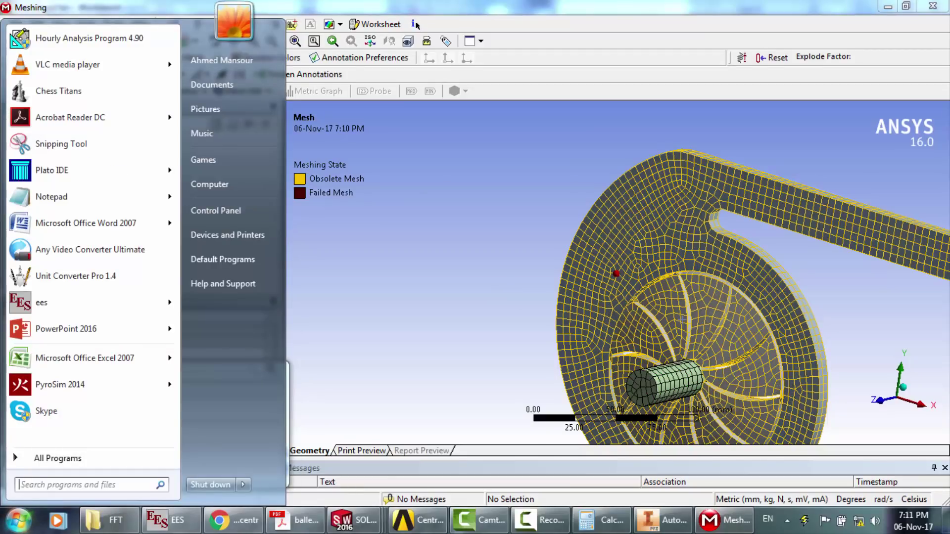
{"action": "type", "text": " theoru"}
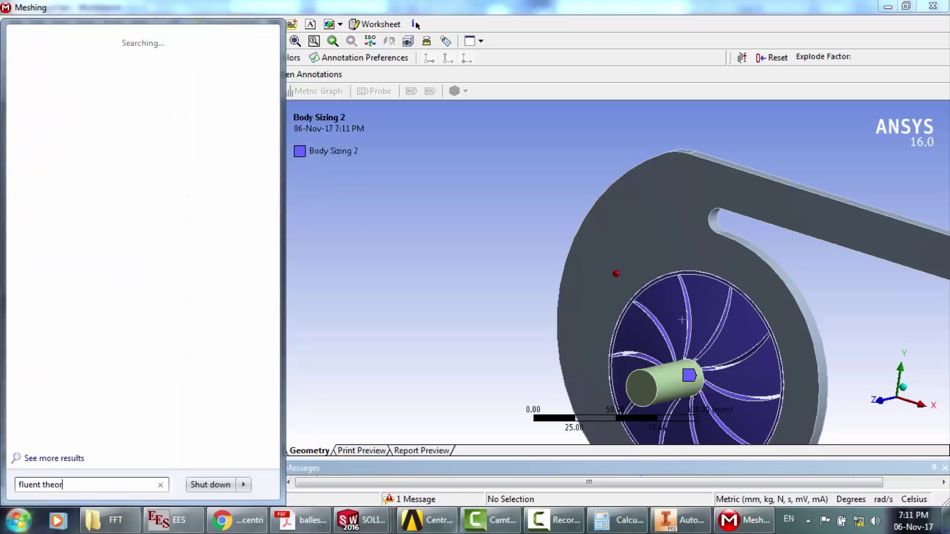
{"action": "key", "text": "BackSpace"}
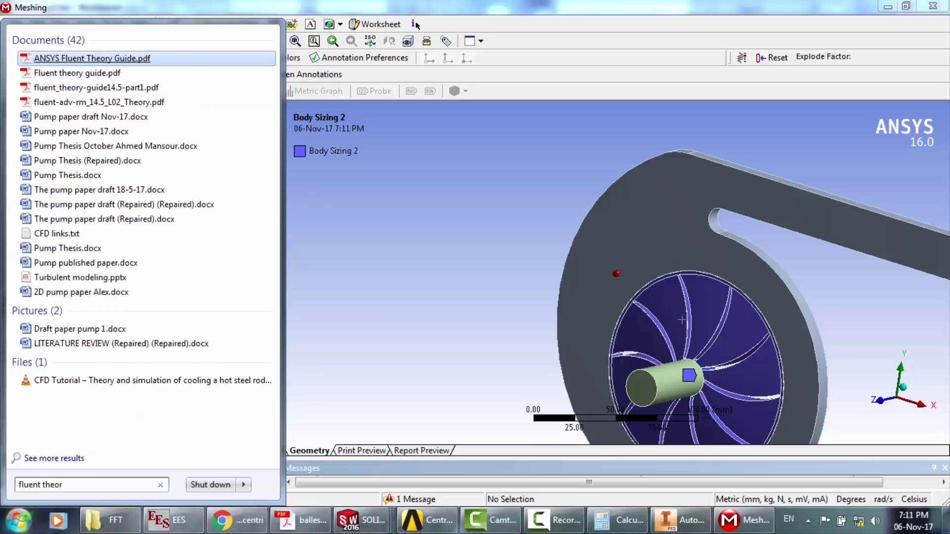
{"action": "left_click", "coordinate": [92, 58]}
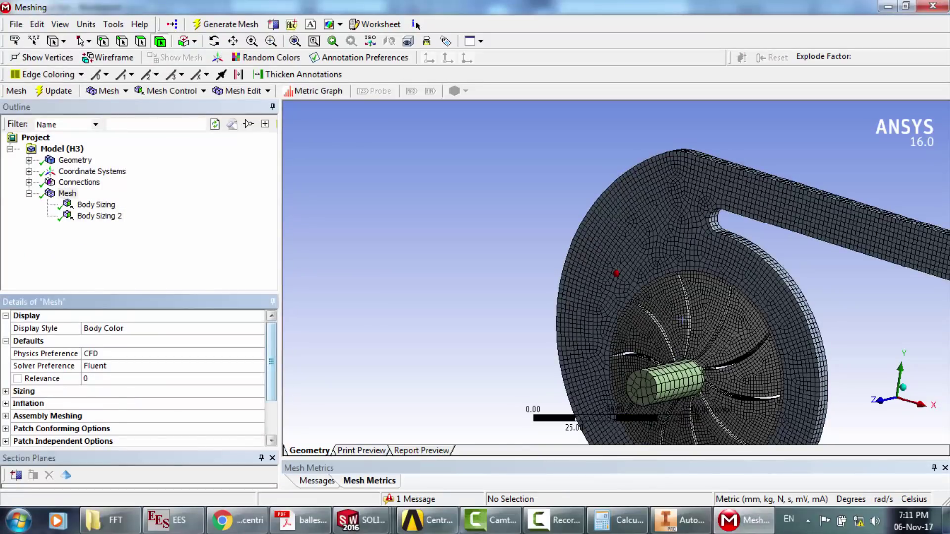
{"action": "scroll", "coordinate": [139, 376], "scroll_direction": "down", "scroll_amount": 2}
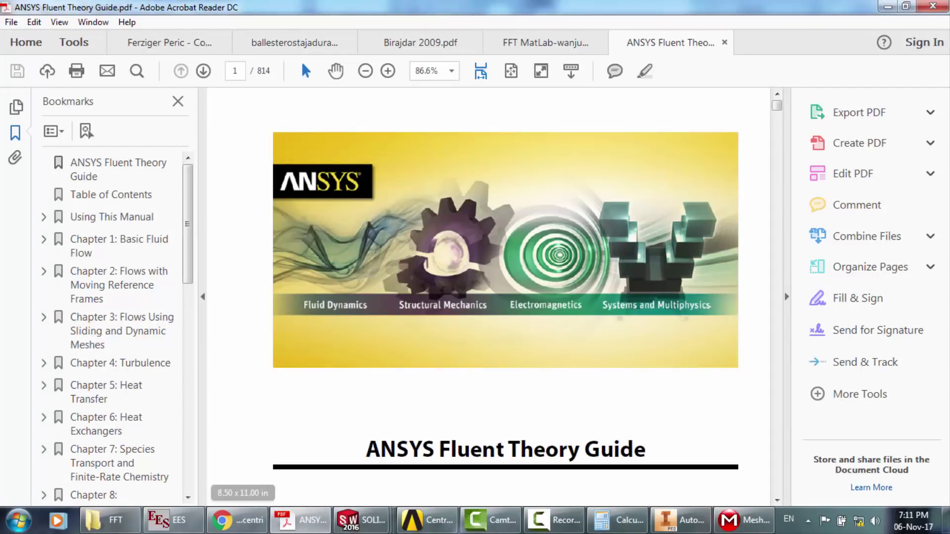
{"action": "left_click", "coordinate": [187, 346]}
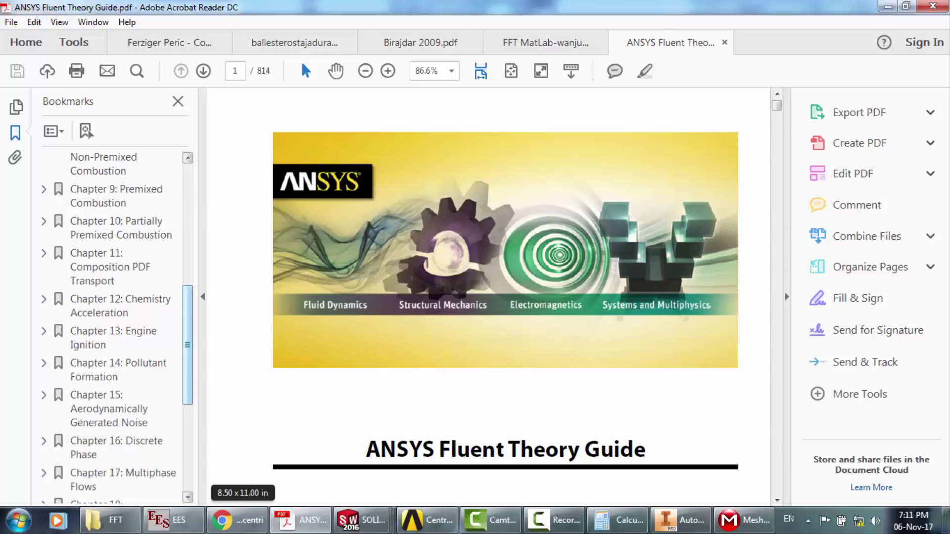
- Switch back to ANSYS Meshing and add a third sizing to the mesh, scoped to the cylindrical inlet body
{"action": "left_click", "coordinate": [742, 519]}
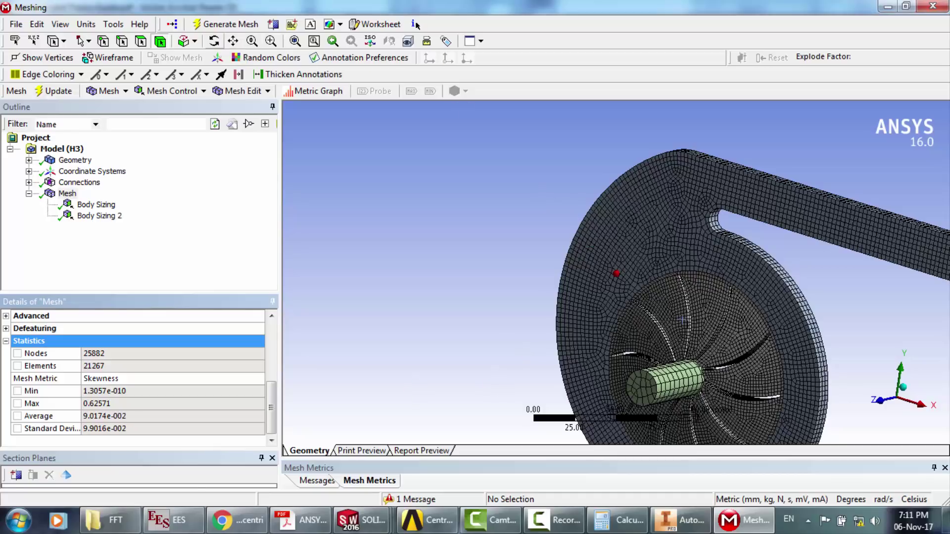
{"action": "left_click", "coordinate": [215, 41]}
{"action": "left_click_drag", "start_coordinate": [678, 283], "coordinate": [702, 285]}
{"action": "left_click", "coordinate": [66, 193]}
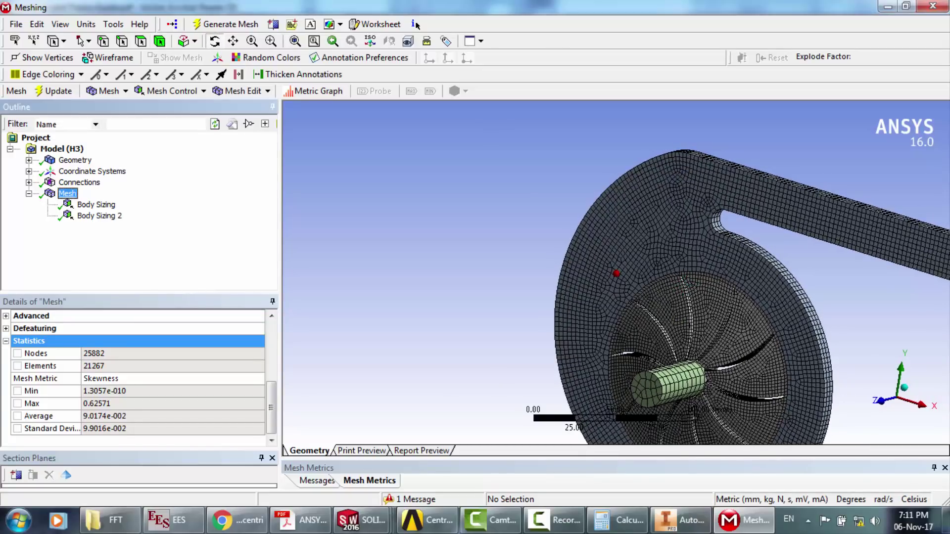
{"action": "right_click", "coordinate": [69, 193]}
{"action": "mouse_move", "coordinate": [124, 202]}
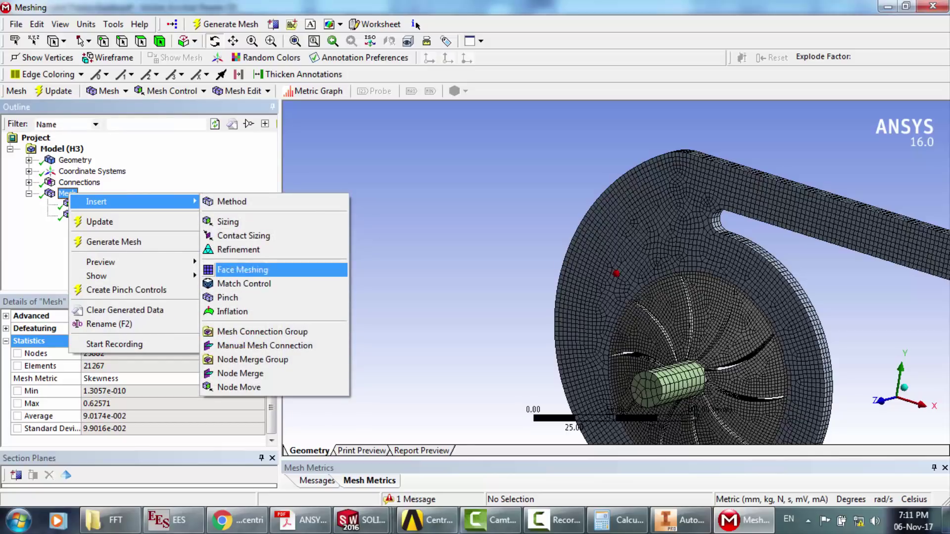
{"action": "left_click", "coordinate": [228, 222]}
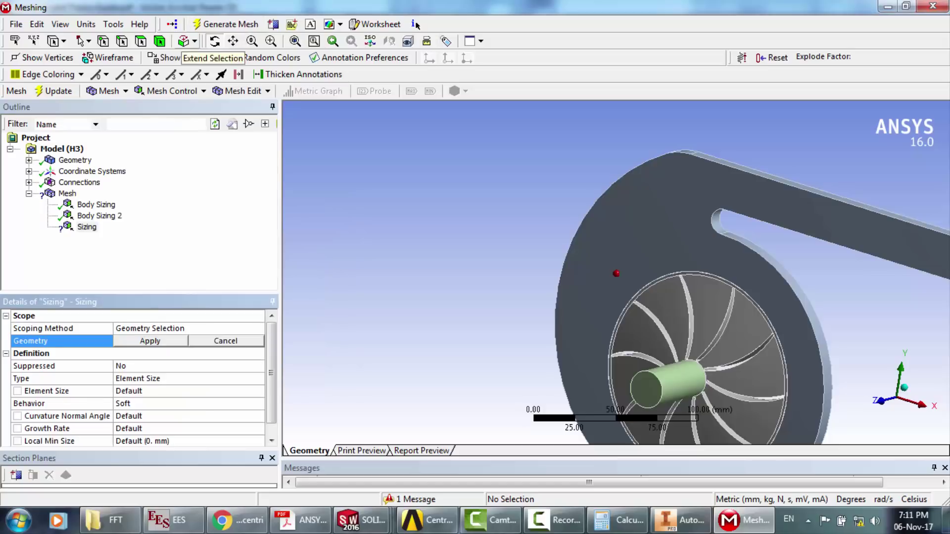
{"action": "left_click", "coordinate": [160, 41]}
{"action": "left_click", "coordinate": [685, 381]}
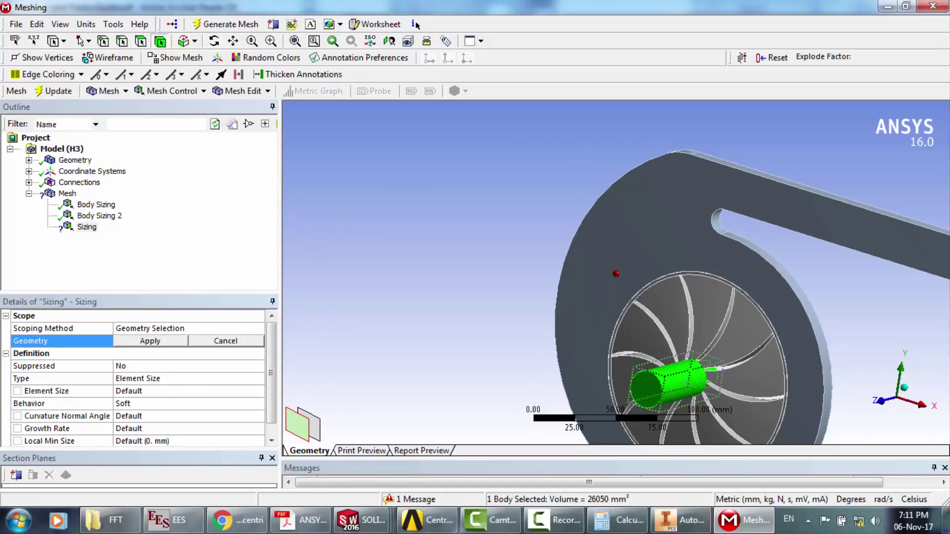
{"action": "left_click", "coordinate": [150, 341]}
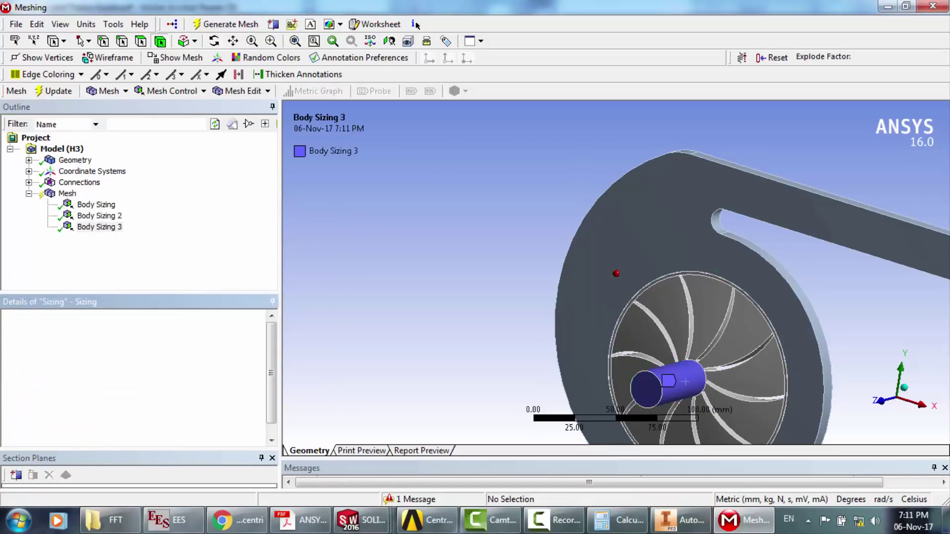
- Set the inlet body sizing's element size to 1 mm and update the mesh
{"action": "left_click", "coordinate": [129, 390]}
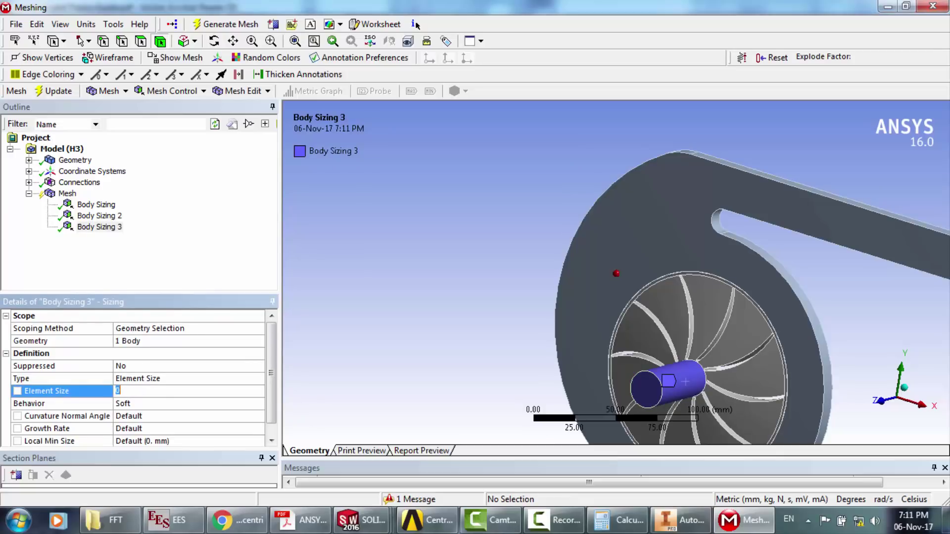
{"action": "type", "text": "1"}
{"action": "key", "text": "Return"}
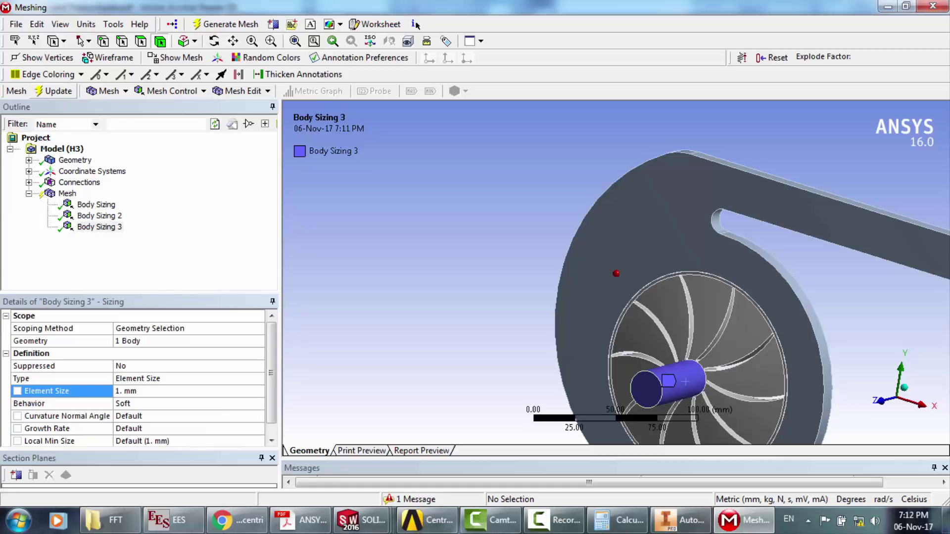
{"action": "left_click", "coordinate": [56, 91]}
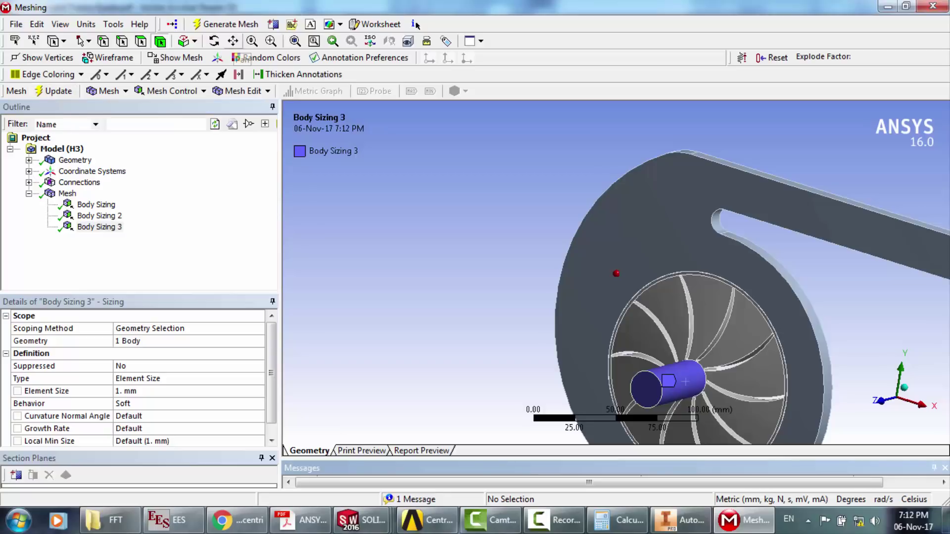
- Examine the updated mesh on the inlet cylinder together with the impeller and volute
{"action": "left_click", "coordinate": [233, 41]}
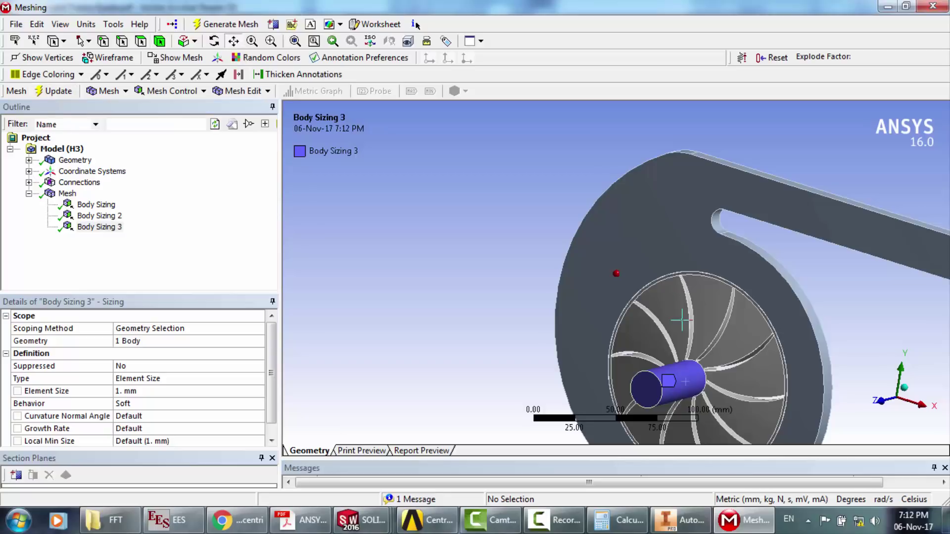
{"action": "left_click_drag", "start_coordinate": [682, 321], "coordinate": [538, 262]}
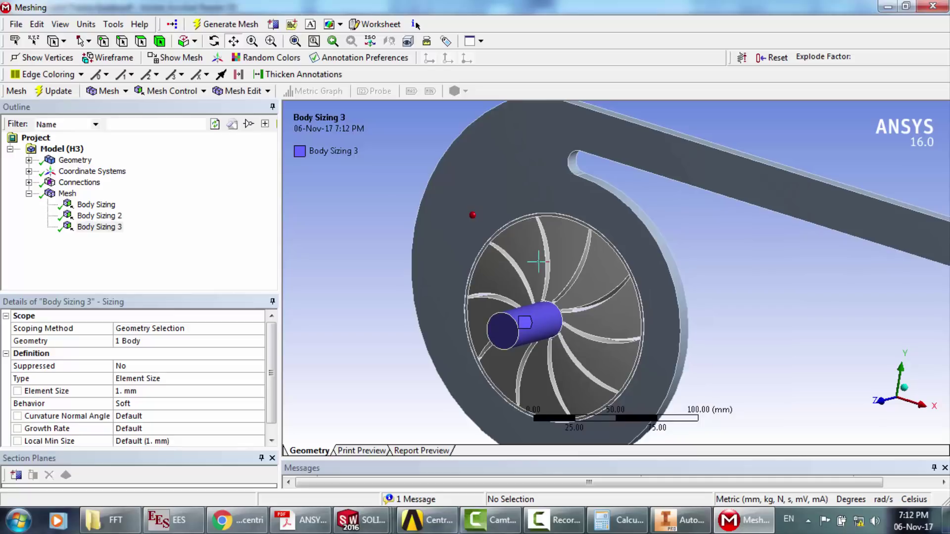
{"action": "scroll", "coordinate": [539, 261], "scroll_direction": "up", "scroll_amount": 2}
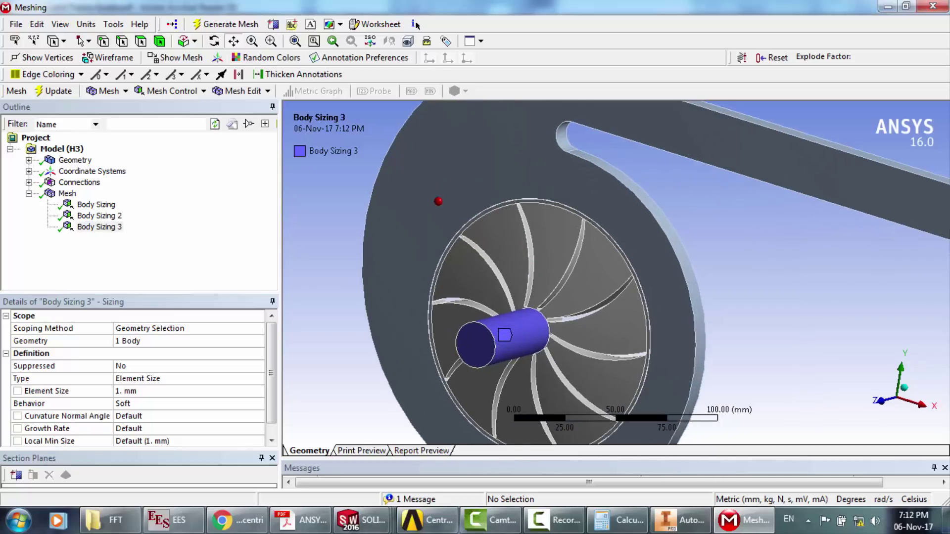
{"action": "left_click", "coordinate": [215, 41]}
{"action": "left_click_drag", "start_coordinate": [566, 309], "coordinate": [531, 305]}
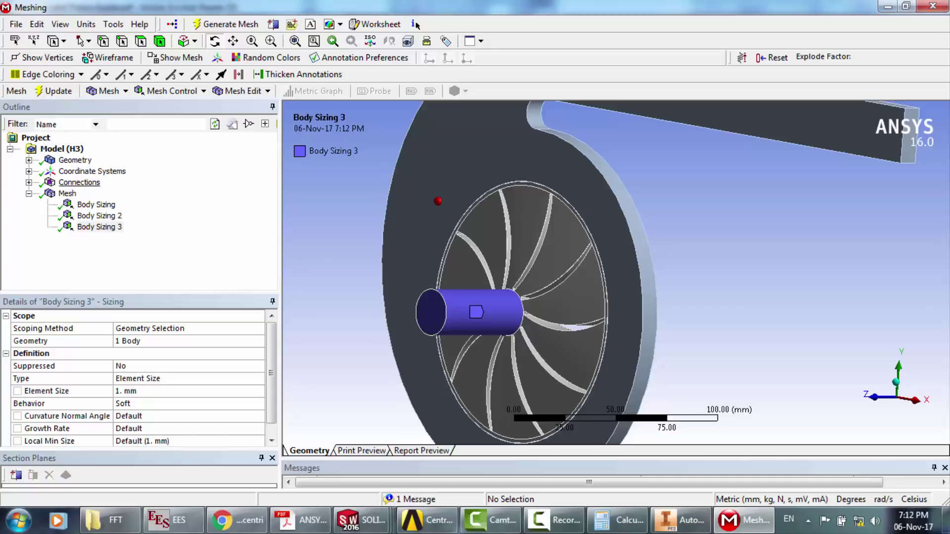
{"action": "left_click", "coordinate": [67, 193]}
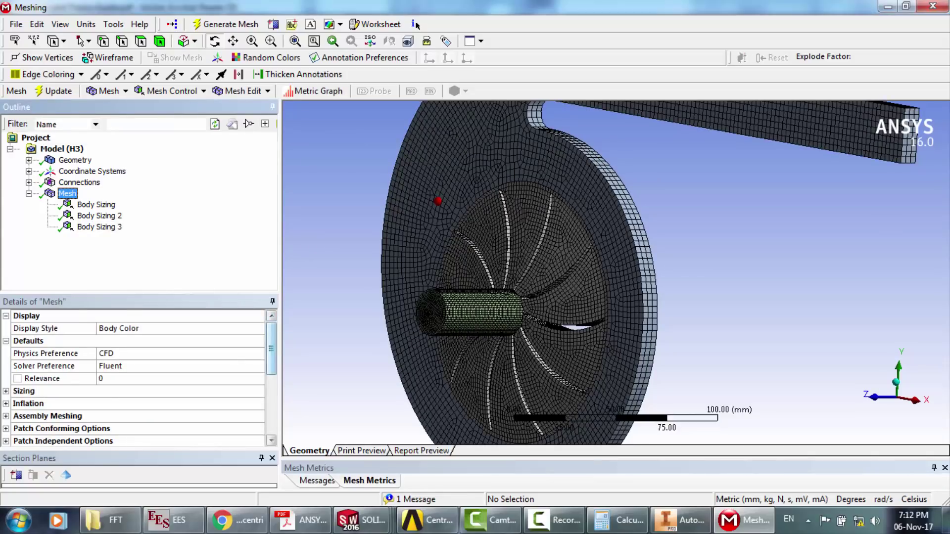
{"action": "mouse_move", "coordinate": [271, 349]}
{"action": "left_mouse_down"}
{"action": "mouse_move", "coordinate": [271, 399]}
{"action": "mouse_move", "coordinate": [271, 349]}
{"action": "left_mouse_up"}
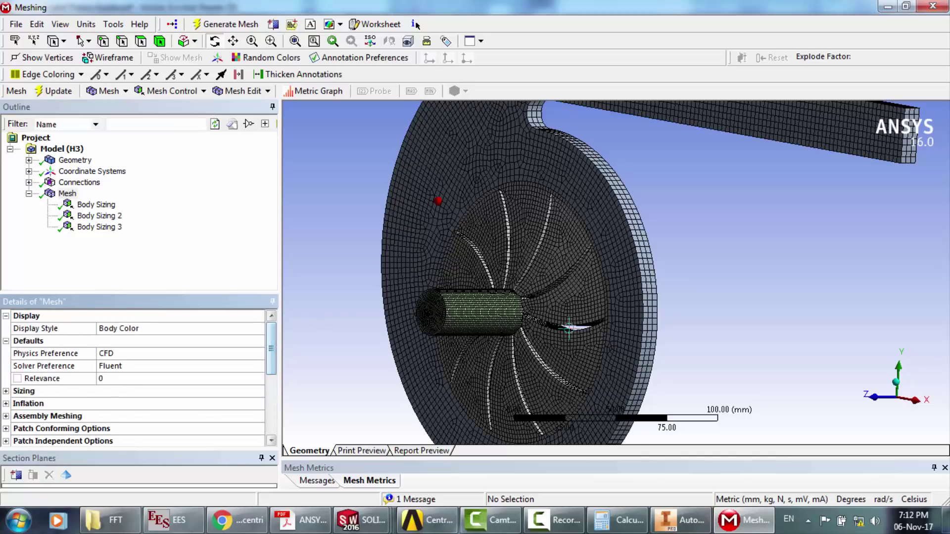
{"action": "left_click", "coordinate": [554, 523]}
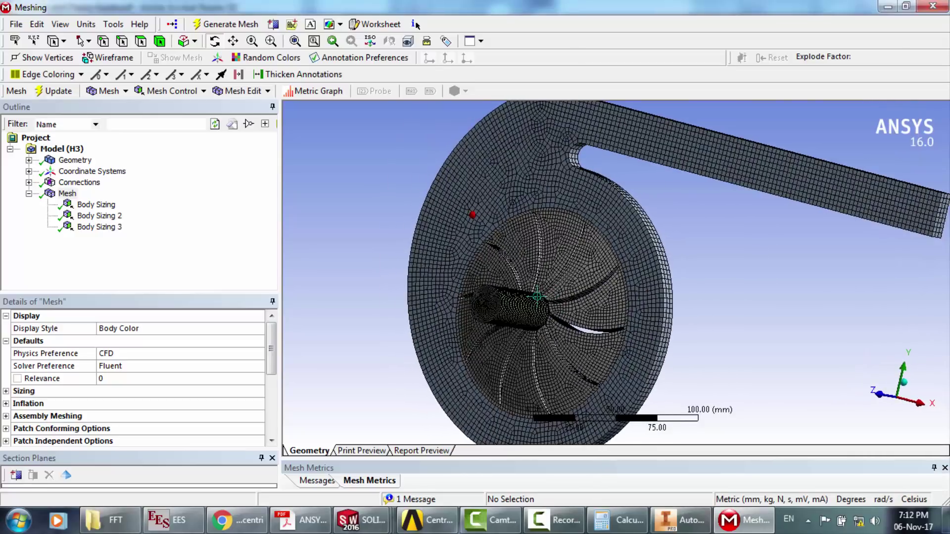
- Examine the impeller mesh up close along the blades, at the blade tips and at the border with the volute
{"action": "scroll", "coordinate": [537, 297], "scroll_direction": "up", "scroll_amount": 10}
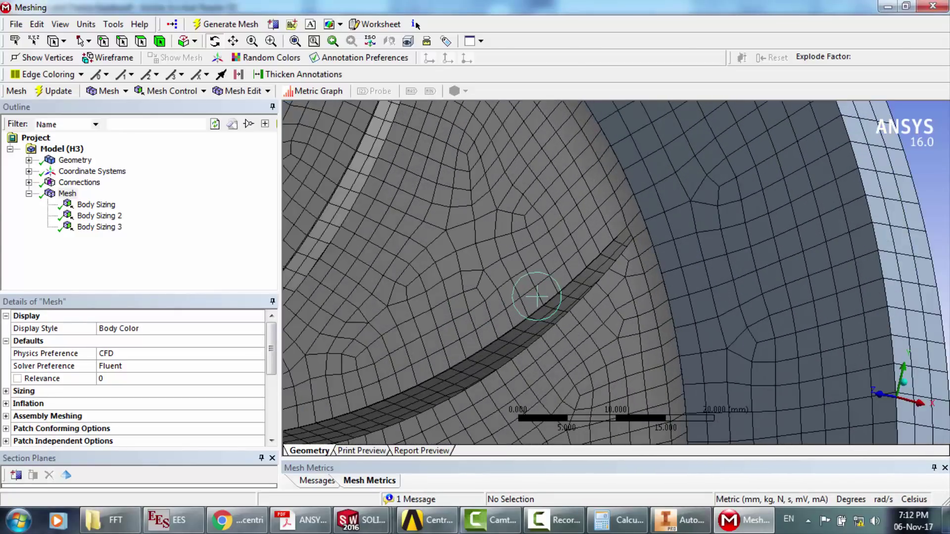
{"action": "scroll", "coordinate": [537, 297], "scroll_direction": "up", "scroll_amount": 3}
{"action": "middle_click_drag", "start_coordinate": [598, 310], "coordinate": [608, 314]}
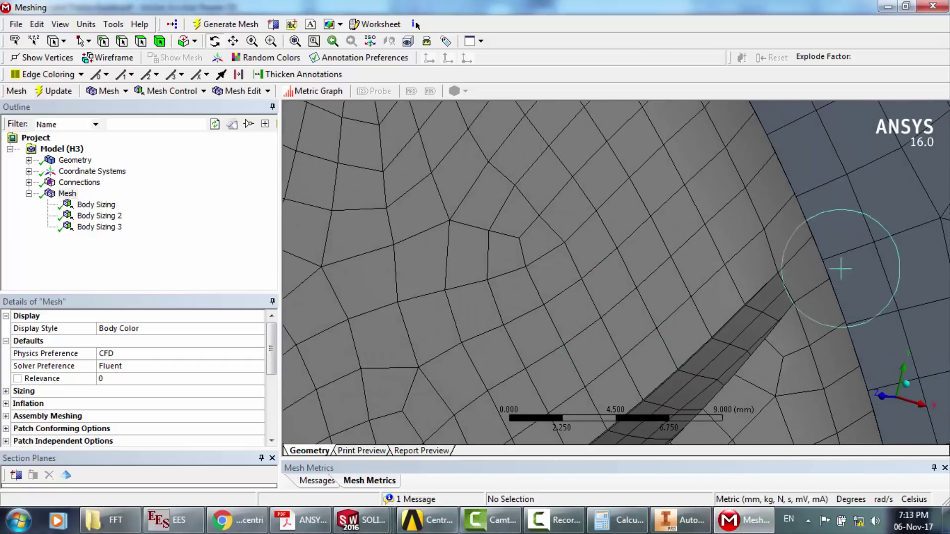
{"action": "scroll", "coordinate": [810, 257], "scroll_direction": "down", "scroll_amount": 3}
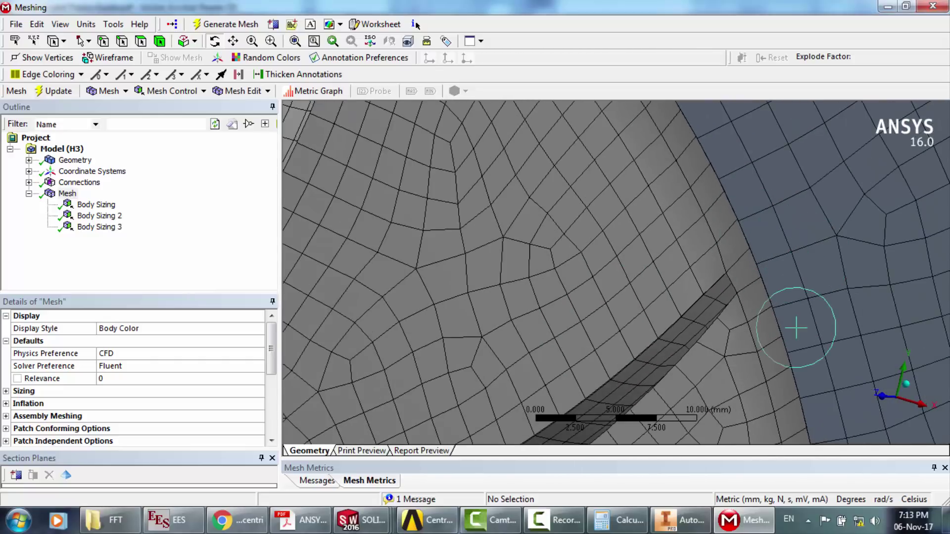
{"action": "scroll", "coordinate": [793, 327], "scroll_direction": "down", "scroll_amount": 3}
{"action": "scroll", "coordinate": [796, 328], "scroll_direction": "down", "scroll_amount": 2}
{"action": "left_click_drag", "start_coordinate": [543, 340], "coordinate": [590, 341]}
{"action": "scroll", "coordinate": [590, 340], "scroll_direction": "down", "scroll_amount": 4}
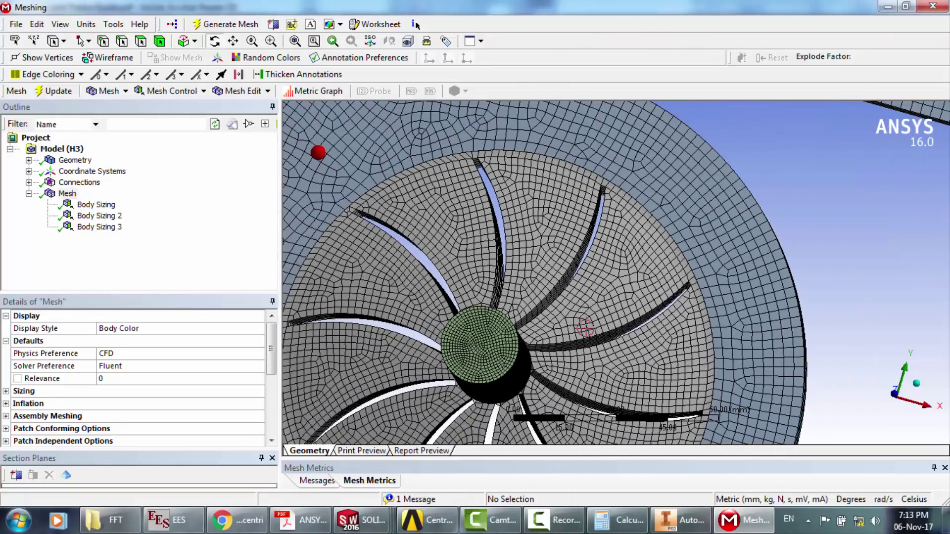
{"action": "left_click_drag", "start_coordinate": [547, 268], "coordinate": [532, 289]}
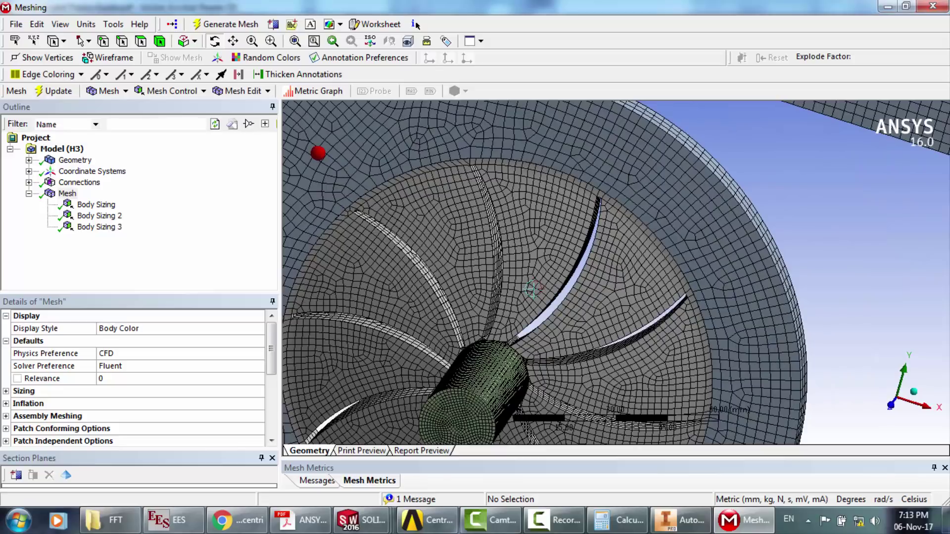
- Examine the mesh cells beside one impeller blade up close
{"action": "scroll", "coordinate": [530, 290], "scroll_direction": "up", "scroll_amount": 8}
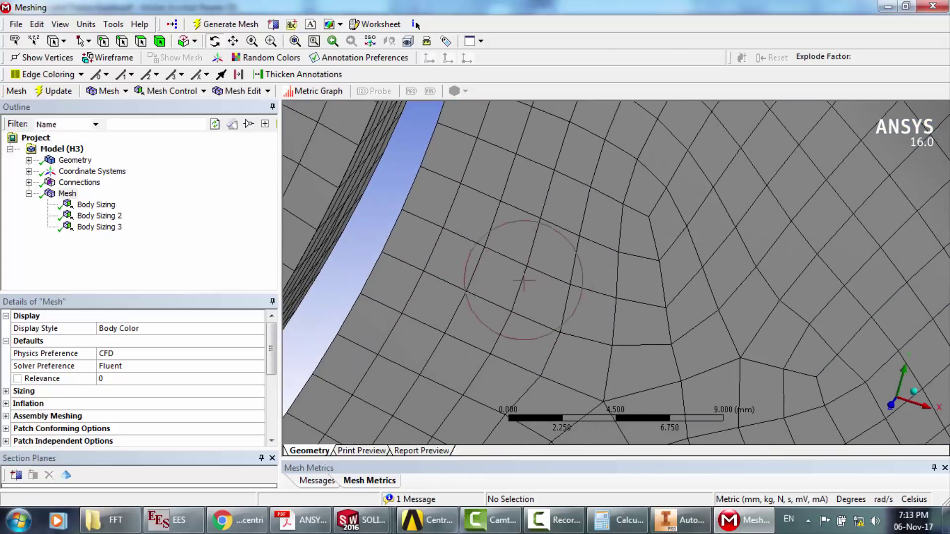
{"action": "left_click", "coordinate": [233, 41]}
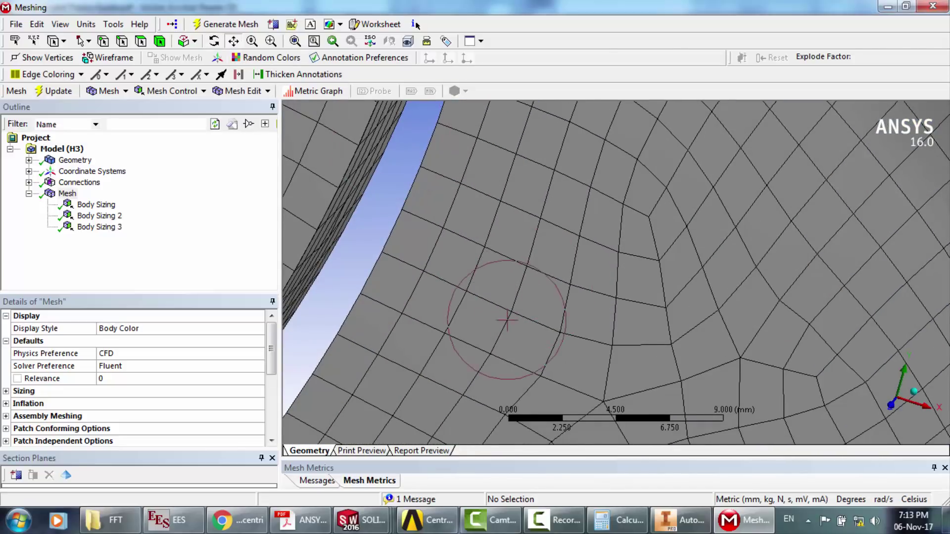
{"action": "left_click_drag", "start_coordinate": [507, 321], "coordinate": [615, 273]}
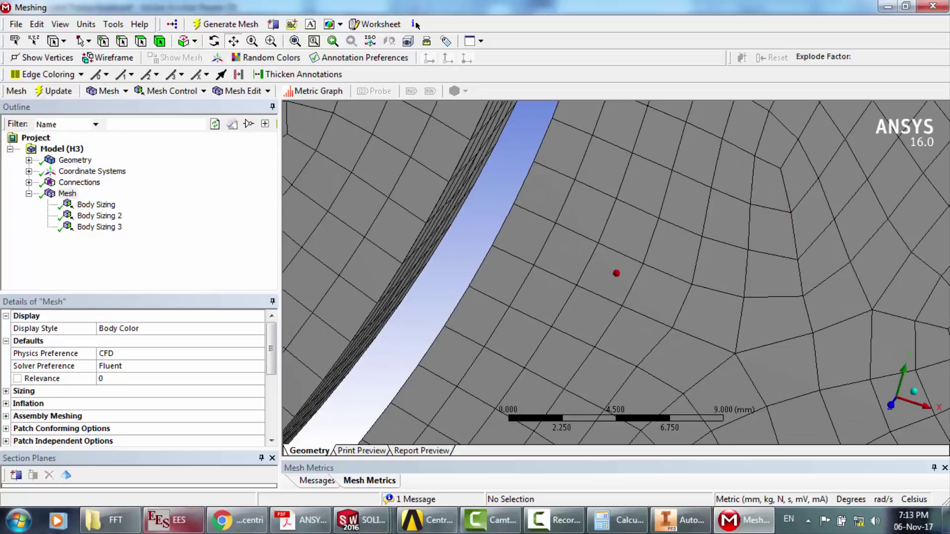
- Switch to EES and set the blade terminal speed V to 50
{"action": "left_click", "coordinate": [179, 521]}
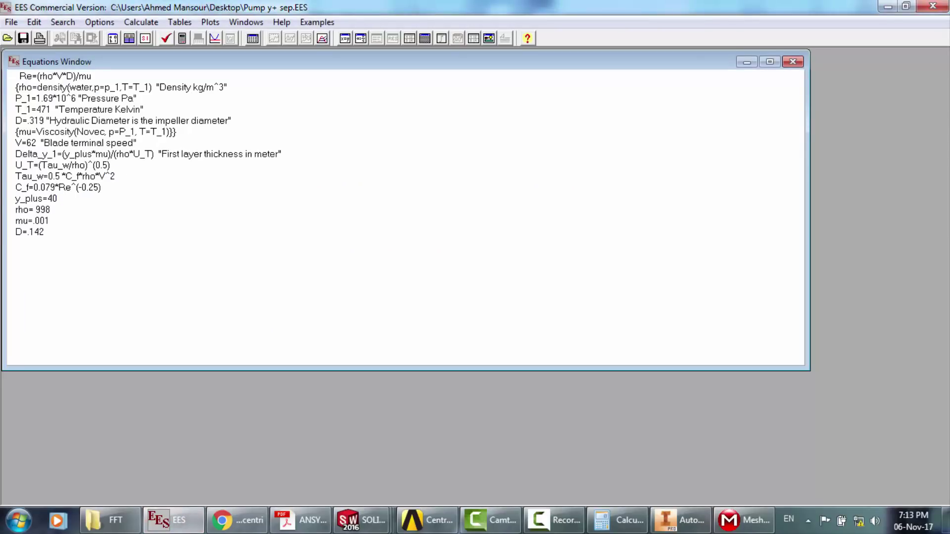
{"action": "left_click", "coordinate": [39, 143]}
{"action": "key", "text": "BackSpace"}
{"action": "key", "text": "BackSpace"}
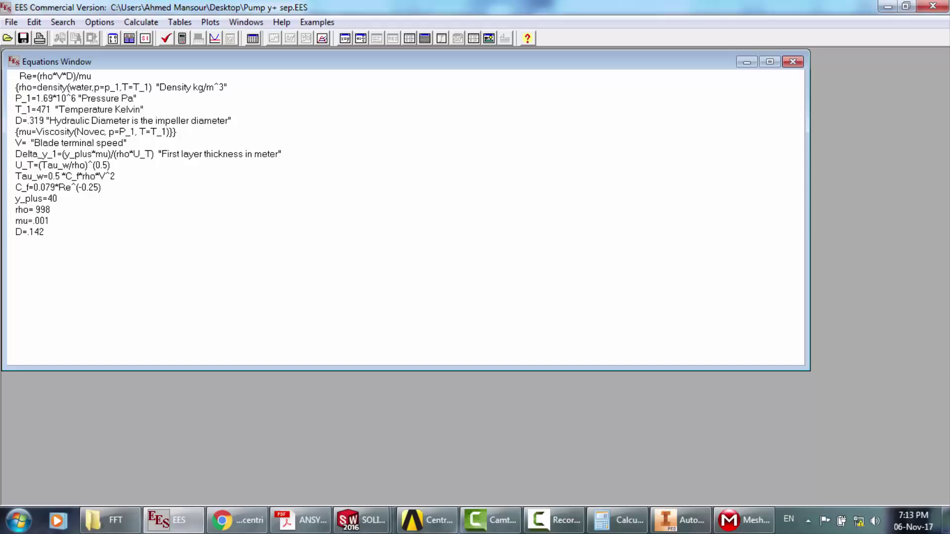
{"action": "type", "text": "62"}
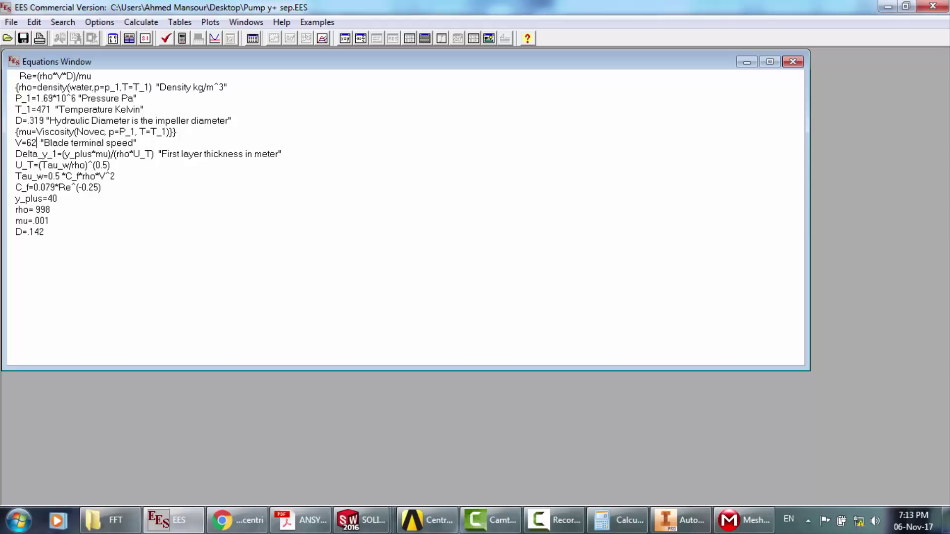
{"action": "key", "text": "BackSpace"}
{"action": "key", "text": "BackSpace"}
{"action": "type", "text": "50"}
- Set y_plus to 60 and the density rho to 1.2, and place the cursor at the end of the mu equation
{"action": "key", "text": "BackSpace"}
{"action": "key", "text": "BackSpace"}
{"action": "type", "text": "60"}
{"action": "key", "text": "BackSpace"}
{"action": "key", "text": "BackSpace"}
{"action": "key", "text": "BackSpace"}
{"action": "type", "text": "1.2"}
{"action": "left_click", "coordinate": [50, 221]}
- Switch to Chrome and open the Google home page in a new tab
{"action": "left_click", "coordinate": [236, 520]}
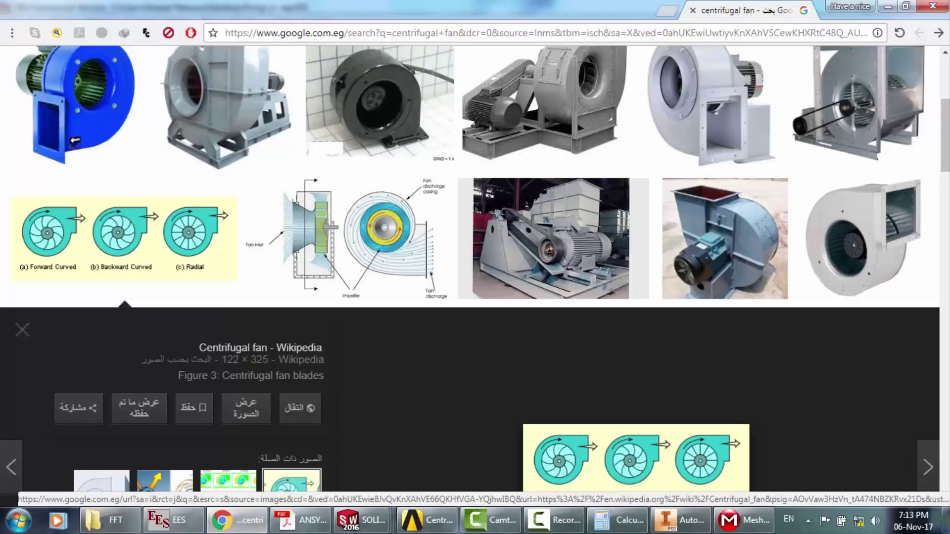
{"action": "left_click", "coordinate": [667, 11]}
{"action": "type", "text": "g"}
{"action": "key", "text": "Return"}
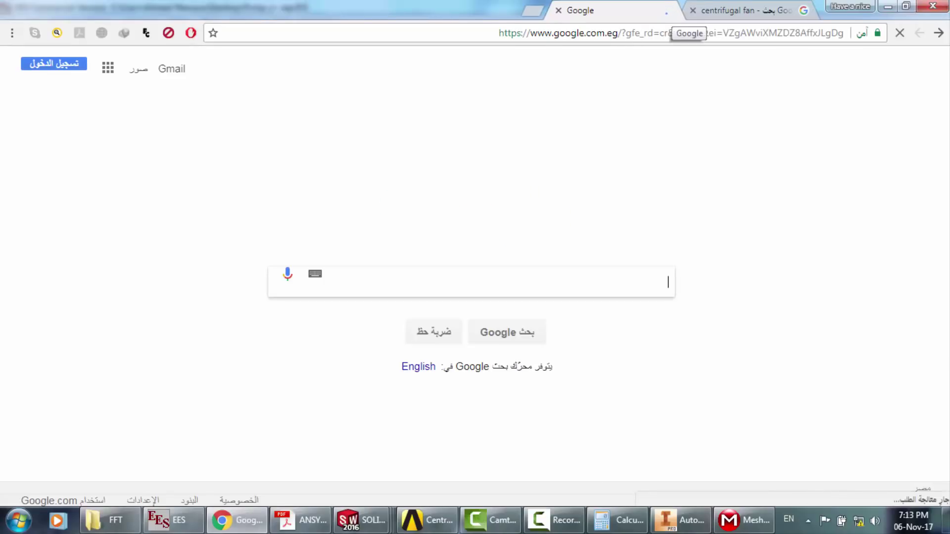
- Search Google for "dynamic viscosity of air" and view the Engineering ToolBox dry air properties table
{"action": "type", "text": "dynam"}
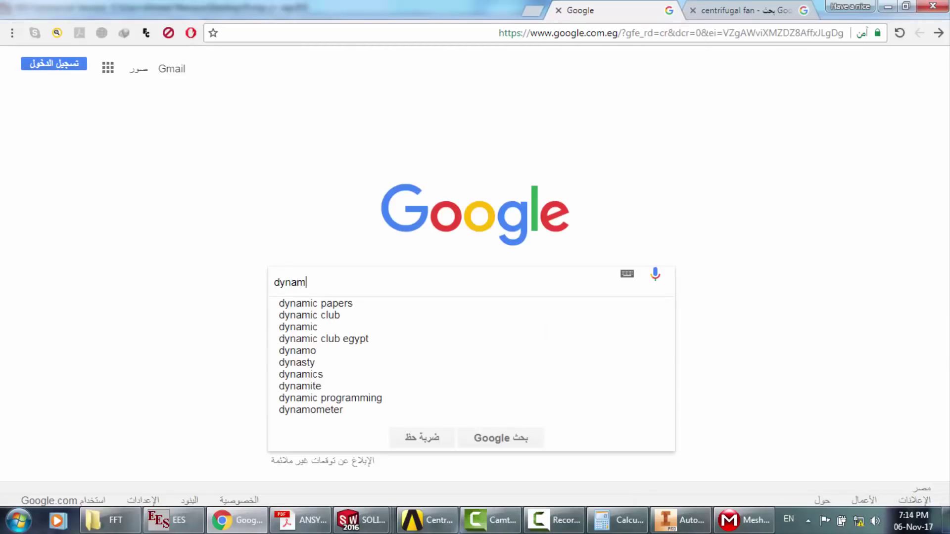
{"action": "type", "text": "ic vi"}
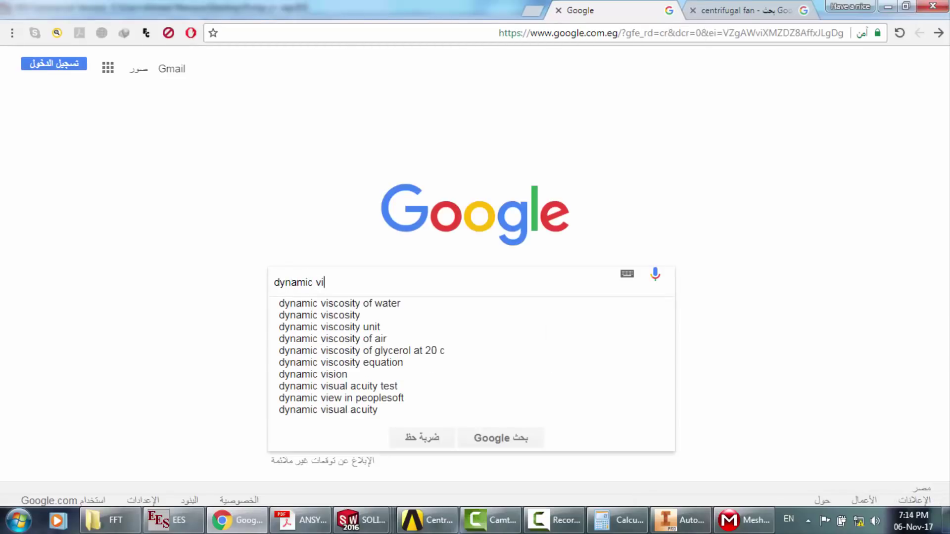
{"action": "type", "text": "s"}
{"action": "key", "text": "Down"}
{"action": "key", "text": "Down"}
{"action": "key", "text": "Down"}
{"action": "key", "text": "Down"}
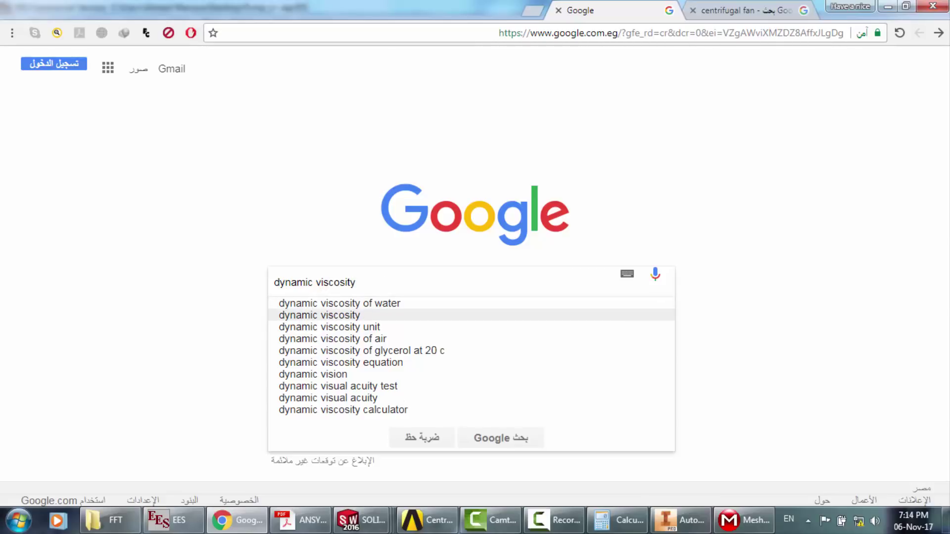
{"action": "key", "text": "Return"}
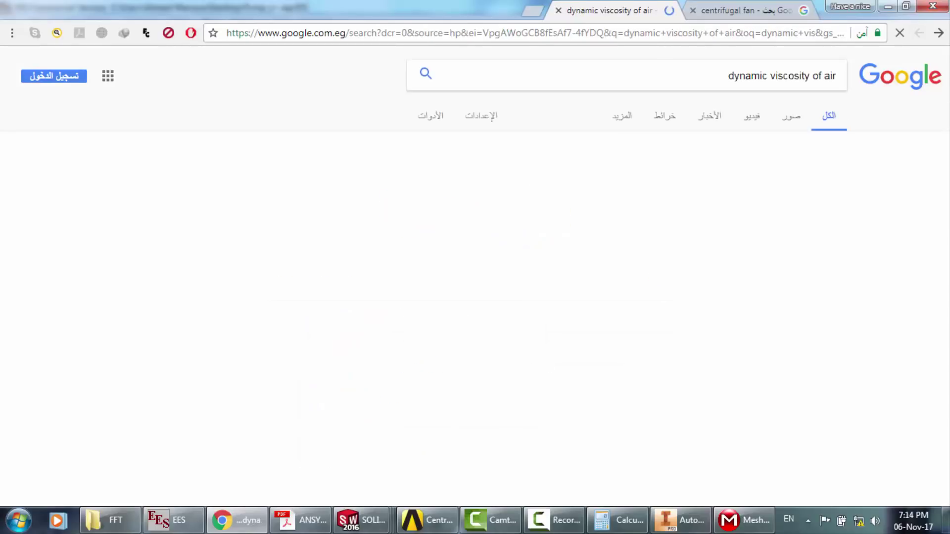
{"action": "left_click", "coordinate": [729, 174]}
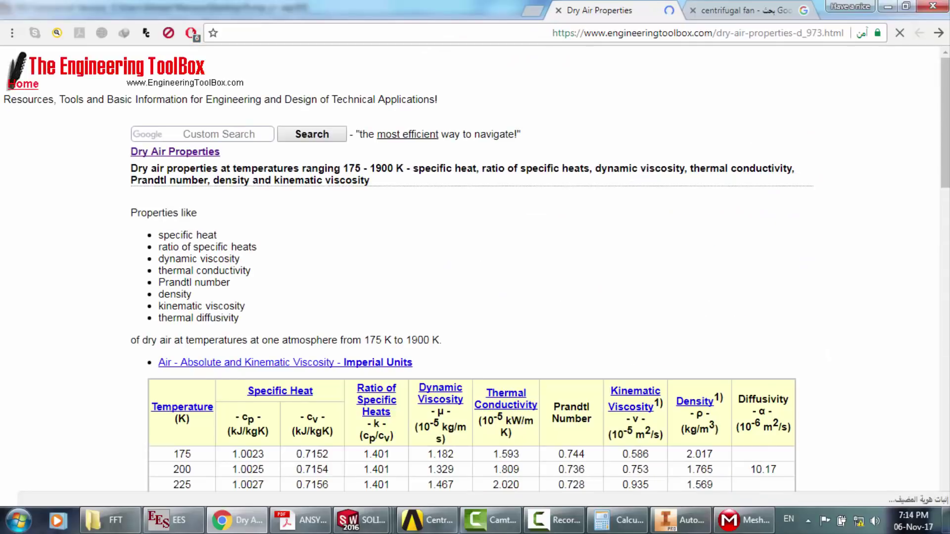
{"action": "scroll", "coordinate": [475, 277], "scroll_direction": "down", "scroll_amount": 5}
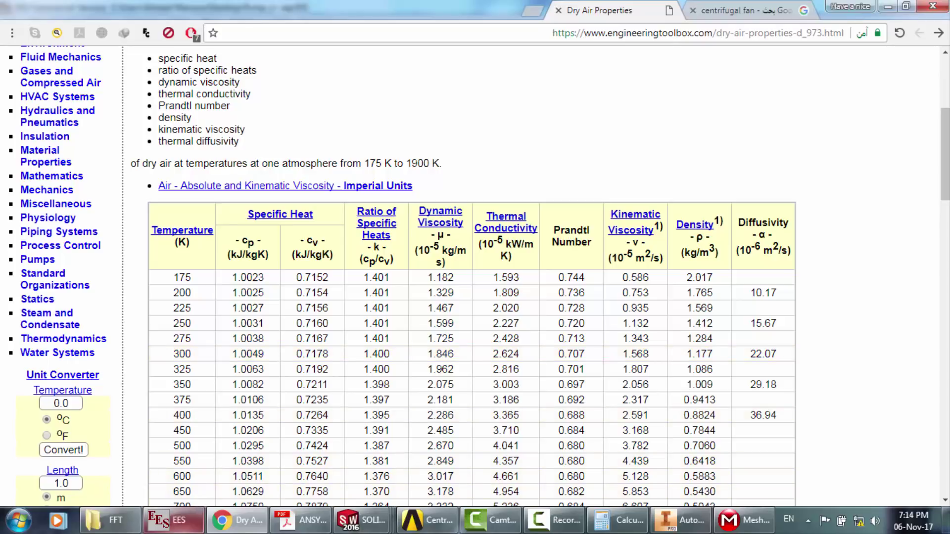
- Switch back to EES and set mu to 1.846*10^(-5), checking it against the dry air table in Chrome
{"action": "left_click", "coordinate": [173, 520]}
{"action": "key", "text": "BackSpace"}
{"action": "key", "text": "BackSpace"}
{"action": "key", "text": "BackSpace"}
{"action": "key", "text": "BackSpace"}
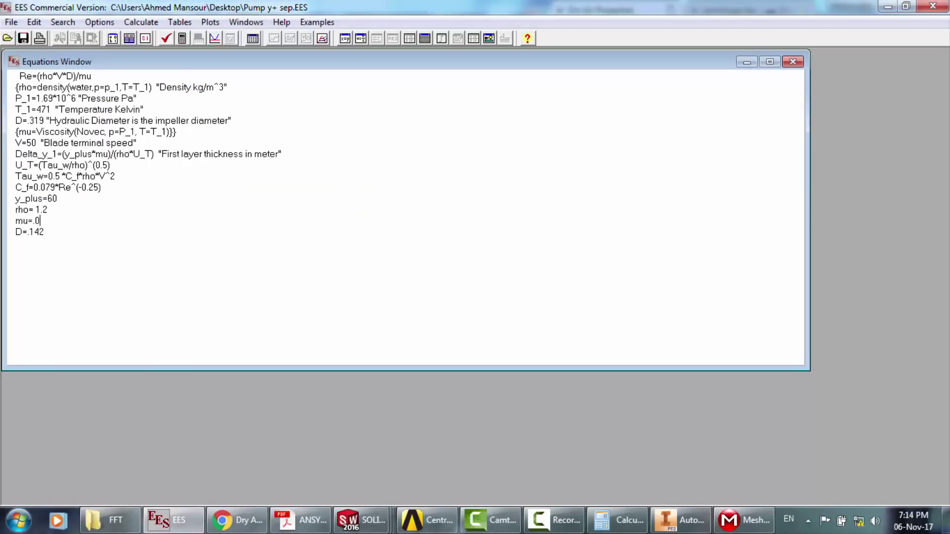
{"action": "type", "text": "1.846*10^-5)"}
{"action": "left_click", "coordinate": [236, 520]}
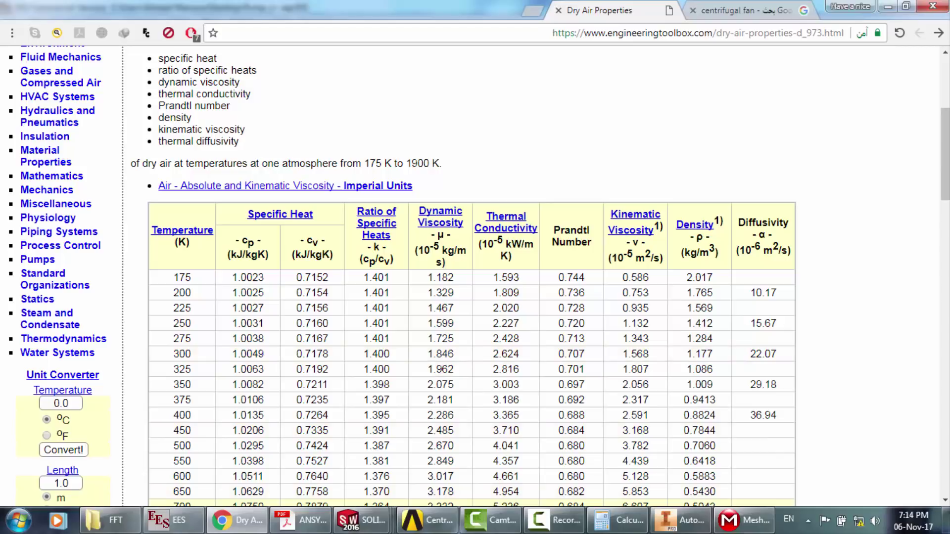
{"action": "left_click", "coordinate": [174, 520]}
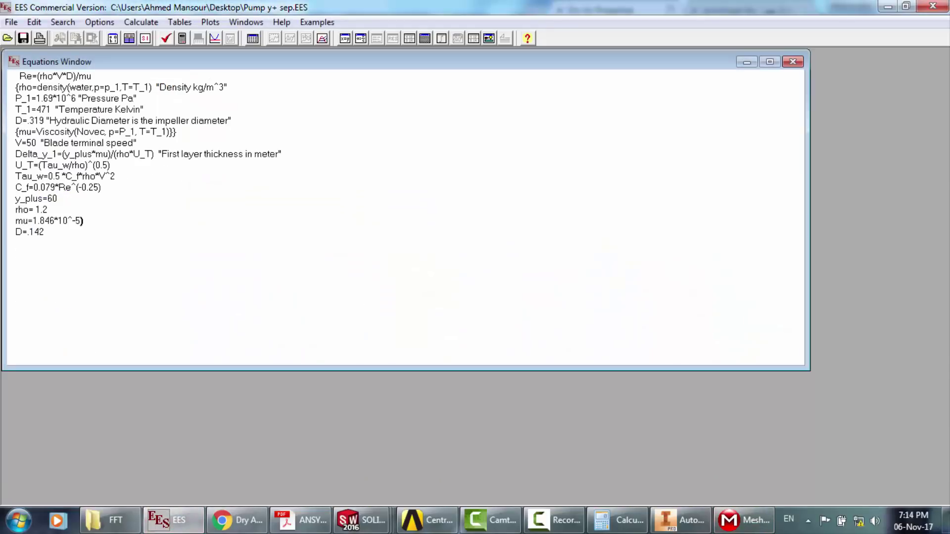
{"action": "left_click", "coordinate": [73, 221]}
{"action": "type", "text": "("}
- Set the density rho to 1.17 and solve the equations for the first layer thickness
{"action": "key", "text": "Up"}
{"action": "key", "text": "Up"}
{"action": "key", "text": "BackSpace"}
{"action": "type", "text": "17"}
{"action": "key", "text": "BackSpace"}
{"action": "type", "text": "2"}
{"action": "key", "text": "F2"}
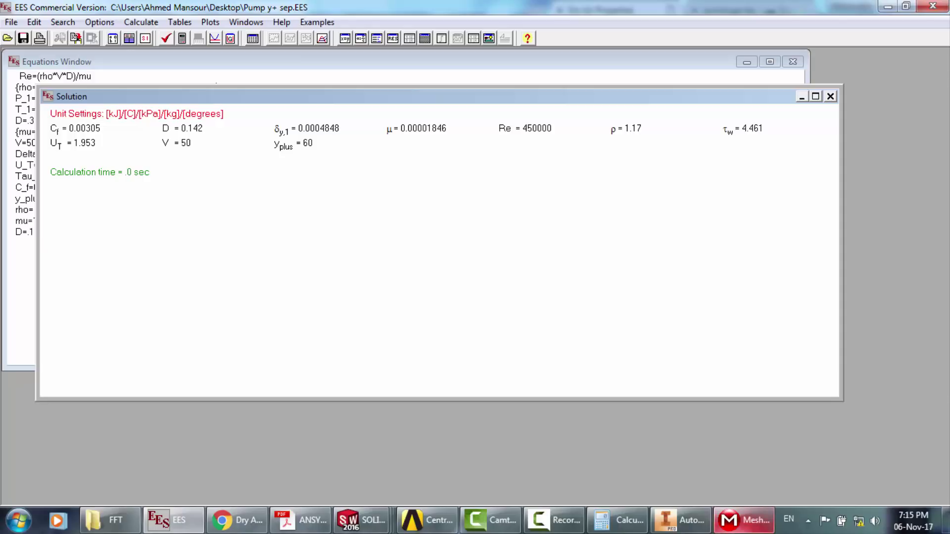
- Switch to ANSYS Meshing and examine the cell size along a blade against the scale ruler
{"action": "left_click", "coordinate": [742, 520]}
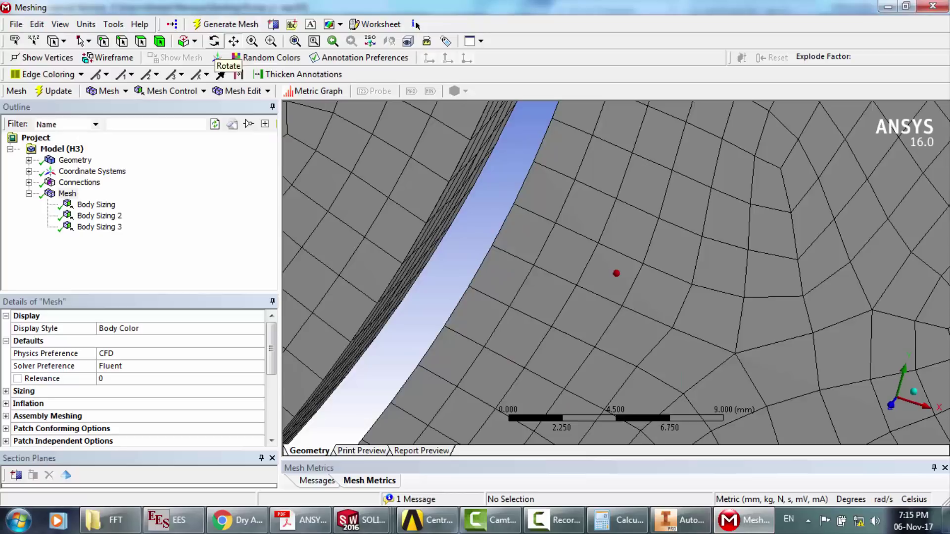
{"action": "left_click", "coordinate": [215, 41]}
{"action": "left_click_drag", "start_coordinate": [905, 302], "coordinate": [897, 222]}
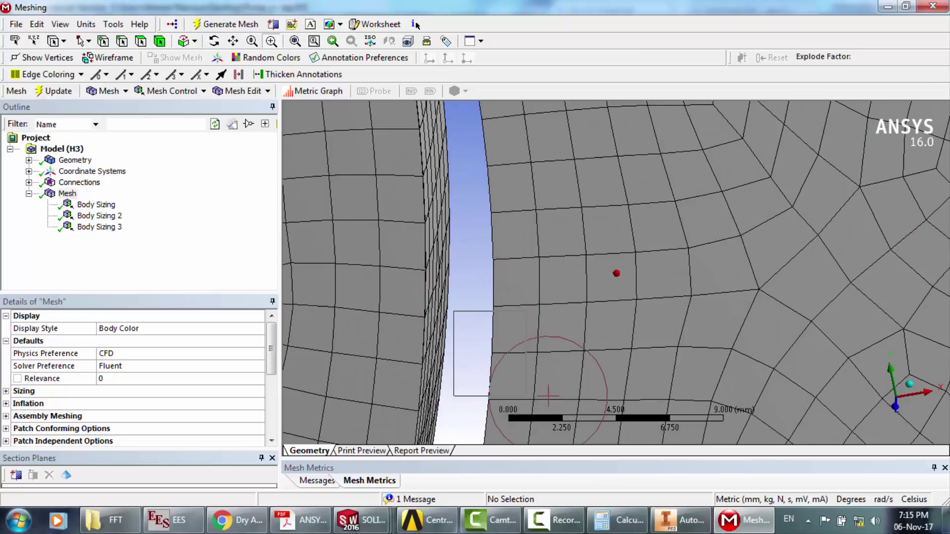
{"action": "scroll", "coordinate": [547, 394], "scroll_direction": "up", "scroll_amount": 3}
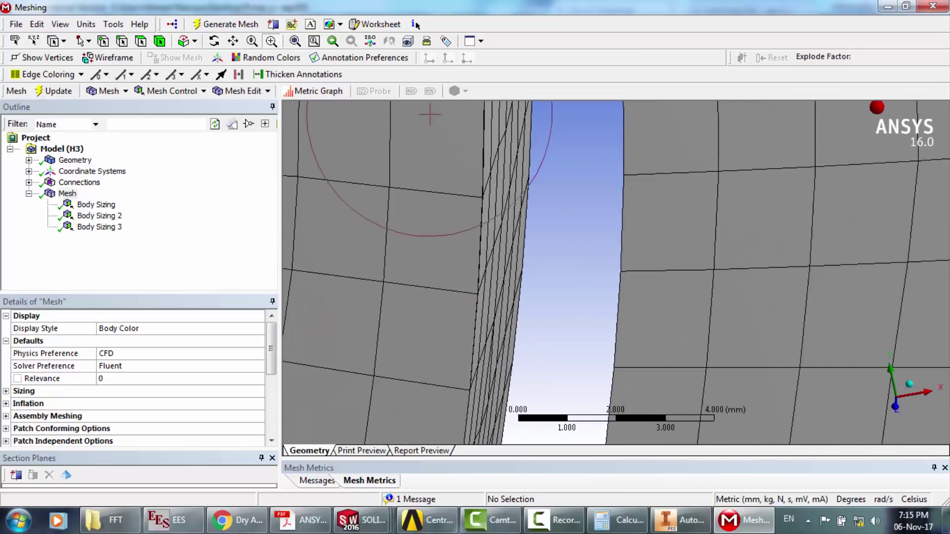
{"action": "left_click_drag", "start_coordinate": [574, 253], "coordinate": [459, 271]}
{"action": "scroll", "coordinate": [458, 271], "scroll_direction": "up", "scroll_amount": 3}
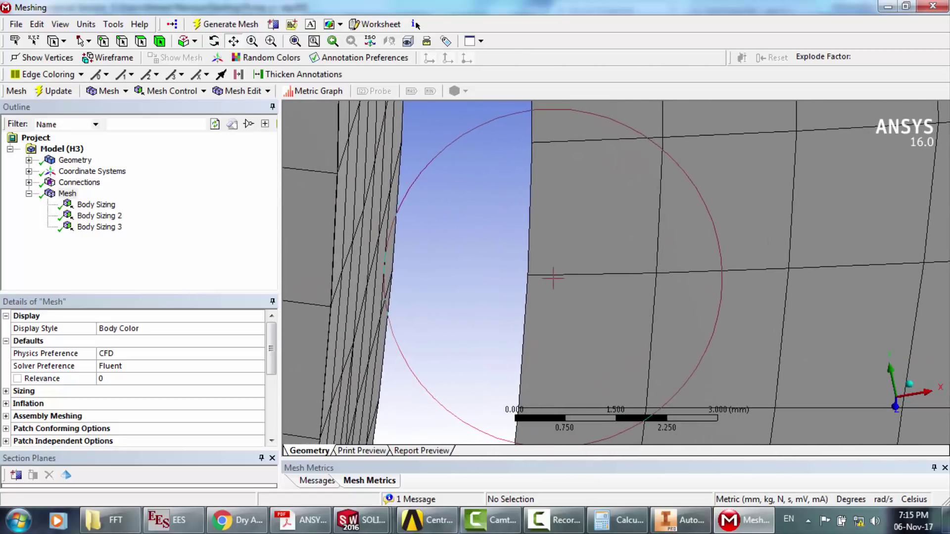
{"action": "scroll", "coordinate": [552, 278], "scroll_direction": "down", "scroll_amount": 1}
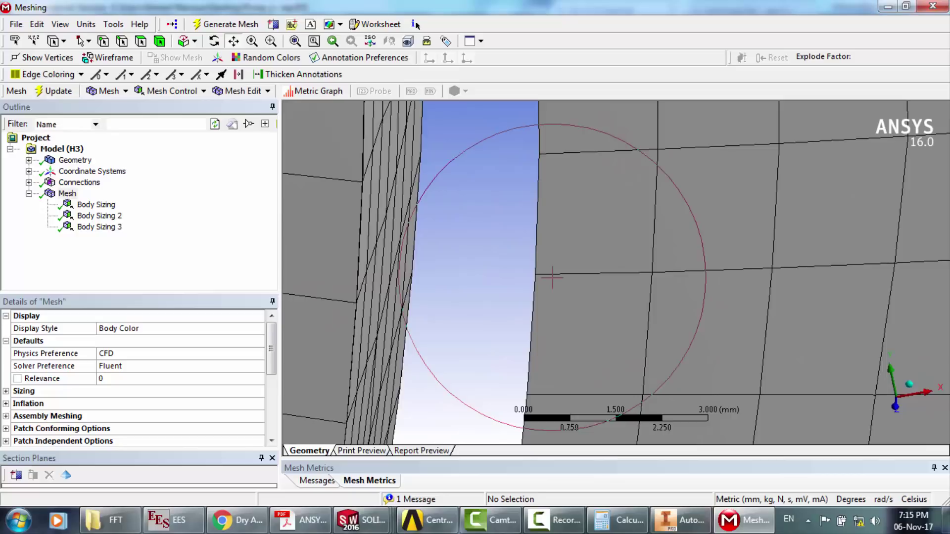
{"action": "scroll", "coordinate": [553, 278], "scroll_direction": "down", "scroll_amount": 10}
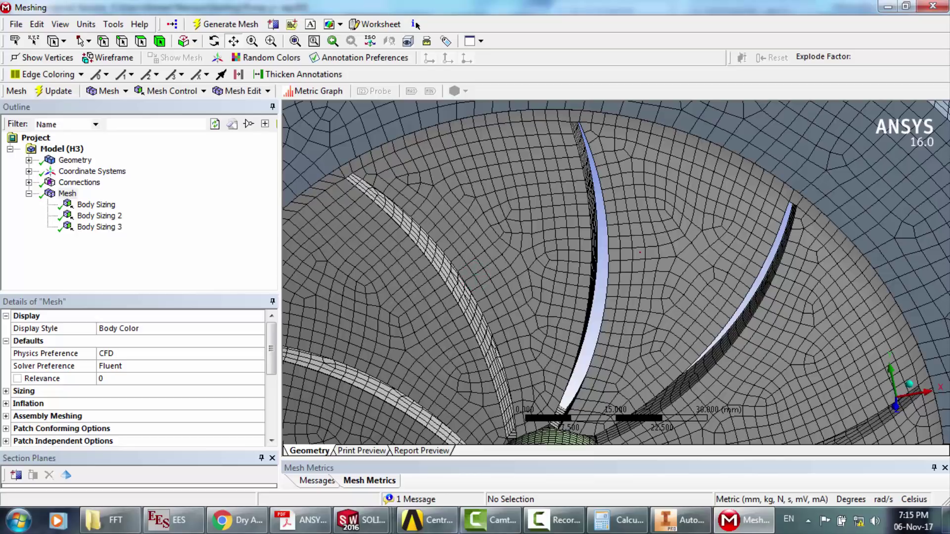
- Add a Refinement control to the mesh
{"action": "left_click", "coordinate": [67, 194]}
{"action": "right_click", "coordinate": [67, 194]}
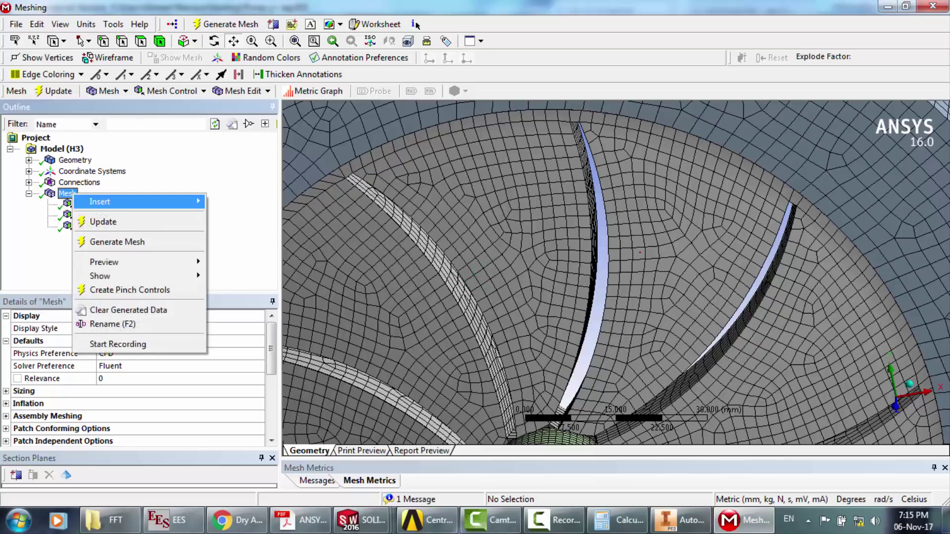
{"action": "mouse_move", "coordinate": [113, 201]}
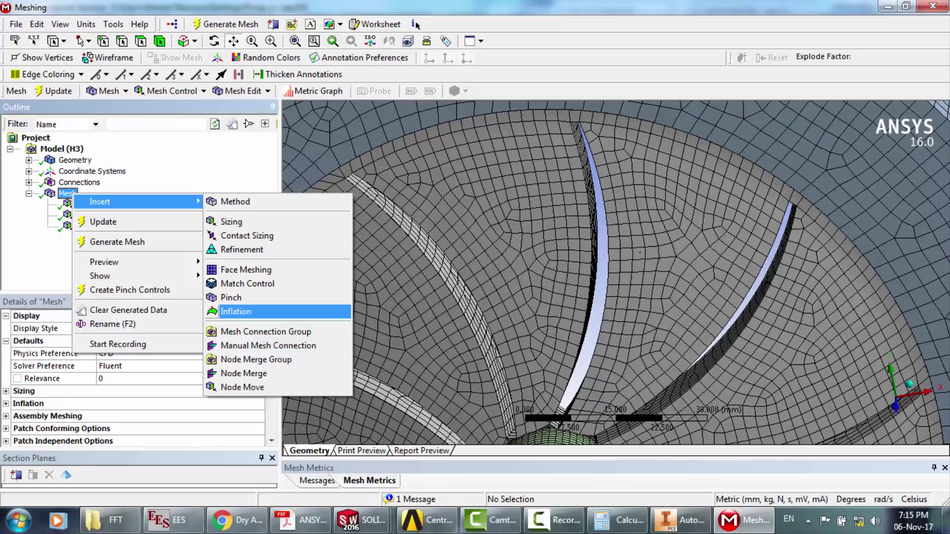
{"action": "left_click", "coordinate": [242, 250]}
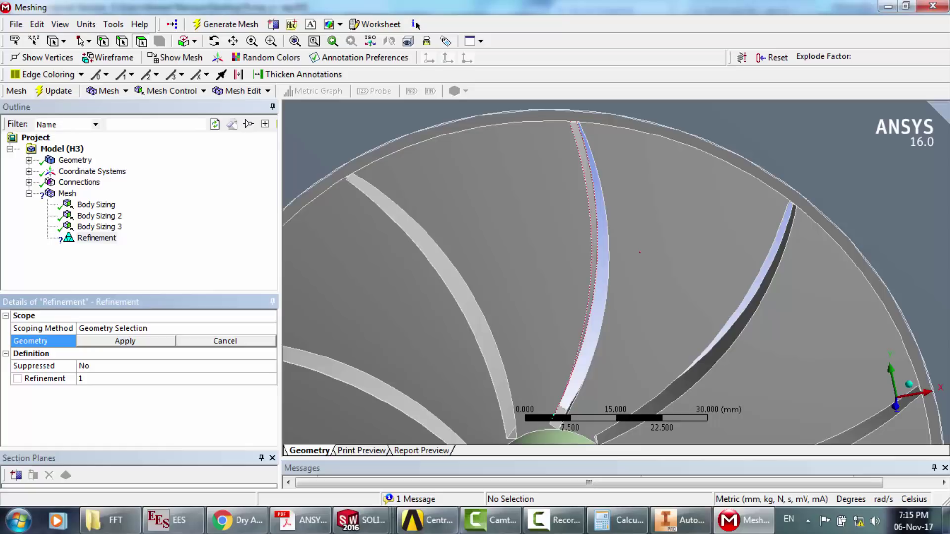
- Try to scope the refinement by selecting both long side faces and the inner end face of one impeller blade
{"action": "left_click", "coordinate": [588, 247]}
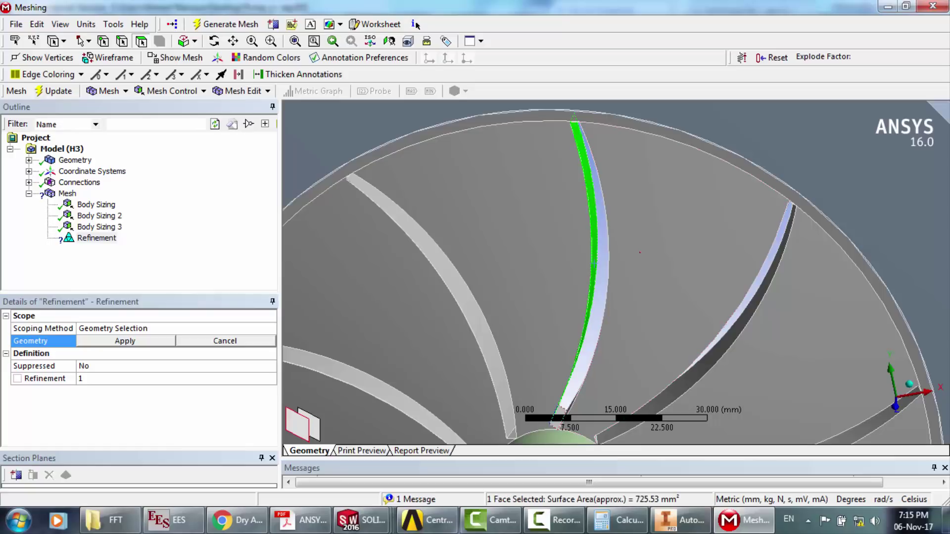
{"action": "left_click", "coordinate": [558, 416], "text": "ctrl"}
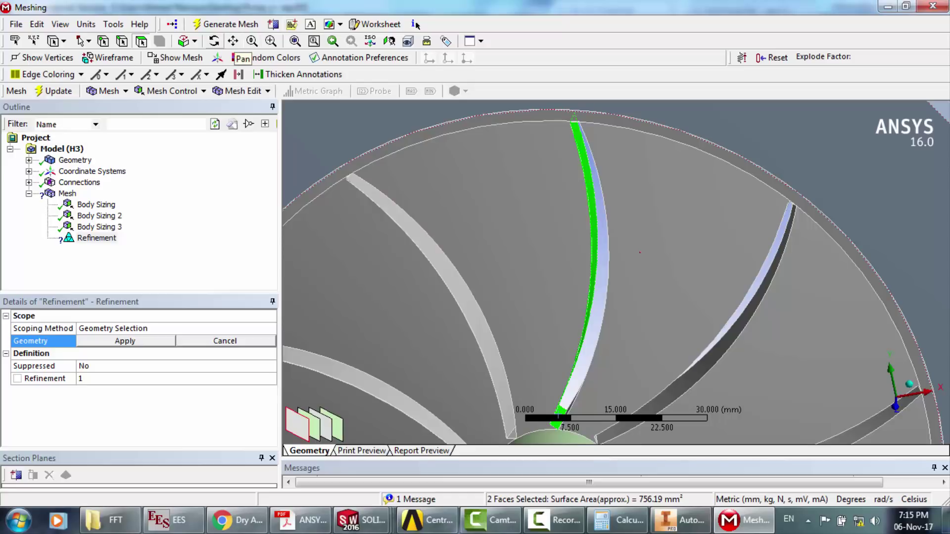
{"action": "left_click", "coordinate": [214, 41]}
{"action": "left_click_drag", "start_coordinate": [500, 237], "coordinate": [531, 237]}
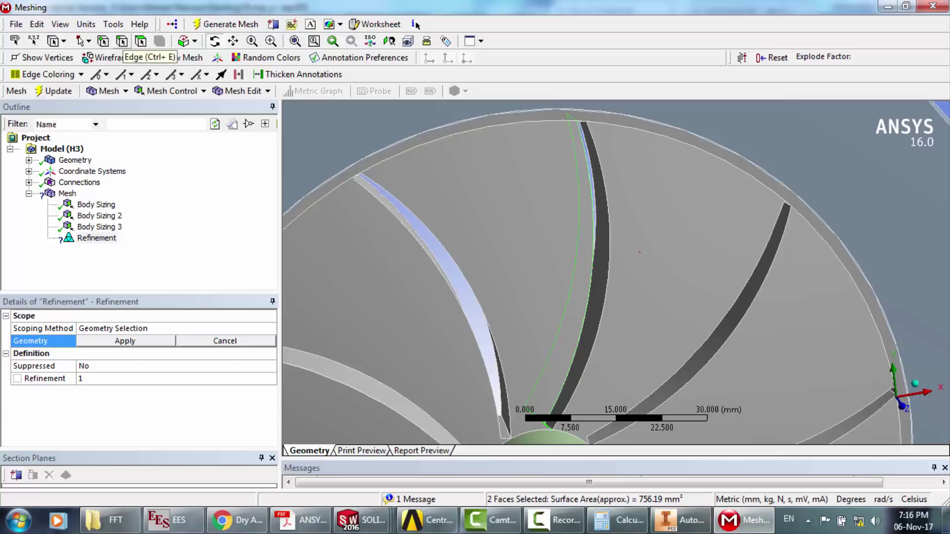
{"action": "key", "text": "ctrl+e"}
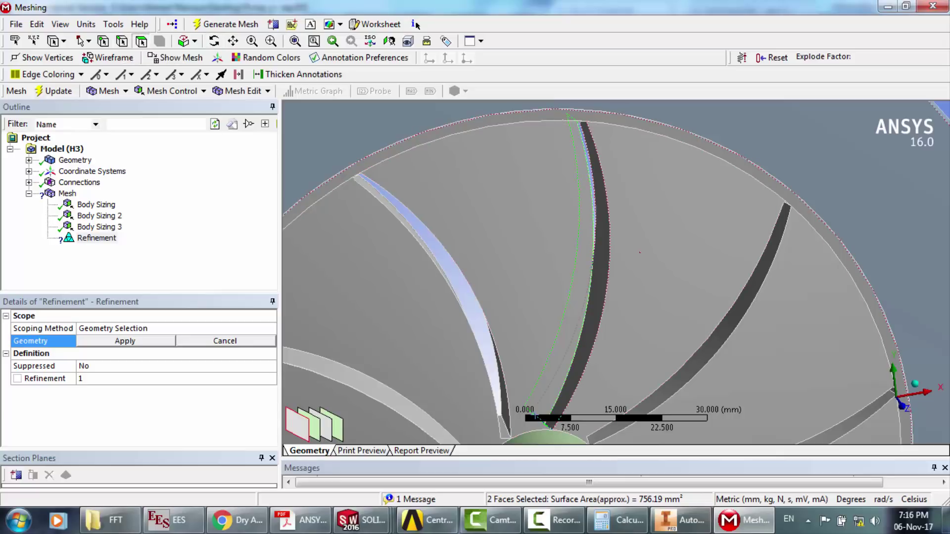
{"action": "left_click", "coordinate": [605, 270], "text": "ctrl"}
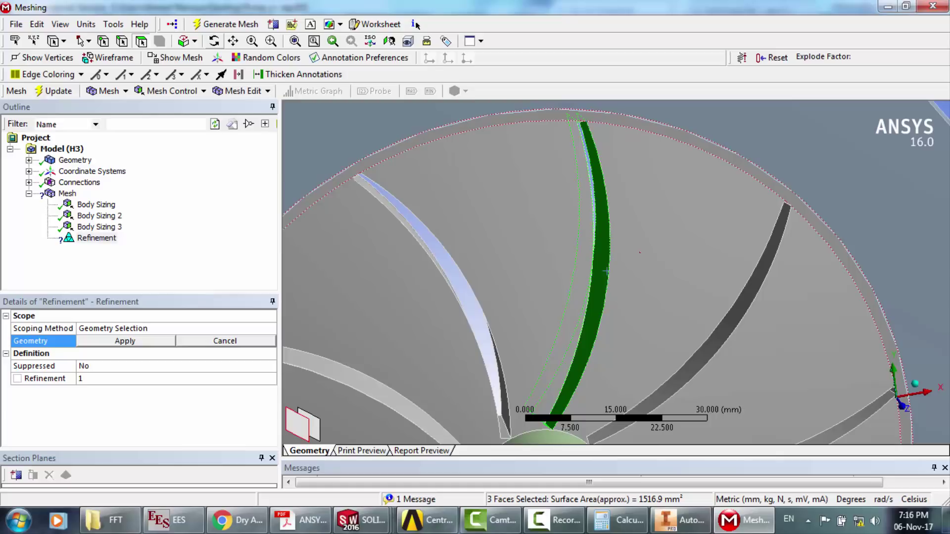
{"action": "left_click", "coordinate": [214, 42]}
{"action": "left_click_drag", "start_coordinate": [613, 362], "coordinate": [602, 325]}
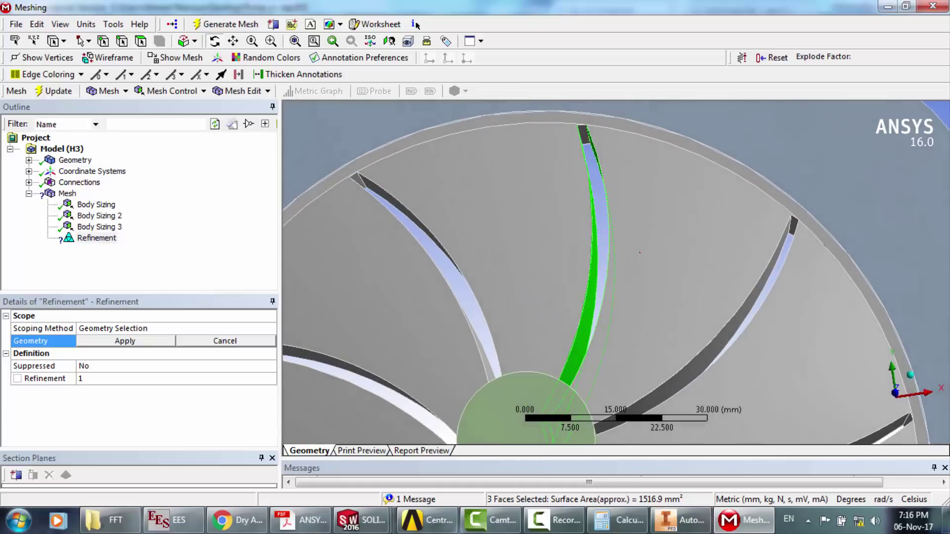
{"action": "left_click", "coordinate": [123, 42]}
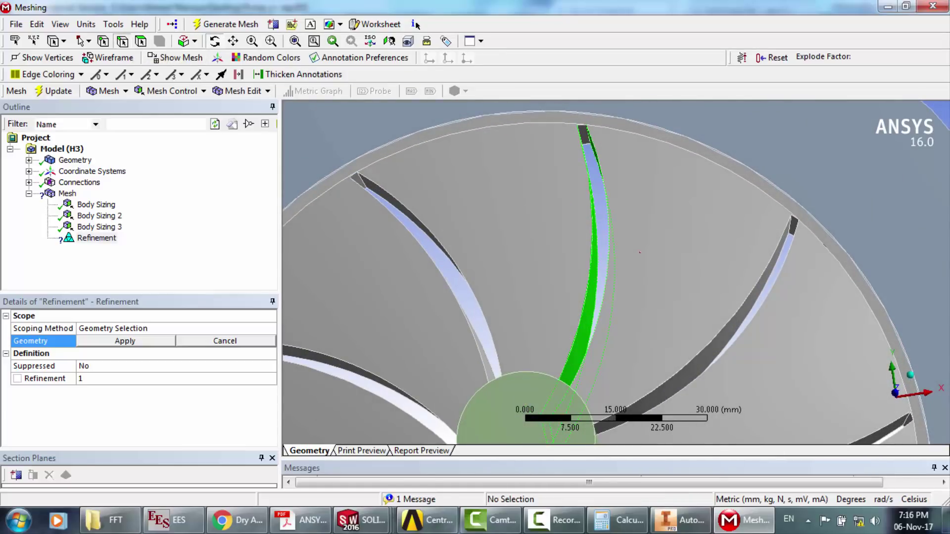
{"action": "left_click", "coordinate": [606, 273]}
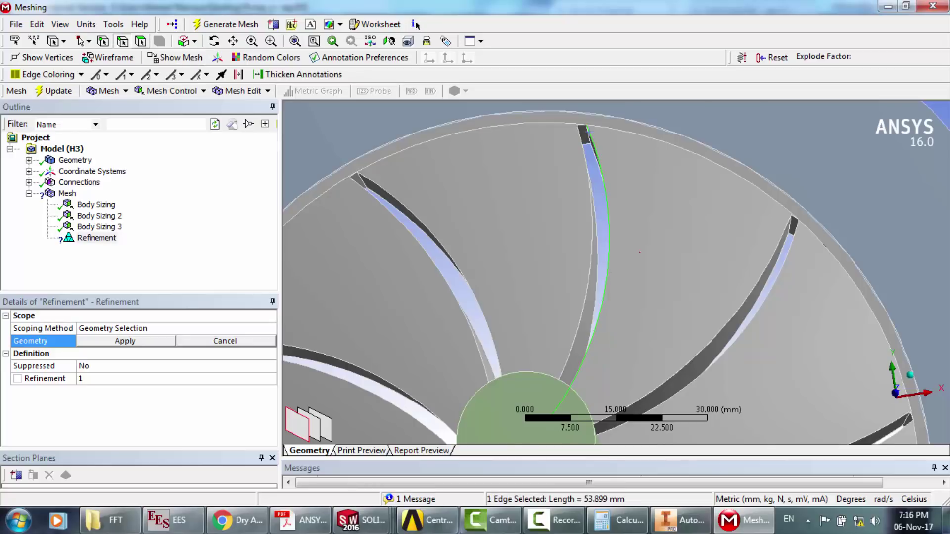
- Scope the refinement to four faces of one impeller blade: both long sides, the outer tip face and the inner end face
{"action": "left_click", "coordinate": [141, 41]}
{"action": "left_click", "coordinate": [594, 271]}
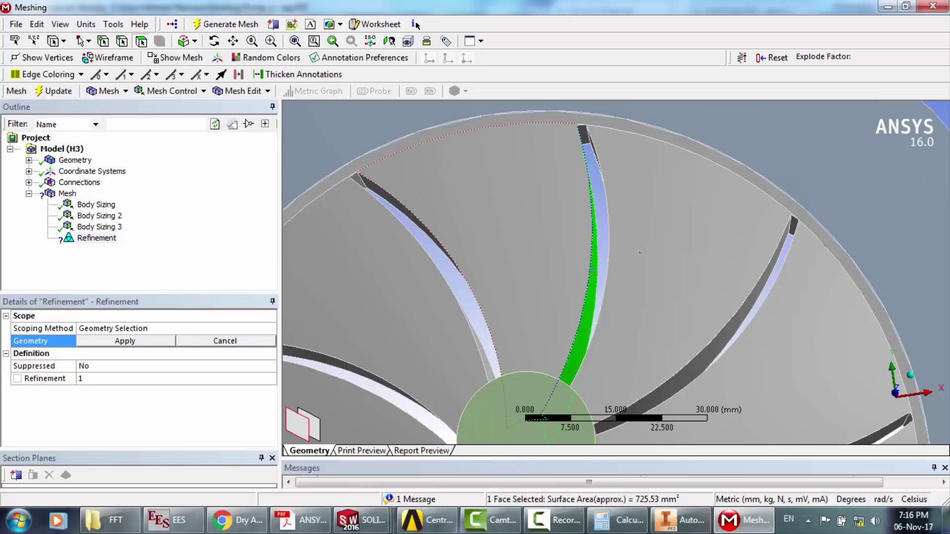
{"action": "left_click", "coordinate": [584, 133], "text": "ctrl"}
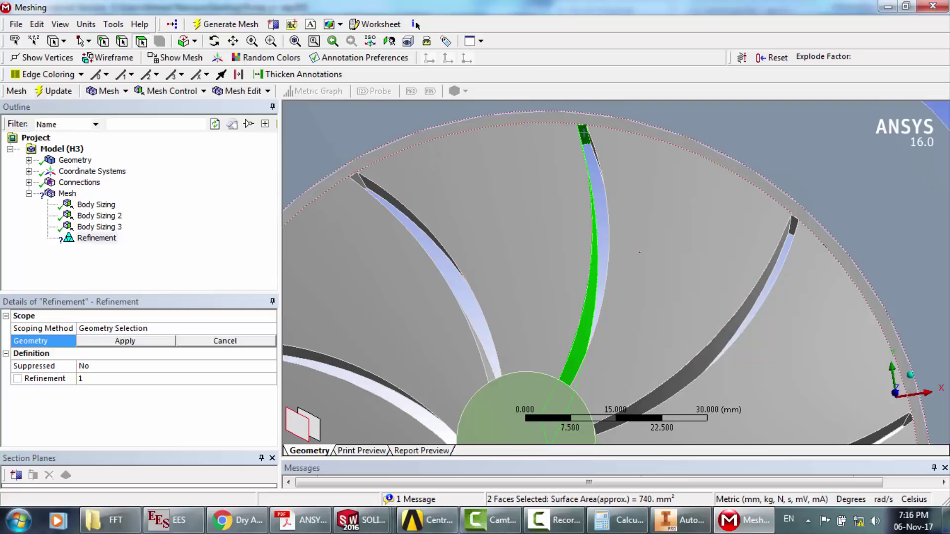
{"action": "left_click", "coordinate": [214, 41]}
{"action": "left_click_drag", "start_coordinate": [559, 248], "coordinate": [596, 287]}
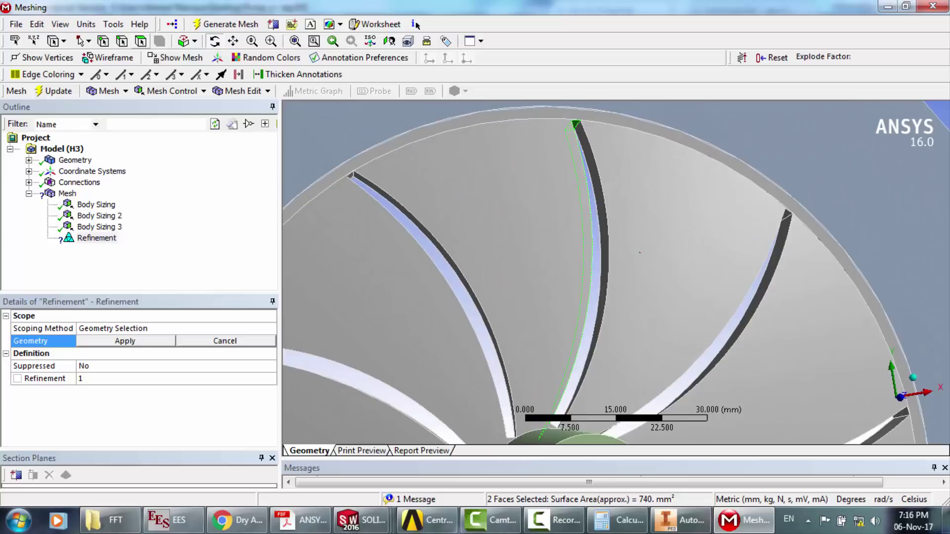
{"action": "left_click", "coordinate": [141, 41]}
{"action": "left_click", "coordinate": [602, 232], "text": "ctrl"}
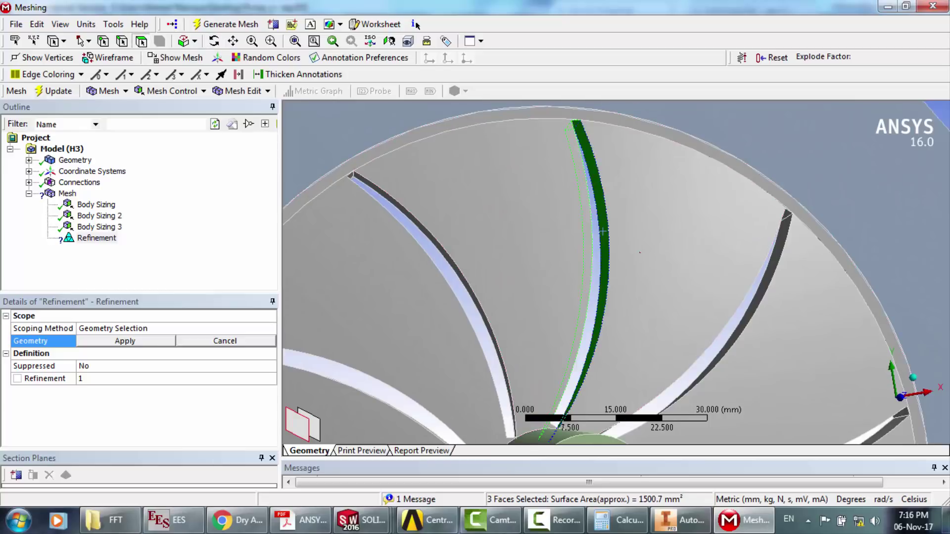
{"action": "left_click", "coordinate": [214, 41]}
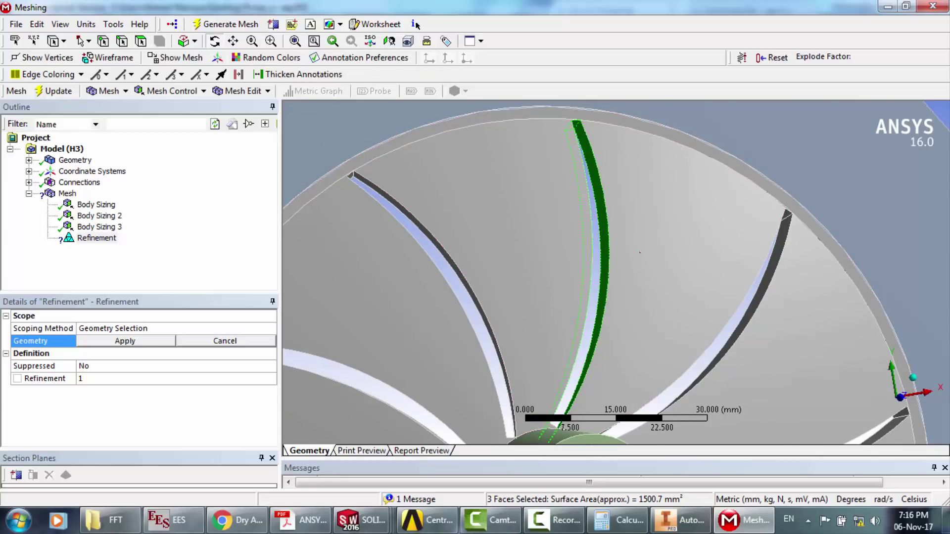
{"action": "left_click_drag", "start_coordinate": [604, 218], "coordinate": [589, 277]}
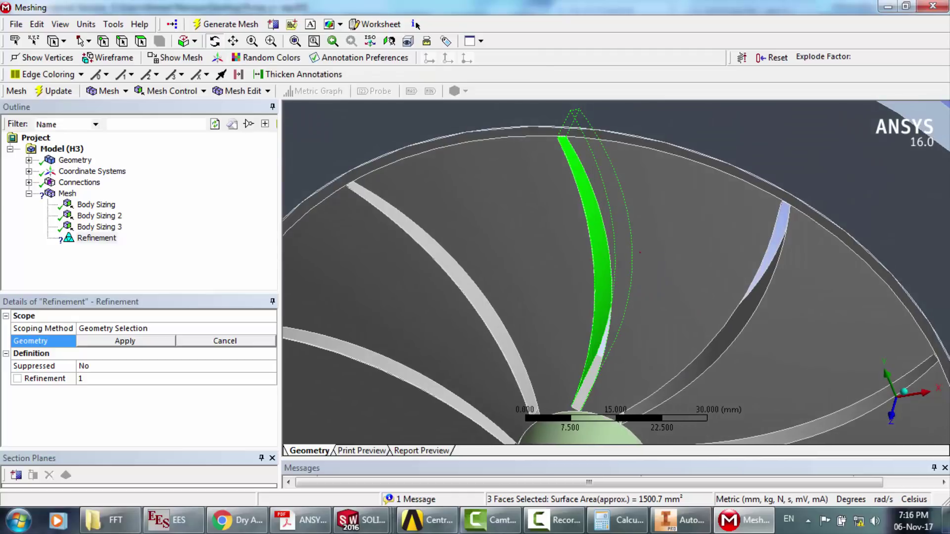
{"action": "left_click", "coordinate": [141, 41]}
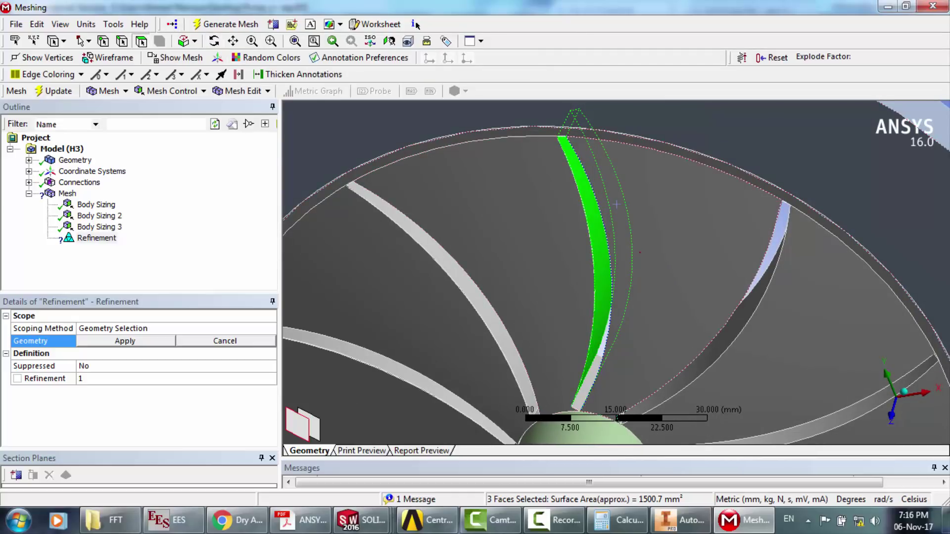
{"action": "left_click", "coordinate": [587, 388], "text": "ctrl"}
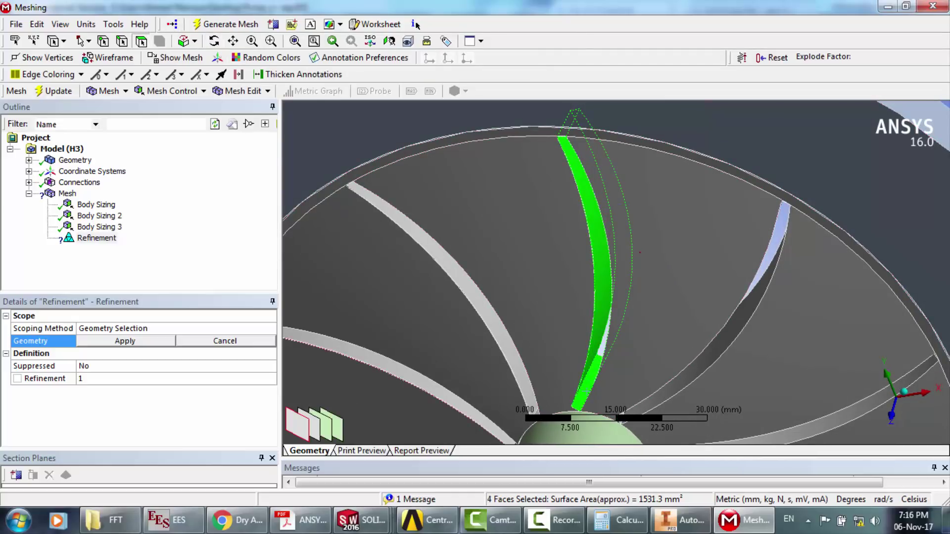
{"action": "left_click", "coordinate": [125, 341]}
- Set the blade refinement level to 3 and regenerate the mesh
{"action": "left_click", "coordinate": [125, 378]}
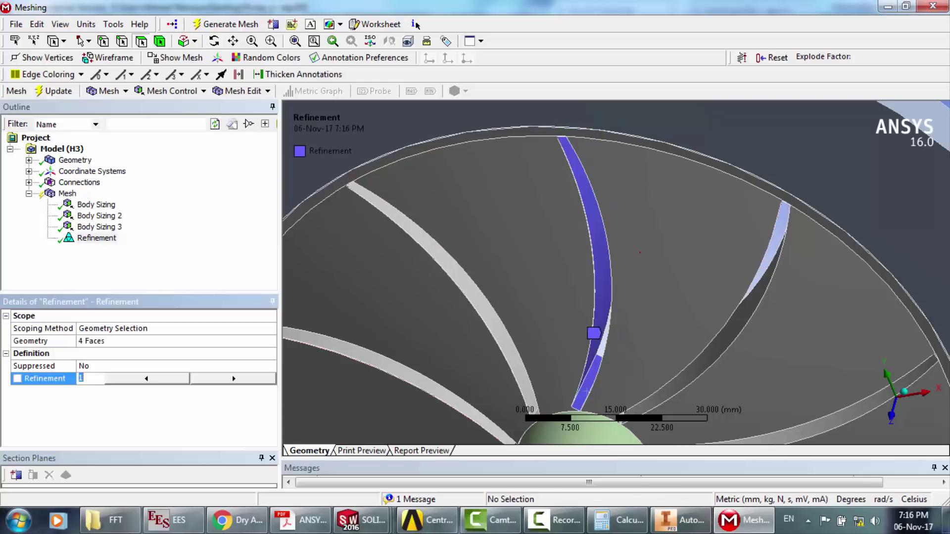
{"action": "type", "text": "3"}
{"action": "key", "text": "Return"}
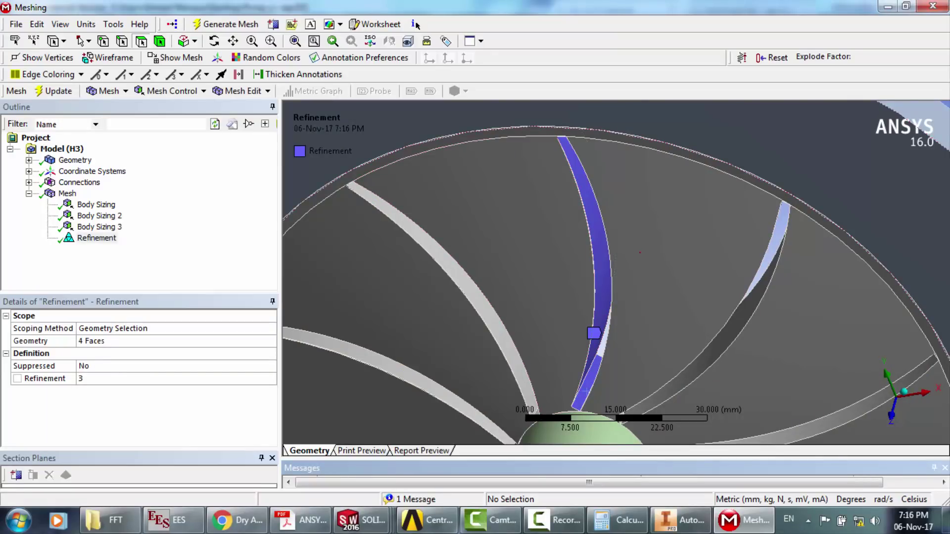
- Examine the mesh statistics and skewness, and inspect the refined cells along the blade close up
{"action": "right_click", "coordinate": [75, 191]}
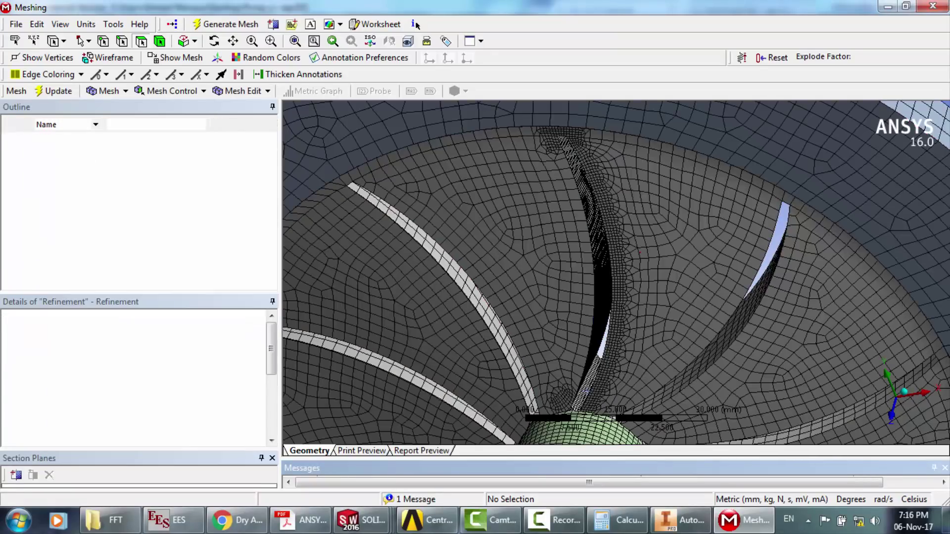
{"action": "mouse_move", "coordinate": [143, 199]}
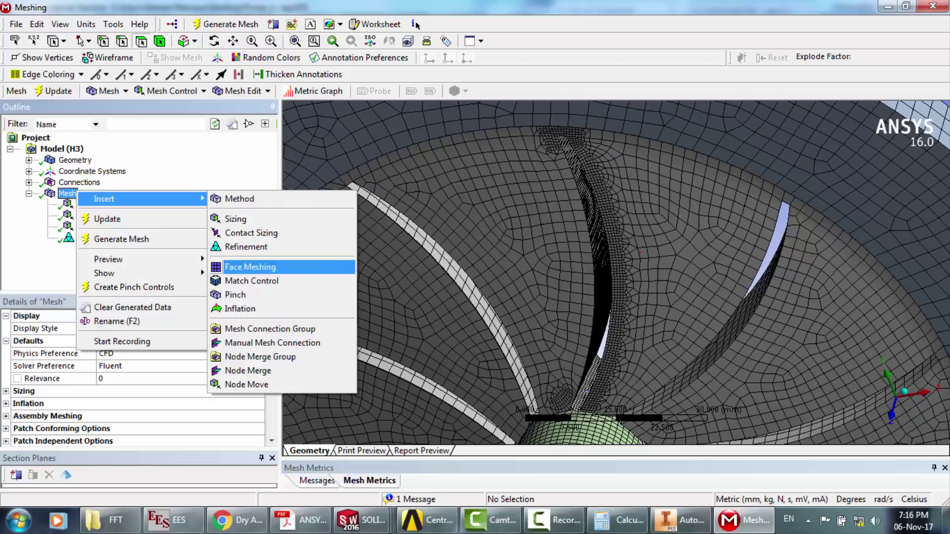
{"action": "left_click", "coordinate": [241, 309]}
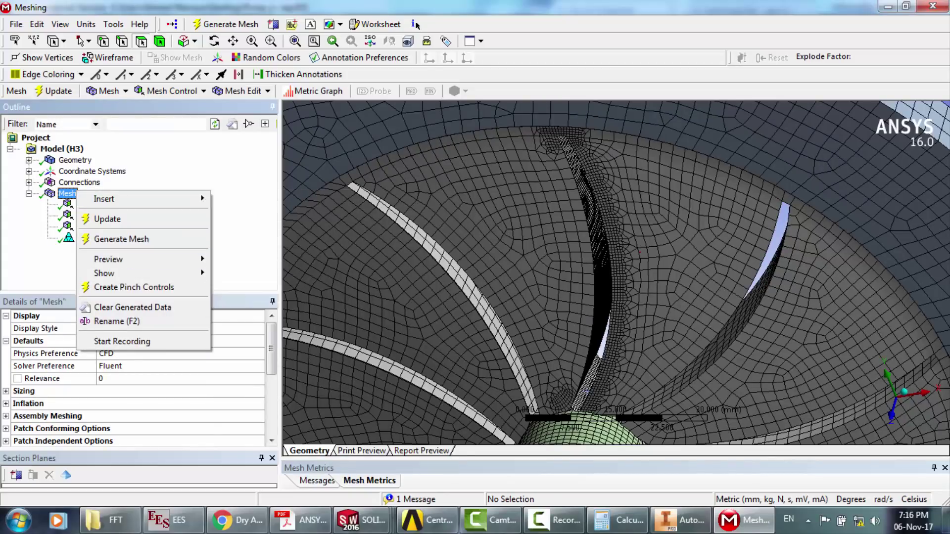
{"action": "left_click", "coordinate": [237, 267]}
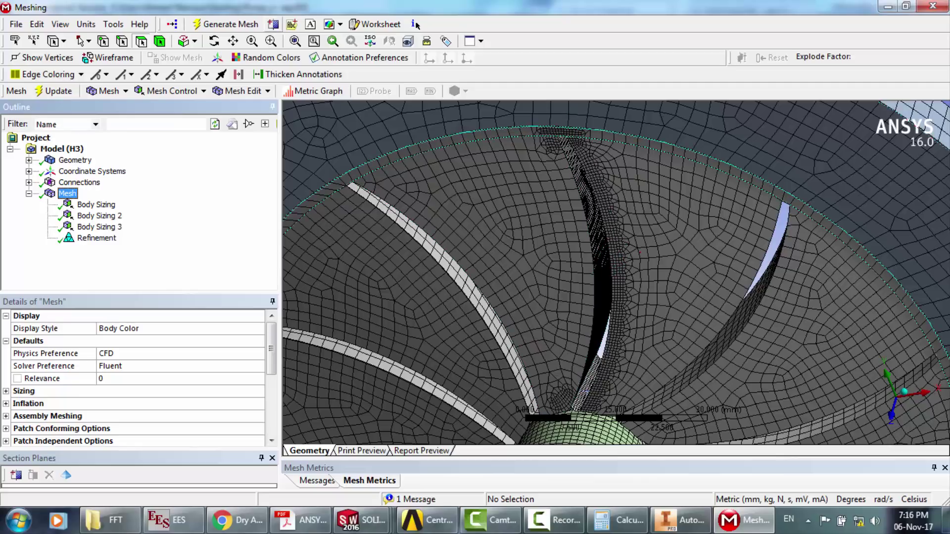
{"action": "left_click_drag", "start_coordinate": [271, 348], "coordinate": [271, 403]}
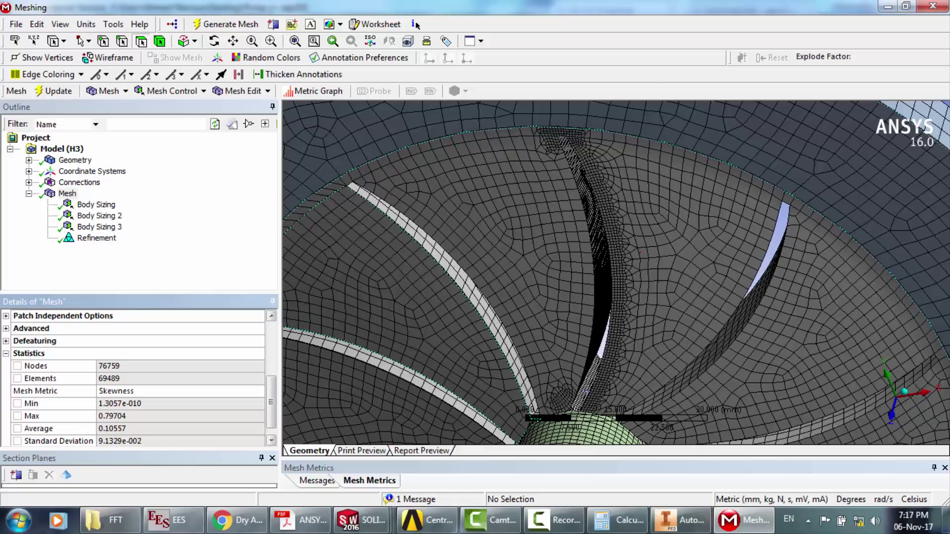
{"action": "left_click_drag", "start_coordinate": [271, 401], "coordinate": [271, 349]}
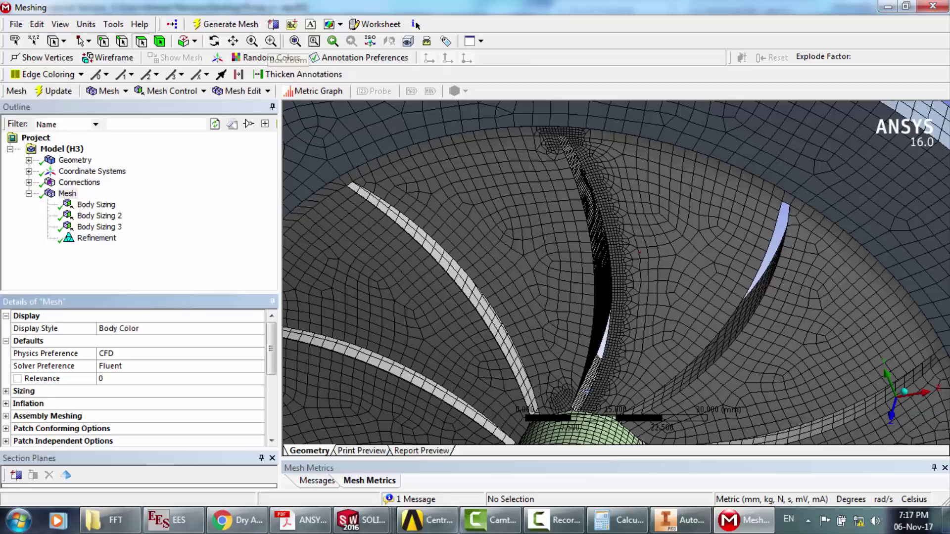
{"action": "right_click_drag", "start_coordinate": [555, 264], "coordinate": [679, 347]}
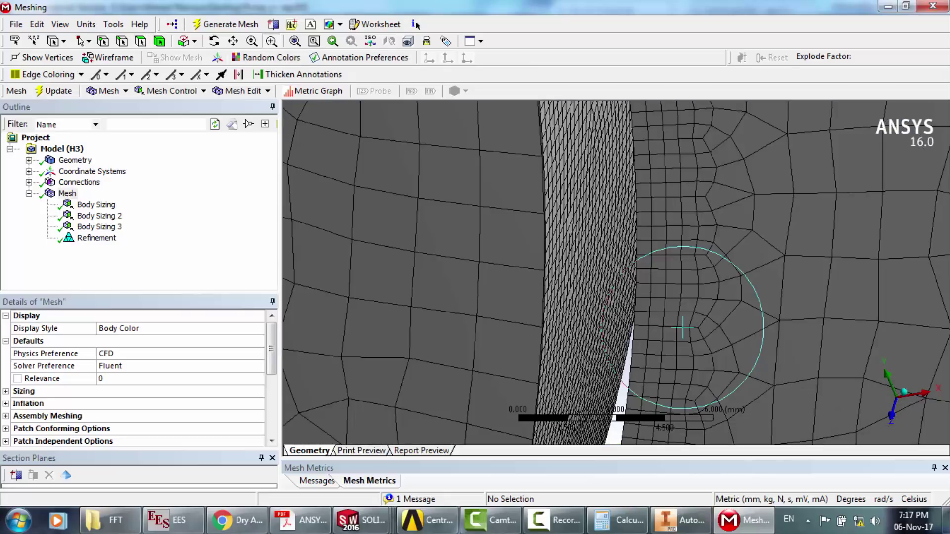
{"action": "left_click", "coordinate": [215, 43]}
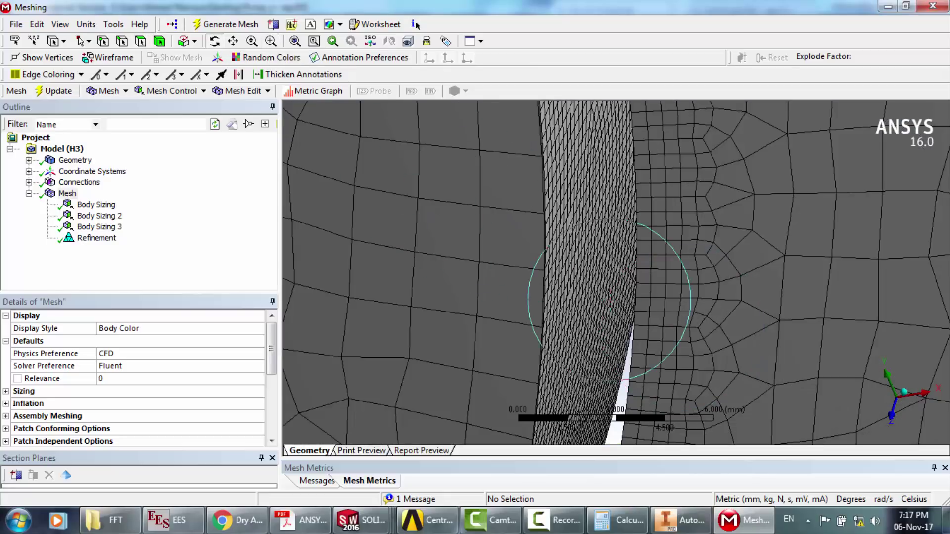
{"action": "left_click_drag", "start_coordinate": [609, 302], "coordinate": [637, 263]}
{"action": "scroll", "coordinate": [637, 263], "scroll_direction": "up", "scroll_amount": 3}
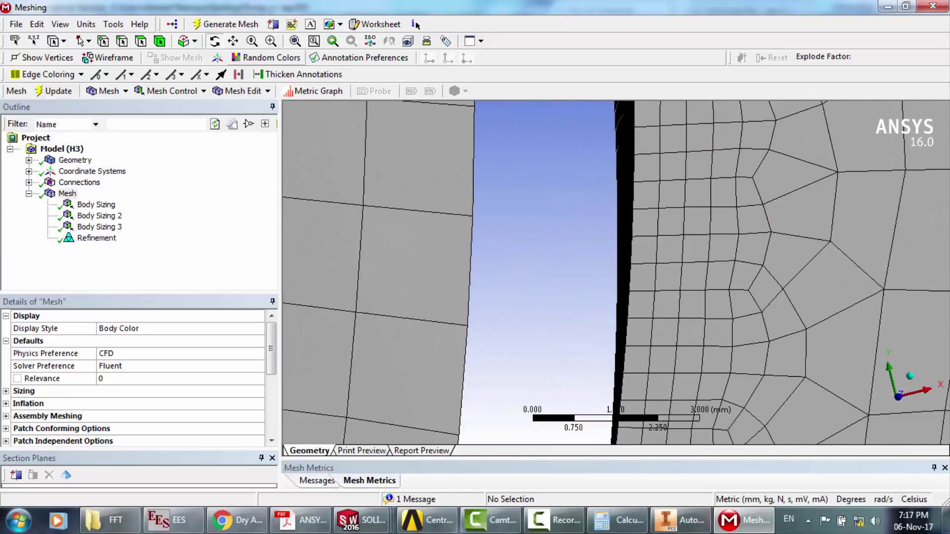
- Review which blade faces the existing refinement covers and inspect the blade from several angles
{"action": "left_click", "coordinate": [96, 238]}
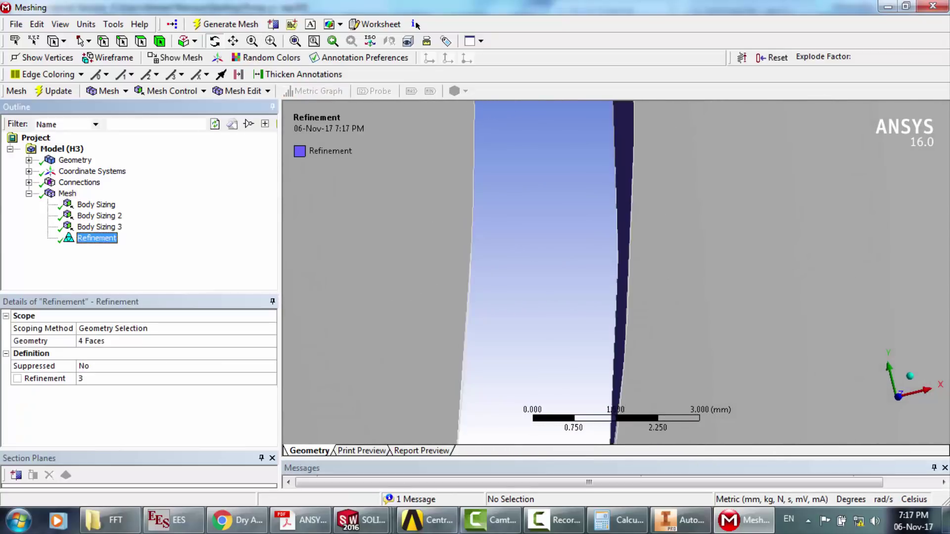
{"action": "left_click_drag", "start_coordinate": [594, 272], "coordinate": [555, 272]}
{"action": "scroll", "coordinate": [615, 272], "scroll_direction": "down", "scroll_amount": 10}
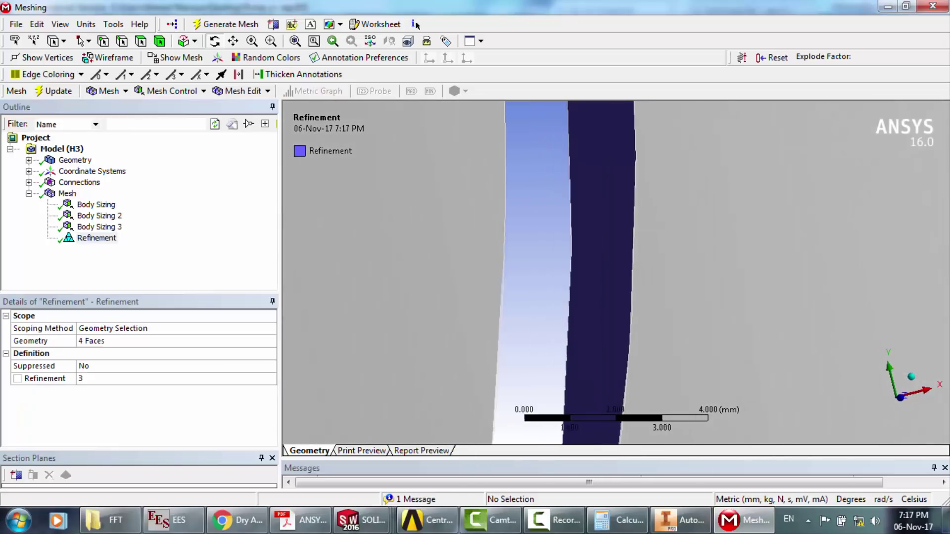
{"action": "scroll", "coordinate": [616, 272], "scroll_direction": "down", "scroll_amount": 2}
{"action": "left_click_drag", "start_coordinate": [616, 272], "coordinate": [576, 299]}
{"action": "left_click_drag", "start_coordinate": [589, 351], "coordinate": [580, 362]}
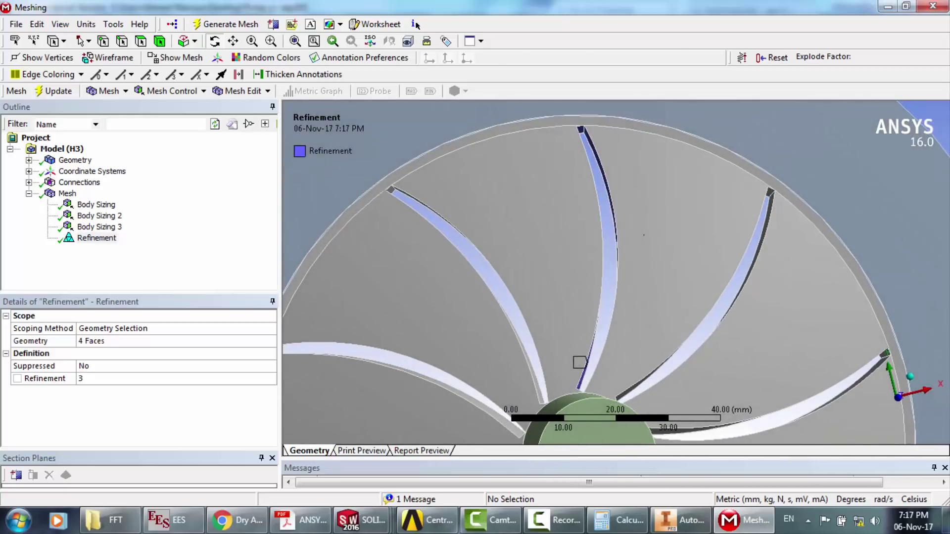
{"action": "scroll", "coordinate": [580, 362], "scroll_direction": "up", "scroll_amount": 5}
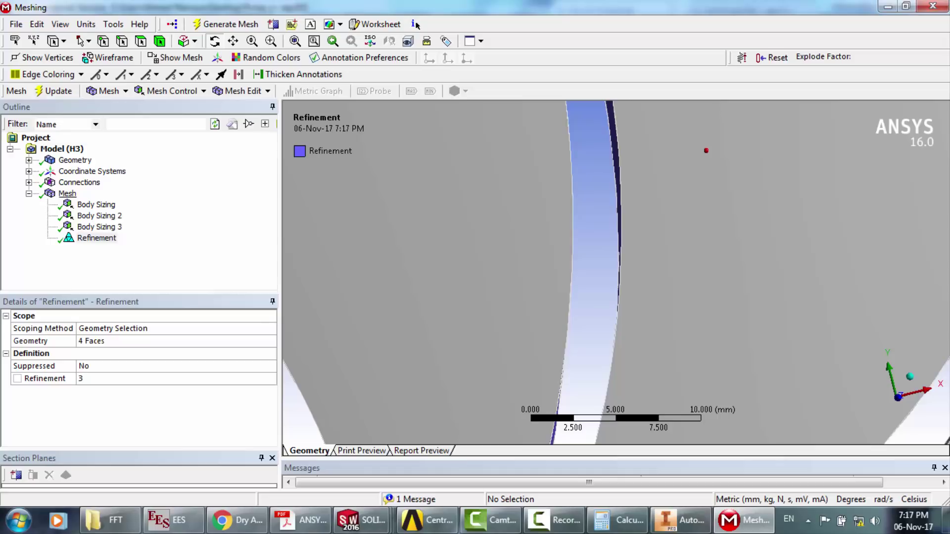
- Add a second refinement scoped to the flat passage face beside the refined blade and set its level to 2
{"action": "left_click", "coordinate": [67, 193]}
{"action": "right_click", "coordinate": [67, 194]}
{"action": "mouse_move", "coordinate": [99, 200]}
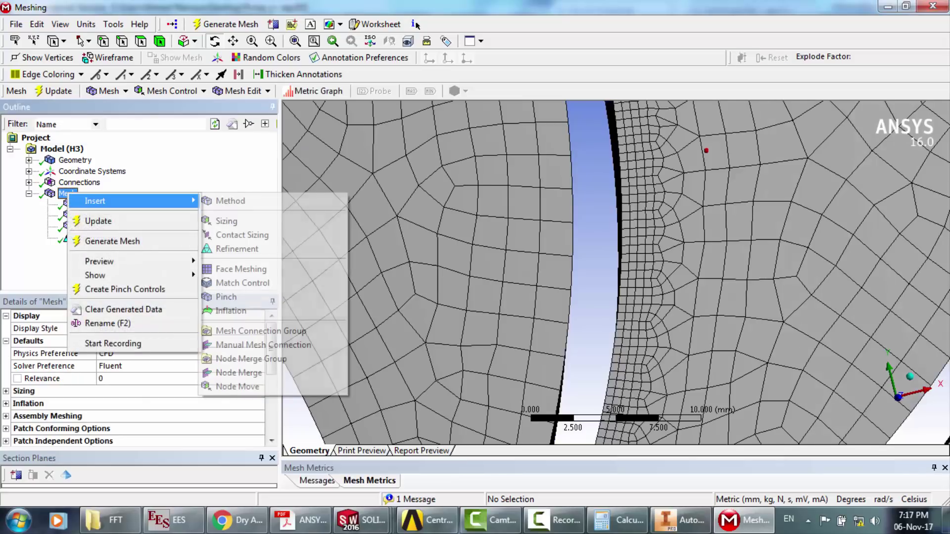
{"action": "left_click", "coordinate": [236, 249]}
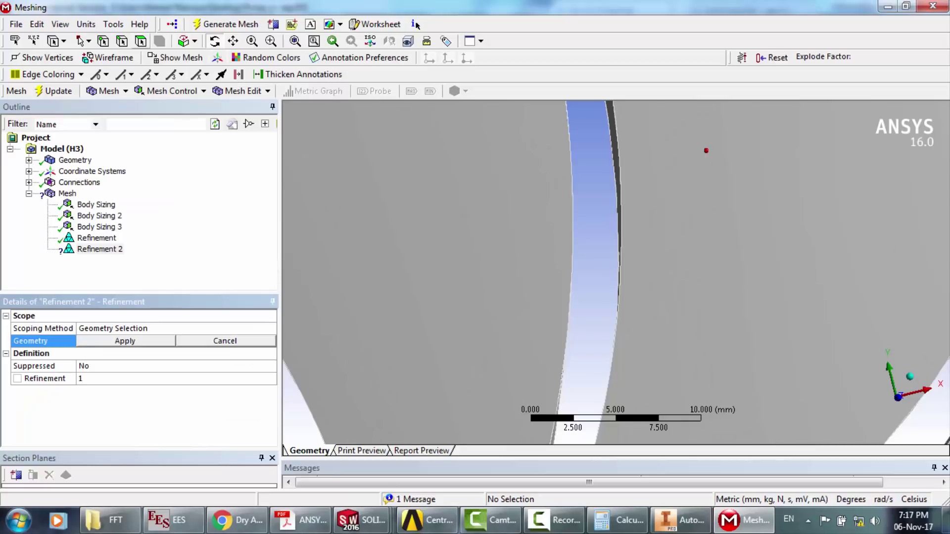
{"action": "left_click", "coordinate": [437, 275]}
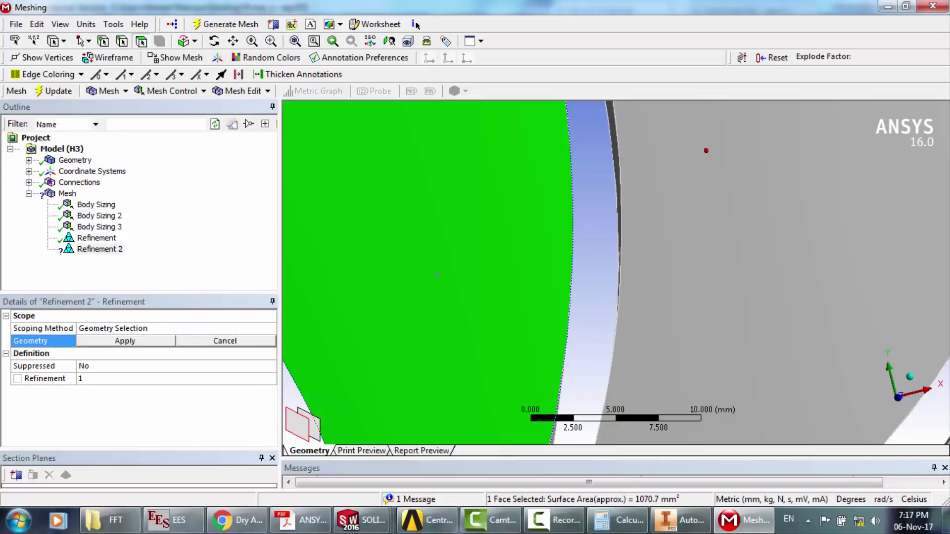
{"action": "left_click", "coordinate": [125, 341]}
{"action": "left_click", "coordinate": [89, 378]}
{"action": "key", "text": "BackSpace"}
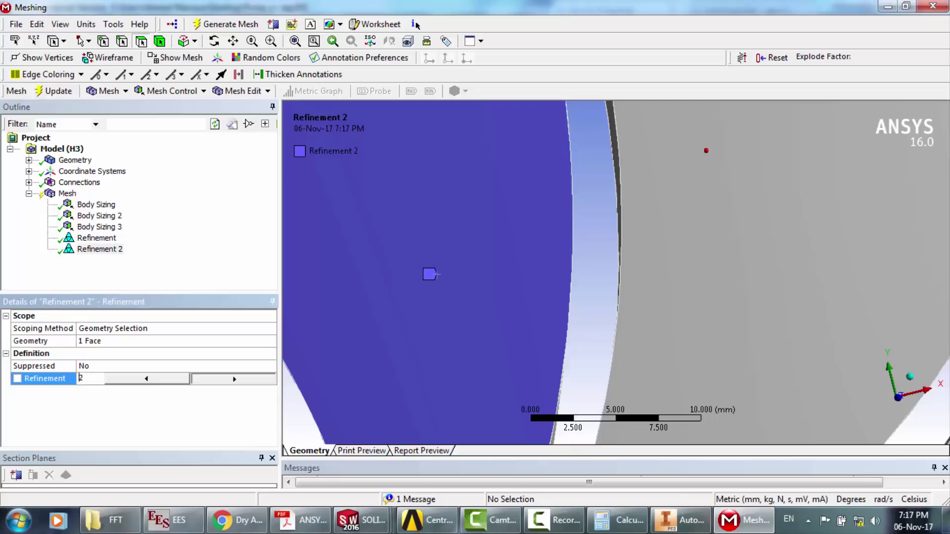
- Set the Refinement 2 level to 3, update the mesh, and check the mesh statistics
{"action": "type", "text": "3"}
{"action": "left_click", "coordinate": [59, 91]}
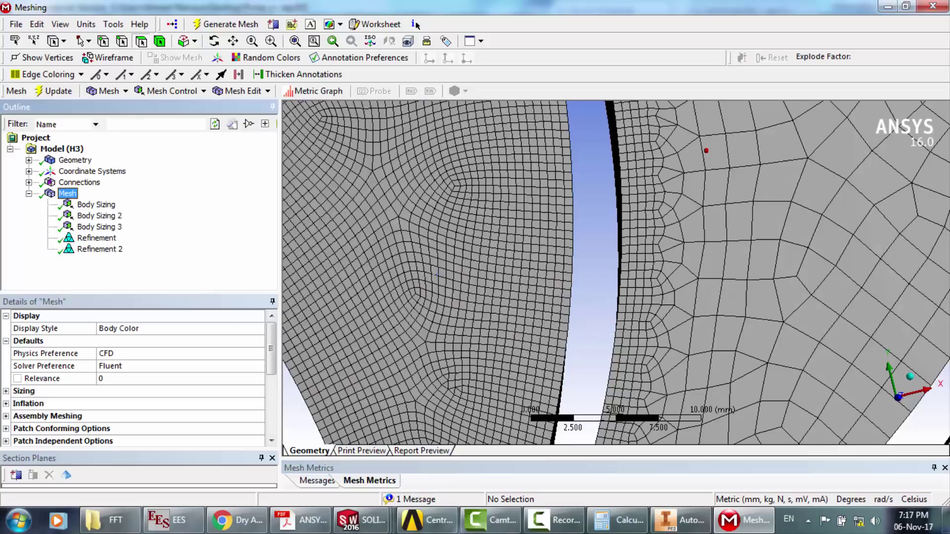
{"action": "left_click", "coordinate": [271, 406]}
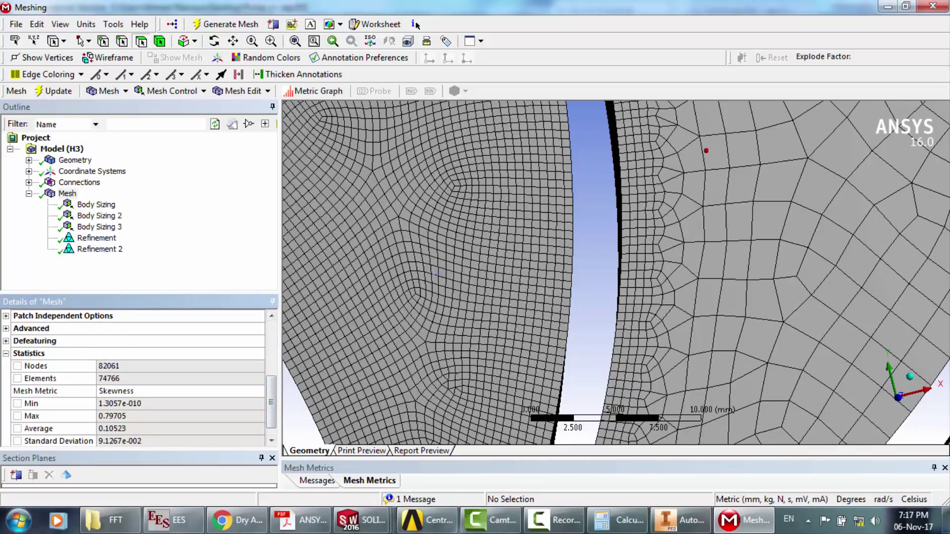
{"action": "left_click", "coordinate": [271, 346]}
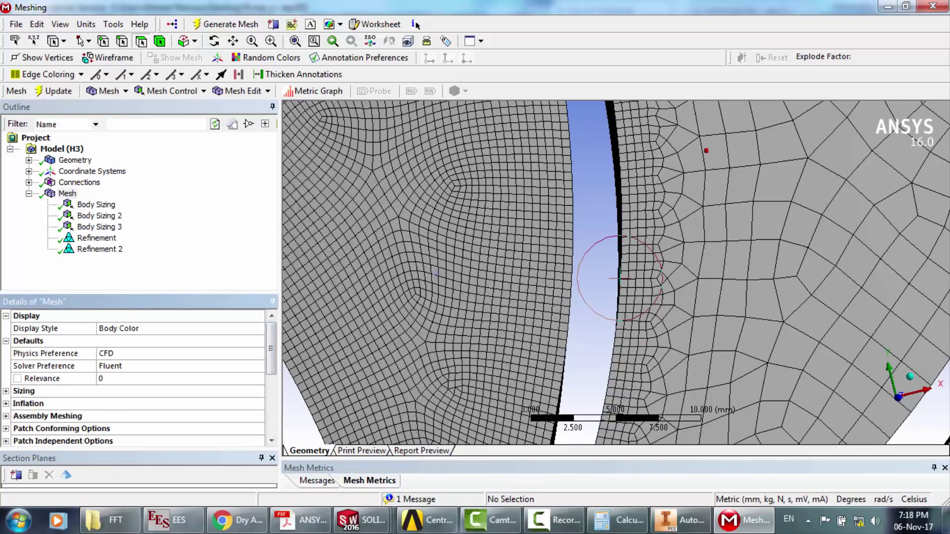
- Examine the refined mesh between the impeller blades, along the blade edges and in the surrounding volute
{"action": "scroll", "coordinate": [610, 245], "scroll_direction": "up", "scroll_amount": 8}
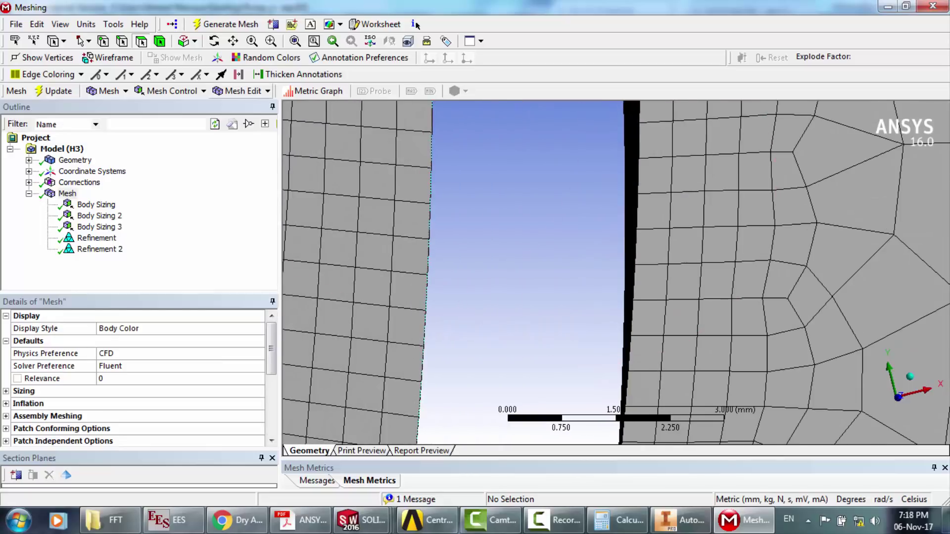
{"action": "left_click", "coordinate": [233, 41]}
{"action": "left_click_drag", "start_coordinate": [465, 250], "coordinate": [564, 269]}
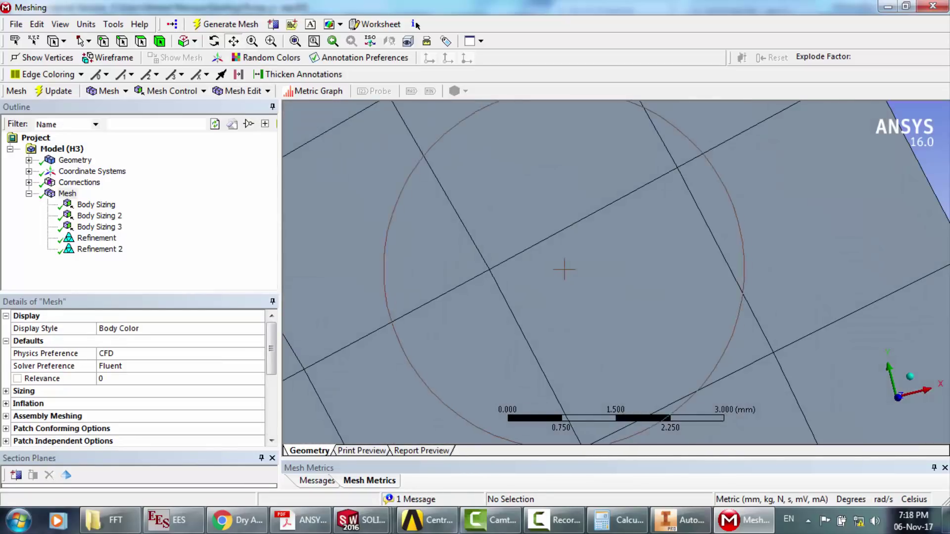
{"action": "scroll", "coordinate": [516, 243], "scroll_direction": "down", "scroll_amount": 15}
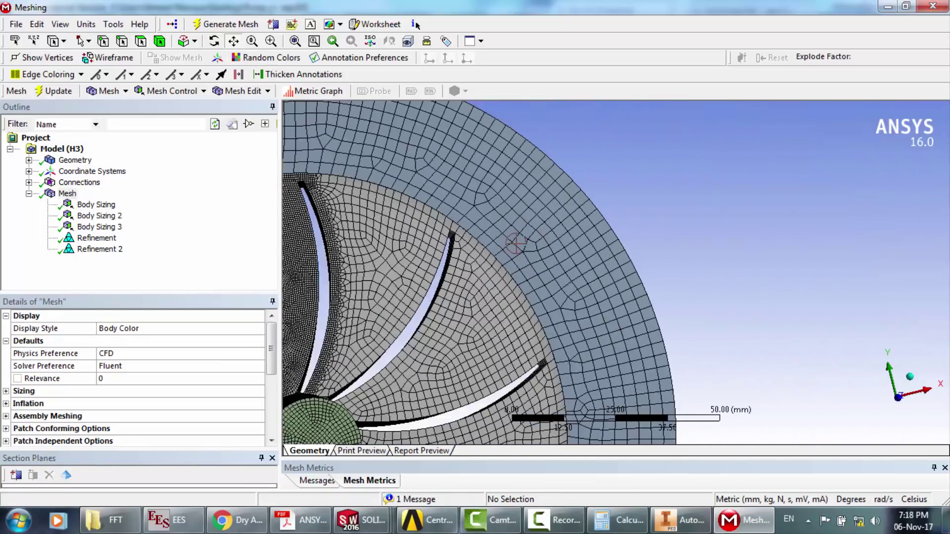
{"action": "scroll", "coordinate": [496, 320], "scroll_direction": "up", "scroll_amount": 7}
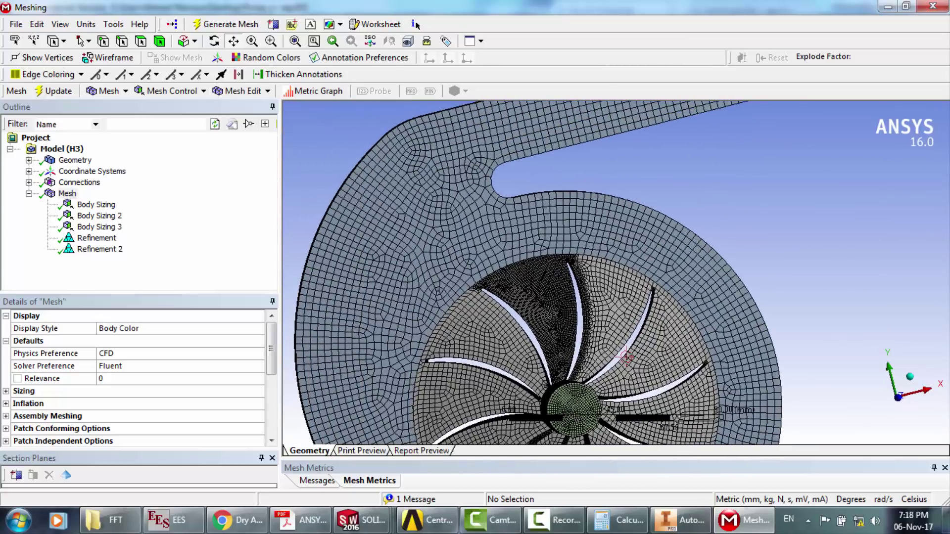
{"action": "scroll", "coordinate": [483, 353], "scroll_direction": "up", "scroll_amount": 3}
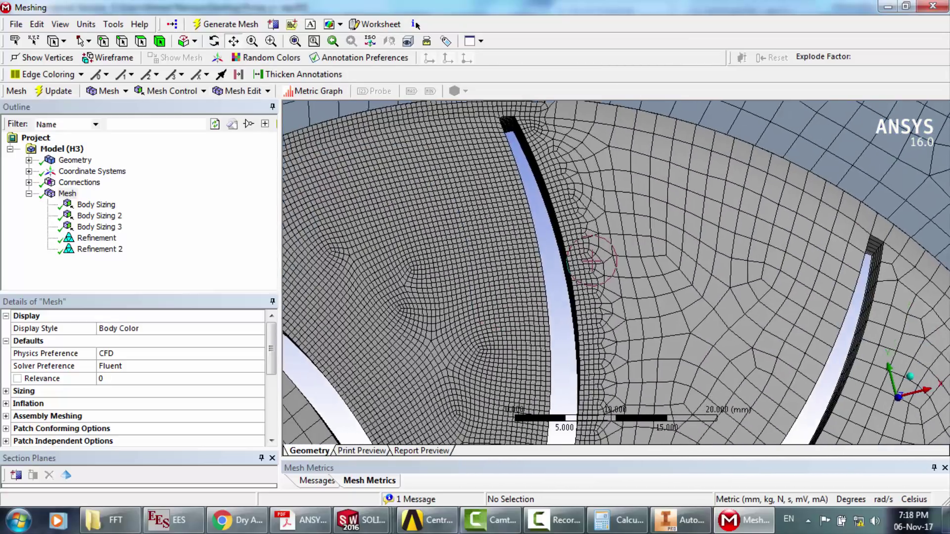
{"action": "scroll", "coordinate": [595, 256], "scroll_direction": "up", "scroll_amount": 2}
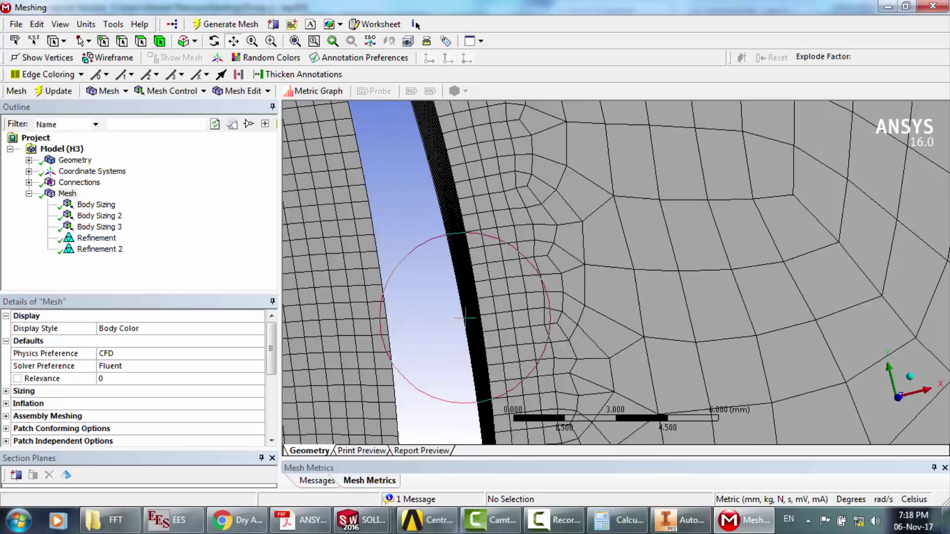
{"action": "left_click_drag", "start_coordinate": [472, 318], "coordinate": [589, 290]}
{"action": "scroll", "coordinate": [591, 291], "scroll_direction": "up", "scroll_amount": 4}
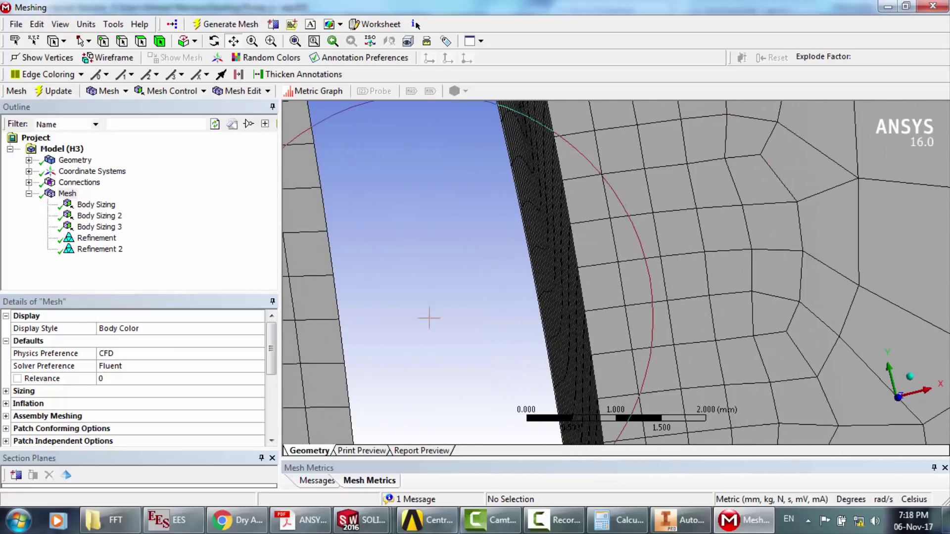
{"action": "left_click_drag", "start_coordinate": [428, 318], "coordinate": [677, 335]}
{"action": "scroll", "coordinate": [677, 335], "scroll_direction": "up", "scroll_amount": 2}
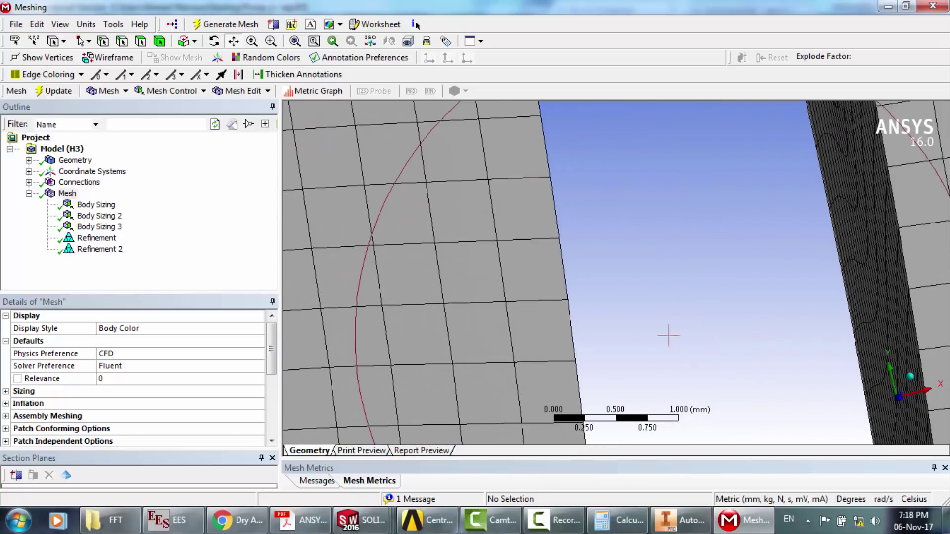
{"action": "left_click_drag", "start_coordinate": [591, 348], "coordinate": [619, 331]}
{"action": "scroll", "coordinate": [619, 330], "scroll_direction": "down", "scroll_amount": 2}
{"action": "scroll", "coordinate": [619, 331], "scroll_direction": "down", "scroll_amount": 6}
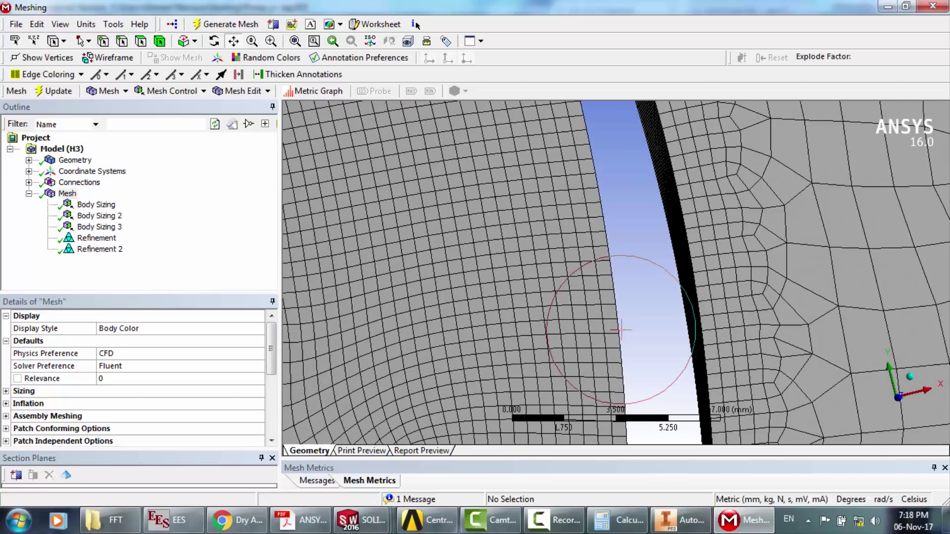
{"action": "scroll", "coordinate": [619, 331], "scroll_direction": "down", "scroll_amount": 4}
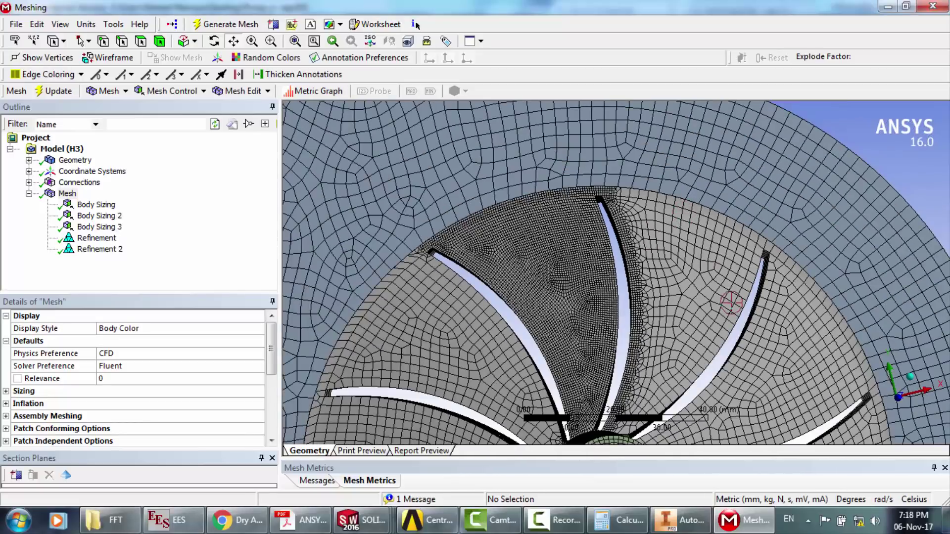
{"action": "left_click_drag", "start_coordinate": [731, 303], "coordinate": [578, 198]}
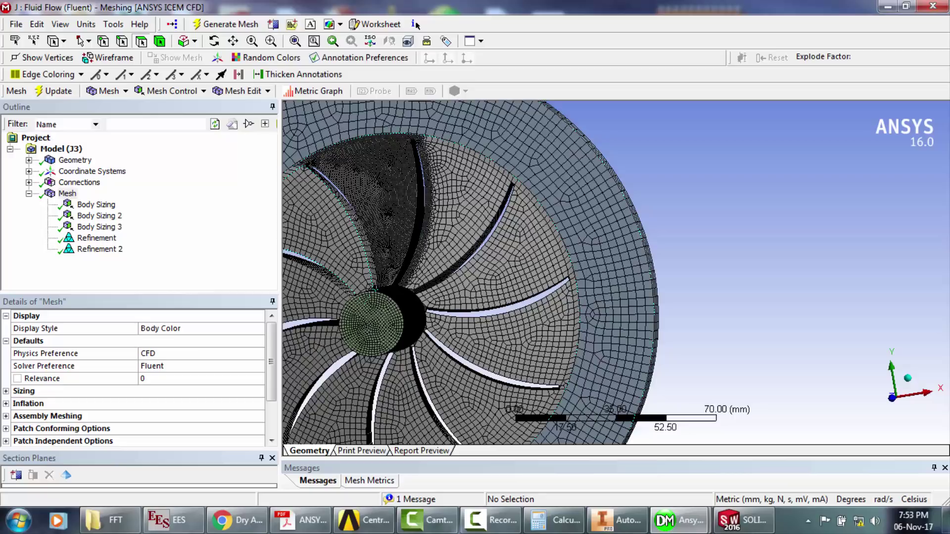
- Isolate the cylindrical inlet body at the impeller's centre by hiding all other bodies
{"action": "left_click", "coordinate": [233, 42]}
{"action": "left_click_drag", "start_coordinate": [472, 208], "coordinate": [714, 298]}
{"action": "scroll", "coordinate": [713, 298], "scroll_direction": "down", "scroll_amount": 2}
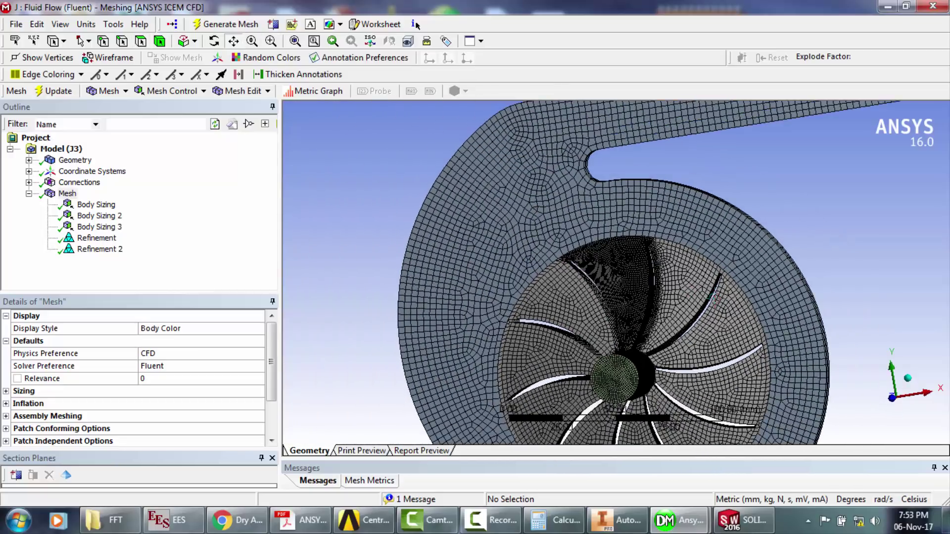
{"action": "left_click_drag", "start_coordinate": [703, 250], "coordinate": [622, 257]}
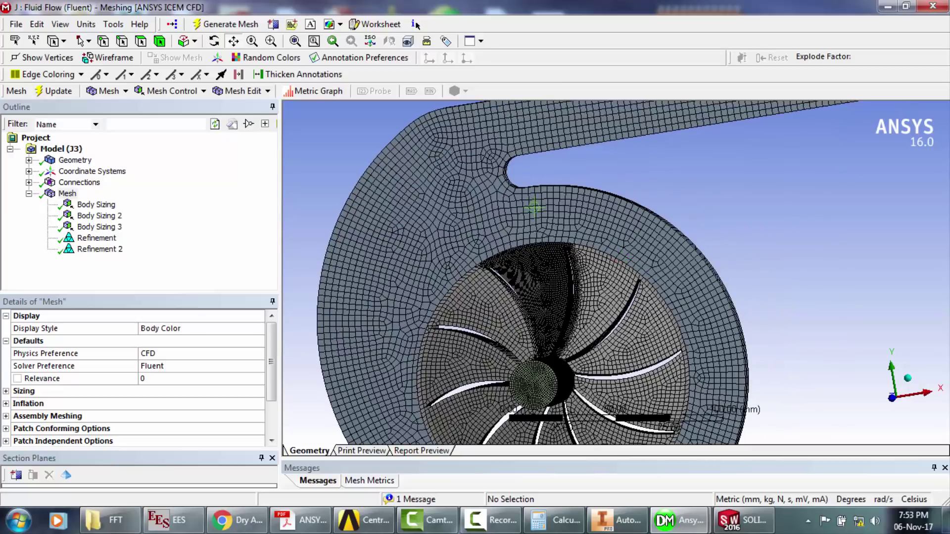
{"action": "left_click", "coordinate": [159, 41]}
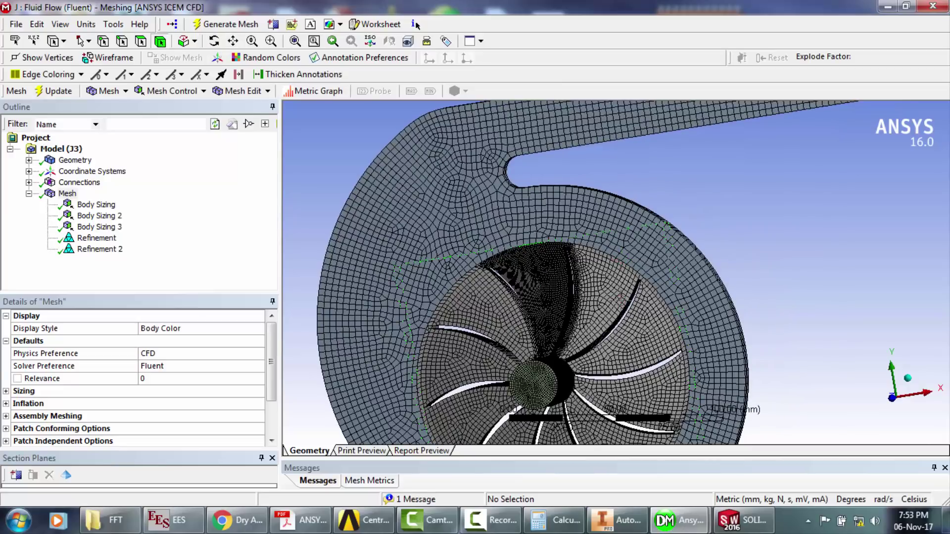
{"action": "left_click", "coordinate": [627, 302]}
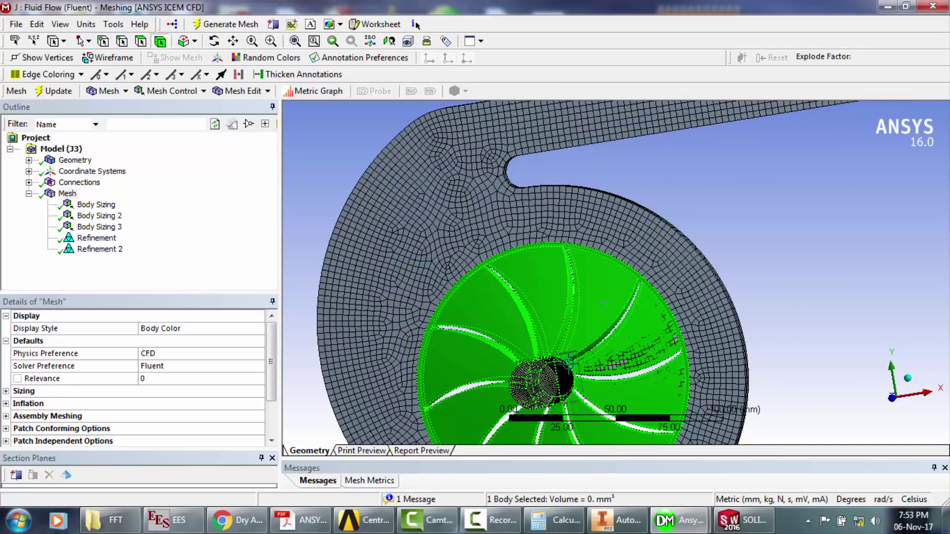
{"action": "left_click", "coordinate": [547, 371]}
{"action": "right_click", "coordinate": [546, 368]}
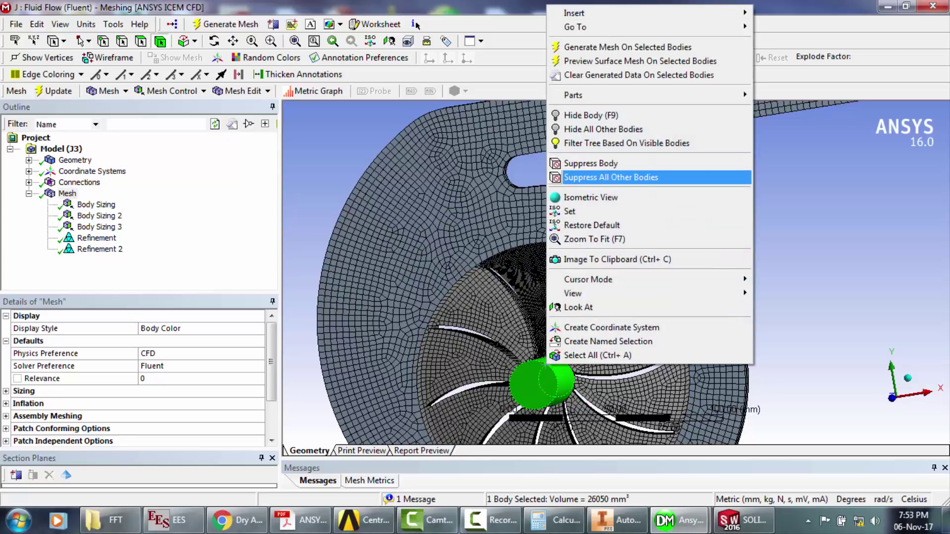
{"action": "left_click", "coordinate": [630, 129]}
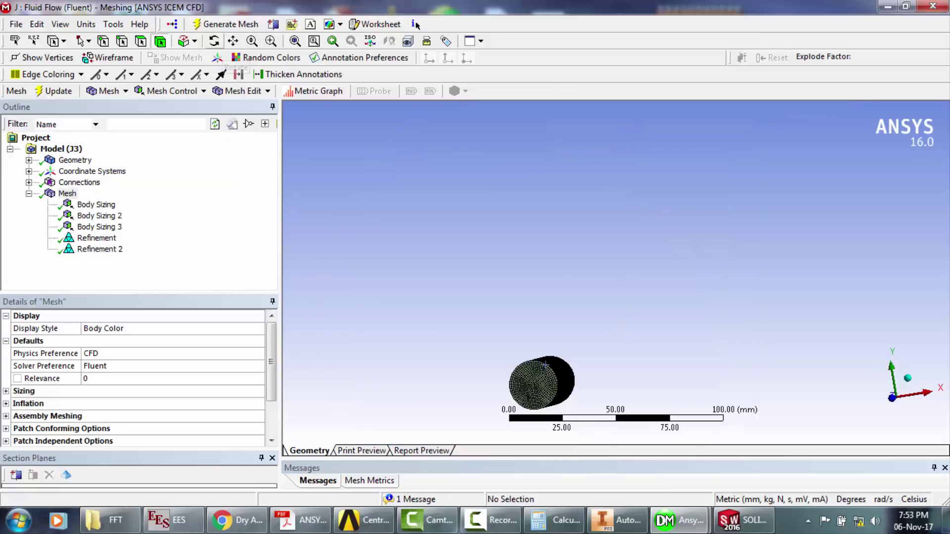
- Create a named selection called Inlet on the flat circular end face of the cylindrical body
{"action": "left_click_drag", "start_coordinate": [544, 311], "coordinate": [471, 331]}
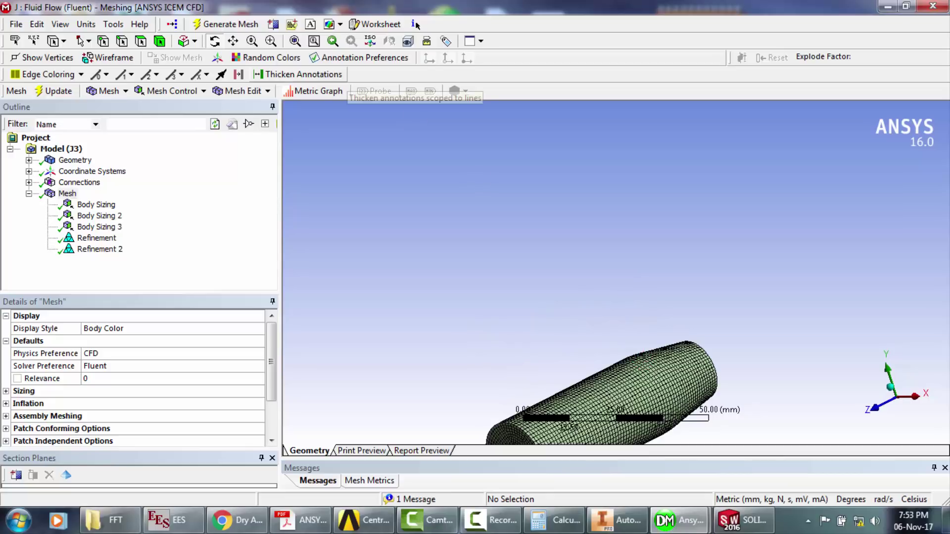
{"action": "middle_click_drag", "start_coordinate": [621, 282], "coordinate": [600, 164], "text": "ctrl"}
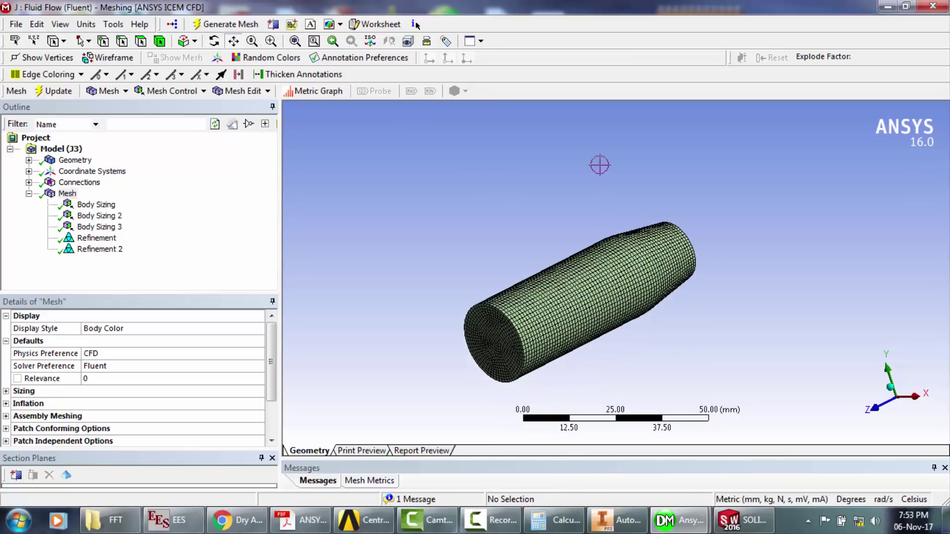
{"action": "scroll", "coordinate": [600, 164], "scroll_direction": "up", "scroll_amount": 3}
{"action": "left_click", "coordinate": [141, 41]}
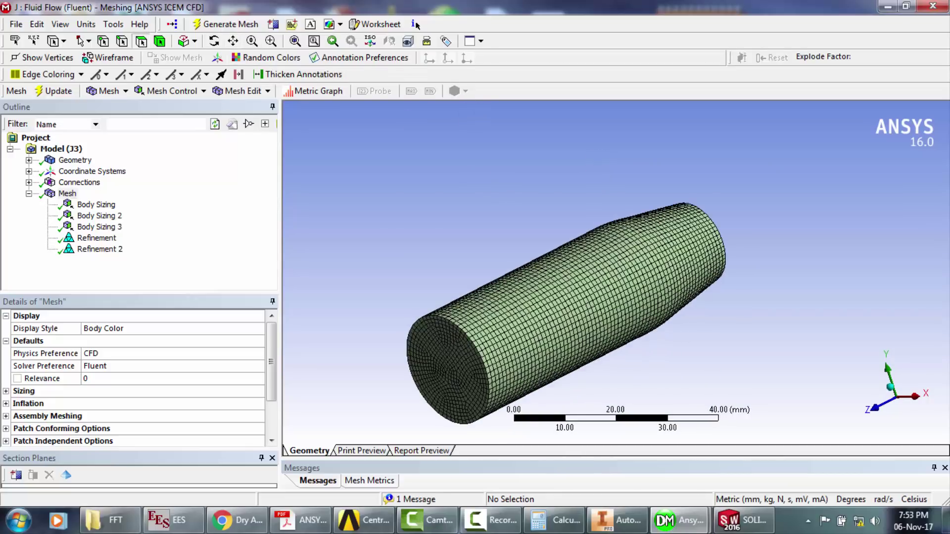
{"action": "left_click", "coordinate": [447, 363]}
{"action": "right_click", "coordinate": [448, 364]}
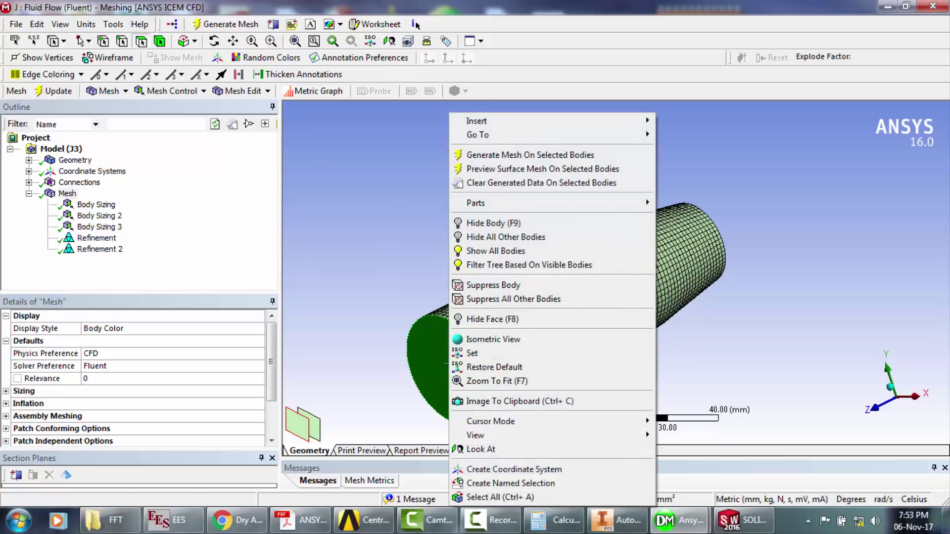
{"action": "left_click", "coordinate": [510, 484]}
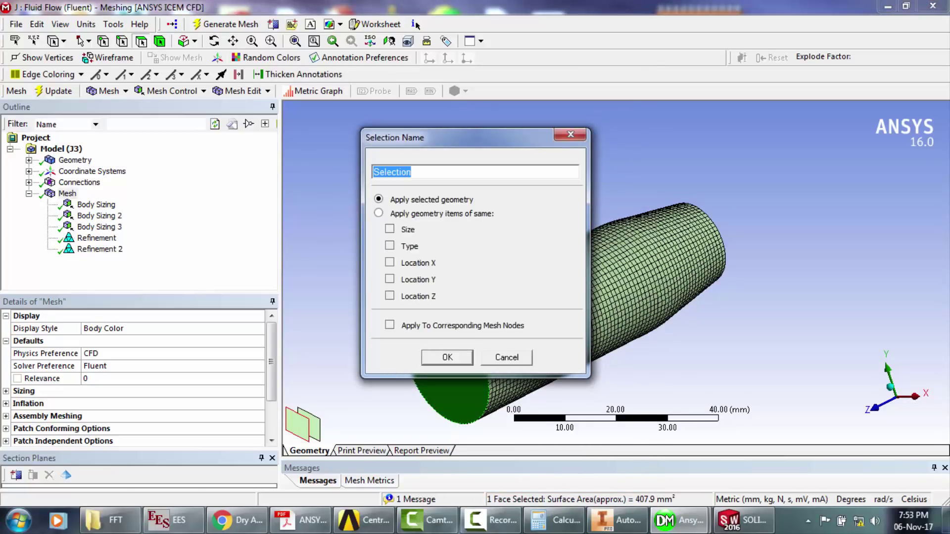
{"action": "type", "text": "Inlet"}
{"action": "key", "text": "Return"}
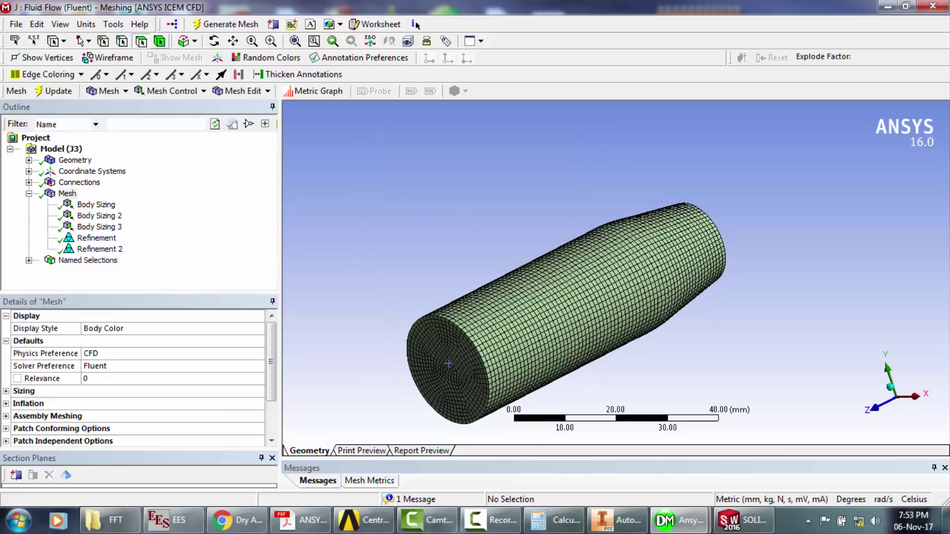
- Create a named selection called Inlet flow for the entire cylindrical body
{"action": "left_click", "coordinate": [448, 364]}
{"action": "right_click", "coordinate": [535, 366]}
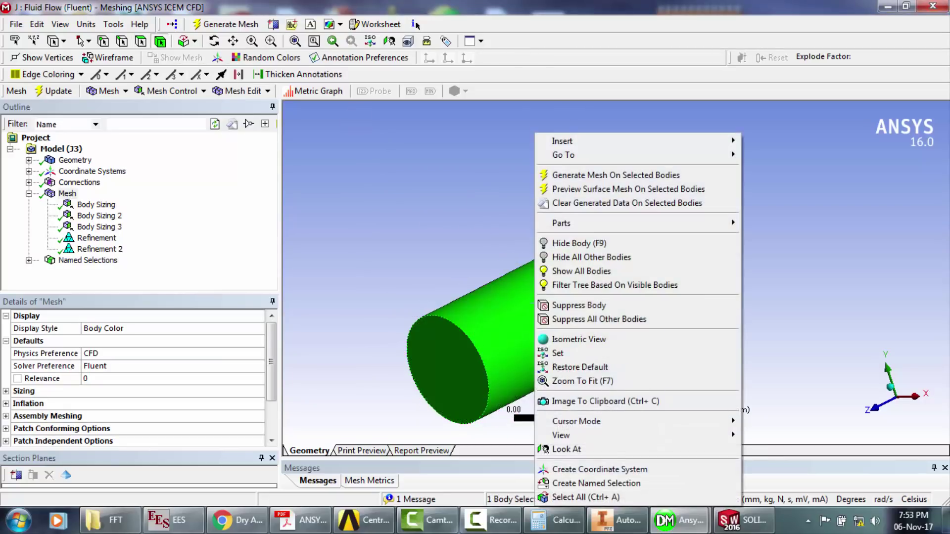
{"action": "left_click", "coordinate": [596, 483]}
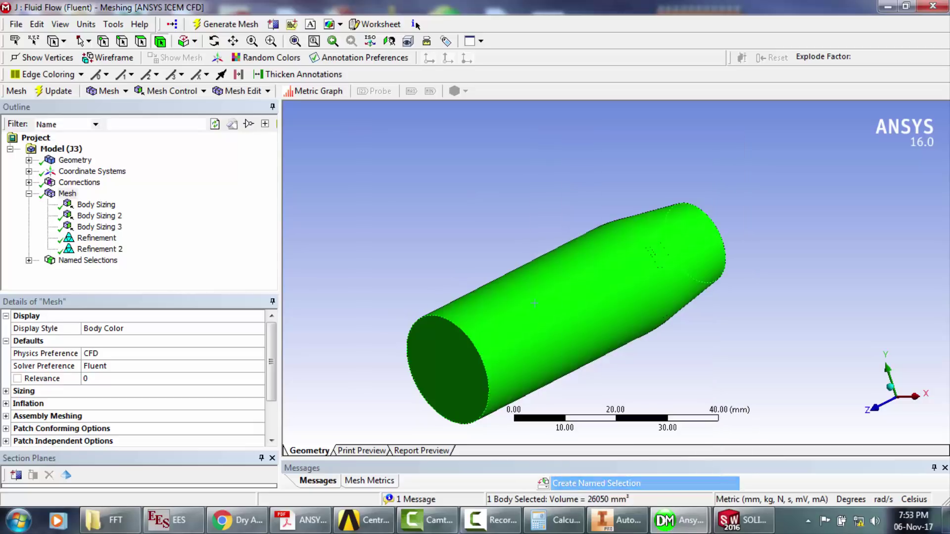
{"action": "type", "text": "Inle"}
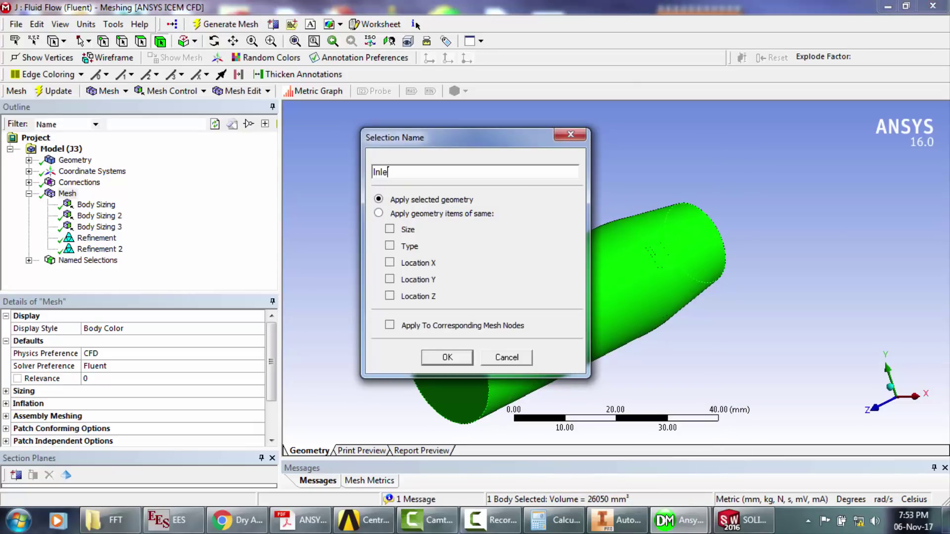
{"action": "type", "text": "t flow"}
{"action": "key", "text": "Return"}
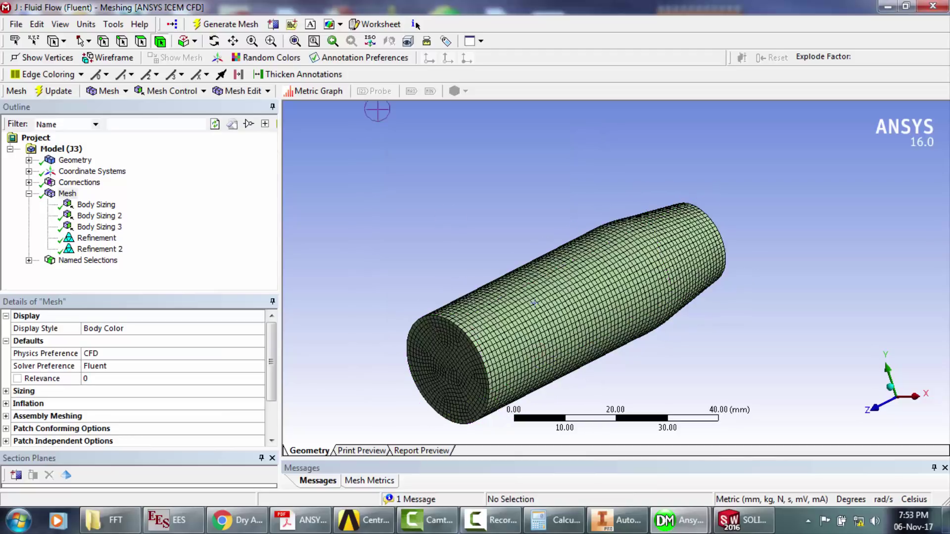
- Create a named selection called Interface1 on the long curved side face of the cylindrical body
{"action": "key", "text": "ctrl+f"}
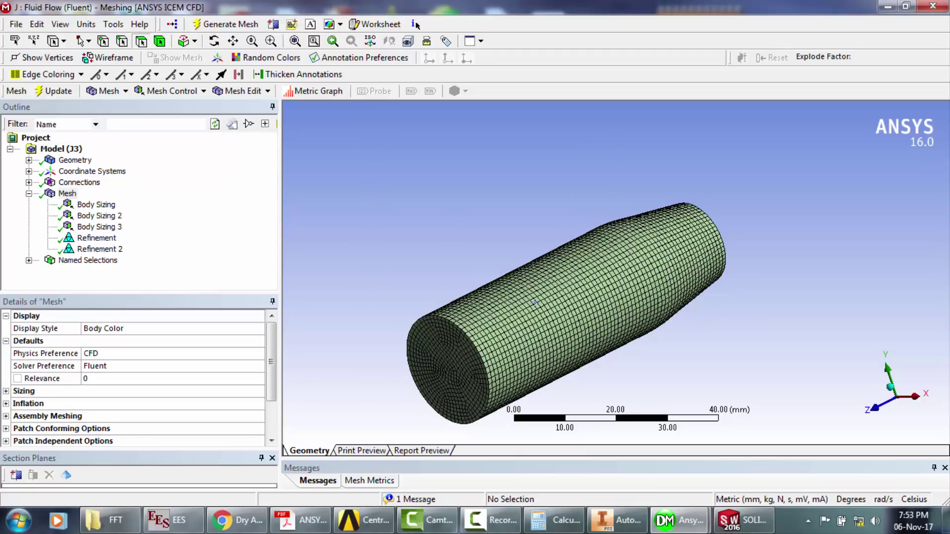
{"action": "left_click", "coordinate": [559, 297]}
{"action": "right_click", "coordinate": [551, 297]}
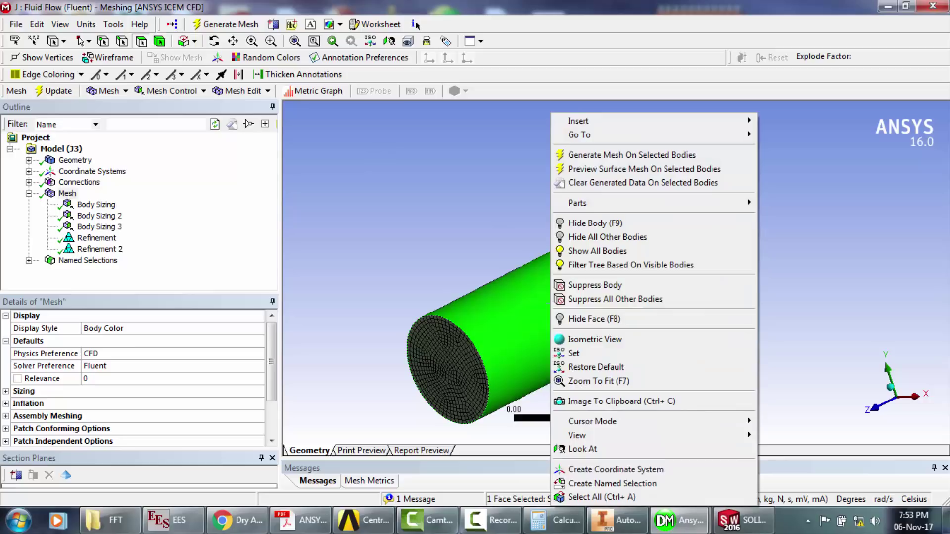
{"action": "left_click", "coordinate": [612, 484]}
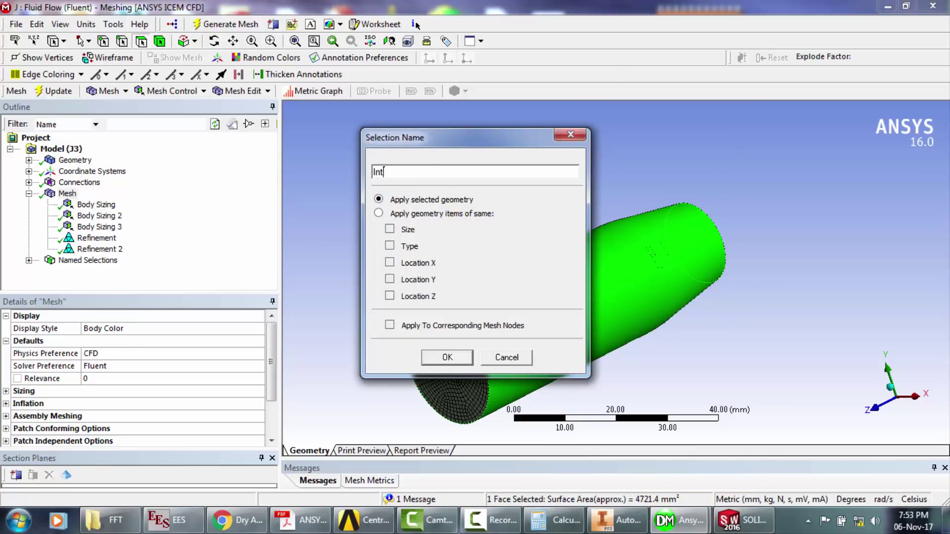
{"action": "type", "text": "Interface1"}
{"action": "key", "text": "Return"}
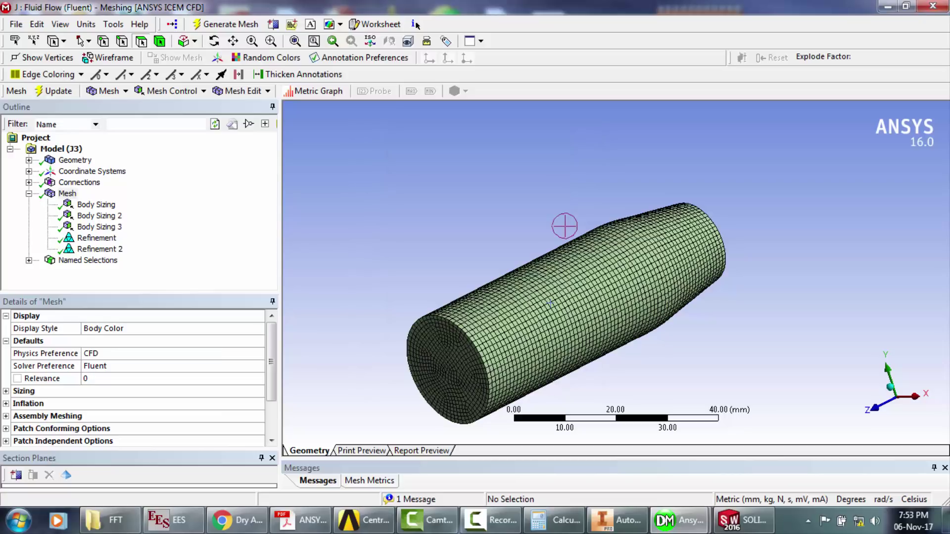
- Show all bodies again, then isolate the bladed impeller body by hiding all other bodies
{"action": "right_click", "coordinate": [521, 225]}
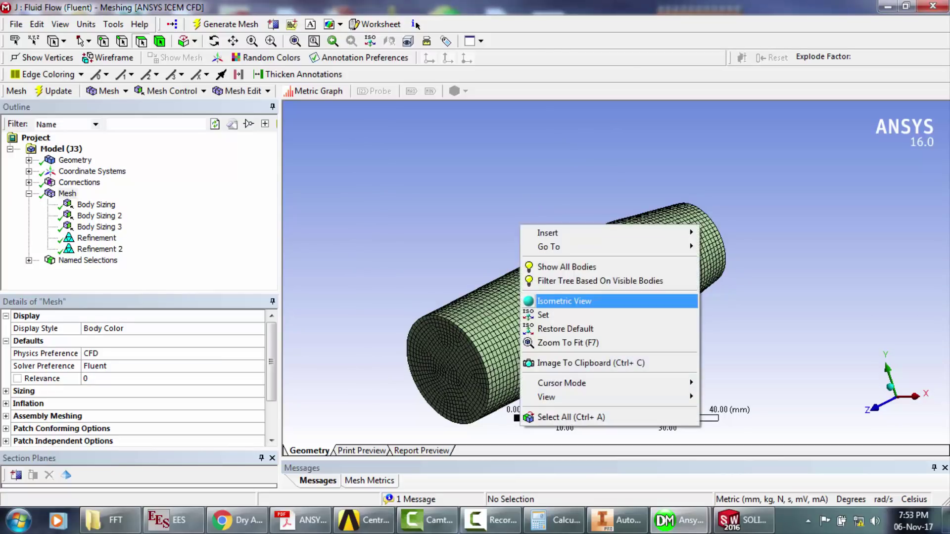
{"action": "left_click", "coordinate": [564, 266]}
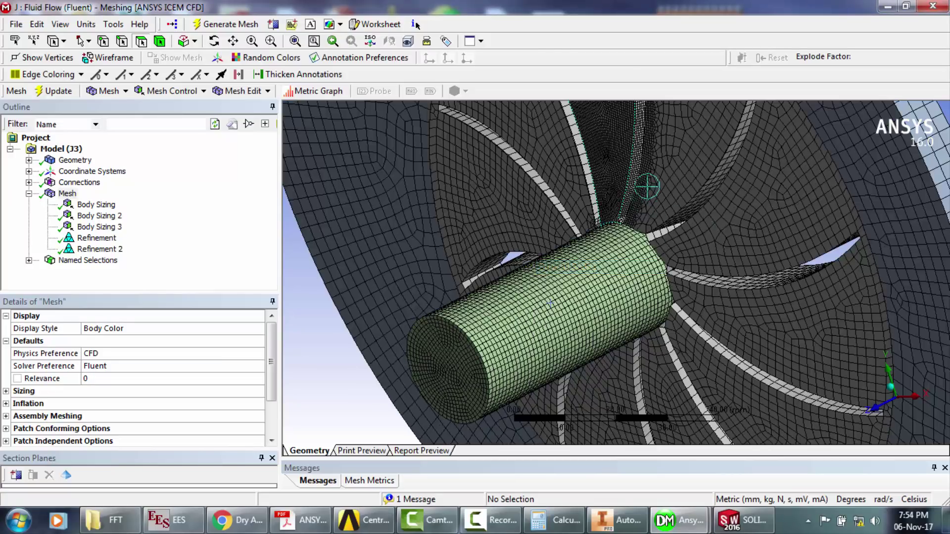
{"action": "left_click", "coordinate": [619, 198]}
{"action": "right_click", "coordinate": [624, 198]}
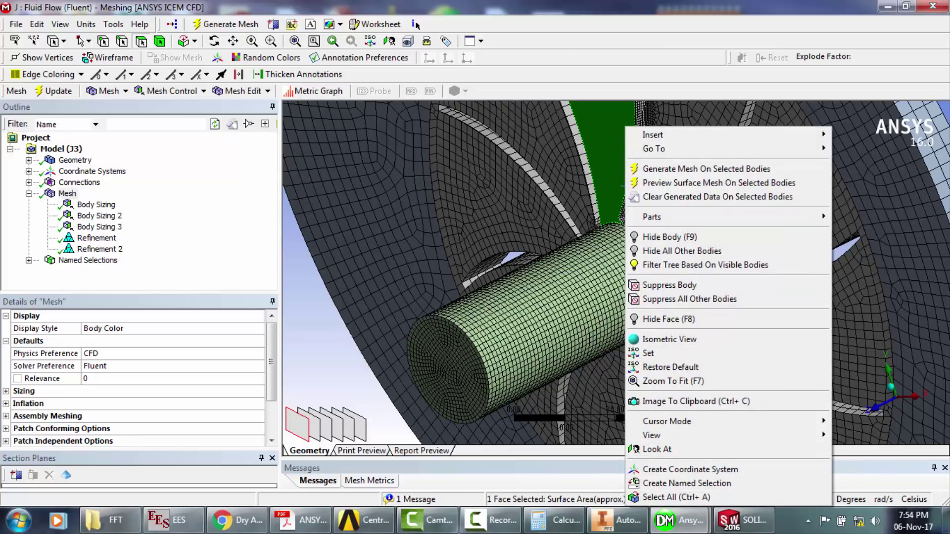
{"action": "left_click", "coordinate": [682, 251]}
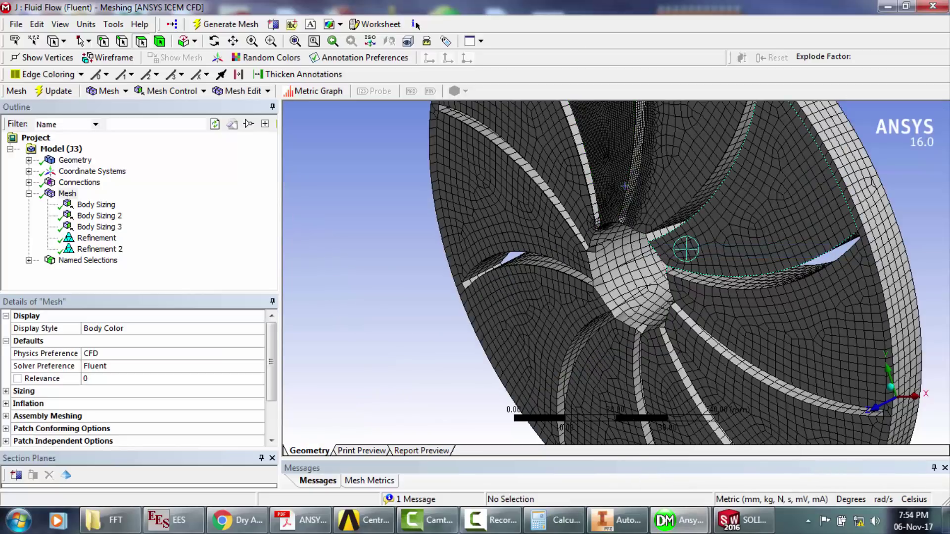
- Create a named selection called Interface2 on the central hub face of the impeller body
{"action": "left_click", "coordinate": [642, 270]}
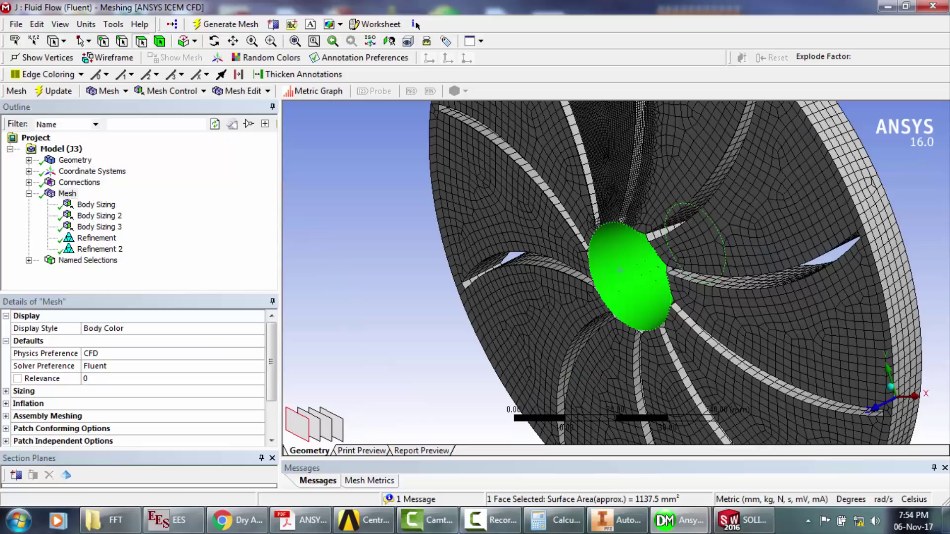
{"action": "right_click", "coordinate": [620, 277]}
{"action": "left_click", "coordinate": [682, 483]}
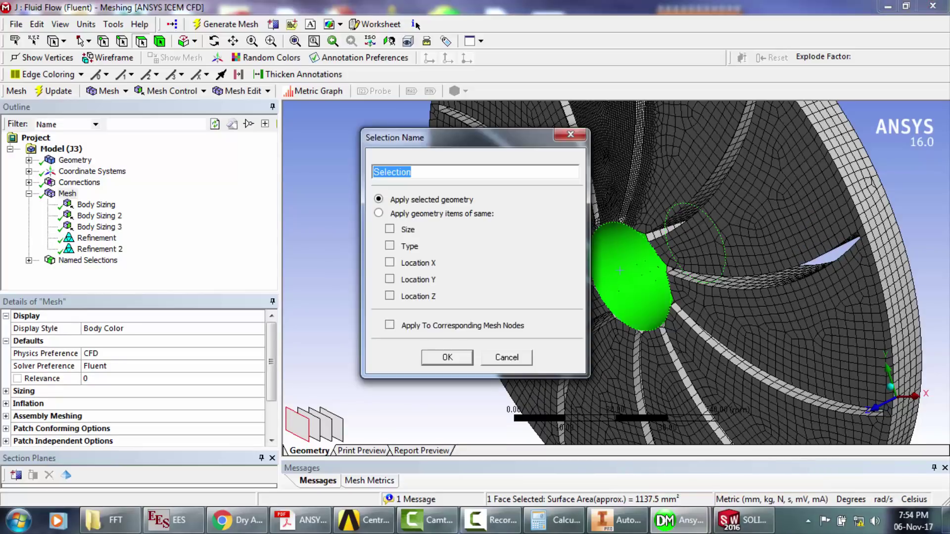
{"action": "type", "text": "Interface2"}
{"action": "key", "text": "Return"}
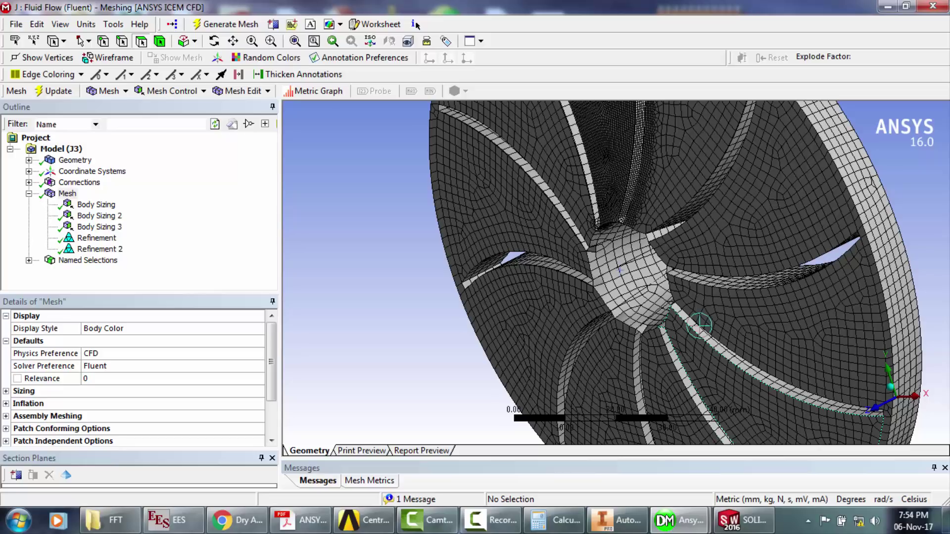
- Create an Interface named selection on the outer rim face of the impeller body
{"action": "left_click", "coordinate": [889, 207]}
{"action": "right_click", "coordinate": [889, 206]}
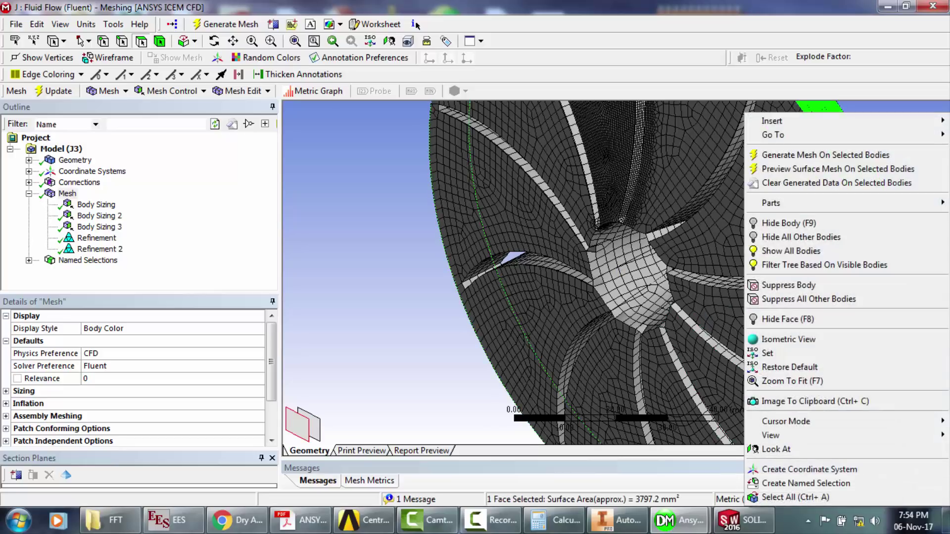
{"action": "left_click", "coordinate": [806, 483]}
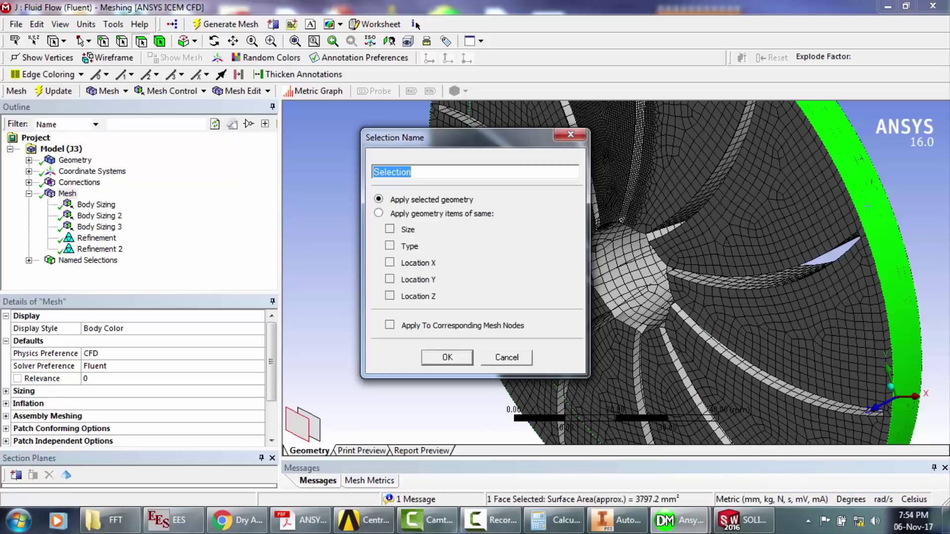
{"action": "type", "text": "Interface"}
{"action": "key", "text": "Return"}
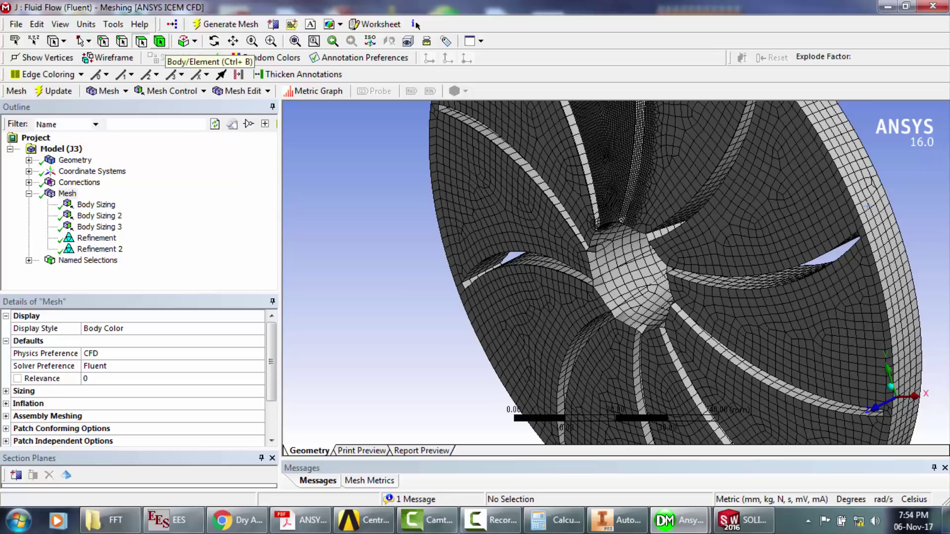
- Create a named selection called Impeller flow for the entire impeller body
{"action": "left_click", "coordinate": [159, 41]}
{"action": "left_click", "coordinate": [543, 249]}
{"action": "right_click", "coordinate": [542, 249]}
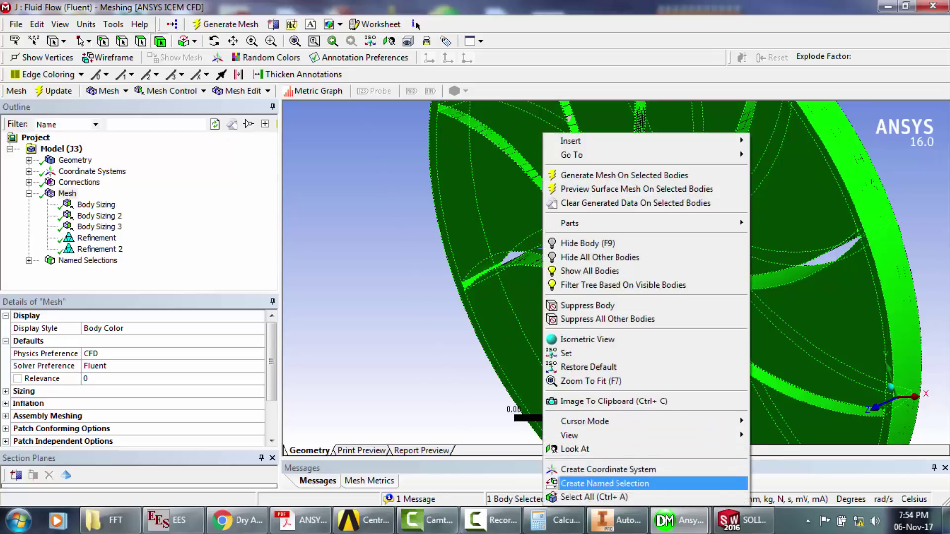
{"action": "left_click", "coordinate": [604, 484]}
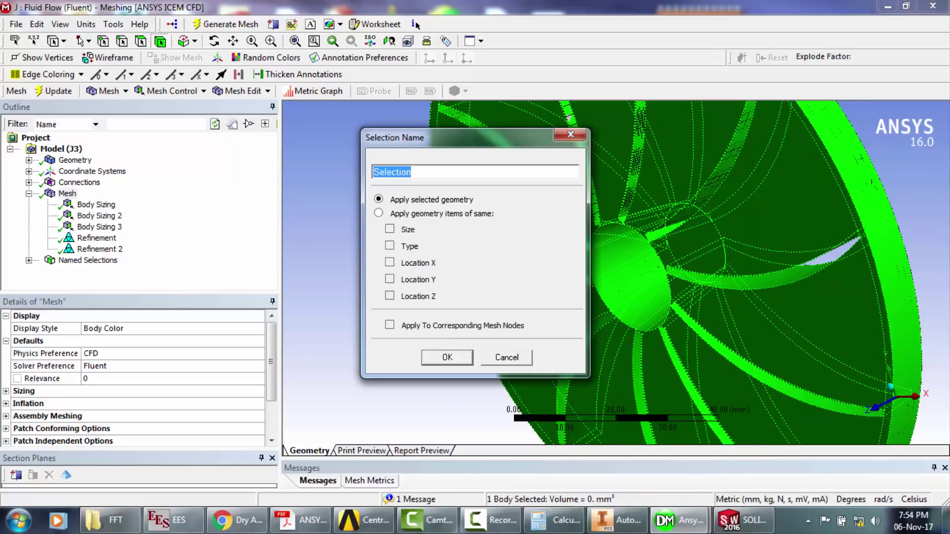
{"action": "type", "text": "Impeller flow"}
{"action": "key", "text": "Return"}
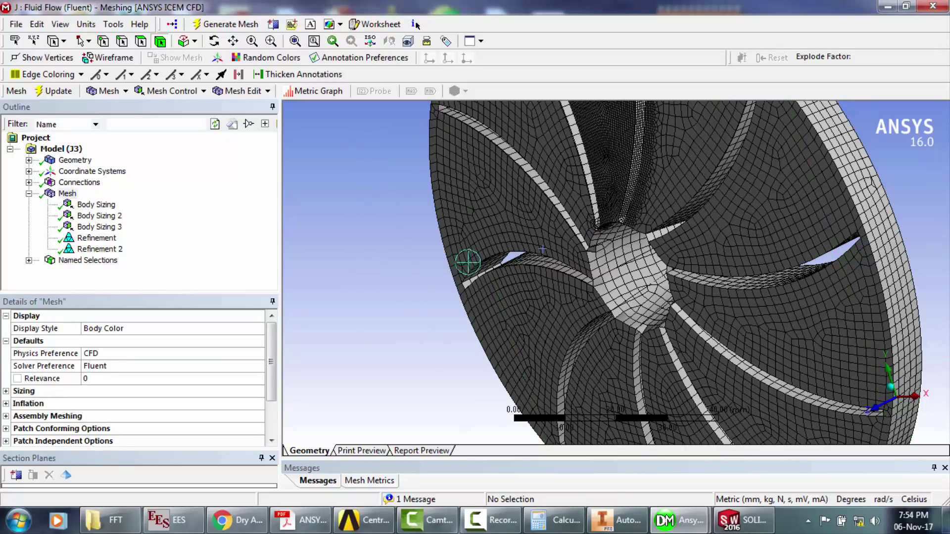
- Show all bodies again, then isolate the volute body surrounding the impeller by hiding all other bodies
{"action": "right_click", "coordinate": [382, 278]}
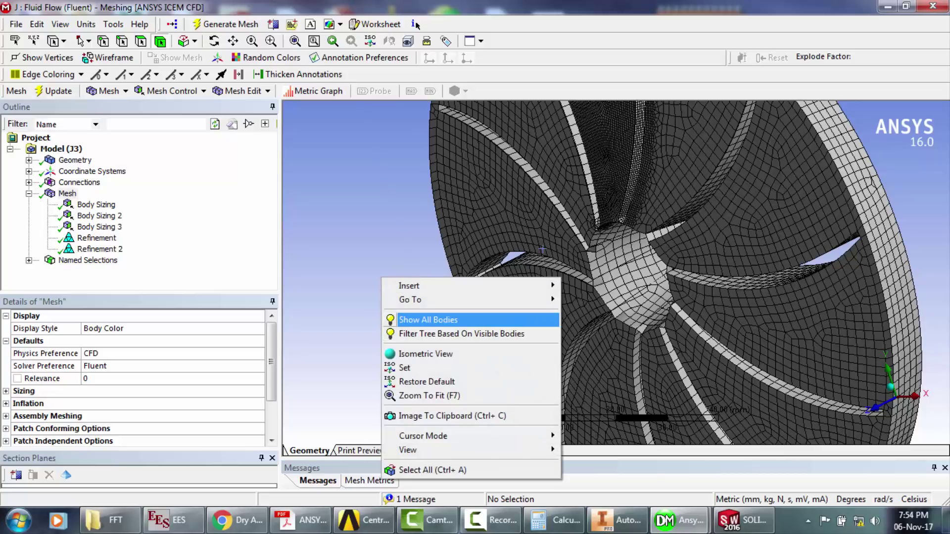
{"action": "left_click", "coordinate": [428, 320]}
{"action": "left_click", "coordinate": [409, 242]}
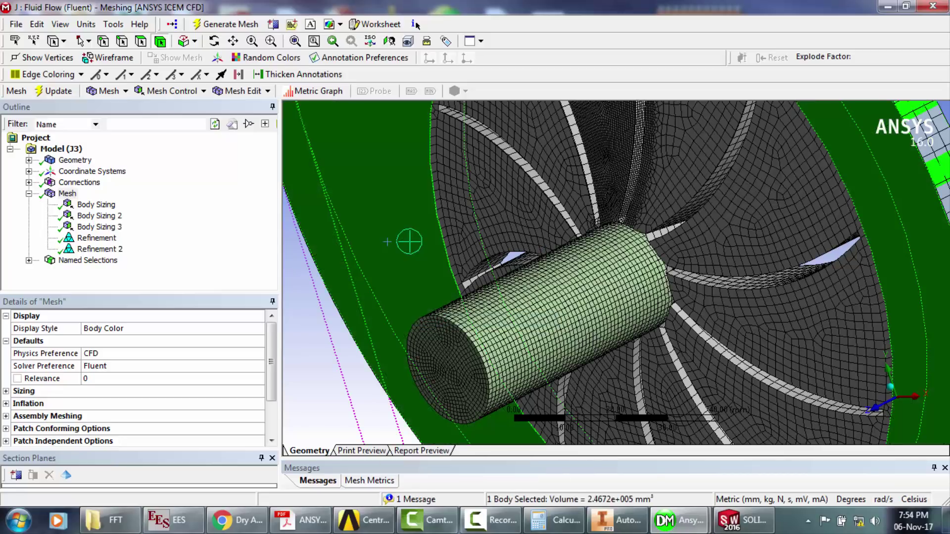
{"action": "right_click", "coordinate": [387, 242]}
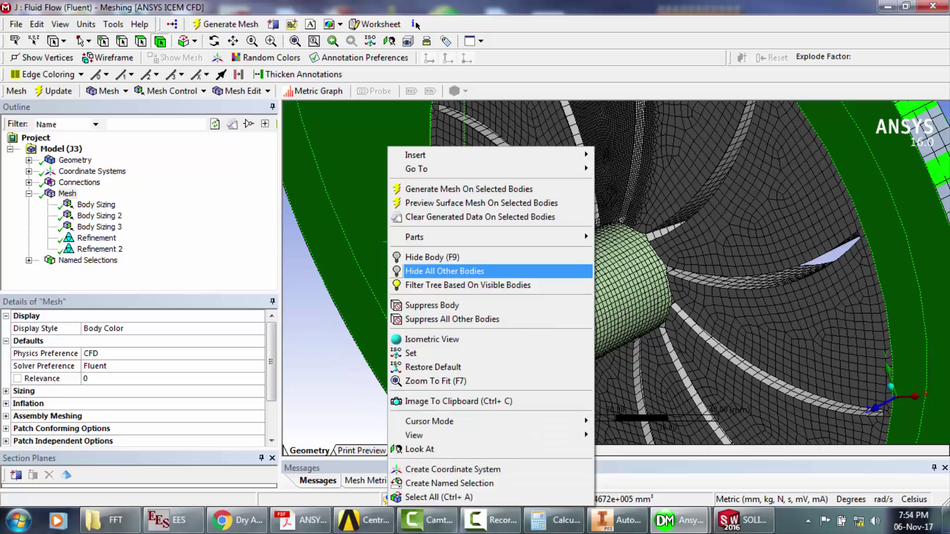
{"action": "left_click", "coordinate": [445, 272]}
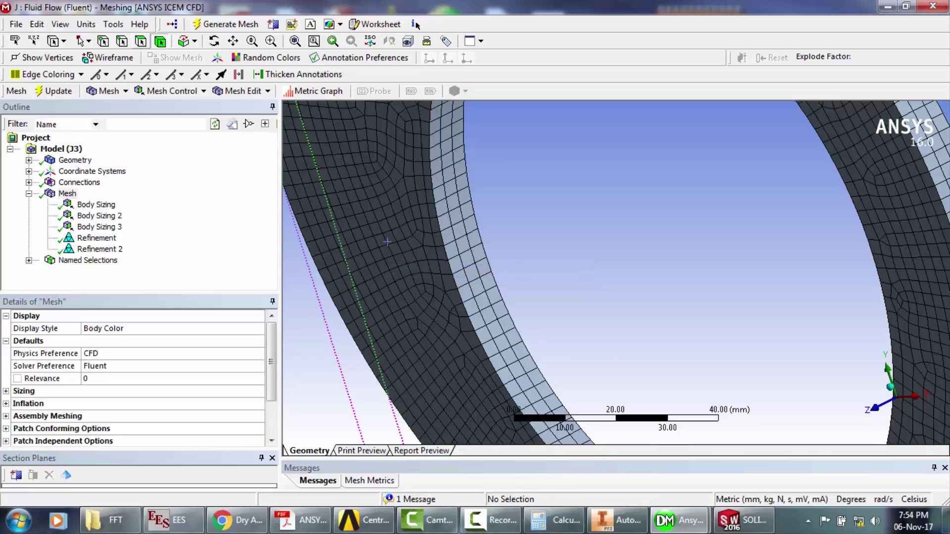
- Create a named selection called Interface4 on the inner cylindrical face of the volute body
{"action": "left_click", "coordinate": [468, 227]}
{"action": "right_click", "coordinate": [465, 225]}
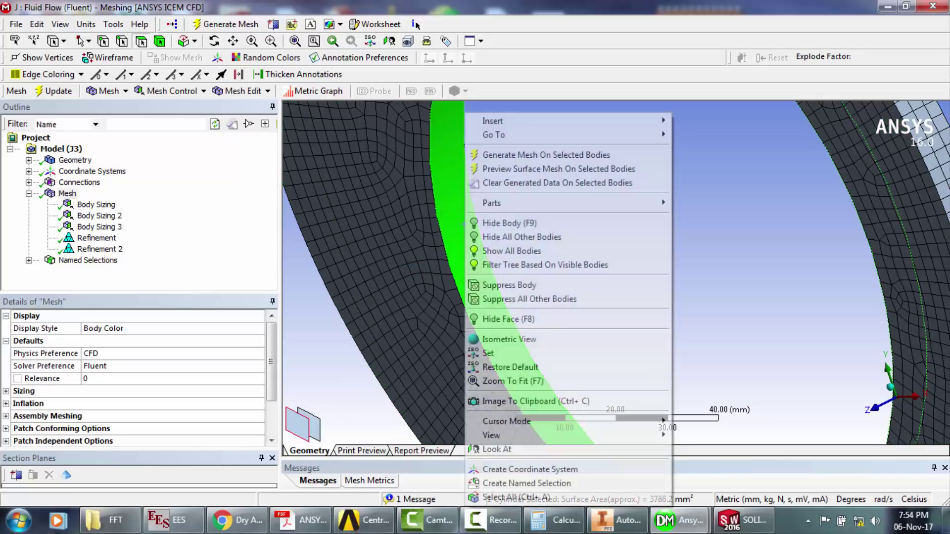
{"action": "left_click", "coordinate": [526, 483]}
{"action": "type", "text": "Interf"}
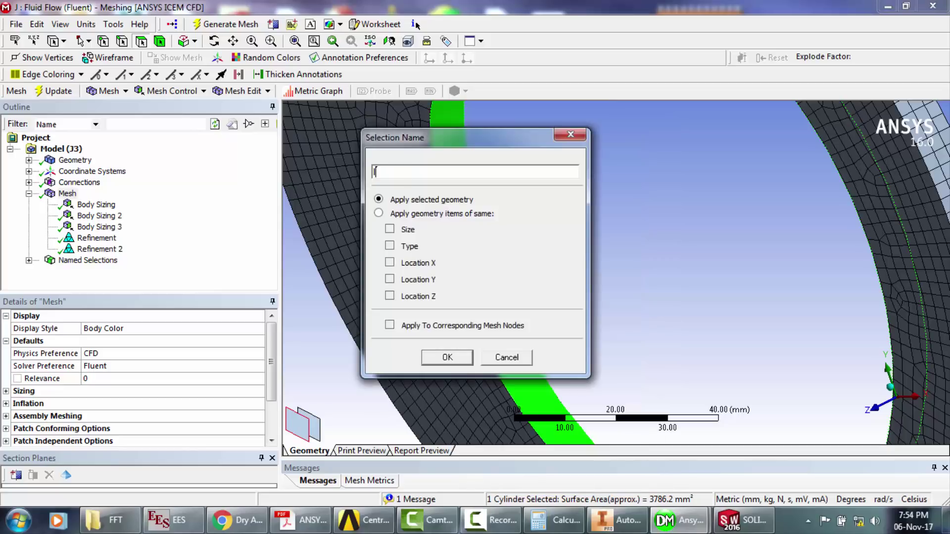
{"action": "type", "text": "ace4"}
{"action": "key", "text": "Return"}
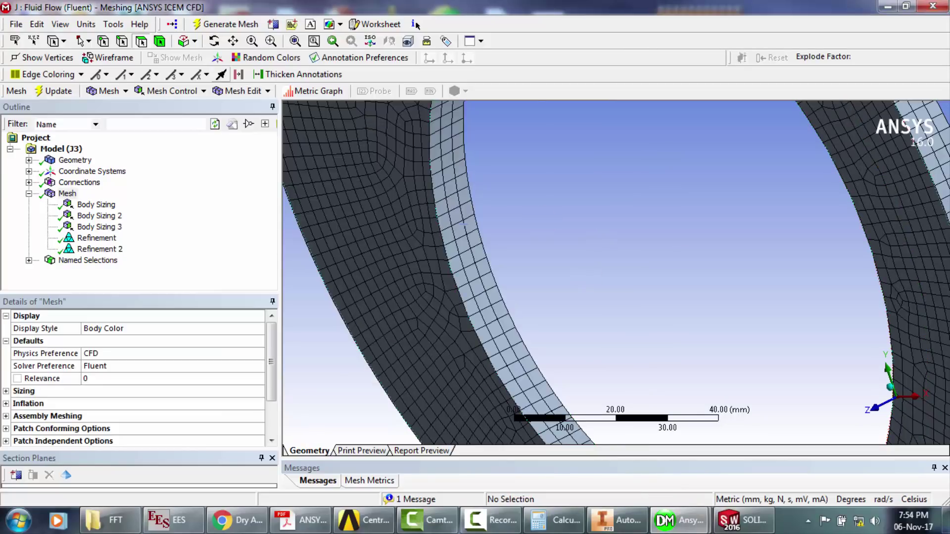
- Create a named selection called Volute flow for the entire volute body
{"action": "left_click", "coordinate": [423, 223]}
{"action": "right_click", "coordinate": [400, 223]}
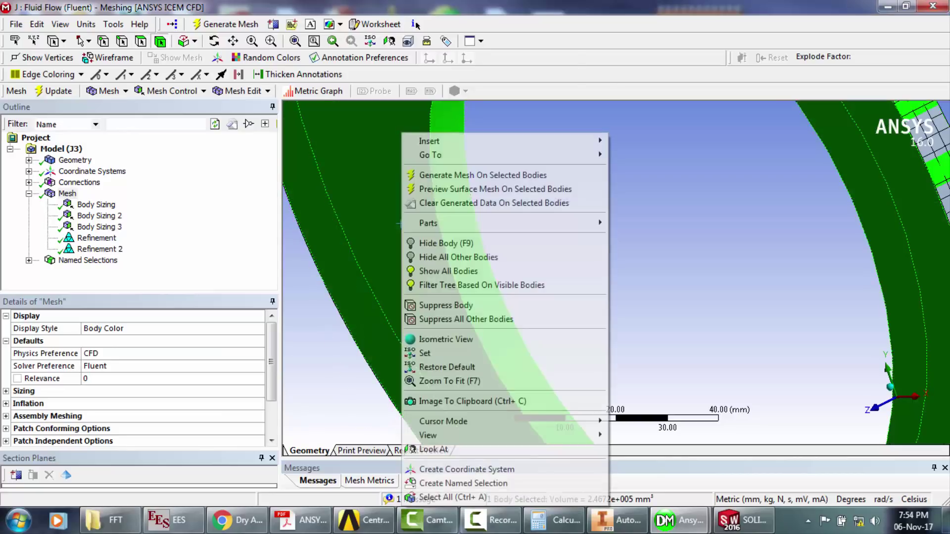
{"action": "left_click", "coordinate": [463, 483]}
{"action": "type", "text": "V"}
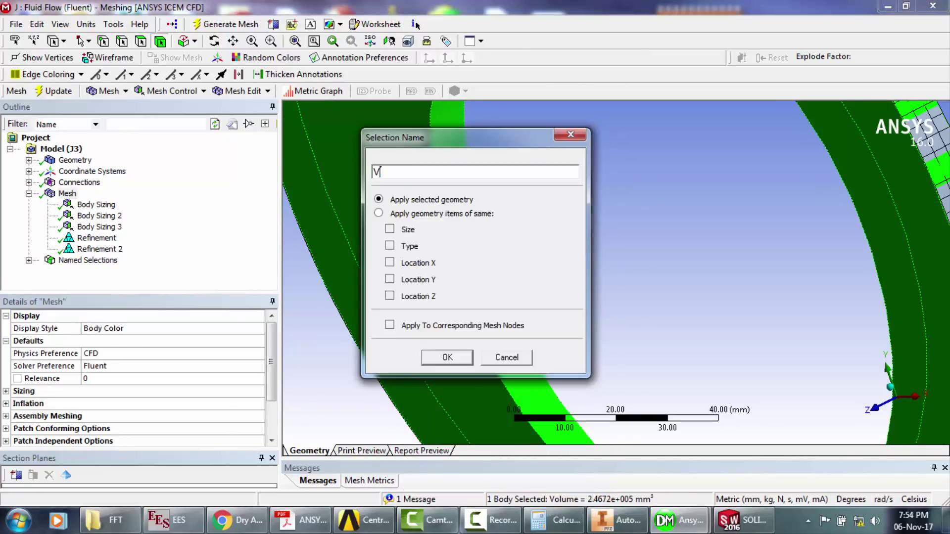
{"action": "type", "text": "olute flow"}
{"action": "key", "text": "Return"}
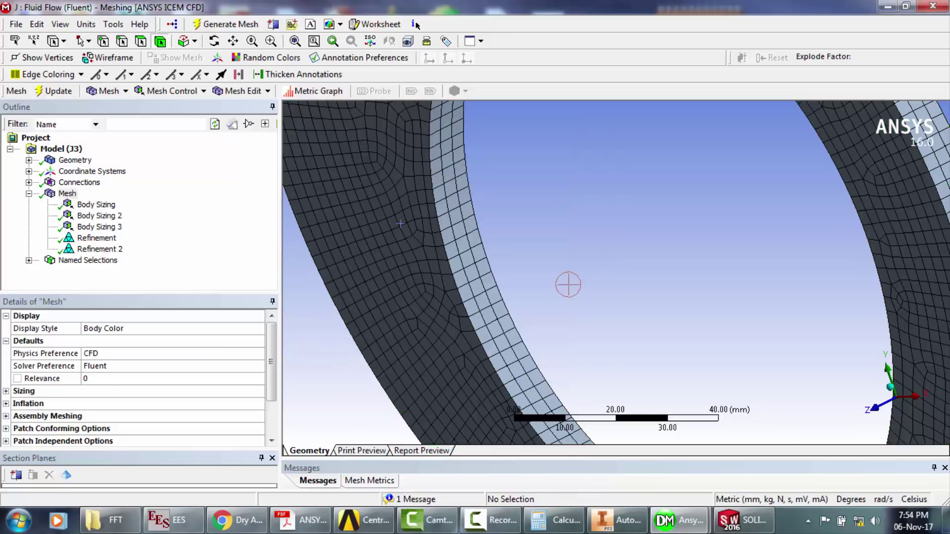
- Create a named selection called Outlet on the flat end face of the volute's straight discharge duct
{"action": "scroll", "coordinate": [569, 285], "scroll_direction": "down", "scroll_amount": 8}
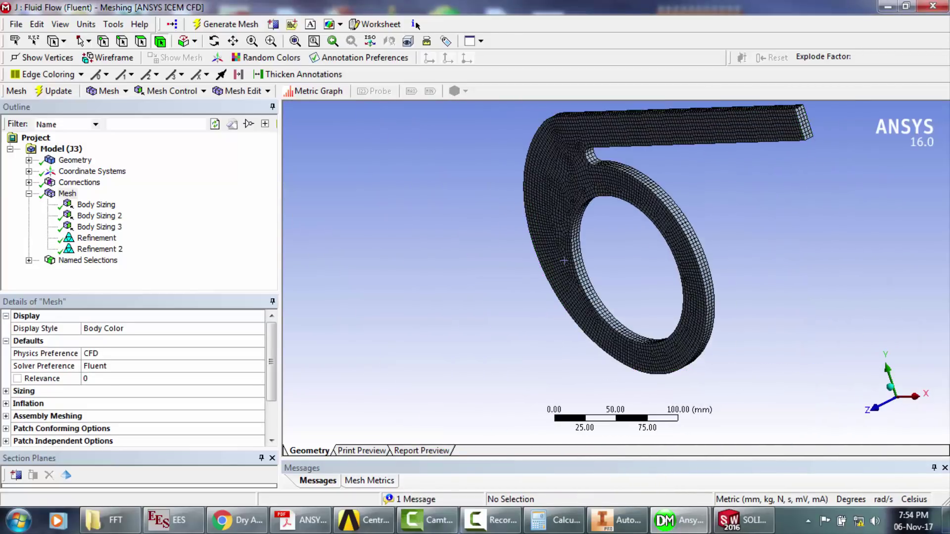
{"action": "left_click", "coordinate": [141, 41]}
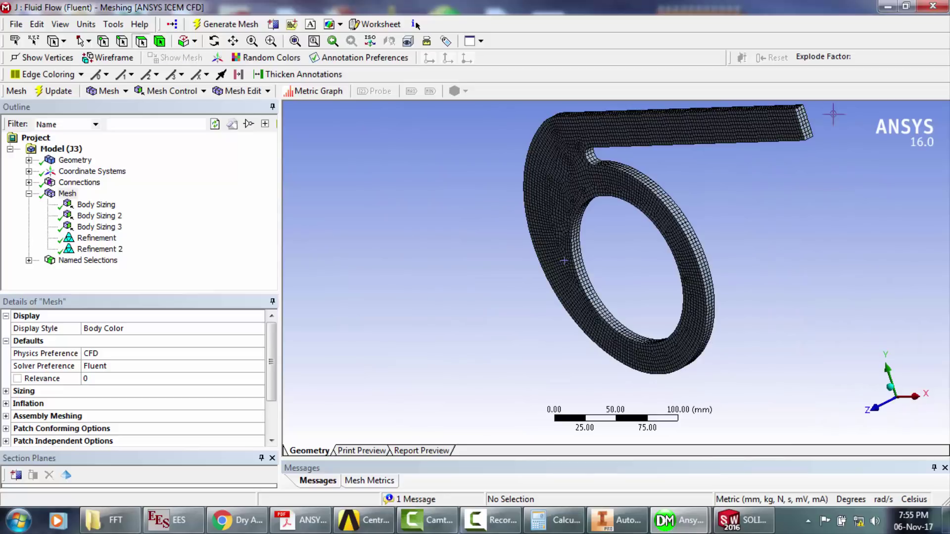
{"action": "left_click", "coordinate": [804, 122]}
{"action": "right_click", "coordinate": [804, 119]}
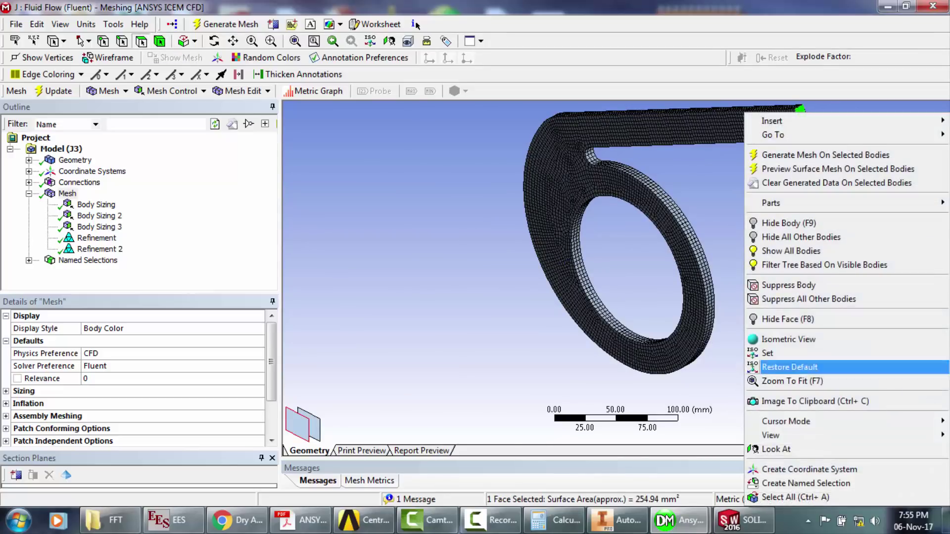
{"action": "left_click", "coordinate": [807, 483]}
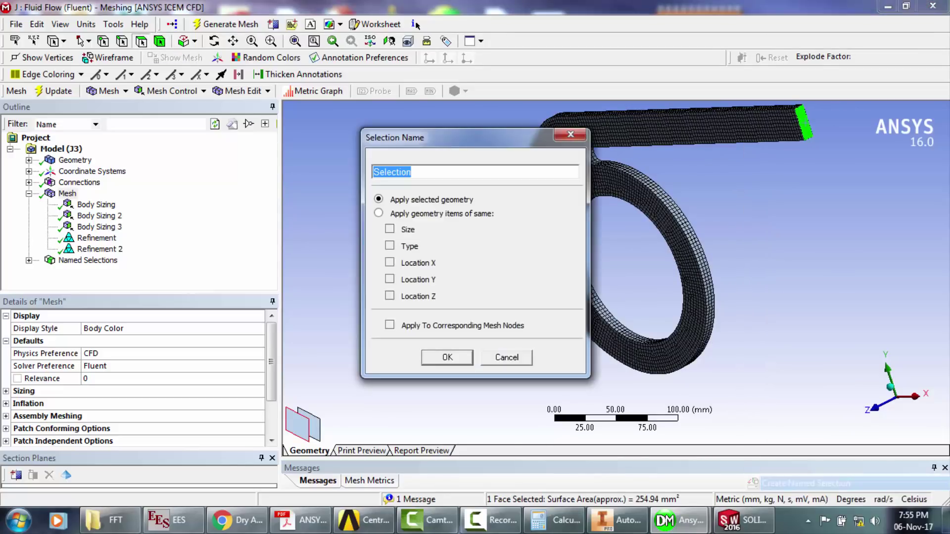
{"action": "type", "text": "Outlet"}
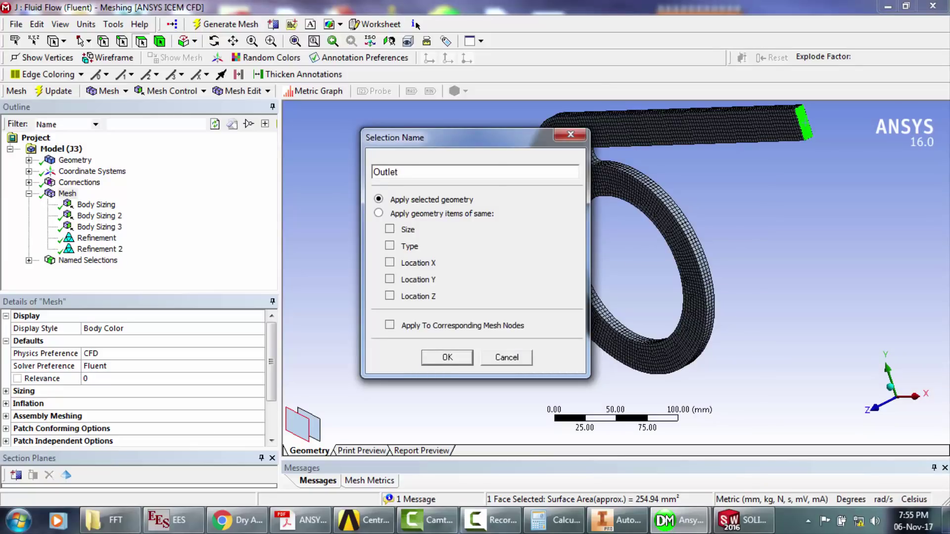
{"action": "key", "text": "Return"}
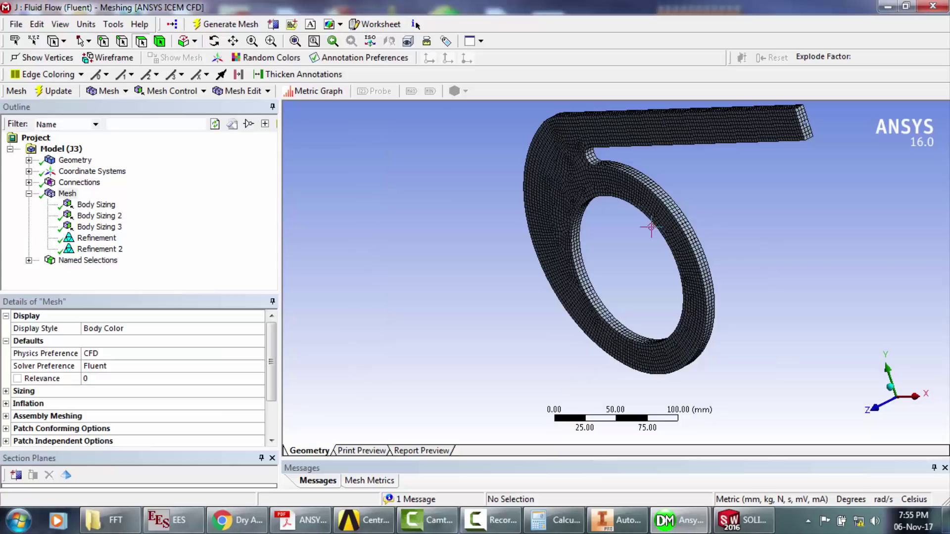
- Make all bodies of the pump model visible and save the project
{"action": "right_click", "coordinate": [387, 200]}
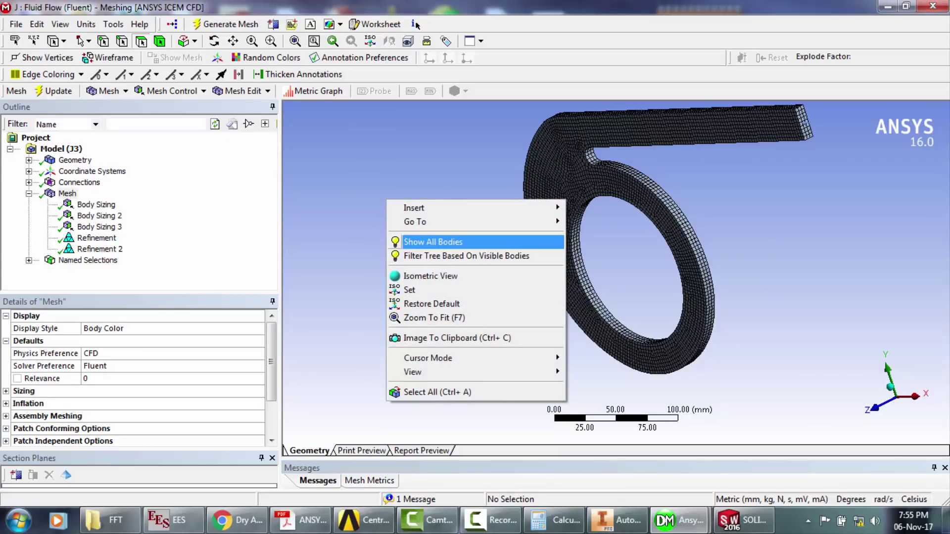
{"action": "left_click", "coordinate": [445, 242]}
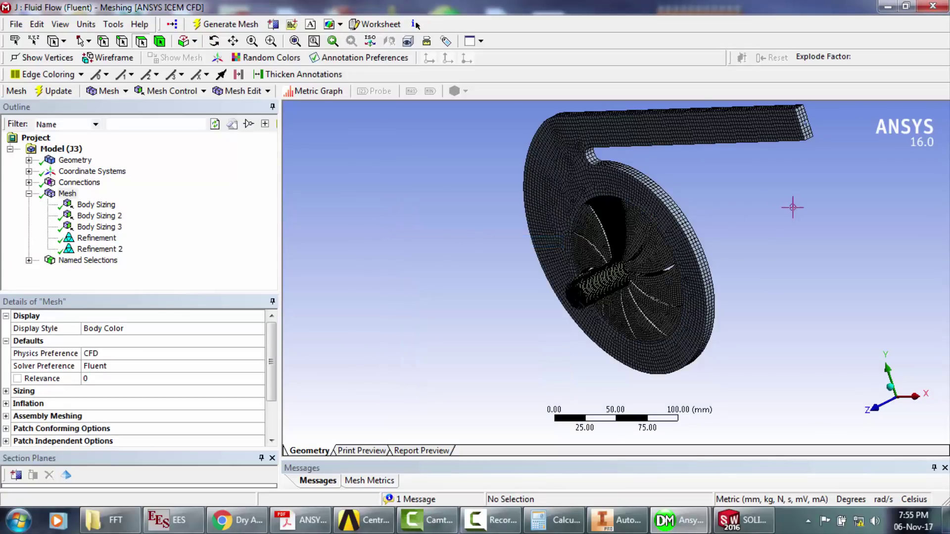
{"action": "key", "text": "ctrl+s"}
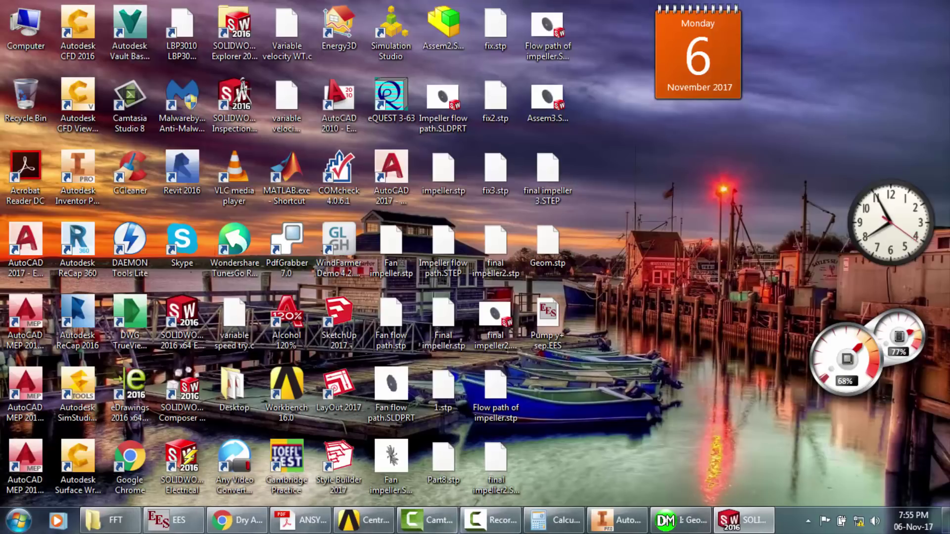
- Switch to Workbench and update the Mesh component of Fluid Flow (Fluent) system J
{"action": "left_click", "coordinate": [364, 520]}
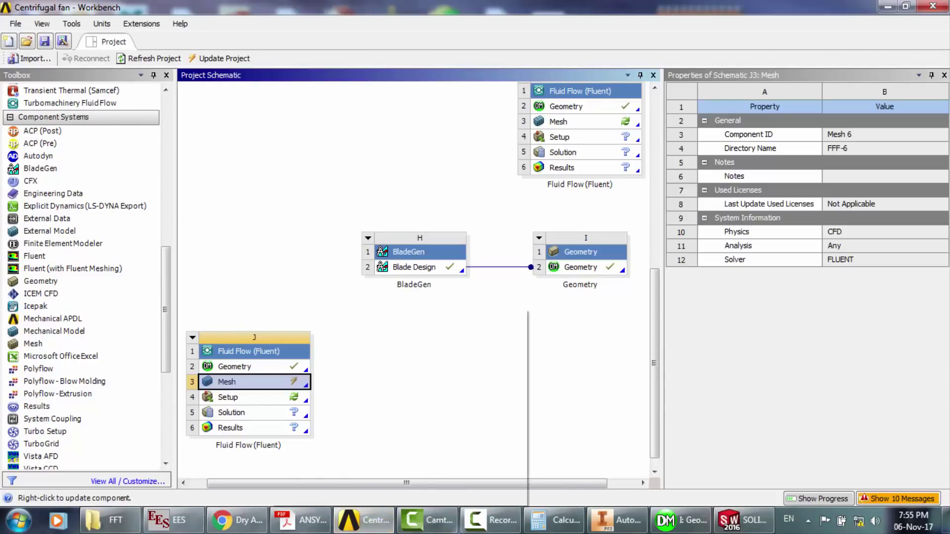
{"action": "right_click", "coordinate": [270, 381]}
{"action": "left_click", "coordinate": [297, 364]}
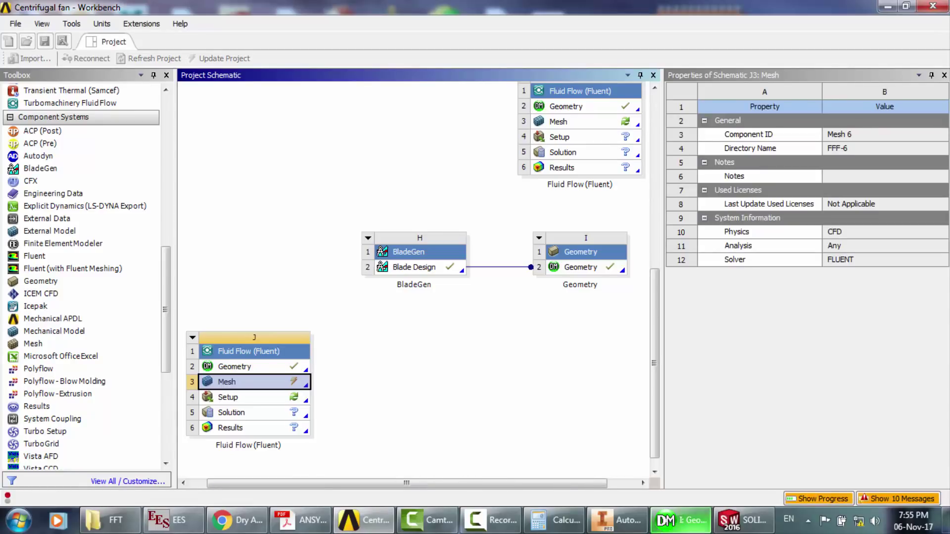
{"action": "mouse_move", "coordinate": [681, 520]}
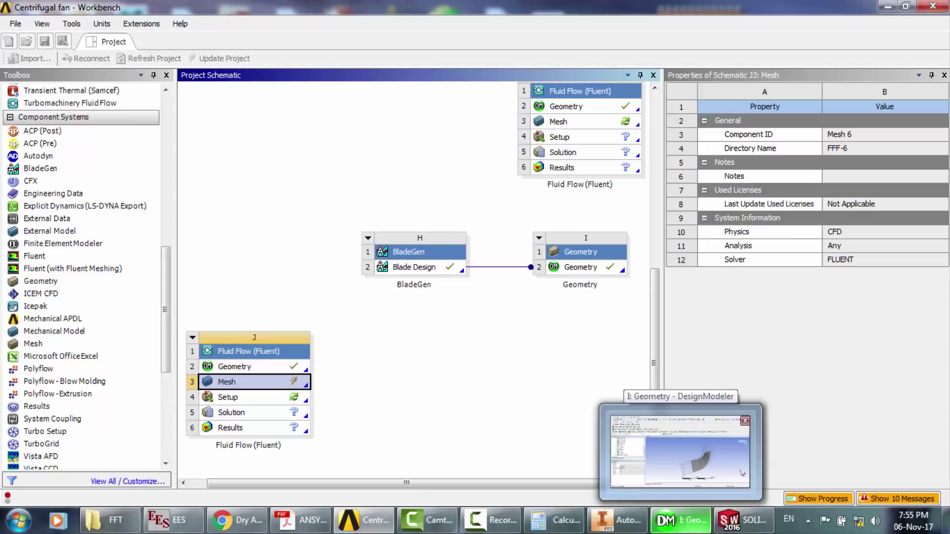
- Open the Setup component of Fluid Flow (Fluent) system J
{"action": "mouse_move", "coordinate": [553, 519]}
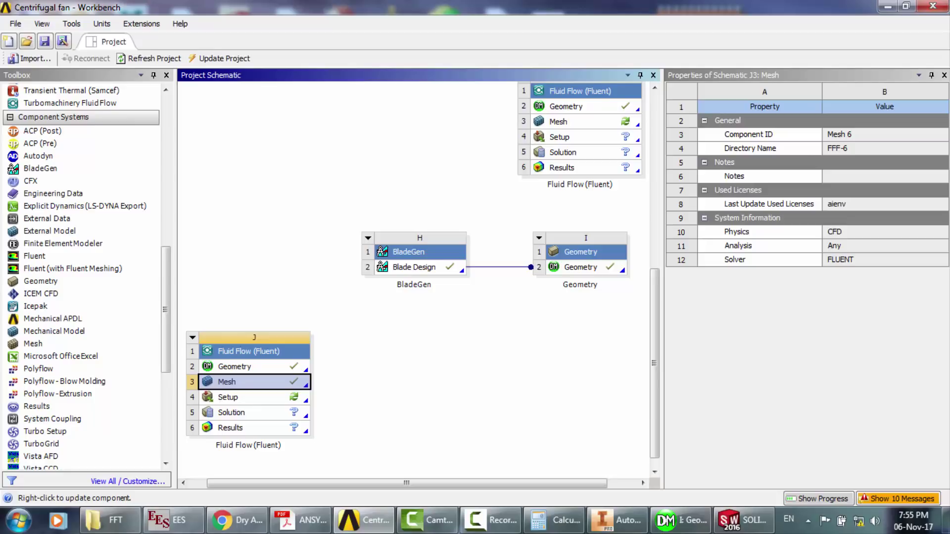
{"action": "double_click", "coordinate": [229, 397]}
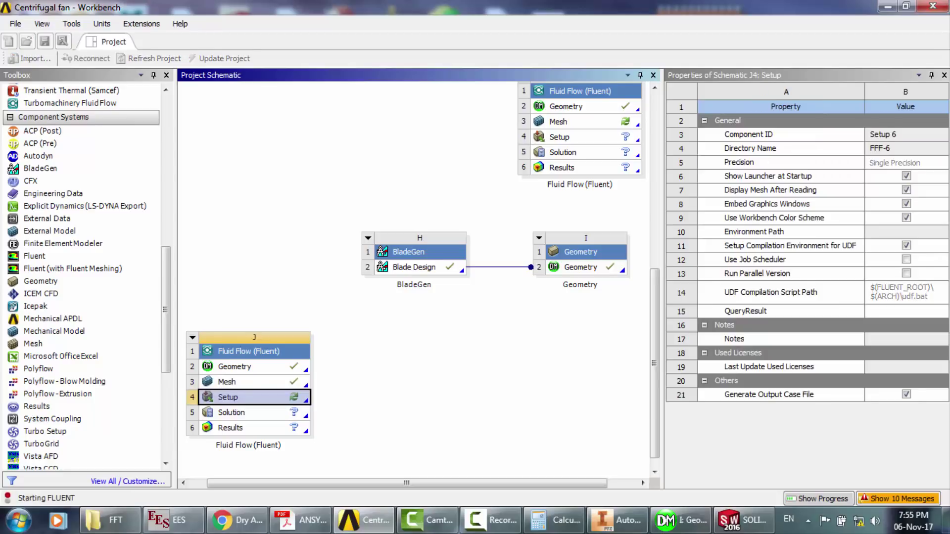
- Switch to Adobe Acrobat Reader and go to Chapter 4: Turbulence in the ANSYS Fluent Theory Guide
{"action": "left_click", "coordinate": [297, 520]}
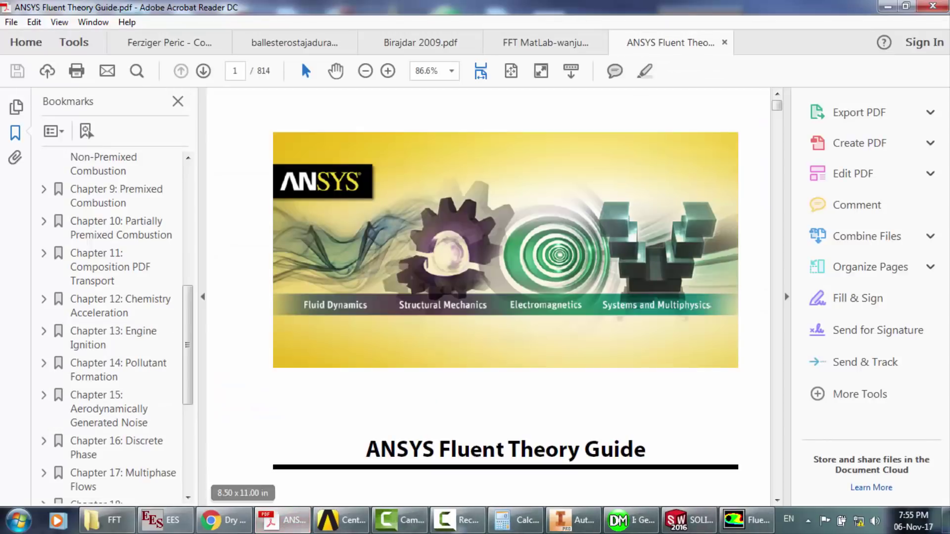
{"action": "left_click_drag", "start_coordinate": [188, 342], "coordinate": [187, 218]}
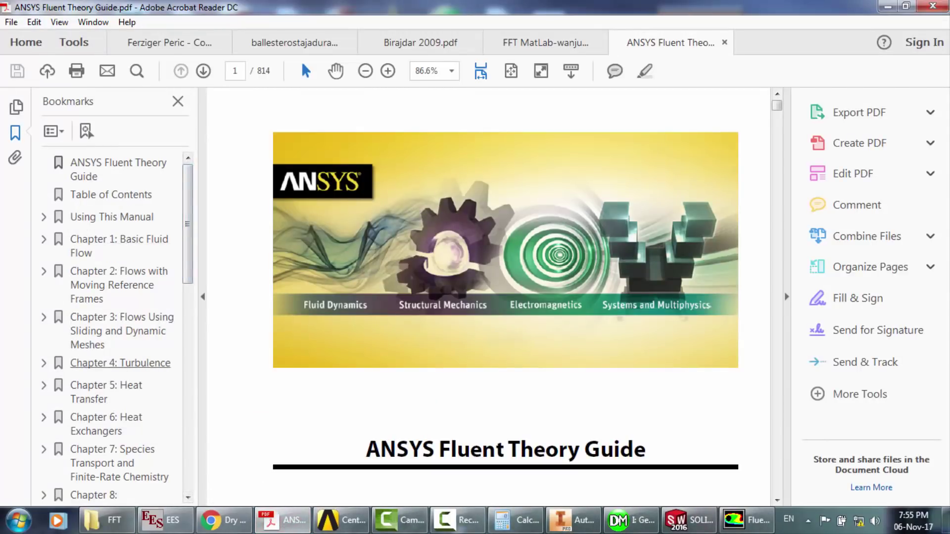
{"action": "left_click", "coordinate": [120, 363]}
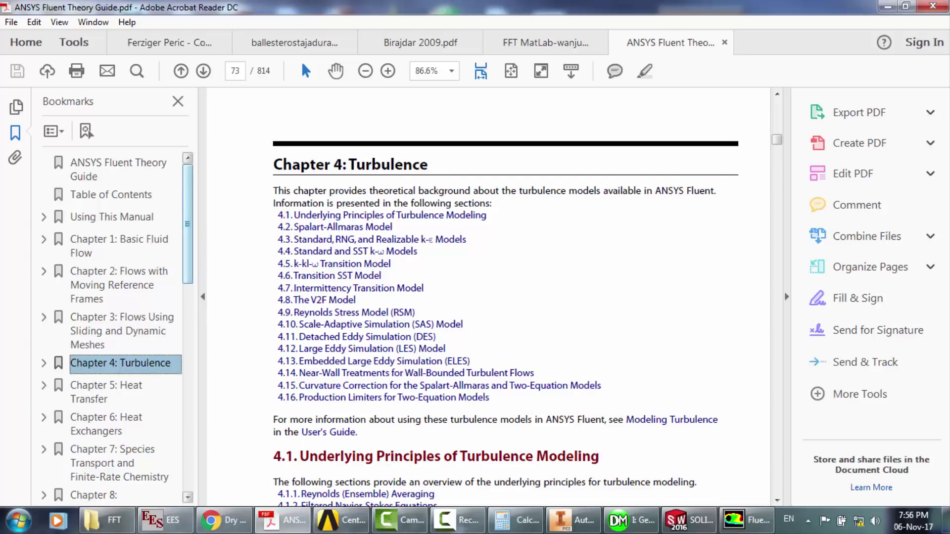
{"action": "mouse_move", "coordinate": [188, 224]}
{"action": "left_mouse_down"}
{"action": "mouse_move", "coordinate": [188, 300]}
{"action": "mouse_move", "coordinate": [188, 224]}
{"action": "left_mouse_up"}
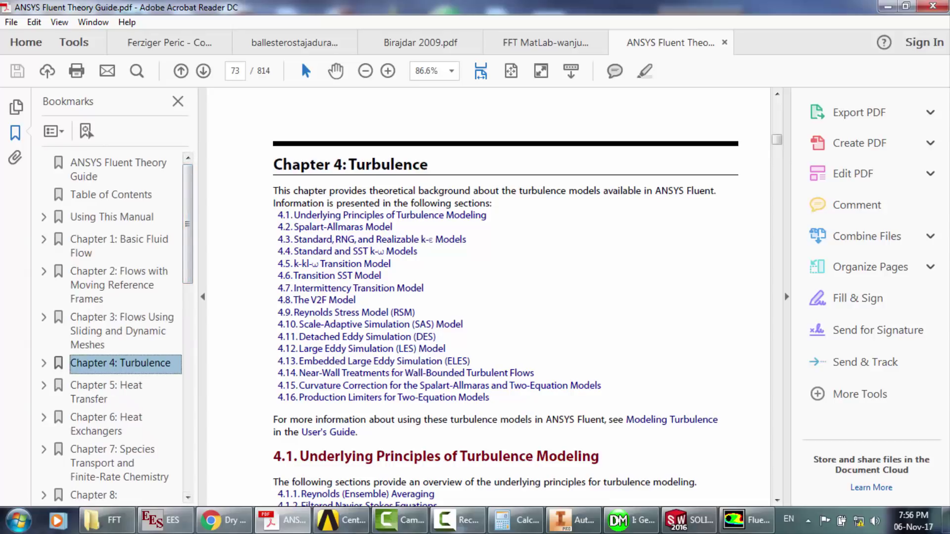
- Search the computer for "fluent theory", look at Fluent theory guide.pdf and close it again
{"action": "key", "text": "super"}
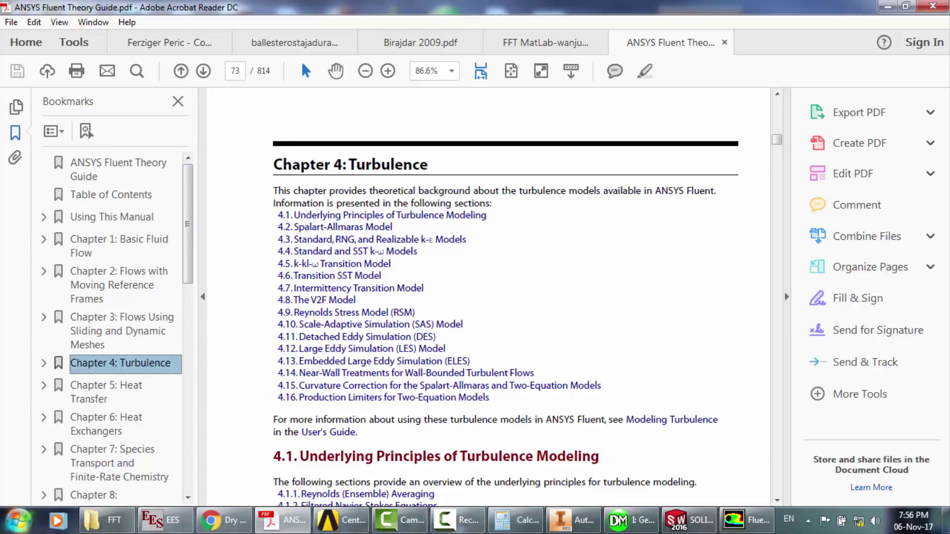
{"action": "type", "text": "flue"}
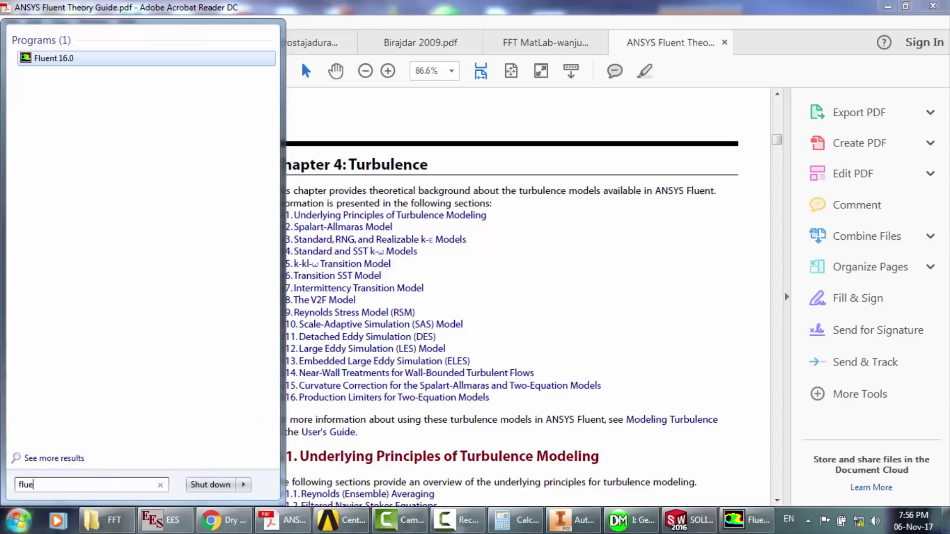
{"action": "type", "text": "nt "}
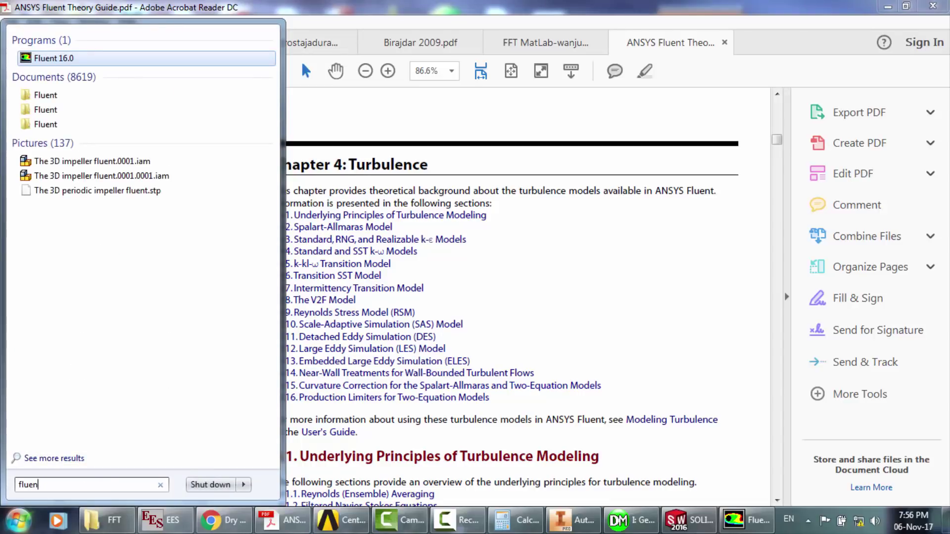
{"action": "type", "text": "theory"}
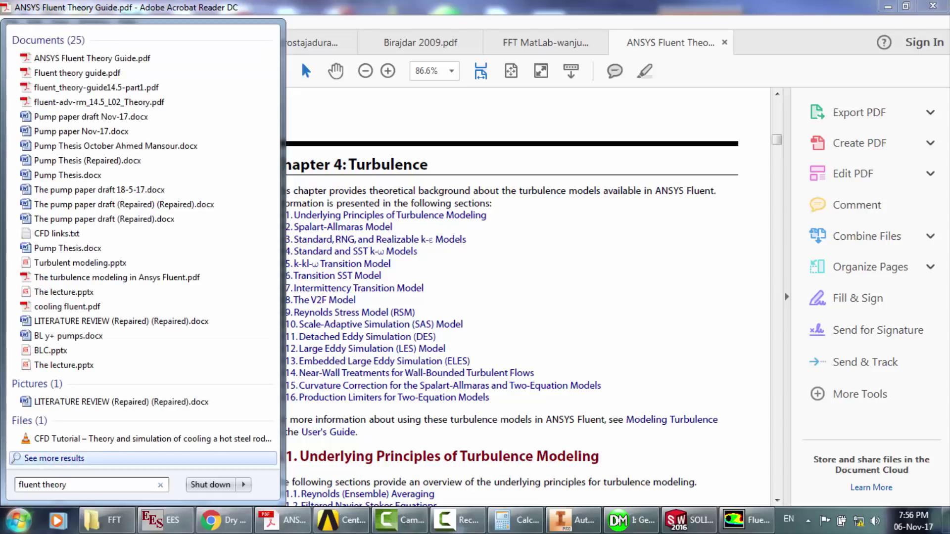
{"action": "left_click", "coordinate": [77, 73]}
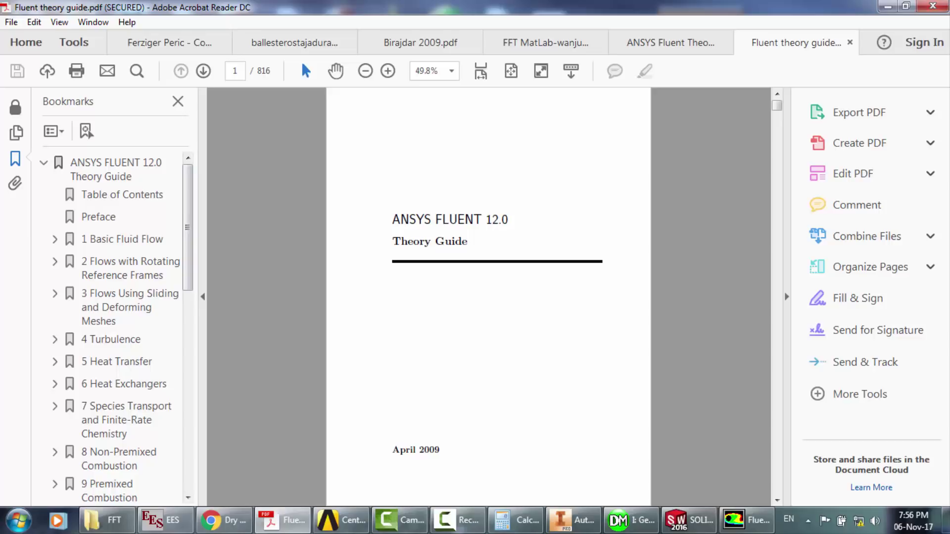
{"action": "key", "text": "ctrl+w"}
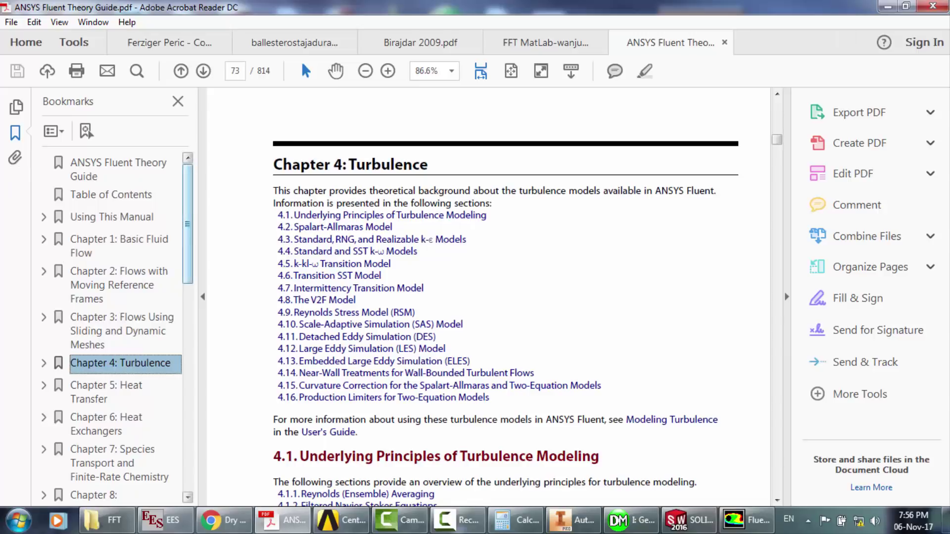
- Look through Chapter 2 on moving reference frames and Chapter 3 on sliding and dynamic meshes in the ANSYS Fluent Theory Guide
{"action": "scroll", "coordinate": [116, 327], "scroll_direction": "down", "scroll_amount": 1}
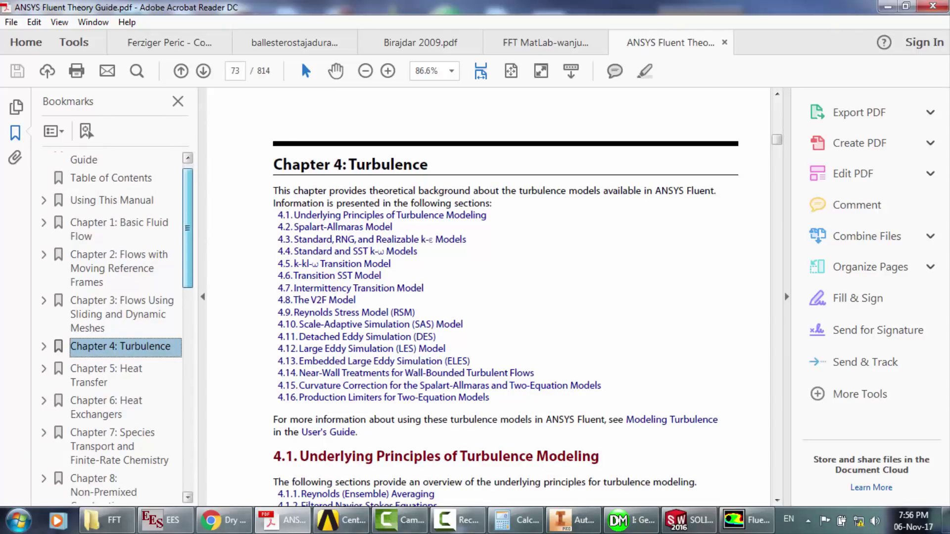
{"action": "left_click", "coordinate": [112, 268]}
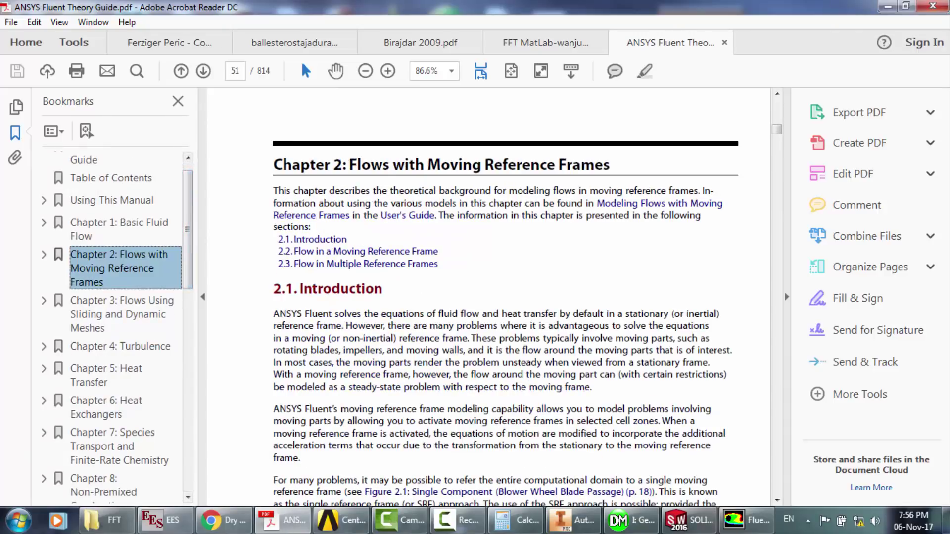
{"action": "key", "text": "Right"}
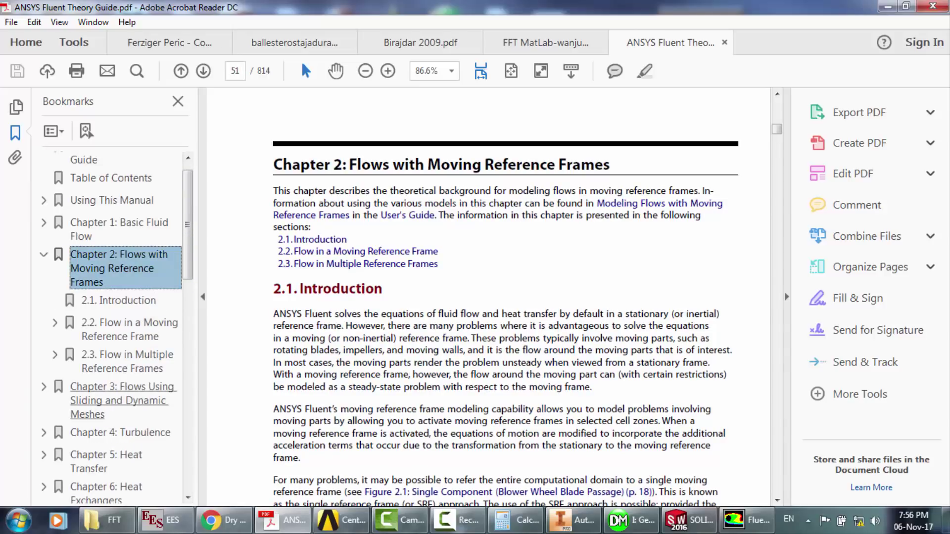
{"action": "left_click", "coordinate": [122, 400]}
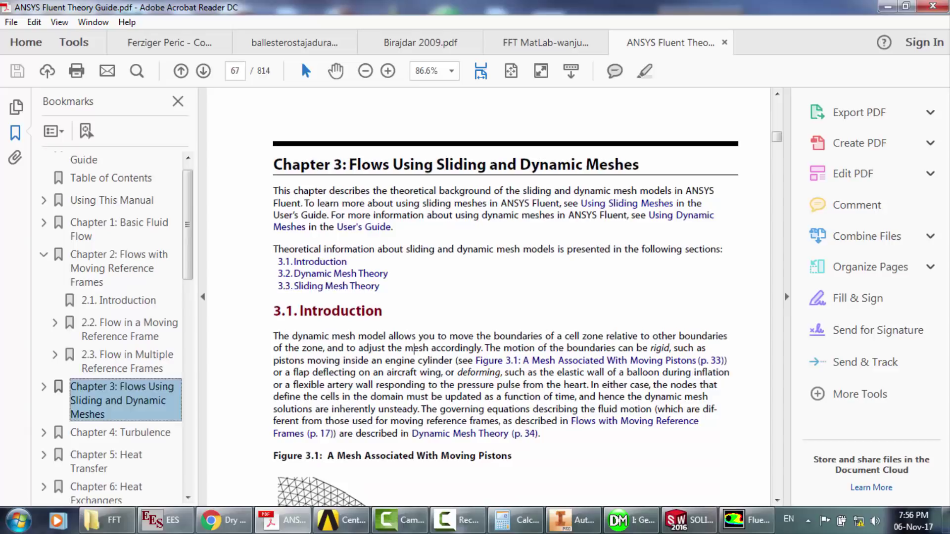
{"action": "scroll", "coordinate": [488, 297], "scroll_direction": "down", "scroll_amount": 10}
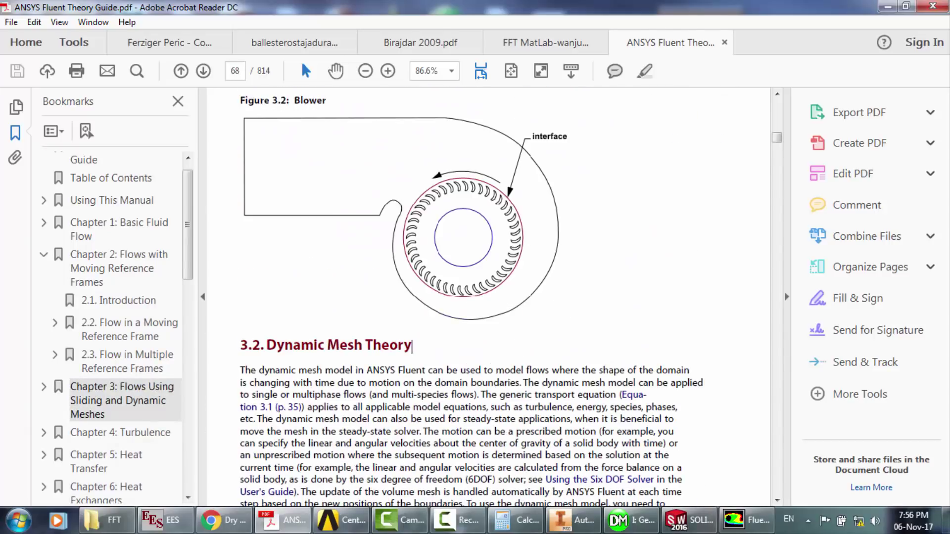
{"action": "scroll", "coordinate": [412, 345], "scroll_direction": "down", "scroll_amount": 10}
{"action": "scroll", "coordinate": [489, 296], "scroll_direction": "down", "scroll_amount": 15}
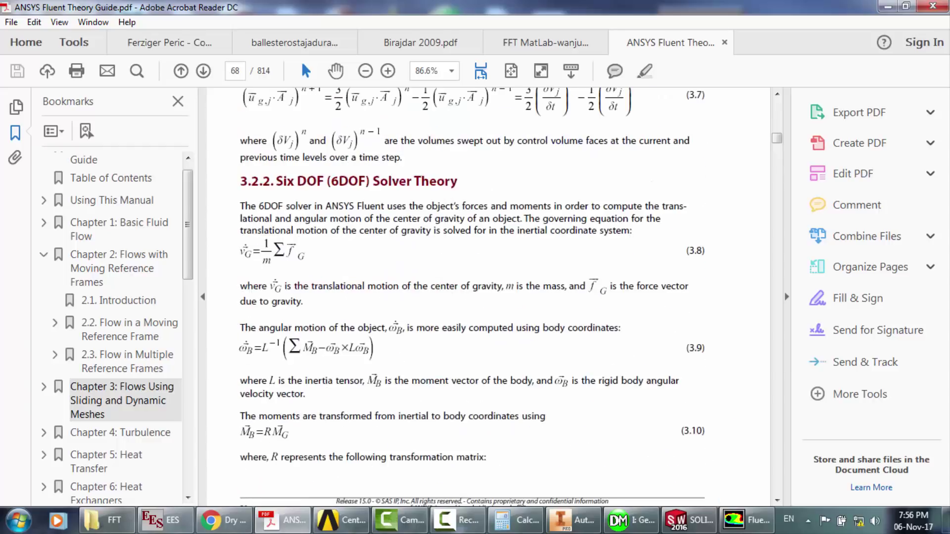
{"action": "scroll", "coordinate": [489, 297], "scroll_direction": "down", "scroll_amount": 10}
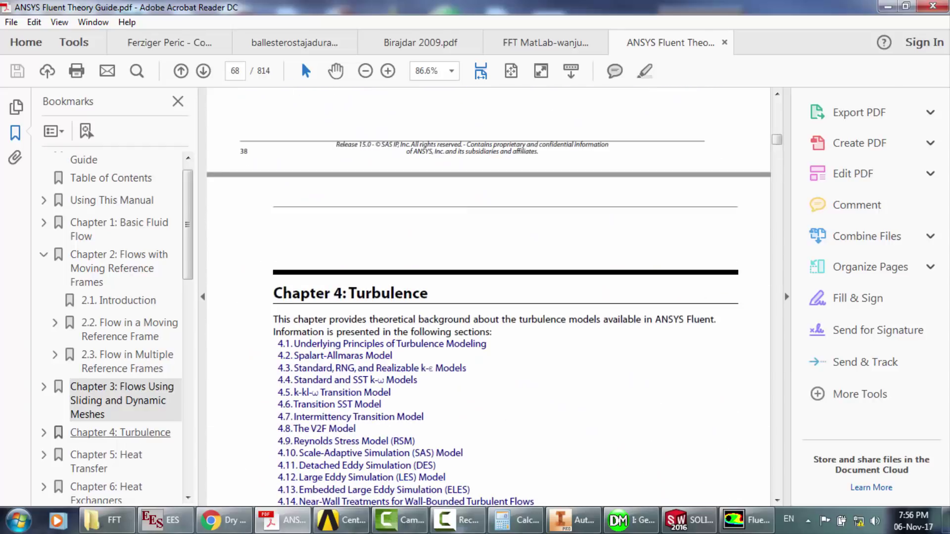
- Examine section 4.4, Standard and SST k-ω Models, in the Turbulence chapter, including the Standard k-ω Model theory
{"action": "left_click", "coordinate": [120, 433]}
{"action": "scroll", "coordinate": [120, 433], "scroll_direction": "down", "scroll_amount": 4}
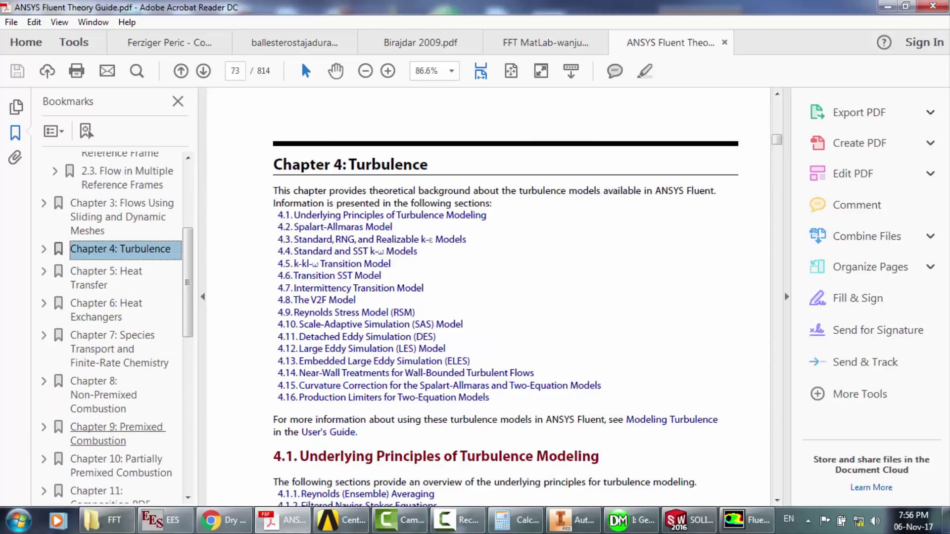
{"action": "left_click", "coordinate": [379, 251]}
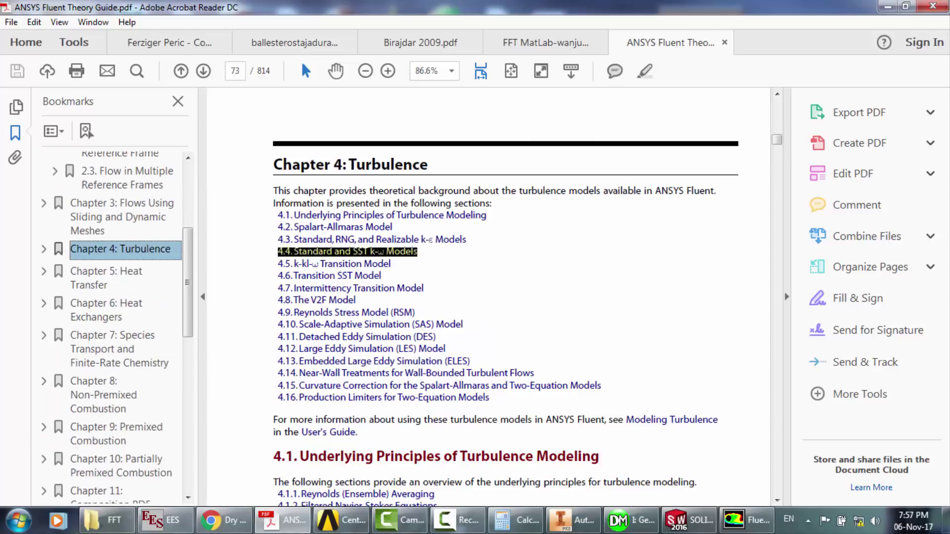
{"action": "scroll", "coordinate": [331, 240], "scroll_direction": "up", "scroll_amount": 1}
{"action": "left_click", "coordinate": [332, 241]}
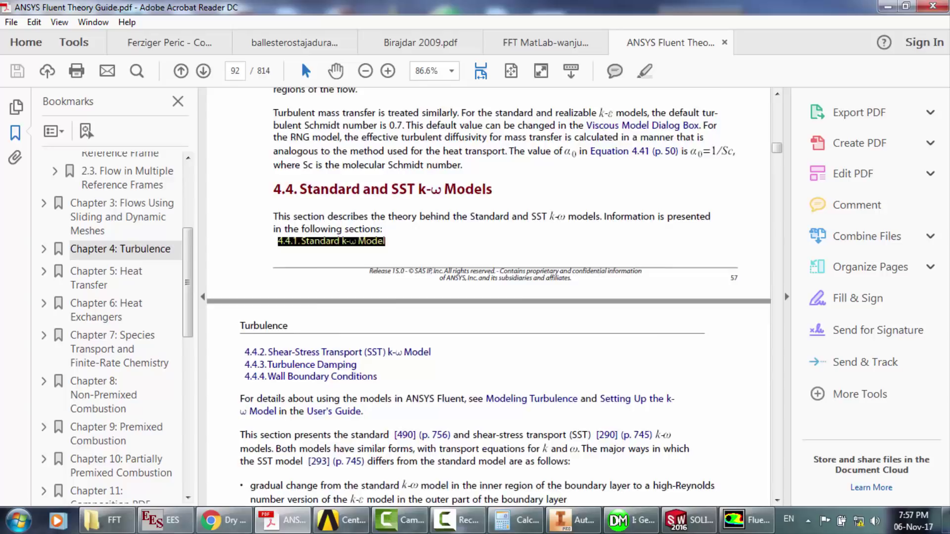
{"action": "scroll", "coordinate": [332, 241], "scroll_direction": "up", "scroll_amount": 10}
{"action": "scroll", "coordinate": [489, 297], "scroll_direction": "down", "scroll_amount": 15}
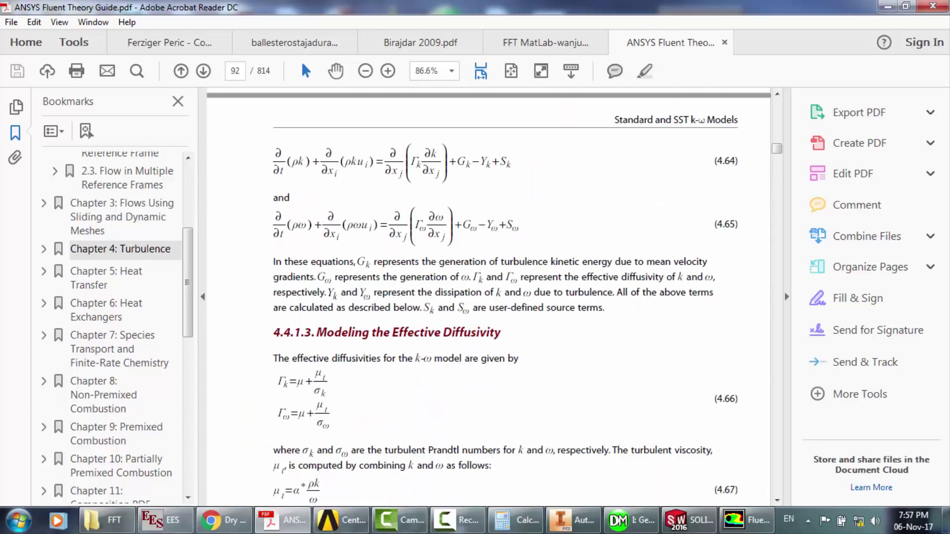
- Switch to the Fluent Launcher and choose parallel processing on the local machine with 2 solver processes
{"action": "left_click", "coordinate": [755, 521]}
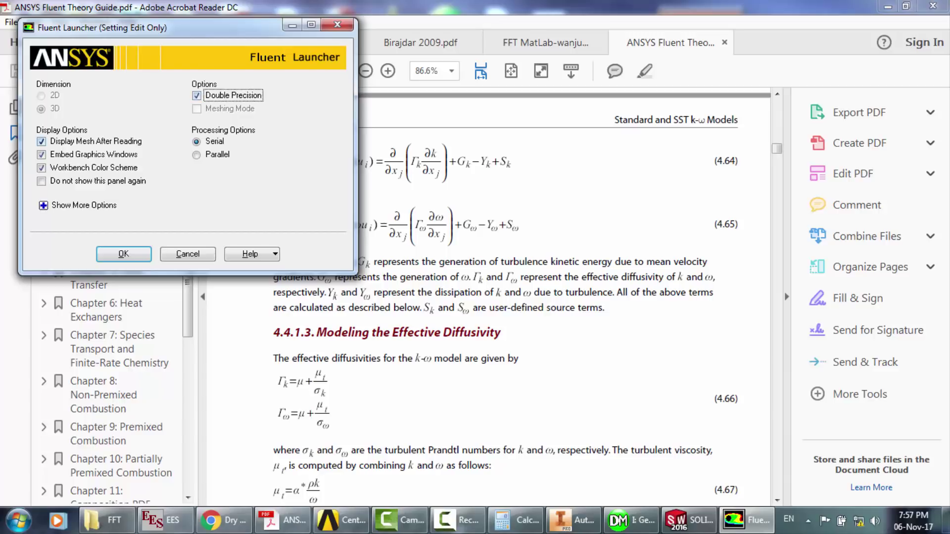
{"action": "left_click", "coordinate": [197, 154]}
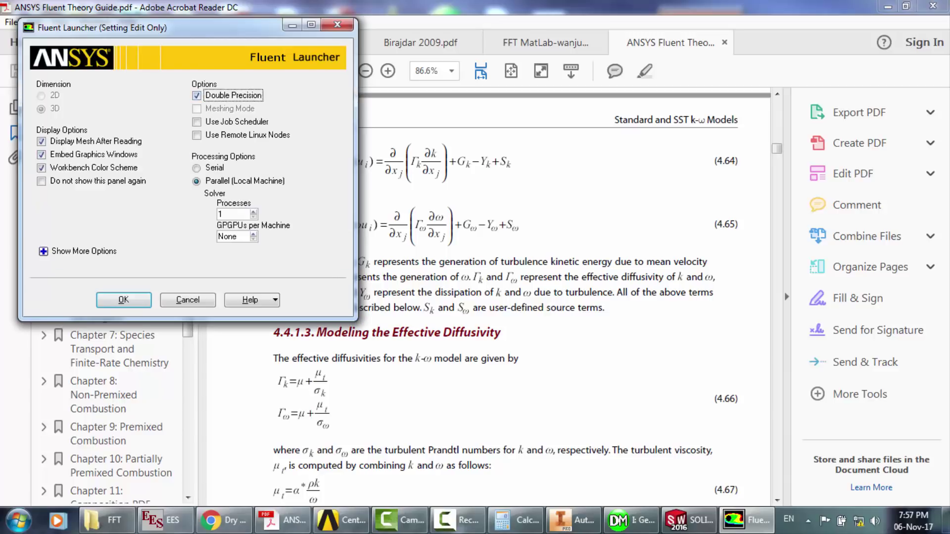
{"action": "left_click", "coordinate": [254, 212]}
- Check the computer's processor and memory performance in Windows Task Manager, closing it when done
{"action": "right_click", "coordinate": [789, 519]}
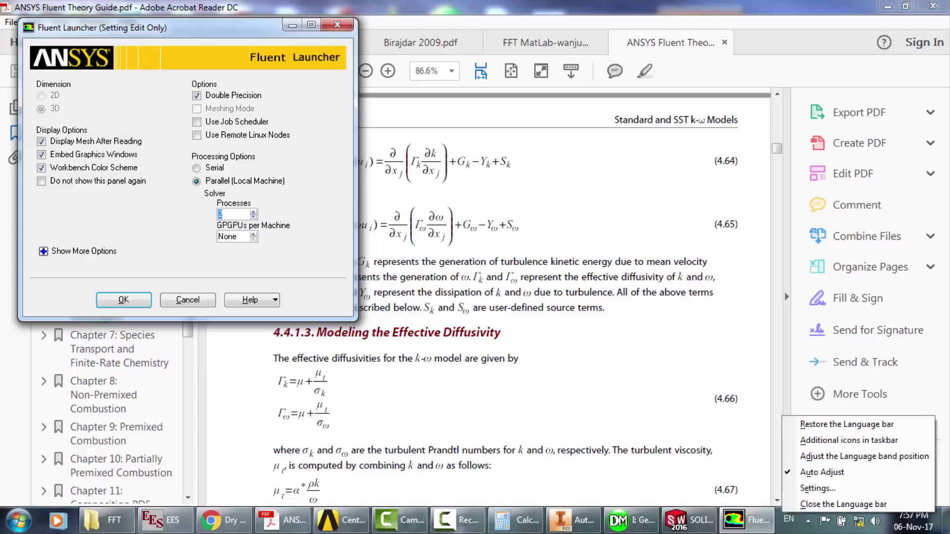
{"action": "right_click", "coordinate": [778, 517]}
{"action": "left_click", "coordinate": [835, 465]}
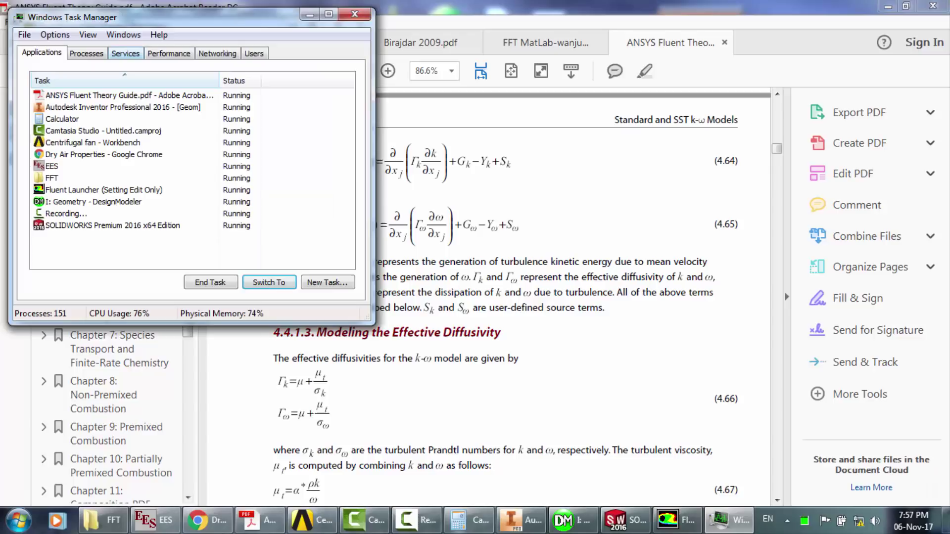
{"action": "left_click", "coordinate": [86, 54]}
{"action": "left_click", "coordinate": [169, 54]}
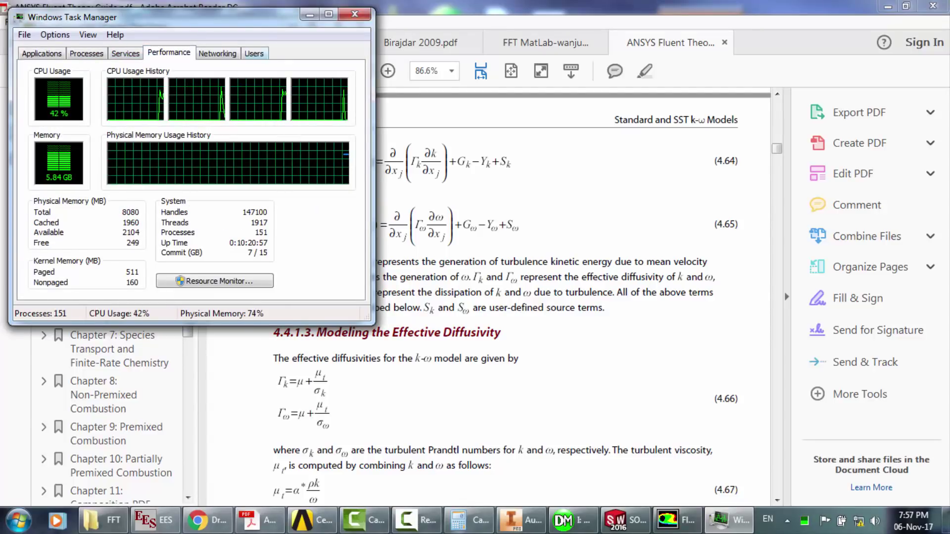
{"action": "left_click", "coordinate": [354, 14]}
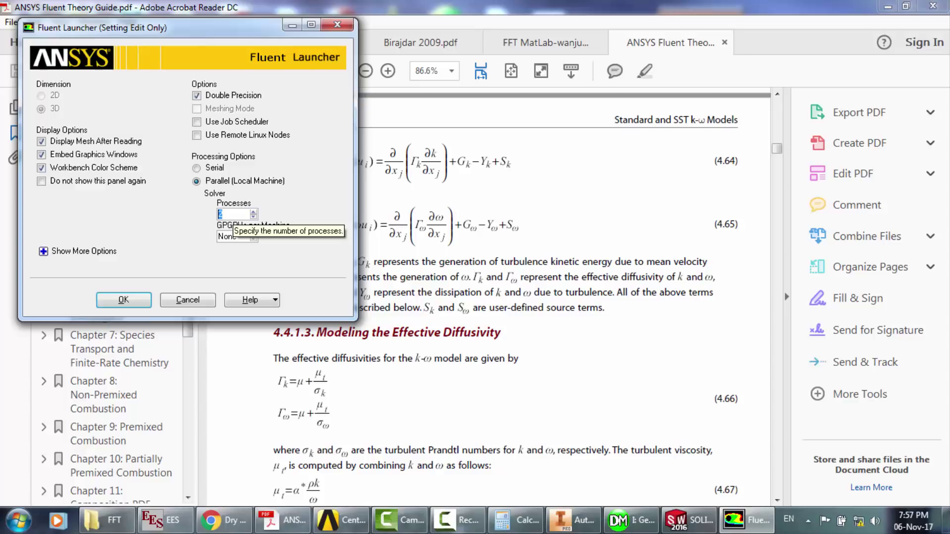
- Set the number of parallel solver processes to 3 and launch Fluent
{"action": "type", "text": "1"}
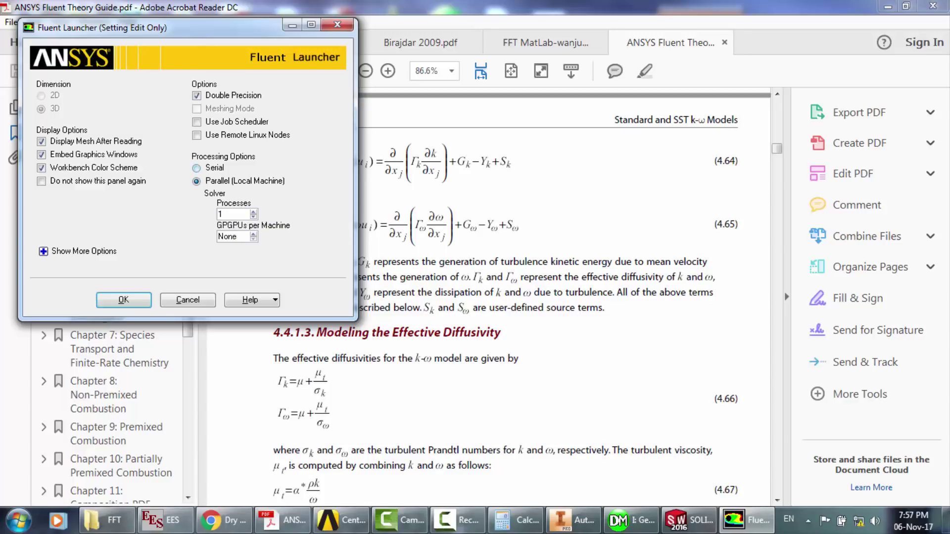
{"action": "key", "text": "BackSpace"}
{"action": "type", "text": "3"}
{"action": "key", "text": "Return"}
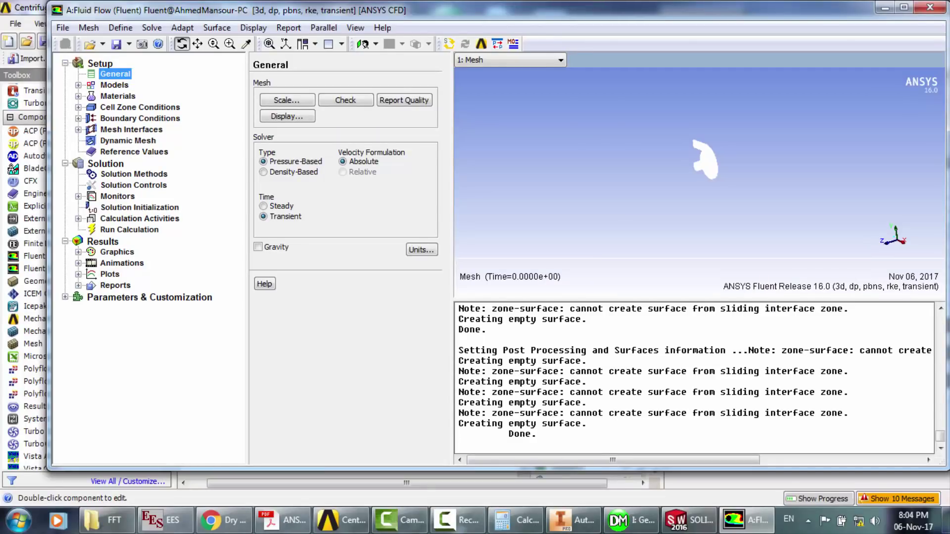
- Maximize the Fluent window and accept the Realizable k-epsilon viscous model with Standard Wall Functions
{"action": "left_click", "coordinate": [903, 7]}
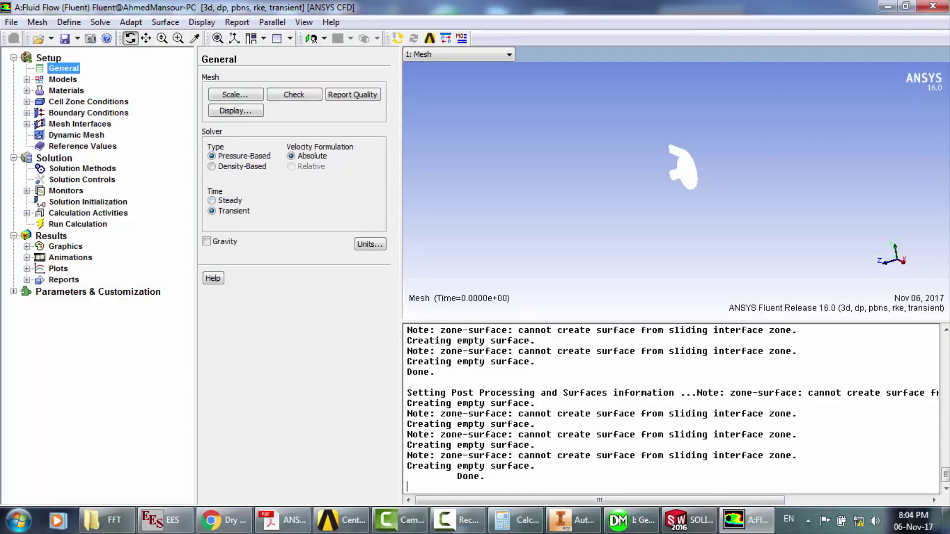
{"action": "left_click", "coordinate": [62, 79]}
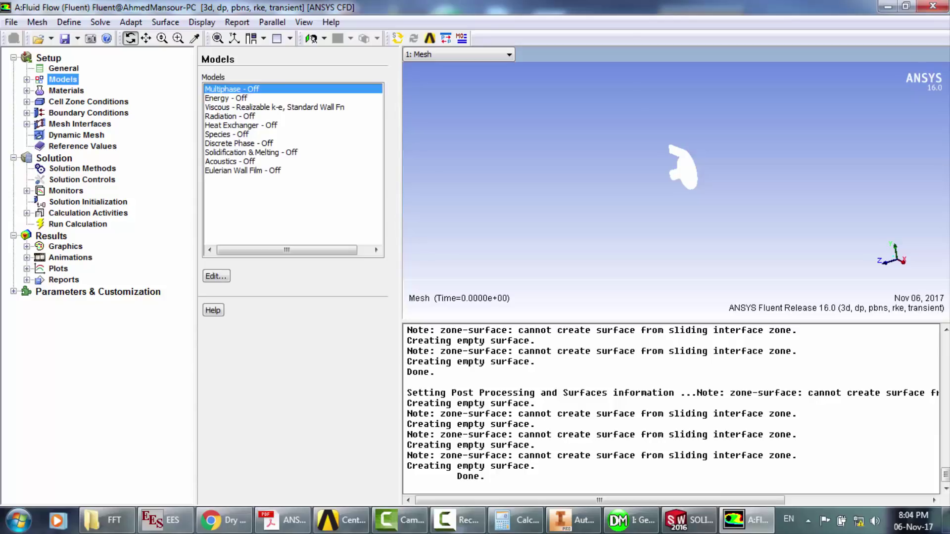
{"action": "double_click", "coordinate": [275, 108]}
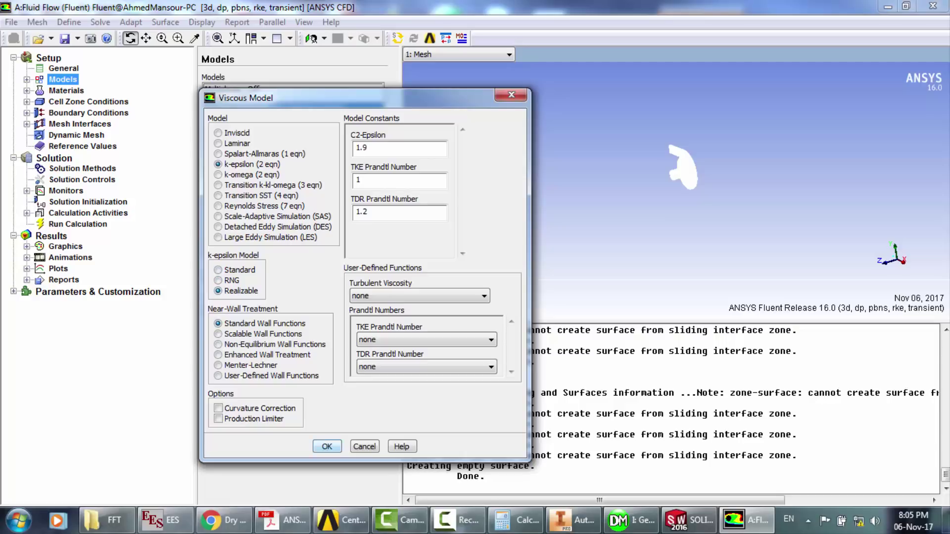
{"action": "left_click", "coordinate": [327, 446]}
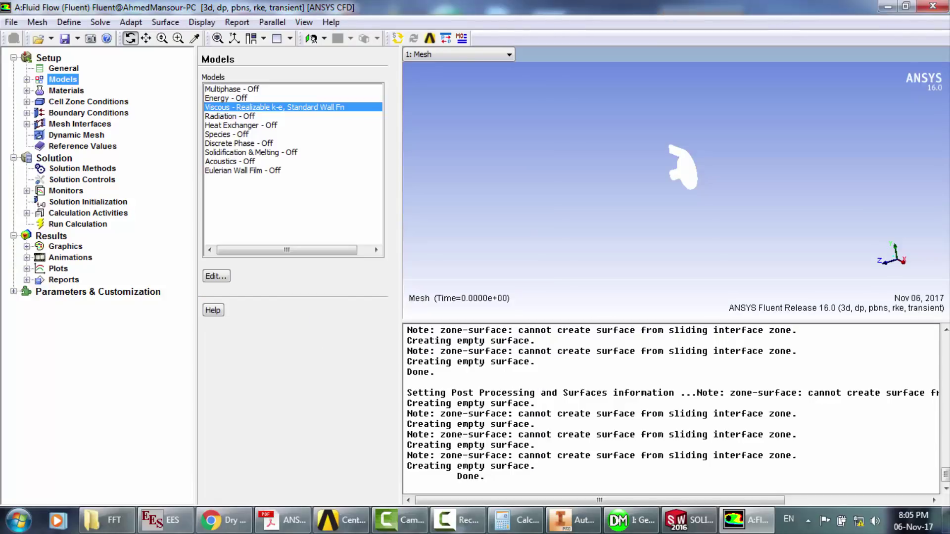
- Review the properties of air and the Fluent database fluid materials, closing both without changes
{"action": "left_click", "coordinate": [67, 90]}
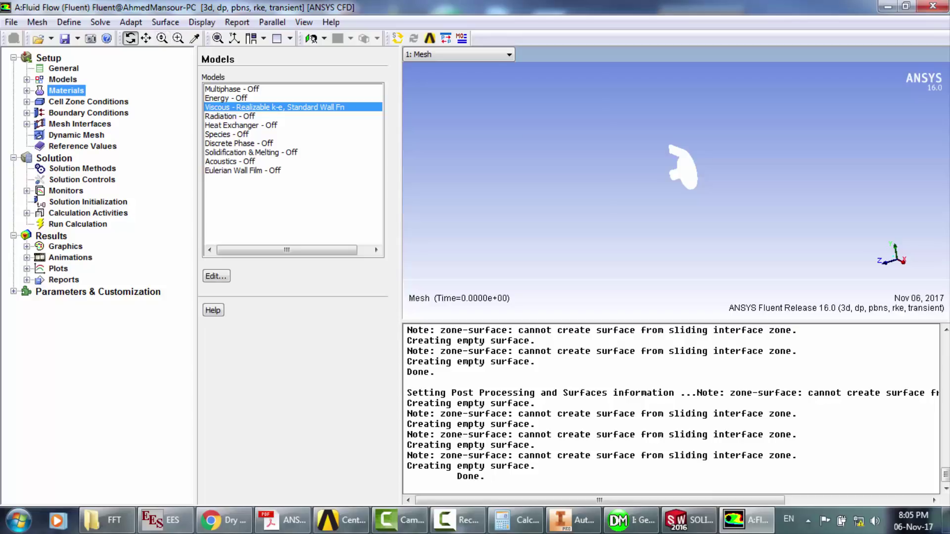
{"action": "left_click", "coordinate": [217, 97]}
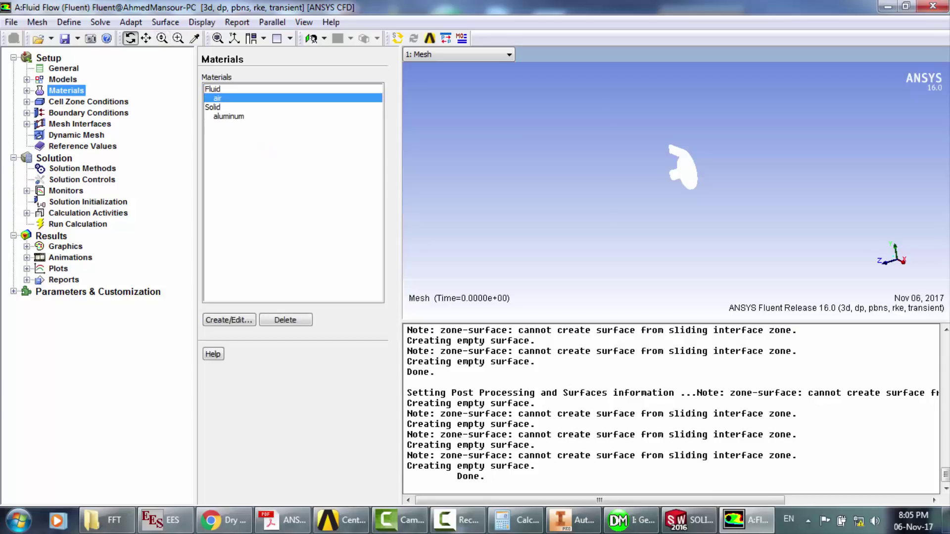
{"action": "left_click", "coordinate": [229, 320]}
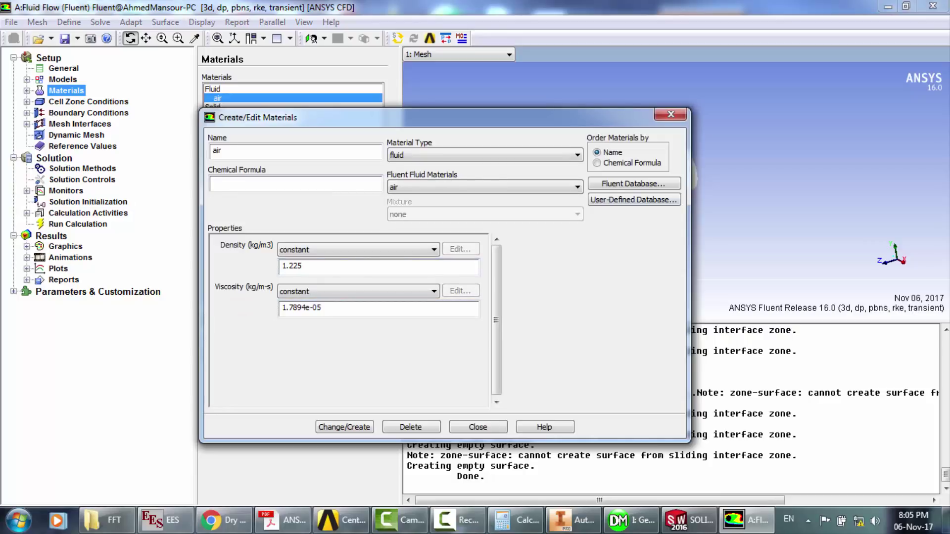
{"action": "left_click", "coordinate": [633, 184]}
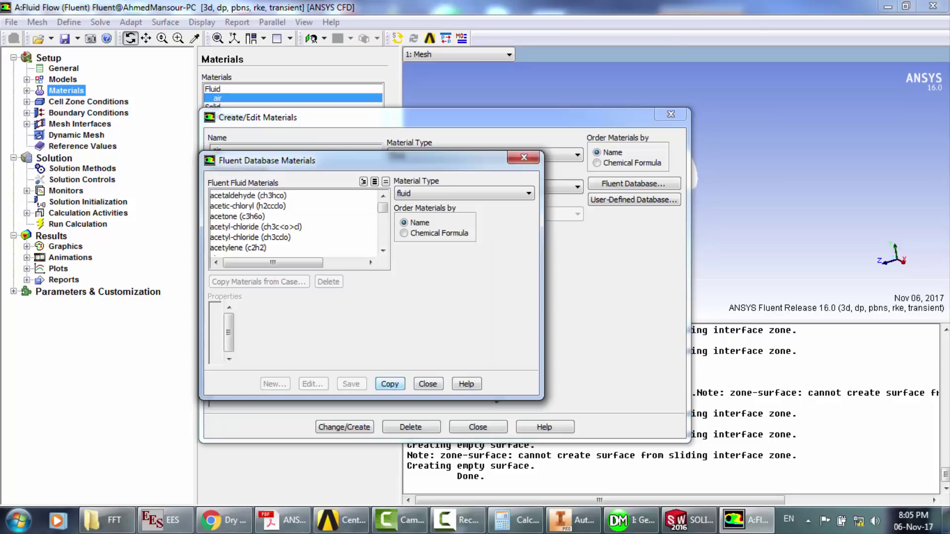
{"action": "left_click", "coordinate": [428, 384]}
{"action": "left_click", "coordinate": [478, 427]}
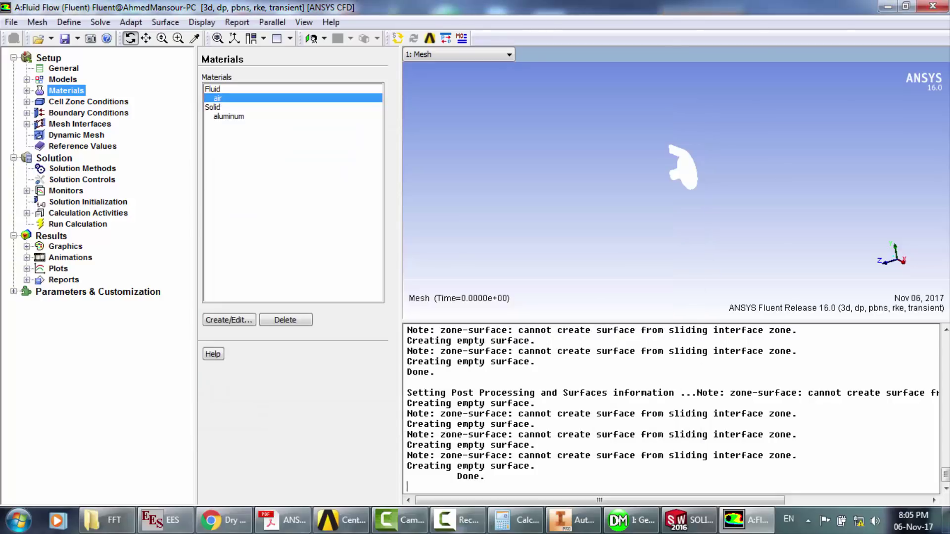
- Give the impeller_flow cell zone mesh motion of 200 rad/s about the Z axis, with the rotation origin at 0, 0, 0
{"action": "left_click", "coordinate": [88, 102]}
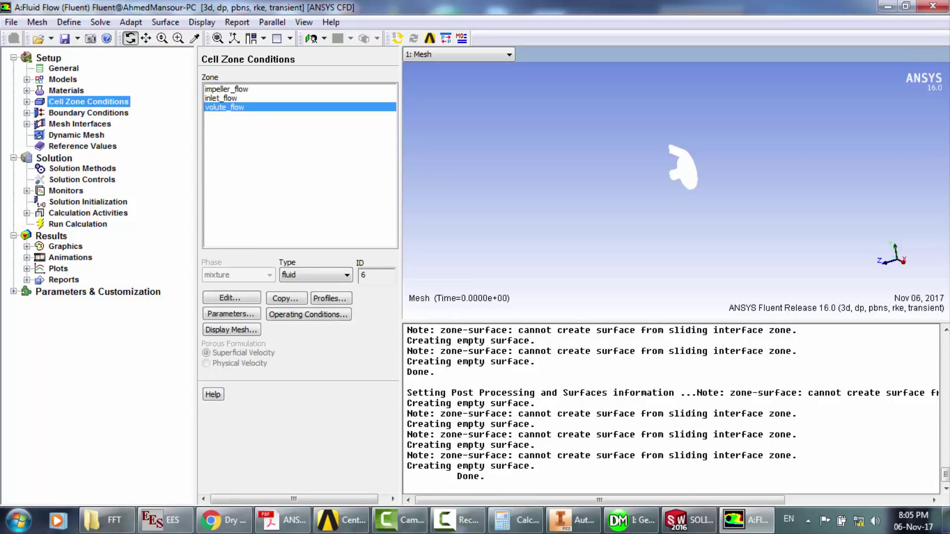
{"action": "left_click", "coordinate": [458, 520]}
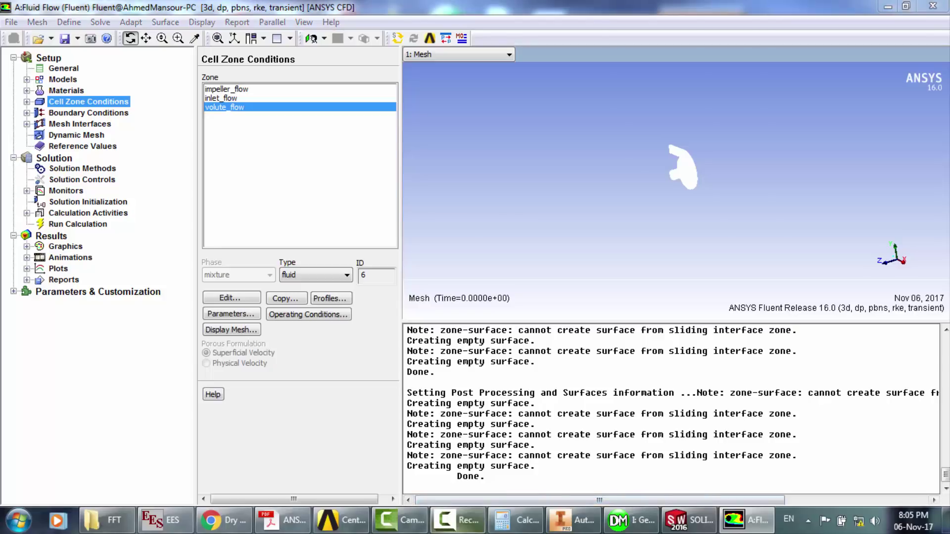
{"action": "key", "text": "alt+Tab"}
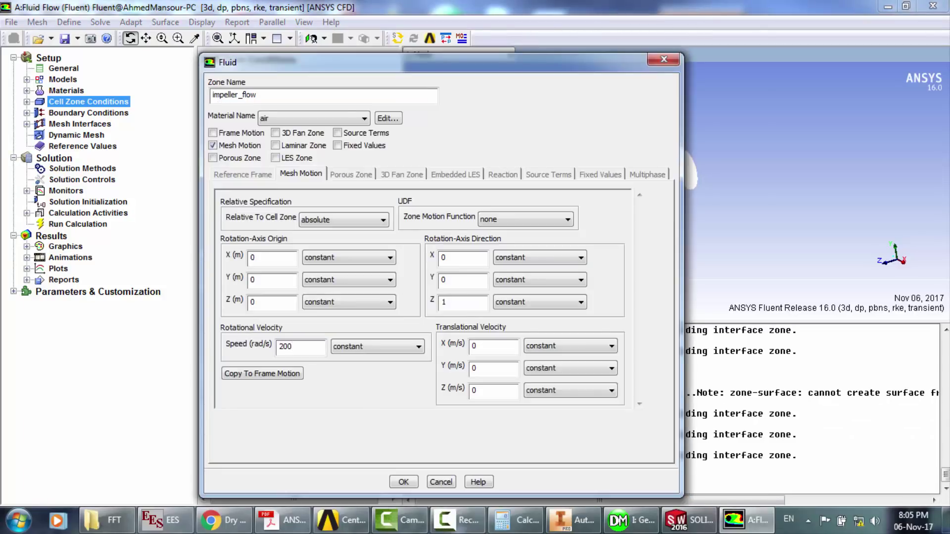
{"action": "left_click", "coordinate": [213, 145]}
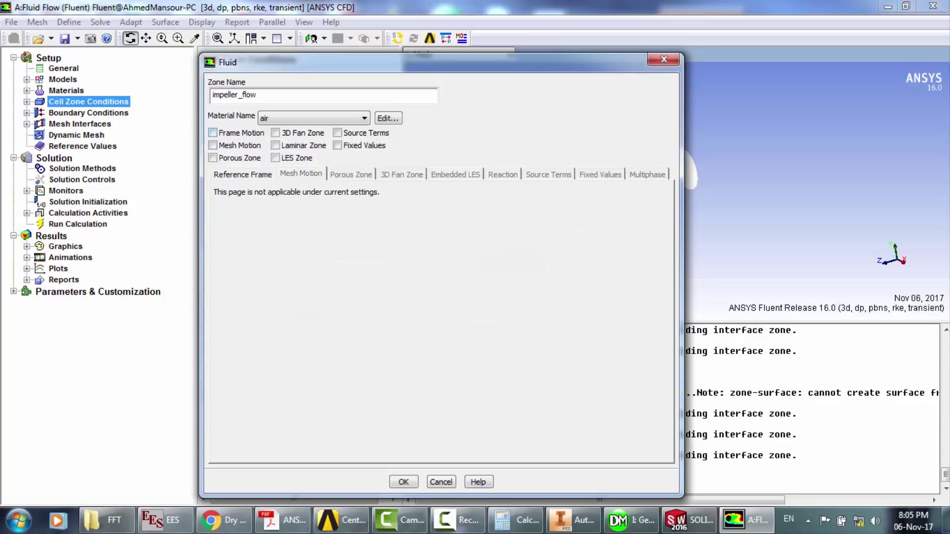
{"action": "left_click", "coordinate": [242, 174]}
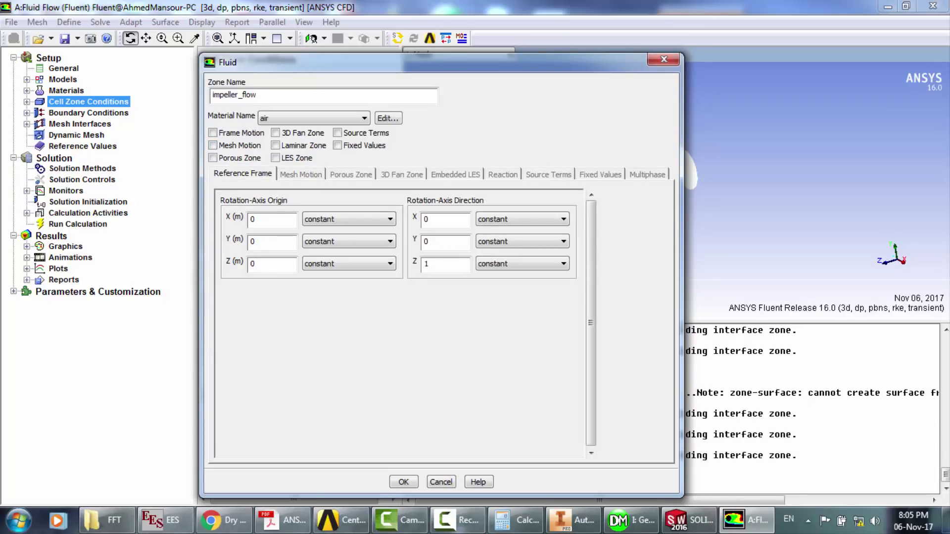
{"action": "left_click", "coordinate": [213, 146]}
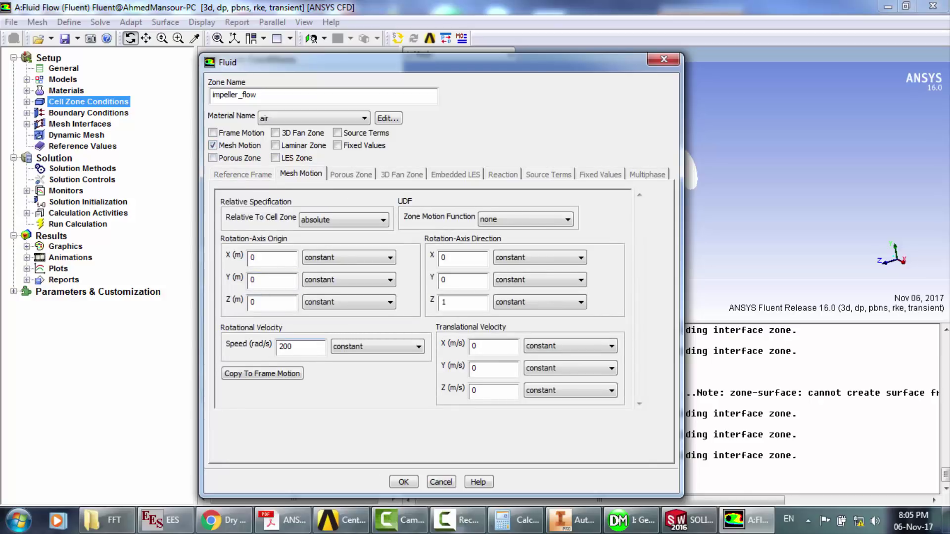
{"action": "double_click", "coordinate": [291, 347]}
{"action": "left_click", "coordinate": [403, 482]}
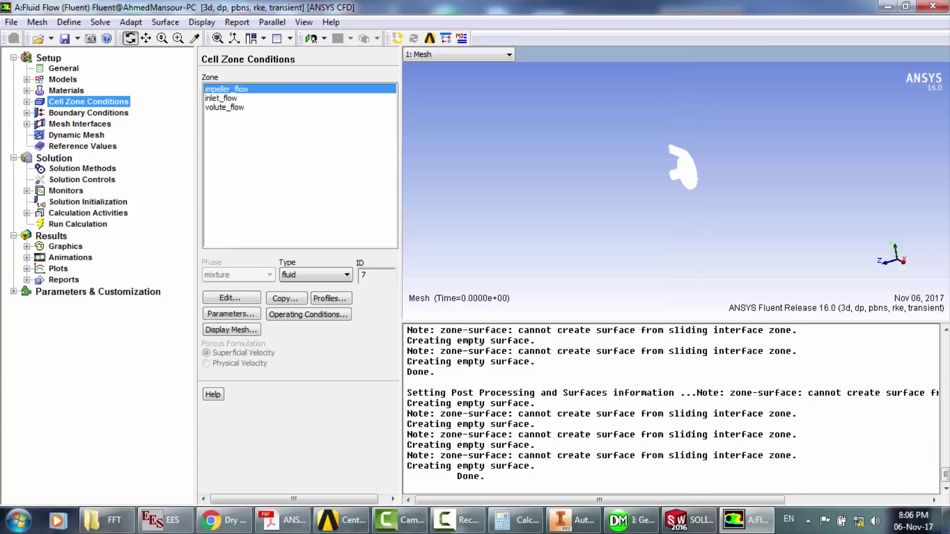
- Reopen the impeller_flow cell zone and accept air as its material
{"action": "left_click", "coordinate": [231, 298]}
{"action": "left_click", "coordinate": [314, 119]}
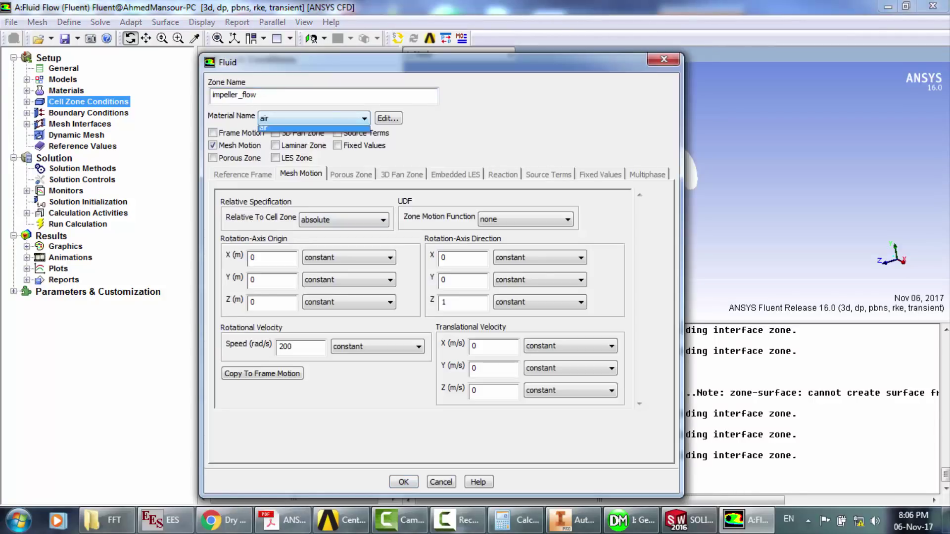
{"action": "left_click", "coordinate": [314, 119]}
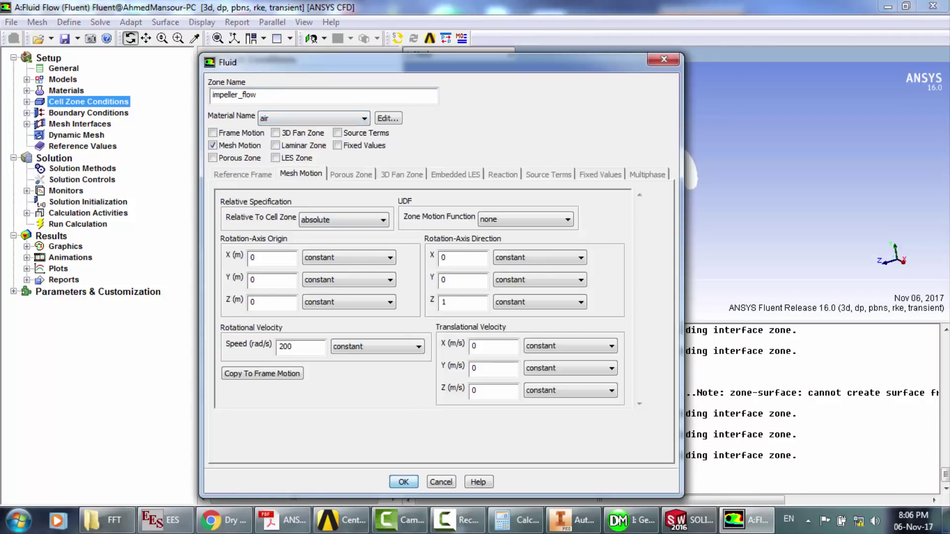
{"action": "left_click", "coordinate": [404, 482]}
- Accept air as the material of the stationary inlet_flow and volute_flow cell zones
{"action": "left_click", "coordinate": [221, 98]}
{"action": "left_click", "coordinate": [231, 298]}
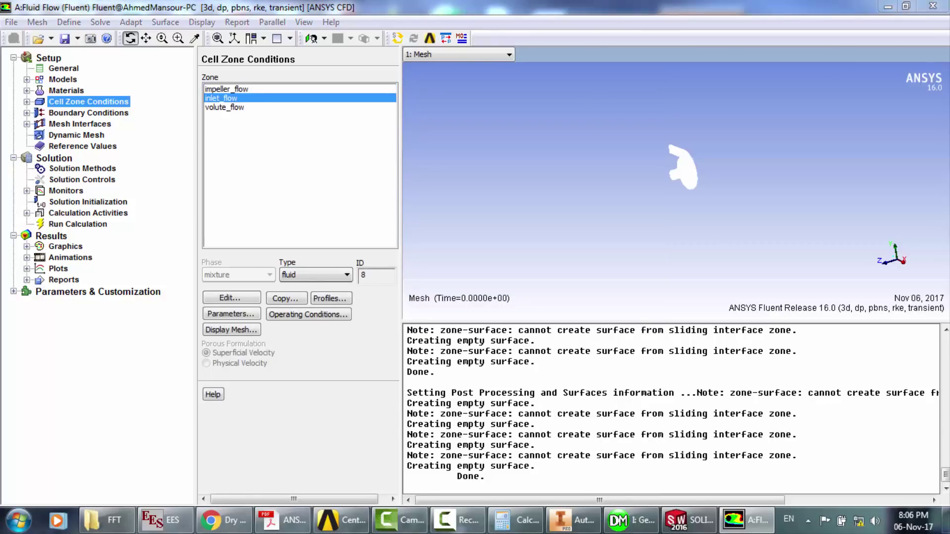
{"action": "left_click", "coordinate": [314, 119]}
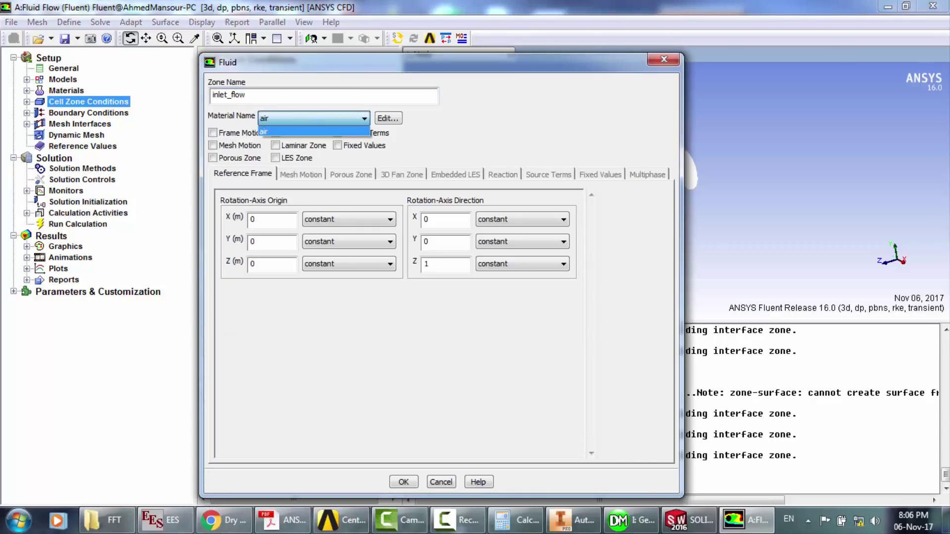
{"action": "left_click", "coordinate": [314, 118]}
{"action": "left_click", "coordinate": [404, 482]}
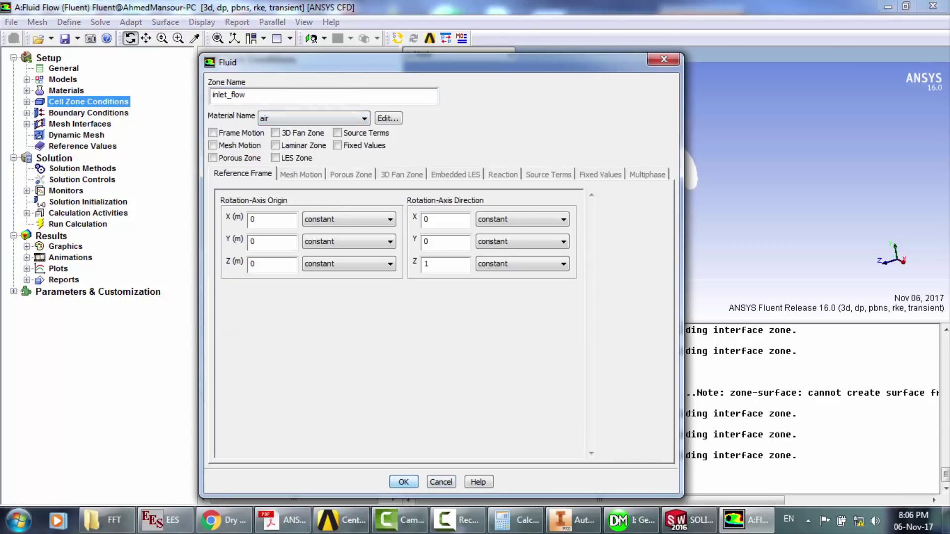
{"action": "left_click", "coordinate": [225, 107]}
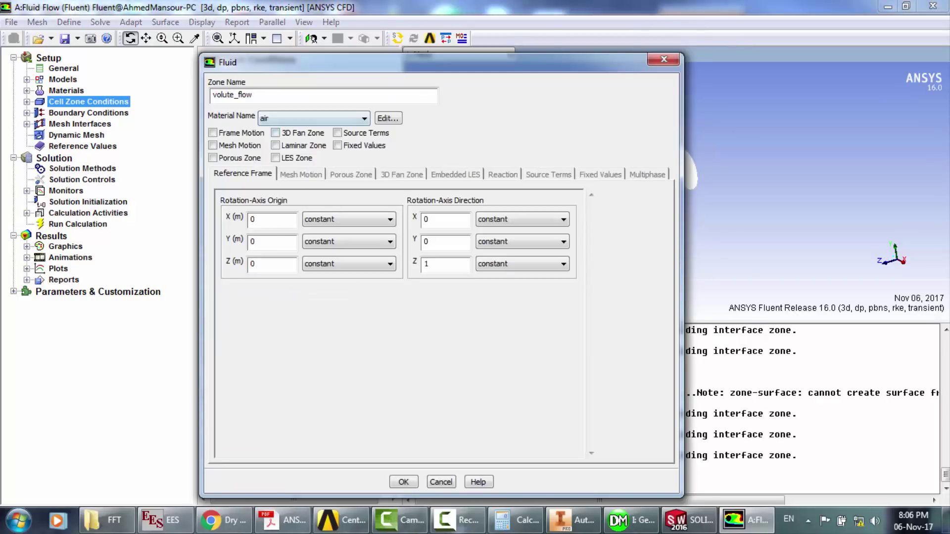
{"action": "left_click", "coordinate": [364, 118]}
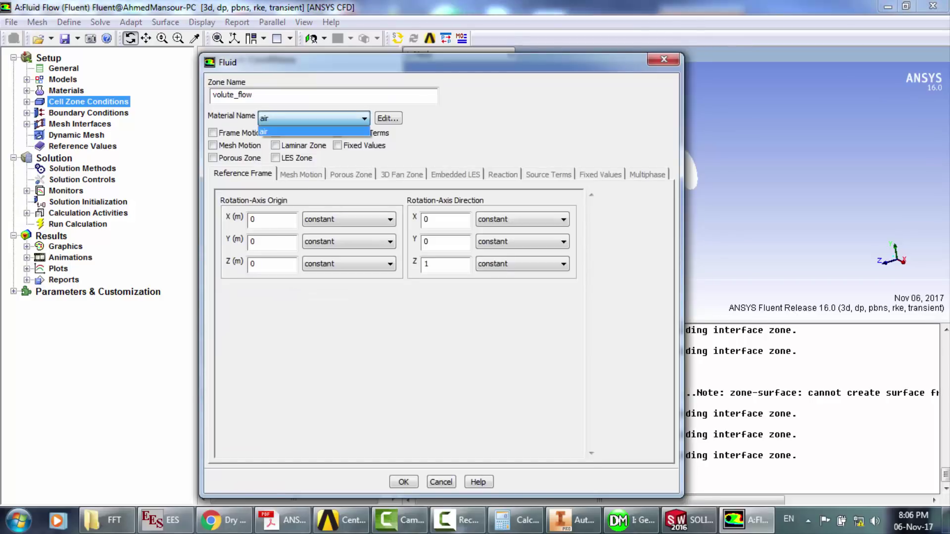
{"action": "left_click", "coordinate": [314, 130]}
{"action": "key", "text": "Return"}
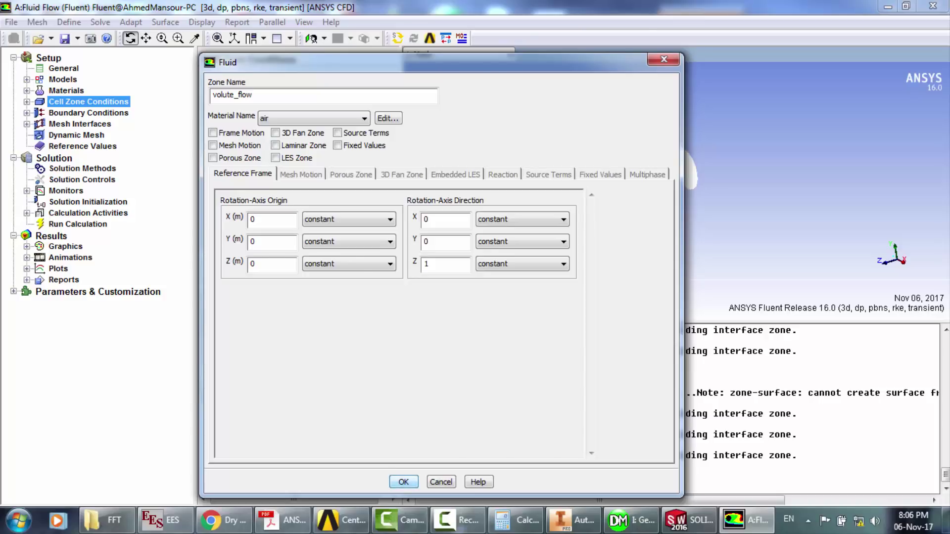
- Choose velocity-inlet as the inlet boundary's type and open its settings
{"action": "left_click", "coordinate": [88, 113]}
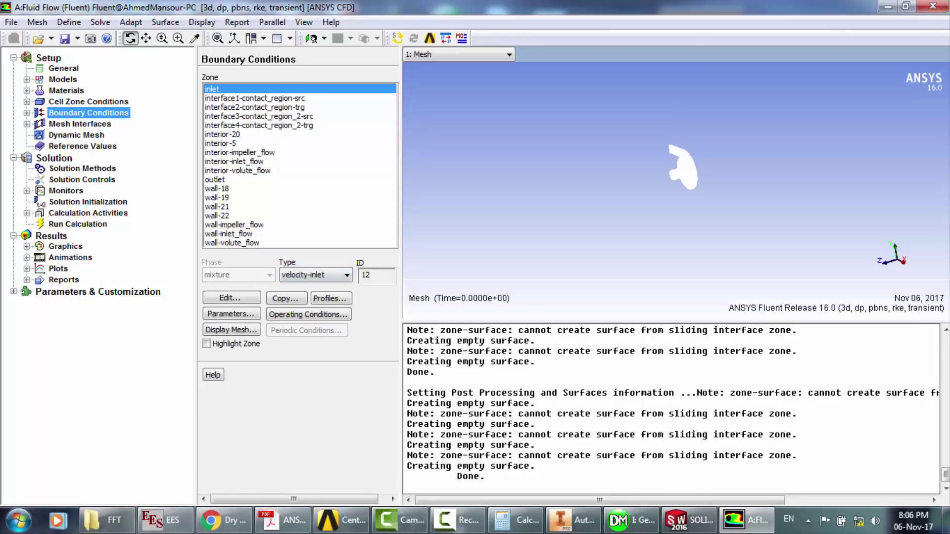
{"action": "left_click", "coordinate": [316, 275]}
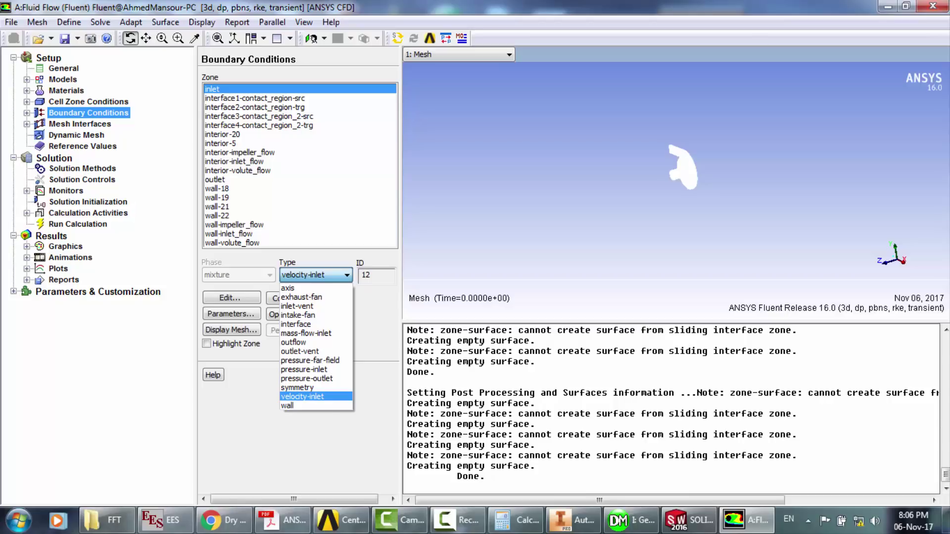
{"action": "left_click", "coordinate": [303, 397]}
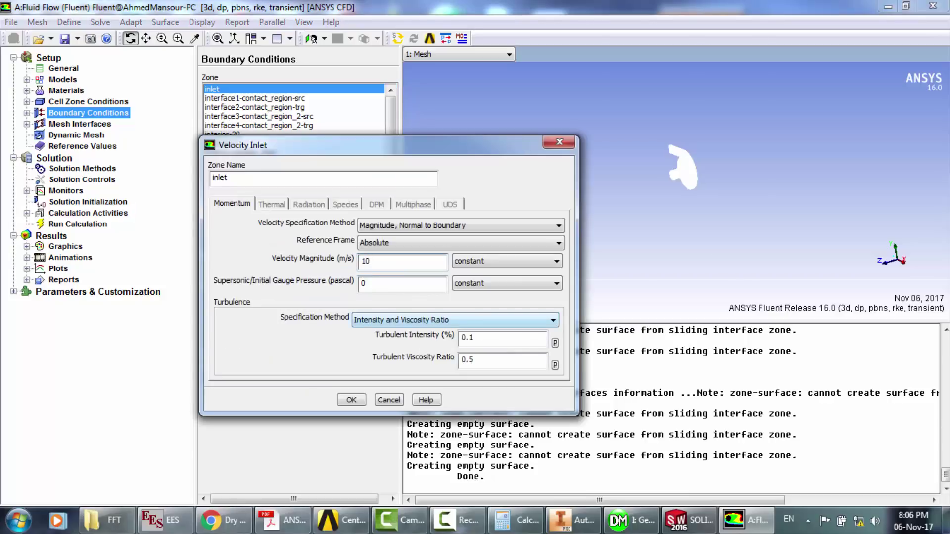
- Try the Intensity and Hydraulic Diameter turbulence specification method for the inlet
{"action": "left_click", "coordinate": [552, 320]}
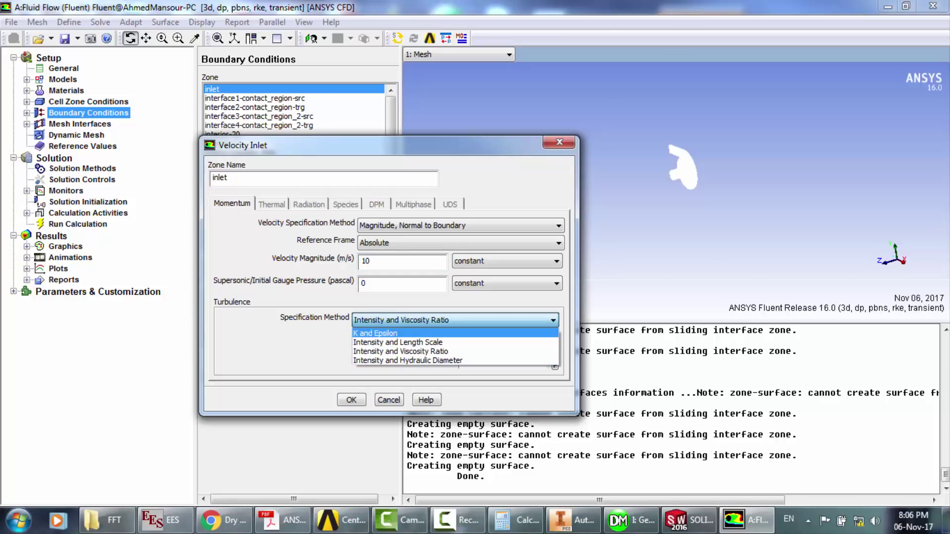
{"action": "left_click", "coordinate": [525, 320]}
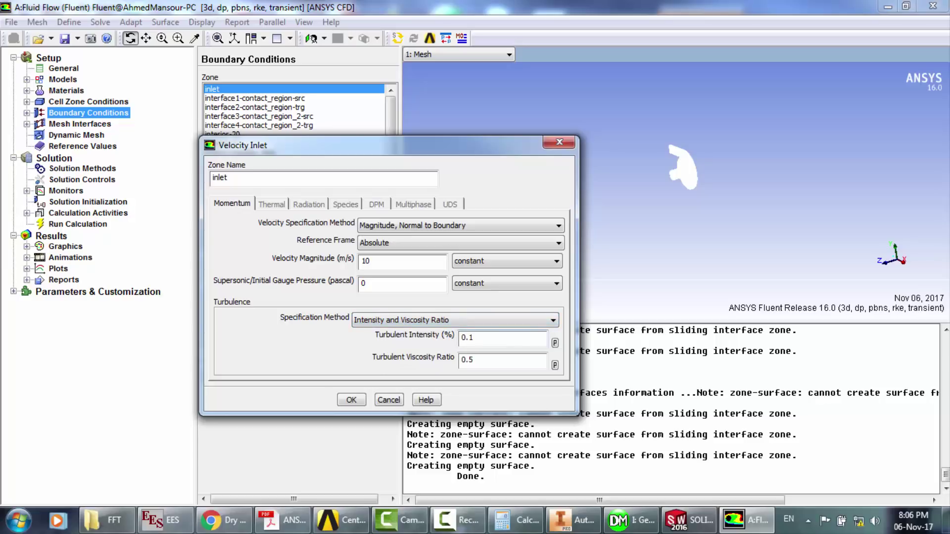
{"action": "left_click_drag", "start_coordinate": [477, 338], "coordinate": [460, 338]}
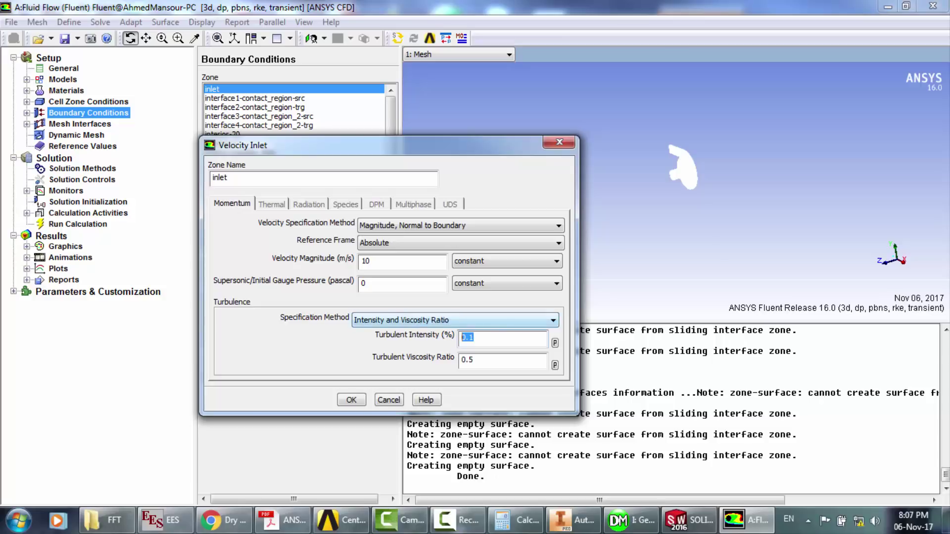
{"action": "left_click", "coordinate": [455, 320]}
{"action": "left_click", "coordinate": [386, 348]}
{"action": "left_click_drag", "start_coordinate": [474, 360], "coordinate": [462, 360]}
{"action": "left_click", "coordinate": [455, 320]}
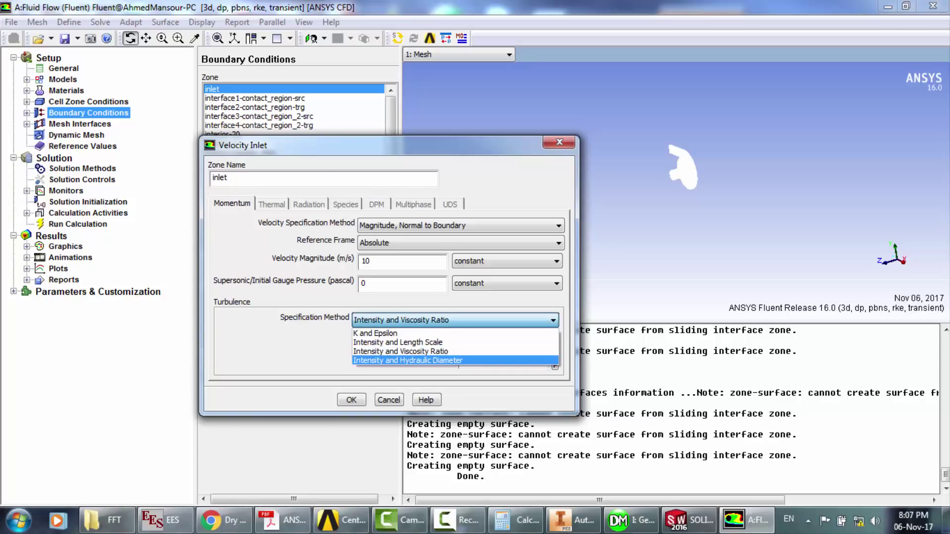
{"action": "left_click", "coordinate": [408, 360]}
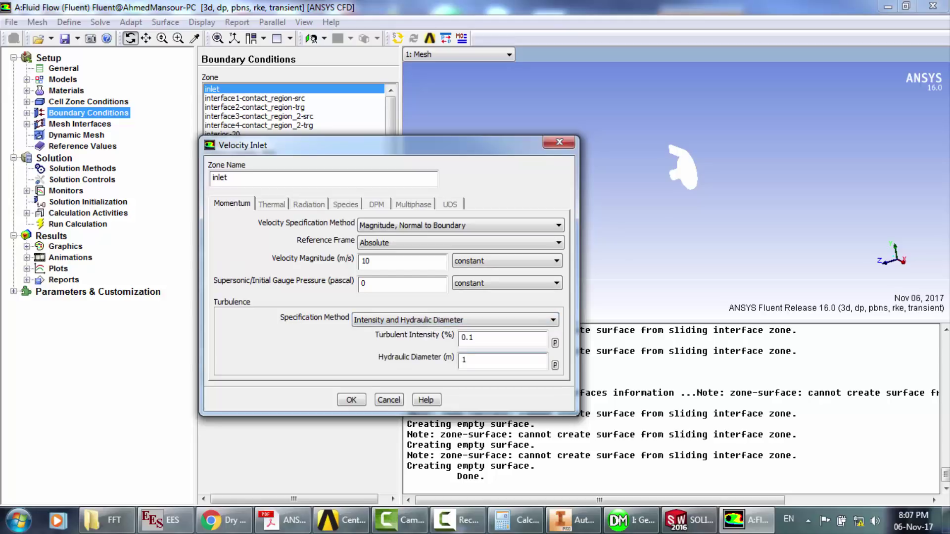
{"action": "left_click_drag", "start_coordinate": [468, 360], "coordinate": [462, 360]}
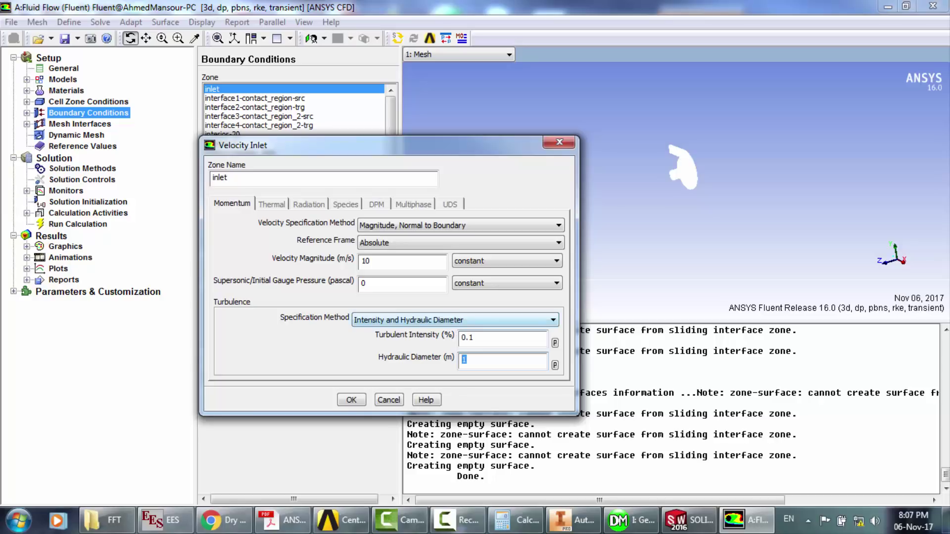
- Set the inlet's turbulence specification to Intensity and Viscosity Ratio and accept the boundary with a velocity magnitude of 10 m/s
{"action": "left_click", "coordinate": [455, 320]}
{"action": "left_click", "coordinate": [401, 351]}
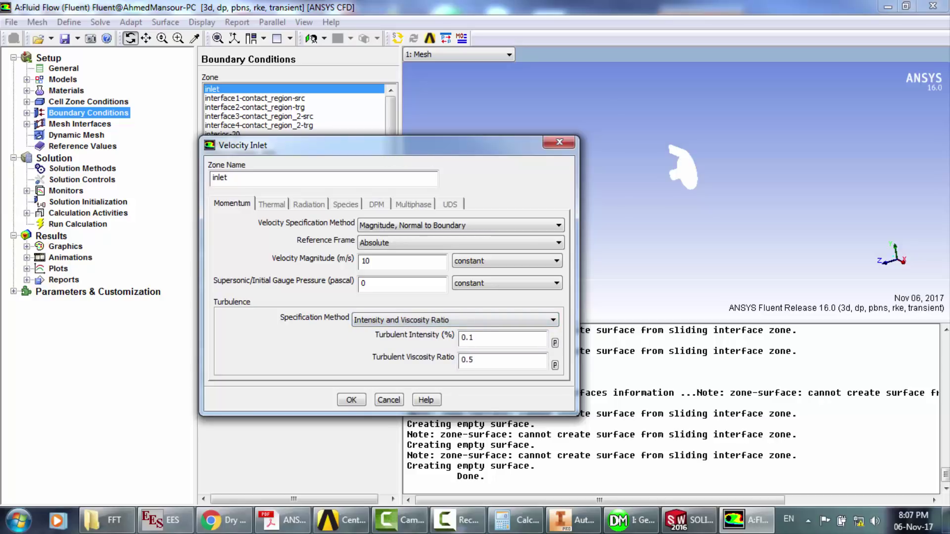
{"action": "key", "text": "Return"}
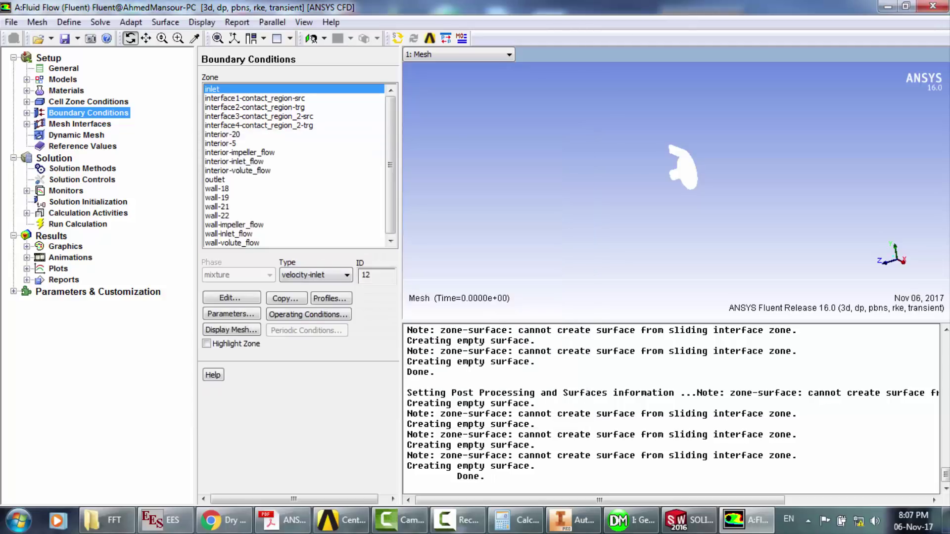
- Set the outlet's gauge pressure to 2000 pascal, keeping the Intensity and Viscosity Ratio turbulence specification
{"action": "left_click", "coordinate": [215, 180]}
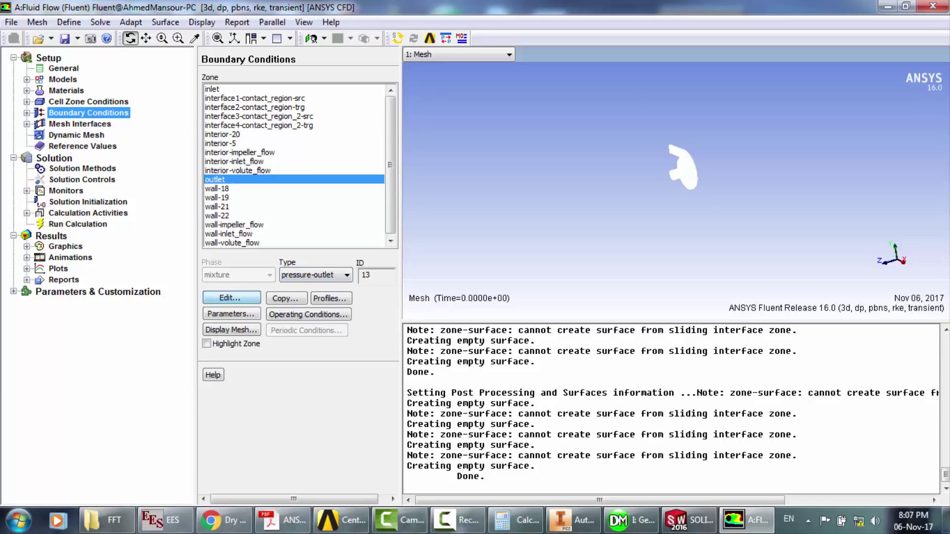
{"action": "left_click", "coordinate": [231, 298]}
{"action": "type", "text": "000"}
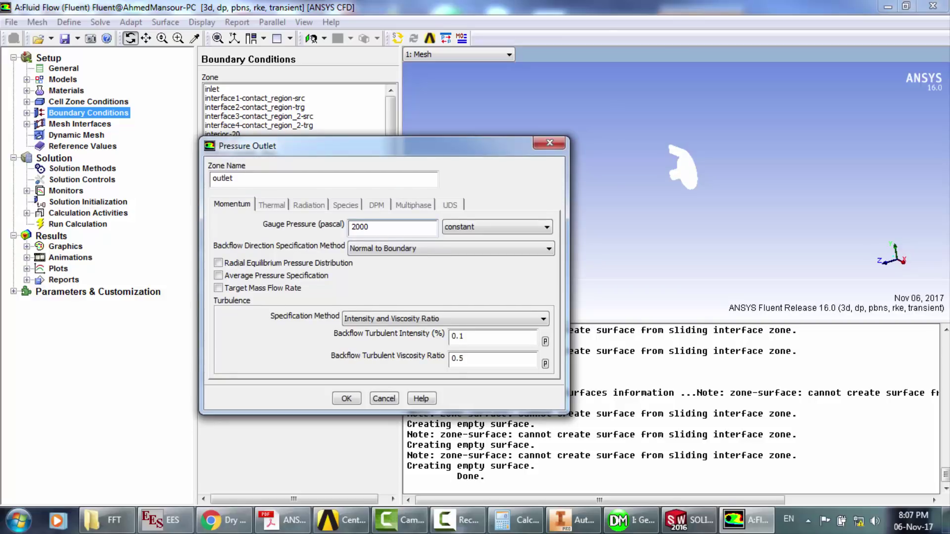
{"action": "left_click", "coordinate": [445, 319]}
{"action": "left_click", "coordinate": [445, 319]}
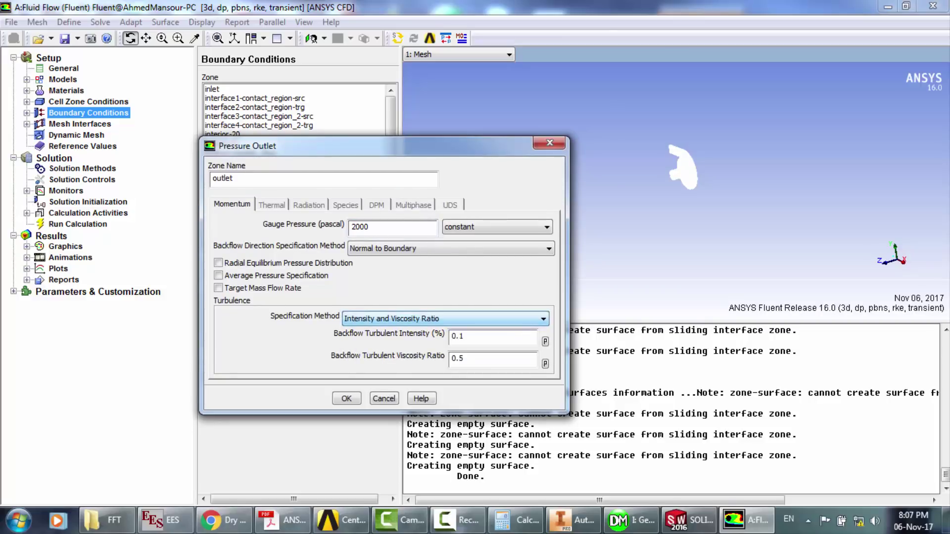
{"action": "left_click", "coordinate": [346, 398]}
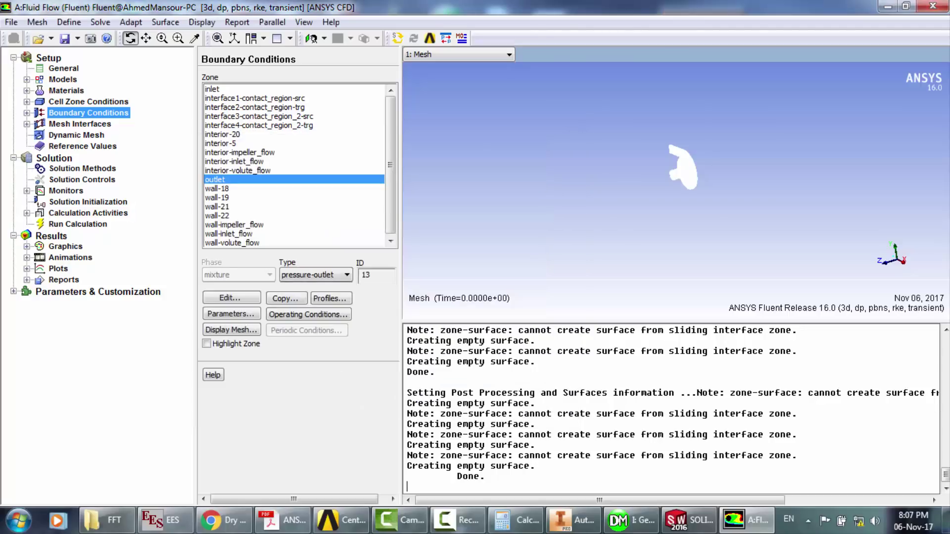
- Review the mesh interfaces, dynamic mesh options and reference values, including the reference zone
{"action": "left_click", "coordinate": [80, 124]}
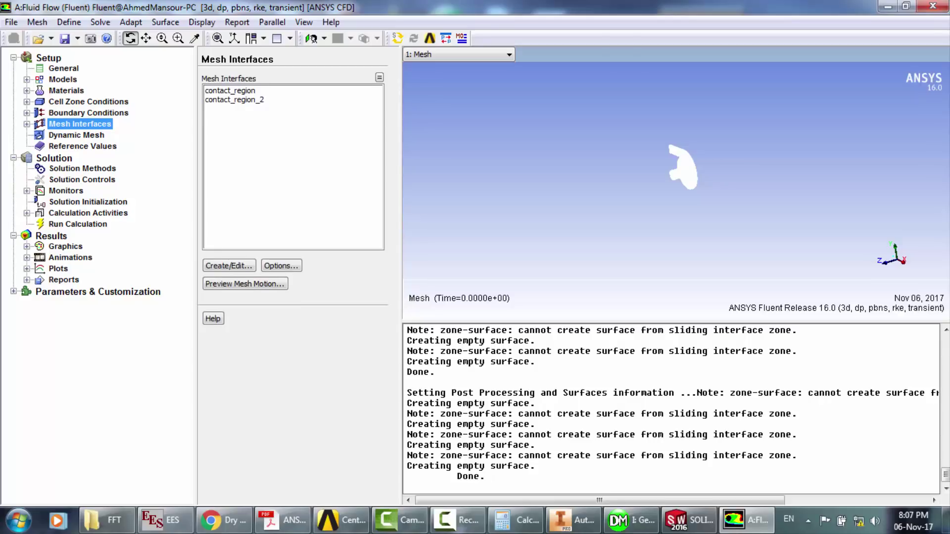
{"action": "left_click", "coordinate": [76, 135]}
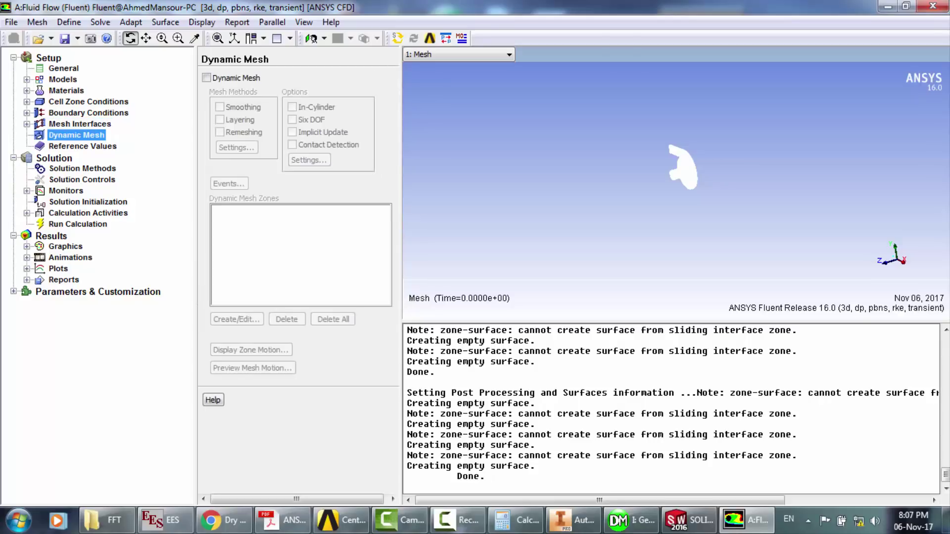
{"action": "left_click", "coordinate": [83, 147]}
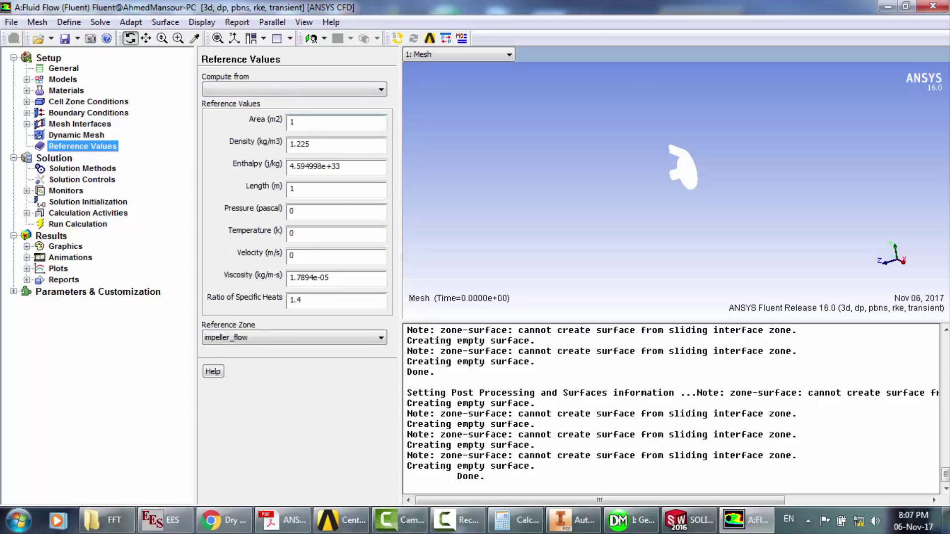
{"action": "left_click", "coordinate": [296, 123]}
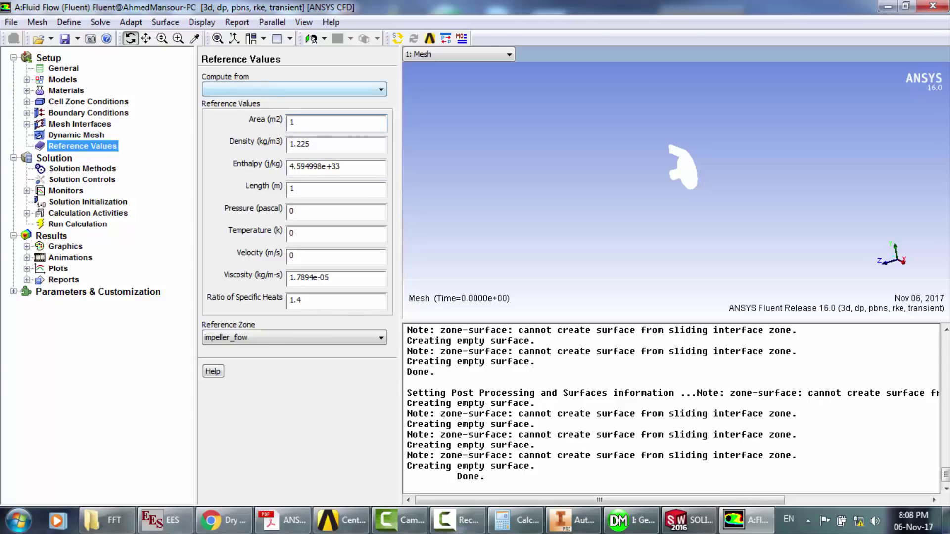
{"action": "left_click", "coordinate": [294, 89]}
{"action": "left_click", "coordinate": [293, 89]}
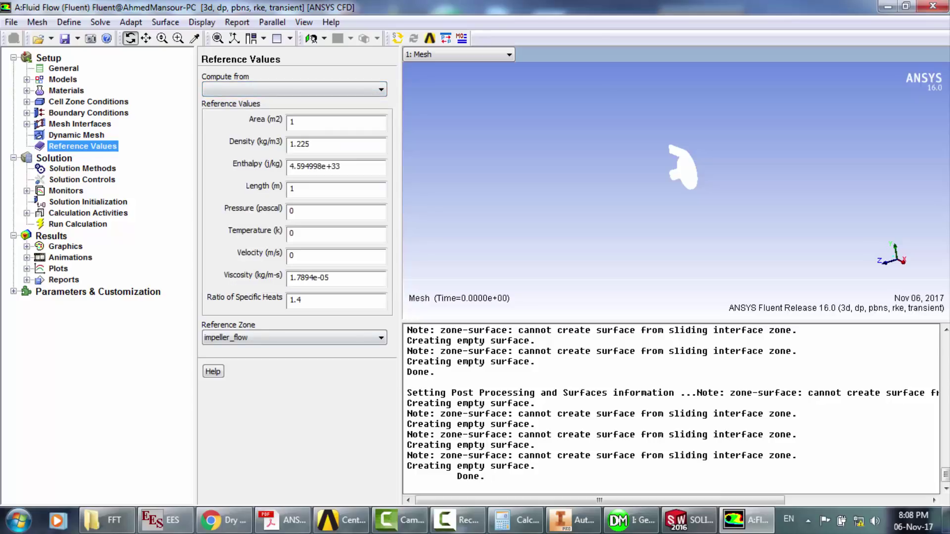
{"action": "left_click", "coordinate": [294, 337]}
{"action": "left_click", "coordinate": [294, 337]}
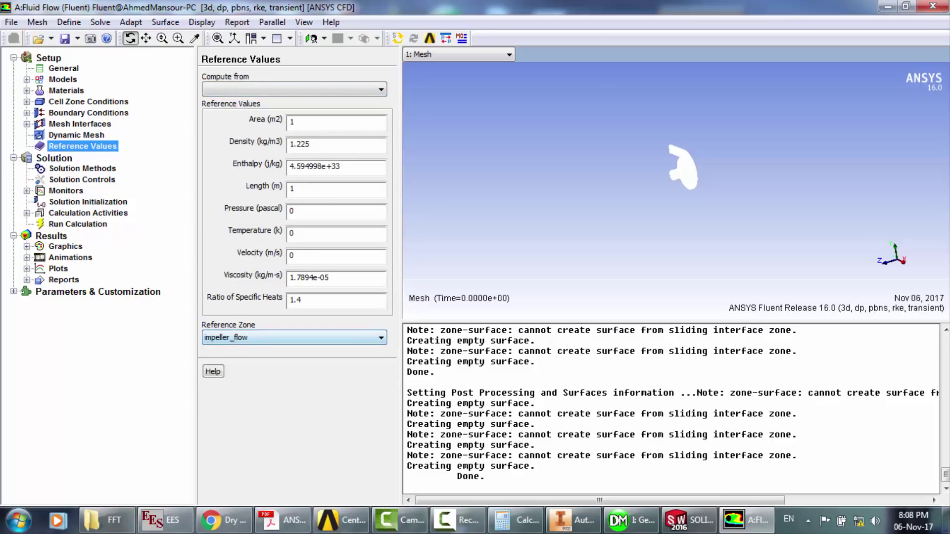
- Set the pressure-velocity coupling scheme to SIMPLE in the solution methods
{"action": "left_click", "coordinate": [82, 169]}
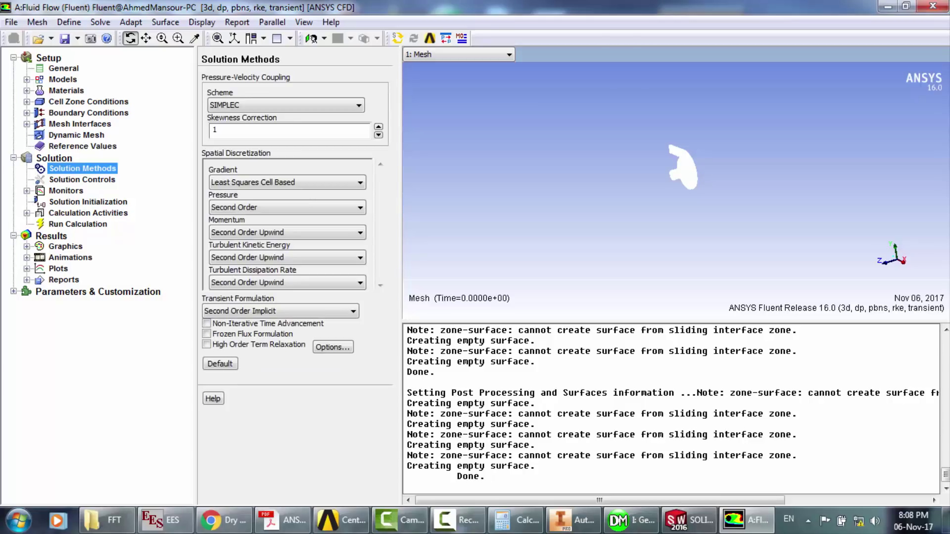
{"action": "left_click", "coordinate": [285, 105]}
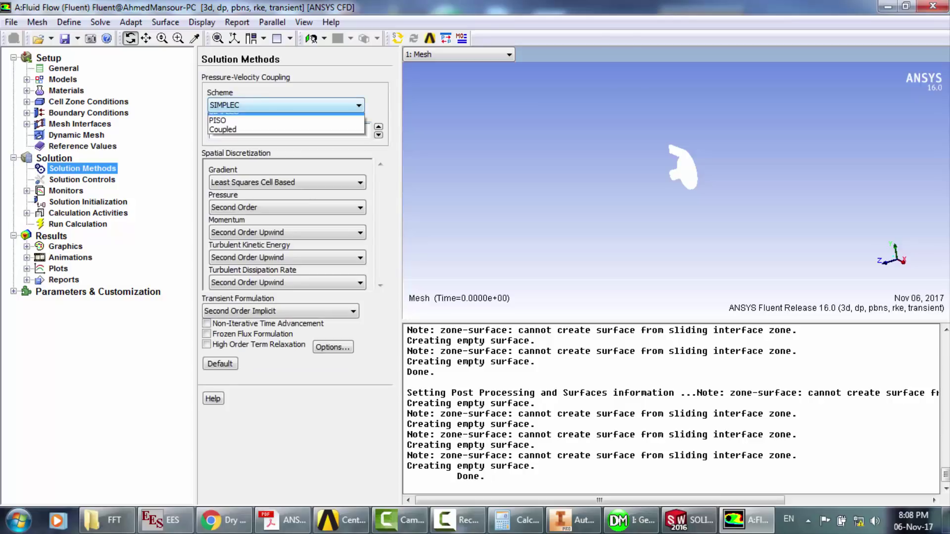
{"action": "left_click", "coordinate": [221, 118]}
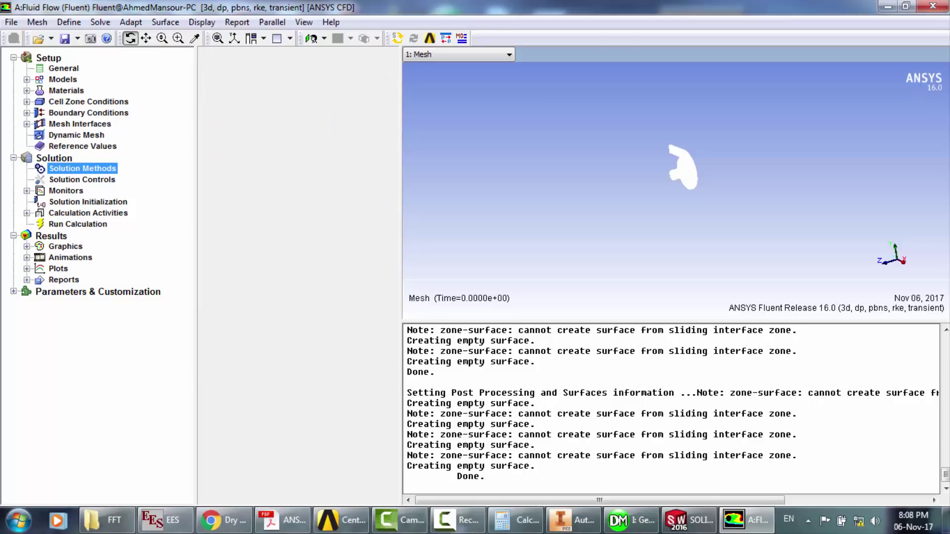
- Switch to Adobe Acrobat Reader, look through the ballesterostajadura2006.pdf paper's numerical results, and return to Fluent
{"action": "left_click", "coordinate": [283, 520]}
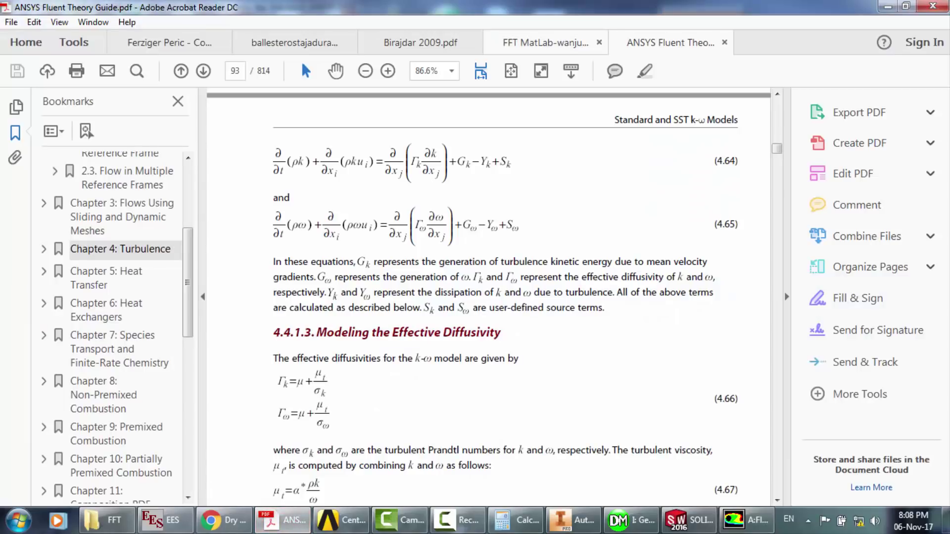
{"action": "left_click", "coordinate": [301, 52]}
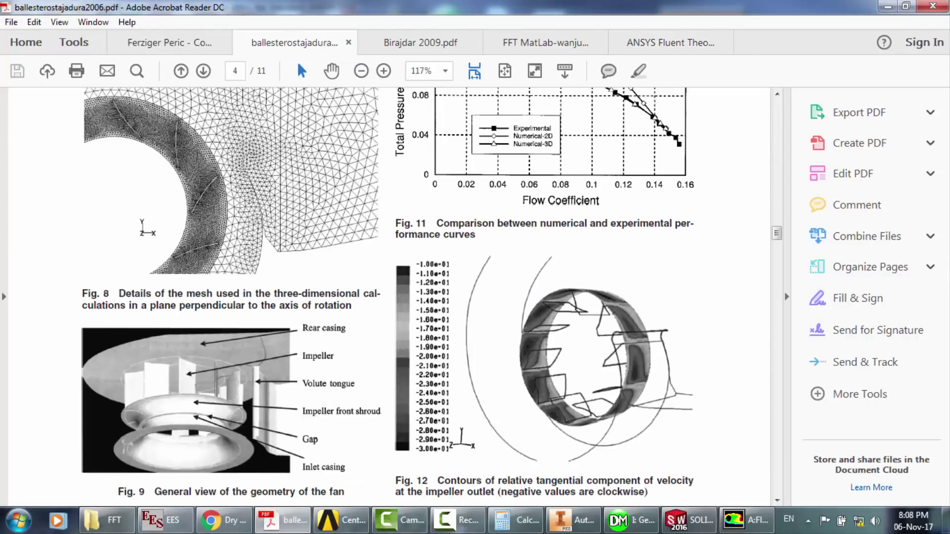
{"action": "scroll", "coordinate": [389, 297], "scroll_direction": "down", "scroll_amount": 10}
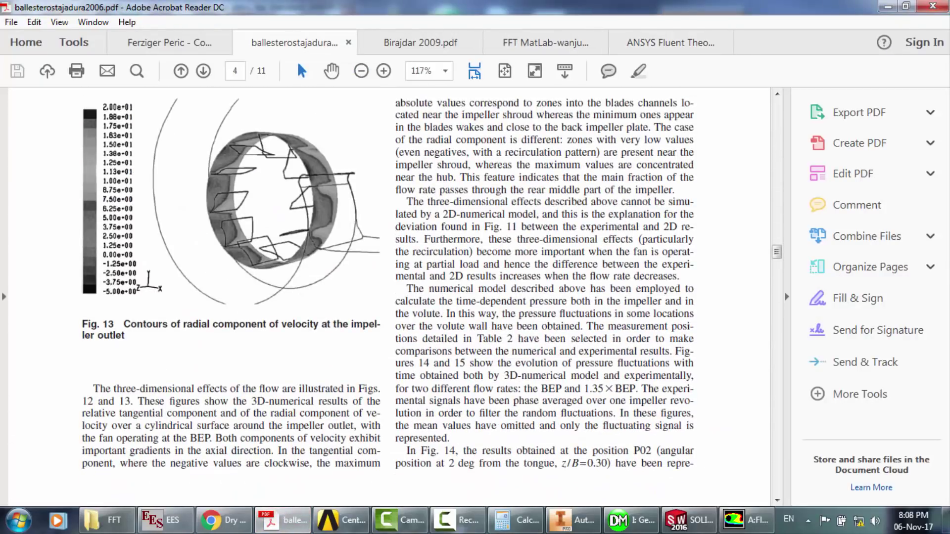
{"action": "scroll", "coordinate": [390, 297], "scroll_direction": "up", "scroll_amount": 10}
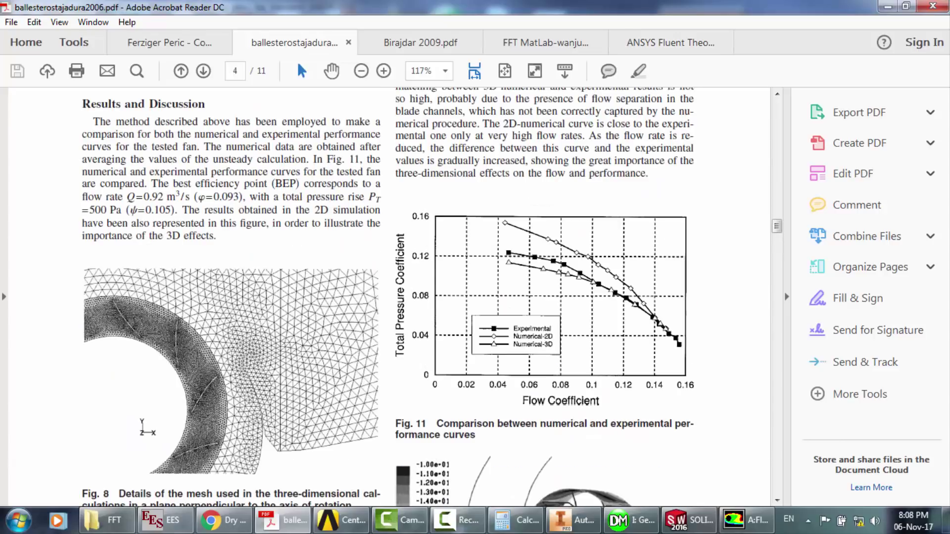
{"action": "left_click", "coordinate": [745, 520]}
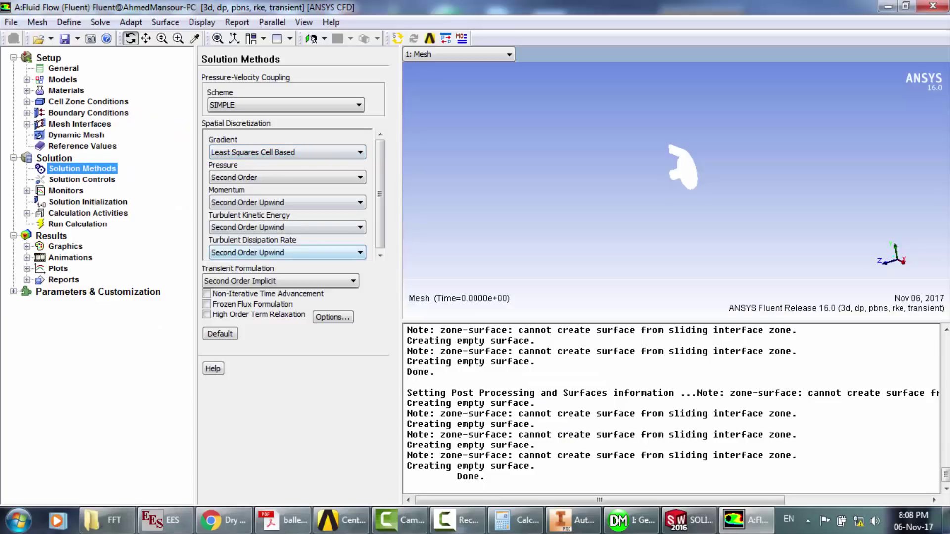
- Keep SIMPLE as the pressure-velocity coupling scheme and go through the solution controls to the monitors
{"action": "left_click", "coordinate": [286, 104]}
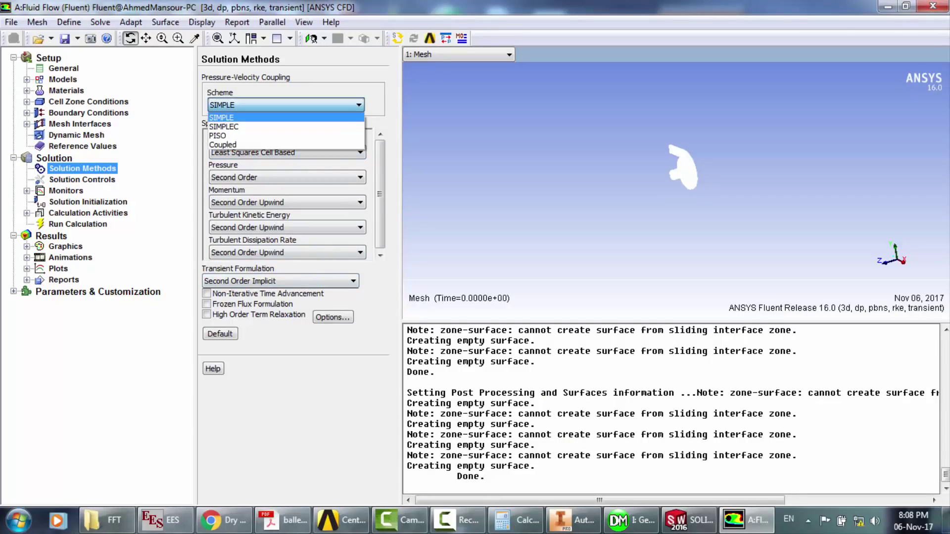
{"action": "left_click", "coordinate": [286, 117]}
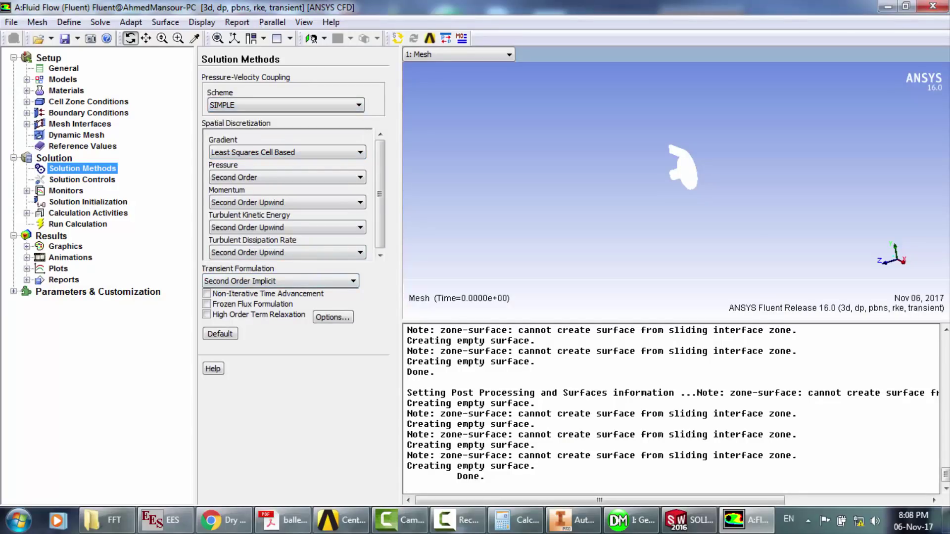
{"action": "left_click", "coordinate": [82, 179]}
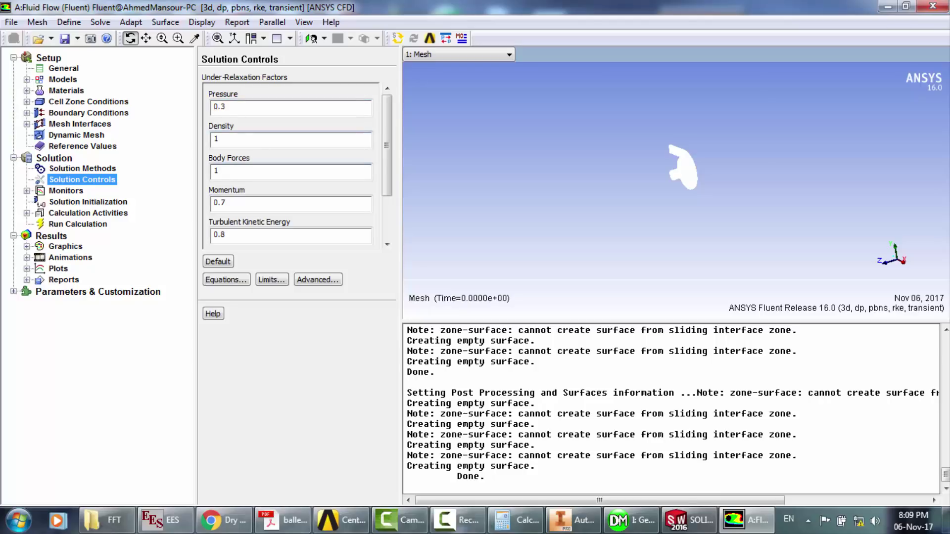
{"action": "left_click", "coordinate": [66, 191]}
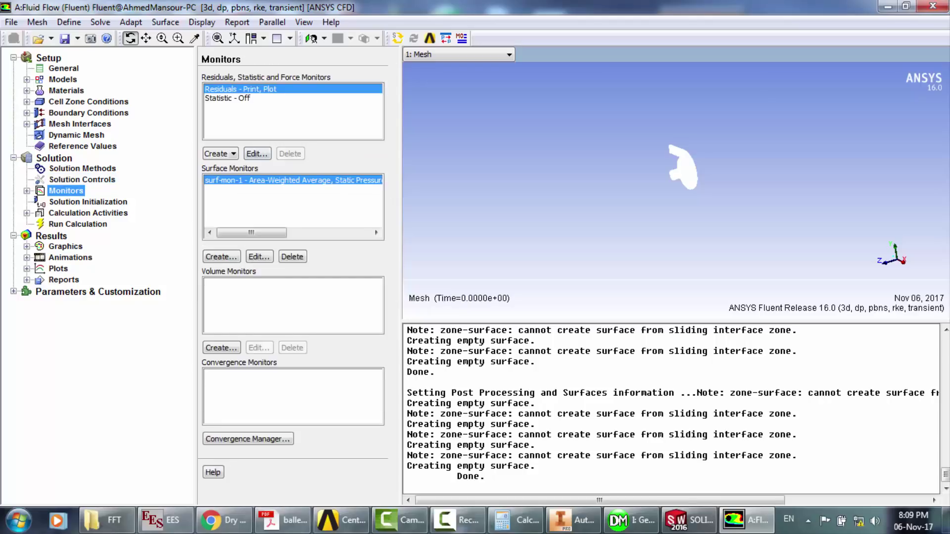
{"action": "left_click", "coordinate": [201, 21]}
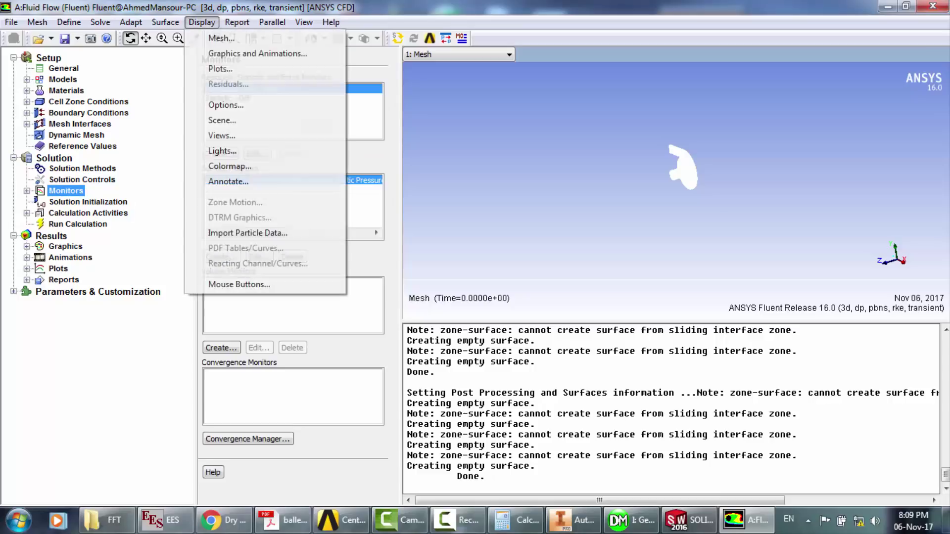
{"action": "mouse_move", "coordinate": [165, 22]}
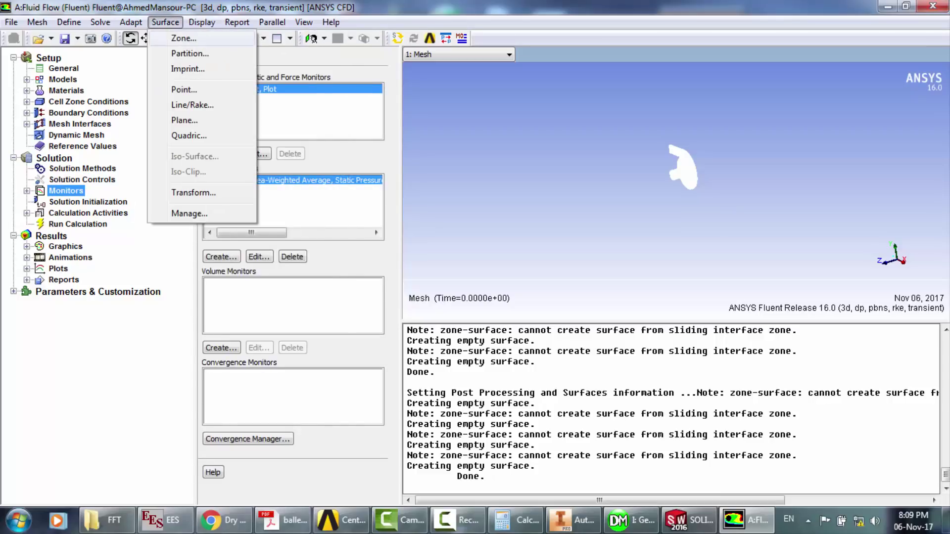
{"action": "left_click", "coordinate": [184, 89]}
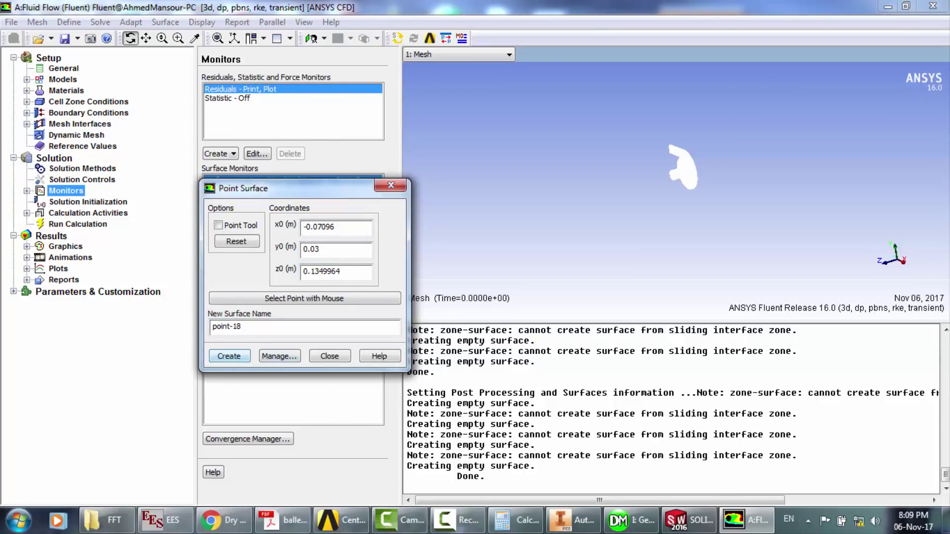
{"action": "left_click", "coordinate": [330, 356]}
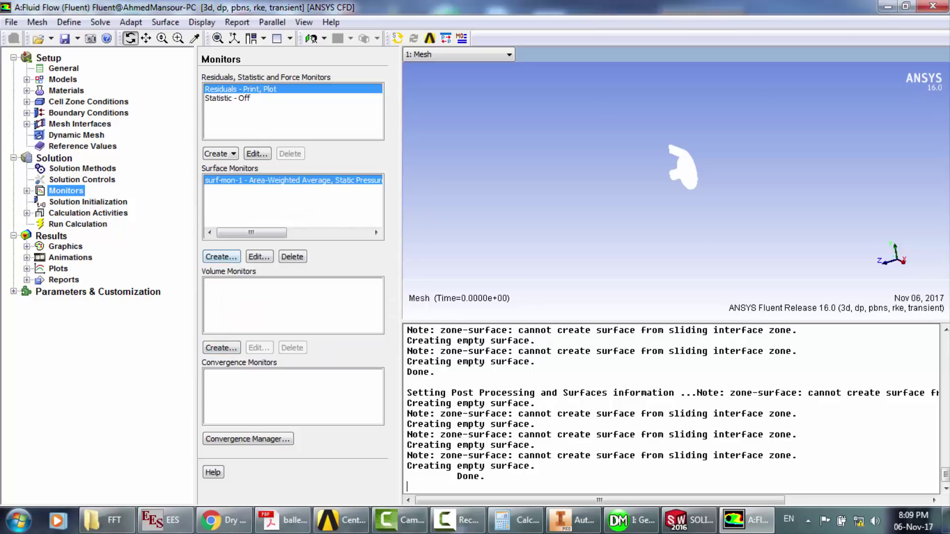
{"action": "left_click", "coordinate": [221, 256]}
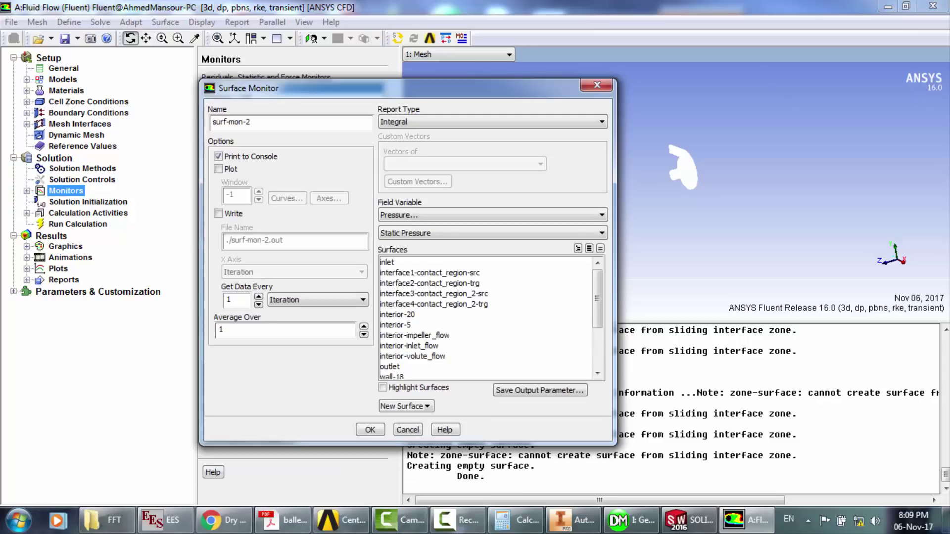
{"action": "mouse_move", "coordinate": [598, 299]}
{"action": "left_mouse_down"}
{"action": "mouse_move", "coordinate": [597, 335]}
{"action": "mouse_move", "coordinate": [597, 305]}
{"action": "left_mouse_up"}
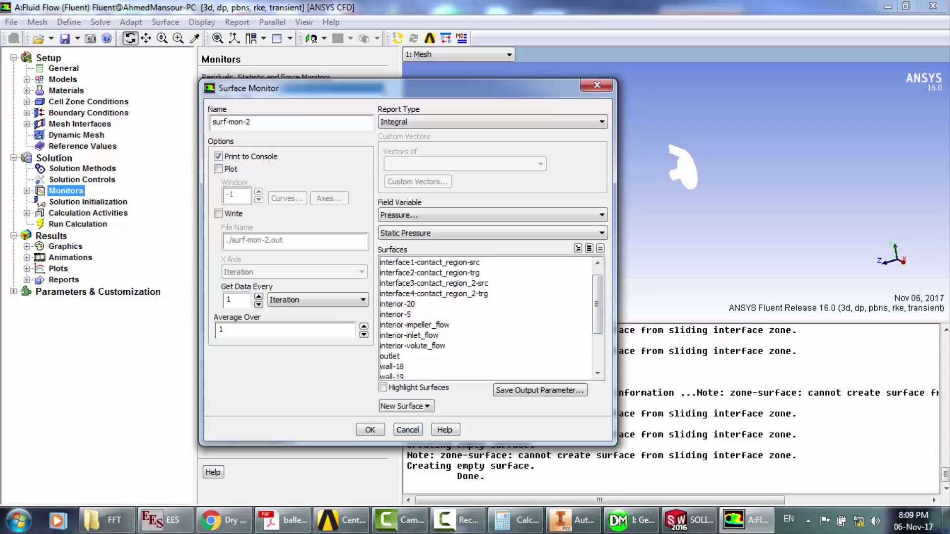
{"action": "left_click", "coordinate": [407, 430]}
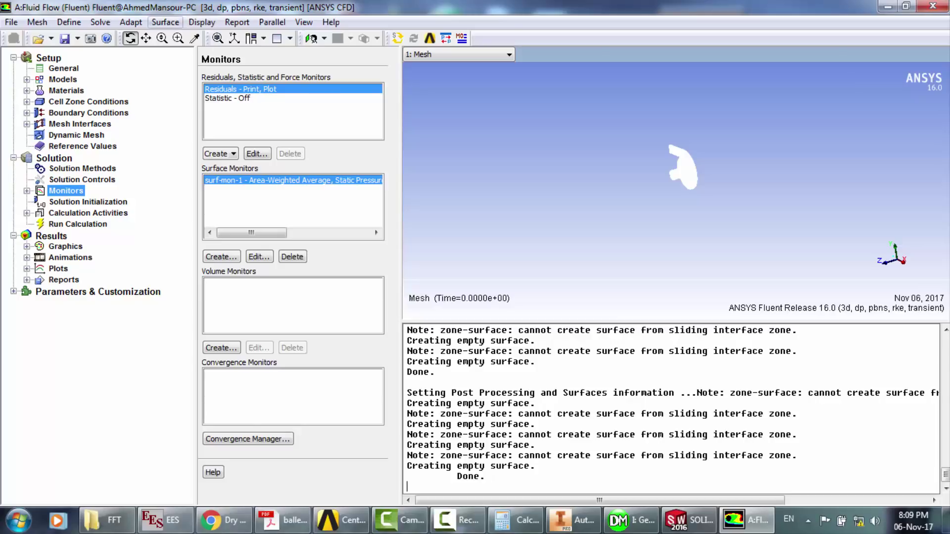
- Create a point surface at x -0.07096 m, y 0.03 m, z 0.1349964 m
{"action": "left_click", "coordinate": [165, 21]}
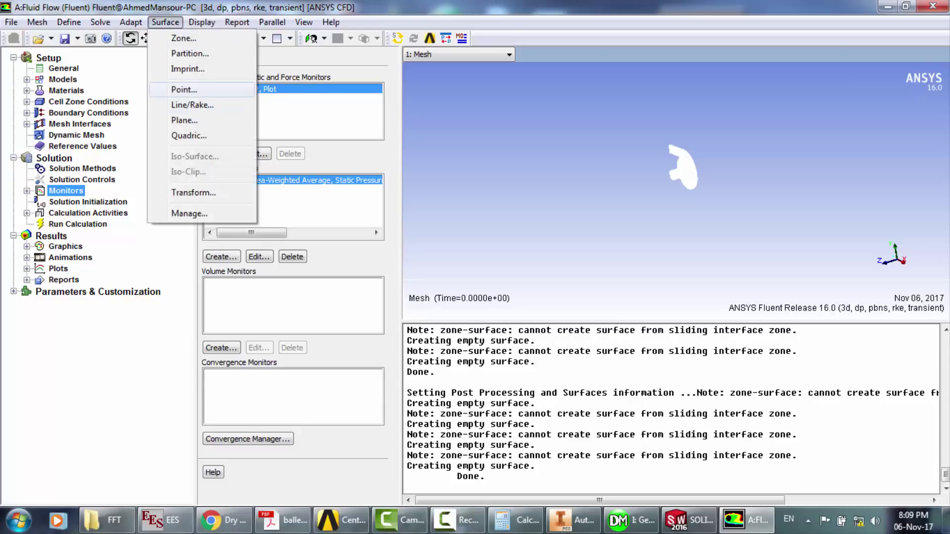
{"action": "left_click", "coordinate": [184, 89]}
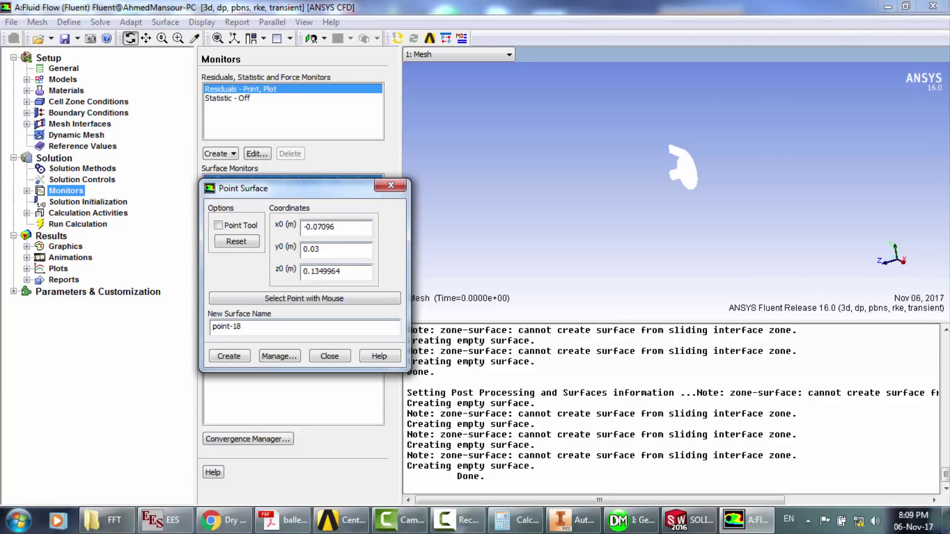
{"action": "left_click", "coordinate": [228, 356]}
{"action": "left_click", "coordinate": [330, 356]}
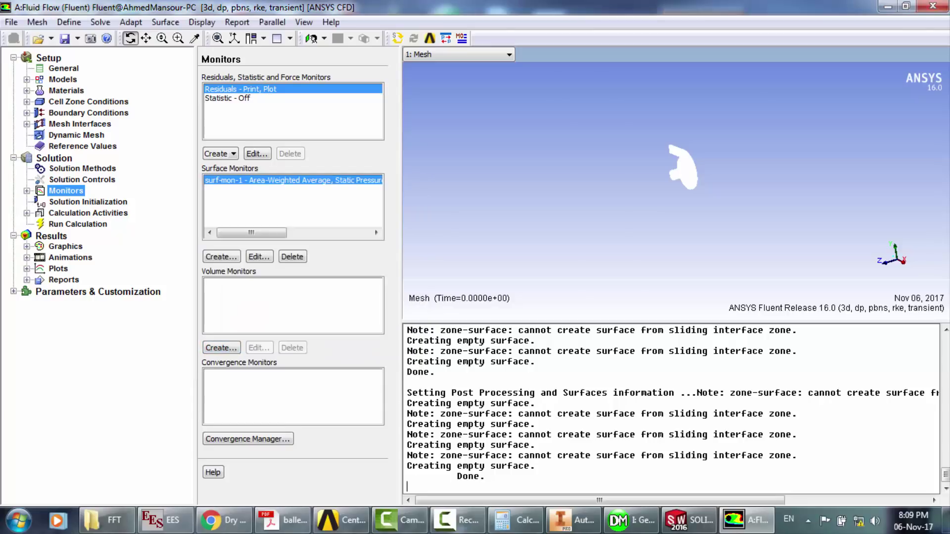
- Start a new surface monitor of static pressure on point-18 with the Area-Weighted Average report type
{"action": "left_click", "coordinate": [221, 256]}
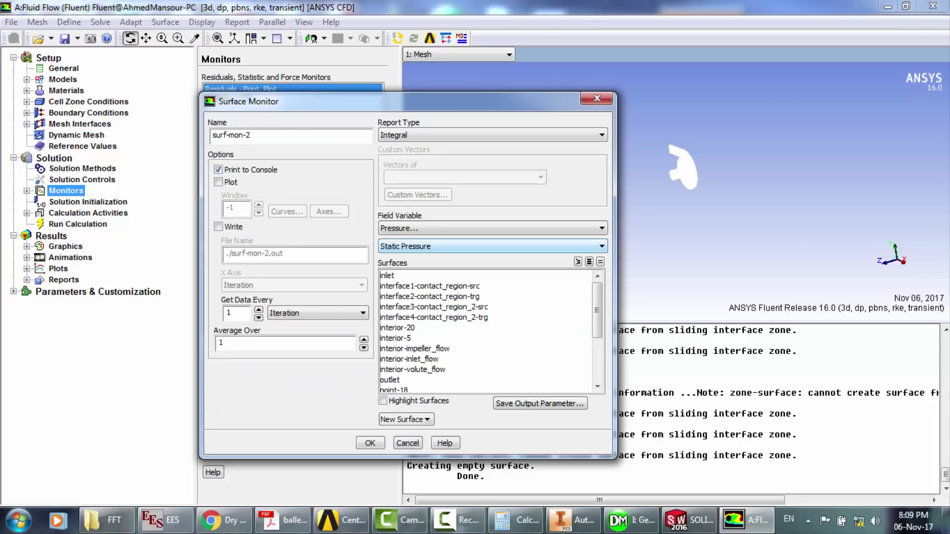
{"action": "scroll", "coordinate": [484, 331], "scroll_direction": "down", "scroll_amount": 2}
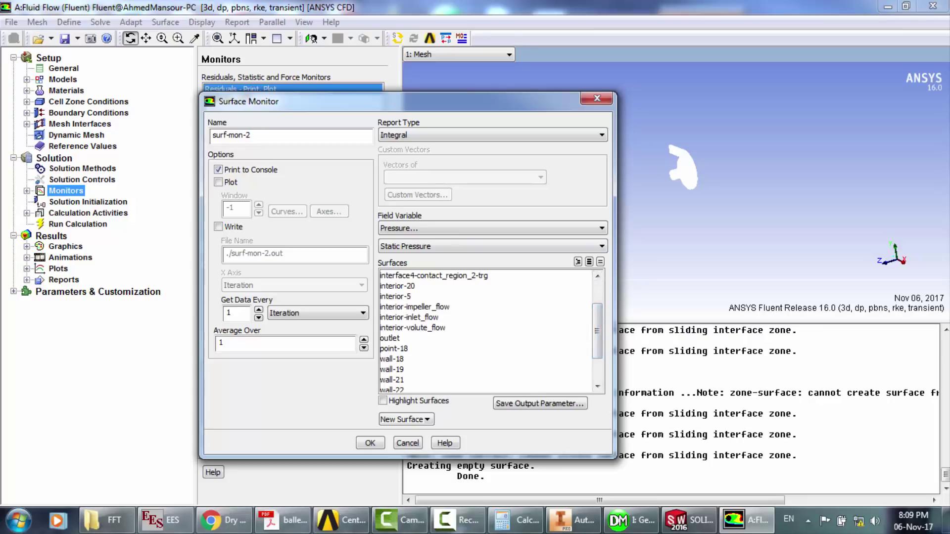
{"action": "left_click", "coordinate": [393, 349]}
{"action": "left_click", "coordinate": [493, 135]}
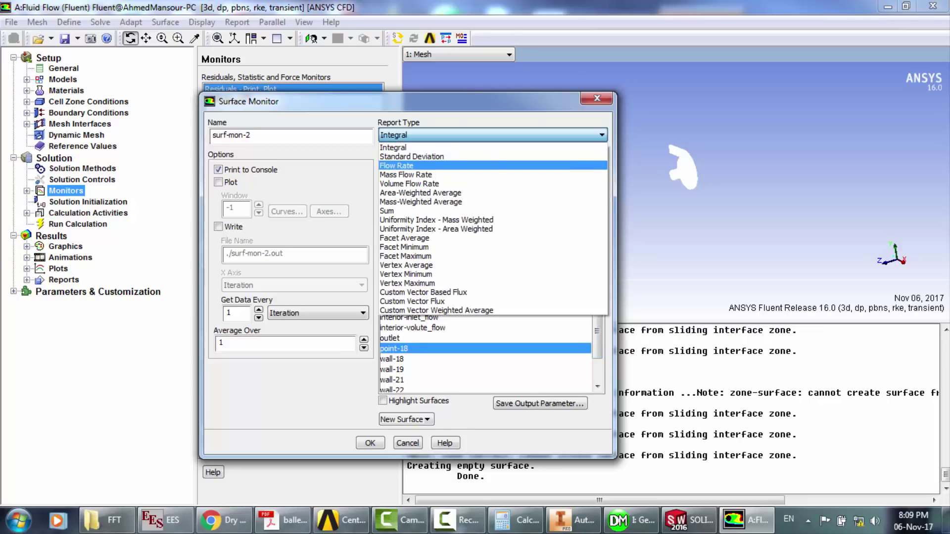
{"action": "left_click", "coordinate": [420, 192]}
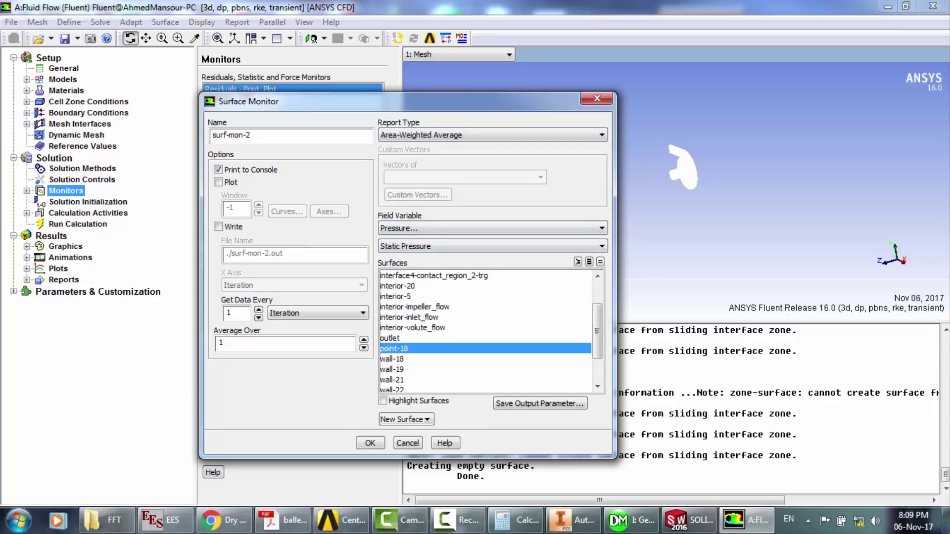
- Have the point-18 pressure monitor write to ./surf-mon-2.out against Flow Time, getting data every 1 Time Step, and create it
{"action": "left_click", "coordinate": [219, 227]}
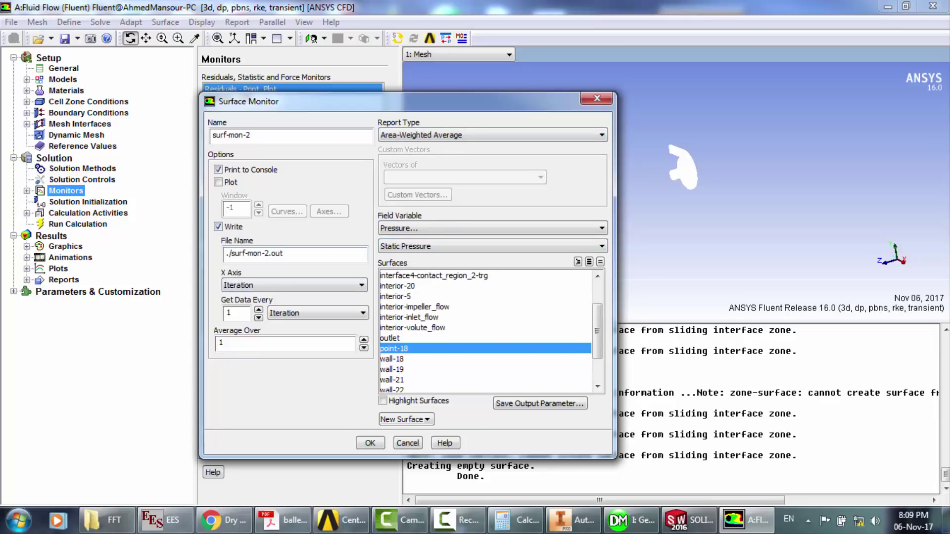
{"action": "left_click", "coordinate": [294, 285]}
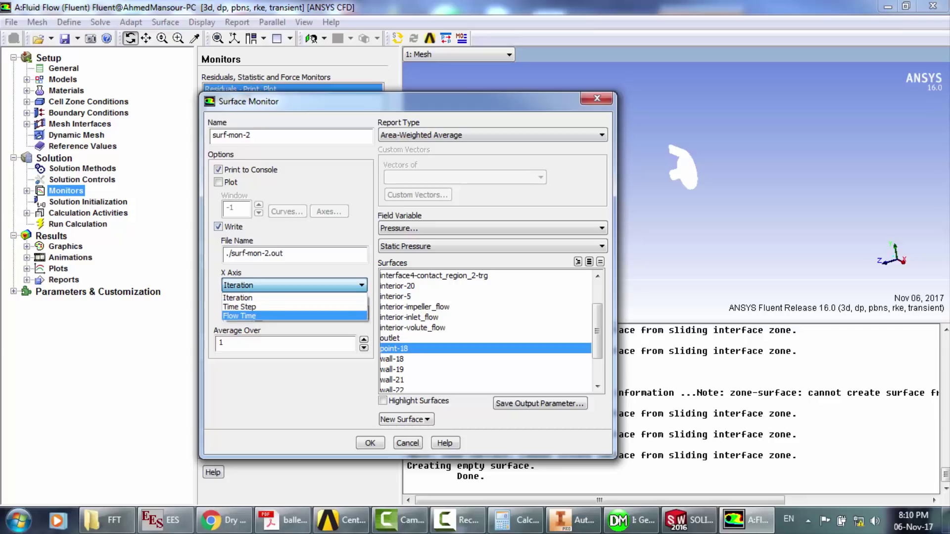
{"action": "left_click", "coordinate": [239, 316]}
{"action": "left_click", "coordinate": [317, 313]}
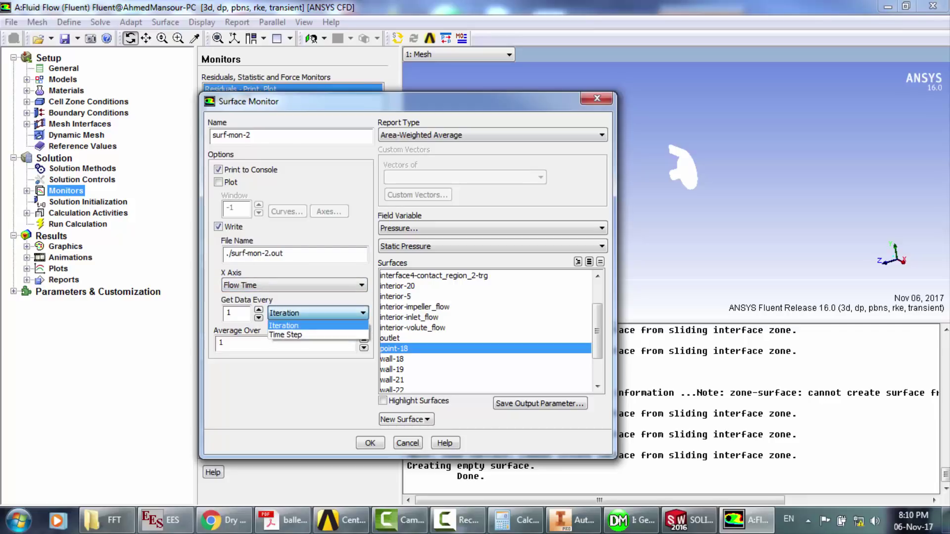
{"action": "left_click", "coordinate": [285, 335]}
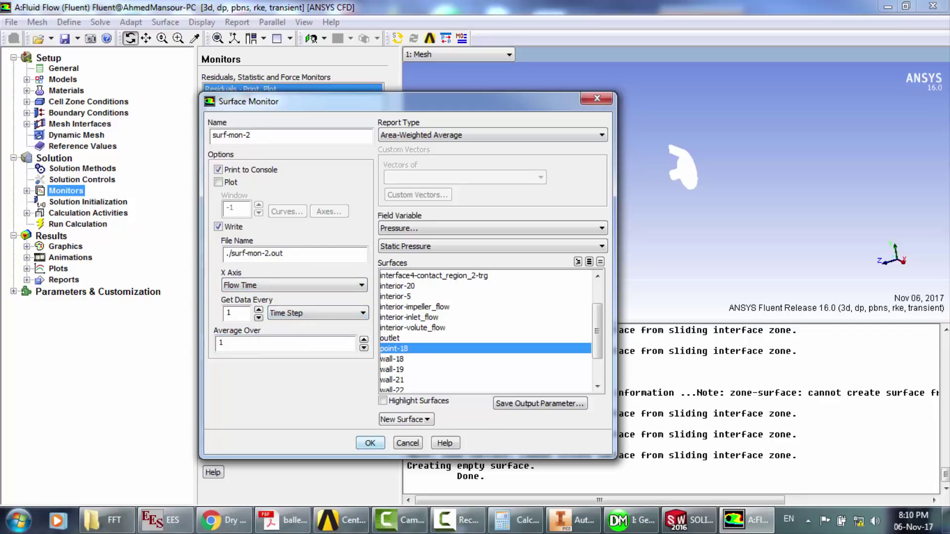
{"action": "left_click", "coordinate": [370, 443]}
- Switch to Adobe Acrobat Reader and examine the volute pressure fluctuation plots and power spectra in ballesterostajadura2006.pdf
{"action": "left_click", "coordinate": [283, 520]}
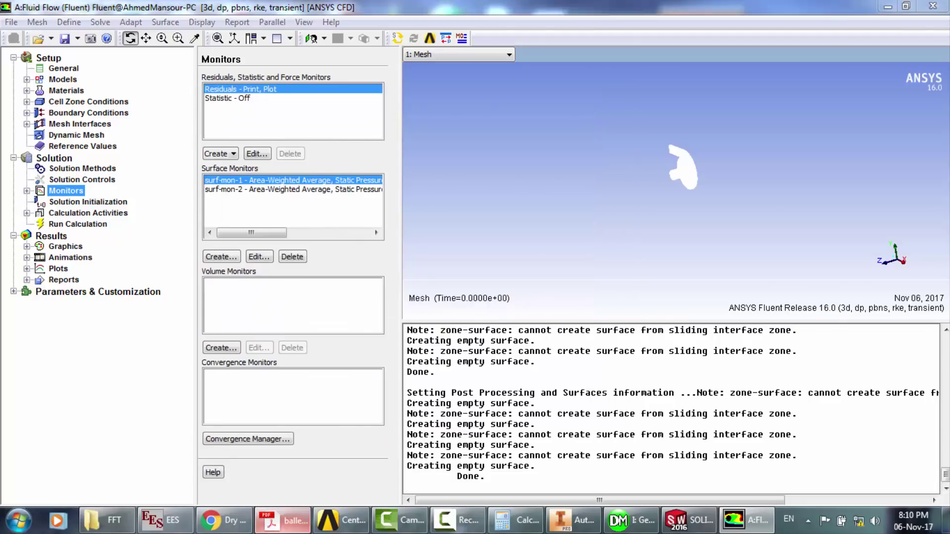
{"action": "scroll", "coordinate": [389, 296], "scroll_direction": "up", "scroll_amount": 1}
{"action": "scroll", "coordinate": [389, 297], "scroll_direction": "down", "scroll_amount": 10}
{"action": "scroll", "coordinate": [389, 296], "scroll_direction": "down", "scroll_amount": 15}
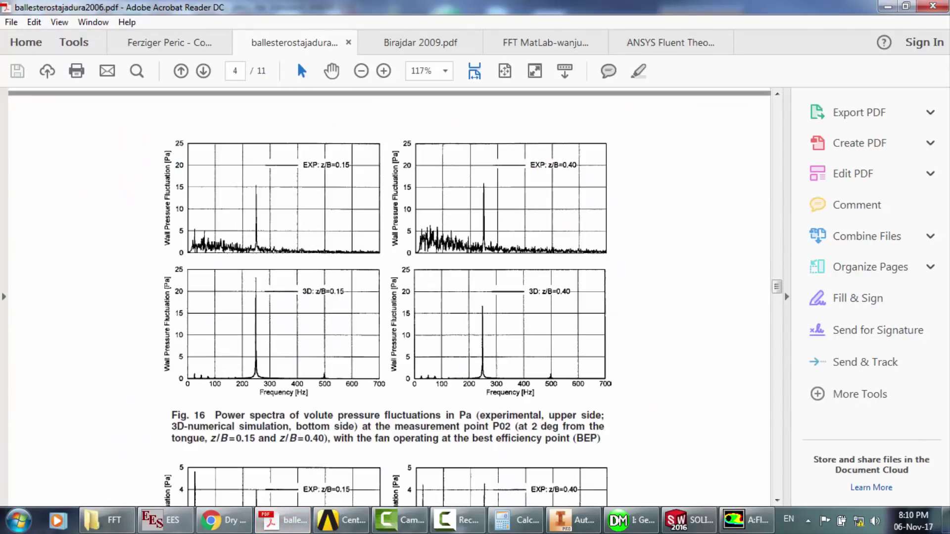
{"action": "scroll", "coordinate": [389, 297], "scroll_direction": "up", "scroll_amount": 8}
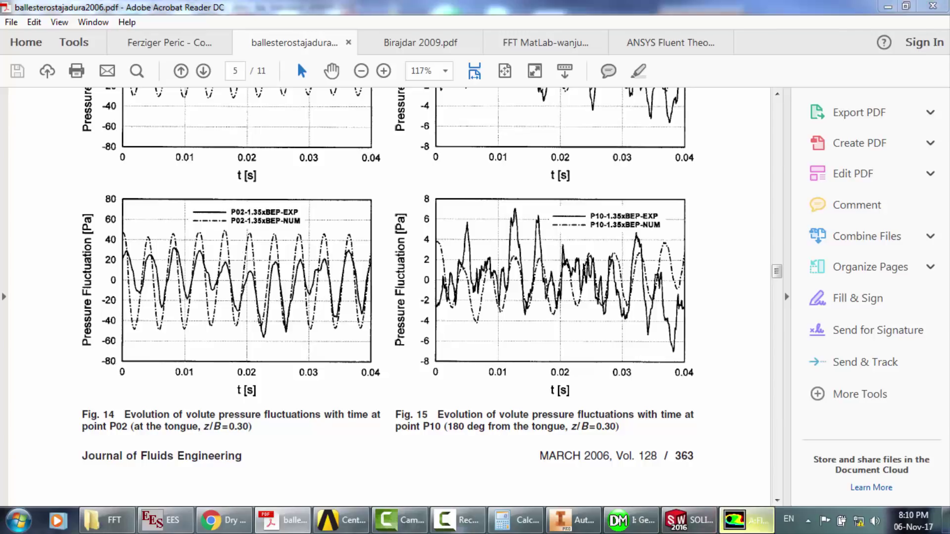
- Return to Fluent and initialize the solution with Hybrid Initialization
{"action": "left_click", "coordinate": [745, 520]}
{"action": "left_click", "coordinate": [88, 202]}
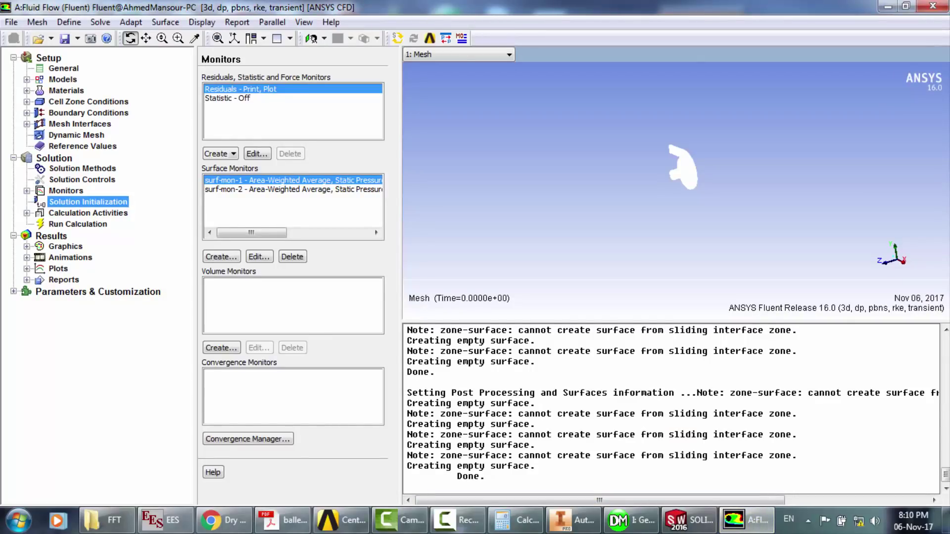
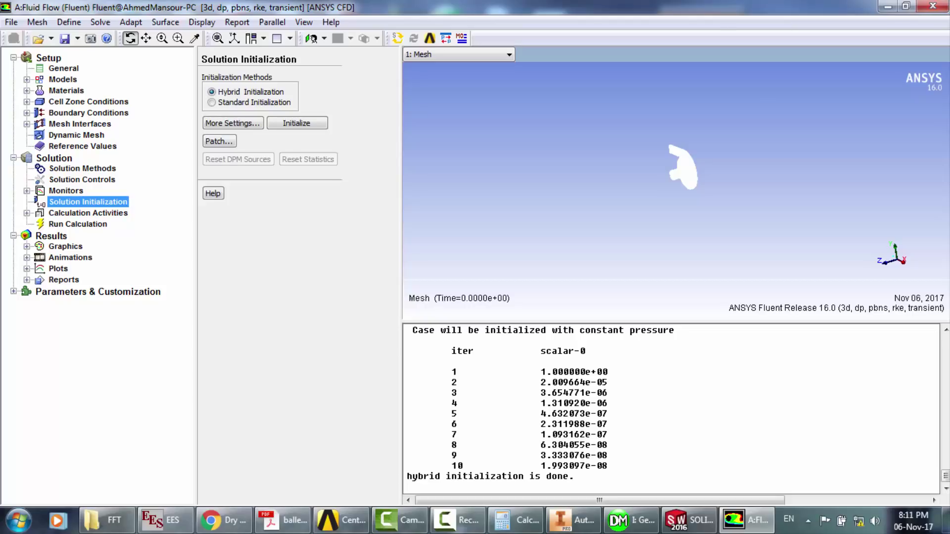
- Edit the residual monitors and set the continuity equation's absolute convergence criterion to 0.001
{"action": "left_click", "coordinate": [82, 169]}
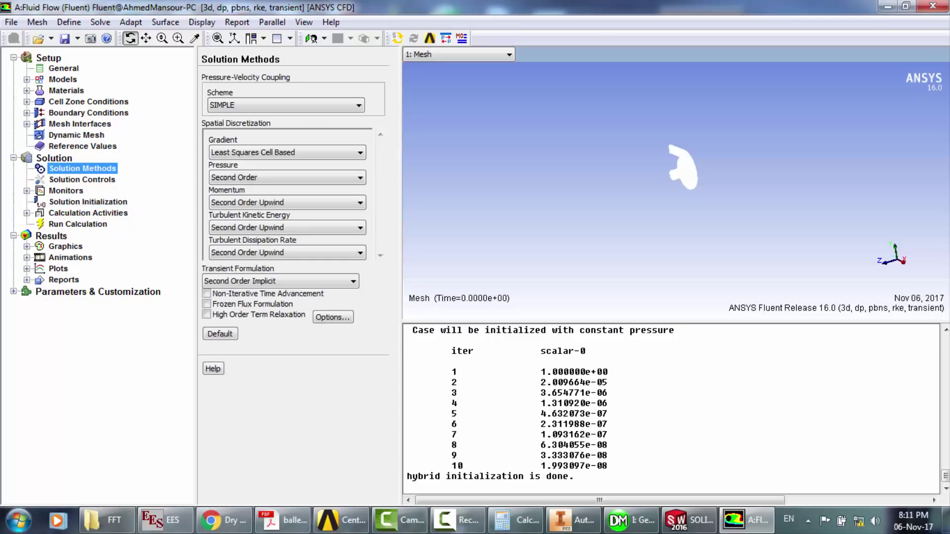
{"action": "left_click", "coordinate": [66, 191]}
{"action": "left_click", "coordinate": [257, 153]}
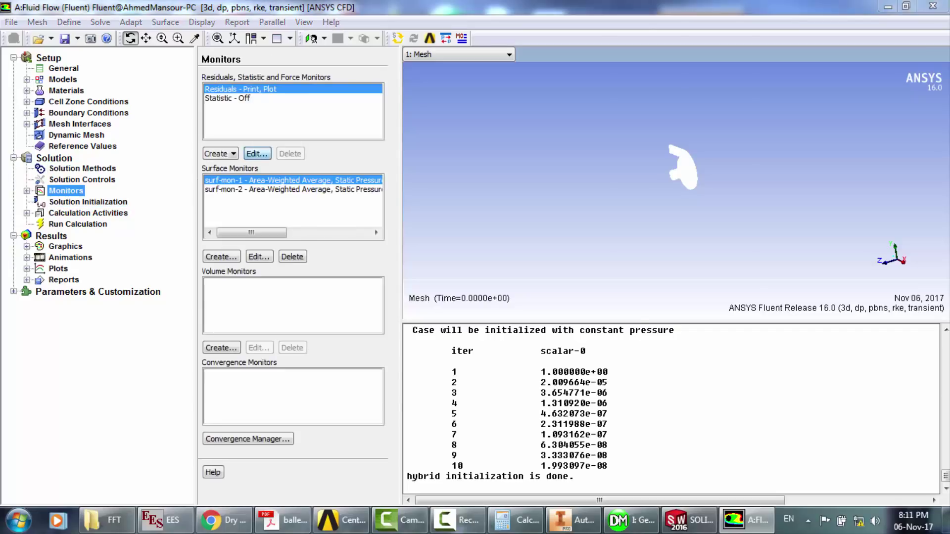
{"action": "double_click", "coordinate": [546, 212]}
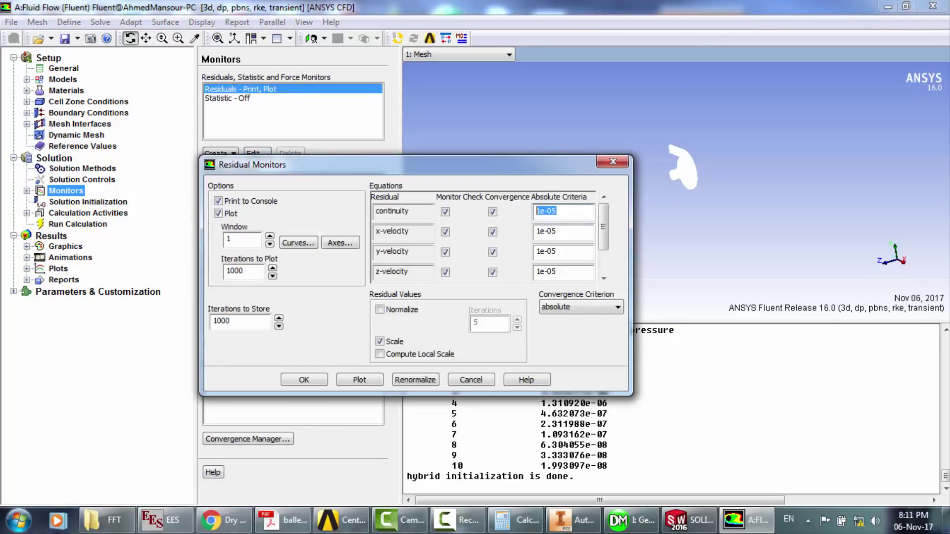
{"action": "type", "text": "0.001"}
{"action": "left_click", "coordinate": [548, 211]}
{"action": "type", "text": "001"}
{"action": "left_click", "coordinate": [303, 379]}
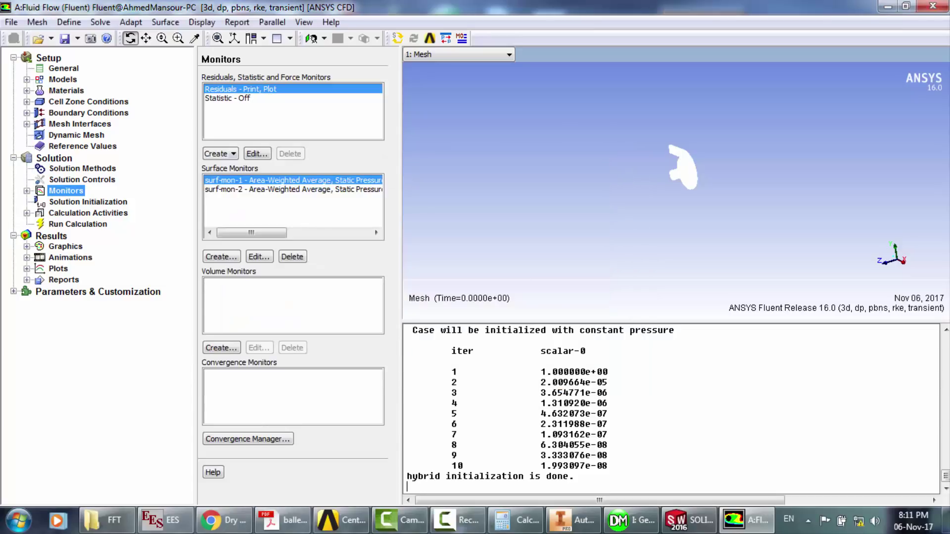
- Go to the calculation activities and check the autosave interval in time steps
{"action": "left_click", "coordinate": [88, 202]}
{"action": "left_click", "coordinate": [88, 213]}
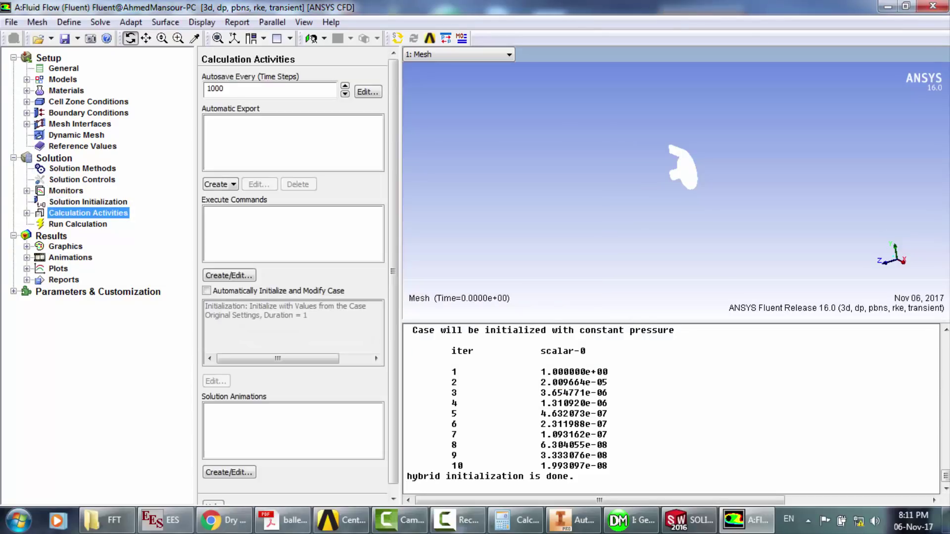
{"action": "double_click", "coordinate": [228, 89]}
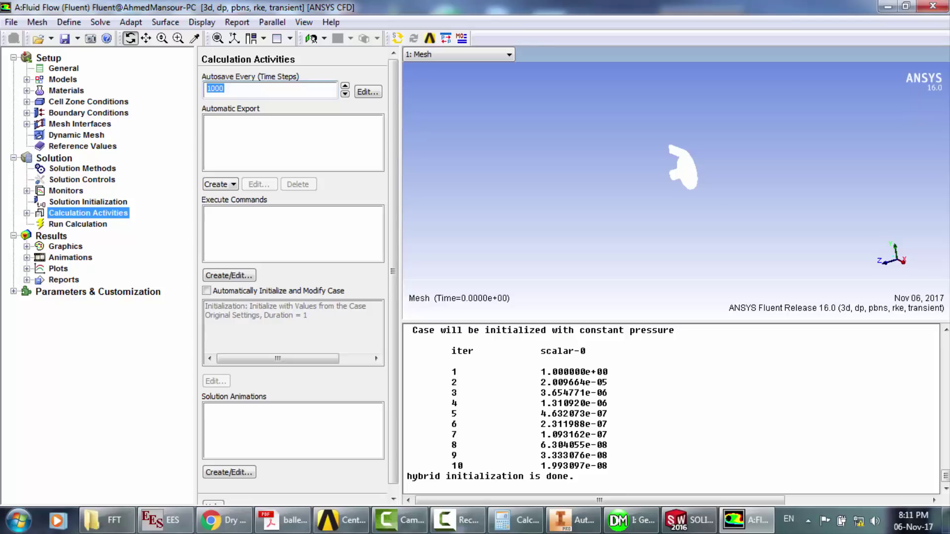
- Try adding one solution animation sequence named pressure, recorded every 1 Time Step
{"action": "left_click", "coordinate": [229, 472]}
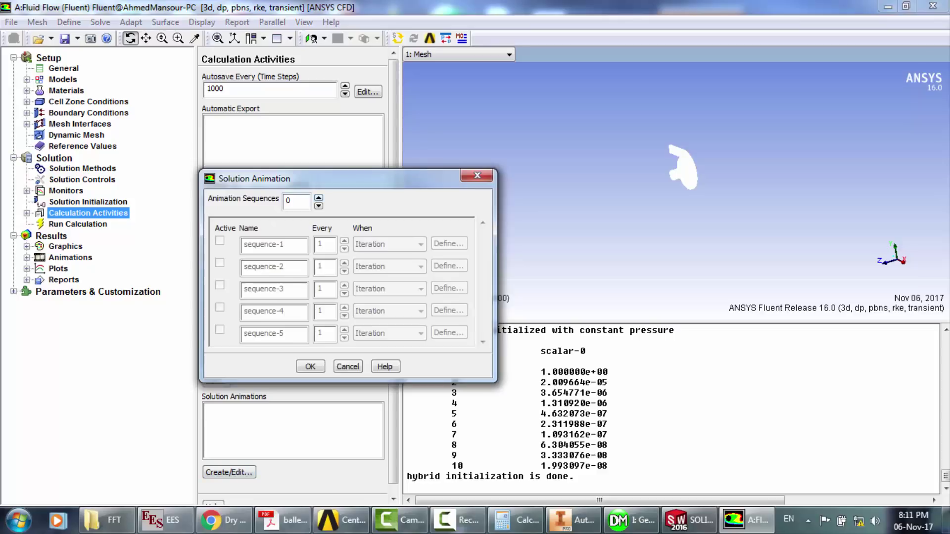
{"action": "left_click", "coordinate": [318, 197]}
{"action": "left_click_drag", "start_coordinate": [285, 245], "coordinate": [244, 245]}
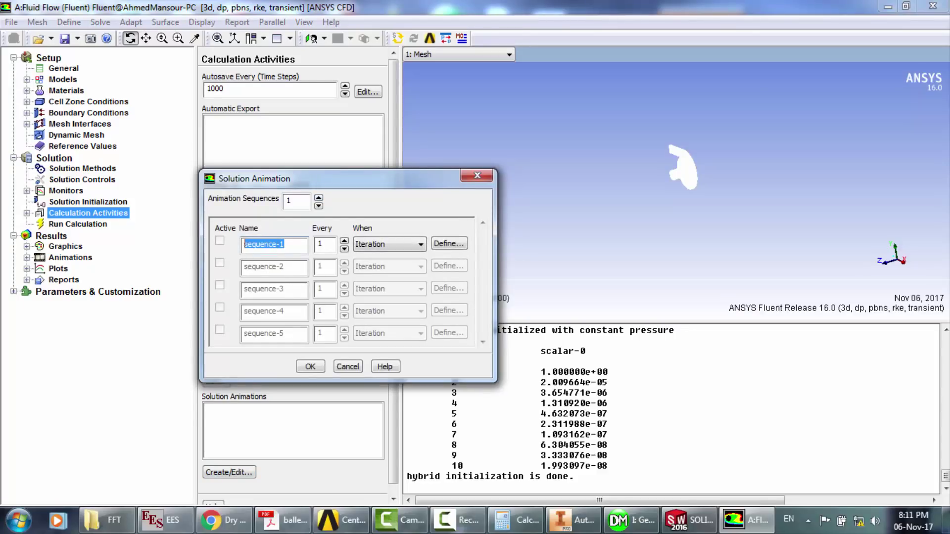
{"action": "type", "text": "pressure"}
{"action": "left_click", "coordinate": [389, 244]}
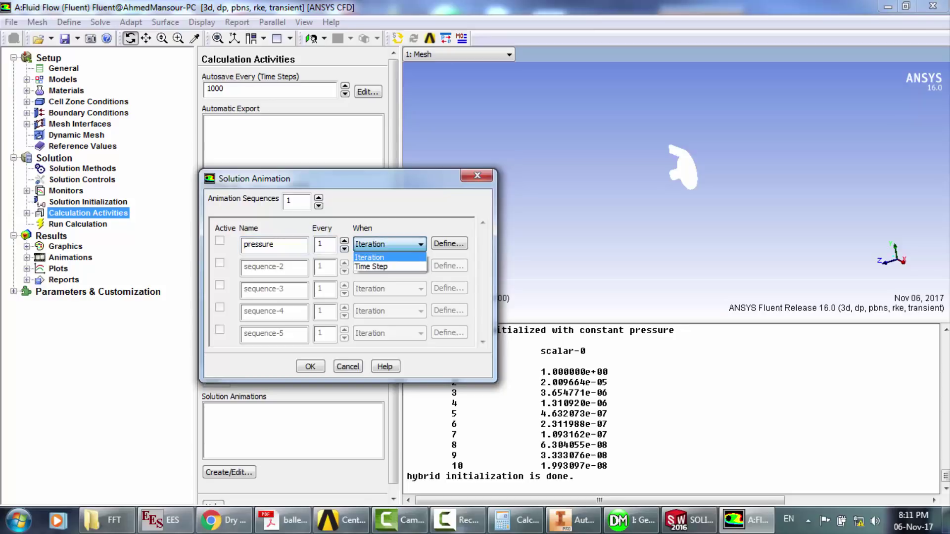
{"action": "left_click", "coordinate": [381, 264]}
- Try defining the pressure sequence as filled Static Pressure contours, then cancel the sequence and the solution animation
{"action": "left_click", "coordinate": [448, 243]}
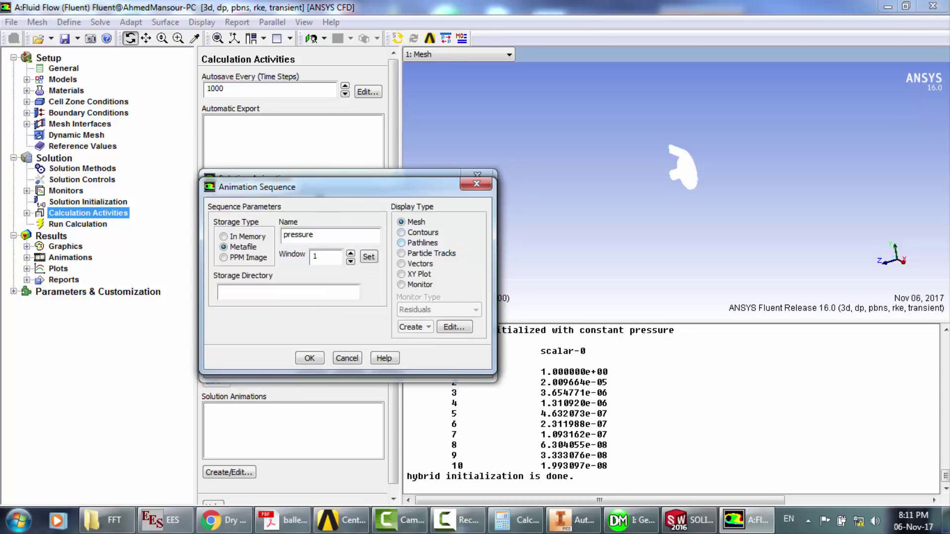
{"action": "left_click", "coordinate": [401, 232]}
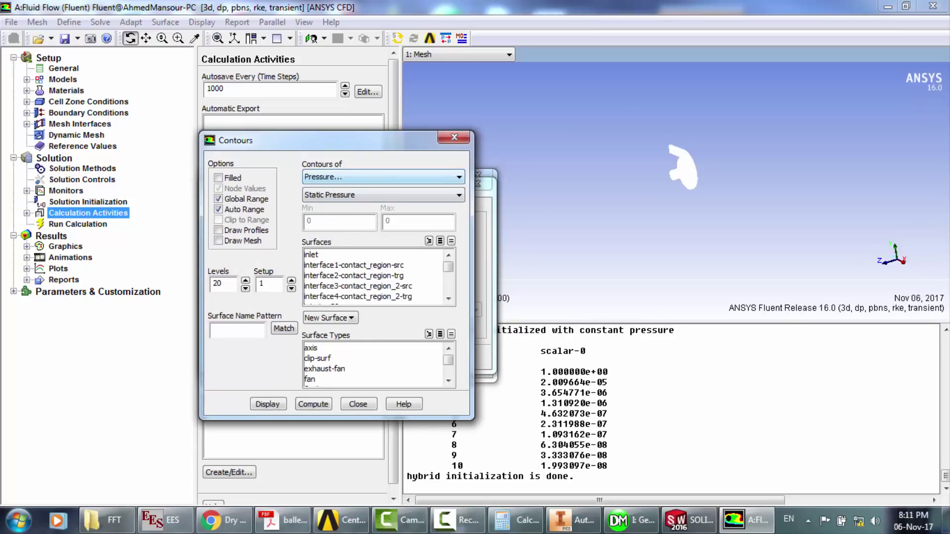
{"action": "left_click", "coordinate": [219, 178]}
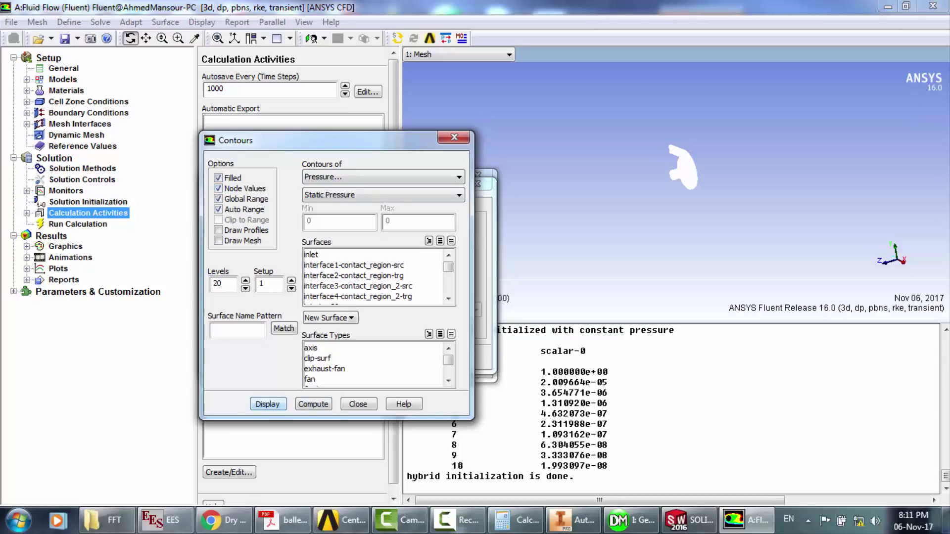
{"action": "left_click", "coordinate": [358, 404]}
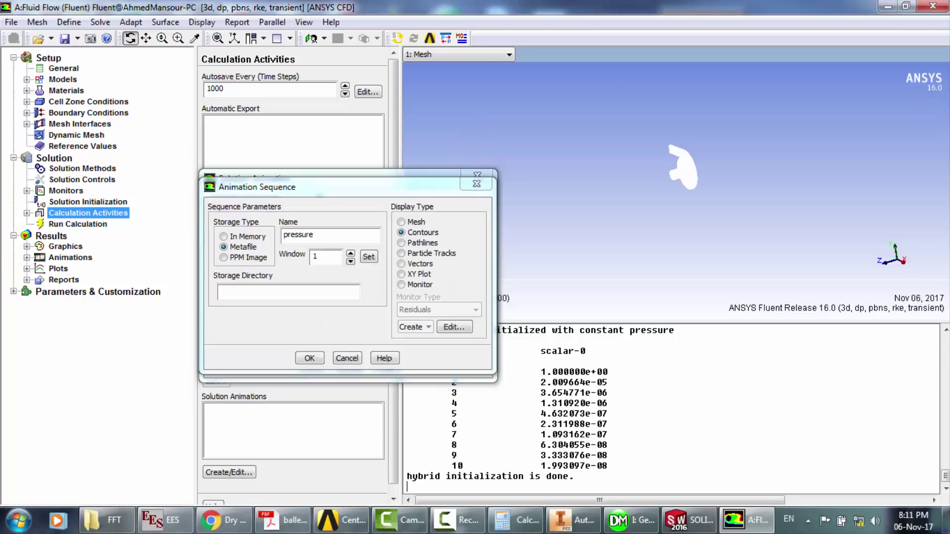
{"action": "left_click", "coordinate": [346, 358]}
{"action": "left_click", "coordinate": [348, 367]}
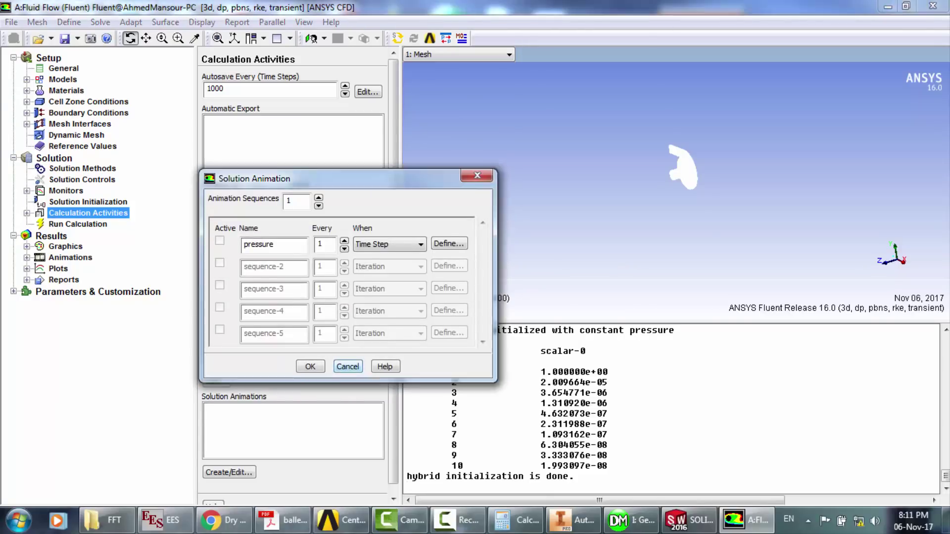
- Review the run calculation settings, including the time stepping method and the maximum iterations per time step
{"action": "left_click", "coordinate": [77, 224]}
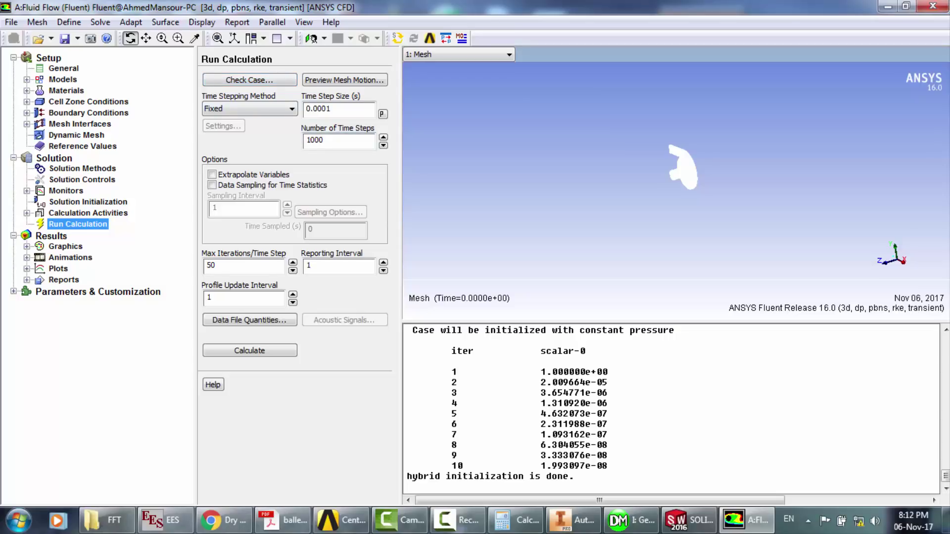
{"action": "left_click", "coordinate": [249, 109]}
{"action": "left_click", "coordinate": [250, 108]}
{"action": "double_click", "coordinate": [216, 265]}
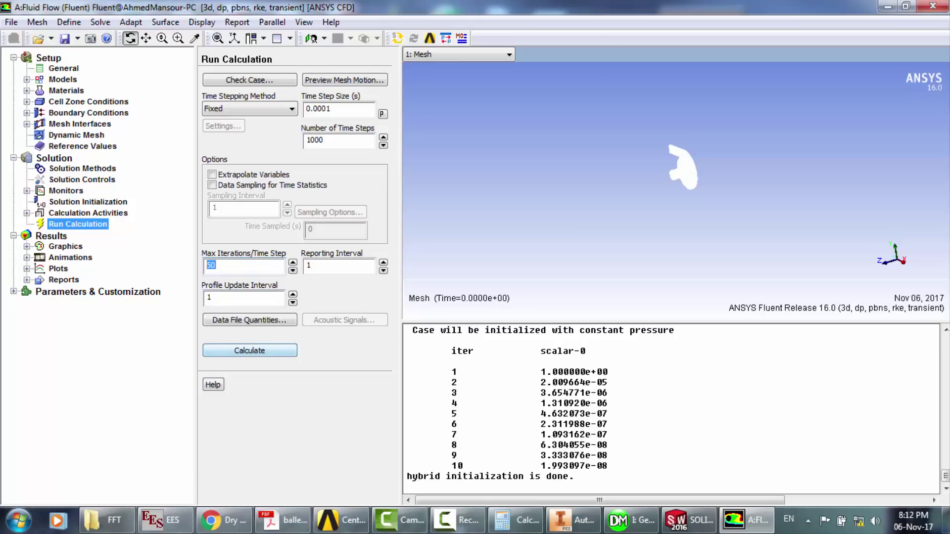
- Close Fluent and confirm the closing
{"action": "left_click", "coordinate": [933, 6]}
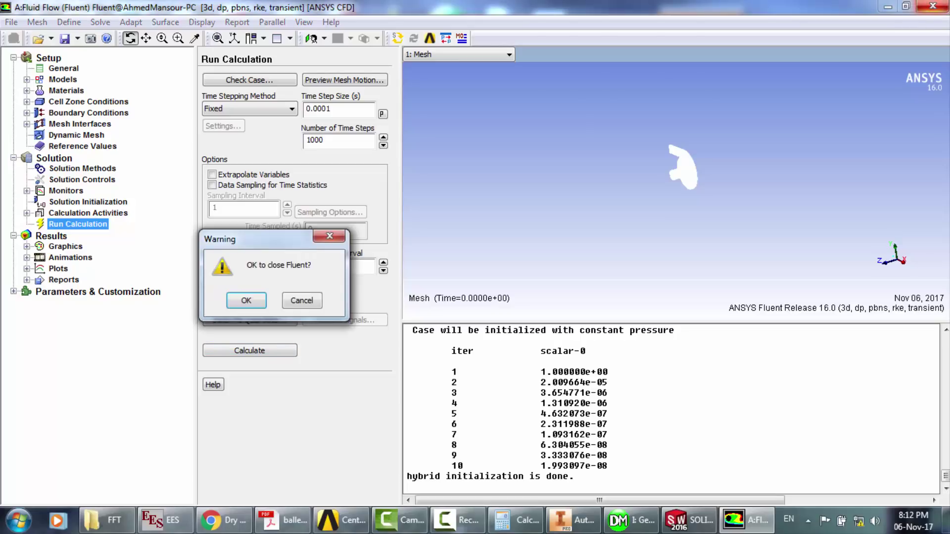
{"action": "key", "text": "Return"}
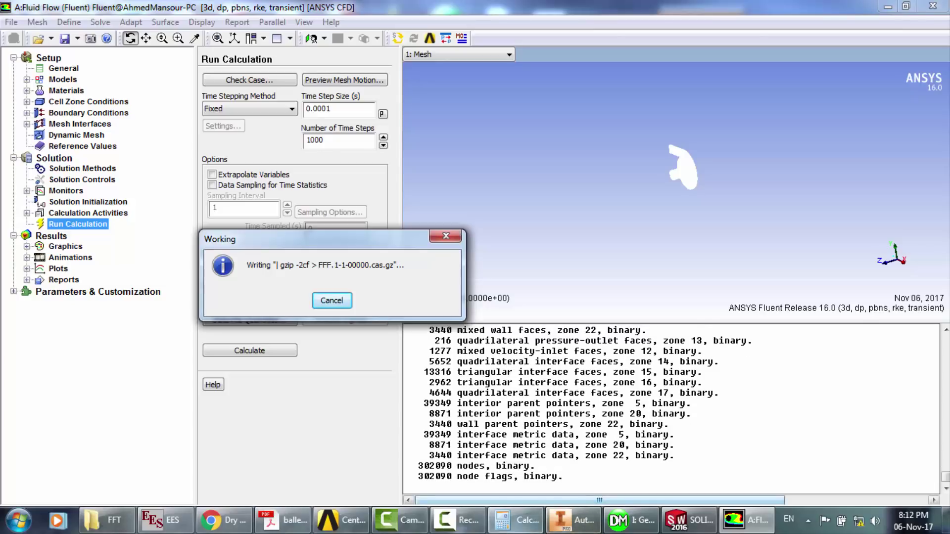
{"action": "left_click", "coordinate": [458, 521]}
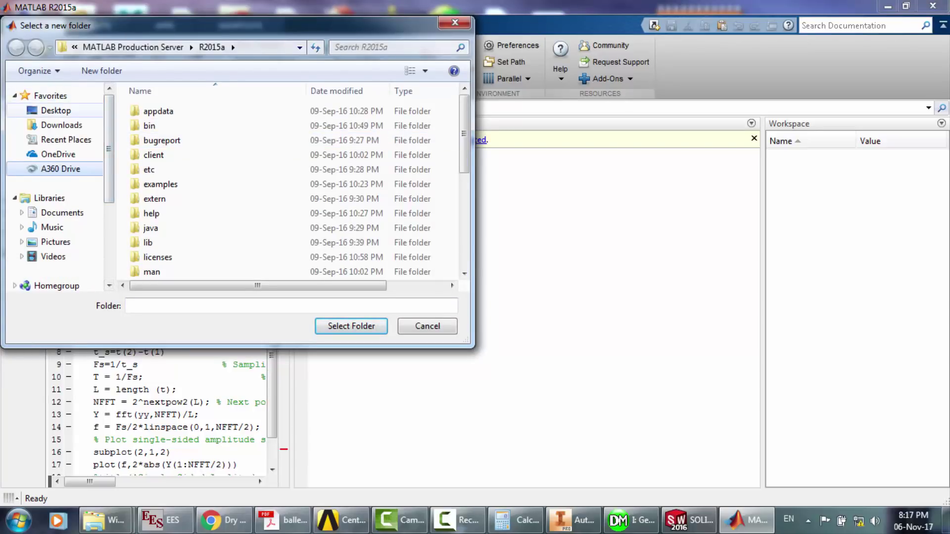
- Select the Desktop as MATLAB's current folder
{"action": "left_click", "coordinate": [55, 111]}
{"action": "left_click", "coordinate": [351, 326]}
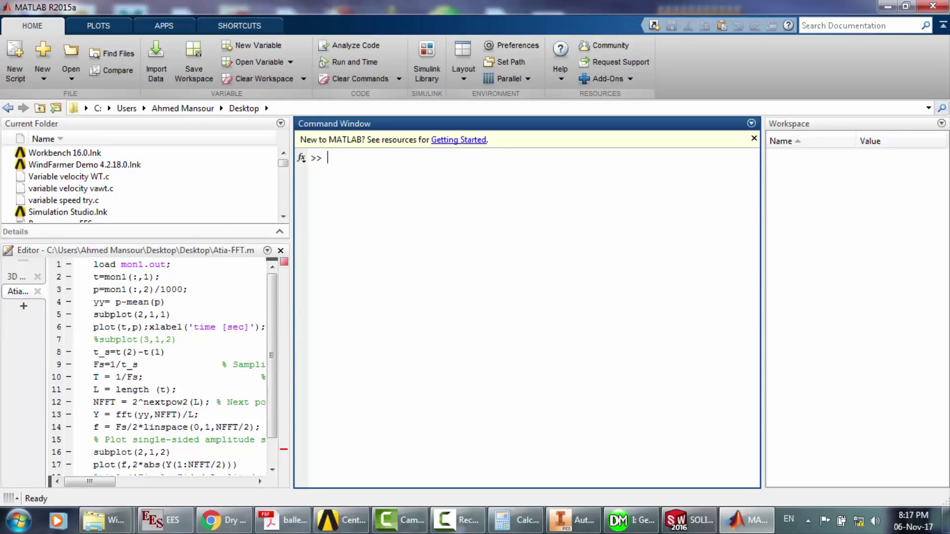
- Look at the Atia-FFT.m script, check the desktop for the mon1.out file, and return to MATLAB
{"action": "left_click", "coordinate": [122, 277]}
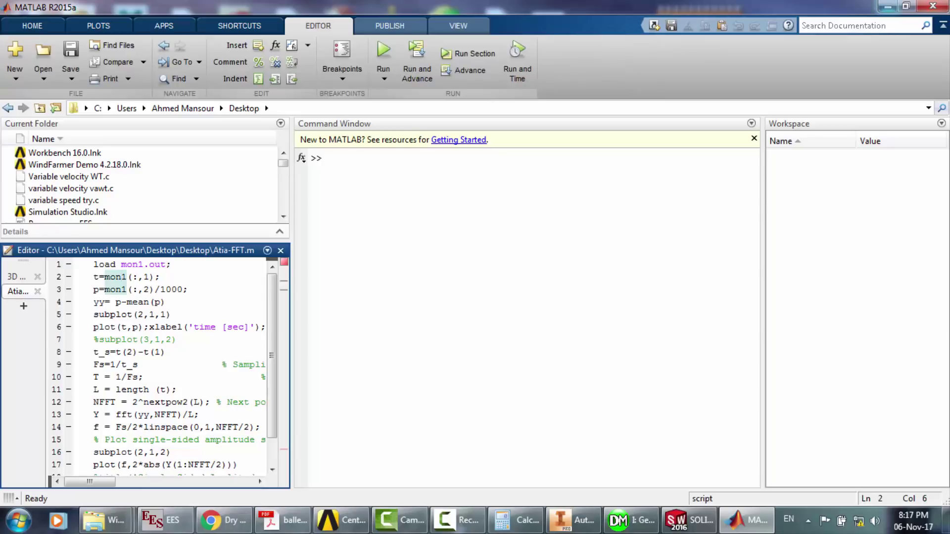
{"action": "left_click", "coordinate": [888, 6]}
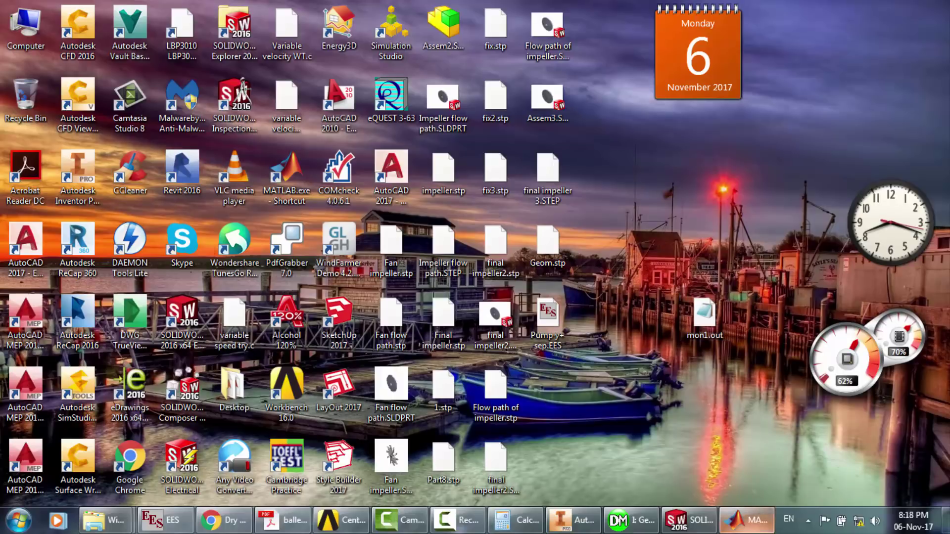
{"action": "left_click", "coordinate": [745, 520]}
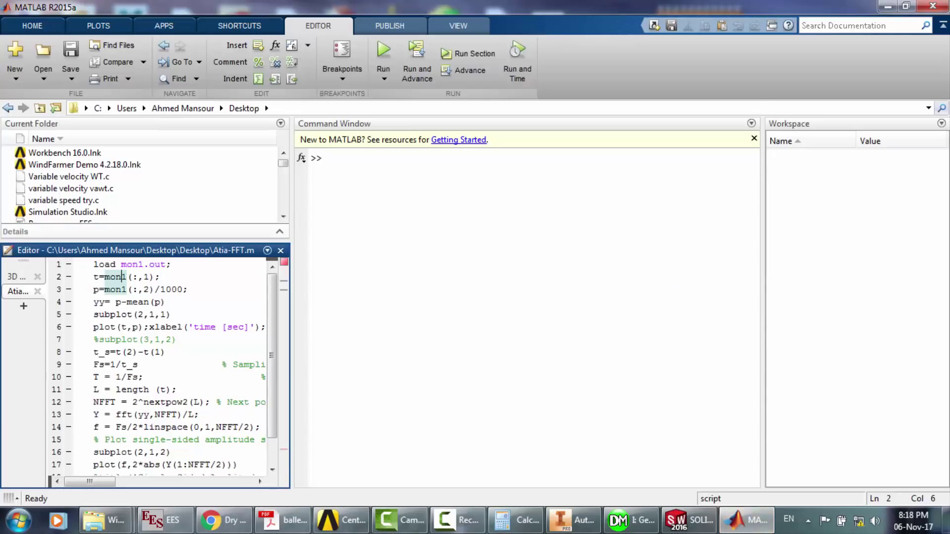
- Copy the entire Atia-FFT.m script, from load mon1.out to the FFT Magnitude label, into the Command Window
{"action": "left_click_drag", "start_coordinate": [94, 264], "coordinate": [171, 264]}
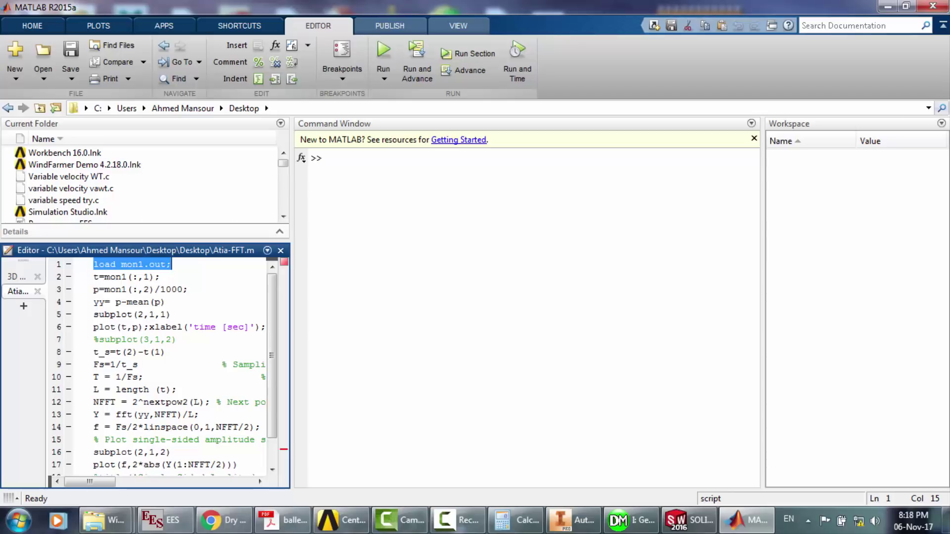
{"action": "scroll", "coordinate": [164, 366], "scroll_direction": "down", "scroll_amount": 1}
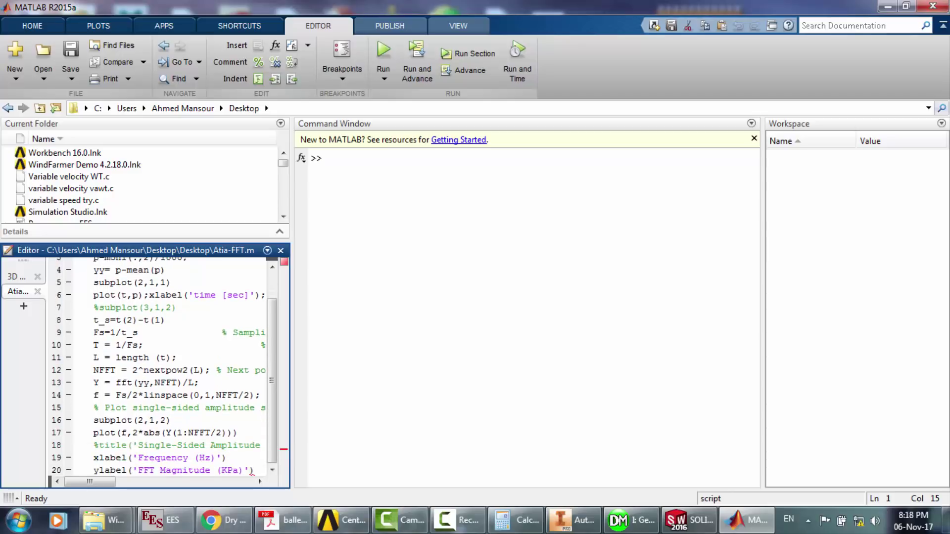
{"action": "key", "text": "ctrl+a"}
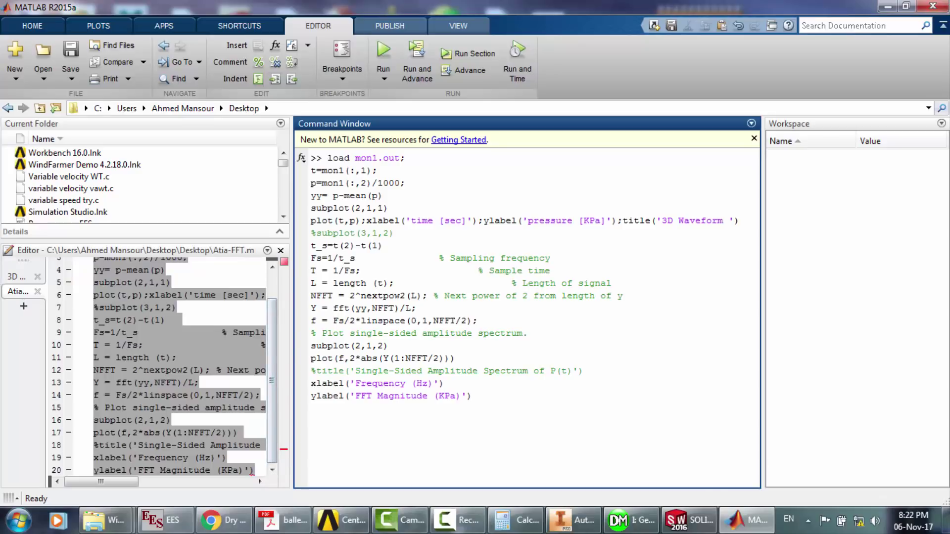
- Run the pasted FFT script on the full mon1 data, view the pressure waveform and spectrum enlarged, and close the figure
{"action": "key", "text": "Return"}
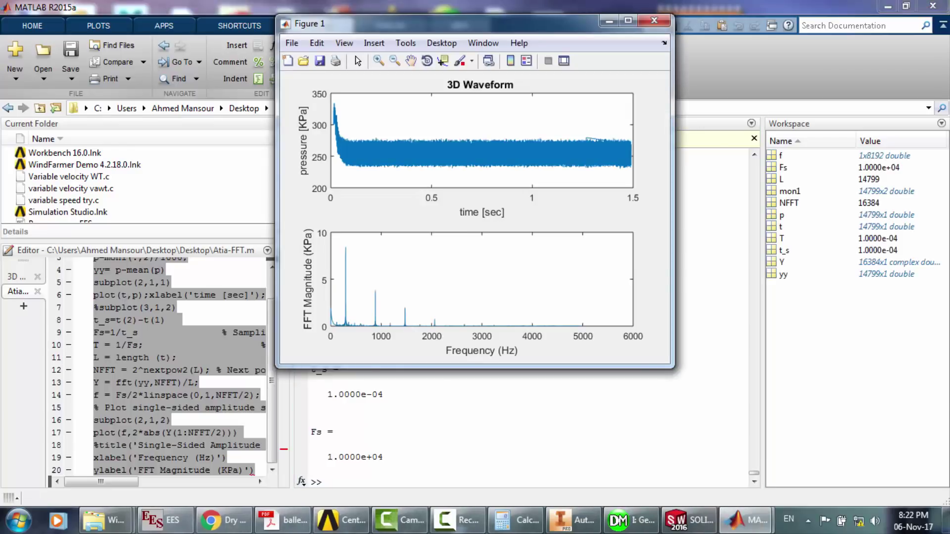
{"action": "left_click", "coordinate": [628, 21]}
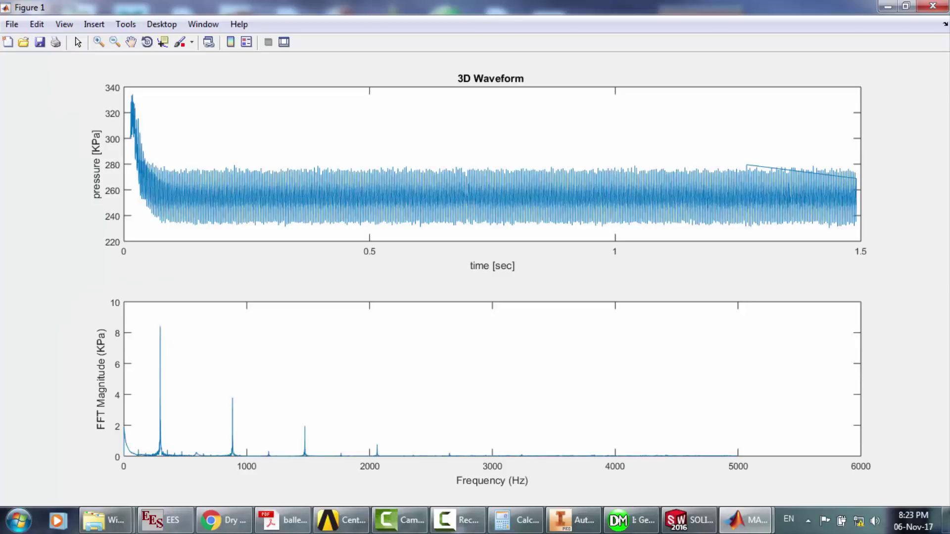
{"action": "left_click", "coordinate": [932, 6]}
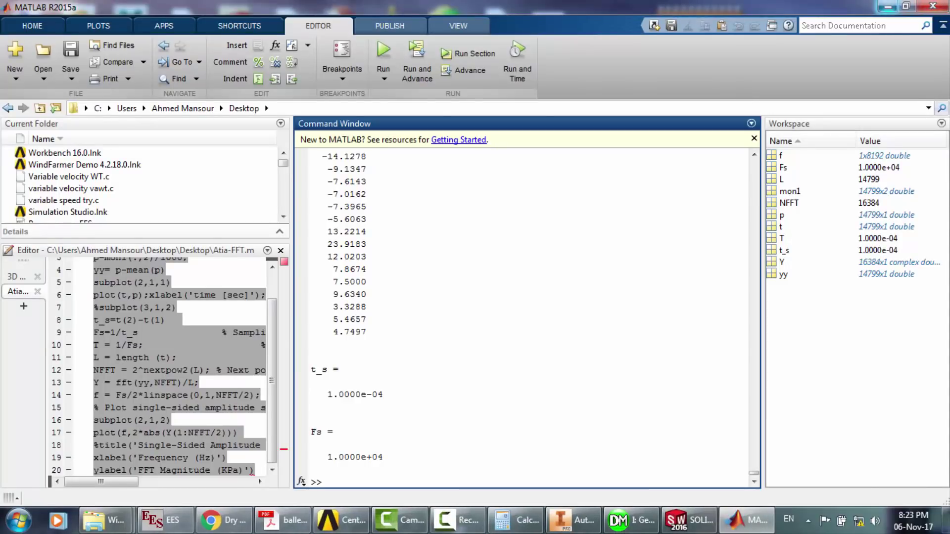
- Open mon1.out from the desktop in Notepad and copy only the rows from time 0.4914 to 0.5141
{"action": "left_click", "coordinate": [888, 6]}
{"action": "double_click", "coordinate": [705, 316]}
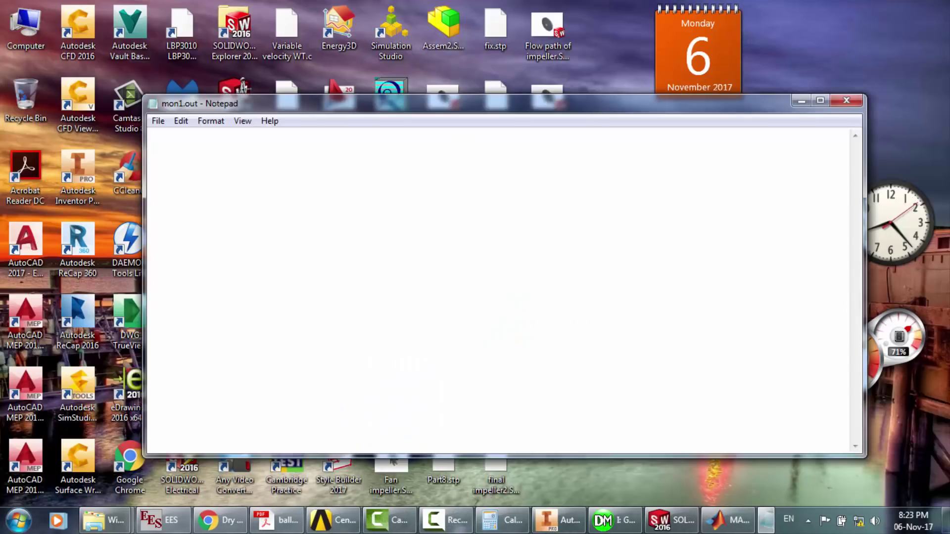
{"action": "left_click", "coordinate": [855, 402]}
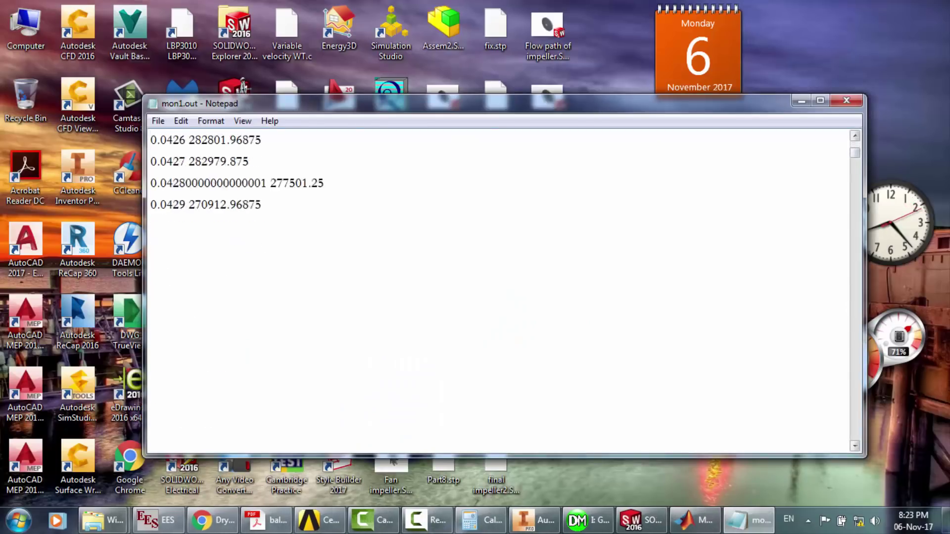
{"action": "left_click", "coordinate": [855, 163]}
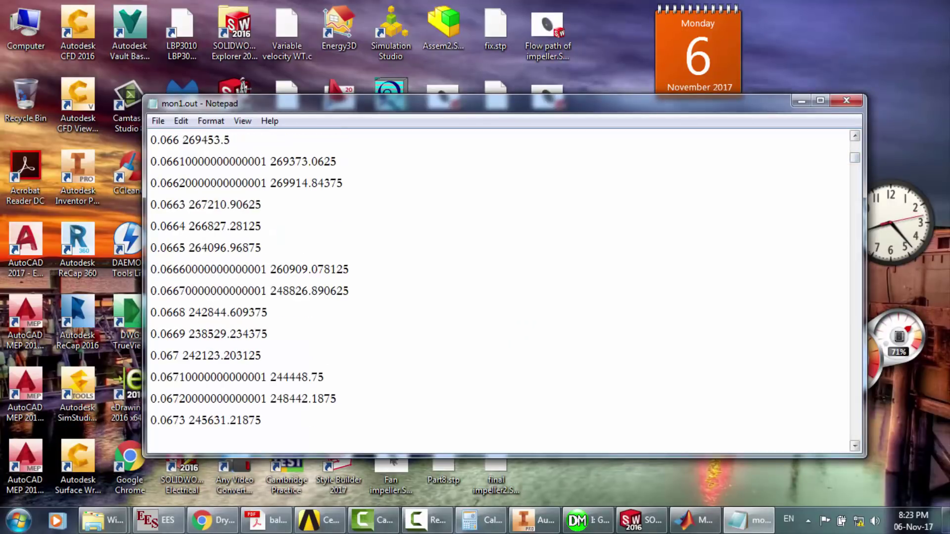
{"action": "left_click_drag", "start_coordinate": [855, 157], "coordinate": [855, 240]}
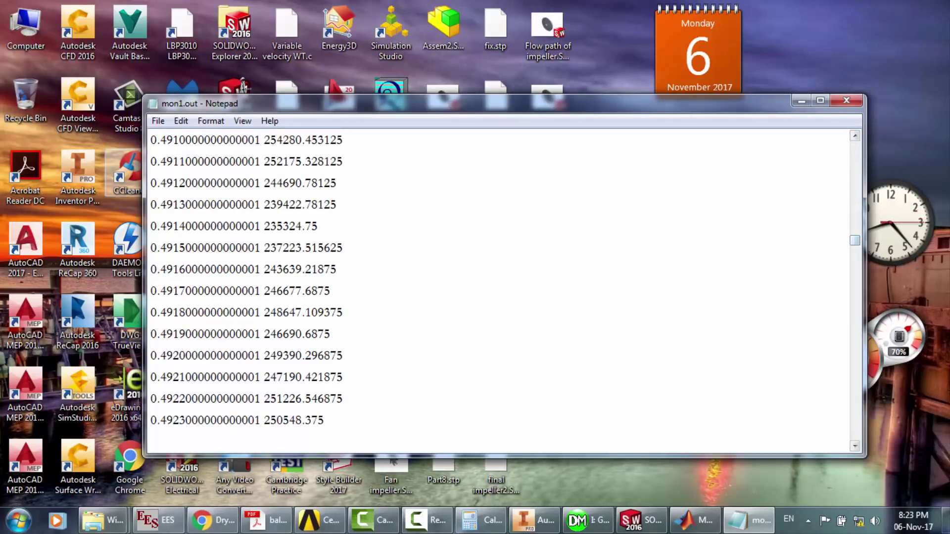
{"action": "left_click_drag", "start_coordinate": [150, 226], "coordinate": [327, 465]}
{"action": "key", "text": "Delete"}
- Replace the entire content of mon1.out with the copied rows, then save and close the file
{"action": "key", "text": "ctrl+a"}
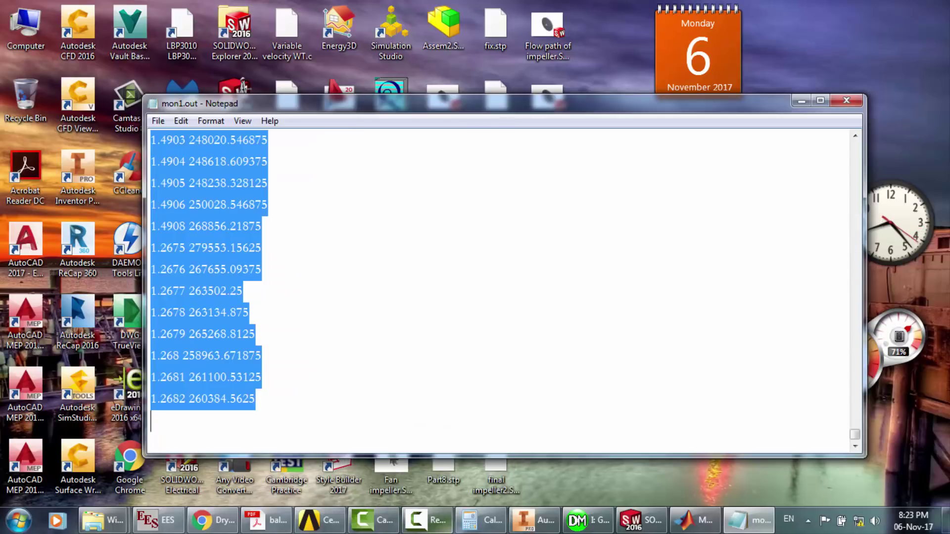
{"action": "key", "text": "Delete"}
{"action": "key", "text": "ctrl+v"}
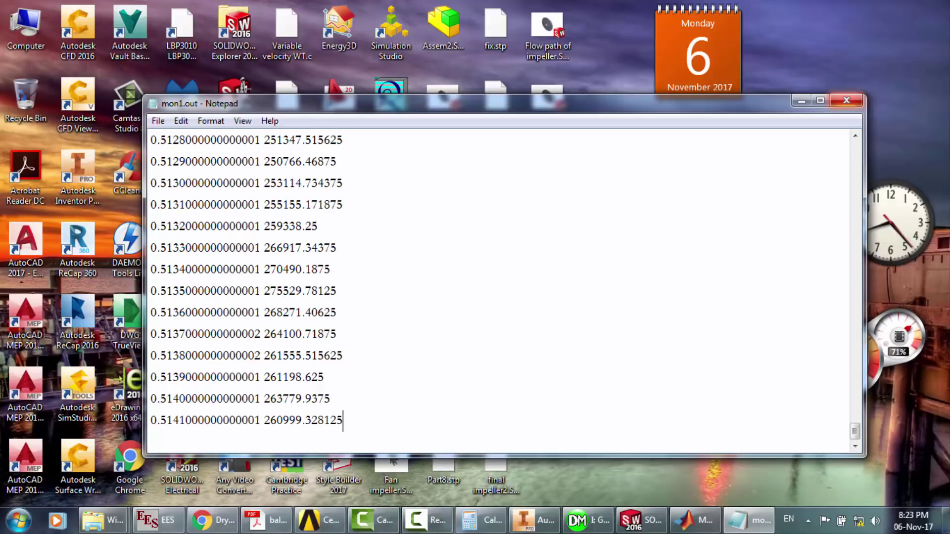
{"action": "left_click", "coordinate": [846, 101]}
{"action": "key", "text": "Return"}
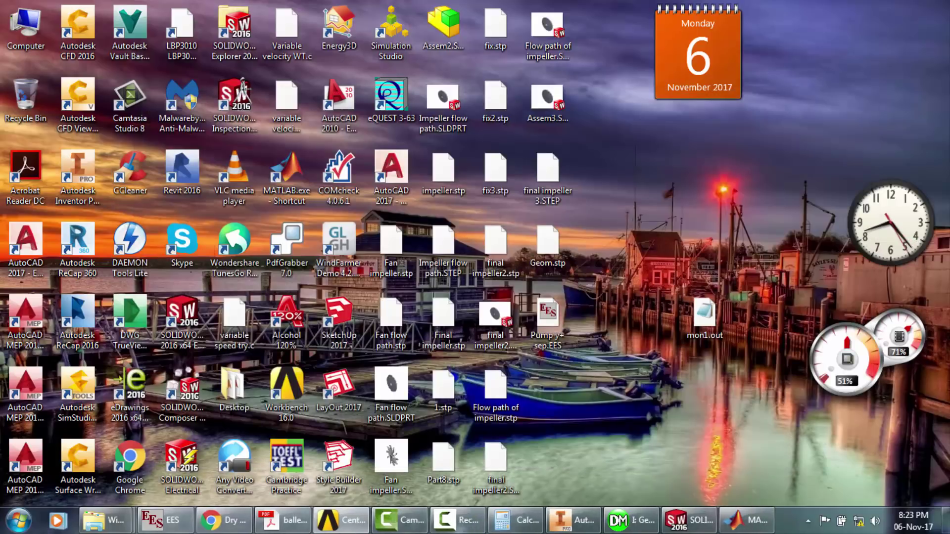
- Switch to MATLAB, evaluate the entire Atia-FFT.m script on the trimmed data, view the enlarged figure, and close the figure and MATLAB
{"action": "left_click", "coordinate": [742, 520]}
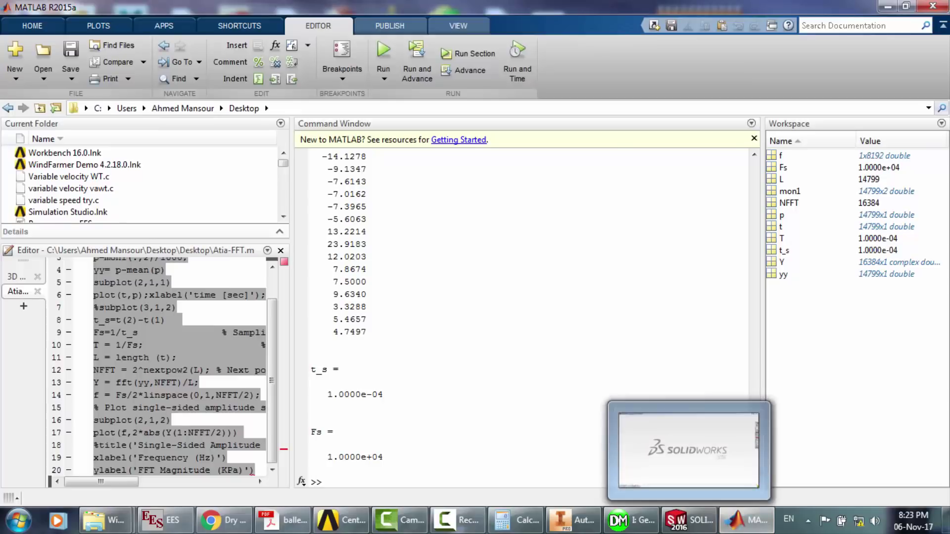
{"action": "left_click", "coordinate": [205, 395]}
{"action": "key", "text": "ctrl+a"}
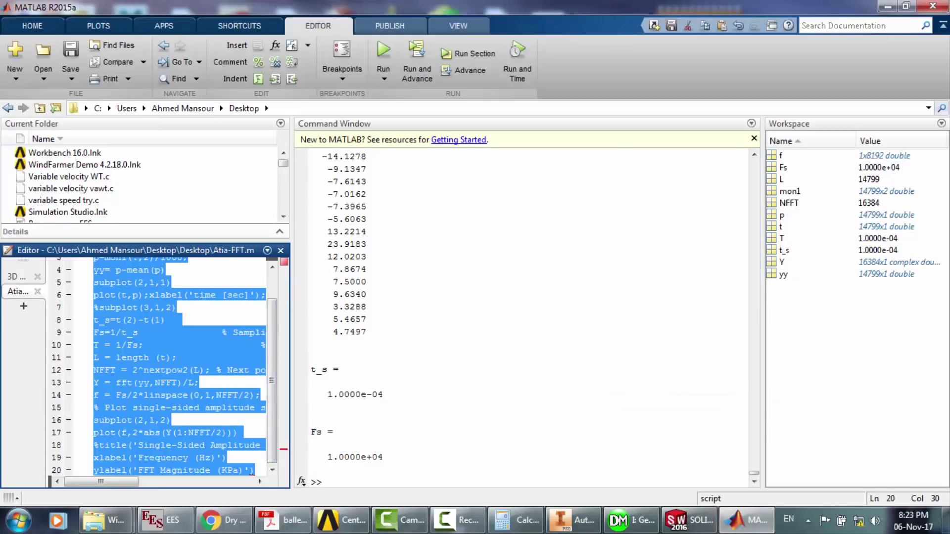
{"action": "key", "text": "F9"}
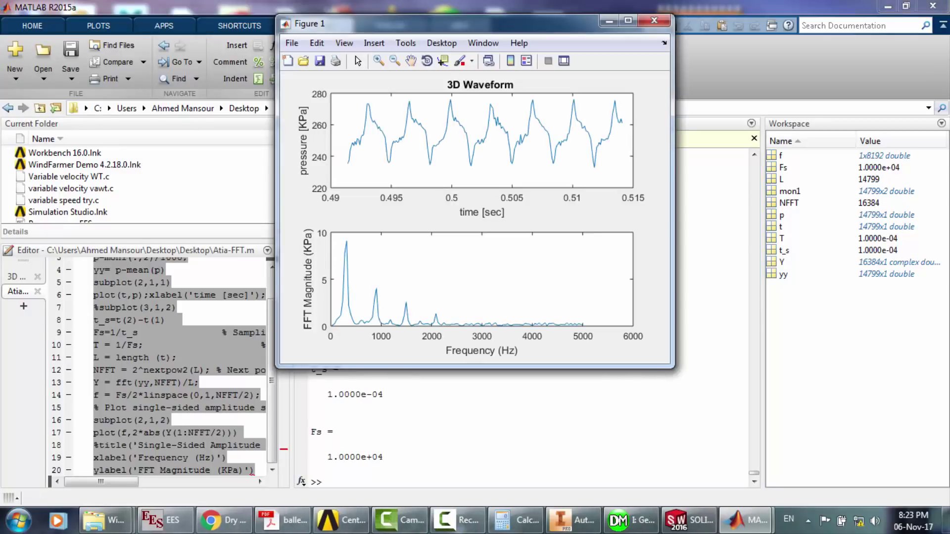
{"action": "left_click", "coordinate": [628, 20]}
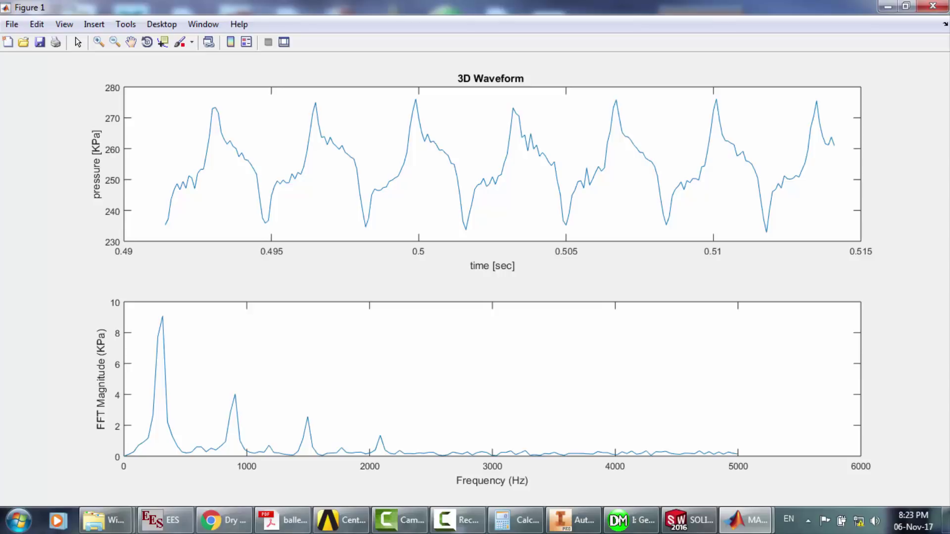
{"action": "left_click", "coordinate": [933, 6]}
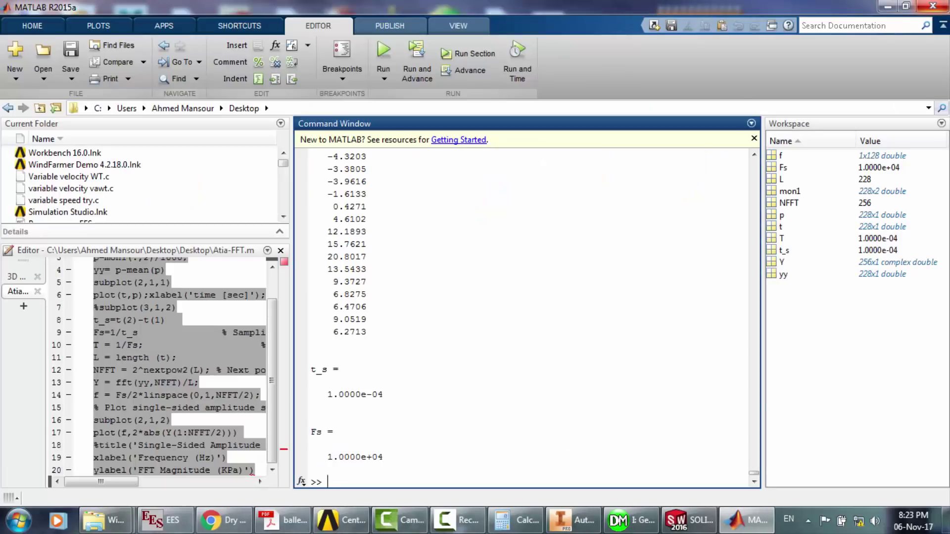
{"action": "left_click", "coordinate": [932, 6]}
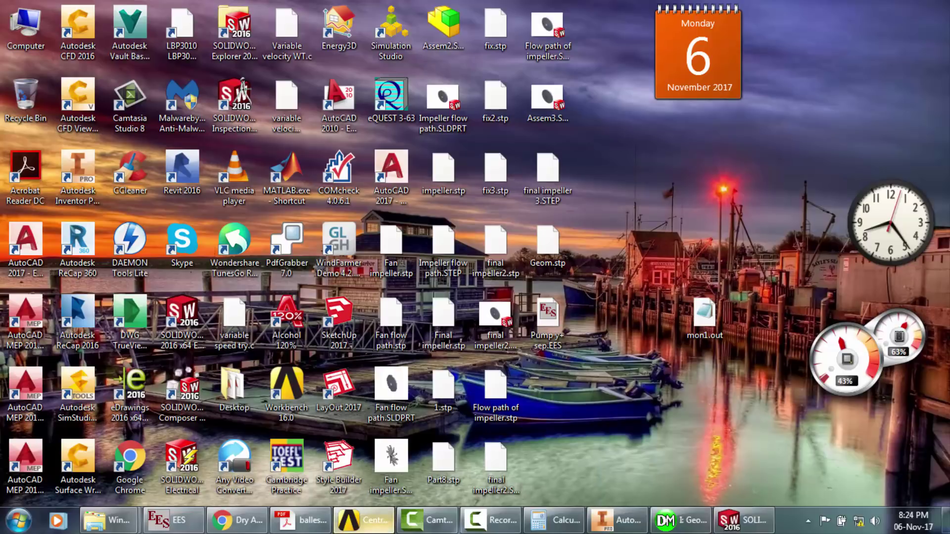
- Switch to the ballesterostajadura2006.pdf paper and review it backwards from the pressure fluctuation plots to the Fig. 3 measurement points sketch
{"action": "mouse_move", "coordinate": [364, 521]}
{"action": "left_click", "coordinate": [301, 521]}
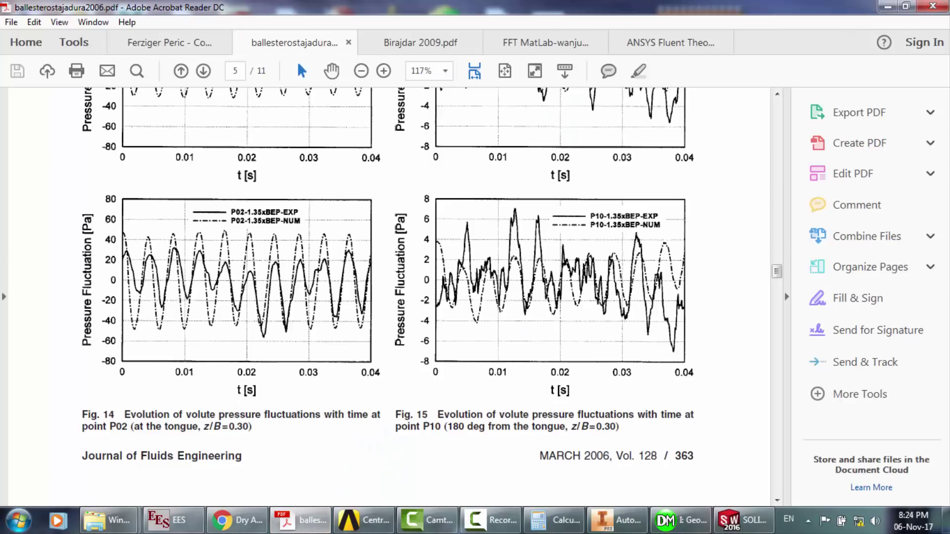
{"action": "scroll", "coordinate": [389, 297], "scroll_direction": "up", "scroll_amount": 10}
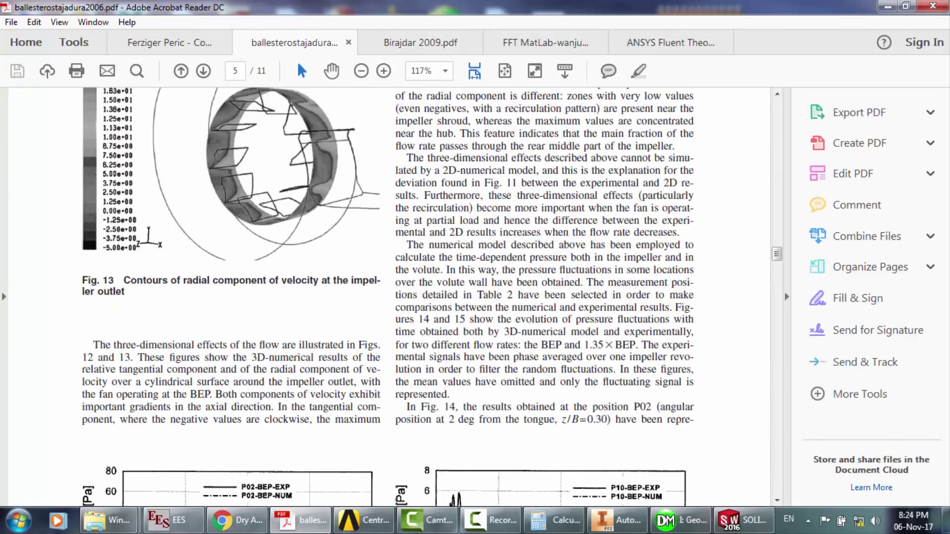
{"action": "scroll", "coordinate": [388, 297], "scroll_direction": "up", "scroll_amount": 2}
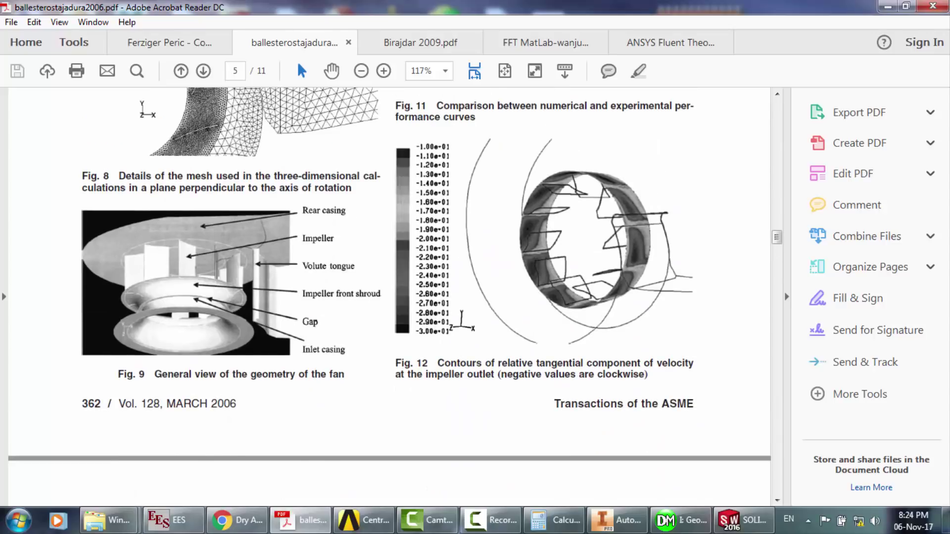
{"action": "scroll", "coordinate": [388, 296], "scroll_direction": "up", "scroll_amount": 5}
{"action": "scroll", "coordinate": [389, 297], "scroll_direction": "up", "scroll_amount": 2}
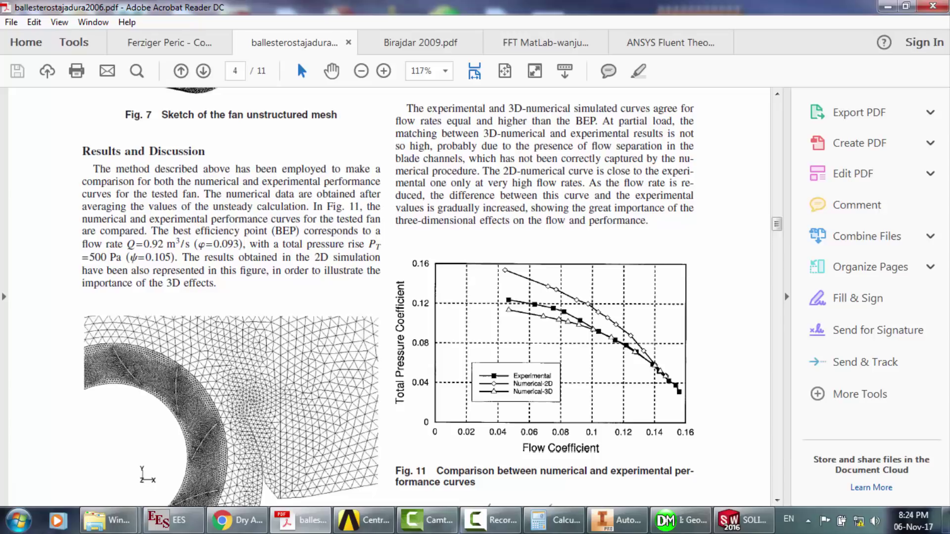
{"action": "scroll", "coordinate": [388, 297], "scroll_direction": "up", "scroll_amount": 7}
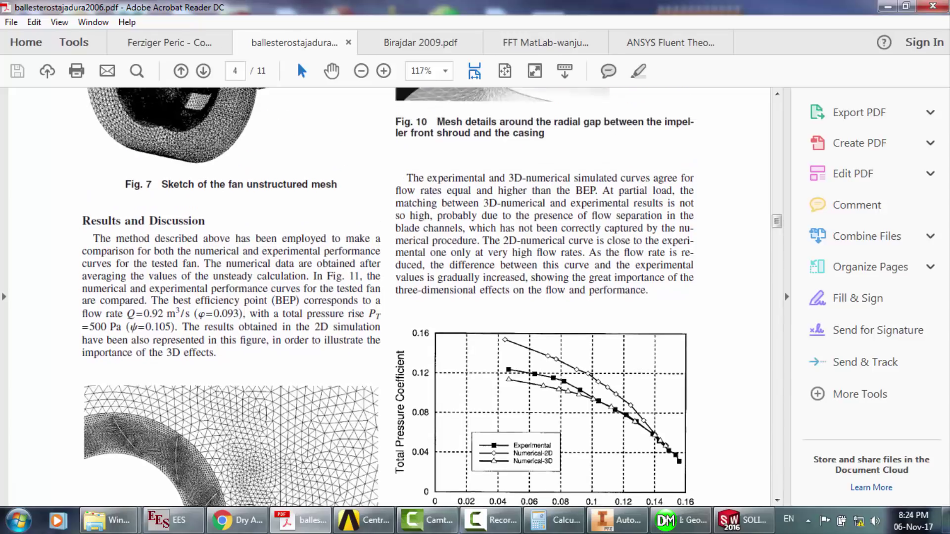
{"action": "scroll", "coordinate": [389, 297], "scroll_direction": "up", "scroll_amount": 10}
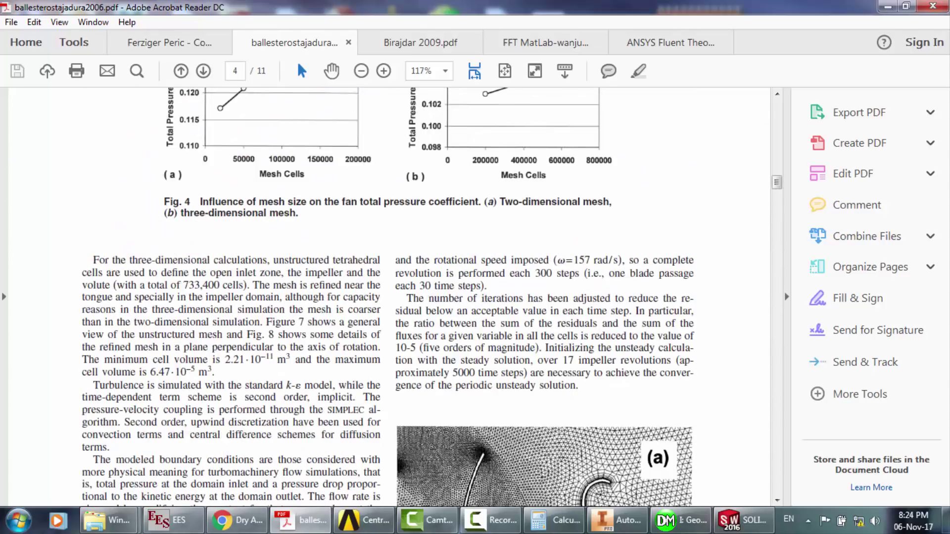
{"action": "scroll", "coordinate": [388, 297], "scroll_direction": "up", "scroll_amount": 7}
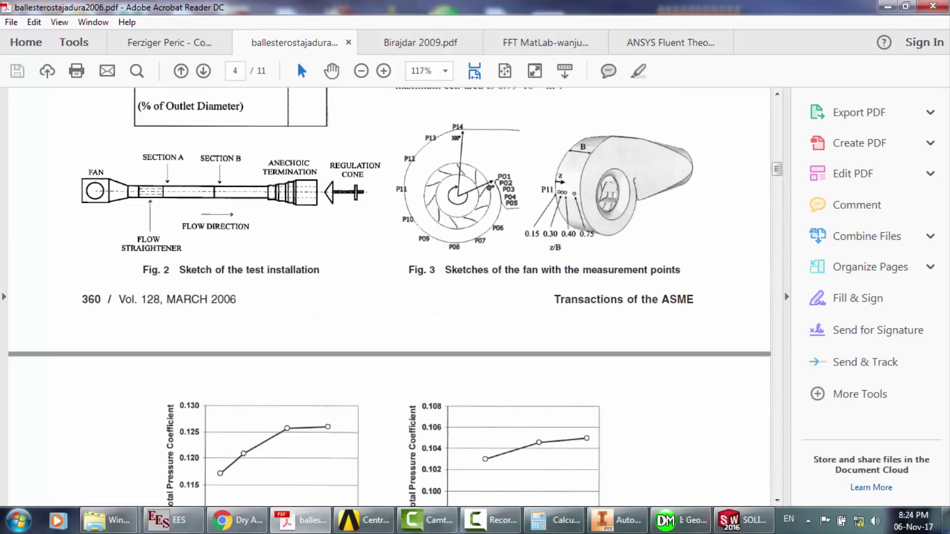
- Switch to Workbench, add a BladeGen component system to the project schematic, and open its Blade Design
{"action": "left_click", "coordinate": [363, 520]}
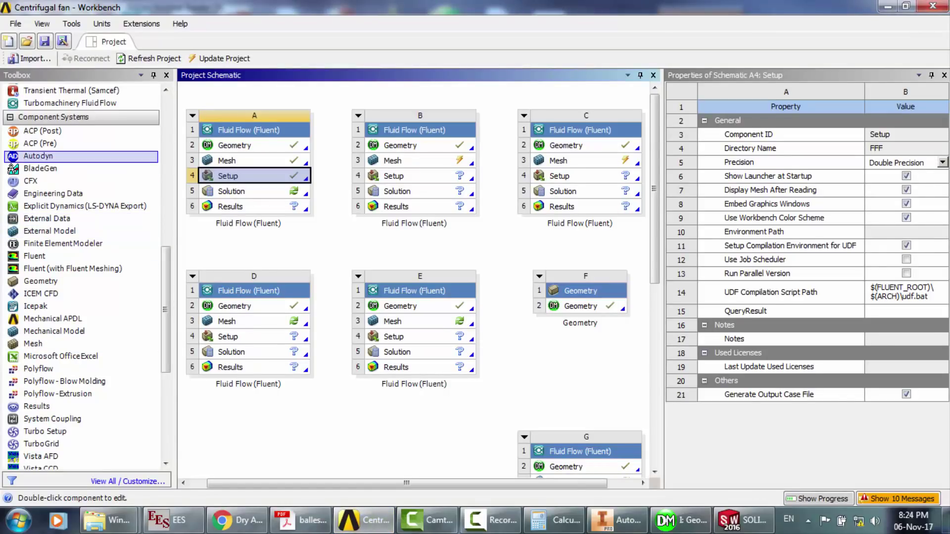
{"action": "left_click_drag", "start_coordinate": [40, 169], "coordinate": [496, 458]}
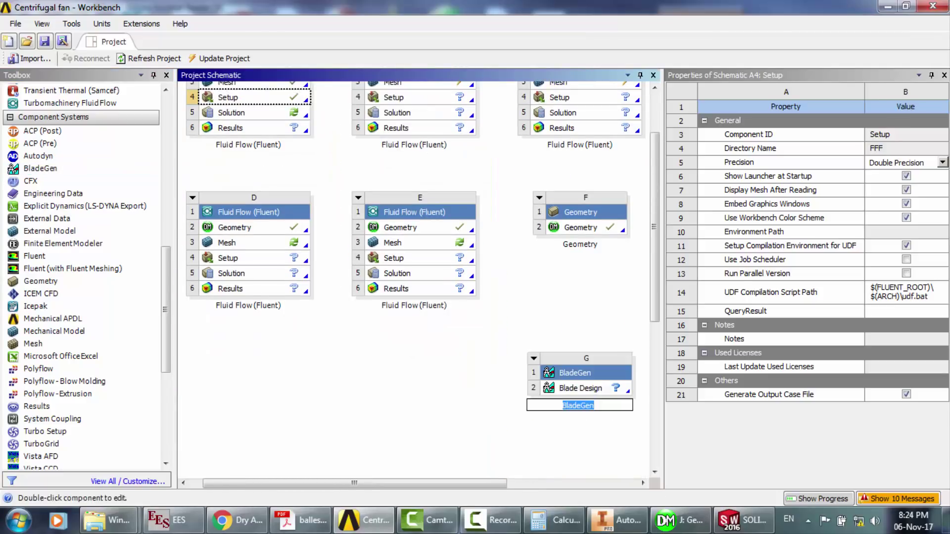
{"action": "left_click", "coordinate": [580, 388]}
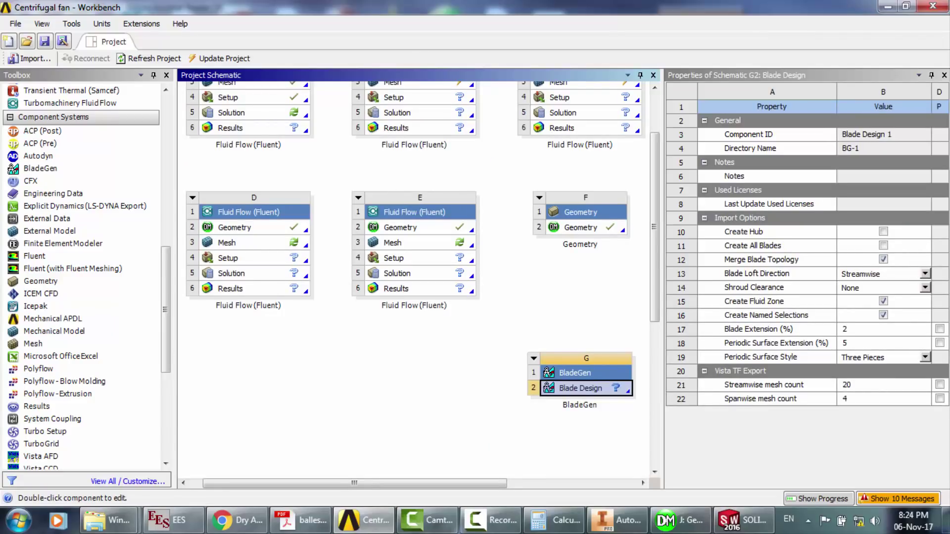
{"action": "double_click", "coordinate": [580, 388]}
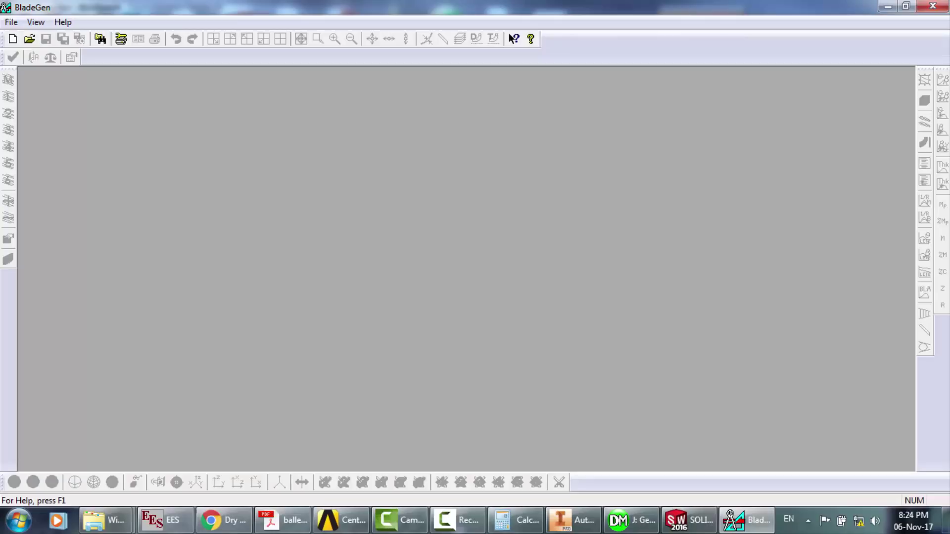
- Create a radial impeller with the default meridional and angle/thickness settings (16 blades, thickness 3), show it in 3D, and close BladeGen
{"action": "left_click", "coordinate": [13, 39]}
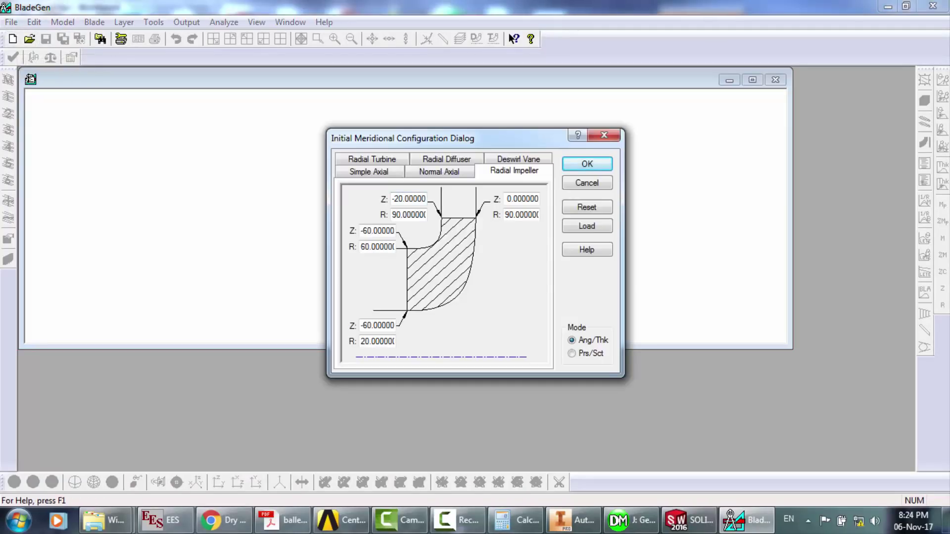
{"action": "key", "text": "Return"}
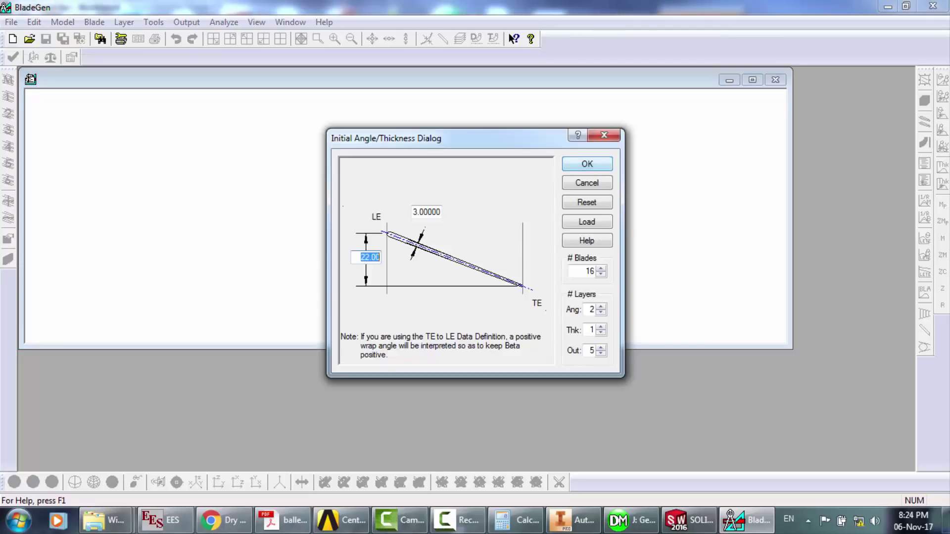
{"action": "key", "text": "Return"}
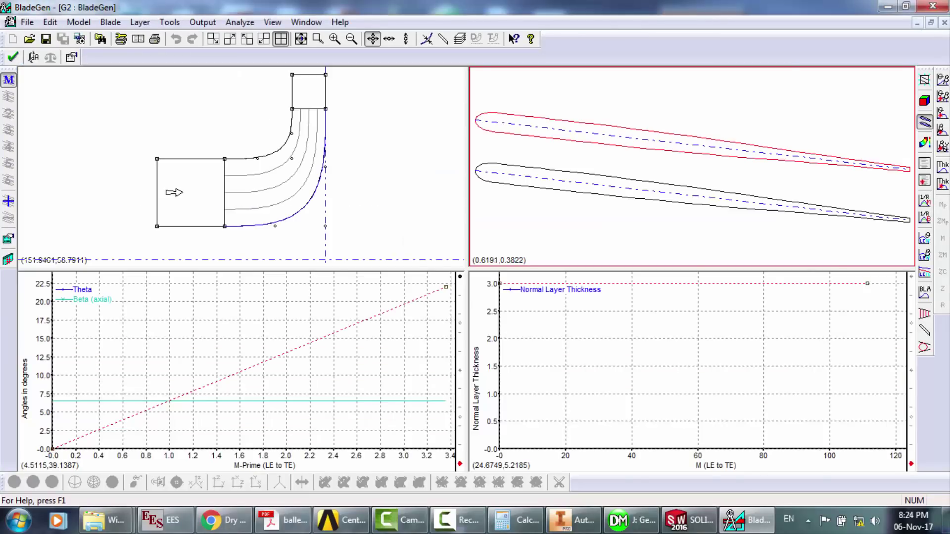
{"action": "left_click", "coordinate": [924, 100]}
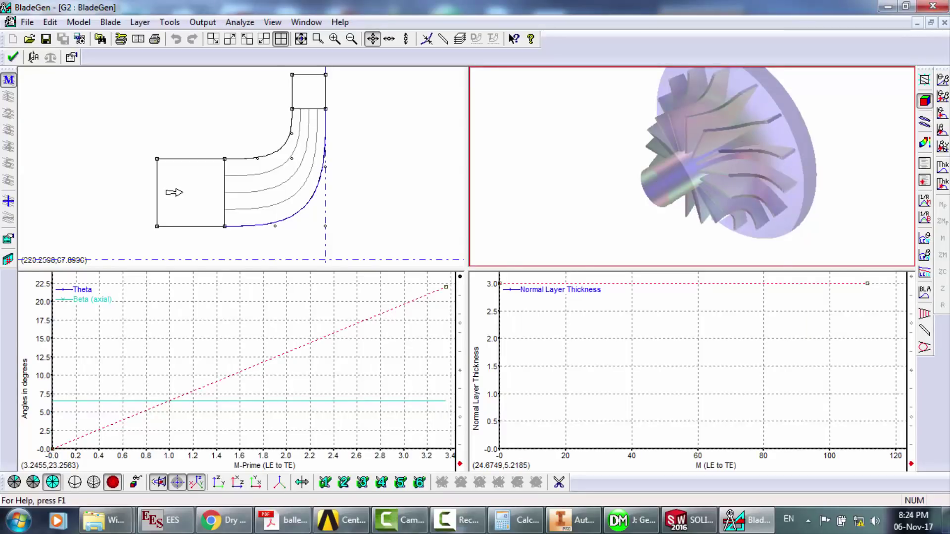
{"action": "left_click", "coordinate": [933, 6]}
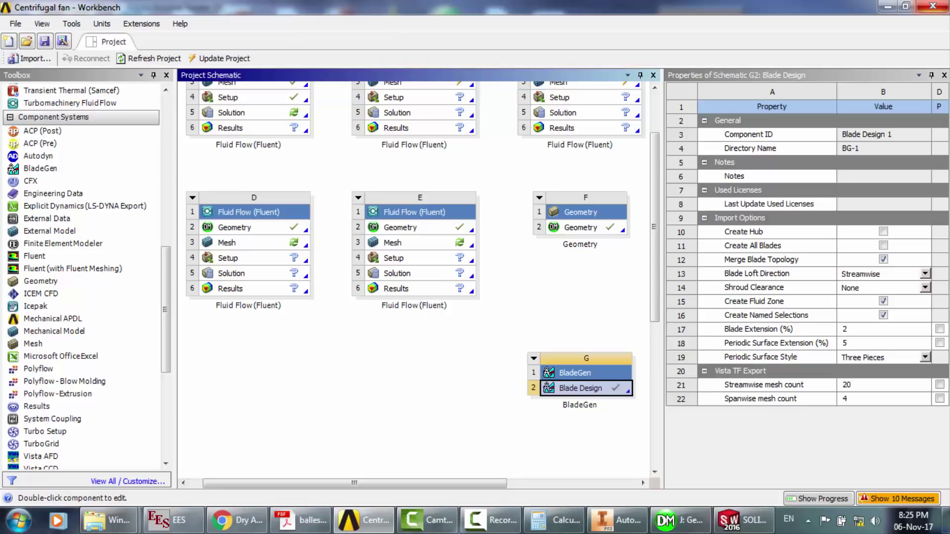
- Transfer the Blade Design data to a new Geometry system
{"action": "right_click", "coordinate": [593, 389]}
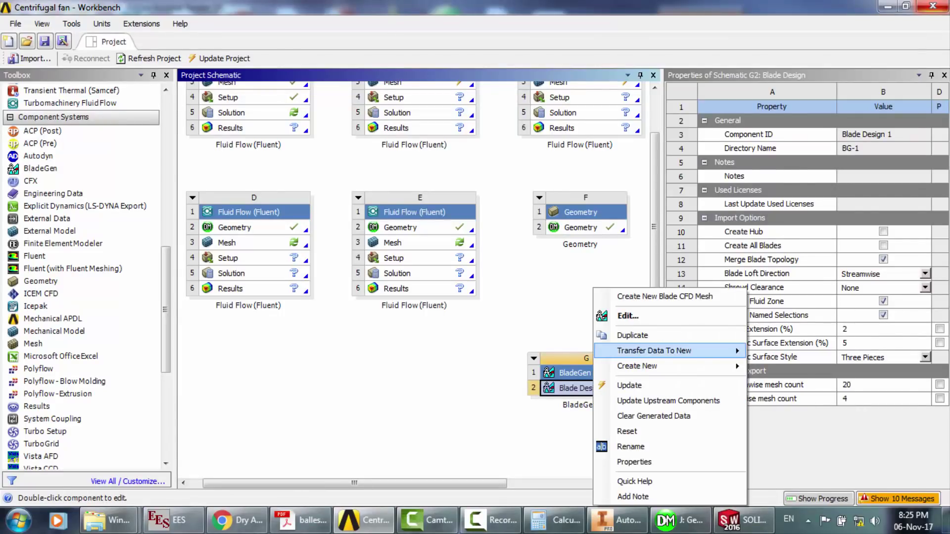
{"action": "mouse_move", "coordinate": [692, 350]}
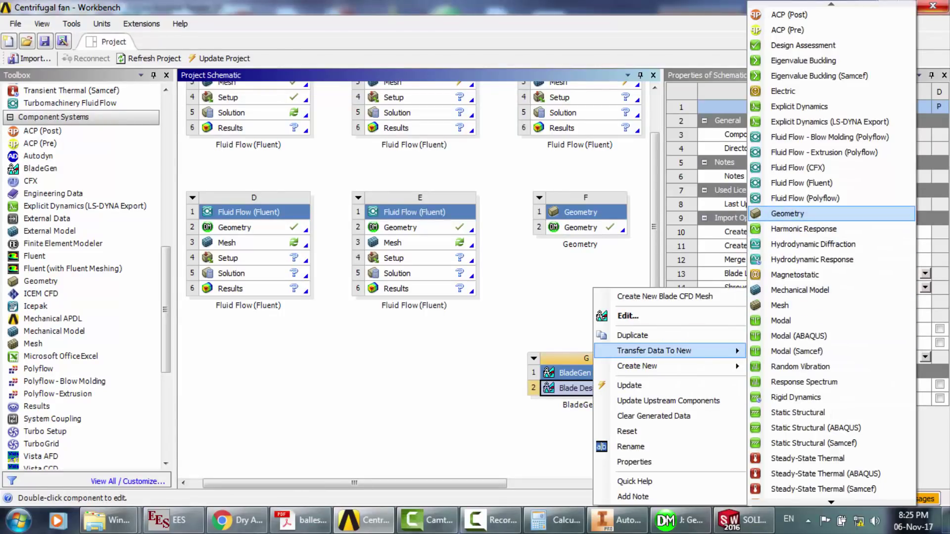
{"action": "left_click", "coordinate": [787, 214]}
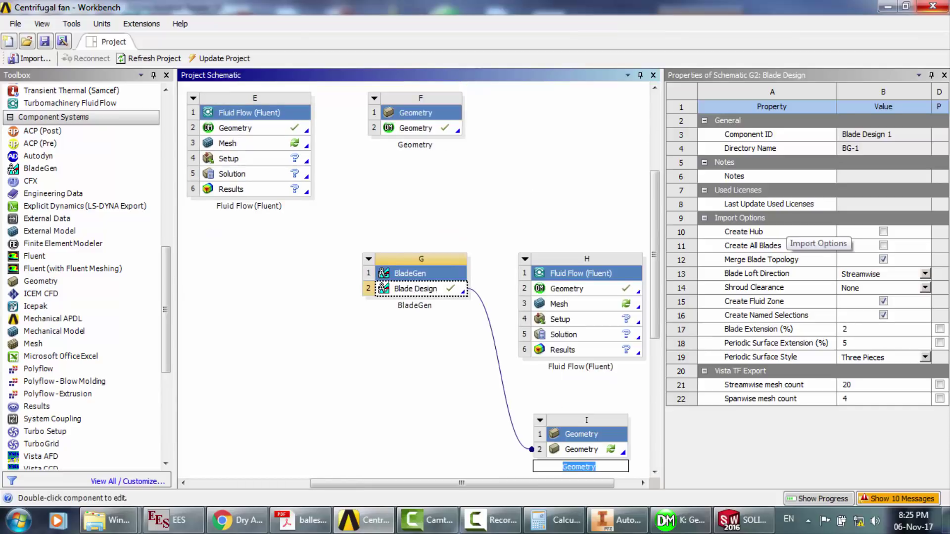
- Refresh the Geometry cell linked to the Blade Design, open it in DesignModeler, and view the blade passage from another angle
{"action": "key", "text": "Return"}
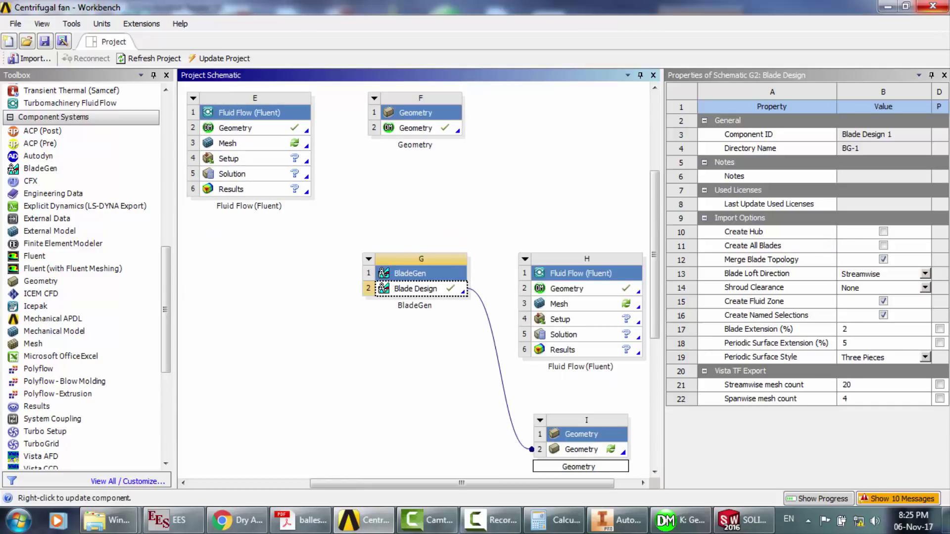
{"action": "right_click", "coordinate": [597, 449]}
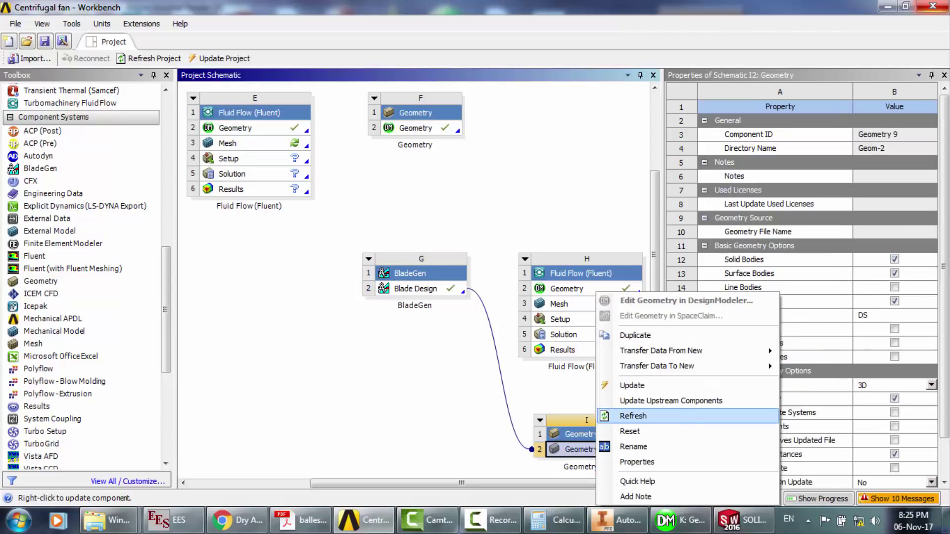
{"action": "left_click", "coordinate": [633, 415]}
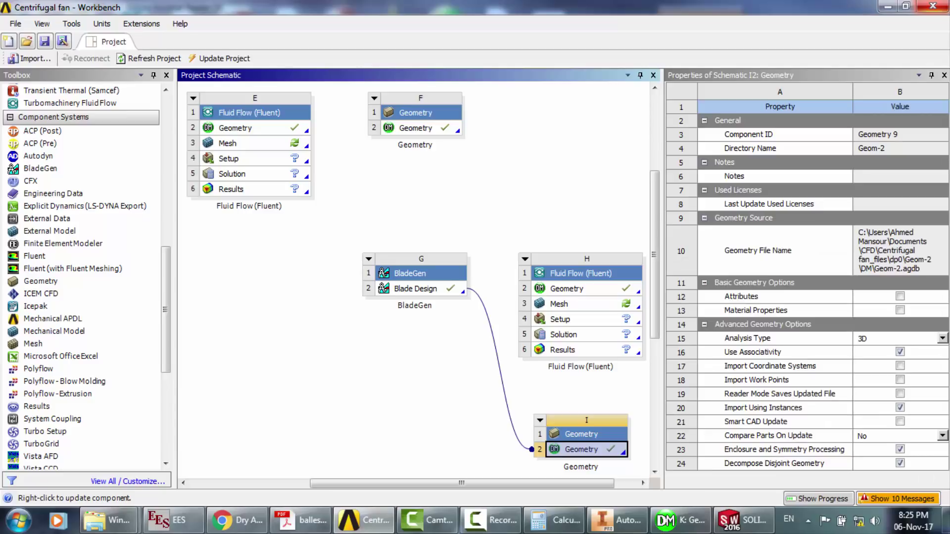
{"action": "double_click", "coordinate": [581, 450]}
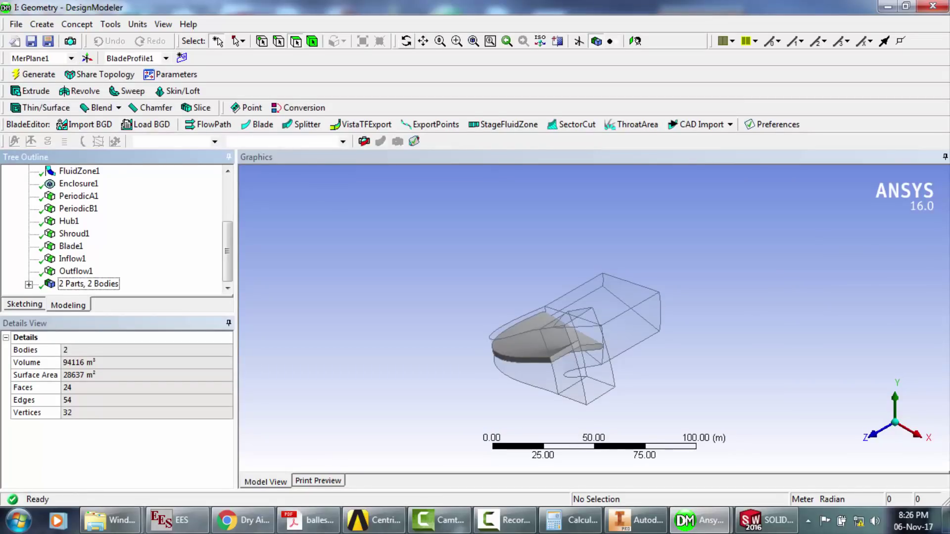
{"action": "left_click", "coordinate": [406, 41]}
{"action": "left_click_drag", "start_coordinate": [569, 297], "coordinate": [515, 396]}
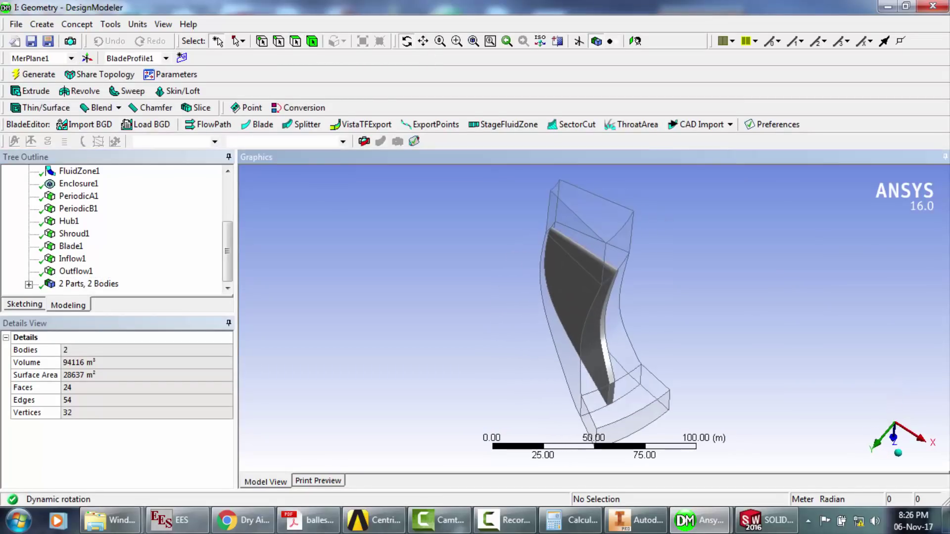
- Export the blade geometry to the Desktop as a STEP file named Bladgeo
{"action": "left_click", "coordinate": [16, 24]}
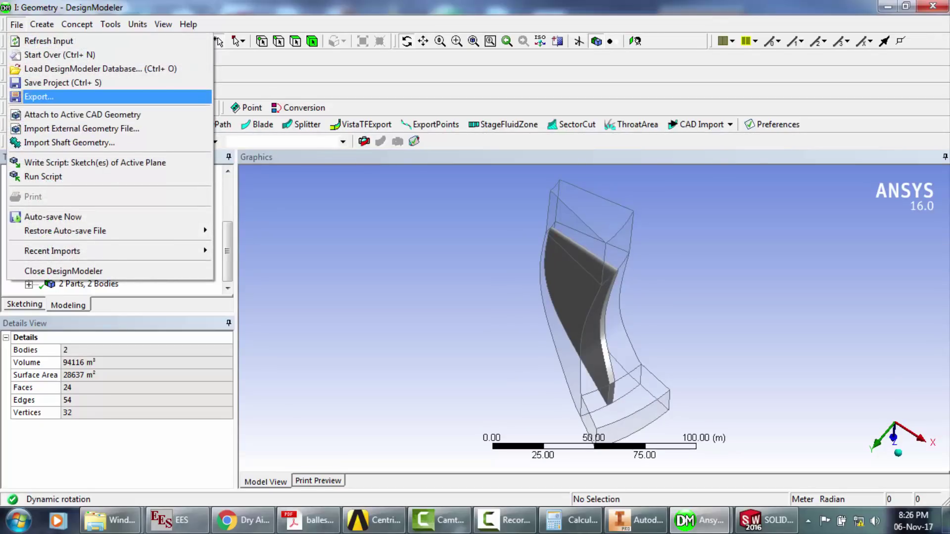
{"action": "left_click", "coordinate": [38, 97]}
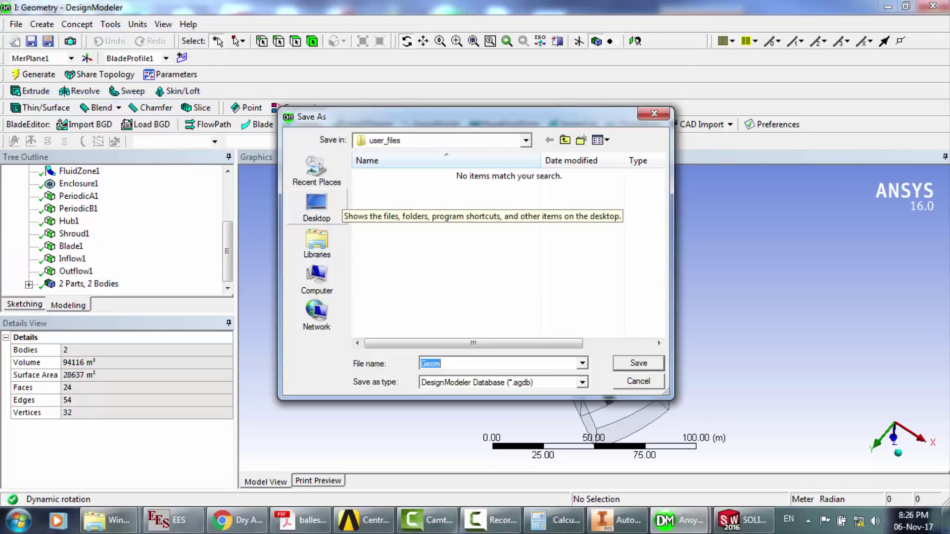
{"action": "left_click", "coordinate": [317, 205]}
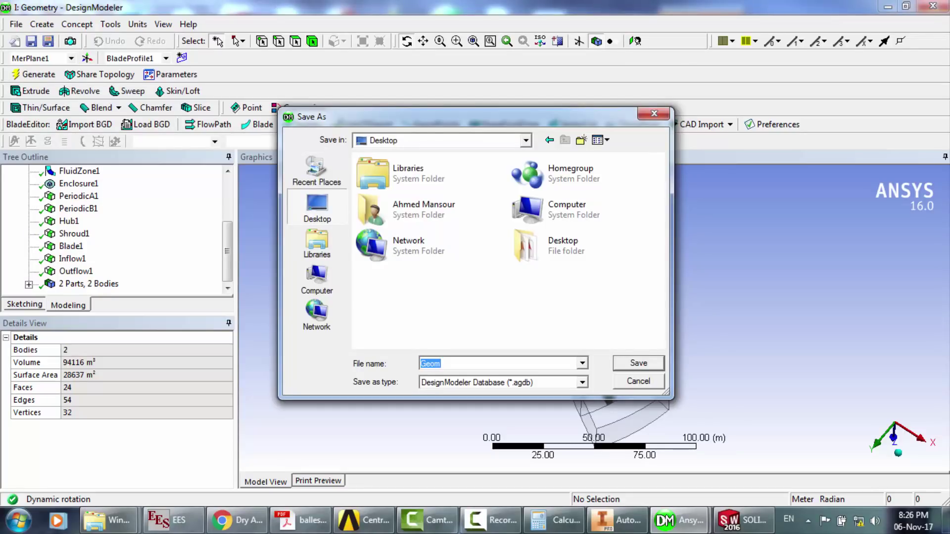
{"action": "left_click", "coordinate": [582, 382]}
{"action": "left_click", "coordinate": [441, 440]}
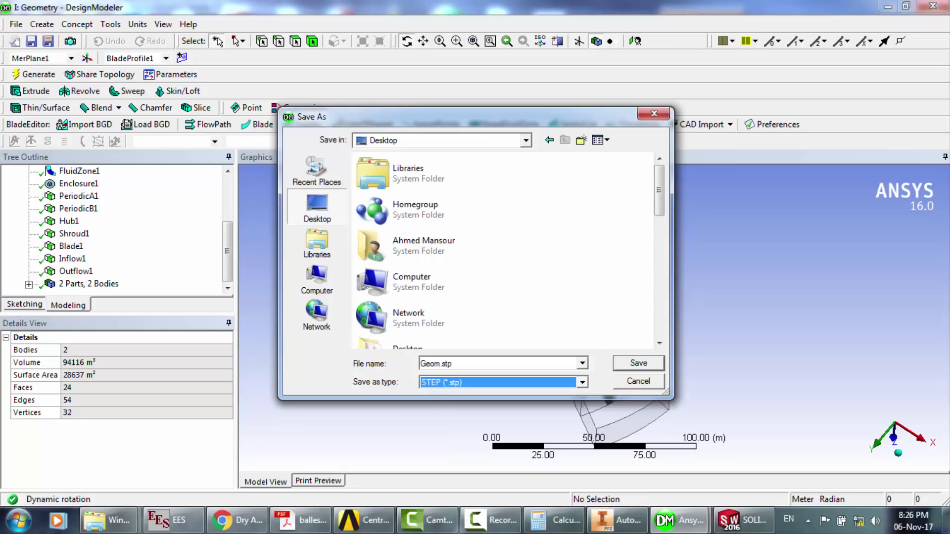
{"action": "key", "text": "shift+Tab"}
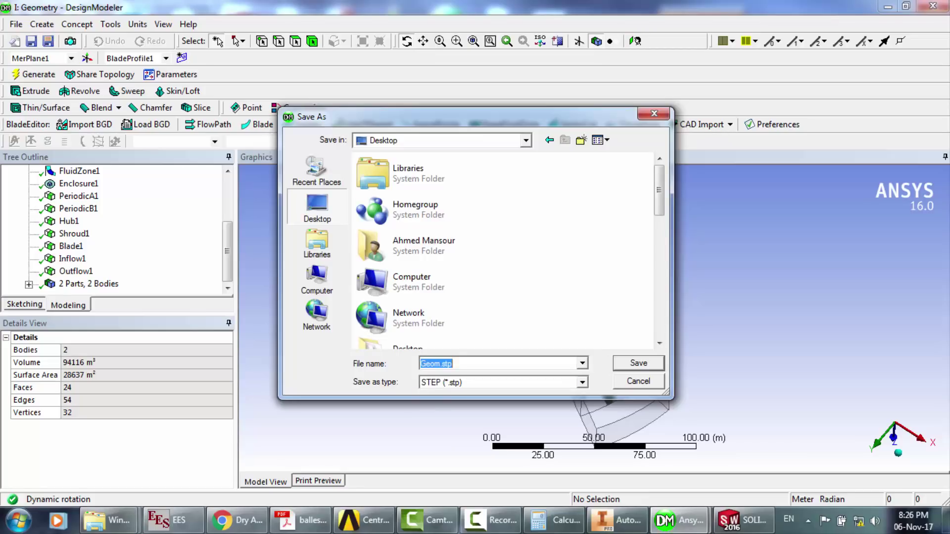
{"action": "type", "text": "Blad"}
{"action": "type", "text": "geo"}
{"action": "key", "text": "Return"}
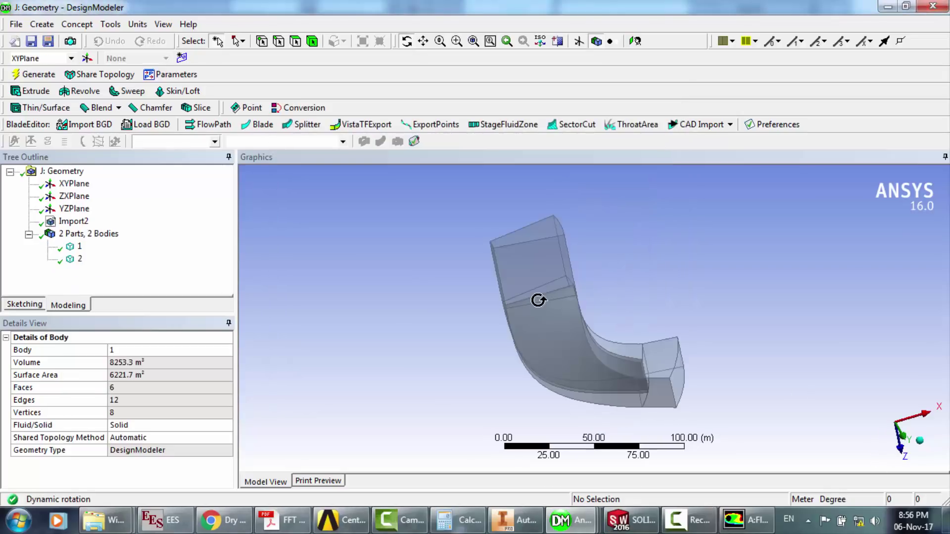
- Examine the geometry imported from Bladegen3.stp in the J: Geometry model, highlighting the import feature and viewing its bodies
{"action": "left_click_drag", "start_coordinate": [564, 303], "coordinate": [533, 310]}
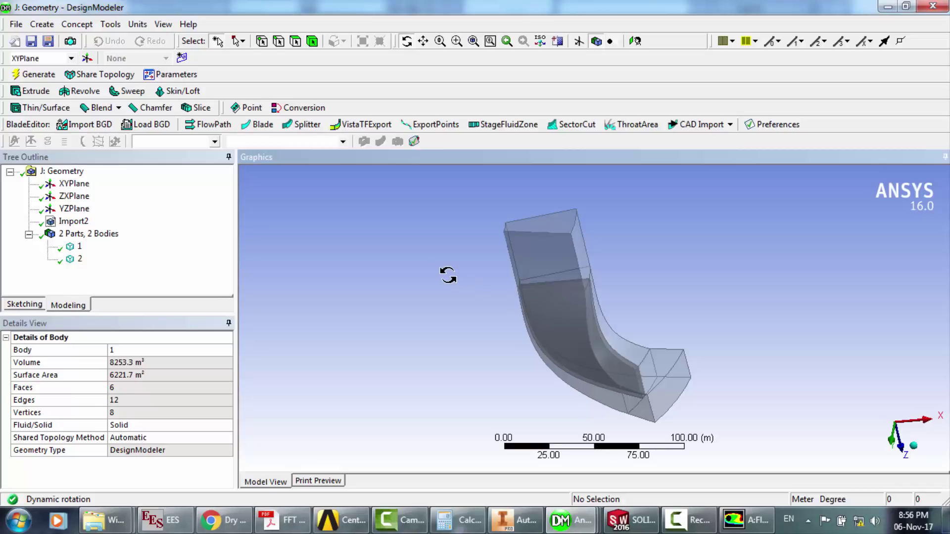
{"action": "left_click", "coordinate": [79, 223]}
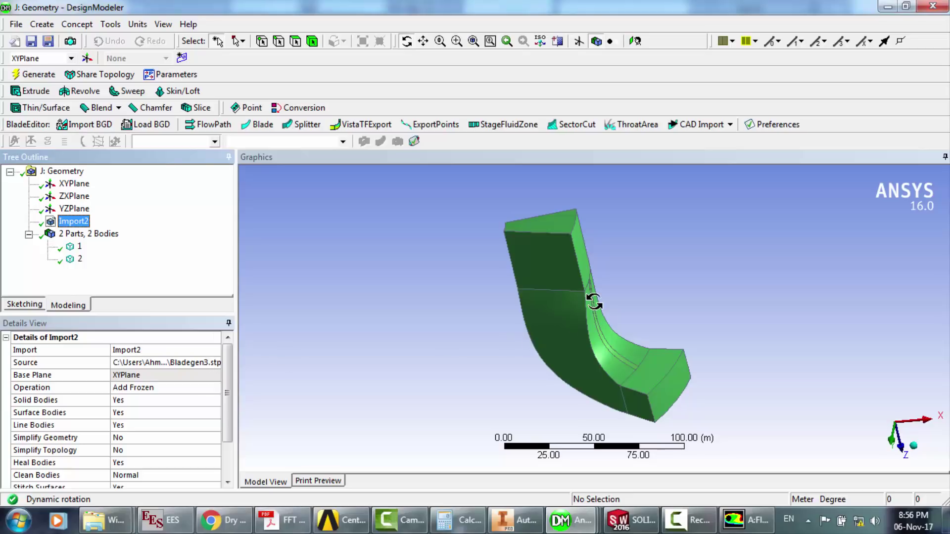
{"action": "left_click_drag", "start_coordinate": [598, 301], "coordinate": [536, 283]}
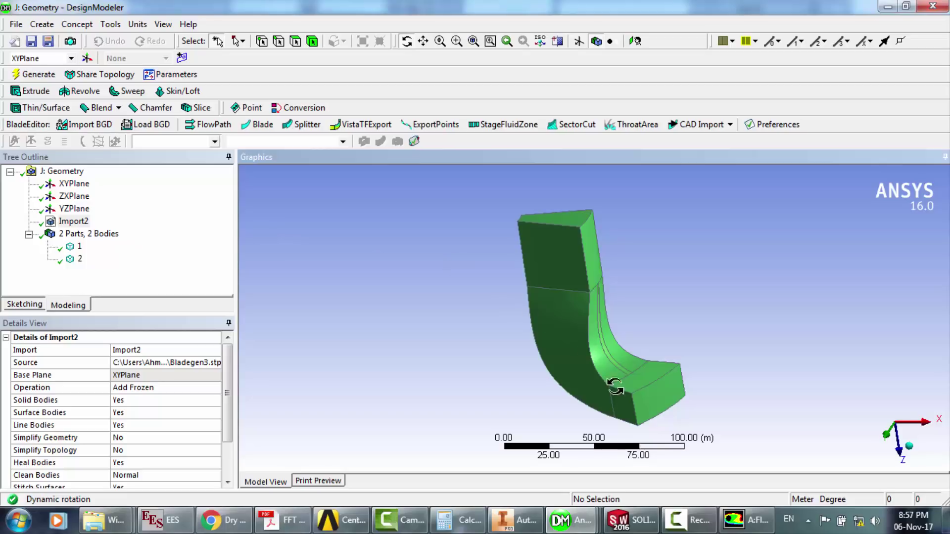
{"action": "mouse_move", "coordinate": [569, 522]}
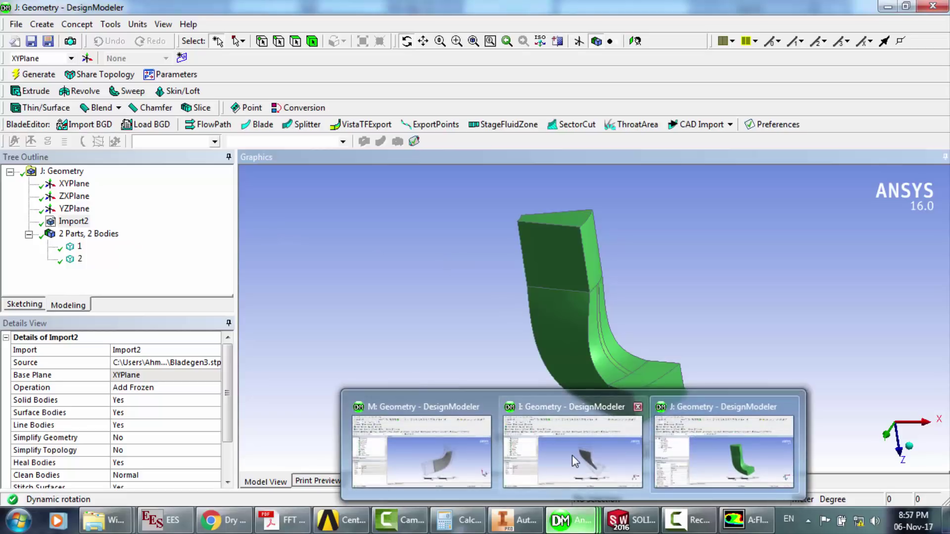
{"action": "left_click", "coordinate": [743, 451]}
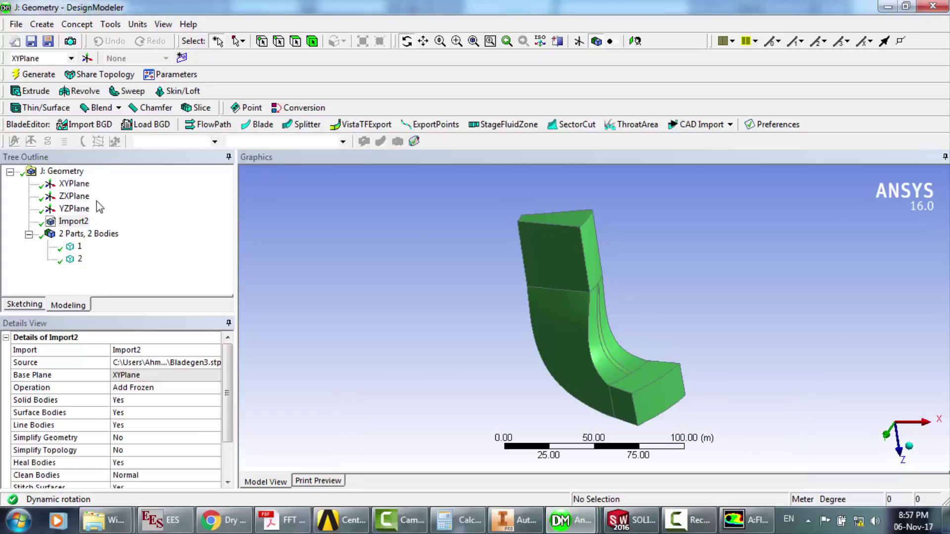
- Suppress blade body 1 of the Bladegen3.stp import and inspect the fluid passage around the blade cavity
{"action": "left_click", "coordinate": [79, 246]}
{"action": "right_click", "coordinate": [81, 247]}
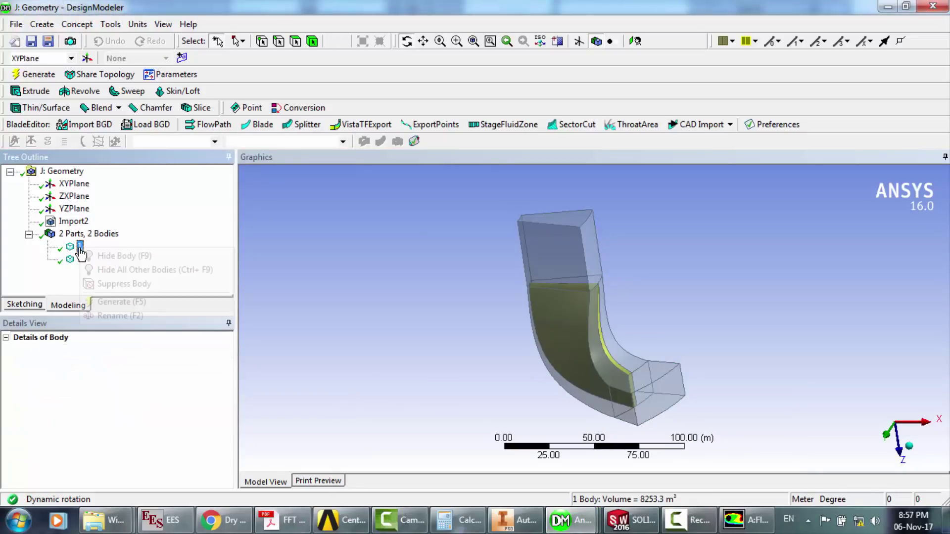
{"action": "left_click", "coordinate": [115, 283]}
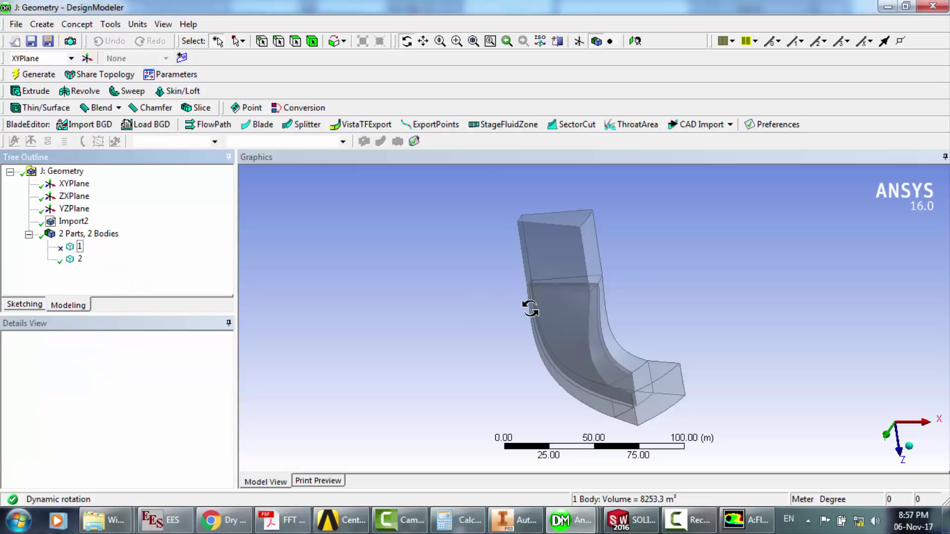
{"action": "middle_click_drag", "start_coordinate": [510, 312], "coordinate": [462, 325]}
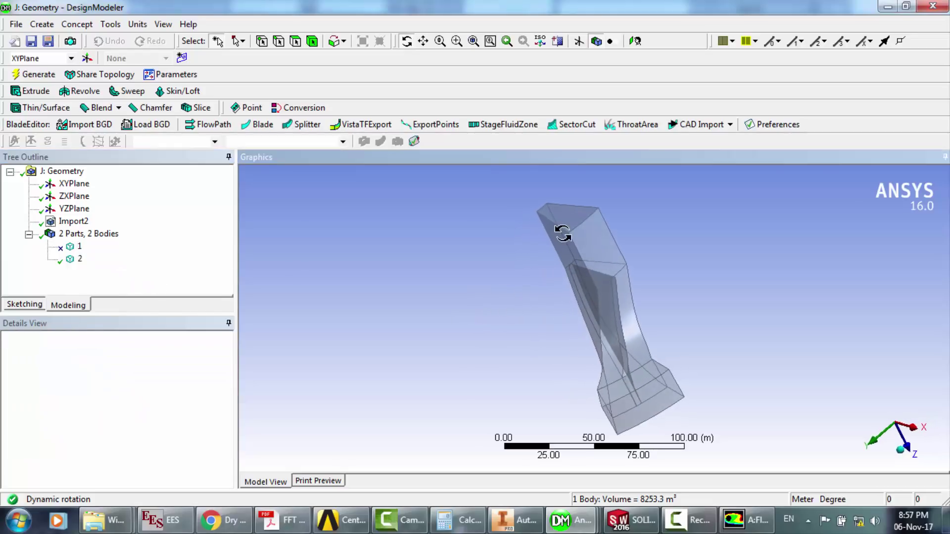
{"action": "middle_click_drag", "start_coordinate": [566, 233], "coordinate": [594, 249]}
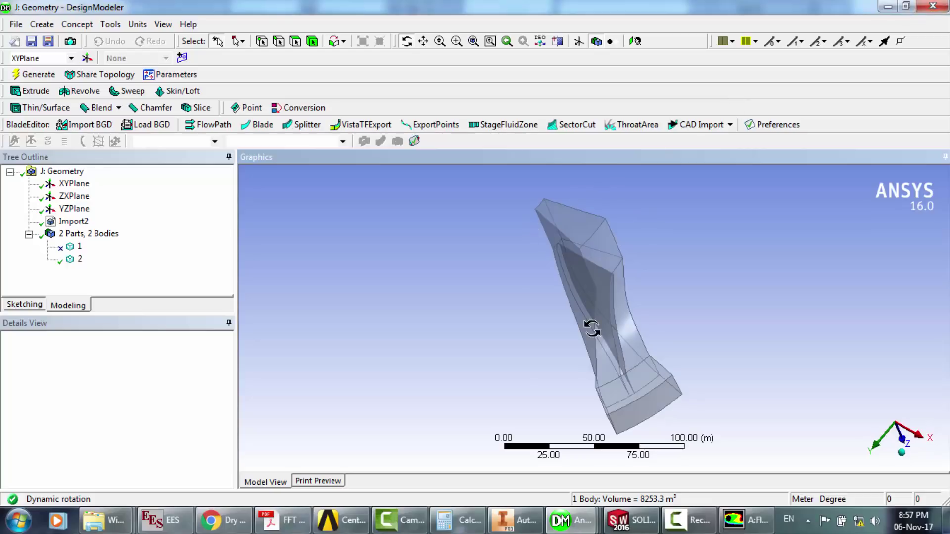
{"action": "left_click_drag", "start_coordinate": [592, 328], "coordinate": [594, 287]}
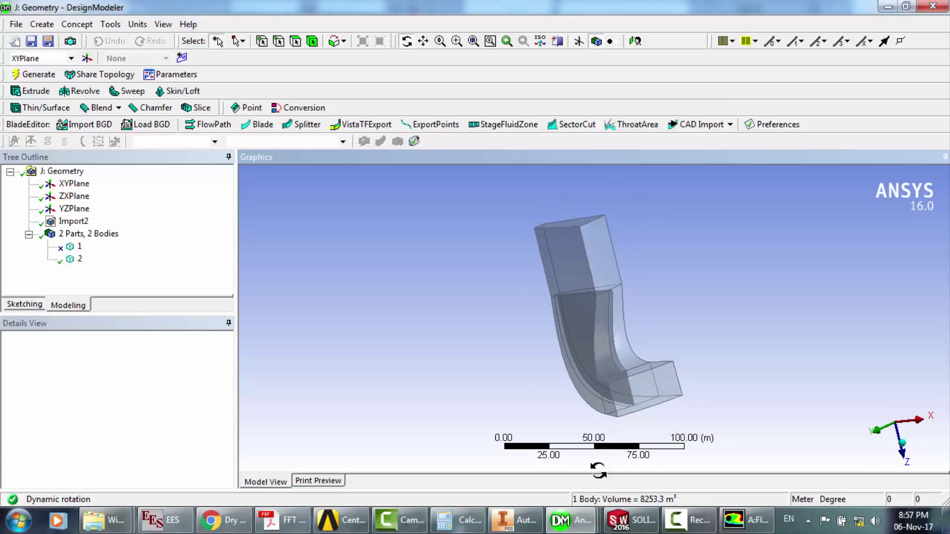
{"action": "left_click", "coordinate": [699, 510]}
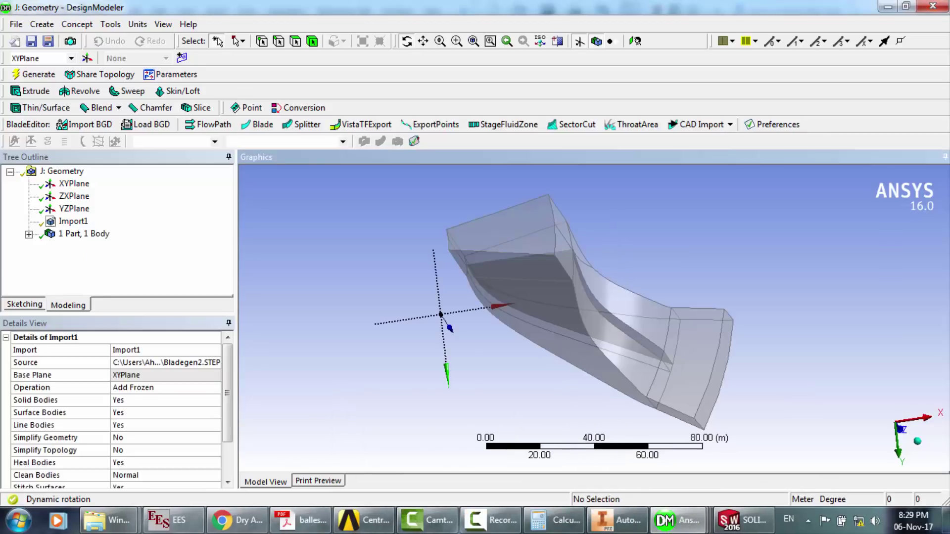
- Start a circular pattern in the Bladegen2.STEP model with the imported fluid passage body as its geometry
{"action": "left_click_drag", "start_coordinate": [592, 341], "coordinate": [593, 265]}
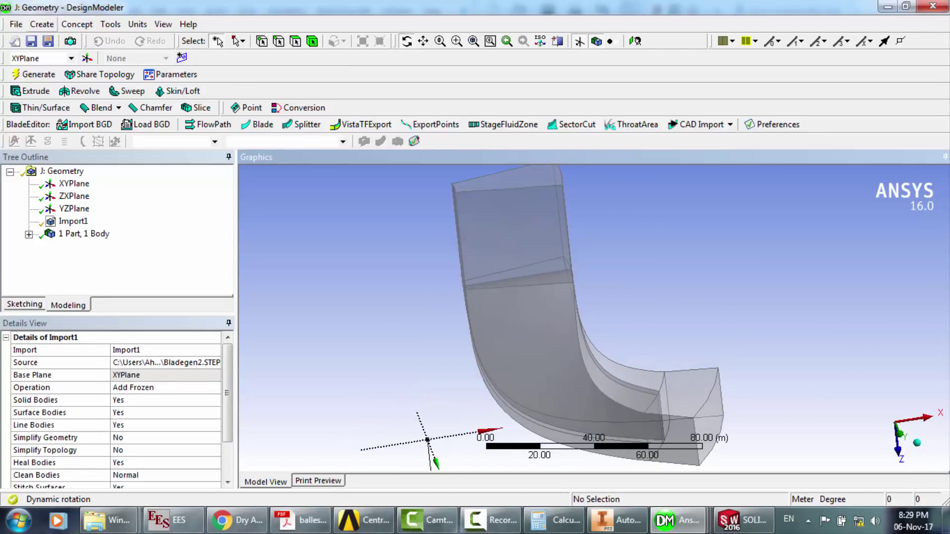
{"action": "left_click", "coordinate": [42, 24]}
{"action": "key", "text": "Escape"}
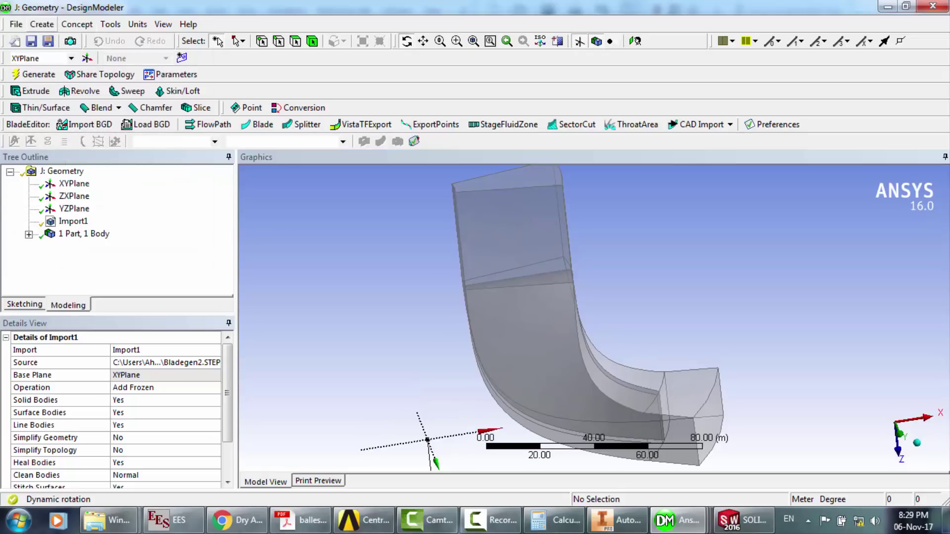
{"action": "left_click", "coordinate": [41, 24]}
{"action": "left_click", "coordinate": [50, 196]}
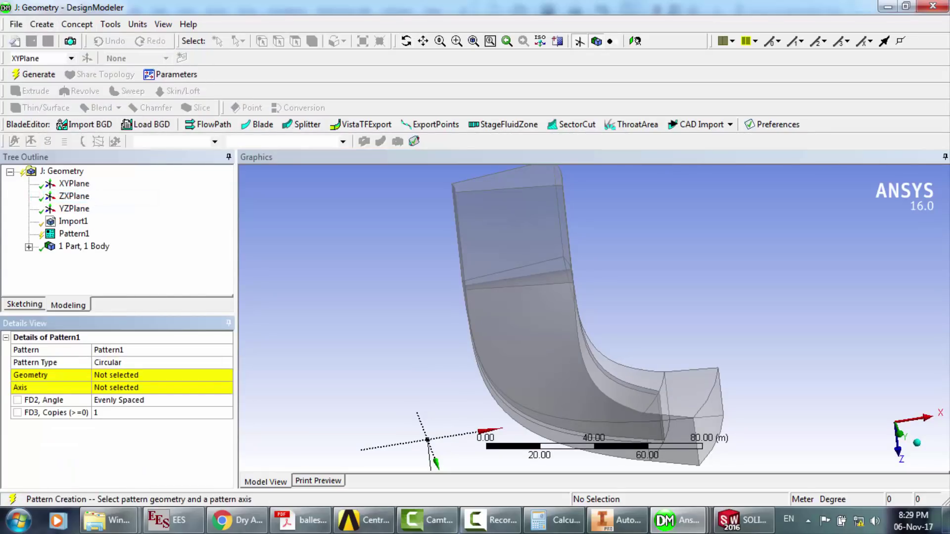
{"action": "left_click", "coordinate": [127, 375]}
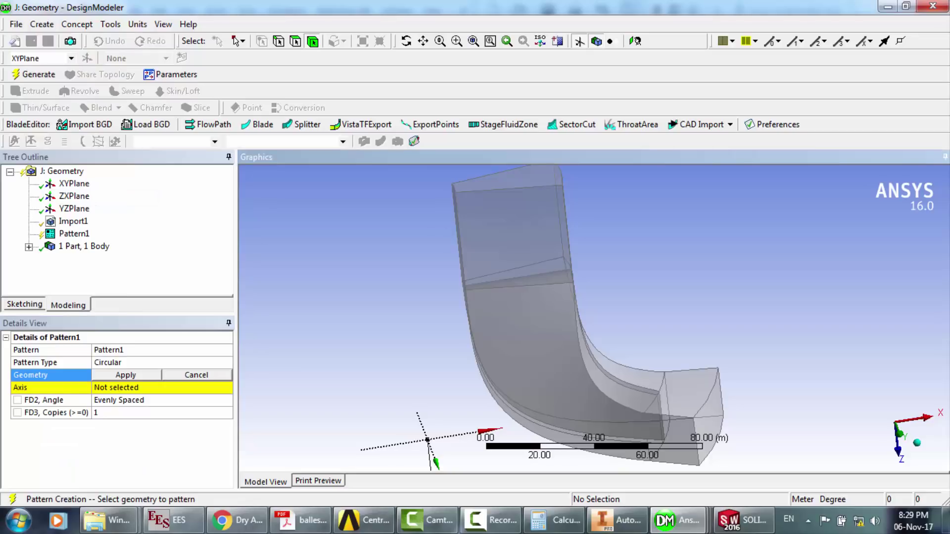
{"action": "left_click", "coordinate": [537, 337]}
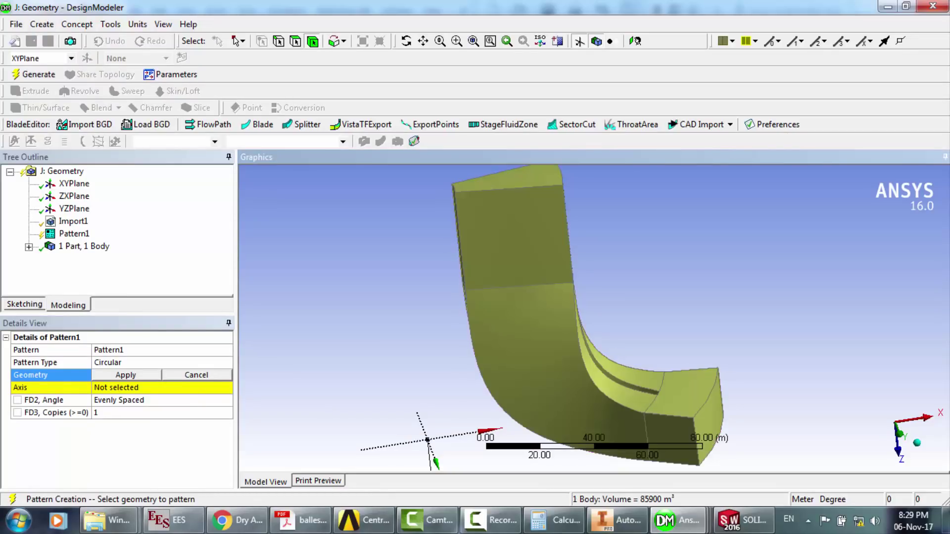
{"action": "left_click", "coordinate": [125, 375]}
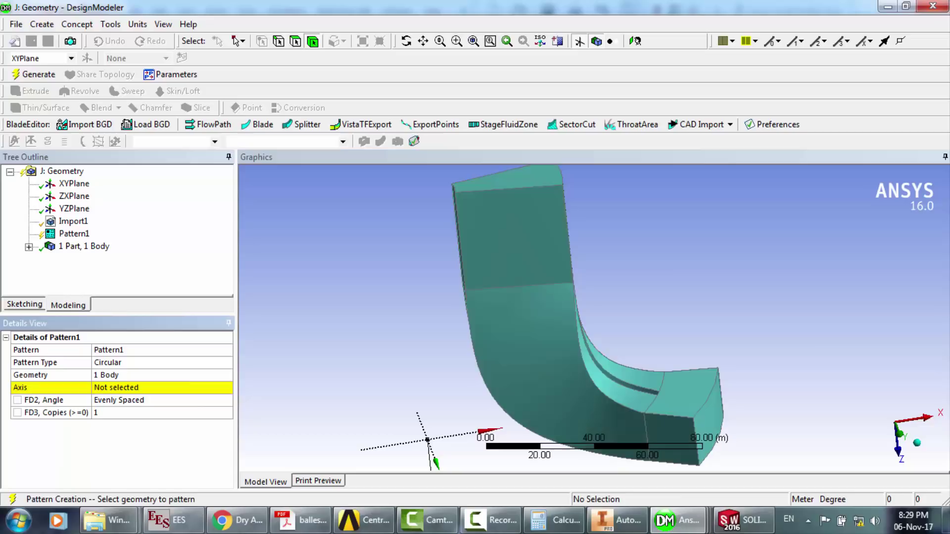
- Use the XYPlane normal as the pattern axis, set 4 copies, and generate the pattern
{"action": "left_click", "coordinate": [127, 387]}
{"action": "left_click", "coordinate": [74, 184]}
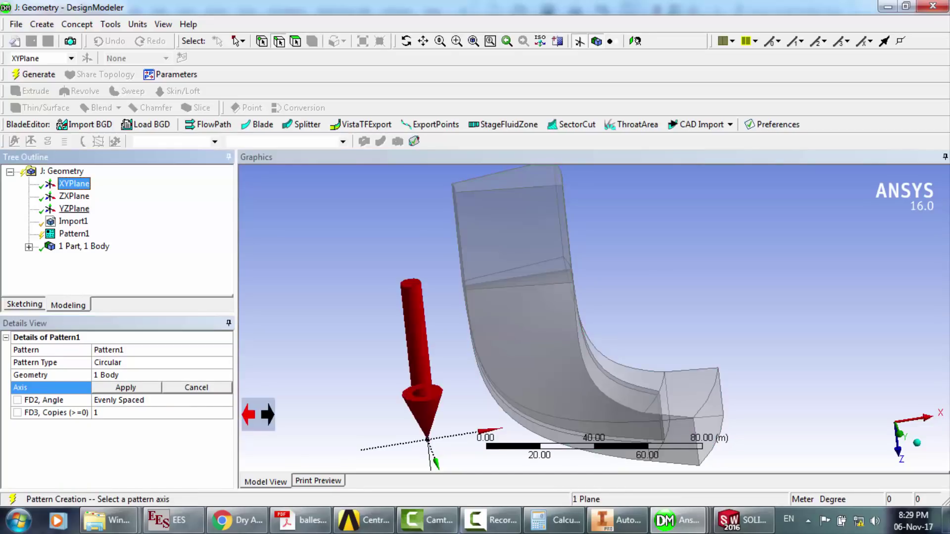
{"action": "left_click", "coordinate": [126, 388]}
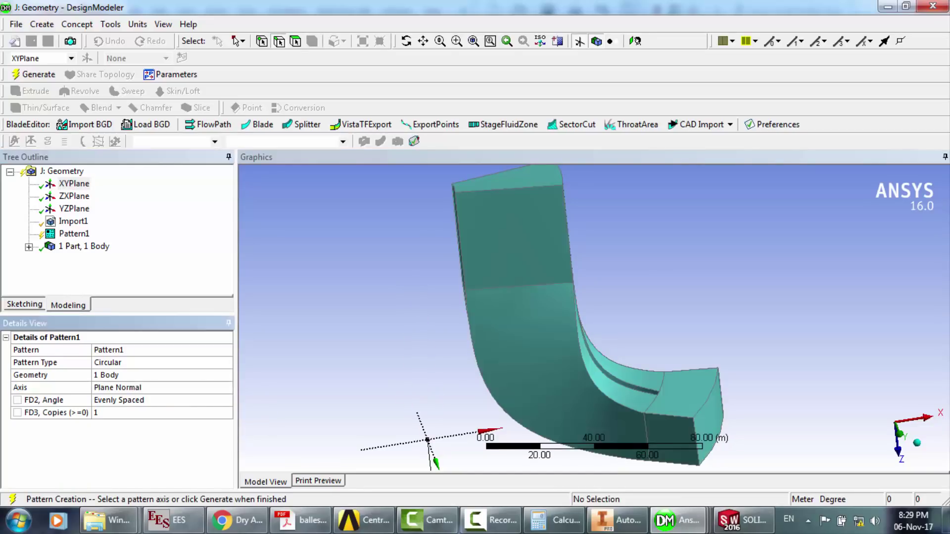
{"action": "left_click", "coordinate": [126, 413]}
{"action": "type", "text": "4"}
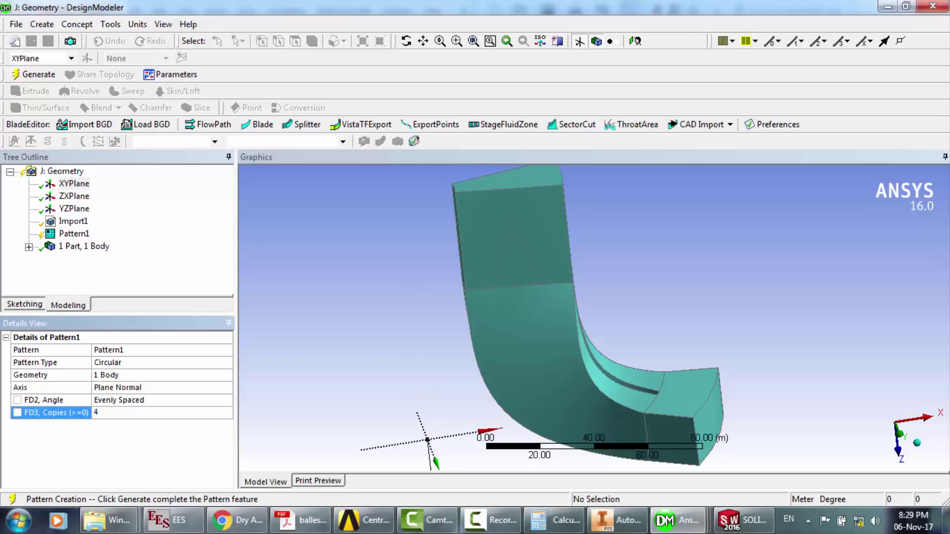
{"action": "left_click", "coordinate": [34, 75]}
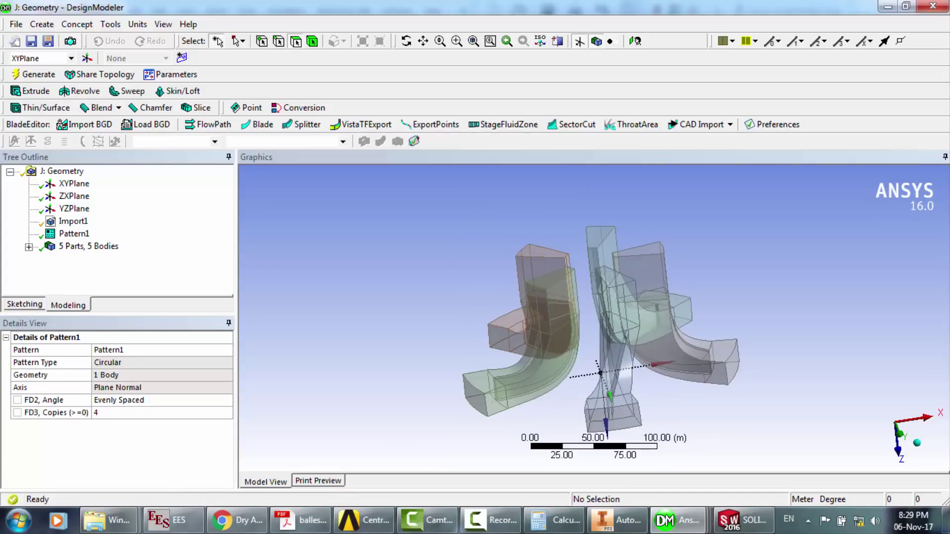
- Change the circular pattern to 5 copies and regenerate it
{"action": "left_click", "coordinate": [129, 412]}
{"action": "type", "text": "5"}
{"action": "key", "text": "Return"}
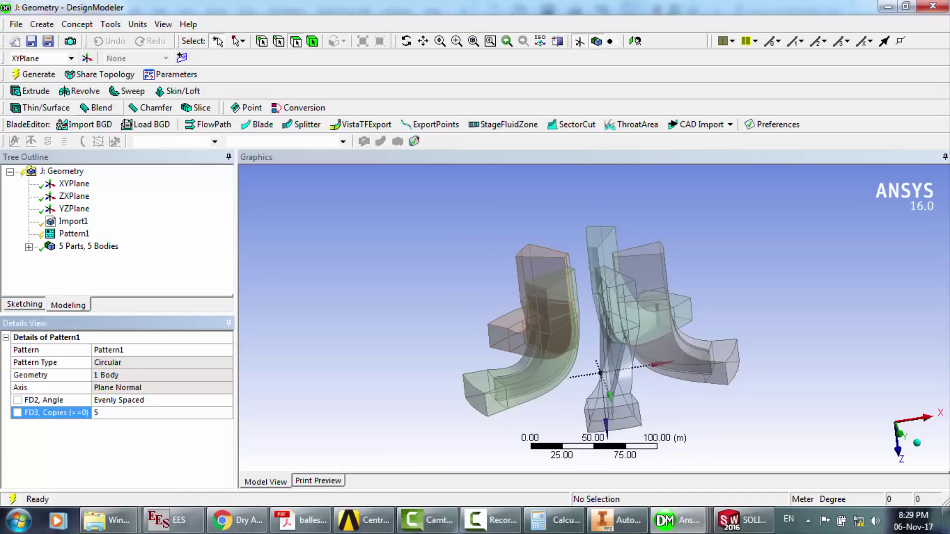
{"action": "left_click", "coordinate": [35, 74]}
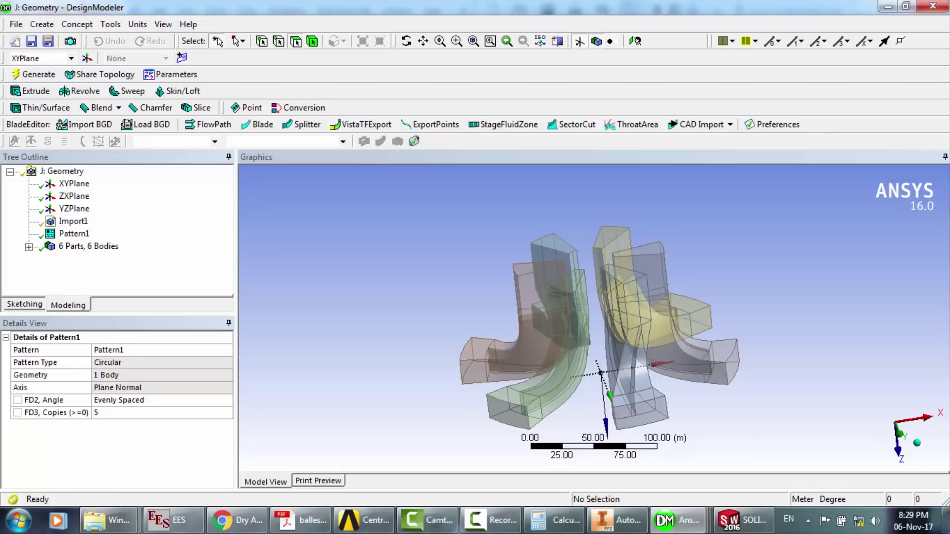
- Set the circular pattern of the fluid passage to 6 copies and regenerate it
{"action": "left_click", "coordinate": [130, 413]}
{"action": "left_click", "coordinate": [126, 400]}
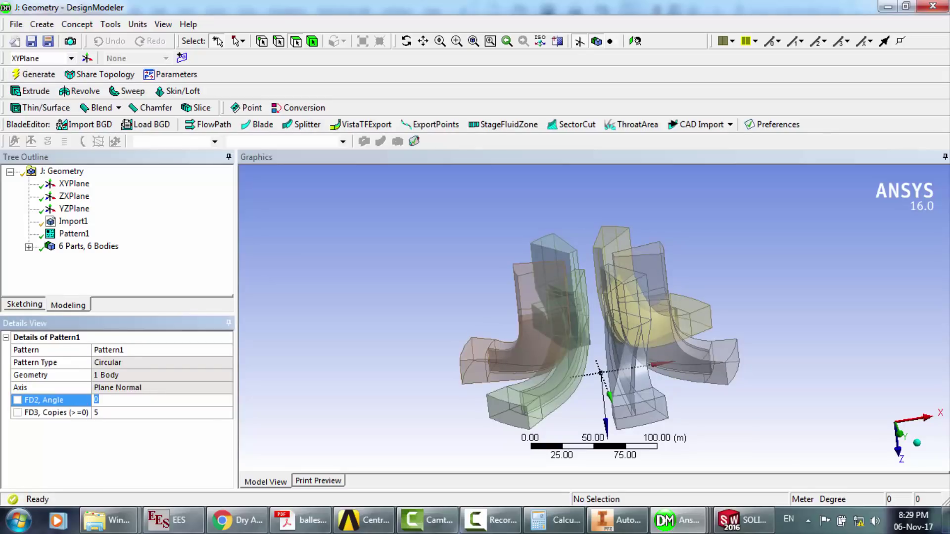
{"action": "left_click", "coordinate": [124, 388]}
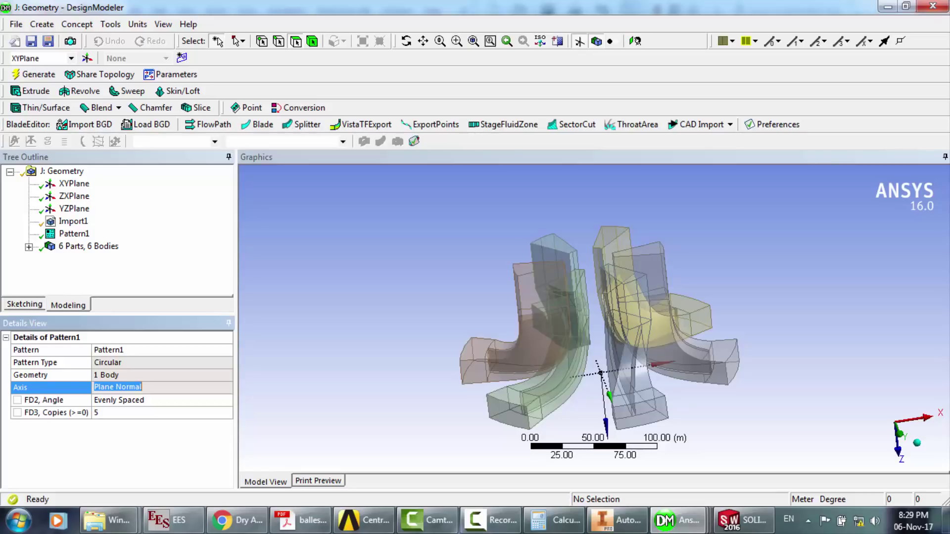
{"action": "left_click", "coordinate": [124, 413]}
{"action": "type", "text": "6"}
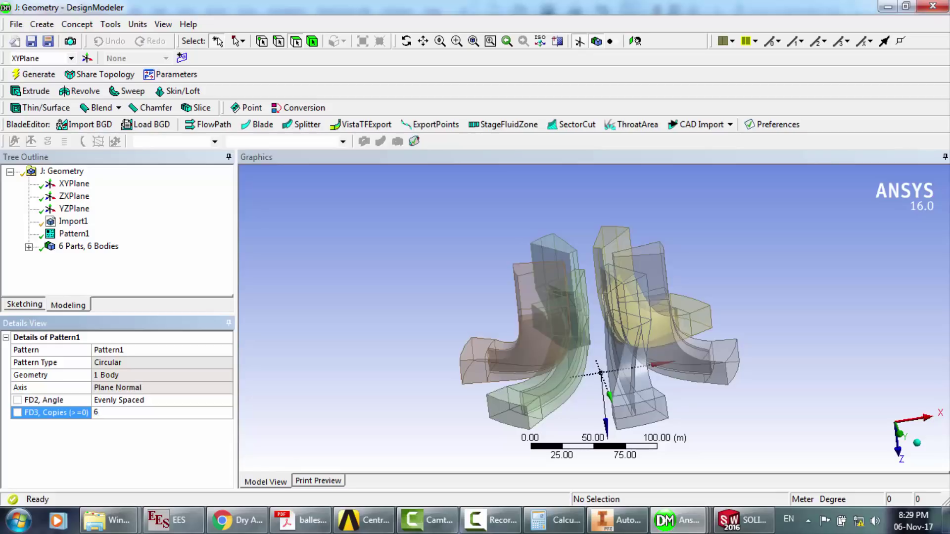
{"action": "key", "text": "Return"}
{"action": "left_click", "coordinate": [33, 75]}
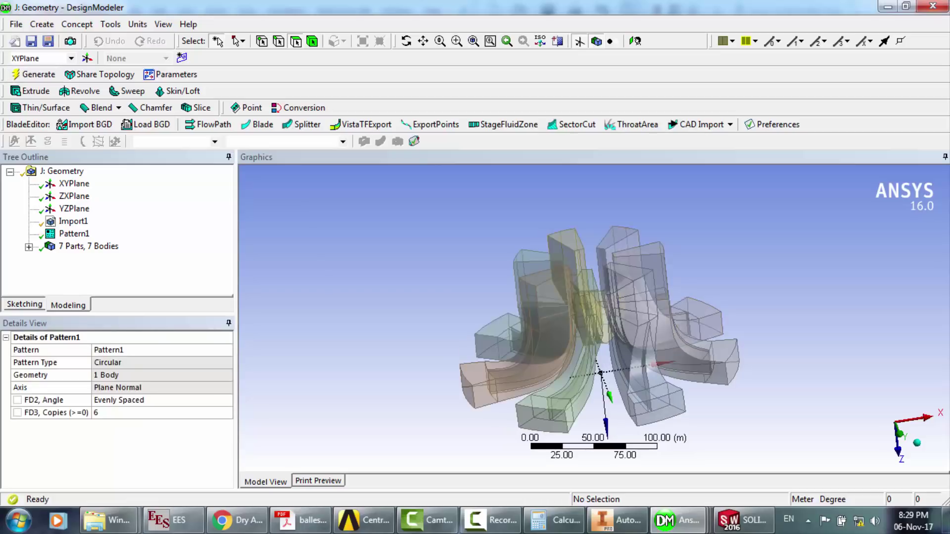
- Raise the circular pattern to 8 copies and then to 10, regenerating the model after each change
{"action": "left_click", "coordinate": [124, 413]}
{"action": "type", "text": "8"}
{"action": "key", "text": "Return"}
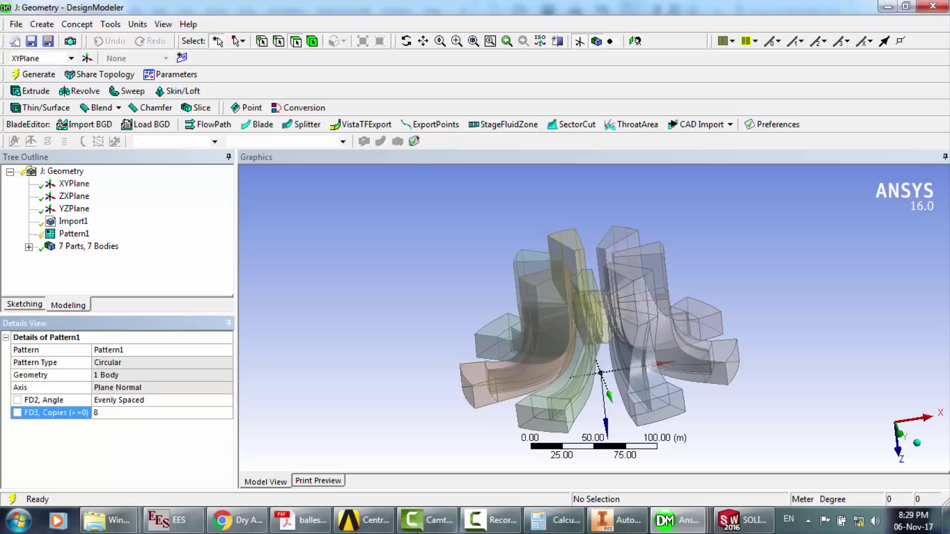
{"action": "left_click", "coordinate": [34, 74]}
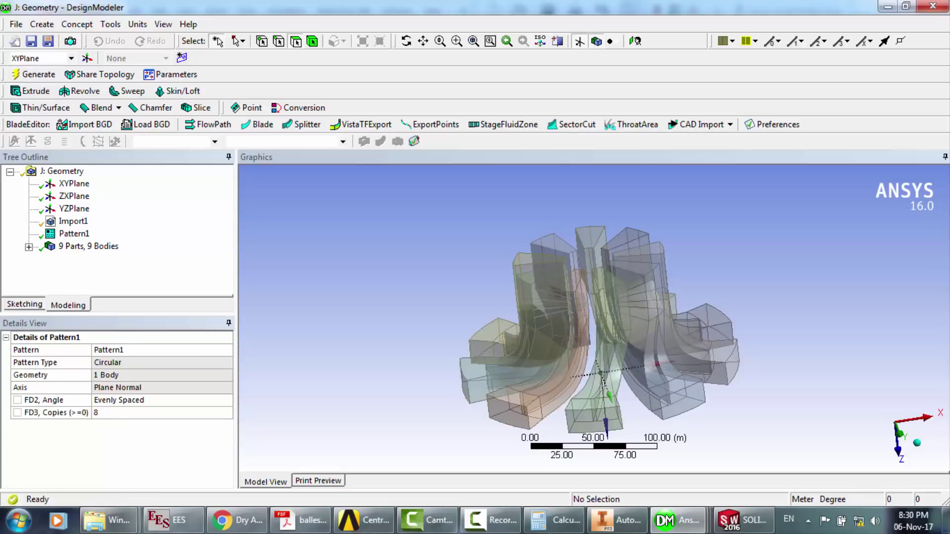
{"action": "left_click", "coordinate": [124, 413]}
{"action": "type", "text": "10"}
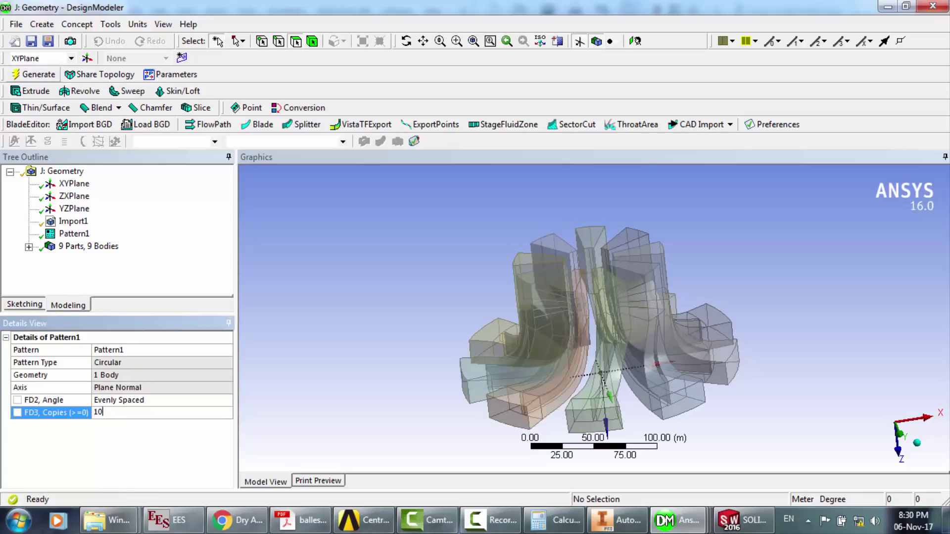
{"action": "left_click", "coordinate": [33, 74]}
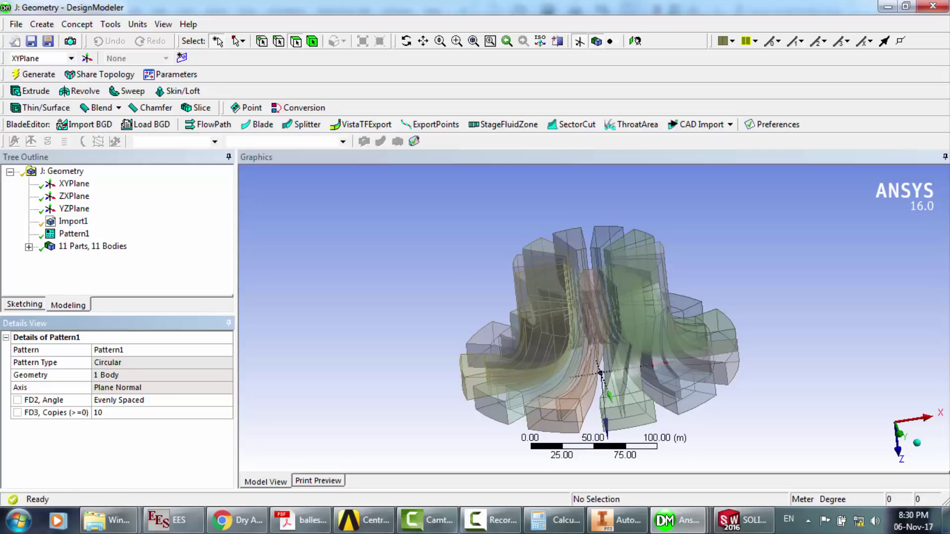
- Increase the pattern copies to 11 and then 12, regenerating the passages each time
{"action": "left_click", "coordinate": [119, 413]}
{"action": "type", "text": "11"}
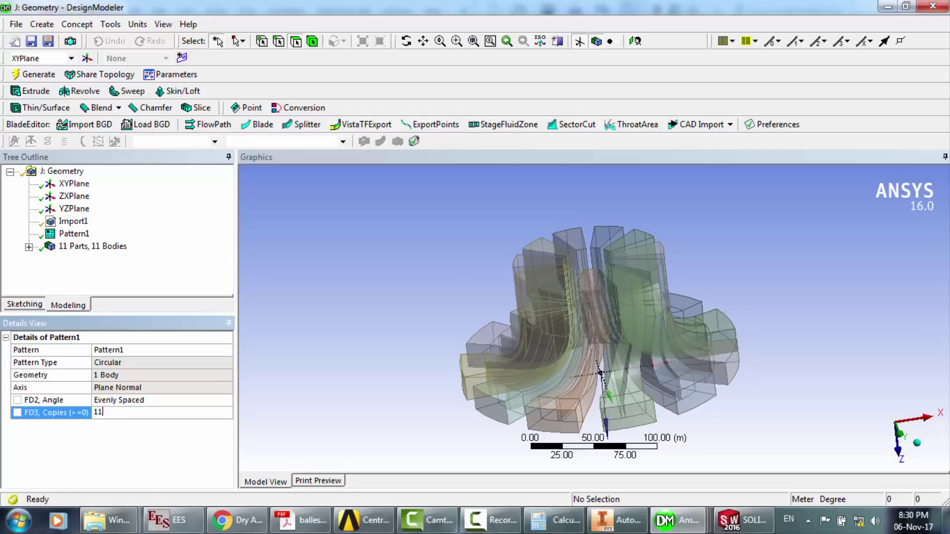
{"action": "left_click", "coordinate": [34, 75]}
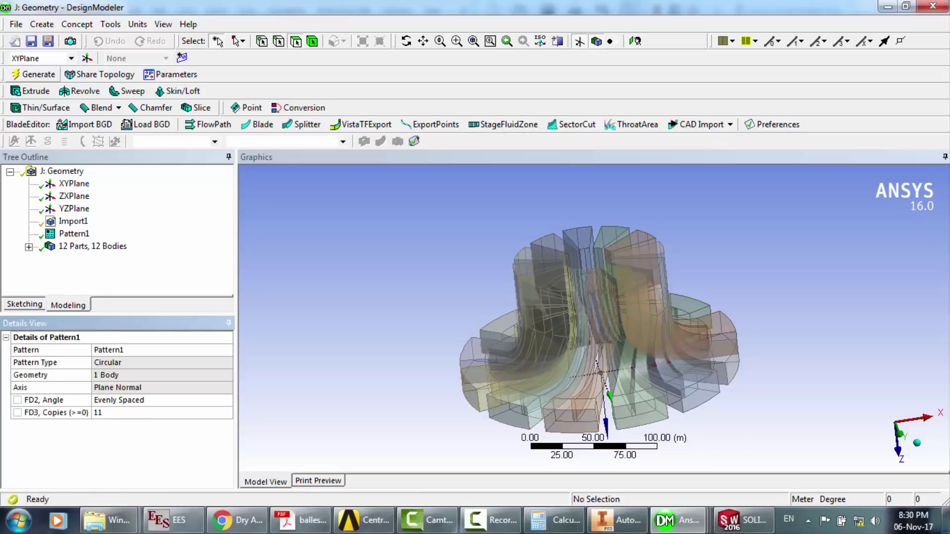
{"action": "left_click", "coordinate": [118, 413]}
{"action": "type", "text": "12"}
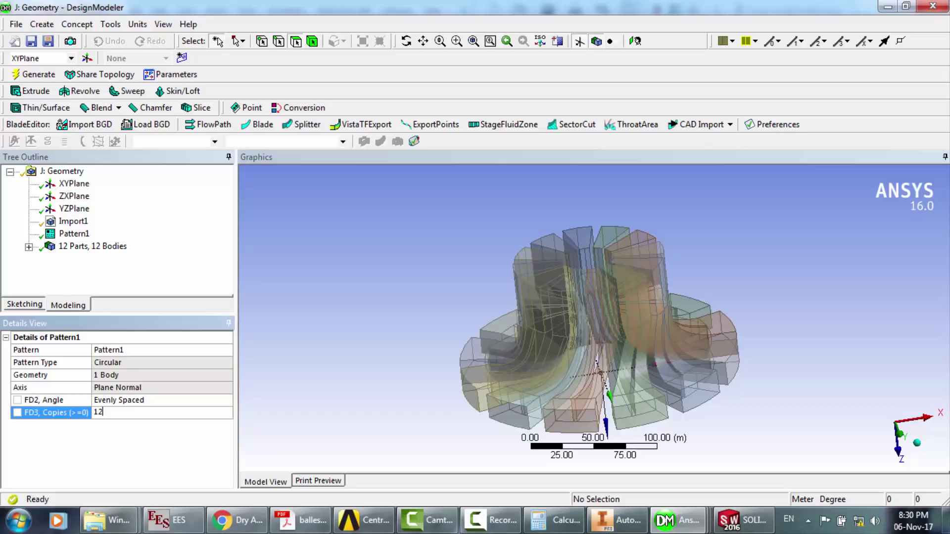
{"action": "left_click", "coordinate": [33, 75]}
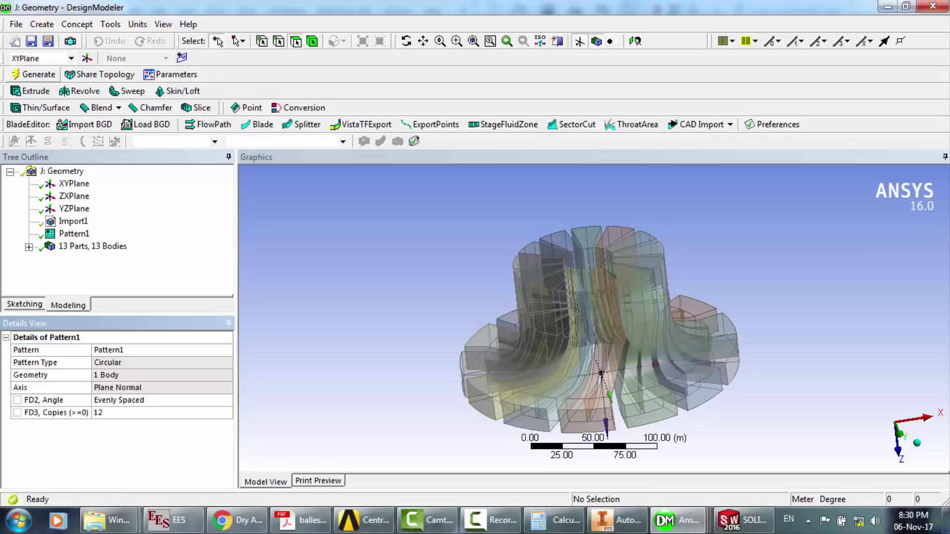
- Try 13 and then 14 copies in the circular pattern, regenerating after each value
{"action": "left_click", "coordinate": [119, 412]}
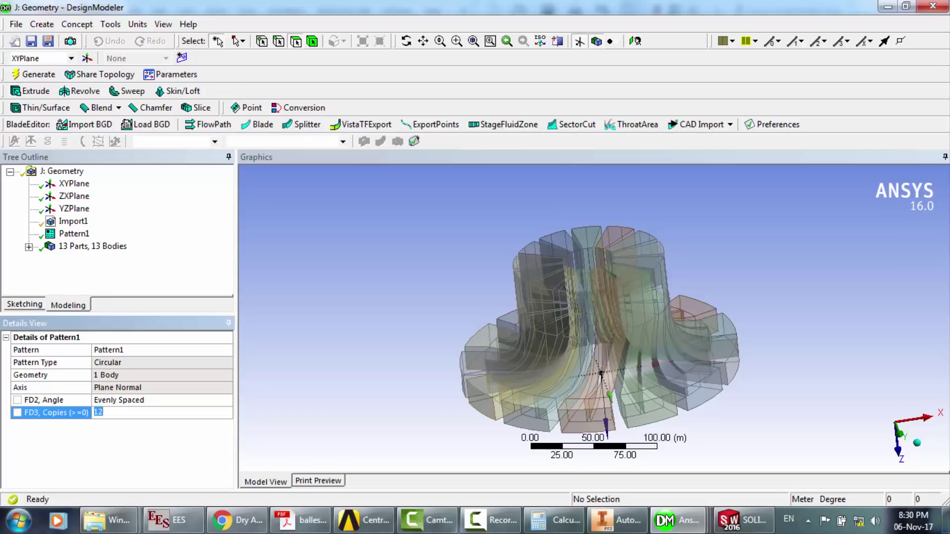
{"action": "type", "text": "13"}
{"action": "key", "text": "F5"}
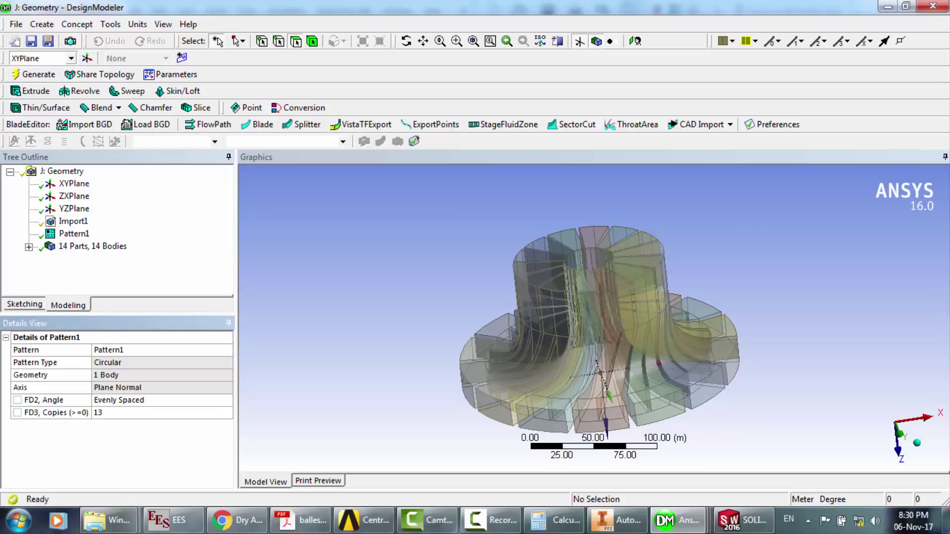
{"action": "left_click", "coordinate": [124, 412]}
{"action": "type", "text": "14"}
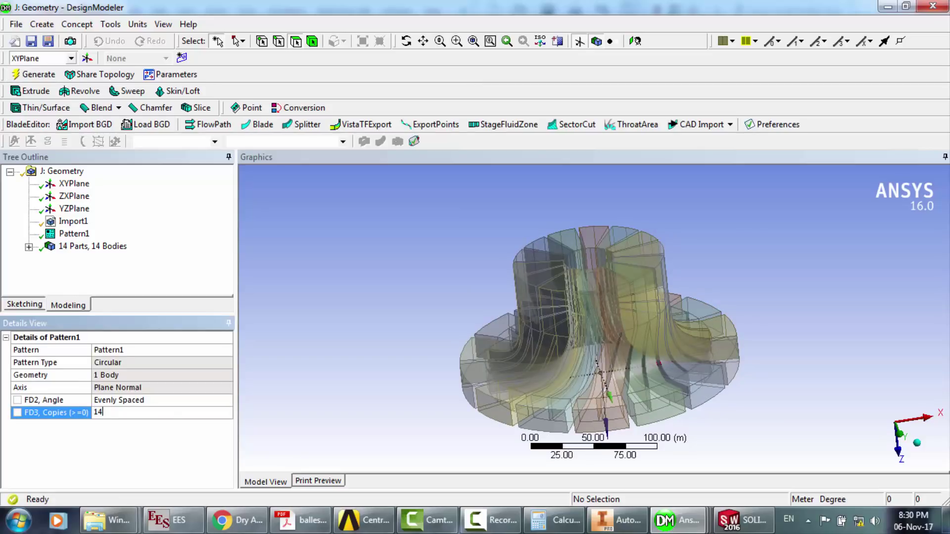
{"action": "left_click", "coordinate": [35, 74]}
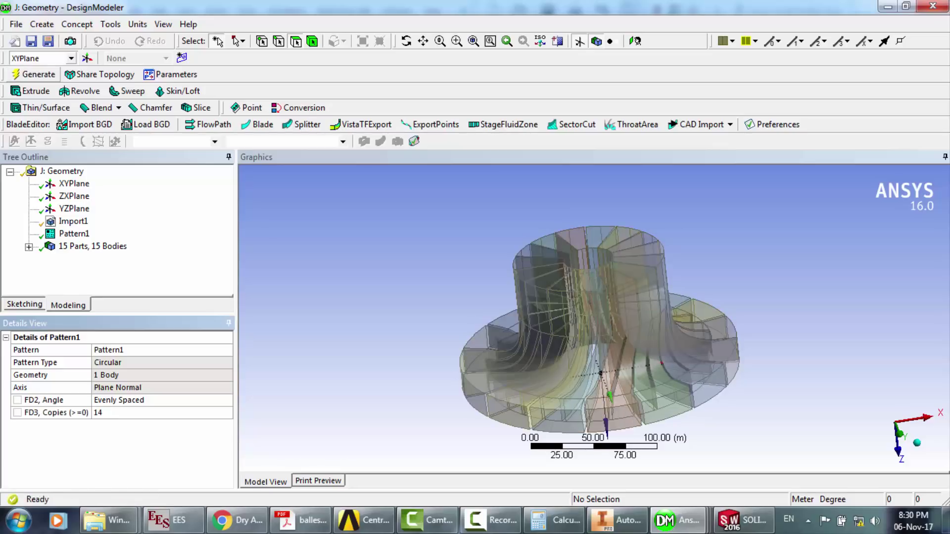
- Set the circular pattern to 15 copies and regenerate the full ring of fluid passages
{"action": "left_click", "coordinate": [123, 413]}
{"action": "type", "text": "15"}
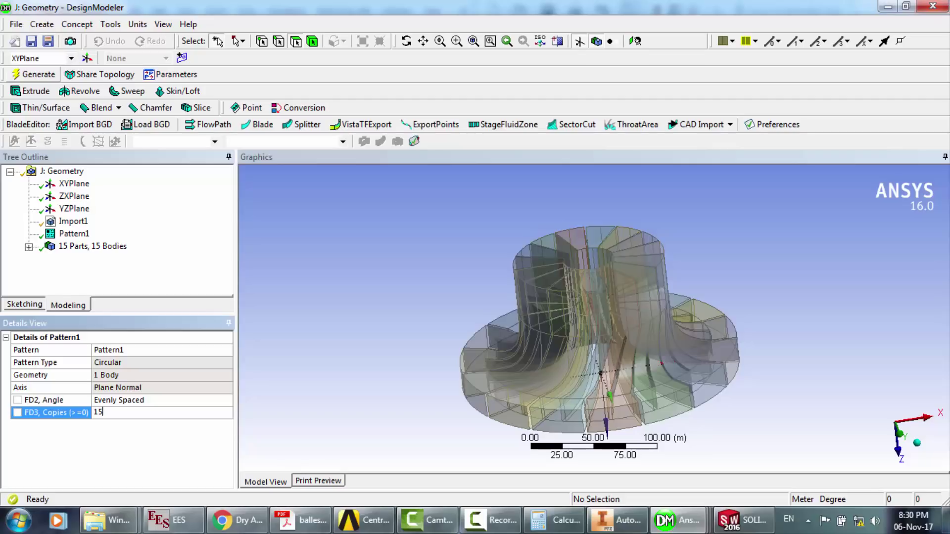
{"action": "left_click", "coordinate": [35, 75]}
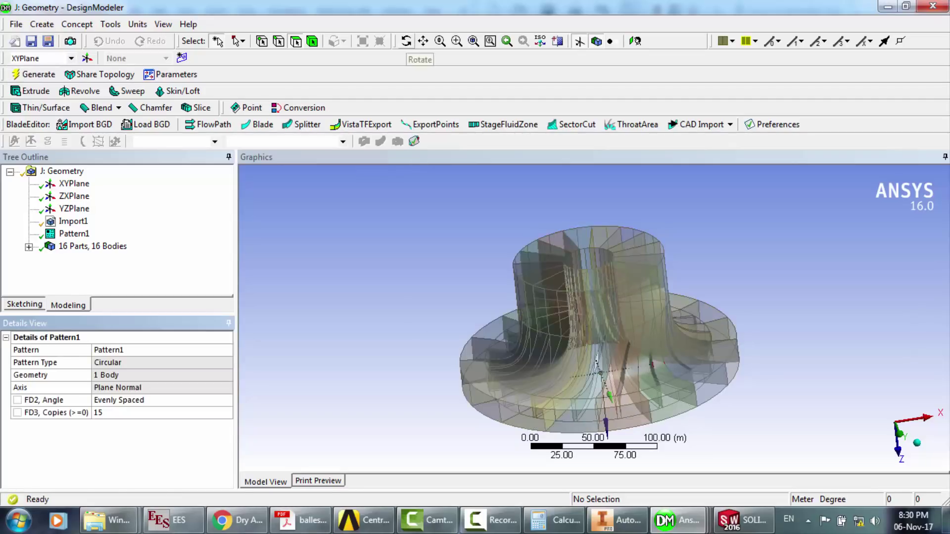
- Inspect the patterned impeller passages from the inlet side, looking at the central bore and blade cavities
{"action": "left_click", "coordinate": [407, 41]}
{"action": "left_click_drag", "start_coordinate": [594, 267], "coordinate": [569, 351]}
{"action": "scroll", "coordinate": [594, 316], "scroll_direction": "up", "scroll_amount": 3}
{"action": "scroll", "coordinate": [605, 317], "scroll_direction": "up", "scroll_amount": 2}
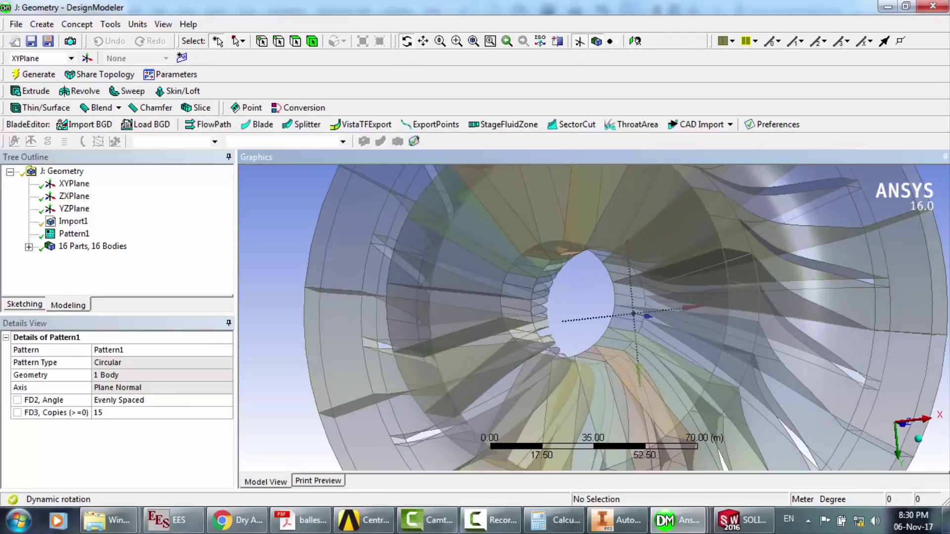
{"action": "left_click_drag", "start_coordinate": [599, 316], "coordinate": [703, 306]}
{"action": "scroll", "coordinate": [593, 317], "scroll_direction": "down", "scroll_amount": 5}
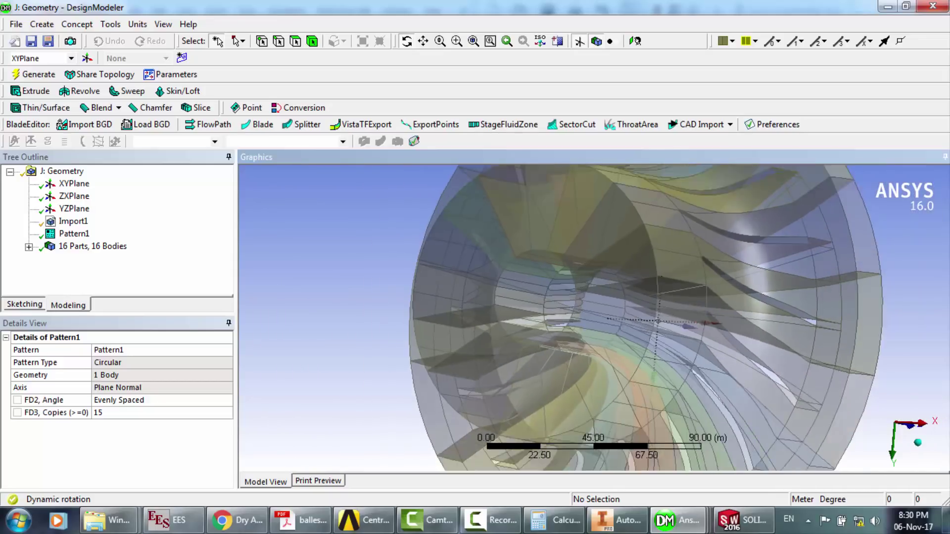
{"action": "middle_click_drag", "start_coordinate": [594, 307], "coordinate": [575, 335]}
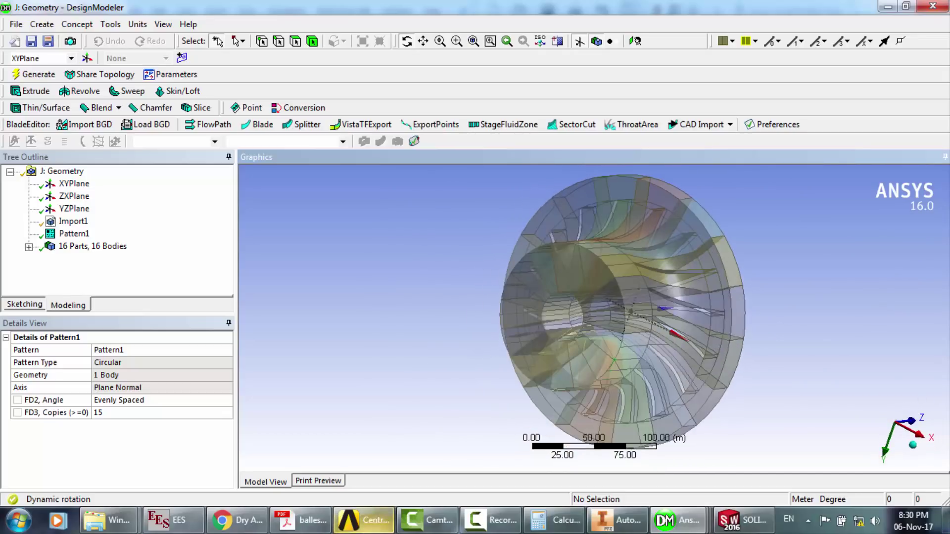
- Switch to Workbench to view the project schematic, and return to the J: Geometry model in DesignModeler
{"action": "left_click", "coordinate": [364, 520]}
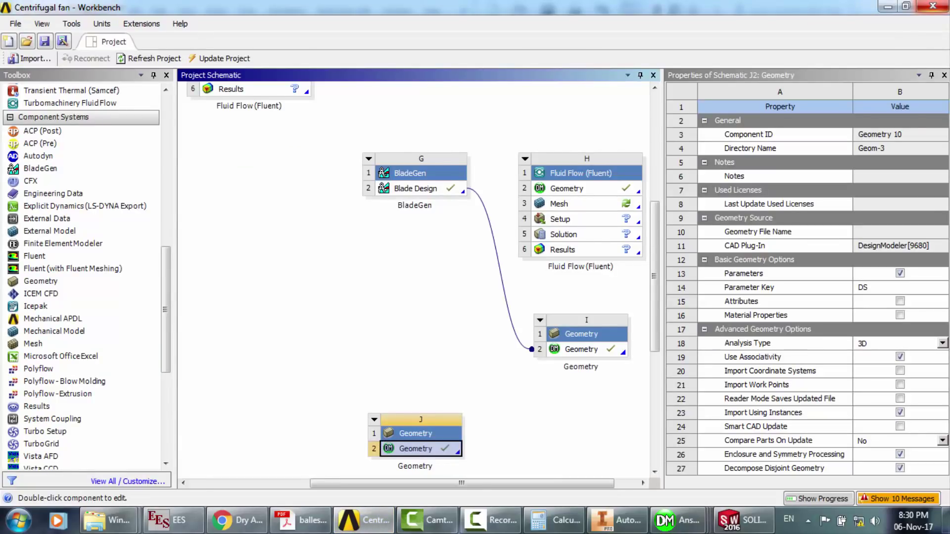
{"action": "mouse_move", "coordinate": [678, 520]}
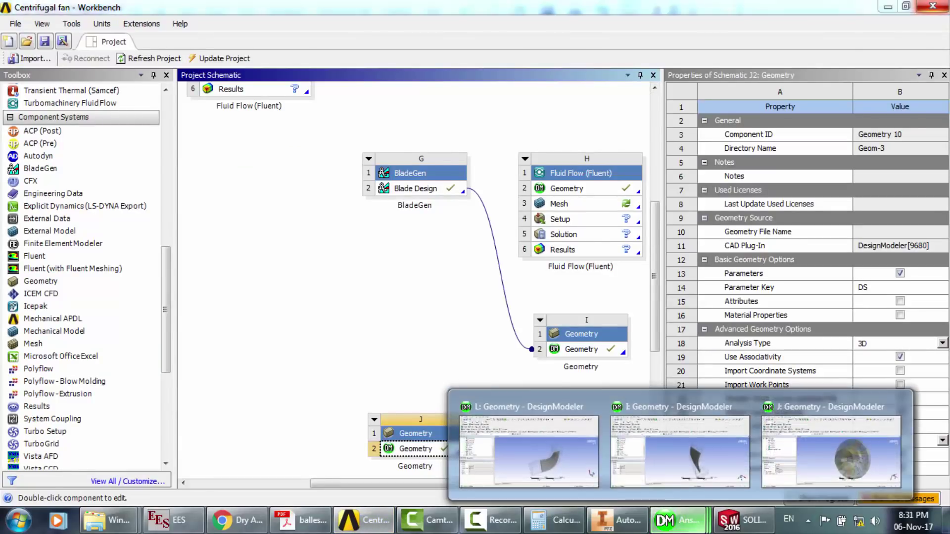
{"action": "left_click", "coordinate": [831, 448]}
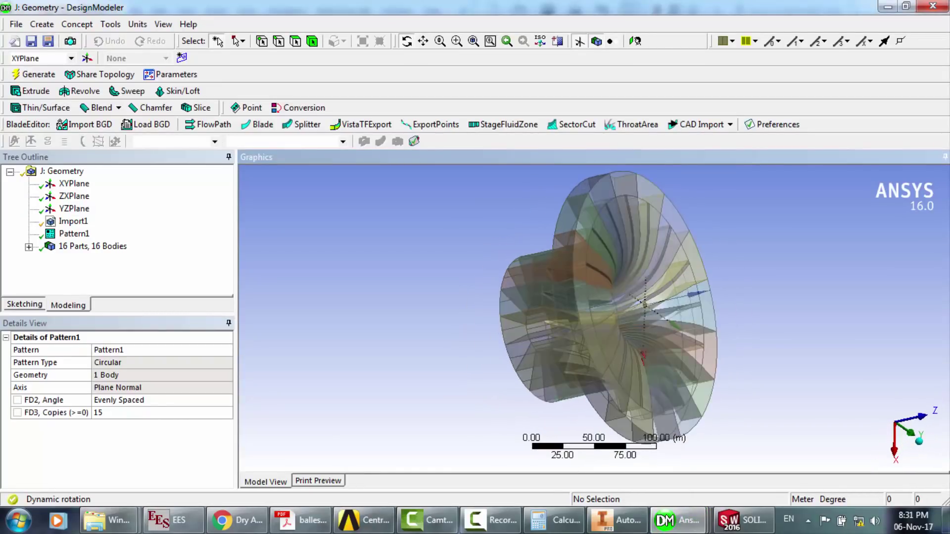
- Examine the complete ring of patterned fluid passages from several angles, including the blade cavities and the outer rim
{"action": "mouse_move", "coordinate": [569, 316]}
{"action": "middle_mouse_down"}
{"action": "mouse_move", "coordinate": [663, 316]}
{"action": "mouse_move", "coordinate": [569, 316]}
{"action": "middle_mouse_up"}
{"action": "scroll", "coordinate": [594, 317], "scroll_direction": "up", "scroll_amount": 6}
{"action": "scroll", "coordinate": [594, 316], "scroll_direction": "down", "scroll_amount": 3}
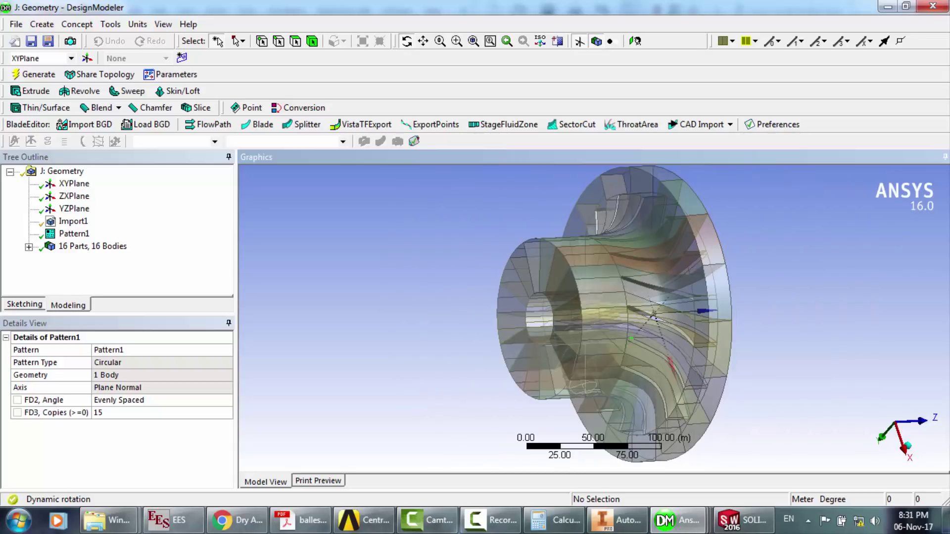
{"action": "middle_click_drag", "start_coordinate": [569, 316], "coordinate": [445, 317]}
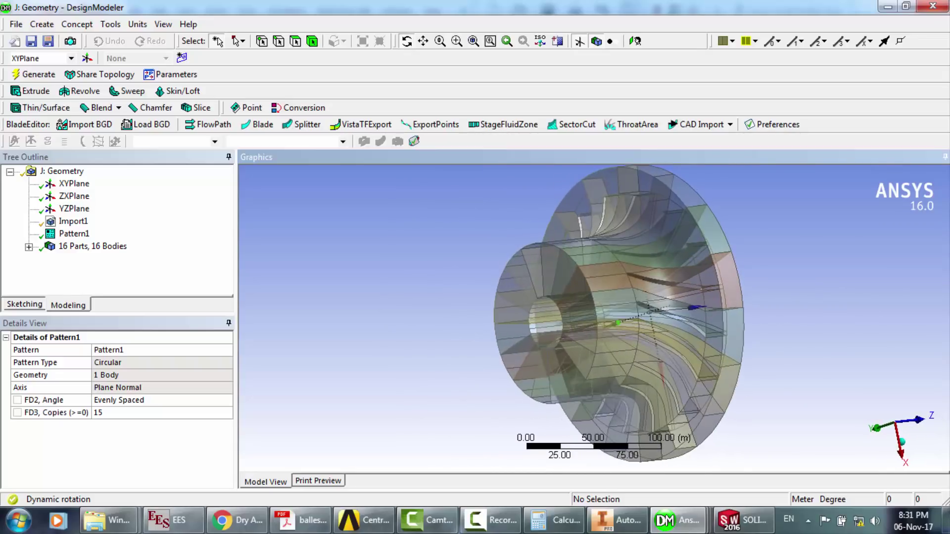
{"action": "scroll", "coordinate": [626, 318], "scroll_direction": "up", "scroll_amount": 2}
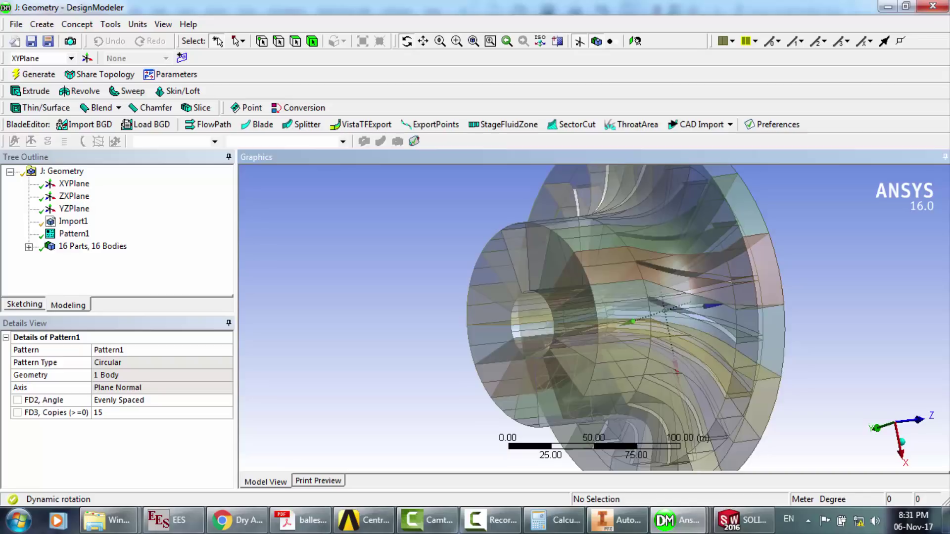
{"action": "scroll", "coordinate": [626, 318], "scroll_direction": "down", "scroll_amount": 3}
{"action": "scroll", "coordinate": [619, 318], "scroll_direction": "up", "scroll_amount": 2}
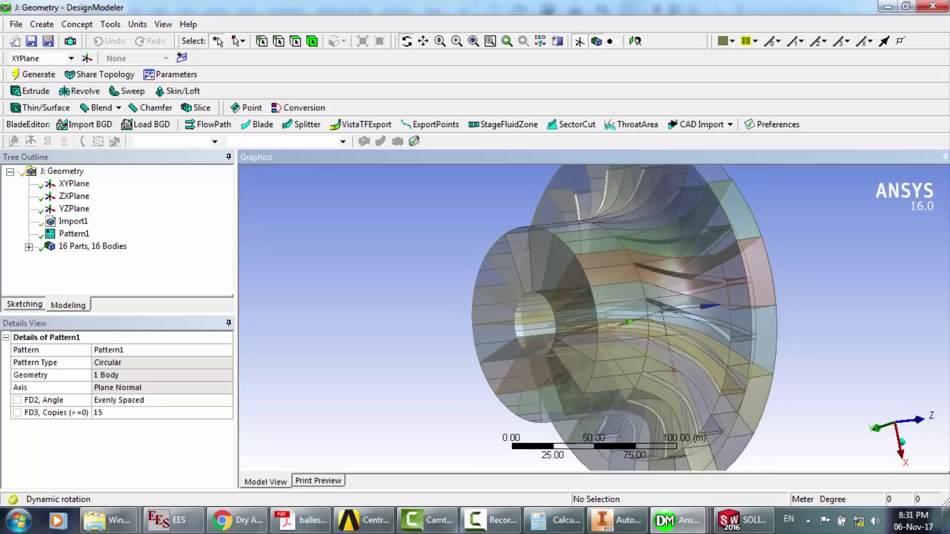
{"action": "middle_click_drag", "start_coordinate": [619, 318], "coordinate": [633, 338]}
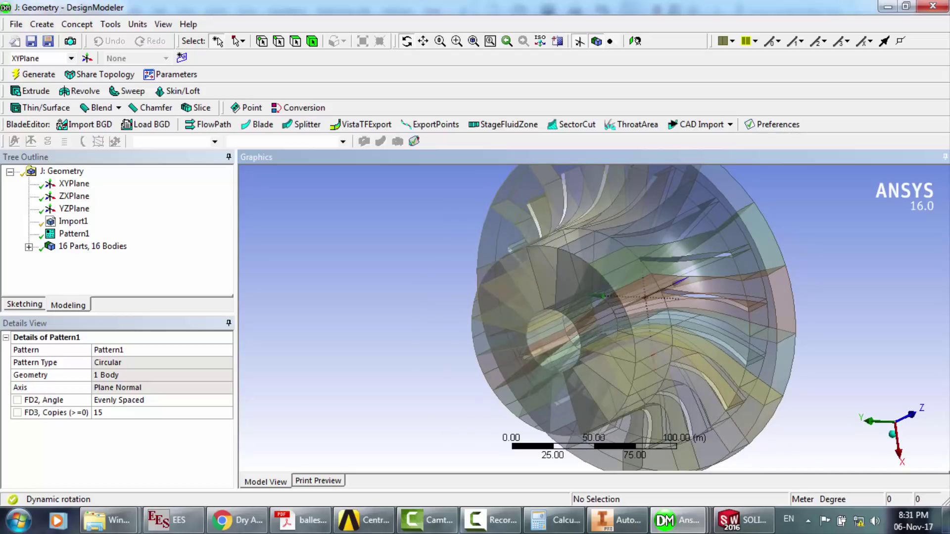
{"action": "middle_click_drag", "start_coordinate": [634, 337], "coordinate": [611, 338]}
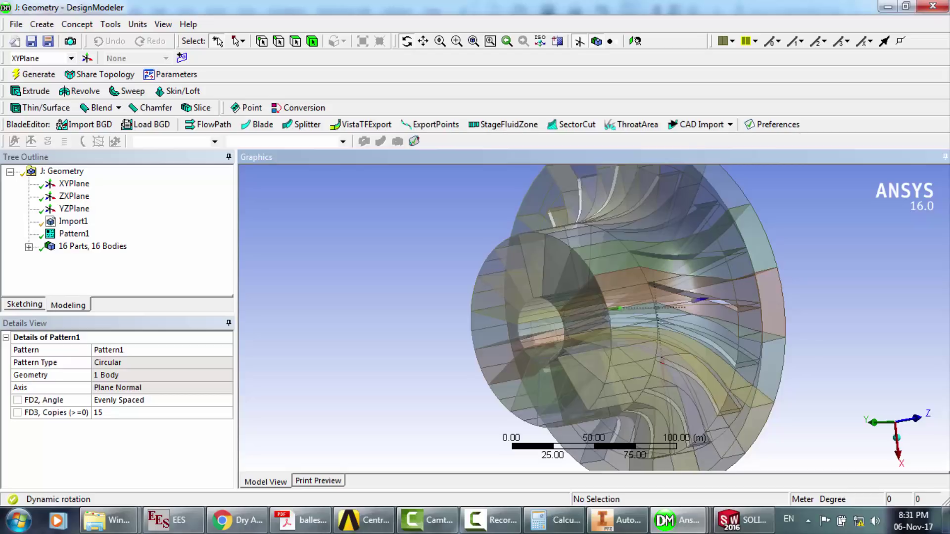
{"action": "middle_click_drag", "start_coordinate": [569, 321], "coordinate": [549, 314]}
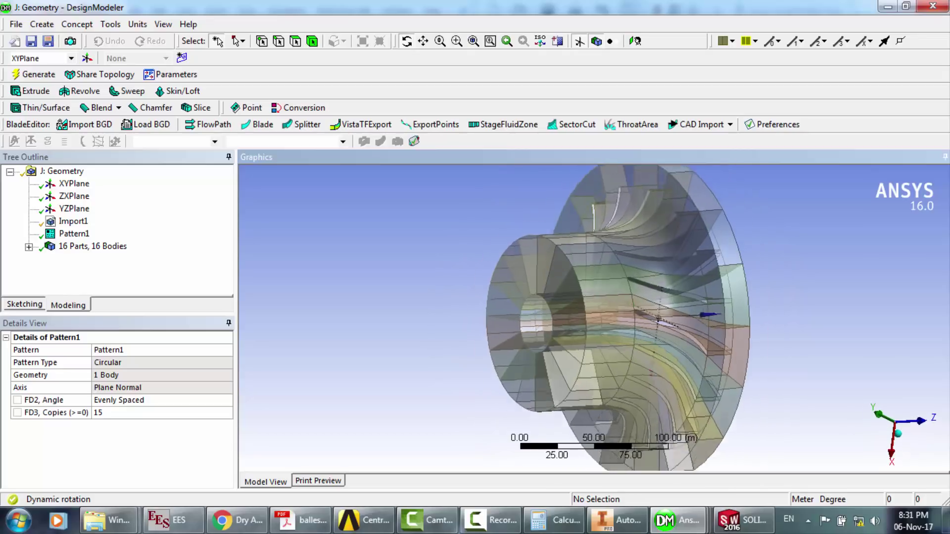
{"action": "scroll", "coordinate": [611, 316], "scroll_direction": "down", "scroll_amount": 3}
{"action": "mouse_move", "coordinate": [611, 317]}
{"action": "middle_mouse_down"}
{"action": "mouse_move", "coordinate": [599, 322]}
{"action": "mouse_move", "coordinate": [615, 319]}
{"action": "middle_mouse_up"}
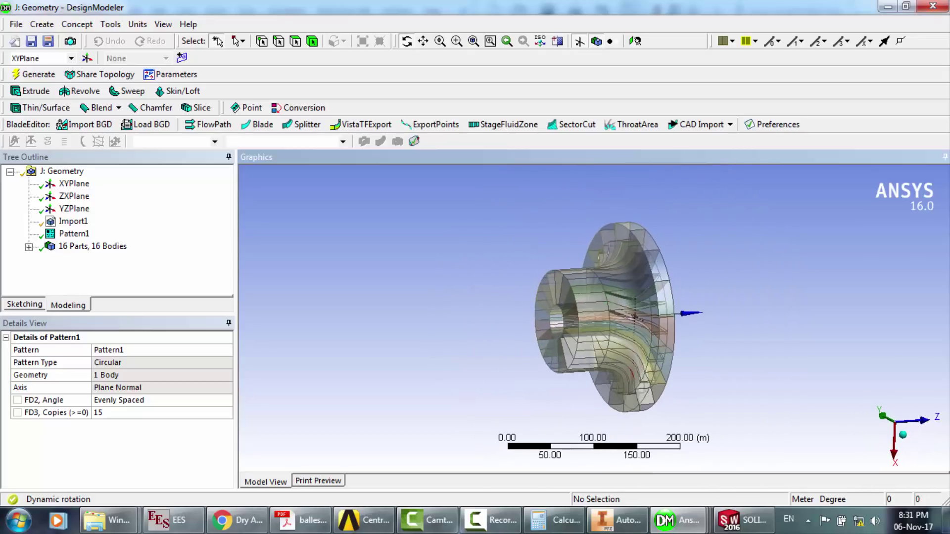
{"action": "scroll", "coordinate": [611, 317], "scroll_direction": "up", "scroll_amount": 5}
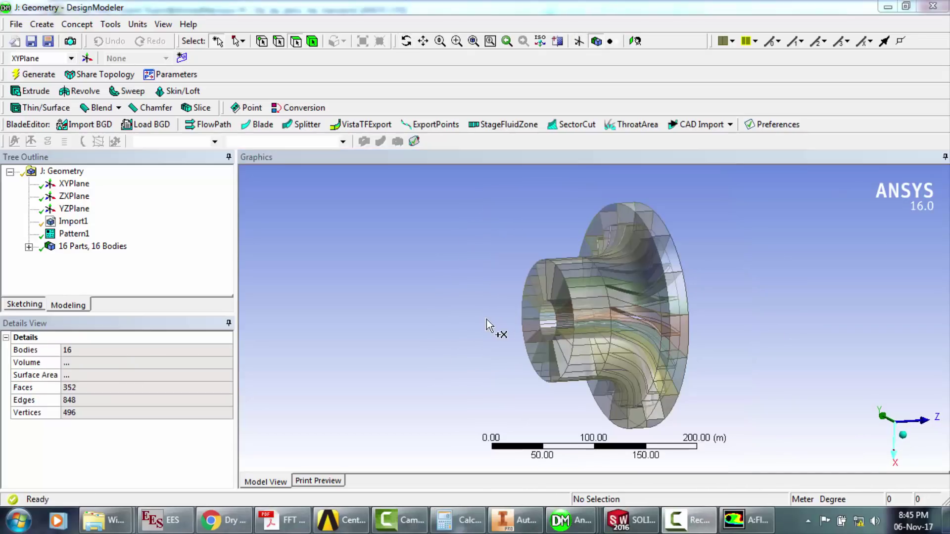
- Delete the circular pattern Pattern1 from the J: Geometry model, confirming the removal
{"action": "left_click", "coordinate": [74, 233]}
{"action": "key", "text": "Delete"}
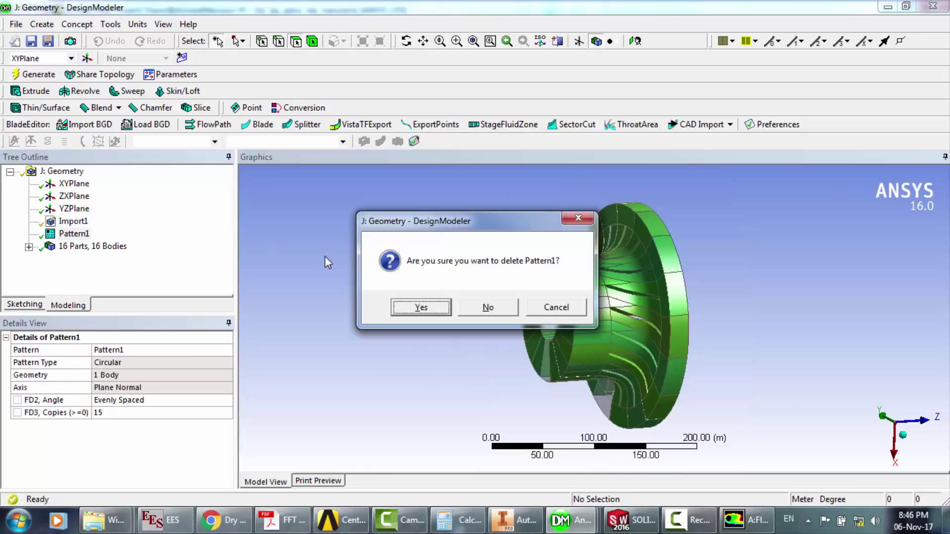
{"action": "key", "text": "Return"}
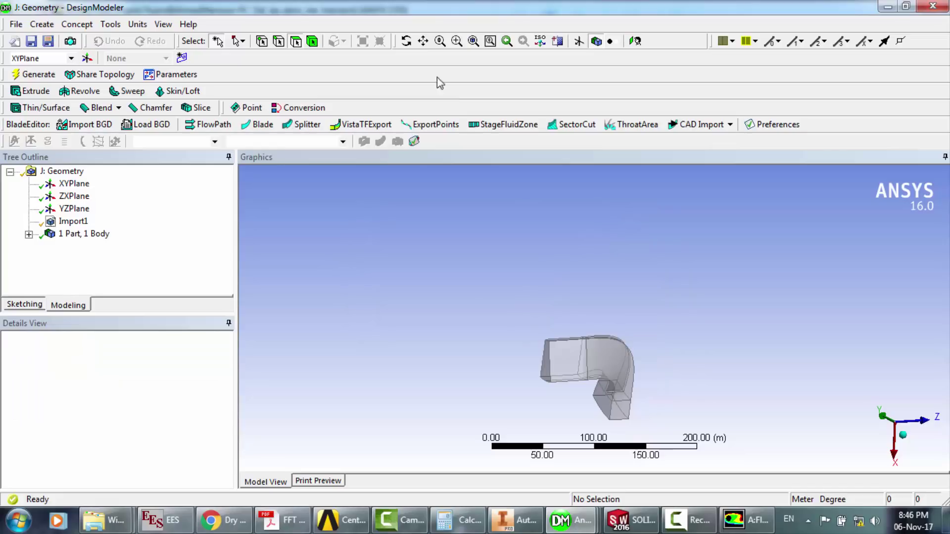
- Select the three faces along one side of the single fluid passage: outlet extension, curved blade section and inlet extension
{"action": "left_click", "coordinate": [406, 41]}
{"action": "left_click_drag", "start_coordinate": [598, 352], "coordinate": [572, 302]}
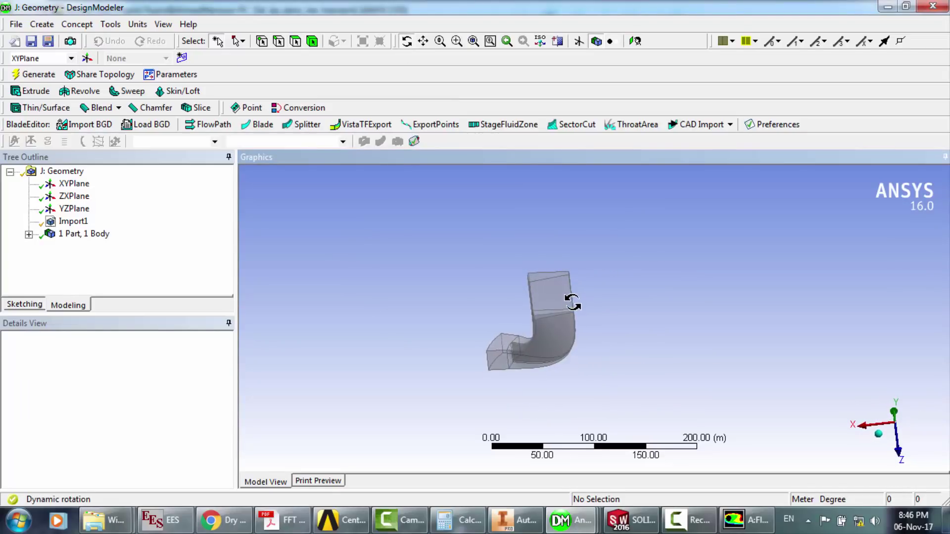
{"action": "scroll", "coordinate": [489, 303], "scroll_direction": "up", "scroll_amount": 3}
{"action": "left_click_drag", "start_coordinate": [489, 303], "coordinate": [512, 314]}
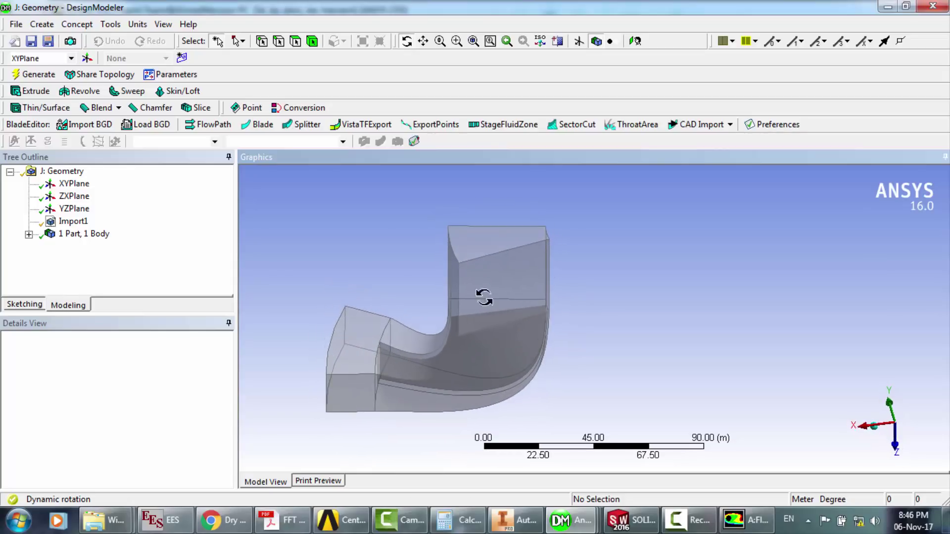
{"action": "left_click", "coordinate": [423, 41]}
{"action": "left_click_drag", "start_coordinate": [460, 249], "coordinate": [475, 201]}
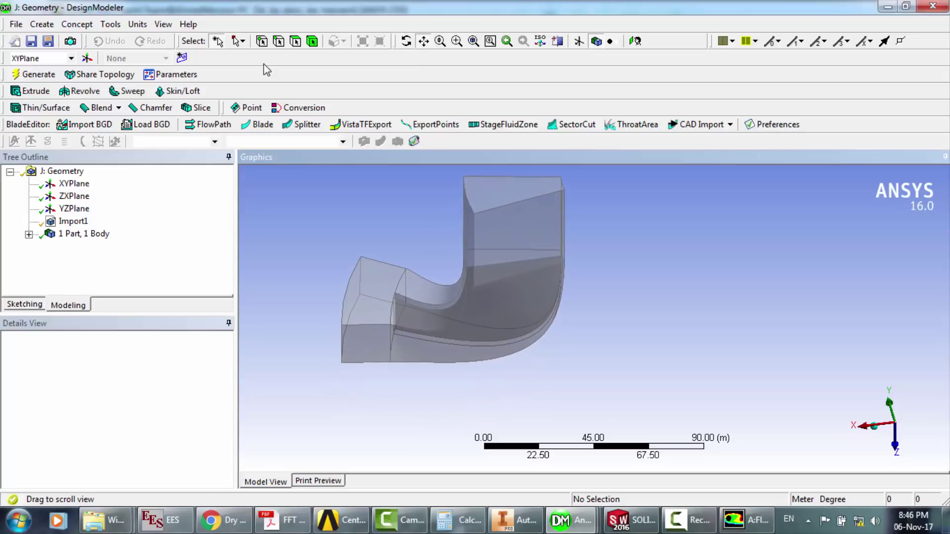
{"action": "left_click", "coordinate": [296, 42]}
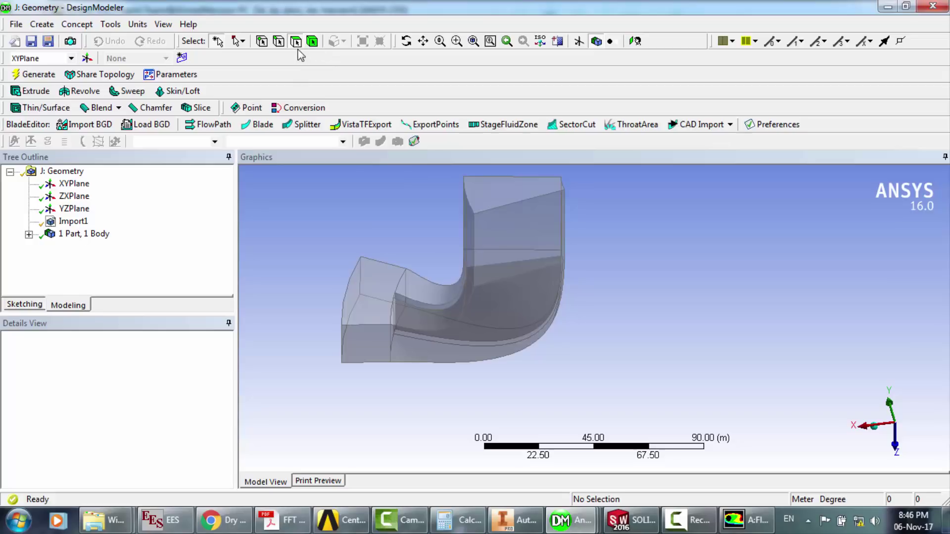
{"action": "left_click", "coordinate": [375, 344]}
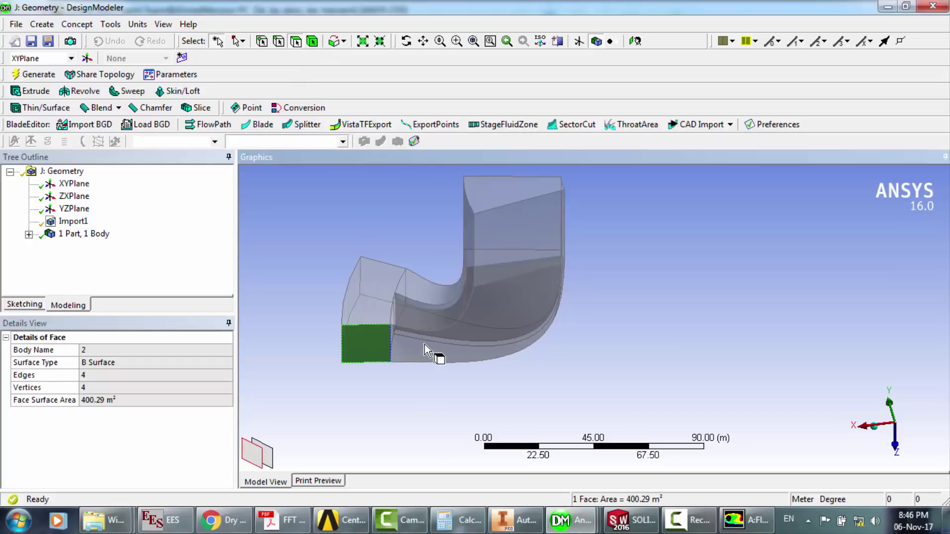
{"action": "left_click", "coordinate": [509, 216]}
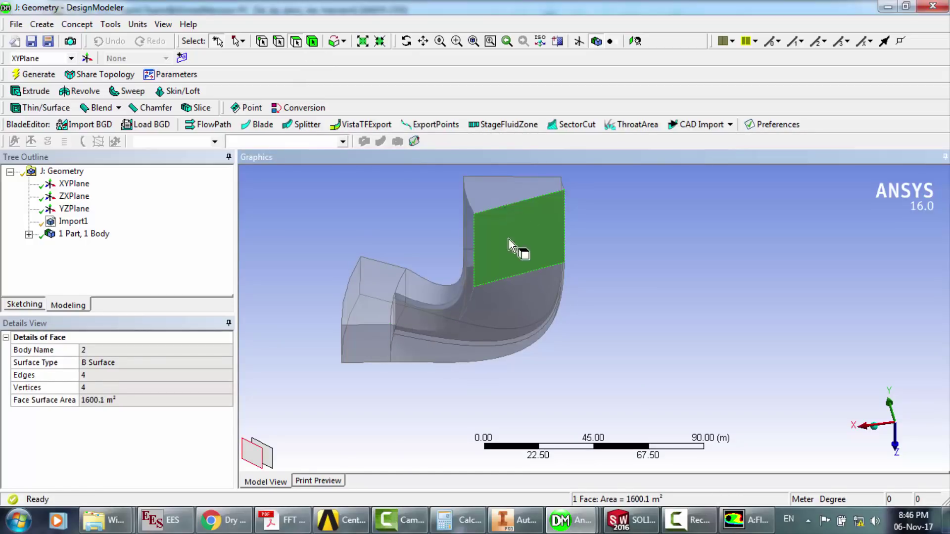
{"action": "left_click", "coordinate": [499, 300], "text": "ctrl"}
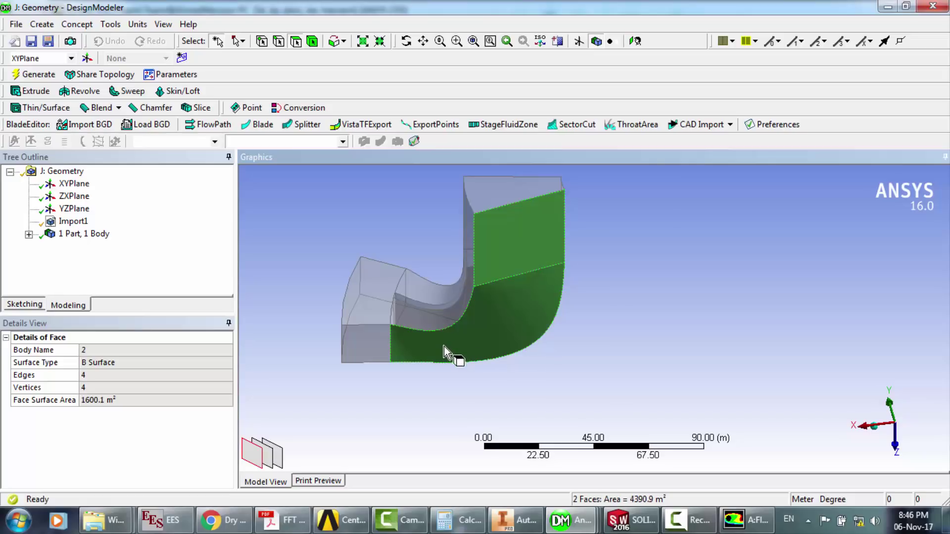
{"action": "left_click", "coordinate": [376, 345], "text": "ctrl"}
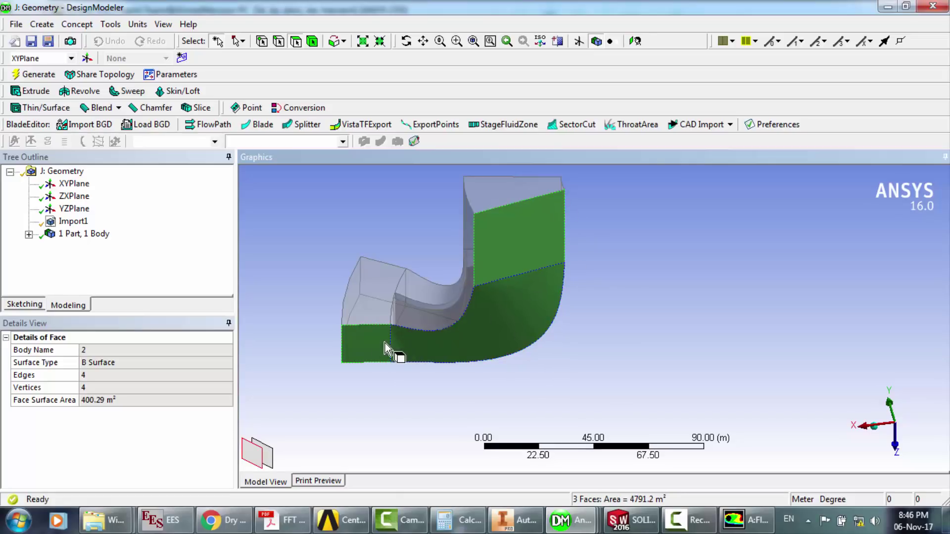
- Add the three matching faces on the opposite side of the passage to the face selection
{"action": "left_click", "coordinate": [406, 41]}
{"action": "left_click_drag", "start_coordinate": [496, 188], "coordinate": [291, 276]}
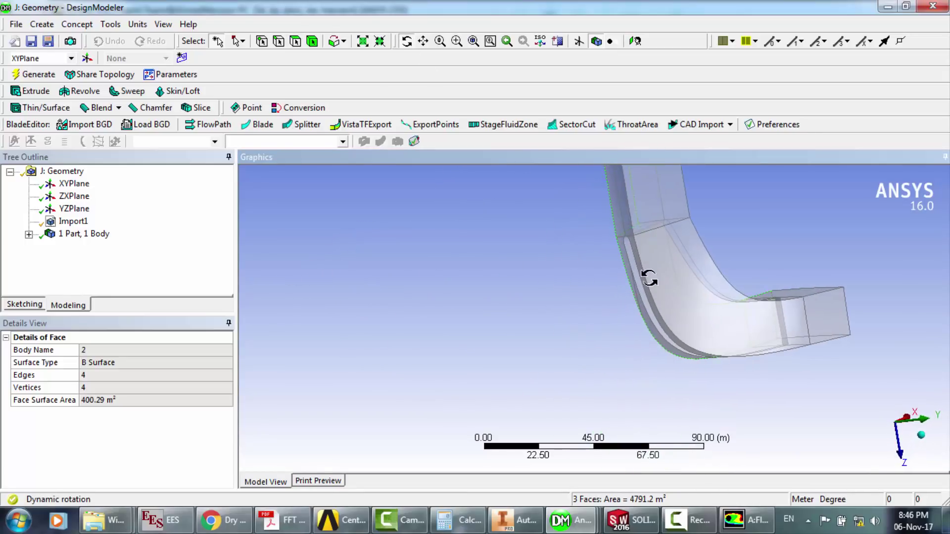
{"action": "left_click", "coordinate": [682, 297]}
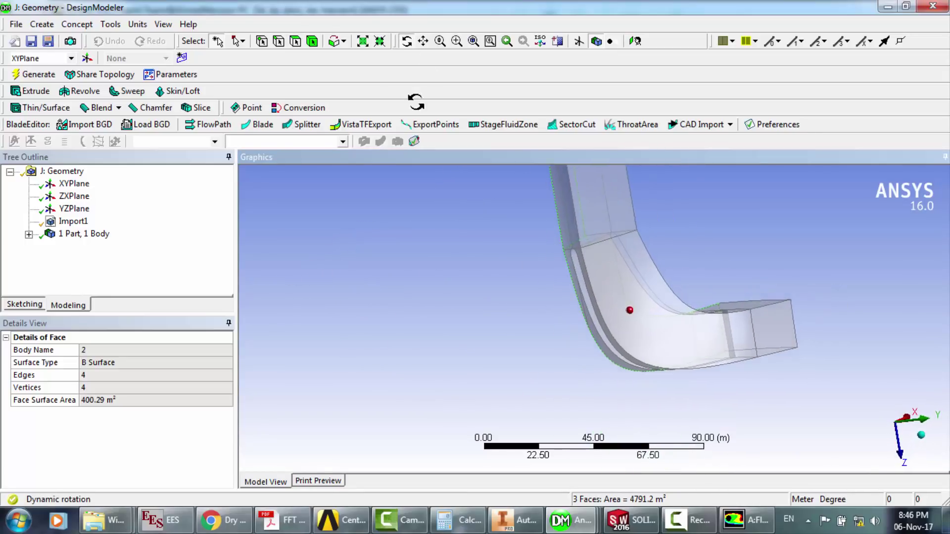
{"action": "left_click", "coordinate": [295, 41]}
{"action": "left_click", "coordinate": [737, 339], "text": "ctrl"}
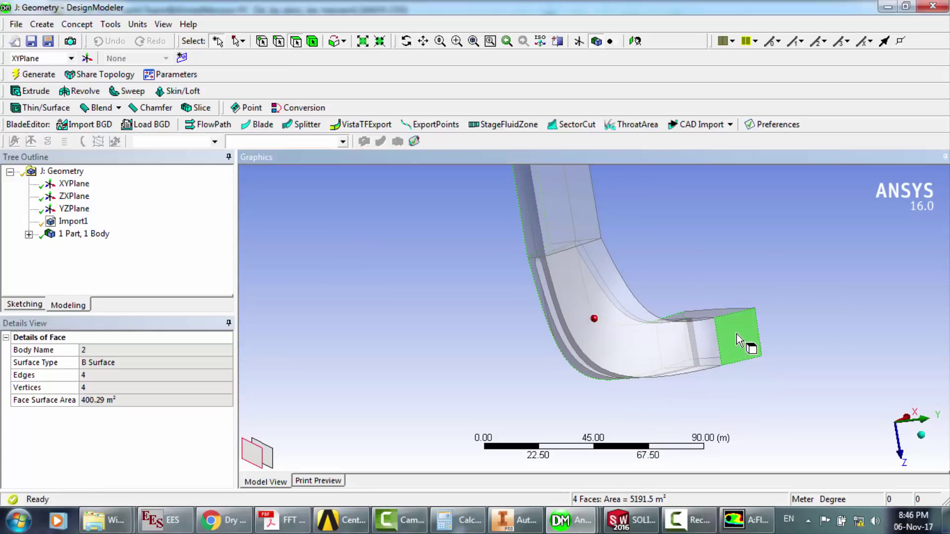
{"action": "left_click", "coordinate": [571, 253], "text": "ctrl"}
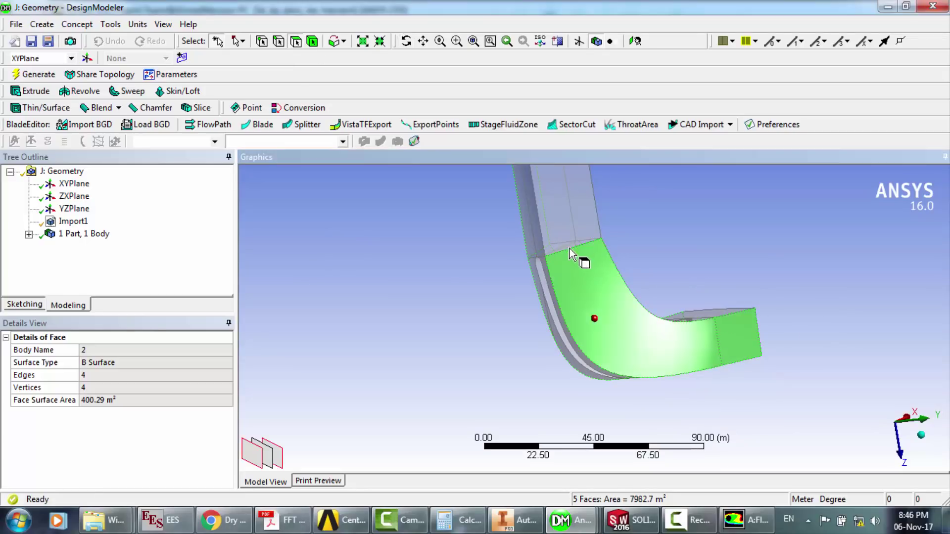
{"action": "left_click", "coordinate": [557, 218], "text": "ctrl"}
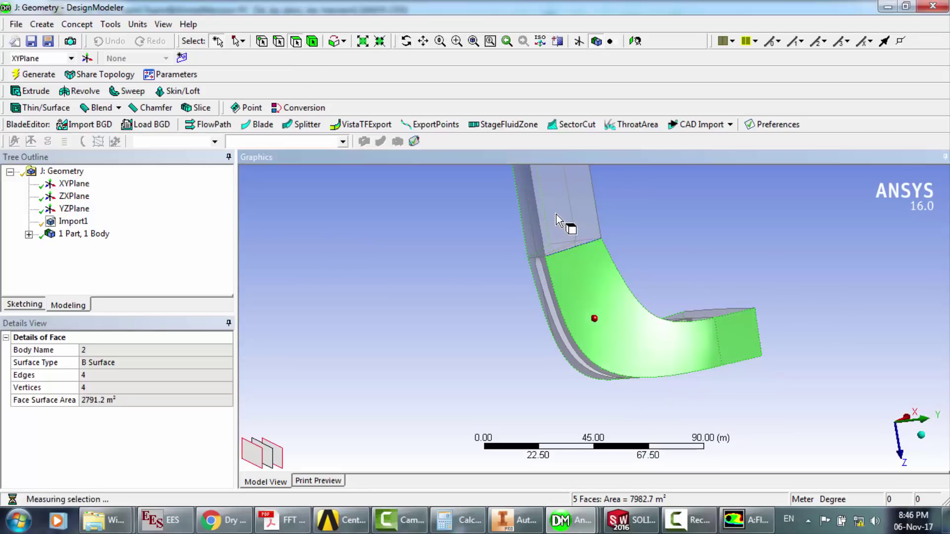
{"action": "left_click", "coordinate": [423, 41]}
{"action": "left_click_drag", "start_coordinate": [574, 276], "coordinate": [533, 309]}
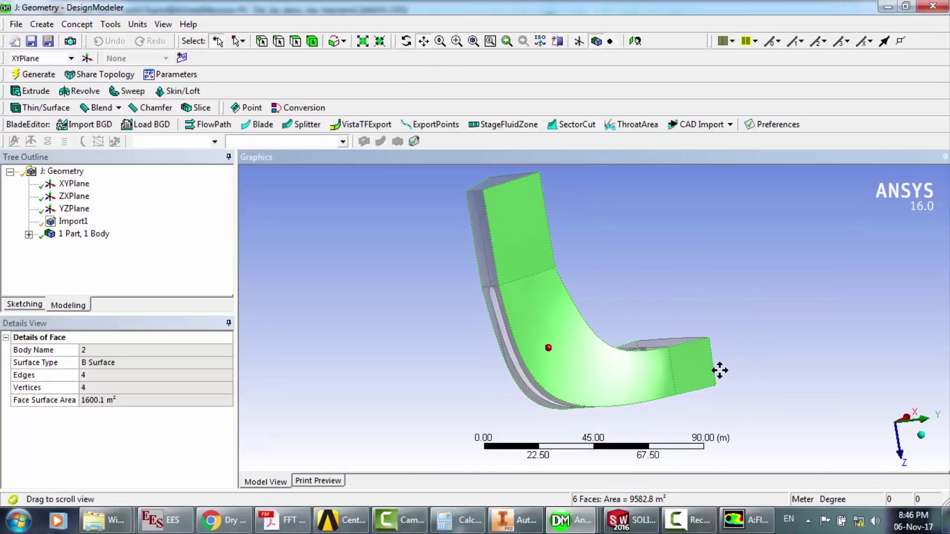
{"action": "left_click", "coordinate": [406, 41]}
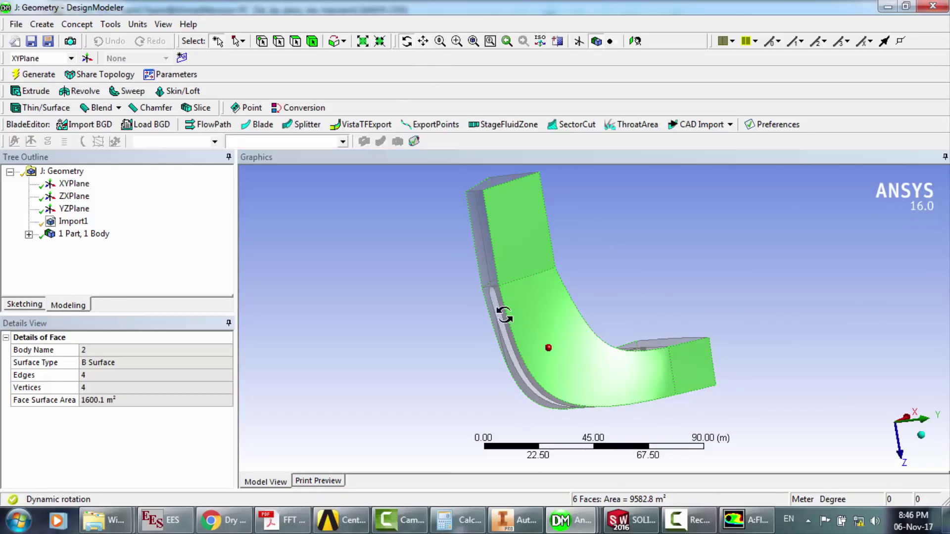
{"action": "mouse_move", "coordinate": [504, 314]}
{"action": "left_mouse_down"}
{"action": "mouse_move", "coordinate": [619, 315]}
{"action": "mouse_move", "coordinate": [594, 303]}
{"action": "mouse_move", "coordinate": [535, 318]}
{"action": "mouse_move", "coordinate": [643, 322]}
{"action": "mouse_move", "coordinate": [581, 301]}
{"action": "mouse_move", "coordinate": [613, 305]}
{"action": "mouse_move", "coordinate": [503, 297]}
{"action": "left_mouse_up"}
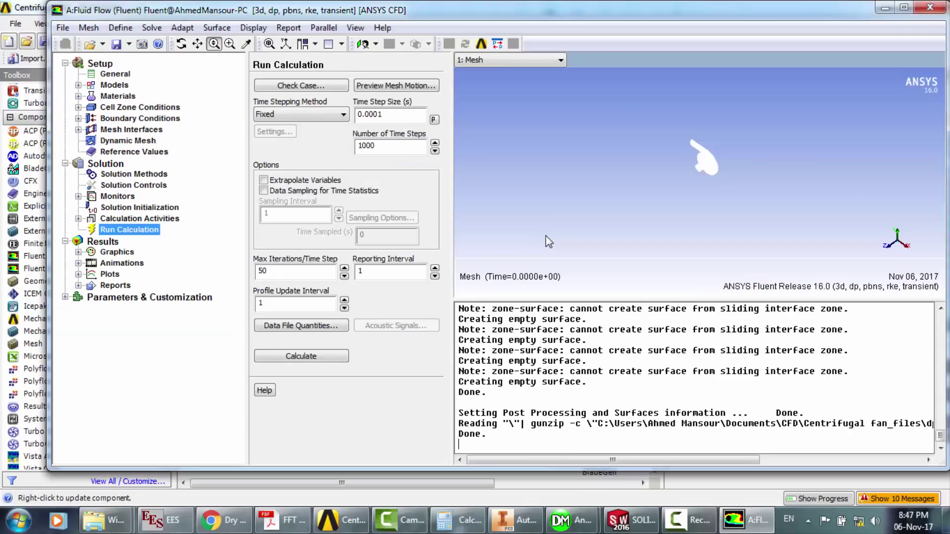
- Switch to Workbench, add a Mesh component system linked to the J Geometry cell, and open its mesh for editing
{"action": "left_click", "coordinate": [351, 522]}
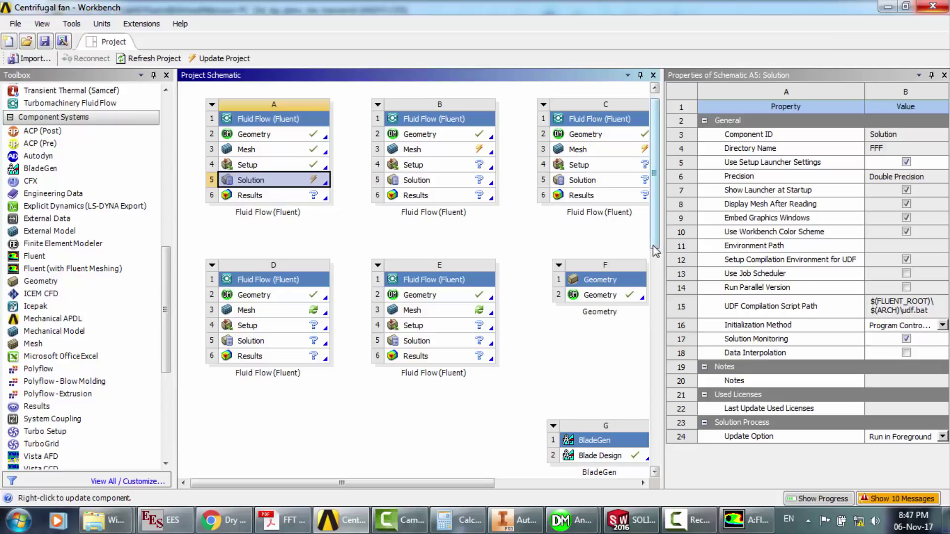
{"action": "left_click_drag", "start_coordinate": [655, 254], "coordinate": [660, 480]}
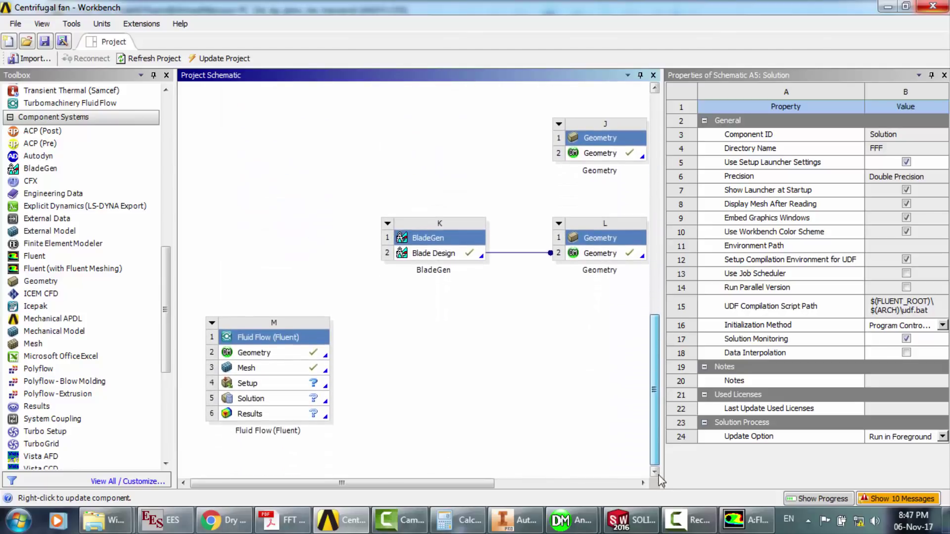
{"action": "left_click", "coordinate": [518, 484]}
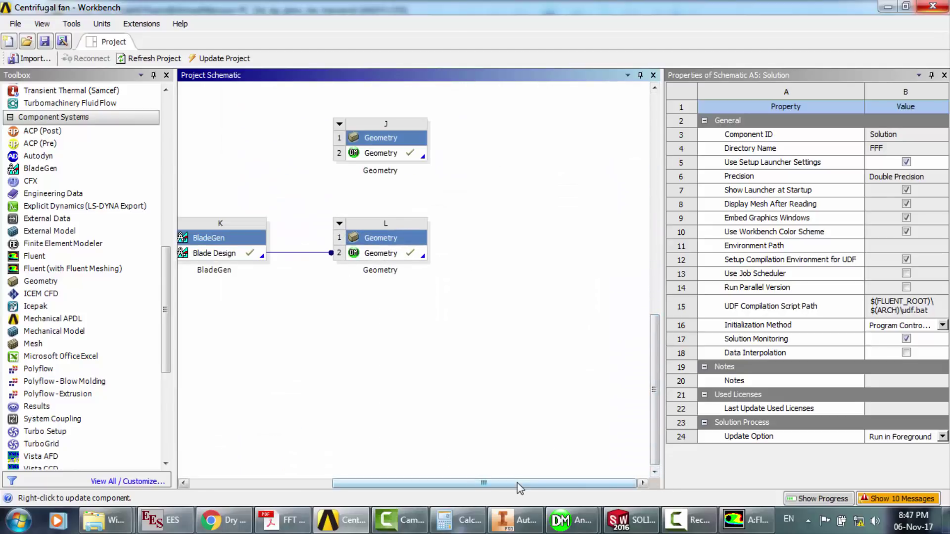
{"action": "left_click_drag", "start_coordinate": [501, 485], "coordinate": [454, 473]}
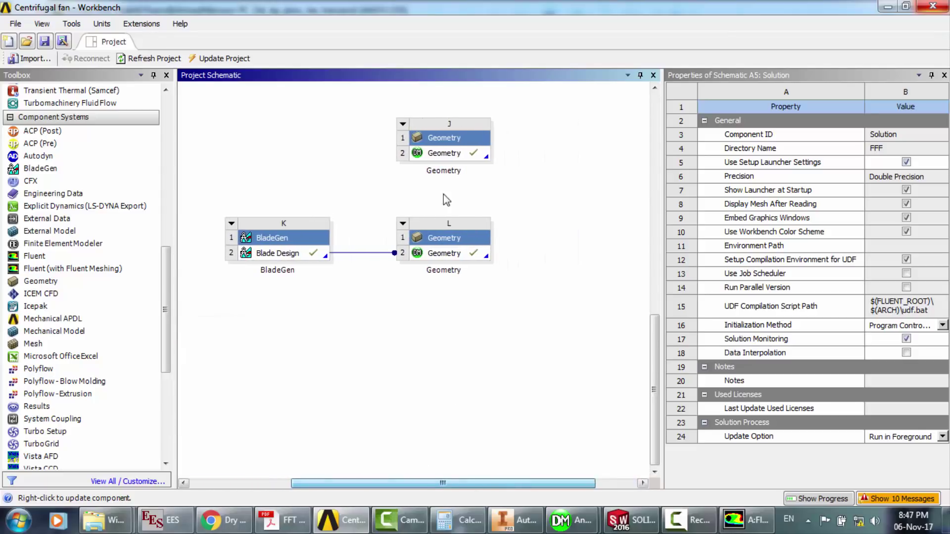
{"action": "left_click", "coordinate": [436, 151]}
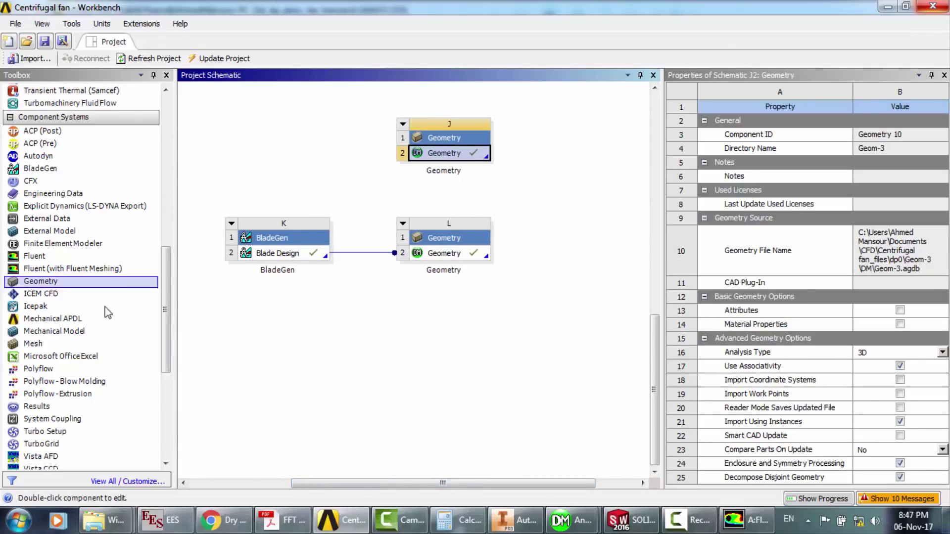
{"action": "left_click_drag", "start_coordinate": [79, 343], "coordinate": [461, 153]}
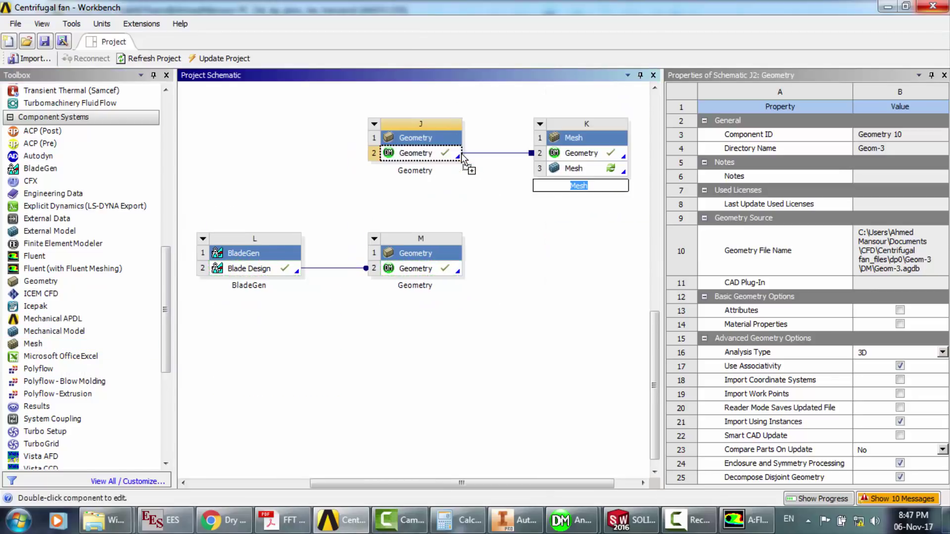
{"action": "double_click", "coordinate": [595, 169]}
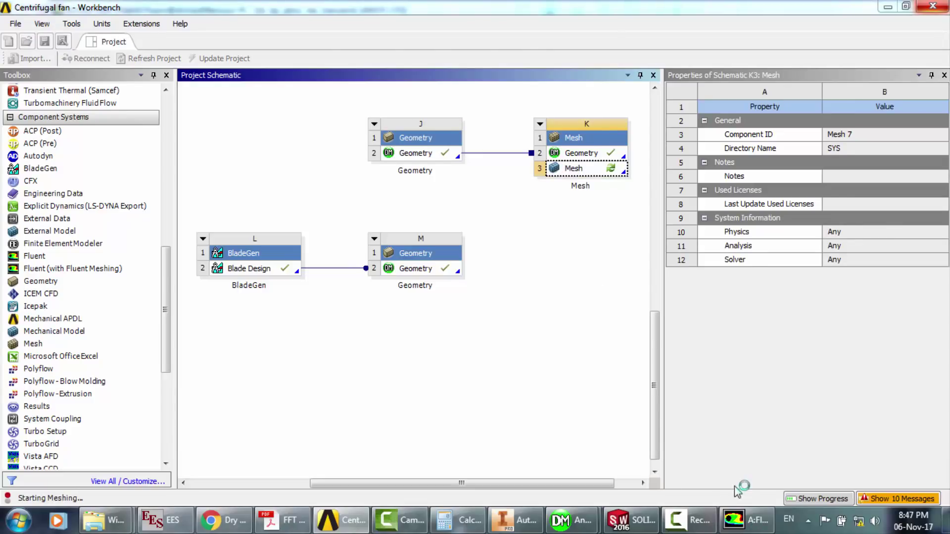
- Switch to the A: Fluid Flow case in Fluent and start a new mesh interface named periodic
{"action": "left_click", "coordinate": [743, 520]}
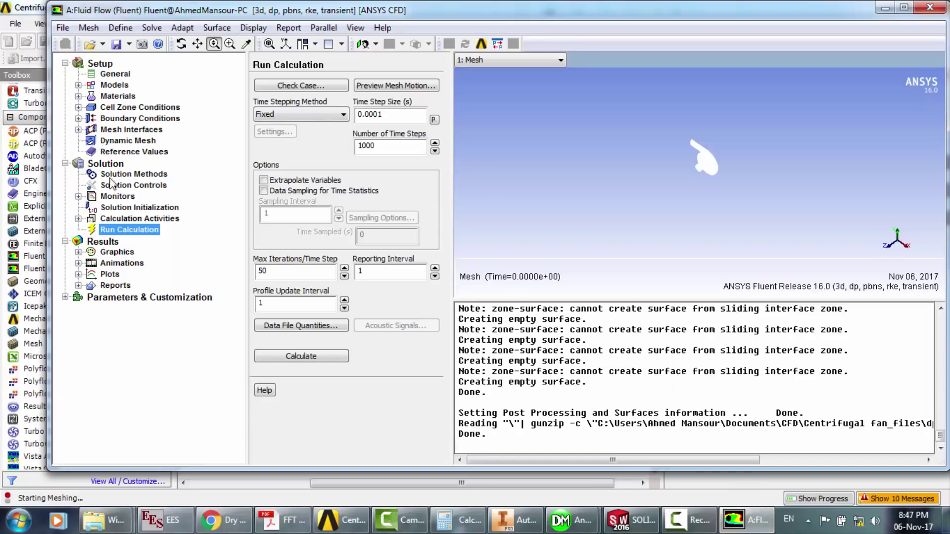
{"action": "left_click", "coordinate": [121, 130]}
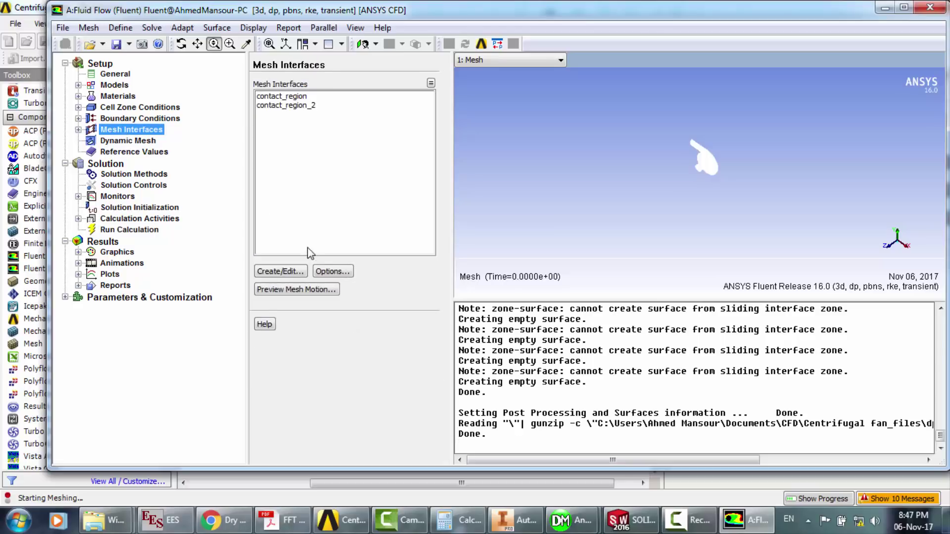
{"action": "left_click", "coordinate": [298, 274]}
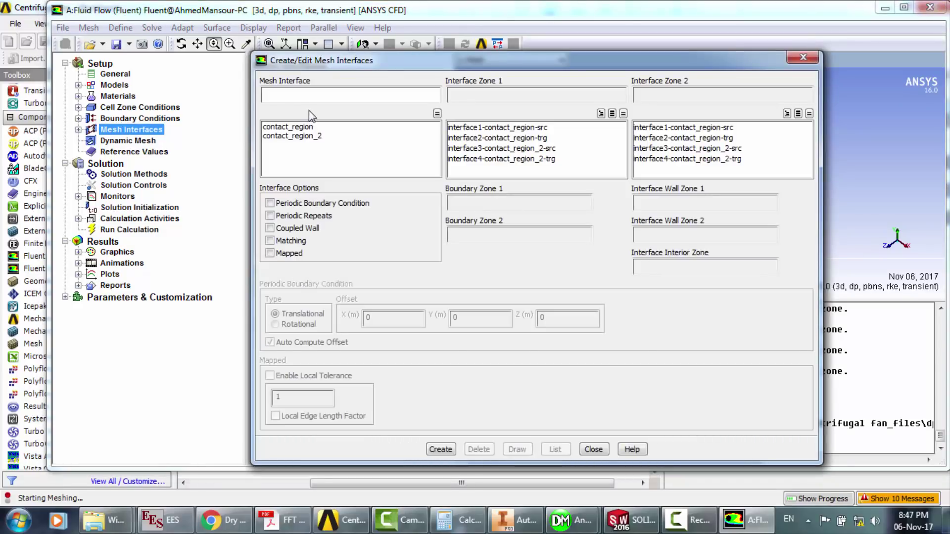
{"action": "left_click", "coordinate": [298, 92]}
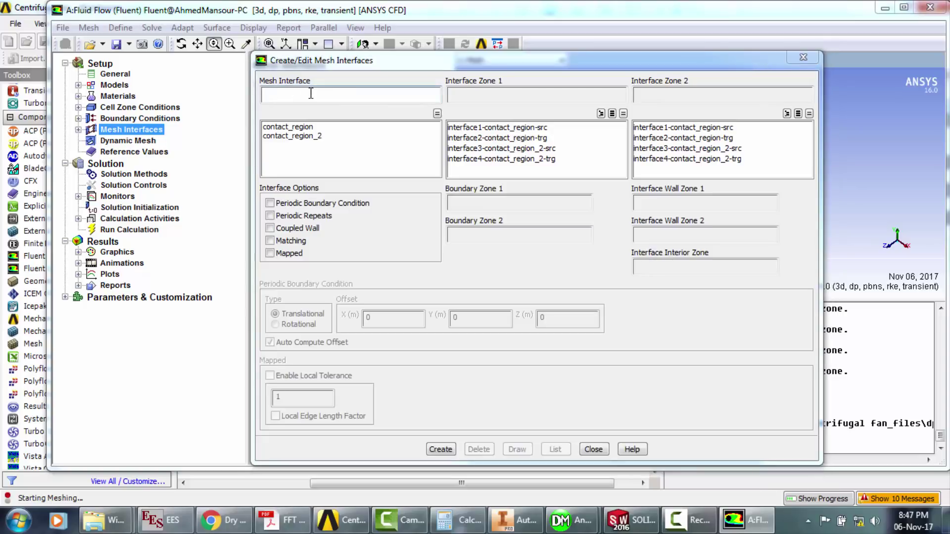
{"action": "left_click", "coordinate": [307, 94]}
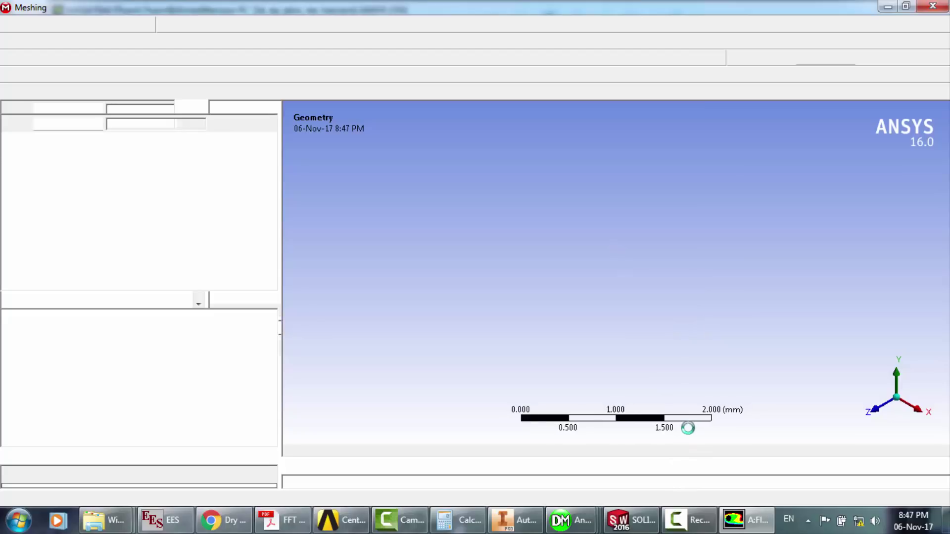
{"action": "left_click", "coordinate": [733, 519]}
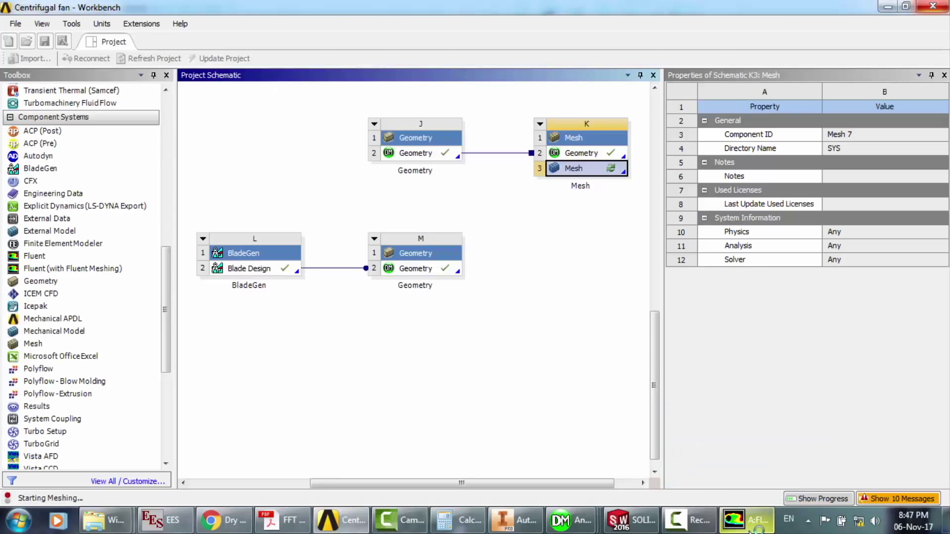
{"action": "left_click", "coordinate": [747, 522]}
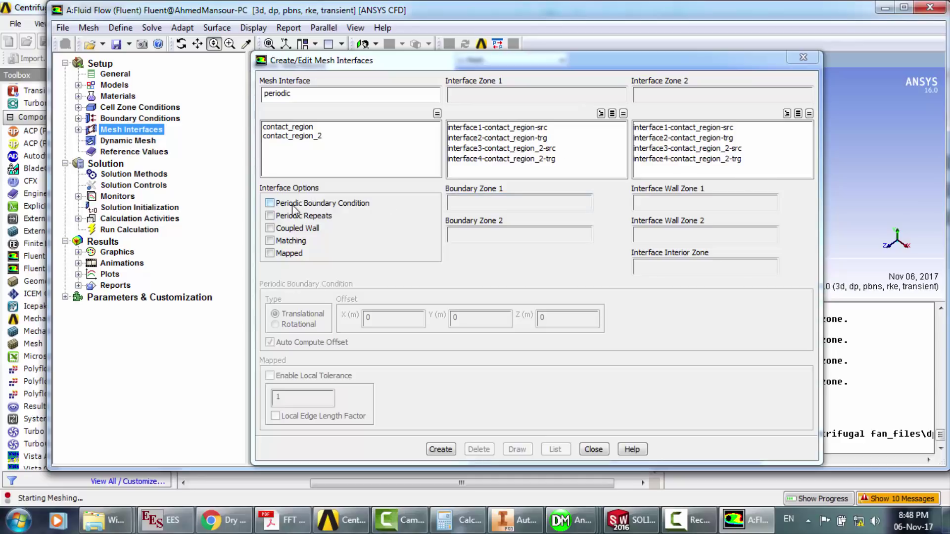
- Enable a rotational Periodic Boundary Condition with automatic offset off and a 24° offset angle, and close the interface settings without creating it
{"action": "left_click", "coordinate": [270, 203]}
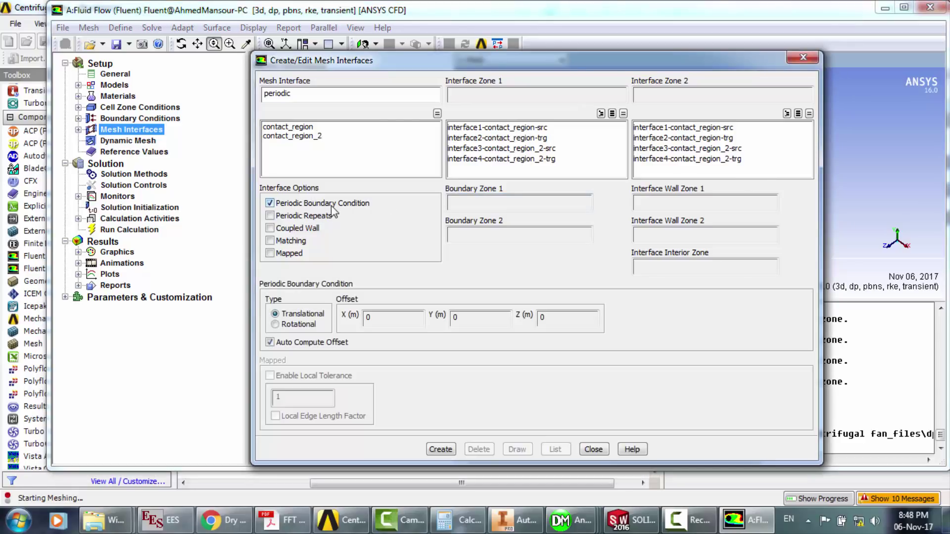
{"action": "left_click", "coordinate": [297, 325]}
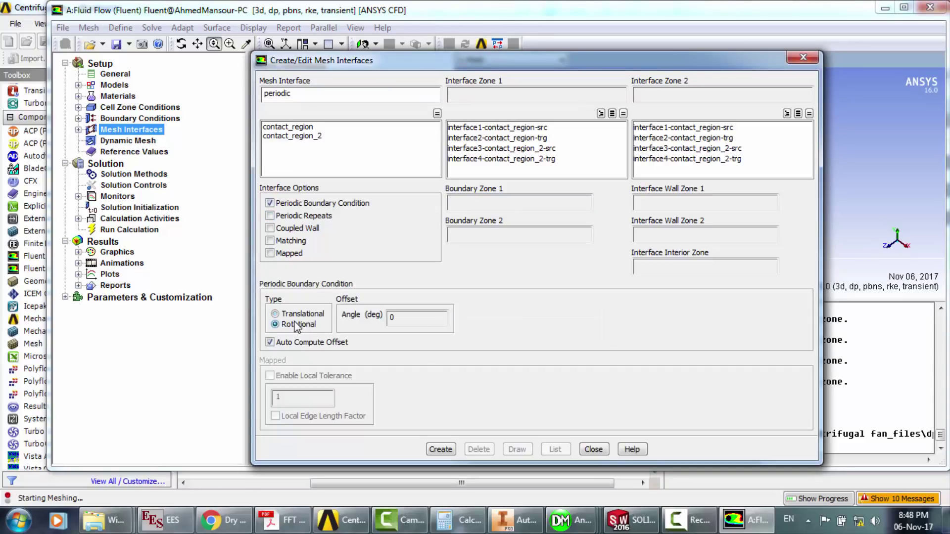
{"action": "left_click", "coordinate": [270, 342]}
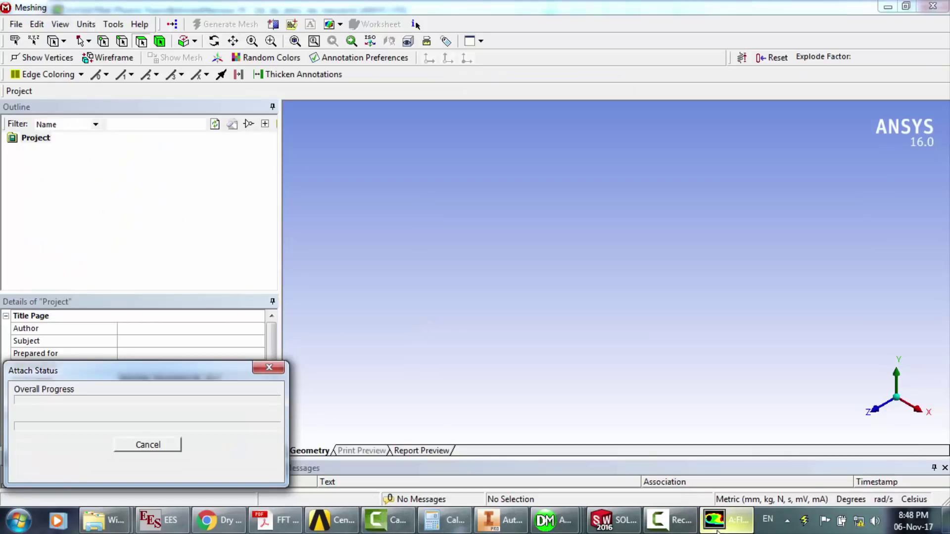
{"action": "mouse_move", "coordinate": [718, 518]}
{"action": "mouse_move", "coordinate": [723, 478]}
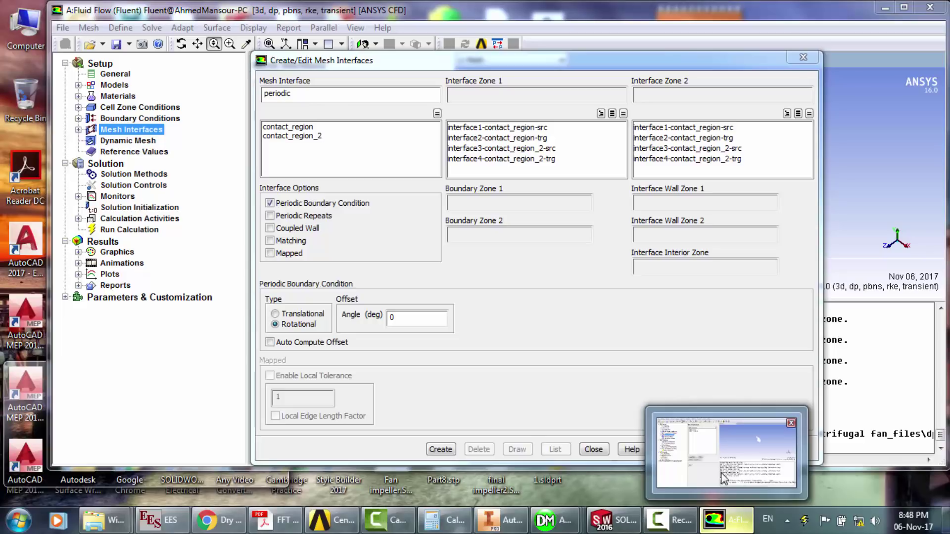
{"action": "left_click", "coordinate": [720, 459]}
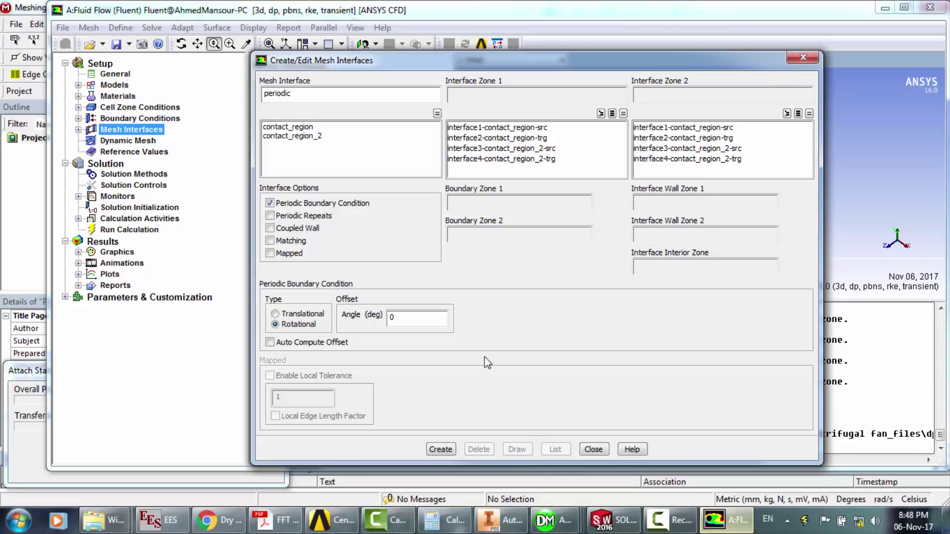
{"action": "left_click_drag", "start_coordinate": [413, 319], "coordinate": [376, 314]}
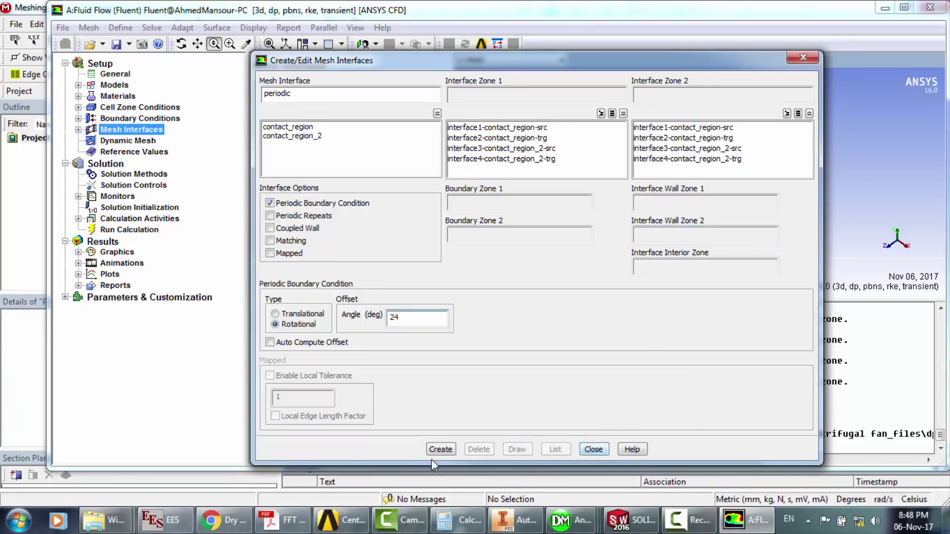
{"action": "left_click", "coordinate": [600, 449]}
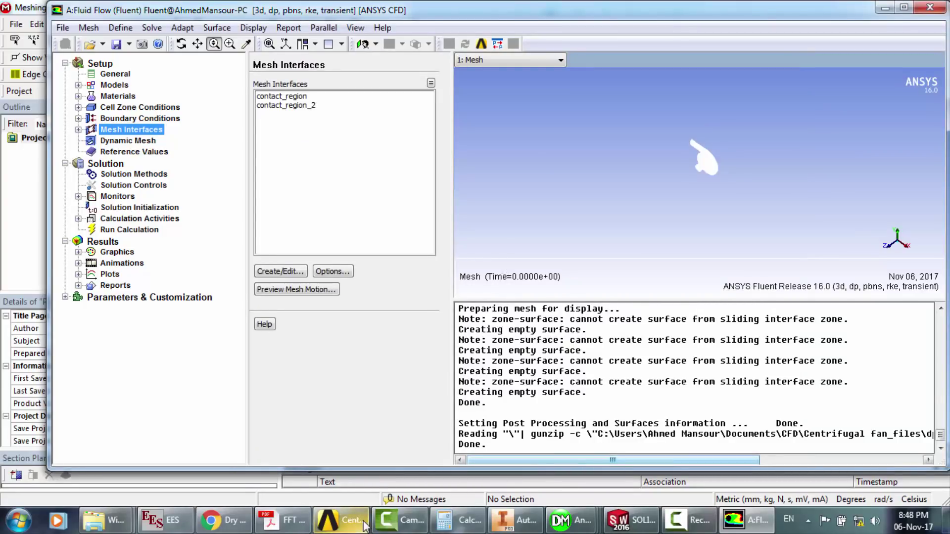
- Switch to Acrobat Reader and bring up the Fast Fourier Transform and MATLAB Implementation document
{"action": "mouse_move", "coordinate": [599, 520]}
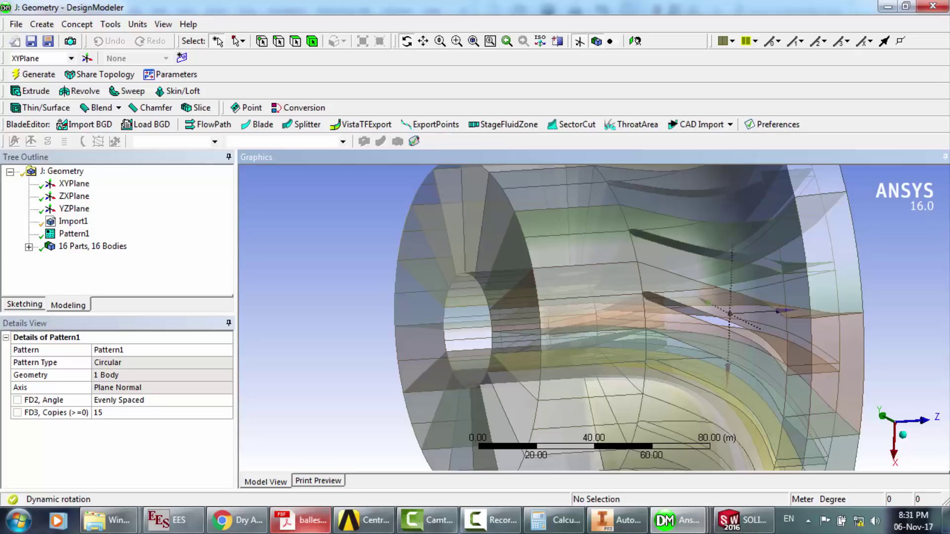
{"action": "left_click", "coordinate": [300, 520]}
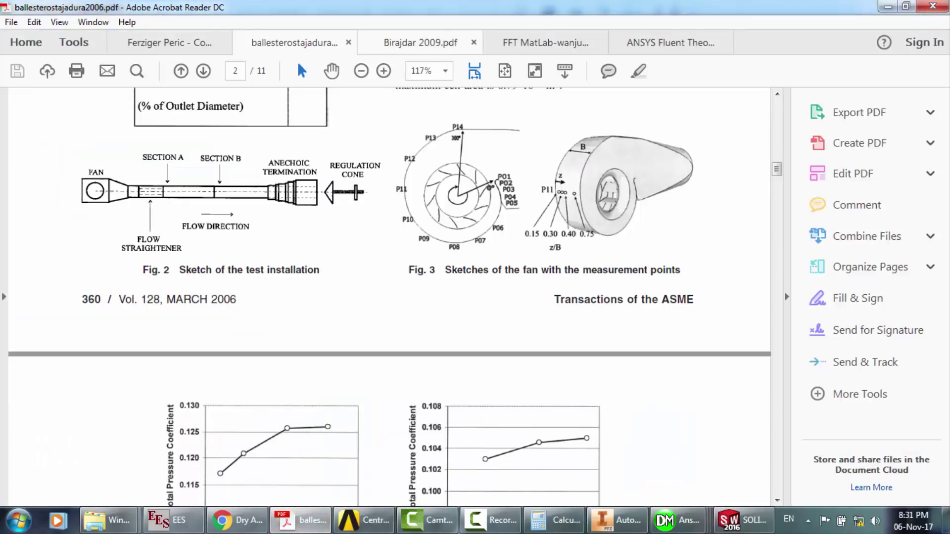
{"action": "left_click", "coordinate": [546, 42]}
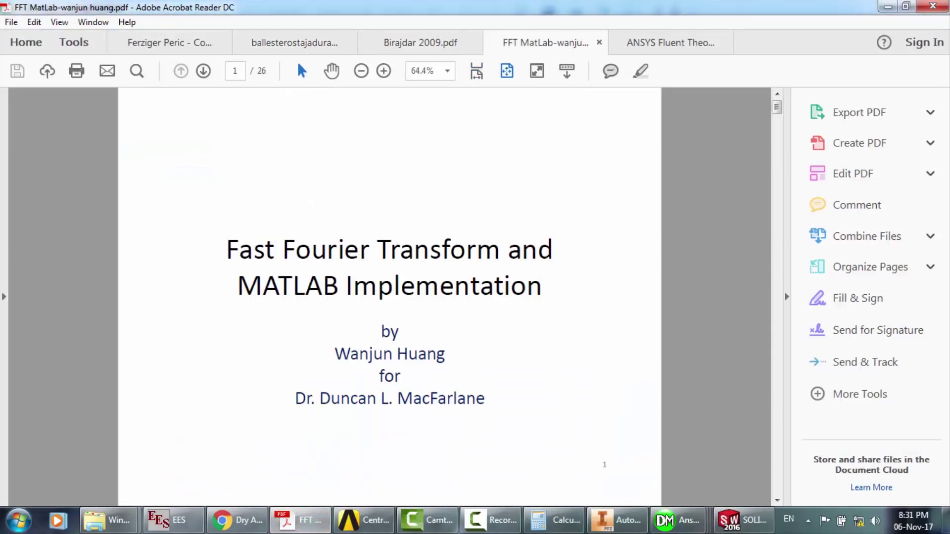